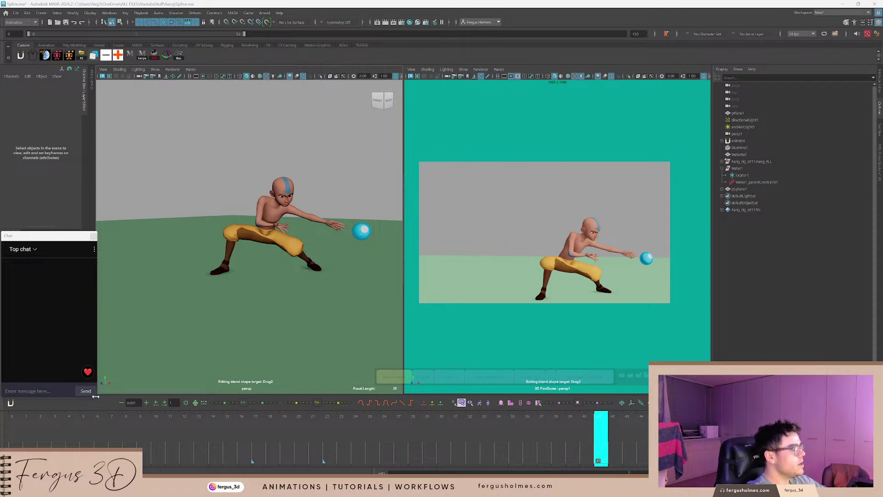
Examine the water ball and its locator beside the character at frame 0, checking the locator in isolation.
{"action": "left_click_drag", "start_coordinate": [37, 427], "coordinate": [10, 430]}
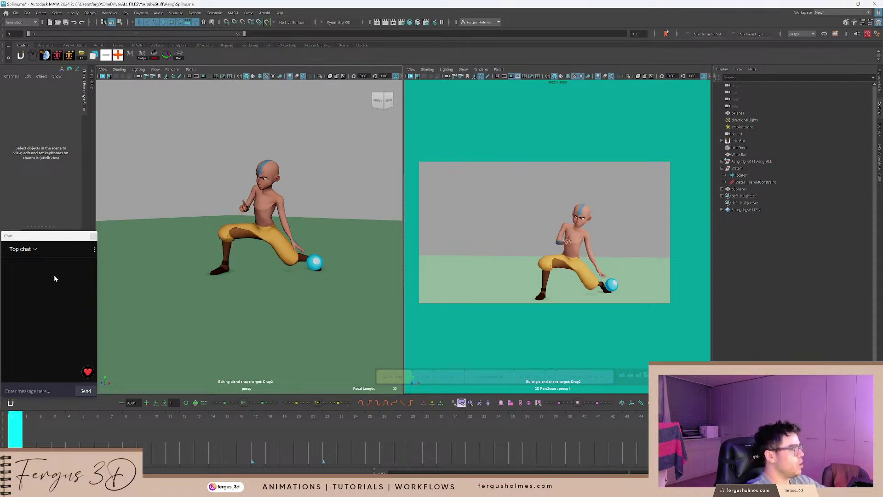
{"action": "scroll", "coordinate": [207, 201], "scroll_direction": "down", "scroll_amount": 3}
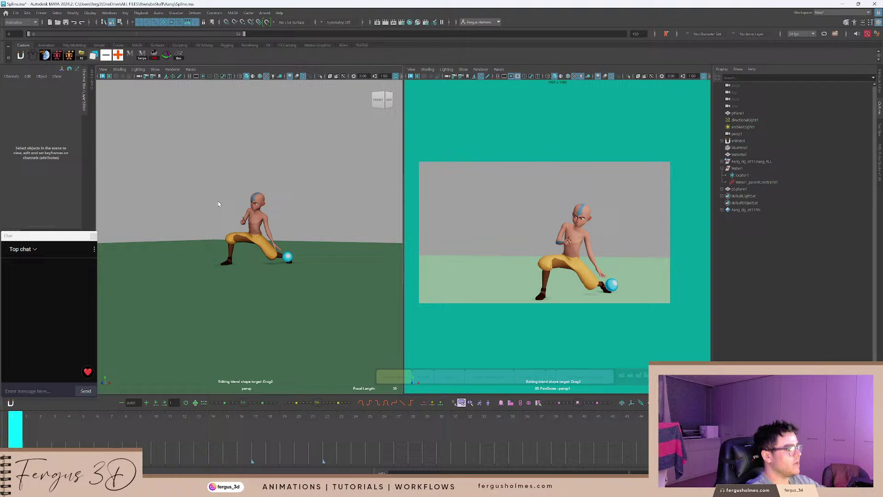
{"action": "left_click", "coordinate": [285, 255]}
{"action": "scroll", "coordinate": [299, 256], "scroll_direction": "up", "scroll_amount": 5}
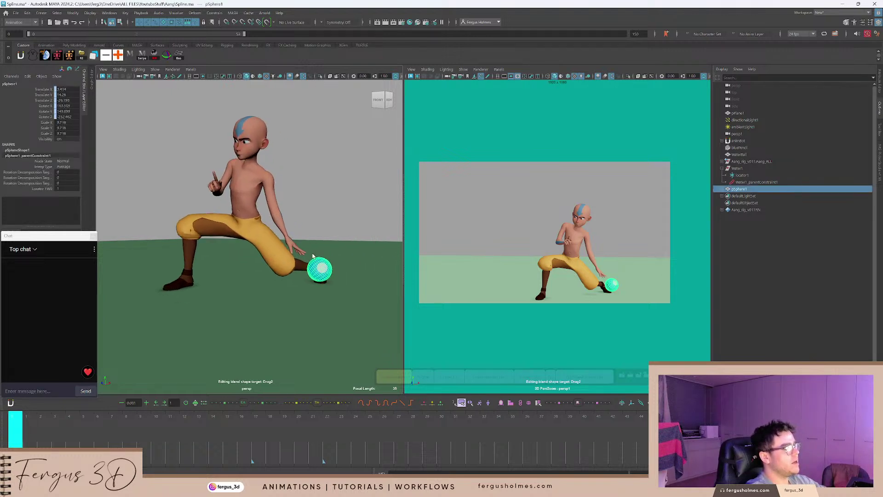
{"action": "scroll", "coordinate": [316, 246], "scroll_direction": "up", "scroll_amount": 3}
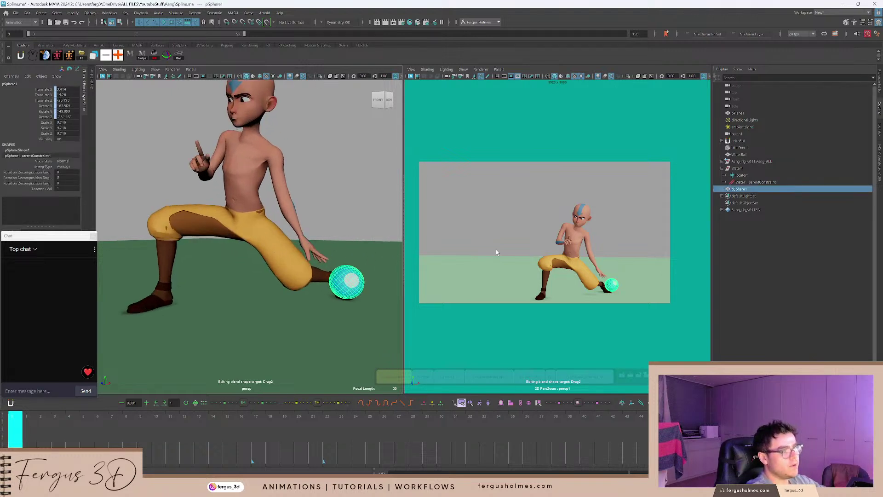
{"action": "left_click", "coordinate": [741, 176]}
{"action": "key", "text": "ctrl+1"}
{"action": "key", "text": "ctrl+1"}
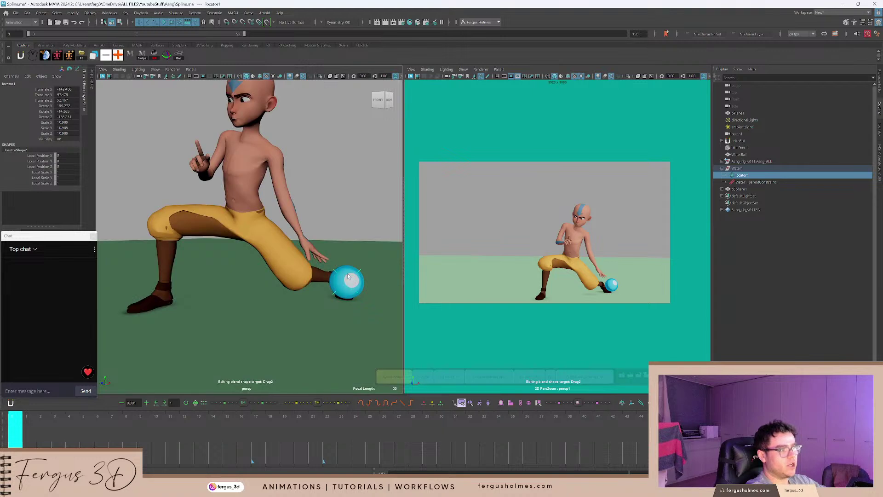
{"action": "middle_click_drag", "start_coordinate": [344, 245], "coordinate": [331, 238], "text": "alt"}
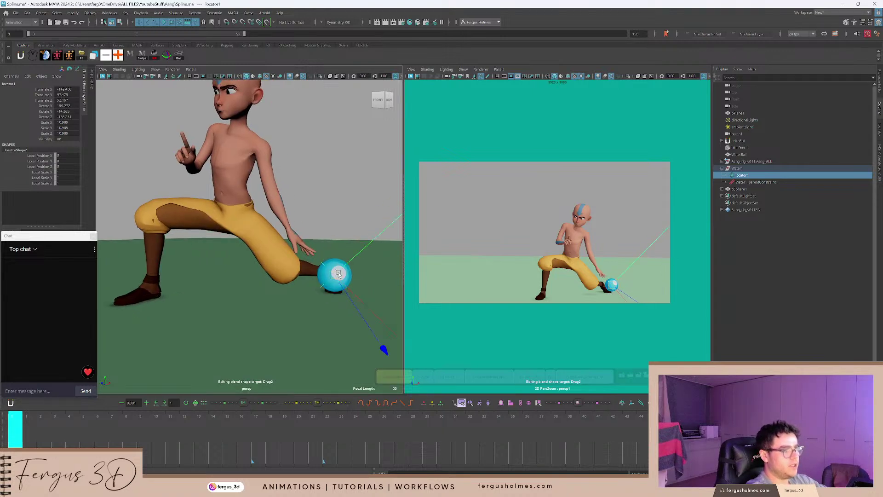
{"action": "left_click", "coordinate": [297, 235]}
{"action": "middle_click_drag", "start_coordinate": [335, 235], "coordinate": [320, 230], "text": "alt"}
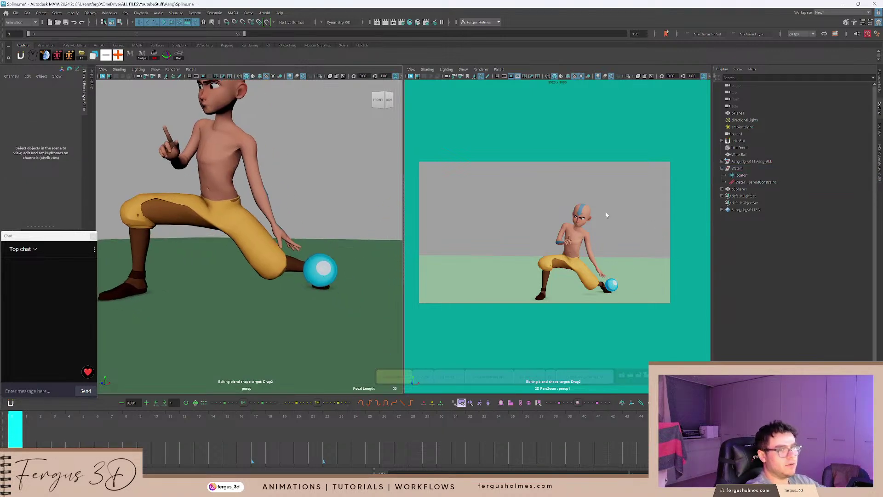
Select the water ball and play the animation from frame 0, examining the character and ball in both the perspective and camera views.
{"action": "left_click", "coordinate": [318, 273]}
{"action": "left_click_drag", "start_coordinate": [47, 418], "coordinate": [15, 428]}
{"action": "scroll", "coordinate": [239, 288], "scroll_direction": "down", "scroll_amount": 4}
{"action": "middle_click_drag", "start_coordinate": [291, 232], "coordinate": [342, 230], "text": "alt"}
{"action": "key", "text": "alt+v"}
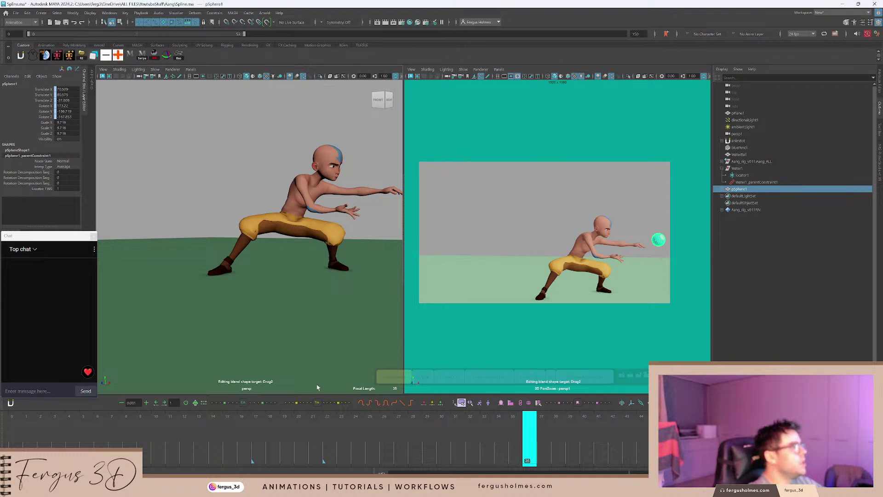
{"action": "left_click_drag", "start_coordinate": [134, 442], "coordinate": [15, 453]}
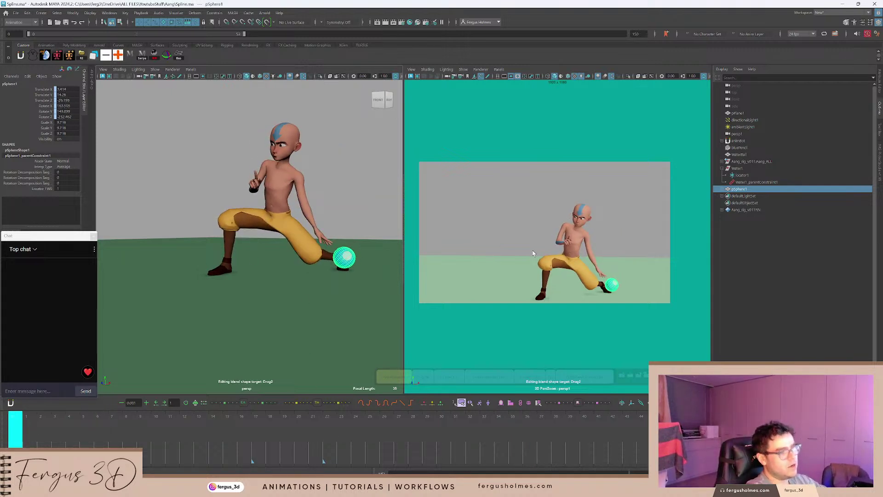
{"action": "right_click_drag", "start_coordinate": [530, 231], "coordinate": [621, 228]}
{"action": "middle_click_drag", "start_coordinate": [610, 223], "coordinate": [632, 212]}
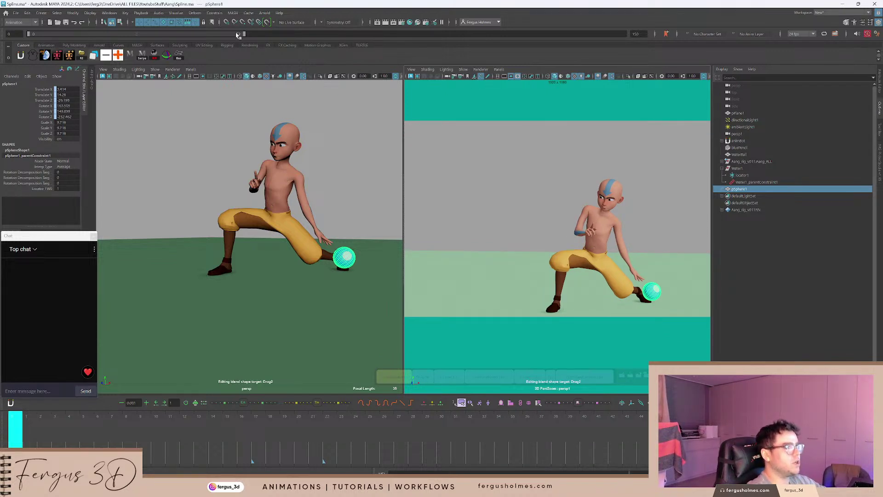
{"action": "key", "text": "alt+v"}
{"action": "left_click", "coordinate": [15, 422]}
{"action": "key", "text": "alt+v"}
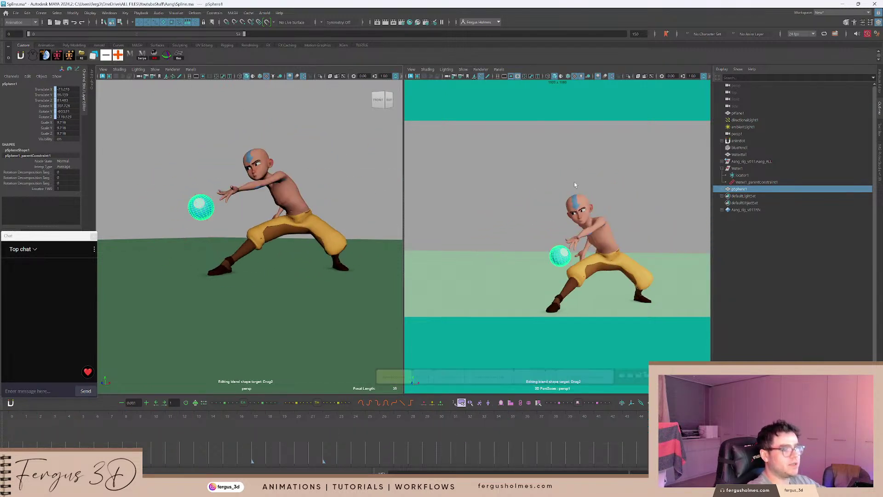
Extend the end of the playback range to include the standing leg raise, and play the longer animation from its start.
{"action": "left_click_drag", "start_coordinate": [245, 35], "coordinate": [318, 35]}
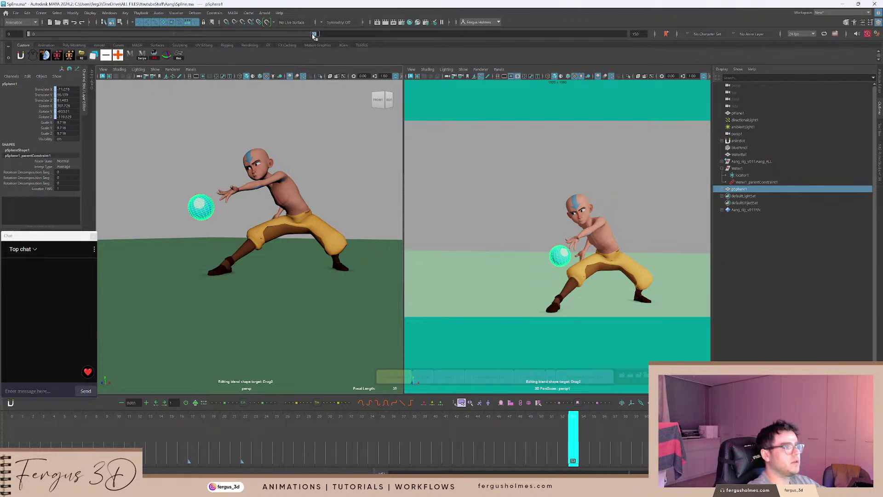
{"action": "left_click_drag", "start_coordinate": [314, 35], "coordinate": [390, 35]}
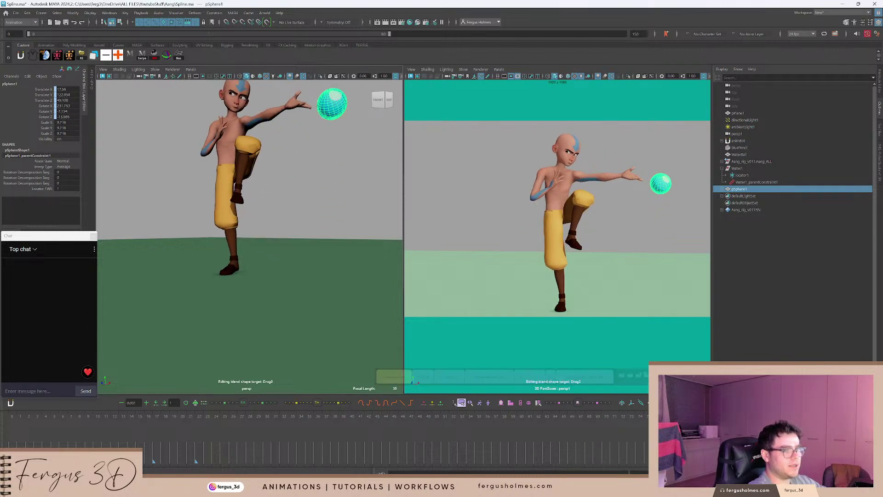
{"action": "mouse_move", "coordinate": [685, 445]}
{"action": "left_mouse_down"}
{"action": "mouse_move", "coordinate": [445, 436]}
{"action": "mouse_move", "coordinate": [80, 398]}
{"action": "left_mouse_up"}
{"action": "key", "text": "alt+v"}
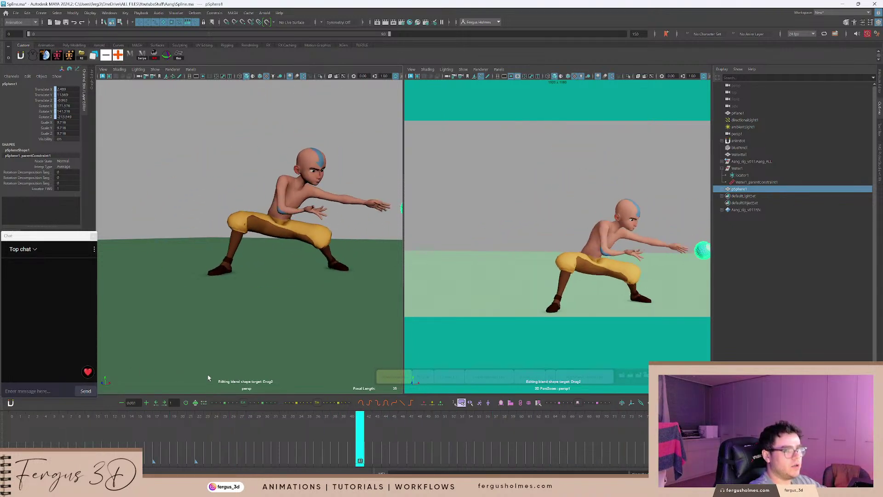
{"action": "key", "text": "alt+v"}
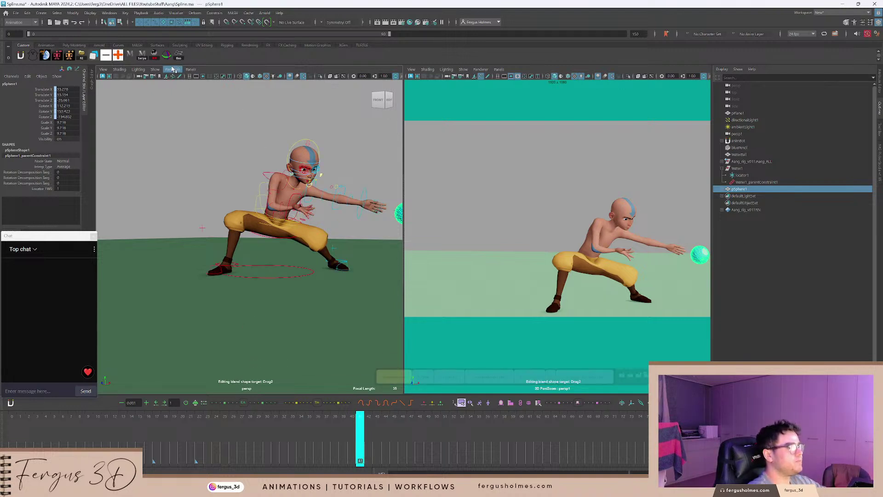
Show the Graph Editor beside the viewports, collapse the Outliner and hide the rig curves in the perspective view.
{"action": "left_click", "coordinate": [91, 80]}
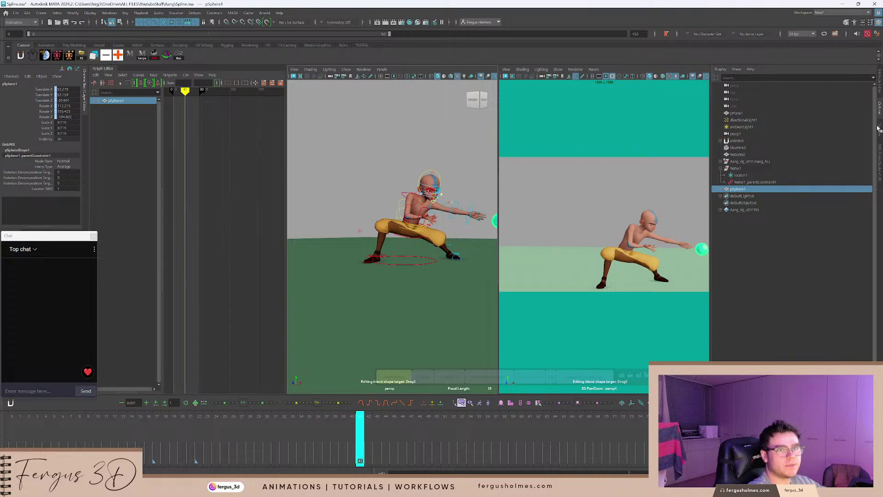
{"action": "left_click", "coordinate": [880, 108]}
{"action": "key", "text": "alt+1"}
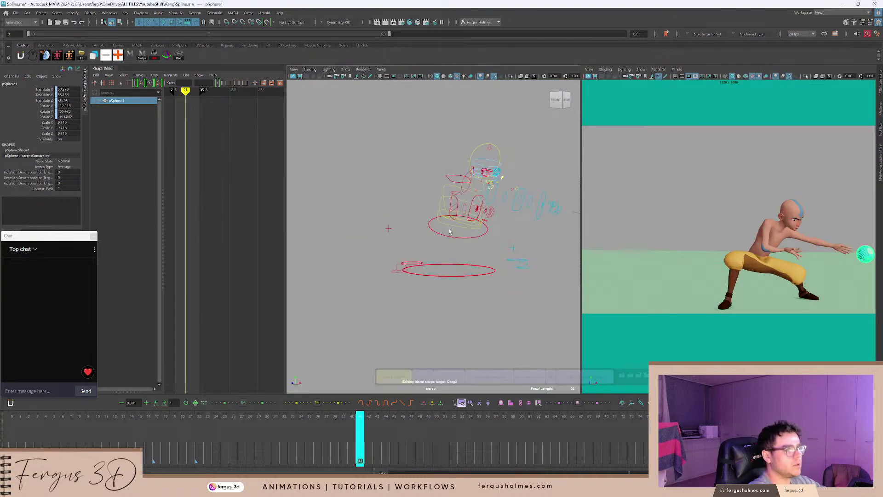
{"action": "scroll", "coordinate": [450, 232], "scroll_direction": "up", "scroll_amount": 3}
{"action": "key", "text": "alt+1"}
Check the perspective view's object display filters, clear the ball selection and reframe the camera view around the whole shot.
{"action": "left_click", "coordinate": [346, 69]}
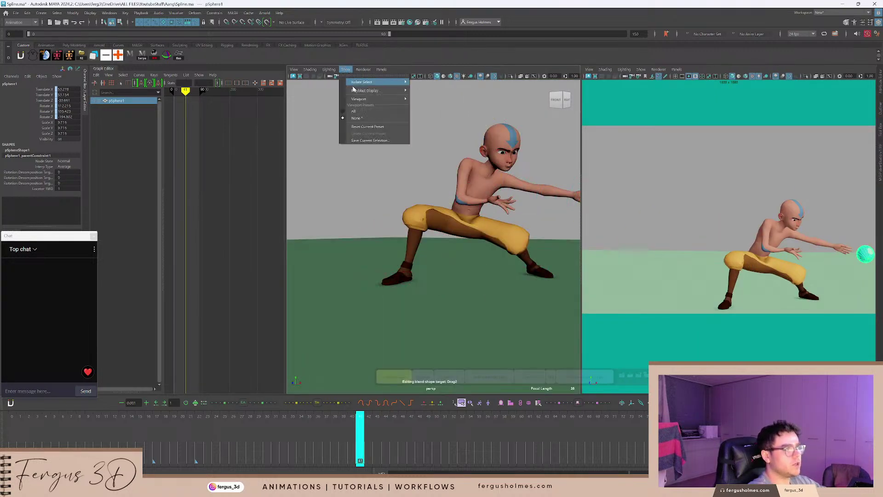
{"action": "mouse_move", "coordinate": [389, 99]}
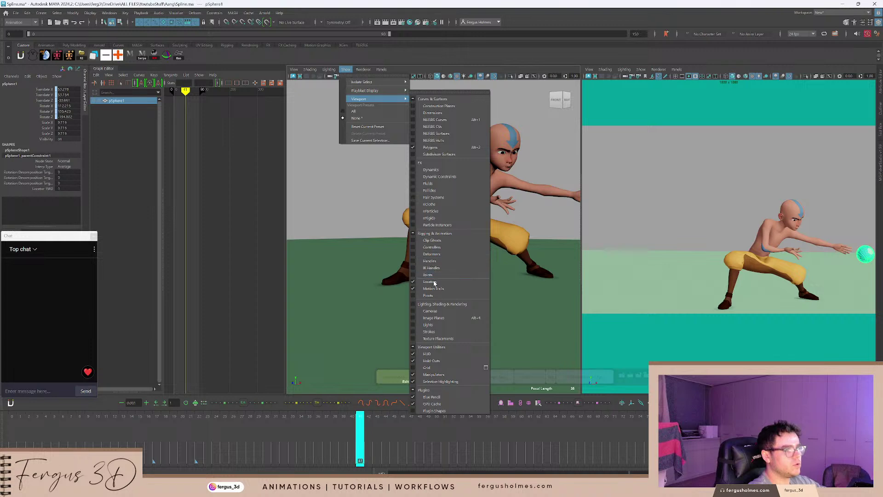
{"action": "left_click", "coordinate": [350, 189]}
{"action": "scroll", "coordinate": [497, 217], "scroll_direction": "up", "scroll_amount": 2}
{"action": "middle_click_drag", "start_coordinate": [509, 219], "coordinate": [479, 216], "text": "alt"}
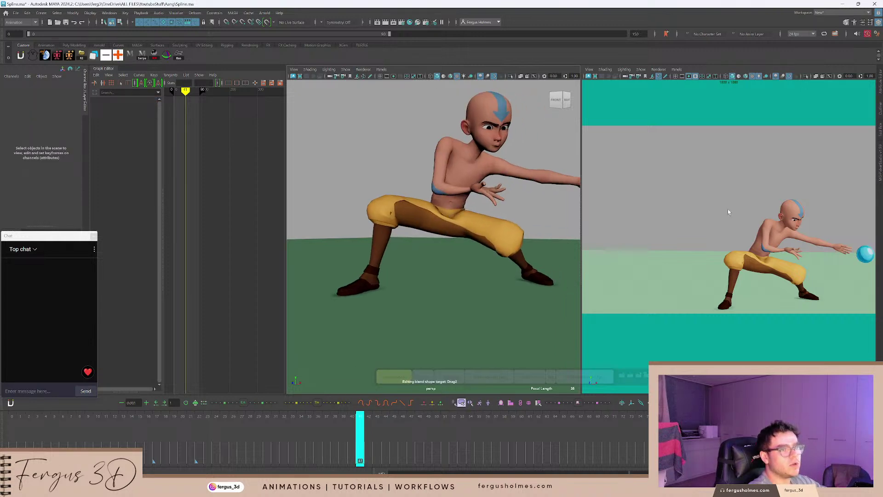
{"action": "left_click", "coordinate": [736, 207]}
{"action": "scroll", "coordinate": [740, 207], "scroll_direction": "down", "scroll_amount": 1}
{"action": "mouse_move", "coordinate": [777, 202]}
{"action": "middle_mouse_down"}
{"action": "mouse_move", "coordinate": [742, 196]}
{"action": "mouse_move", "coordinate": [775, 192]}
{"action": "middle_mouse_up"}
{"action": "right_click_drag", "start_coordinate": [775, 192], "coordinate": [782, 189], "text": "alt"}
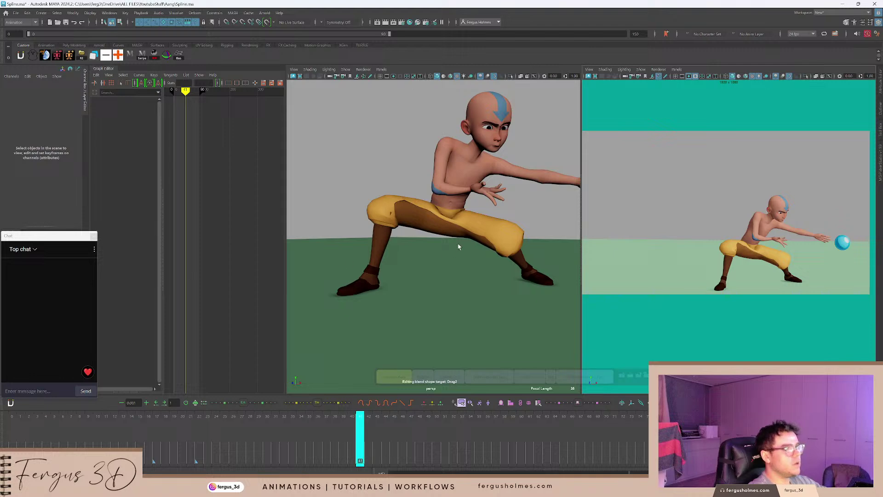
Show the rig curves in the perspective view, select the character's COG control and review its motion through playback.
{"action": "key", "text": "alt+1"}
{"action": "left_click", "coordinate": [468, 237]}
{"action": "middle_click_drag", "start_coordinate": [479, 236], "coordinate": [452, 240], "text": "alt"}
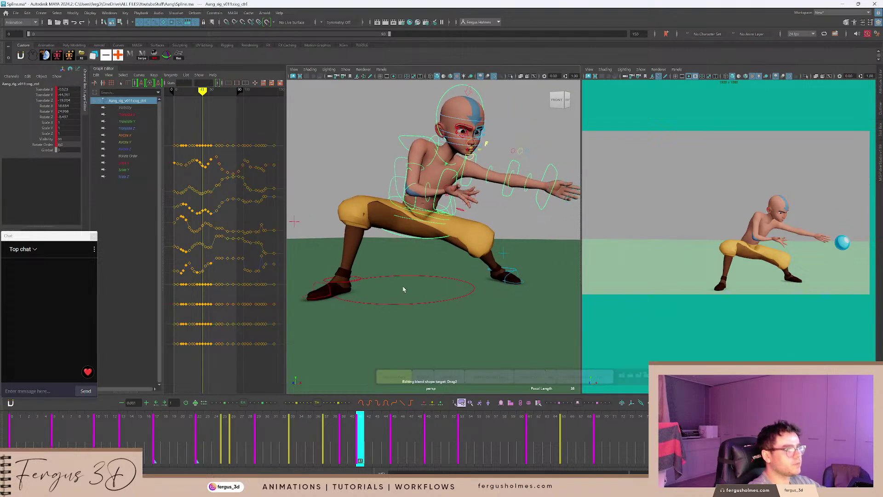
{"action": "left_click_drag", "start_coordinate": [292, 455], "coordinate": [258, 435]}
{"action": "key", "text": "alt+v"}
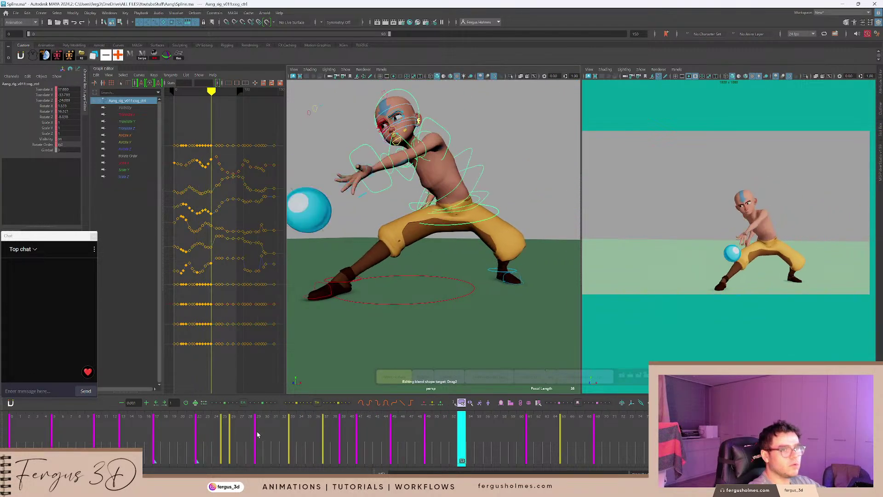
{"action": "left_click_drag", "start_coordinate": [340, 437], "coordinate": [378, 431]}
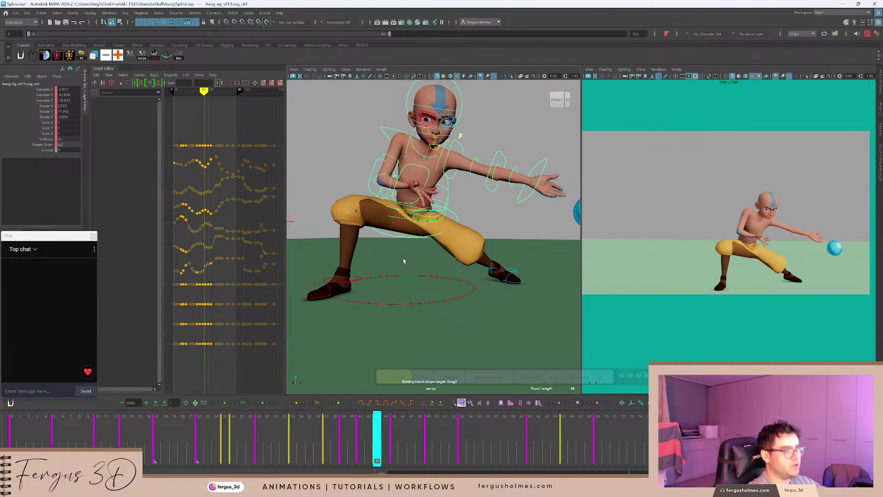
{"action": "scroll", "coordinate": [399, 252], "scroll_direction": "up", "scroll_amount": 2}
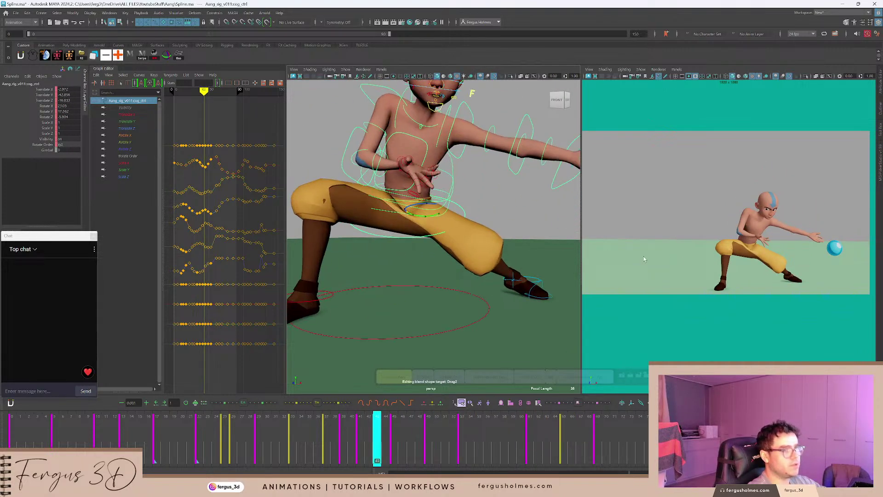
Enable the display of motion trails in the camera view.
{"action": "left_click", "coordinate": [641, 70]}
{"action": "mouse_move", "coordinate": [697, 100]}
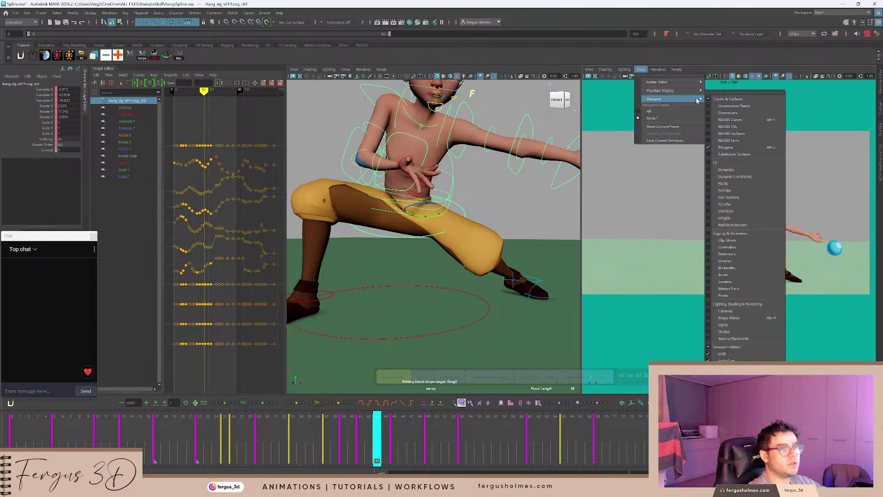
{"action": "left_click", "coordinate": [729, 289]}
{"action": "scroll", "coordinate": [737, 249], "scroll_direction": "up", "scroll_amount": 5}
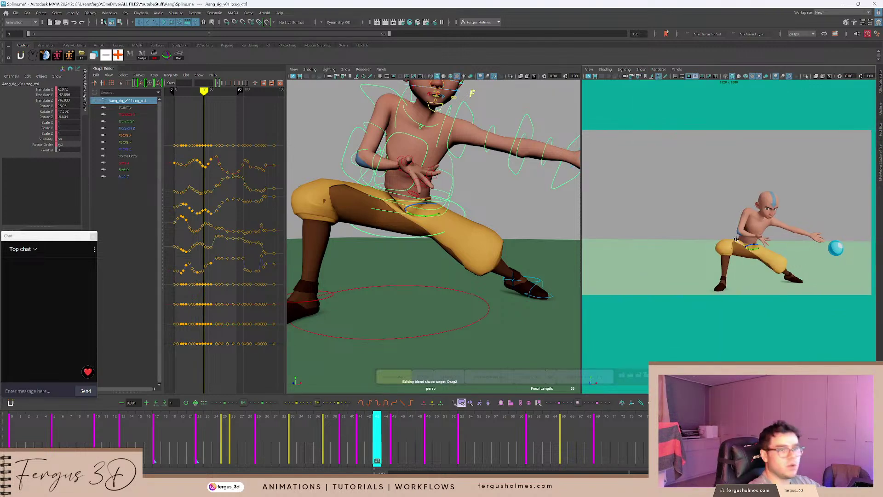
Scrub and play the animation to examine the COG control's motion trail through the weight shift and turn.
{"action": "left_click_drag", "start_coordinate": [380, 432], "coordinate": [260, 425]}
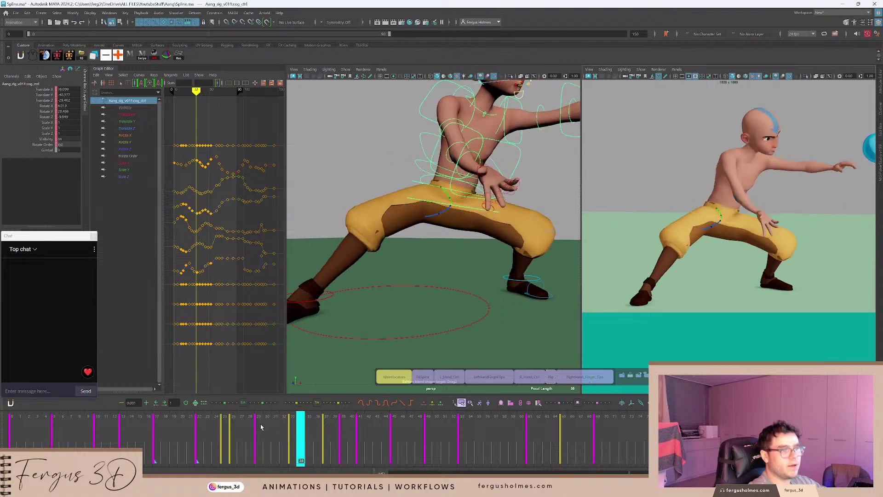
{"action": "key", "text": "alt+v"}
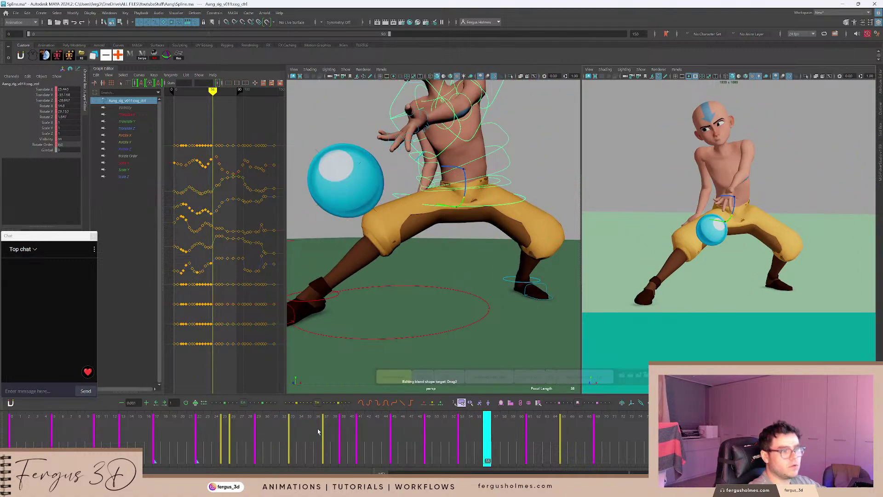
{"action": "left_click_drag", "start_coordinate": [317, 432], "coordinate": [524, 439]}
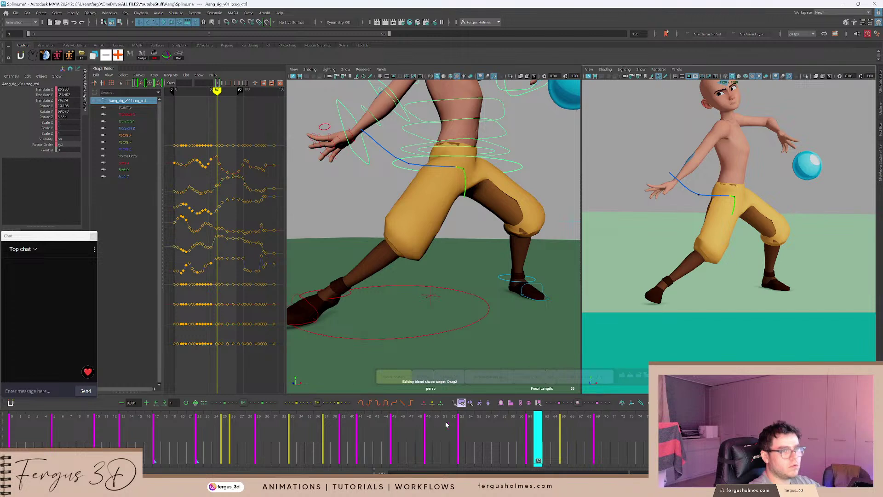
Limit the Graph Editor to the COG control's Translate X, Y and Z curves and give the graph area more room.
{"action": "mouse_move", "coordinate": [409, 378]}
{"action": "left_click_drag", "start_coordinate": [49, 90], "coordinate": [49, 99]}
{"action": "left_click_drag", "start_coordinate": [163, 231], "coordinate": [97, 222]}
{"action": "middle_click_drag", "start_coordinate": [177, 200], "coordinate": [189, 184], "text": "alt"}
{"action": "right_click_drag", "start_coordinate": [189, 184], "coordinate": [201, 222], "text": "alt+shift"}
Step between the COG control's keys at frames 61 and 65 to compare the poses with the translation curves.
{"action": "key", "text": "comma"}
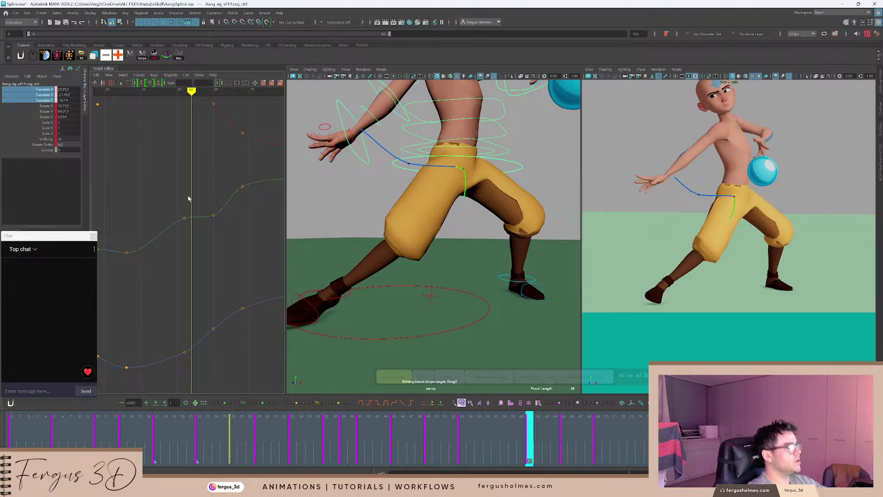
{"action": "key", "text": "period"}
{"action": "middle_click_drag", "start_coordinate": [194, 183], "coordinate": [150, 184], "text": "alt"}
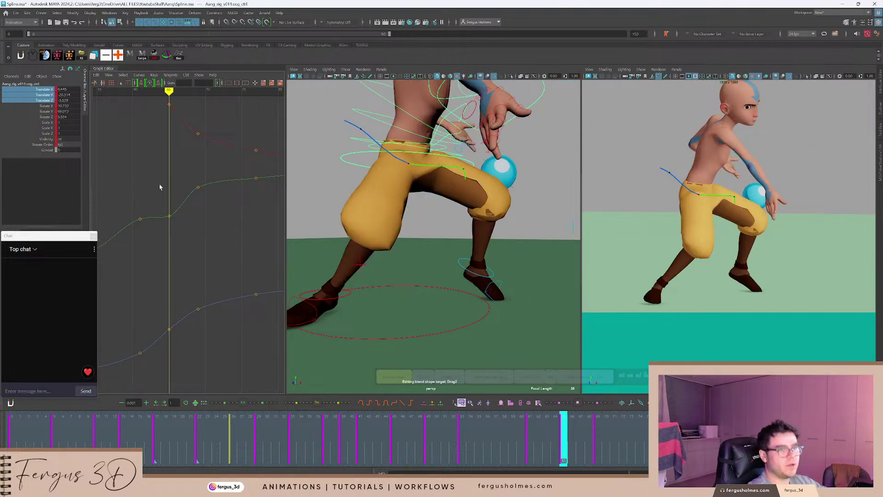
{"action": "key", "text": "comma"}
{"action": "scroll", "coordinate": [181, 217], "scroll_direction": "down", "scroll_amount": 3}
{"action": "middle_click_drag", "start_coordinate": [181, 217], "coordinate": [183, 235], "text": "alt"}
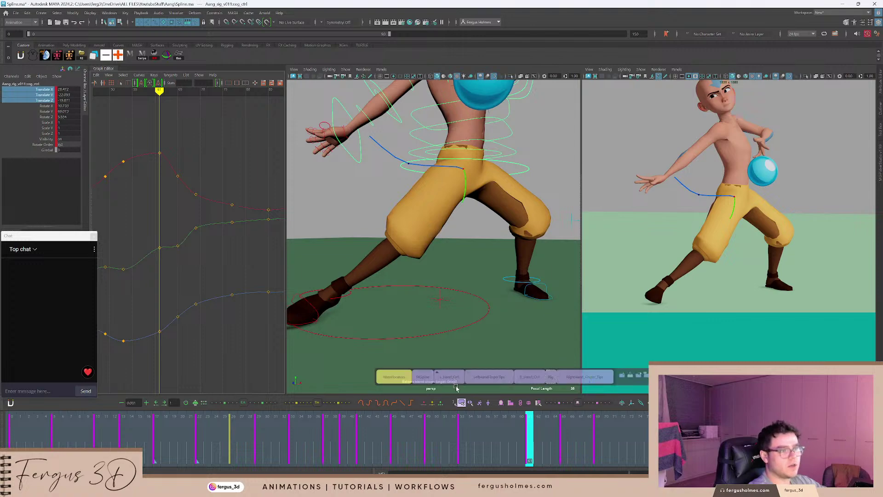
Play the section leading into the leg raise repeatedly to judge the hip movement, finishing on the key at frame 65.
{"action": "left_click_drag", "start_coordinate": [468, 426], "coordinate": [433, 431]}
{"action": "key", "text": "alt+v"}
{"action": "key", "text": "alt+v"}
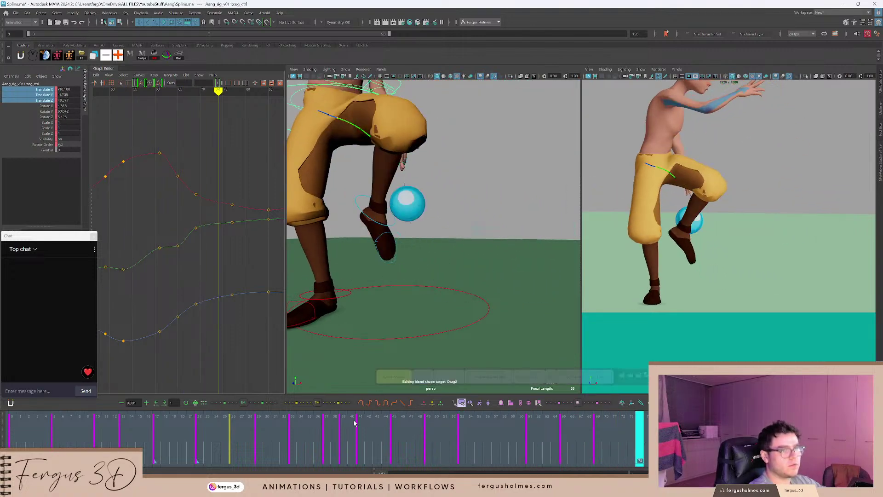
{"action": "left_click_drag", "start_coordinate": [354, 424], "coordinate": [532, 431]}
{"action": "key", "text": "alt+v"}
{"action": "key", "text": "alt+v"}
{"action": "key", "text": "alt+v"}
{"action": "key", "text": "alt+v"}
{"action": "key", "text": "period"}
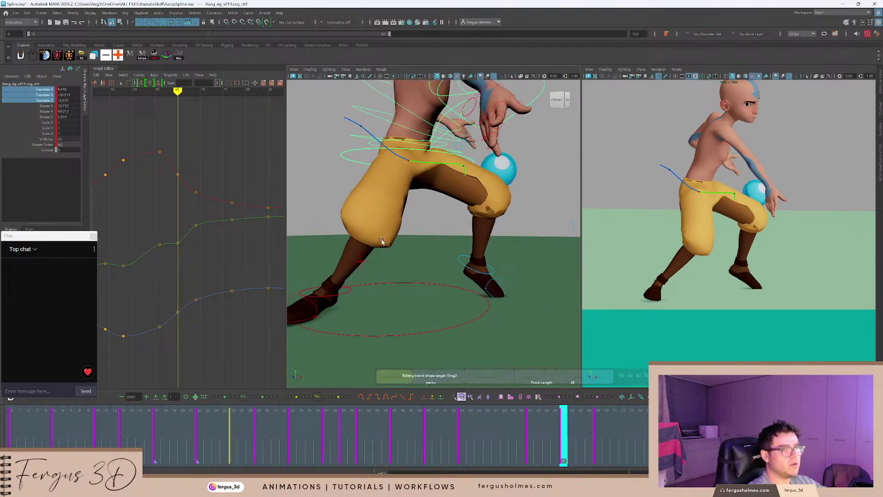
Show only the COG control's Translate X and Z curves, and at frame 65 raise the X key and slightly lower the Z key.
{"action": "middle_click_drag", "start_coordinate": [183, 173], "coordinate": [189, 174], "text": "alt"}
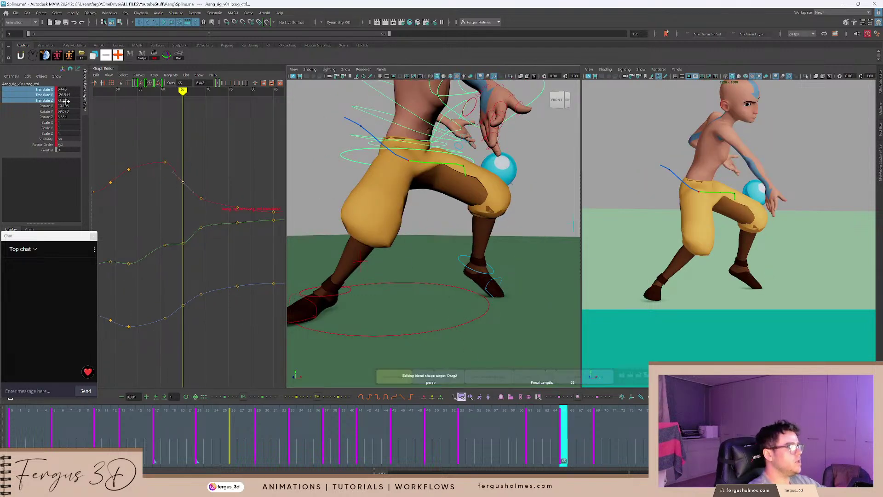
{"action": "left_click", "coordinate": [52, 88]}
{"action": "left_click", "coordinate": [52, 100], "text": "ctrl"}
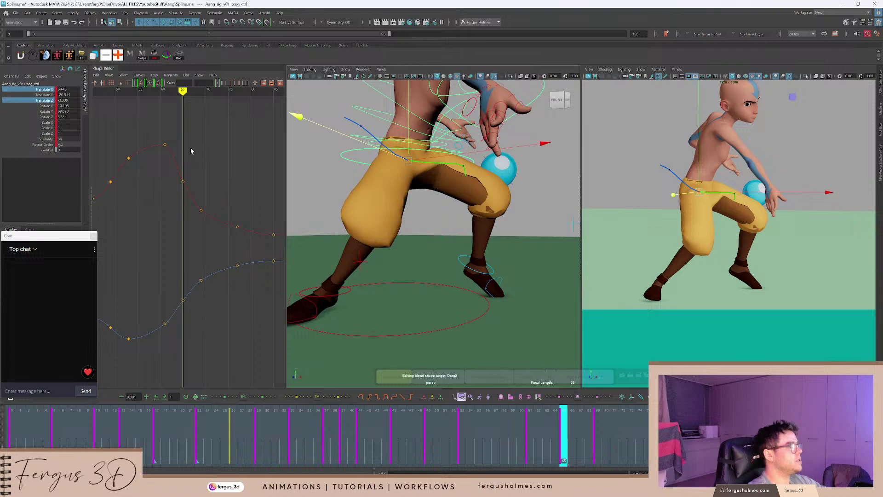
{"action": "right_click_drag", "start_coordinate": [215, 190], "coordinate": [194, 178], "text": "alt"}
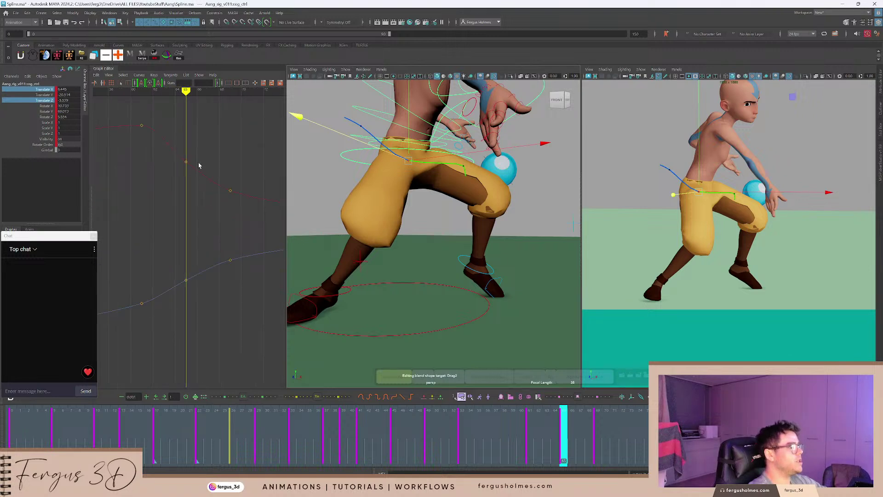
{"action": "left_click_drag", "start_coordinate": [176, 170], "coordinate": [177, 169]}
{"action": "middle_click_drag", "start_coordinate": [202, 152], "coordinate": [208, 137]}
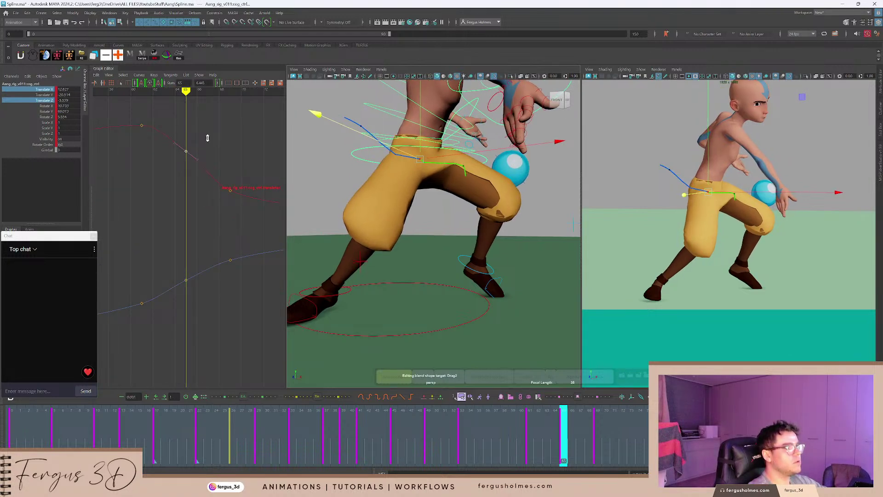
{"action": "middle_click_drag", "start_coordinate": [199, 292], "coordinate": [198, 299]}
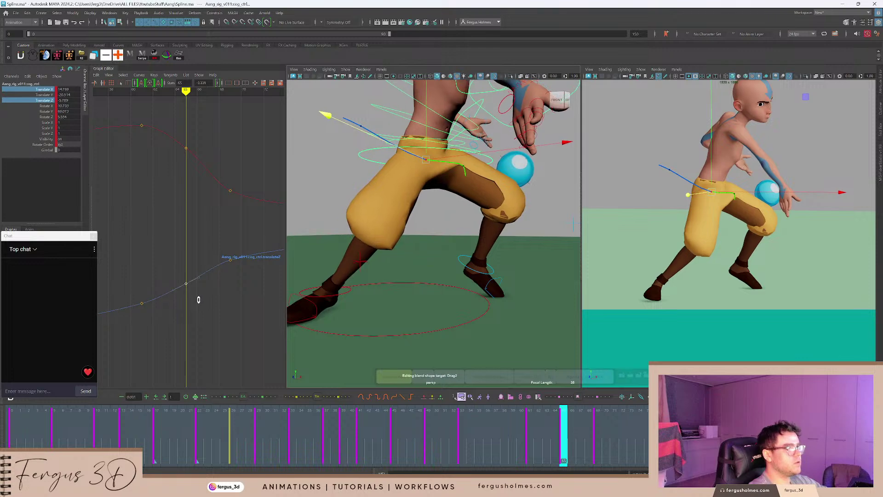
Examine the adjusted hip position on the full character from front, side and raised angles, scrubbing back to frame 56.
{"action": "left_click_drag", "start_coordinate": [533, 191], "coordinate": [472, 207], "text": "alt"}
{"action": "key", "text": "f"}
{"action": "right_click_drag", "start_coordinate": [472, 207], "coordinate": [444, 207], "text": "alt"}
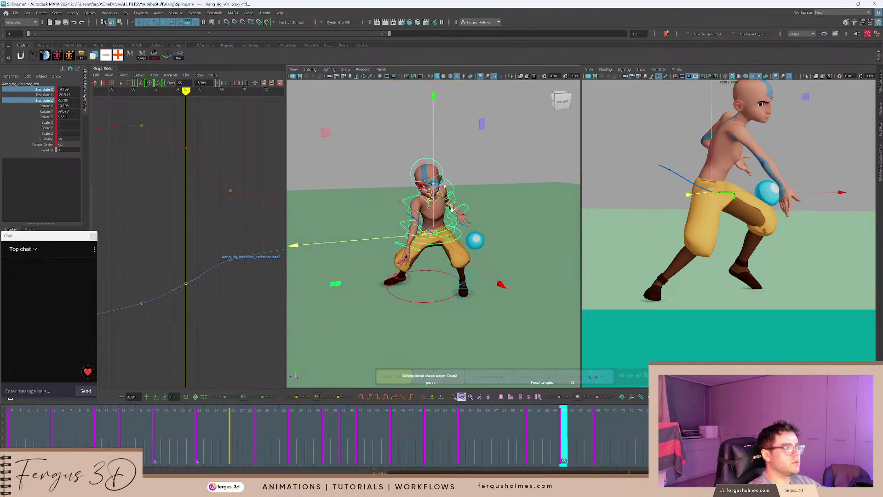
{"action": "left_click_drag", "start_coordinate": [444, 207], "coordinate": [405, 235], "text": "alt"}
{"action": "right_click_drag", "start_coordinate": [405, 236], "coordinate": [470, 232], "text": "alt"}
{"action": "left_click_drag", "start_coordinate": [523, 426], "coordinate": [488, 426]}
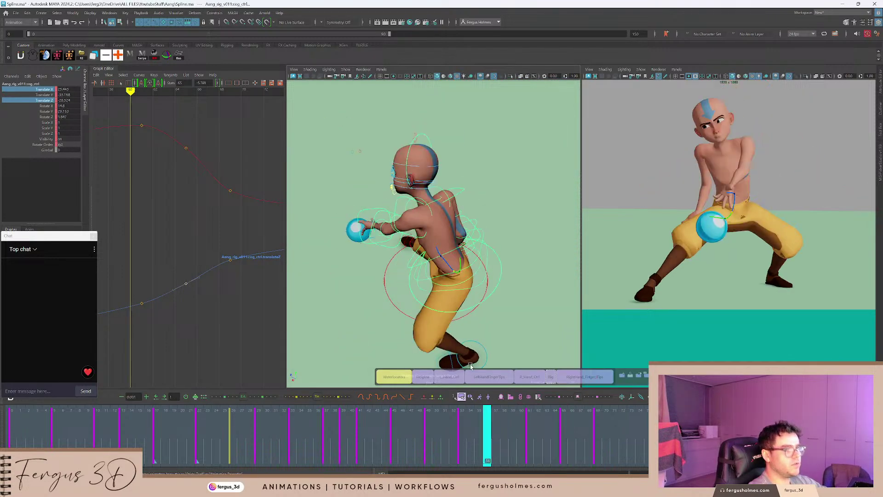
{"action": "left_click_drag", "start_coordinate": [448, 317], "coordinate": [499, 276], "text": "alt"}
{"action": "right_click_drag", "start_coordinate": [500, 276], "coordinate": [477, 281], "text": "alt"}
{"action": "left_click_drag", "start_coordinate": [476, 281], "coordinate": [497, 292], "text": "alt"}
Play and scrub the weight shift repeatedly to judge the adjusted hip travel, finishing on the key at frame 61.
{"action": "left_click_drag", "start_coordinate": [486, 414], "coordinate": [536, 428]}
{"action": "key", "text": "alt+v"}
{"action": "key", "text": "alt+v"}
{"action": "left_click_drag", "start_coordinate": [448, 323], "coordinate": [440, 282], "text": "alt"}
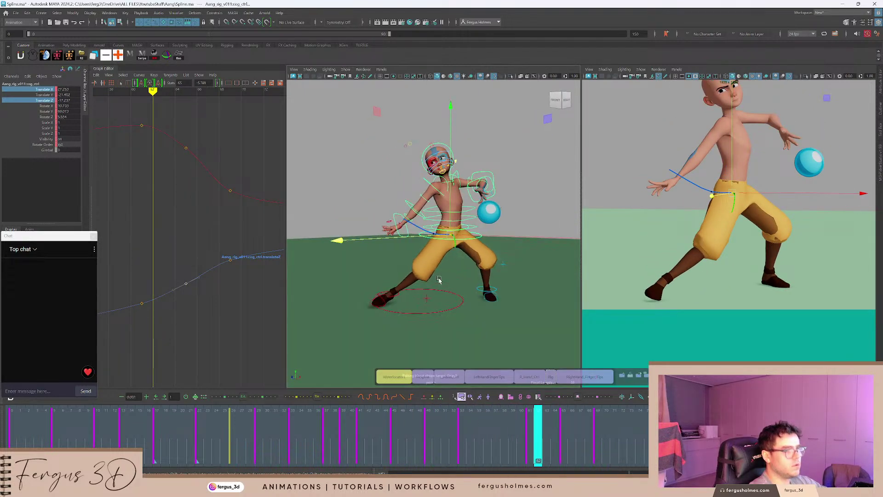
{"action": "left_click_drag", "start_coordinate": [404, 430], "coordinate": [267, 421]}
{"action": "key", "text": "alt+v"}
{"action": "key", "text": "alt+v"}
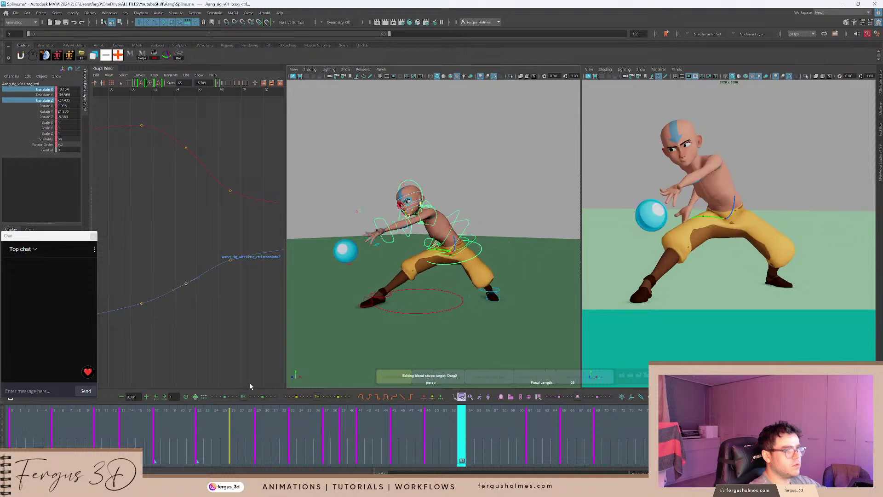
{"action": "left_click_drag", "start_coordinate": [328, 422], "coordinate": [529, 441]}
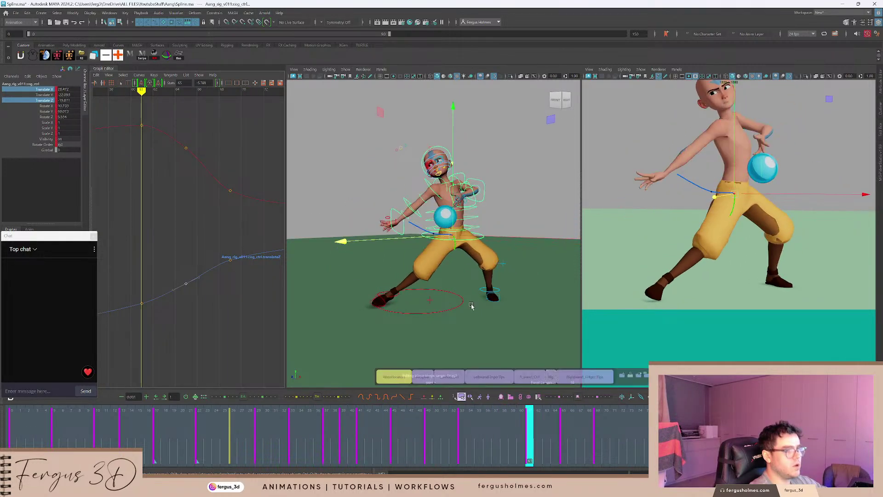
Isolate the COG control's Translate Y curve in the Graph Editor around the key at frame 61.
{"action": "scroll", "coordinate": [461, 250], "scroll_direction": "up", "scroll_amount": 3}
{"action": "middle_click_drag", "start_coordinate": [183, 162], "coordinate": [196, 175], "text": "alt"}
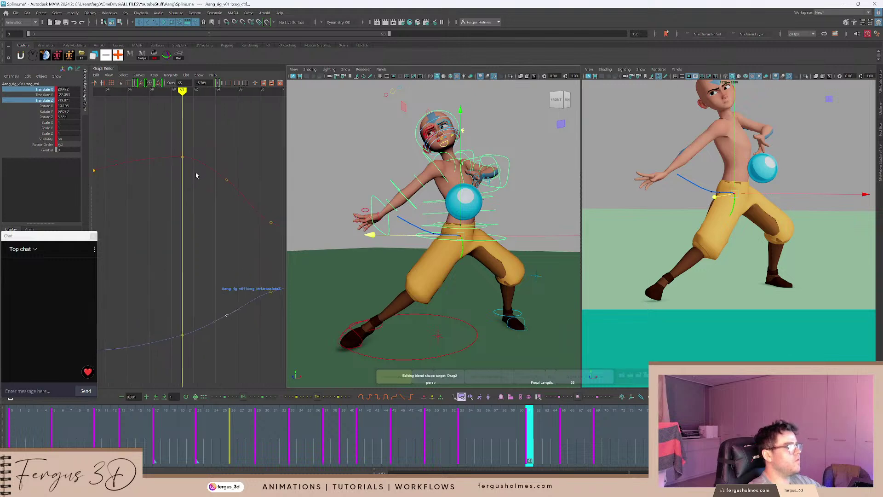
{"action": "left_click", "coordinate": [48, 96]}
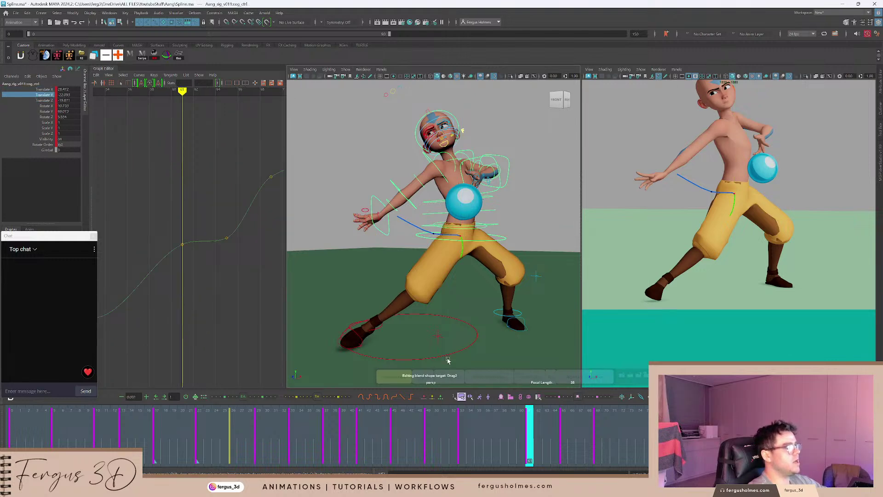
Play the movement leading into the turn and scrub to frame 57 to review the hips' vertical motion.
{"action": "left_click_drag", "start_coordinate": [424, 435], "coordinate": [167, 389]}
{"action": "key", "text": "alt+v"}
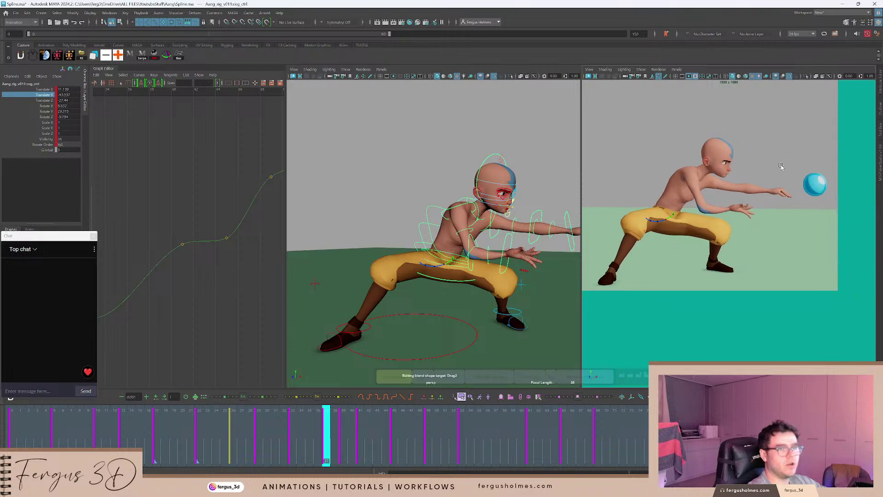
{"action": "left_click", "coordinate": [260, 430]}
{"action": "key", "text": "alt+v"}
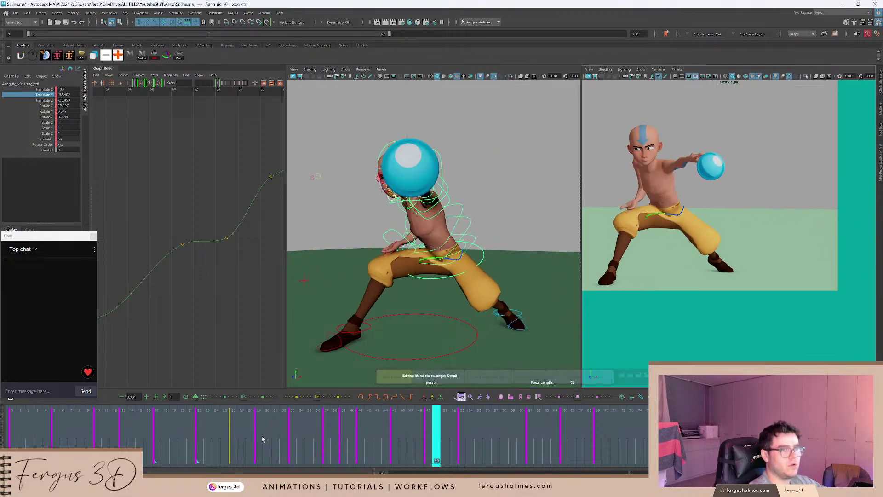
{"action": "mouse_move", "coordinate": [391, 445]}
{"action": "left_mouse_down"}
{"action": "mouse_move", "coordinate": [634, 453]}
{"action": "mouse_move", "coordinate": [496, 428]}
{"action": "left_mouse_up"}
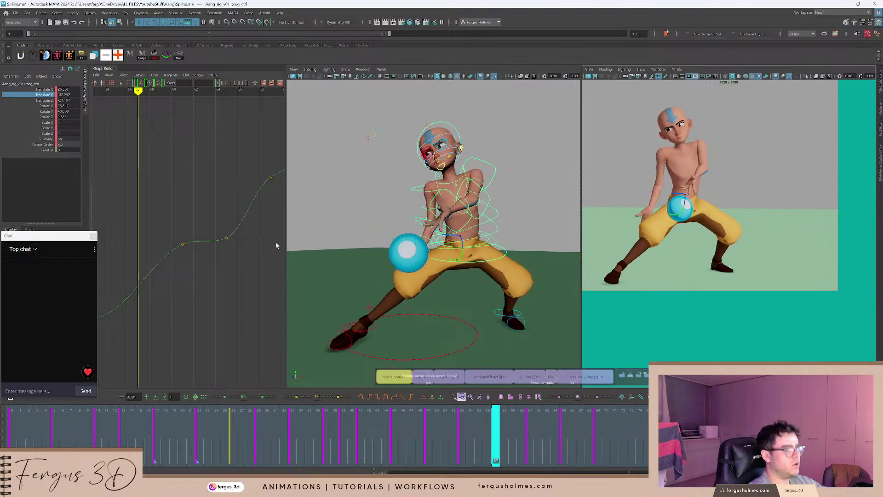
Lower the COG control's Translate Y key at frame 61 so the hips sink deeper before rising.
{"action": "key", "text": "period"}
{"action": "key", "text": "period"}
{"action": "key", "text": "comma"}
{"action": "mouse_move", "coordinate": [201, 273]}
{"action": "middle_mouse_down", "text": "alt"}
{"action": "mouse_move", "coordinate": [266, 231]}
{"action": "mouse_move", "coordinate": [204, 208]}
{"action": "mouse_move", "coordinate": [208, 259]}
{"action": "middle_mouse_up", "text": "alt"}
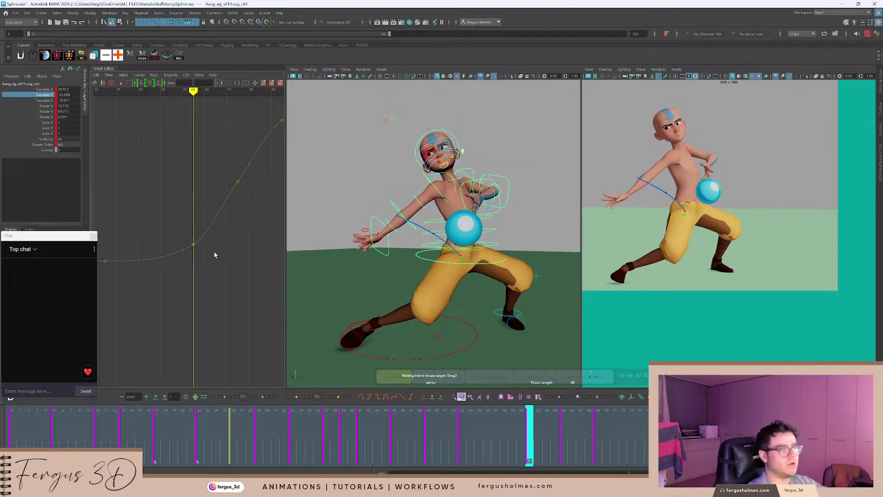
Review the deeper drop in playback and slightly lower the COG control's Translate Y key at frame 65.
{"action": "left_click_drag", "start_coordinate": [478, 421], "coordinate": [564, 438]}
{"action": "key", "text": "alt+v"}
{"action": "key", "text": "alt+v"}
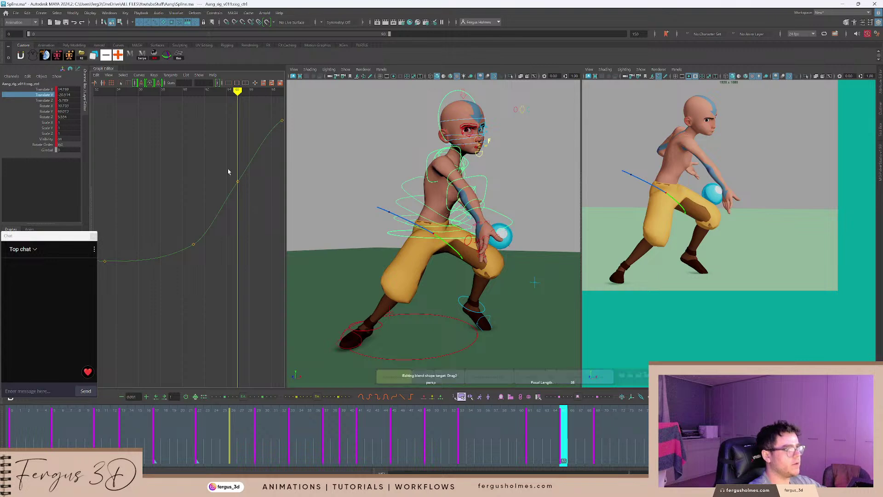
{"action": "middle_click_drag", "start_coordinate": [246, 194], "coordinate": [247, 199]}
Scrub through the revised drop and inspect the pose more closely on the key at frame 61.
{"action": "left_click_drag", "start_coordinate": [447, 447], "coordinate": [537, 433]}
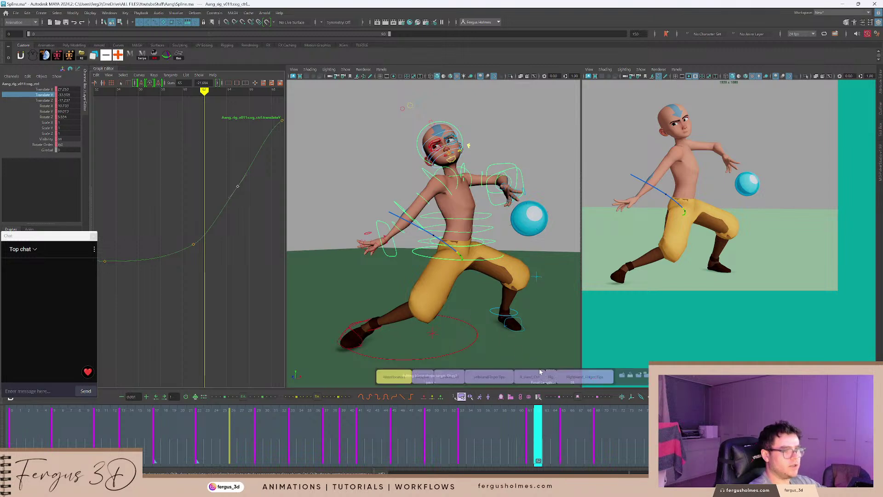
{"action": "key", "text": "alt+comma"}
{"action": "middle_click_drag", "start_coordinate": [396, 266], "coordinate": [403, 234], "text": "alt"}
{"action": "right_click_drag", "start_coordinate": [403, 234], "coordinate": [436, 271], "text": "alt"}
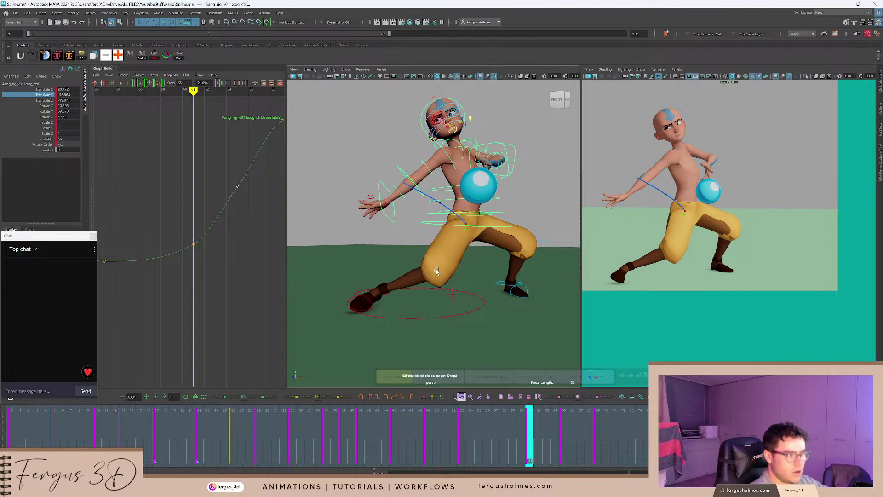
Select the right leg IK control and step through its keys up to frame 65 to compare the foot placement.
{"action": "left_click", "coordinate": [366, 294]}
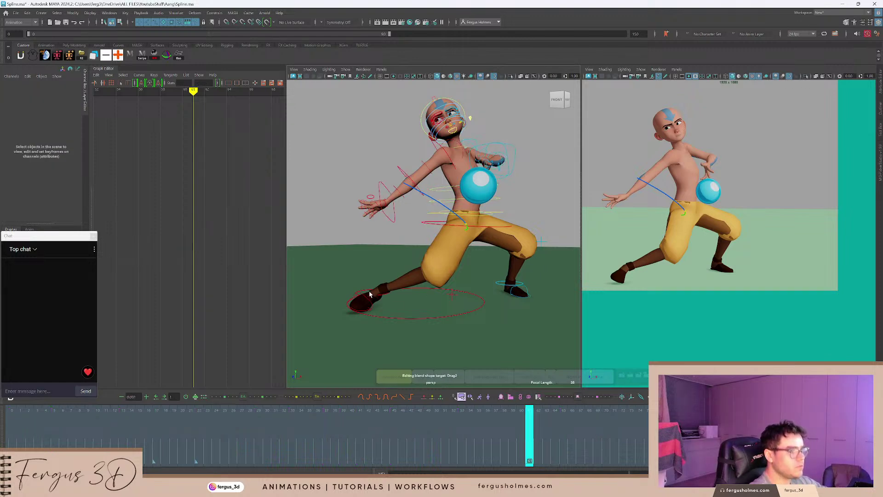
{"action": "key", "text": "comma"}
{"action": "key", "text": "comma"}
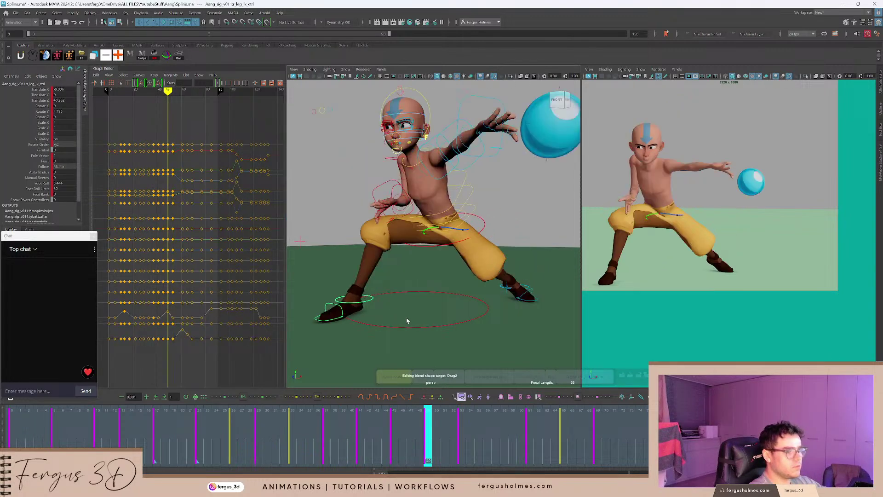
{"action": "key", "text": "period"}
{"action": "key", "text": "period"}
{"action": "key", "text": "period"}
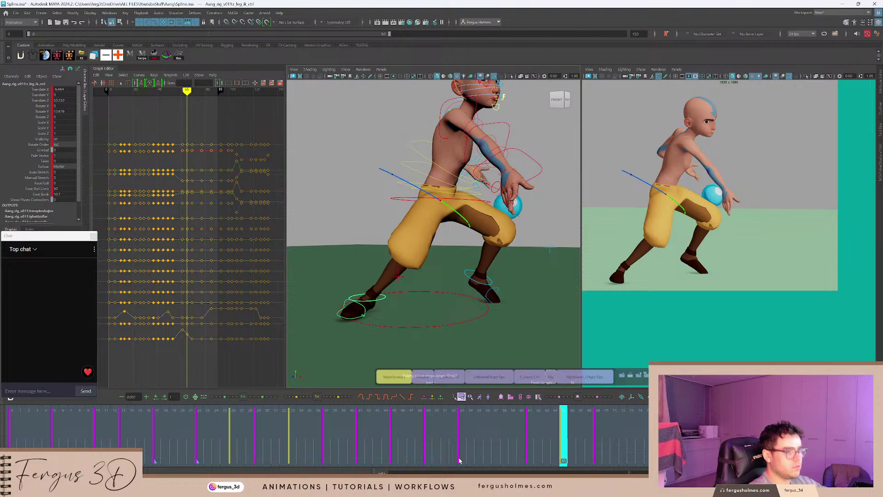
{"action": "mouse_move", "coordinate": [428, 444]}
{"action": "left_mouse_down"}
{"action": "mouse_move", "coordinate": [561, 441]}
{"action": "mouse_move", "coordinate": [547, 421]}
{"action": "mouse_move", "coordinate": [537, 424]}
{"action": "mouse_move", "coordinate": [563, 422]}
{"action": "left_mouse_up"}
{"action": "left_click", "coordinate": [528, 420]}
Copy the left leg IK control's frame 61 pose onto frame 65 to keep that foot planted.
{"action": "left_click", "coordinate": [465, 273]}
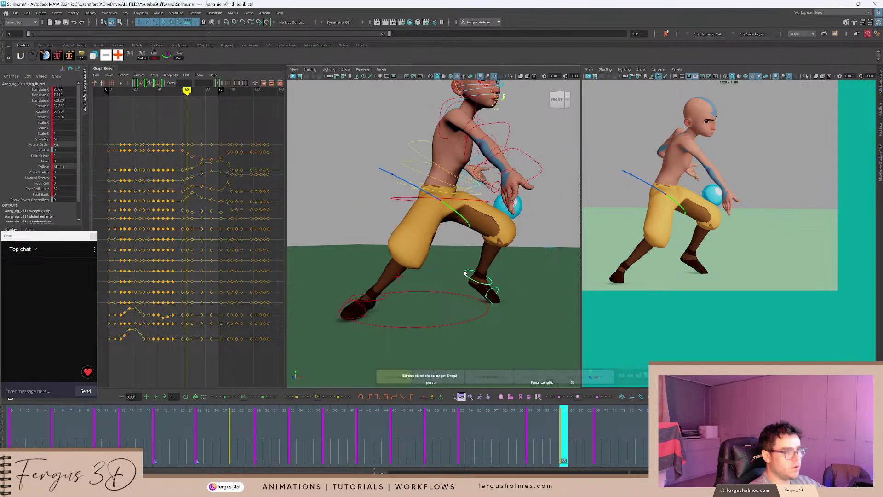
{"action": "middle_click_drag", "start_coordinate": [471, 284], "coordinate": [459, 267], "text": "alt"}
{"action": "key", "text": "comma"}
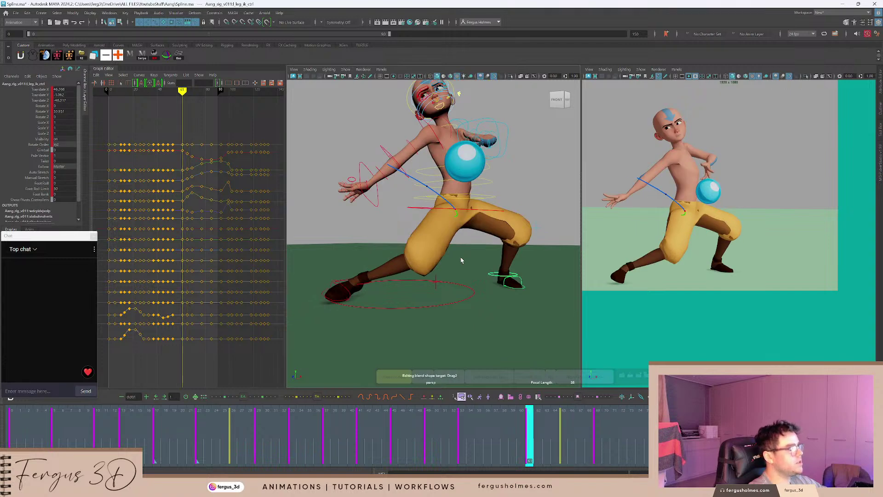
{"action": "key", "text": "period"}
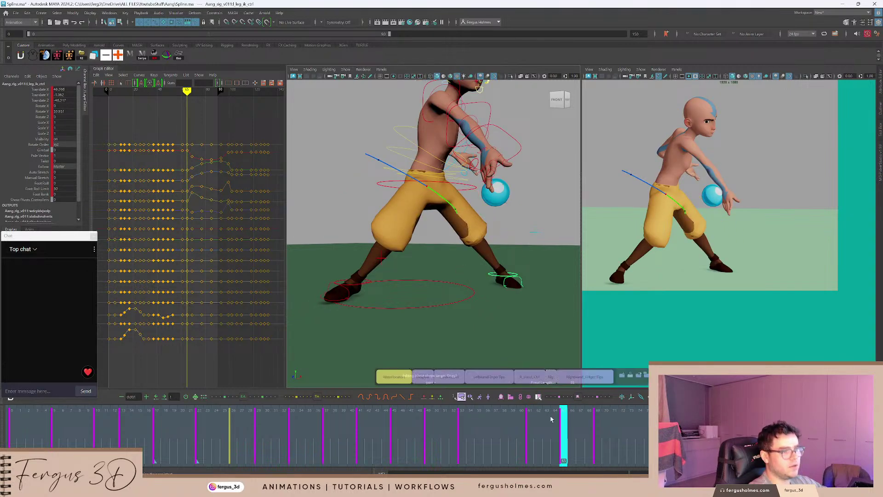
Play the section from about frame 49 into the leg raise to check the planted left foot, finishing at frame 65.
{"action": "left_click_drag", "start_coordinate": [545, 421], "coordinate": [419, 417]}
{"action": "key", "text": "alt+v"}
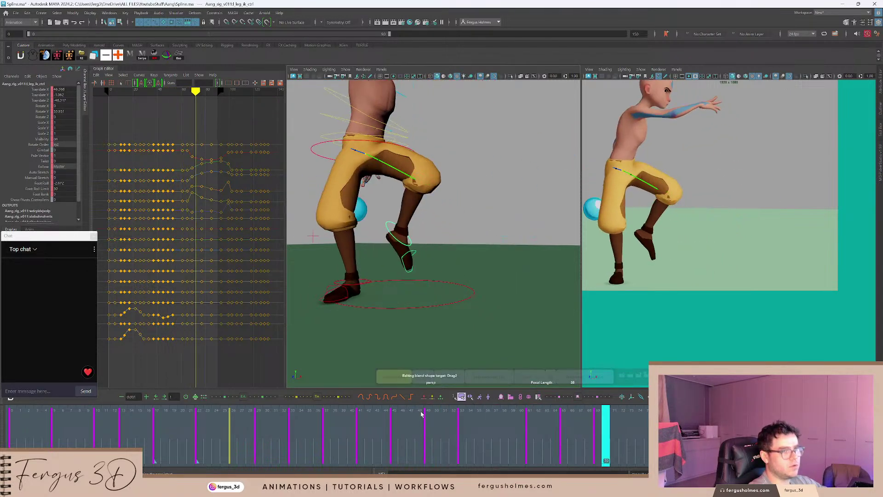
{"action": "left_click", "coordinate": [421, 433]}
{"action": "key", "text": "alt+v"}
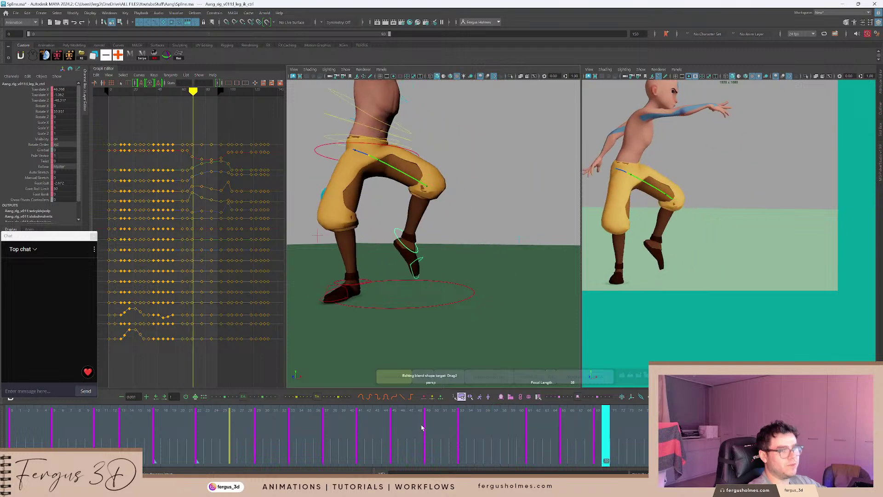
{"action": "mouse_move", "coordinate": [422, 431]}
{"action": "left_mouse_down"}
{"action": "mouse_move", "coordinate": [581, 438]}
{"action": "mouse_move", "coordinate": [392, 437]}
{"action": "mouse_move", "coordinate": [571, 438]}
{"action": "mouse_move", "coordinate": [563, 438]}
{"action": "left_mouse_up"}
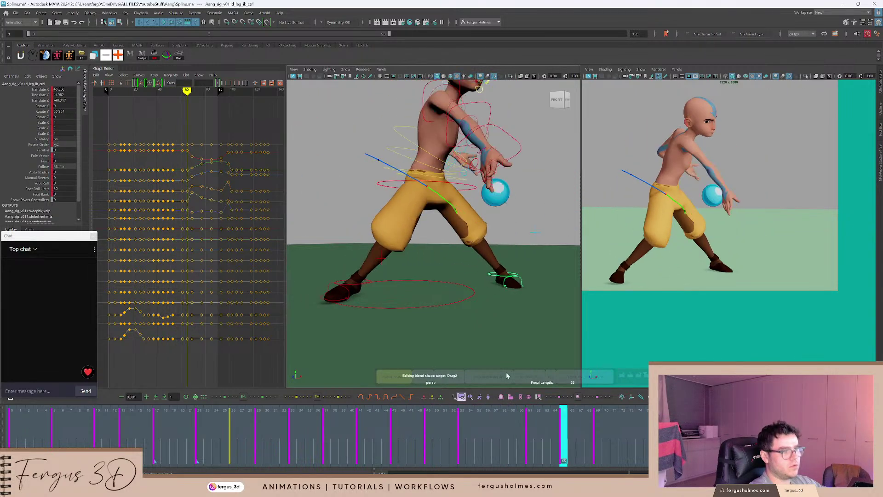
Reselect the COG control and isolate its Translate Y curve, framed around the key at frame 65.
{"action": "left_click", "coordinate": [466, 187]}
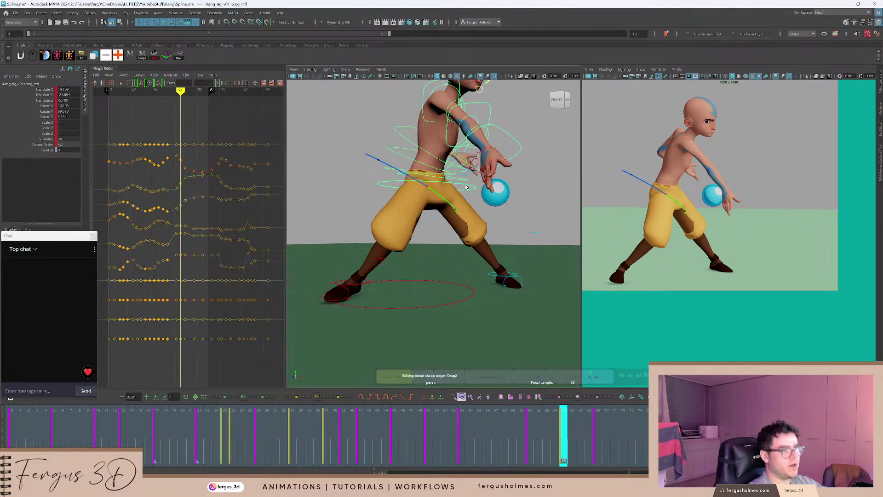
{"action": "left_click", "coordinate": [44, 94]}
{"action": "key", "text": "f"}
{"action": "key", "text": "f"}
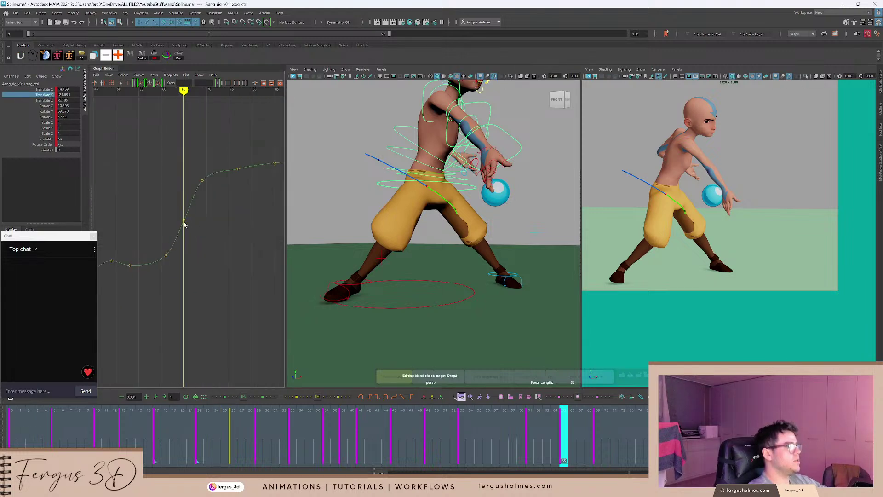
{"action": "middle_click_drag", "start_coordinate": [184, 224], "coordinate": [201, 197], "text": "alt"}
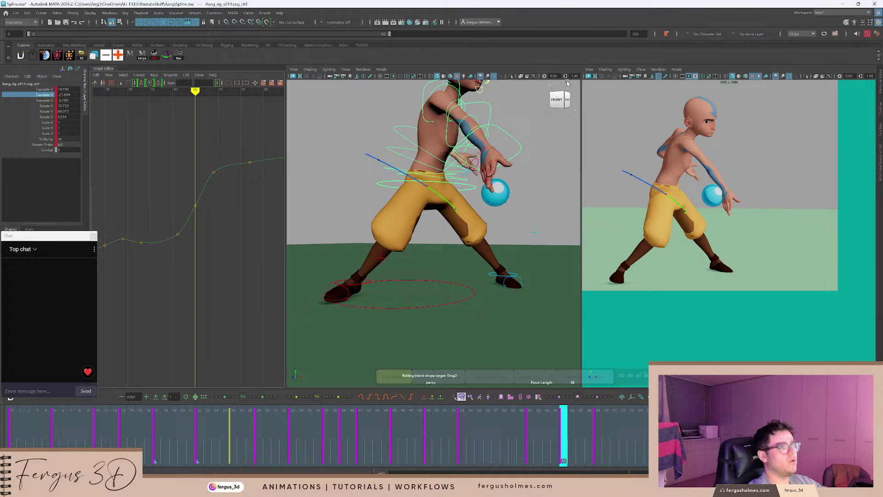
Activate Blue Pencil and mark both foot contacts, the hip path and a direction arrow in magenta over the camera view.
{"action": "left_click", "coordinate": [372, 77]}
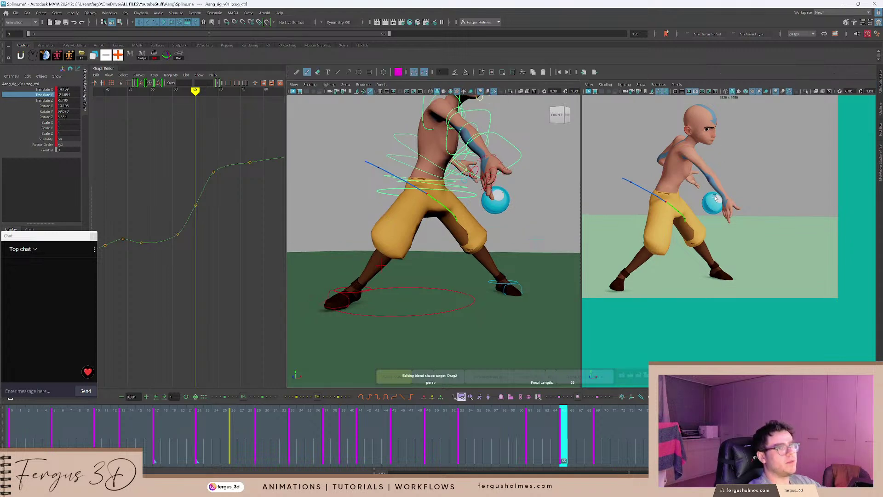
{"action": "left_click", "coordinate": [641, 84]}
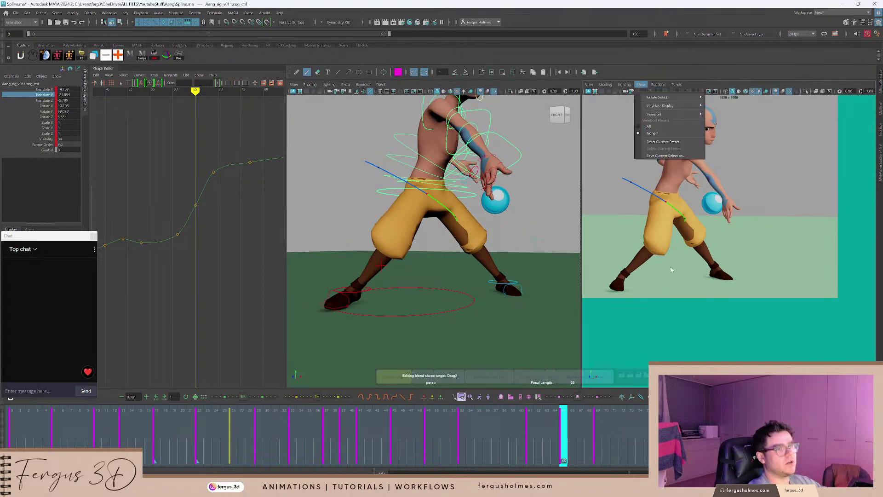
{"action": "mouse_move", "coordinate": [689, 114]}
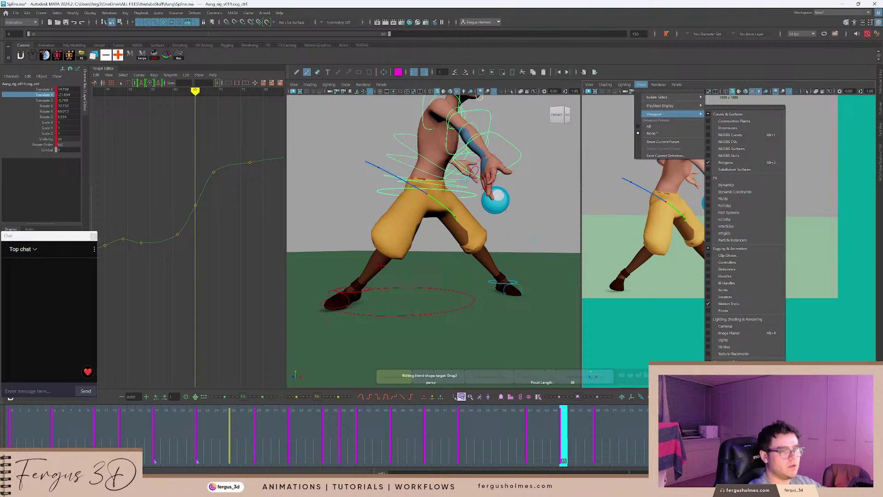
{"action": "left_click", "coordinate": [641, 85]}
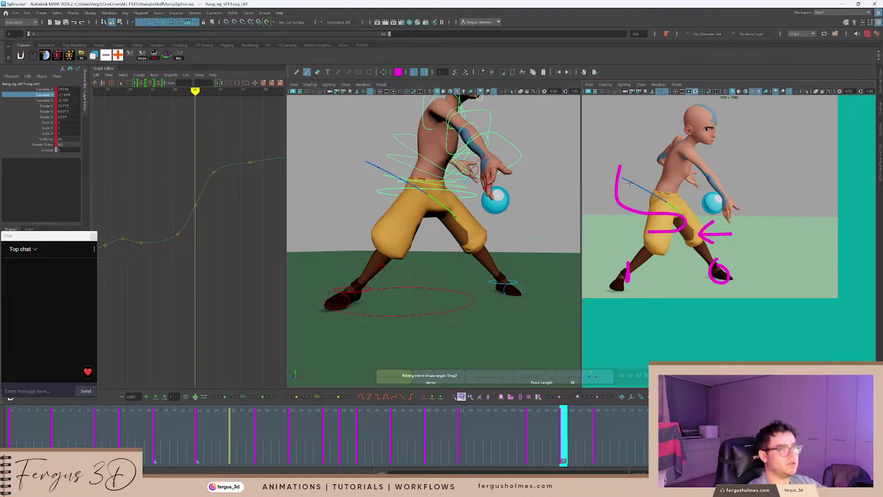
Clear the magenta annotation strokes by undoing, reselect the COG control and isolate its Translate Y curve.
{"action": "key", "text": "ctrl+z"}
{"action": "key", "text": "ctrl+z"}
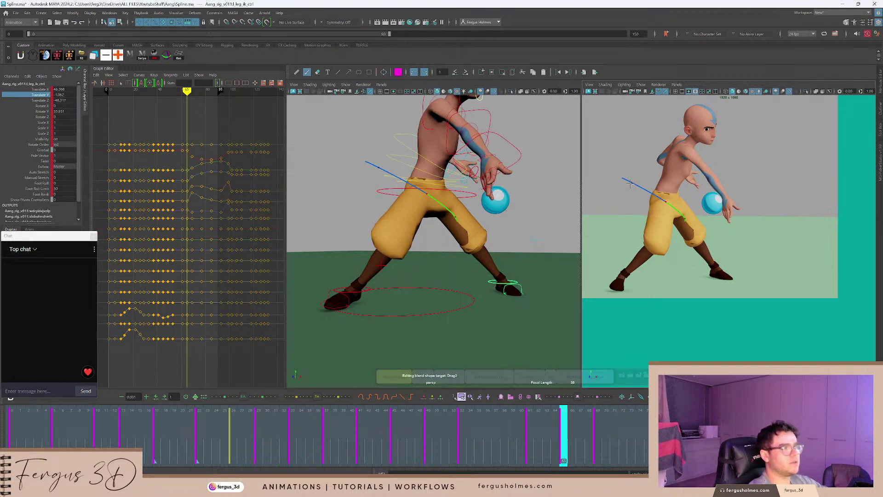
{"action": "left_click", "coordinate": [394, 190]}
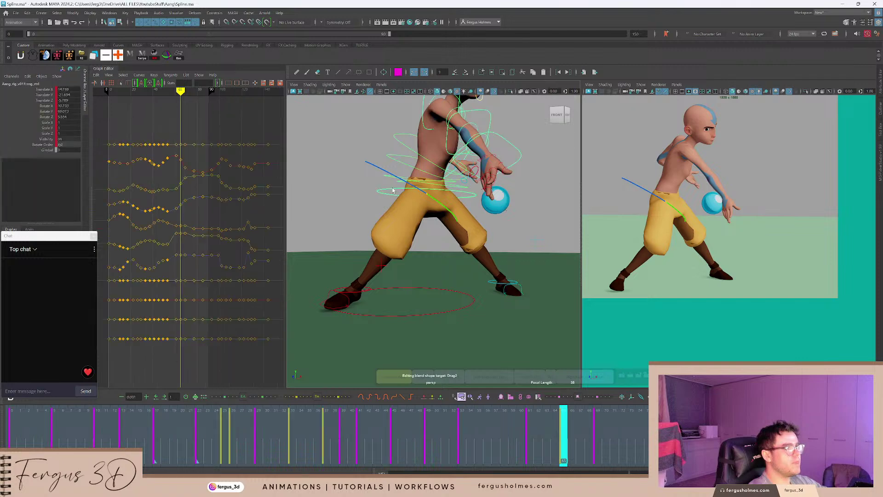
{"action": "left_click", "coordinate": [56, 100]}
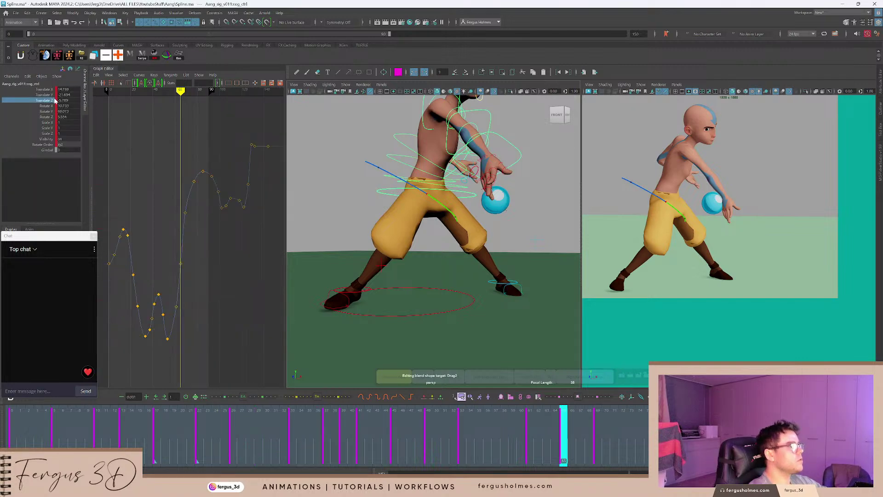
{"action": "left_click", "coordinate": [46, 95]}
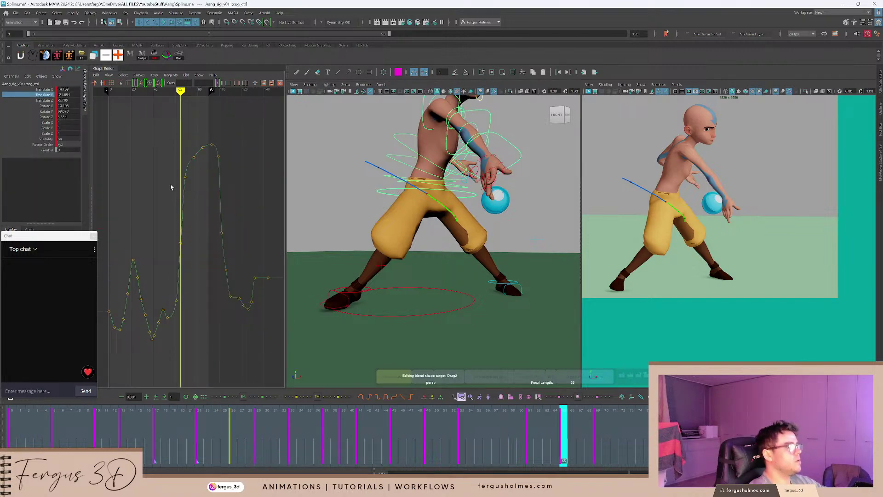
Lower the COG's Translate Y key at frame 65 to about -31.
{"action": "right_click_drag", "start_coordinate": [171, 187], "coordinate": [180, 246], "text": "alt+shift"}
{"action": "scroll", "coordinate": [179, 240], "scroll_direction": "up", "scroll_amount": 5}
{"action": "middle_click_drag", "start_coordinate": [178, 238], "coordinate": [208, 222], "text": "alt"}
{"action": "scroll", "coordinate": [207, 221], "scroll_direction": "up", "scroll_amount": 2}
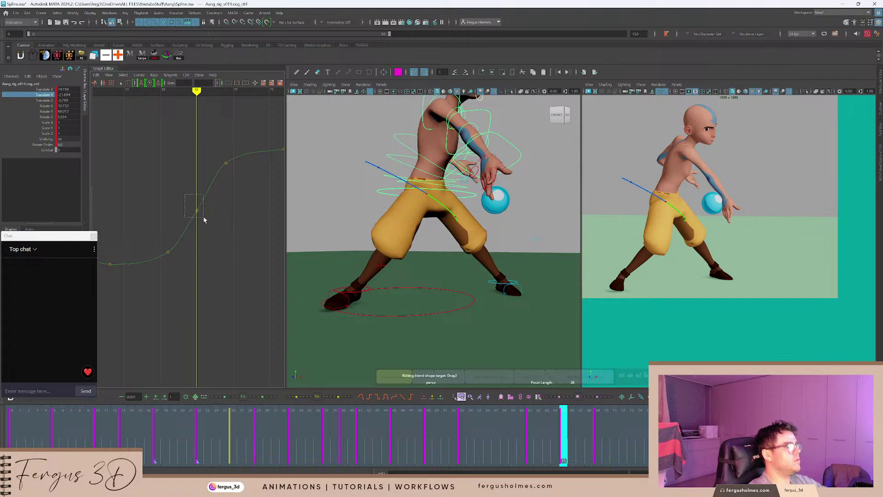
{"action": "left_click_drag", "start_coordinate": [204, 220], "coordinate": [205, 221]}
{"action": "middle_click_drag", "start_coordinate": [204, 221], "coordinate": [239, 230], "text": "shift"}
{"action": "left_click", "coordinate": [215, 244]}
Lower the COG's Translate Y key at frame 61 slightly to about -38.
{"action": "key", "text": "comma"}
{"action": "key", "text": "comma"}
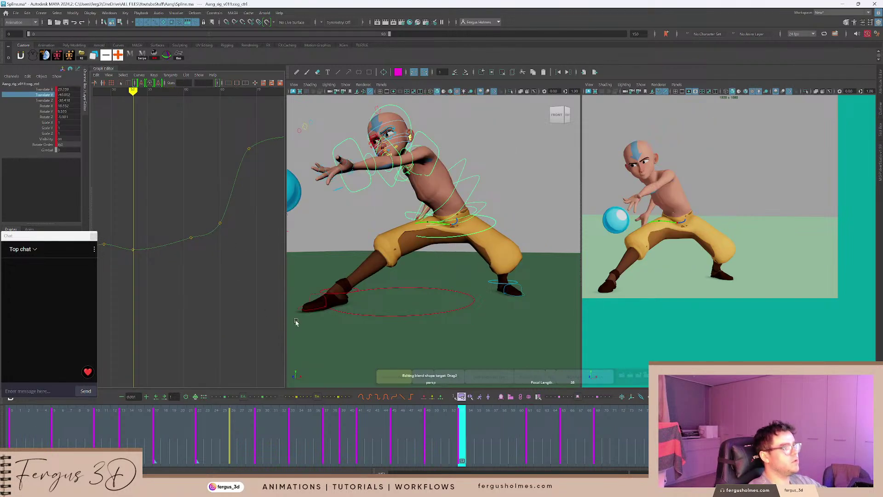
{"action": "key", "text": "period"}
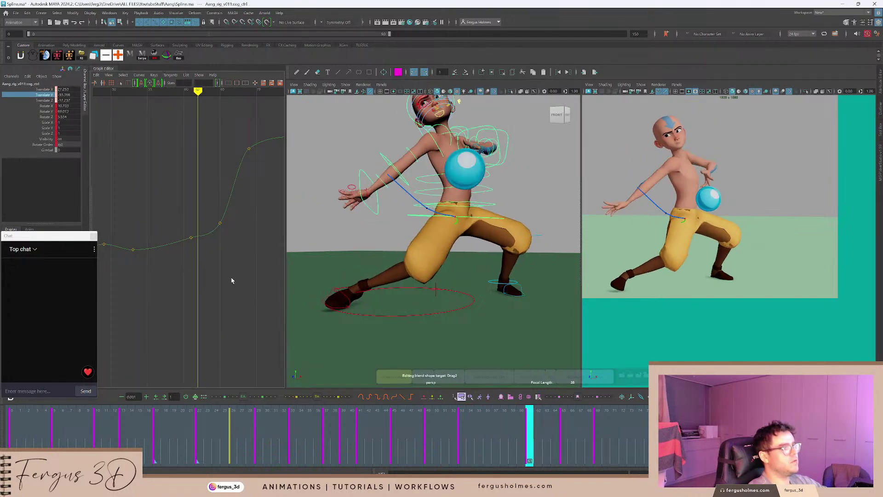
{"action": "left_click", "coordinate": [191, 238]}
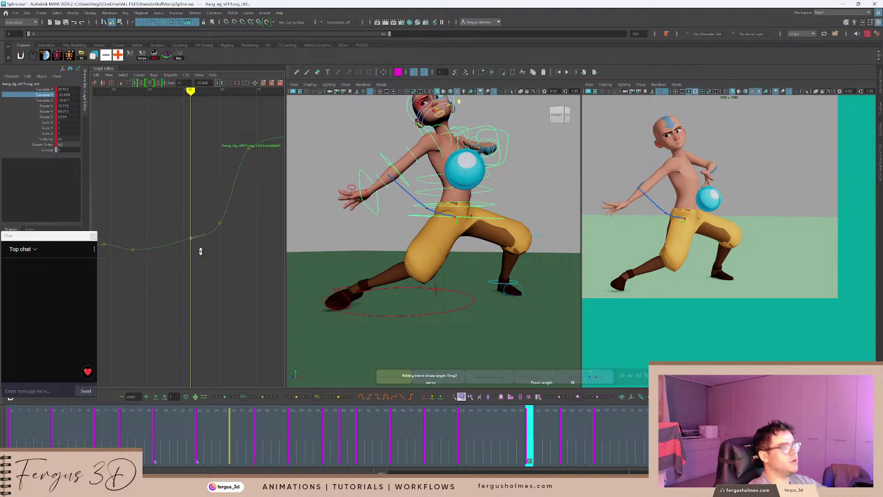
{"action": "middle_click_drag", "start_coordinate": [200, 251], "coordinate": [200, 256], "text": "shift"}
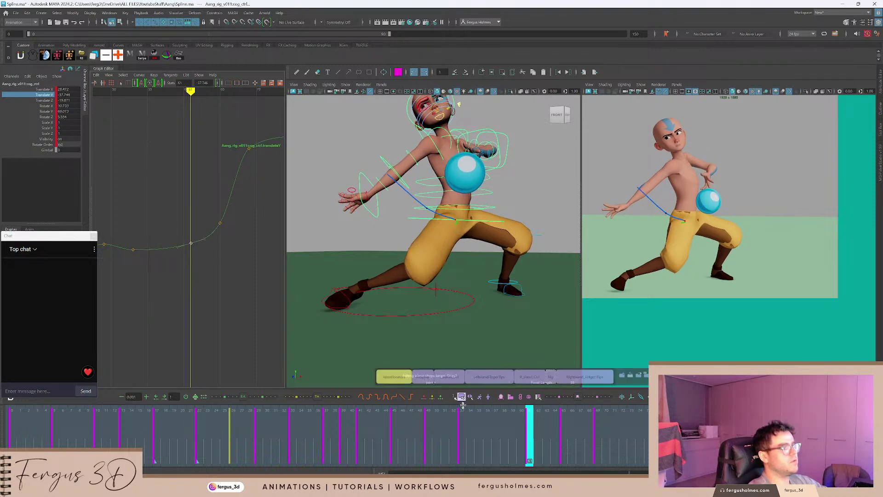
Scrub up to frame 65 and lower its Translate Y key to about -40, near the level of frame 53's key.
{"action": "left_click", "coordinate": [489, 429]}
{"action": "left_click_drag", "start_coordinate": [494, 429], "coordinate": [563, 434]}
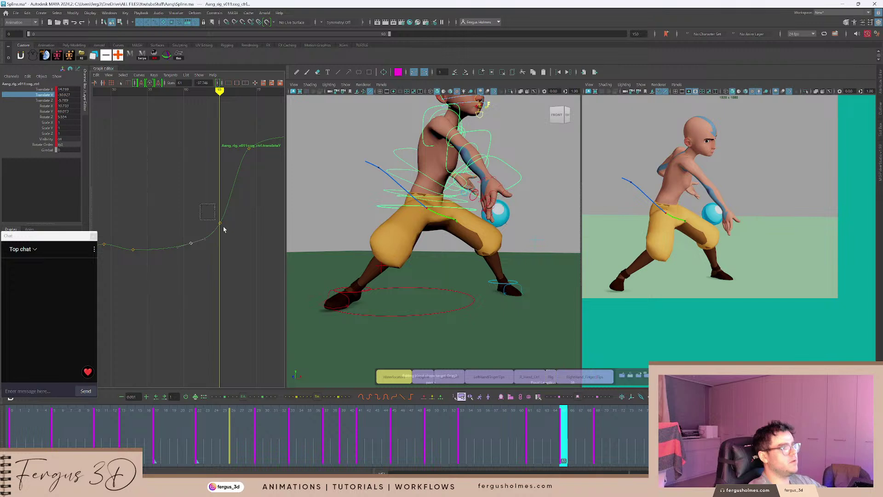
{"action": "middle_click_drag", "start_coordinate": [234, 238], "coordinate": [234, 256], "text": "shift"}
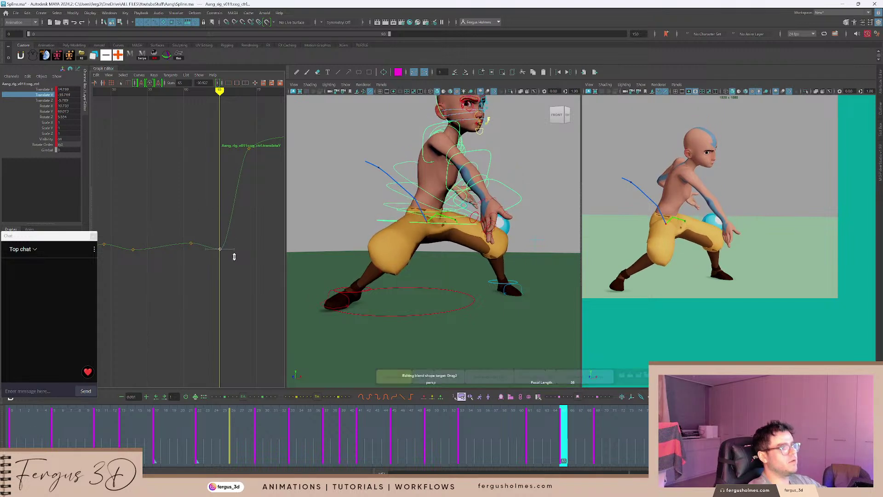
Scrub the hip drop up to frame 69 and lower its Translate Y key slightly to about -9.
{"action": "key", "text": "comma"}
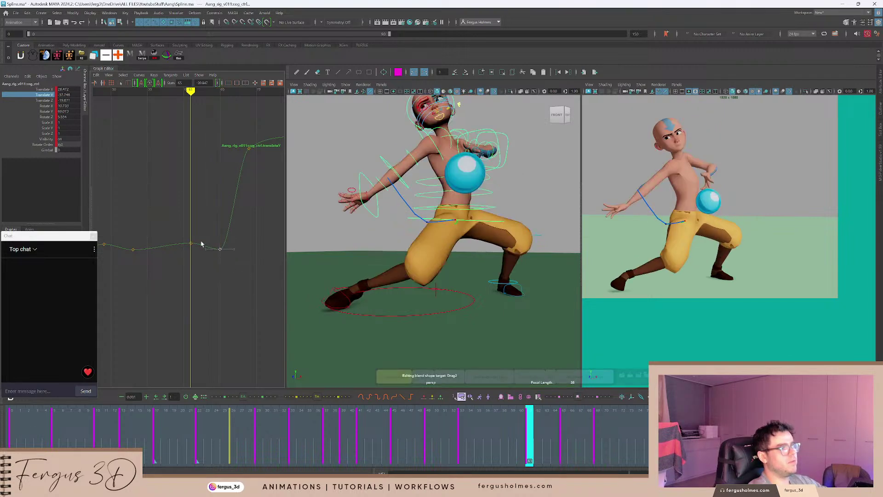
{"action": "middle_click_drag", "start_coordinate": [200, 264], "coordinate": [206, 253], "text": "alt"}
{"action": "left_click_drag", "start_coordinate": [483, 431], "coordinate": [427, 423]}
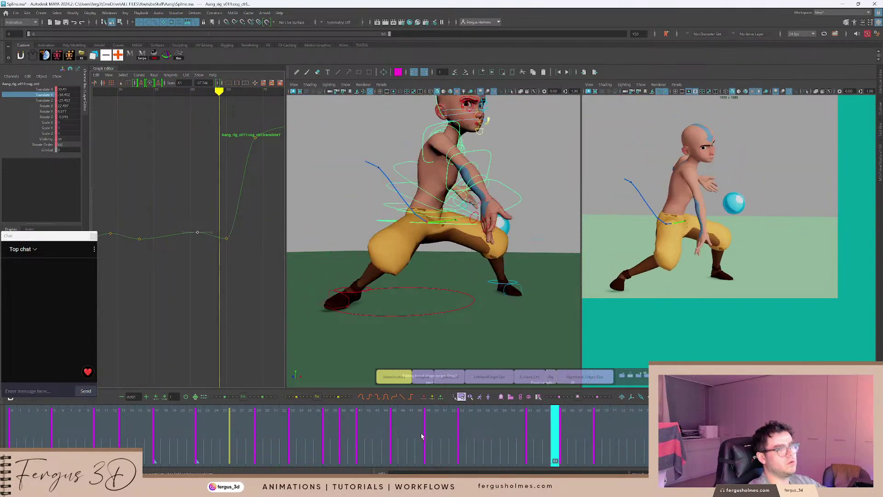
{"action": "left_click_drag", "start_coordinate": [421, 437], "coordinate": [601, 442]}
{"action": "middle_click_drag", "start_coordinate": [230, 157], "coordinate": [172, 174], "text": "alt"}
{"action": "left_click_drag", "start_coordinate": [188, 137], "coordinate": [195, 151]}
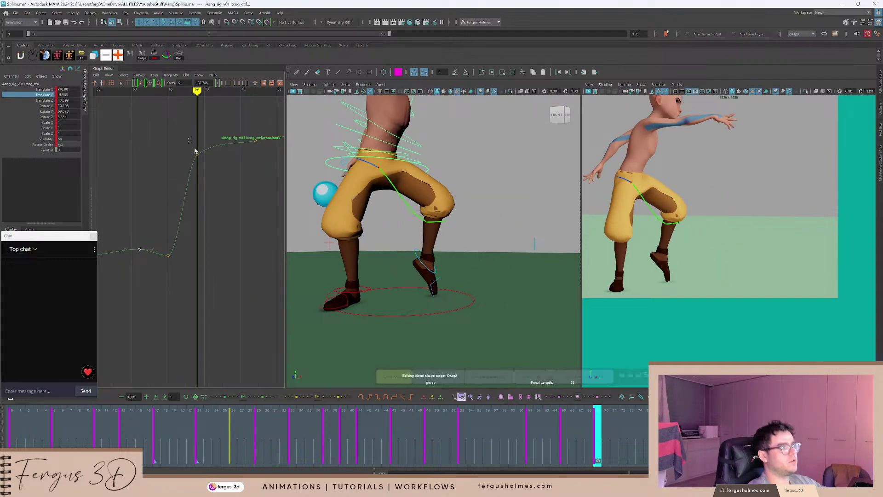
{"action": "middle_click_drag", "start_coordinate": [206, 178], "coordinate": [206, 184], "text": "shift"}
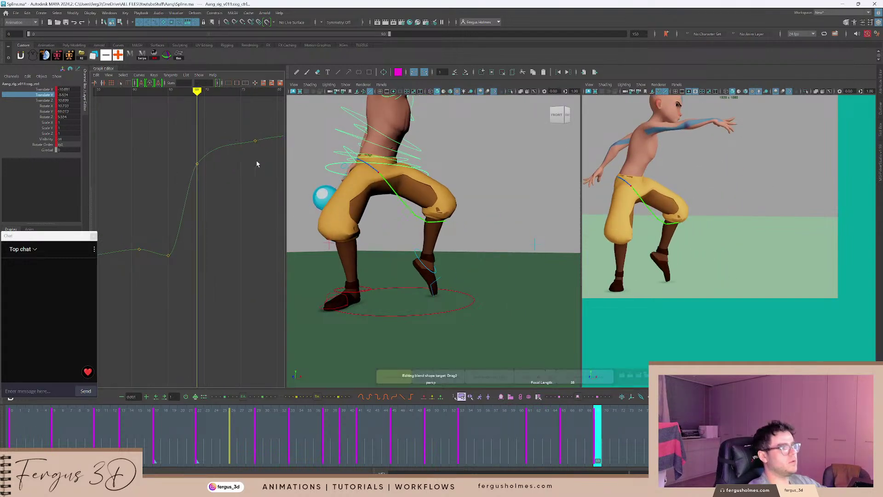
Examine the Translate Y keys and tangents between frames 69 and 85, finishing back at frame 65.
{"action": "middle_click_drag", "start_coordinate": [257, 164], "coordinate": [175, 149], "text": "alt"}
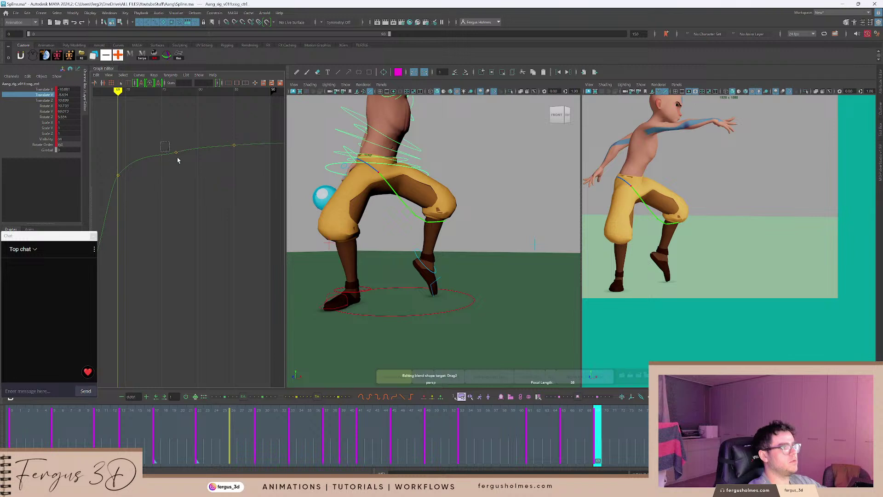
{"action": "left_click_drag", "start_coordinate": [177, 157], "coordinate": [185, 158]}
{"action": "left_click_drag", "start_coordinate": [109, 132], "coordinate": [237, 226]}
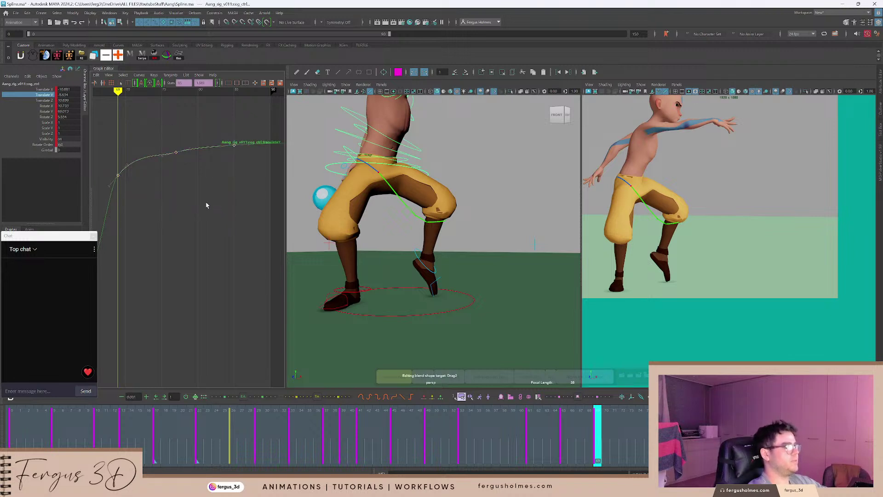
{"action": "left_click", "coordinate": [206, 202]}
{"action": "middle_click_drag", "start_coordinate": [132, 154], "coordinate": [174, 178], "text": "alt"}
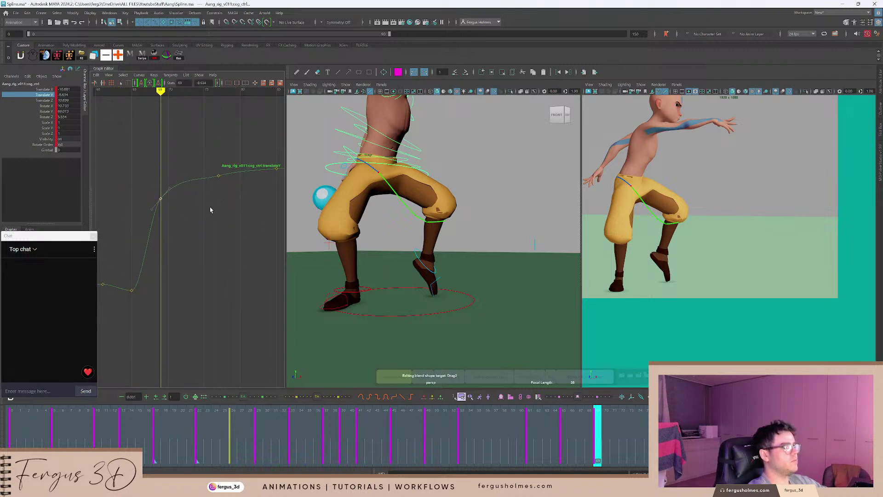
{"action": "middle_click_drag", "start_coordinate": [245, 189], "coordinate": [203, 184], "text": "alt"}
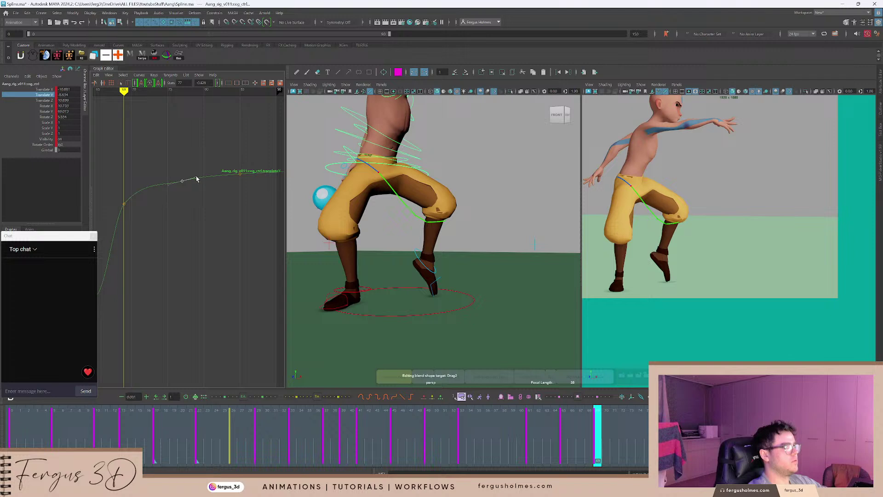
{"action": "left_click", "coordinate": [236, 163]}
{"action": "key", "text": "period"}
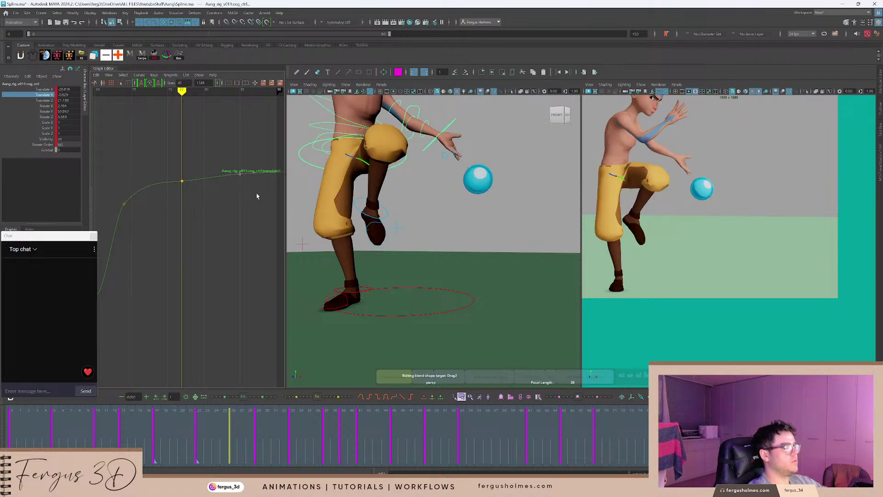
{"action": "key", "text": "comma"}
{"action": "key", "text": "comma"}
{"action": "middle_click_drag", "start_coordinate": [130, 197], "coordinate": [179, 181], "text": "alt"}
{"action": "right_click_drag", "start_coordinate": [179, 179], "coordinate": [192, 236], "text": "alt+shift"}
{"action": "left_click_drag", "start_coordinate": [234, 293], "coordinate": [234, 294]}
{"action": "key", "text": "F3"}
{"action": "left_click", "coordinate": [198, 262]}
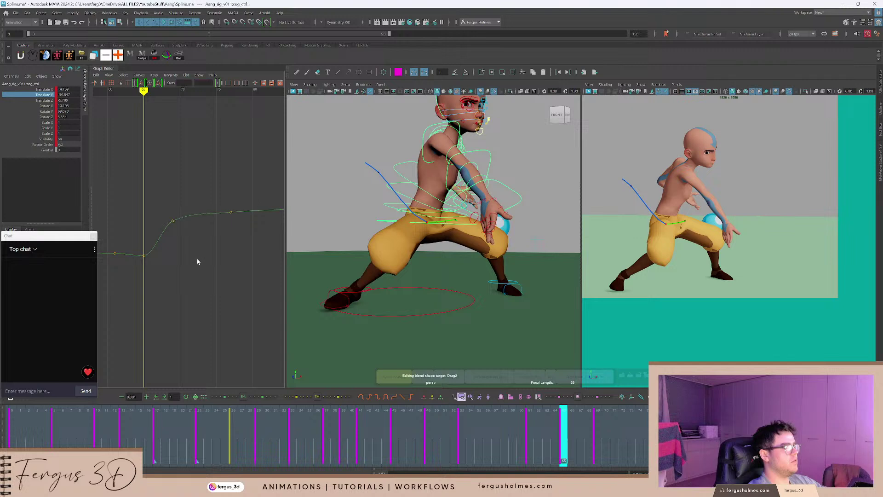
Smooth the Translate Y tangents on the keys at frames 69, 77 and 85, and go back to frame 65.
{"action": "middle_click_drag", "start_coordinate": [227, 247], "coordinate": [205, 220], "text": "alt"}
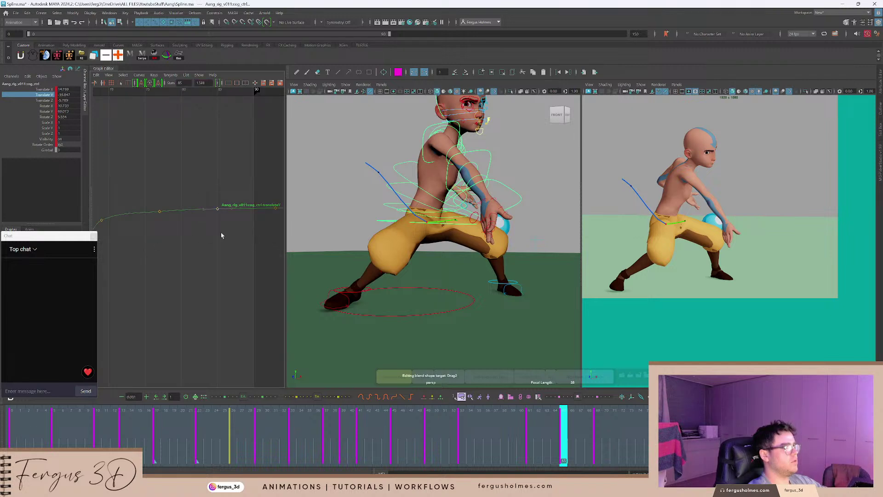
{"action": "left_click", "coordinate": [160, 91]}
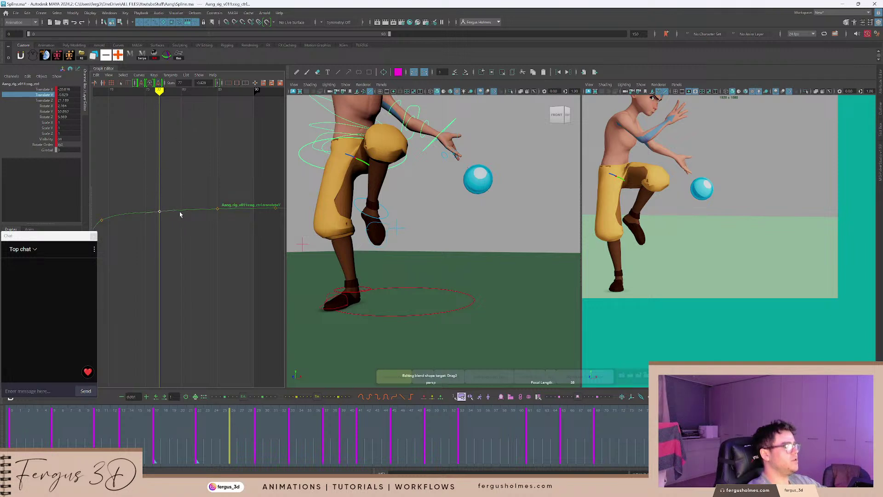
{"action": "key", "text": "Delete"}
{"action": "middle_click_drag", "start_coordinate": [180, 203], "coordinate": [246, 190], "text": "alt"}
{"action": "key", "text": "comma"}
{"action": "key", "text": "comma"}
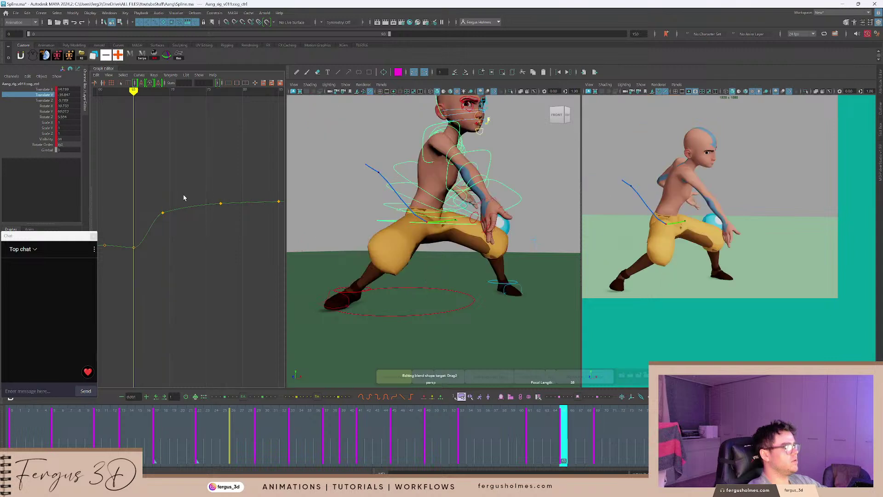
{"action": "middle_click_drag", "start_coordinate": [183, 193], "coordinate": [197, 176], "text": "alt"}
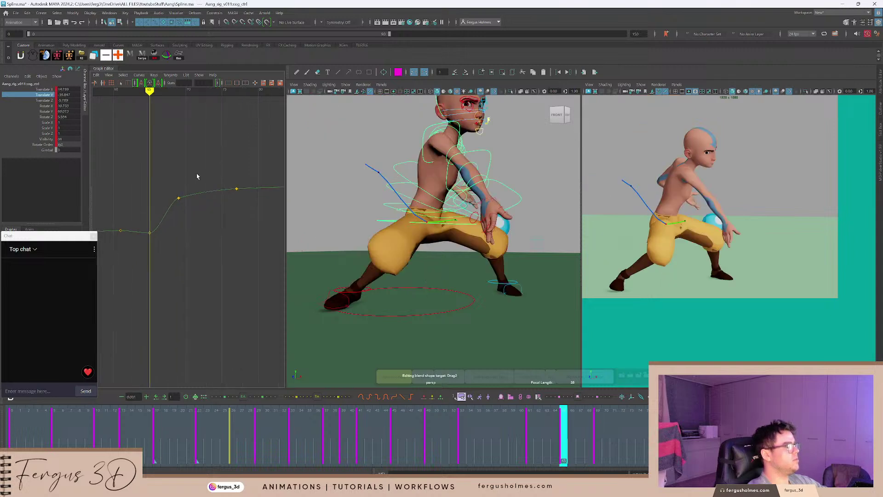
{"action": "left_click", "coordinate": [152, 83]}
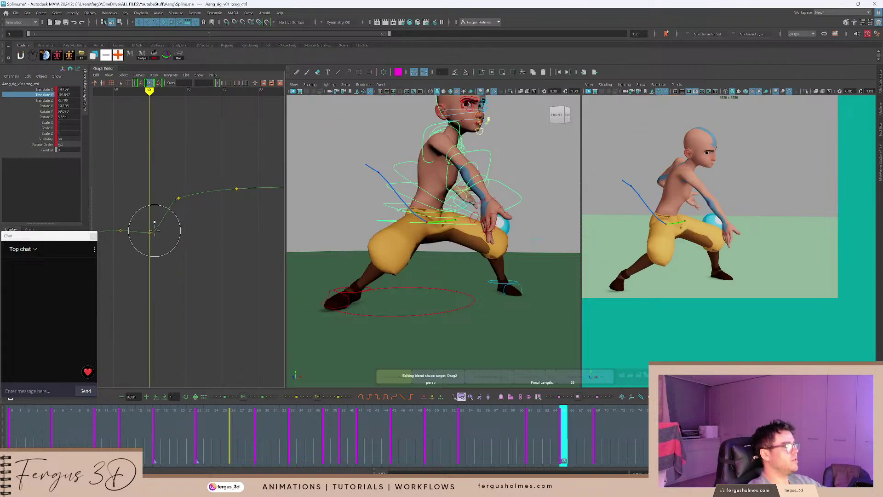
{"action": "left_click_drag", "start_coordinate": [153, 225], "coordinate": [155, 223]}
{"action": "key", "text": "ctrl+z"}
{"action": "key", "text": "ctrl+z"}
{"action": "key", "text": "ctrl+z"}
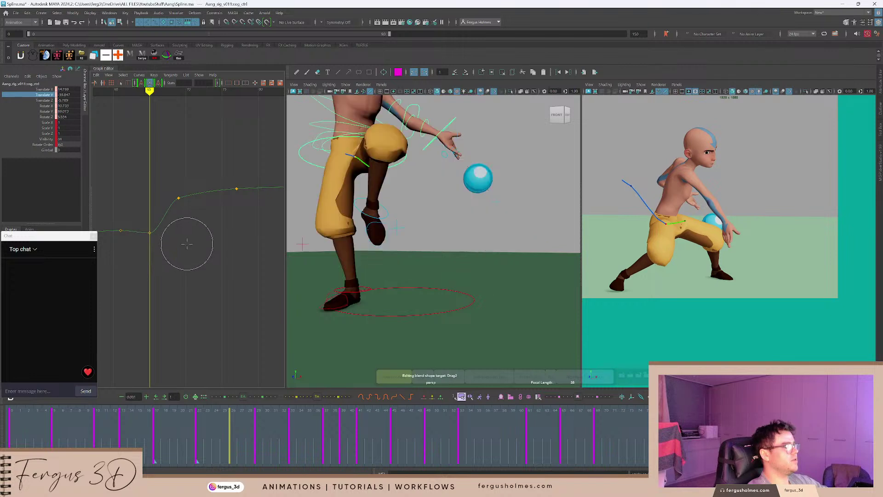
{"action": "left_click", "coordinate": [152, 83]}
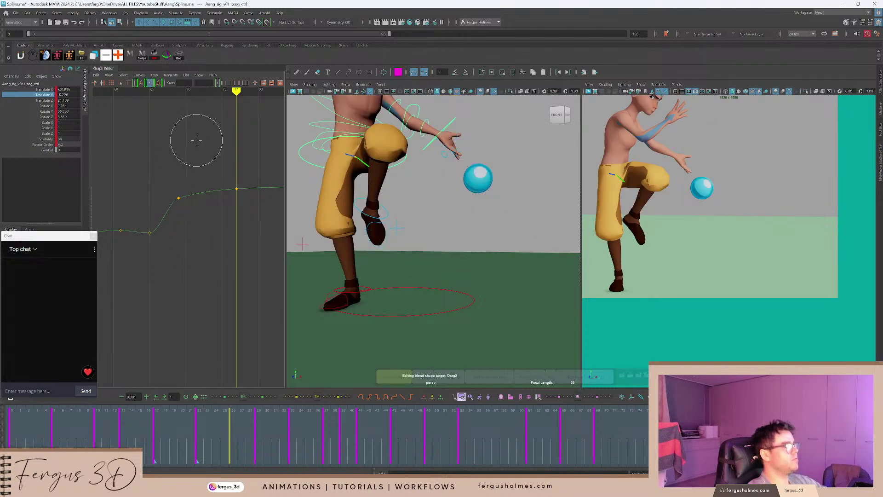
Scrub back from the leg raise and play the animation to review the COG's vertical motion.
{"action": "mouse_move", "coordinate": [598, 435]}
{"action": "left_mouse_down"}
{"action": "mouse_move", "coordinate": [495, 454]}
{"action": "mouse_move", "coordinate": [435, 434]}
{"action": "mouse_move", "coordinate": [536, 435]}
{"action": "mouse_move", "coordinate": [325, 430]}
{"action": "mouse_move", "coordinate": [315, 419]}
{"action": "left_mouse_up"}
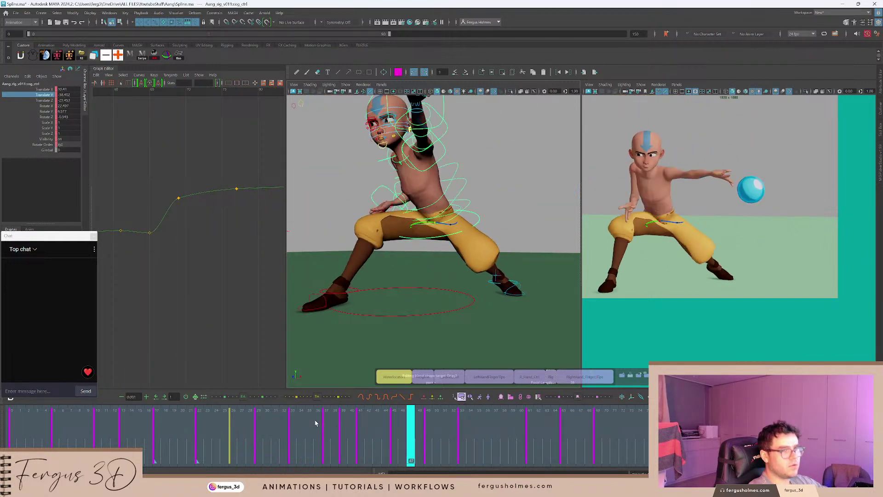
{"action": "key", "text": "alt+v"}
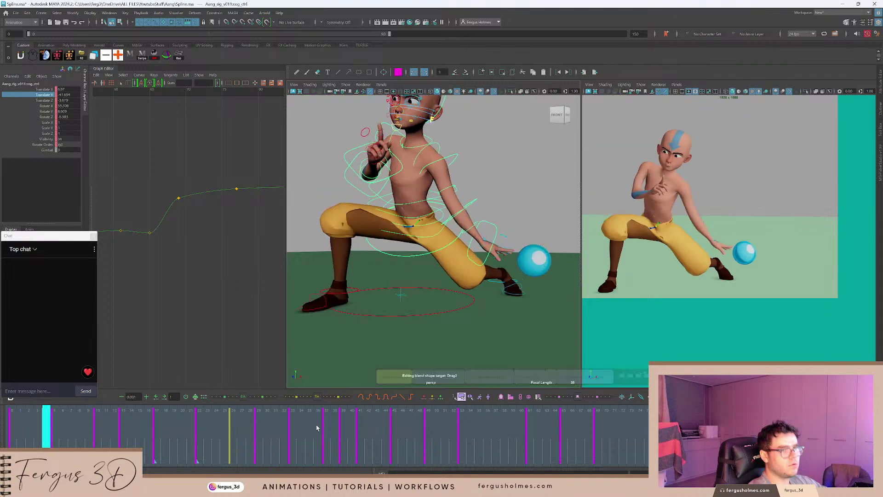
{"action": "key", "text": "Escape"}
Select the water ball sphere and hide it from both views.
{"action": "mouse_move", "coordinate": [51, 237]}
{"action": "left_mouse_down"}
{"action": "mouse_move", "coordinate": [58, 245]}
{"action": "mouse_move", "coordinate": [139, 243]}
{"action": "mouse_move", "coordinate": [40, 228]}
{"action": "left_mouse_up"}
{"action": "type", "text": "q"}
{"action": "left_click", "coordinate": [806, 208]}
{"action": "right_click", "coordinate": [46, 255]}
{"action": "left_click", "coordinate": [69, 266]}
Play the animation without the water ball to review the hip drop and rise around frame 65.
{"action": "left_click_drag", "start_coordinate": [79, 421], "coordinate": [71, 422]}
{"action": "key", "text": "alt+v"}
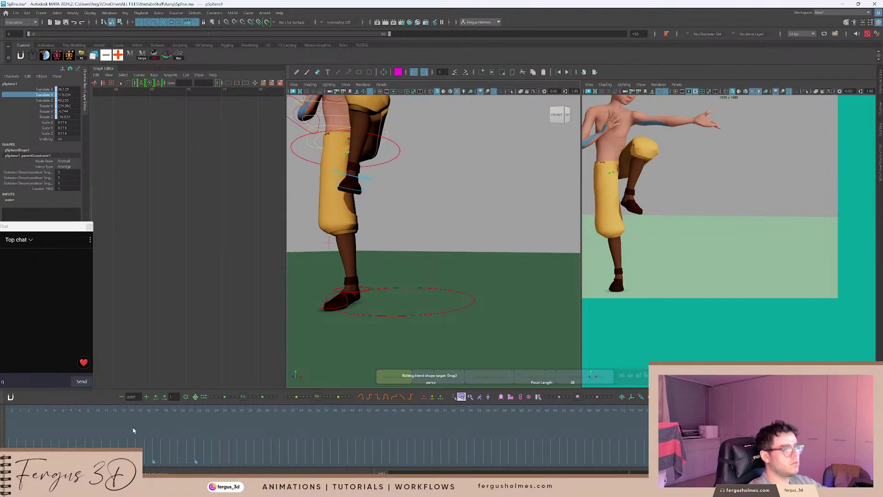
{"action": "left_click", "coordinate": [119, 427]}
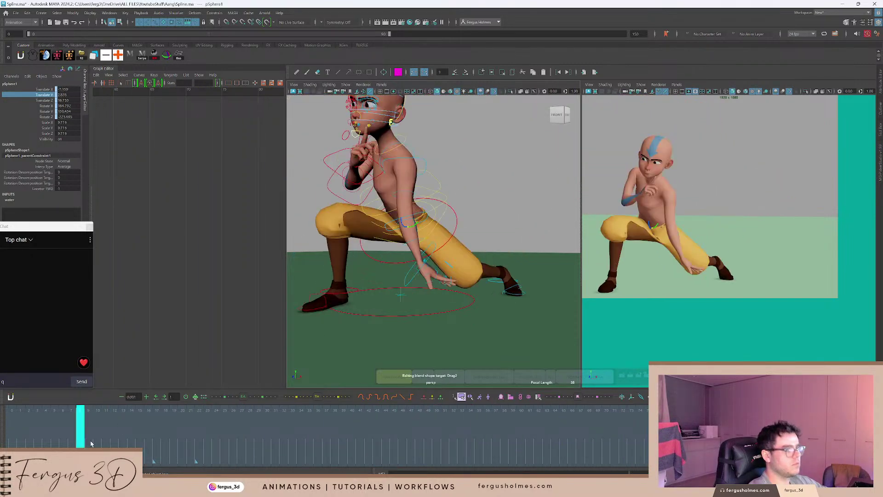
{"action": "mouse_move", "coordinate": [324, 441]}
{"action": "left_mouse_down"}
{"action": "mouse_move", "coordinate": [470, 457]}
{"action": "mouse_move", "coordinate": [295, 445]}
{"action": "left_mouse_up"}
{"action": "key", "text": "alt+v"}
{"action": "key", "text": "alt+v"}
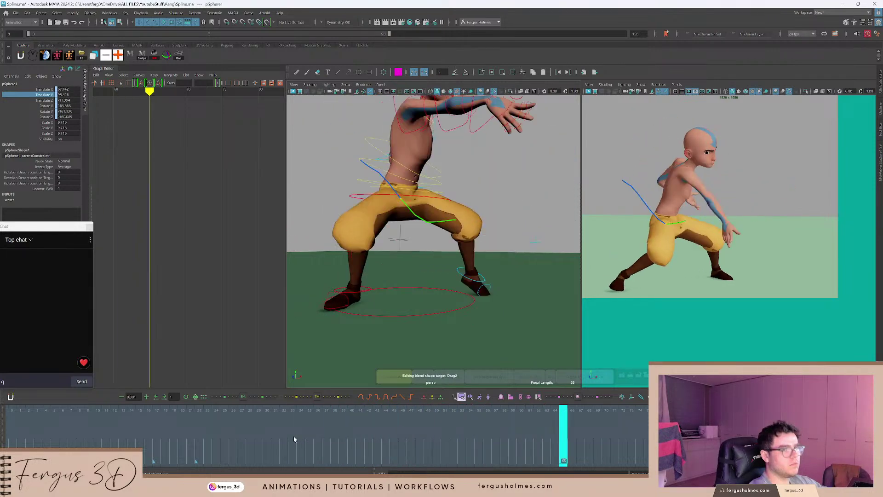
Isolate the COG control's Translate Y curve and lower its key at frame 69 to about -29.2.
{"action": "mouse_move", "coordinate": [393, 454]}
{"action": "left_mouse_down"}
{"action": "mouse_move", "coordinate": [530, 432]}
{"action": "mouse_move", "coordinate": [597, 435]}
{"action": "mouse_move", "coordinate": [581, 437]}
{"action": "left_mouse_up"}
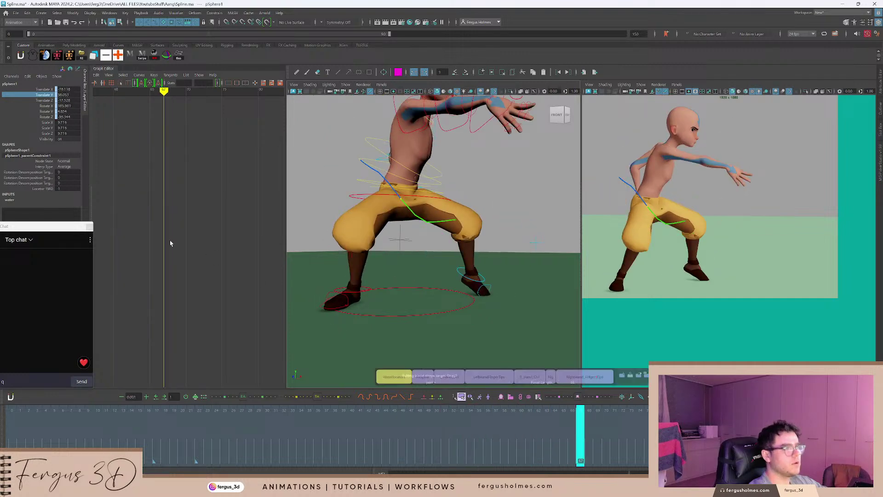
{"action": "left_click", "coordinate": [368, 197]}
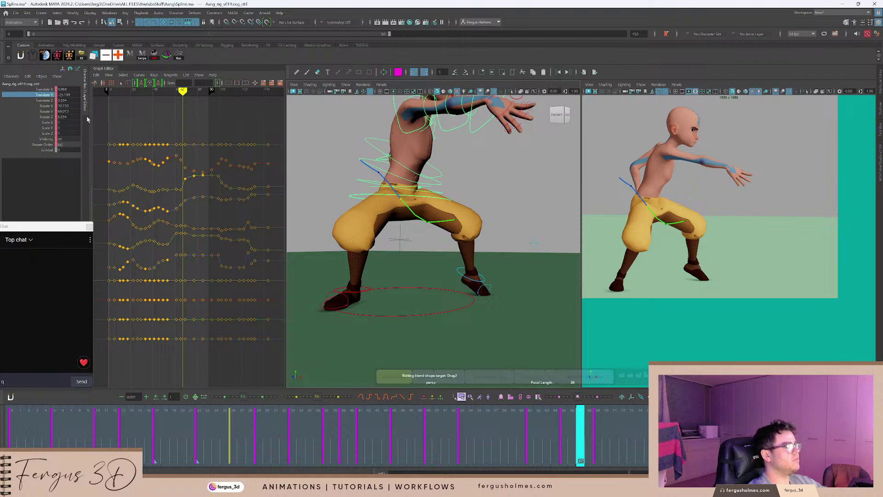
{"action": "left_click", "coordinate": [51, 94]}
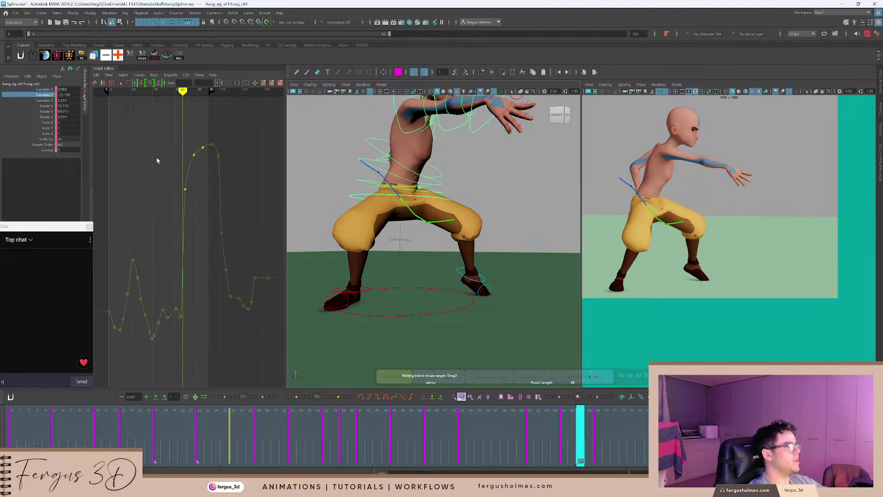
{"action": "key", "text": "f"}
{"action": "right_click_drag", "start_coordinate": [192, 228], "coordinate": [203, 231], "text": "alt+shift"}
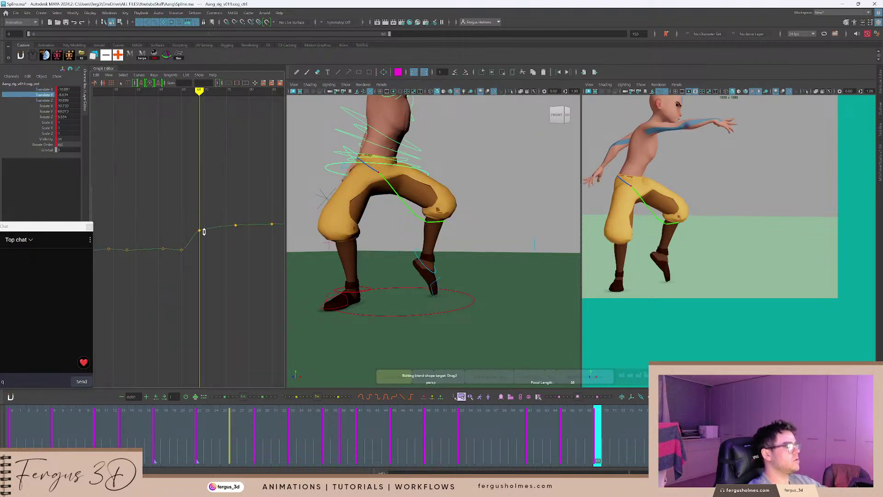
{"action": "left_click_drag", "start_coordinate": [208, 240], "coordinate": [209, 240]}
{"action": "right_click_drag", "start_coordinate": [210, 240], "coordinate": [221, 236], "text": "alt"}
{"action": "mouse_move", "coordinate": [223, 236]}
{"action": "middle_mouse_down", "text": "alt"}
{"action": "mouse_move", "coordinate": [221, 258]}
{"action": "mouse_move", "coordinate": [217, 241]}
{"action": "middle_mouse_up", "text": "alt"}
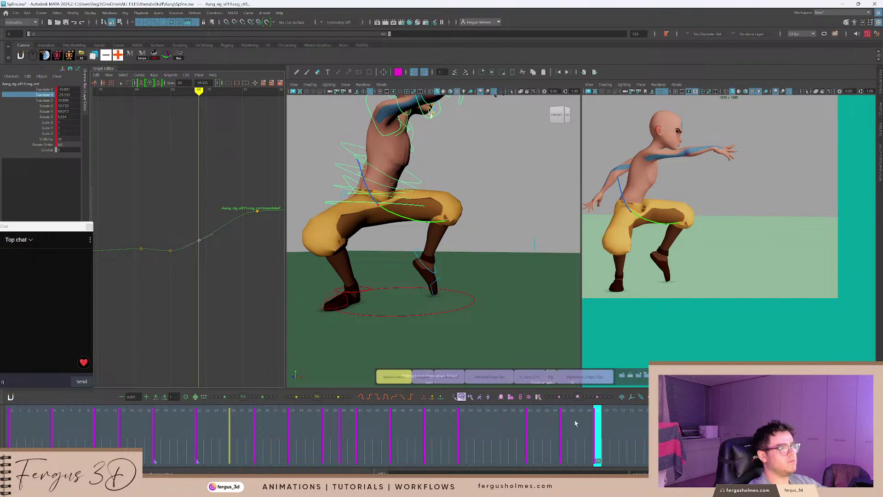
Play and scrub through frames 66 to 79 to review the hip rise with the lowered COG key.
{"action": "key", "text": "alt+v"}
{"action": "mouse_move", "coordinate": [576, 422]}
{"action": "left_mouse_down"}
{"action": "mouse_move", "coordinate": [497, 413]}
{"action": "mouse_move", "coordinate": [576, 432]}
{"action": "left_mouse_up"}
{"action": "left_click", "coordinate": [513, 414]}
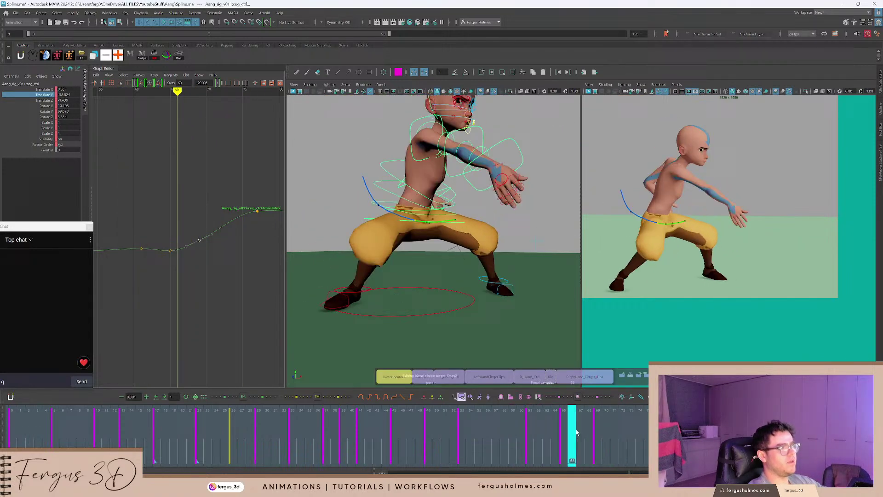
{"action": "key", "text": "period"}
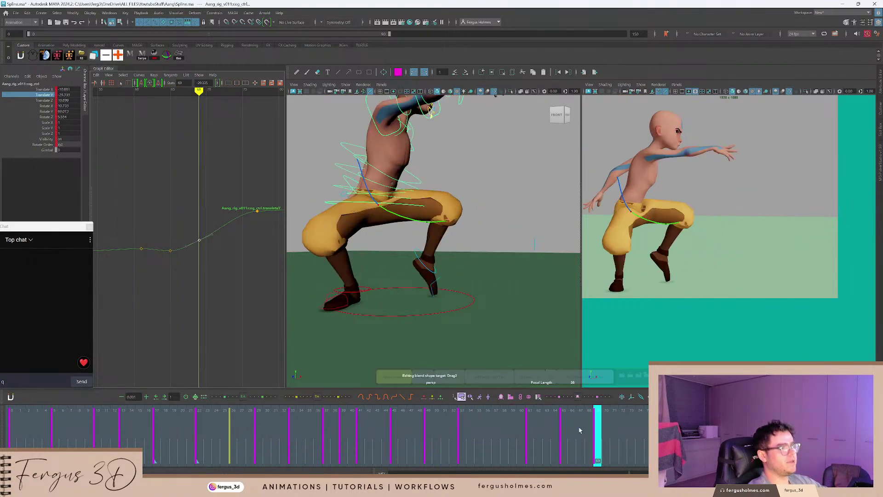
{"action": "left_click", "coordinate": [658, 423]}
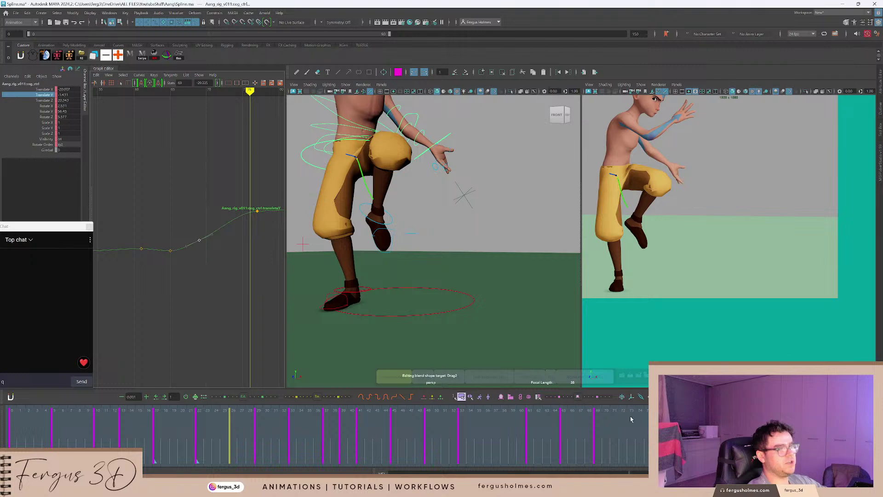
Key all of the rig's controls at frame 72 and reselect the COG control.
{"action": "left_click", "coordinate": [623, 419]}
{"action": "left_click", "coordinate": [550, 376]}
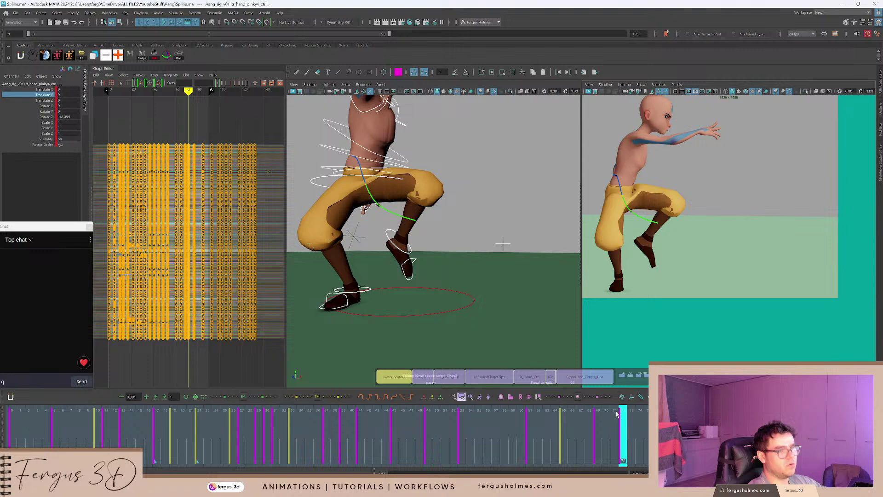
{"action": "left_click", "coordinate": [325, 177]}
{"action": "left_click", "coordinate": [319, 178]}
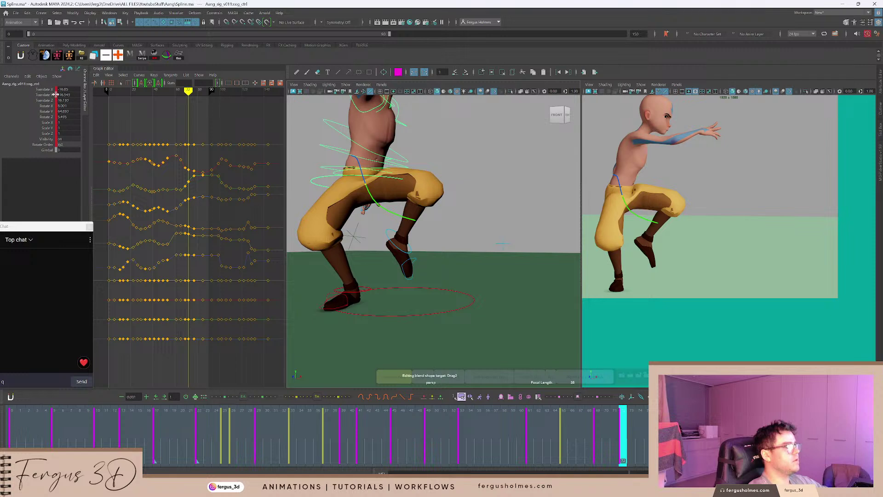
Show the COG's Translate X, Y and Z curves and raise the Translate Y key at frame 72 to about -5.4.
{"action": "left_click_drag", "start_coordinate": [50, 90], "coordinate": [46, 100]}
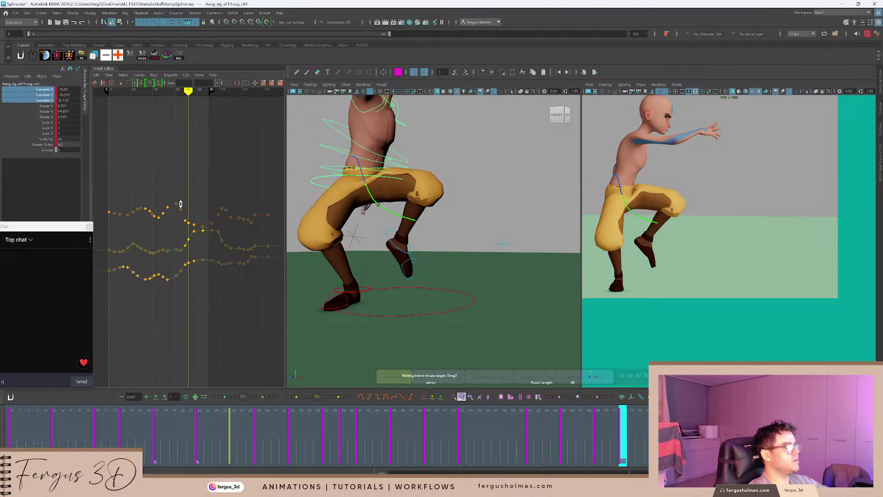
{"action": "key", "text": "f"}
{"action": "left_click_drag", "start_coordinate": [198, 244], "coordinate": [200, 245]}
{"action": "middle_click_drag", "start_coordinate": [201, 235], "coordinate": [208, 216], "text": "shift"}
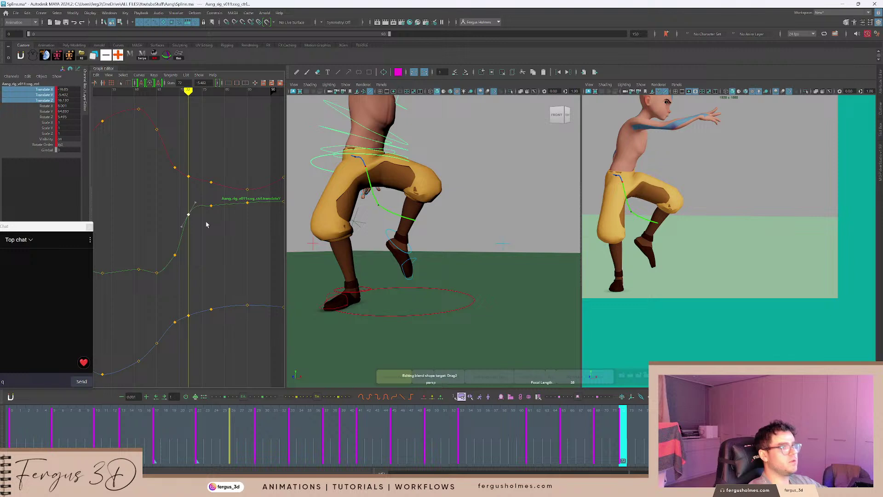
Raise the COG's Translate Y key at frame 77 slightly and compare the poses at frames 72, 77 and 85.
{"action": "key", "text": "period"}
{"action": "mouse_move", "coordinate": [217, 221]}
{"action": "middle_mouse_down", "text": "shift"}
{"action": "mouse_move", "coordinate": [218, 212]}
{"action": "mouse_move", "coordinate": [225, 227]}
{"action": "middle_mouse_up", "text": "shift"}
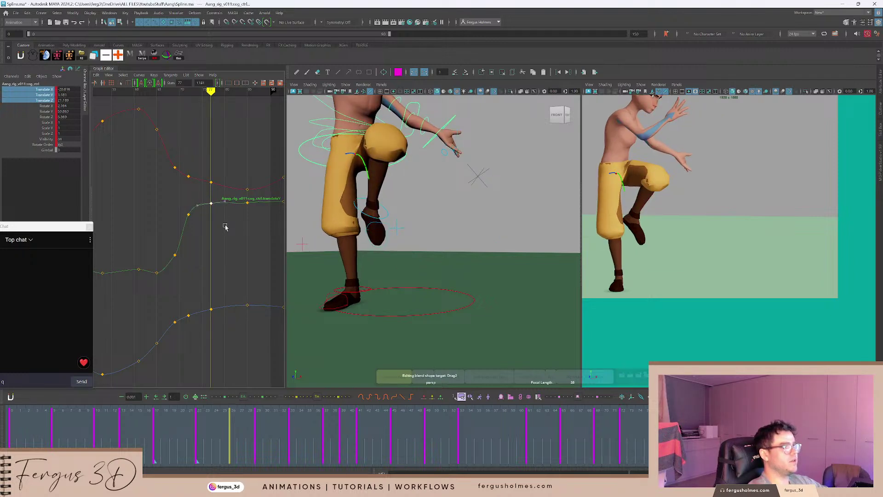
{"action": "key", "text": "period"}
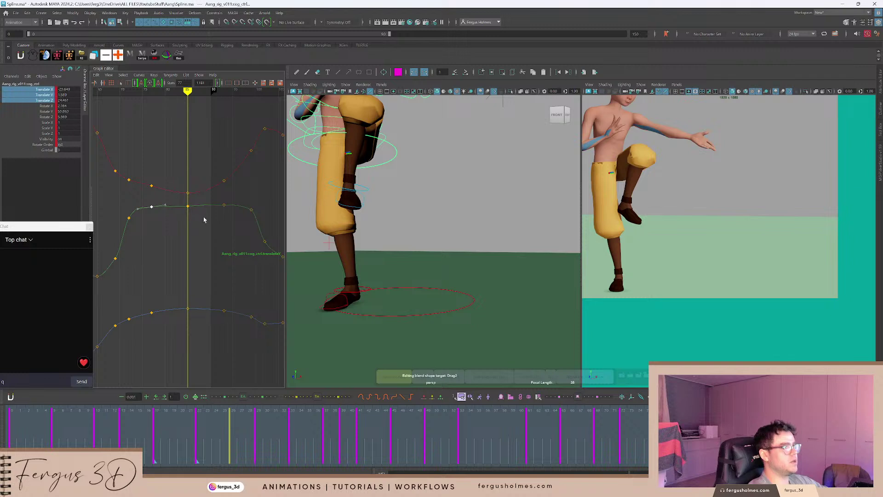
{"action": "key", "text": "comma"}
{"action": "key", "text": "comma"}
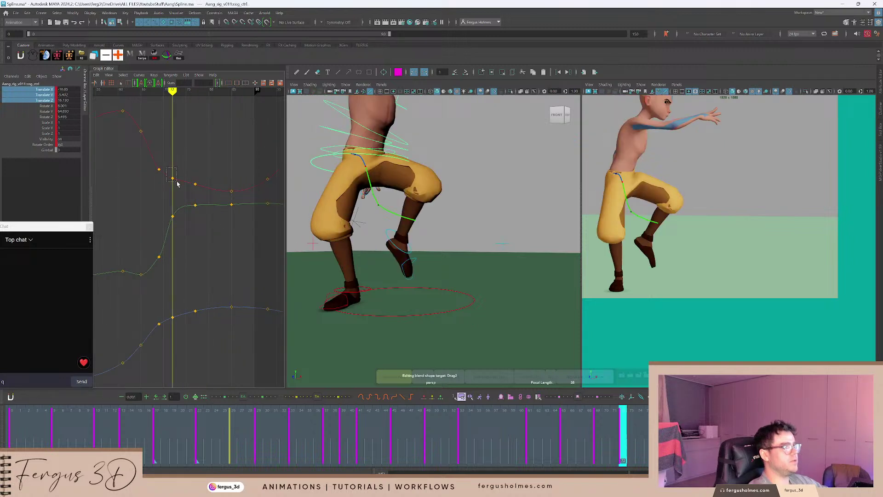
Smooth the Translate Y tangents on the keys at frames 77 and 85 and check both poses.
{"action": "left_click_drag", "start_coordinate": [183, 202], "coordinate": [249, 231]}
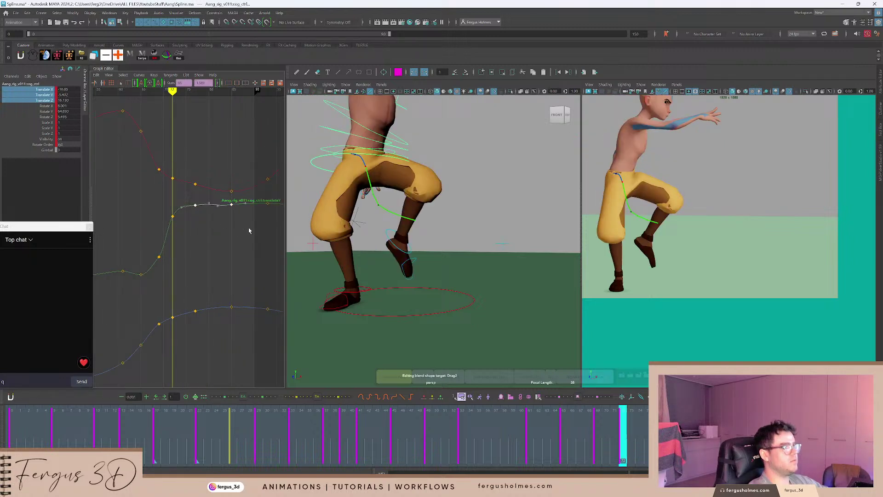
{"action": "key", "text": "period"}
{"action": "key", "text": "period"}
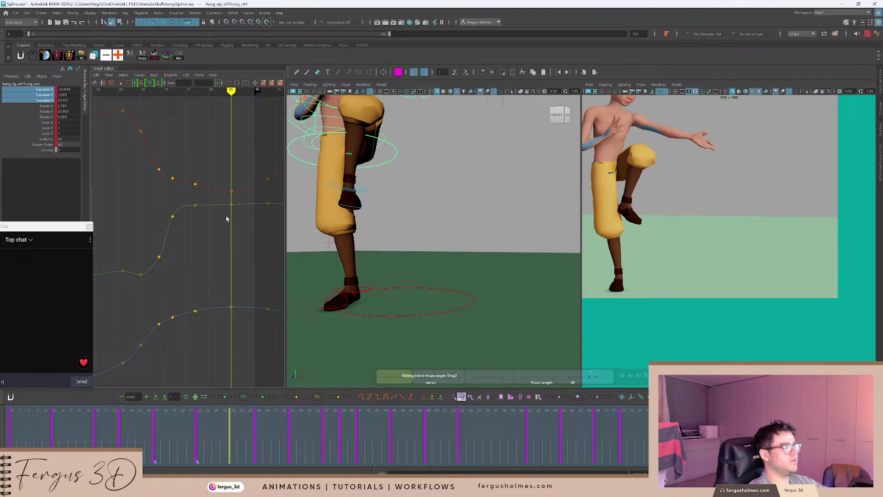
{"action": "key", "text": "comma"}
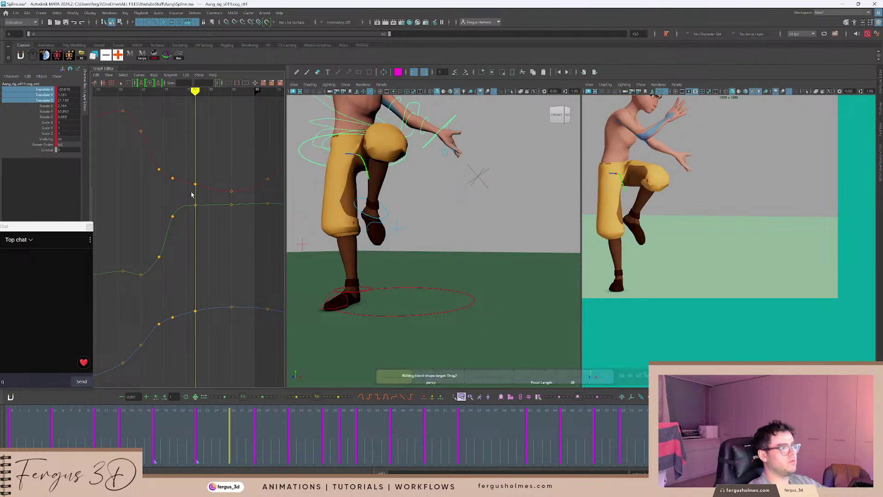
Refine the Translate Y tangents around frames 69, 72 and 85 for a cleaner rise into the leg lift.
{"action": "scroll", "coordinate": [203, 206], "scroll_direction": "up", "scroll_amount": 3}
{"action": "left_click_drag", "start_coordinate": [227, 194], "coordinate": [253, 213]}
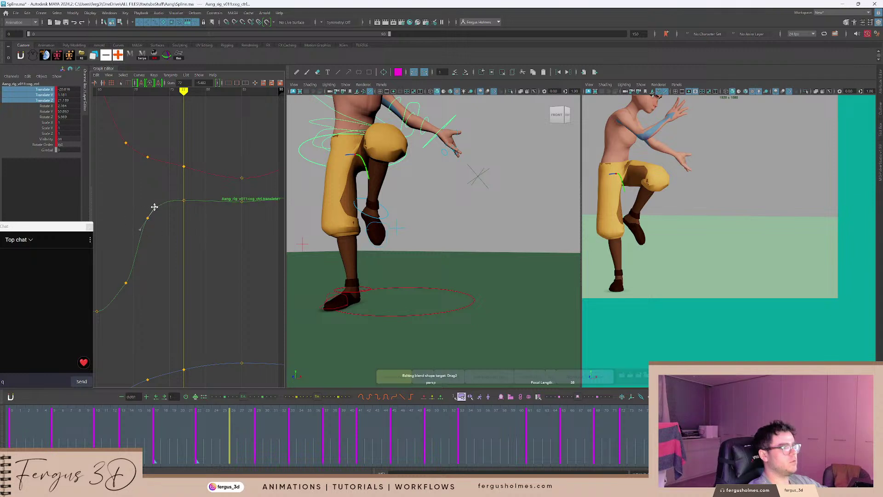
{"action": "middle_click_drag", "start_coordinate": [196, 225], "coordinate": [265, 233], "text": "alt"}
{"action": "right_click_drag", "start_coordinate": [191, 197], "coordinate": [200, 215], "text": "alt+shift"}
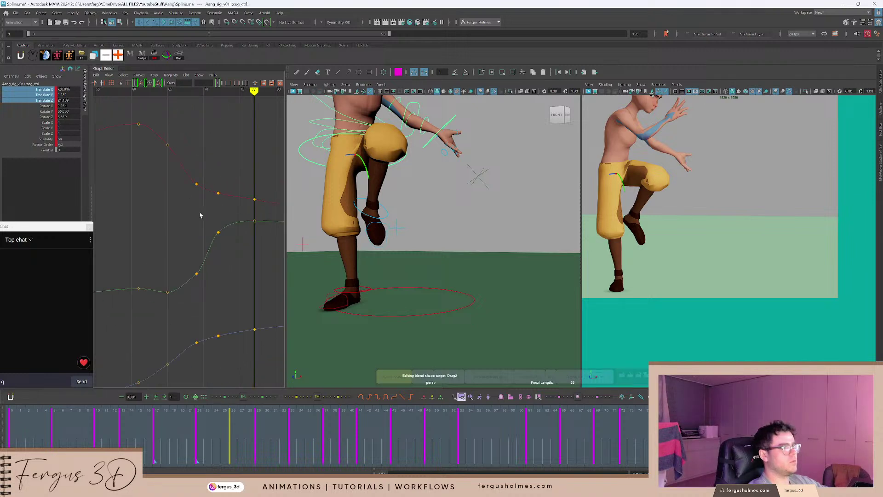
{"action": "key", "text": "comma"}
{"action": "key", "text": "comma"}
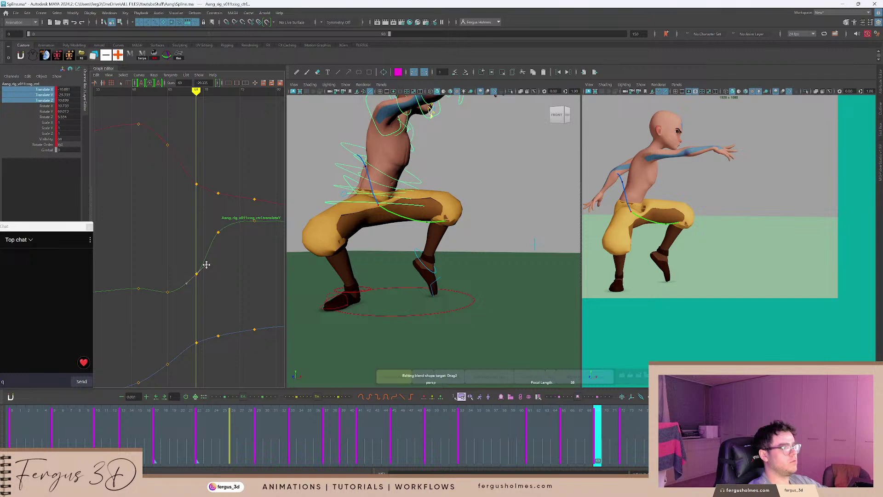
Select the COG's Translate X key at frame 65 and play the leg raise to review the hip shift.
{"action": "key", "text": "comma"}
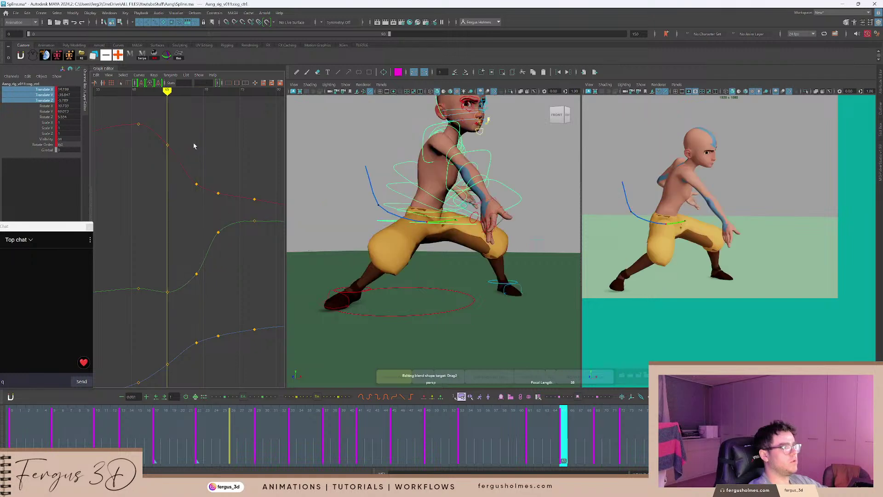
{"action": "left_click_drag", "start_coordinate": [479, 238], "coordinate": [528, 252], "text": "alt"}
{"action": "left_click_drag", "start_coordinate": [394, 412], "coordinate": [386, 410]}
{"action": "key", "text": "alt+v"}
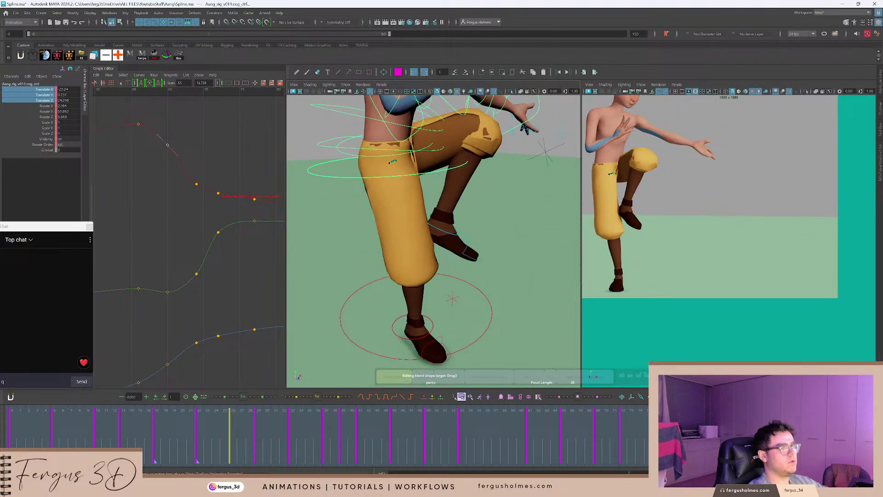
{"action": "key", "text": "alt+v"}
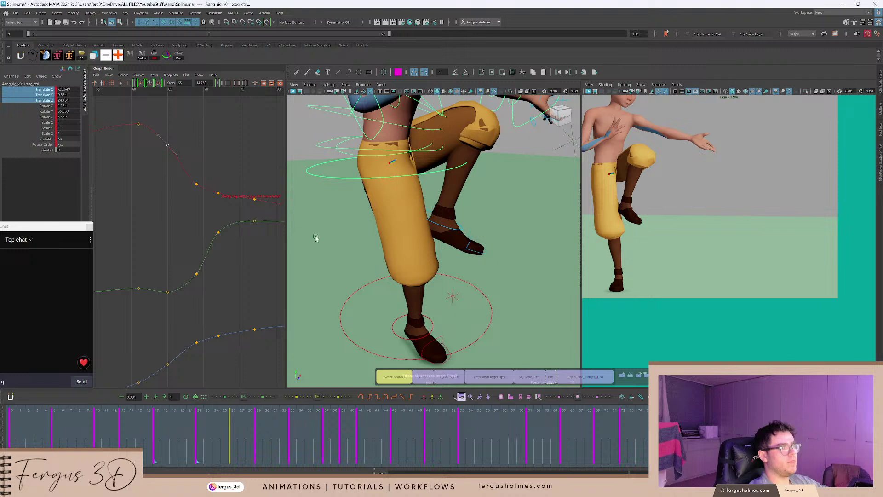
Play the animation with the full body in view to review the COG motion through the leg raise.
{"action": "scroll", "coordinate": [220, 206], "scroll_direction": "down", "scroll_amount": 5}
{"action": "middle_click_drag", "start_coordinate": [238, 218], "coordinate": [182, 203], "text": "alt"}
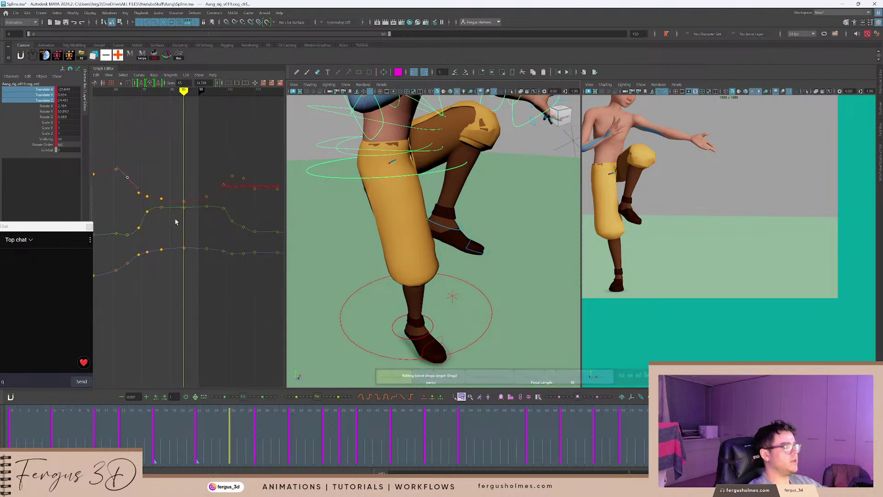
{"action": "scroll", "coordinate": [495, 214], "scroll_direction": "down", "scroll_amount": 5}
{"action": "left_click_drag", "start_coordinate": [495, 215], "coordinate": [424, 198], "text": "alt"}
{"action": "scroll", "coordinate": [423, 198], "scroll_direction": "up", "scroll_amount": 3}
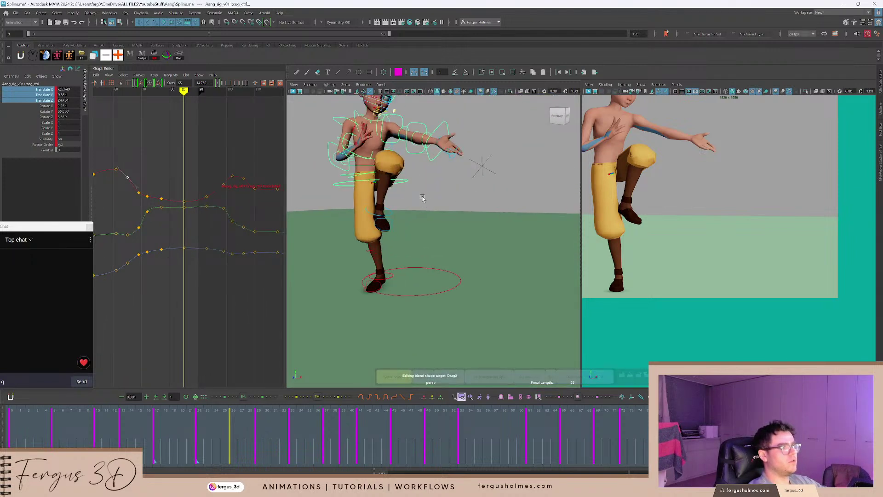
{"action": "middle_click_drag", "start_coordinate": [401, 197], "coordinate": [417, 196], "text": "alt"}
{"action": "left_click_drag", "start_coordinate": [658, 433], "coordinate": [615, 430]}
{"action": "key", "text": "alt+v"}
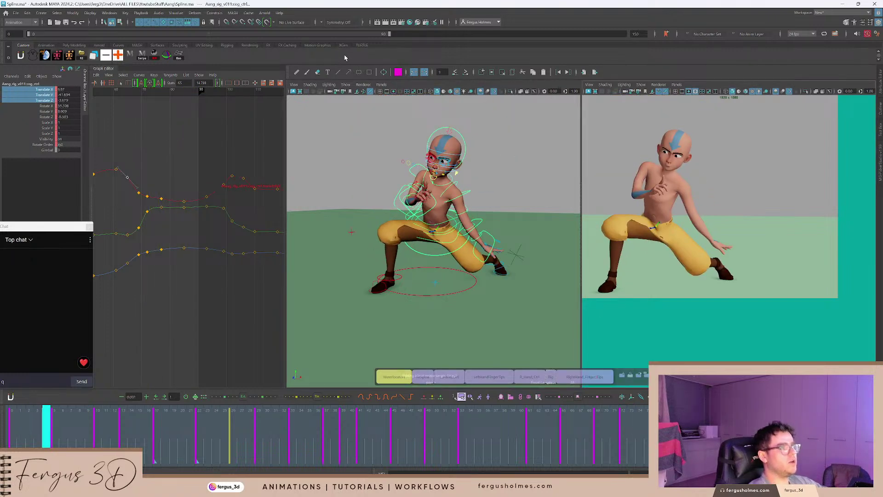
Extend the playback range to end at frame 102 and review the landing after the leg raise.
{"action": "left_click_drag", "start_coordinate": [390, 35], "coordinate": [460, 35]}
{"action": "left_click", "coordinate": [614, 430]}
{"action": "left_click", "coordinate": [560, 441]}
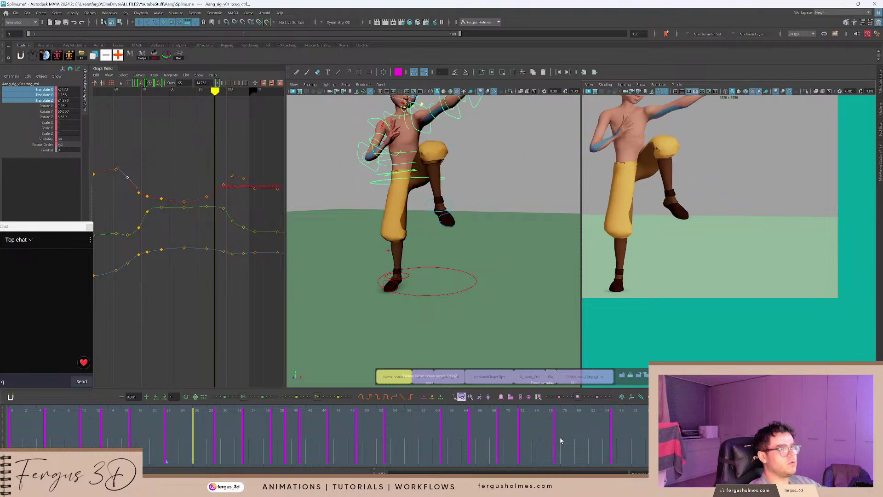
{"action": "left_click", "coordinate": [442, 438]}
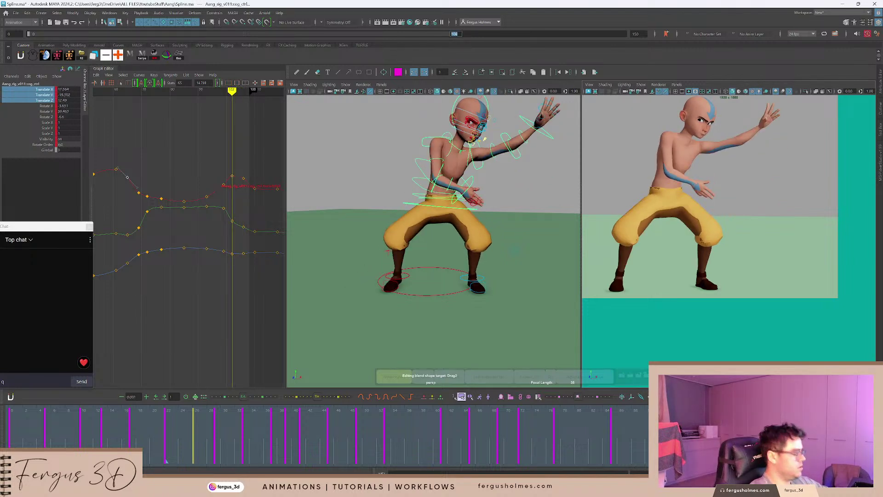
{"action": "key", "text": "Return"}
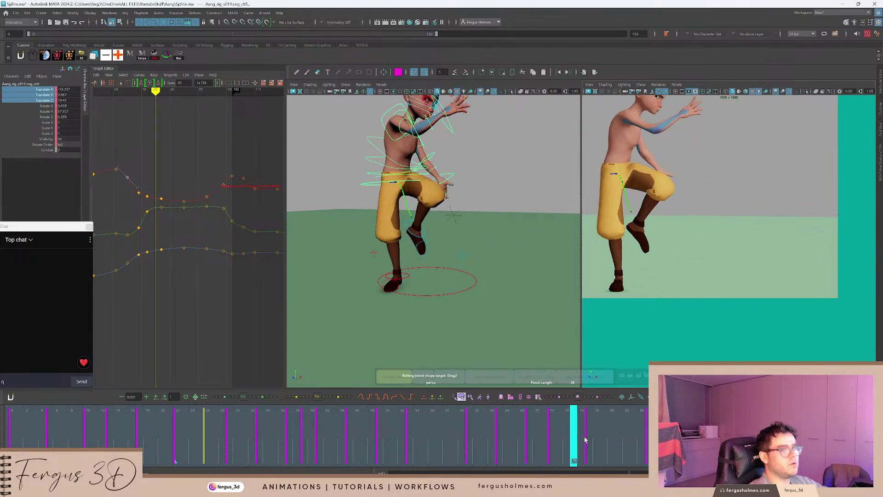
Draw the hips' intended motion arc in pink over the camera view at frame 72 with the Blue Pencil.
{"action": "key", "text": "comma"}
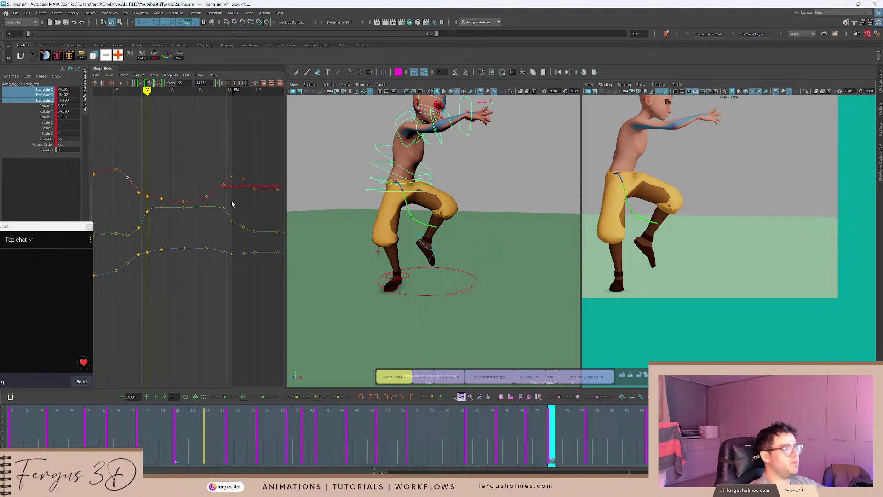
{"action": "middle_click_drag", "start_coordinate": [186, 180], "coordinate": [208, 171], "text": "alt"}
{"action": "right_click_drag", "start_coordinate": [208, 175], "coordinate": [237, 219], "text": "alt"}
{"action": "key", "text": "w"}
{"action": "middle_click_drag", "start_coordinate": [214, 192], "coordinate": [222, 197], "text": "alt"}
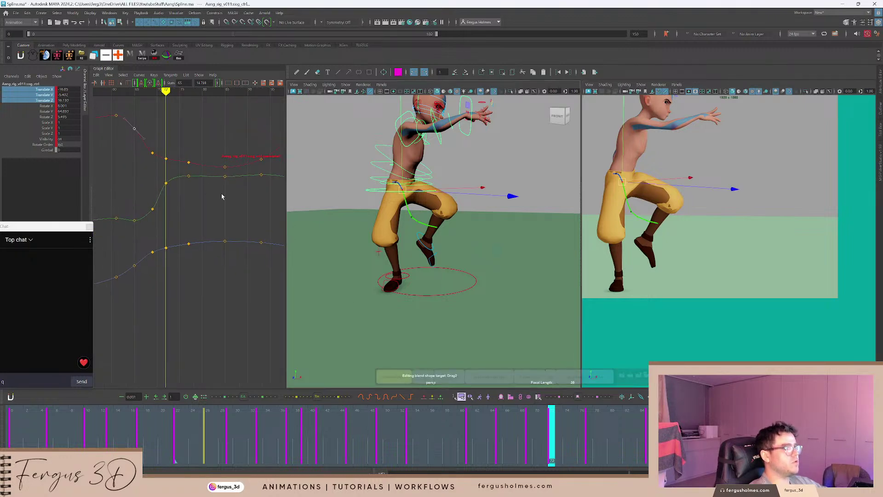
{"action": "mouse_move", "coordinate": [449, 202]}
{"action": "left_mouse_down", "text": "alt"}
{"action": "mouse_move", "coordinate": [450, 218]}
{"action": "mouse_move", "coordinate": [331, 213]}
{"action": "mouse_move", "coordinate": [440, 201]}
{"action": "left_mouse_up", "text": "alt"}
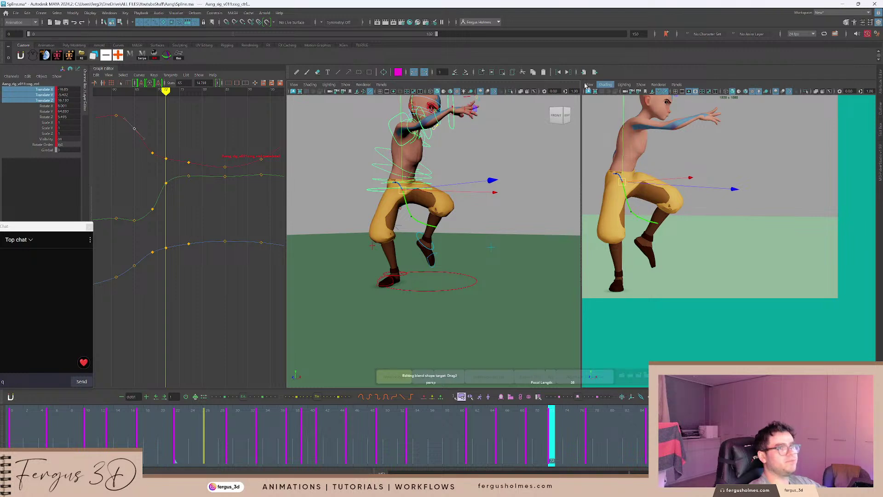
{"action": "left_click", "coordinate": [307, 73]}
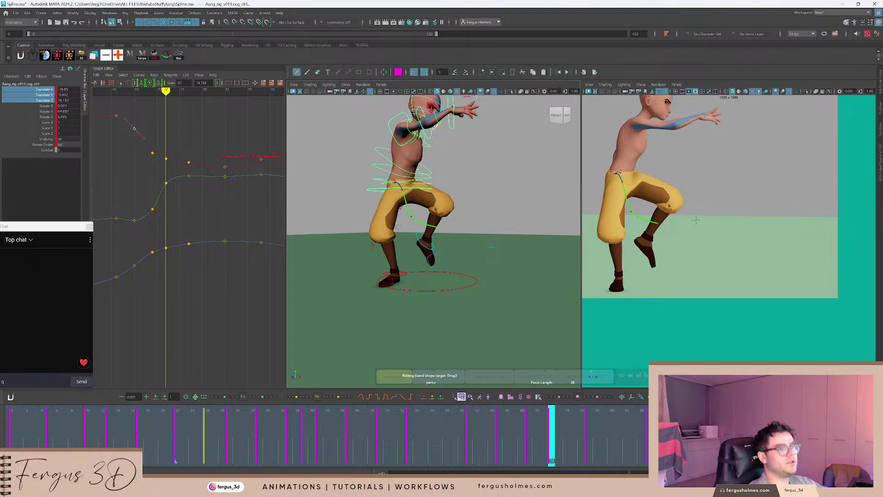
{"action": "left_click_drag", "start_coordinate": [696, 221], "coordinate": [680, 222]}
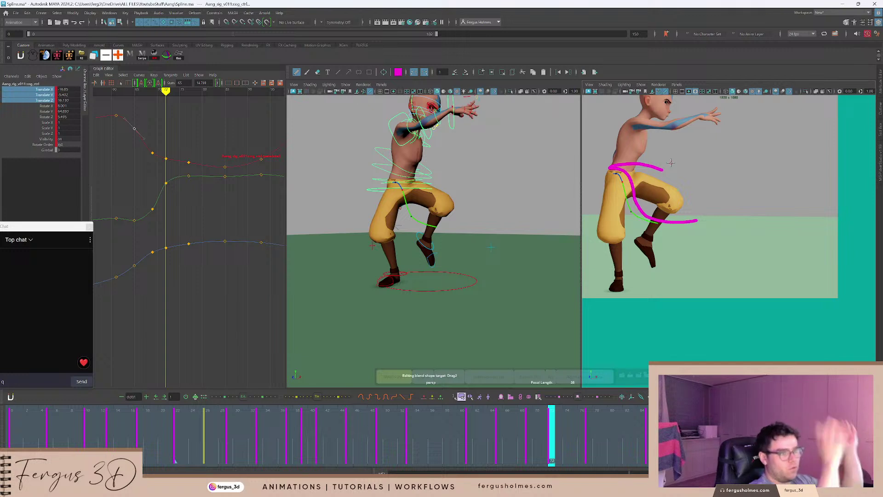
Undo the previous pink stroke and redraw the hips' intended path at frame 72 as one smooth curved arc with the Blue Pencil.
{"action": "key", "text": "ctrl+z"}
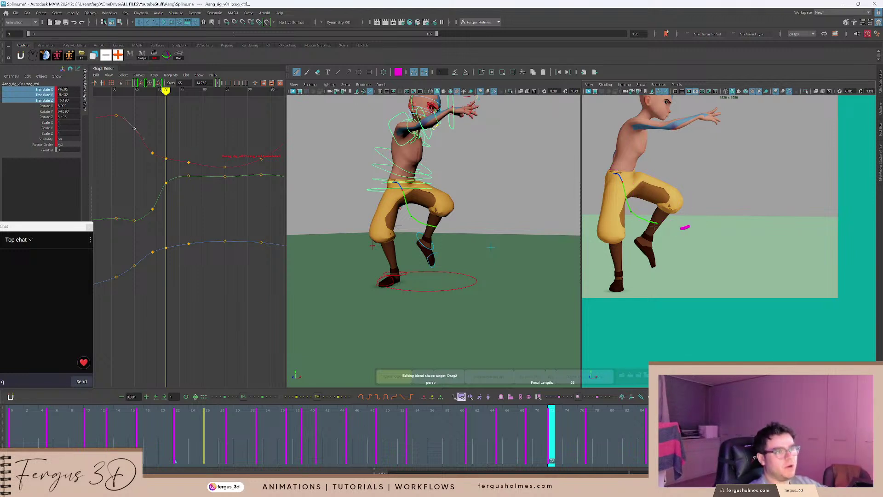
{"action": "left_click_drag", "start_coordinate": [654, 226], "coordinate": [614, 174]}
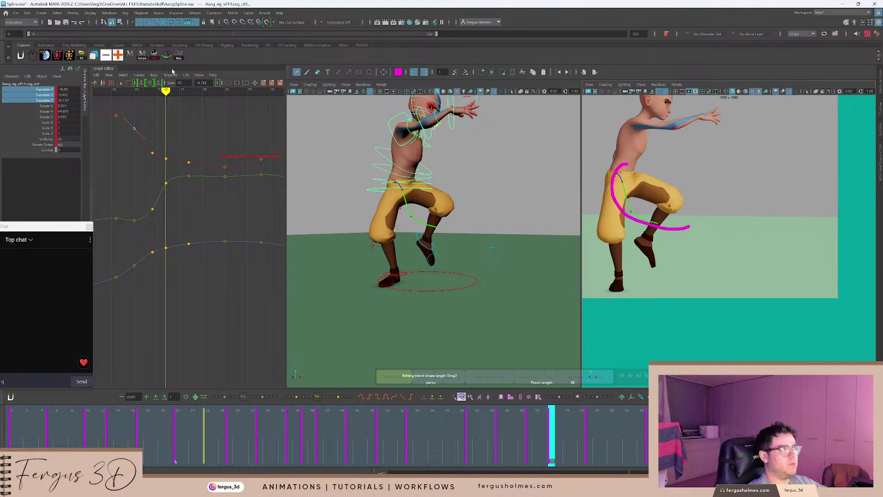
{"action": "key", "text": "q"}
Select the COG control and isolate its Translate X and Translate Z curves in the Graph Editor.
{"action": "left_click", "coordinate": [343, 120]}
{"action": "right_click_drag", "start_coordinate": [343, 120], "coordinate": [358, 158], "text": "alt"}
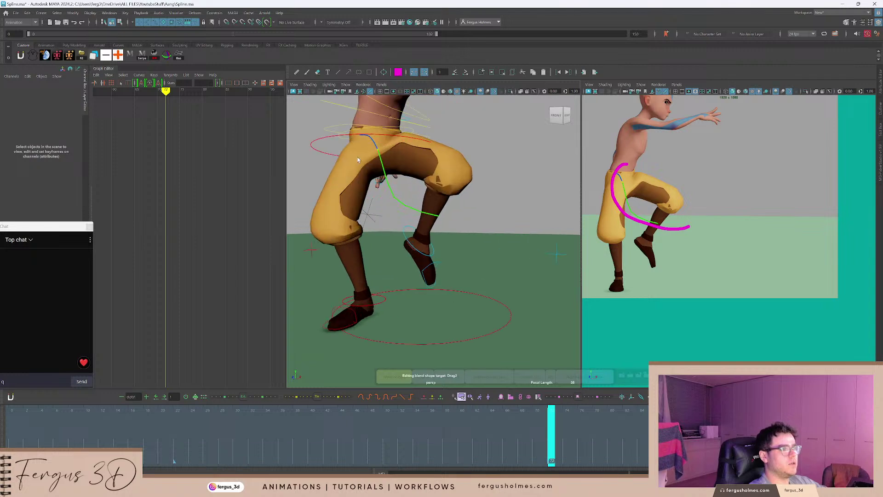
{"action": "left_click", "coordinate": [318, 136]}
{"action": "middle_click_drag", "start_coordinate": [319, 138], "coordinate": [359, 154], "text": "alt"}
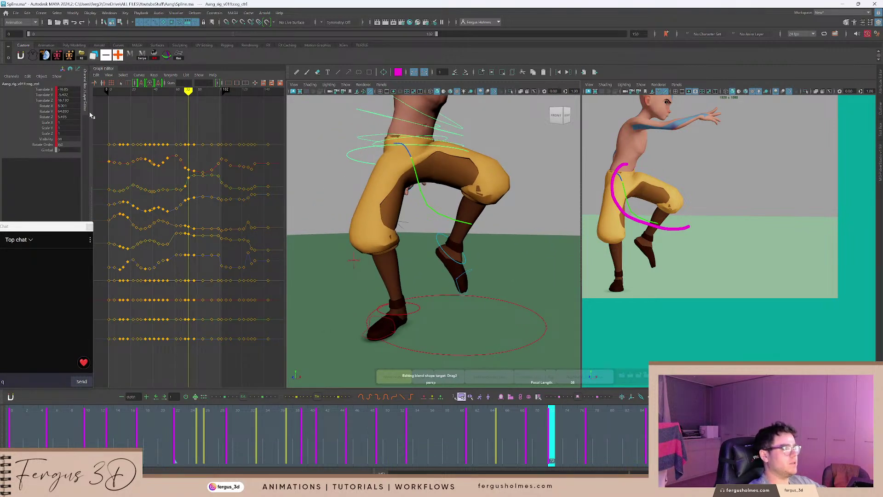
{"action": "left_click_drag", "start_coordinate": [52, 95], "coordinate": [50, 102]}
{"action": "key", "text": "f"}
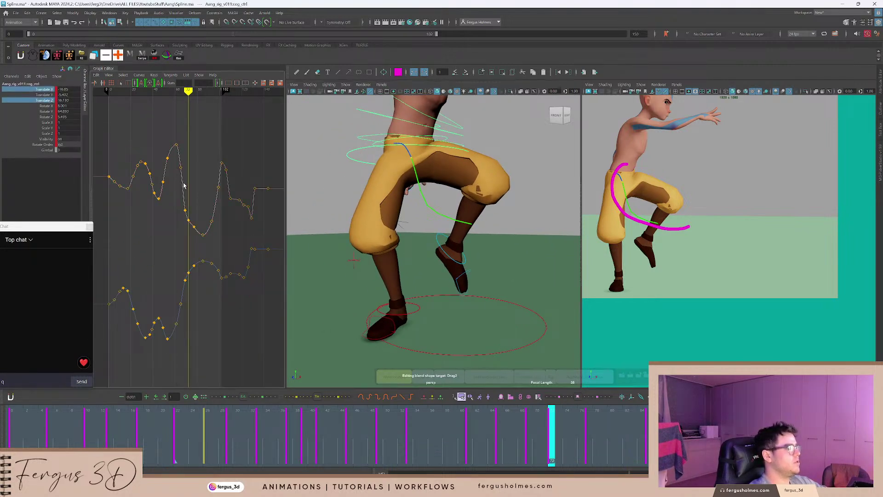
Compare the hip positions at frames 72 and 77, and delete the frame 77 keys on the COG's Translate X and Translate Z curves.
{"action": "left_click_drag", "start_coordinate": [347, 198], "coordinate": [351, 182], "text": "alt"}
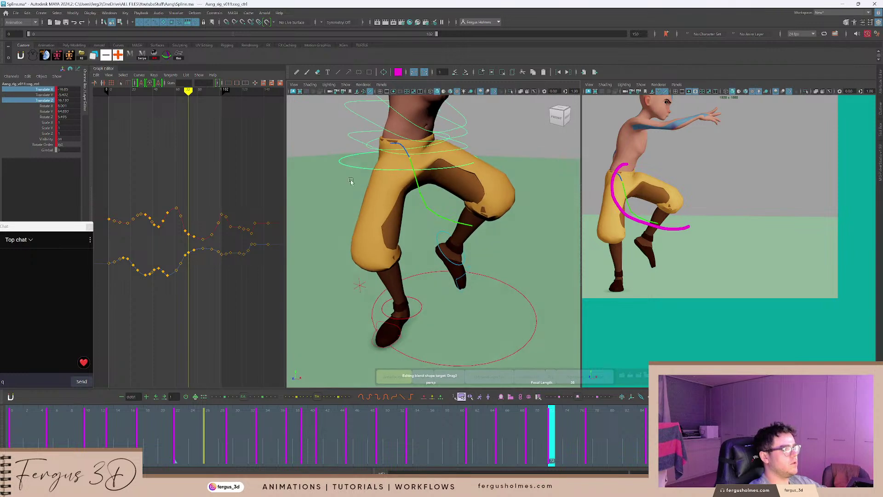
{"action": "key", "text": "w"}
{"action": "scroll", "coordinate": [221, 218], "scroll_direction": "up", "scroll_amount": 4}
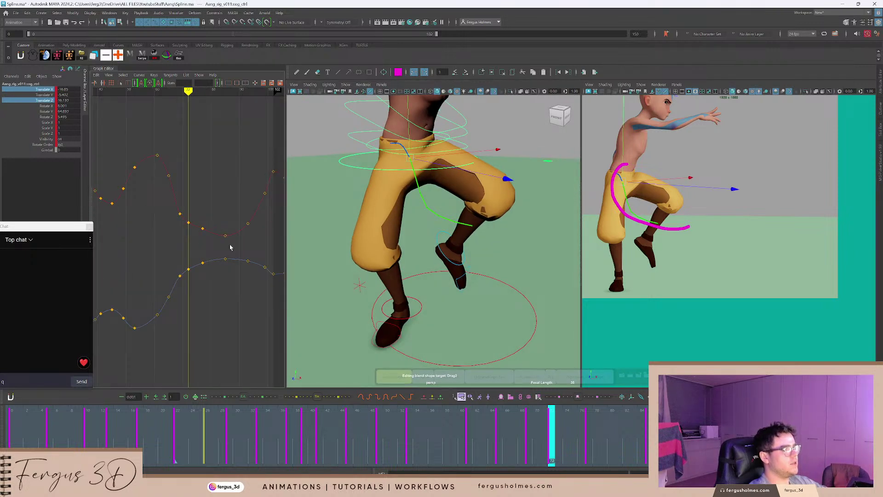
{"action": "key", "text": "period"}
{"action": "key", "text": "period"}
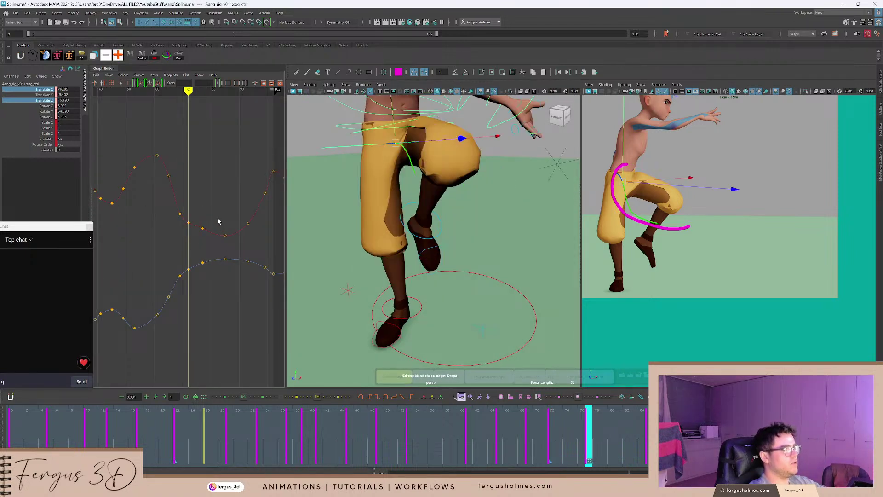
{"action": "key", "text": "comma"}
{"action": "key", "text": "comma"}
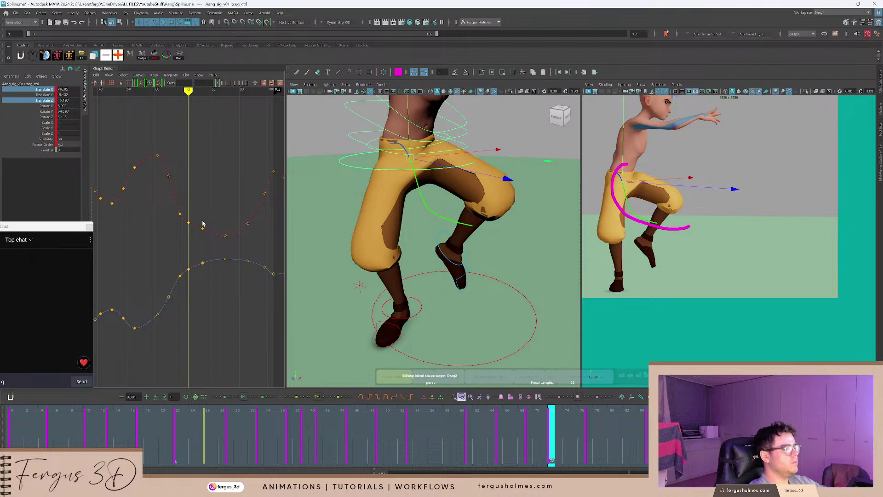
{"action": "left_click", "coordinate": [211, 267]}
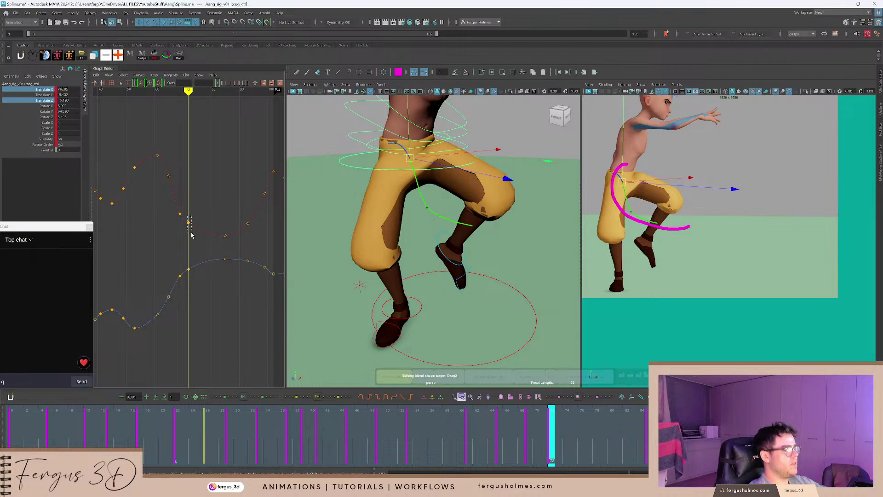
Lower the COG's Translate X key at frame 72 to about -29 and raise its Translate Z key there to about 23.5.
{"action": "left_click_drag", "start_coordinate": [192, 235], "coordinate": [192, 236]}
{"action": "middle_click_drag", "start_coordinate": [193, 235], "coordinate": [195, 253], "text": "shift"}
{"action": "left_click_drag", "start_coordinate": [184, 260], "coordinate": [189, 274]}
{"action": "middle_click_drag", "start_coordinate": [202, 271], "coordinate": [204, 264]}
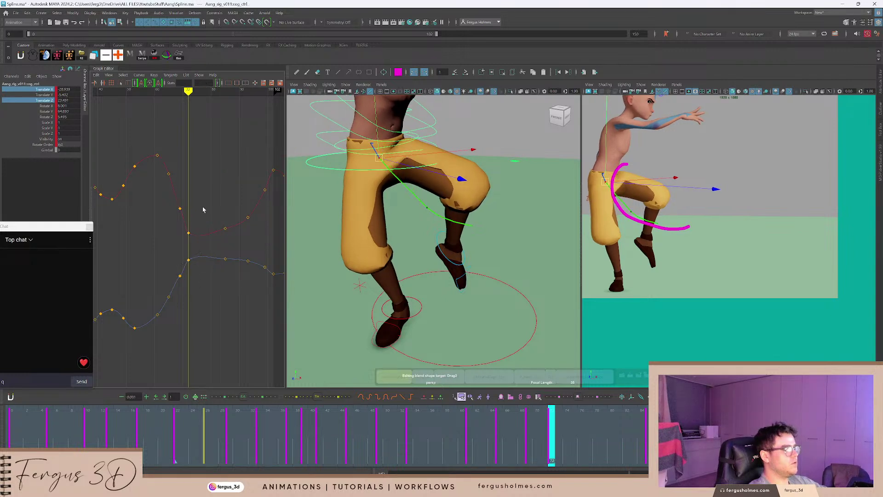
Lower the COG's Translate X key at frame 69 to about -21 and slightly raise its Translate Z key there.
{"action": "key", "text": "comma"}
{"action": "left_click_drag", "start_coordinate": [175, 203], "coordinate": [184, 216]}
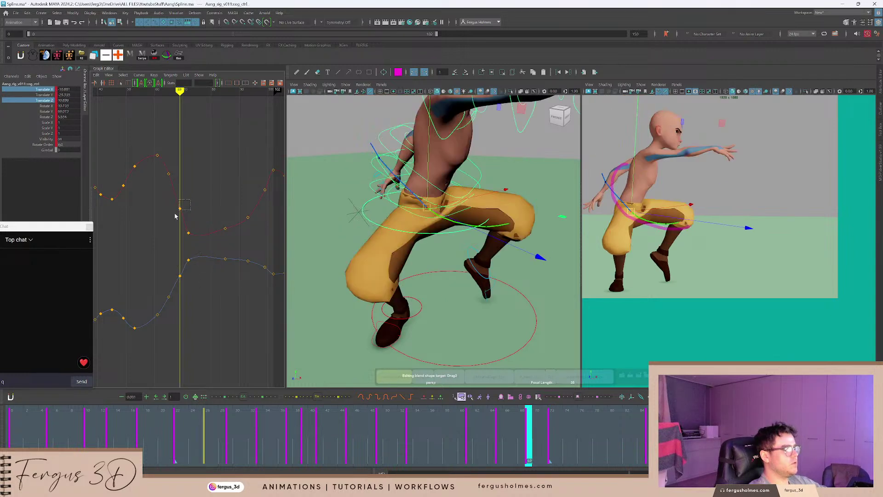
{"action": "middle_click_drag", "start_coordinate": [195, 210], "coordinate": [193, 225], "text": "shift"}
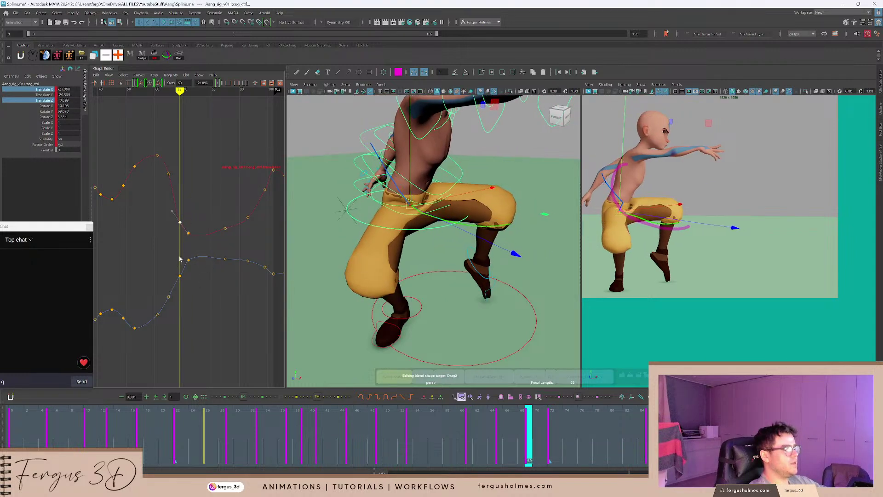
{"action": "middle_click_drag", "start_coordinate": [186, 284], "coordinate": [187, 276]}
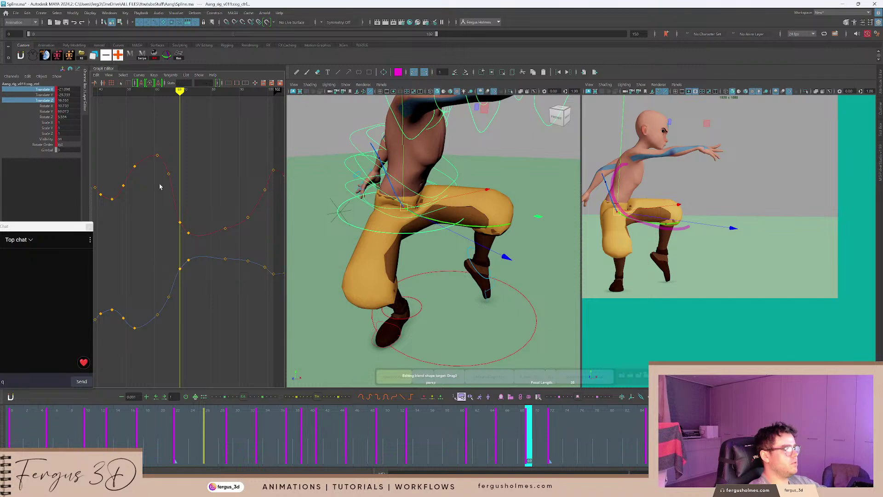
Smooth the tangents of the reworked Translate X and Translate Z keys, and play the animation to review the hip arc.
{"action": "left_click_drag", "start_coordinate": [258, 296], "coordinate": [259, 296]}
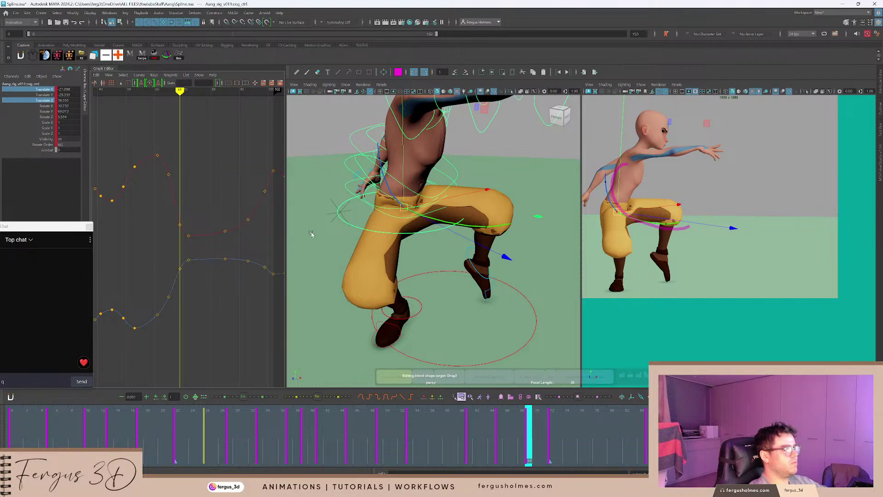
{"action": "key", "text": "alt+v"}
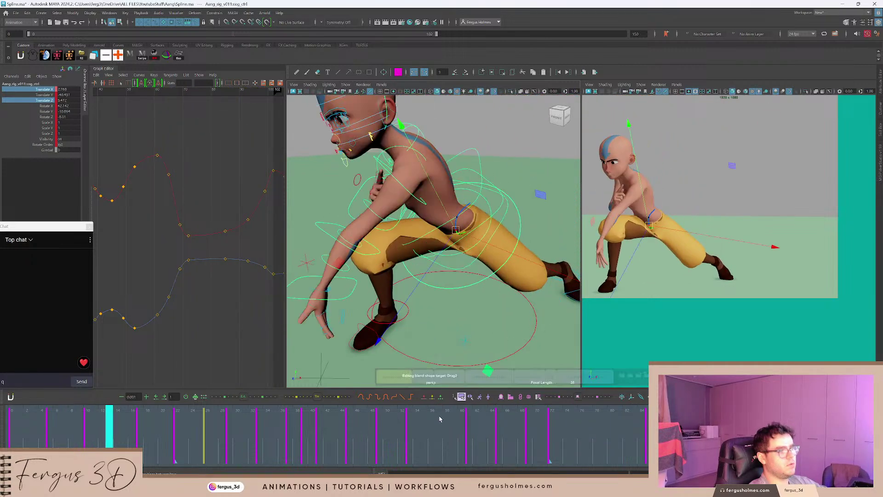
{"action": "key", "text": "alt+v"}
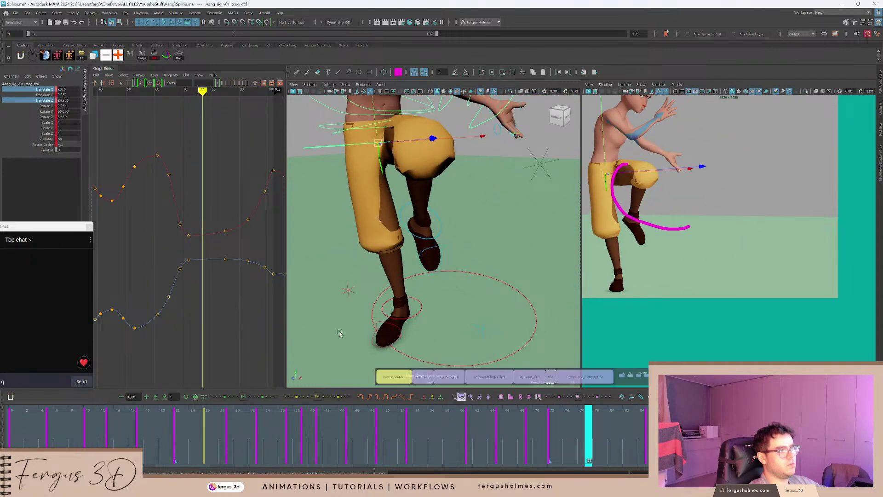
Show the COG's Translate X and Translate Y curves and raise the Translate Y key at frame 85 to about 2.36.
{"action": "left_click", "coordinate": [50, 95]}
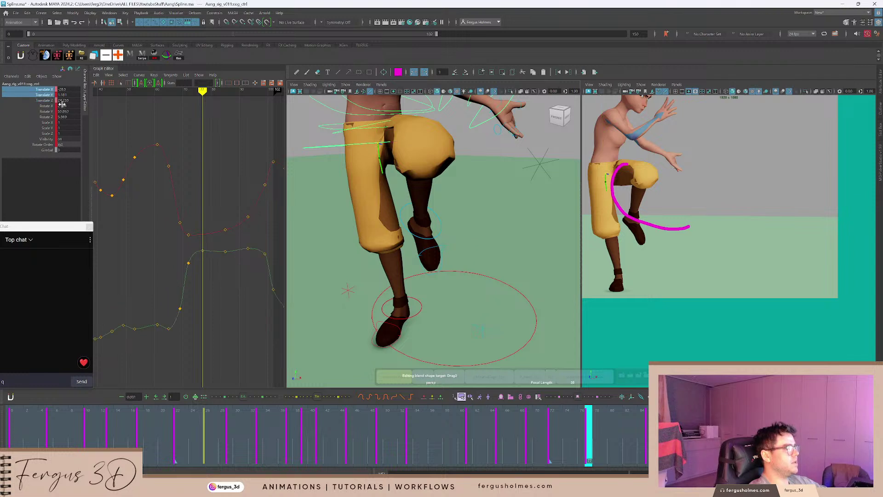
{"action": "key", "text": "f"}
{"action": "key", "text": "period"}
{"action": "middle_click_drag", "start_coordinate": [251, 177], "coordinate": [206, 183], "text": "alt"}
{"action": "key", "text": "comma"}
{"action": "left_click_drag", "start_coordinate": [177, 157], "coordinate": [201, 181]}
{"action": "key", "text": "period"}
{"action": "middle_click_drag", "start_coordinate": [233, 182], "coordinate": [242, 162]}
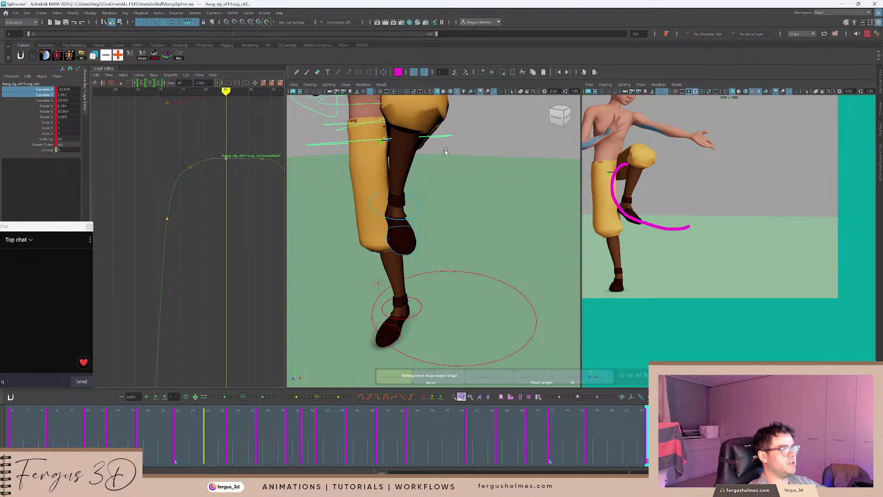
Scrub and play the leg raise from a front view to review the hip movement.
{"action": "mouse_move", "coordinate": [445, 152]}
{"action": "left_mouse_down", "text": "alt"}
{"action": "mouse_move", "coordinate": [420, 148]}
{"action": "mouse_move", "coordinate": [442, 147]}
{"action": "left_mouse_up", "text": "alt"}
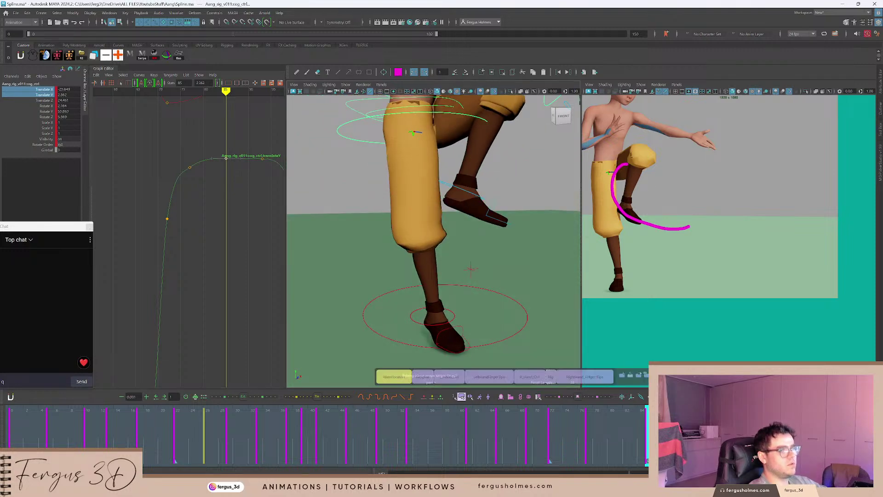
{"action": "left_click_drag", "start_coordinate": [641, 430], "coordinate": [534, 423]}
{"action": "key", "text": "alt+v"}
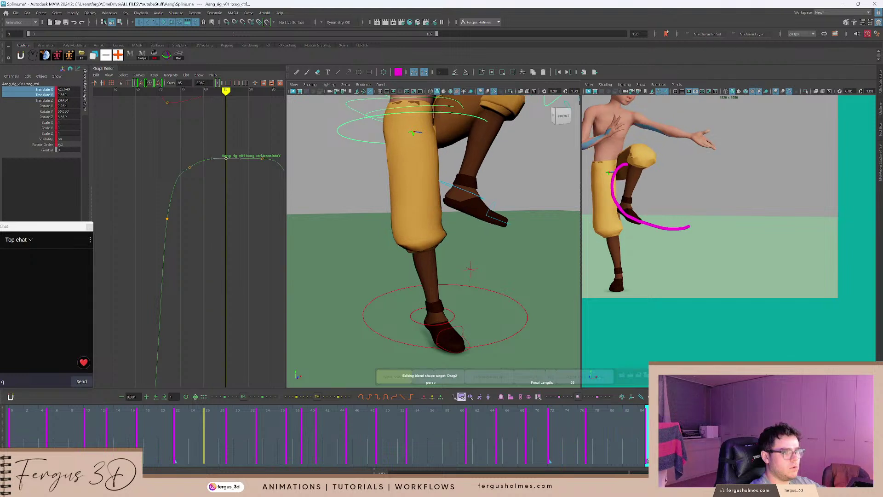
Clear the Blue Pencil arc drawing from frame 72.
{"action": "left_click", "coordinate": [598, 443]}
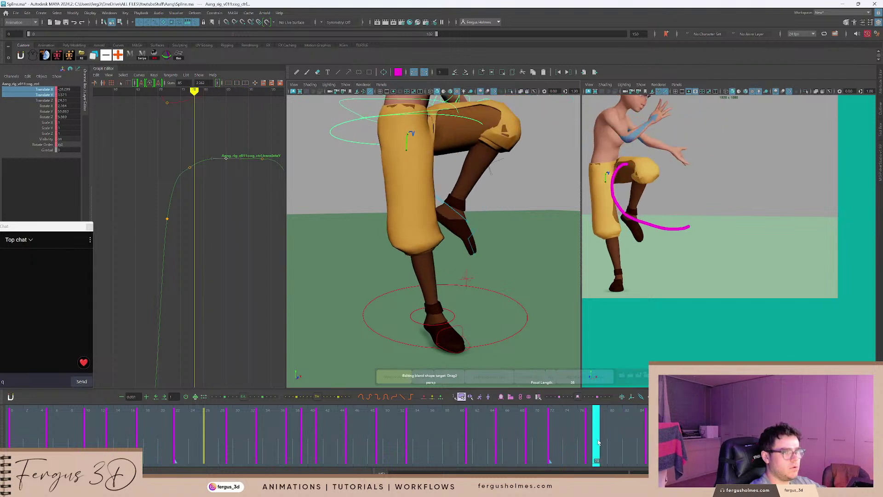
{"action": "left_click_drag", "start_coordinate": [560, 437], "coordinate": [552, 437]}
{"action": "right_click", "coordinate": [552, 443]}
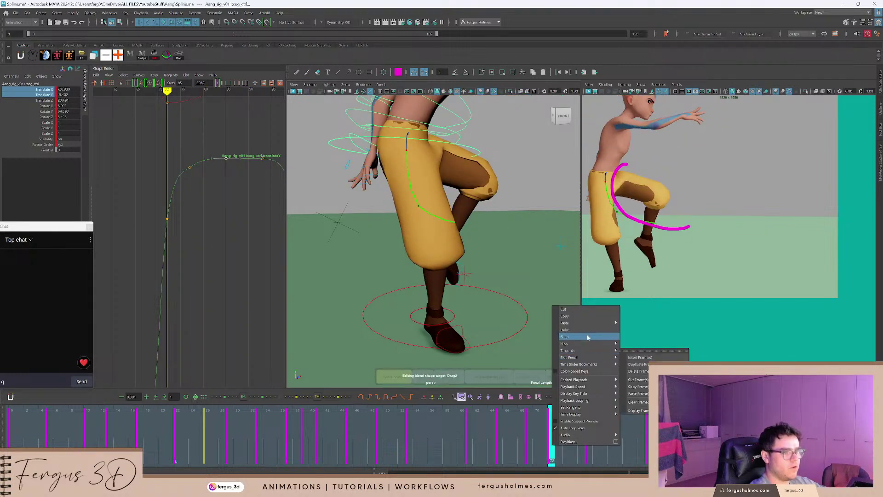
{"action": "mouse_move", "coordinate": [593, 358]}
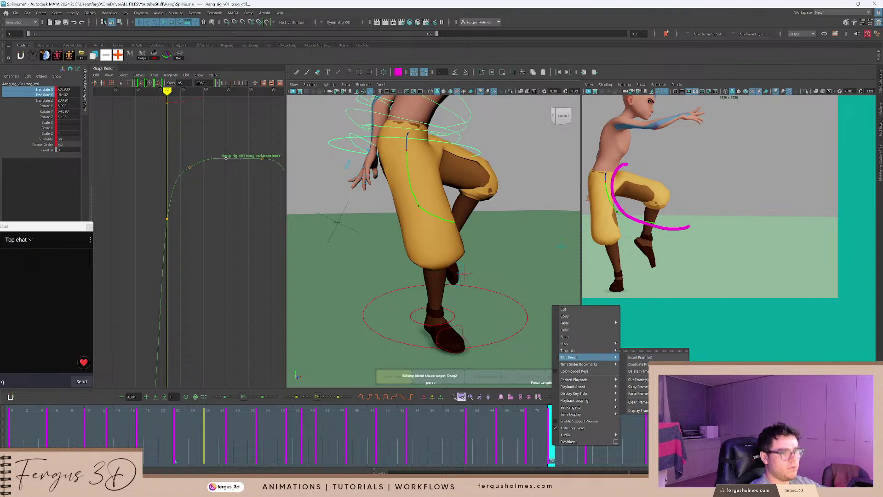
{"action": "left_click", "coordinate": [638, 402]}
Play the leg raise from the crouch onward without the drawing to review the revised hip motion.
{"action": "mouse_move", "coordinate": [552, 432]}
{"action": "left_mouse_down"}
{"action": "mouse_move", "coordinate": [389, 432]}
{"action": "mouse_move", "coordinate": [483, 430]}
{"action": "left_mouse_up"}
{"action": "key", "text": "alt+v"}
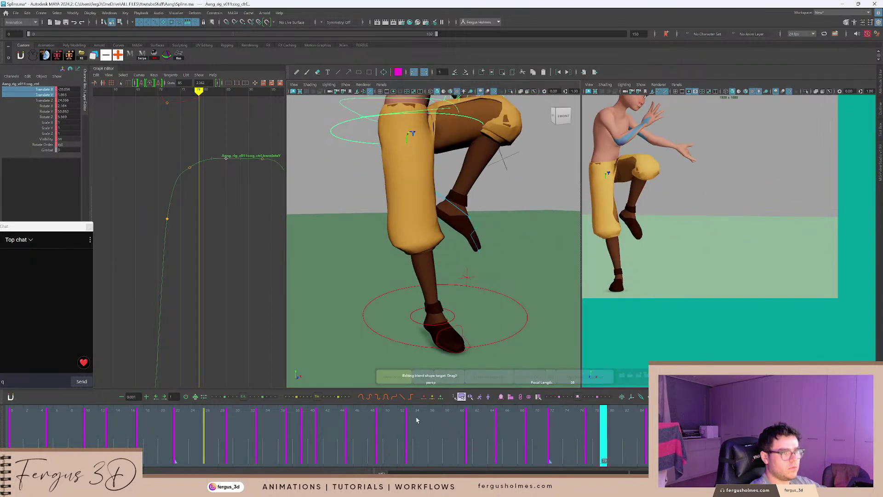
{"action": "left_click", "coordinate": [461, 432]}
{"action": "key", "text": "alt+v"}
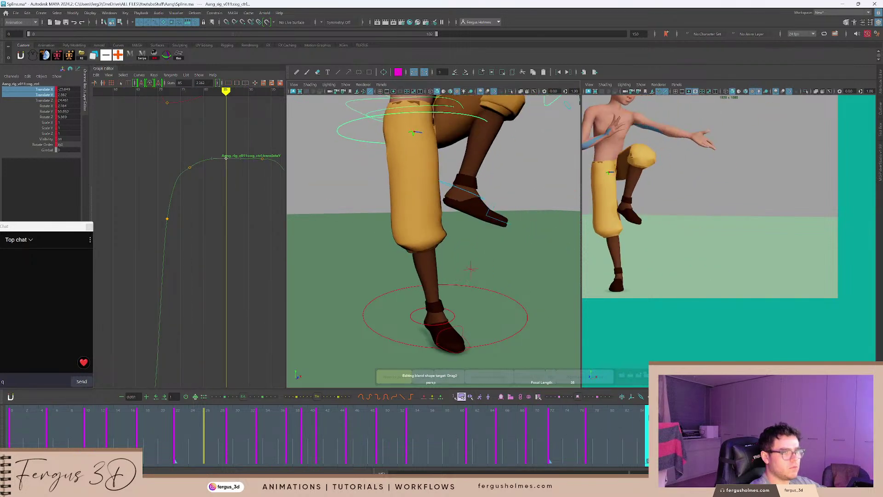
Select the COG control and scrub between frames 72 and 77 to examine the hips' vertical rise.
{"action": "middle_click_drag", "start_coordinate": [545, 231], "coordinate": [511, 266], "text": "alt"}
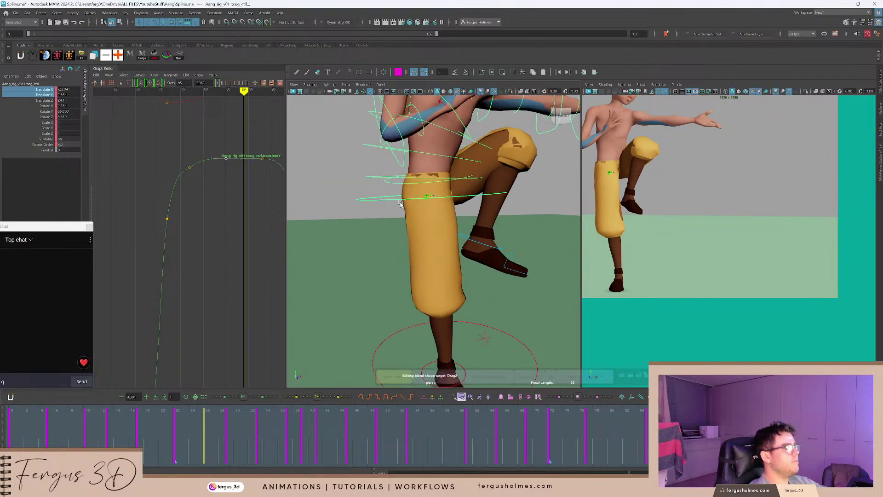
{"action": "left_click", "coordinate": [366, 192]}
{"action": "left_click", "coordinate": [368, 201]}
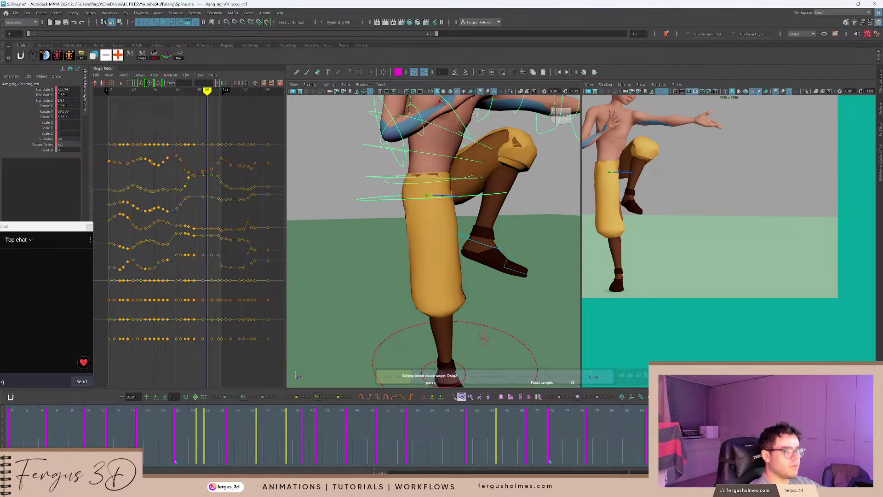
{"action": "left_click", "coordinate": [562, 422]}
{"action": "left_click", "coordinate": [548, 416]}
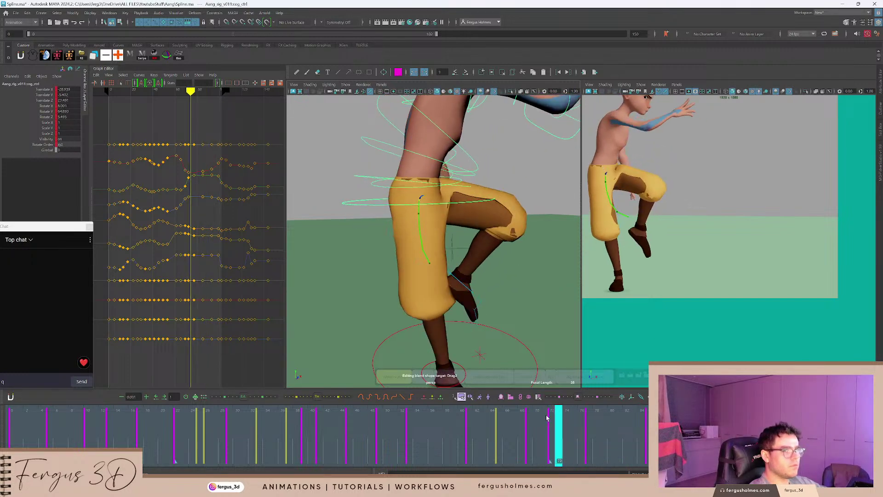
{"action": "left_click_drag", "start_coordinate": [548, 414], "coordinate": [589, 420]}
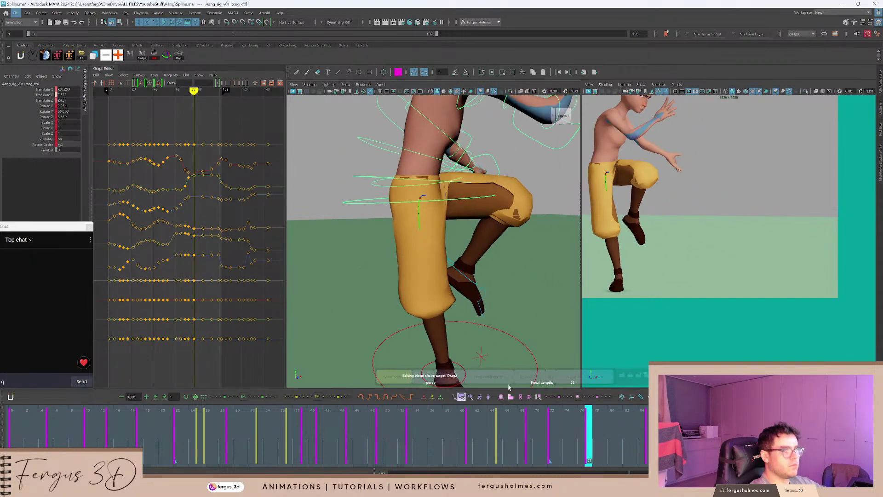
Isolate the COG's Translate Y curve and nudge its keys at frames 77 and 72 slightly lower.
{"action": "left_click", "coordinate": [45, 95]}
{"action": "key", "text": "a"}
{"action": "right_click_drag", "start_coordinate": [194, 178], "coordinate": [212, 164], "text": "alt"}
{"action": "middle_click_drag", "start_coordinate": [211, 164], "coordinate": [200, 196], "text": "alt"}
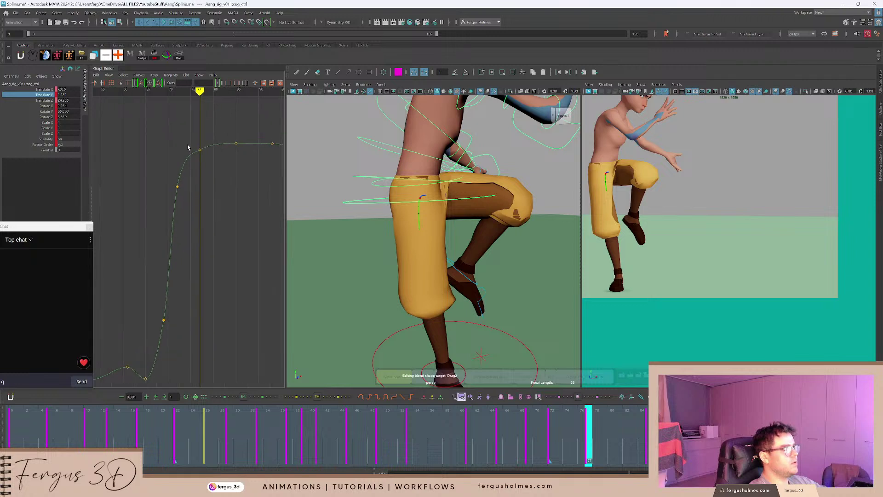
{"action": "middle_click_drag", "start_coordinate": [208, 167], "coordinate": [207, 171], "text": "shift"}
{"action": "key", "text": "comma"}
{"action": "left_click_drag", "start_coordinate": [159, 168], "coordinate": [185, 205]}
{"action": "middle_click_drag", "start_coordinate": [200, 203], "coordinate": [201, 205], "text": "shift"}
Delete the Translate Y key at frame 77 and adjust the frame 72 key so the curve eases smoothly into frame 85.
{"action": "key", "text": "period"}
{"action": "left_click_drag", "start_coordinate": [190, 144], "coordinate": [209, 168]}
{"action": "key", "text": "Delete"}
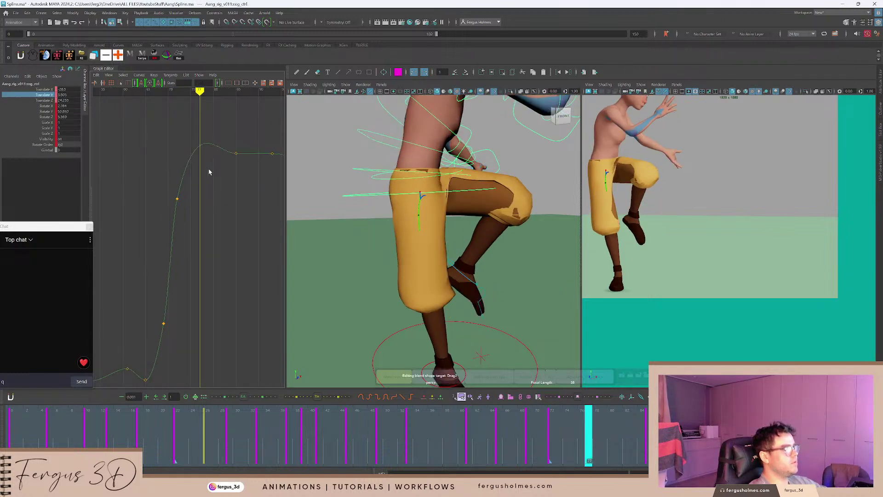
{"action": "left_click_drag", "start_coordinate": [183, 139], "coordinate": [249, 231]}
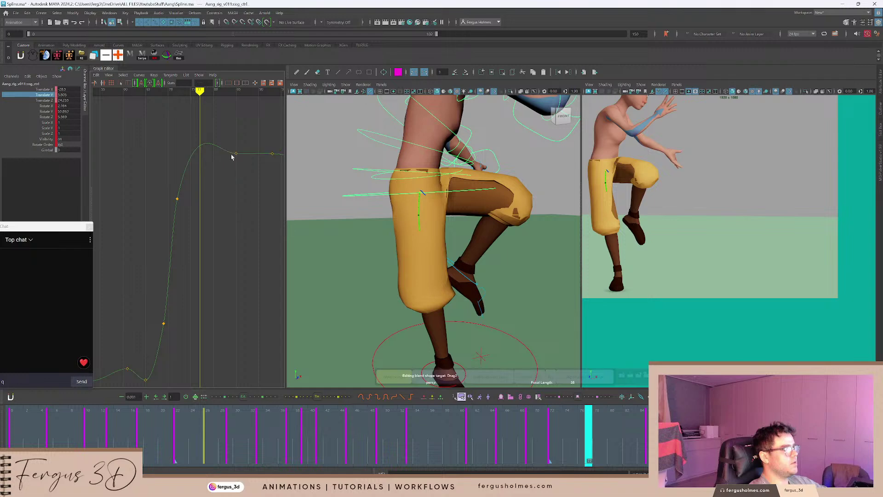
{"action": "middle_click_drag", "start_coordinate": [186, 221], "coordinate": [215, 201], "text": "shift"}
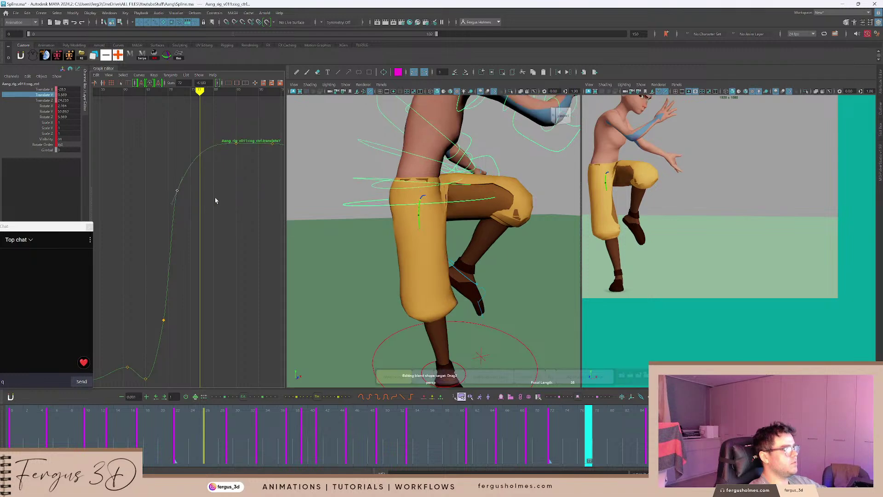
Step back to frame 69 from a new angle to check the hips' motion trail through the rise.
{"action": "left_click_drag", "start_coordinate": [437, 198], "coordinate": [431, 194], "text": "alt"}
{"action": "key", "text": "comma"}
{"action": "key", "text": "comma"}
{"action": "key", "text": "comma"}
{"action": "key", "text": "comma"}
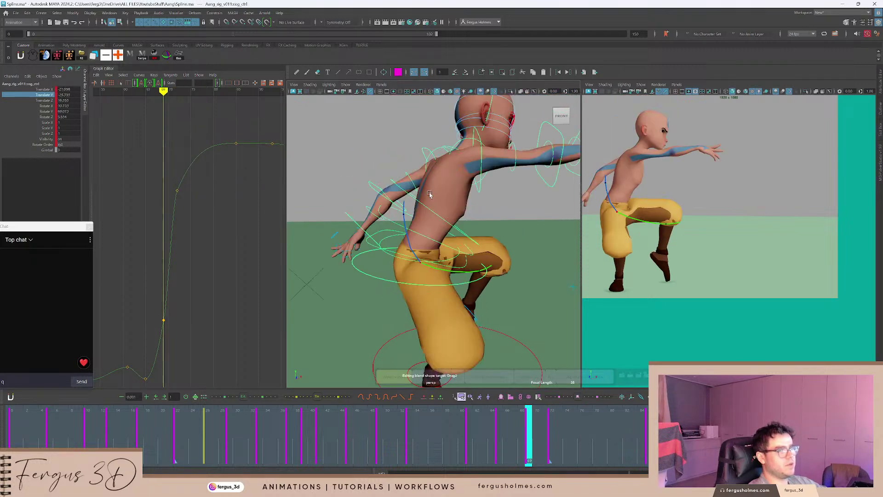
Set the playback range to start at frame 40 and replay the leg raise in a wider view.
{"action": "key", "text": "alt+v"}
{"action": "key", "text": "alt+v"}
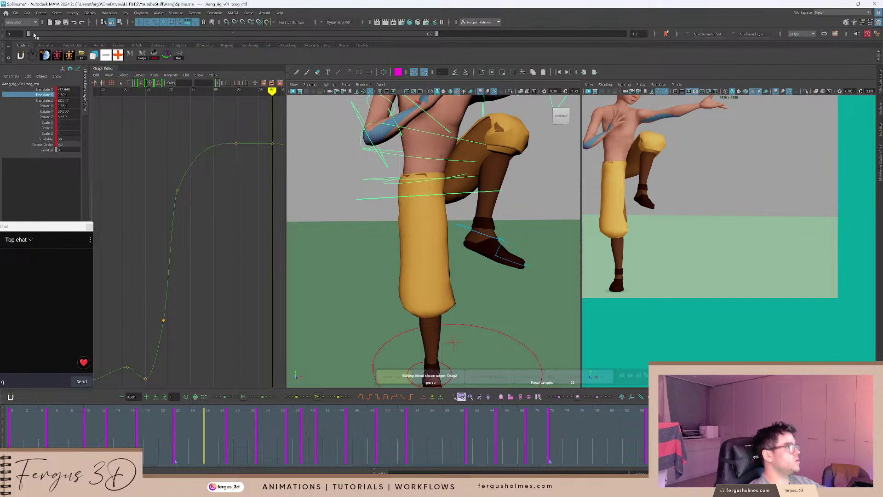
{"action": "type", "text": "40"}
{"action": "key", "text": "Return"}
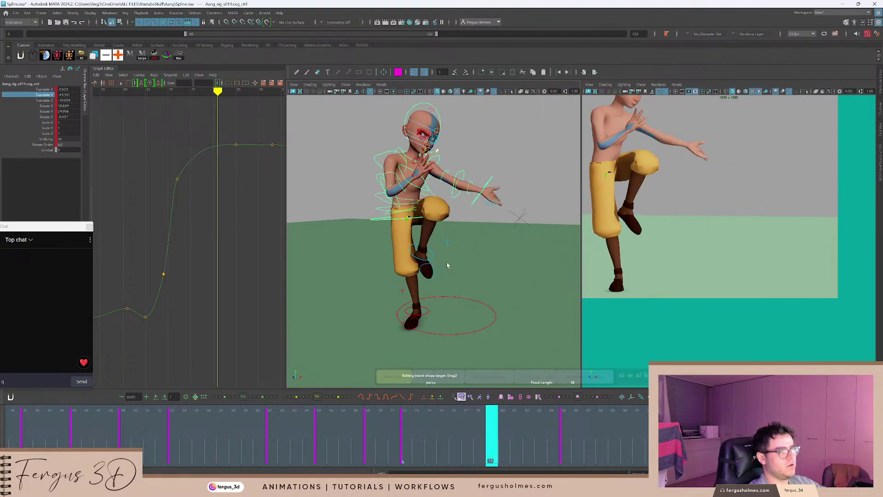
{"action": "key", "text": "alt+v"}
{"action": "left_click_drag", "start_coordinate": [382, 432], "coordinate": [402, 432]}
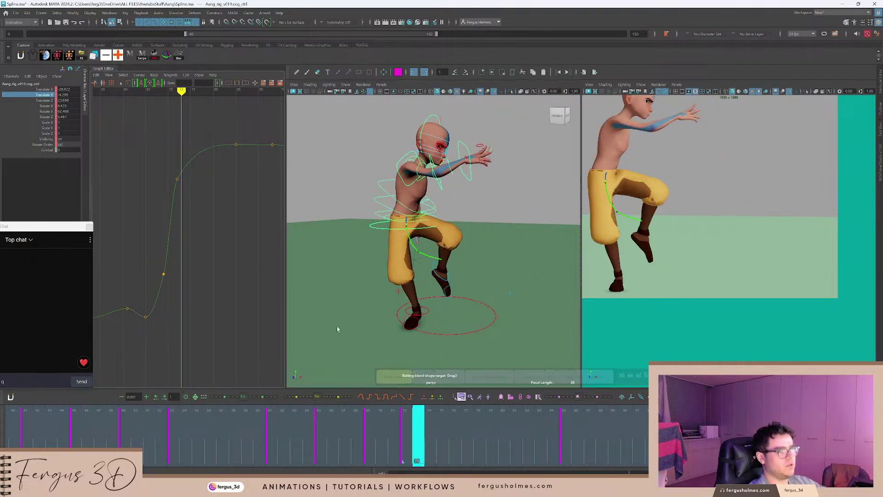
{"action": "middle_click_drag", "start_coordinate": [446, 306], "coordinate": [437, 268], "text": "alt"}
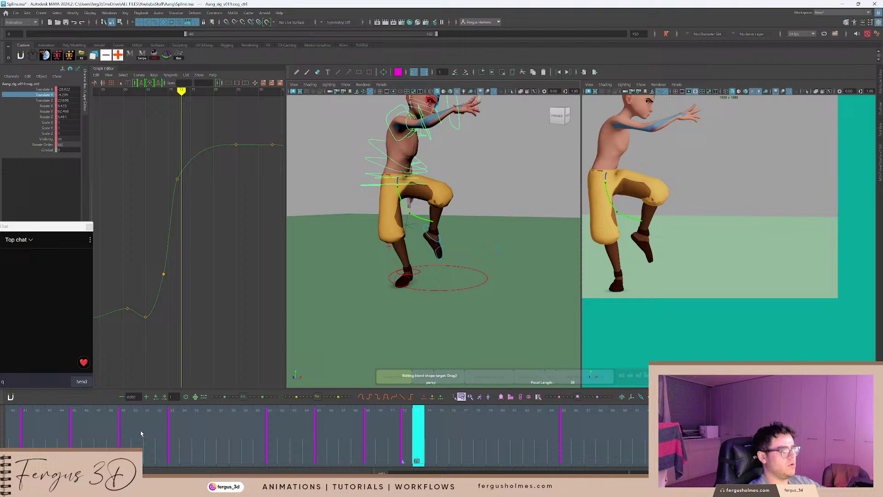
Select the right leg IK control and replay the supporting foot's movement through frames 43 to 69.
{"action": "left_click_drag", "start_coordinate": [141, 434], "coordinate": [248, 364]}
{"action": "left_click", "coordinate": [404, 276]}
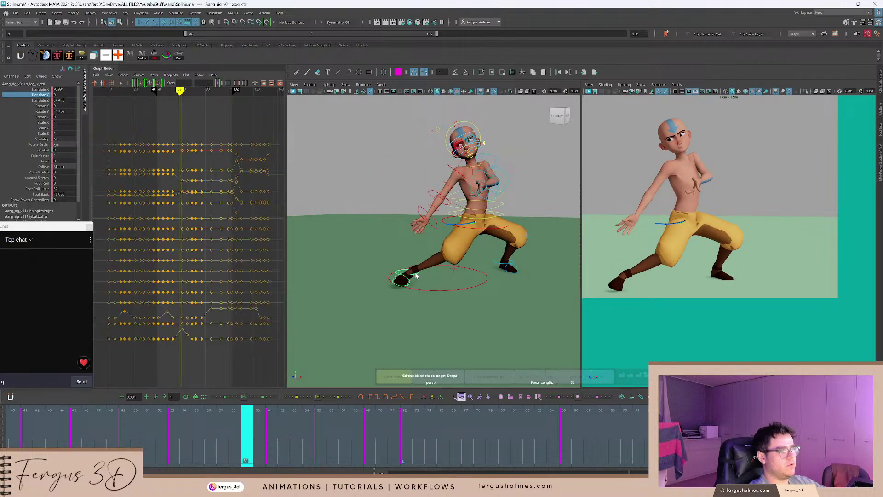
{"action": "scroll", "coordinate": [416, 275], "scroll_direction": "up", "scroll_amount": 3}
{"action": "left_click_drag", "start_coordinate": [171, 430], "coordinate": [40, 427]}
{"action": "key", "text": "alt+v"}
{"action": "key", "text": "alt+v"}
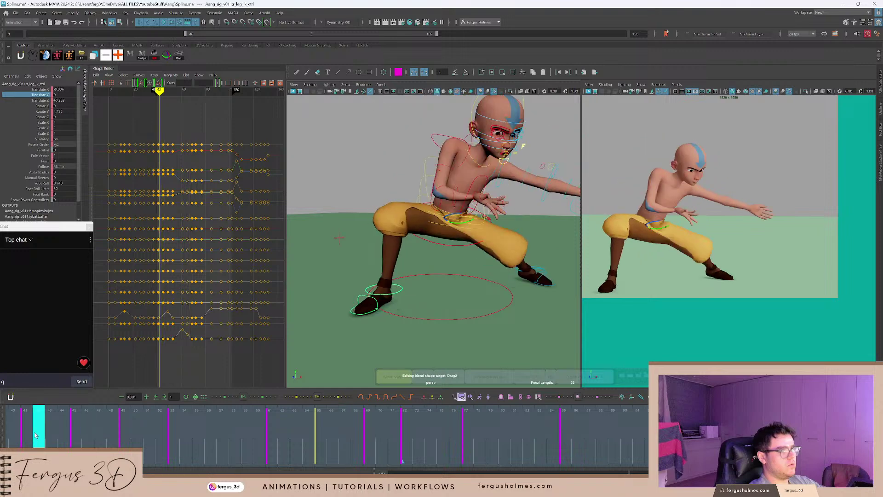
{"action": "key", "text": "alt+v"}
{"action": "key", "text": "alt+v"}
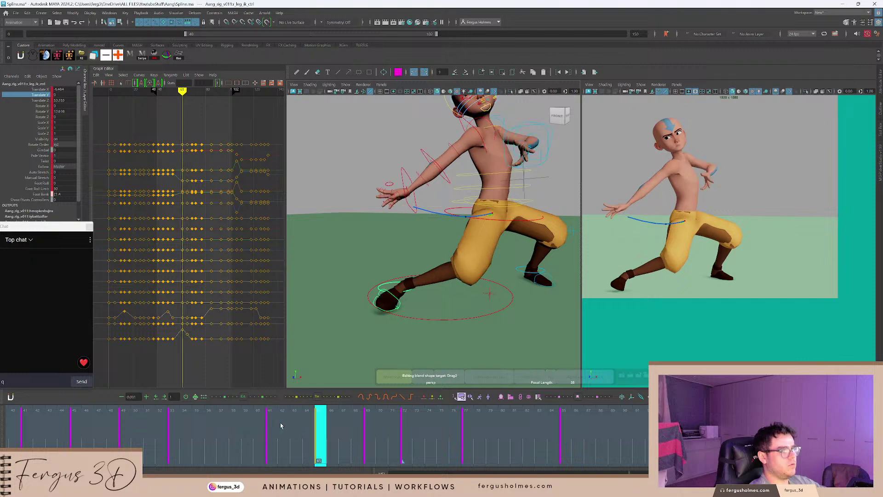
{"action": "key", "text": "period"}
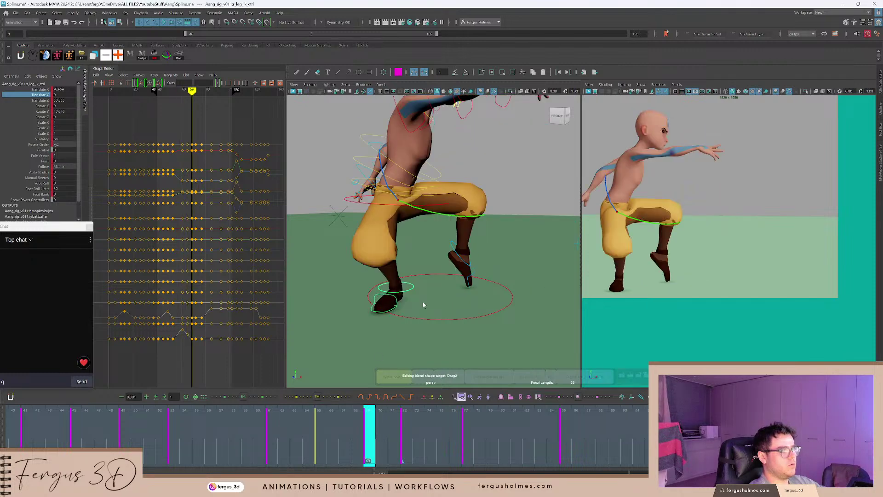
Scrub and replay from frame 40 into the leg raise to examine how the right foot rolls and plants.
{"action": "left_click_drag", "start_coordinate": [363, 428], "coordinate": [492, 428]}
{"action": "left_click_drag", "start_coordinate": [366, 438], "coordinate": [14, 426]}
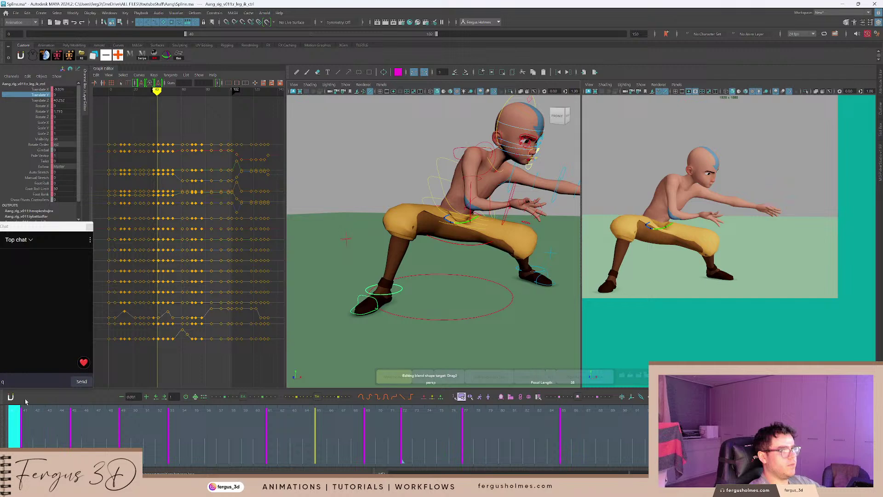
{"action": "key", "text": "alt+v"}
{"action": "key", "text": "alt+v"}
{"action": "left_click_drag", "start_coordinate": [162, 411], "coordinate": [14, 428]}
{"action": "key", "text": "period"}
{"action": "key", "text": "alt+v"}
{"action": "key", "text": "alt+v"}
{"action": "middle_click_drag", "start_coordinate": [358, 323], "coordinate": [362, 316], "text": "alt"}
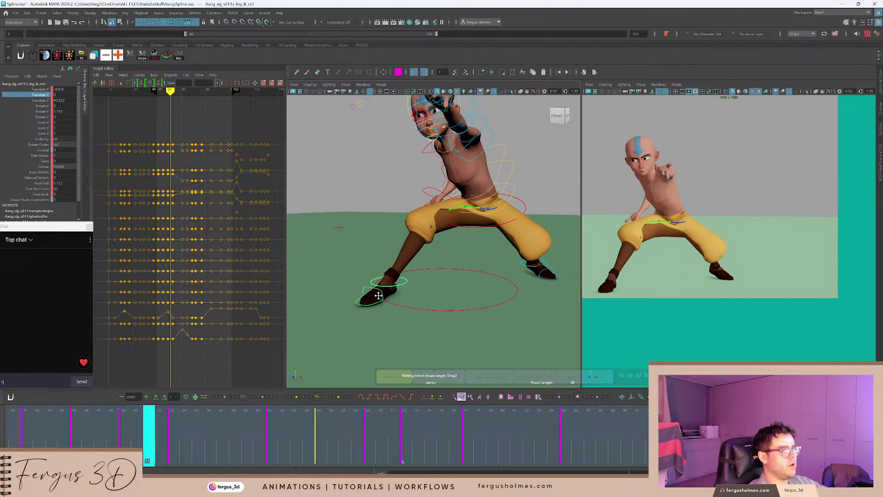
{"action": "left_click_drag", "start_coordinate": [149, 428], "coordinate": [88, 426]}
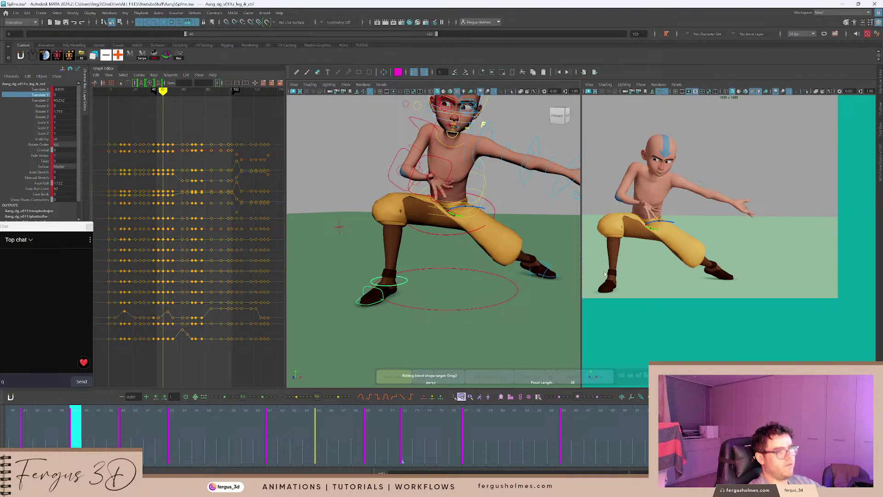
{"action": "key", "text": "alt+v"}
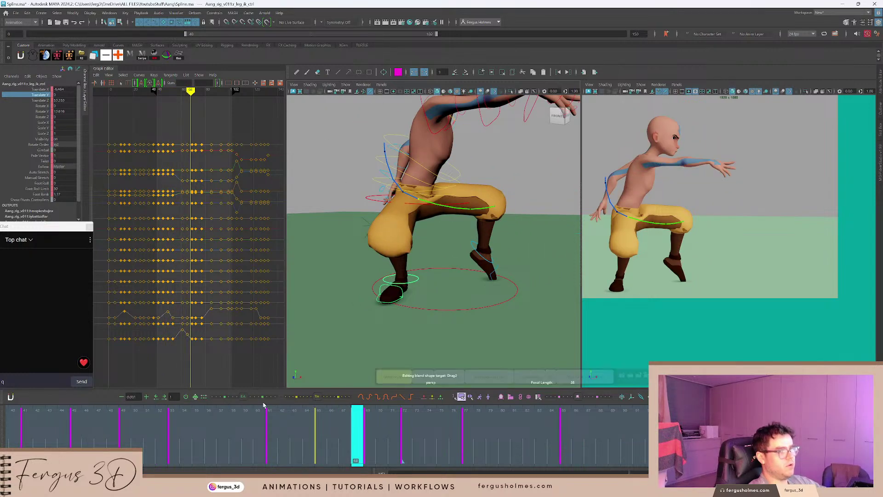
At frame 65, select the right foot's raise-heel control together with the right leg IK control.
{"action": "middle_click_drag", "start_coordinate": [395, 306], "coordinate": [404, 288], "text": "alt"}
{"action": "scroll", "coordinate": [407, 286], "scroll_direction": "up", "scroll_amount": 4}
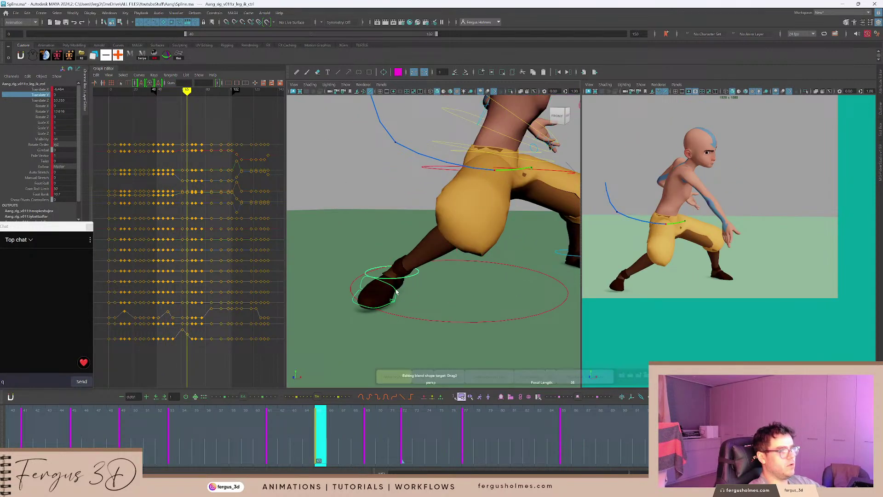
{"action": "left_click", "coordinate": [397, 292]}
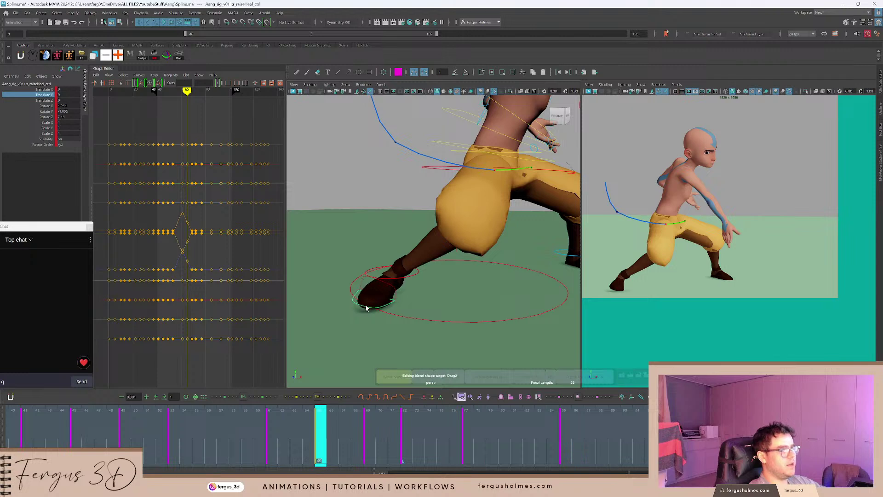
{"action": "left_click", "coordinate": [367, 307]}
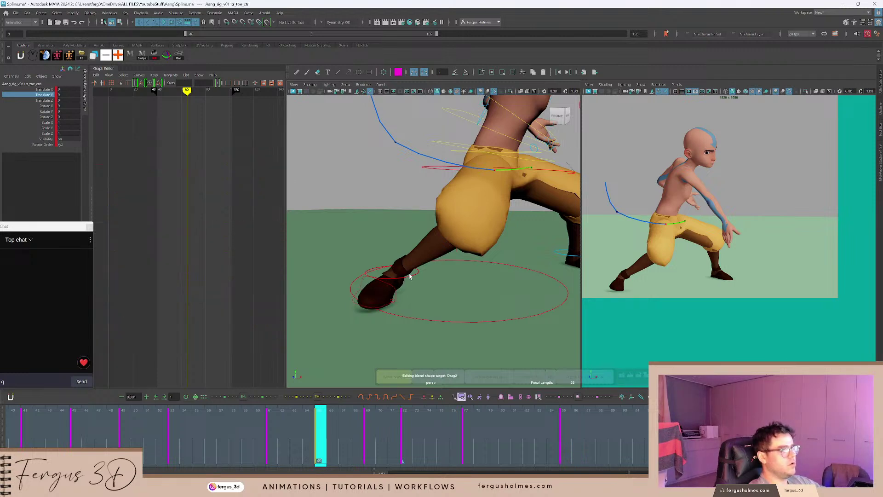
{"action": "left_click", "coordinate": [395, 290]}
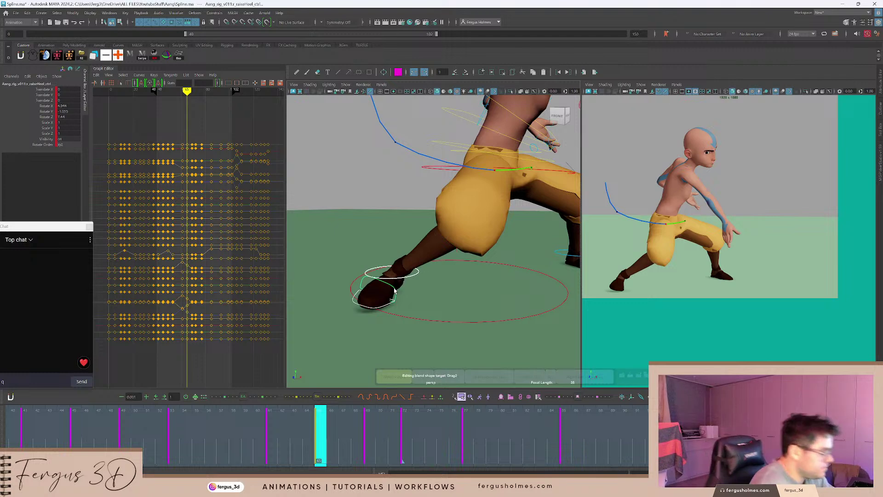
Compare the foot's neighbouring keys, and copy the planted foot pose from frame 69 onto frame 65.
{"action": "key", "text": "comma"}
{"action": "key", "text": "comma"}
{"action": "key", "text": "period"}
{"action": "key", "text": "period"}
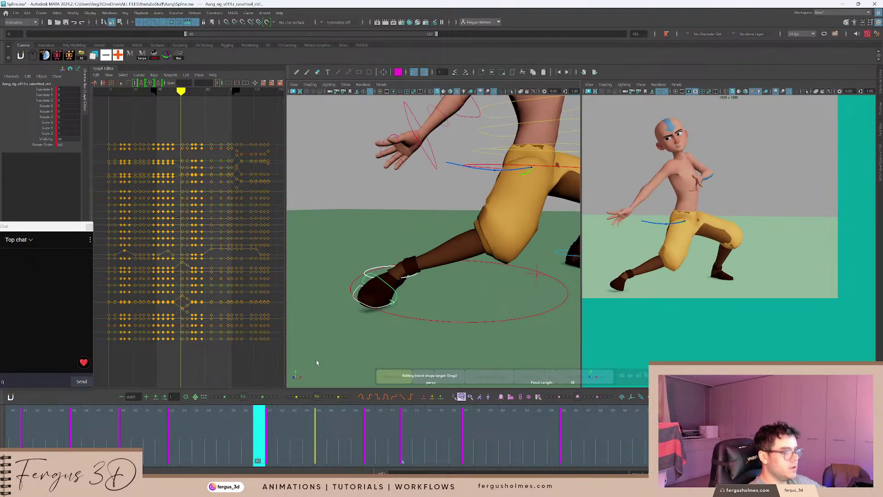
{"action": "left_click_drag", "start_coordinate": [332, 441], "coordinate": [373, 439]}
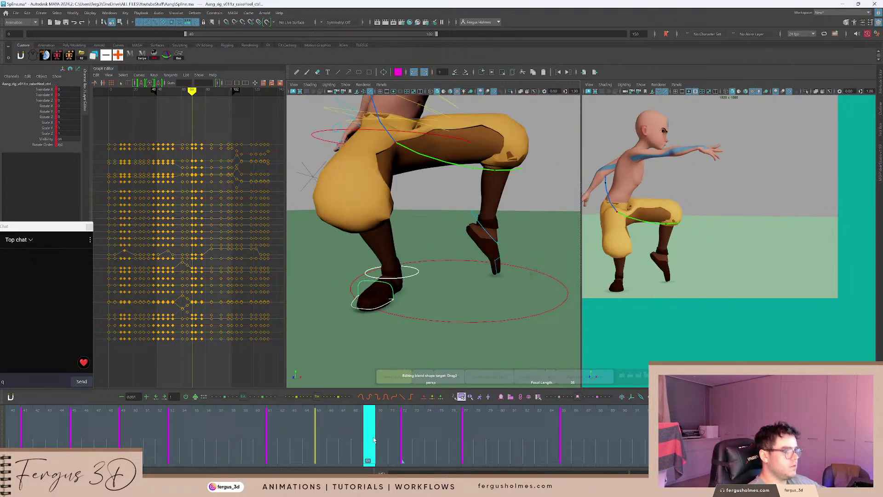
{"action": "key", "text": "comma"}
{"action": "key", "text": "ctrl+v"}
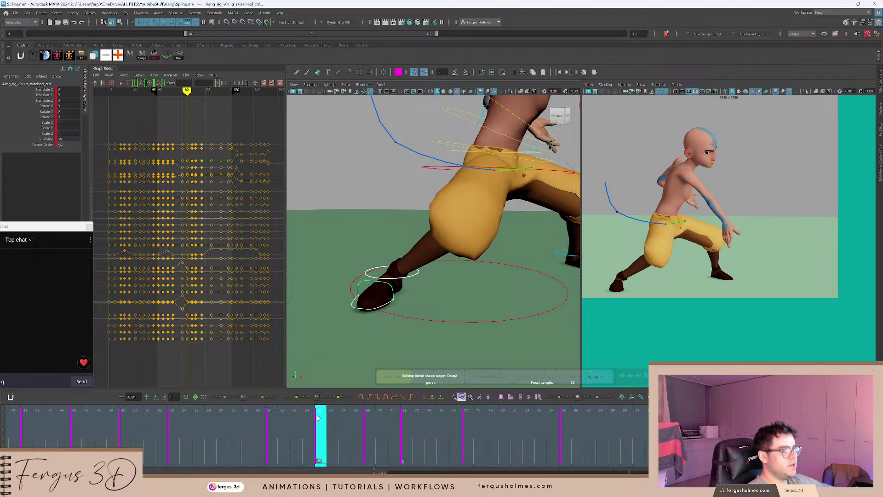
Replay the foot plant and move the selected foot controls' key from frame 61 to frame 59.
{"action": "left_click", "coordinate": [147, 431]}
{"action": "key", "text": "alt+v"}
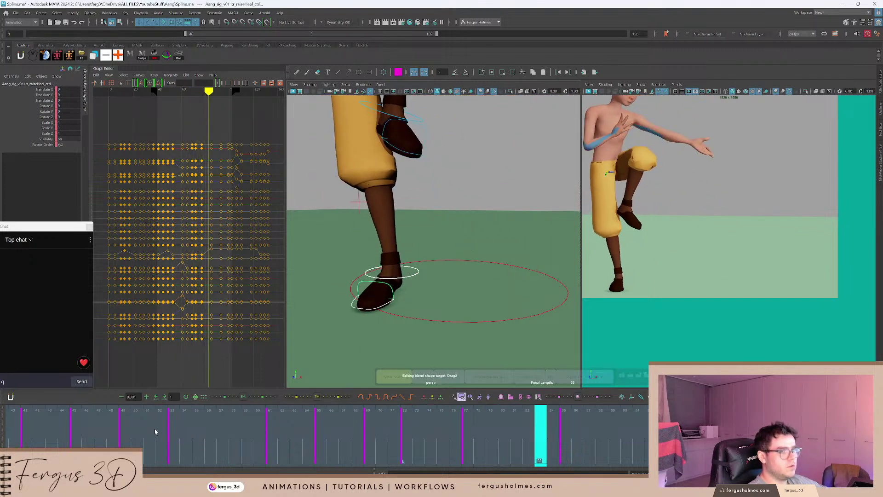
{"action": "key", "text": "alt+v"}
{"action": "left_click", "coordinate": [247, 436]}
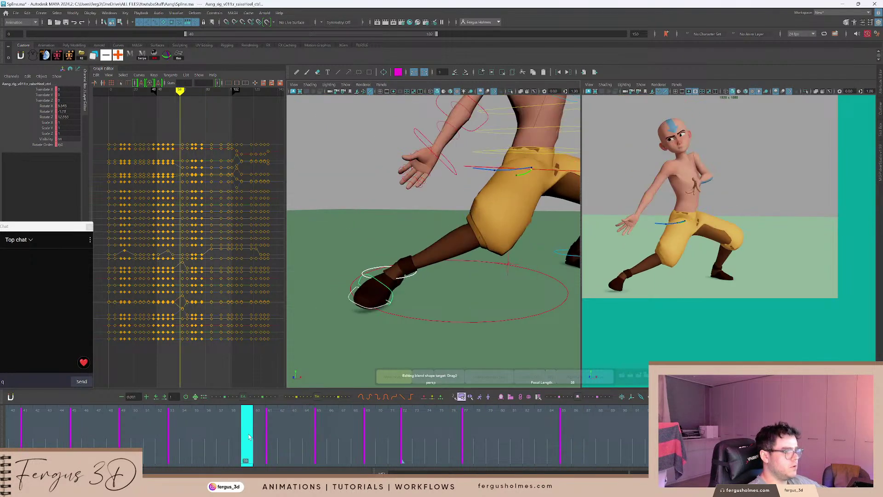
{"action": "left_click", "coordinate": [273, 427]}
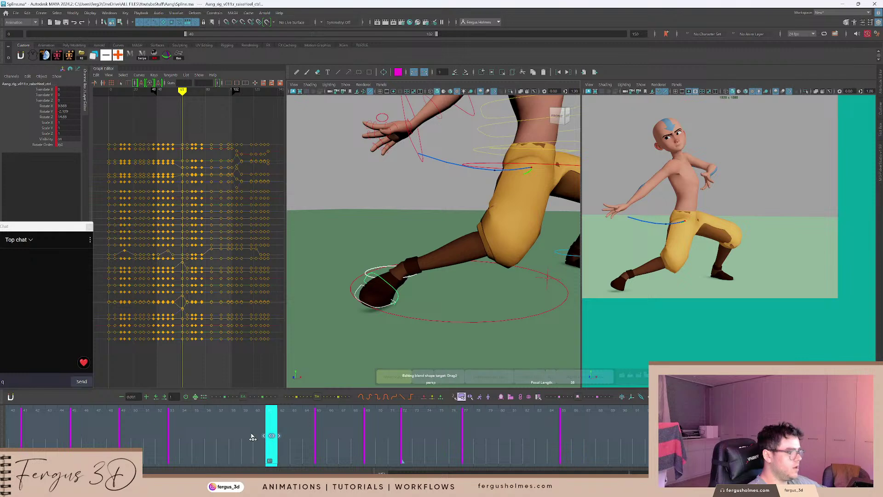
{"action": "left_click_drag", "start_coordinate": [251, 435], "coordinate": [249, 434]}
Replay the leg raise to check the retimed foot plant between frames 59 and 65.
{"action": "key", "text": "alt+v"}
{"action": "left_click", "coordinate": [160, 426]}
{"action": "key", "text": "alt+v"}
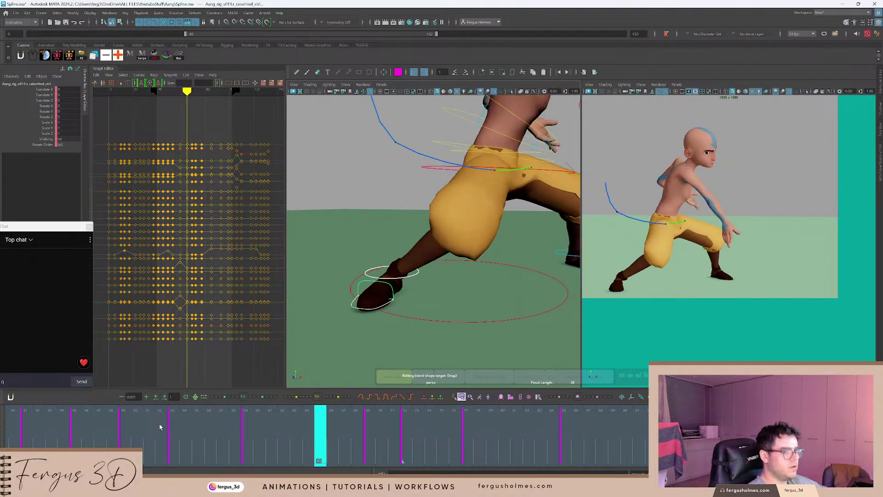
{"action": "left_click", "coordinate": [159, 427]}
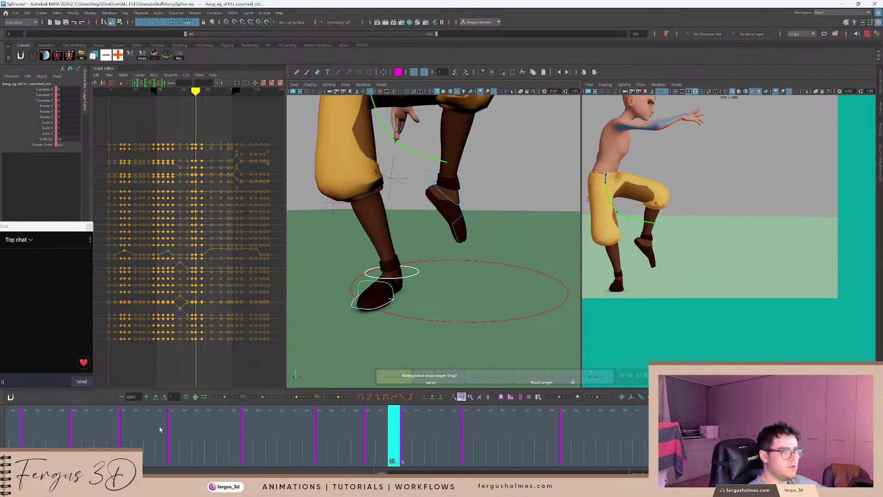
{"action": "left_click", "coordinate": [160, 426]}
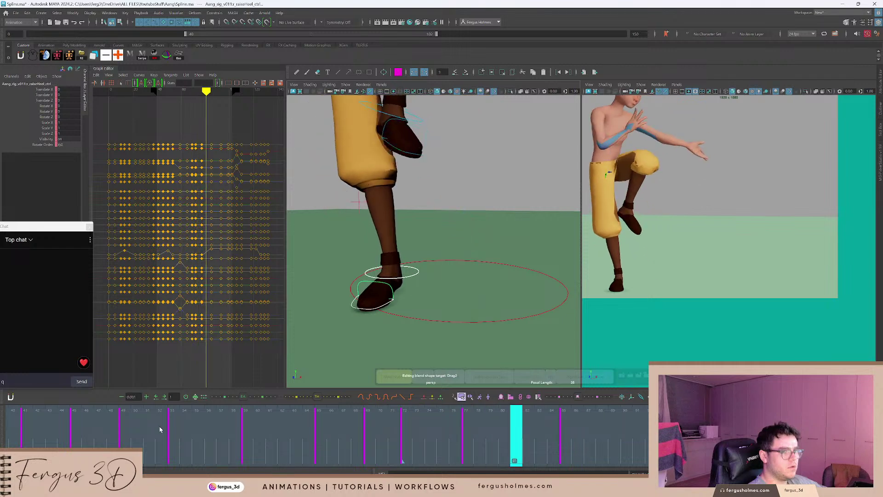
Select only the right leg IK control and display its Auto Stretch through Foot Roll Limit curves.
{"action": "left_click", "coordinate": [189, 124]}
{"action": "left_click_drag", "start_coordinate": [53, 108], "coordinate": [50, 118]}
{"action": "left_click", "coordinate": [395, 278]}
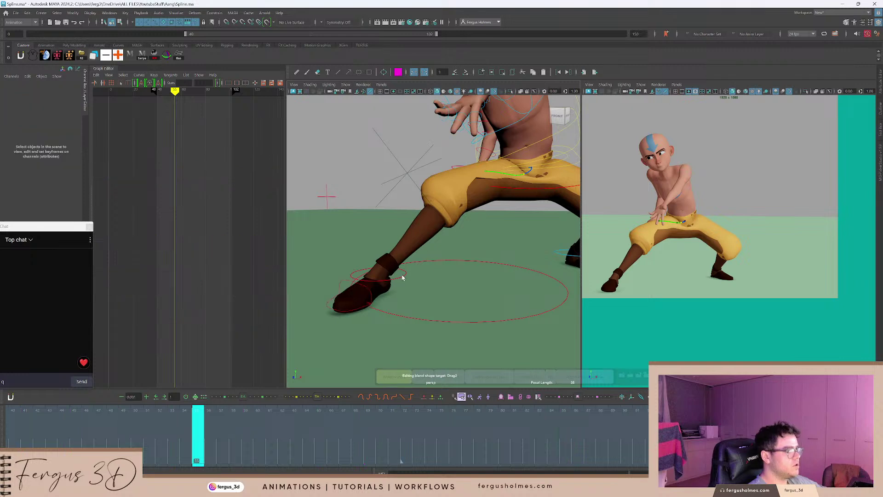
{"action": "left_click", "coordinate": [404, 277]}
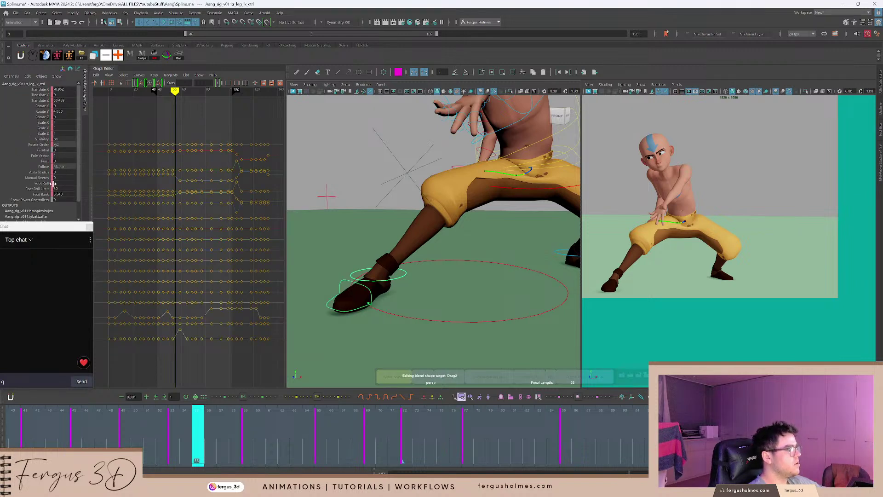
{"action": "left_click_drag", "start_coordinate": [41, 172], "coordinate": [42, 188]}
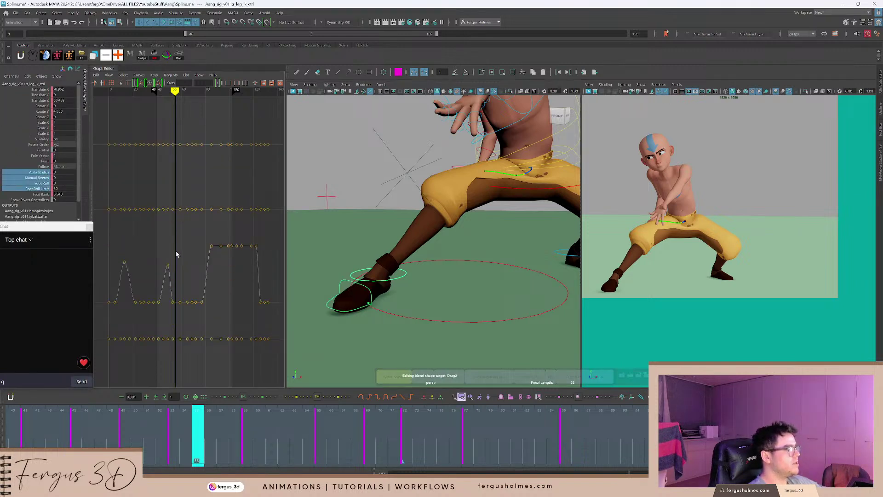
{"action": "key", "text": "f"}
{"action": "right_click_drag", "start_coordinate": [183, 194], "coordinate": [143, 212], "text": "alt+shift"}
Isolate the Foot Roll, Foot Roll Limit and Foot Bank curves and scrub across the Foot Bank peak at frame 59.
{"action": "left_click", "coordinate": [43, 189]}
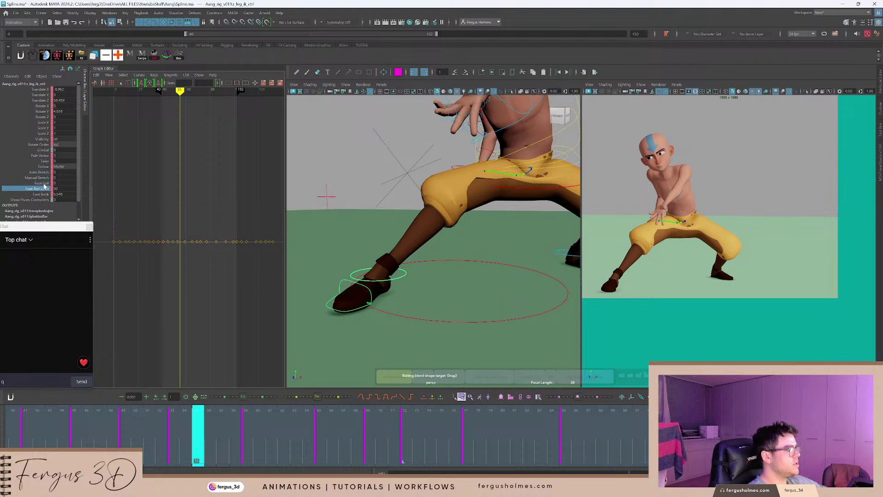
{"action": "left_click_drag", "start_coordinate": [44, 184], "coordinate": [44, 194]}
{"action": "middle_click_drag", "start_coordinate": [186, 173], "coordinate": [187, 165], "text": "alt"}
{"action": "right_click_drag", "start_coordinate": [187, 168], "coordinate": [197, 239], "text": "alt+shift"}
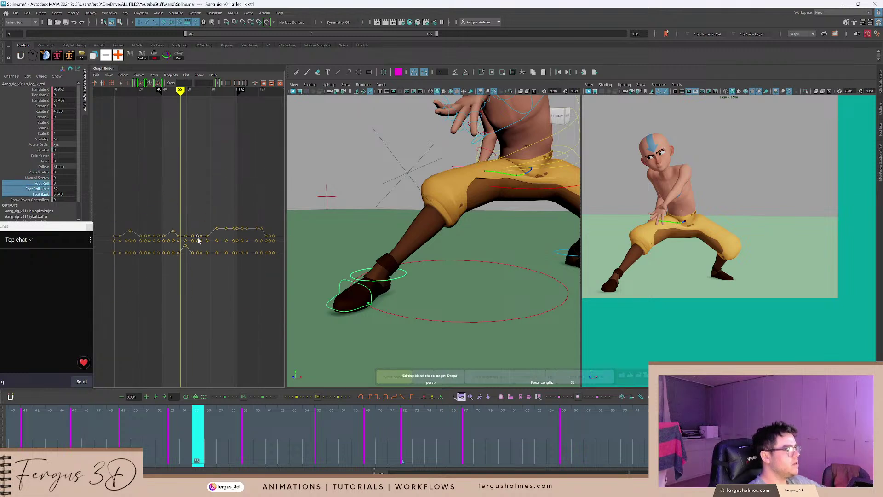
{"action": "scroll", "coordinate": [197, 238], "scroll_direction": "up", "scroll_amount": 6}
{"action": "middle_click_drag", "start_coordinate": [185, 240], "coordinate": [214, 209], "text": "alt"}
{"action": "key", "text": "."}
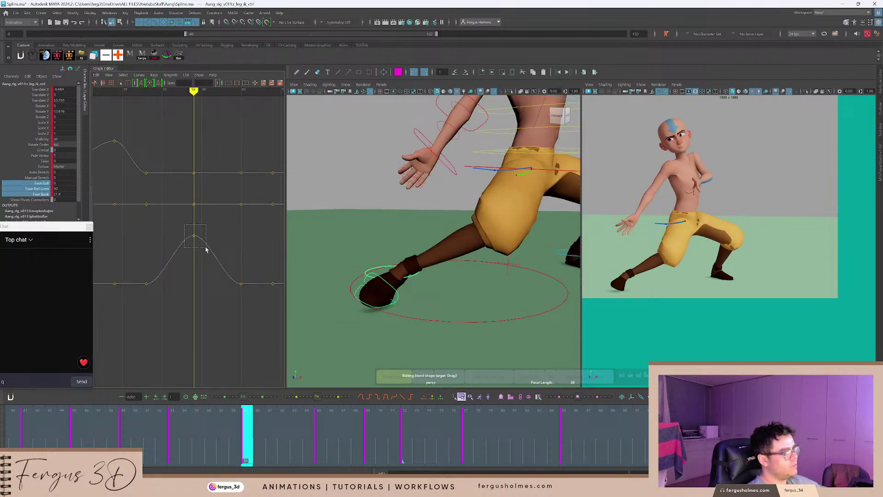
{"action": "key", "text": "comma"}
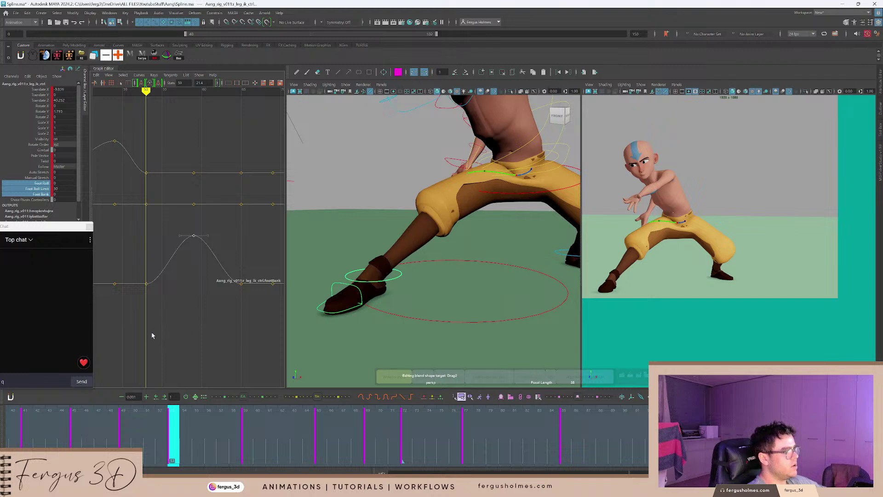
{"action": "left_click_drag", "start_coordinate": [173, 423], "coordinate": [275, 429]}
Steepen the Foot Bank curve's incoming tangent at frame 65 so the foot lands sharply, and replay the result.
{"action": "key", "text": "period"}
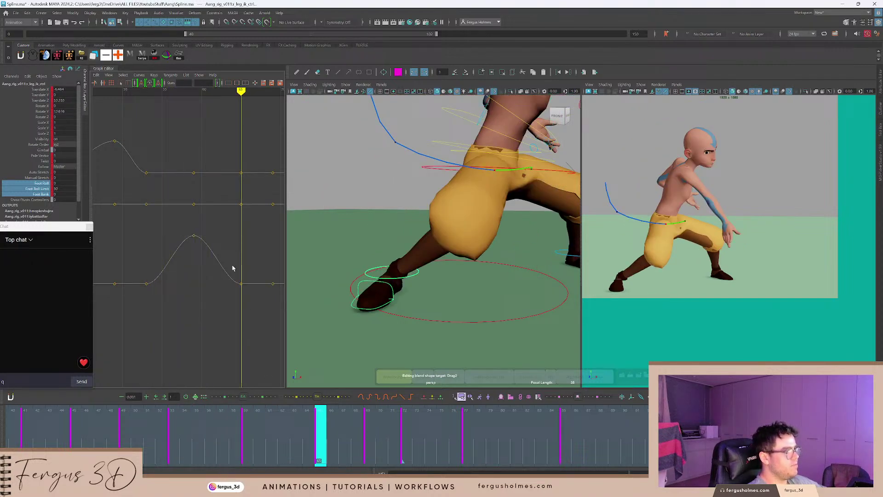
{"action": "middle_click_drag", "start_coordinate": [253, 285], "coordinate": [174, 271], "text": "alt"}
{"action": "scroll", "coordinate": [236, 257], "scroll_direction": "up", "scroll_amount": 4}
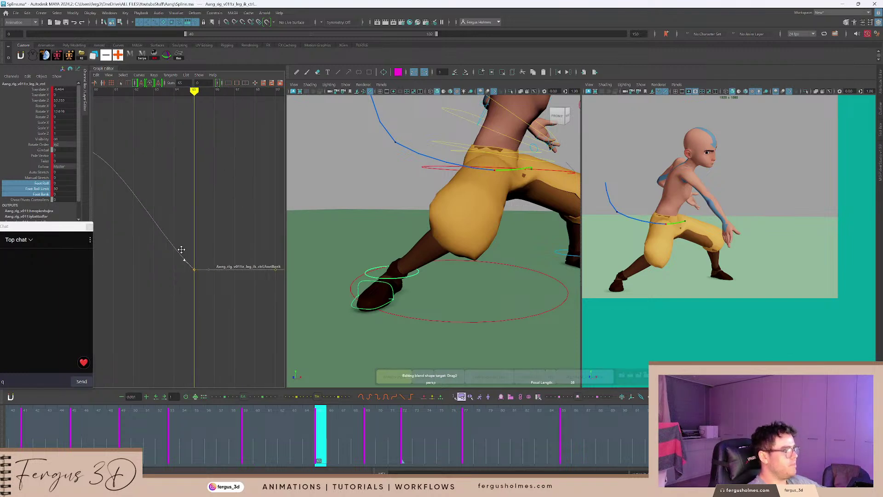
{"action": "left_click", "coordinate": [162, 415]}
{"action": "key", "text": "alt+v"}
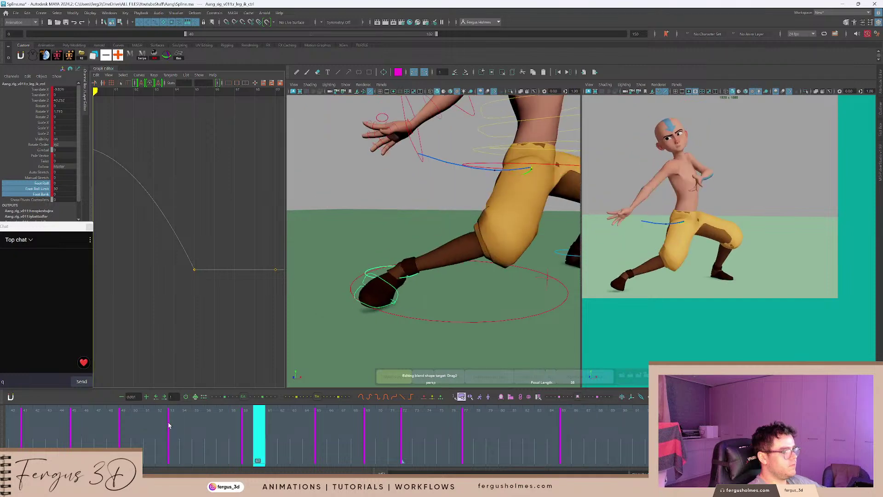
Display the right leg IK control's Translate X, Y and Z curves, zoomed in on the keys around the foot plant.
{"action": "left_click", "coordinate": [42, 91]}
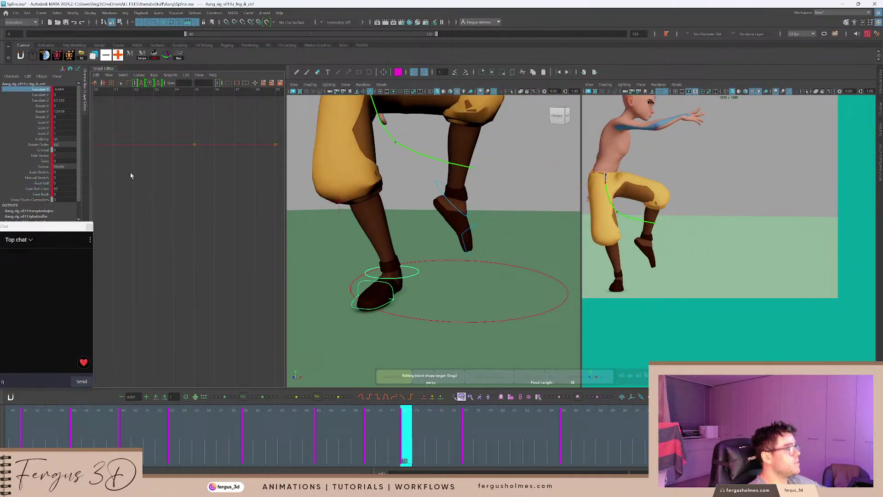
{"action": "left_click", "coordinate": [42, 101], "text": "shift"}
{"action": "key", "text": "f"}
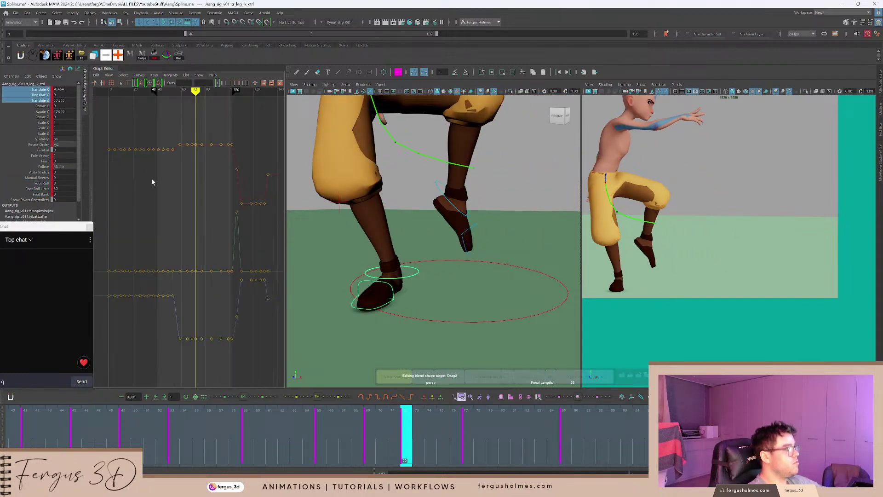
{"action": "key", "text": "comma"}
{"action": "right_click_drag", "start_coordinate": [191, 200], "coordinate": [192, 226], "text": "alt+shift"}
{"action": "scroll", "coordinate": [196, 250], "scroll_direction": "up", "scroll_amount": 5}
{"action": "key", "text": "comma"}
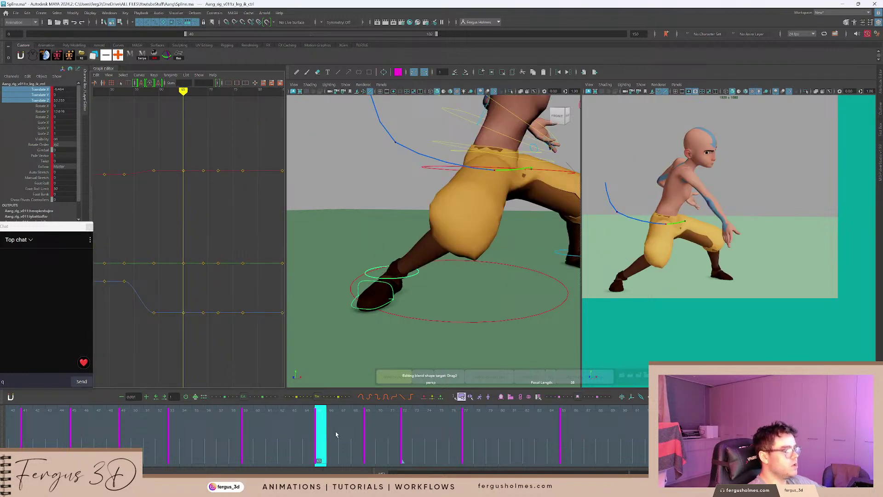
Try shifting the right leg IK control's Translate X key at frame 59, and undo the change.
{"action": "key", "text": "comma"}
{"action": "key", "text": "w"}
{"action": "mouse_move", "coordinate": [165, 182]}
{"action": "middle_mouse_down", "text": "alt"}
{"action": "mouse_move", "coordinate": [185, 300]}
{"action": "mouse_move", "coordinate": [184, 281]}
{"action": "mouse_move", "coordinate": [185, 291]}
{"action": "middle_mouse_up", "text": "alt"}
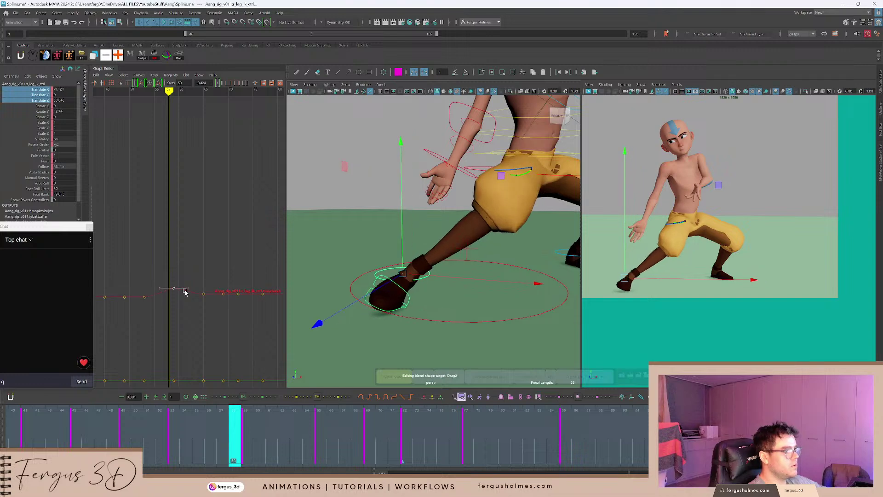
{"action": "key", "text": "ctrl+z"}
{"action": "middle_click_drag", "start_coordinate": [228, 313], "coordinate": [218, 214], "text": "alt"}
{"action": "right_click_drag", "start_coordinate": [217, 214], "coordinate": [206, 216], "text": "alt+shift"}
{"action": "middle_click_drag", "start_coordinate": [206, 216], "coordinate": [215, 203], "text": "alt"}
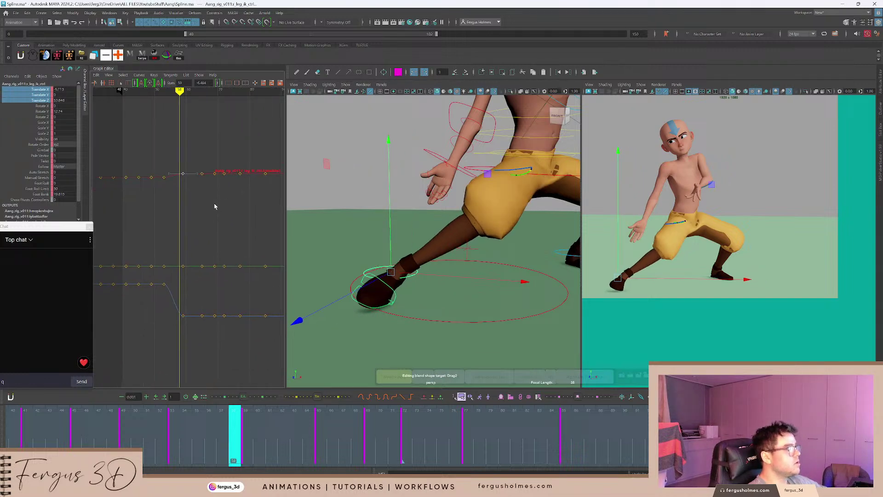
Set a key on the right leg IK control at frame 61, between its frame 59 and 65 keys.
{"action": "key", "text": "comma"}
{"action": "mouse_move", "coordinate": [262, 438]}
{"action": "left_mouse_down"}
{"action": "mouse_move", "coordinate": [99, 437]}
{"action": "mouse_move", "coordinate": [271, 437]}
{"action": "mouse_move", "coordinate": [310, 450]}
{"action": "mouse_move", "coordinate": [248, 449]}
{"action": "mouse_move", "coordinate": [267, 447]}
{"action": "left_mouse_up"}
{"action": "key", "text": "comma"}
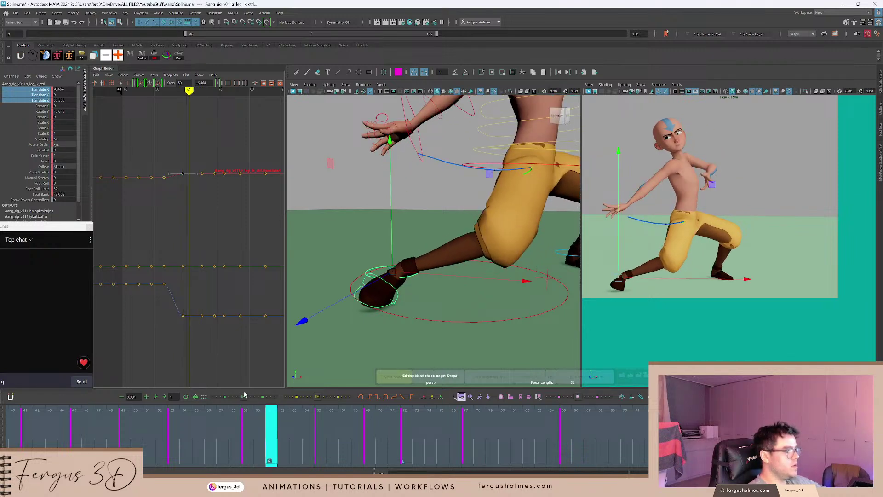
{"action": "right_click_drag", "start_coordinate": [200, 203], "coordinate": [198, 226], "text": "alt+shift"}
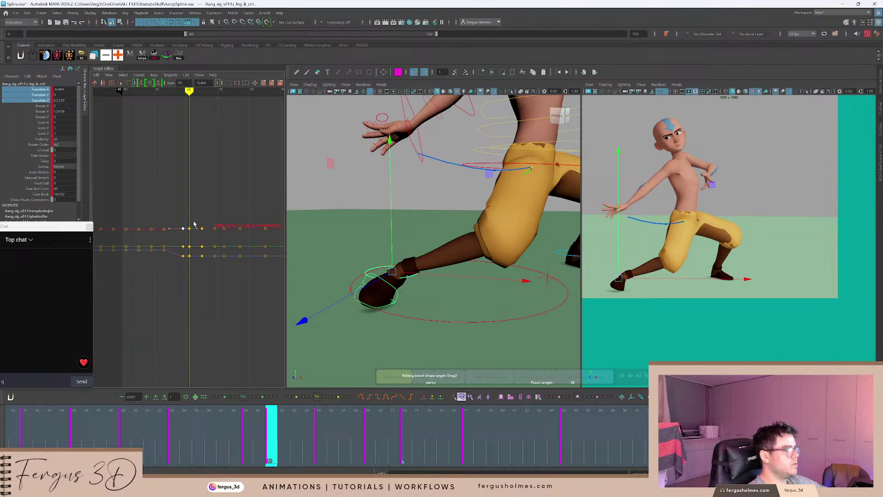
Isolate the Translate X and Translate Z curves and frame their keys from 59 to 65.
{"action": "left_click", "coordinate": [47, 90]}
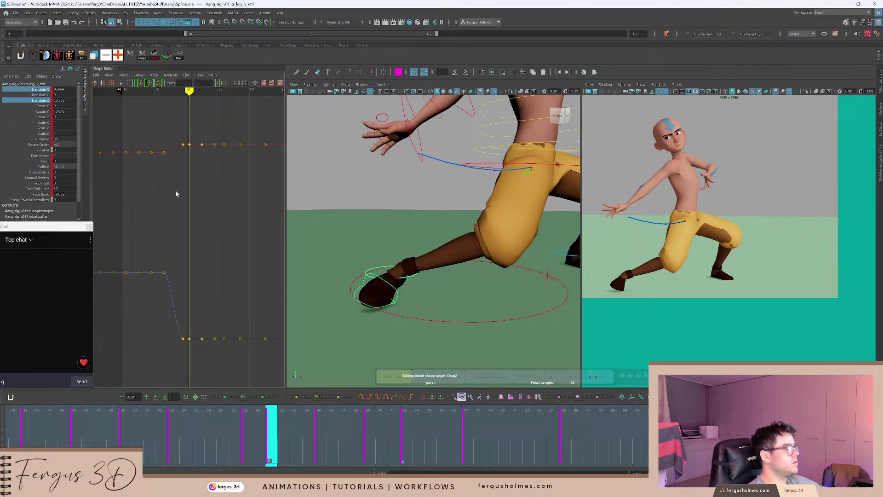
{"action": "key", "text": "f"}
{"action": "key", "text": "comma"}
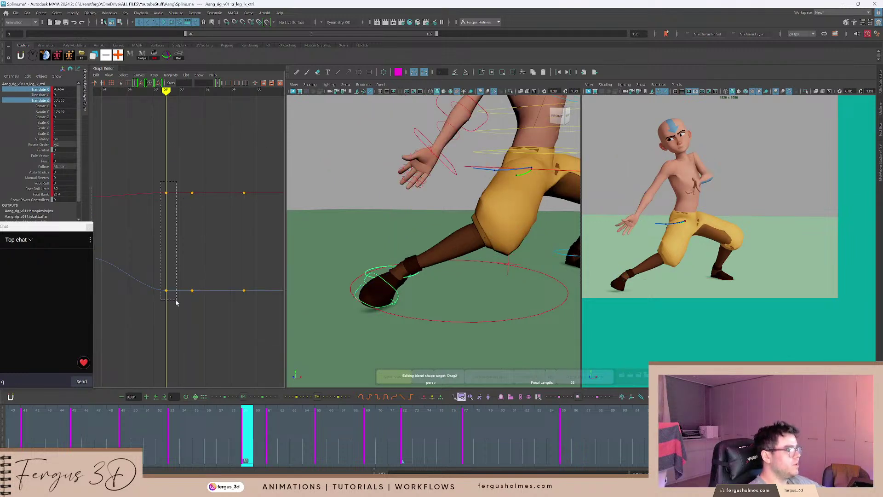
Try deleting the Translate X and Translate Z keys at frame 59, replay the motion, and restore the keys.
{"action": "key", "text": "Delete"}
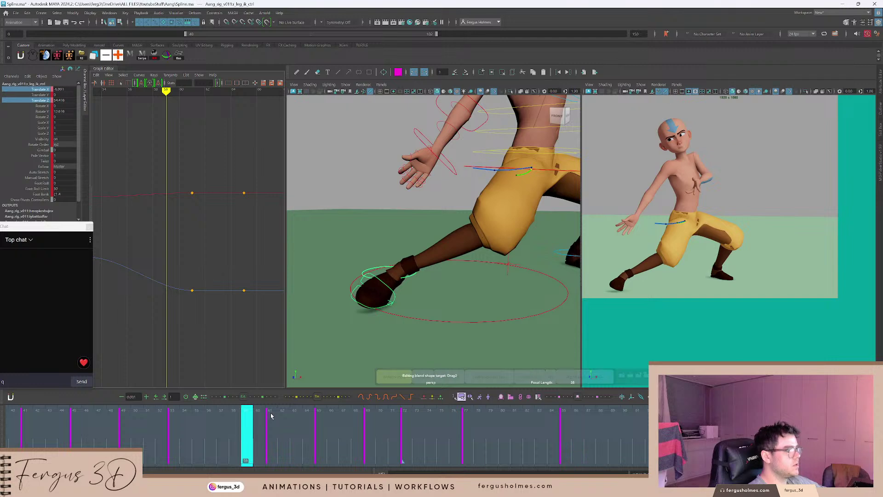
{"action": "left_click_drag", "start_coordinate": [246, 431], "coordinate": [111, 412]}
{"action": "key", "text": "alt+v"}
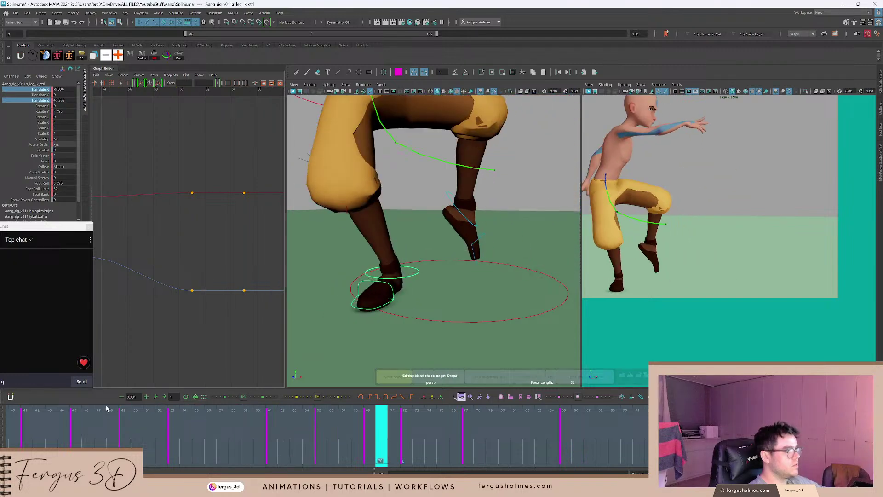
{"action": "key", "text": "alt+v"}
{"action": "key", "text": "ctrl+z"}
{"action": "key", "text": "ctrl+z"}
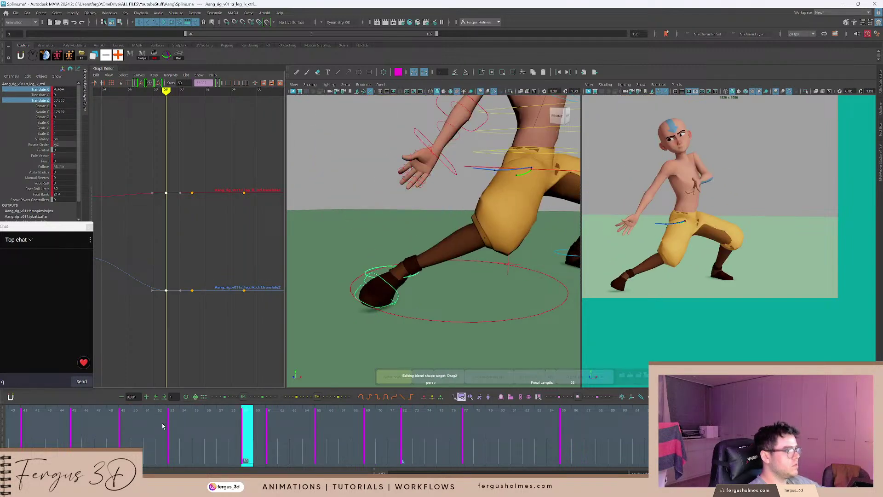
Raise the Translate X key and lower the Translate Z key at frame 61 relative to their neighbouring keys.
{"action": "key", "text": "period"}
{"action": "key", "text": "period"}
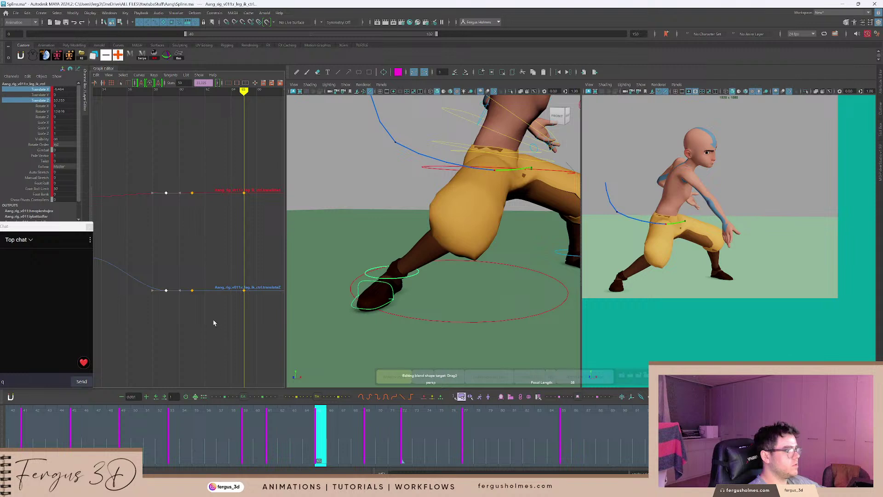
{"action": "key", "text": "comma"}
{"action": "middle_click_drag", "start_coordinate": [202, 207], "coordinate": [204, 199], "text": "shift"}
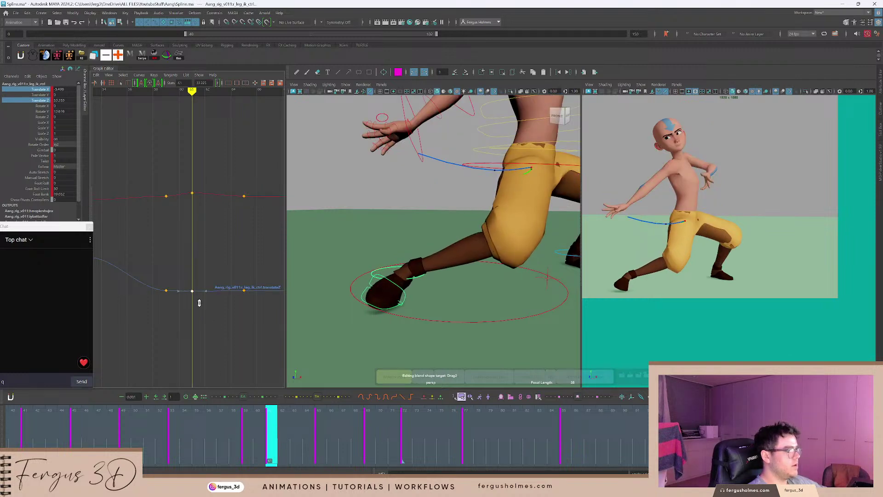
Delete the Translate X and Translate Z keys at frame 59, and replay the foot's slide into frame 61.
{"action": "key", "text": "comma"}
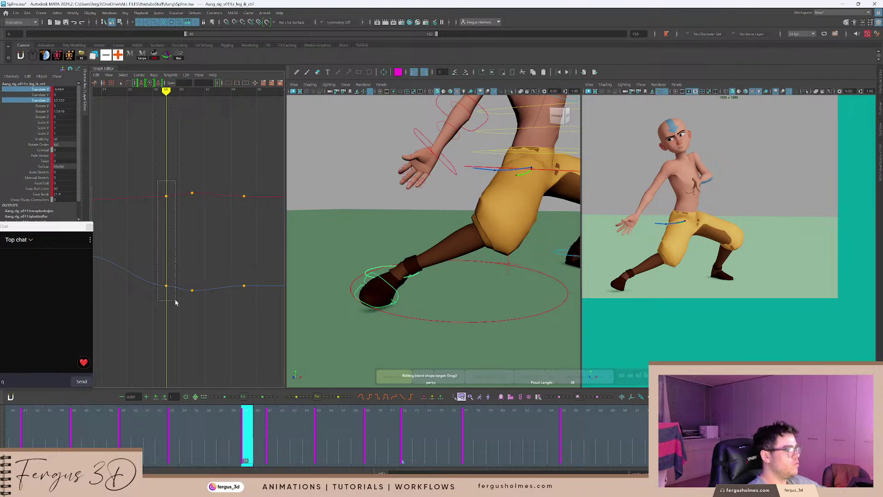
{"action": "left_click_drag", "start_coordinate": [175, 302], "coordinate": [176, 302]}
{"action": "key", "text": "Delete"}
{"action": "left_click_drag", "start_coordinate": [242, 439], "coordinate": [113, 426]}
{"action": "key", "text": "alt+v"}
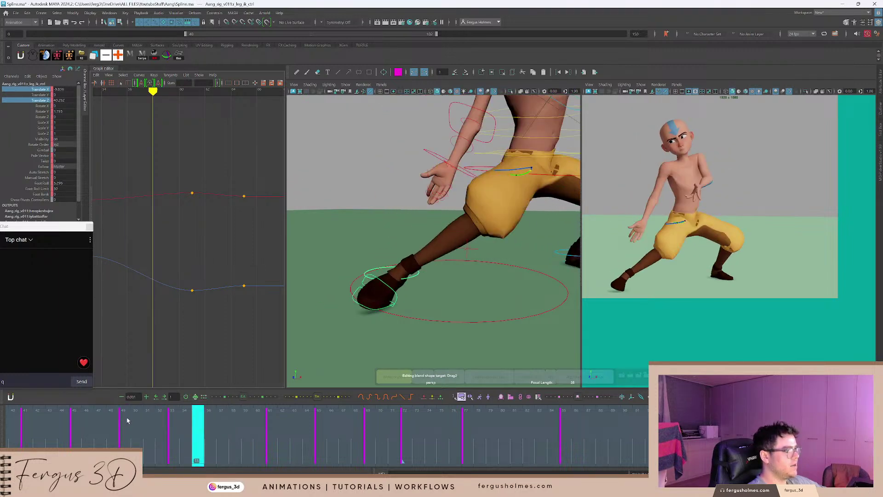
{"action": "left_click_drag", "start_coordinate": [199, 444], "coordinate": [305, 433]}
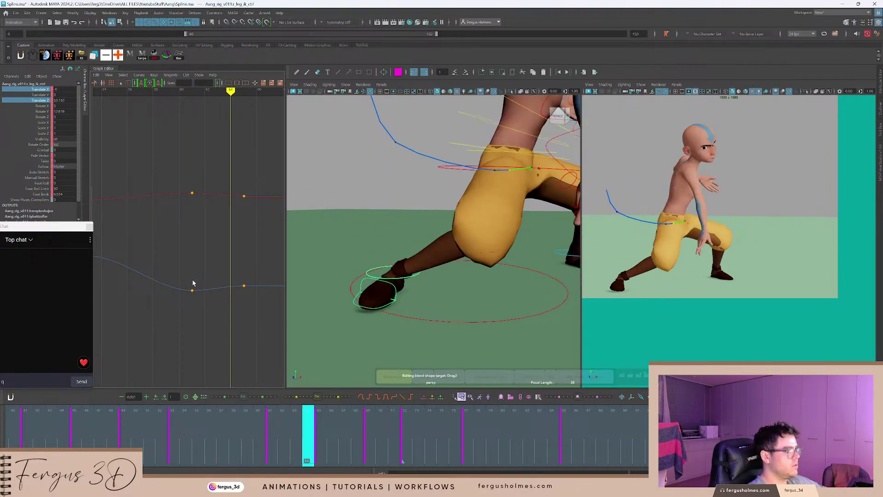
Try nudging the Translate X and Translate Z keys at frame 65 slightly toward their frame 61 values.
{"action": "middle_click_drag", "start_coordinate": [194, 283], "coordinate": [163, 270], "text": "alt"}
{"action": "key", "text": "period"}
{"action": "key", "text": "period"}
{"action": "middle_click_drag", "start_coordinate": [236, 271], "coordinate": [179, 267], "text": "alt"}
{"action": "key", "text": "comma"}
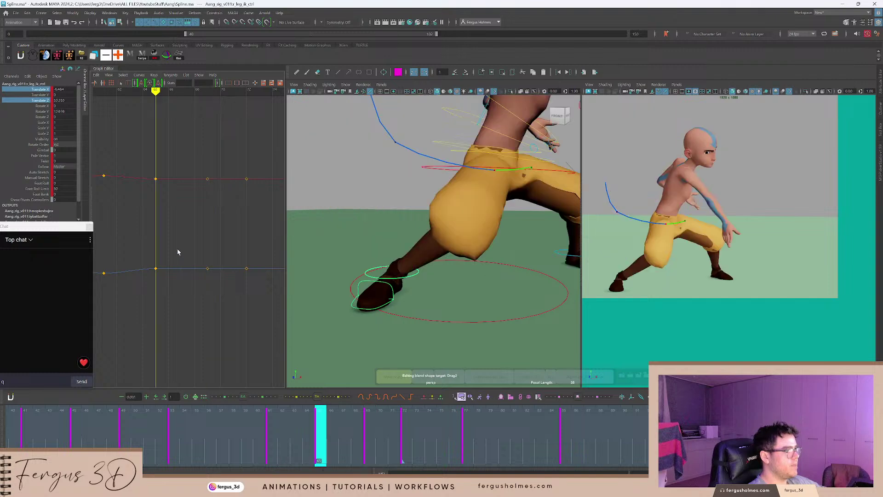
{"action": "key", "text": "ctrl+z"}
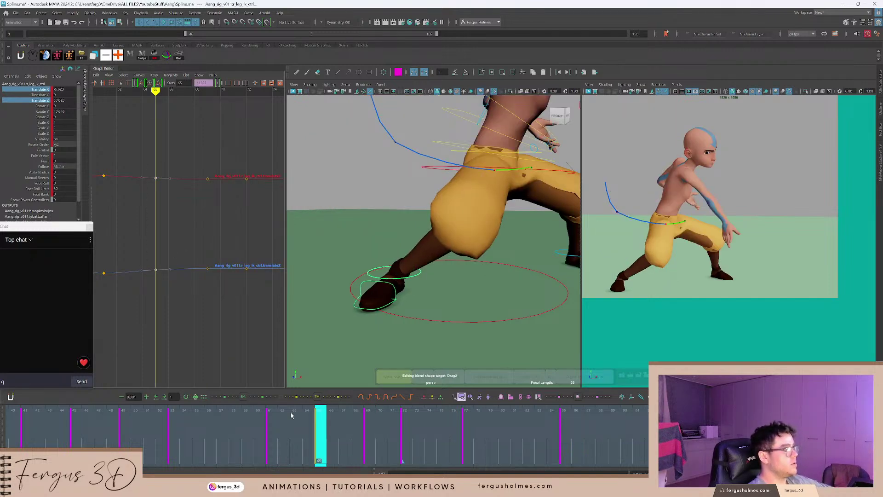
Replay and scrub the foot plant around frame 65, and undo the nudge to that frame's translate keys.
{"action": "left_click_drag", "start_coordinate": [274, 438], "coordinate": [111, 416]}
{"action": "key", "text": "alt+v"}
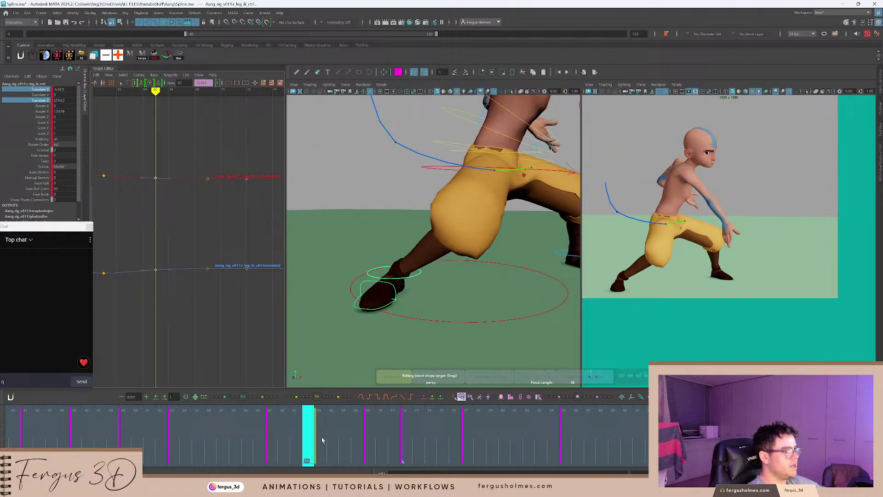
{"action": "mouse_move", "coordinate": [322, 440]}
{"action": "left_mouse_down"}
{"action": "mouse_move", "coordinate": [394, 438]}
{"action": "mouse_move", "coordinate": [343, 433]}
{"action": "left_mouse_up"}
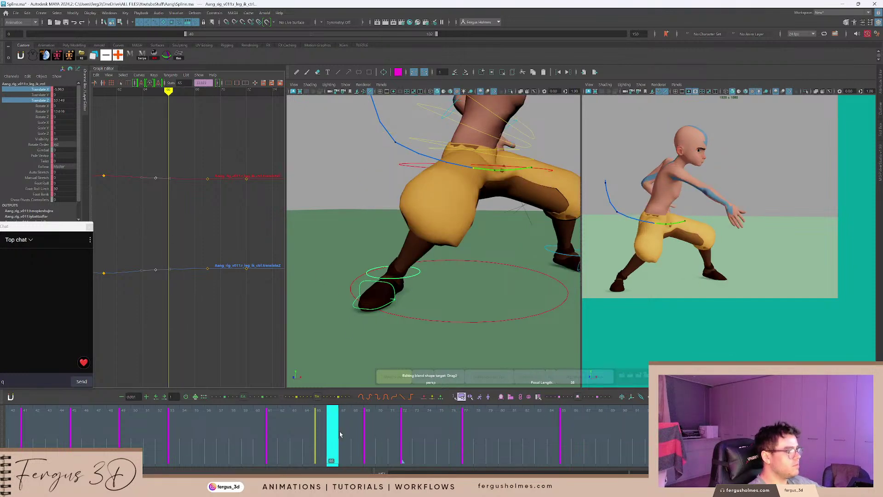
{"action": "left_click_drag", "start_coordinate": [340, 435], "coordinate": [321, 430]}
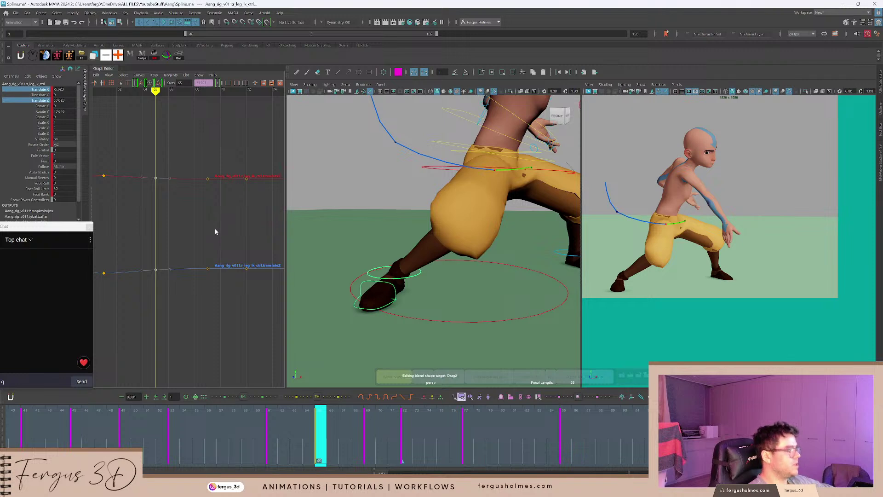
{"action": "key", "text": "ctrl+v"}
Rotate the right raise heel control to 4.422 in Rotate Y at frame 65, and replay up to frame 69.
{"action": "left_click", "coordinate": [395, 298]}
{"action": "left_click", "coordinate": [394, 295]}
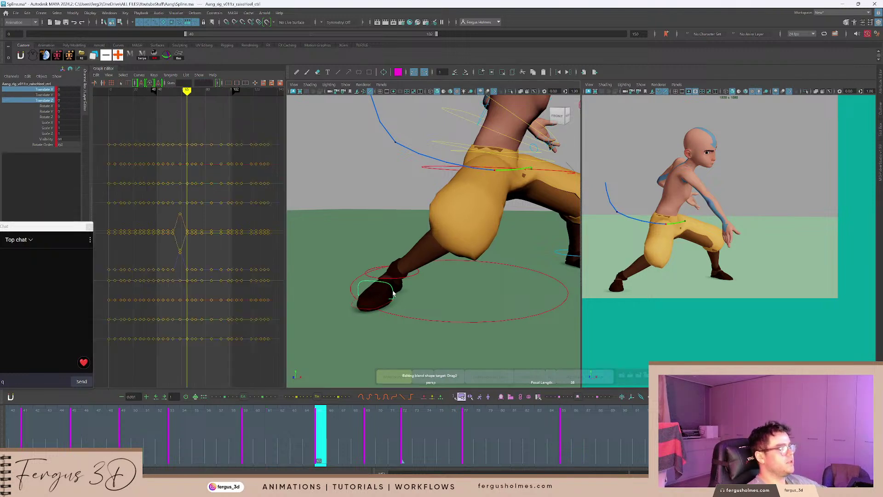
{"action": "key", "text": "e"}
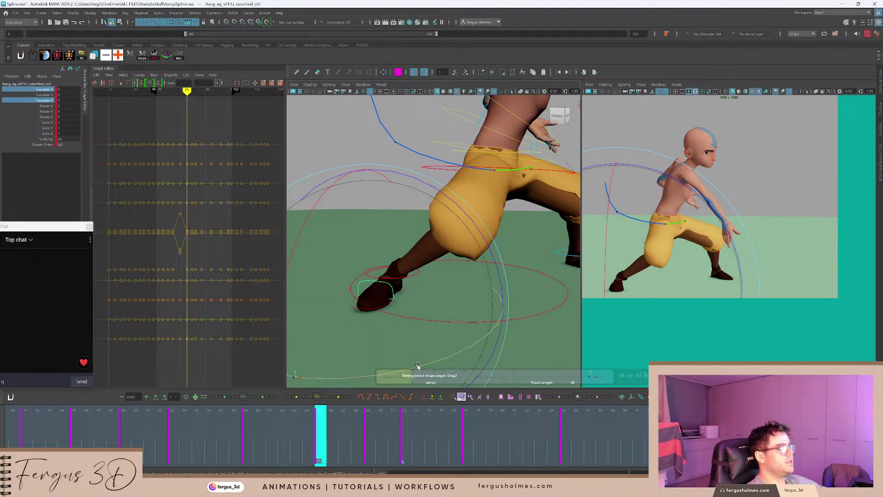
{"action": "left_click_drag", "start_coordinate": [416, 368], "coordinate": [395, 369]}
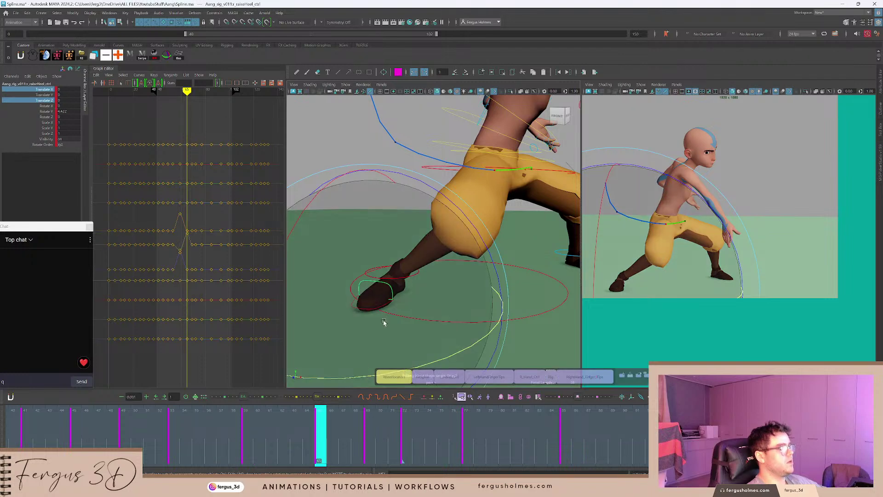
{"action": "left_click_drag", "start_coordinate": [327, 435], "coordinate": [364, 441]}
{"action": "key", "text": "alt+v"}
{"action": "left_click", "coordinate": [365, 442]}
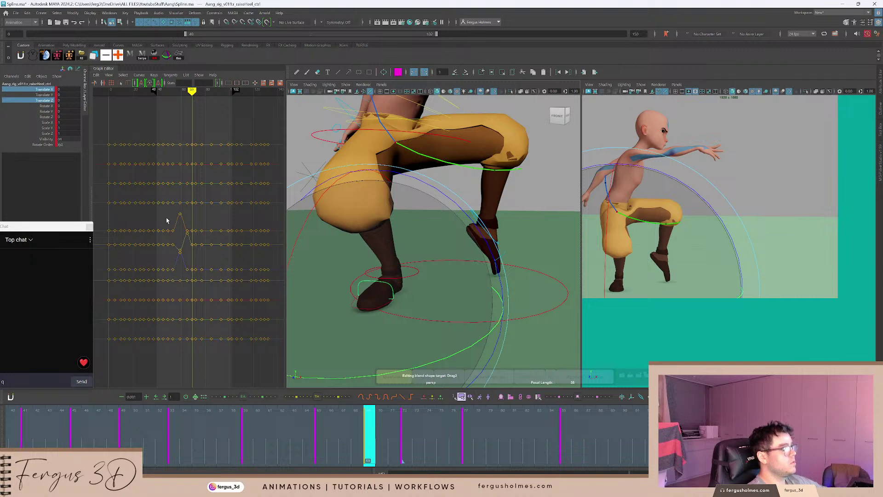
Show the raise heel control's translate and rotate curves, key Rotate Y at about 1.25 on frame 69, and replay.
{"action": "left_click", "coordinate": [53, 117]}
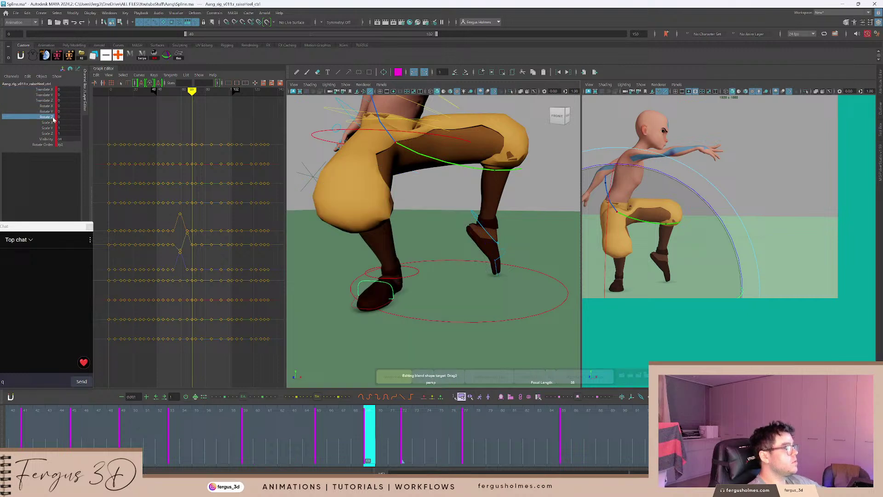
{"action": "left_click", "coordinate": [50, 90]}
{"action": "left_click", "coordinate": [52, 117], "text": "shift"}
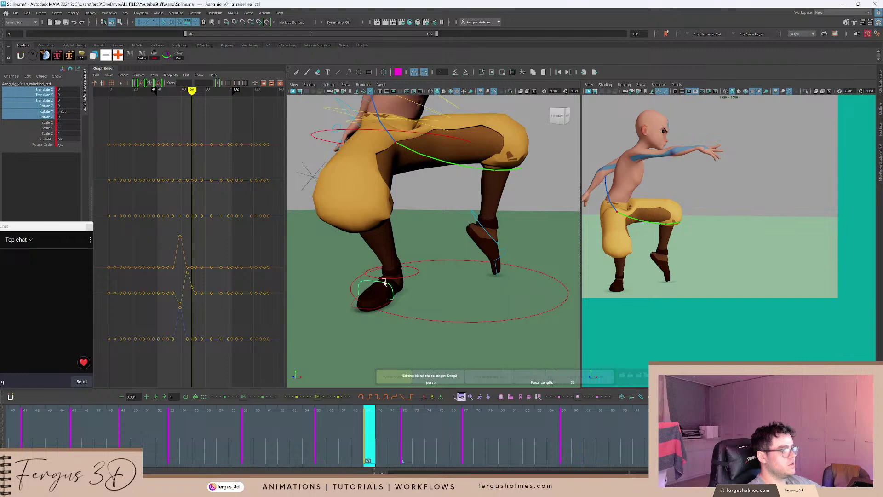
{"action": "left_click_drag", "start_coordinate": [314, 435], "coordinate": [169, 402]}
{"action": "key", "text": "alt+v"}
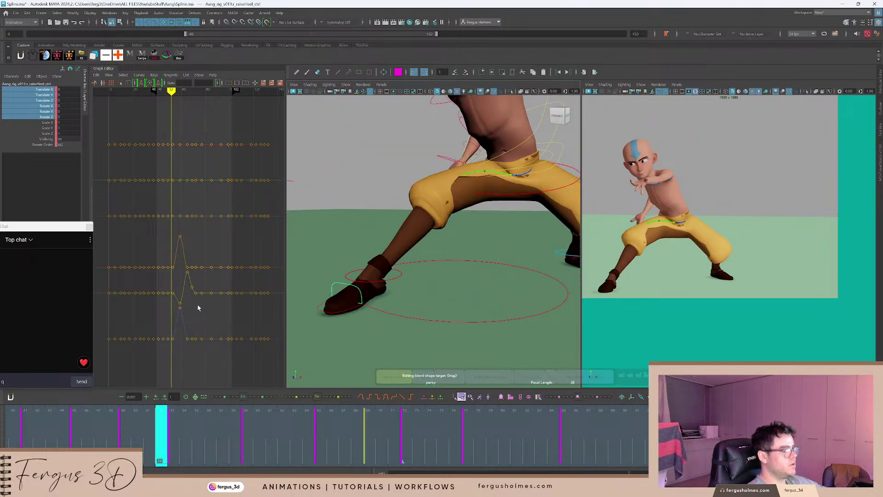
{"action": "key", "text": "alt+v"}
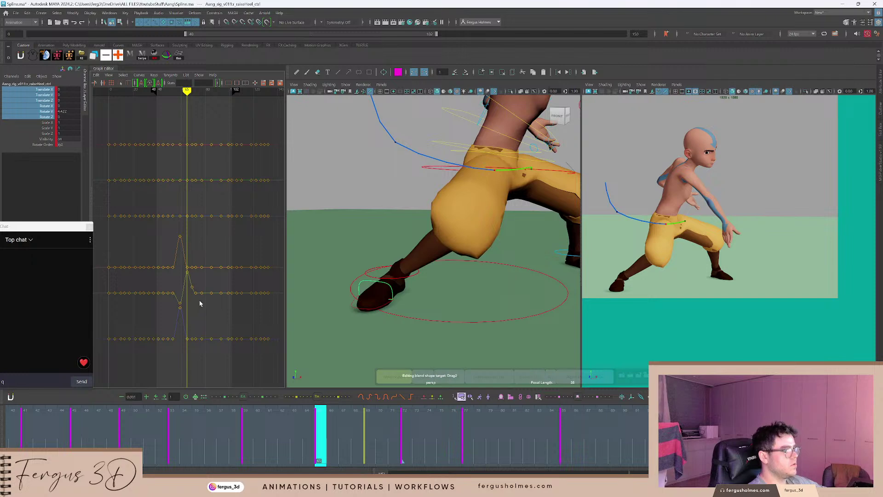
Try removing the raise heel control's keys at frame 65, and undo the removal.
{"action": "left_click", "coordinate": [222, 430]}
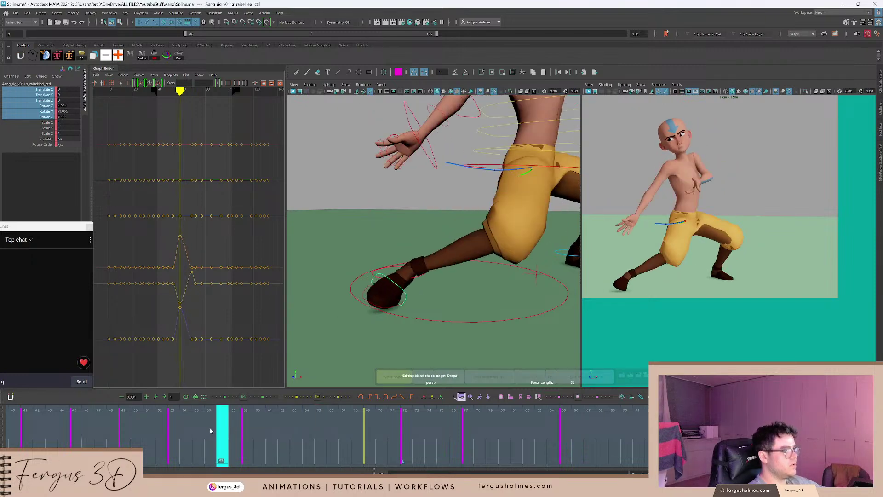
{"action": "key", "text": "Escape"}
{"action": "key", "text": "ctrl+z"}
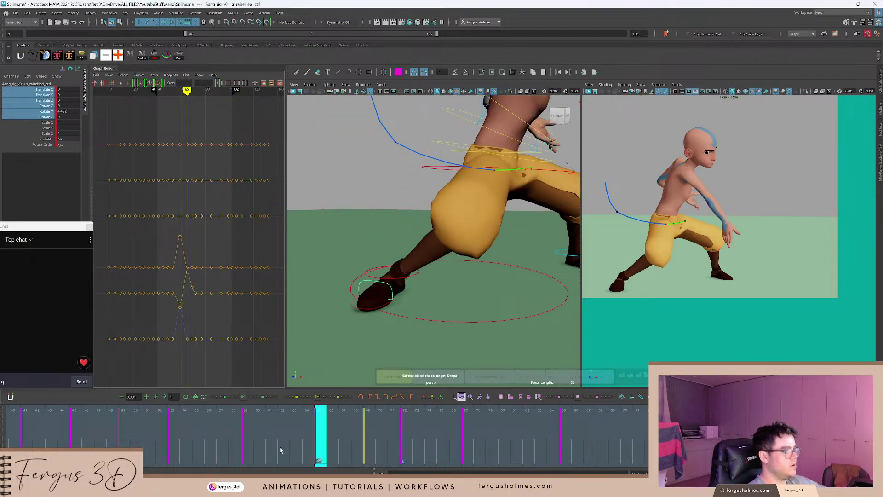
Examine the right foot's roll and plant around frame 59 by scrubbing and replaying it from a side angle.
{"action": "left_click", "coordinate": [223, 432]}
{"action": "key", "text": "alt+v"}
{"action": "left_click_drag", "start_coordinate": [231, 435], "coordinate": [247, 433]}
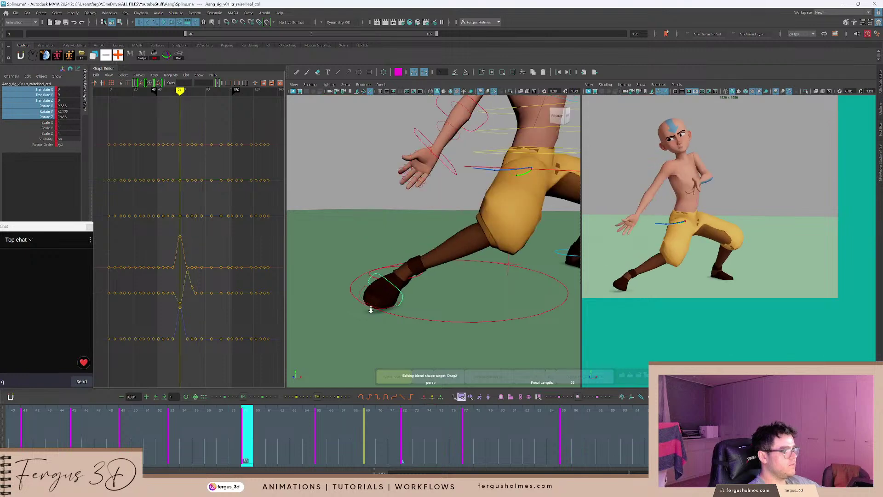
{"action": "left_click_drag", "start_coordinate": [371, 310], "coordinate": [442, 304], "text": "alt"}
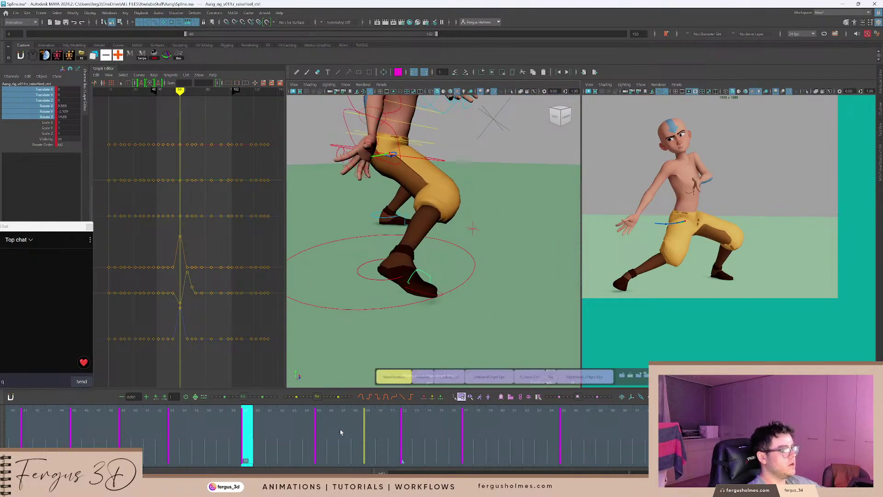
{"action": "left_click", "coordinate": [203, 434]}
{"action": "key", "text": "alt+v"}
{"action": "key", "text": "alt+v"}
{"action": "middle_click_drag", "start_coordinate": [409, 283], "coordinate": [428, 273], "text": "alt"}
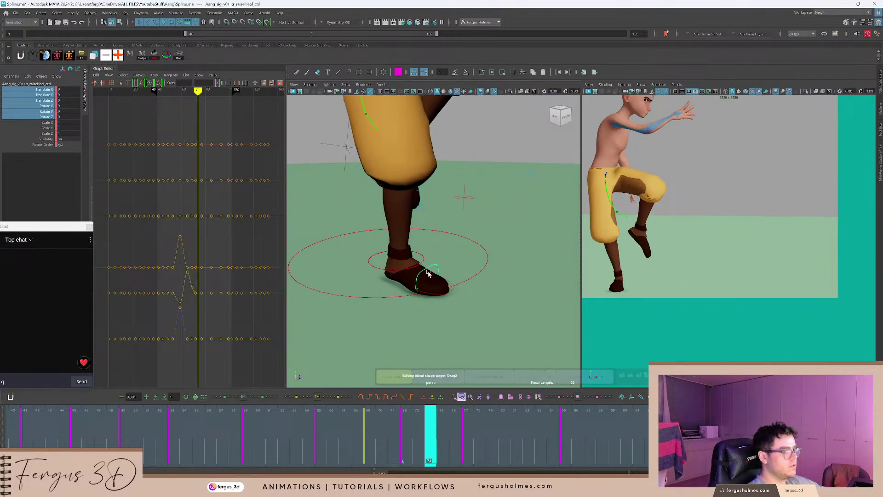
Review the full leg raise and planted right foot by scrubbing back to frame 59, replaying and viewing the foot from a side angle.
{"action": "key", "text": "alt+1"}
{"action": "scroll", "coordinate": [428, 272], "scroll_direction": "down", "scroll_amount": 5}
{"action": "left_click_drag", "start_coordinate": [428, 272], "coordinate": [391, 253], "text": "alt"}
{"action": "middle_click_drag", "start_coordinate": [391, 253], "coordinate": [409, 267], "text": "alt"}
{"action": "scroll", "coordinate": [419, 284], "scroll_direction": "up", "scroll_amount": 3}
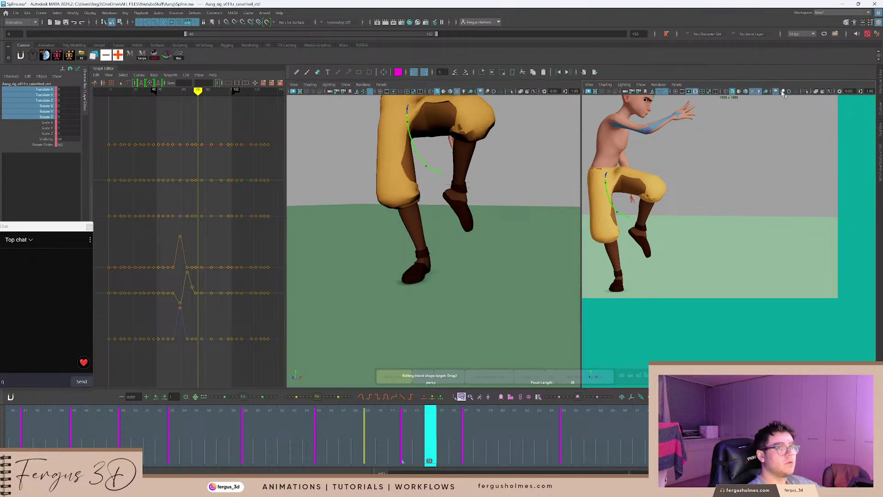
{"action": "left_click_drag", "start_coordinate": [367, 455], "coordinate": [247, 451]}
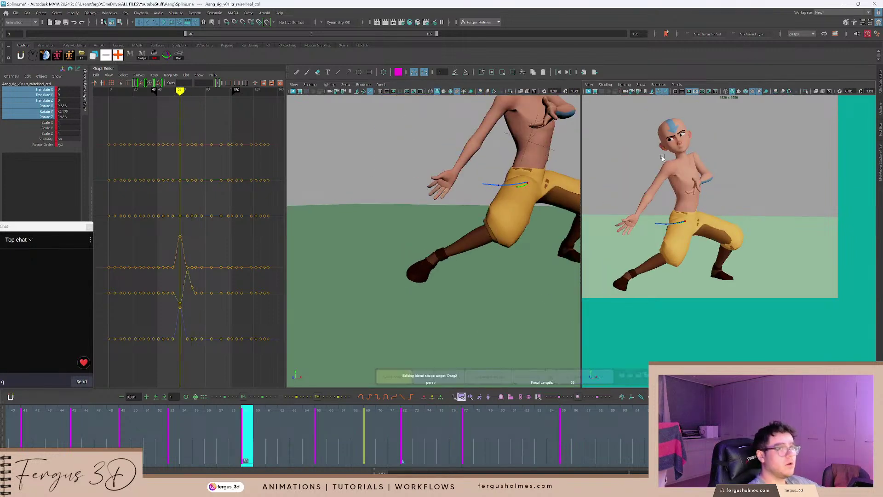
{"action": "left_click", "coordinate": [777, 93]}
{"action": "left_click", "coordinate": [187, 437]}
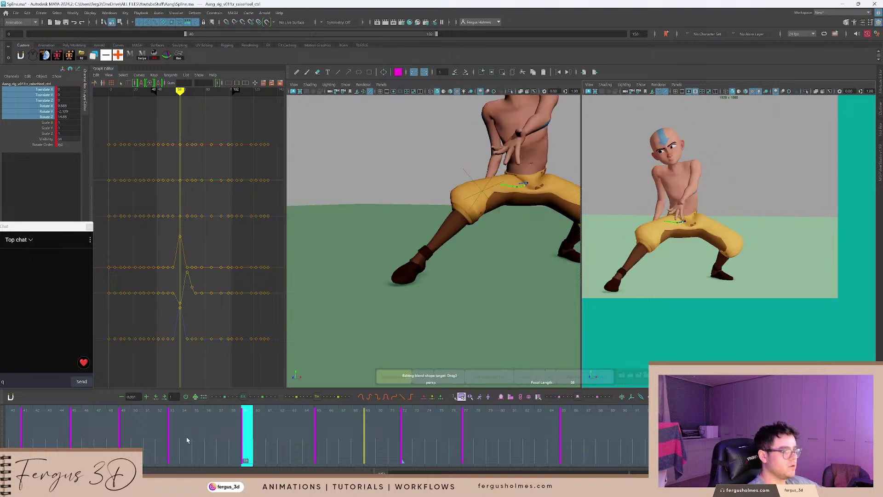
{"action": "key", "text": "alt+v"}
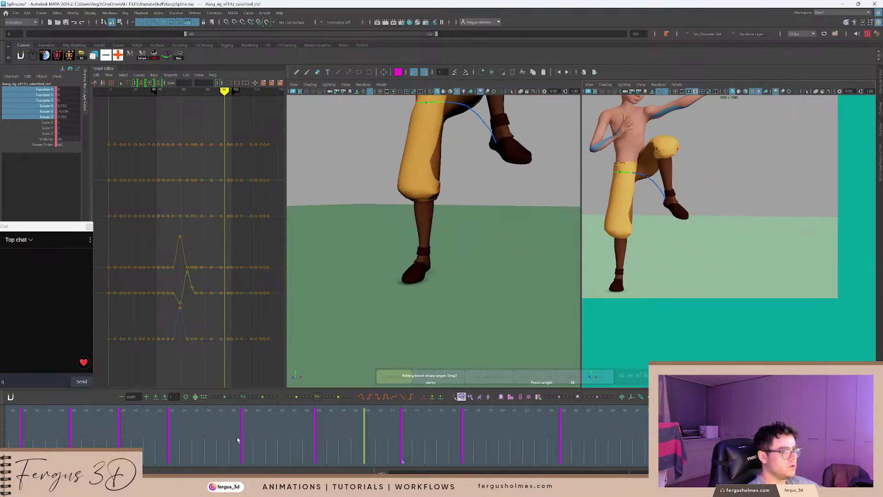
{"action": "left_click_drag", "start_coordinate": [447, 274], "coordinate": [491, 279], "text": "alt"}
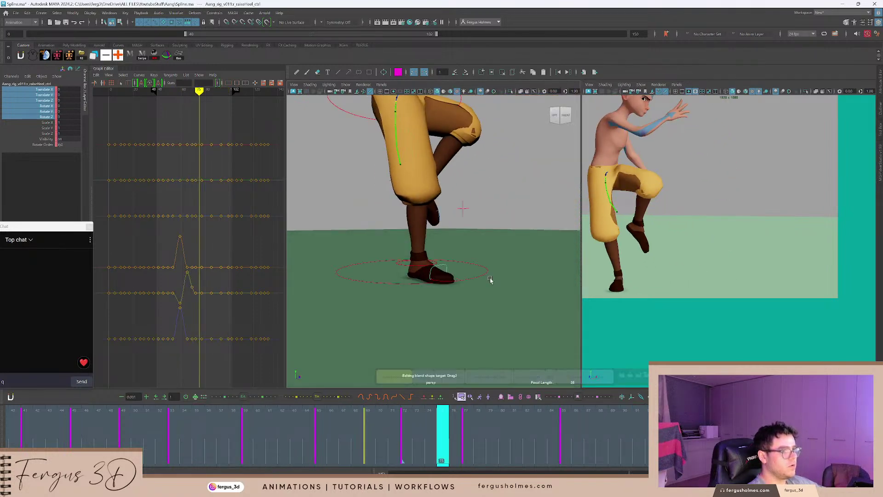
Isolate the right leg IK control's Foot Roll curve and step through its keys up to the landing pose.
{"action": "left_click", "coordinate": [438, 265]}
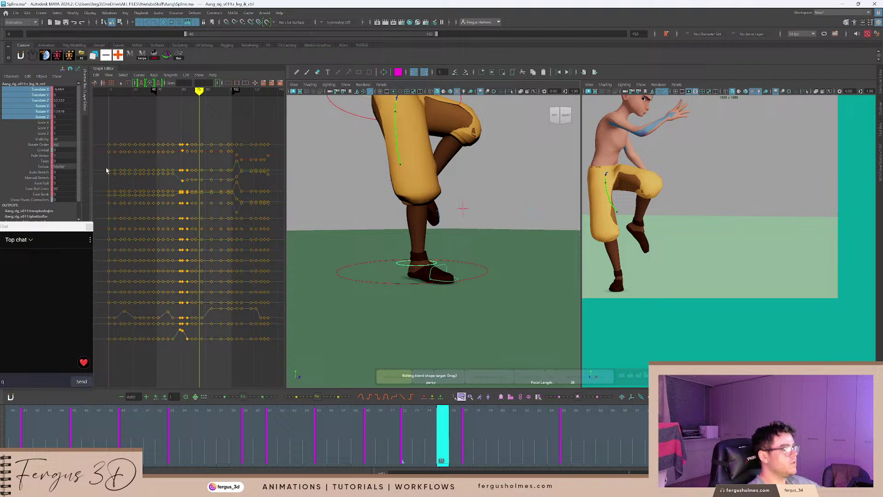
{"action": "left_click", "coordinate": [41, 184]}
{"action": "right_click_drag", "start_coordinate": [211, 220], "coordinate": [205, 251], "text": "alt+shift"}
{"action": "middle_click_drag", "start_coordinate": [206, 251], "coordinate": [183, 232], "text": "alt"}
{"action": "right_click_drag", "start_coordinate": [183, 232], "coordinate": [192, 233], "text": "alt"}
{"action": "key", "text": "period"}
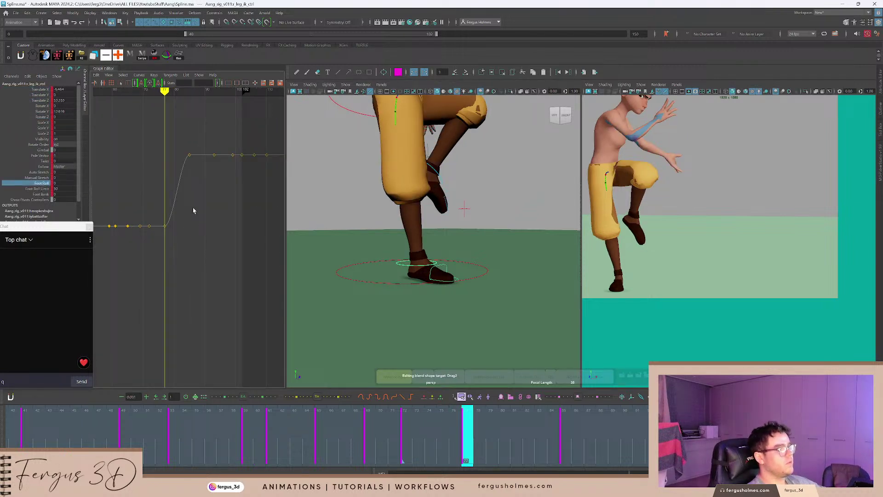
{"action": "key", "text": "period"}
{"action": "middle_click_drag", "start_coordinate": [204, 195], "coordinate": [190, 215], "text": "alt"}
{"action": "key", "text": "period"}
{"action": "key", "text": "period"}
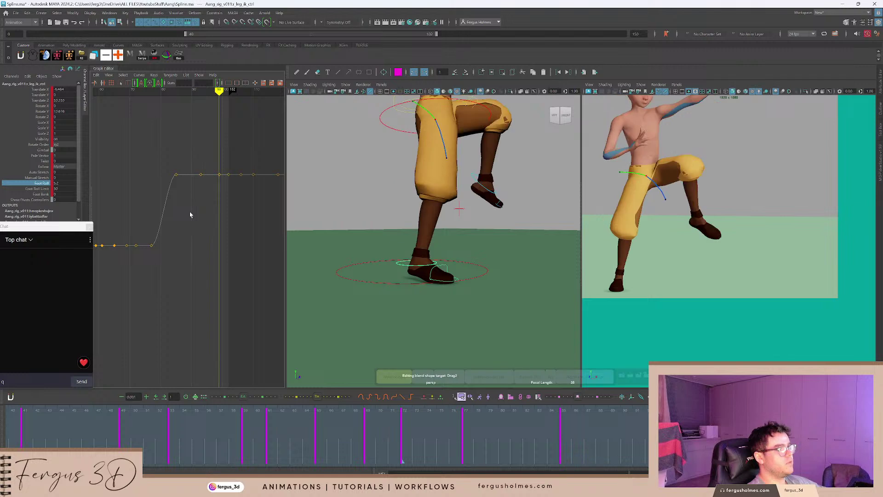
{"action": "key", "text": "period"}
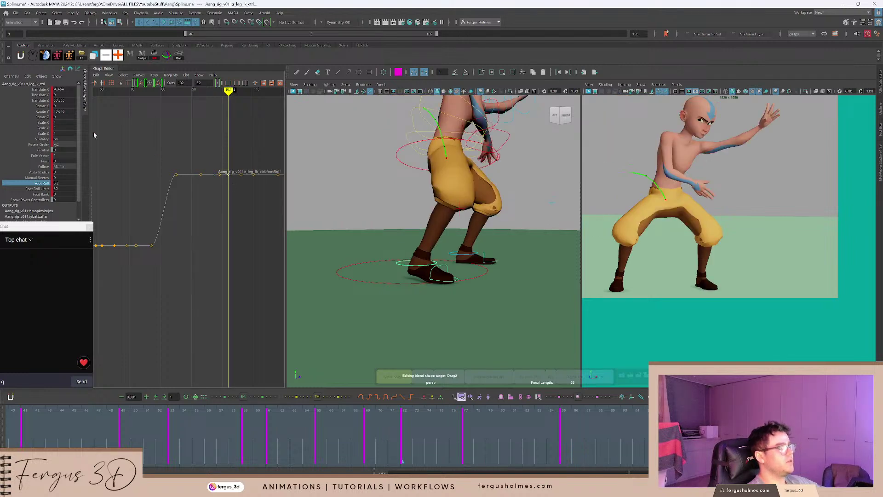
Set the Foot Roll to 0 at the landing key and delete the keys between it and the frame 85 peak.
{"action": "left_click", "coordinate": [190, 198]}
{"action": "key", "text": "comma"}
{"action": "left_click_drag", "start_coordinate": [197, 167], "coordinate": [224, 186]}
{"action": "key", "text": "Delete"}
{"action": "key", "text": "comma"}
{"action": "key", "text": "comma"}
{"action": "key", "text": "comma"}
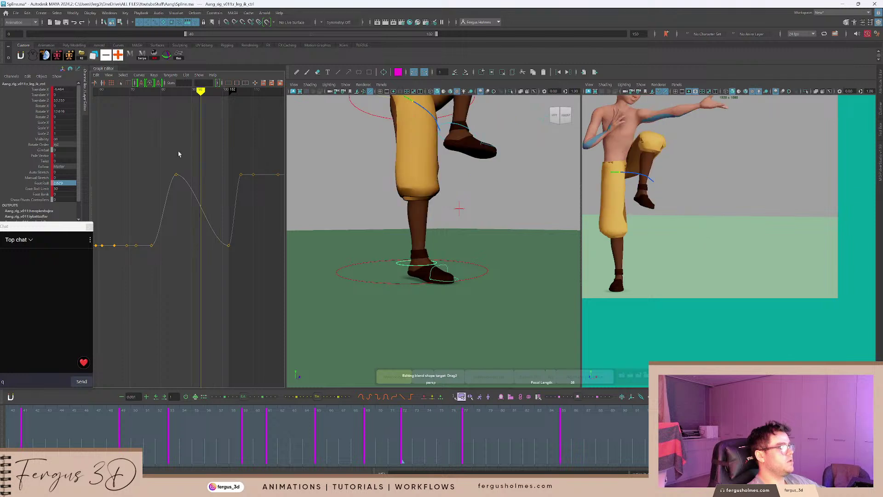
Raise the Foot Roll key at frame 77 to 0.421 and replay the leg raise.
{"action": "middle_click_drag", "start_coordinate": [178, 253], "coordinate": [214, 220], "text": "alt"}
{"action": "scroll", "coordinate": [189, 237], "scroll_direction": "up", "scroll_amount": 5}
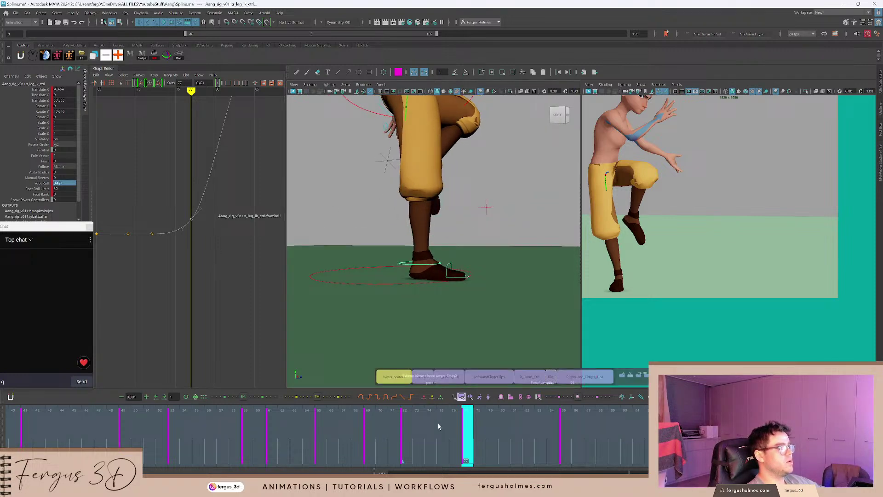
{"action": "mouse_move", "coordinate": [438, 423]}
{"action": "left_mouse_down"}
{"action": "mouse_move", "coordinate": [357, 421]}
{"action": "mouse_move", "coordinate": [528, 435]}
{"action": "left_mouse_up"}
{"action": "key", "text": "alt+v"}
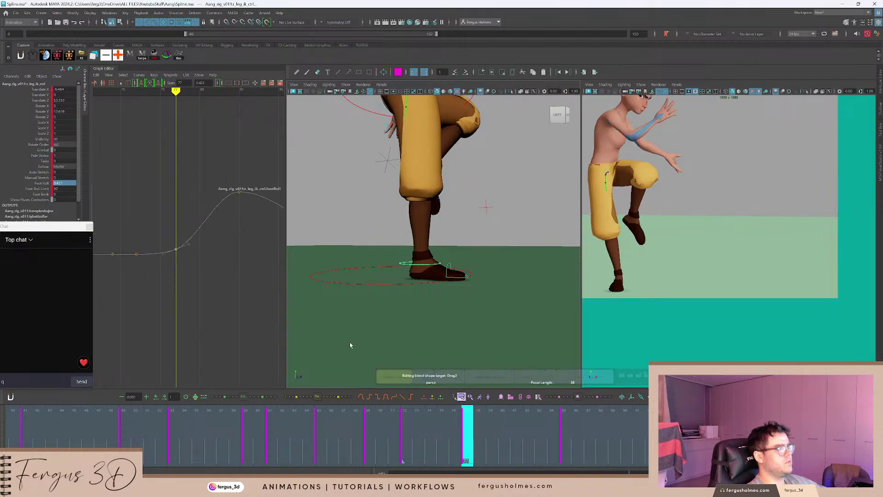
{"action": "left_click", "coordinate": [529, 432]}
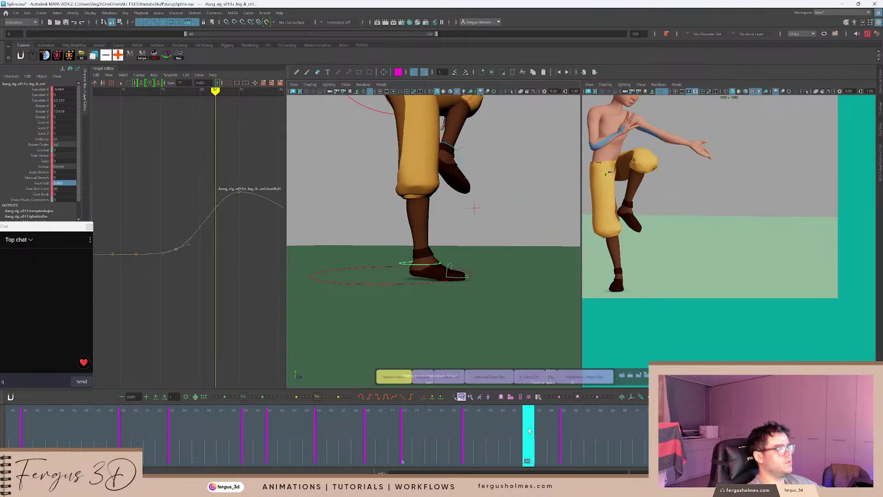
{"action": "left_click", "coordinate": [239, 224]}
Show the COG control's Translate Y curve together with the right leg IK control's Foot Roll curve.
{"action": "left_click_drag", "start_coordinate": [437, 194], "coordinate": [399, 187], "text": "alt"}
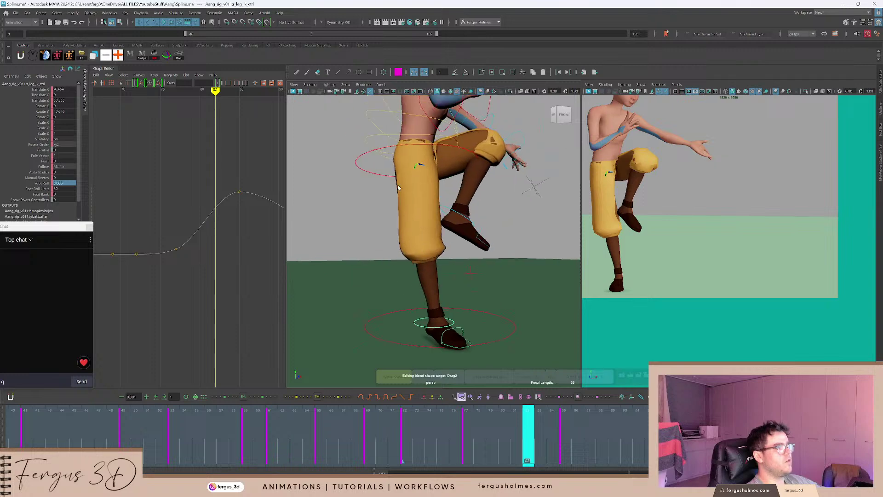
{"action": "left_click", "coordinate": [365, 156]}
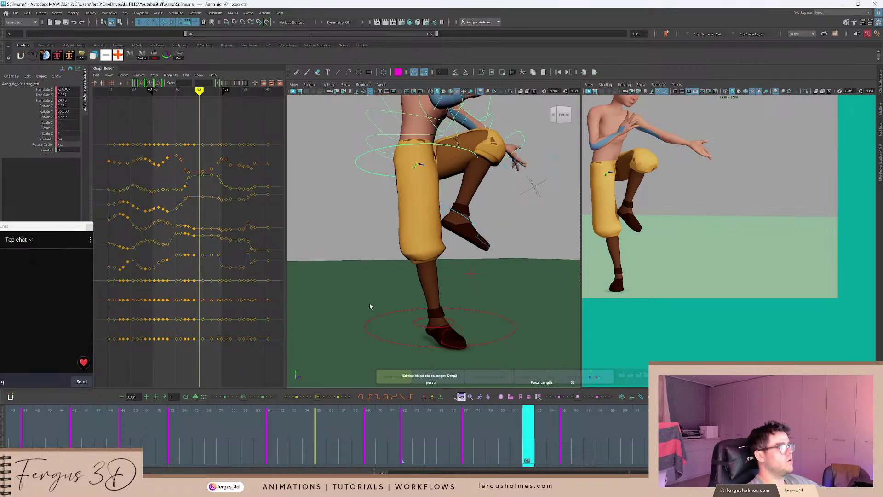
{"action": "left_click", "coordinate": [420, 329]}
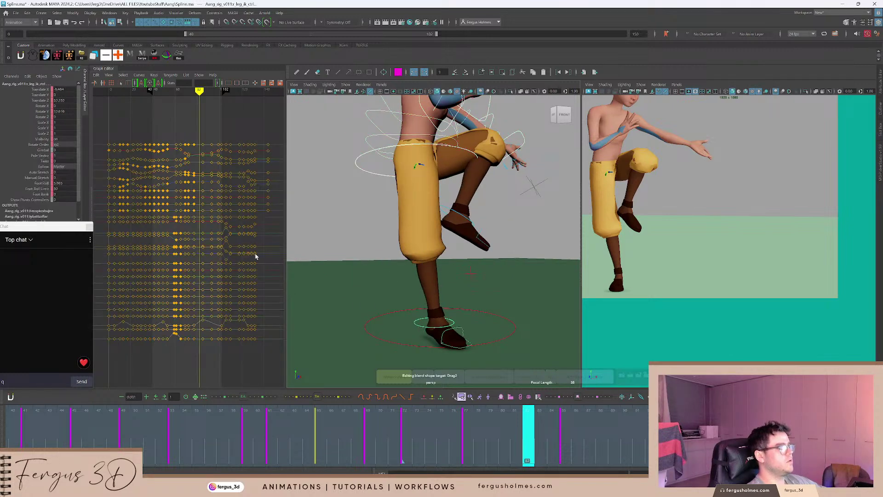
{"action": "left_click_drag", "start_coordinate": [63, 230], "coordinate": [55, 255]}
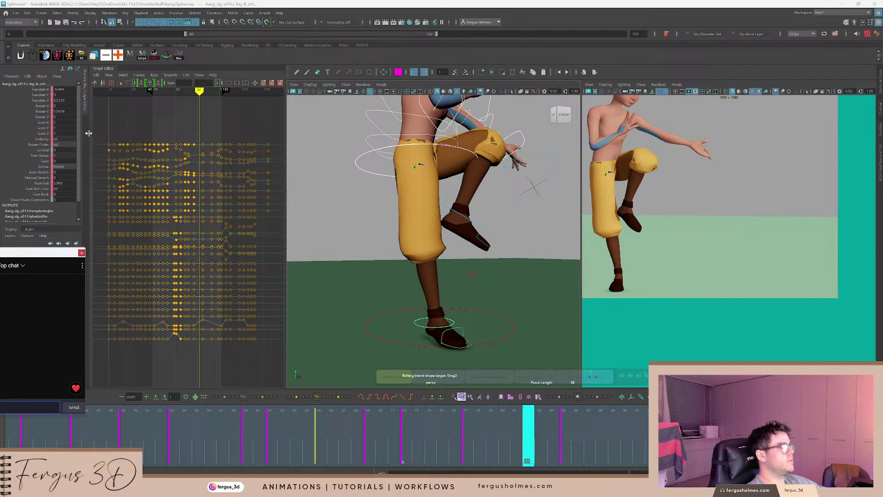
{"action": "left_click_drag", "start_coordinate": [88, 133], "coordinate": [123, 128]}
{"action": "left_click", "coordinate": [131, 122]}
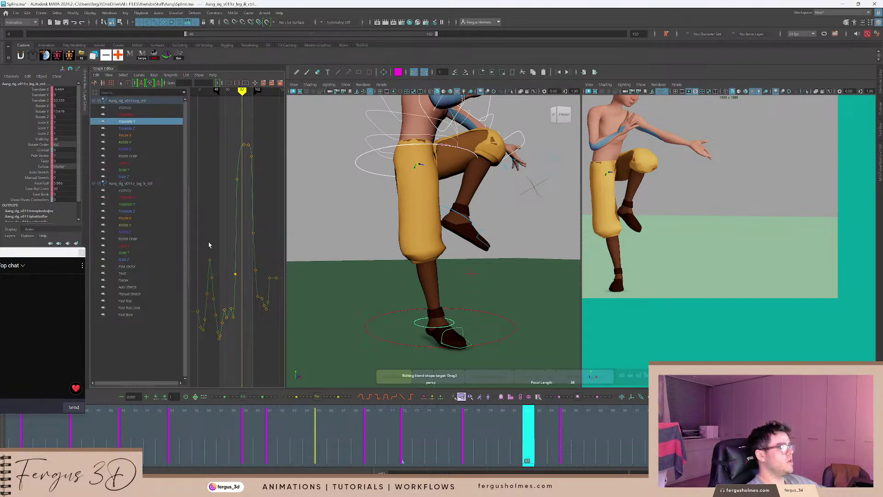
{"action": "left_click", "coordinate": [137, 300], "text": "ctrl"}
{"action": "right_click_drag", "start_coordinate": [233, 189], "coordinate": [236, 215], "text": "alt+shift"}
{"action": "middle_click_drag", "start_coordinate": [218, 195], "coordinate": [273, 230], "text": "alt"}
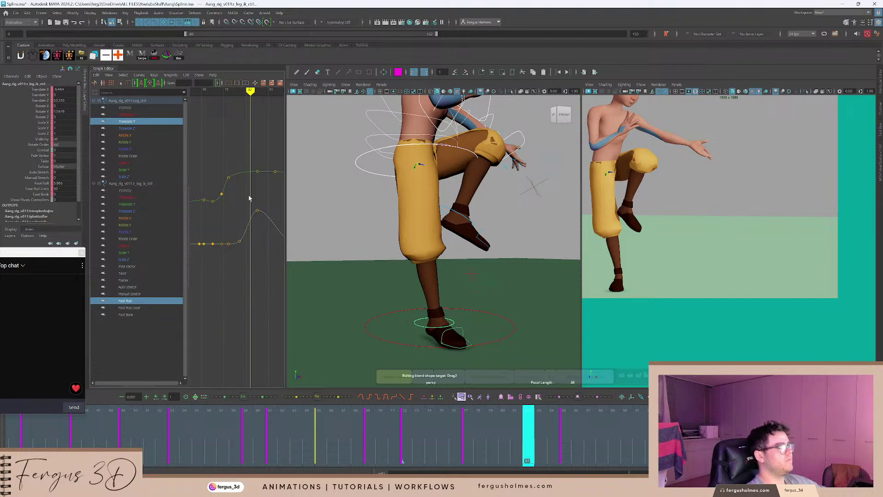
Compare both curves across frames 72, 77 and 85, and raise the Foot Roll key at frame 77 close to the frame 85 peak.
{"action": "key", "text": "period"}
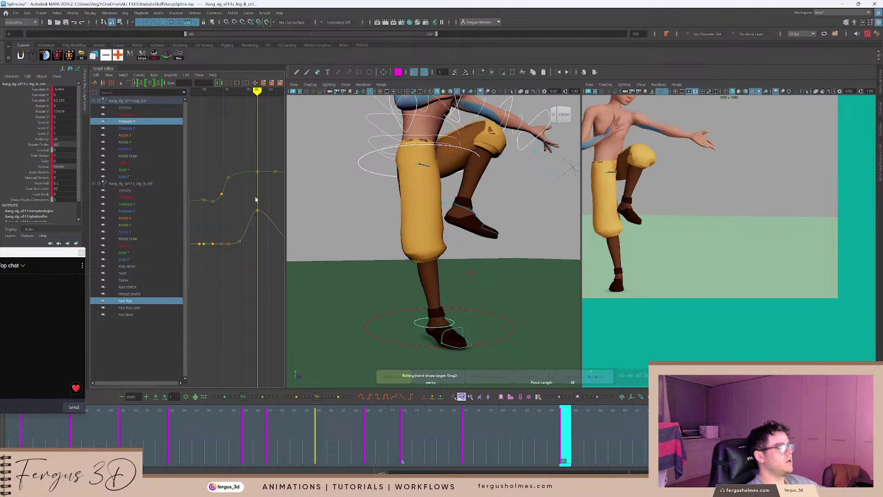
{"action": "key", "text": "comma"}
{"action": "key", "text": "comma"}
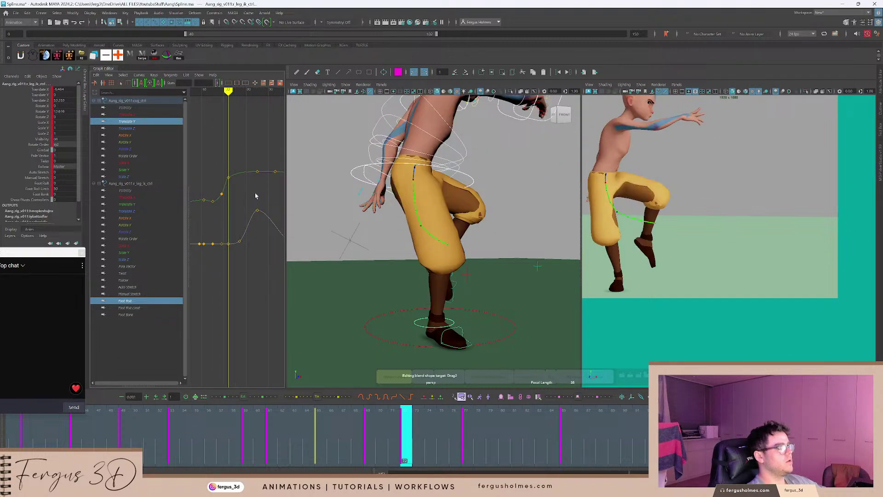
{"action": "key", "text": "period"}
{"action": "key", "text": "period"}
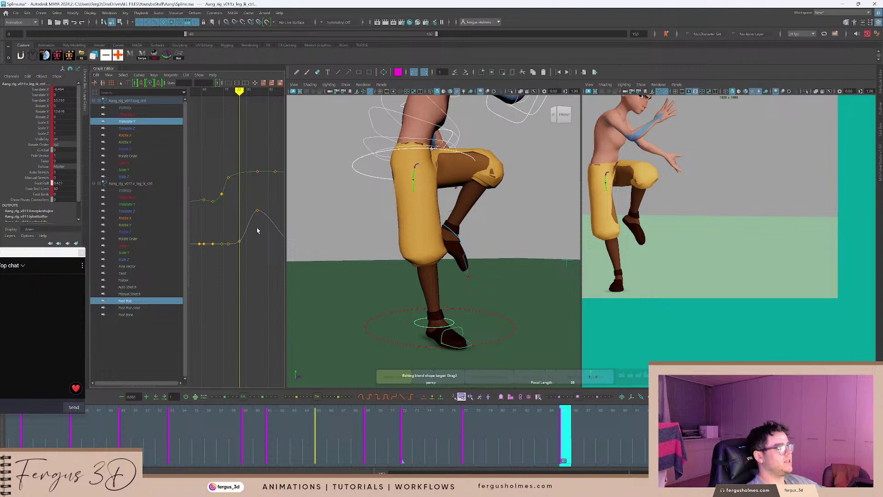
{"action": "key", "text": "comma"}
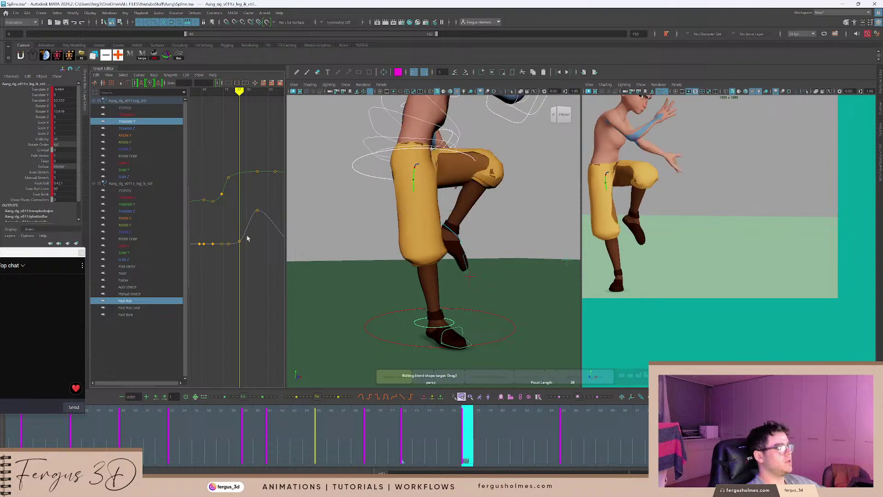
{"action": "left_click_drag", "start_coordinate": [459, 435], "coordinate": [439, 430]}
{"action": "key", "text": "period"}
{"action": "left_click_drag", "start_coordinate": [236, 234], "coordinate": [246, 249]}
{"action": "middle_click_drag", "start_coordinate": [248, 237], "coordinate": [255, 214], "text": "shift"}
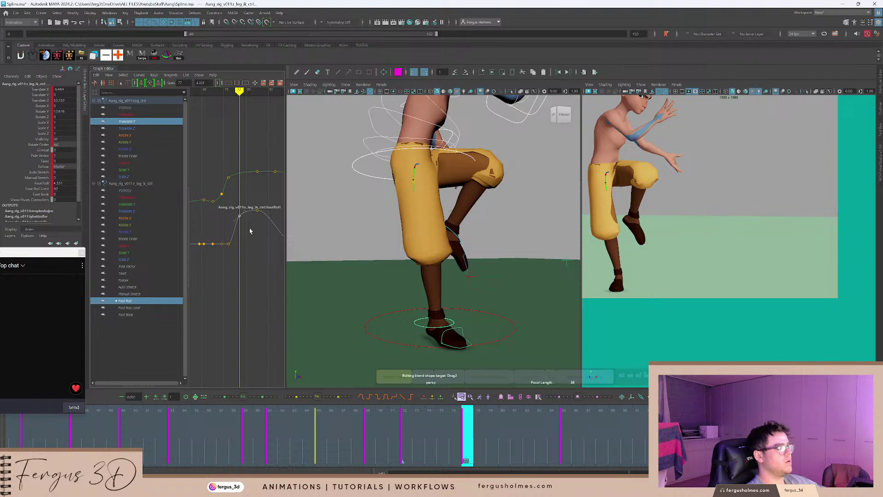
Insert a Foot Roll key on the falling slope between the frame 85 peak and the landing.
{"action": "key", "text": "period"}
{"action": "middle_click_drag", "start_coordinate": [245, 238], "coordinate": [203, 230], "text": "alt"}
{"action": "key", "text": "period"}
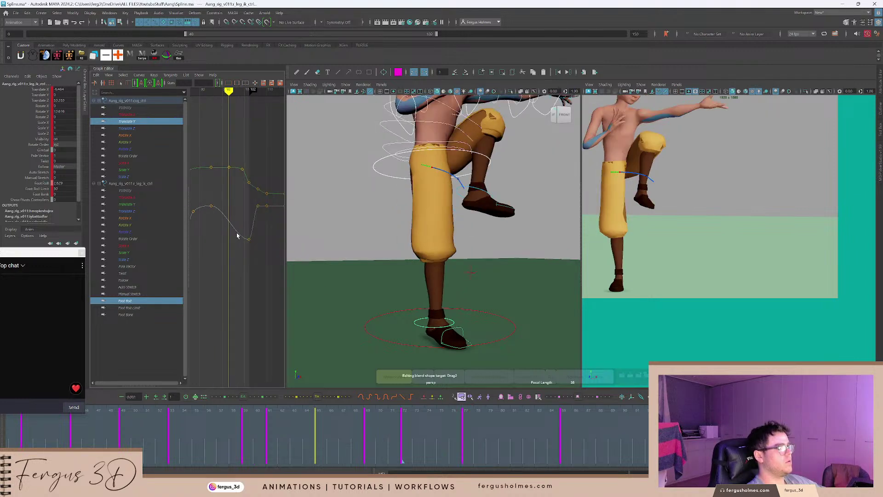
{"action": "left_click", "coordinate": [229, 221]}
{"action": "right_click", "coordinate": [231, 223]}
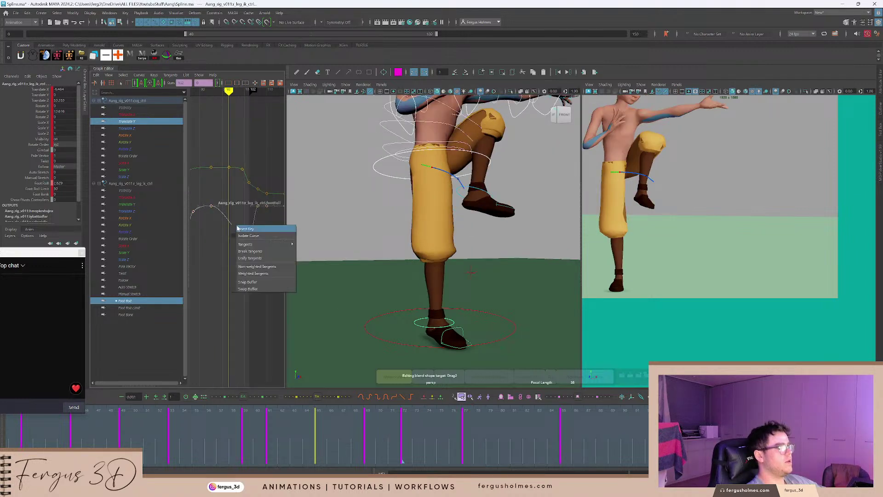
{"action": "left_click", "coordinate": [237, 228]}
{"action": "left_click", "coordinate": [239, 216]}
Raise the inserted Foot Roll key to hold the roll longer before the landing, and replay the leg raise.
{"action": "right_click_drag", "start_coordinate": [239, 217], "coordinate": [245, 216], "text": "alt"}
{"action": "left_click_drag", "start_coordinate": [250, 200], "coordinate": [237, 211]}
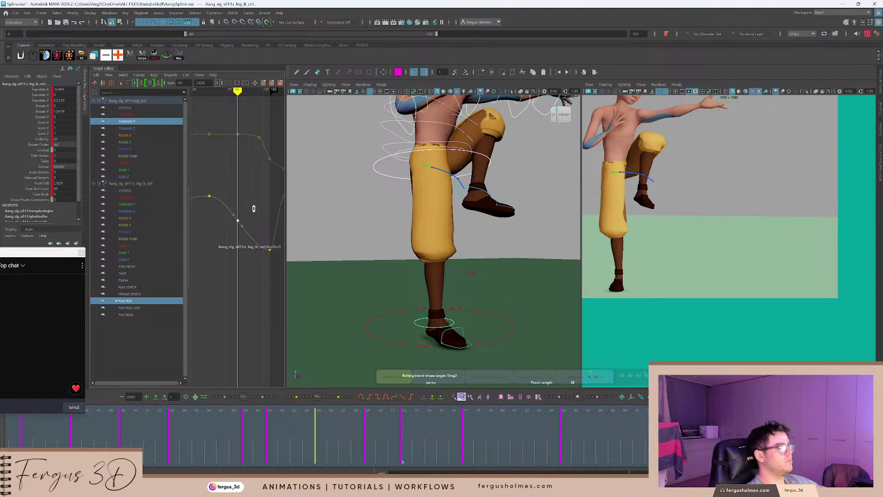
{"action": "middle_click_drag", "start_coordinate": [253, 208], "coordinate": [218, 189]}
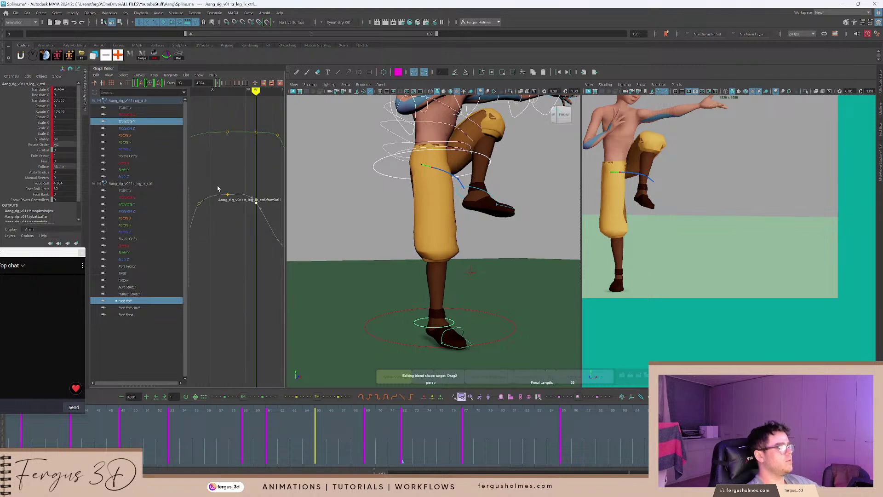
{"action": "right_click_drag", "start_coordinate": [204, 179], "coordinate": [201, 155], "text": "alt"}
{"action": "left_click_drag", "start_coordinate": [255, 229], "coordinate": [256, 227]}
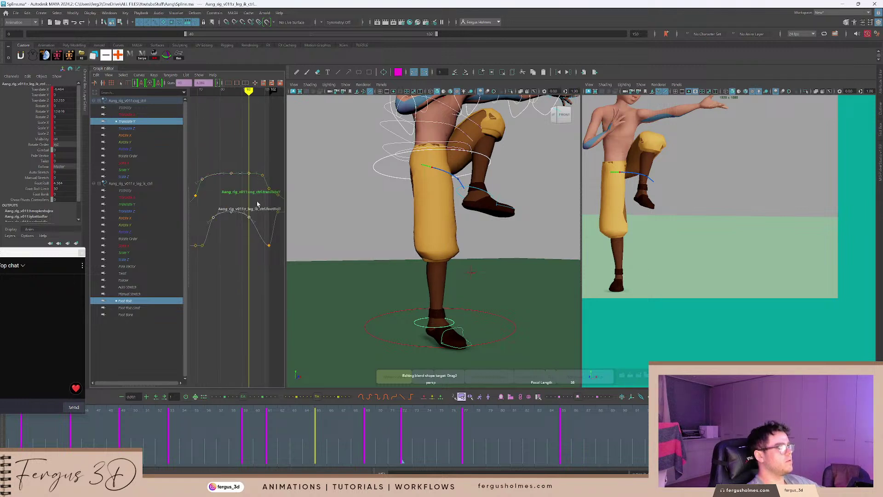
{"action": "key", "text": "alt+v"}
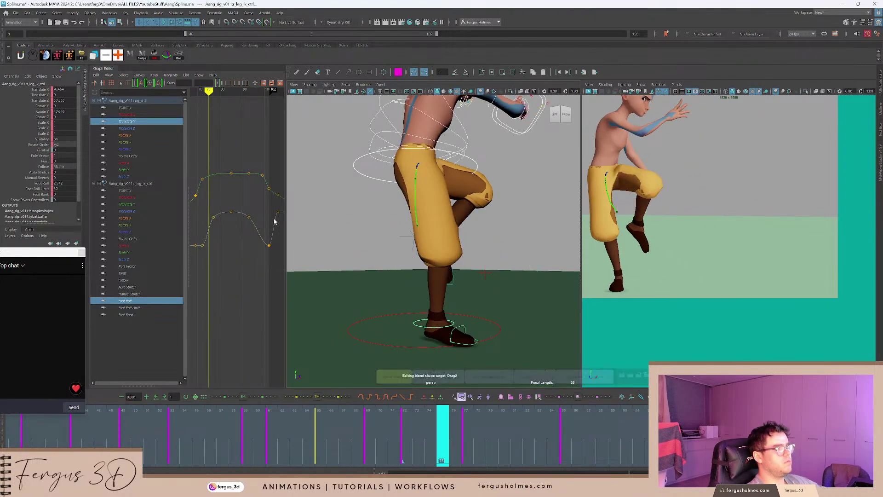
Delete the raised Foot Roll keys between frame 72 and the landing, and replay the leg raise.
{"action": "left_click_drag", "start_coordinate": [257, 224], "coordinate": [258, 225]}
{"action": "key", "text": "Delete"}
{"action": "left_click_drag", "start_coordinate": [437, 416], "coordinate": [319, 416]}
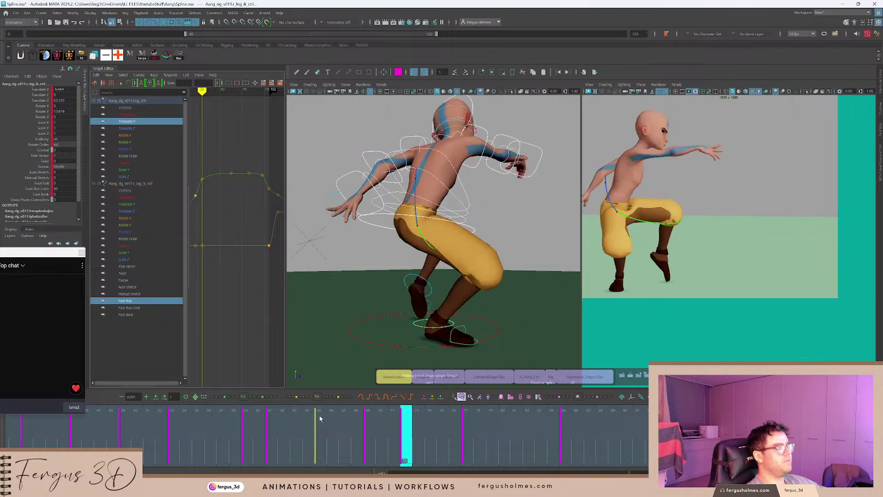
{"action": "key", "text": "alt+v"}
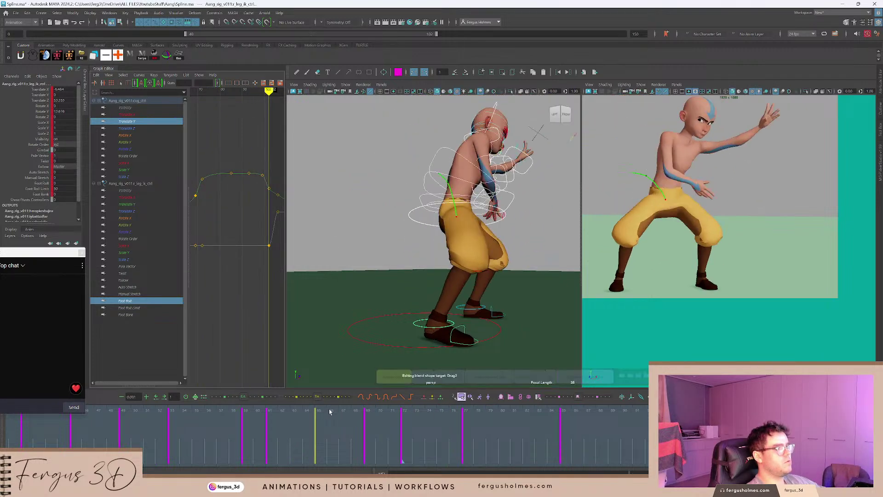
Lower the body control's Translate Y keys across the raised-leg plateau around frame 85.
{"action": "left_click_drag", "start_coordinate": [458, 422], "coordinate": [560, 426]}
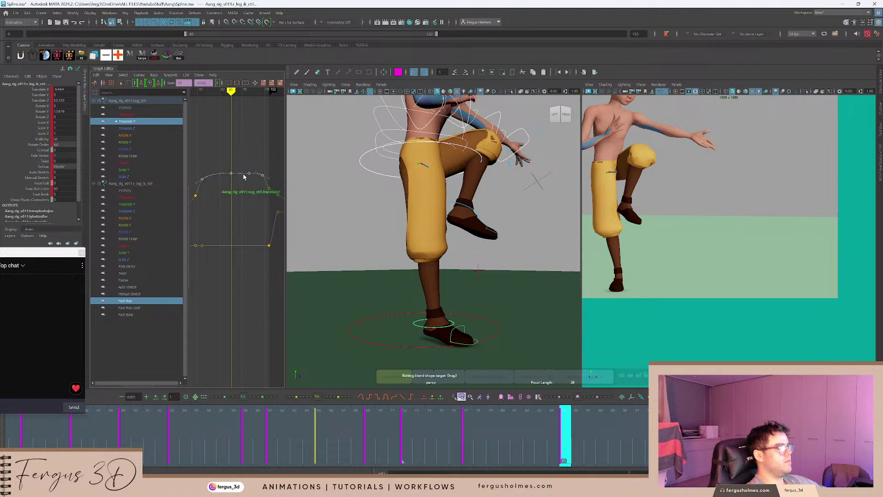
{"action": "key", "text": "Down"}
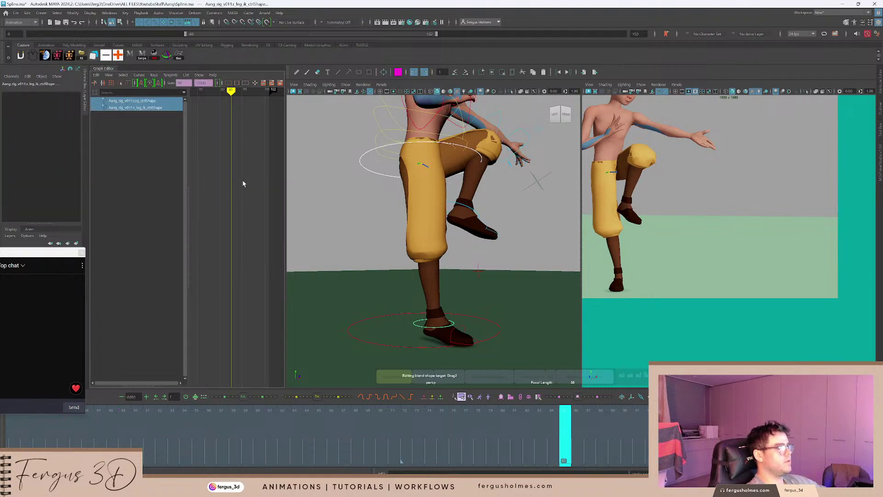
{"action": "left_click", "coordinate": [365, 150]}
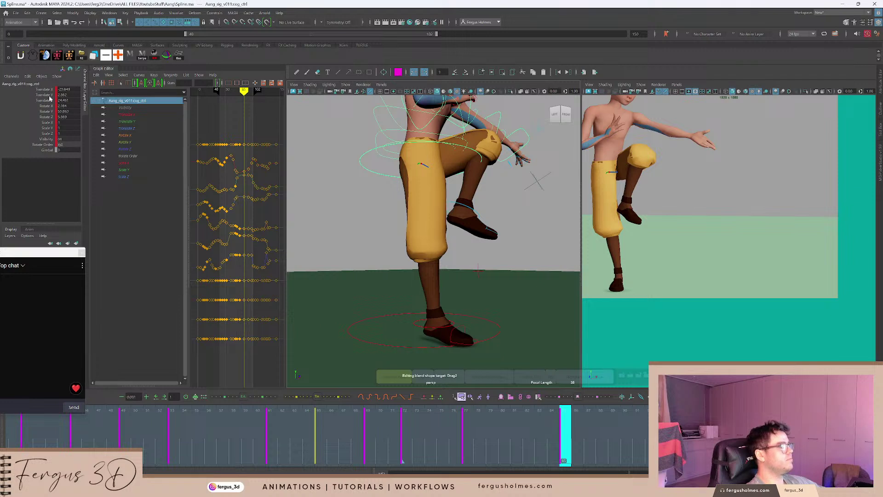
{"action": "left_click", "coordinate": [50, 95]}
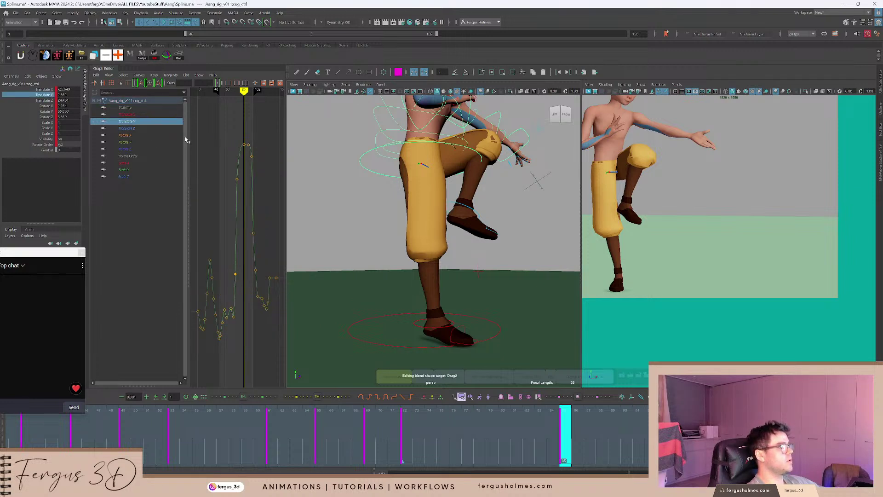
{"action": "left_click_drag", "start_coordinate": [187, 137], "coordinate": [101, 151]}
{"action": "right_click_drag", "start_coordinate": [207, 143], "coordinate": [207, 179], "text": "alt"}
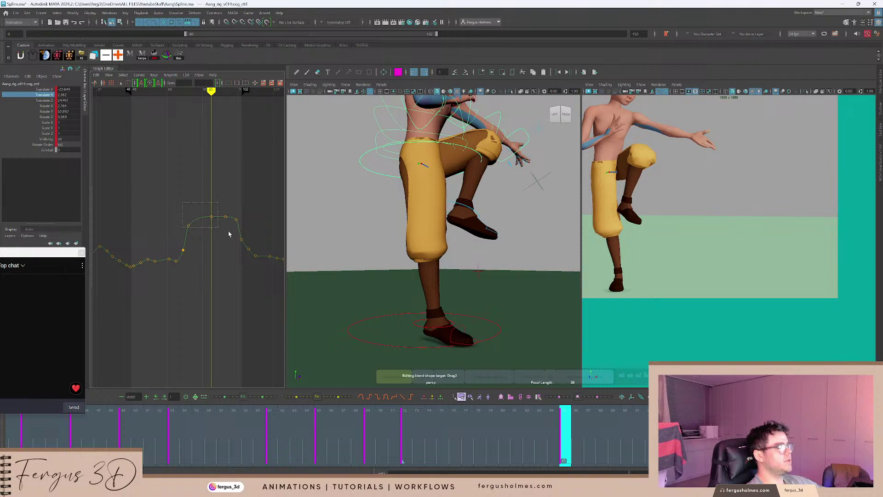
{"action": "left_click_drag", "start_coordinate": [229, 231], "coordinate": [240, 235]}
{"action": "right_click_drag", "start_coordinate": [236, 234], "coordinate": [247, 226], "text": "alt"}
{"action": "middle_click_drag", "start_coordinate": [249, 226], "coordinate": [231, 220], "text": "alt"}
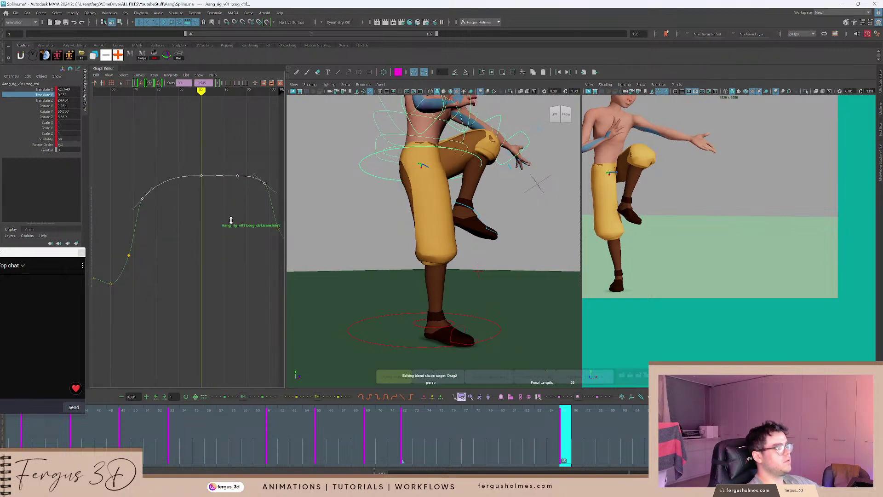
{"action": "right_click_drag", "start_coordinate": [231, 220], "coordinate": [232, 215], "text": "alt"}
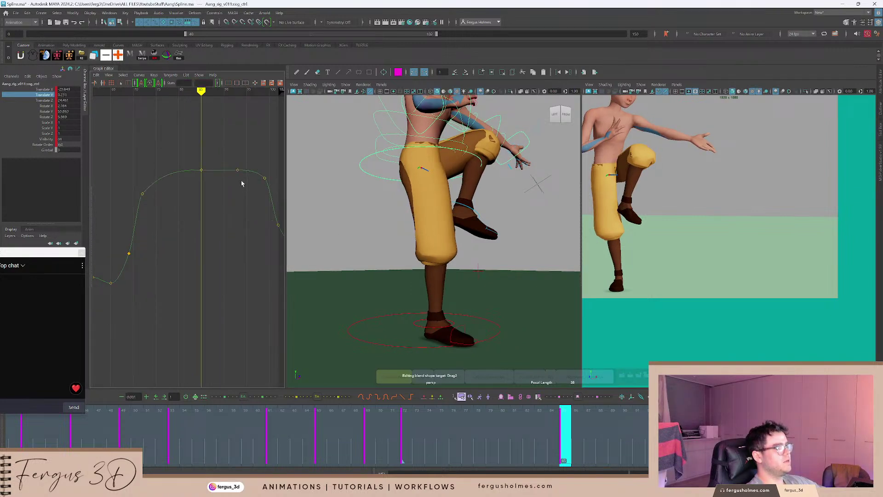
Step through the body control's keys and replay the leg raise to check the lowered body height.
{"action": "key", "text": "period"}
{"action": "key", "text": "comma"}
{"action": "key", "text": "comma"}
{"action": "key", "text": "alt+v"}
{"action": "key", "text": "alt+v"}
{"action": "key", "text": "alt+v"}
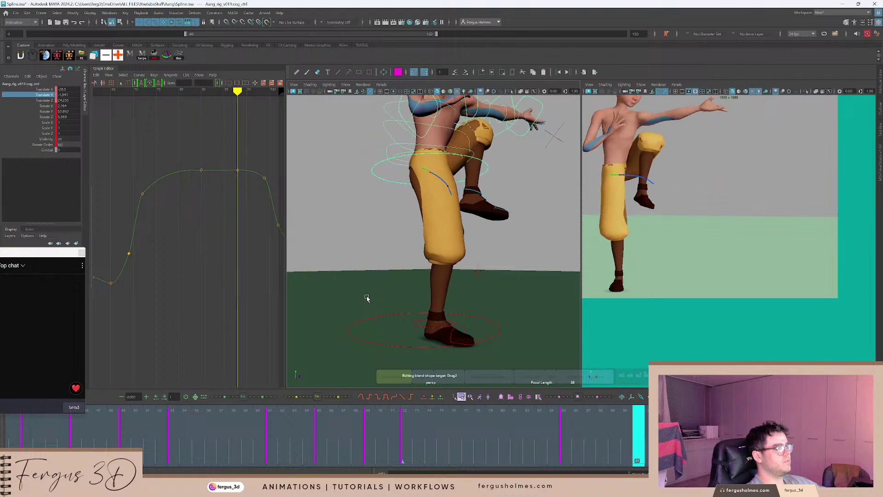
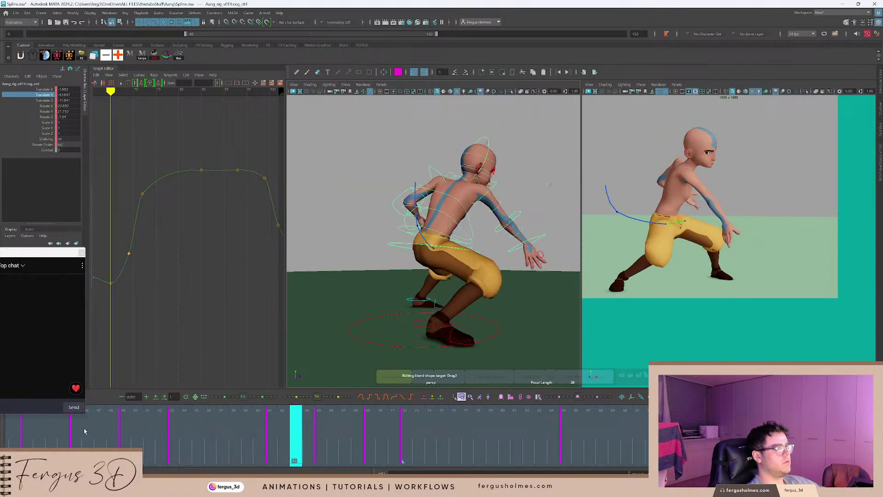
Select the right foot's IK control and replay its step from a front three-quarter view, moving the chat window clear of the timeline.
{"action": "left_click_drag", "start_coordinate": [84, 430], "coordinate": [190, 434]}
{"action": "left_click_drag", "start_coordinate": [388, 307], "coordinate": [399, 327], "text": "alt"}
{"action": "left_click", "coordinate": [442, 328]}
{"action": "left_click_drag", "start_coordinate": [295, 410], "coordinate": [52, 435]}
{"action": "left_click_drag", "start_coordinate": [368, 285], "coordinate": [350, 259], "text": "alt"}
{"action": "key", "text": "alt+v"}
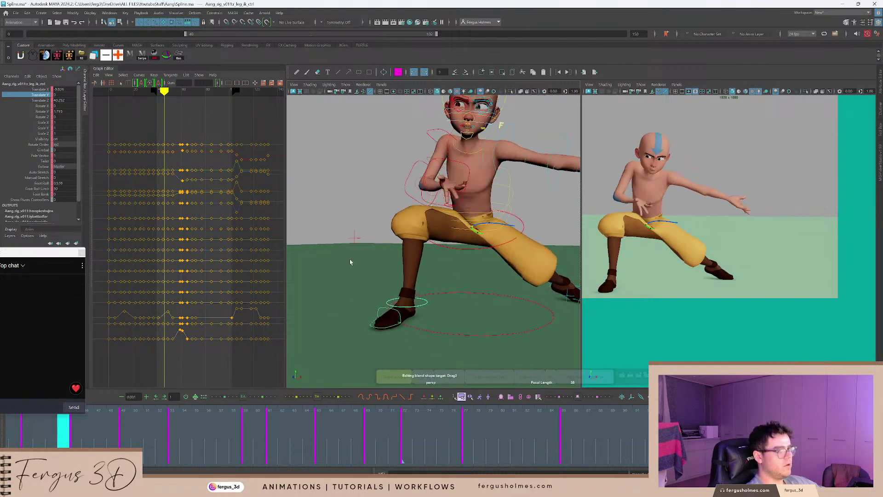
{"action": "key", "text": "alt+v"}
{"action": "left_click", "coordinate": [41, 408]}
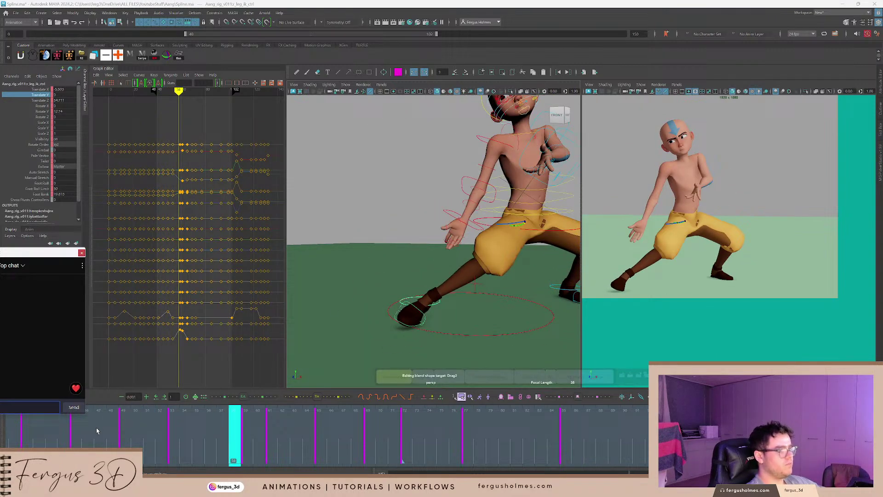
{"action": "left_click_drag", "start_coordinate": [95, 427], "coordinate": [210, 425]}
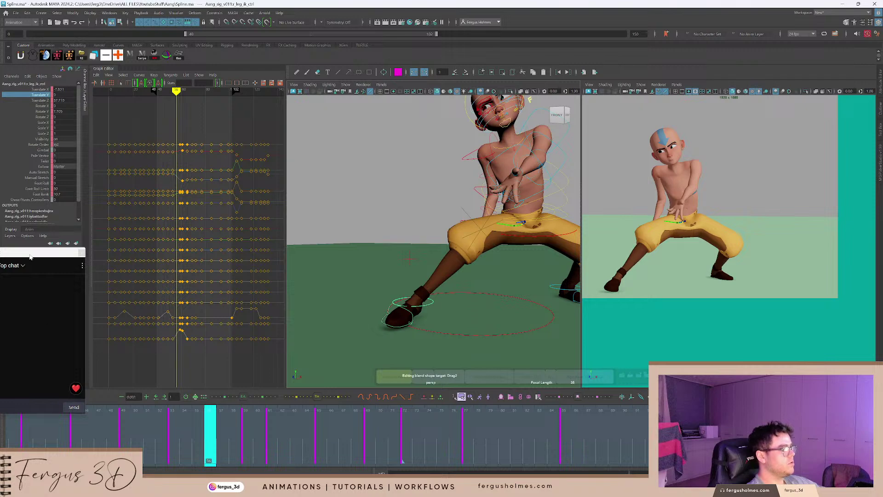
{"action": "left_click_drag", "start_coordinate": [30, 257], "coordinate": [44, 225]}
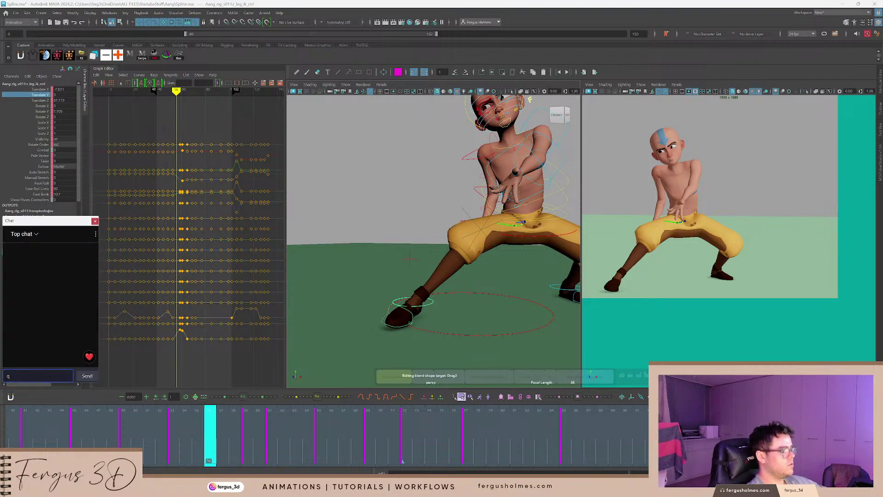
Compare the right foot's pose and ground contact across its keys at frames 53, 59 and 61.
{"action": "left_click_drag", "start_coordinate": [75, 434], "coordinate": [234, 451]}
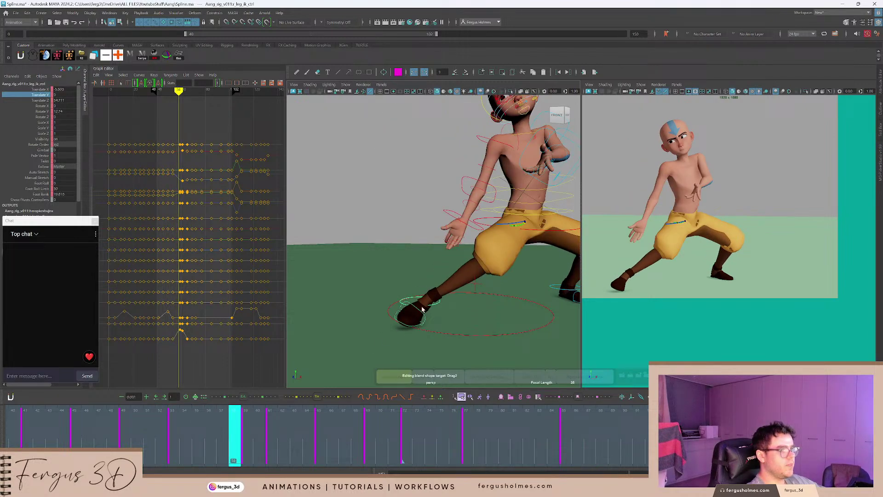
{"action": "key", "text": "comma"}
{"action": "left_click", "coordinate": [440, 304]}
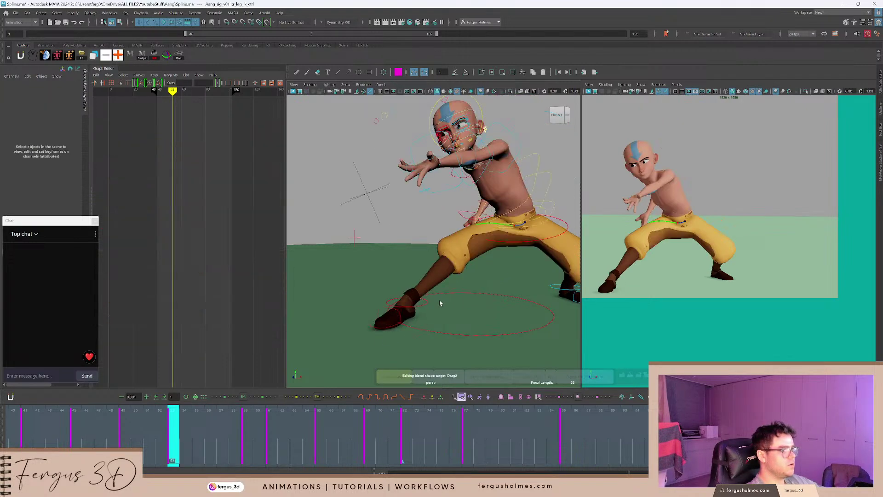
{"action": "left_click", "coordinate": [423, 307]}
{"action": "key", "text": "period"}
{"action": "key", "text": "period"}
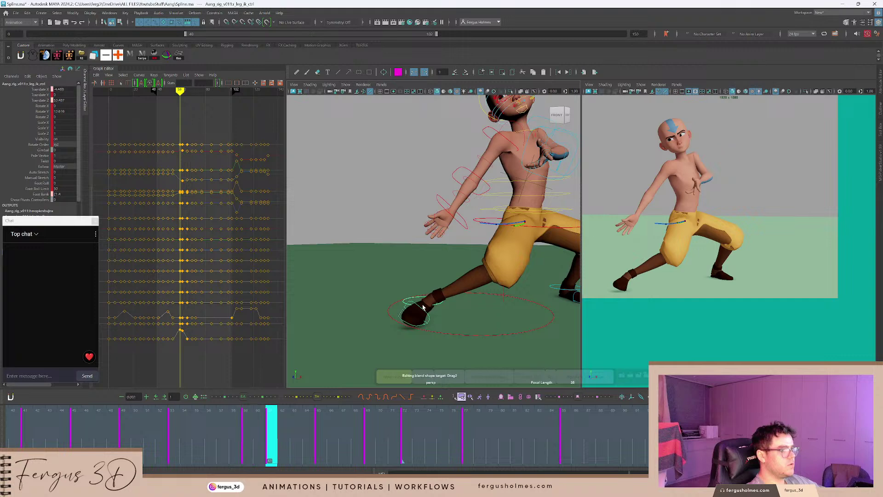
{"action": "key", "text": "comma"}
{"action": "key", "text": "comma"}
{"action": "key", "text": "comma"}
{"action": "key", "text": "period"}
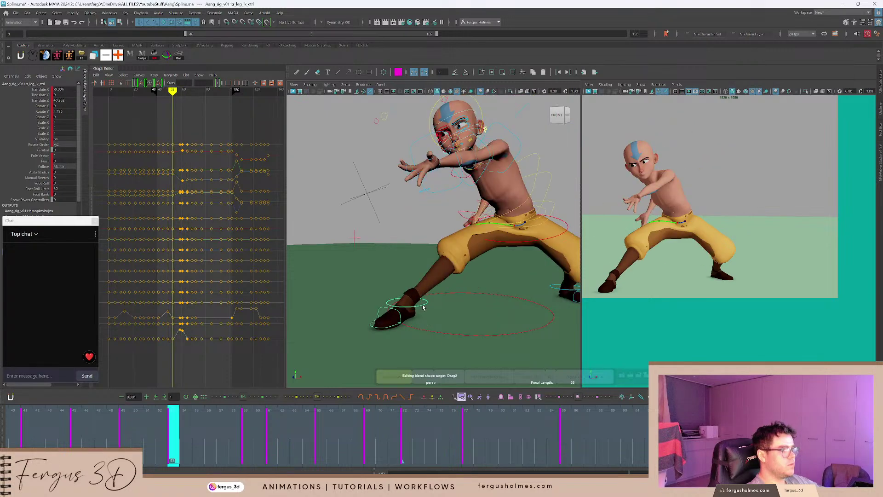
{"action": "key", "text": "alt+v"}
{"action": "key", "text": "comma"}
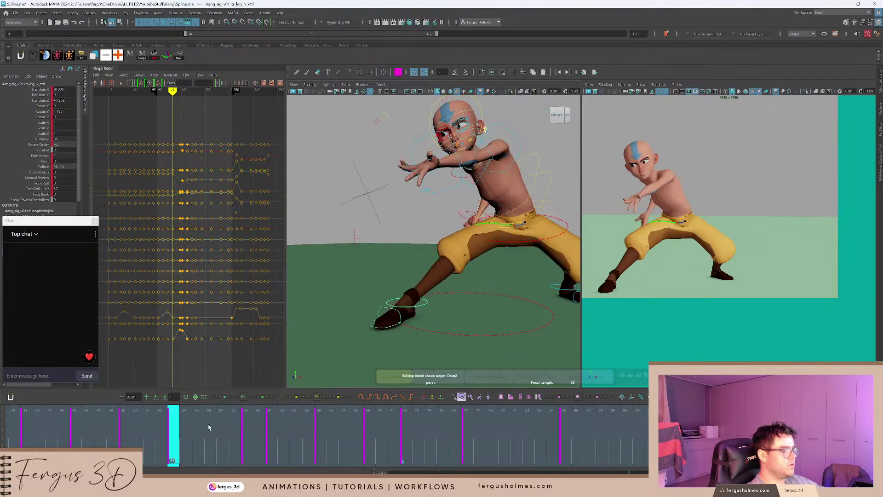
Blend the right foot control's pose at frame 53 between its neighbouring keys so the foot roll carries through the frame.
{"action": "key", "text": "2"}
{"action": "key", "text": "2"}
{"action": "key", "text": "2"}
{"action": "key", "text": "2"}
{"action": "key", "text": "2"}
{"action": "key", "text": "2"}
{"action": "key", "text": "2"}
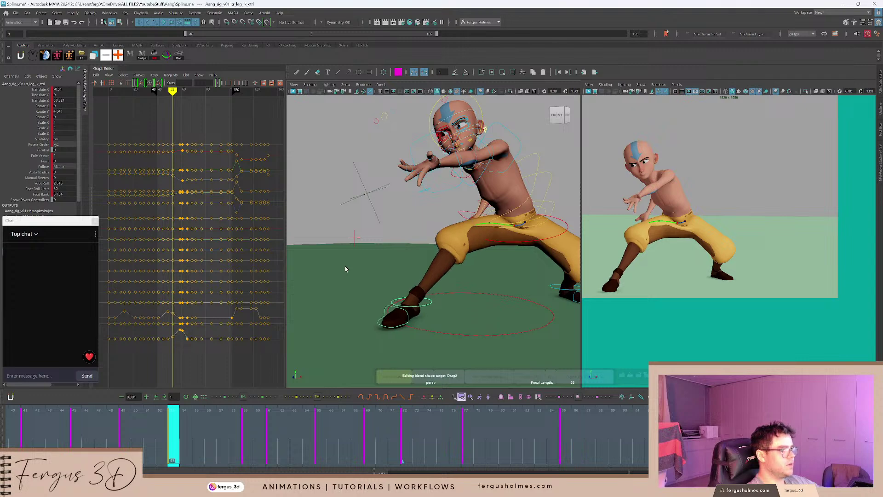
{"action": "mouse_move", "coordinate": [163, 428]}
{"action": "left_mouse_down"}
{"action": "mouse_move", "coordinate": [118, 429]}
{"action": "mouse_move", "coordinate": [174, 435]}
{"action": "left_mouse_up"}
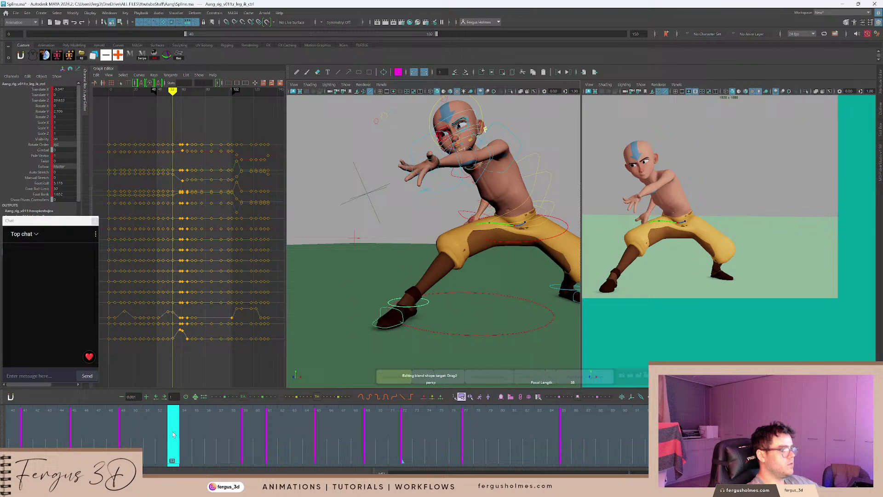
Rotate the right raise-heel control at frames 53 and 59 to smooth the heel's turn, and replay the motion.
{"action": "left_click", "coordinate": [399, 317]}
{"action": "key", "text": "f"}
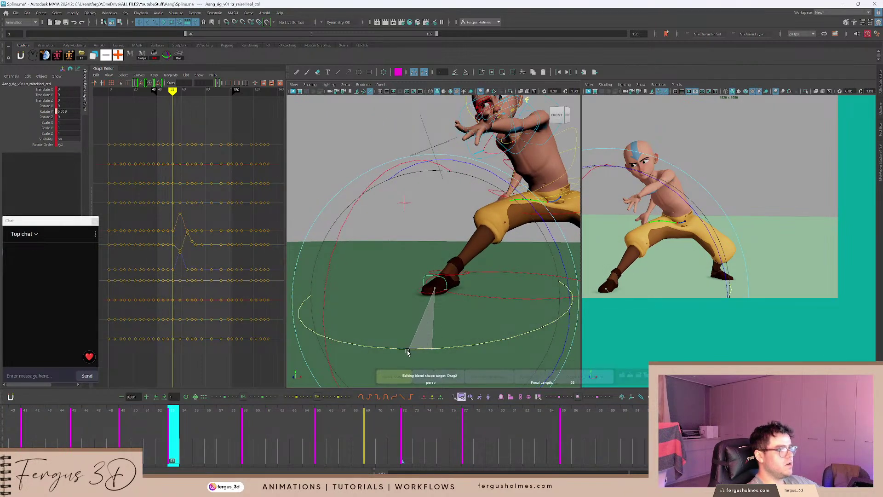
{"action": "mouse_move", "coordinate": [173, 435]}
{"action": "left_mouse_down"}
{"action": "mouse_move", "coordinate": [134, 435]}
{"action": "mouse_move", "coordinate": [429, 434]}
{"action": "mouse_move", "coordinate": [209, 436]}
{"action": "mouse_move", "coordinate": [248, 429]}
{"action": "mouse_move", "coordinate": [131, 416]}
{"action": "mouse_move", "coordinate": [345, 424]}
{"action": "mouse_move", "coordinate": [113, 430]}
{"action": "mouse_move", "coordinate": [247, 429]}
{"action": "left_mouse_up"}
{"action": "key", "text": "Delete"}
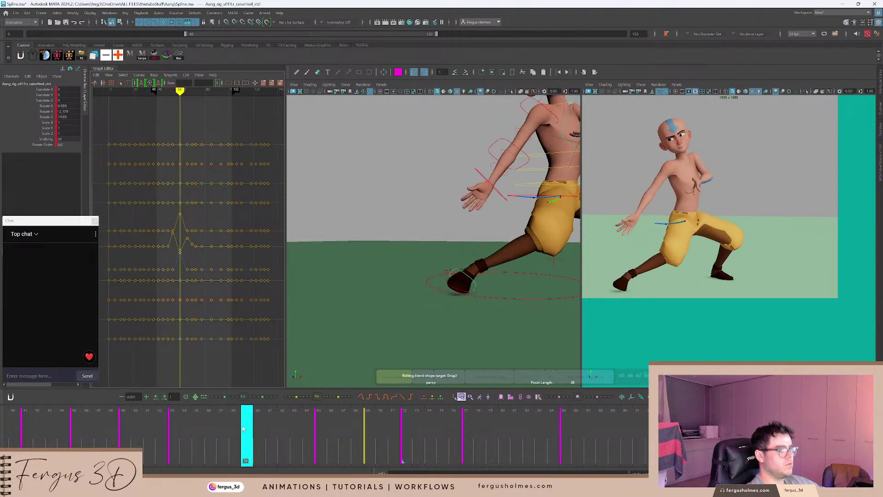
{"action": "key", "text": "e"}
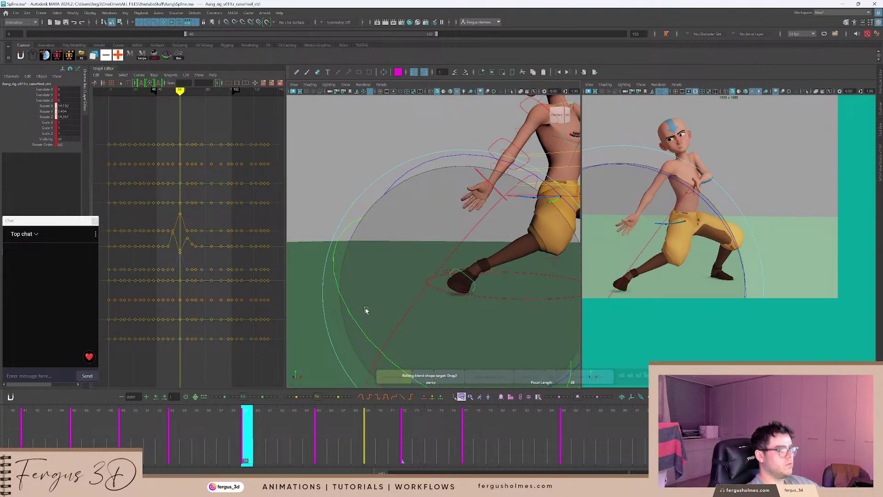
{"action": "left_click_drag", "start_coordinate": [351, 315], "coordinate": [363, 323]}
{"action": "left_click", "coordinate": [149, 426]}
{"action": "key", "text": "alt+v"}
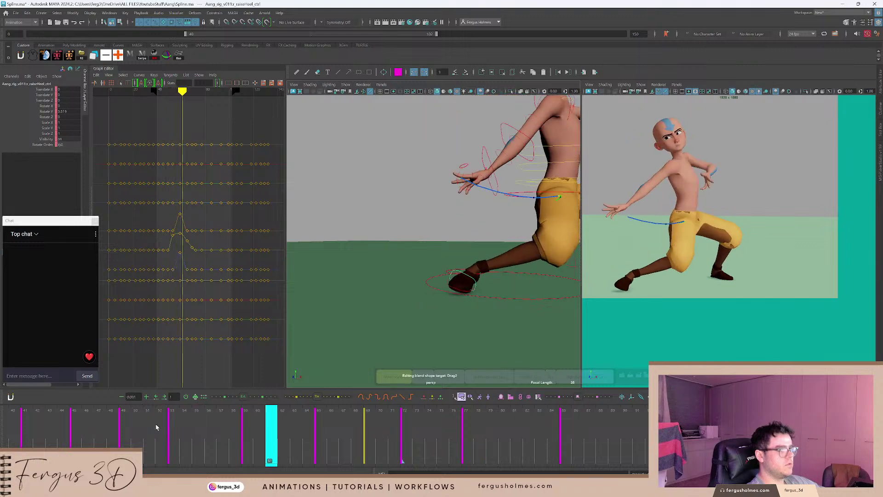
Adjust the right foot IK control's vertical rotation at frame 72, remove its key at frame 69, and replay the leg raise.
{"action": "left_click_drag", "start_coordinate": [164, 428], "coordinate": [382, 444]}
{"action": "key", "text": "comma"}
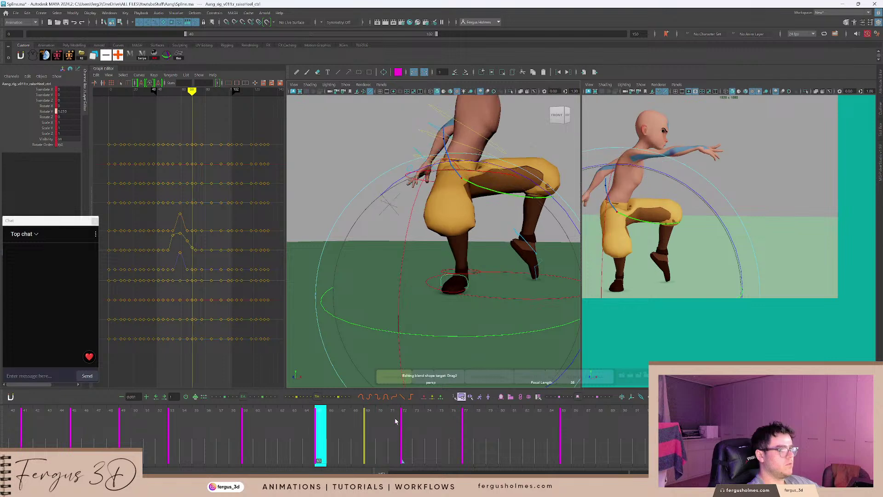
{"action": "left_click", "coordinate": [398, 440]}
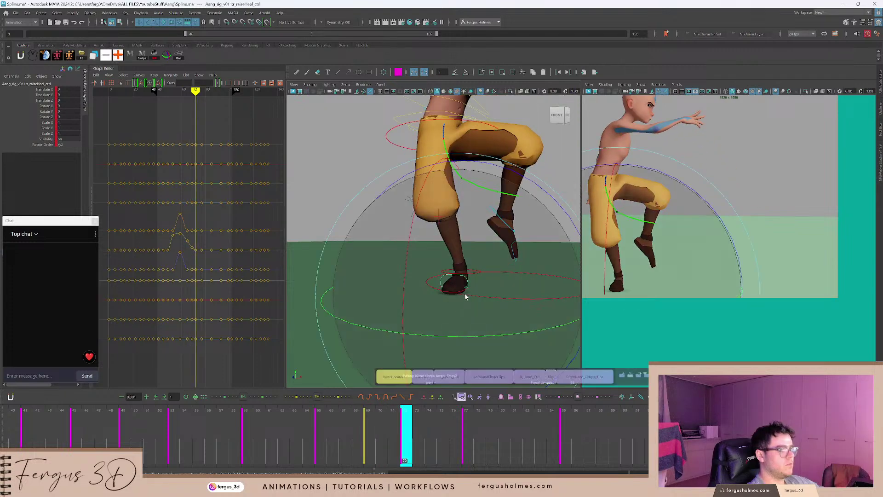
{"action": "left_click", "coordinate": [465, 275]}
{"action": "key", "text": "e"}
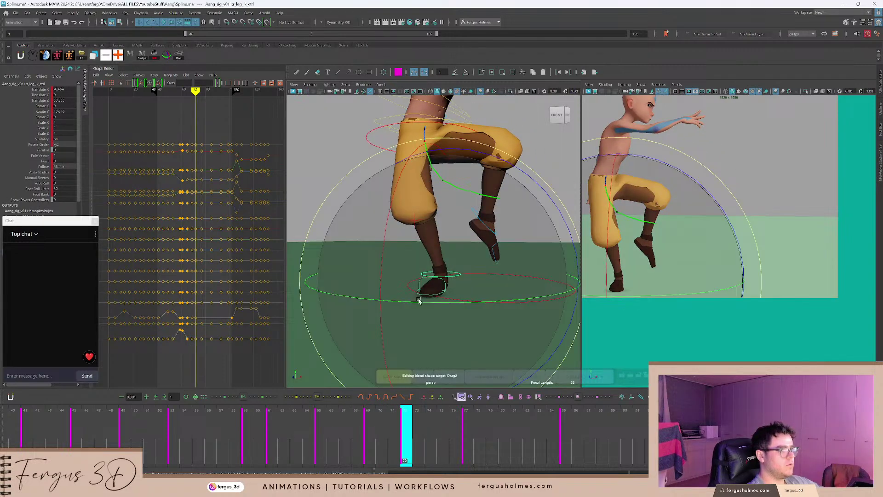
{"action": "left_click", "coordinate": [416, 301]}
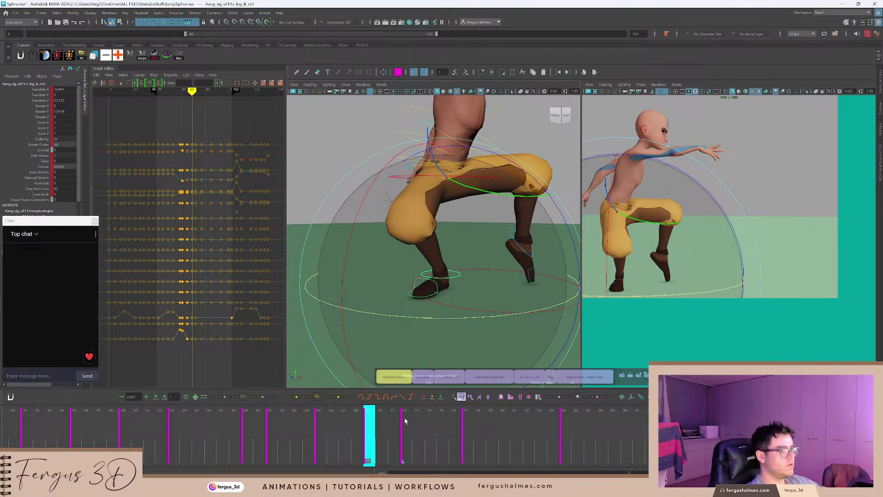
{"action": "left_click", "coordinate": [285, 440]}
{"action": "key", "text": "alt+v"}
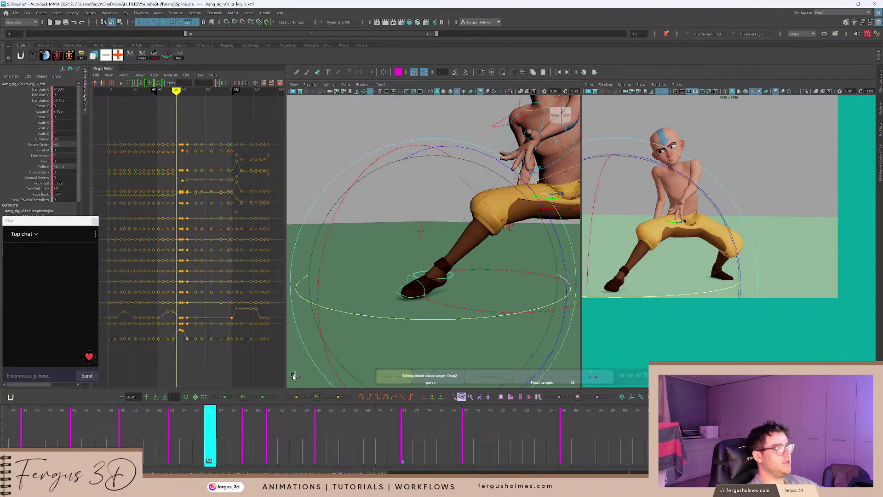
{"action": "left_click", "coordinate": [109, 413]}
{"action": "key", "text": "alt+v"}
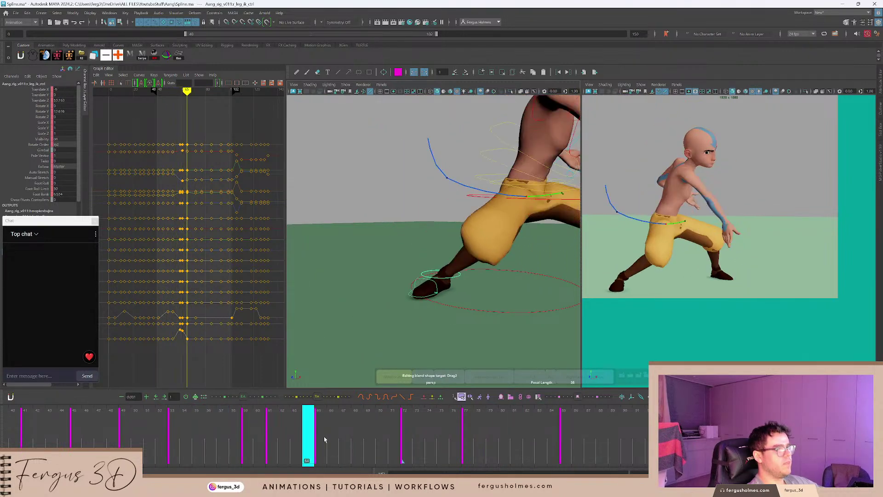
Zoom the camera view in on the planted right foot and review its contact while replaying and scrubbing between frames 59 and 73.
{"action": "key", "text": "e"}
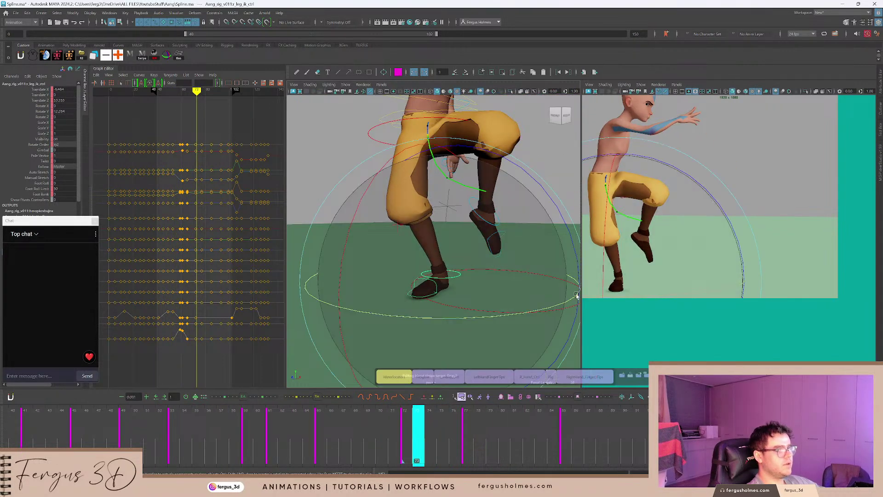
{"action": "right_click_drag", "start_coordinate": [711, 230], "coordinate": [836, 243]}
{"action": "middle_click_drag", "start_coordinate": [703, 251], "coordinate": [678, 237]}
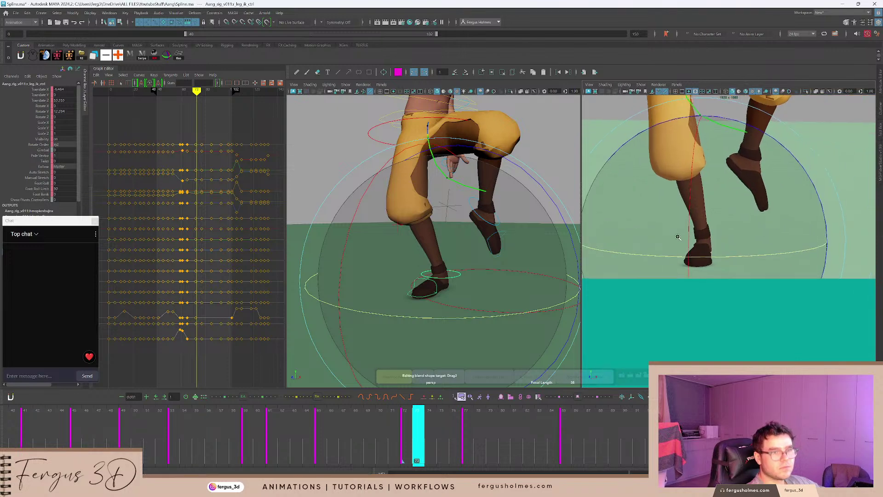
{"action": "right_click_drag", "start_coordinate": [678, 237], "coordinate": [685, 237], "text": "alt"}
{"action": "left_click", "coordinate": [56, 424]}
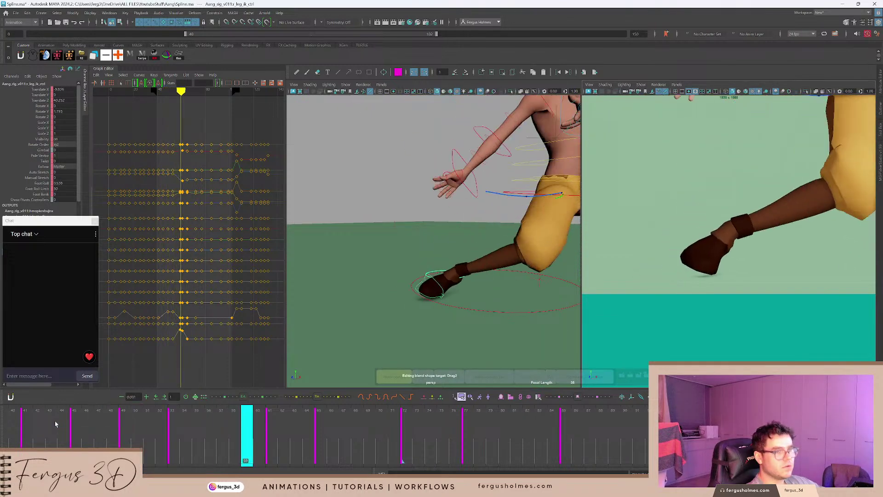
{"action": "key", "text": "alt+v"}
{"action": "left_click_drag", "start_coordinate": [271, 439], "coordinate": [409, 431]}
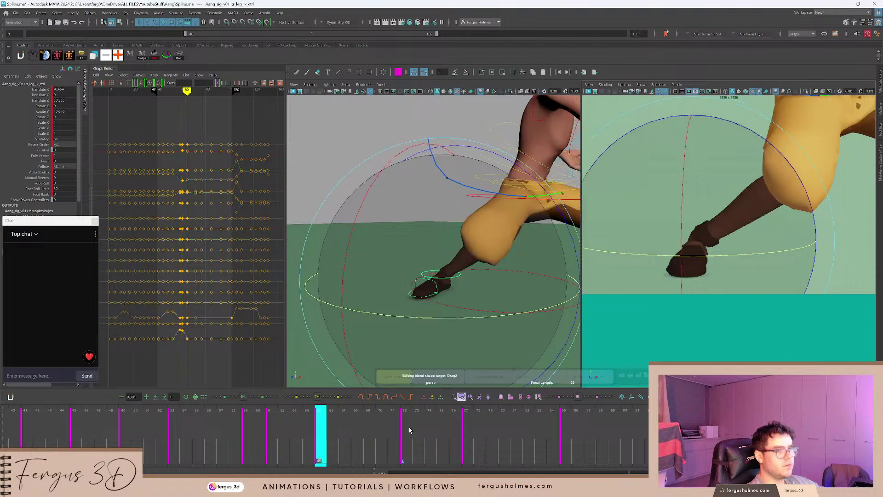
{"action": "left_click", "coordinate": [410, 431]}
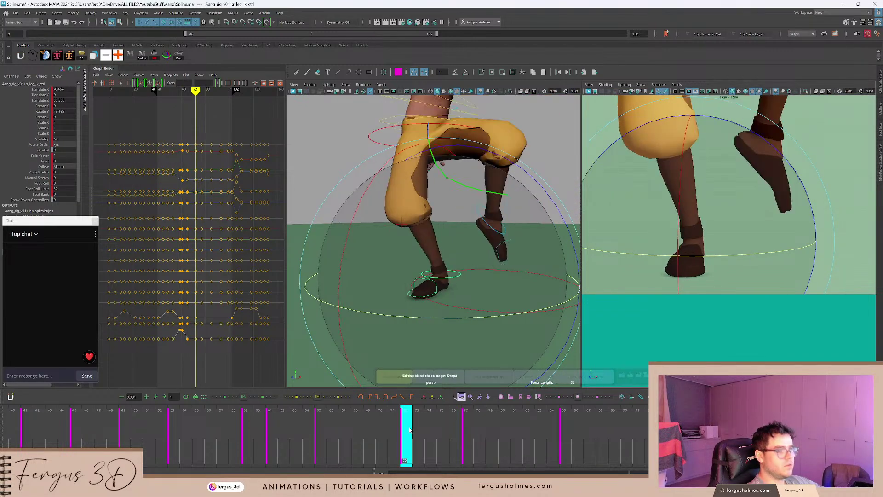
Replay and scrub the leg raise between frames 45 and 74 while widening the camera view to examine the whole lower body.
{"action": "left_click_drag", "start_coordinate": [408, 432], "coordinate": [270, 437]}
{"action": "key", "text": "alt+v"}
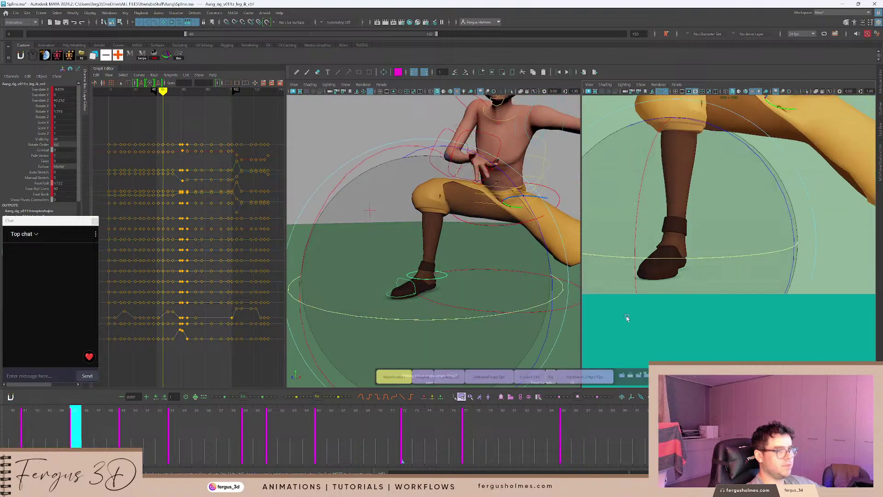
{"action": "scroll", "coordinate": [680, 266], "scroll_direction": "down", "scroll_amount": 5}
{"action": "middle_click_drag", "start_coordinate": [708, 243], "coordinate": [697, 248]}
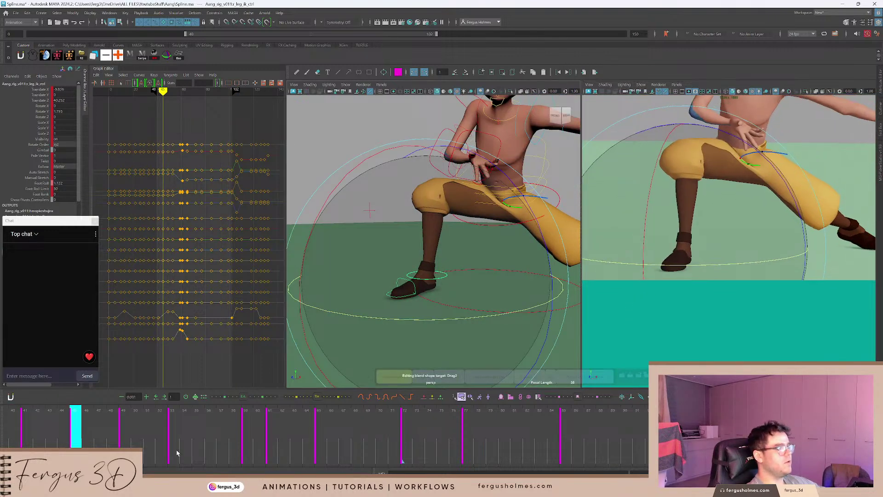
{"action": "left_click_drag", "start_coordinate": [136, 437], "coordinate": [158, 432]}
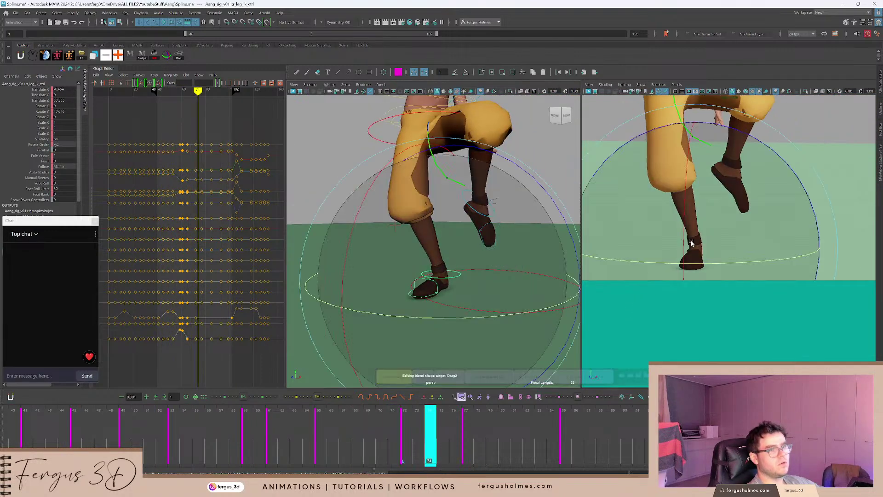
{"action": "scroll", "coordinate": [719, 220], "scroll_direction": "down", "scroll_amount": 2}
{"action": "middle_click_drag", "start_coordinate": [737, 202], "coordinate": [662, 234], "text": "alt"}
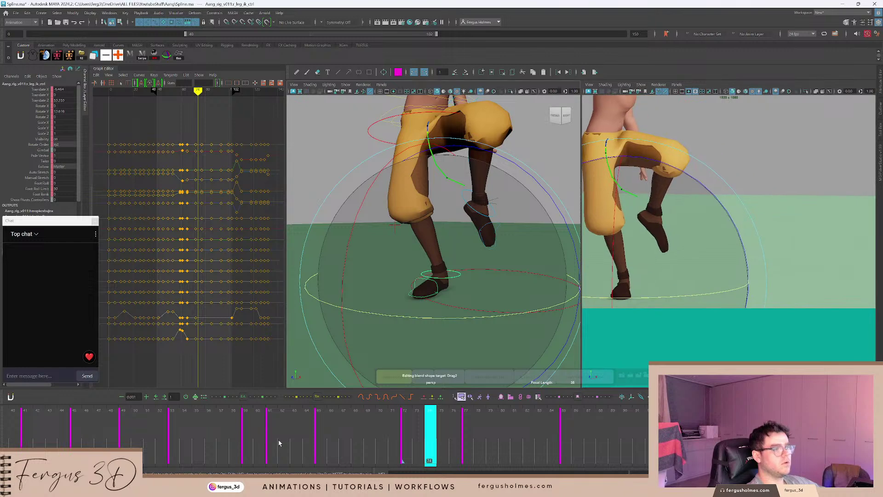
{"action": "left_click_drag", "start_coordinate": [125, 428], "coordinate": [225, 433]}
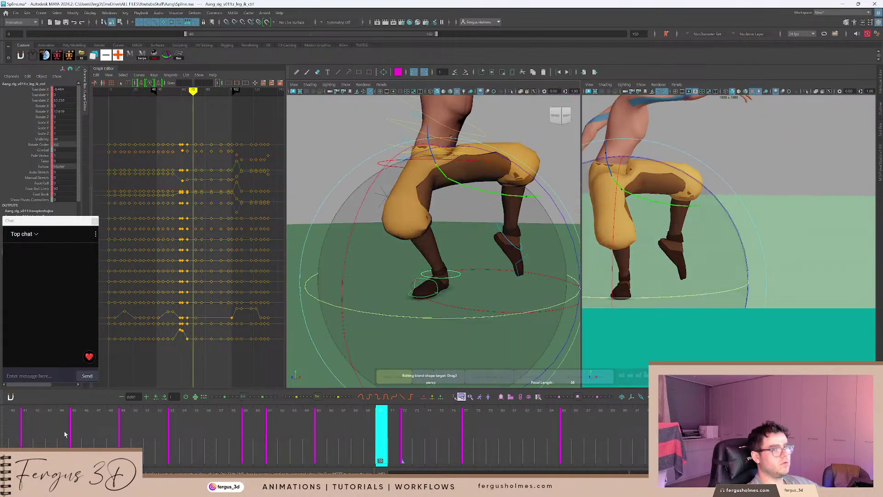
{"action": "left_click", "coordinate": [66, 435]}
Flatten the left toe control's rotation at frame 65 to match its frame 61 key, and scrub through frame 67.
{"action": "middle_click_drag", "start_coordinate": [479, 319], "coordinate": [325, 295], "text": "alt"}
{"action": "key", "text": "q"}
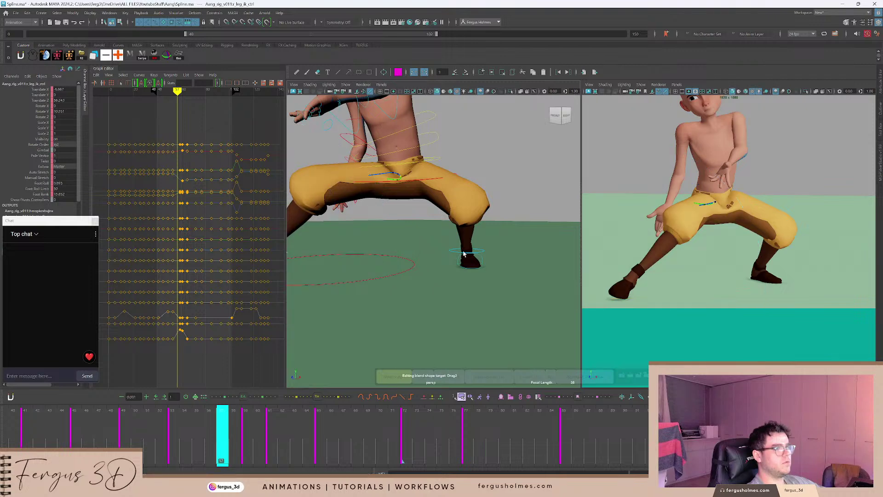
{"action": "left_click", "coordinate": [481, 253]}
{"action": "key", "text": "period"}
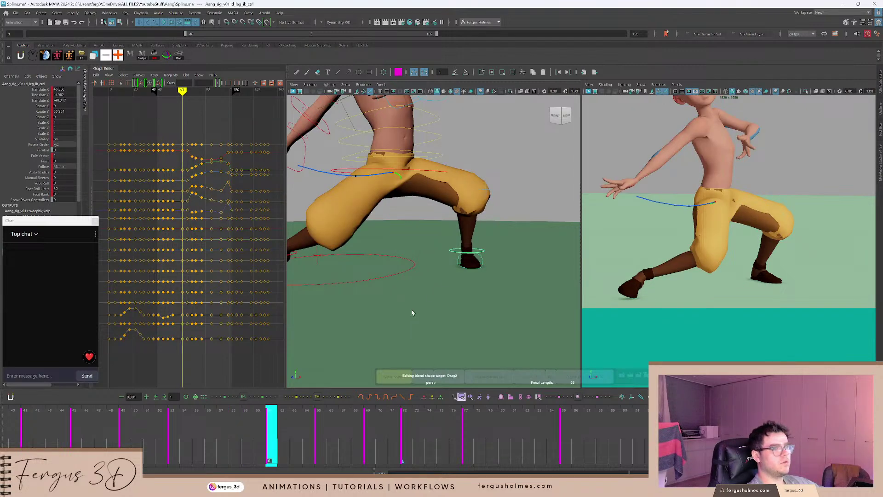
{"action": "key", "text": "period"}
{"action": "key", "text": "comma"}
{"action": "scroll", "coordinate": [466, 263], "scroll_direction": "up", "scroll_amount": 4}
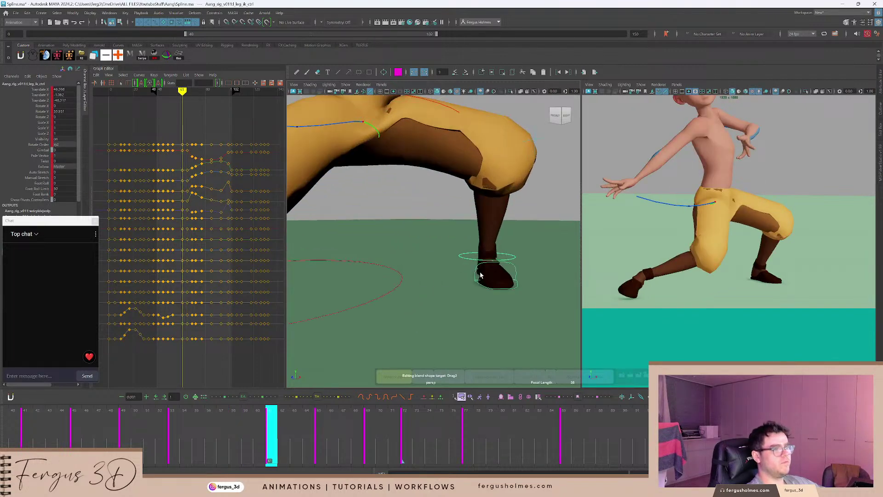
{"action": "left_click", "coordinate": [484, 288]}
{"action": "key", "text": "f"}
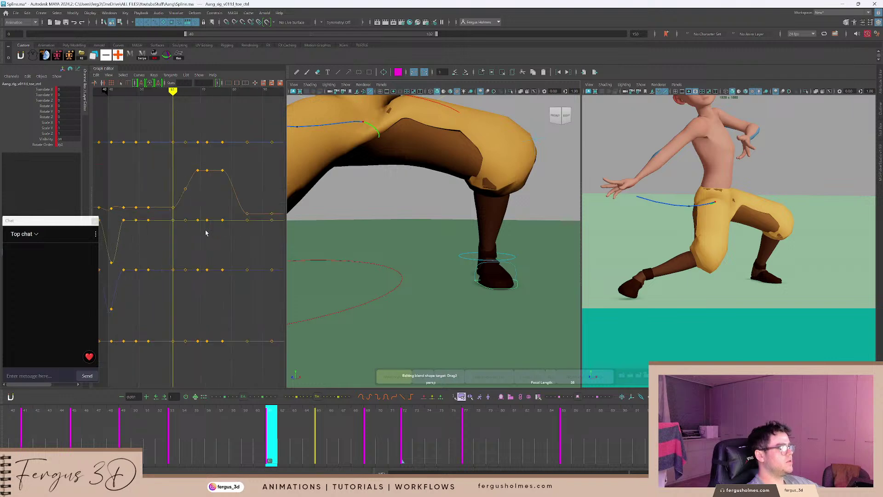
{"action": "key", "text": "period"}
{"action": "key", "text": "period"}
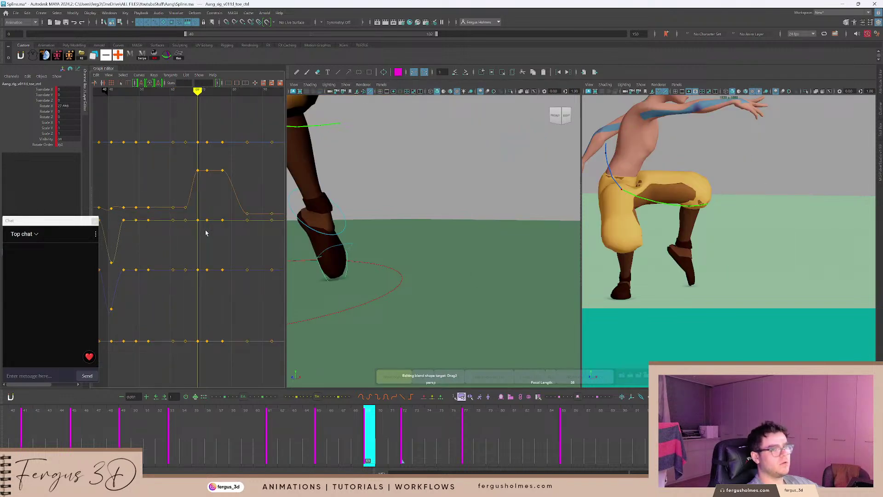
{"action": "key", "text": "comma"}
{"action": "left_click_drag", "start_coordinate": [337, 420], "coordinate": [348, 417]}
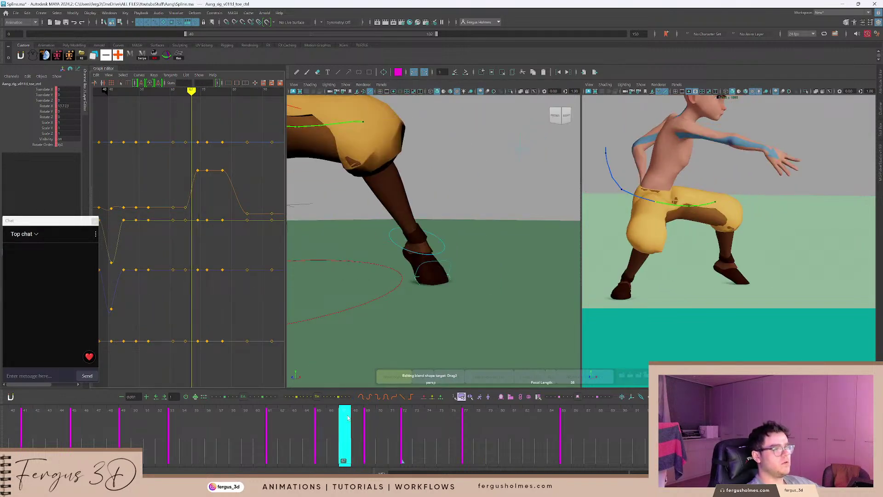
Compare the left foot between frames 65 and 67, return to frame 65, and open the Pose Ghoster tool.
{"action": "left_click", "coordinate": [441, 243]}
{"action": "key", "text": "comma"}
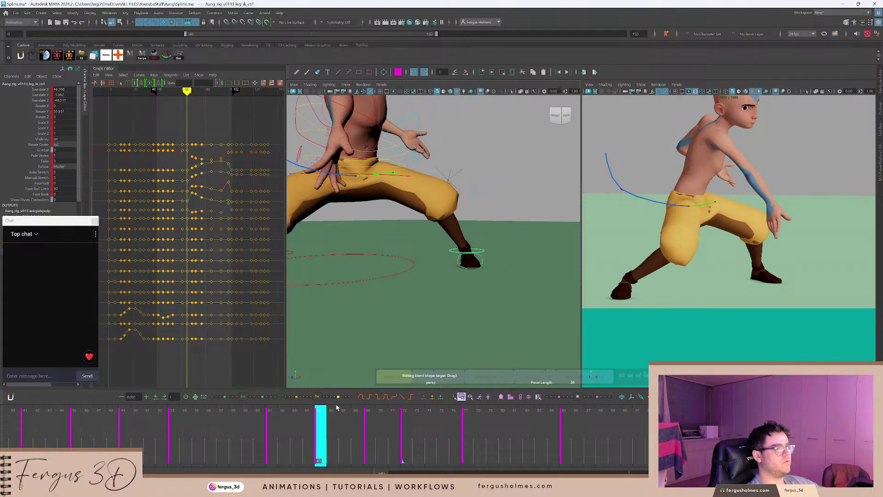
{"action": "left_click", "coordinate": [343, 423]}
{"action": "key", "text": "comma"}
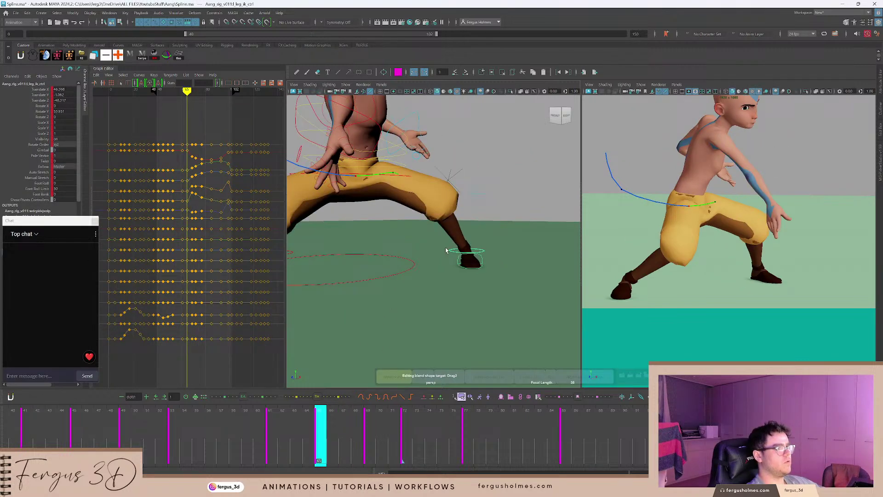
{"action": "left_click_drag", "start_coordinate": [446, 250], "coordinate": [436, 245], "text": "alt"}
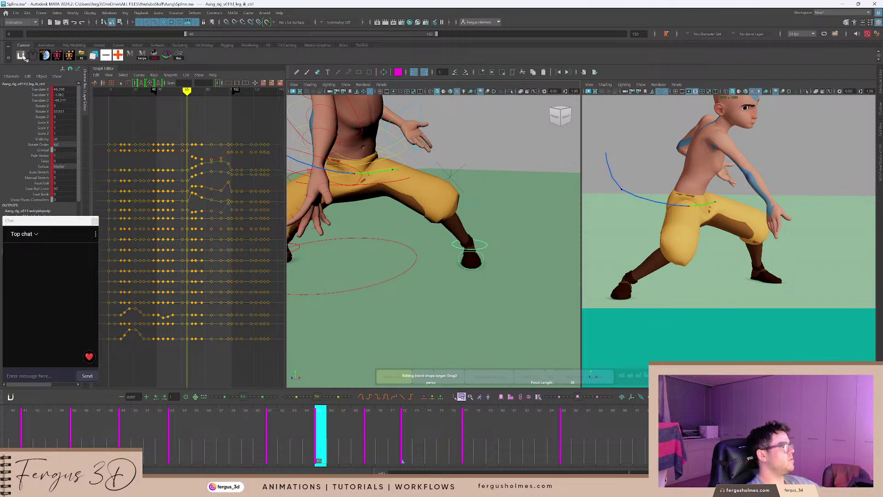
{"action": "left_click", "coordinate": [21, 55]}
{"action": "left_click", "coordinate": [21, 56]}
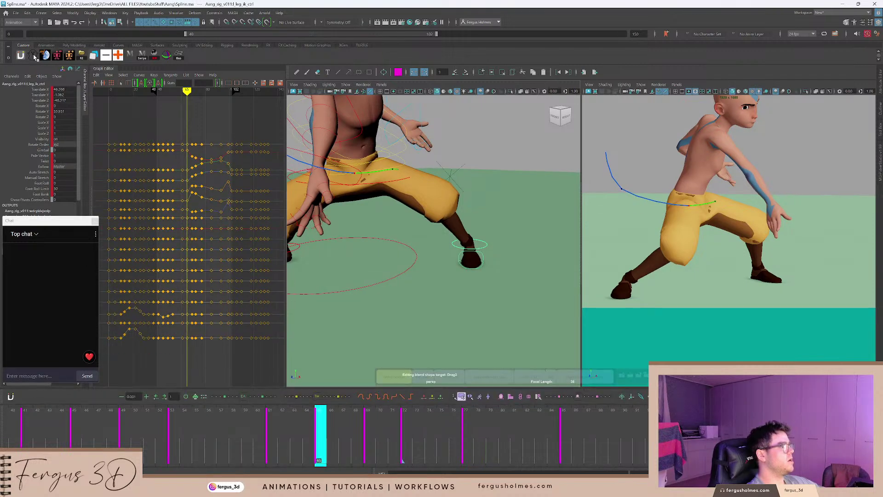
{"action": "left_click_drag", "start_coordinate": [181, 169], "coordinate": [406, 277]}
{"action": "left_click", "coordinate": [457, 238]}
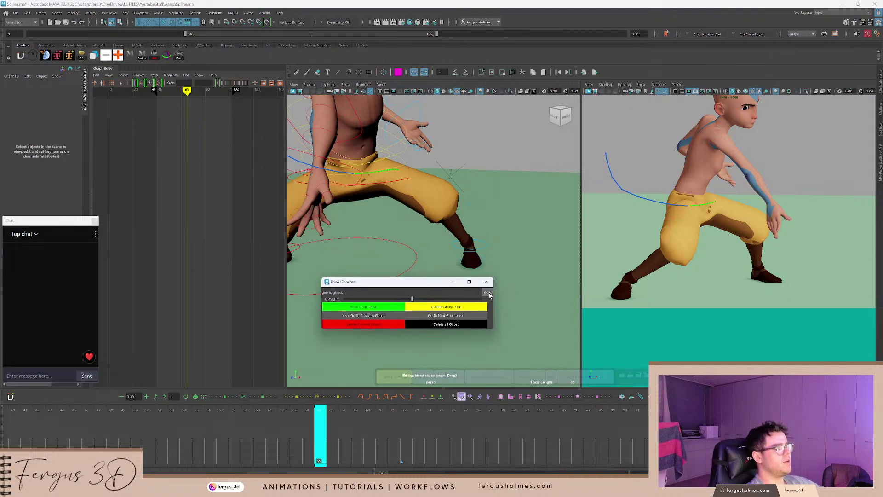
Load the pants and leg meshes into Pose Ghoster, make a ghost of the frame 65 pose, and scrub to frame 67.
{"action": "left_click_drag", "start_coordinate": [56, 220], "coordinate": [157, 210]}
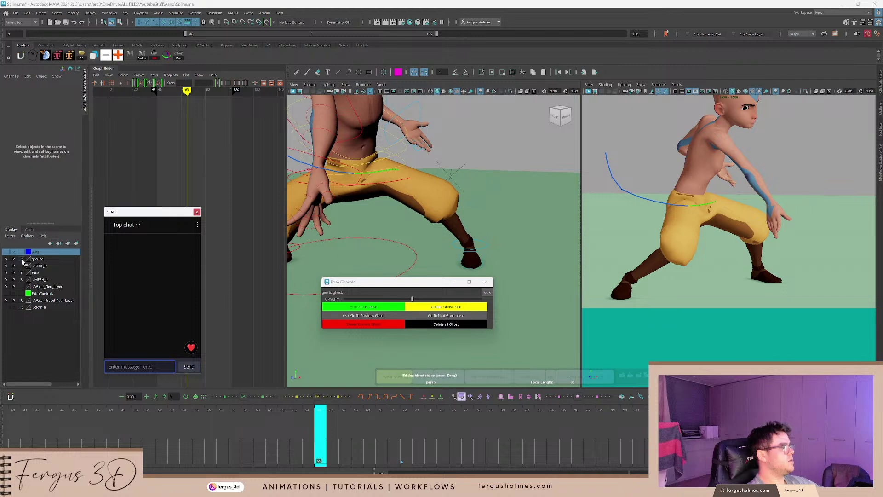
{"action": "left_click", "coordinate": [416, 202]}
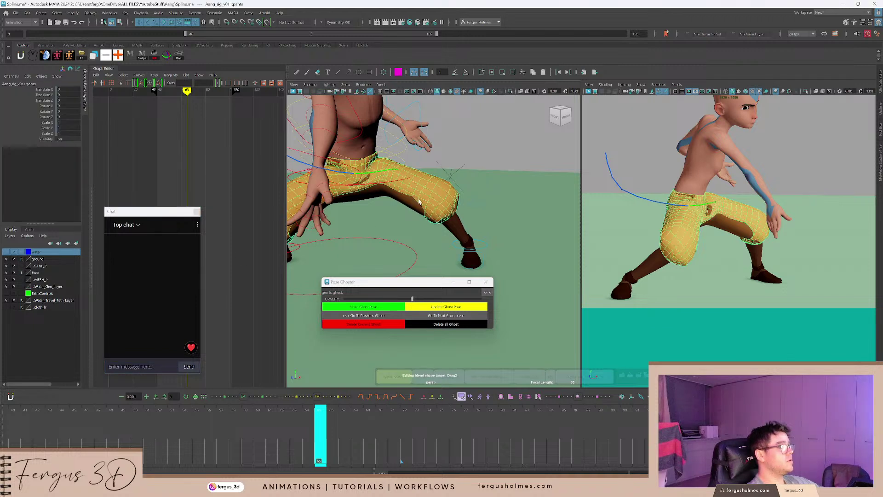
{"action": "left_click", "coordinate": [452, 229]}
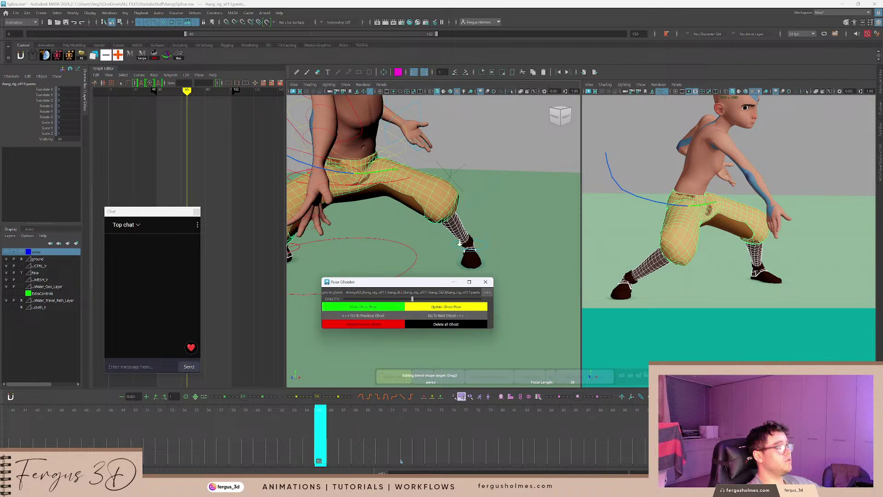
{"action": "right_click_drag", "start_coordinate": [460, 243], "coordinate": [416, 232], "text": "alt"}
{"action": "left_click_drag", "start_coordinate": [417, 233], "coordinate": [414, 257], "text": "alt"}
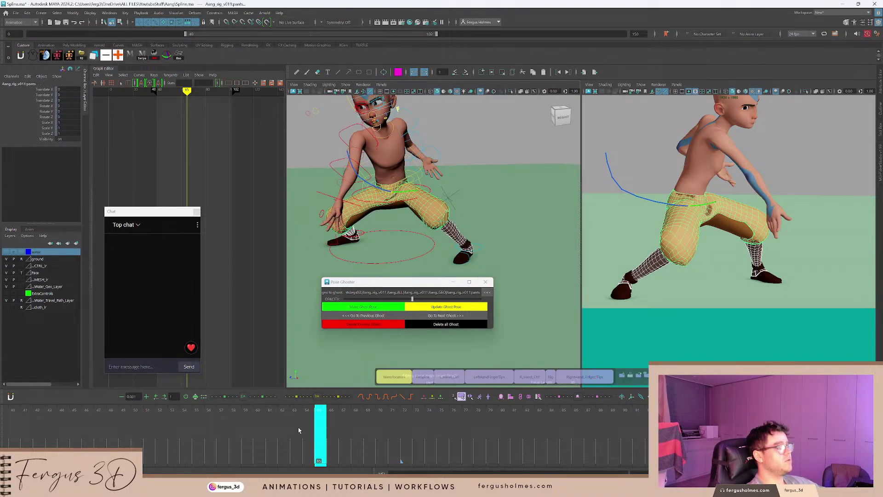
{"action": "left_click_drag", "start_coordinate": [299, 430], "coordinate": [345, 430]}
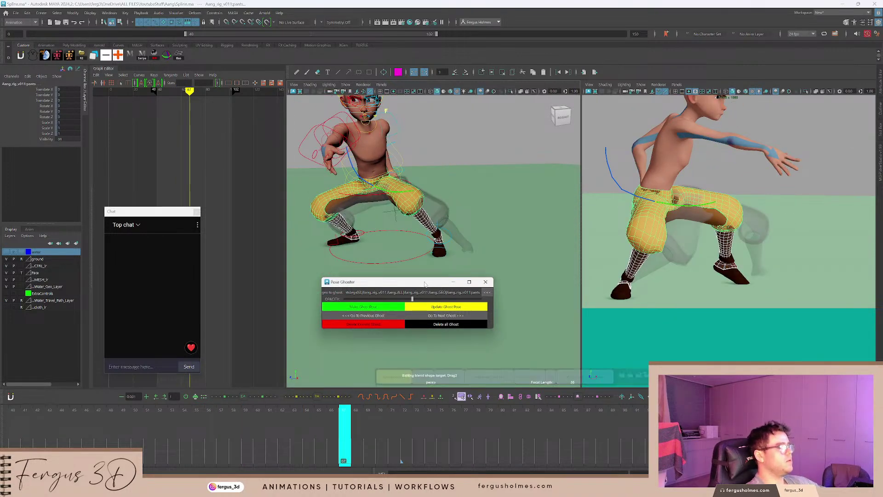
Rotate the left raise-heel control at frame 65, using the ghosted leg pose as reference.
{"action": "left_click_drag", "start_coordinate": [425, 284], "coordinate": [114, 121]}
{"action": "scroll", "coordinate": [470, 242], "scroll_direction": "up", "scroll_amount": 5}
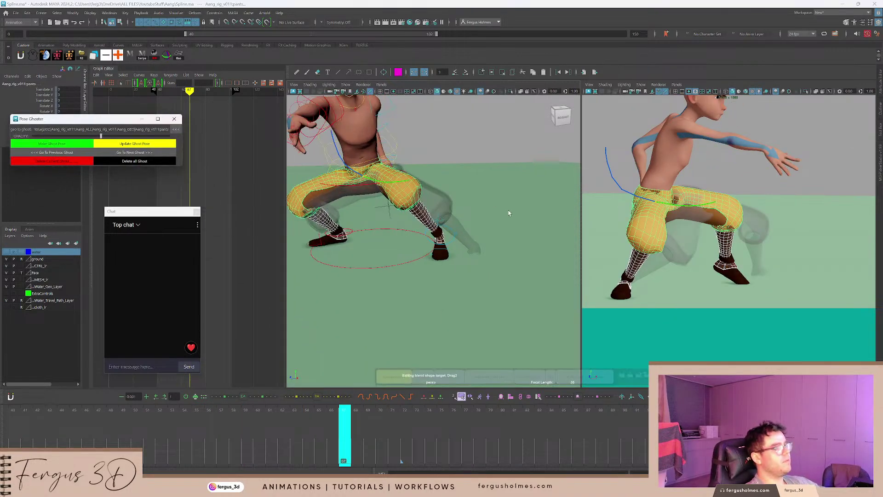
{"action": "left_click", "coordinate": [451, 238]}
{"action": "key", "text": "comma"}
{"action": "left_click_drag", "start_coordinate": [497, 255], "coordinate": [501, 235], "text": "alt"}
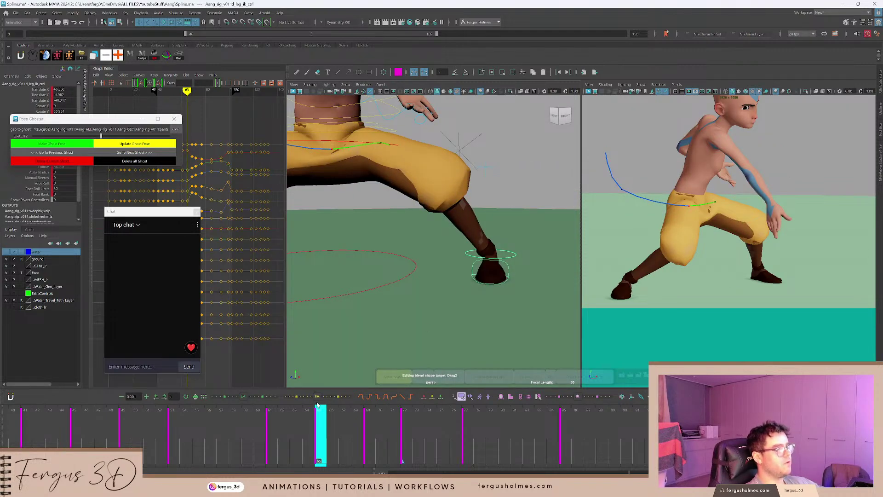
{"action": "left_click_drag", "start_coordinate": [317, 405], "coordinate": [321, 433]}
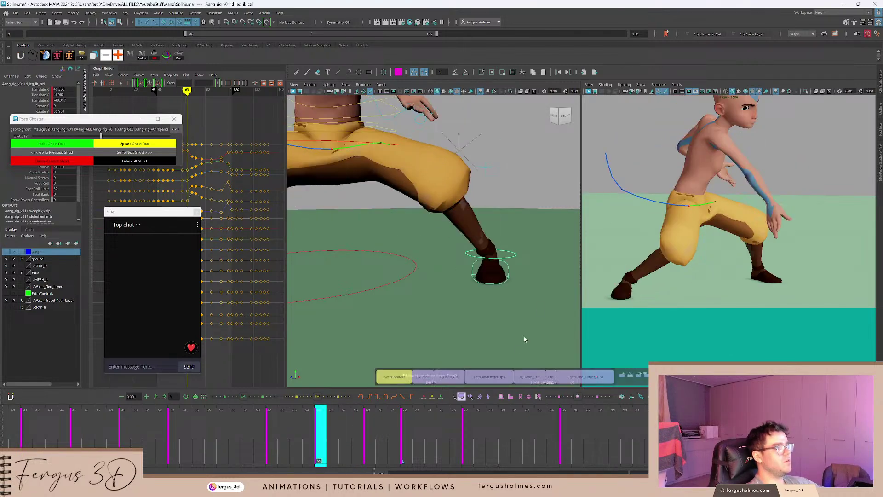
{"action": "left_click", "coordinate": [509, 271]}
{"action": "middle_click_drag", "start_coordinate": [508, 271], "coordinate": [492, 267], "text": "alt"}
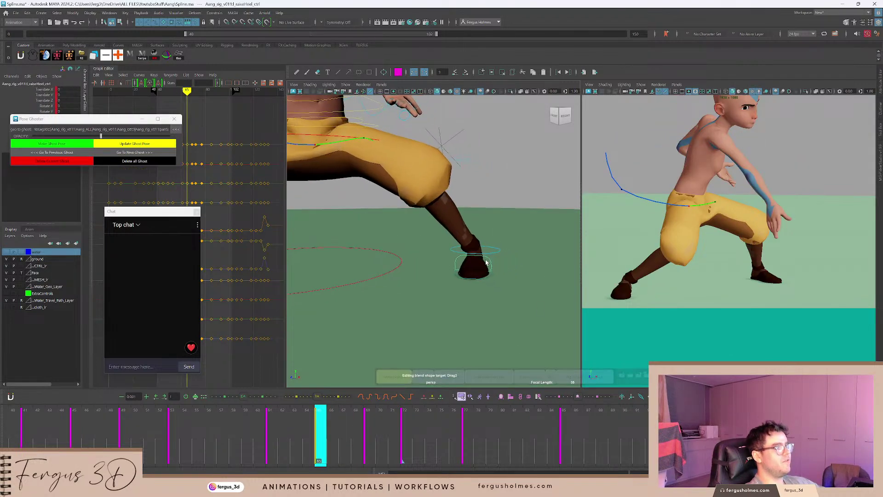
{"action": "key", "text": "e"}
{"action": "left_click_drag", "start_coordinate": [433, 322], "coordinate": [467, 332]}
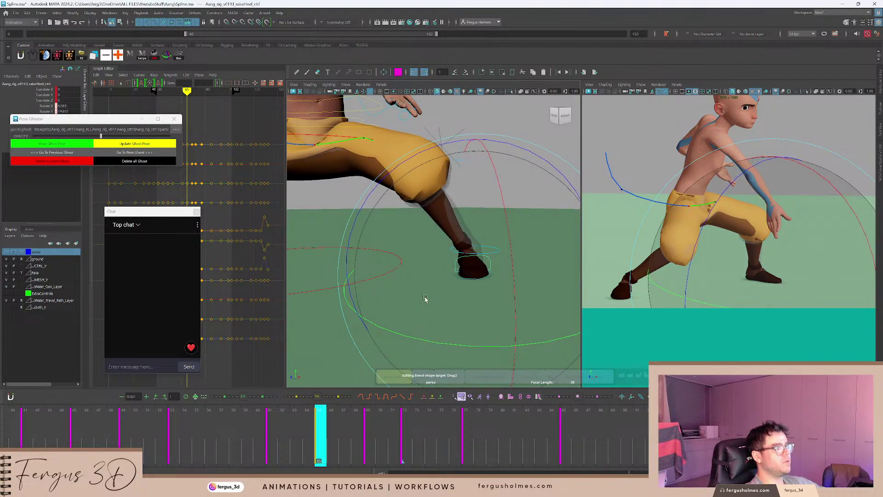
Lift the left leg IK control at frame 67 and turn the foot so it leaves the ground cleanly.
{"action": "left_click_drag", "start_coordinate": [282, 428], "coordinate": [348, 438]}
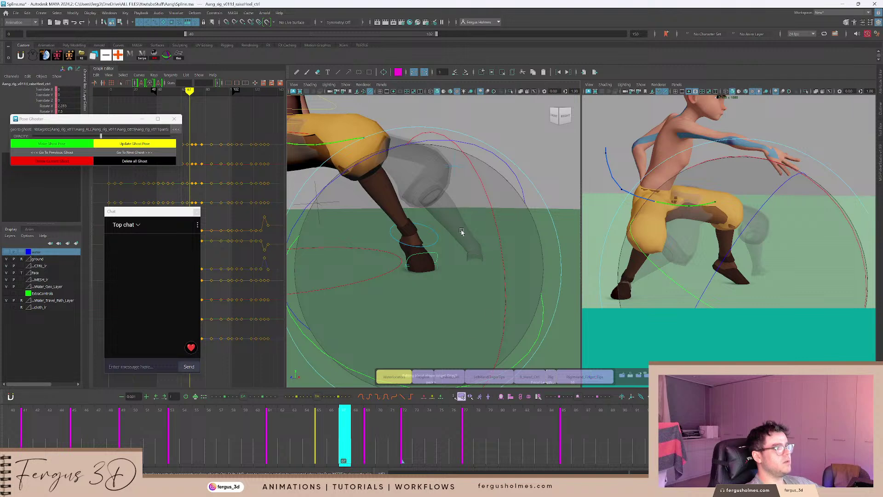
{"action": "key", "text": "q"}
{"action": "left_click", "coordinate": [438, 238]}
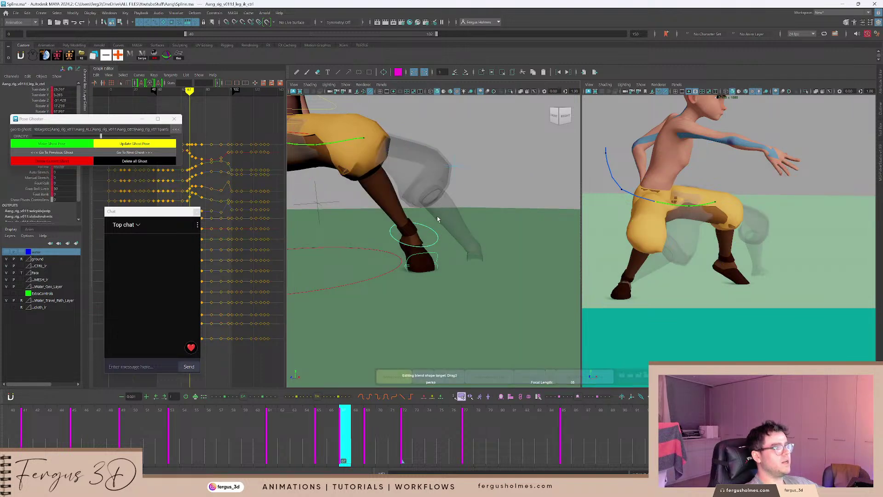
{"action": "left_click_drag", "start_coordinate": [415, 227], "coordinate": [417, 213]}
{"action": "left_click_drag", "start_coordinate": [417, 214], "coordinate": [392, 221], "text": "alt"}
{"action": "key", "text": "e"}
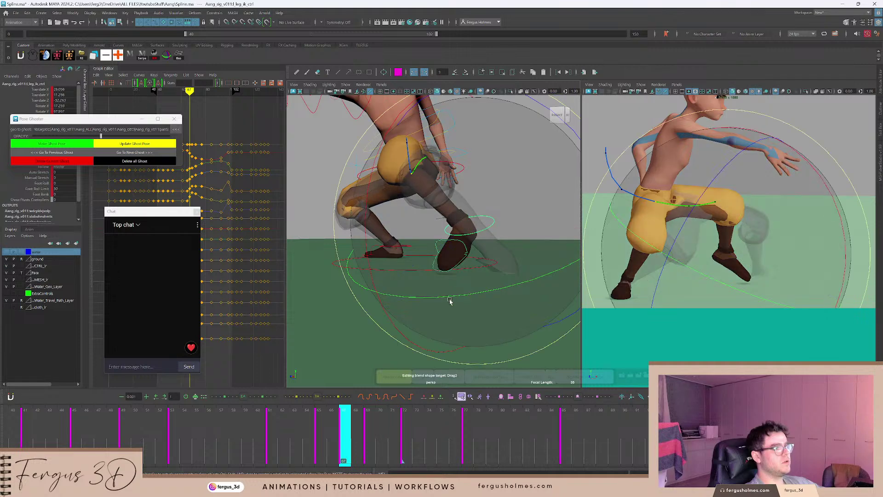
{"action": "left_click_drag", "start_coordinate": [470, 288], "coordinate": [517, 252], "text": "alt"}
{"action": "key", "text": "q"}
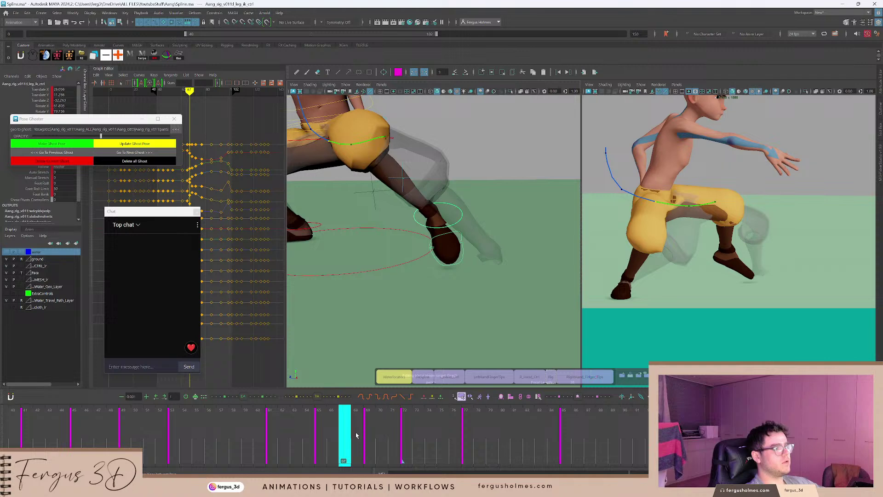
Replay and scrub the left foot's lift-off from frame 61 onward against the ghost, ending at frame 65.
{"action": "left_click_drag", "start_coordinate": [355, 436], "coordinate": [368, 432]}
{"action": "left_click_drag", "start_coordinate": [392, 256], "coordinate": [385, 235], "text": "alt"}
{"action": "left_click", "coordinate": [261, 417]}
{"action": "key", "text": "alt+v"}
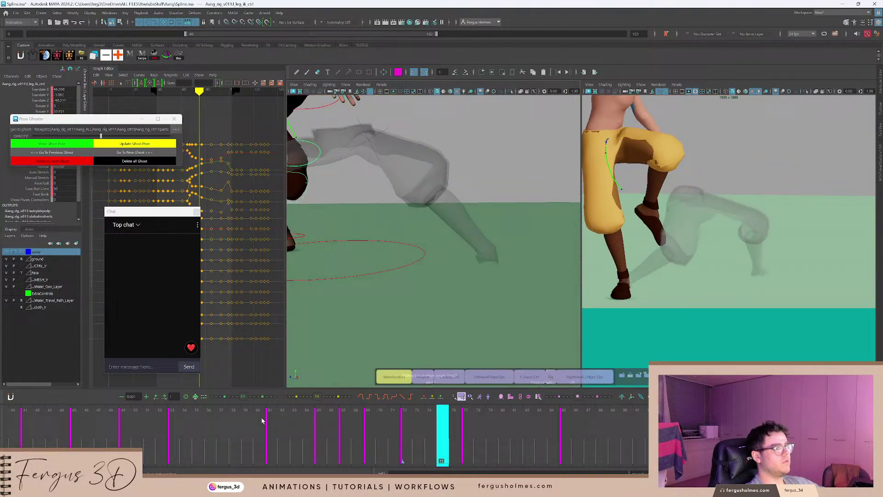
{"action": "left_click", "coordinate": [254, 425]}
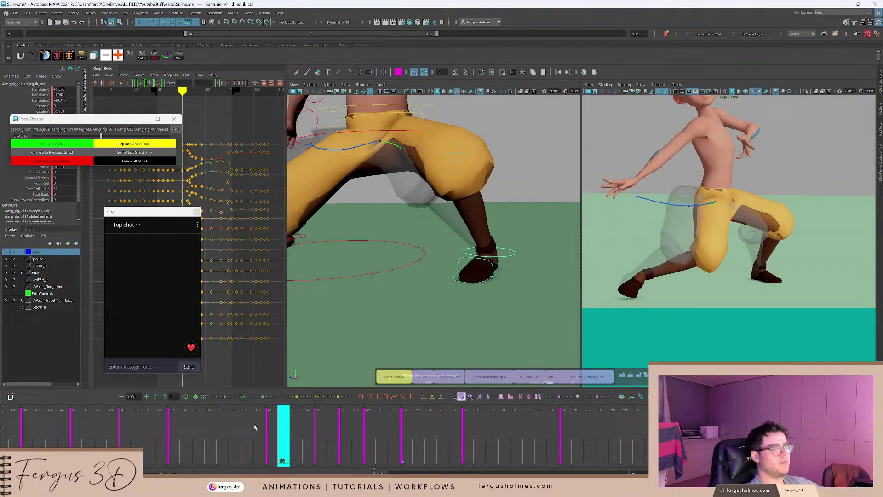
{"action": "key", "text": "alt+v"}
{"action": "left_click_drag", "start_coordinate": [272, 427], "coordinate": [319, 425]}
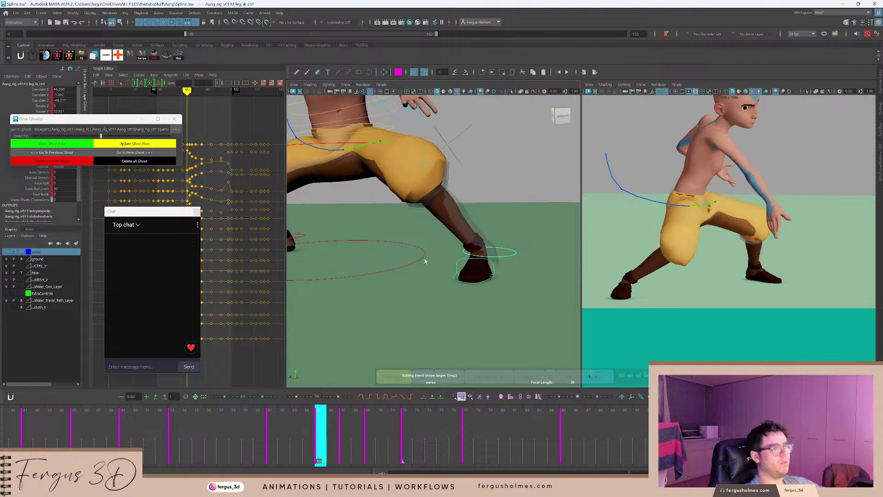
Examine the left raise-heel control and the foot's path against the ghost between frames 65 and 69, stopping at frame 67.
{"action": "left_click", "coordinate": [464, 260]}
{"action": "key", "text": "w"}
{"action": "left_click_drag", "start_coordinate": [463, 259], "coordinate": [471, 259], "text": "alt"}
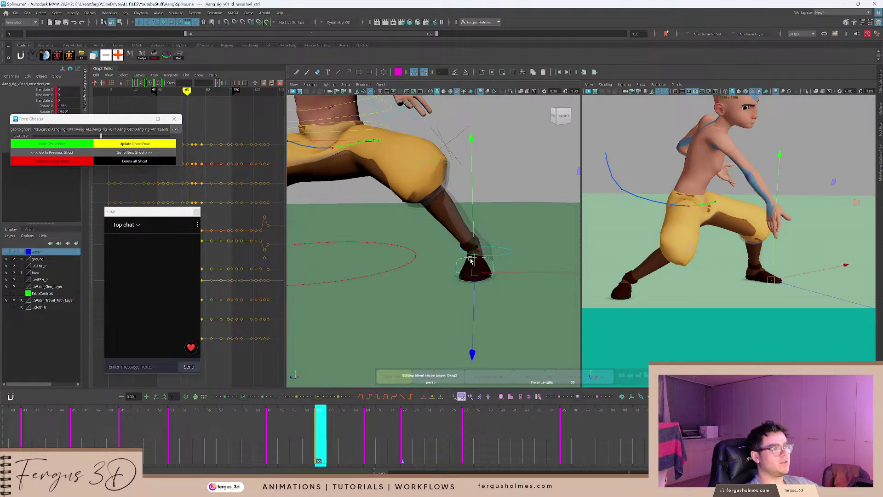
{"action": "right_click_drag", "start_coordinate": [473, 260], "coordinate": [493, 279], "text": "alt"}
{"action": "left_click_drag", "start_coordinate": [493, 279], "coordinate": [520, 294], "text": "alt"}
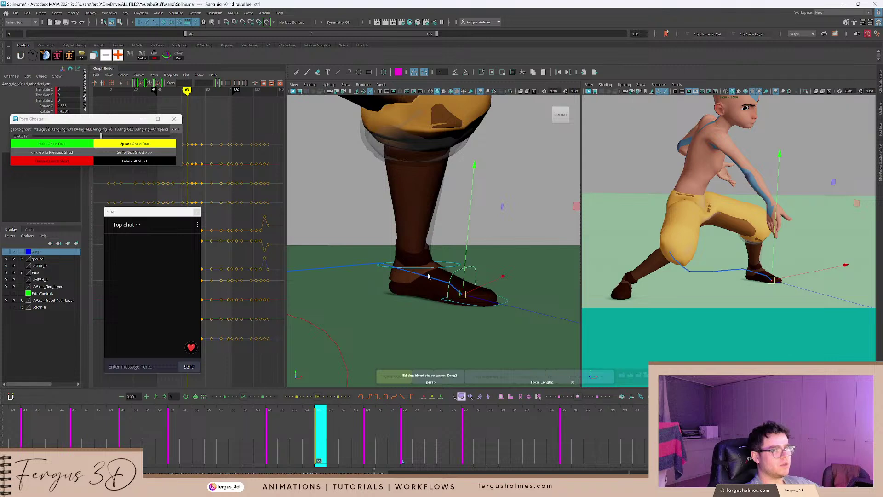
{"action": "key", "text": "period"}
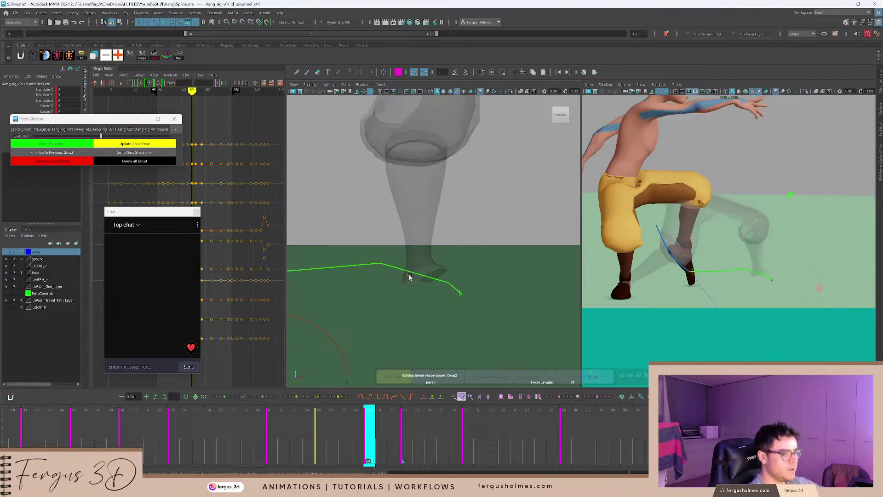
{"action": "key", "text": "comma"}
{"action": "left_click_drag", "start_coordinate": [322, 452], "coordinate": [349, 436]}
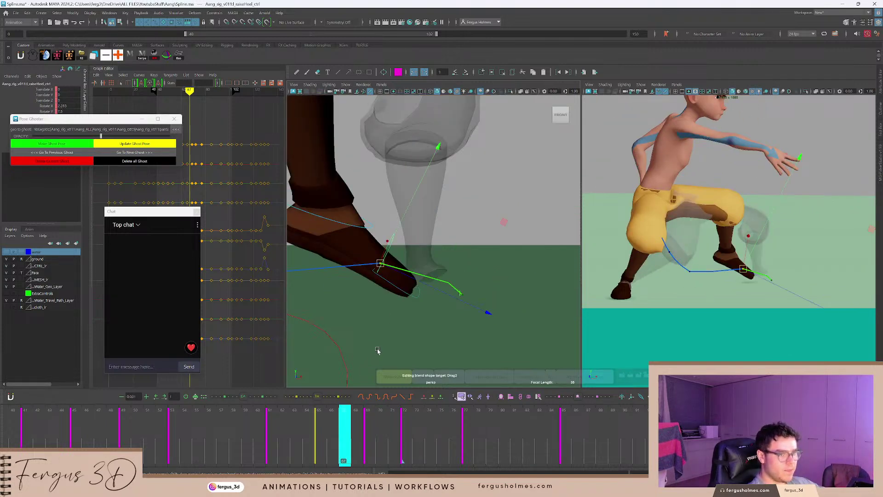
Move the left leg IK control at frame 67 lower and back toward the ghosted foot.
{"action": "left_click_drag", "start_coordinate": [383, 299], "coordinate": [375, 266], "text": "alt"}
{"action": "left_click", "coordinate": [405, 235]}
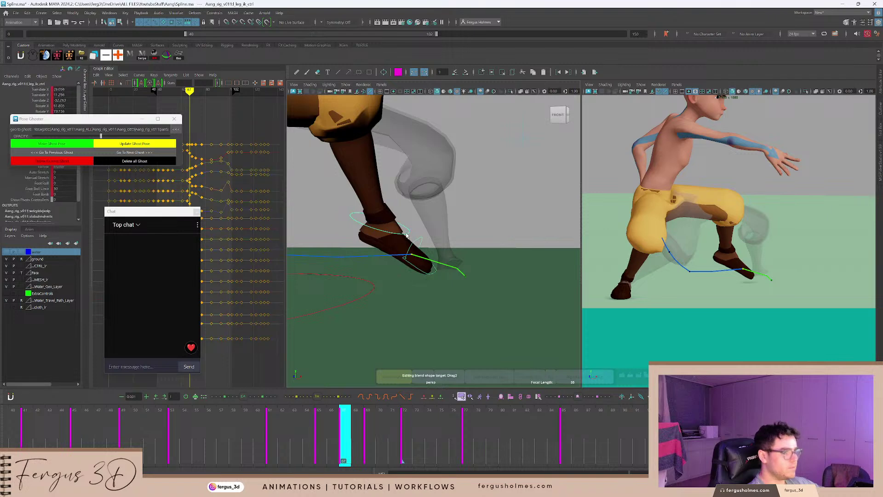
{"action": "key", "text": "2"}
{"action": "key", "text": "2"}
{"action": "left_click_drag", "start_coordinate": [409, 233], "coordinate": [382, 248], "text": "alt"}
{"action": "key", "text": "2"}
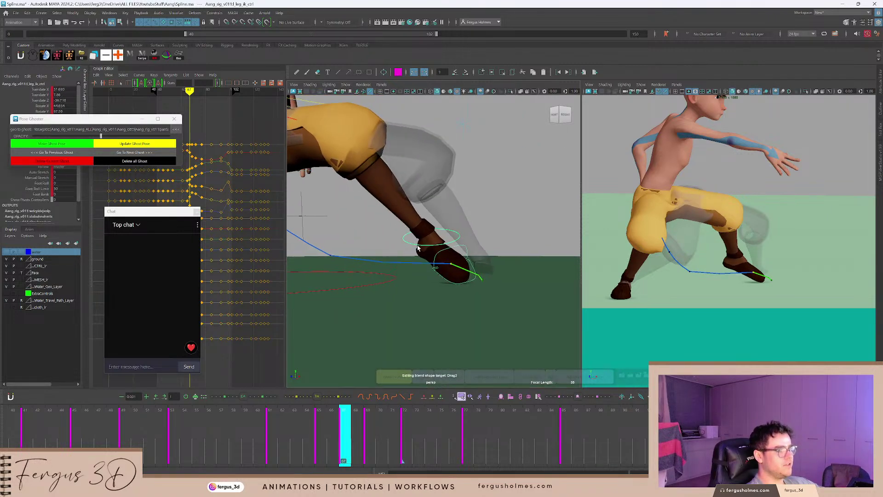
Replay and step through the left foot's lift-off from frame 67 to 73, checking its motion path from several angles.
{"action": "left_click_drag", "start_coordinate": [341, 439], "coordinate": [418, 438]}
{"action": "key", "text": "alt+v"}
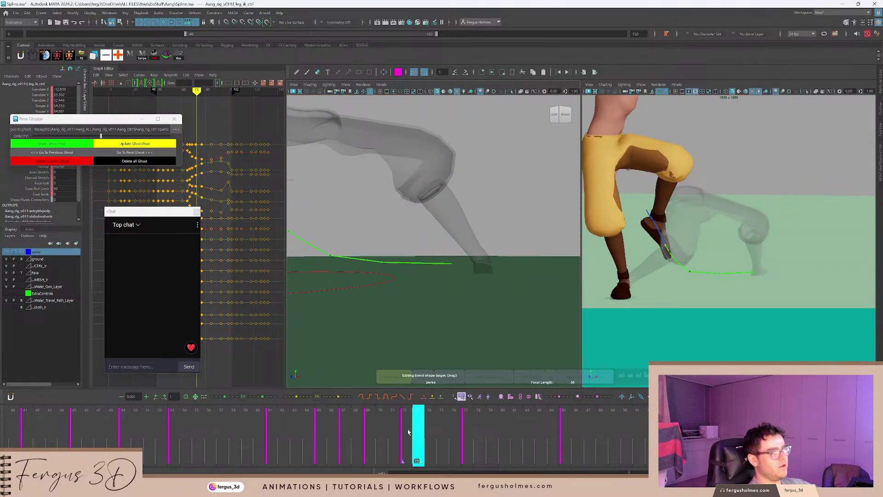
{"action": "key", "text": "period"}
{"action": "middle_click_drag", "start_coordinate": [414, 243], "coordinate": [435, 254], "text": "alt"}
{"action": "key", "text": "comma"}
{"action": "key", "text": "comma"}
{"action": "key", "text": "comma"}
{"action": "key", "text": "period"}
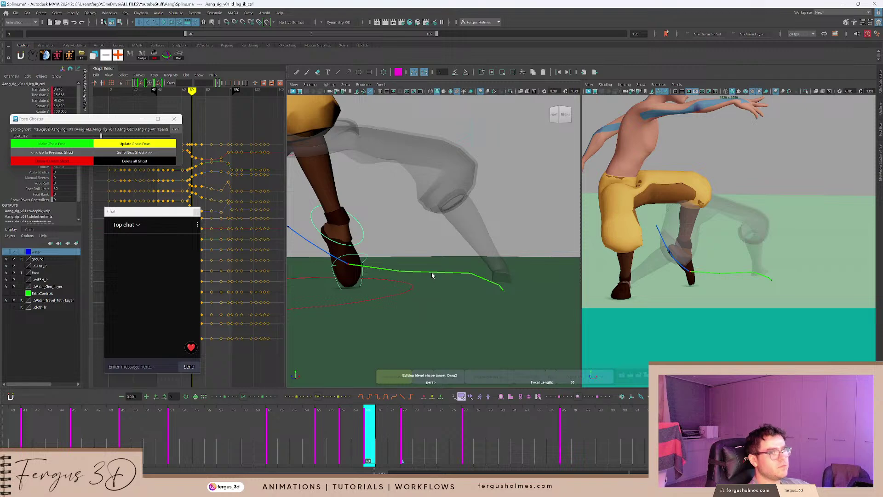
{"action": "left_click_drag", "start_coordinate": [432, 276], "coordinate": [392, 258], "text": "alt"}
{"action": "left_click_drag", "start_coordinate": [444, 270], "coordinate": [438, 270], "text": "alt"}
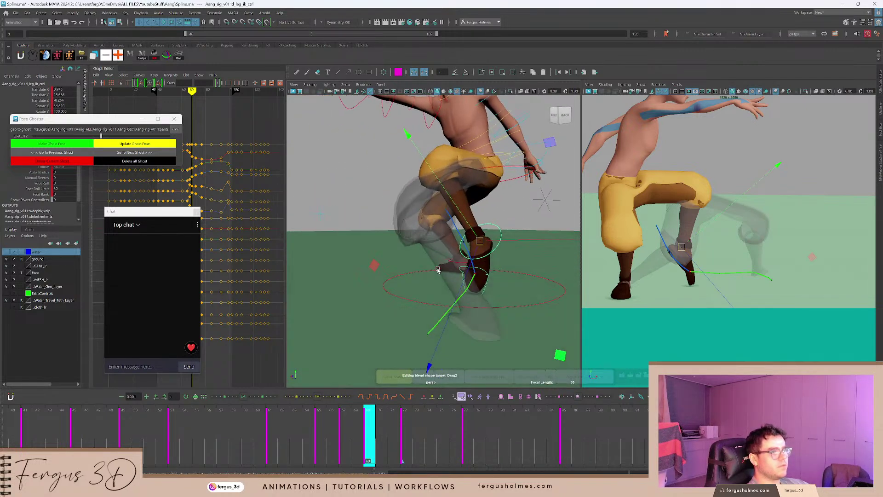
{"action": "key", "text": "comma"}
{"action": "key", "text": "alt+v"}
{"action": "key", "text": "alt+v"}
Lower the left leg IK control at frame 72 to smooth the foot's arc, comparing it with frame 69.
{"action": "left_click_drag", "start_coordinate": [438, 452], "coordinate": [394, 447]}
{"action": "key", "text": "period"}
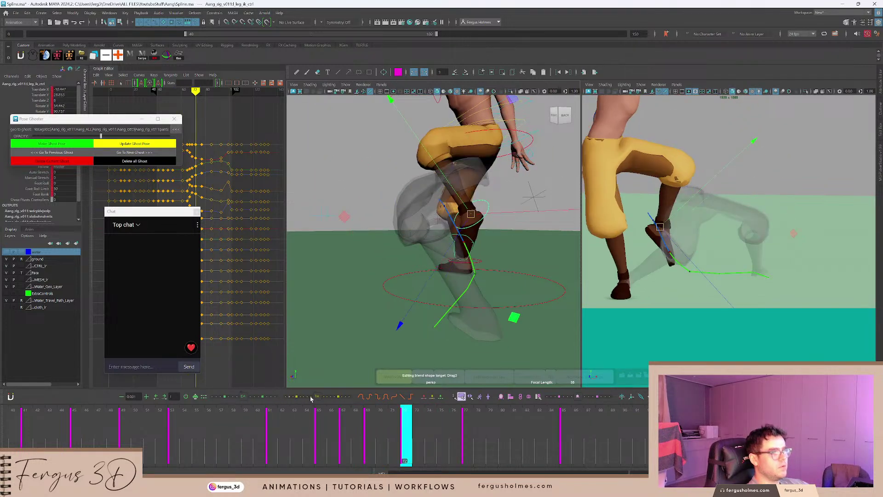
{"action": "key", "text": "comma"}
{"action": "key", "text": "period"}
{"action": "left_click_drag", "start_coordinate": [496, 302], "coordinate": [483, 321], "text": "alt"}
Move the left leg IK control at frame 69 outward toward the ghosted foot, and check the arc at frame 72.
{"action": "key", "text": "comma"}
{"action": "left_click_drag", "start_coordinate": [490, 291], "coordinate": [456, 239], "text": "alt"}
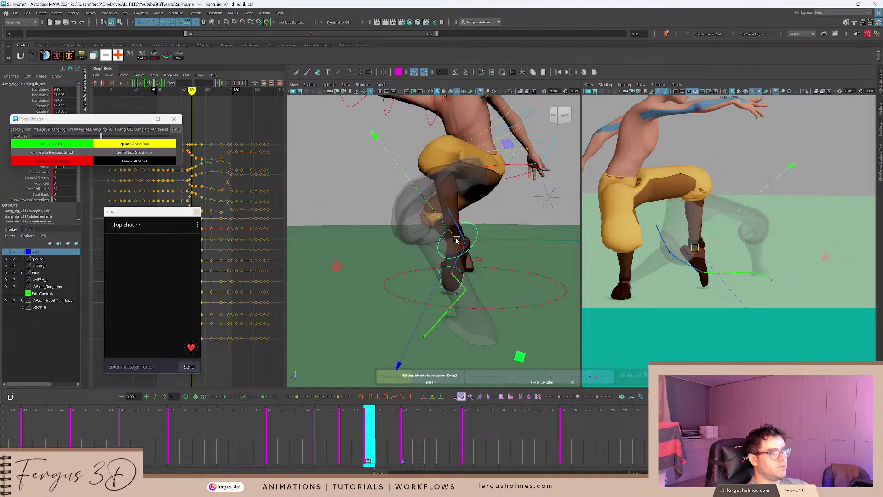
{"action": "left_click_drag", "start_coordinate": [457, 239], "coordinate": [503, 242], "text": "alt"}
{"action": "left_click_drag", "start_coordinate": [417, 246], "coordinate": [478, 255]}
{"action": "key", "text": "period"}
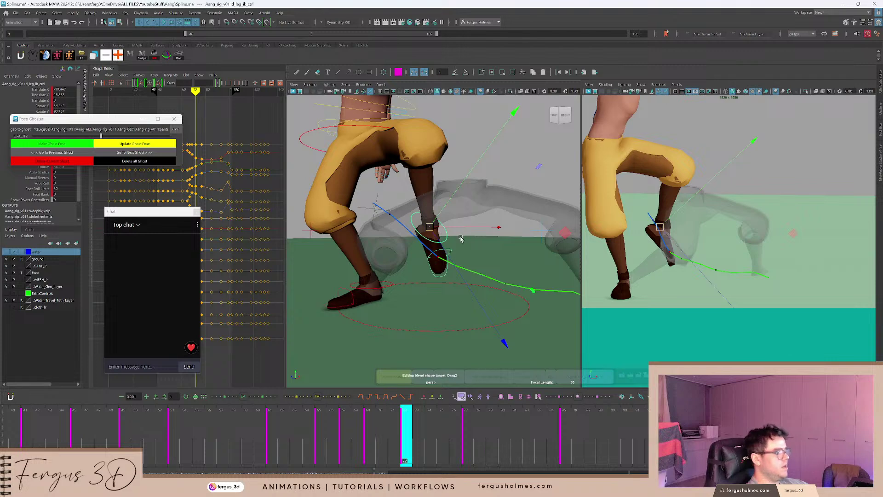
Undo the recent left foot position changes to compare the frame 72 pose, and redo them.
{"action": "key", "text": "ctrl+z"}
{"action": "key", "text": "ctrl+z"}
{"action": "key", "text": "ctrl+z"}
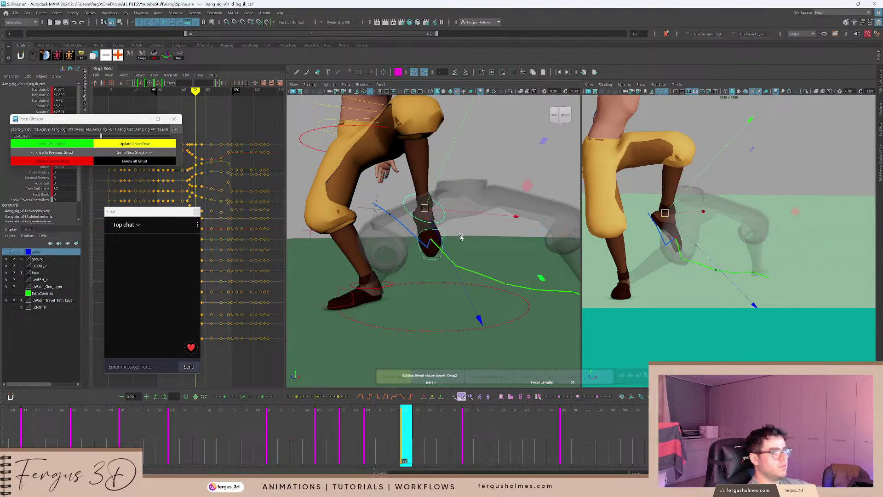
{"action": "key", "text": "shift+z"}
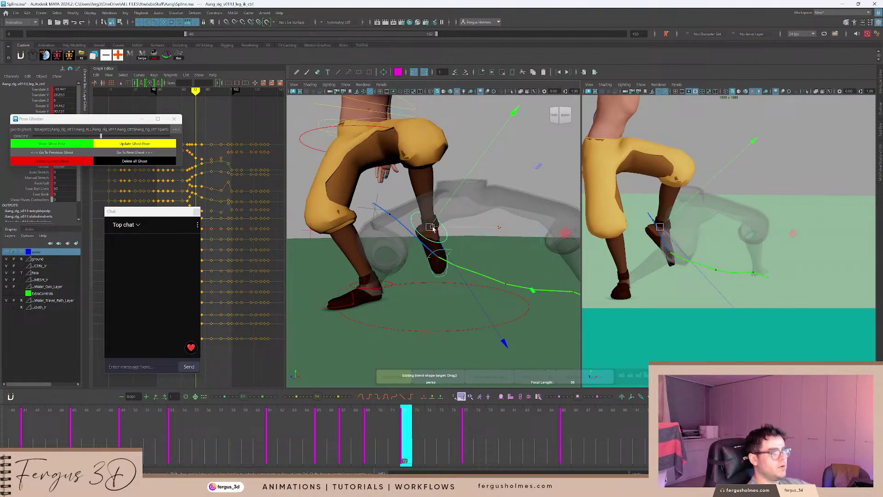
Shift the left leg IK control at frame 72 slightly farther from the ghost along the lift path, and replay the motion.
{"action": "left_click_drag", "start_coordinate": [433, 228], "coordinate": [423, 229]}
{"action": "key", "text": "comma"}
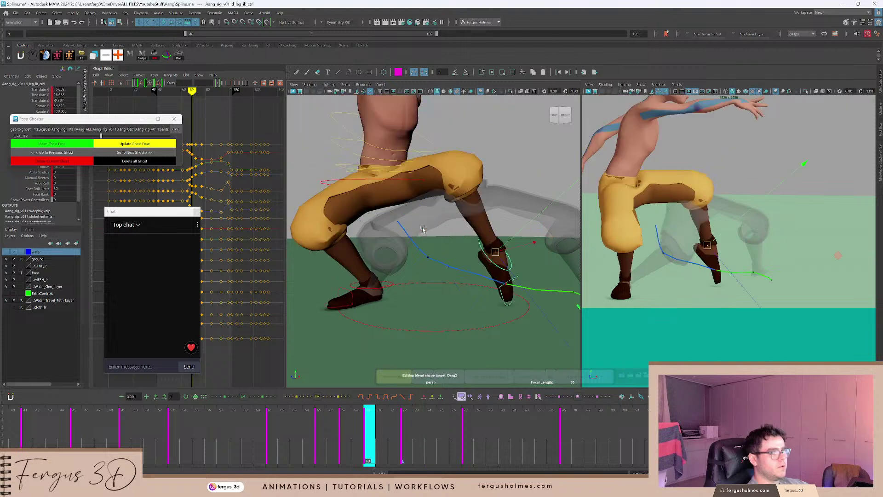
{"action": "key", "text": "alt+v"}
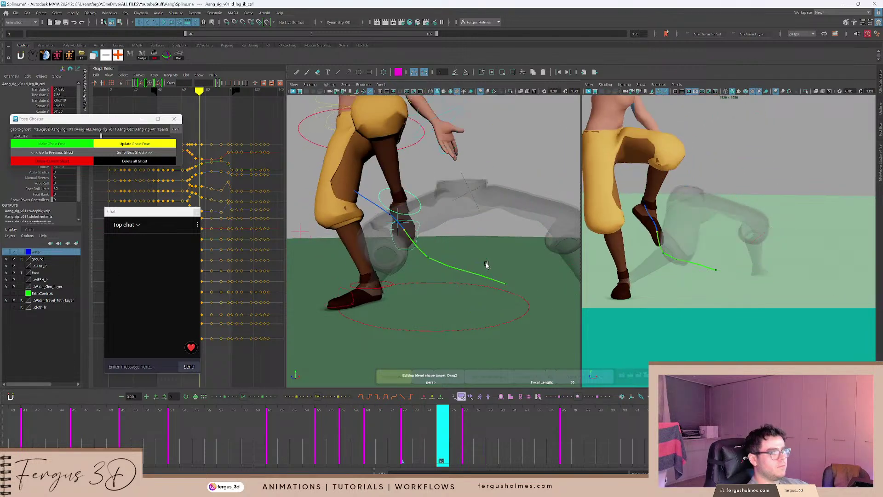
Scrub past the raised left foot pose, delete the leg IK control's key at frame 77, and return to frame 72.
{"action": "left_click_drag", "start_coordinate": [443, 427], "coordinate": [479, 429]}
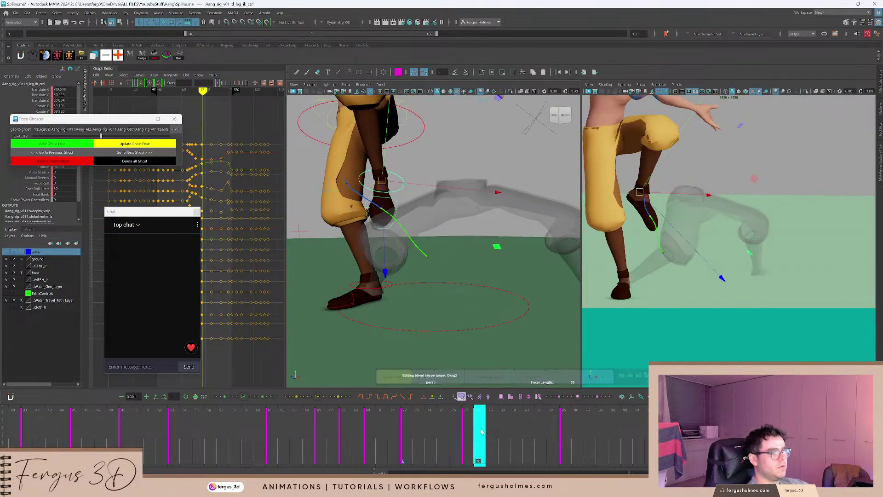
{"action": "key", "text": "comma"}
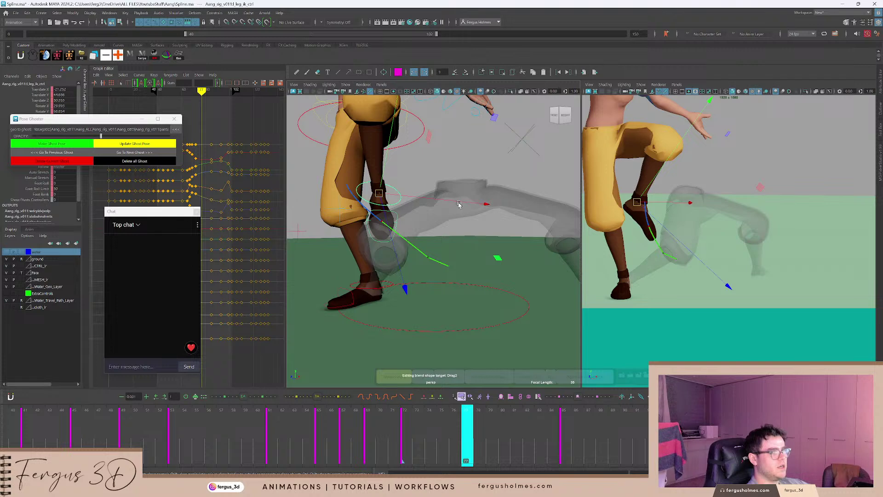
{"action": "key", "text": "comma"}
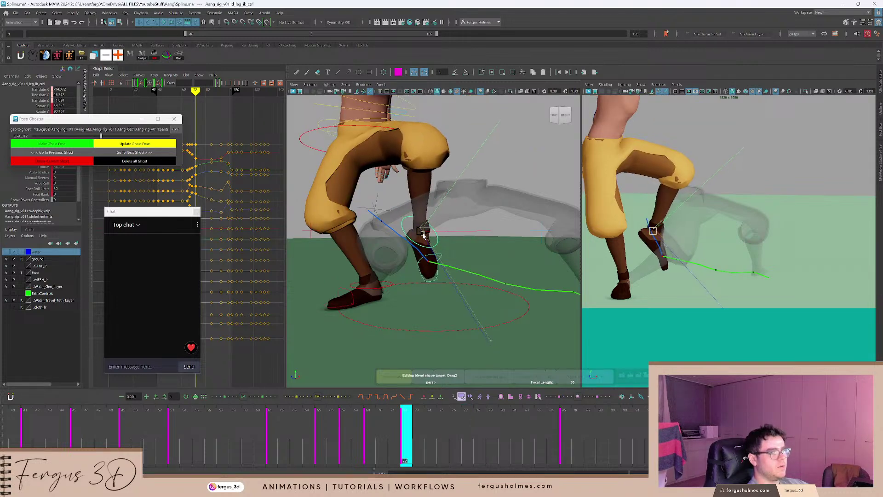
Nudge the raised foot's IK control slightly forward and down at frame 72, and play through to frame 85 to check the movement.
{"action": "left_click_drag", "start_coordinate": [423, 235], "coordinate": [430, 238]}
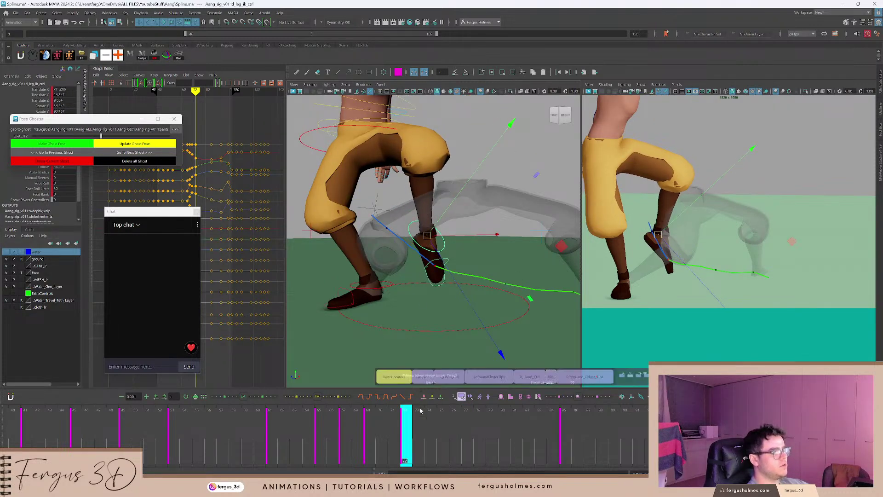
{"action": "key", "text": "alt+v"}
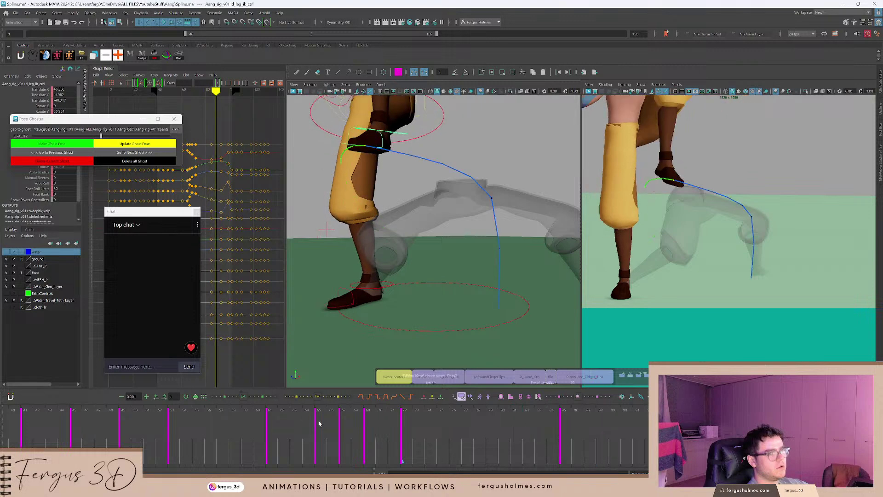
{"action": "left_click", "coordinate": [518, 425]}
{"action": "key", "text": "."}
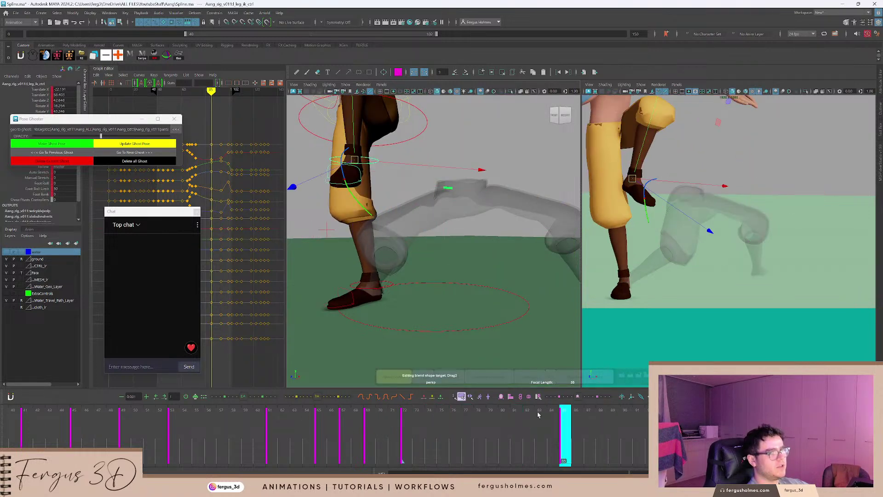
{"action": "scroll", "coordinate": [429, 247], "scroll_direction": "down", "scroll_amount": 3}
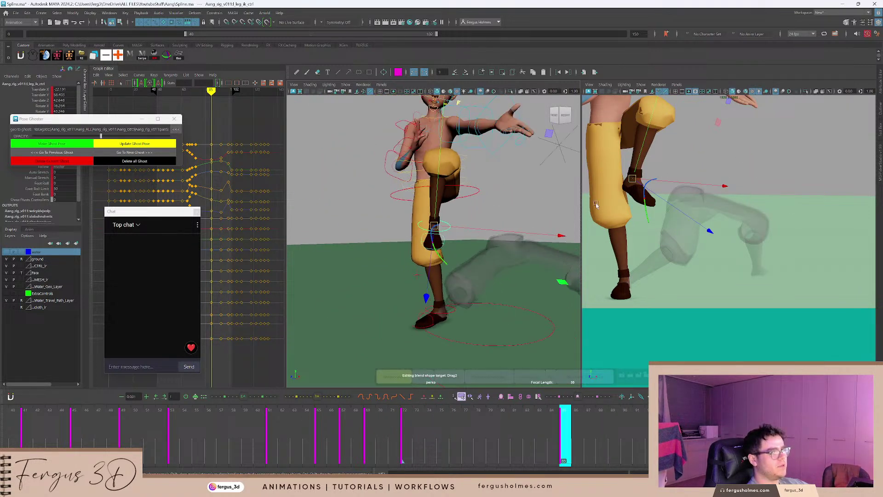
{"action": "scroll", "coordinate": [658, 171], "scroll_direction": "down", "scroll_amount": 2}
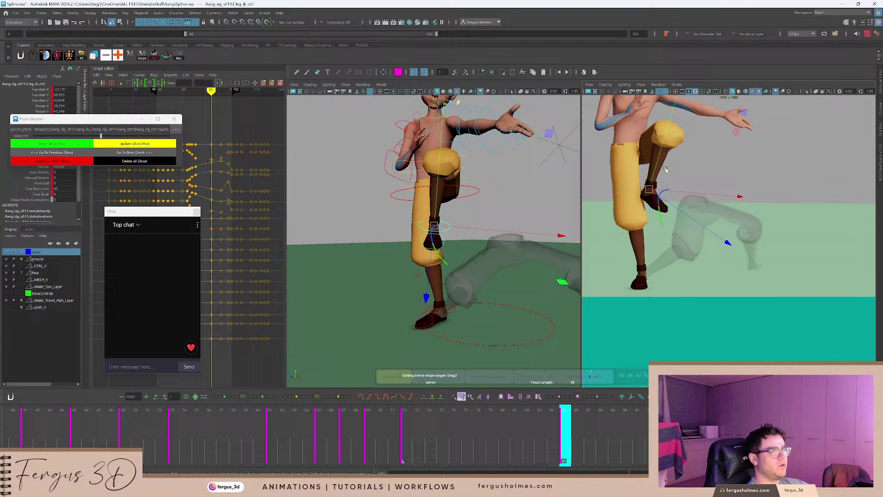
Clear the accidental mesh selection and play back the leg lift to review the full pose in the camera view.
{"action": "left_click", "coordinate": [666, 170]}
{"action": "scroll", "coordinate": [728, 175], "scroll_direction": "up", "scroll_amount": 2}
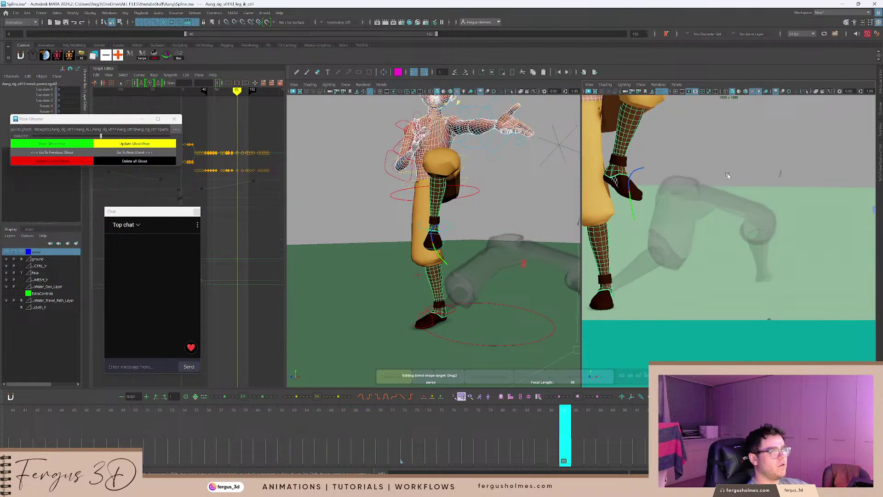
{"action": "right_click", "coordinate": [659, 159]}
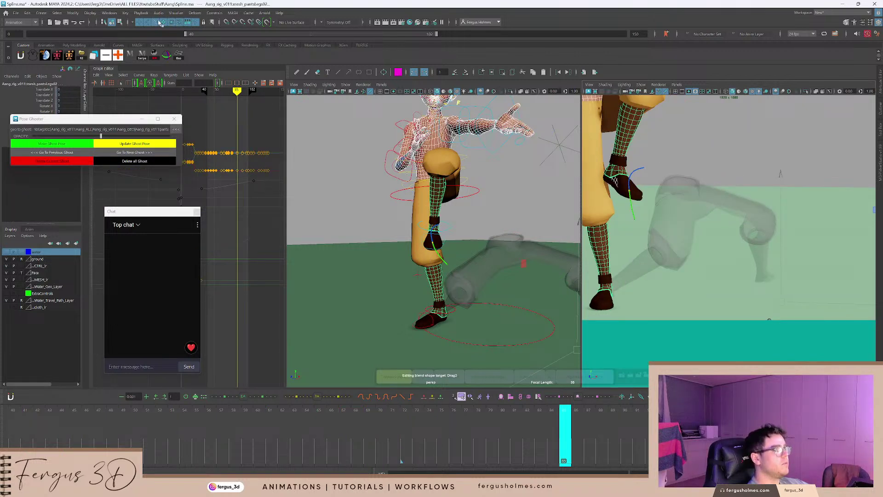
{"action": "left_click", "coordinate": [673, 179]}
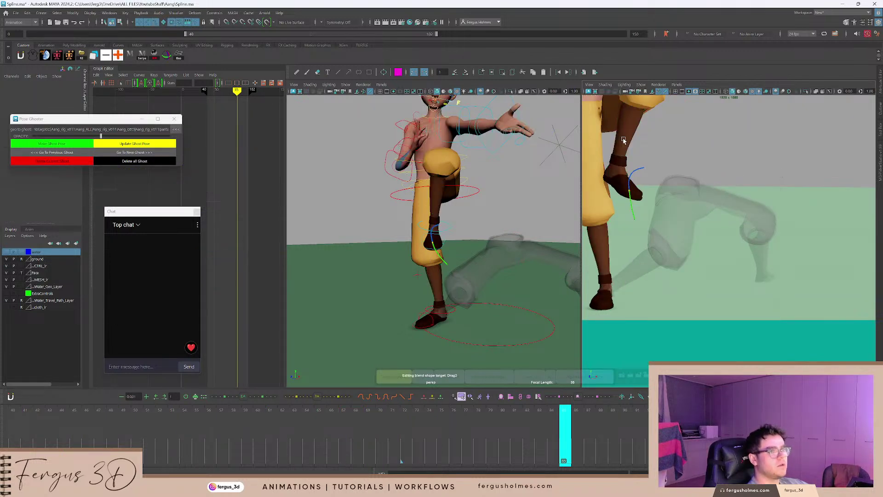
{"action": "scroll", "coordinate": [716, 159], "scroll_direction": "down", "scroll_amount": 3}
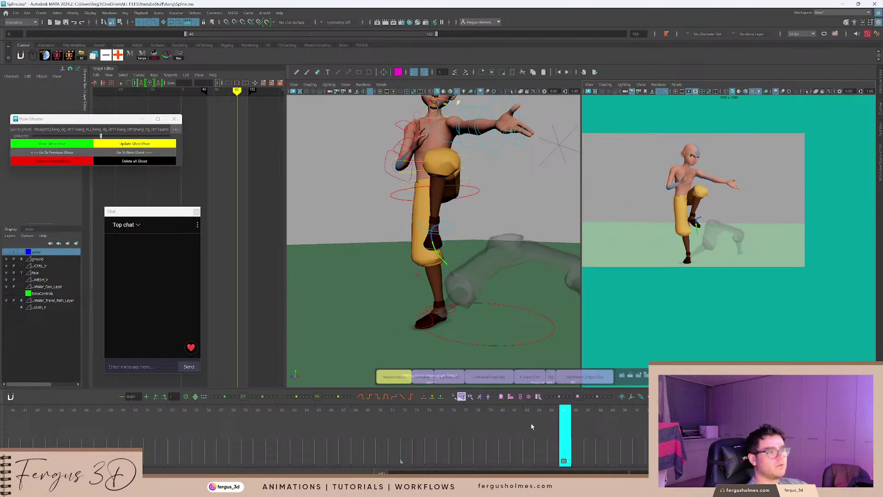
{"action": "left_click_drag", "start_coordinate": [516, 425], "coordinate": [193, 394]}
{"action": "key", "text": "alt+v"}
{"action": "left_click", "coordinate": [195, 396]}
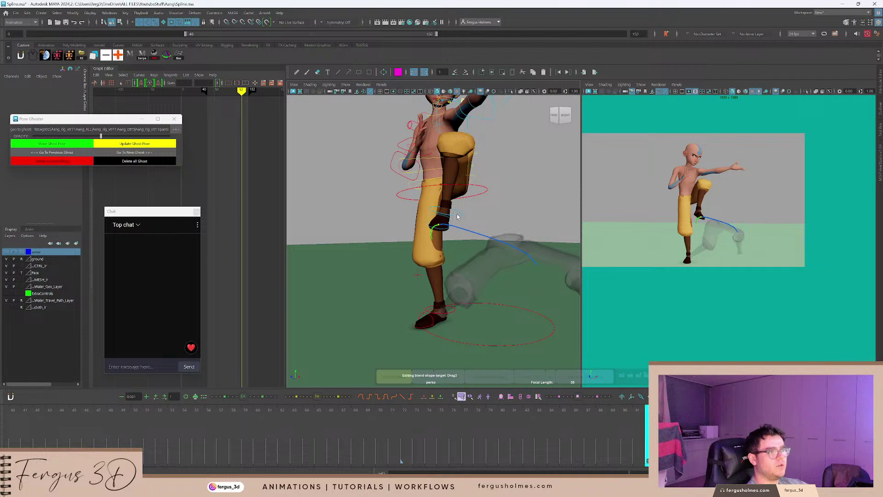
Copy the raised foot IK control's pose from frame 85 to frame 78 and delete its frame 85 key.
{"action": "left_click", "coordinate": [457, 217]}
{"action": "key", "text": "comma"}
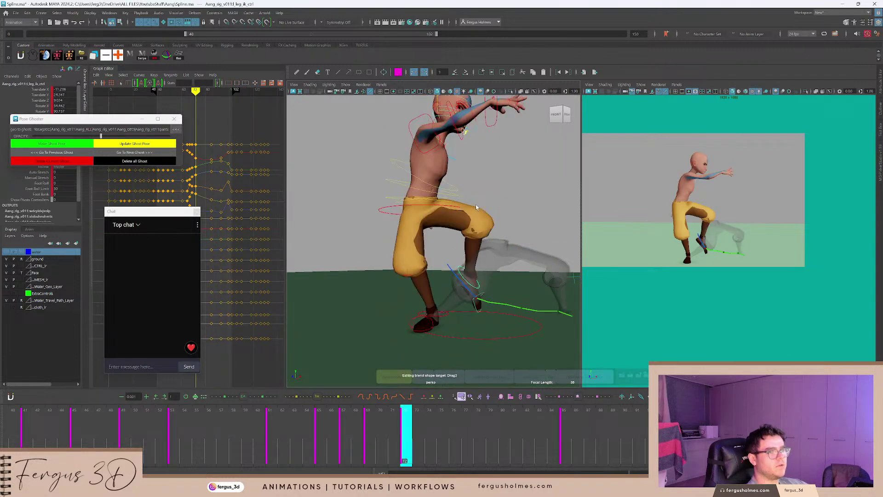
{"action": "scroll", "coordinate": [476, 205], "scroll_direction": "up", "scroll_amount": 3}
{"action": "left_click_drag", "start_coordinate": [477, 208], "coordinate": [492, 210], "text": "alt"}
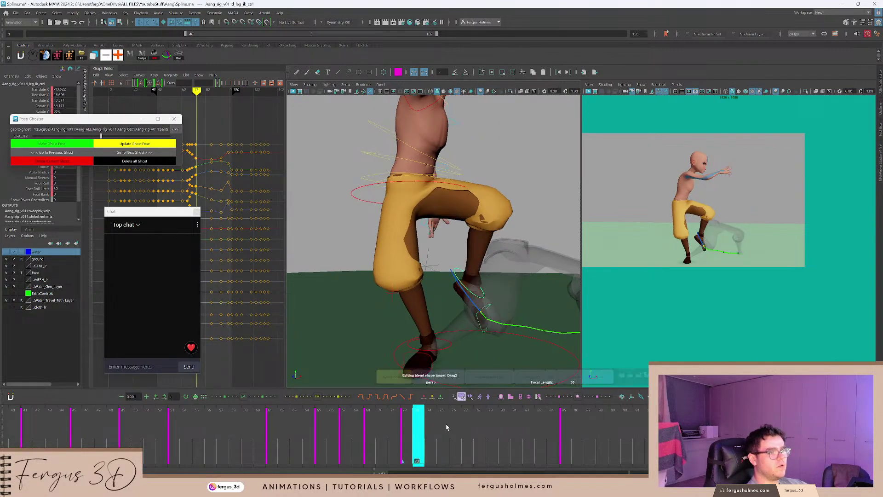
{"action": "key", "text": "period"}
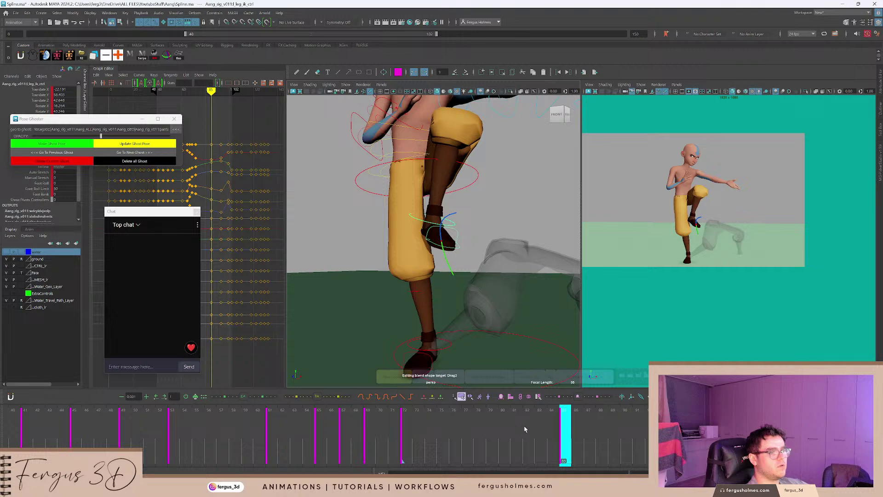
{"action": "left_click", "coordinate": [477, 425]}
{"action": "key", "text": "ctrl+v"}
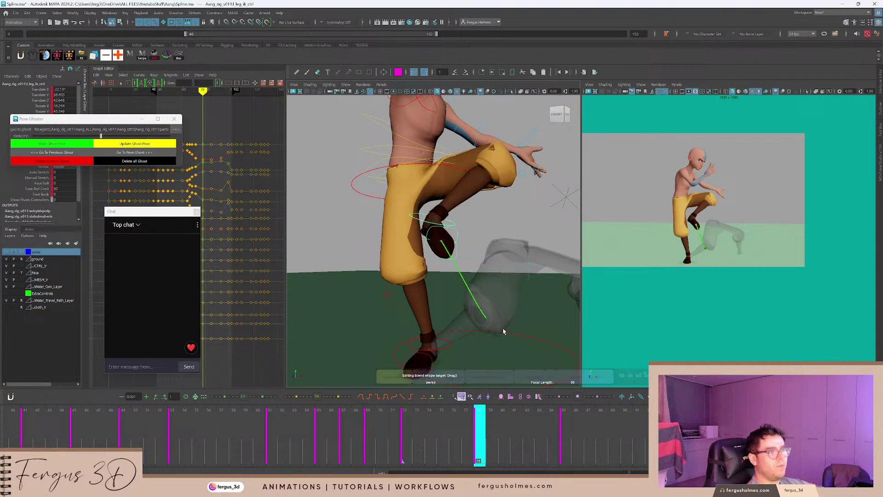
{"action": "key", "text": "period"}
{"action": "key", "text": "Delete"}
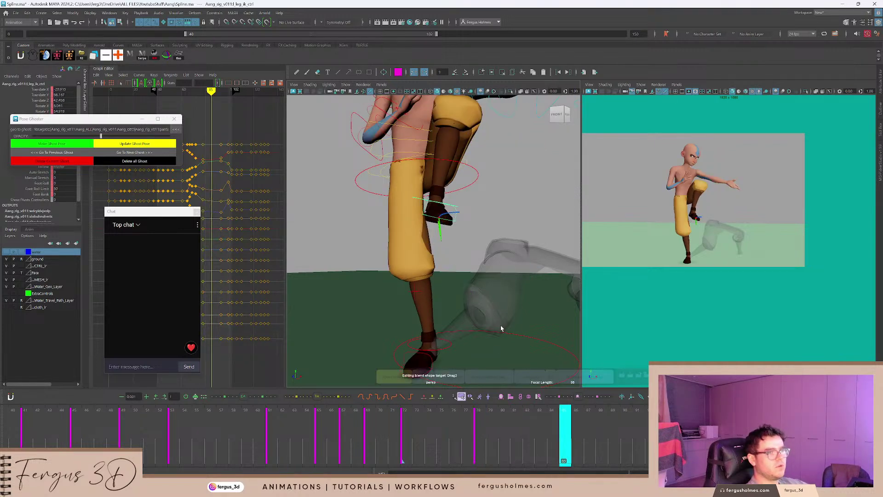
{"action": "key", "text": "comma"}
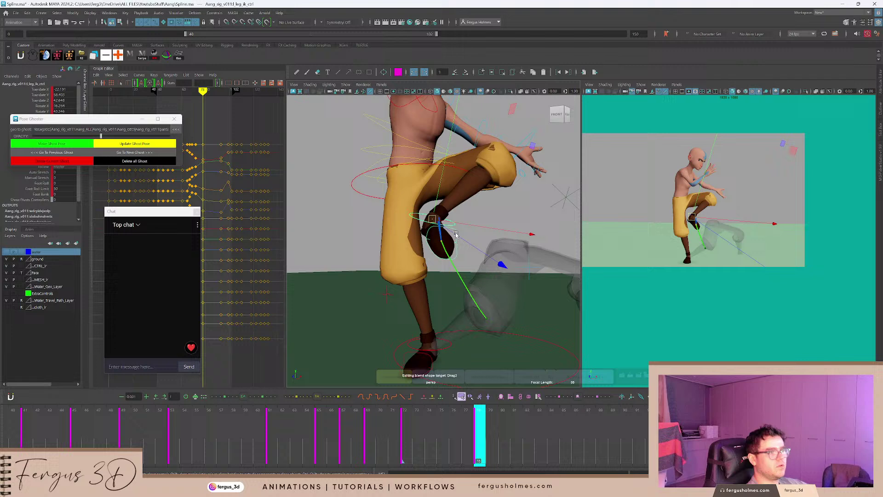
Reposition the raised leg's pole vector control at frame 77 to redirect the bent knee.
{"action": "left_click_drag", "start_coordinate": [456, 235], "coordinate": [451, 196], "text": "alt"}
{"action": "key", "text": "alt+2"}
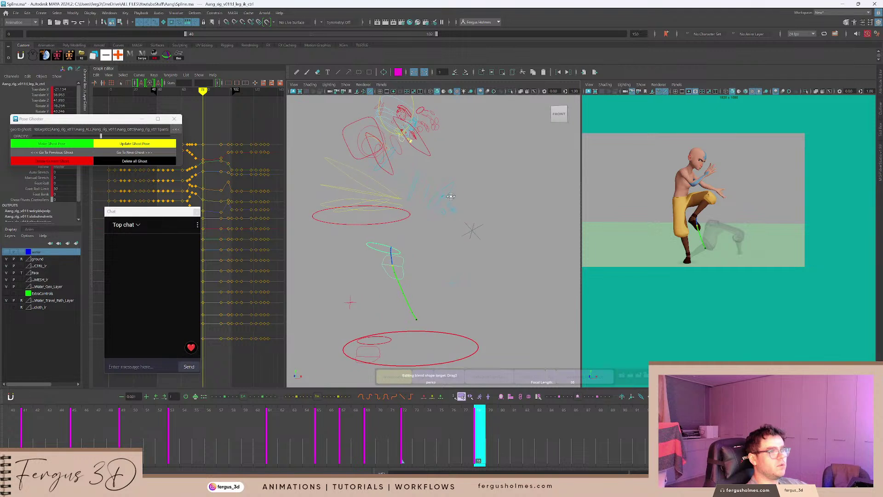
{"action": "left_click", "coordinate": [350, 302]}
{"action": "key", "text": "alt+1"}
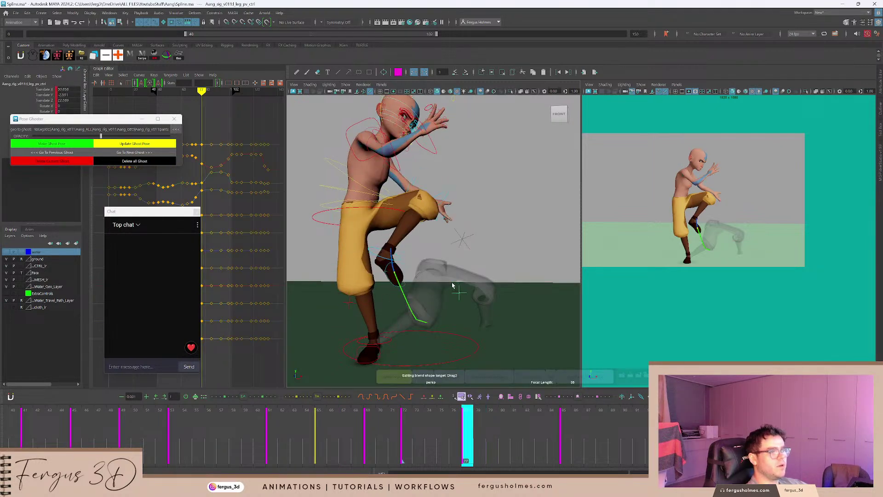
{"action": "key", "text": "ctrl+z"}
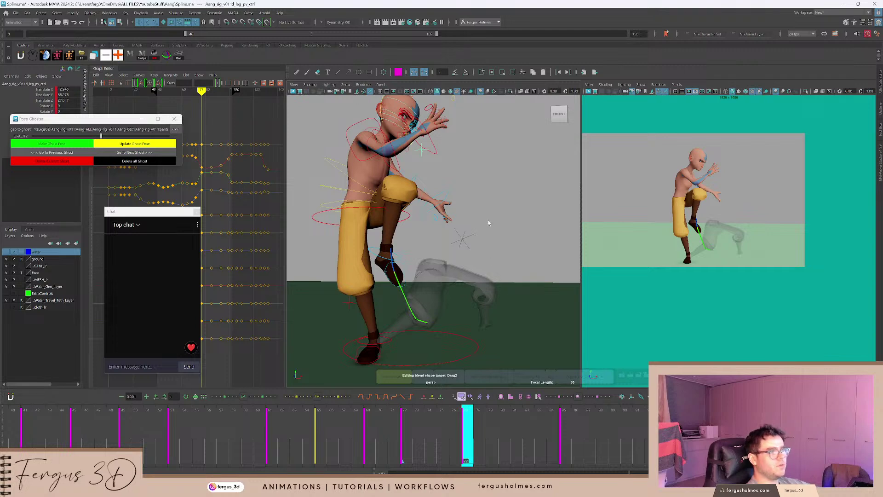
{"action": "left_click_drag", "start_coordinate": [489, 223], "coordinate": [458, 208], "text": "alt"}
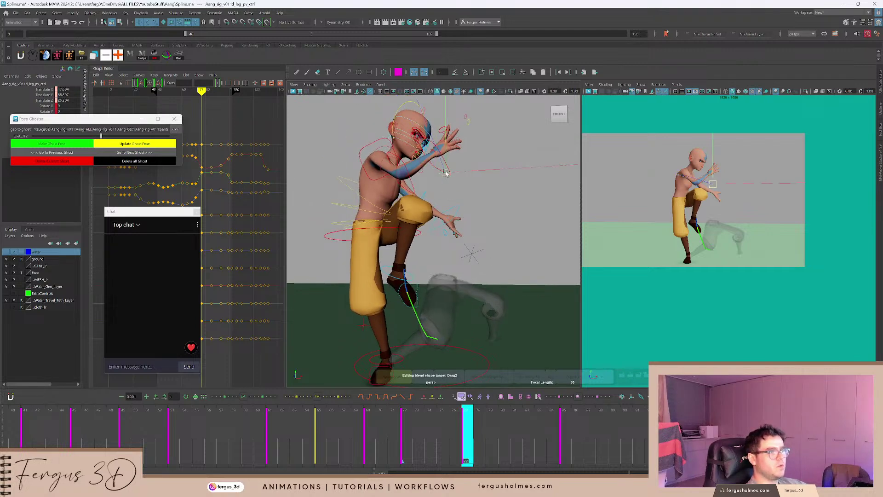
Rotate the spine hips control at frame 77 to tilt the pelvis toward the raised leg, checking the pose in the camera view.
{"action": "scroll", "coordinate": [371, 211], "scroll_direction": "up", "scroll_amount": 3}
{"action": "left_click_drag", "start_coordinate": [371, 211], "coordinate": [433, 191], "text": "alt"}
{"action": "scroll", "coordinate": [344, 230], "scroll_direction": "up", "scroll_amount": 2}
{"action": "key", "text": "e"}
{"action": "left_click_drag", "start_coordinate": [368, 171], "coordinate": [323, 191], "text": "alt"}
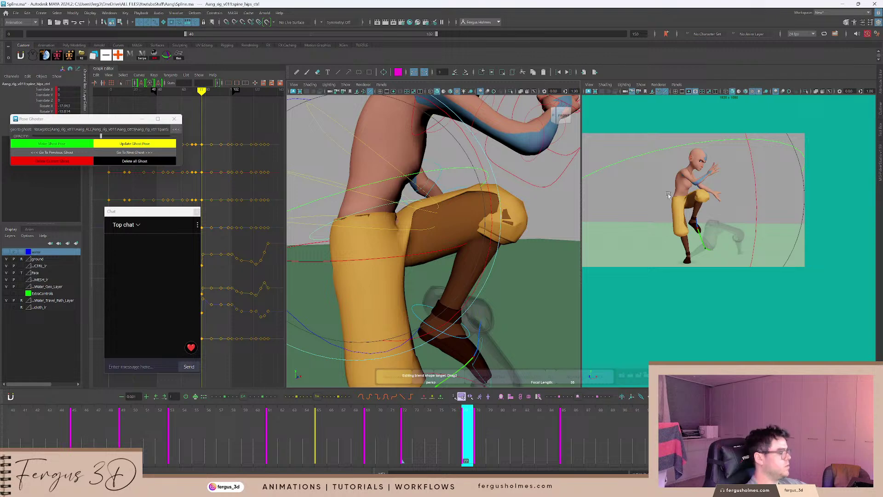
{"action": "right_click_drag", "start_coordinate": [669, 195], "coordinate": [750, 207]}
{"action": "middle_click_drag", "start_coordinate": [717, 152], "coordinate": [782, 221]}
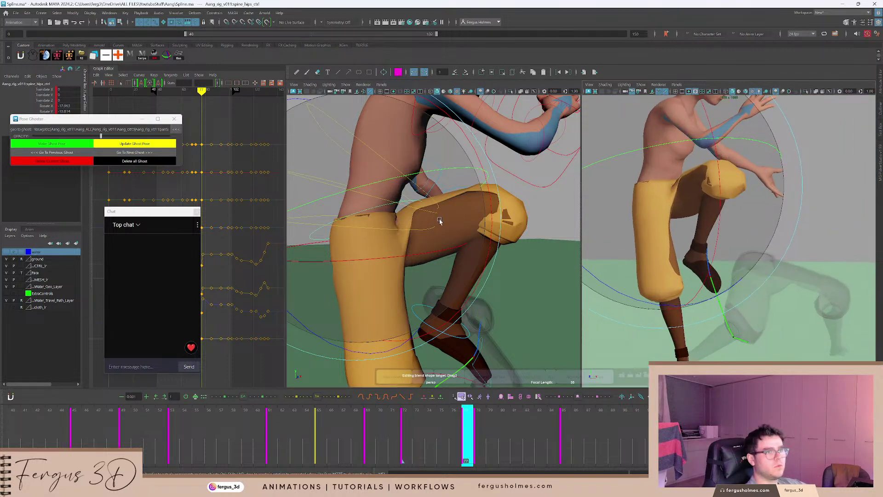
Paste the hips control's frame 77 rotation onto the hips keys after frame 85, and play back the leg lift.
{"action": "key", "text": "alt+period"}
{"action": "key", "text": "comma"}
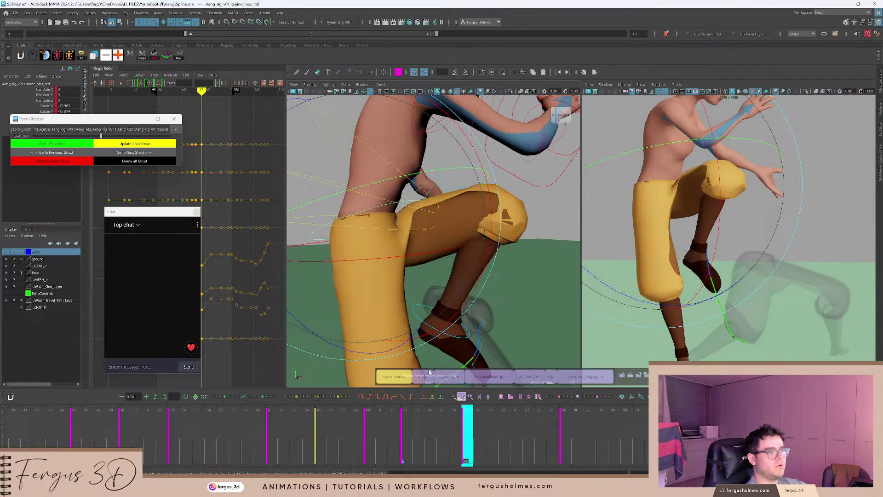
{"action": "key", "text": "period"}
{"action": "key", "text": "period"}
{"action": "key", "text": "period"}
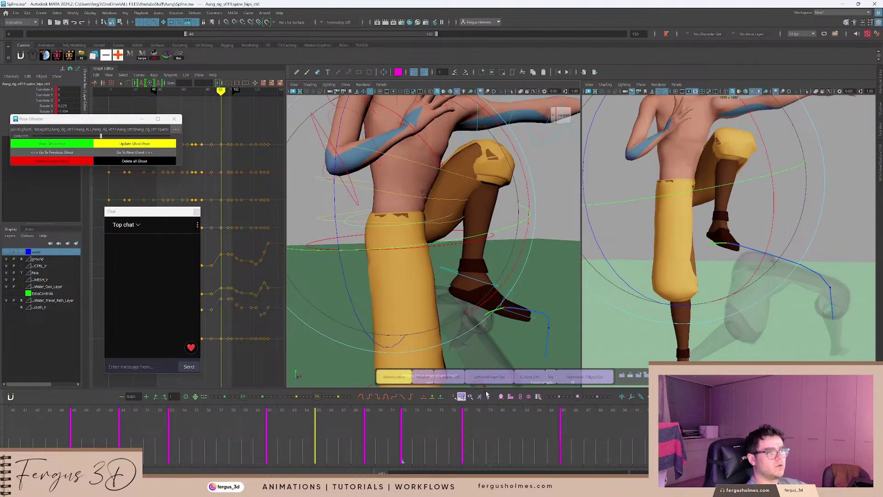
{"action": "key", "text": "ctrl+v"}
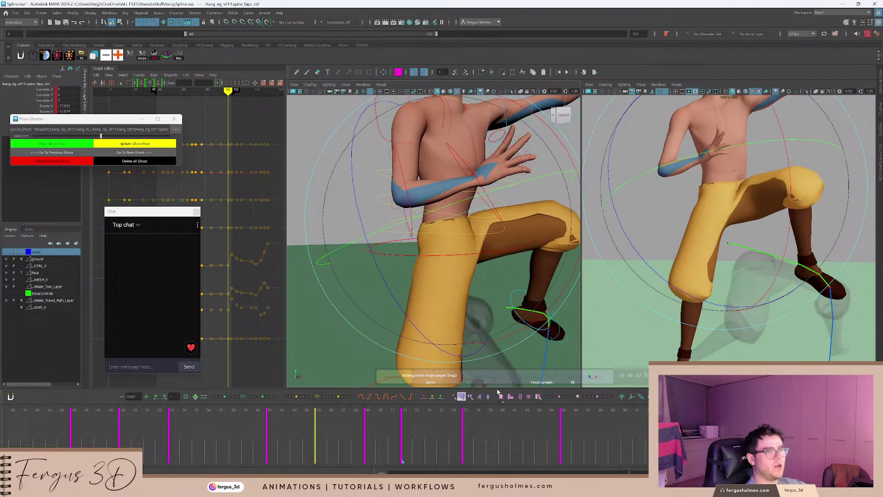
{"action": "left_click_drag", "start_coordinate": [468, 416], "coordinate": [391, 408]}
{"action": "key", "text": "alt+v"}
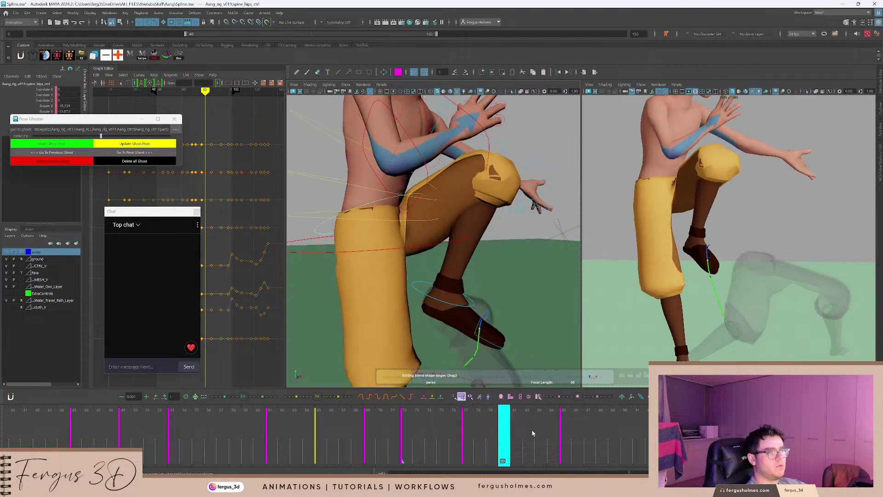
{"action": "key", "text": "alt+v"}
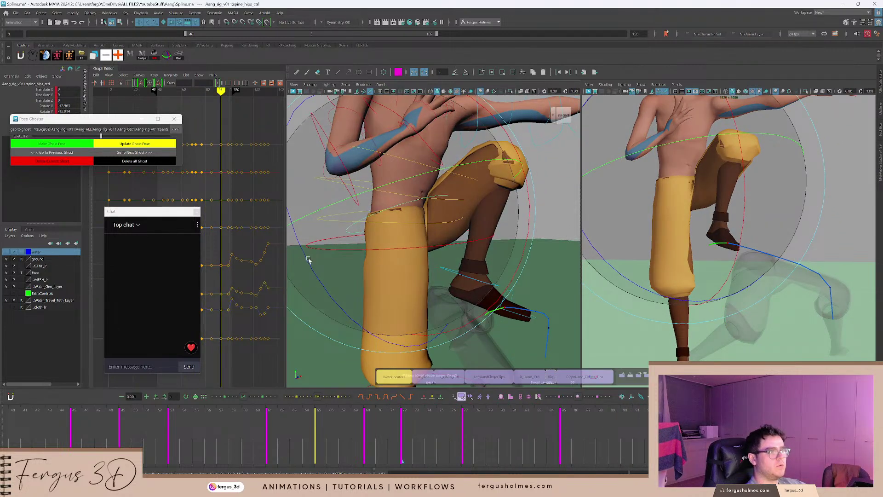
Rotate the hips control further at the key after frame 85, remove its frame 85 key, and check the result in playback.
{"action": "left_click_drag", "start_coordinate": [331, 307], "coordinate": [382, 174]}
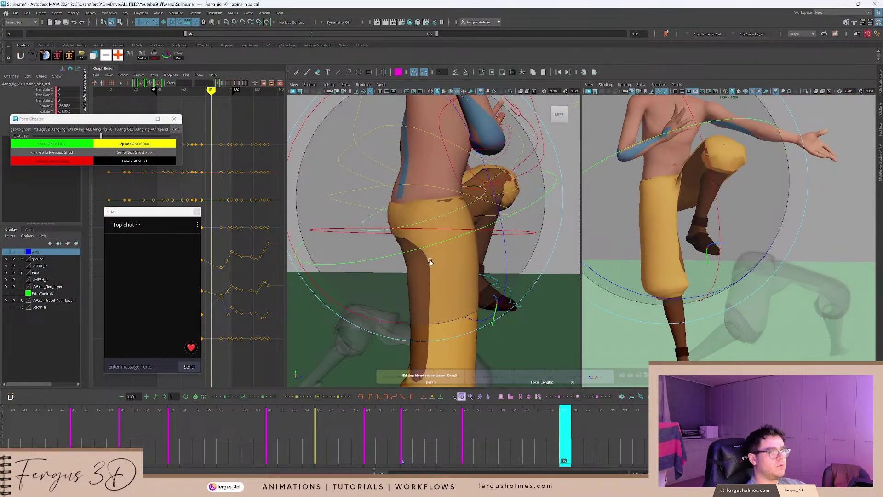
{"action": "key", "text": "alt+v"}
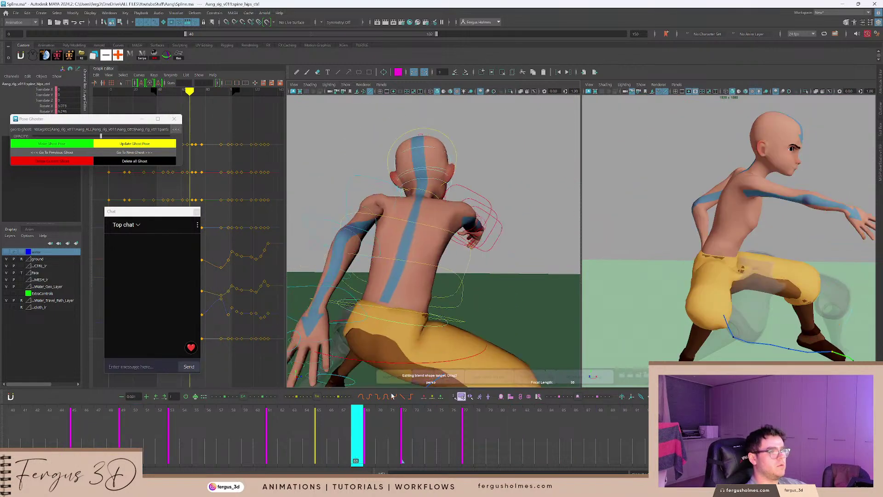
{"action": "key", "text": "alt+v"}
{"action": "right_click_drag", "start_coordinate": [717, 225], "coordinate": [610, 235], "text": "alt"}
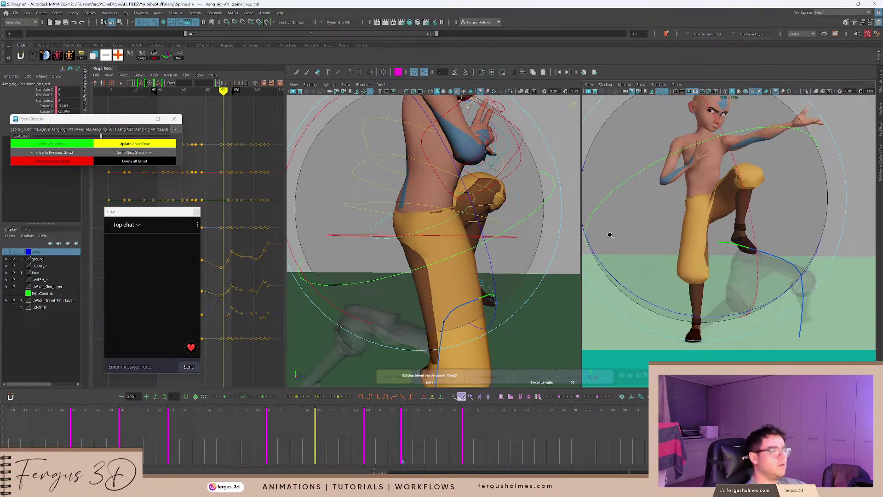
Examine the raised foot's motion and arc around frame 72 with its IK control selected, viewing the character from several angles.
{"action": "left_click", "coordinate": [277, 429]}
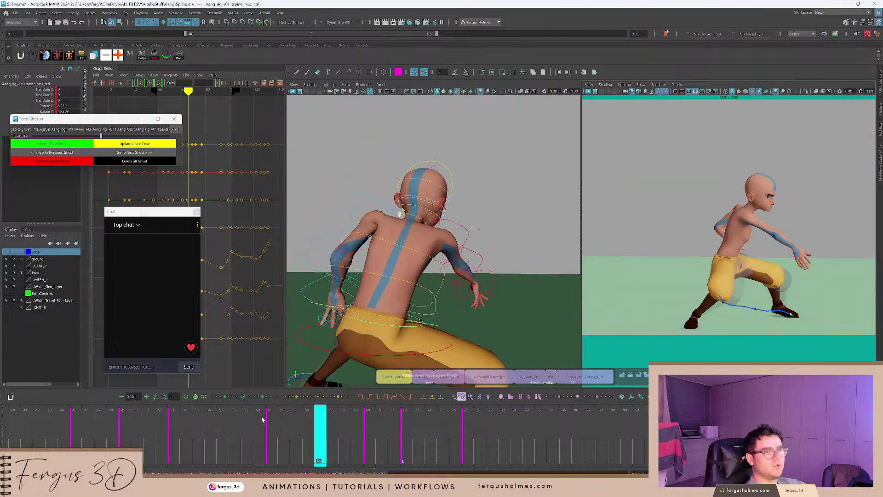
{"action": "left_click_drag", "start_coordinate": [295, 425], "coordinate": [405, 431]}
{"action": "left_click_drag", "start_coordinate": [487, 313], "coordinate": [393, 281], "text": "alt"}
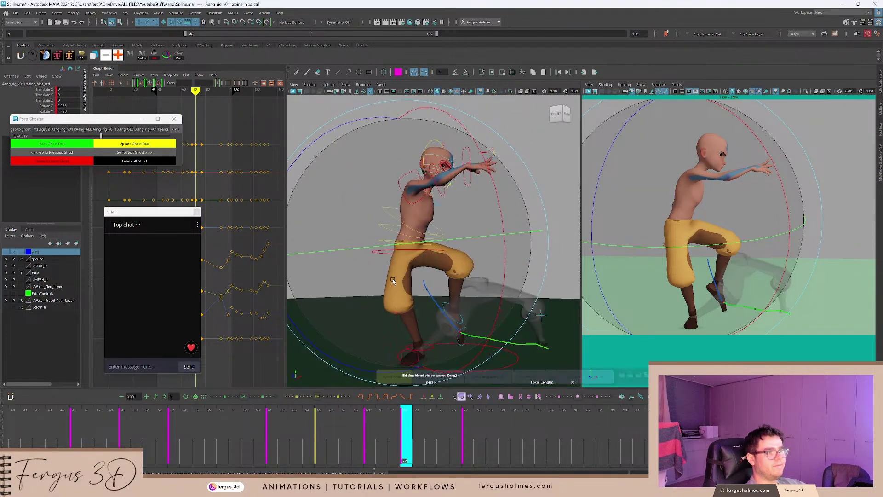
{"action": "key", "text": "q"}
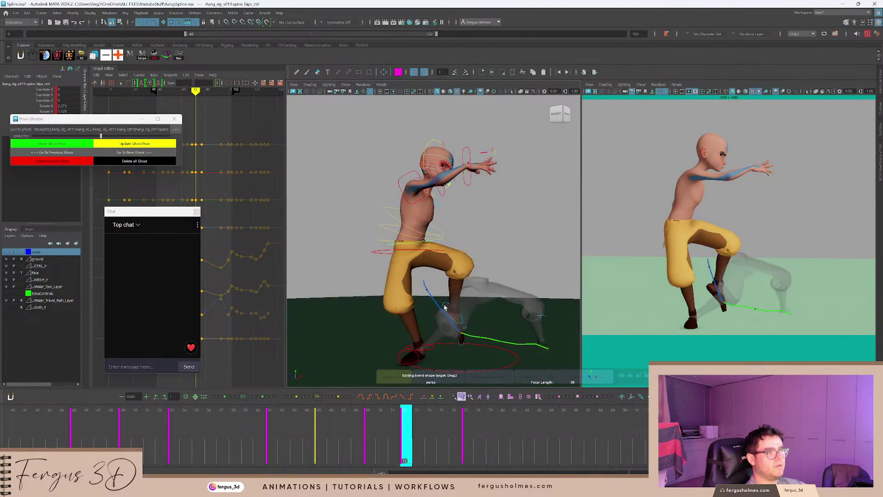
{"action": "left_click", "coordinate": [444, 304]}
{"action": "left_click_drag", "start_coordinate": [474, 294], "coordinate": [435, 278], "text": "alt"}
{"action": "key", "text": "period"}
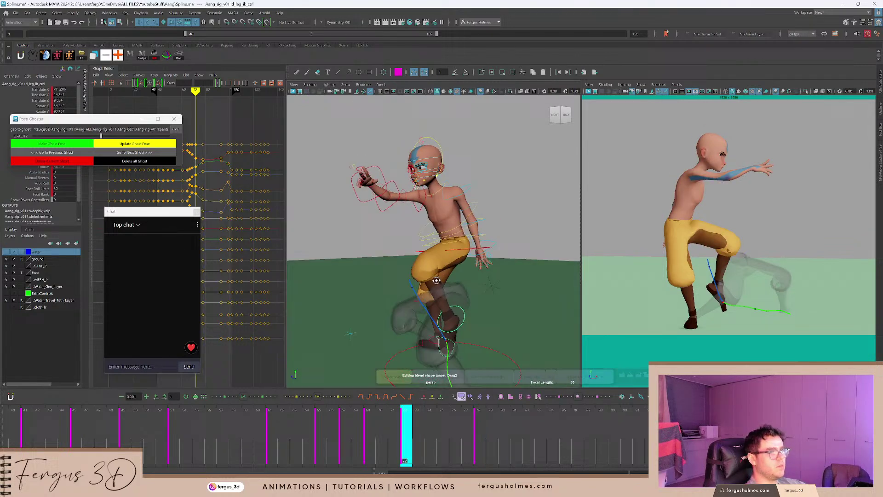
{"action": "key", "text": "alt+v"}
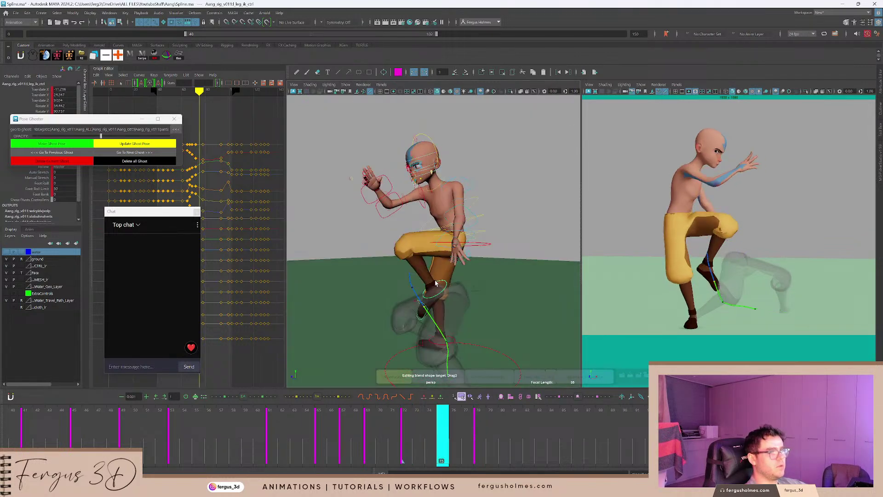
Delete all of the character's pose ghosts and play back the leg lift from a higher viewing angle.
{"action": "scroll", "coordinate": [456, 309], "scroll_direction": "down", "scroll_amount": 3}
{"action": "left_click_drag", "start_coordinate": [394, 424], "coordinate": [308, 421]}
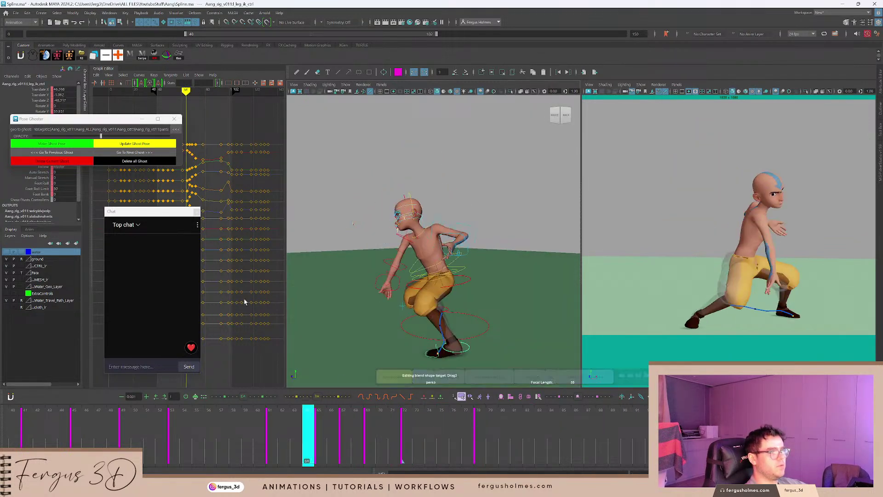
{"action": "left_click", "coordinate": [147, 164]}
{"action": "left_click_drag", "start_coordinate": [483, 215], "coordinate": [462, 253], "text": "alt"}
{"action": "scroll", "coordinate": [463, 252], "scroll_direction": "up", "scroll_amount": 3}
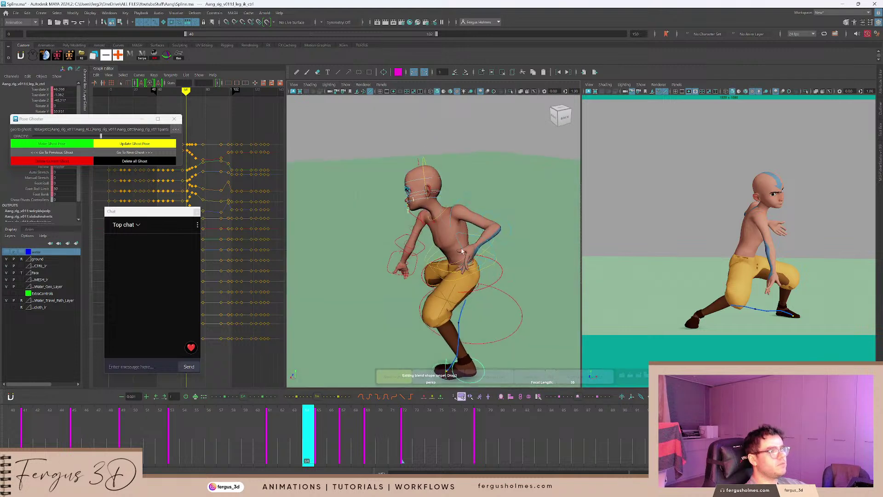
{"action": "left_click_drag", "start_coordinate": [643, 384], "coordinate": [523, 162]}
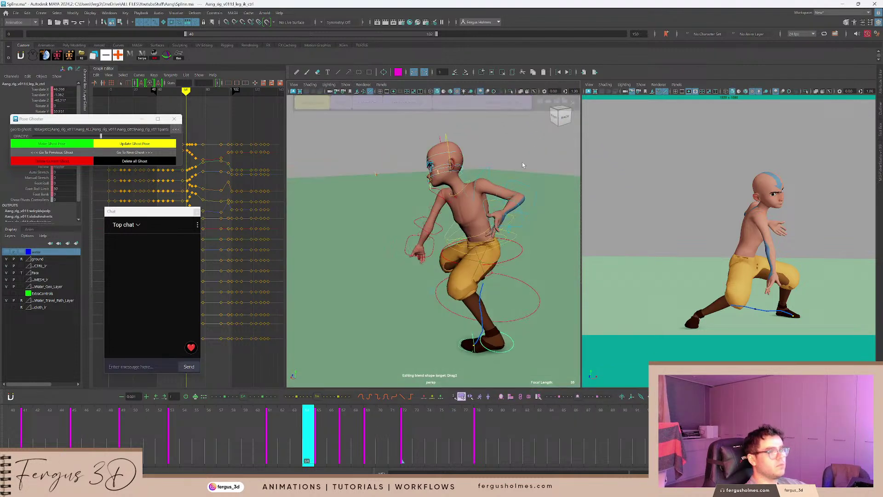
{"action": "key", "text": "alt+v"}
{"action": "key", "text": "alt+v"}
Move the raised foot's IK control away from the standing leg at frame 72, comparing it with frame 69 and in playback.
{"action": "left_click", "coordinate": [427, 437]}
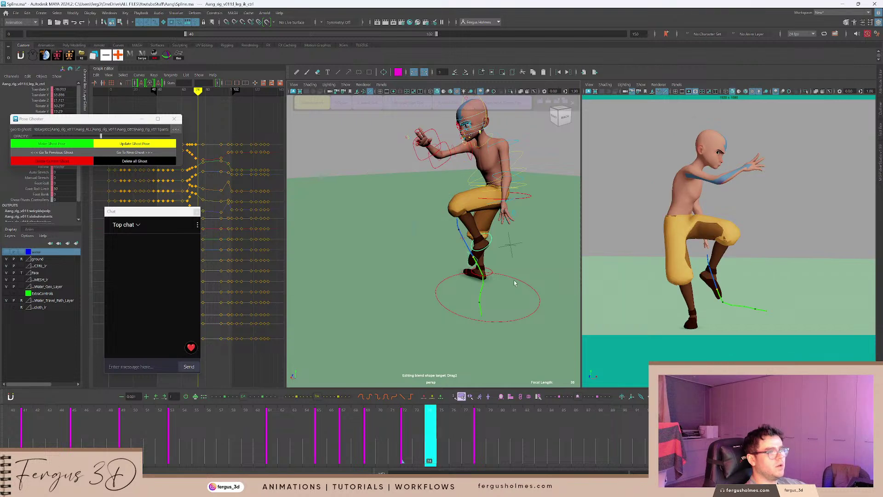
{"action": "key", "text": "comma"}
{"action": "left_click_drag", "start_coordinate": [524, 271], "coordinate": [522, 264], "text": "alt"}
{"action": "scroll", "coordinate": [519, 258], "scroll_direction": "up", "scroll_amount": 4}
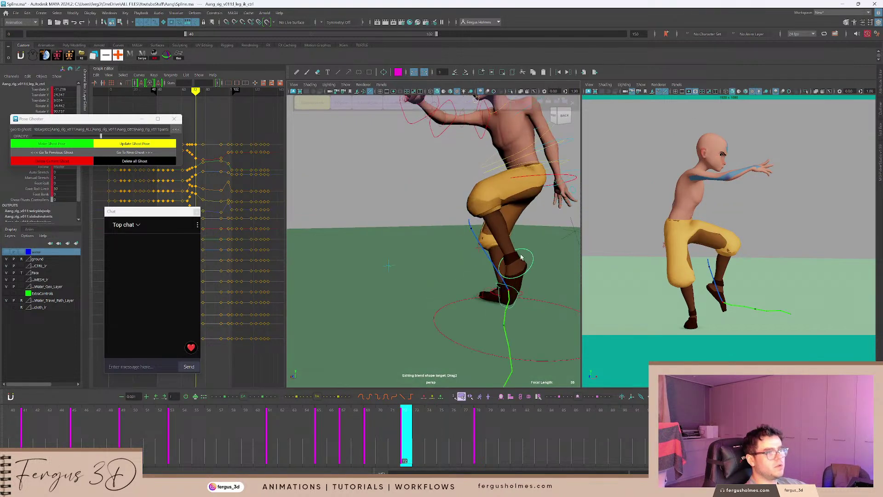
{"action": "middle_click_drag", "start_coordinate": [519, 253], "coordinate": [491, 247], "text": "alt"}
{"action": "left_click_drag", "start_coordinate": [487, 269], "coordinate": [500, 237]}
{"action": "key", "text": "comma"}
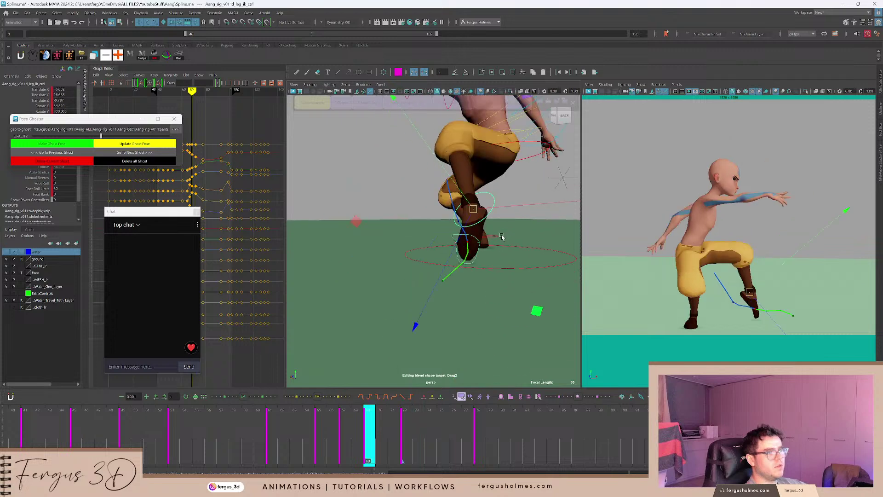
{"action": "key", "text": "comma"}
{"action": "key", "text": "alt+v"}
{"action": "key", "text": "alt+v"}
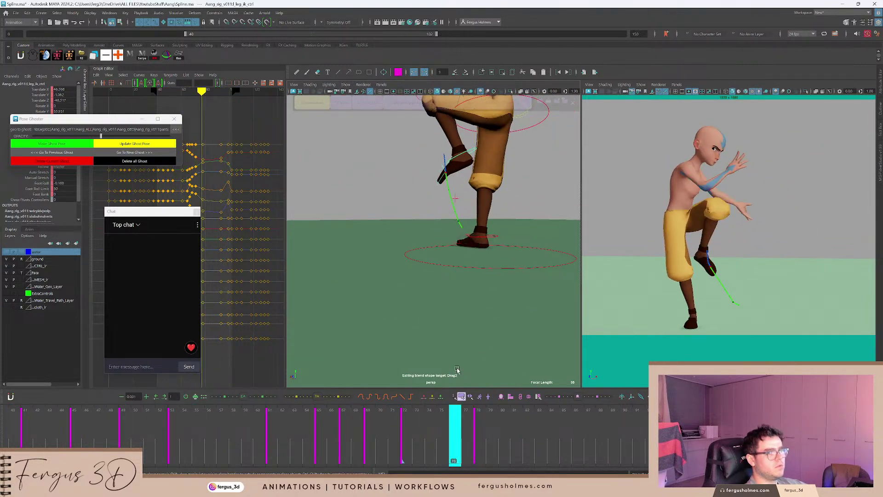
{"action": "key", "text": "alt+v"}
Uncover the Graph Editor curves and delete the raised foot IK control's keys at frames 69 and 72.
{"action": "left_click_drag", "start_coordinate": [369, 418], "coordinate": [406, 418]}
{"action": "left_click_drag", "start_coordinate": [441, 258], "coordinate": [450, 214], "text": "alt"}
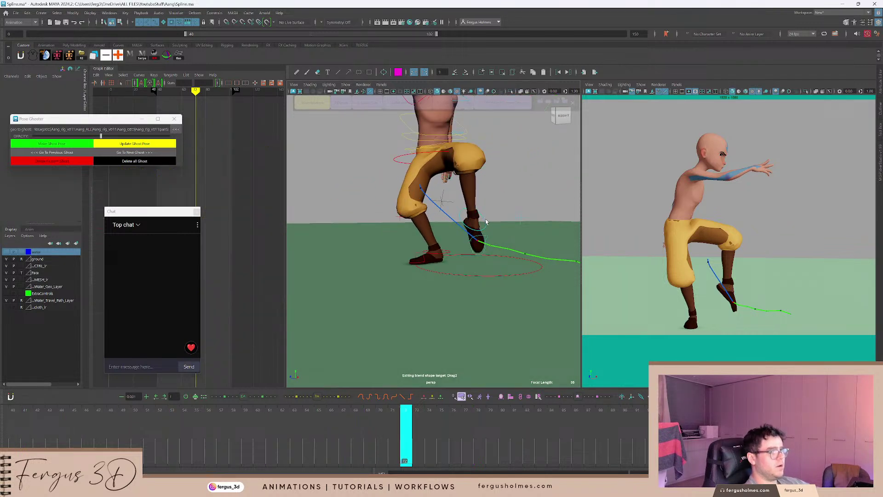
{"action": "right_click_drag", "start_coordinate": [450, 214], "coordinate": [490, 197], "text": "alt"}
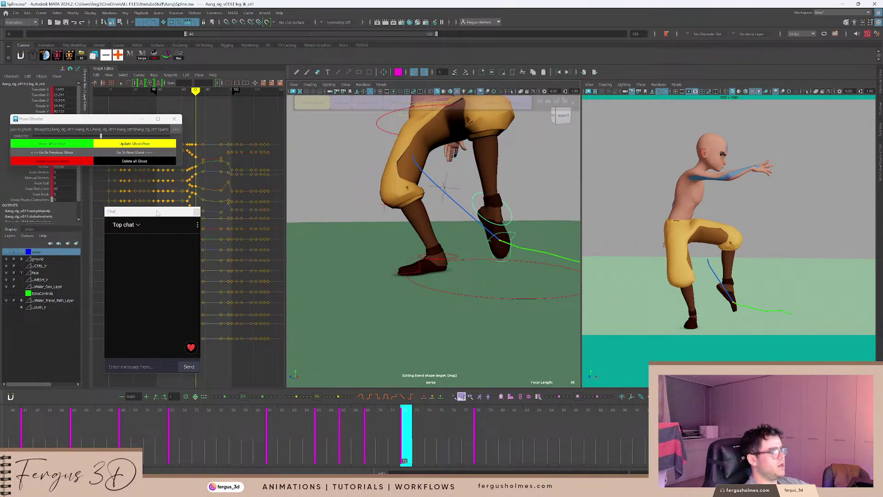
{"action": "left_click_drag", "start_coordinate": [157, 213], "coordinate": [62, 238]}
{"action": "left_click_drag", "start_coordinate": [128, 119], "coordinate": [124, 125]}
{"action": "scroll", "coordinate": [221, 220], "scroll_direction": "up", "scroll_amount": 5}
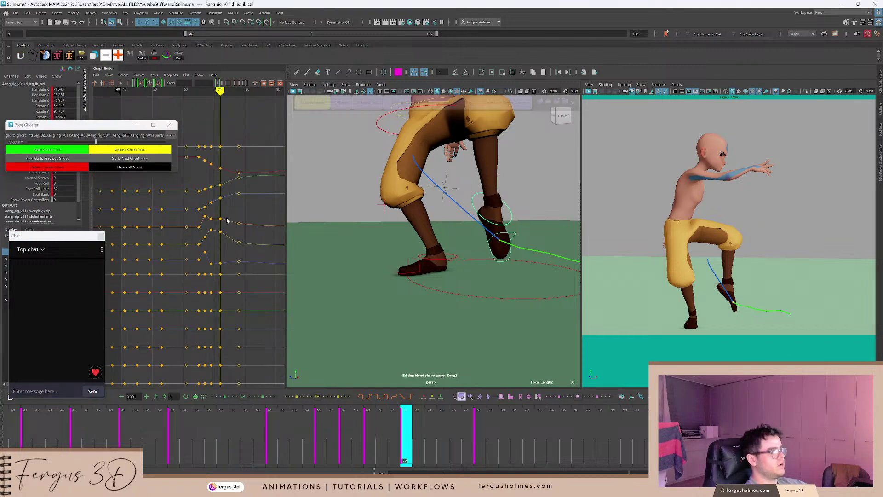
{"action": "key", "text": "comma"}
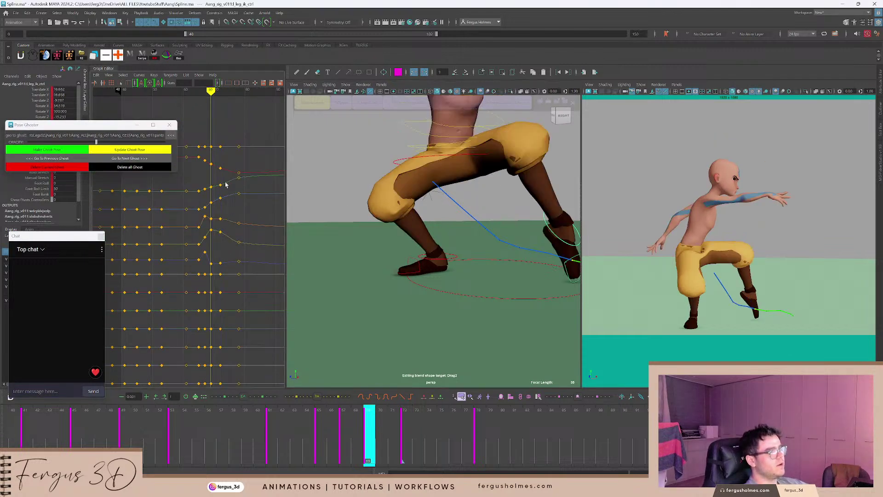
{"action": "middle_click_drag", "start_coordinate": [225, 185], "coordinate": [200, 191], "text": "alt"}
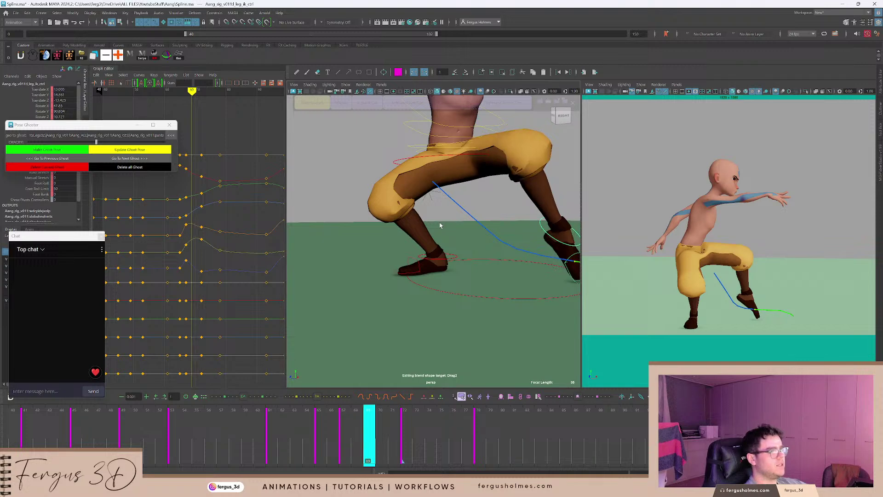
{"action": "key", "text": "period"}
{"action": "key", "text": "ctrl+z"}
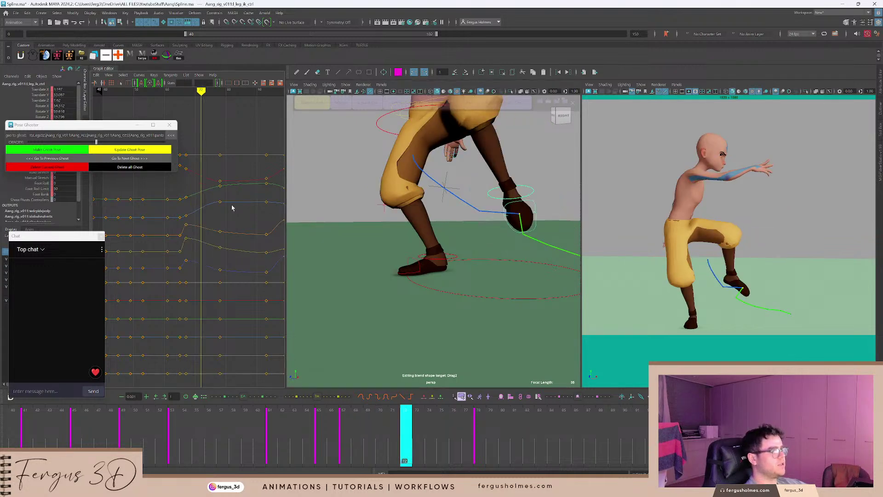
{"action": "key", "text": "comma"}
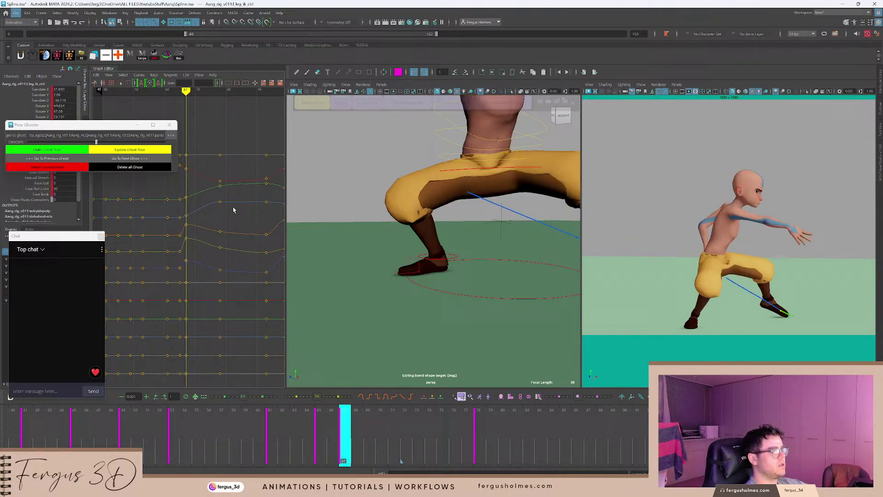
{"action": "key", "text": "comma"}
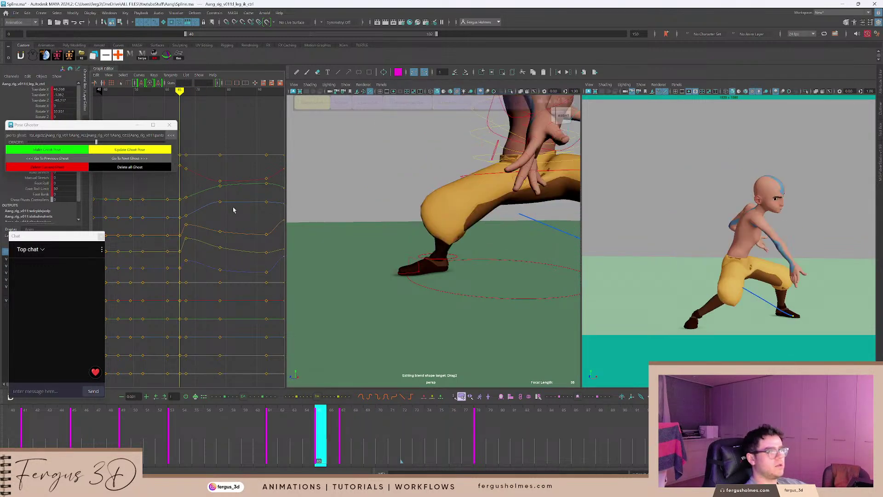
Rotate the raised foot's IK control at the key after frame 91 to turn the toes outward, and play back the result.
{"action": "key", "text": "alt+v"}
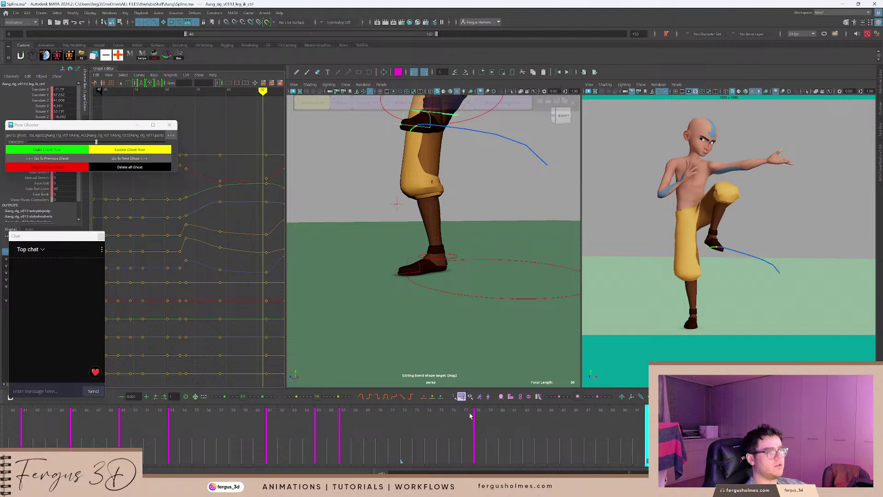
{"action": "left_click", "coordinate": [450, 426]}
{"action": "left_click", "coordinate": [443, 422]}
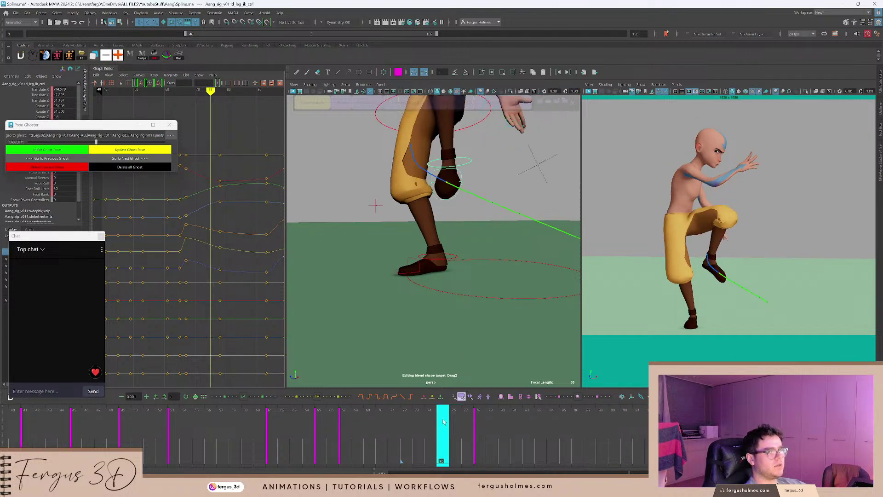
{"action": "left_click_drag", "start_coordinate": [448, 422], "coordinate": [639, 423]}
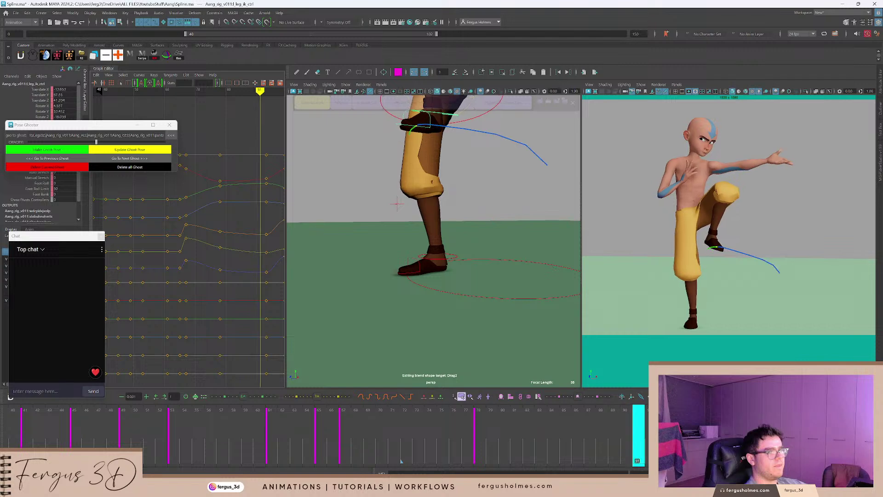
{"action": "key", "text": "e"}
{"action": "key", "text": "f"}
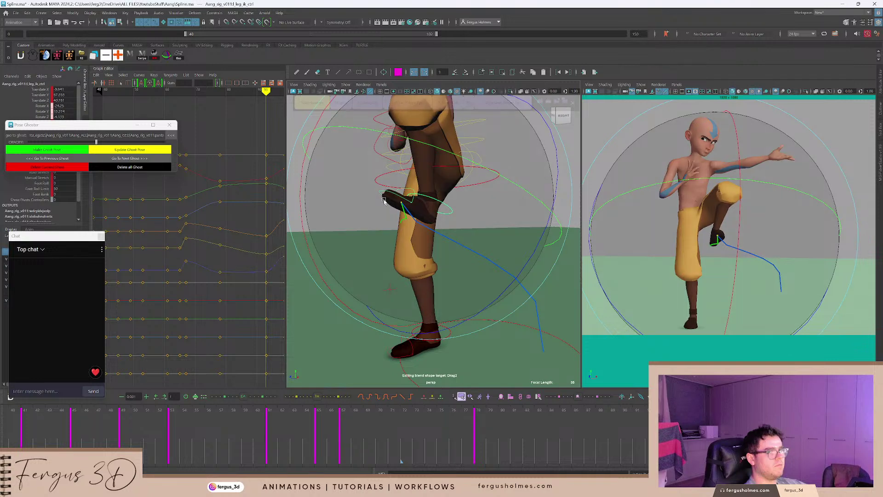
{"action": "left_click_drag", "start_coordinate": [374, 289], "coordinate": [413, 282], "text": "alt"}
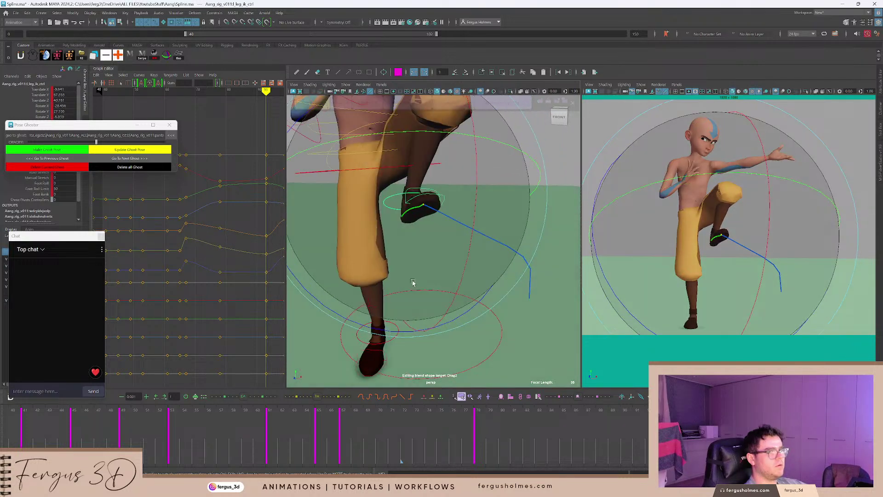
{"action": "left_click_drag", "start_coordinate": [336, 244], "coordinate": [436, 170]}
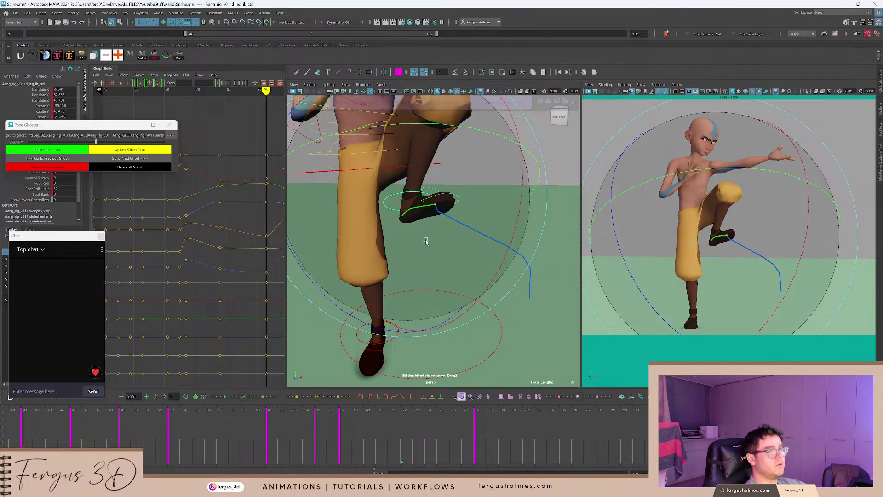
{"action": "key", "text": "comma"}
{"action": "key", "text": "alt+v"}
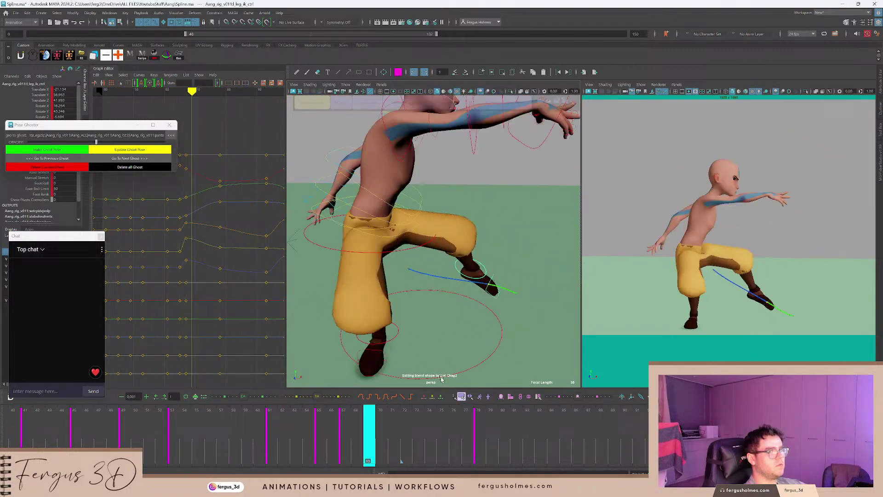
Move the raised foot's IK control closer to the standing leg at frame 72, and check the new arc in playback.
{"action": "left_click", "coordinate": [381, 434]}
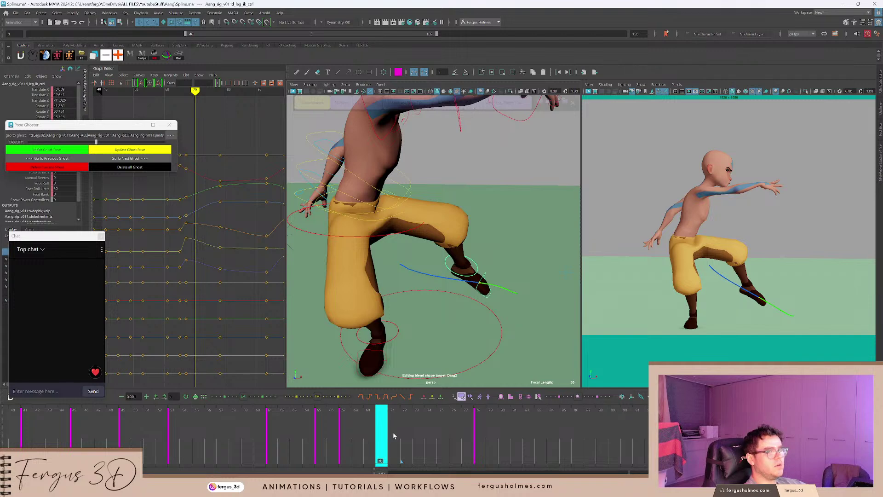
{"action": "left_click_drag", "start_coordinate": [393, 436], "coordinate": [405, 434]}
{"action": "key", "text": "e"}
{"action": "key", "text": "w"}
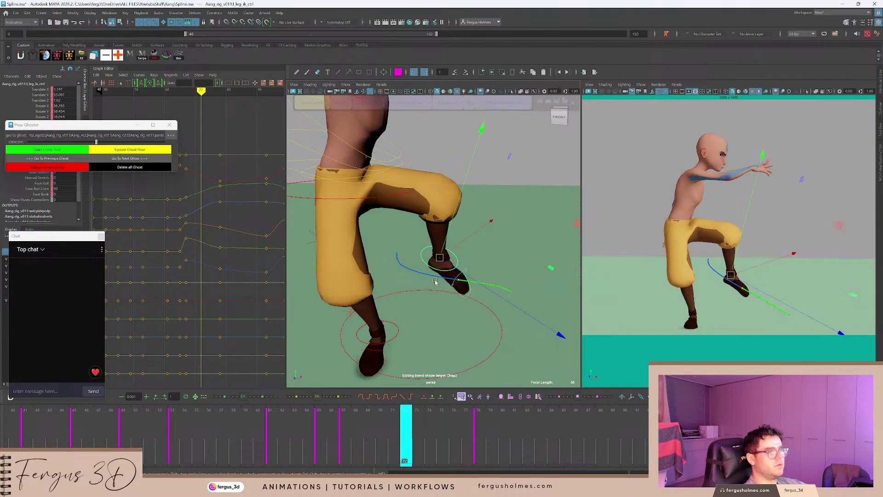
{"action": "left_click_drag", "start_coordinate": [436, 282], "coordinate": [442, 288], "text": "alt"}
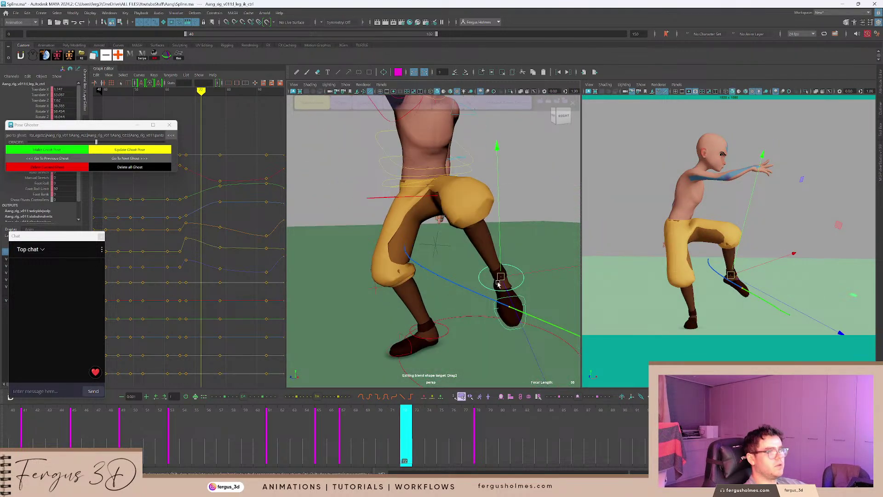
{"action": "left_click_drag", "start_coordinate": [501, 278], "coordinate": [447, 281]}
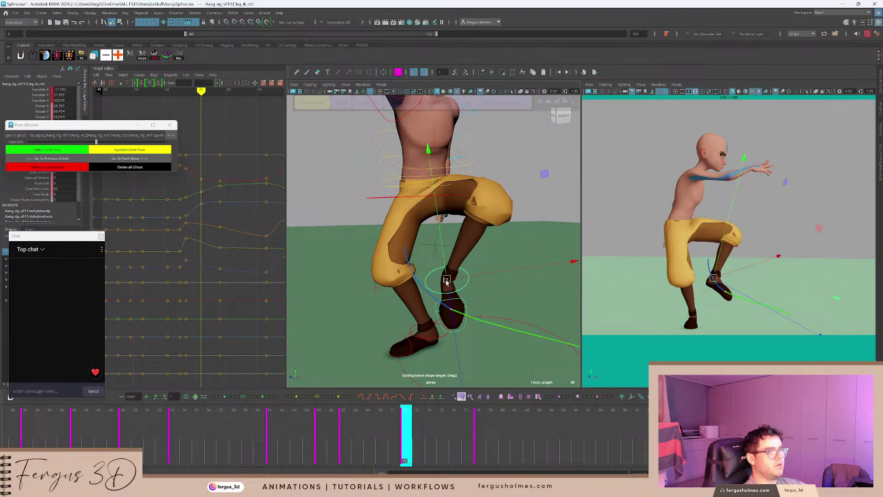
{"action": "key", "text": "alt+v"}
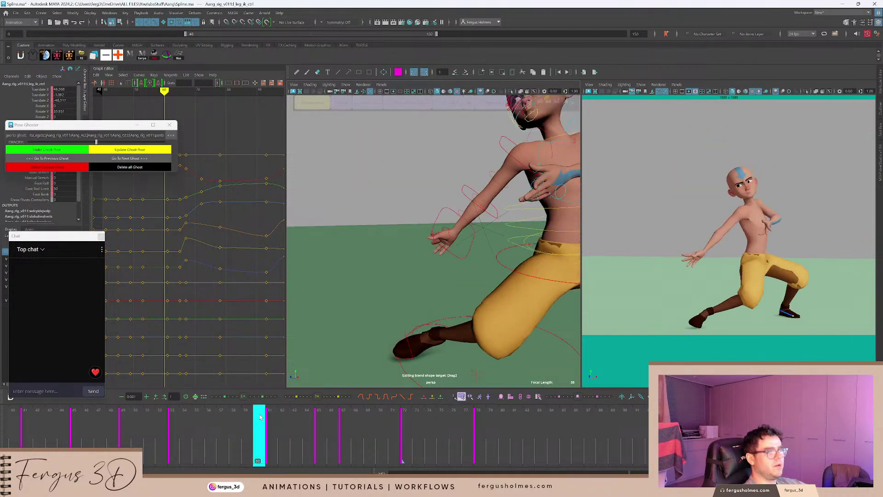
Examine how the foot leaves the ground by stepping through its keys between frames 61 and 67.
{"action": "left_click_drag", "start_coordinate": [317, 428], "coordinate": [335, 429]}
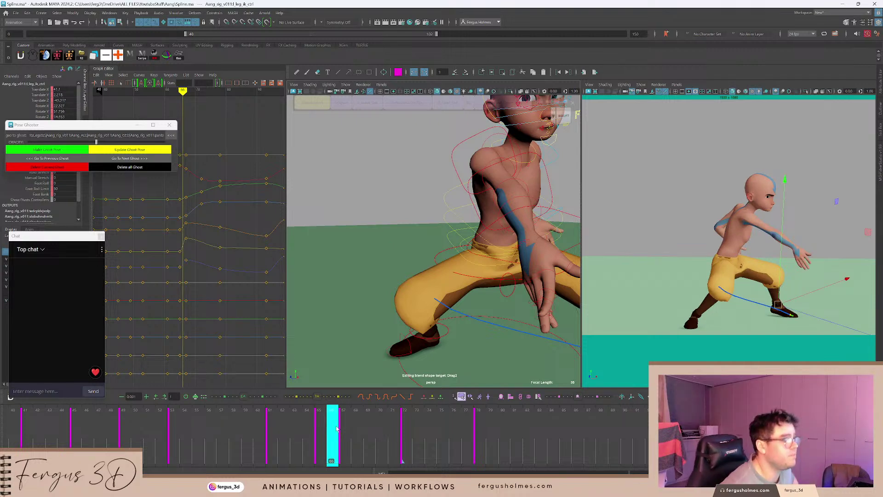
{"action": "key", "text": "alt+comma"}
{"action": "key", "text": "comma"}
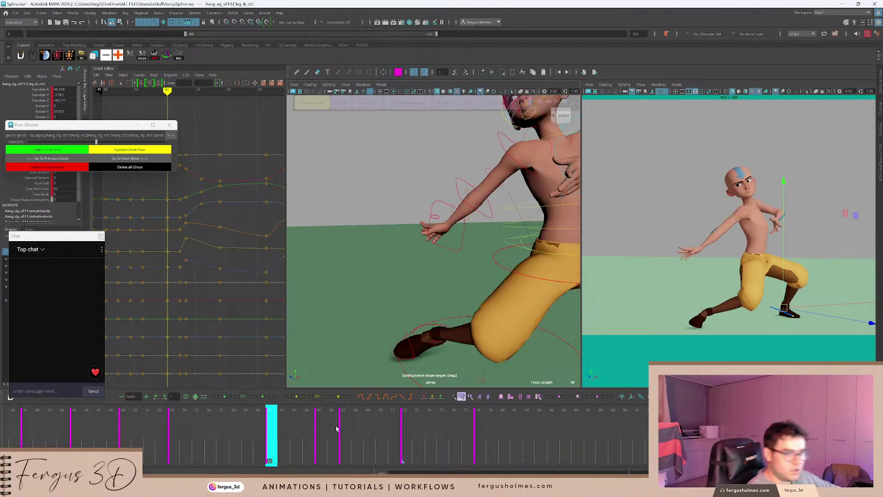
{"action": "key", "text": "period"}
{"action": "key", "text": "period"}
{"action": "key", "text": "period"}
{"action": "key", "text": "comma"}
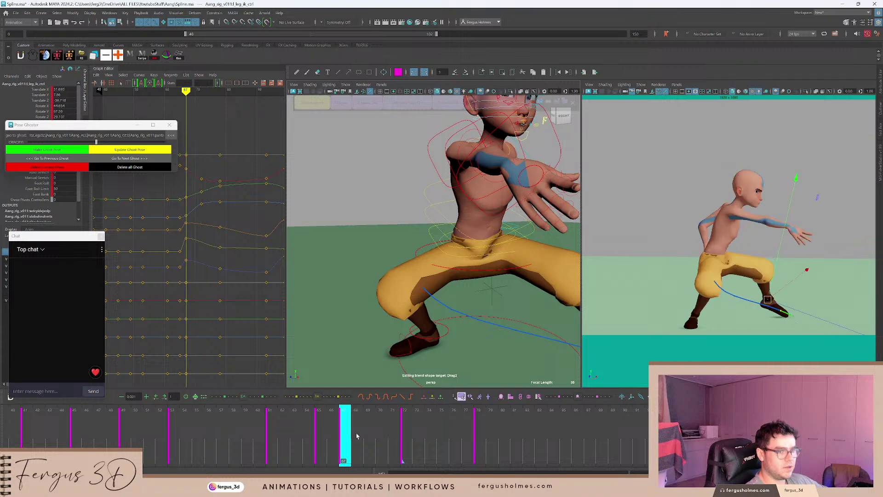
{"action": "key", "text": "comma"}
{"action": "left_click_drag", "start_coordinate": [320, 432], "coordinate": [347, 432]}
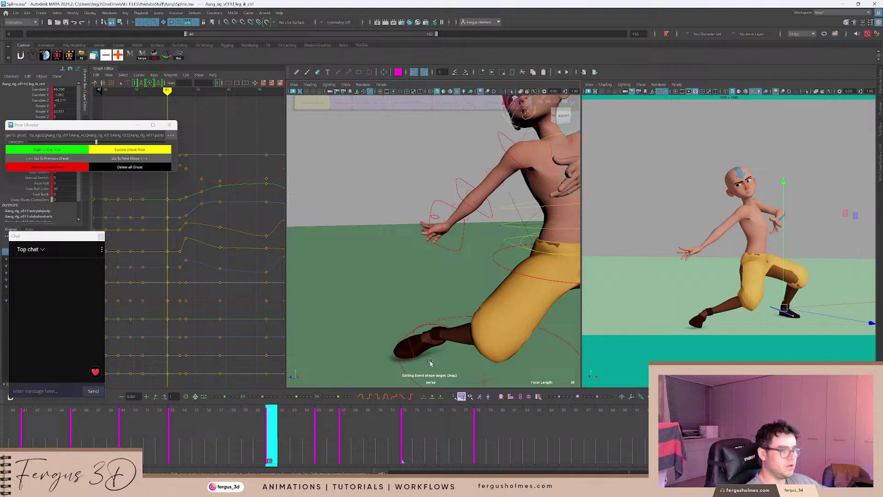
Select the lifting foot's IK control together with its foot-roll controls, including the raise-heel control, at frame 61.
{"action": "scroll", "coordinate": [498, 304], "scroll_direction": "down", "scroll_amount": 4}
{"action": "middle_click_drag", "start_coordinate": [497, 299], "coordinate": [395, 258], "text": "alt"}
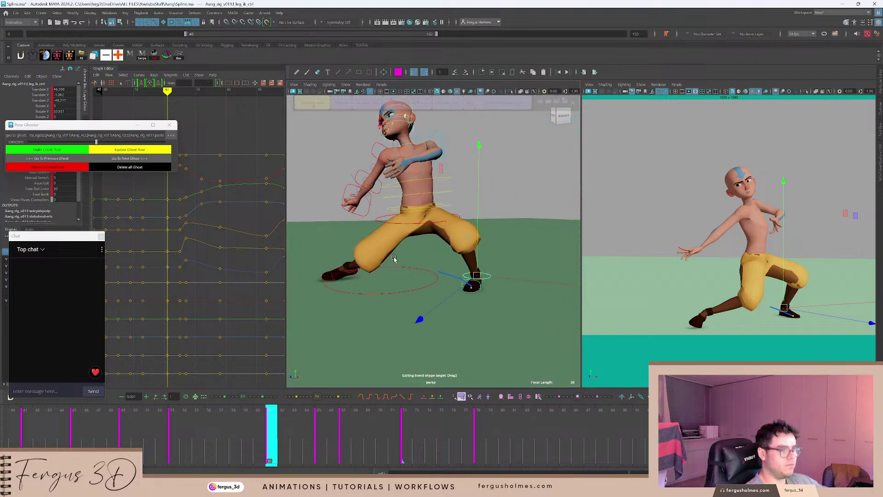
{"action": "right_click_drag", "start_coordinate": [394, 258], "coordinate": [457, 286], "text": "alt"}
{"action": "middle_click_drag", "start_coordinate": [483, 308], "coordinate": [438, 278], "text": "alt"}
{"action": "right_click_drag", "start_coordinate": [437, 278], "coordinate": [455, 276], "text": "alt"}
{"action": "key", "text": "q"}
{"action": "left_click", "coordinate": [457, 267]}
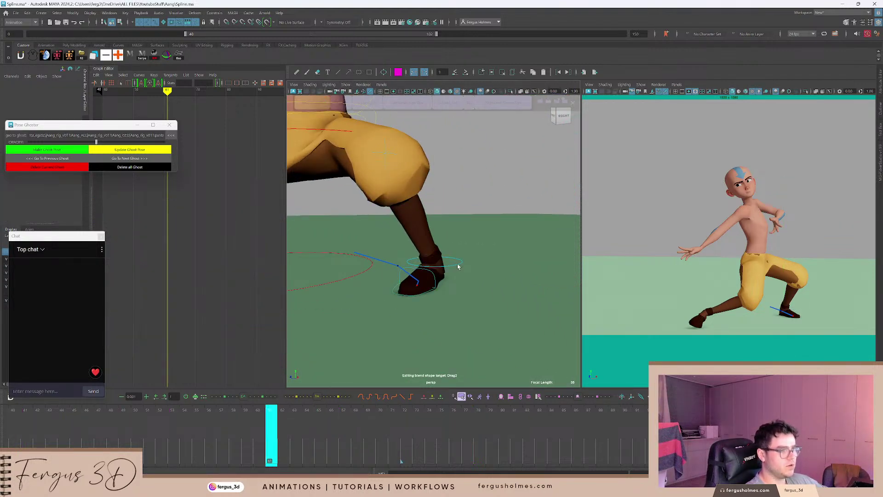
{"action": "left_click", "coordinate": [437, 277]}
{"action": "left_click", "coordinate": [434, 276]}
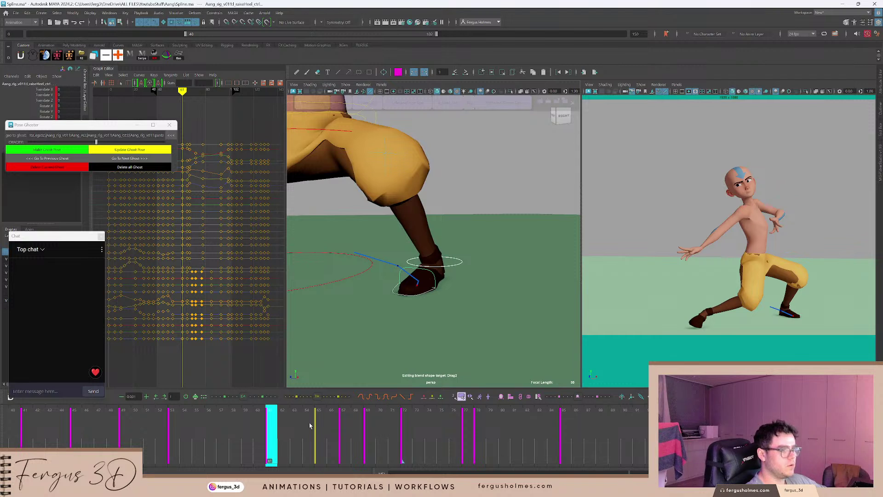
Delete the foot controls' extra key at frame 77, stepping through the neighbouring keys and playing back the leg lift.
{"action": "key", "text": "period"}
{"action": "key", "text": "comma"}
{"action": "left_click_drag", "start_coordinate": [318, 426], "coordinate": [407, 426]}
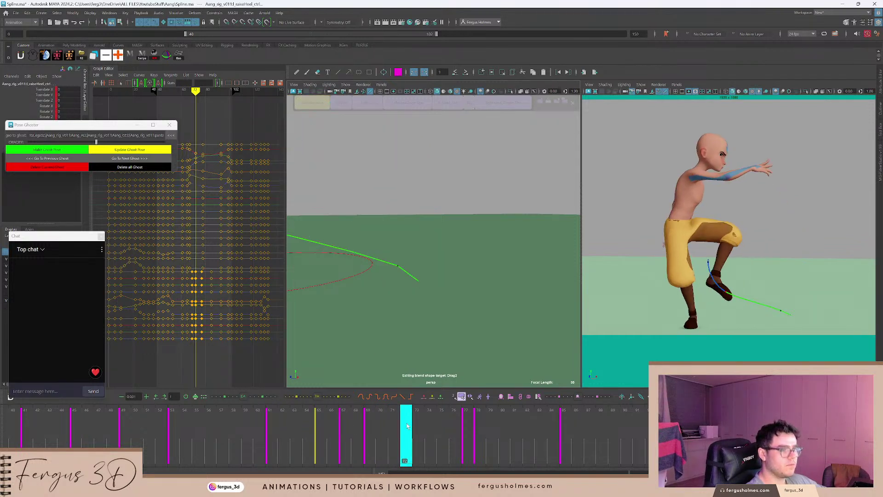
{"action": "left_click", "coordinate": [489, 419]}
{"action": "key", "text": "comma"}
{"action": "key", "text": "comma"}
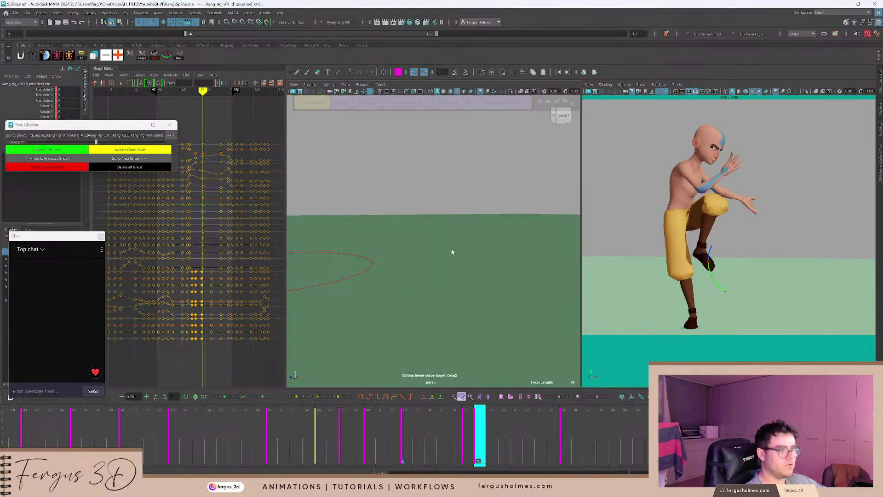
{"action": "key", "text": "comma"}
{"action": "key", "text": "comma"}
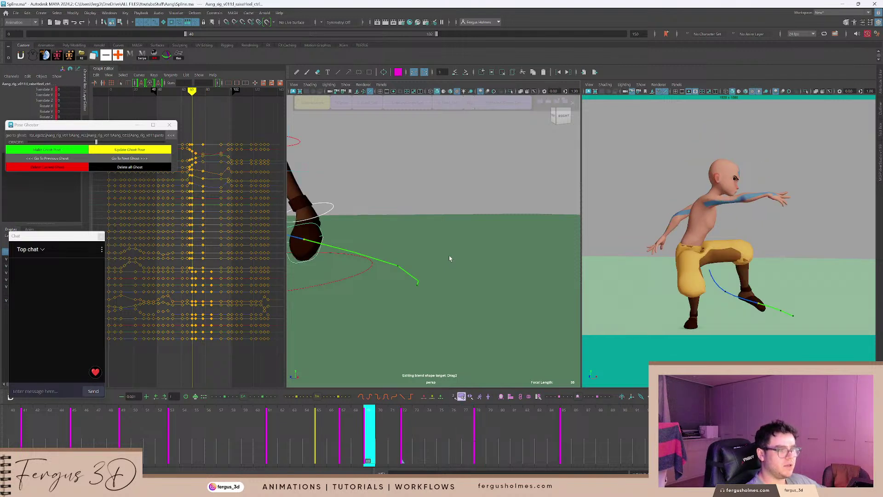
{"action": "key", "text": "period"}
{"action": "key", "text": "comma"}
{"action": "key", "text": "comma"}
{"action": "key", "text": "comma"}
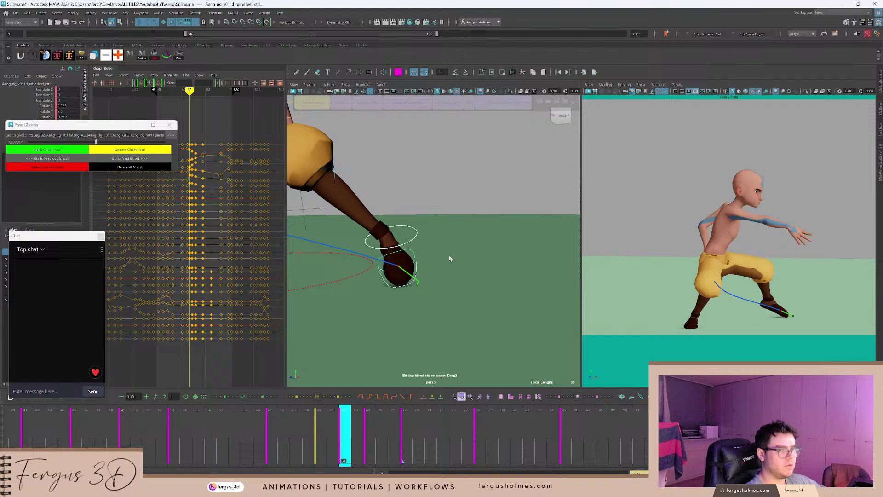
{"action": "key", "text": "alt+v"}
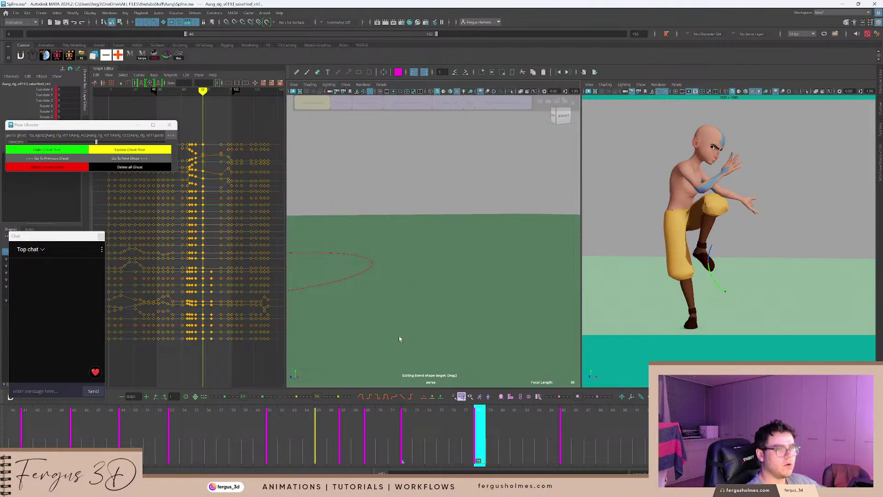
{"action": "left_click", "coordinate": [568, 433]}
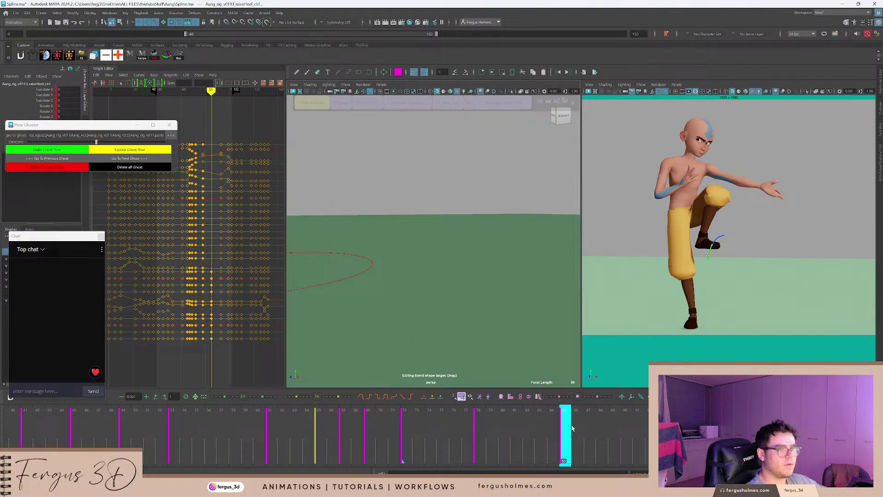
Try to push the foot controls' keys after frame 61 one frame later, and undo the shift.
{"action": "left_click", "coordinate": [478, 430]}
{"action": "left_click_drag", "start_coordinate": [510, 430], "coordinate": [266, 431], "text": "shift"}
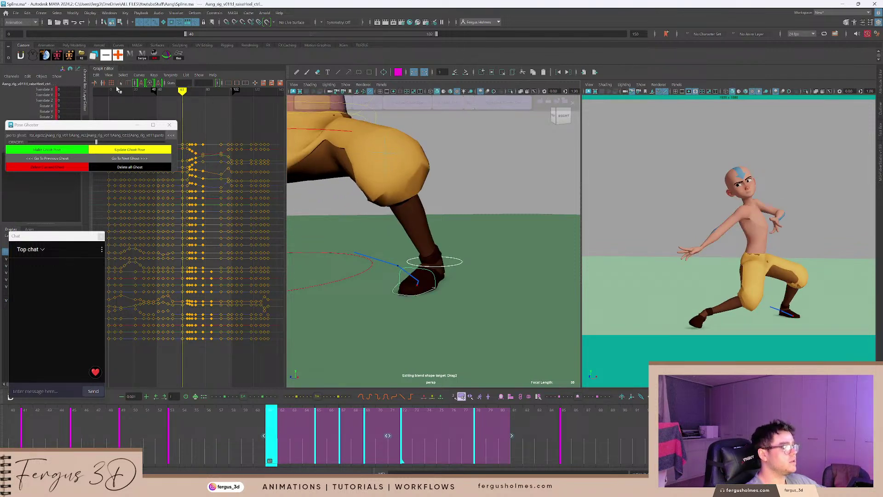
{"action": "left_click", "coordinate": [119, 58]}
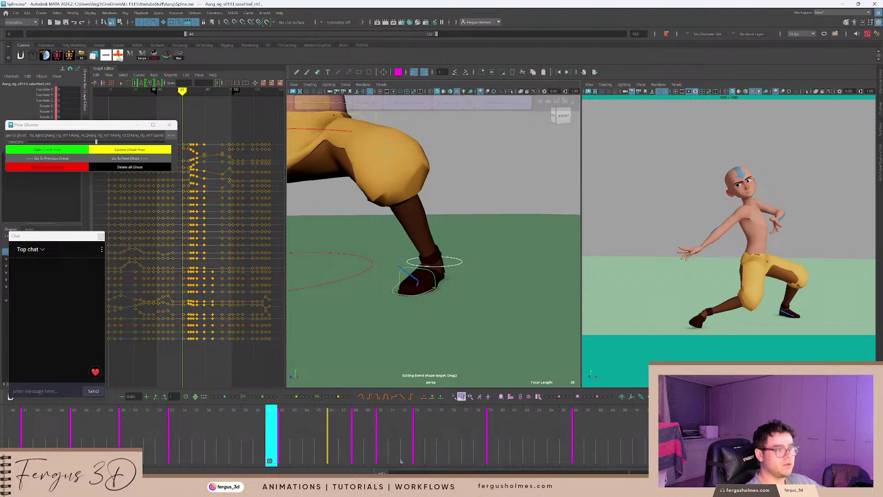
{"action": "key", "text": "ctrl+z"}
Try to move the foot controls' keys from frames 61 to 78 two frames later, play it back, and undo the shift.
{"action": "left_click_drag", "start_coordinate": [273, 427], "coordinate": [481, 429], "text": "shift"}
{"action": "left_click_drag", "start_coordinate": [376, 436], "coordinate": [399, 431]}
{"action": "left_click_drag", "start_coordinate": [573, 442], "coordinate": [196, 412]}
{"action": "key", "text": "alt+v"}
{"action": "key", "text": "alt+v"}
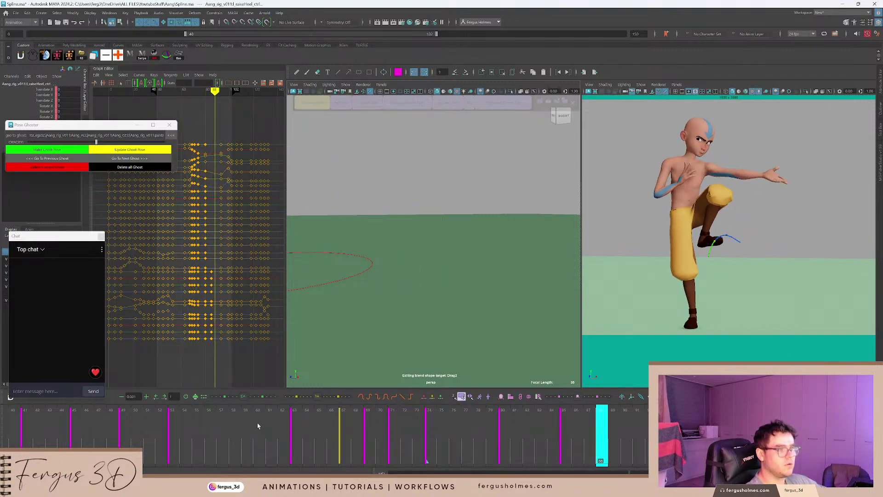
{"action": "key", "text": "ctrl+z"}
{"action": "key", "text": "ctrl+z"}
{"action": "key", "text": "ctrl+z"}
Move the foot controls' keys at frames 67, 69 and 72 one frame later, and play back the new timing.
{"action": "left_click", "coordinate": [233, 427]}
{"action": "key", "text": "alt+v"}
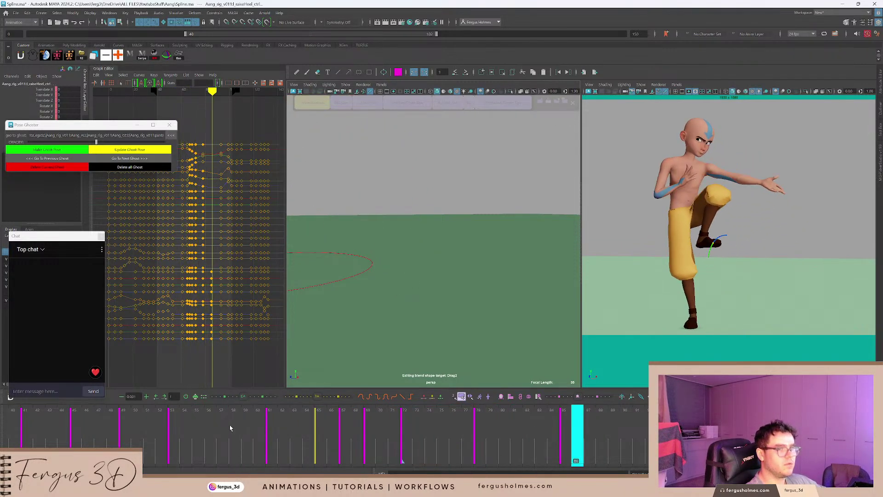
{"action": "left_click", "coordinate": [215, 427]}
{"action": "key", "text": "alt+v"}
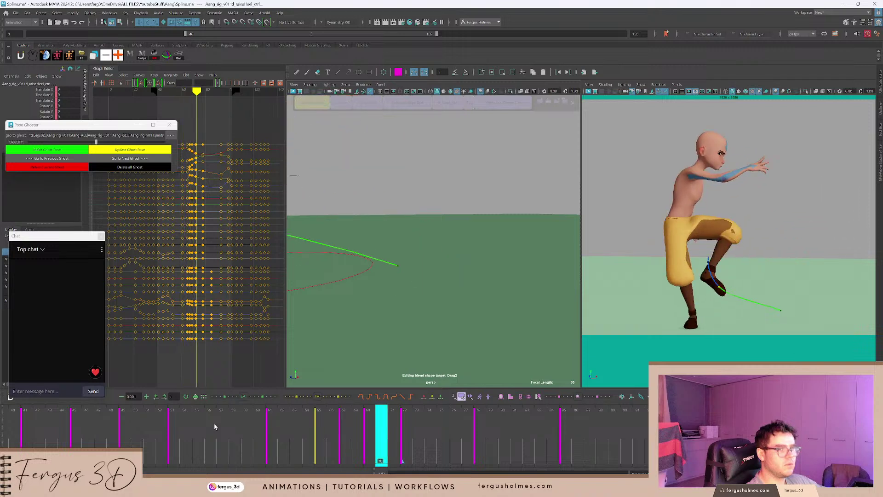
{"action": "left_click_drag", "start_coordinate": [226, 427], "coordinate": [269, 432]}
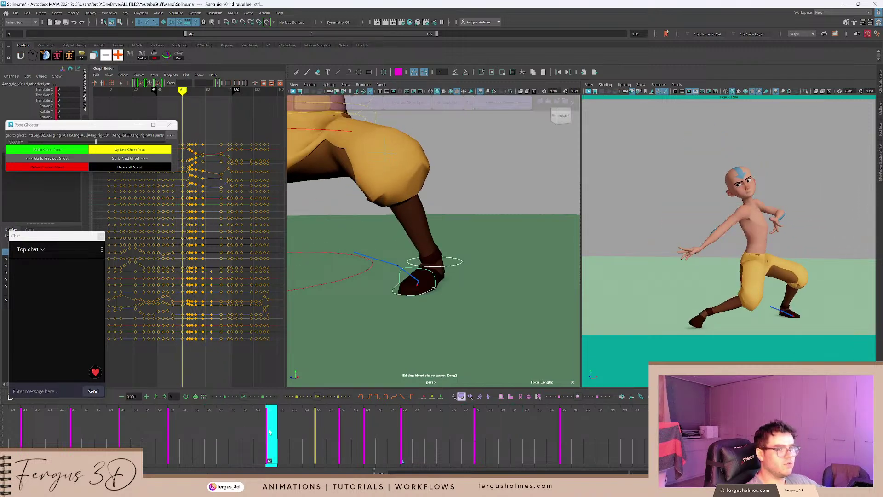
{"action": "key", "text": "period"}
{"action": "key", "text": "period"}
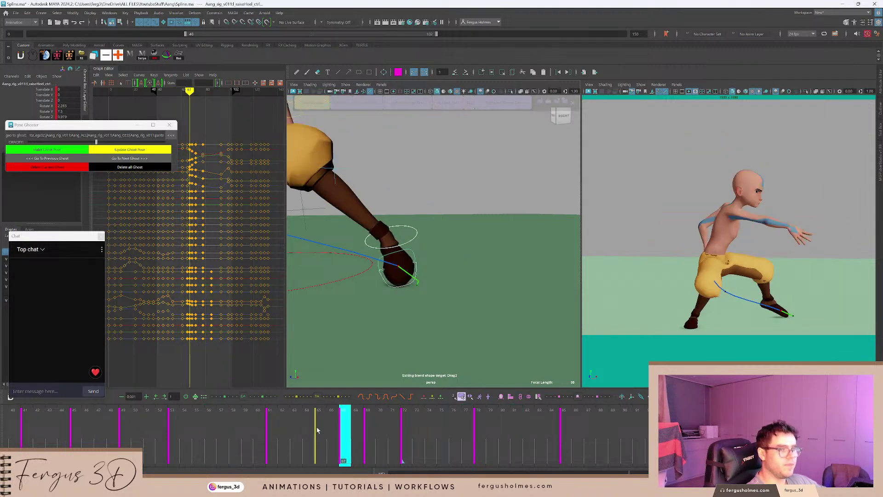
{"action": "left_click_drag", "start_coordinate": [344, 423], "coordinate": [455, 426], "text": "shift"}
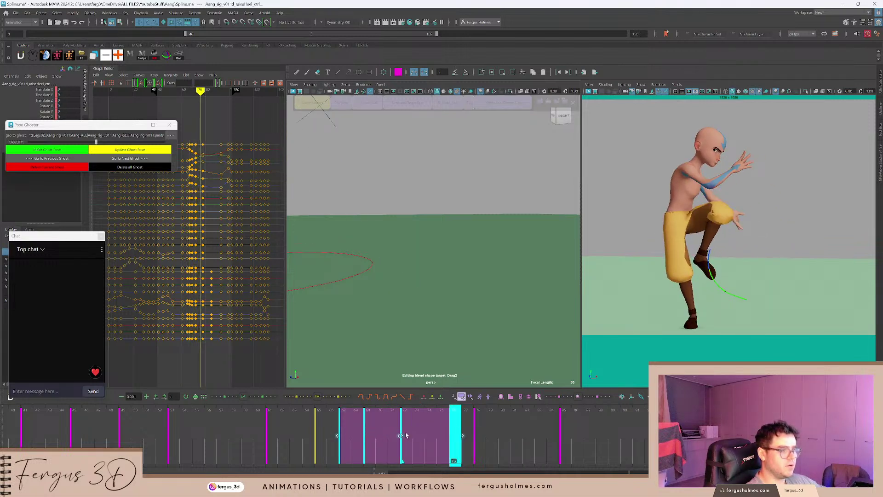
{"action": "left_click_drag", "start_coordinate": [400, 436], "coordinate": [411, 436]}
{"action": "left_click_drag", "start_coordinate": [491, 434], "coordinate": [290, 430]}
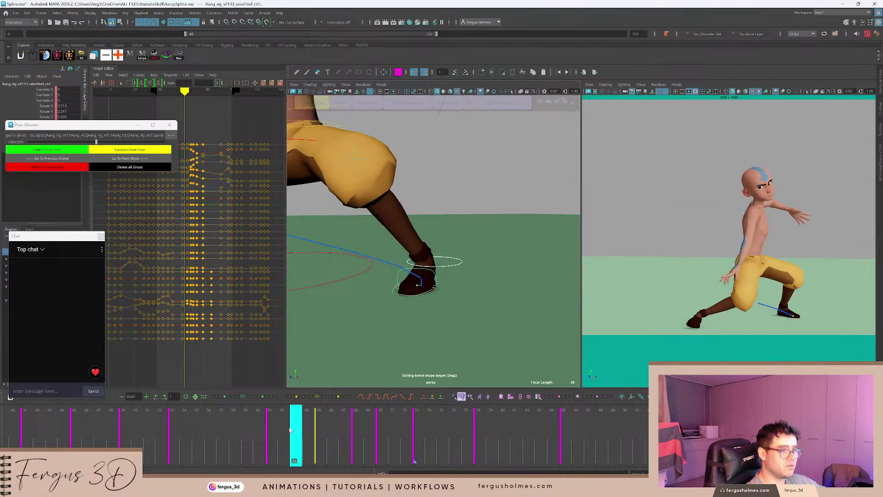
{"action": "key", "text": "alt+v"}
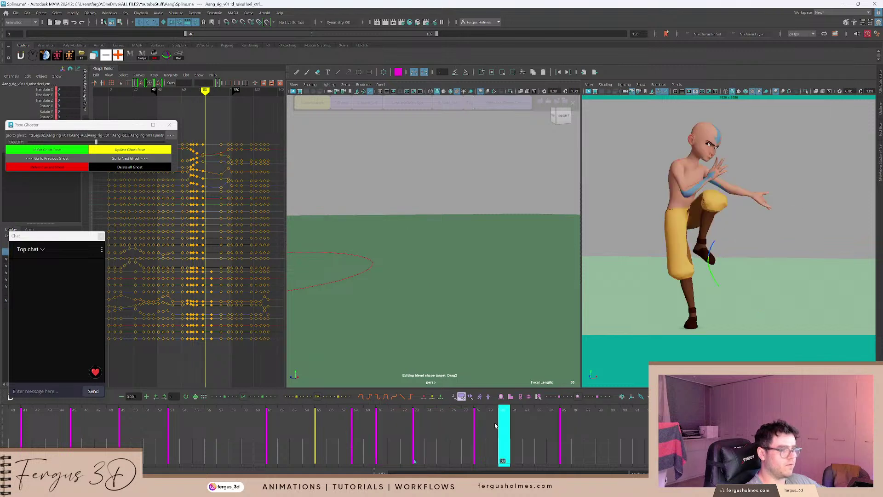
Move the foot controls' key at frame 65 to frame 66, and play back the foot's lift-off.
{"action": "mouse_move", "coordinate": [364, 420]}
{"action": "left_mouse_down"}
{"action": "mouse_move", "coordinate": [318, 421]}
{"action": "mouse_move", "coordinate": [356, 422]}
{"action": "left_mouse_up"}
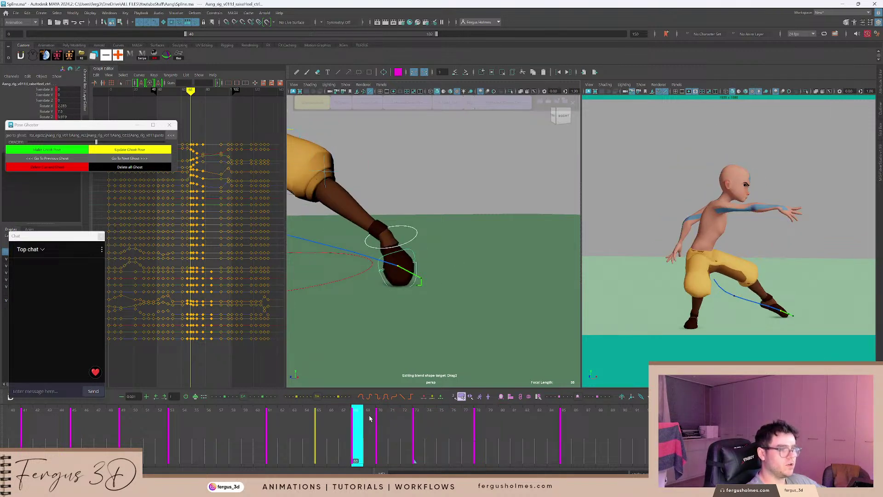
{"action": "key", "text": "period"}
{"action": "key", "text": "comma"}
{"action": "mouse_move", "coordinate": [363, 416]}
{"action": "left_mouse_down"}
{"action": "mouse_move", "coordinate": [324, 419]}
{"action": "mouse_move", "coordinate": [332, 435]}
{"action": "left_mouse_up"}
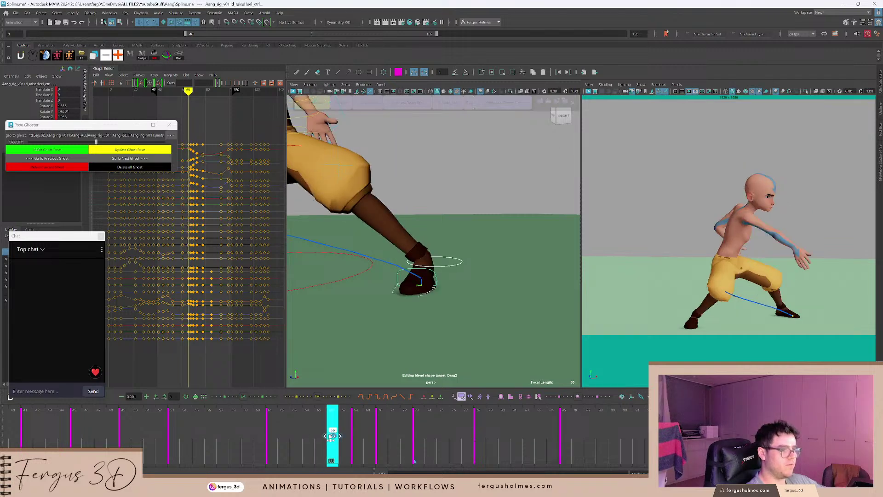
{"action": "left_click_drag", "start_coordinate": [502, 435], "coordinate": [281, 424]}
{"action": "key", "text": "alt+v"}
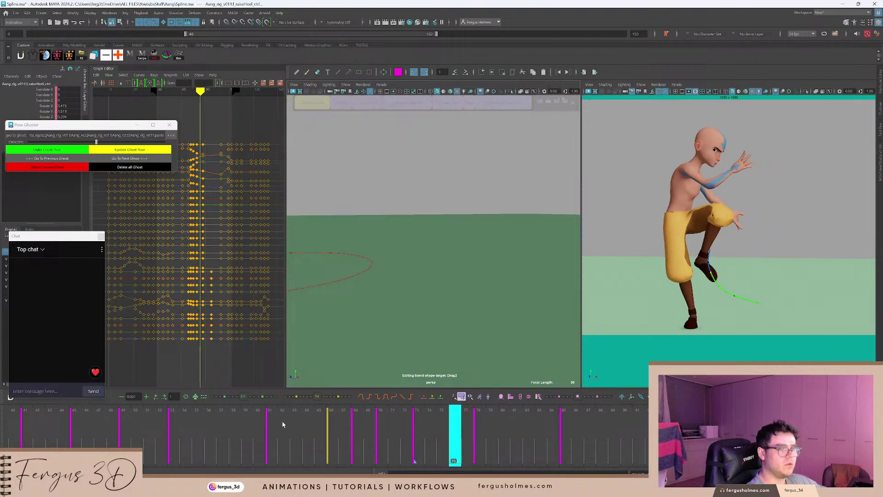
{"action": "left_click", "coordinate": [280, 427]}
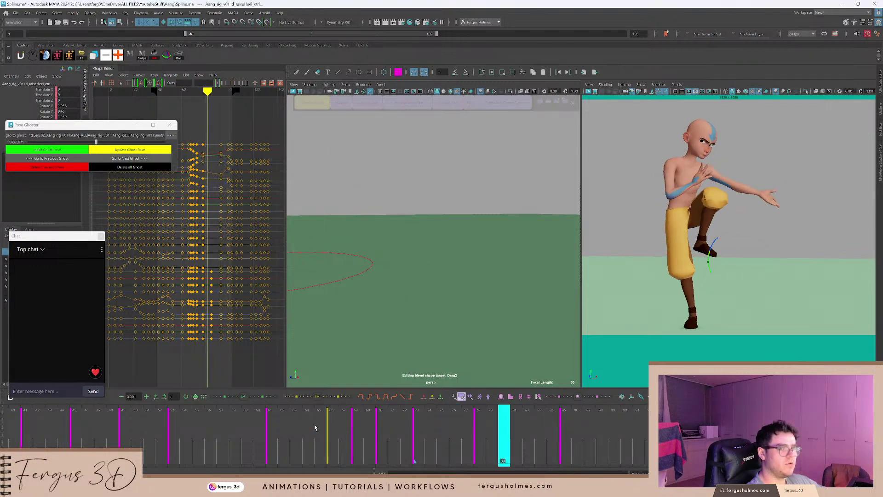
Try to move the raise-heel control at frame 73, and undo the move.
{"action": "left_click_drag", "start_coordinate": [327, 427], "coordinate": [404, 432]}
{"action": "middle_click_drag", "start_coordinate": [413, 273], "coordinate": [565, 255], "text": "alt"}
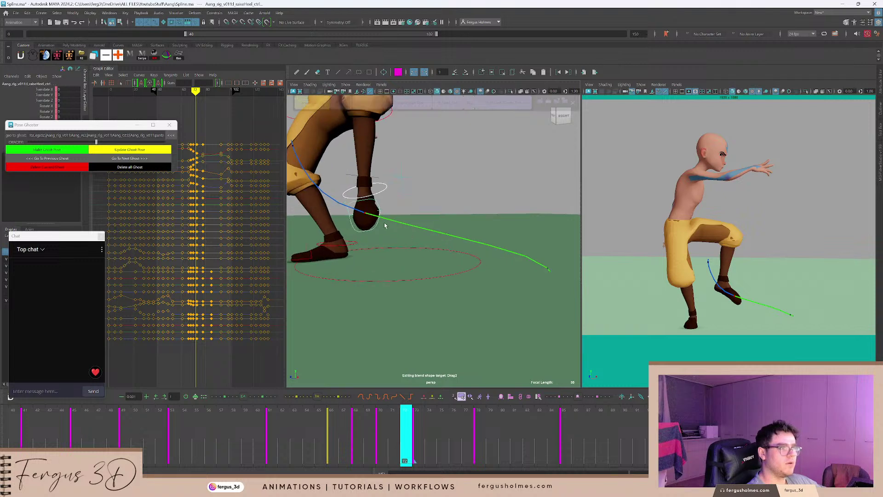
{"action": "left_click_drag", "start_coordinate": [129, 125], "coordinate": [111, 134]}
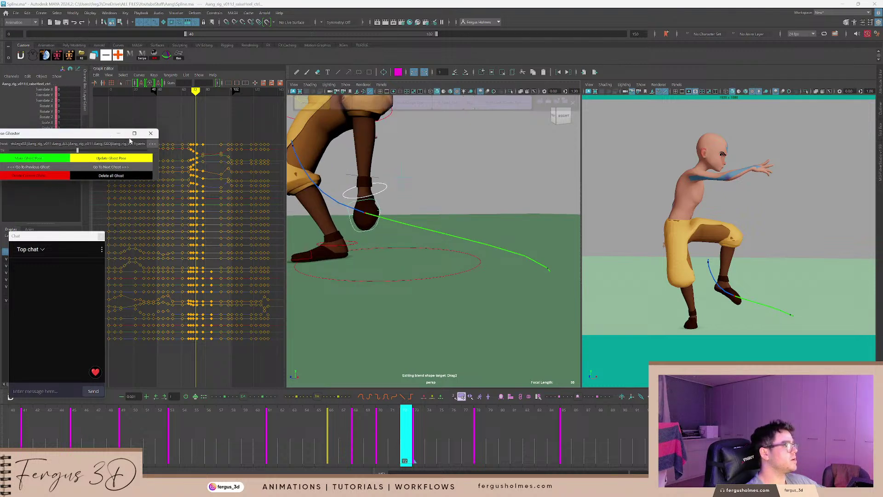
{"action": "middle_click_drag", "start_coordinate": [314, 187], "coordinate": [346, 220], "text": "alt"}
{"action": "key", "text": "alt+period"}
{"action": "left_click_drag", "start_coordinate": [346, 220], "coordinate": [392, 229], "text": "alt"}
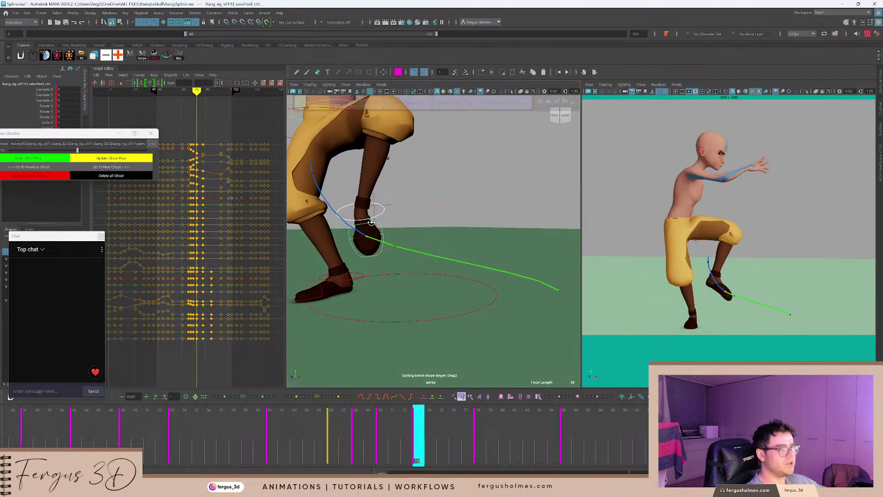
{"action": "middle_click_drag", "start_coordinate": [392, 228], "coordinate": [437, 244], "text": "alt"}
{"action": "right_click_drag", "start_coordinate": [437, 244], "coordinate": [447, 243], "text": "alt"}
{"action": "key", "text": "w"}
{"action": "left_click_drag", "start_coordinate": [448, 243], "coordinate": [405, 288], "text": "alt"}
{"action": "key", "text": "ctrl+z"}
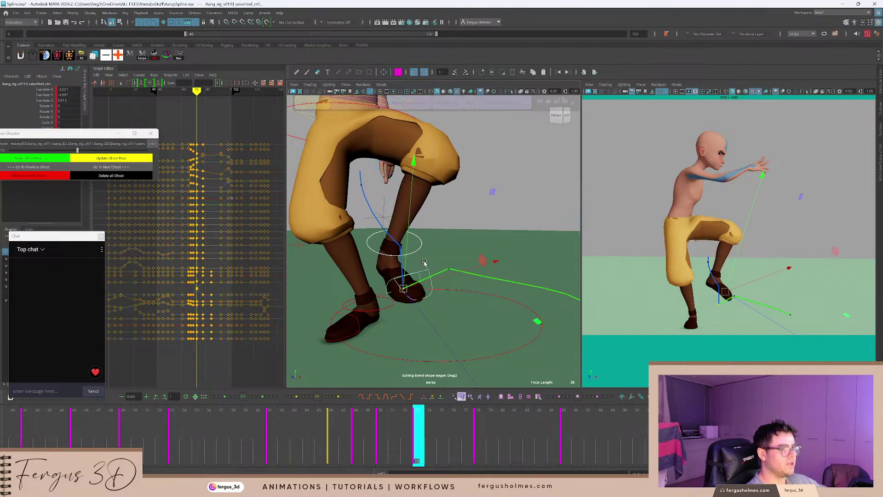
Select only the raised foot's IK control, then rotate the foot and lower it at frame 73.
{"action": "left_click", "coordinate": [456, 207]}
{"action": "left_click", "coordinate": [428, 226]}
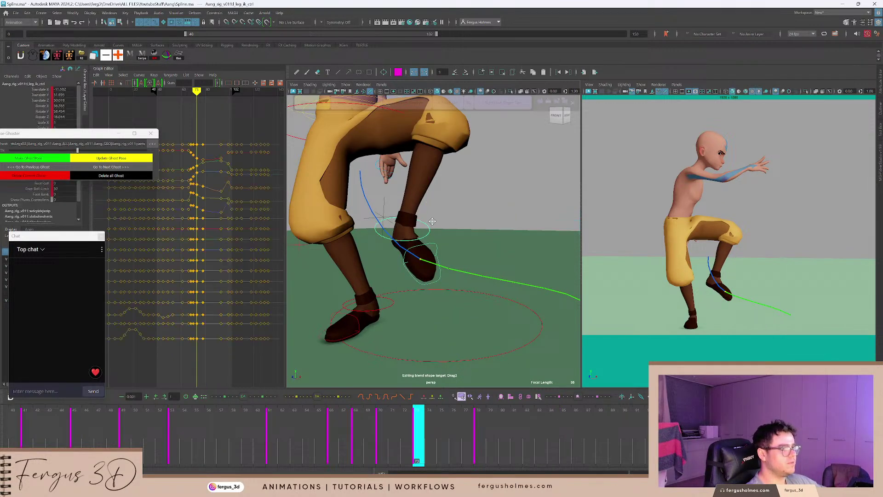
{"action": "middle_click_drag", "start_coordinate": [432, 222], "coordinate": [453, 213], "text": "alt"}
{"action": "key", "text": "e"}
{"action": "left_click_drag", "start_coordinate": [489, 211], "coordinate": [414, 250]}
{"action": "key", "text": "w"}
Delete the raised foot IK control's key at frame 70, and play back the resulting arc.
{"action": "key", "text": "comma"}
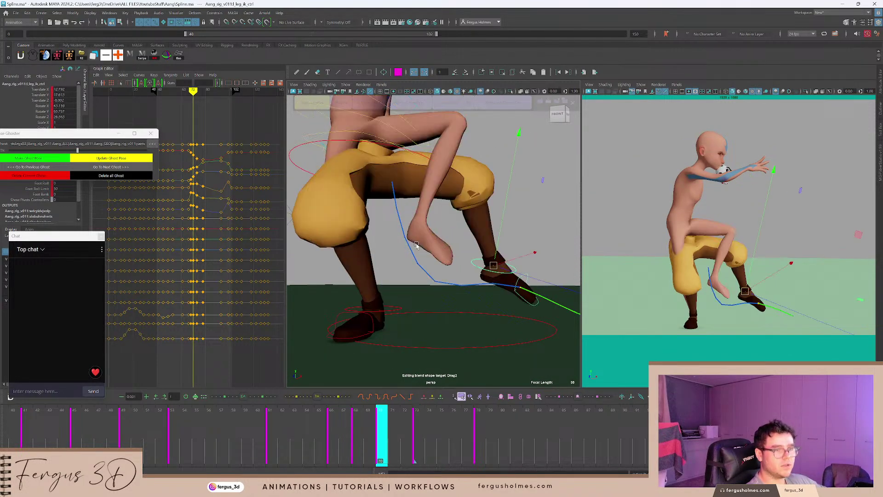
{"action": "key", "text": "comma"}
{"action": "key", "text": "alt+v"}
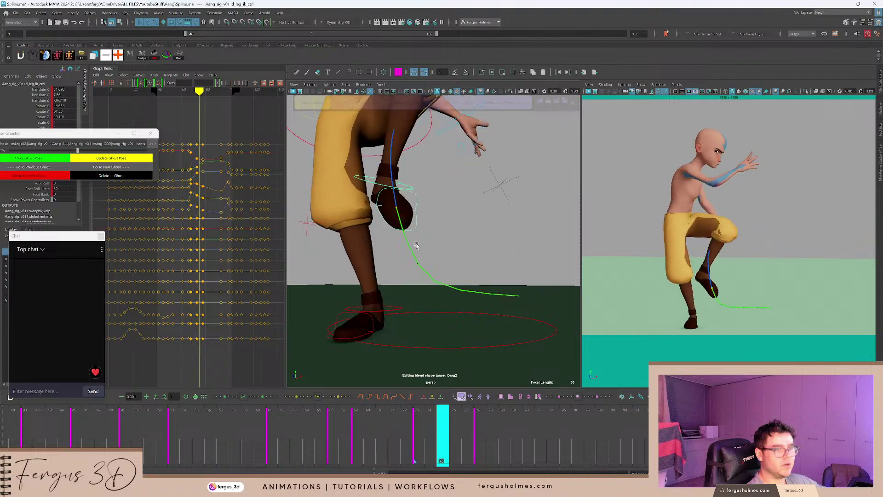
{"action": "key", "text": "alt+v"}
{"action": "left_click", "coordinate": [377, 430]}
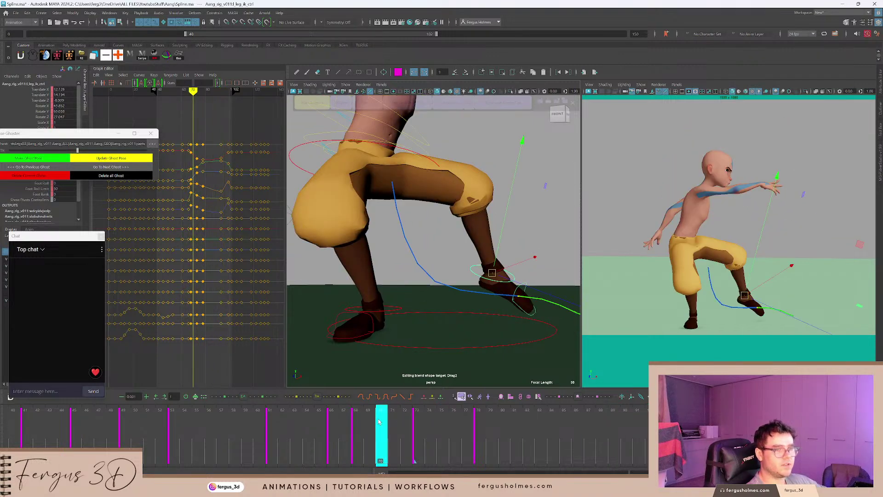
Raise the foot's IK control slightly at frame 73, and check its motion trail from other angles and in playback.
{"action": "key", "text": "period"}
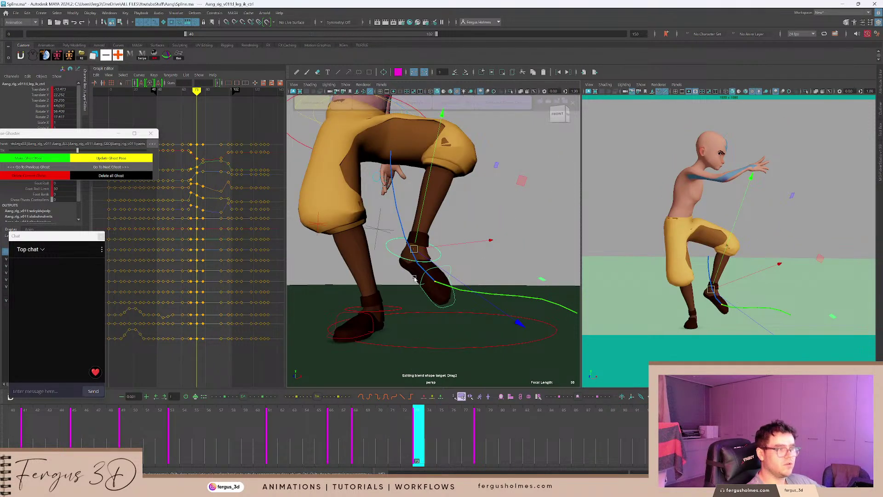
{"action": "left_click_drag", "start_coordinate": [415, 253], "coordinate": [420, 237]}
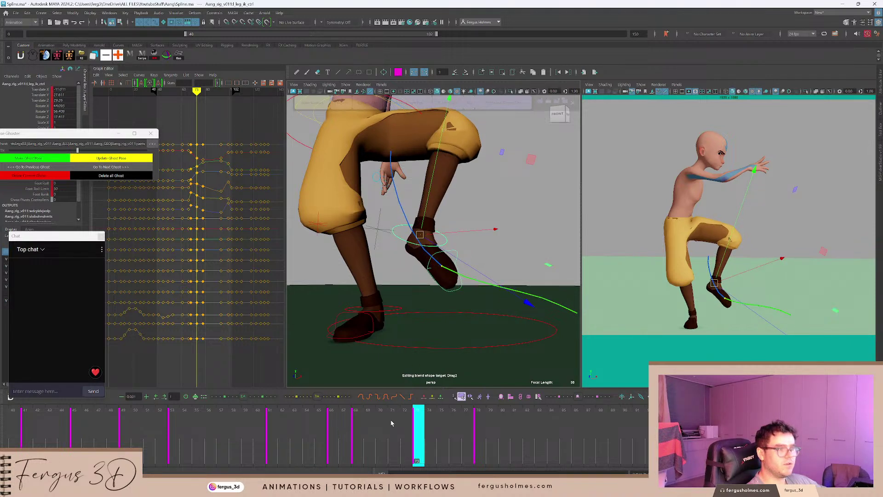
{"action": "left_click", "coordinate": [392, 423]}
{"action": "left_click_drag", "start_coordinate": [468, 262], "coordinate": [534, 202]}
{"action": "left_click", "coordinate": [489, 218]}
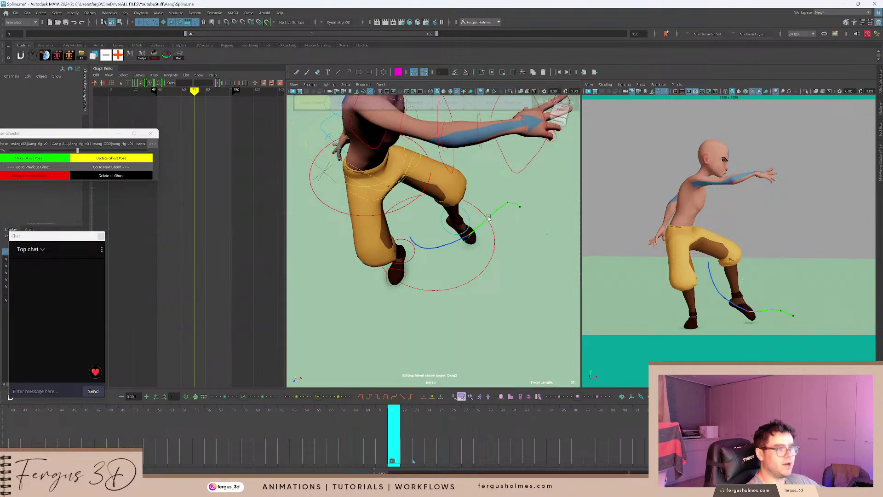
{"action": "left_click_drag", "start_coordinate": [486, 223], "coordinate": [477, 200], "text": "alt"}
{"action": "key", "text": "alt+v"}
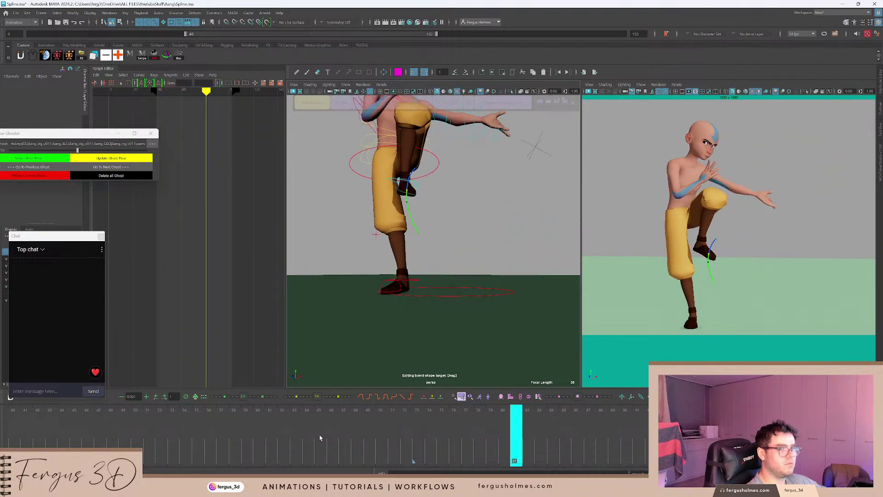
Move the raised foot's IK control outward at frame 71, away from the standing leg, and rotate the foot.
{"action": "left_click_drag", "start_coordinate": [297, 443], "coordinate": [381, 437]}
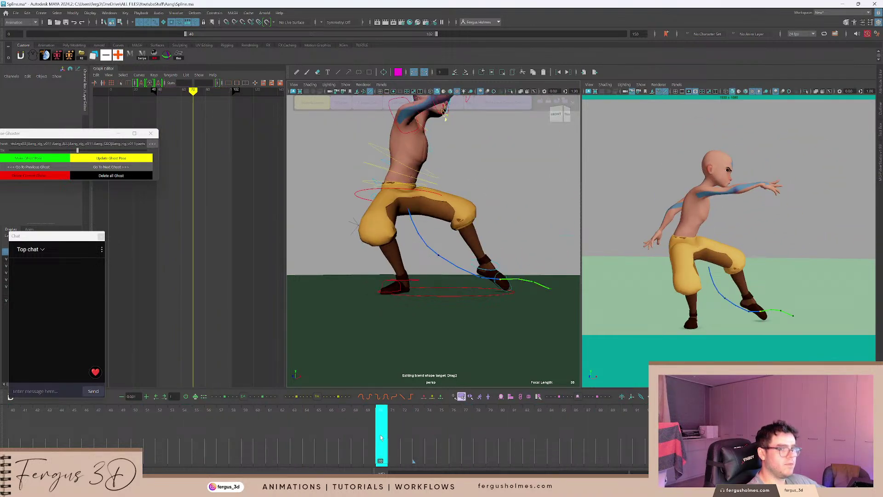
{"action": "left_click", "coordinate": [492, 273]}
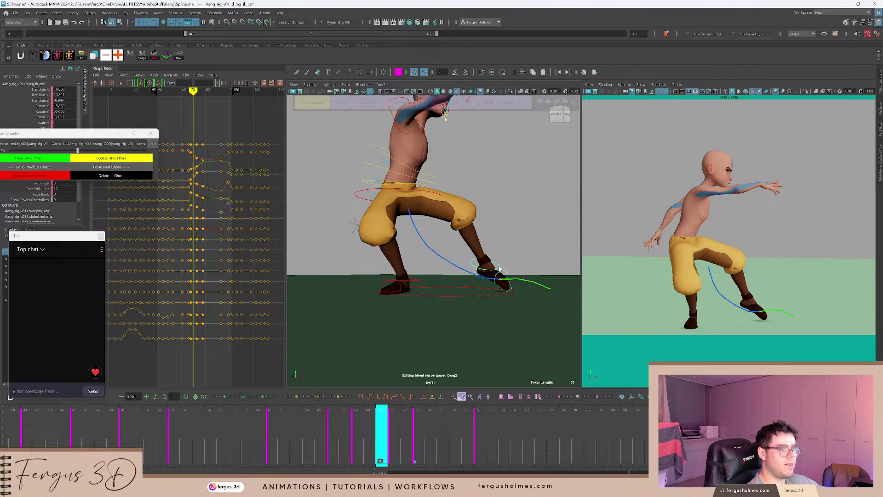
{"action": "key", "text": "alt+period"}
{"action": "middle_click_drag", "start_coordinate": [499, 268], "coordinate": [464, 269], "text": "alt"}
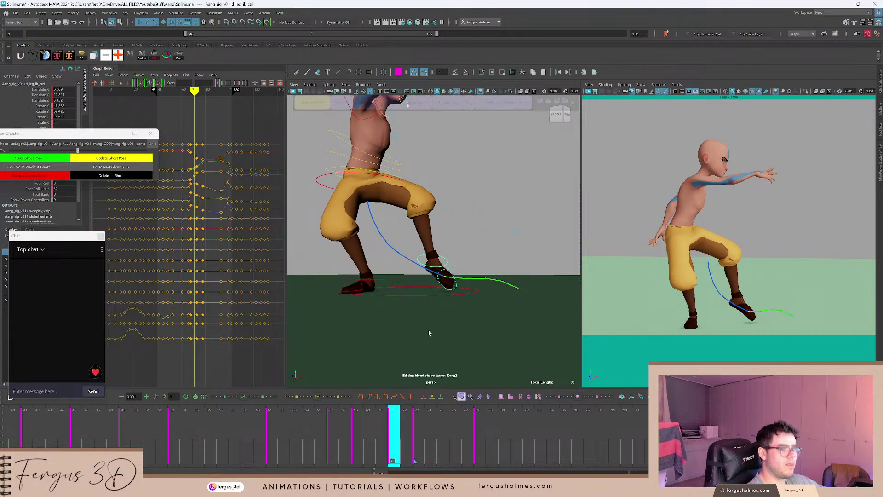
{"action": "left_click_drag", "start_coordinate": [439, 271], "coordinate": [474, 262]}
{"action": "key", "text": "e"}
{"action": "key", "text": "w"}
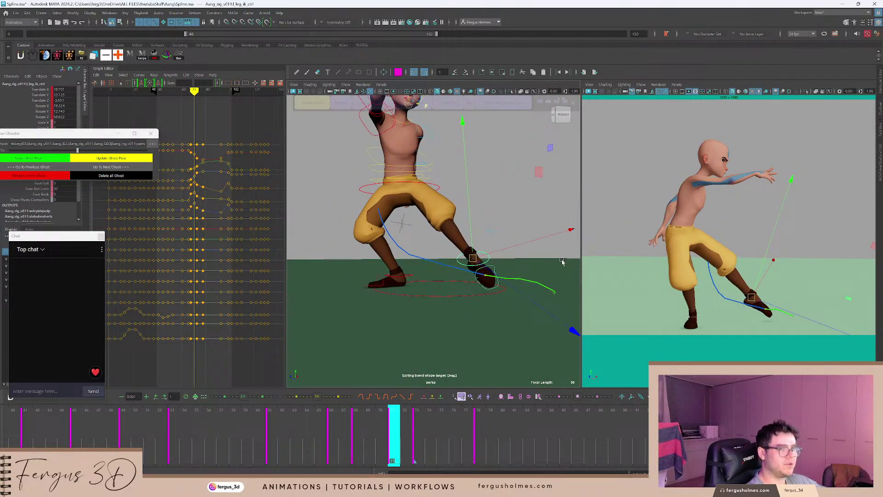
Shift the foot IK control's keys at frames 66 and 68 one frame later, to 67 and 69, and play back the timing.
{"action": "key", "text": "comma"}
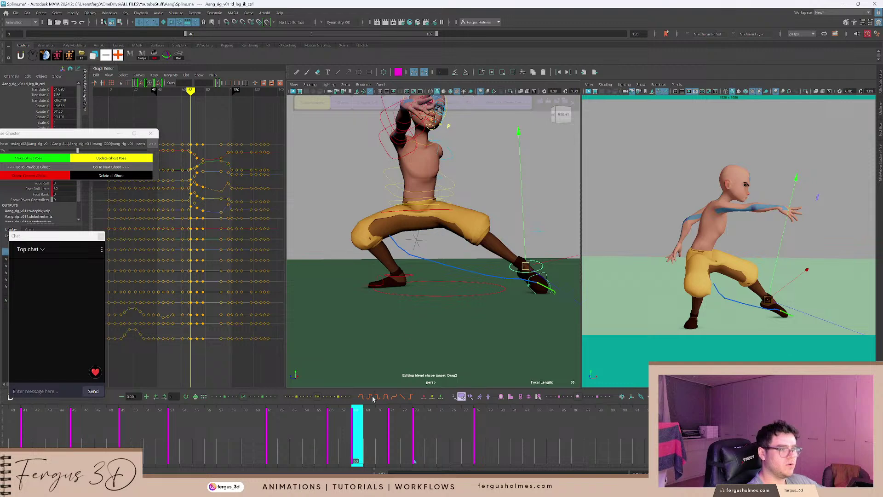
{"action": "key", "text": "comma"}
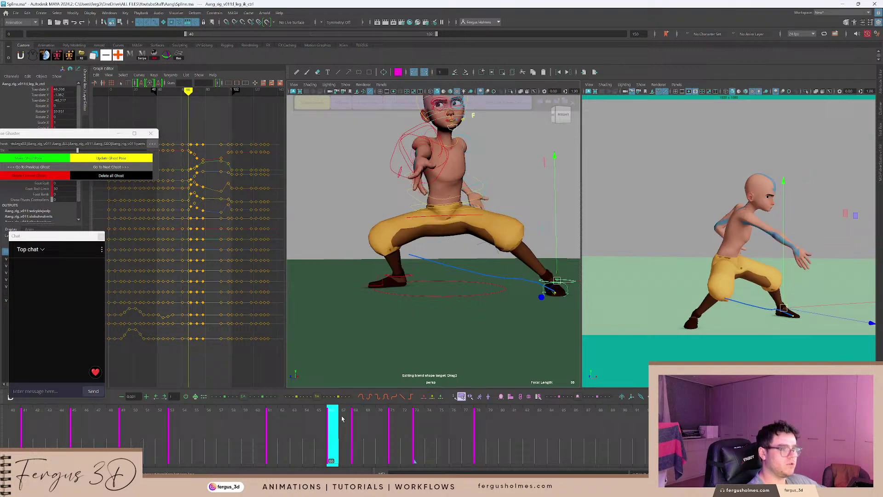
{"action": "left_click_drag", "start_coordinate": [342, 419], "coordinate": [358, 435], "text": "shift"}
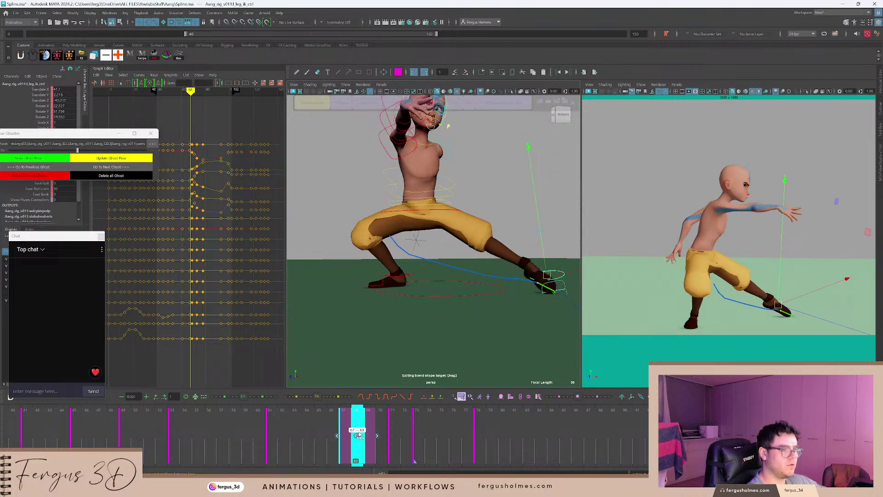
{"action": "left_click_drag", "start_coordinate": [536, 431], "coordinate": [302, 428]}
{"action": "key", "text": "alt+v"}
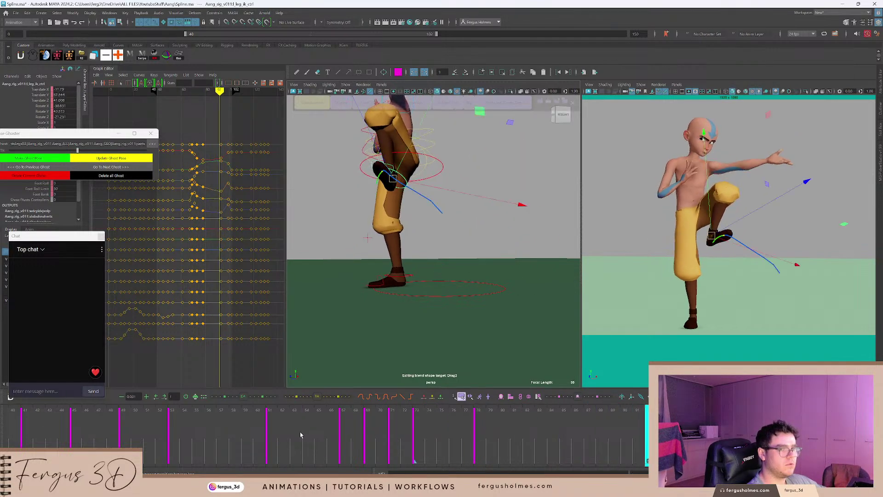
{"action": "key", "text": "alt+v"}
Reselect the raised foot's IK control at frame 69 and isolate its Translate X, Y and Z curves in the Graph Editor.
{"action": "left_click_drag", "start_coordinate": [321, 435], "coordinate": [370, 435]}
{"action": "left_click", "coordinate": [546, 247]}
{"action": "left_click", "coordinate": [540, 261]}
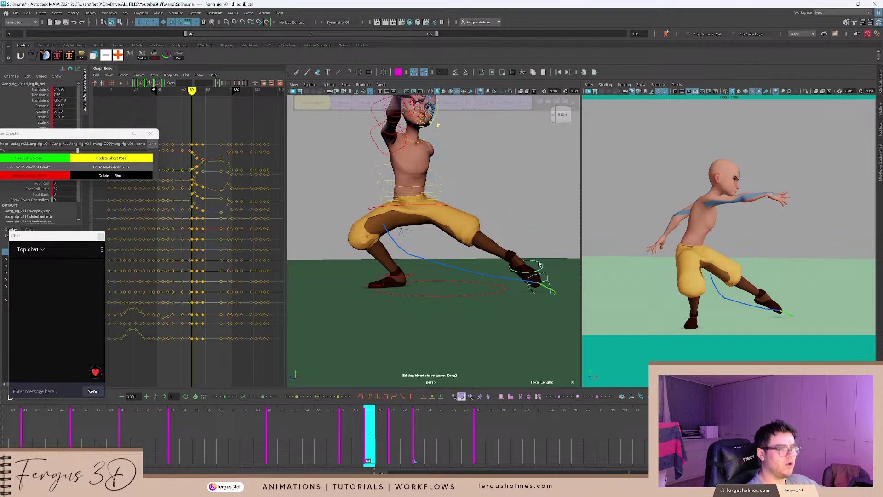
{"action": "scroll", "coordinate": [536, 262], "scroll_direction": "up", "scroll_amount": 2}
{"action": "left_click_drag", "start_coordinate": [428, 264], "coordinate": [444, 263], "text": "alt"}
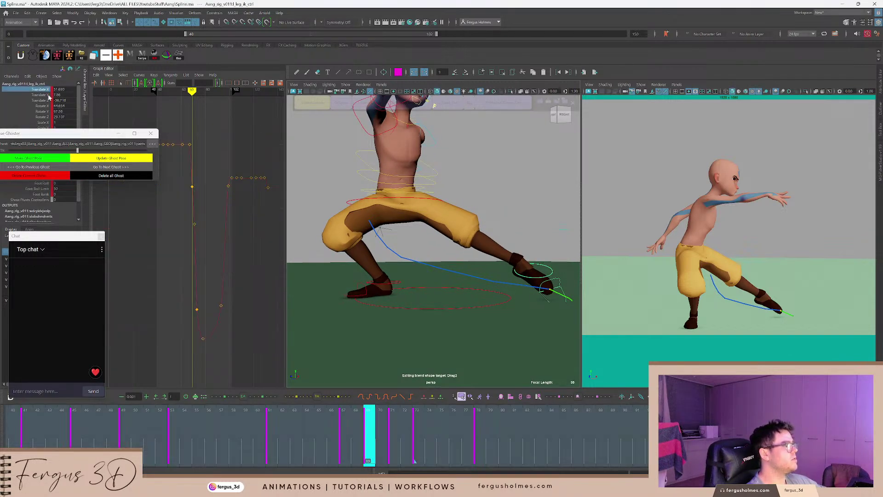
{"action": "left_click_drag", "start_coordinate": [41, 100], "coordinate": [41, 89]}
{"action": "key", "text": "f"}
{"action": "right_click_drag", "start_coordinate": [199, 223], "coordinate": [231, 197], "text": "alt"}
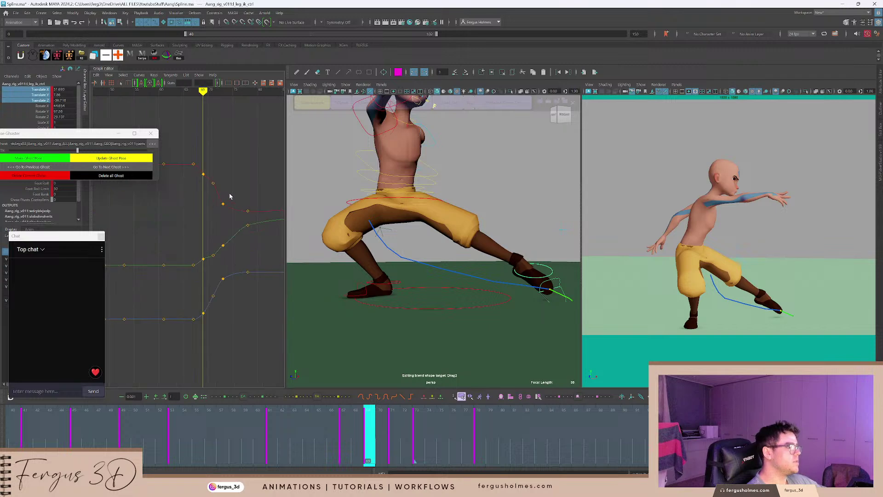
{"action": "middle_click_drag", "start_coordinate": [233, 175], "coordinate": [216, 149], "text": "alt"}
Delete the foot IK control's translation keys at frame 71, keeping its rotation keys, and play back the motion.
{"action": "key", "text": "period"}
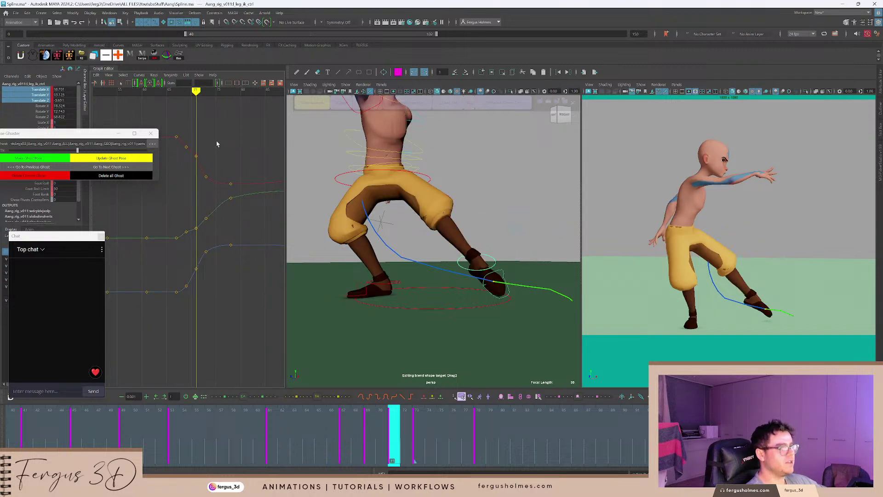
{"action": "key", "text": "Delete"}
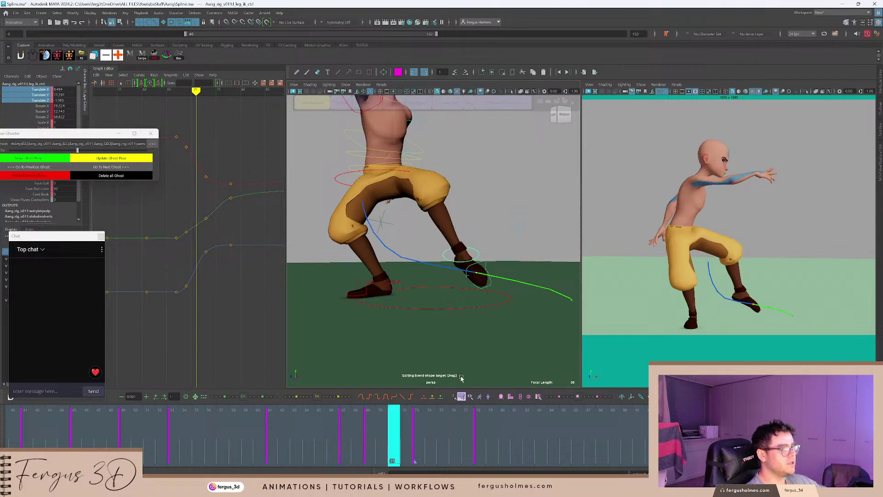
{"action": "left_click_drag", "start_coordinate": [357, 424], "coordinate": [280, 422]}
{"action": "key", "text": "alt+v"}
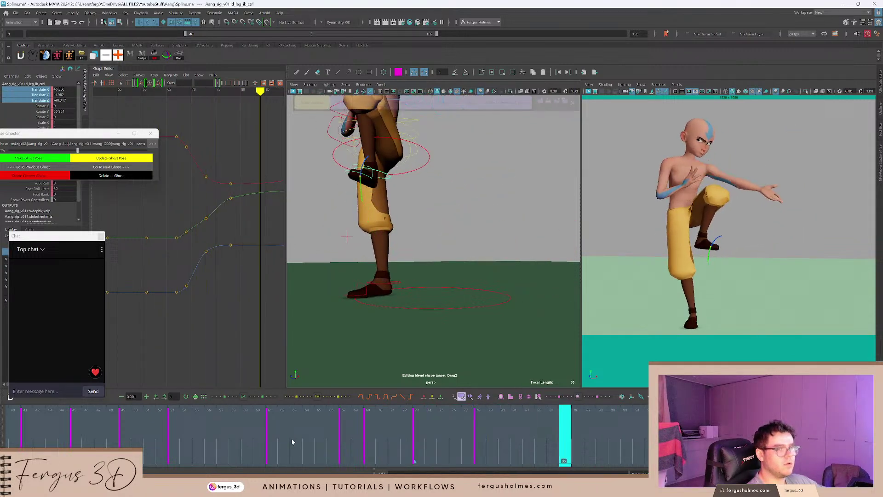
At frame 69, lower the foot IK control's Translate Y and X keys slightly and pull the foot inward along its arc.
{"action": "key", "text": "period"}
{"action": "scroll", "coordinate": [195, 216], "scroll_direction": "up", "scroll_amount": 3}
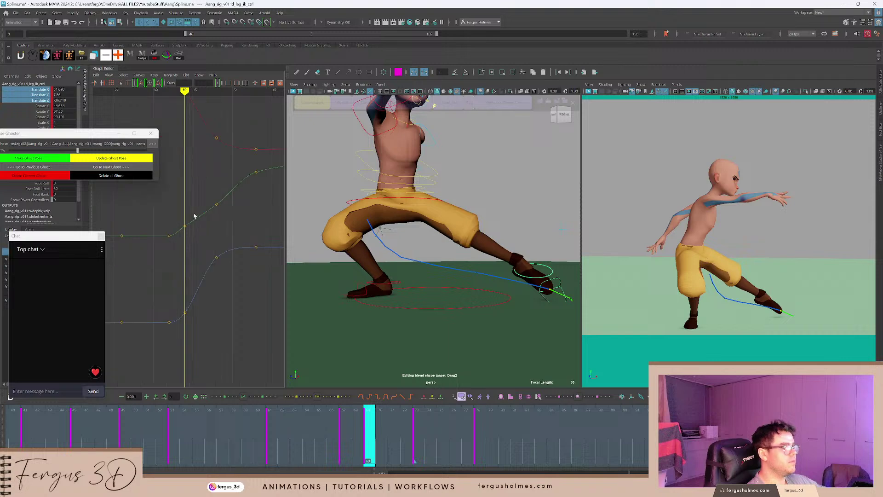
{"action": "middle_click_drag", "start_coordinate": [194, 240], "coordinate": [195, 242]}
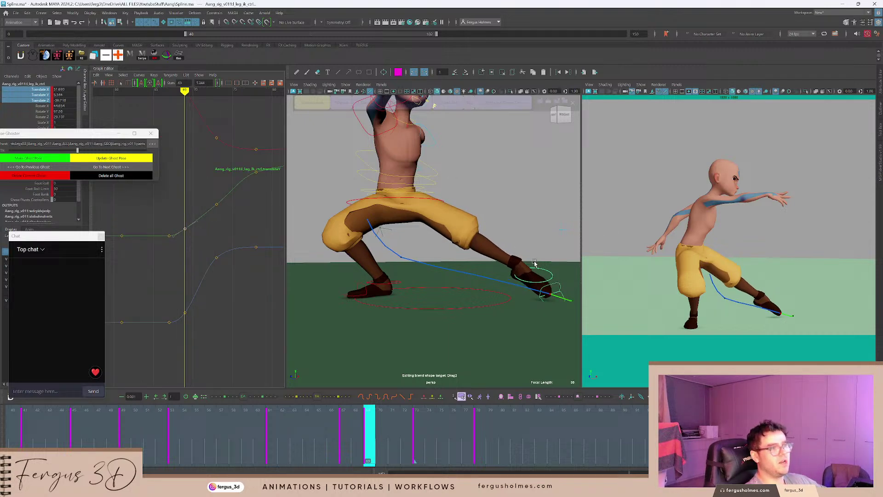
{"action": "middle_click_drag", "start_coordinate": [192, 161], "coordinate": [202, 200], "text": "alt"}
{"action": "right_click_drag", "start_coordinate": [202, 200], "coordinate": [201, 145], "text": "alt+shift"}
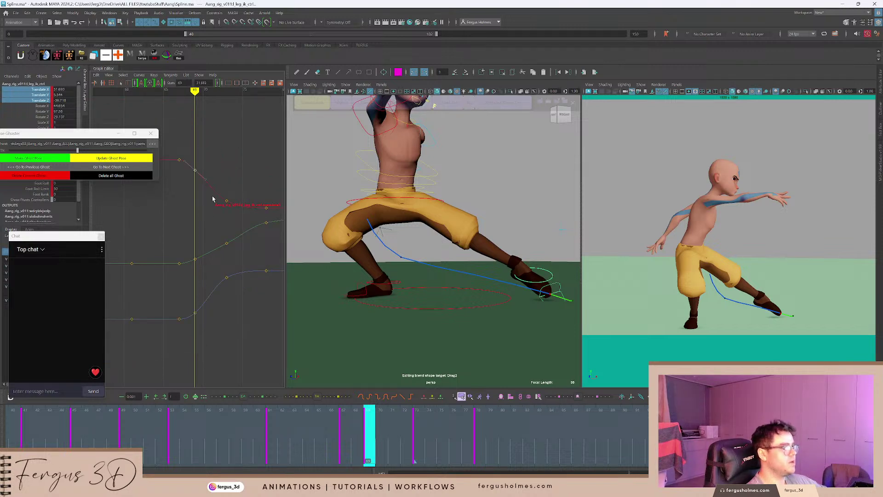
{"action": "middle_click_drag", "start_coordinate": [208, 162], "coordinate": [208, 164]}
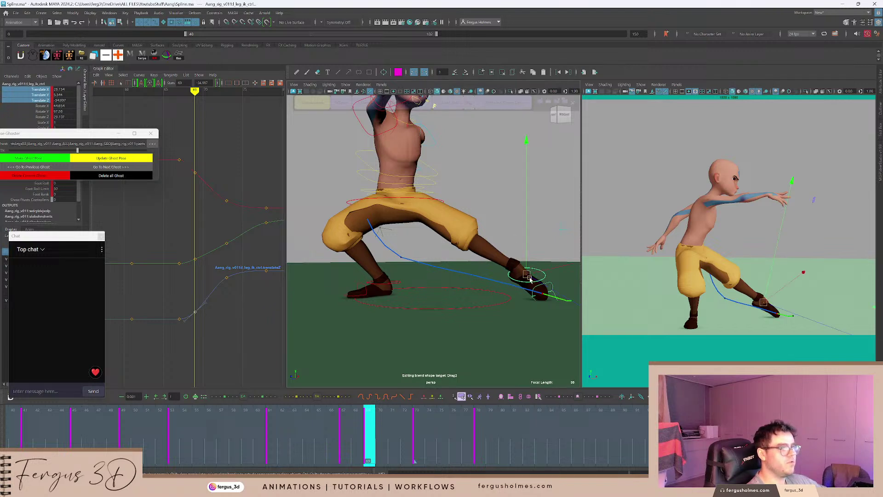
{"action": "left_click_drag", "start_coordinate": [527, 275], "coordinate": [516, 270]}
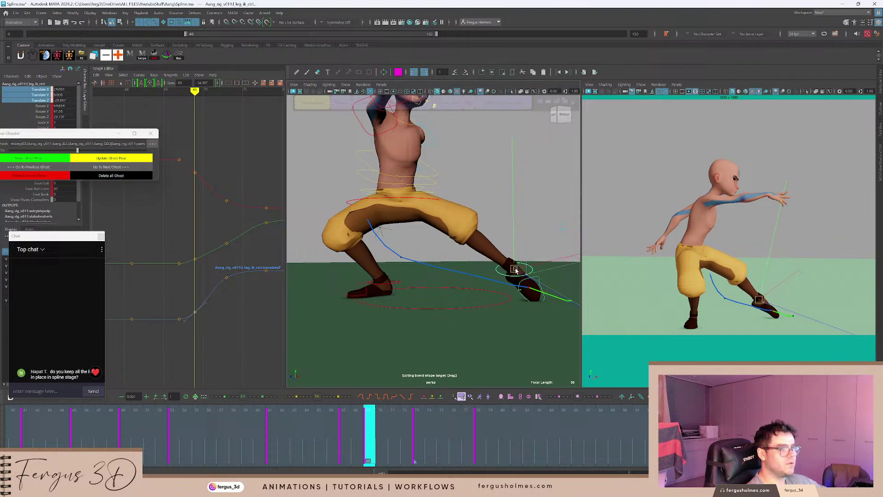
Rotate the raised foot's toe control at frame 69 so the toes bend upward, and check its preceding key at frame 65.
{"action": "left_click", "coordinate": [542, 290]}
{"action": "key", "text": "f"}
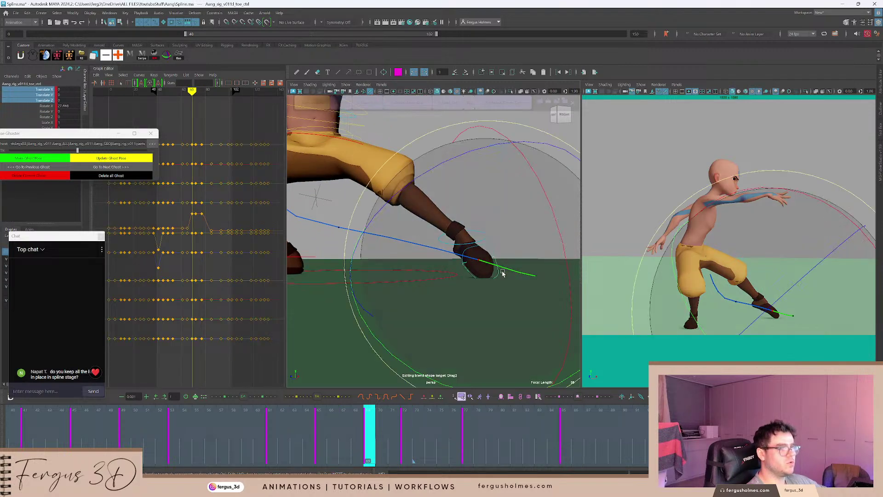
{"action": "left_click_drag", "start_coordinate": [532, 246], "coordinate": [536, 184]}
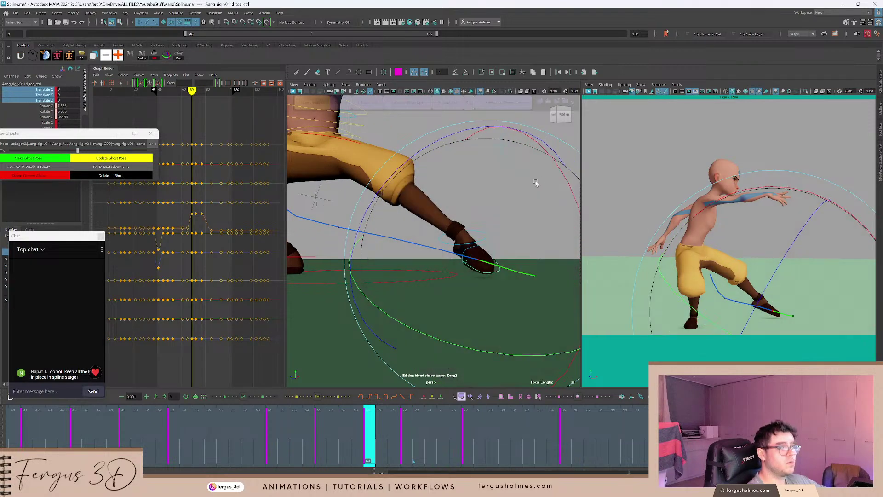
{"action": "key", "text": "q"}
{"action": "key", "text": "e"}
{"action": "left_click_drag", "start_coordinate": [509, 242], "coordinate": [540, 211]}
{"action": "scroll", "coordinate": [208, 238], "scroll_direction": "up", "scroll_amount": 4}
{"action": "key", "text": "comma"}
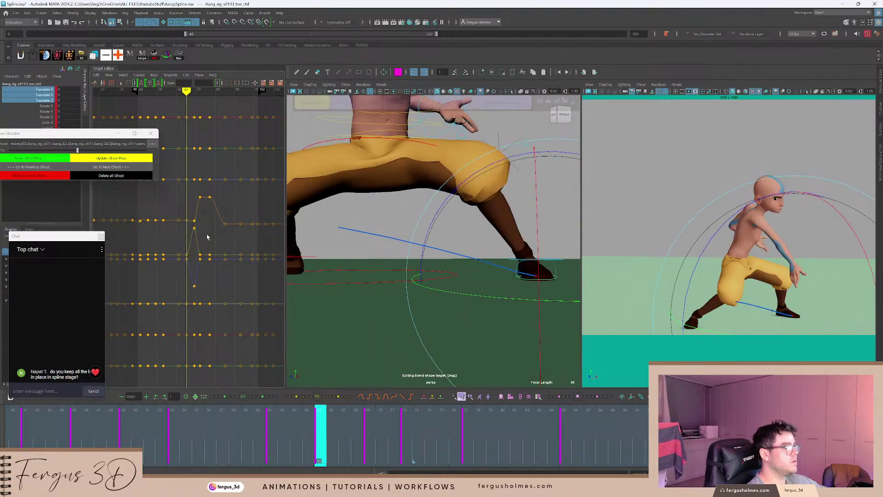
Go to the toe control's key at frame 72 and select the raised foot's IK control instead.
{"action": "key", "text": "period"}
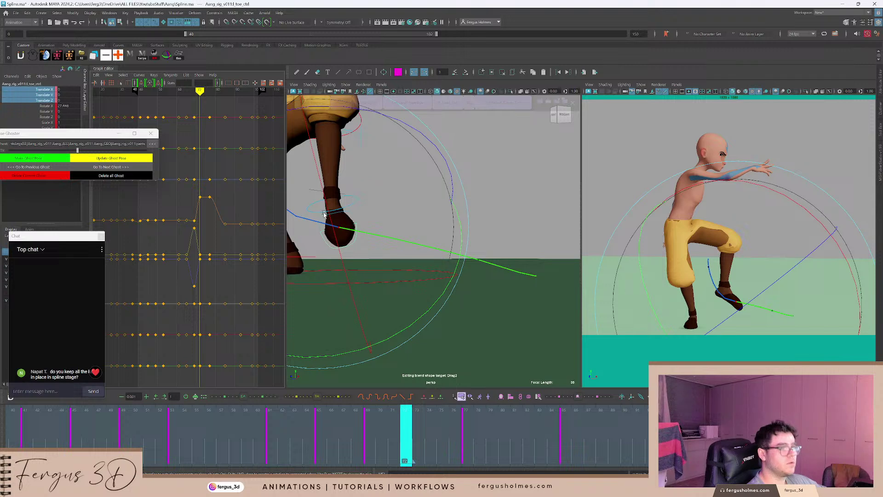
{"action": "middle_click_drag", "start_coordinate": [328, 199], "coordinate": [391, 213], "text": "alt"}
{"action": "left_click", "coordinate": [389, 167]}
{"action": "middle_click_drag", "start_coordinate": [375, 172], "coordinate": [424, 209], "text": "alt"}
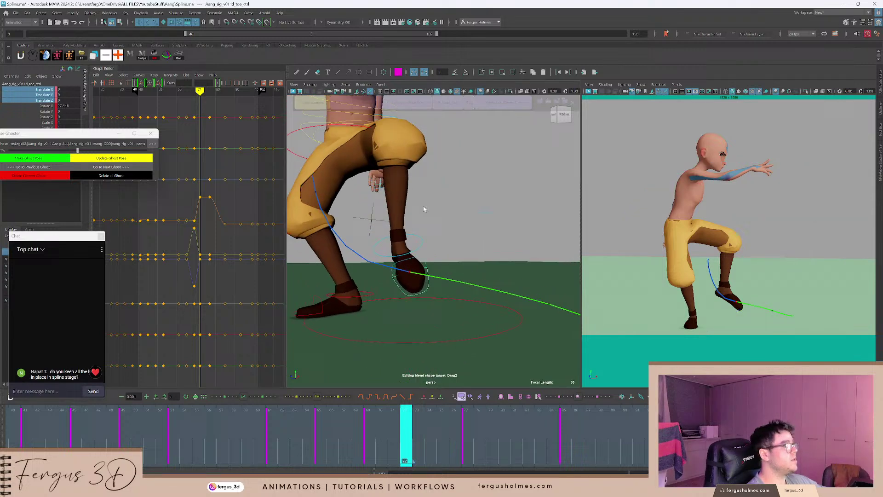
{"action": "left_click", "coordinate": [423, 247]}
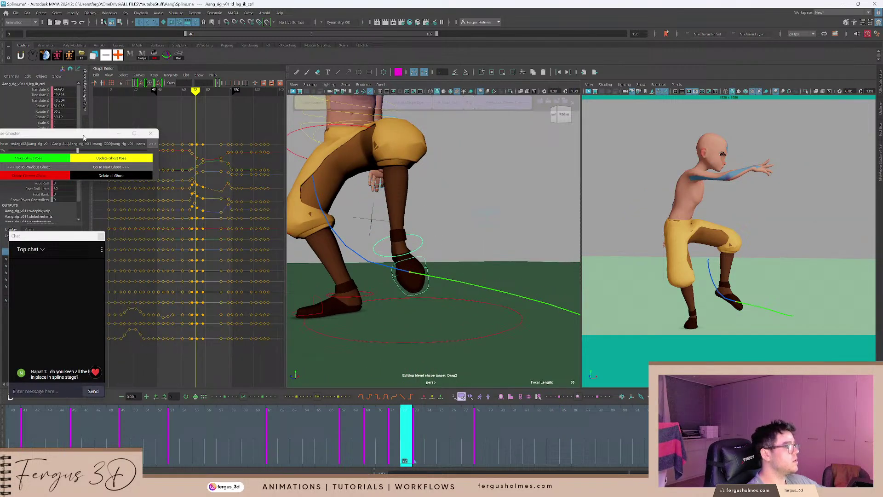
Widen the chat window to read the viewer's full question, and restore its size and place.
{"action": "left_click_drag", "start_coordinate": [76, 236], "coordinate": [85, 190]}
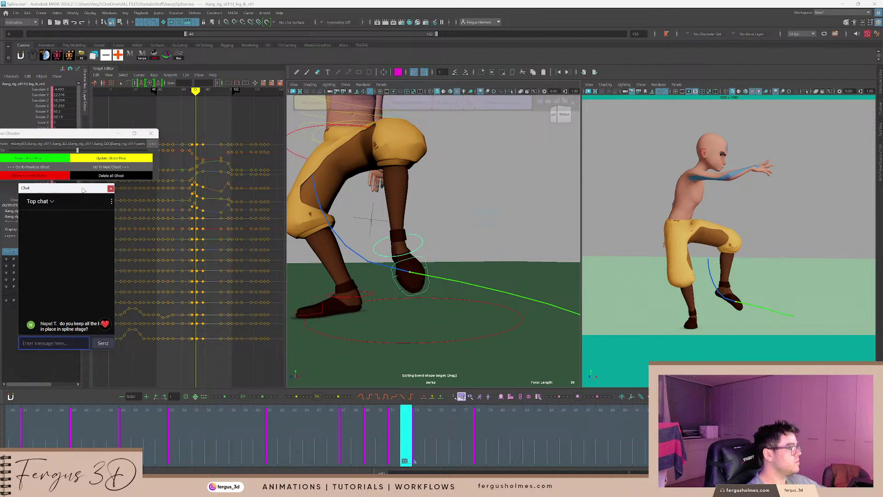
{"action": "left_click_drag", "start_coordinate": [114, 261], "coordinate": [184, 266]}
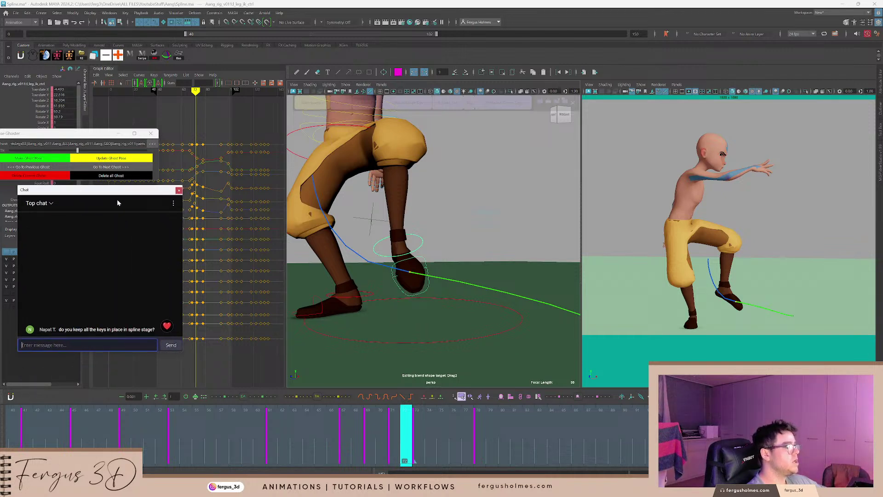
{"action": "left_click_drag", "start_coordinate": [117, 194], "coordinate": [103, 236]}
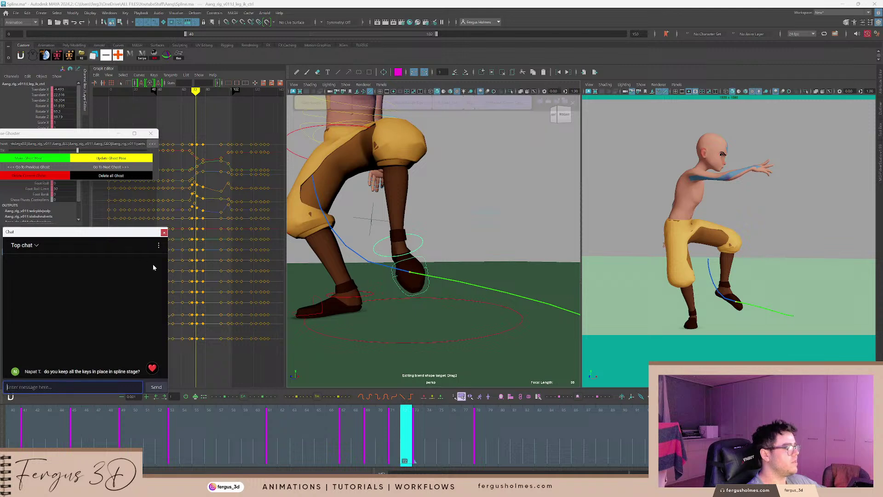
{"action": "left_click_drag", "start_coordinate": [168, 271], "coordinate": [97, 268]}
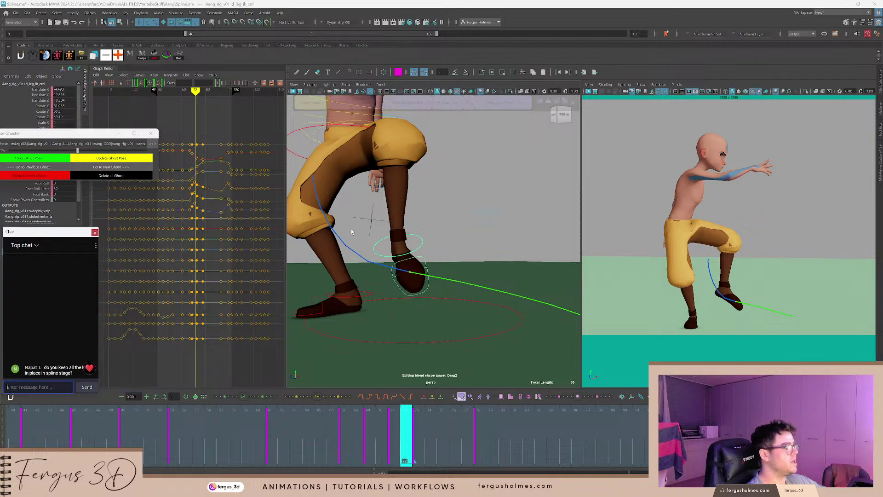
Play back the animation from frame 40 with the whole character in view.
{"action": "scroll", "coordinate": [384, 226], "scroll_direction": "down", "scroll_amount": 2}
{"action": "scroll", "coordinate": [384, 225], "scroll_direction": "down", "scroll_amount": 3}
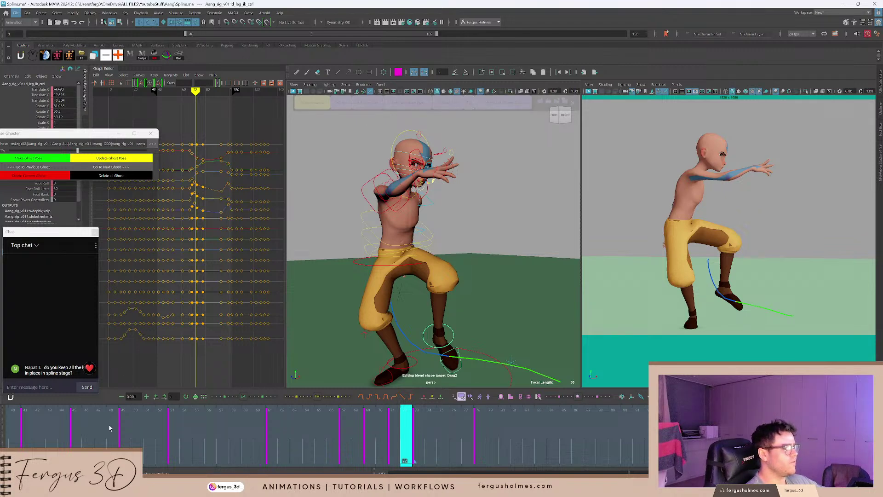
{"action": "left_click", "coordinate": [38, 428]}
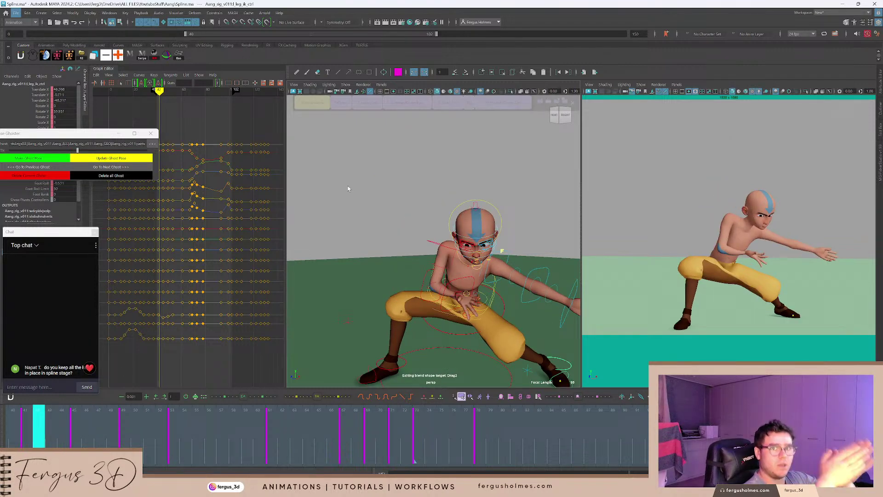
{"action": "left_click_drag", "start_coordinate": [37, 441], "coordinate": [14, 435]}
{"action": "scroll", "coordinate": [404, 239], "scroll_direction": "down", "scroll_amount": 3}
{"action": "middle_click_drag", "start_coordinate": [402, 231], "coordinate": [395, 211], "text": "alt"}
{"action": "key", "text": "alt+v"}
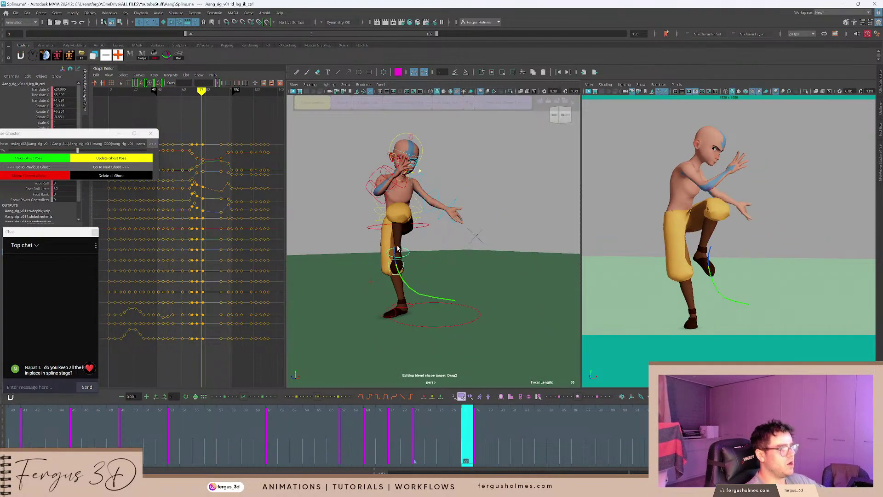
Select all of the character's controls with the picker's Rig set and examine their keys around frame 66.
{"action": "left_click", "coordinate": [376, 229]}
{"action": "mouse_move", "coordinate": [321, 110]}
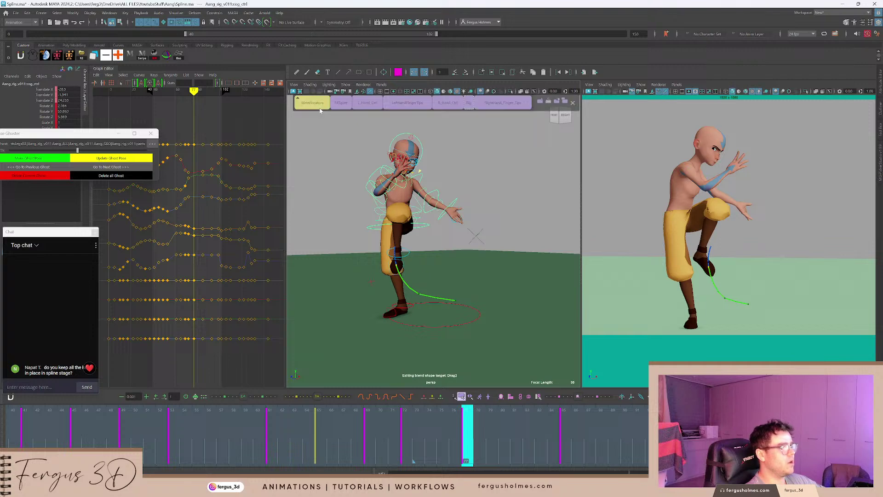
{"action": "left_click", "coordinate": [468, 102]}
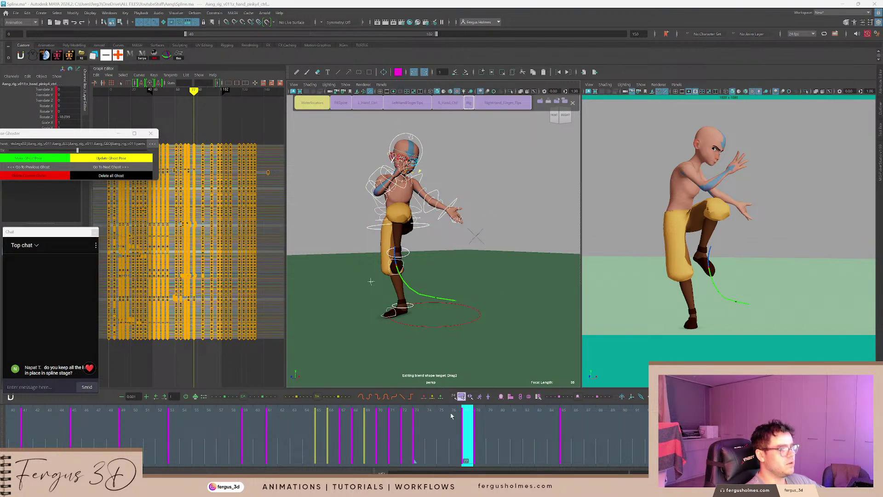
{"action": "left_click_drag", "start_coordinate": [452, 417], "coordinate": [329, 415]}
{"action": "middle_click_drag", "start_coordinate": [156, 235], "coordinate": [203, 234], "text": "alt"}
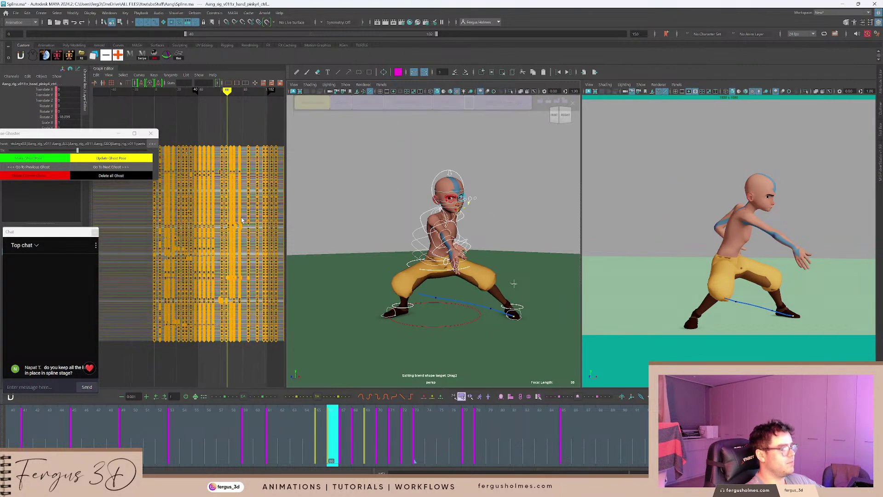
Examine the whole rig's keys in the Graph Editor and play back the animation from around frame 42.
{"action": "mouse_move", "coordinate": [198, 235]}
{"action": "right_mouse_down", "text": "alt"}
{"action": "mouse_move", "coordinate": [195, 250]}
{"action": "mouse_move", "coordinate": [211, 226]}
{"action": "right_mouse_up", "text": "alt"}
{"action": "key", "text": "a"}
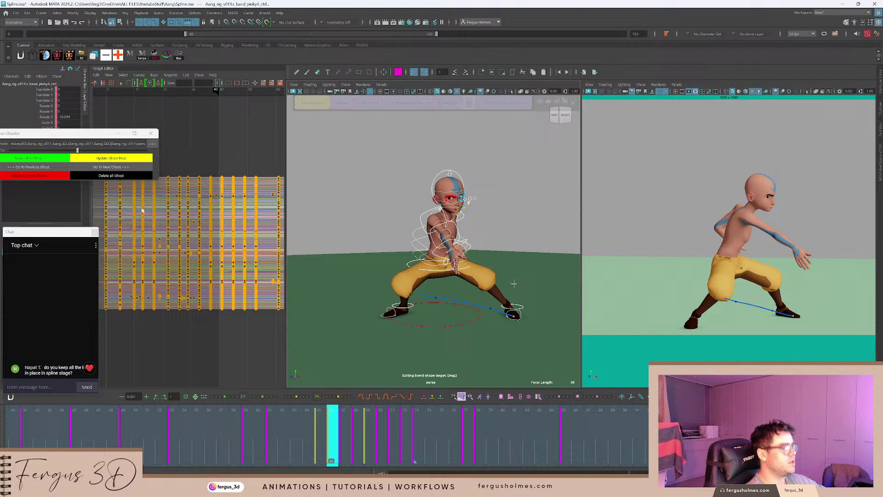
{"action": "left_click_drag", "start_coordinate": [221, 440], "coordinate": [41, 431]}
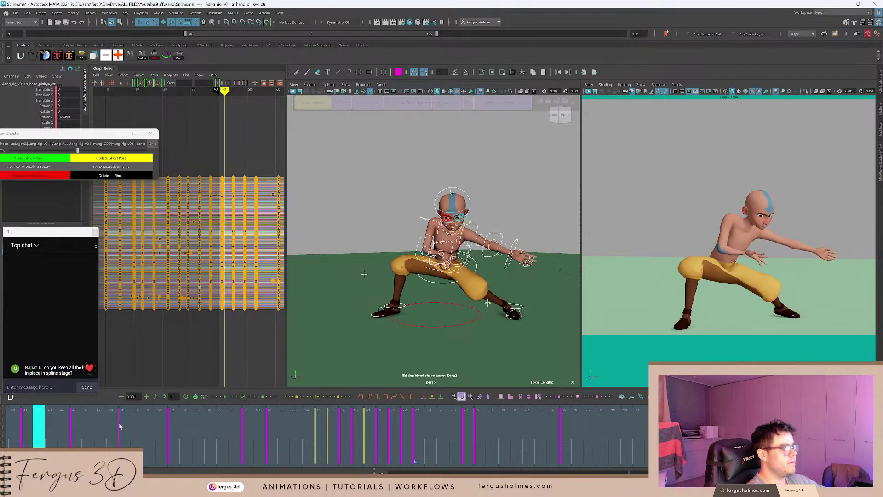
{"action": "key", "text": "alt+v"}
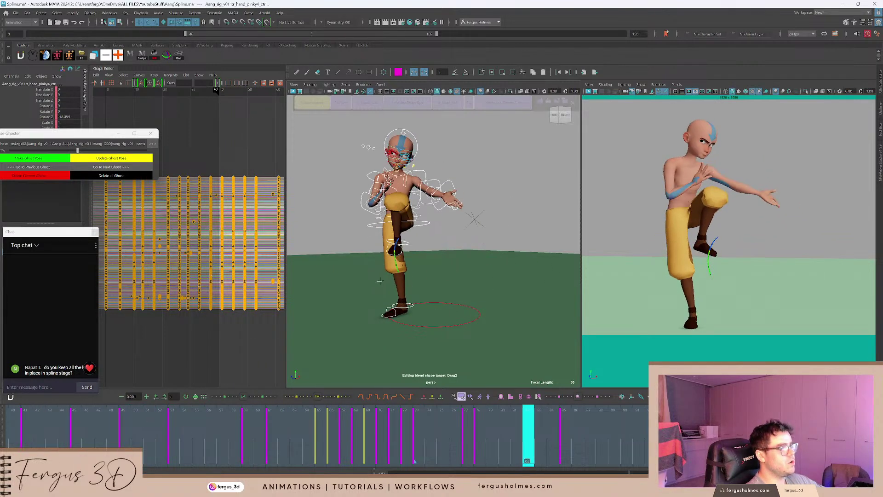
{"action": "left_click", "coordinate": [33, 420]}
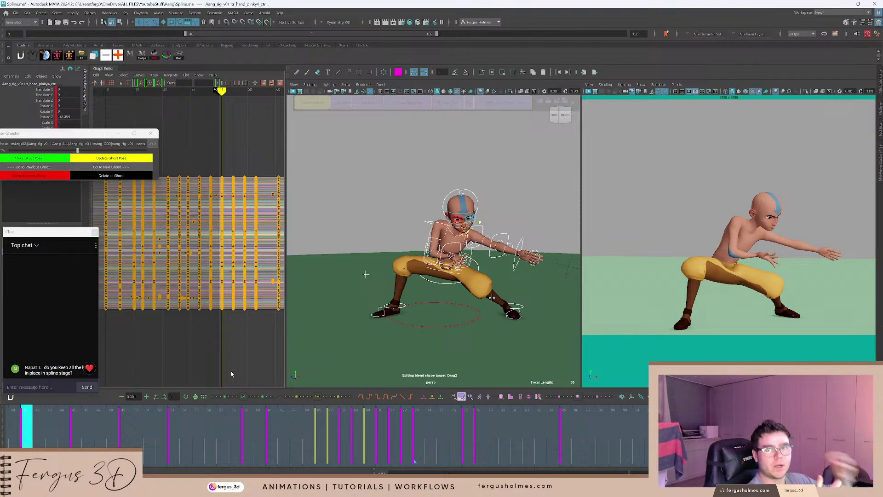
Select only the leg's IK control and scrub from frame 45 to 52 to examine its keys.
{"action": "left_click", "coordinate": [386, 219]}
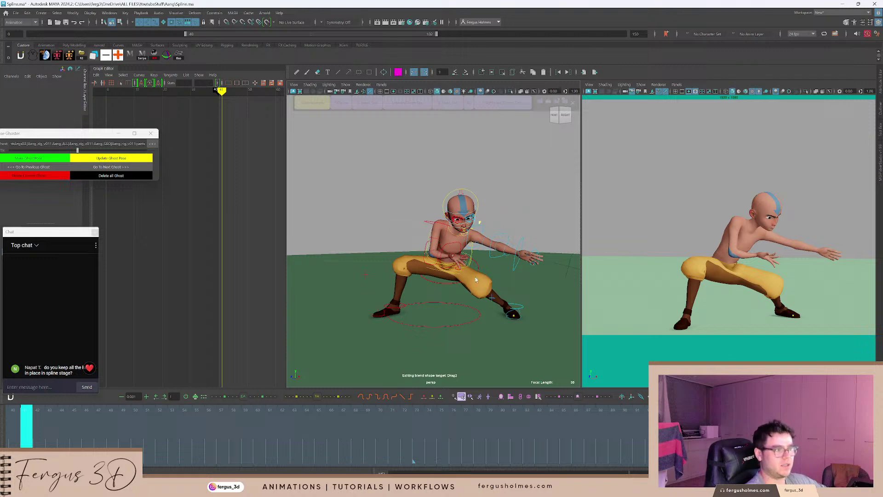
{"action": "left_click", "coordinate": [523, 308]}
{"action": "middle_click_drag", "start_coordinate": [519, 291], "coordinate": [484, 266], "text": "alt"}
{"action": "scroll", "coordinate": [413, 327], "scroll_direction": "up", "scroll_amount": 3}
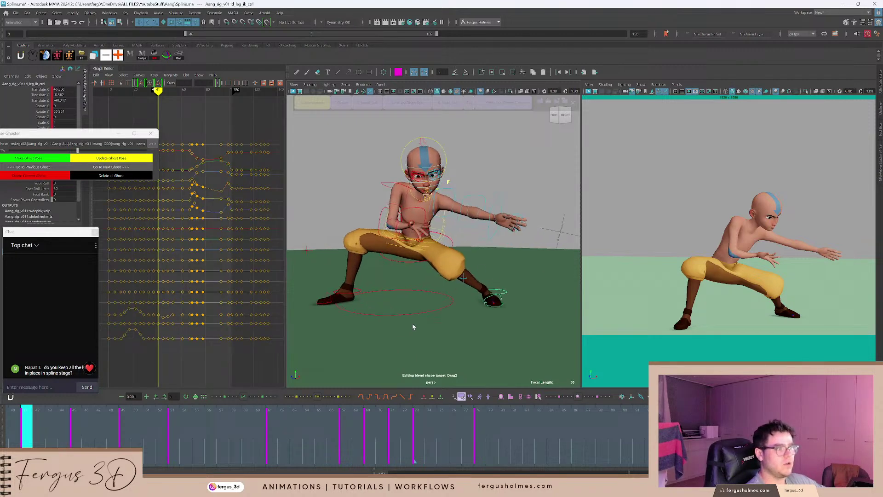
{"action": "left_click_drag", "start_coordinate": [77, 427], "coordinate": [160, 427]}
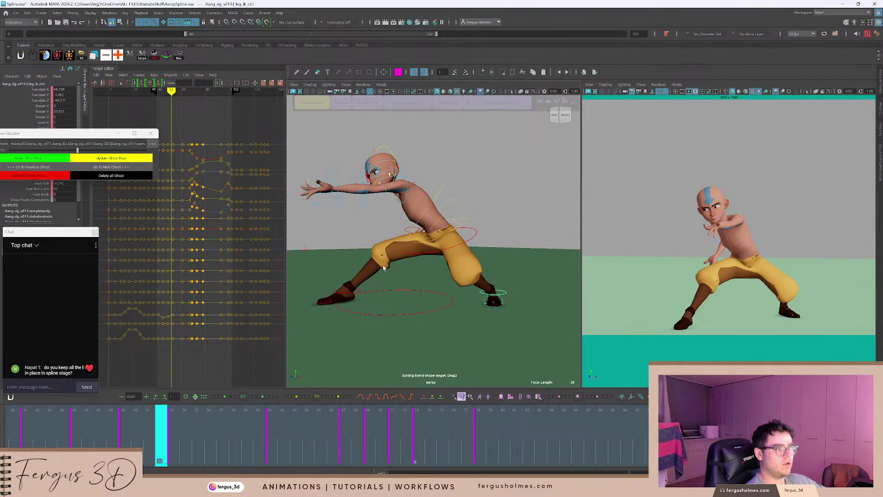
Select the outstretched arm's upper, lower and hand FK controls and examine their curves at frame 52.
{"action": "left_click", "coordinate": [405, 174]}
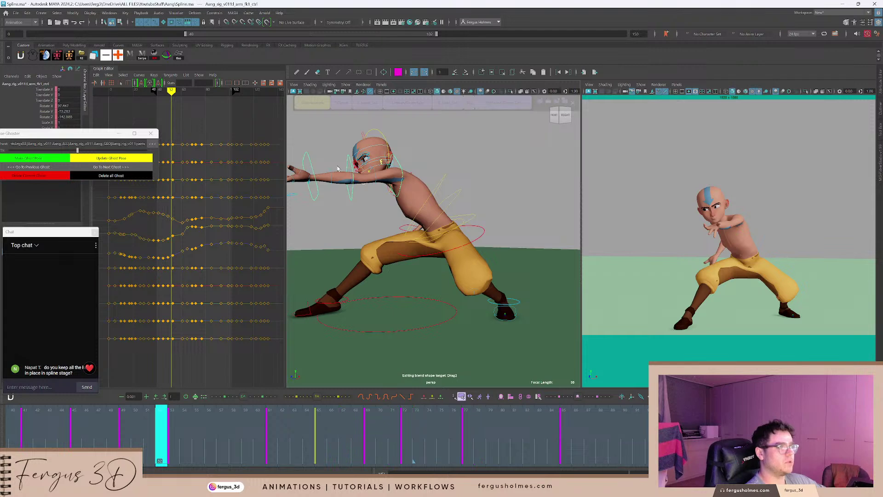
{"action": "left_click", "coordinate": [348, 158], "text": "shift"}
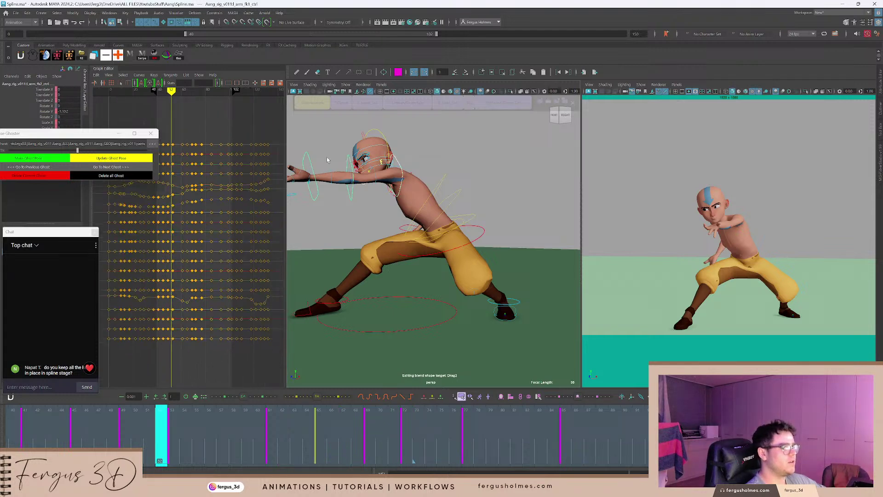
{"action": "left_click_drag", "start_coordinate": [300, 159], "coordinate": [298, 161], "text": "shift"}
{"action": "middle_click_drag", "start_coordinate": [179, 241], "coordinate": [214, 218], "text": "alt"}
{"action": "mouse_move", "coordinate": [213, 218]}
{"action": "right_mouse_down", "text": "alt+shift"}
{"action": "mouse_move", "coordinate": [218, 209]}
{"action": "mouse_move", "coordinate": [209, 206]}
{"action": "right_mouse_up", "text": "alt+shift"}
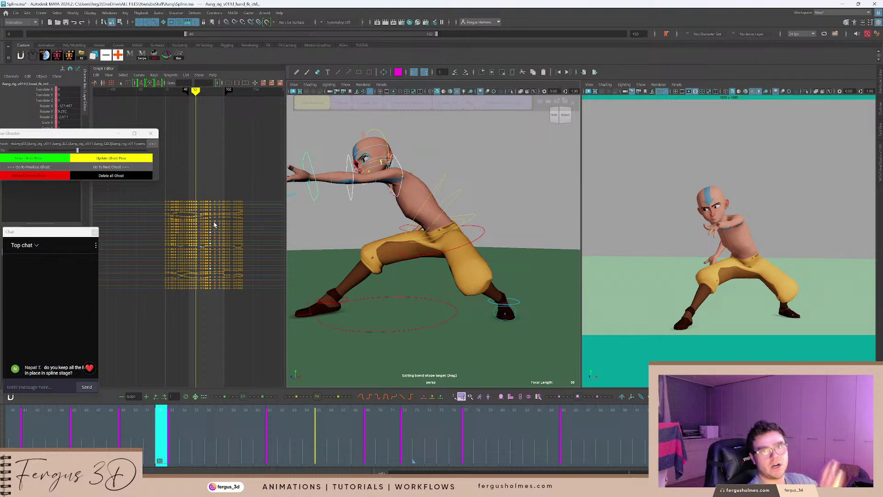
Examine the COG control's curves at frame 46, add the leg IK control, and scrub the leg lift to frame 73.
{"action": "left_click_drag", "start_coordinate": [156, 402], "coordinate": [88, 410]}
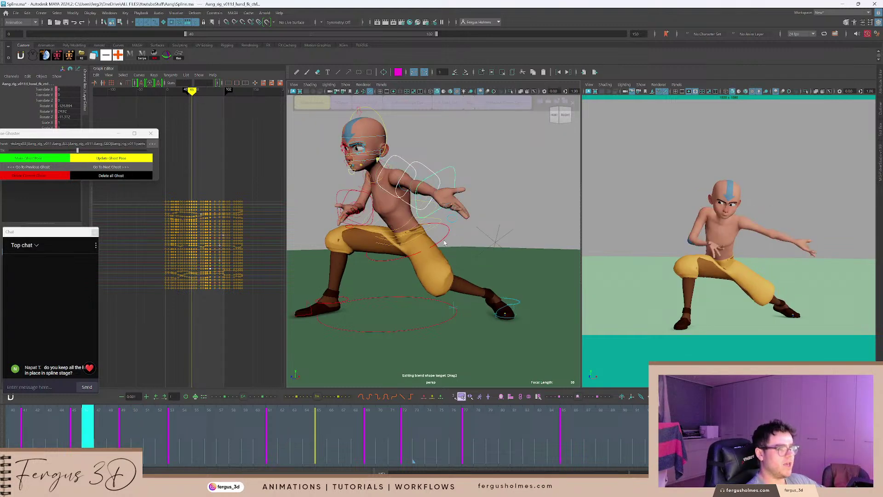
{"action": "left_click", "coordinate": [435, 239]}
{"action": "middle_click_drag", "start_coordinate": [220, 213], "coordinate": [241, 225], "text": "alt"}
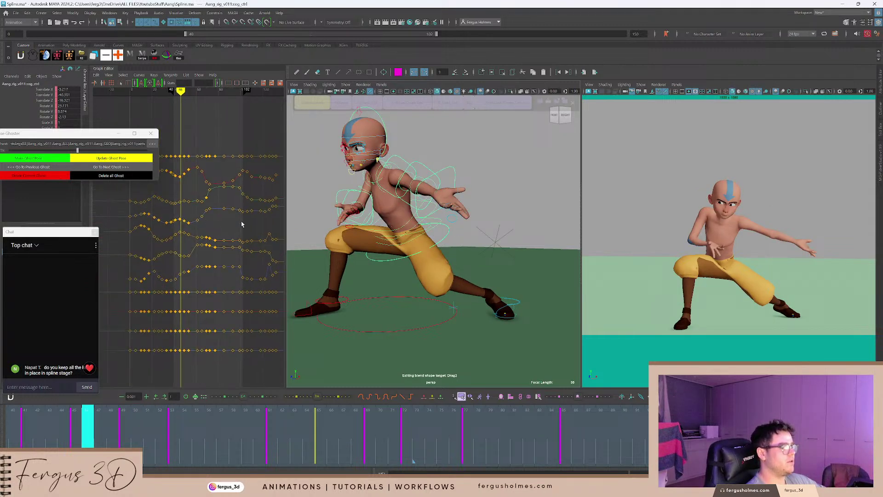
{"action": "left_click", "coordinate": [518, 306]}
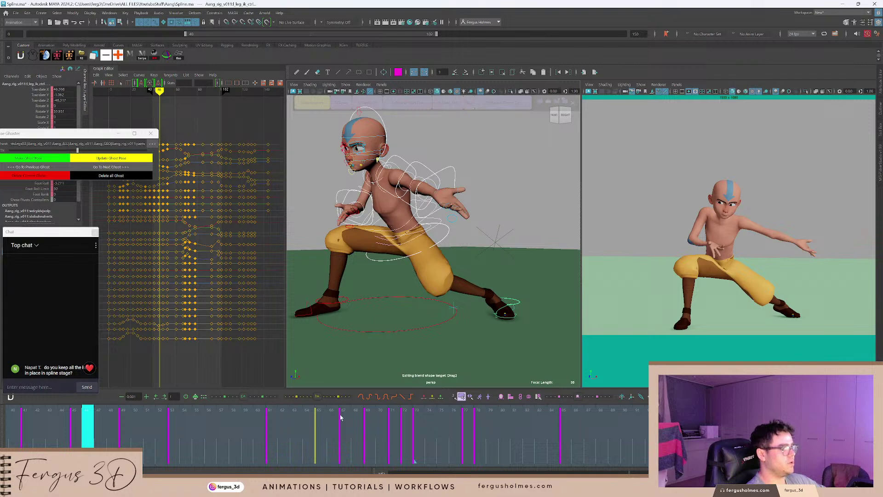
{"action": "left_click_drag", "start_coordinate": [341, 417], "coordinate": [403, 434]}
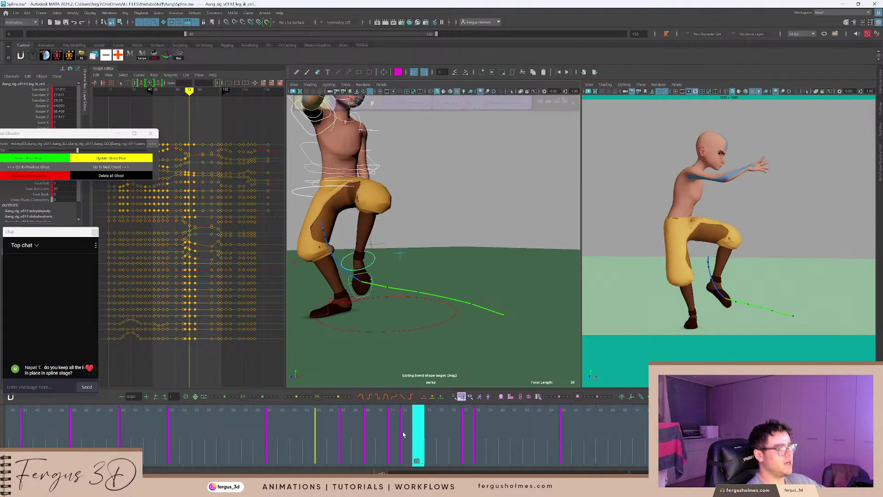
Deselect all controls and play back the leg lift from around frame 41.
{"action": "left_click", "coordinate": [402, 340]}
{"action": "left_click_drag", "start_coordinate": [154, 416], "coordinate": [16, 421]}
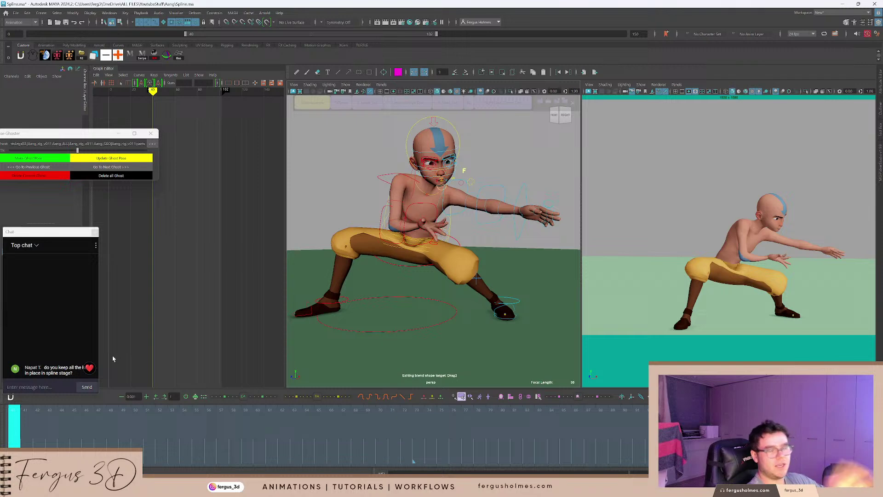
{"action": "left_click", "coordinate": [62, 419]}
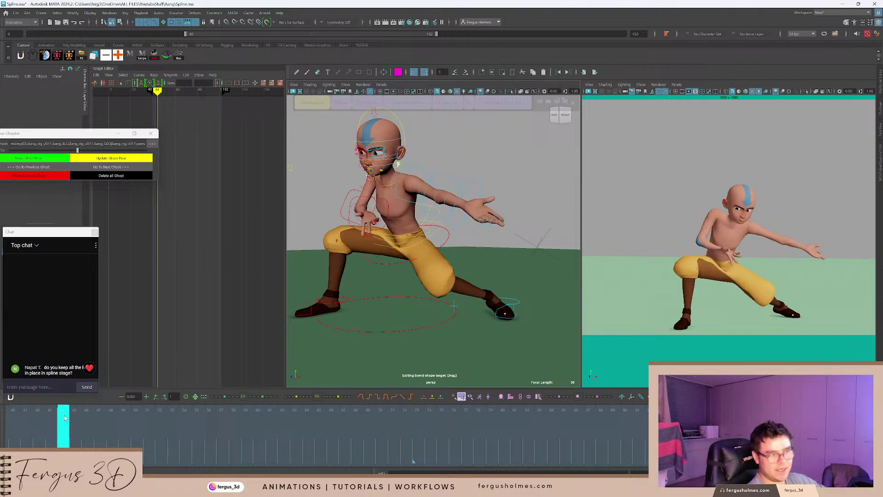
{"action": "left_click_drag", "start_coordinate": [58, 427], "coordinate": [15, 421]}
{"action": "key", "text": "alt+v"}
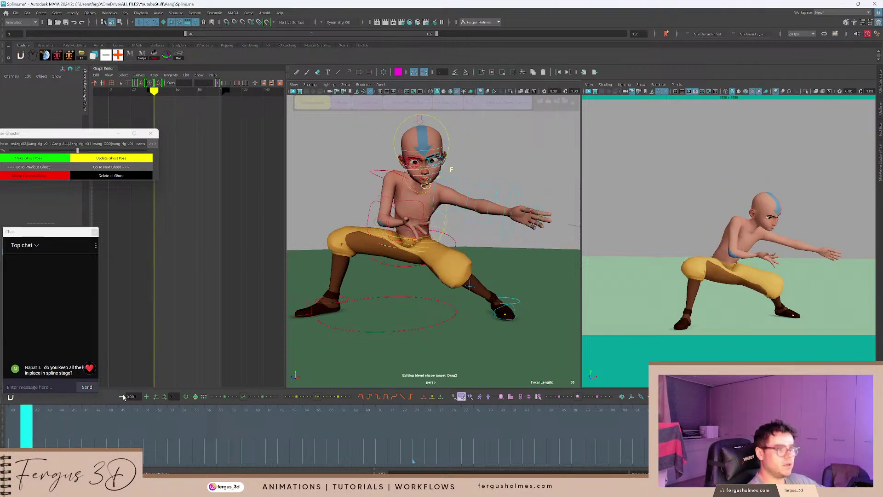
{"action": "key", "text": "alt+v"}
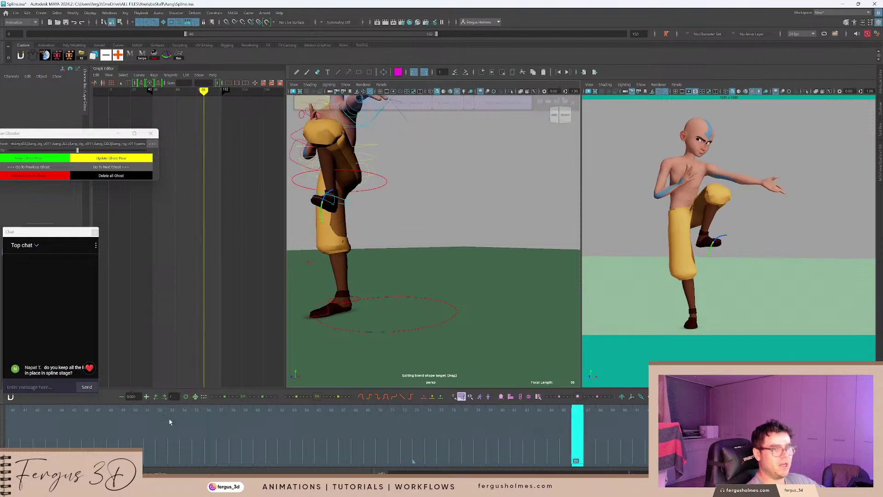
Select the lifting leg's IK control and view its motion trail from a low angle at frame 71.
{"action": "left_click_drag", "start_coordinate": [140, 419], "coordinate": [378, 421]}
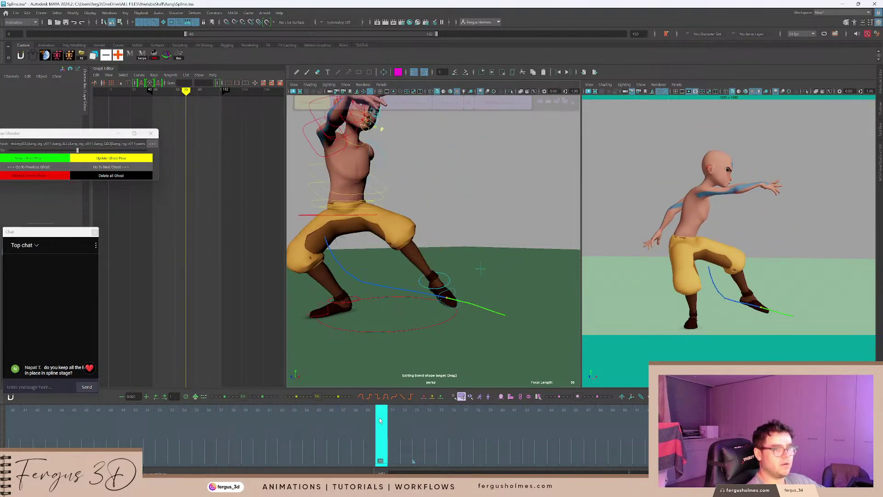
{"action": "left_click", "coordinate": [450, 279]}
{"action": "scroll", "coordinate": [453, 264], "scroll_direction": "up", "scroll_amount": 1}
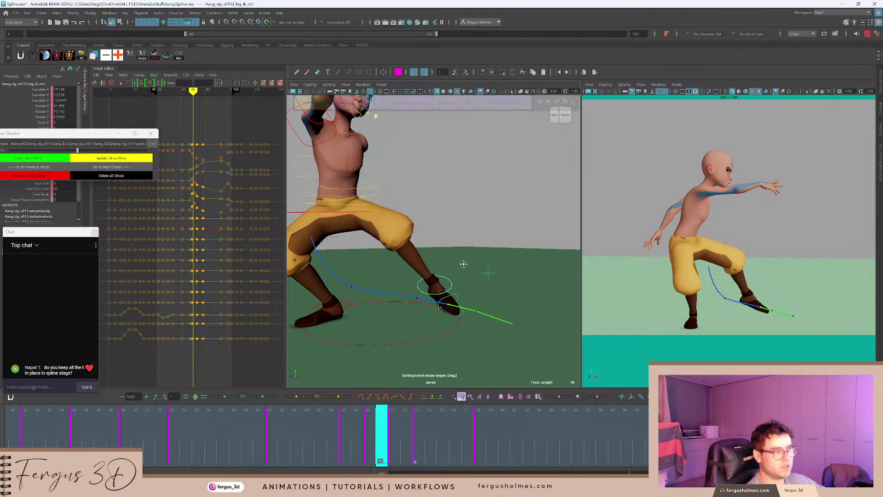
{"action": "key", "text": "period"}
{"action": "left_click_drag", "start_coordinate": [462, 263], "coordinate": [456, 282], "text": "alt"}
{"action": "key", "text": "w"}
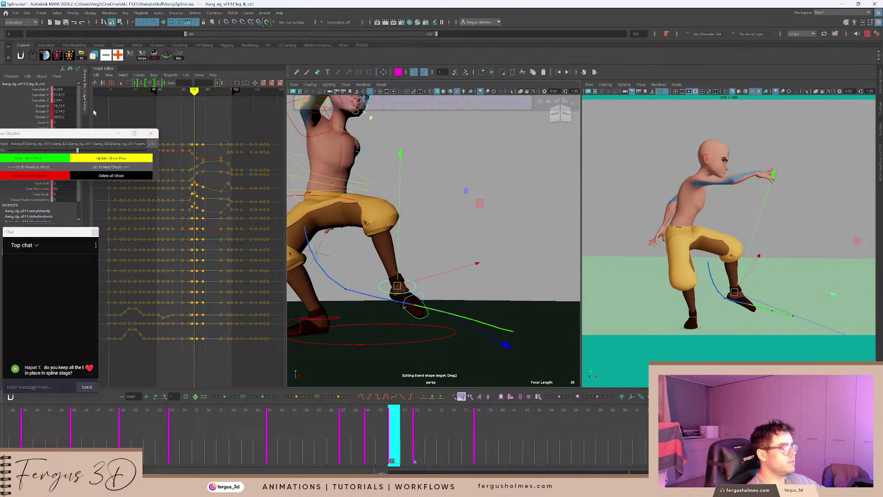
Move the Pose Ghoster window off the channel list and isolate the leg IK control's Translate X, Y and Z curves.
{"action": "left_click_drag", "start_coordinate": [73, 135], "coordinate": [89, 172]}
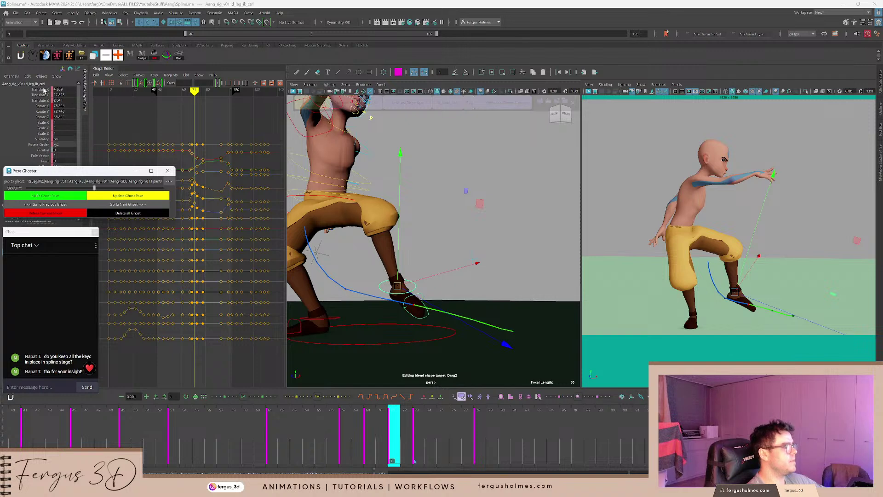
{"action": "left_click", "coordinate": [44, 90]}
{"action": "left_click", "coordinate": [45, 100], "text": "shift"}
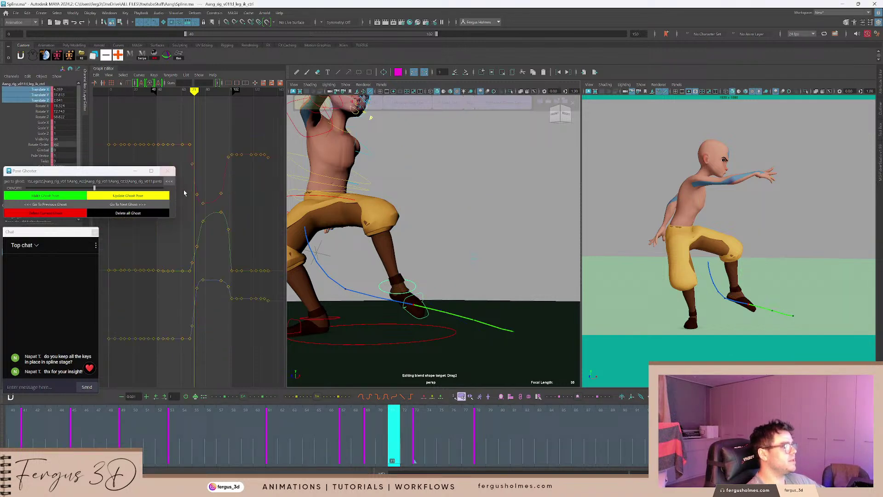
{"action": "key", "text": "f"}
{"action": "scroll", "coordinate": [201, 259], "scroll_direction": "up", "scroll_amount": 3}
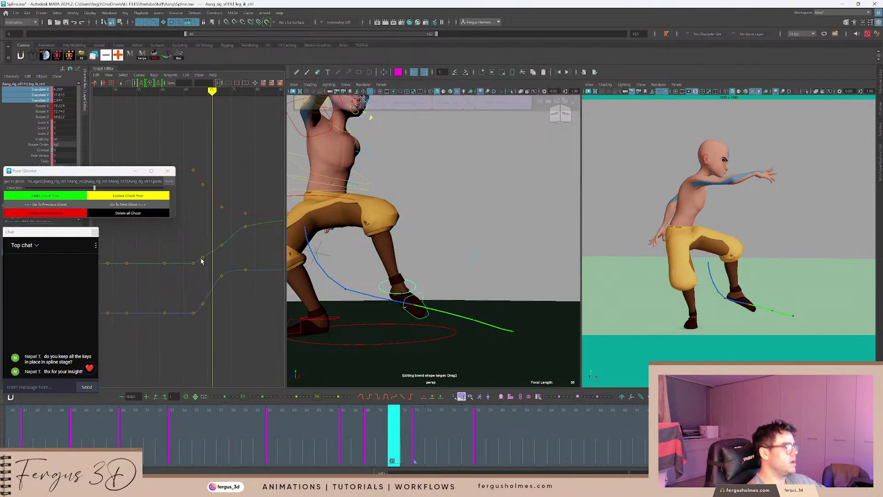
Lower the leg IK control's Translate Y key at frame 73 to about 24 to smooth the lift curve.
{"action": "key", "text": "comma"}
{"action": "middle_click_drag", "start_coordinate": [215, 254], "coordinate": [204, 217], "text": "alt"}
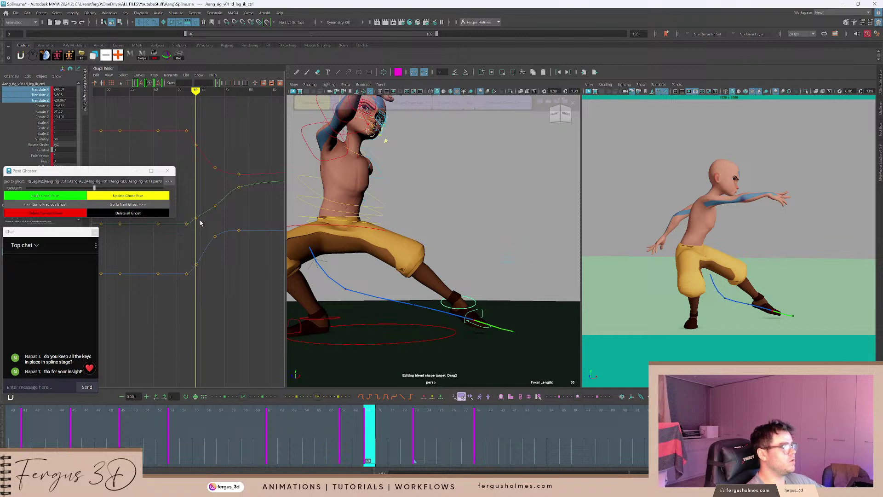
{"action": "scroll", "coordinate": [200, 207], "scroll_direction": "up", "scroll_amount": 3}
{"action": "left_click_drag", "start_coordinate": [219, 194], "coordinate": [220, 194]}
{"action": "middle_click_drag", "start_coordinate": [220, 193], "coordinate": [249, 190], "text": "shift"}
{"action": "key", "text": "period"}
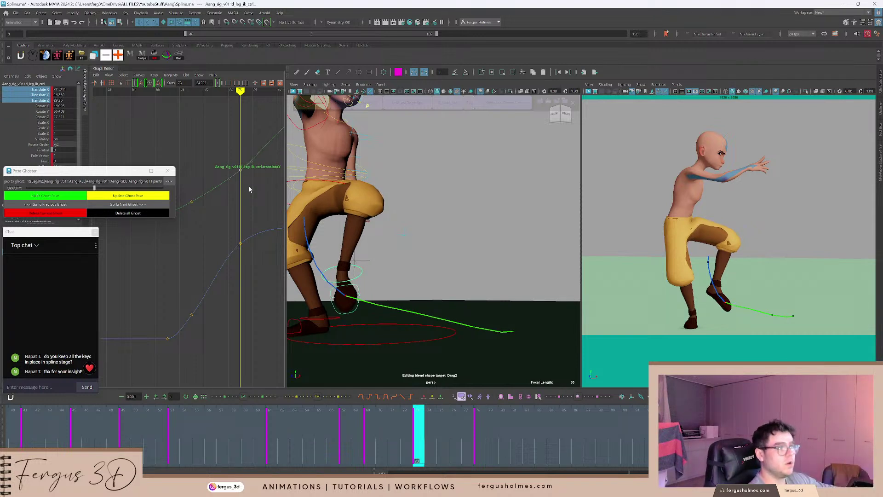
{"action": "left_click", "coordinate": [258, 193]}
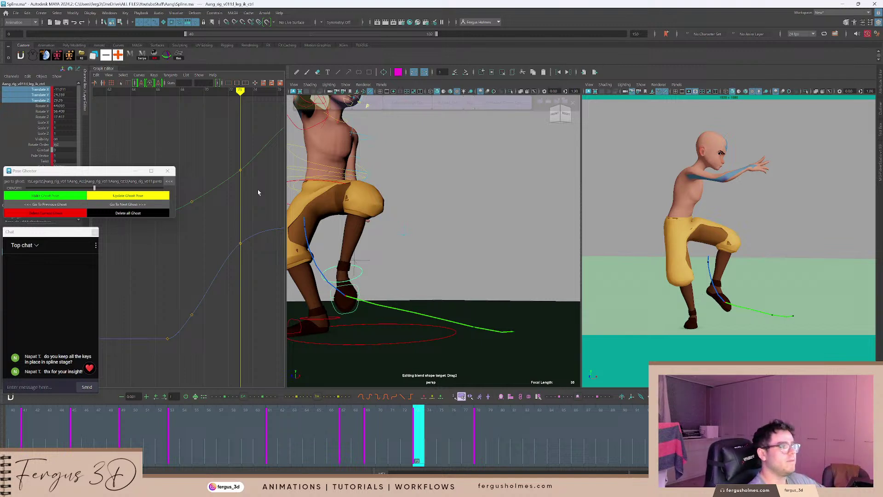
Move the Pose Ghoster window out of the way and step back to frame 71 to check the foot's arc.
{"action": "left_click_drag", "start_coordinate": [123, 174], "coordinate": [0, 140]}
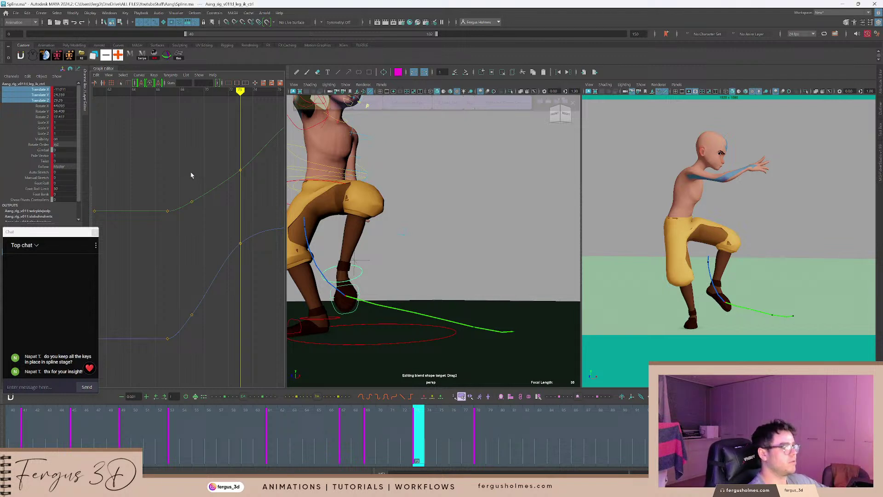
{"action": "scroll", "coordinate": [401, 192], "scroll_direction": "down", "scroll_amount": 1}
{"action": "scroll", "coordinate": [409, 191], "scroll_direction": "down", "scroll_amount": 2}
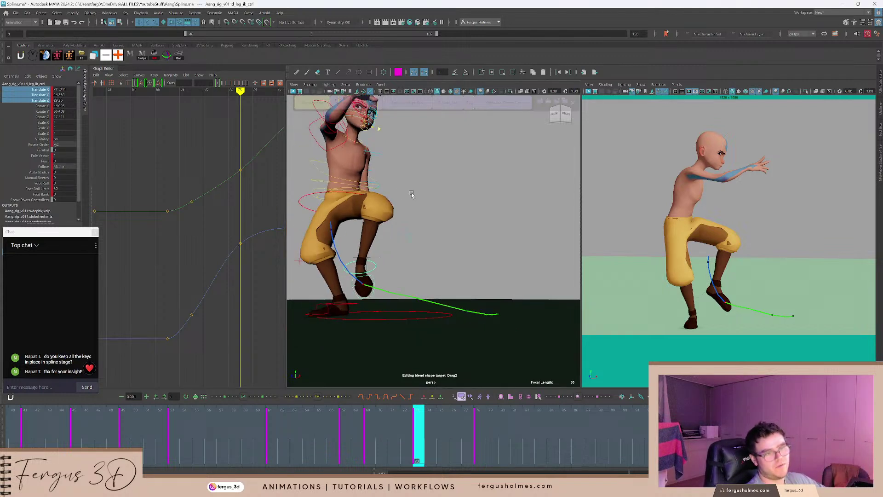
{"action": "left_click_drag", "start_coordinate": [410, 192], "coordinate": [413, 193], "text": "alt"}
{"action": "key", "text": "alt+comma"}
{"action": "key", "text": "alt+comma"}
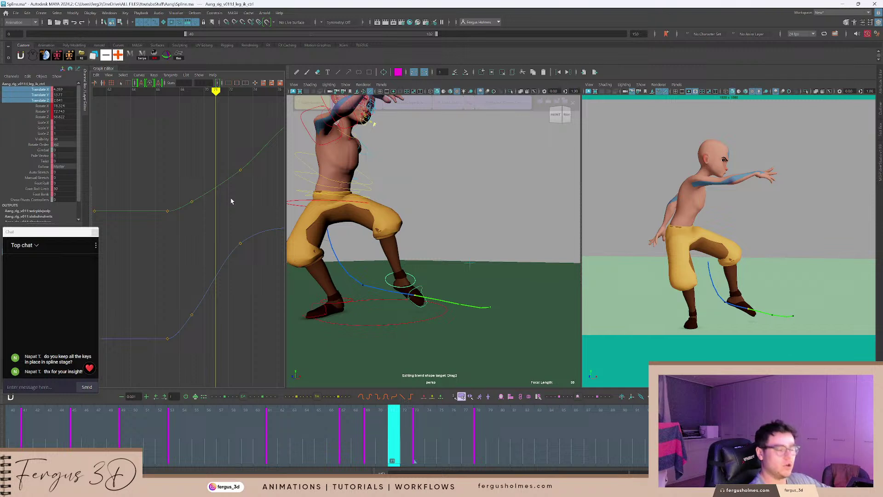
Lower the leg IK control's Translate Y key at frame 69 slightly to ease the start of the lift.
{"action": "key", "text": "comma"}
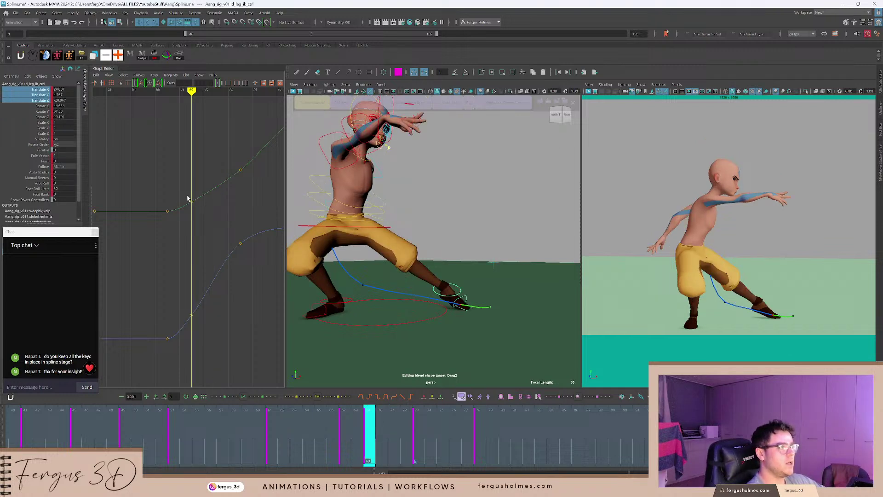
{"action": "left_click_drag", "start_coordinate": [187, 197], "coordinate": [198, 207]}
{"action": "middle_click_drag", "start_coordinate": [200, 207], "coordinate": [200, 211], "text": "shift"}
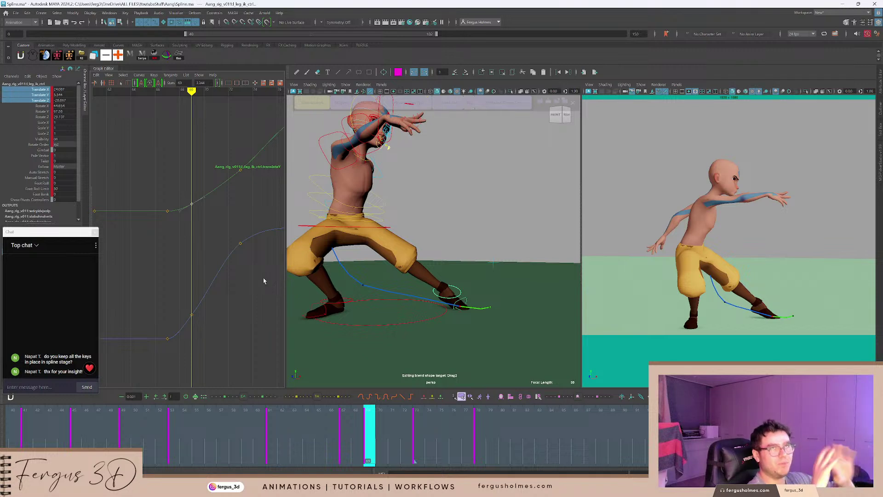
{"action": "left_click", "coordinate": [218, 221]}
Step between frames 69 and 71 to check the foot's arc, and play back the animation from frame 41.
{"action": "key", "text": "alt+period"}
{"action": "key", "text": "alt+period"}
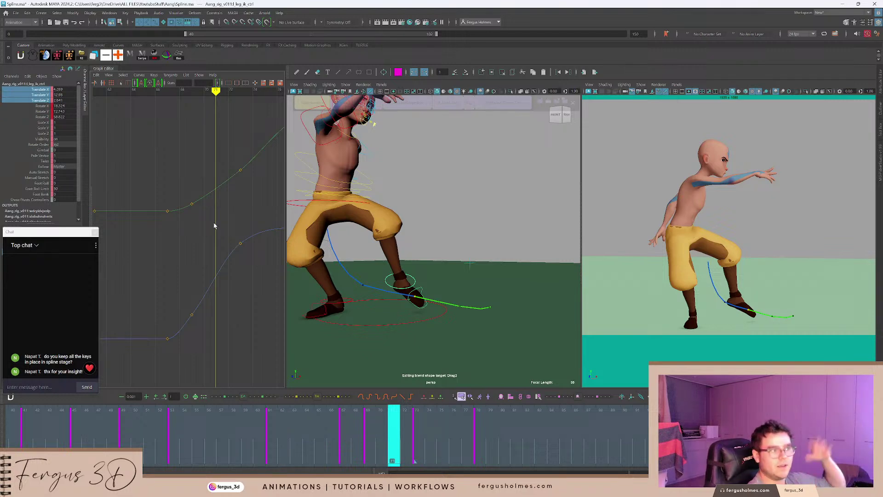
{"action": "key", "text": "alt+comma"}
{"action": "key", "text": "alt+comma"}
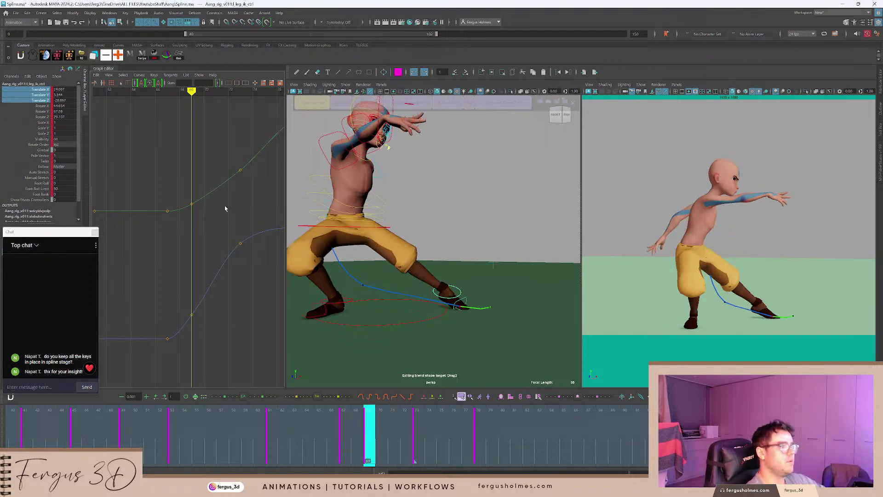
{"action": "left_click_drag", "start_coordinate": [318, 430], "coordinate": [24, 421]}
{"action": "key", "text": "alt+v"}
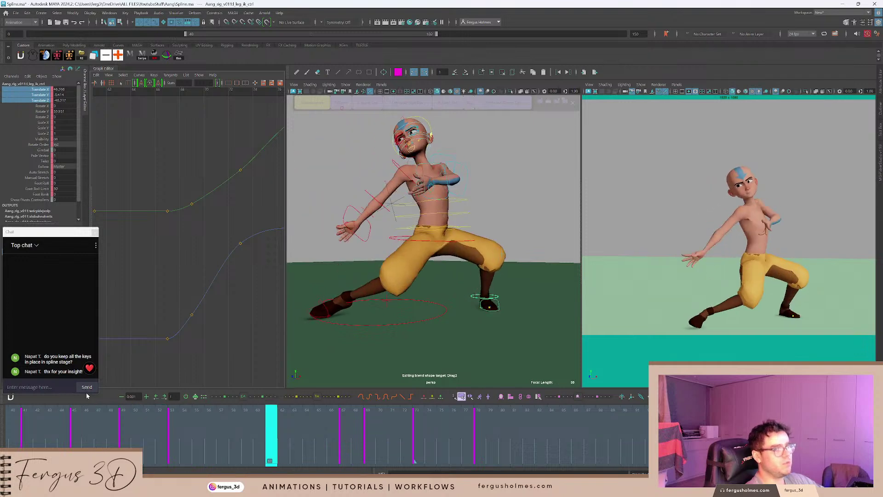
Play back the leg lift, inspect the foot's motion trail at frame 73, and scrub back to replay it.
{"action": "key", "text": "alt+v"}
{"action": "left_click", "coordinate": [114, 431]}
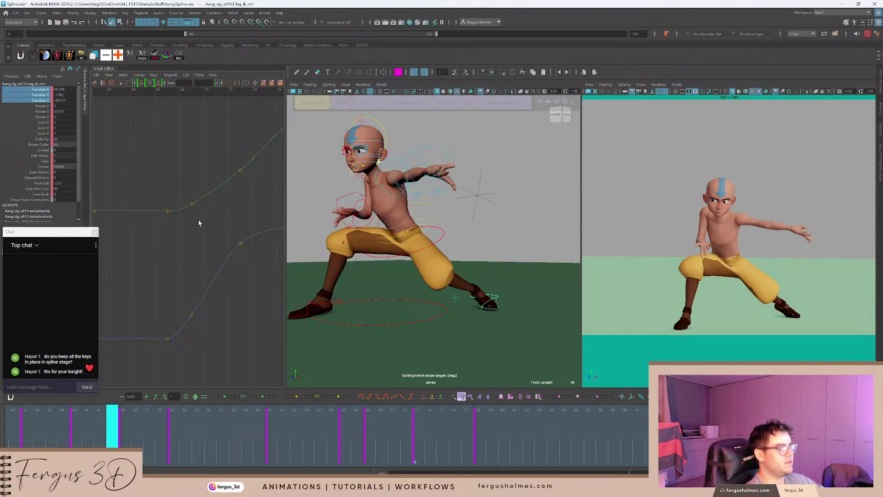
{"action": "key", "text": "alt+period"}
{"action": "key", "text": "period"}
{"action": "key", "text": "period"}
{"action": "left_click_drag", "start_coordinate": [238, 146], "coordinate": [244, 184]}
{"action": "left_click", "coordinate": [242, 93]}
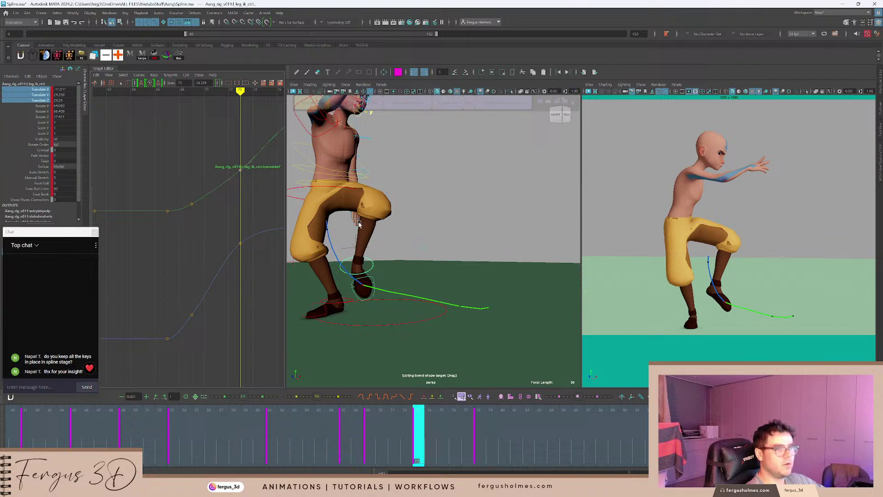
{"action": "left_click_drag", "start_coordinate": [300, 418], "coordinate": [204, 417]}
{"action": "key", "text": "alt+v"}
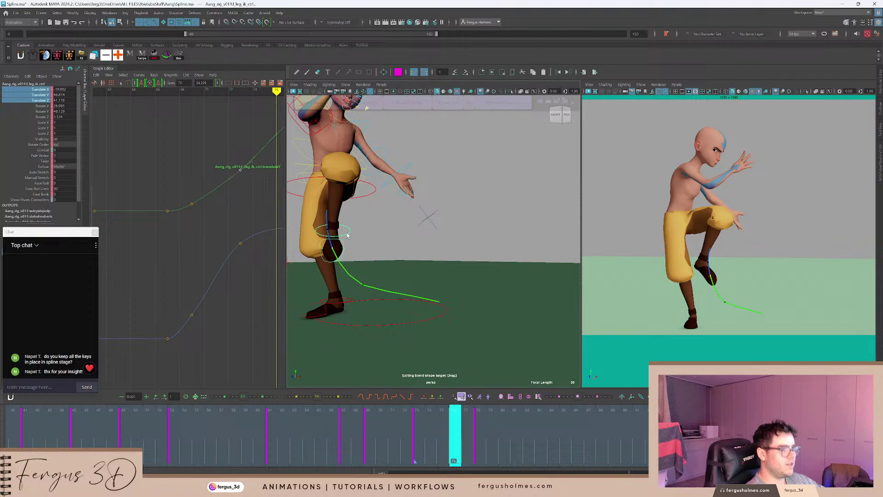
Step backward from frame 76 to frame 69 to check the lifting foot's arc and spacing.
{"action": "left_click", "coordinate": [351, 234]}
{"action": "left_click_drag", "start_coordinate": [355, 233], "coordinate": [369, 227], "text": "alt"}
{"action": "right_click_drag", "start_coordinate": [368, 228], "coordinate": [374, 231], "text": "alt"}
{"action": "key", "text": "alt+comma"}
{"action": "key", "text": "alt+comma"}
{"action": "key", "text": "alt+comma"}
{"action": "key", "text": "alt+comma"}
{"action": "key", "text": "alt+comma"}
{"action": "key", "text": "alt+comma"}
{"action": "key", "text": "alt+comma"}
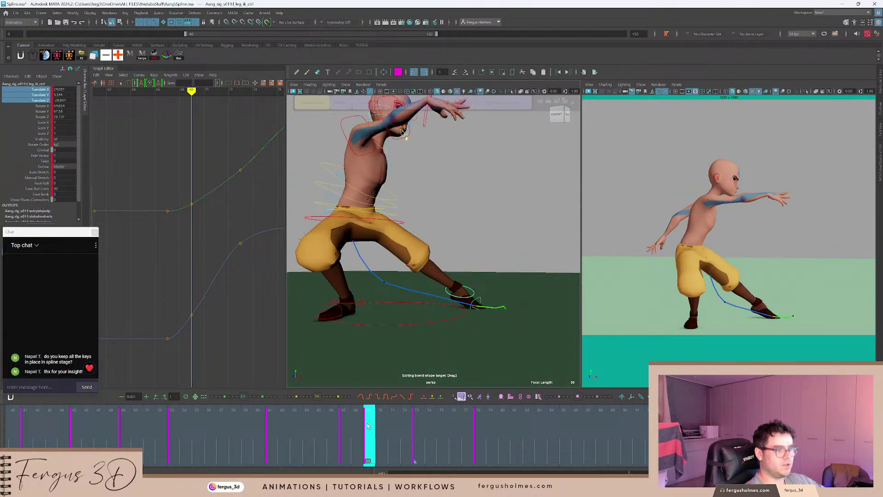
Rotate the leg IK control at frame 73 to a Rotate X of about 61.4.
{"action": "left_click_drag", "start_coordinate": [368, 426], "coordinate": [418, 424]}
{"action": "key", "text": "e"}
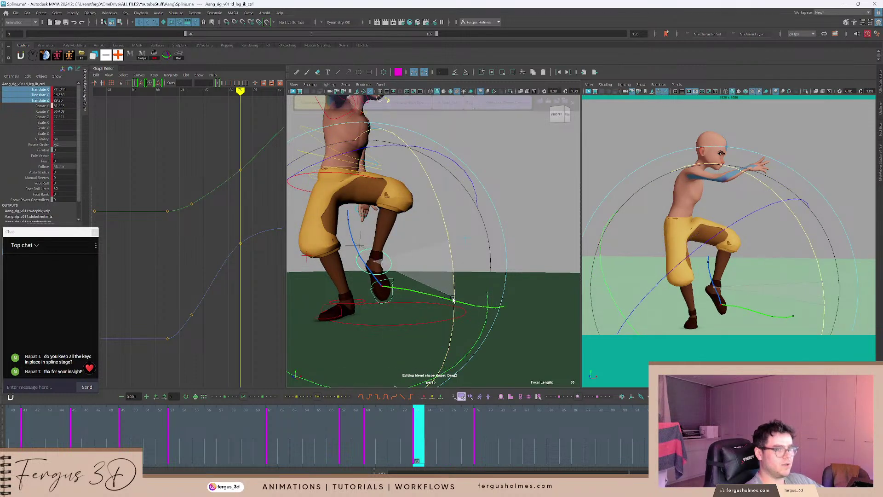
{"action": "key", "text": "q"}
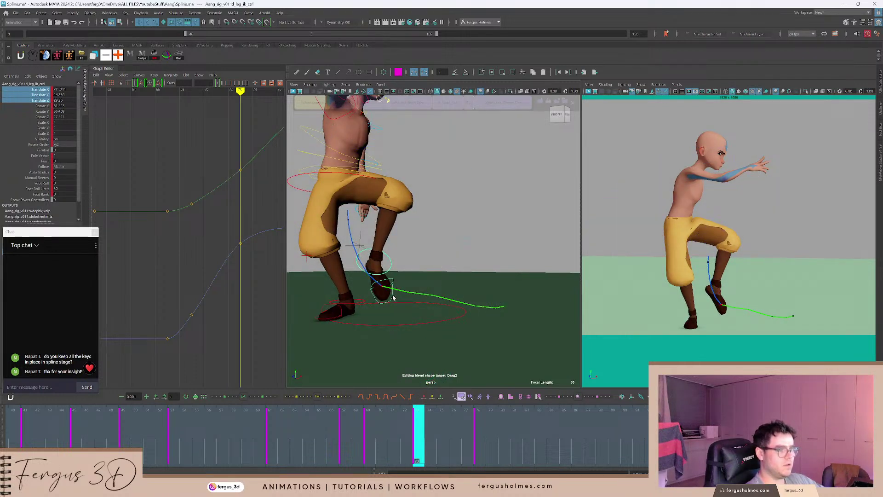
Delete the toe control's Rotate X, Y and Z keys at frame 72 and check the toe through frame 73.
{"action": "left_click", "coordinate": [389, 293]}
{"action": "key", "text": "e"}
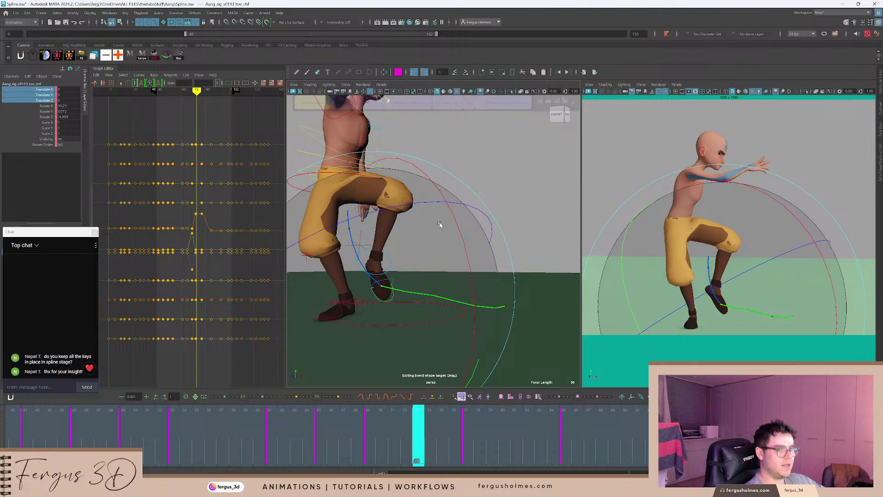
{"action": "key", "text": "alt+comma"}
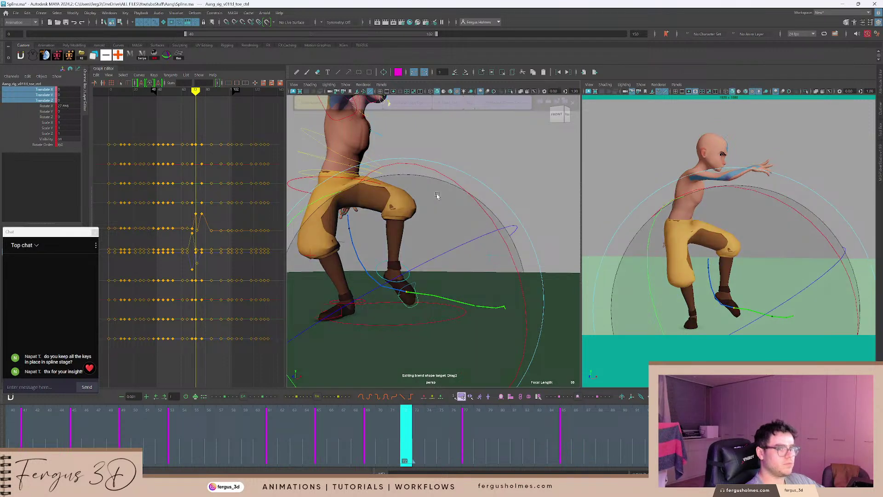
{"action": "scroll", "coordinate": [422, 289], "scroll_direction": "up", "scroll_amount": 5}
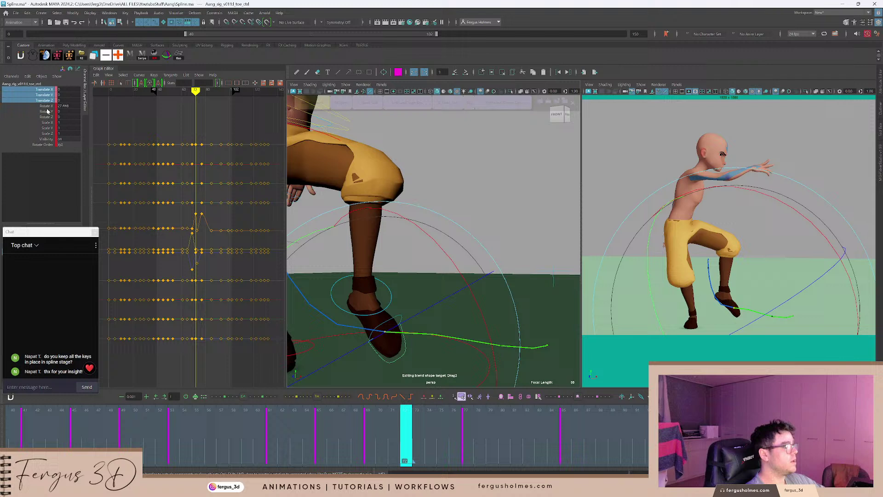
{"action": "left_click_drag", "start_coordinate": [46, 105], "coordinate": [46, 117]}
{"action": "key", "text": "period"}
{"action": "key", "text": "comma"}
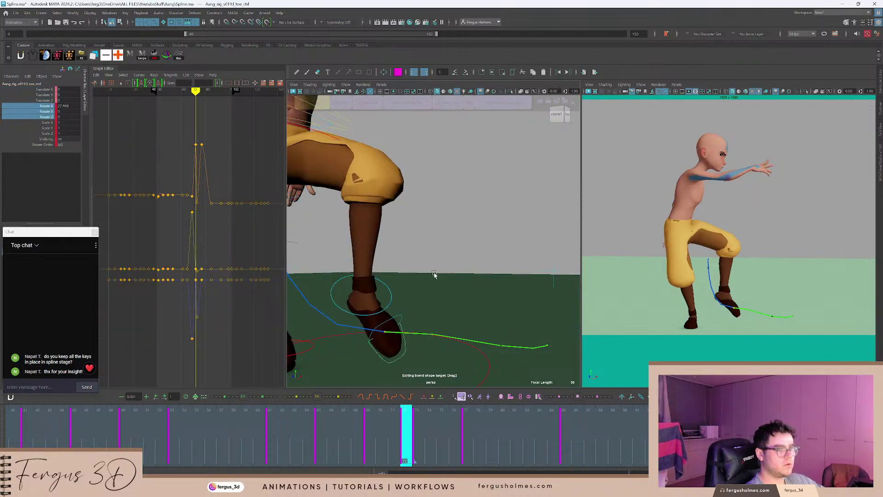
{"action": "key", "text": "Delete"}
{"action": "middle_click_drag", "start_coordinate": [442, 276], "coordinate": [448, 259], "text": "alt"}
{"action": "key", "text": "comma"}
{"action": "key", "text": "alt+period"}
{"action": "key", "text": "alt+period"}
{"action": "key", "text": "alt+period"}
{"action": "key", "text": "alt+period"}
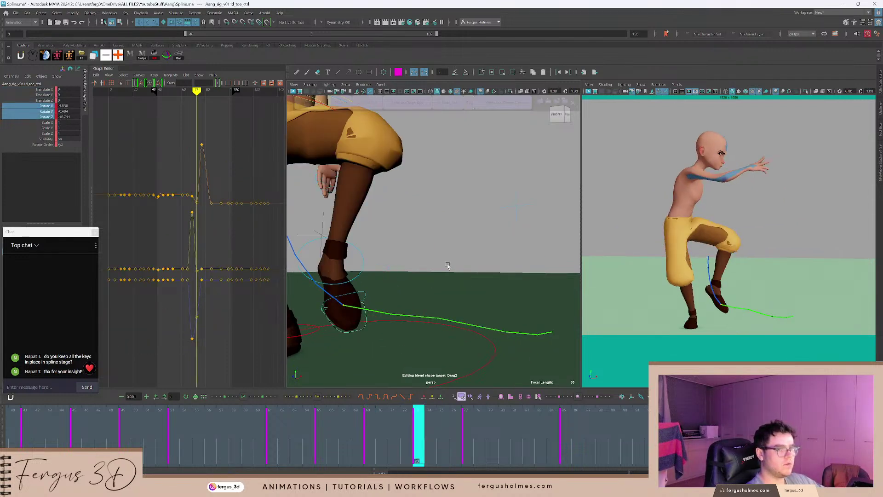
Rotate the leg IK control at frame 78 to adjust the raised foot's angle.
{"action": "key", "text": "period"}
{"action": "right_click_drag", "start_coordinate": [457, 245], "coordinate": [419, 226], "text": "alt"}
{"action": "middle_click_drag", "start_coordinate": [418, 226], "coordinate": [442, 259], "text": "alt"}
{"action": "left_click", "coordinate": [392, 193]}
{"action": "left_click", "coordinate": [383, 224]}
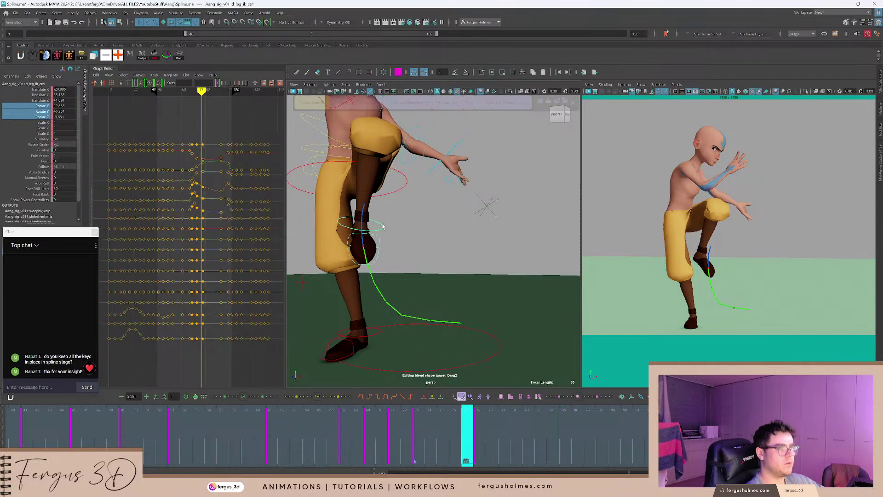
{"action": "middle_click_drag", "start_coordinate": [390, 223], "coordinate": [409, 229], "text": "alt"}
{"action": "right_click_drag", "start_coordinate": [409, 229], "coordinate": [427, 228], "text": "alt"}
{"action": "key", "text": "period"}
{"action": "key", "text": "e"}
{"action": "left_click_drag", "start_coordinate": [440, 209], "coordinate": [420, 248]}
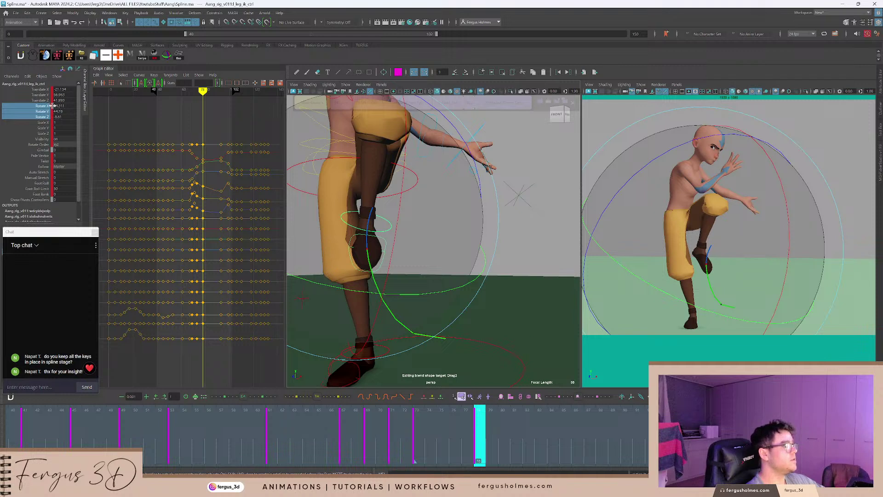
Examine the leg IK control's translate and rotate curves around the lift, and play back the animation from frame 41.
{"action": "left_click_drag", "start_coordinate": [47, 106], "coordinate": [47, 119]}
{"action": "mouse_move", "coordinate": [216, 186]}
{"action": "right_mouse_down", "text": "alt"}
{"action": "mouse_move", "coordinate": [215, 168]}
{"action": "mouse_move", "coordinate": [210, 206]}
{"action": "mouse_move", "coordinate": [224, 171]}
{"action": "right_mouse_up", "text": "alt"}
{"action": "key", "text": "F1"}
{"action": "middle_click_drag", "start_coordinate": [243, 197], "coordinate": [206, 177], "text": "alt"}
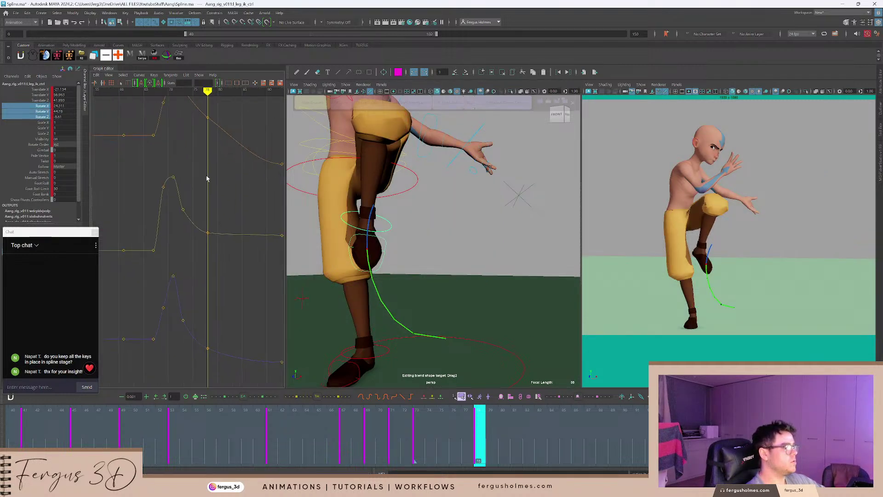
{"action": "right_click_drag", "start_coordinate": [206, 178], "coordinate": [215, 188], "text": "alt+shift"}
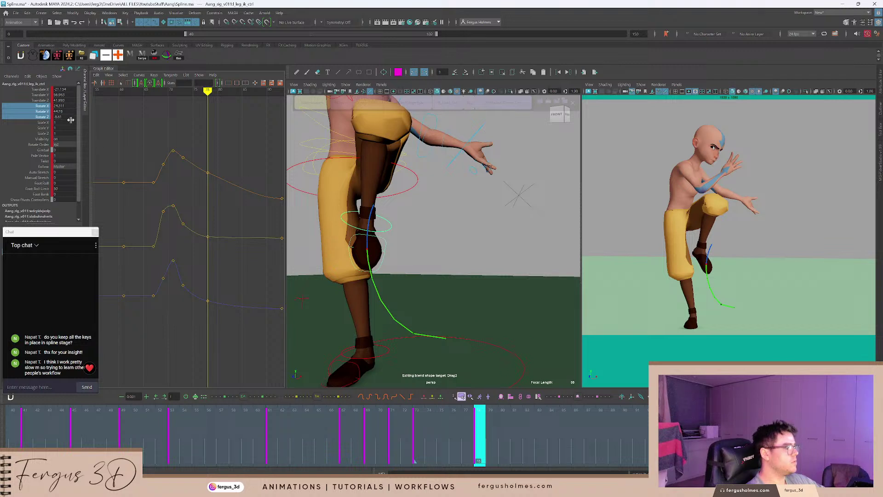
{"action": "left_click_drag", "start_coordinate": [43, 91], "coordinate": [45, 116]}
{"action": "key", "text": "comma"}
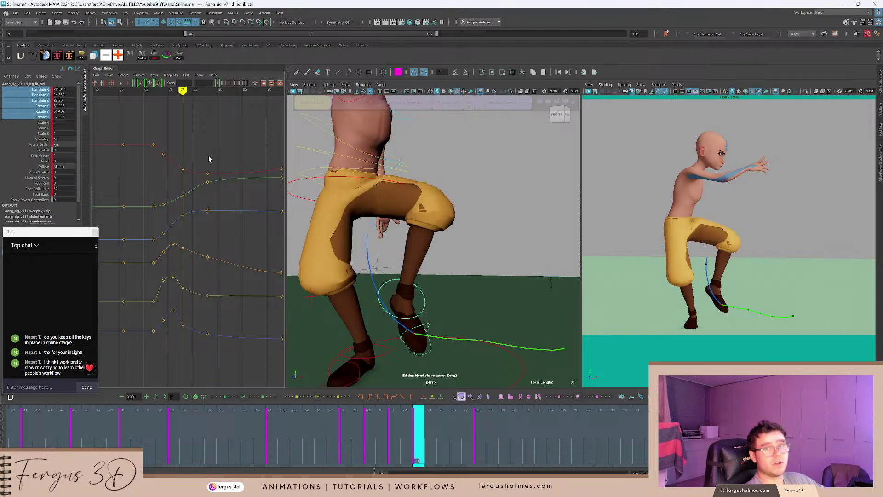
{"action": "left_click_drag", "start_coordinate": [115, 424], "coordinate": [24, 414]}
{"action": "key", "text": "alt+v"}
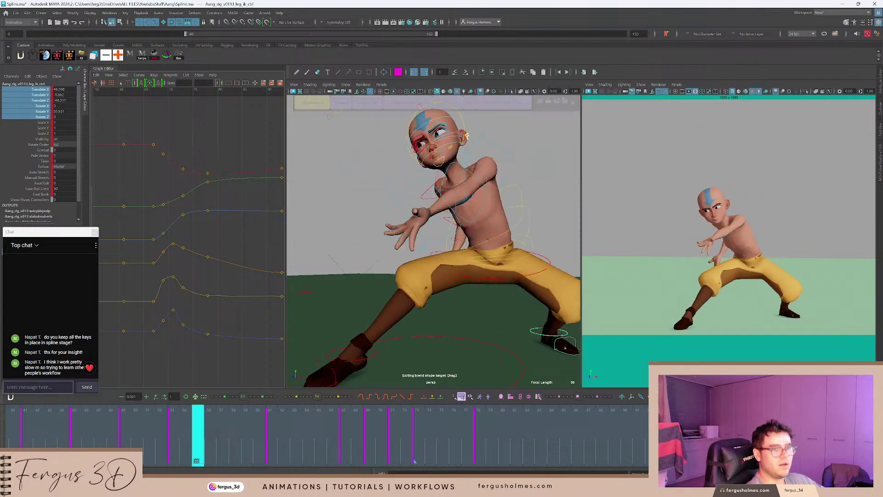
{"action": "key", "text": "alt+v"}
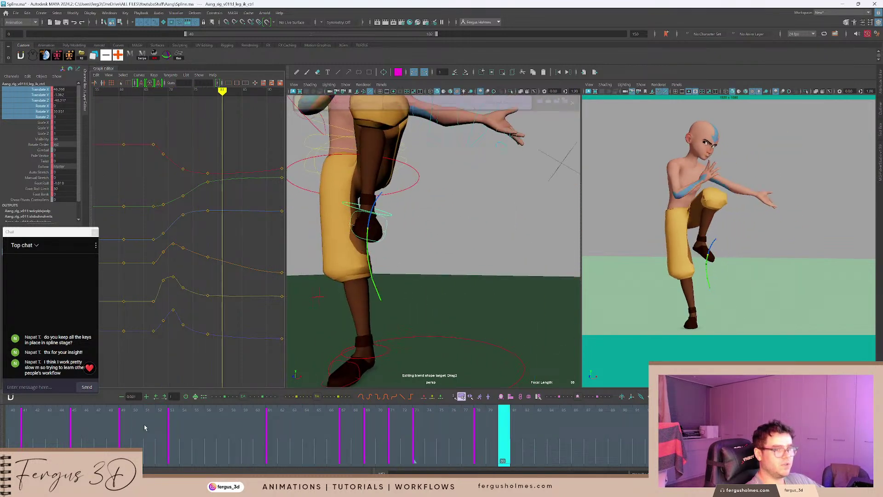
Move the leg IK control slightly down and toward the supporting leg at frame 71 to smooth the foot's arc.
{"action": "left_click_drag", "start_coordinate": [168, 437], "coordinate": [400, 423]}
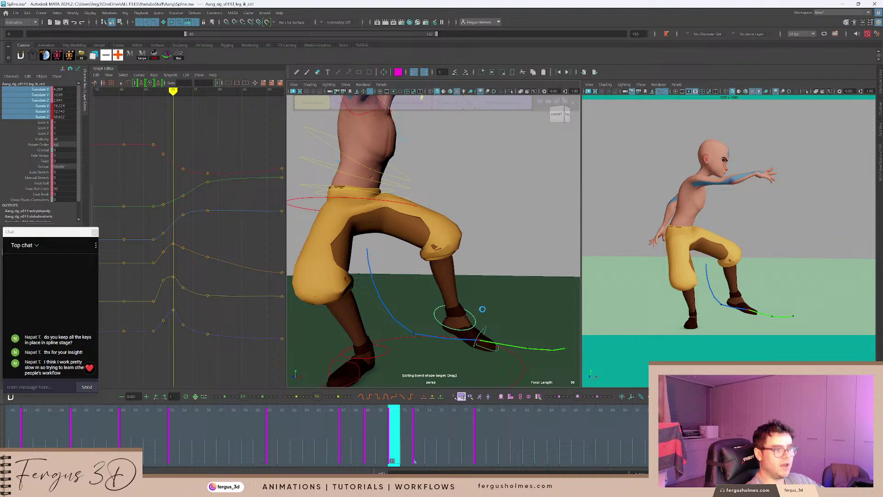
{"action": "left_click_drag", "start_coordinate": [482, 310], "coordinate": [482, 308], "text": "alt"}
{"action": "middle_click_drag", "start_coordinate": [481, 308], "coordinate": [449, 266], "text": "alt"}
{"action": "left_click_drag", "start_coordinate": [449, 266], "coordinate": [471, 278], "text": "alt"}
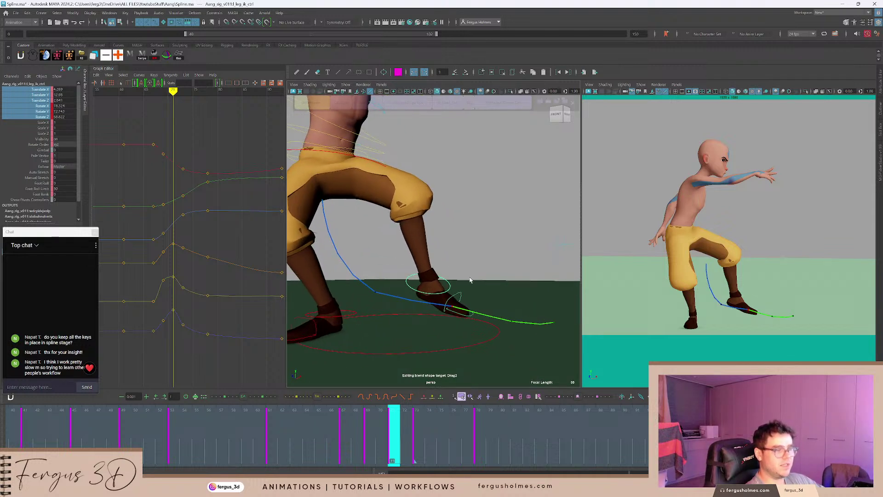
{"action": "middle_click_drag", "start_coordinate": [472, 278], "coordinate": [458, 250], "text": "alt"}
{"action": "scroll", "coordinate": [457, 251], "scroll_direction": "up", "scroll_amount": 1}
{"action": "key", "text": "w"}
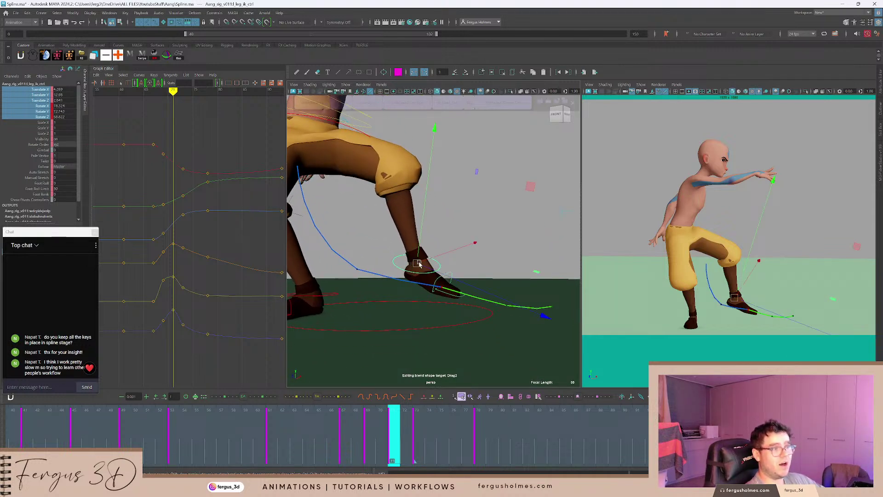
{"action": "left_click_drag", "start_coordinate": [419, 264], "coordinate": [414, 270]}
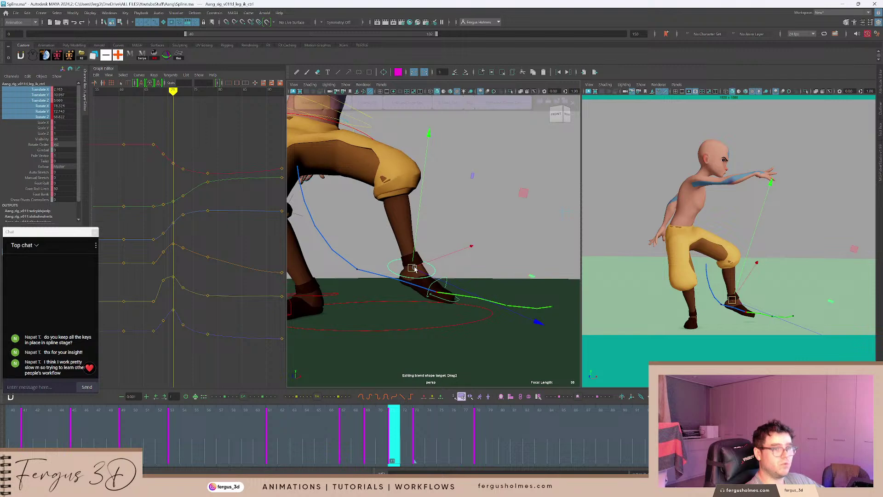
Play back the animation repeatedly from frame 41 to review the foot's lift and spacing.
{"action": "key", "text": "comma"}
{"action": "key", "text": "comma"}
{"action": "key", "text": "alt+v"}
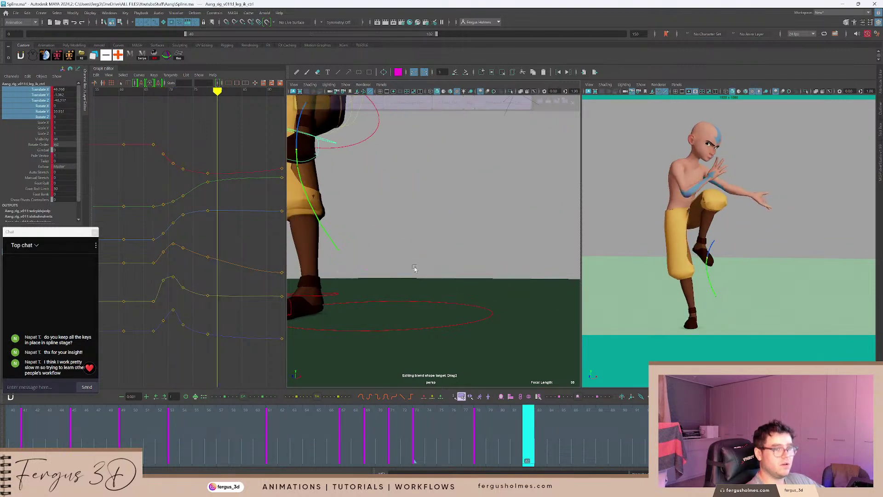
{"action": "key", "text": "alt+v"}
{"action": "left_click_drag", "start_coordinate": [65, 432], "coordinate": [45, 433]}
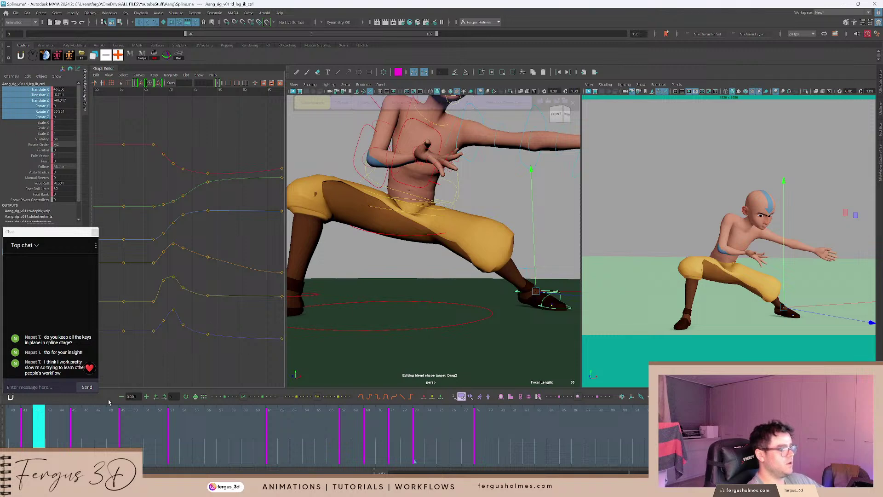
{"action": "left_click", "coordinate": [25, 424]}
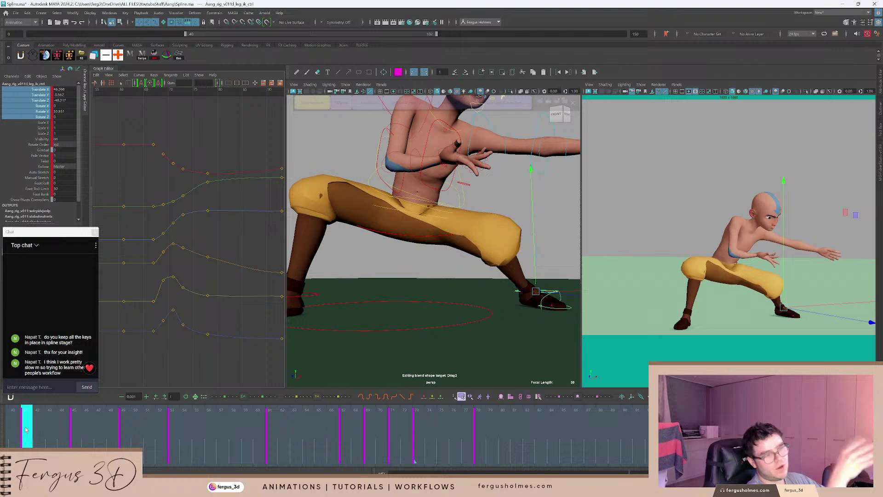
{"action": "key", "text": "alt+v"}
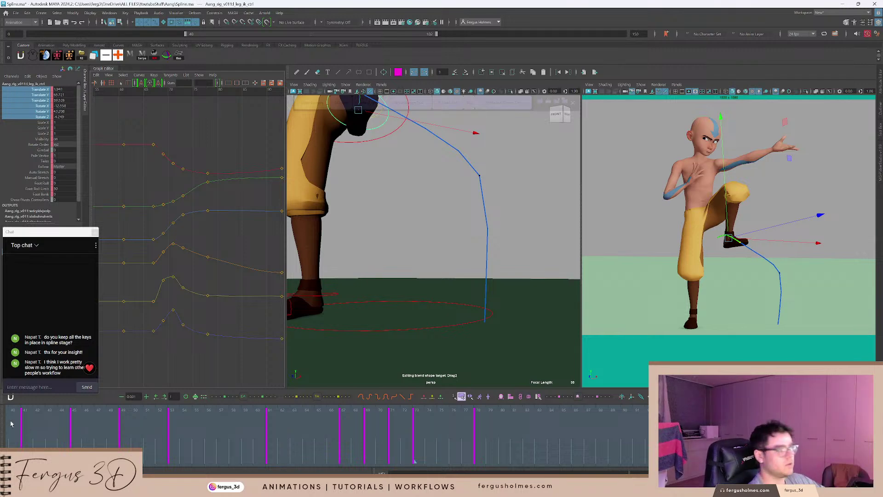
{"action": "left_click", "coordinate": [20, 418]}
{"action": "key", "text": "alt+v"}
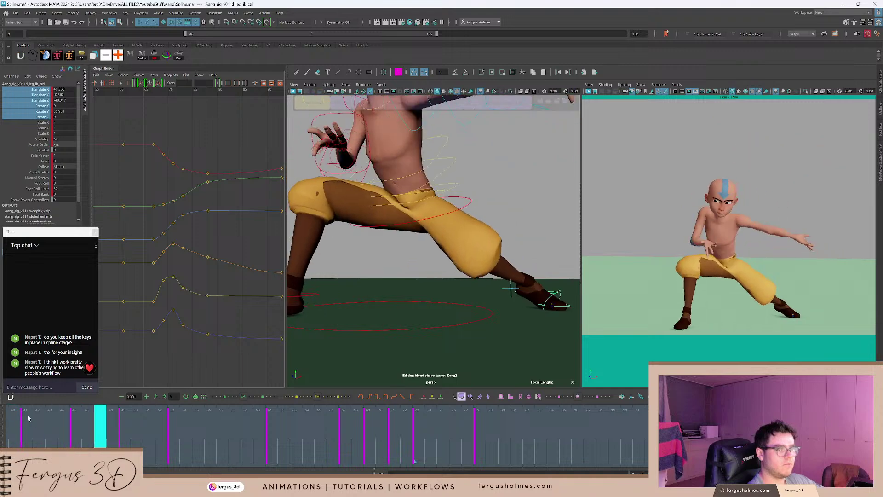
{"action": "key", "text": "alt+v"}
Move the leg IK control outward, away from the supporting leg, at frame 95 to widen the foot's arc.
{"action": "mouse_move", "coordinate": [50, 435]}
{"action": "left_mouse_down"}
{"action": "mouse_move", "coordinate": [233, 415]}
{"action": "mouse_move", "coordinate": [688, 397]}
{"action": "left_mouse_up"}
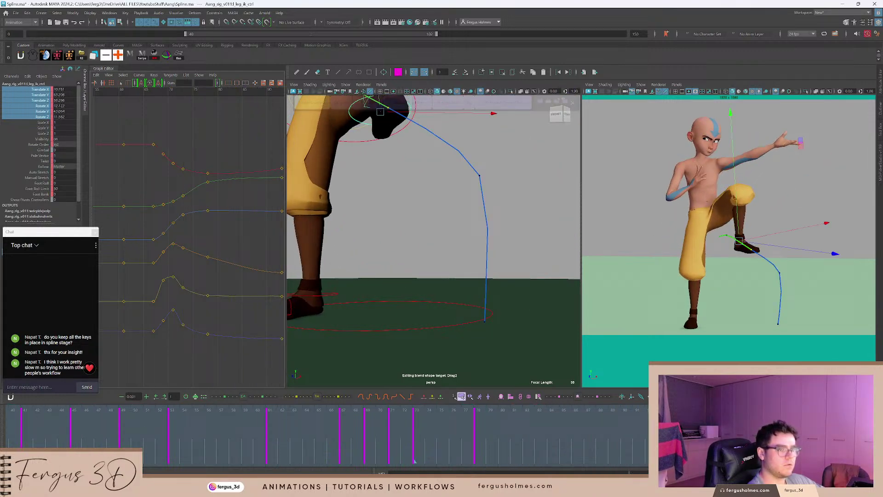
{"action": "middle_click_drag", "start_coordinate": [463, 145], "coordinate": [486, 223], "text": "alt"}
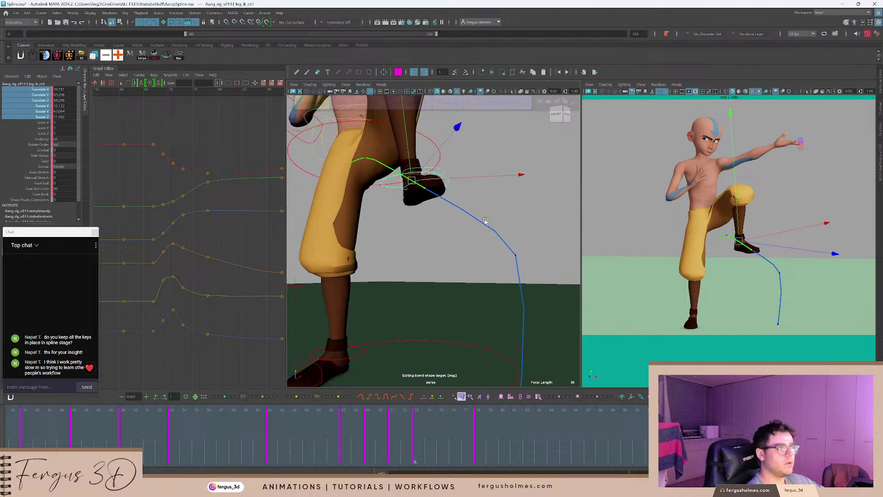
{"action": "left_click_drag", "start_coordinate": [487, 222], "coordinate": [510, 226], "text": "alt"}
{"action": "left_click", "coordinate": [493, 198]}
{"action": "left_click", "coordinate": [414, 202]}
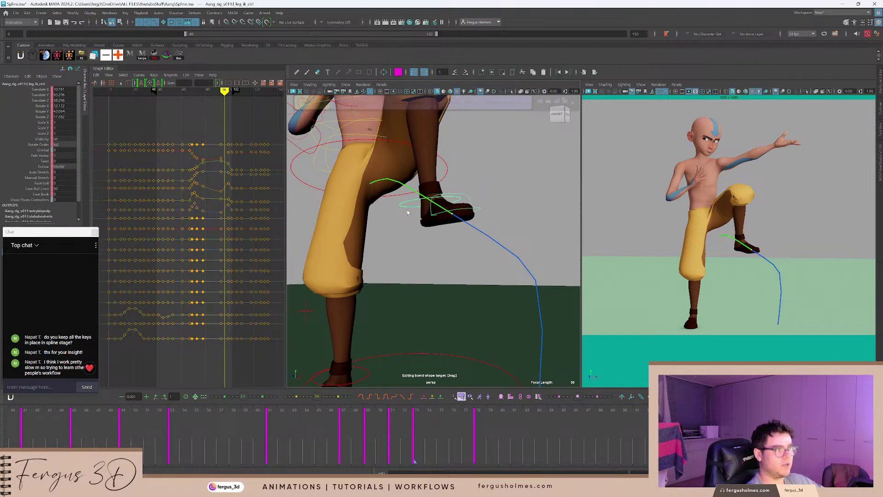
{"action": "scroll", "coordinate": [407, 212], "scroll_direction": "down", "scroll_amount": 5}
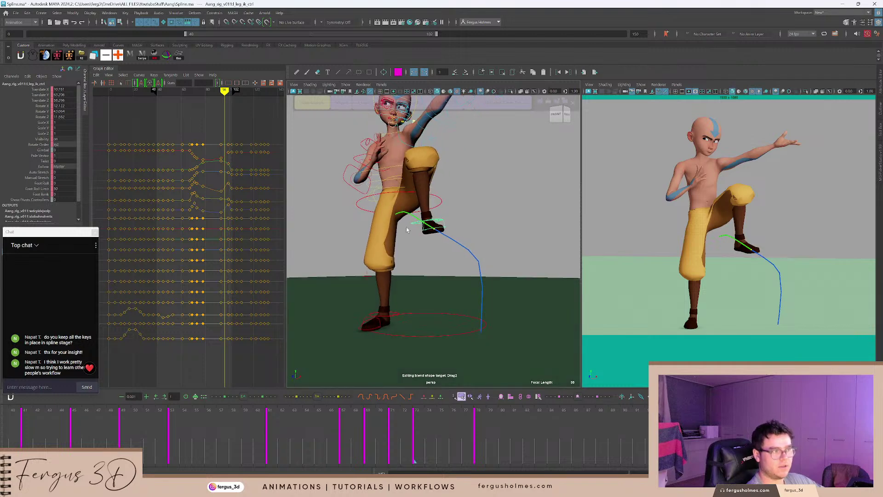
{"action": "scroll", "coordinate": [408, 230], "scroll_direction": "up", "scroll_amount": 2}
{"action": "key", "text": "w"}
{"action": "left_click_drag", "start_coordinate": [460, 209], "coordinate": [443, 226], "text": "alt"}
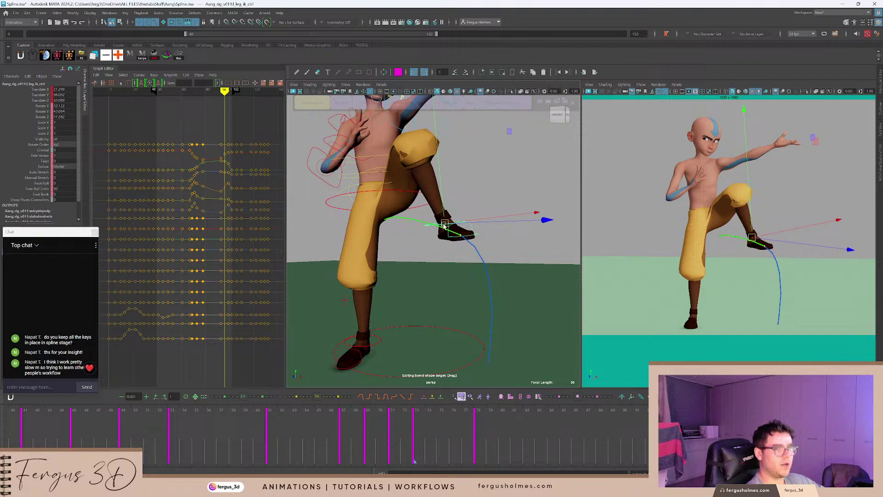
Nudge the leg IK control slightly back toward the supporting leg at frame 95, playing back the animation to check it.
{"action": "key", "text": "alt+v"}
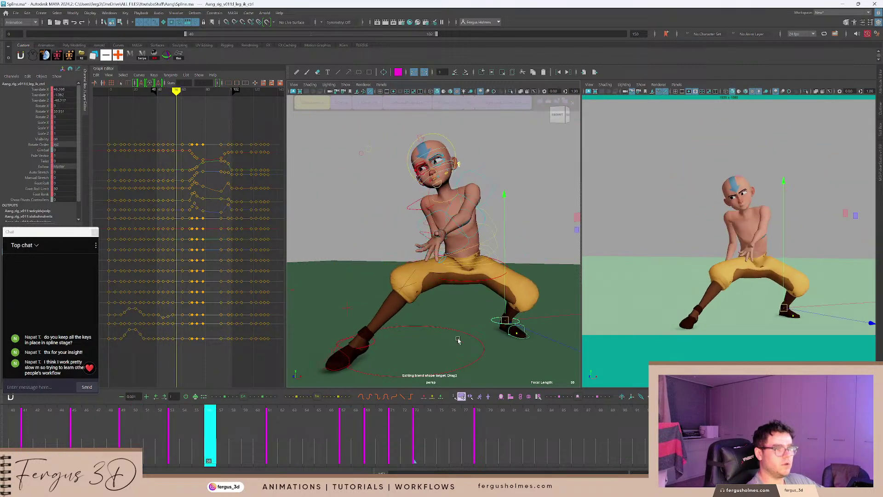
{"action": "left_click_drag", "start_coordinate": [446, 224], "coordinate": [441, 227]}
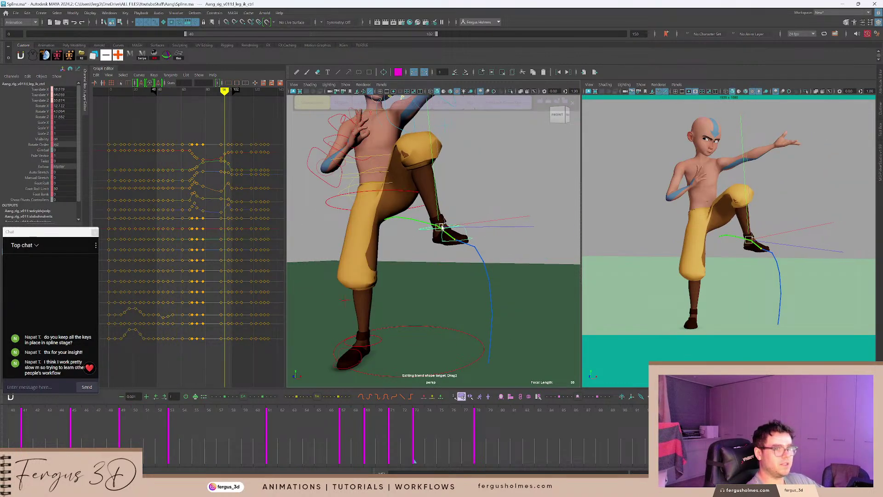
{"action": "key", "text": "alt+v"}
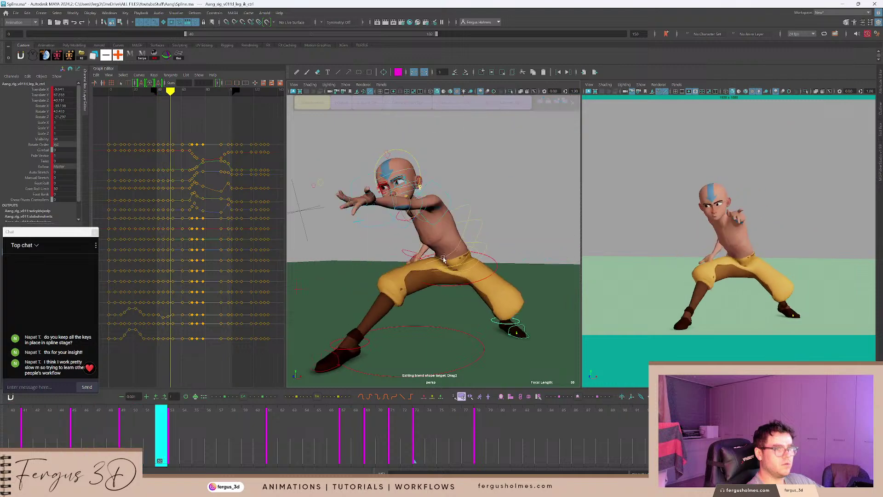
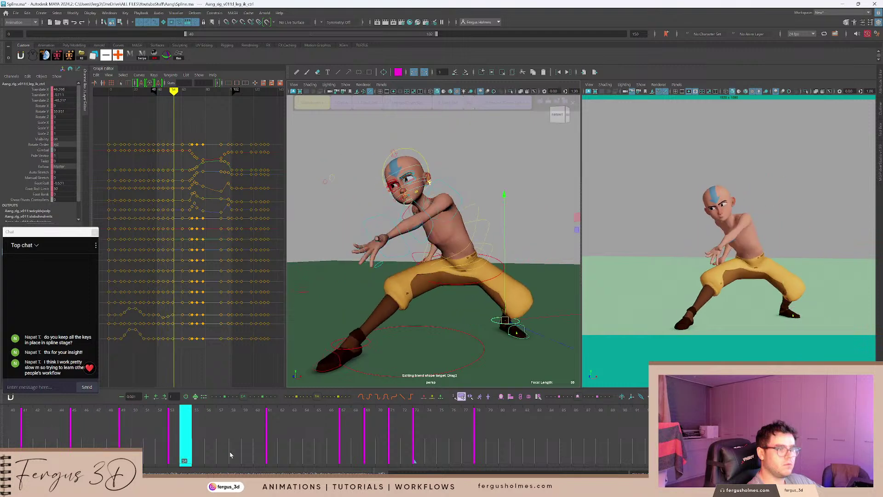
Scrub and play back the animation to review the leg's lift and step-down arc.
{"action": "left_click_drag", "start_coordinate": [609, 422], "coordinate": [710, 423]}
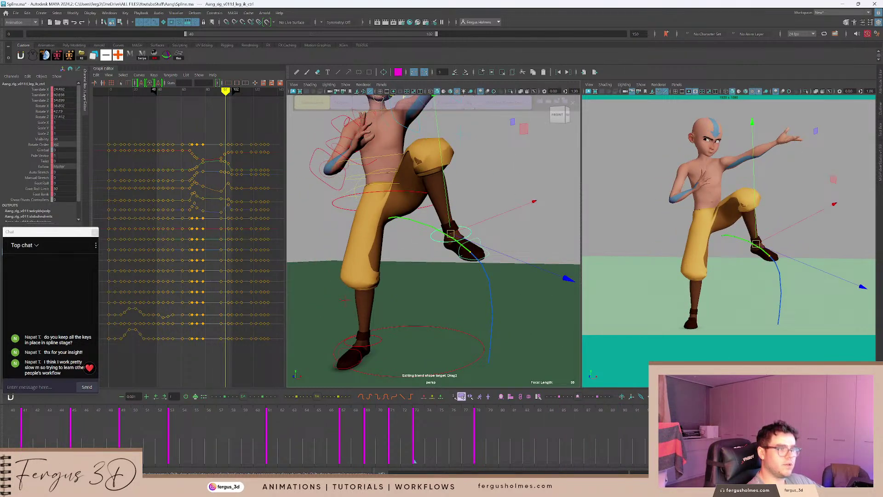
{"action": "key", "text": "alt+v"}
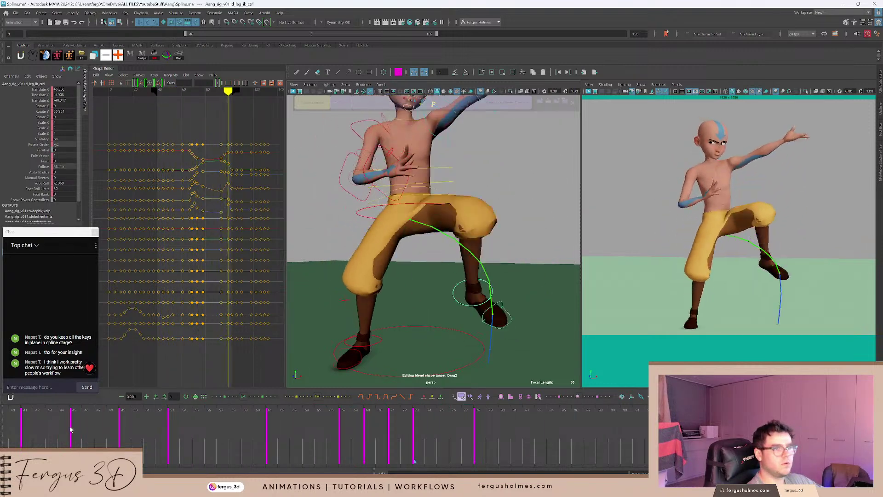
{"action": "key", "text": "Escape"}
{"action": "left_click_drag", "start_coordinate": [83, 439], "coordinate": [28, 421]}
{"action": "key", "text": "alt+v"}
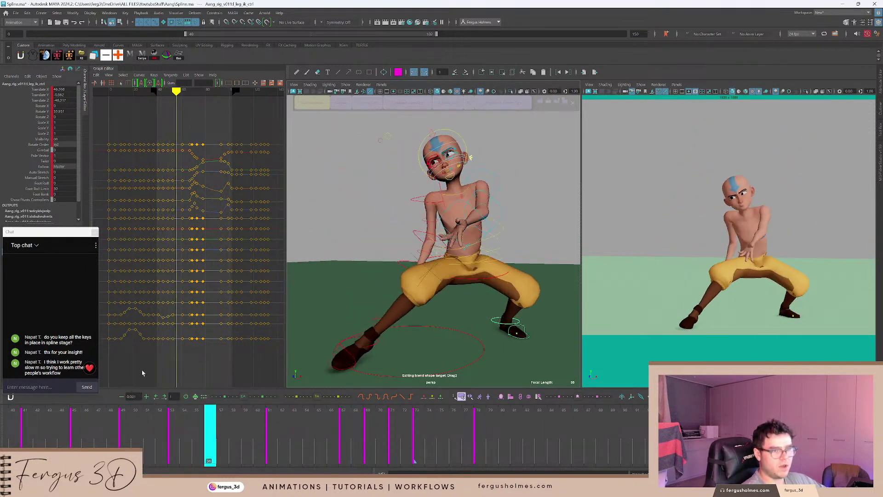
{"action": "key", "text": "Escape"}
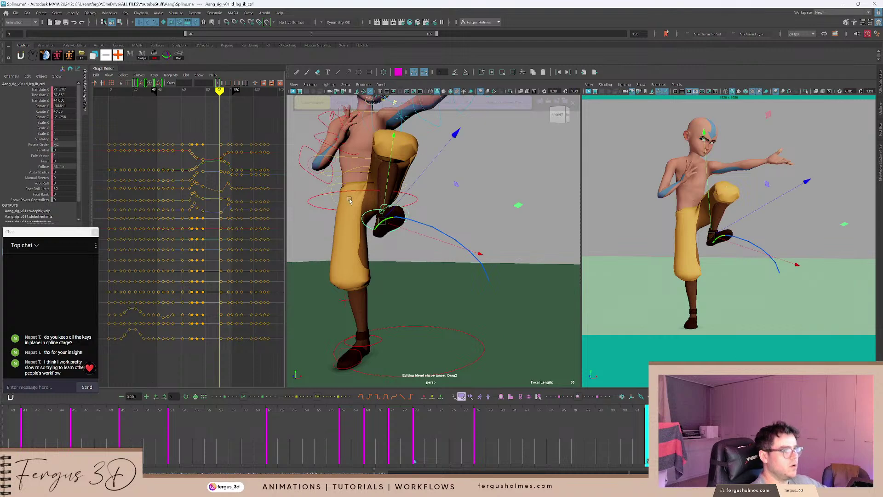
Select the spine controls and show only their Rotate X, Y and Z curves in the Graph Editor.
{"action": "key", "text": "q"}
{"action": "mouse_move", "coordinate": [459, 108]}
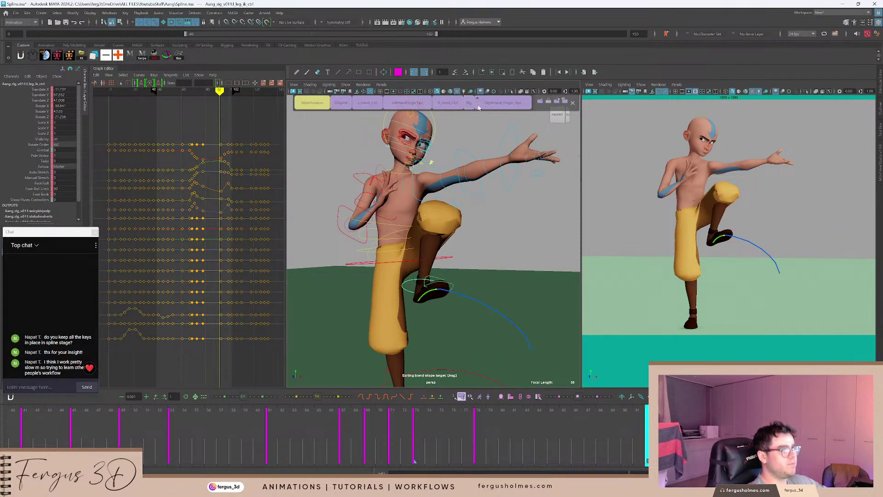
{"action": "left_click", "coordinate": [343, 102]}
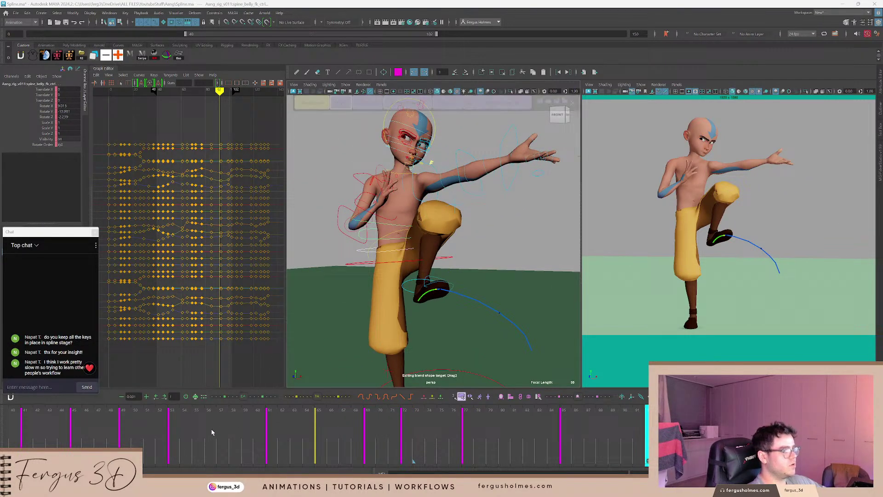
{"action": "left_click", "coordinate": [72, 411]}
{"action": "key", "text": "alt+v"}
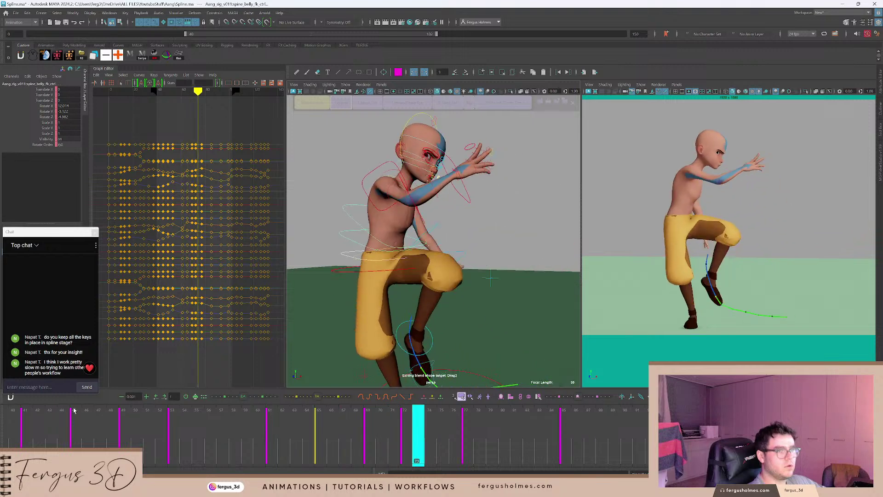
{"action": "left_click_drag", "start_coordinate": [47, 106], "coordinate": [47, 117]}
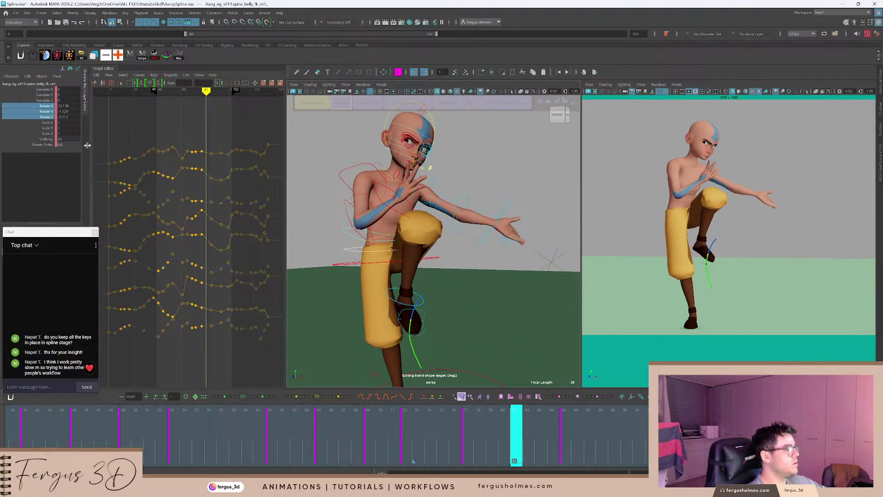
{"action": "right_click_drag", "start_coordinate": [189, 173], "coordinate": [187, 183], "text": "alt+shift"}
{"action": "middle_click_drag", "start_coordinate": [188, 183], "coordinate": [207, 166], "text": "alt"}
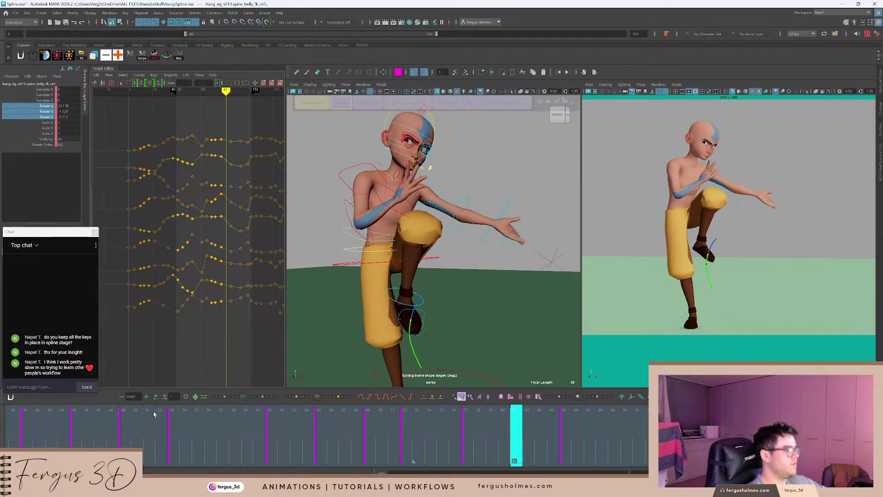
Play and scrub through the opening of the shot to examine how the spine moves with the body.
{"action": "left_click_drag", "start_coordinate": [66, 416], "coordinate": [52, 416]}
{"action": "key", "text": "alt+v"}
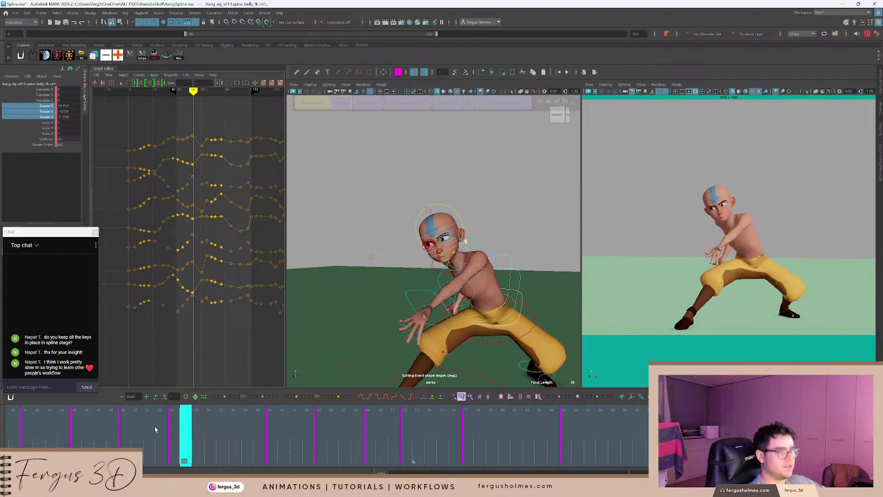
{"action": "left_click_drag", "start_coordinate": [41, 422], "coordinate": [89, 428]}
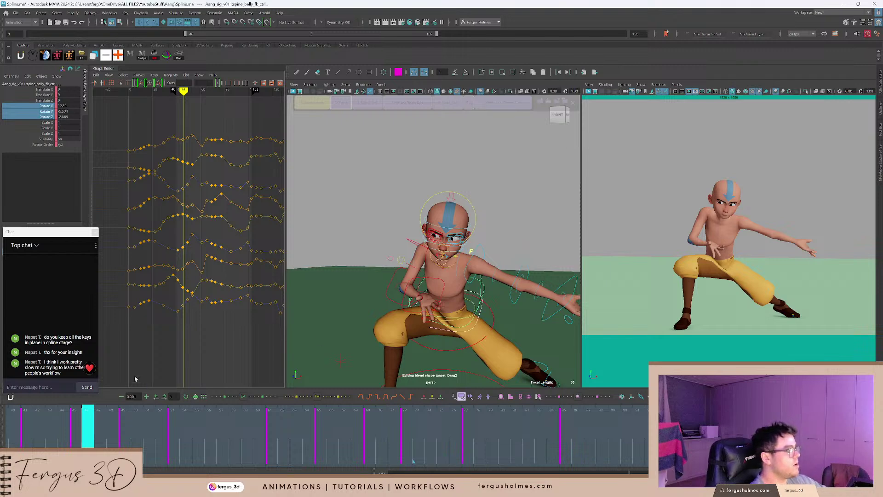
{"action": "left_click", "coordinate": [16, 440]}
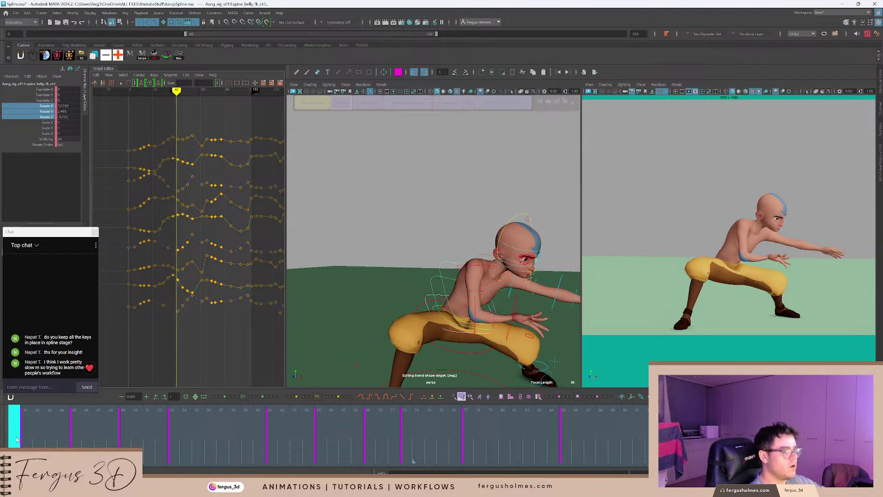
{"action": "mouse_move", "coordinate": [26, 440]}
{"action": "left_mouse_down"}
{"action": "mouse_move", "coordinate": [51, 440]}
{"action": "mouse_move", "coordinate": [15, 440]}
{"action": "left_mouse_up"}
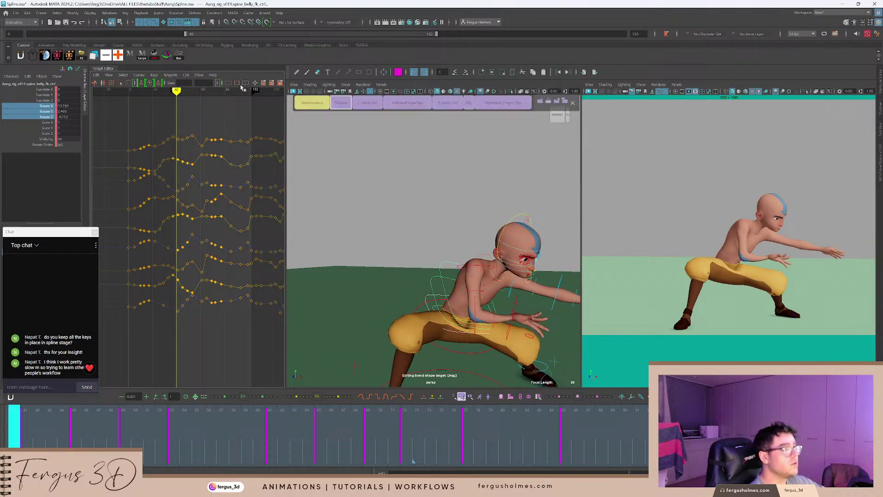
Extend the start of the playback range to frame 36 and scrub through the spine's motion to frame 53.
{"action": "left_click_drag", "start_coordinate": [186, 35], "coordinate": [170, 35]}
{"action": "left_click", "coordinate": [9, 424]}
{"action": "left_click_drag", "start_coordinate": [10, 423], "coordinate": [222, 441]}
{"action": "key", "text": "comma"}
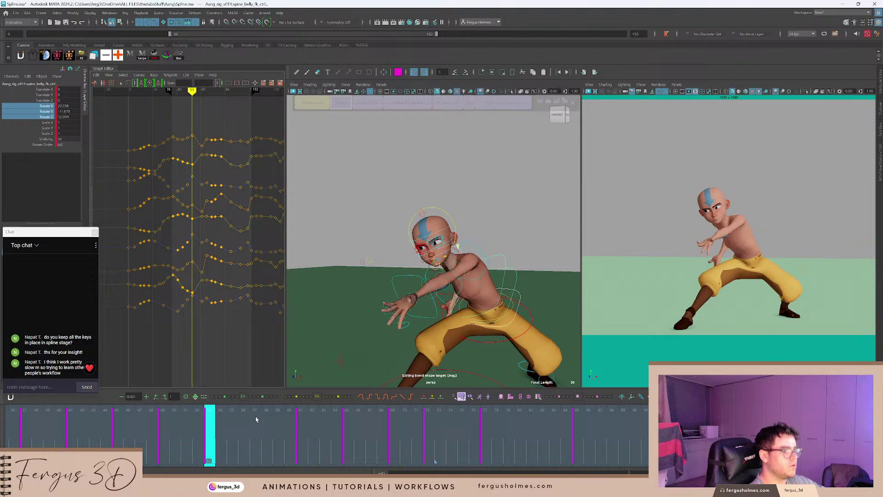
Isolate the spine controls' Rotate Z curves and slightly lower the middle curve's key at frame 49.
{"action": "key", "text": "e"}
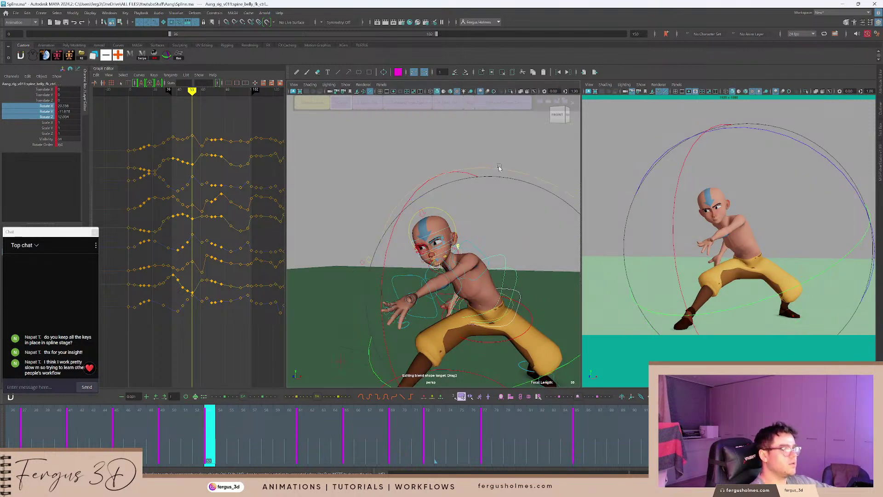
{"action": "left_click_drag", "start_coordinate": [518, 213], "coordinate": [444, 202], "text": "alt"}
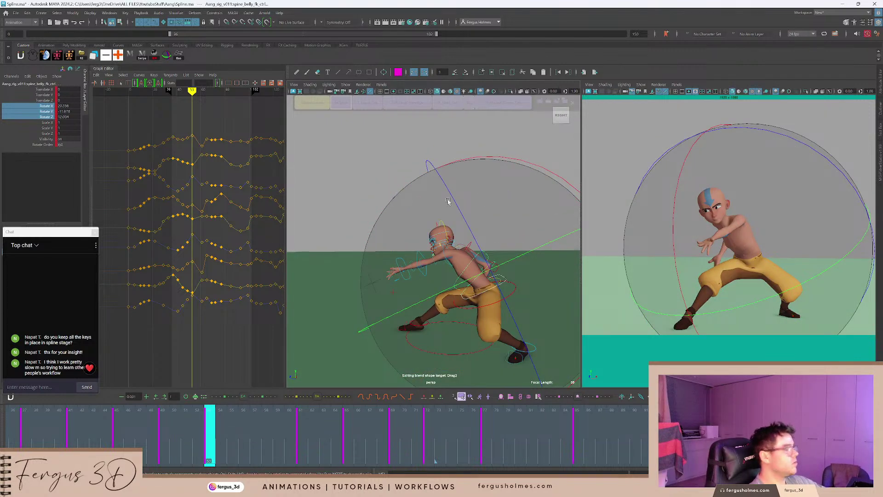
{"action": "left_click", "coordinate": [46, 117]}
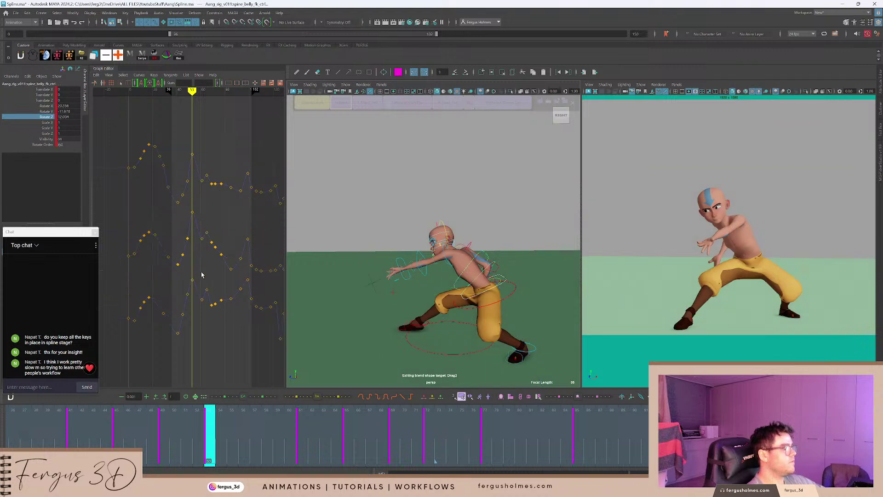
{"action": "key", "text": "f"}
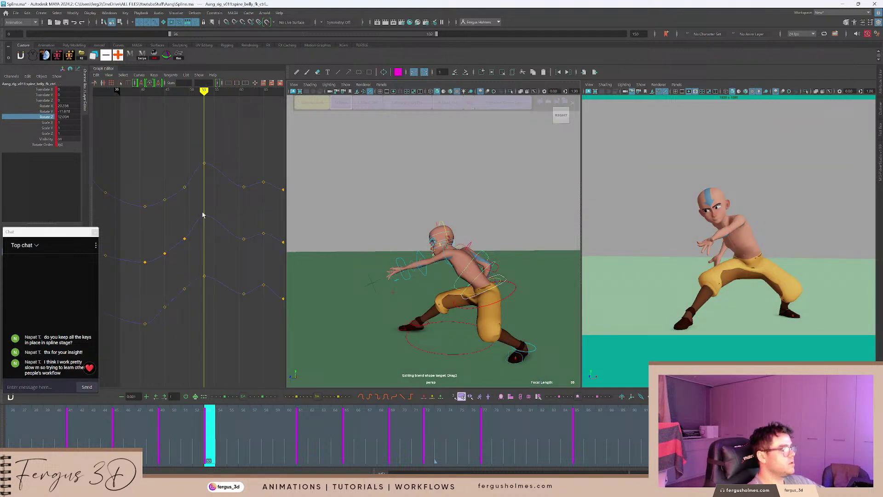
{"action": "key", "text": "comma"}
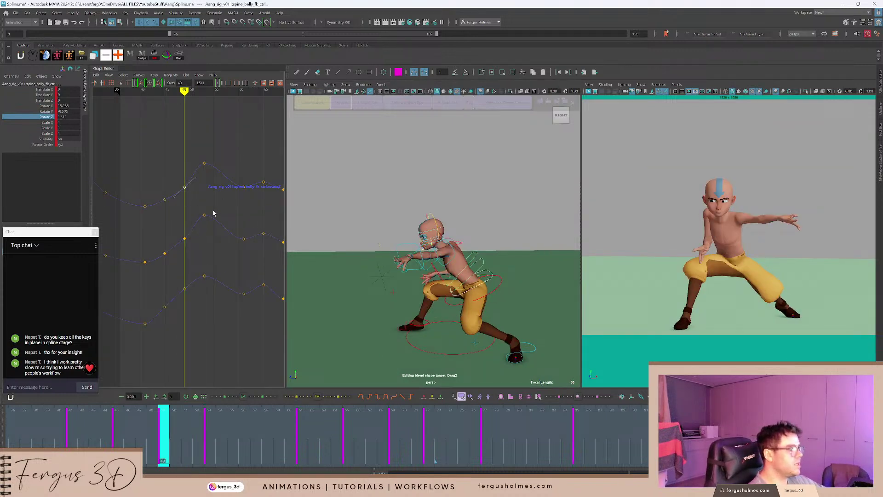
{"action": "left_click", "coordinate": [184, 239]}
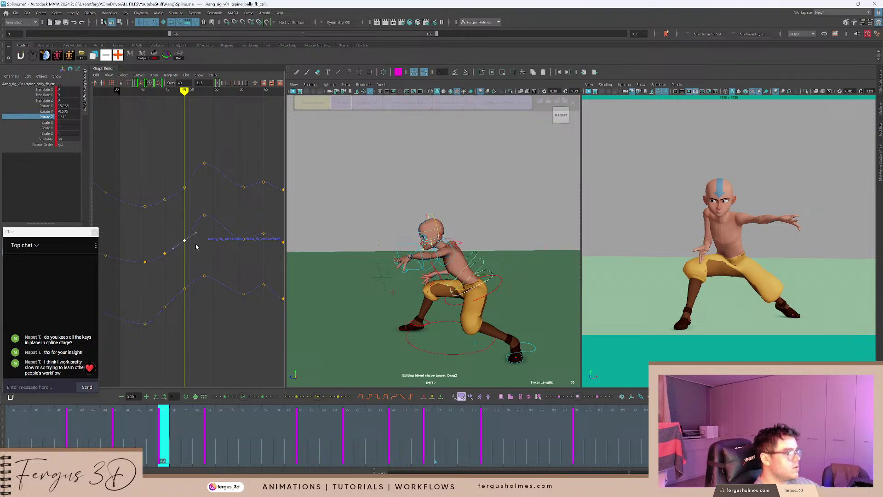
{"action": "key", "text": "period"}
Key the spine rotations at frame 57 and raise the middle Rotate Z curve's key there.
{"action": "mouse_move", "coordinate": [251, 419]}
{"action": "left_mouse_down"}
{"action": "mouse_move", "coordinate": [243, 421]}
{"action": "mouse_move", "coordinate": [256, 423]}
{"action": "left_mouse_up"}
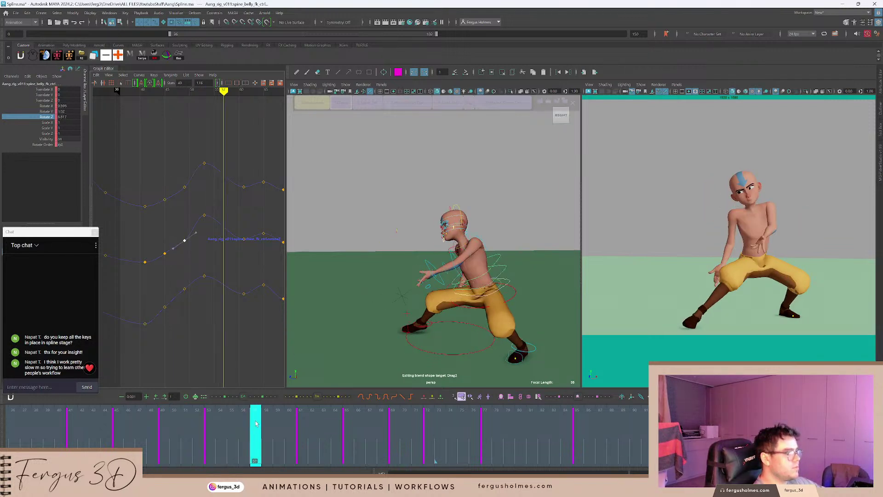
{"action": "middle_click_drag", "start_coordinate": [242, 154], "coordinate": [224, 185], "text": "alt"}
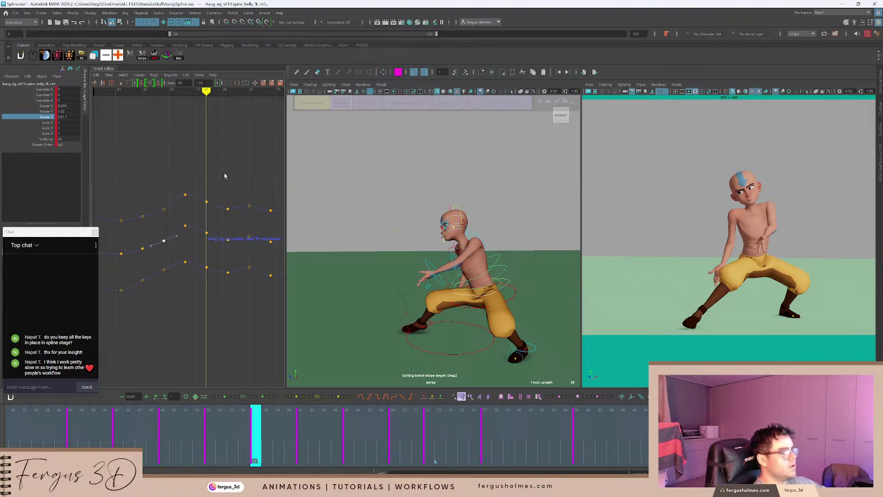
{"action": "right_click_drag", "start_coordinate": [225, 176], "coordinate": [234, 180], "text": "alt"}
{"action": "left_click_drag", "start_coordinate": [491, 203], "coordinate": [502, 206], "text": "alt"}
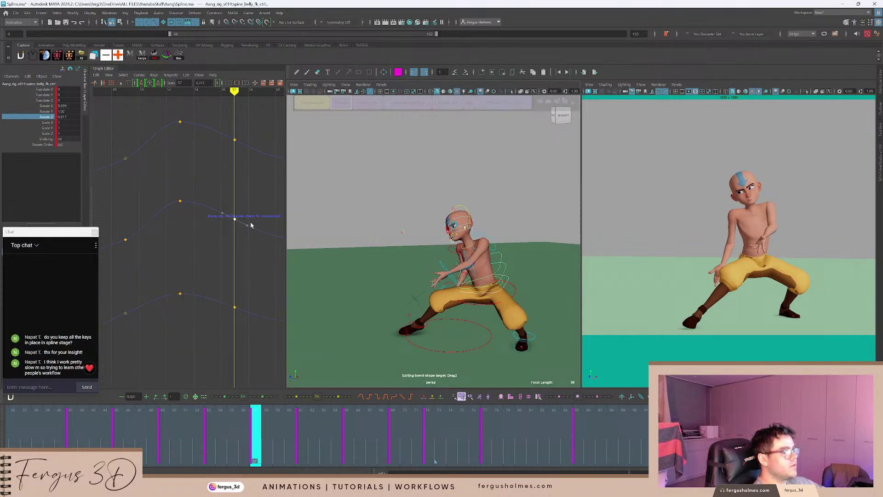
{"action": "middle_click_drag", "start_coordinate": [257, 205], "coordinate": [256, 198]}
Lower the middle Rotate Z curve's key at frame 53 and fine-tune its frame 57 key to delay the peak.
{"action": "key", "text": "comma"}
{"action": "left_click_drag", "start_coordinate": [170, 192], "coordinate": [186, 214]}
{"action": "middle_click_drag", "start_coordinate": [185, 214], "coordinate": [186, 223]}
{"action": "left_click_drag", "start_coordinate": [241, 298], "coordinate": [242, 299]}
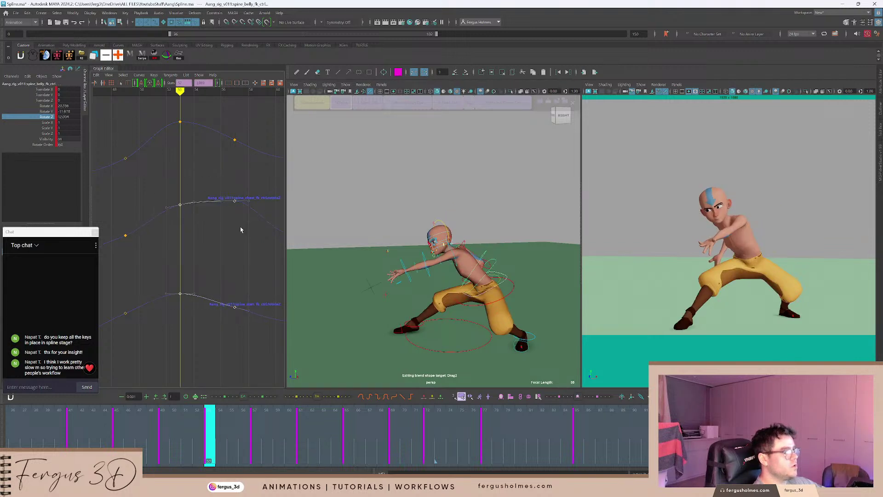
{"action": "key", "text": "period"}
{"action": "left_click_drag", "start_coordinate": [227, 188], "coordinate": [230, 195]}
{"action": "middle_click_drag", "start_coordinate": [246, 204], "coordinate": [247, 200]}
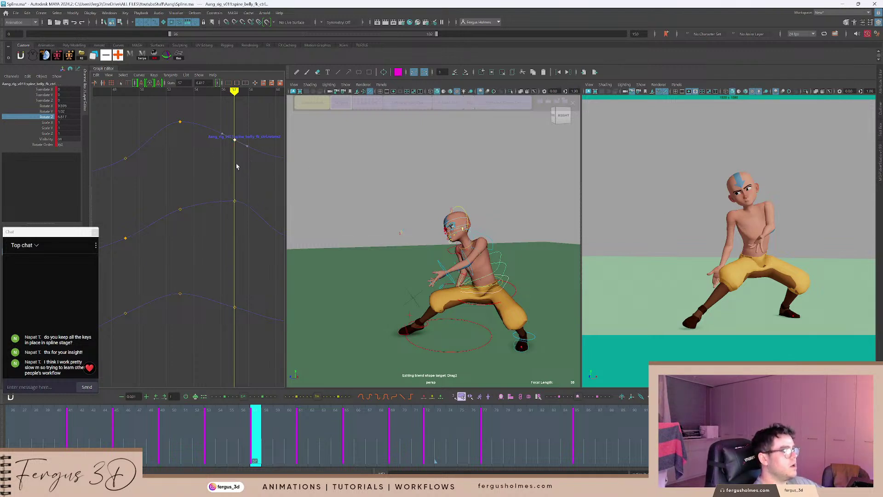
At frame 57, raise the belly control's Rotate Z key slightly and lower the key on the lowest Rotate Z curve.
{"action": "middle_click_drag", "start_coordinate": [245, 133], "coordinate": [246, 129]}
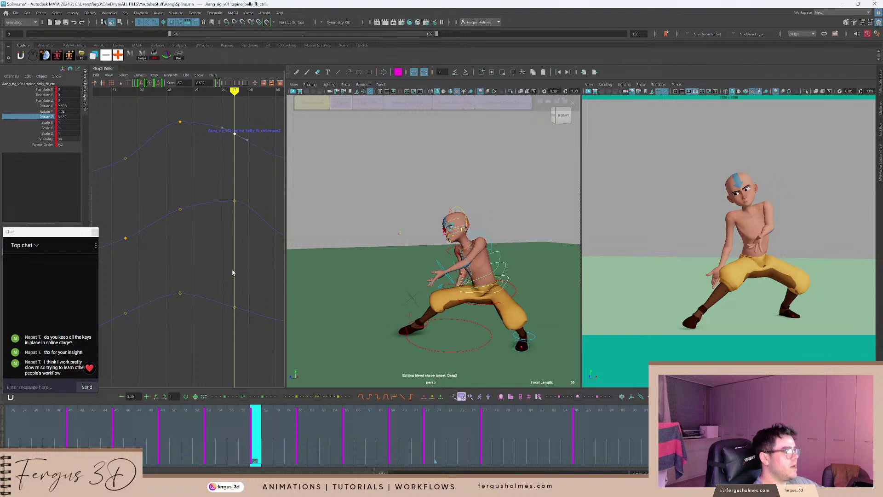
{"action": "middle_click_drag", "start_coordinate": [233, 273], "coordinate": [247, 210], "text": "alt"}
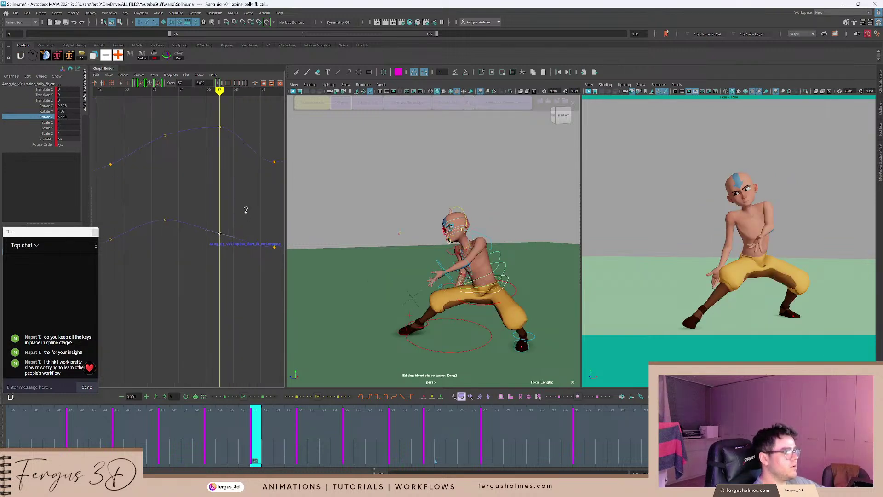
{"action": "left_click", "coordinate": [243, 223]}
Raise the lowest Rotate Z curve's key at frame 49 to smooth the curve into its peak at frame 53.
{"action": "middle_click_drag", "start_coordinate": [195, 176], "coordinate": [227, 233], "text": "alt"}
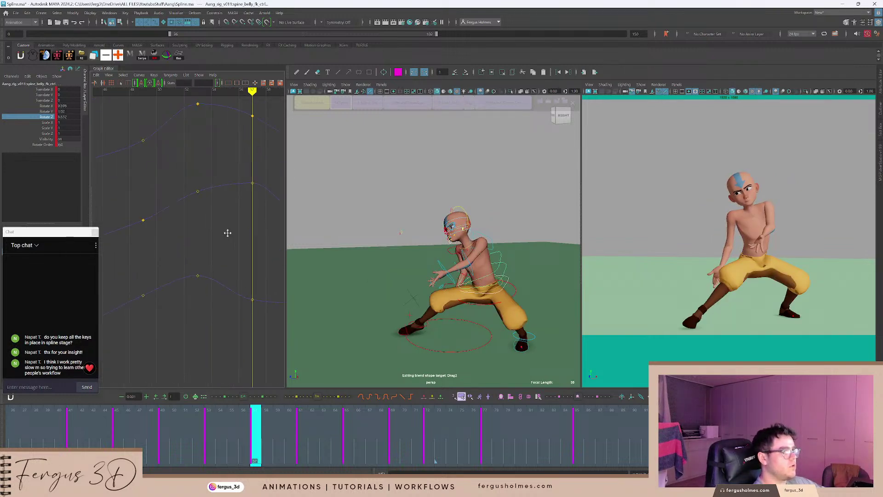
{"action": "key", "text": "comma"}
{"action": "left_click", "coordinate": [131, 288]}
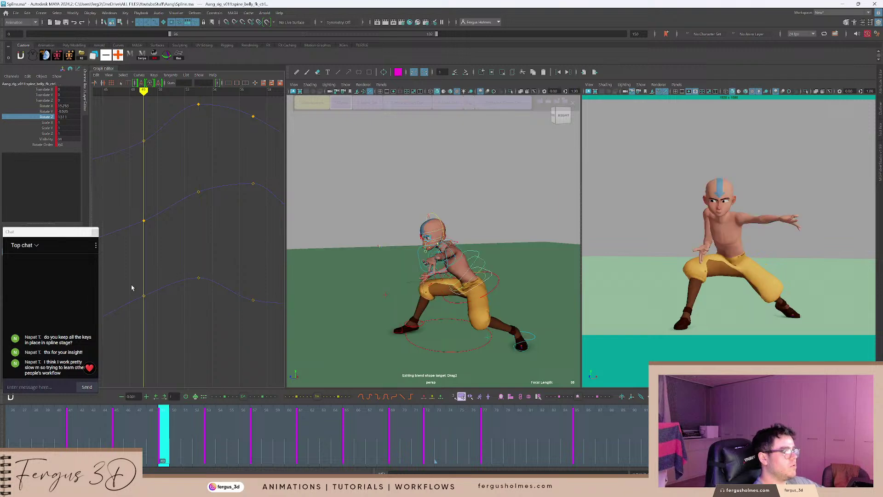
{"action": "middle_click_drag", "start_coordinate": [154, 301], "coordinate": [156, 299]}
Play back the animation repeatedly from around frame 53 to review the spine's overlapping motion.
{"action": "key", "text": "comma"}
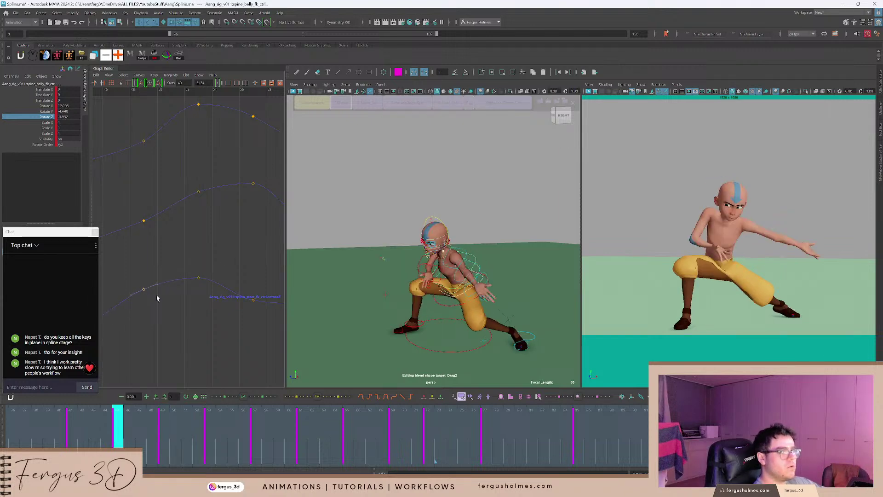
{"action": "key", "text": "alt+v"}
{"action": "key", "text": "alt+v"}
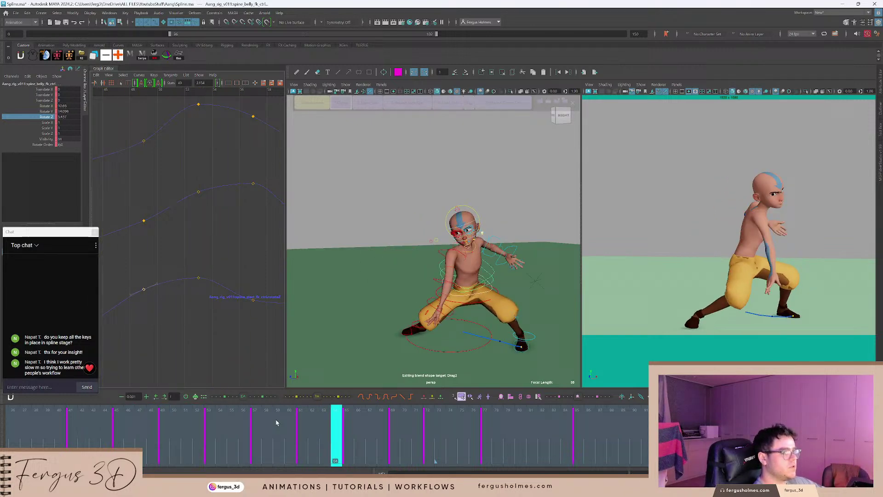
{"action": "left_click", "coordinate": [200, 415]}
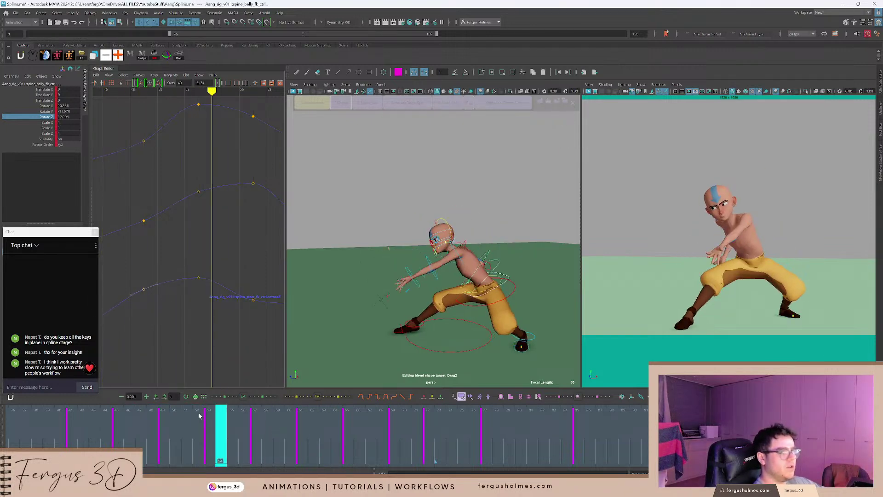
{"action": "key", "text": "alt+v"}
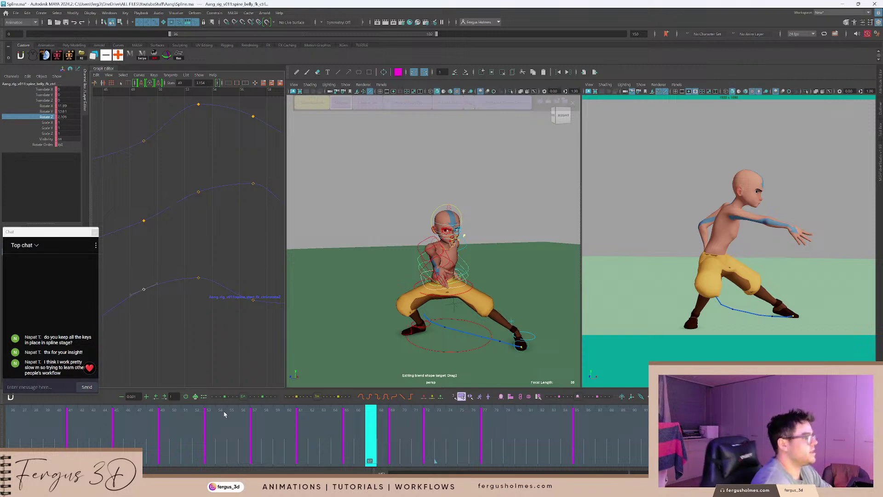
{"action": "left_click", "coordinate": [230, 435]}
{"action": "key", "text": "alt+v"}
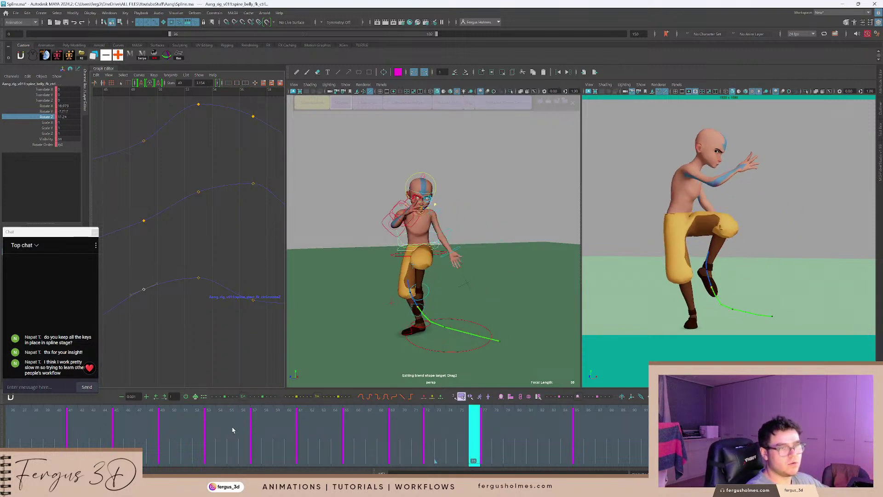
Stop playback near frame 60, select the cog control and display only its Rotate X, Y and Z curves.
{"action": "key", "text": "alt+v"}
{"action": "left_click_drag", "start_coordinate": [233, 445], "coordinate": [292, 433]}
{"action": "left_click", "coordinate": [447, 325]}
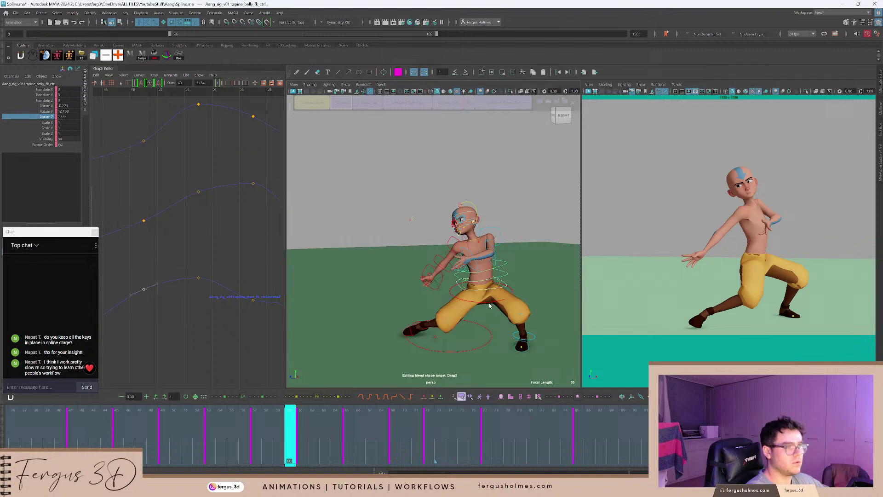
{"action": "key", "text": "f"}
{"action": "left_click_drag", "start_coordinate": [74, 236], "coordinate": [61, 237]}
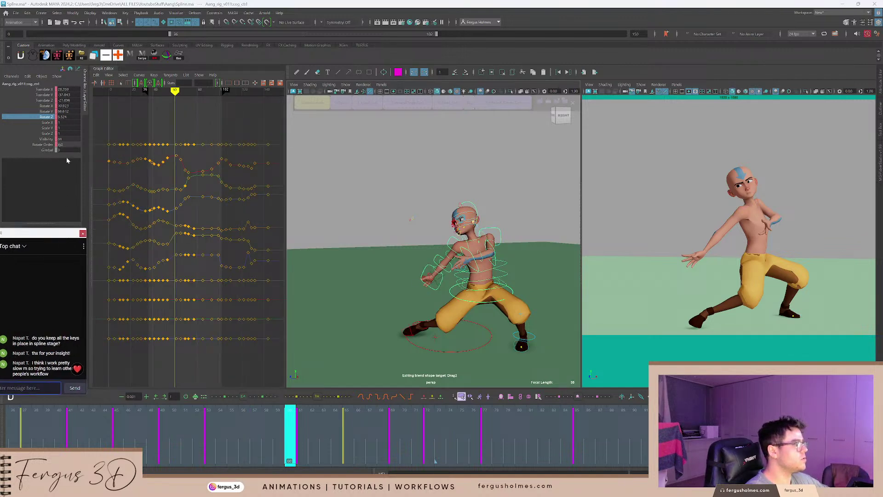
{"action": "left_click", "coordinate": [46, 106]}
{"action": "left_click", "coordinate": [48, 117], "text": "shift"}
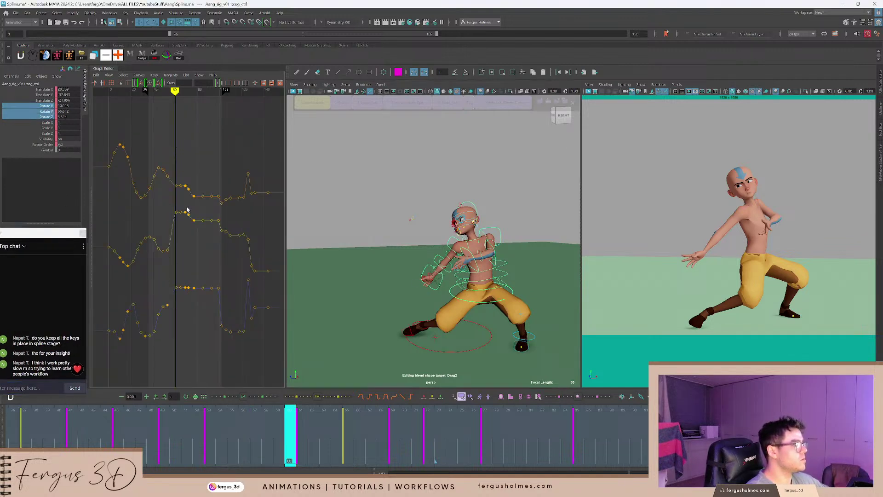
{"action": "key", "text": "f"}
{"action": "right_click_drag", "start_coordinate": [159, 208], "coordinate": [187, 210], "text": "alt+shift"}
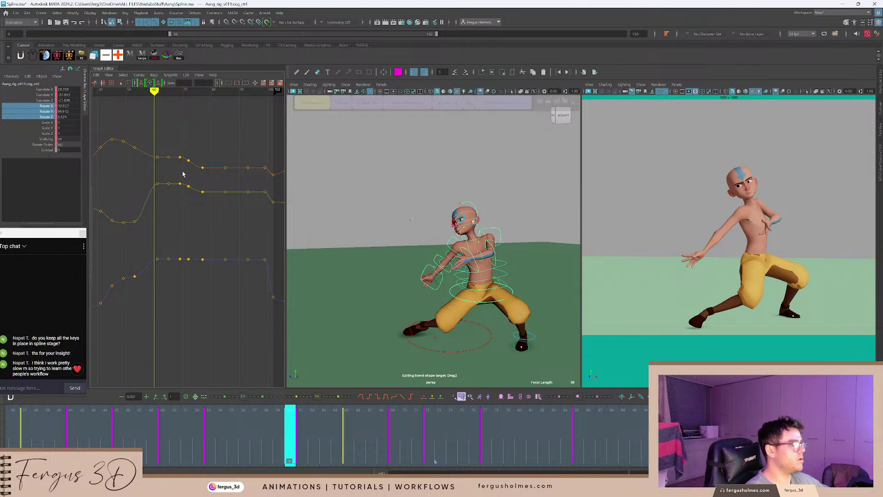
{"action": "middle_click_drag", "start_coordinate": [194, 184], "coordinate": [230, 190], "text": "alt"}
Try lowering the cog control's Rotate Z key at frame 61 and raising its Rotate Z key at frame 53.
{"action": "key", "text": "comma"}
{"action": "key", "text": "comma"}
{"action": "key", "text": "period"}
{"action": "key", "text": "e"}
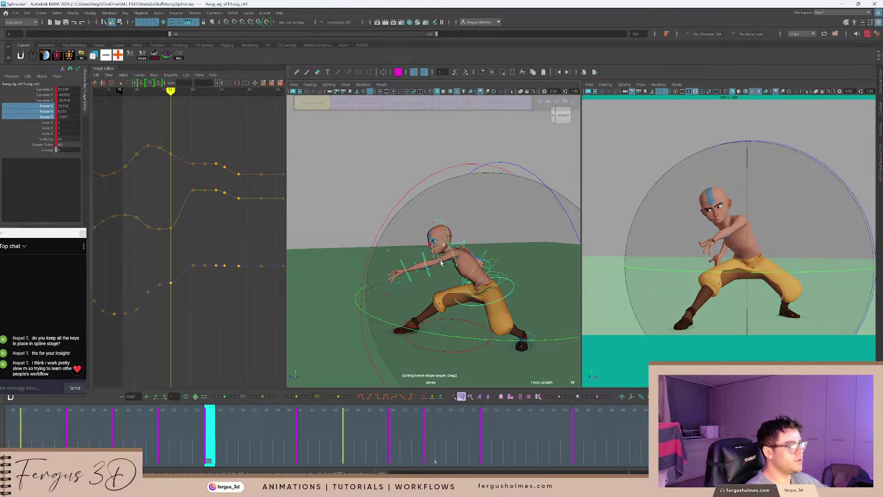
{"action": "key", "text": "period"}
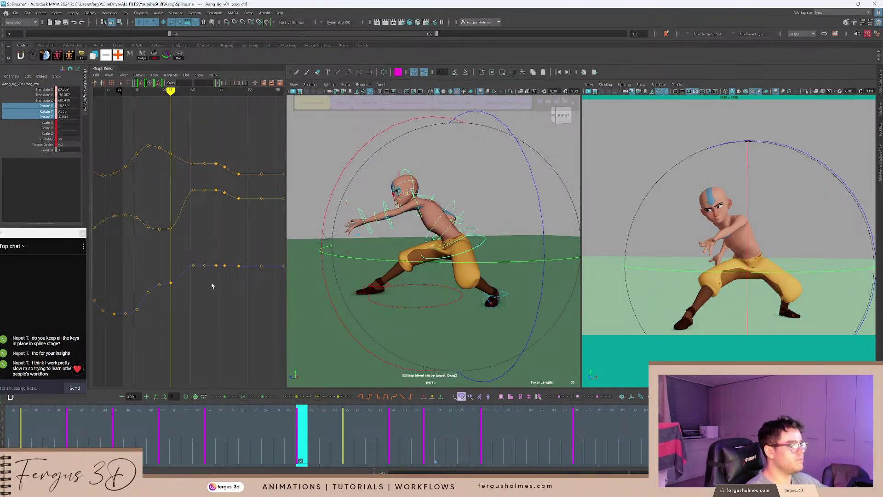
{"action": "key", "text": "comma"}
{"action": "right_click_drag", "start_coordinate": [185, 280], "coordinate": [209, 286], "text": "alt"}
{"action": "key", "text": "period"}
{"action": "left_click_drag", "start_coordinate": [194, 271], "coordinate": [204, 291]}
{"action": "middle_click_drag", "start_coordinate": [204, 294], "coordinate": [204, 298], "text": "shift"}
{"action": "key", "text": "ctrl+z"}
{"action": "key", "text": "comma"}
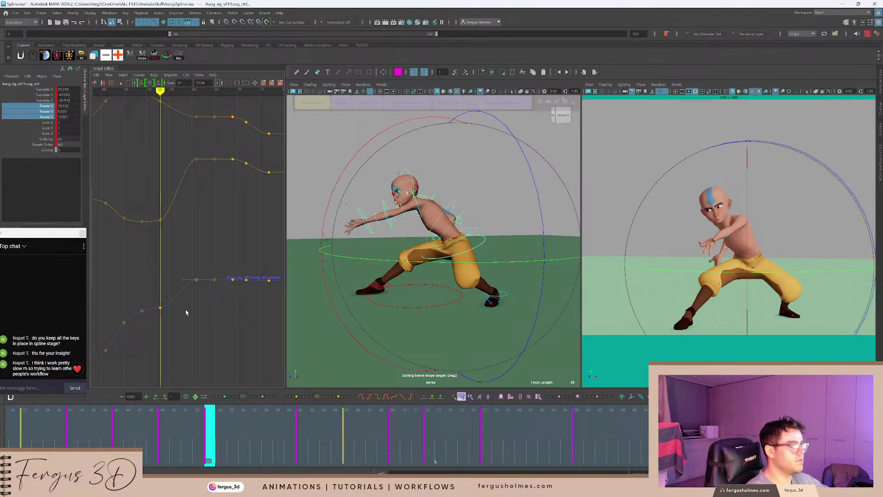
{"action": "middle_click_drag", "start_coordinate": [169, 308], "coordinate": [170, 305], "text": "shift"}
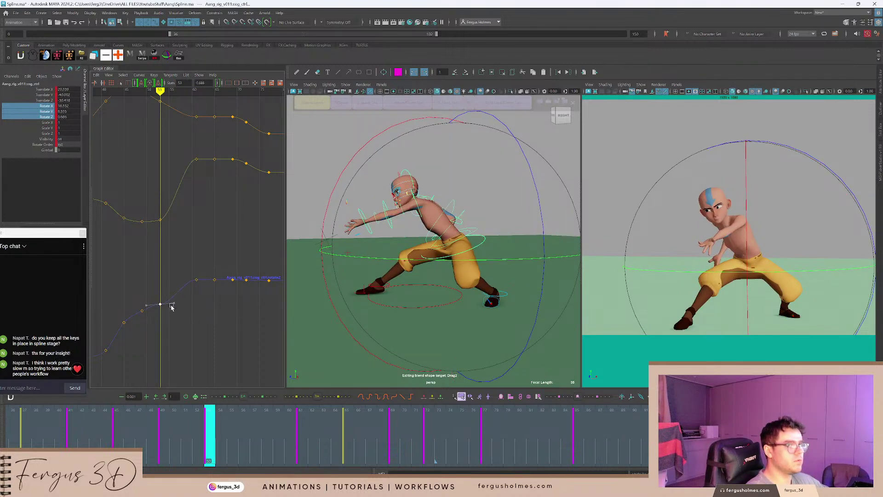
{"action": "key", "text": "ctrl+z"}
At frame 57, select all of Aang's controls, set a key on them and clear the selection.
{"action": "left_click", "coordinate": [246, 436]}
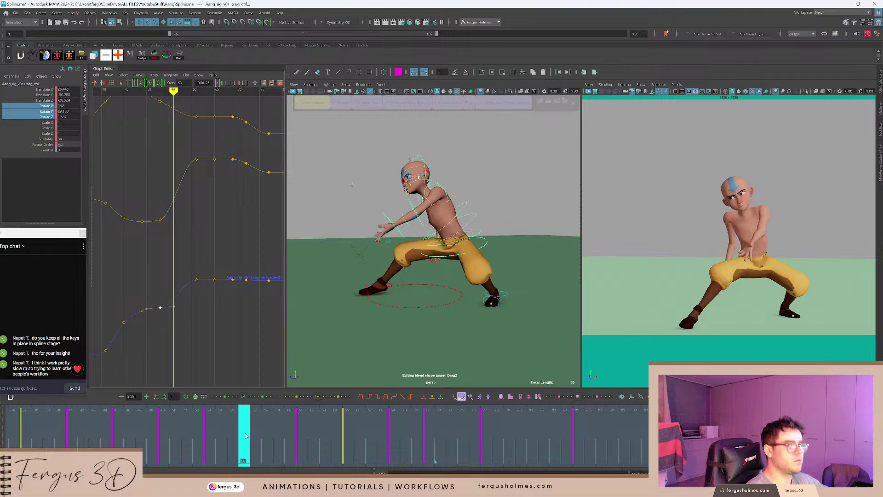
{"action": "left_click_drag", "start_coordinate": [246, 436], "coordinate": [254, 436]}
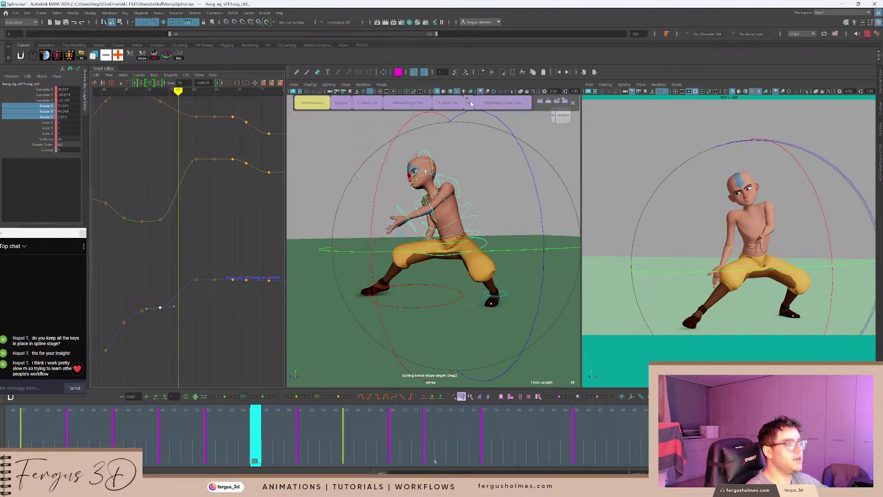
{"action": "left_click", "coordinate": [470, 105]}
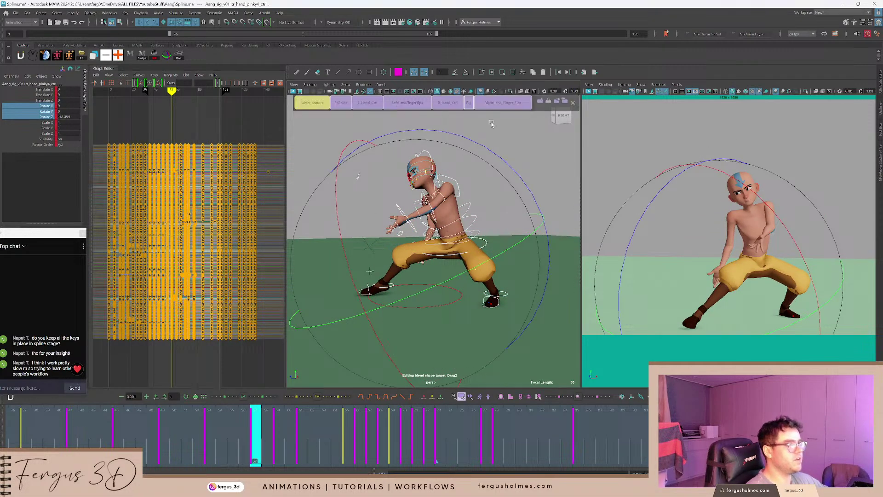
{"action": "left_click", "coordinate": [493, 178]}
{"action": "scroll", "coordinate": [508, 239], "scroll_direction": "up", "scroll_amount": 3}
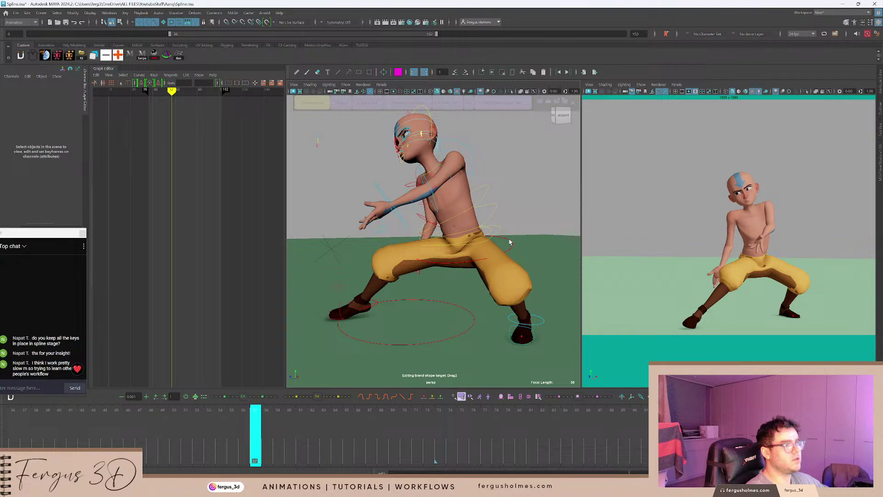
Select the cog control and examine its Translate X, Y and Z curves around frame 57.
{"action": "left_click", "coordinate": [509, 243]}
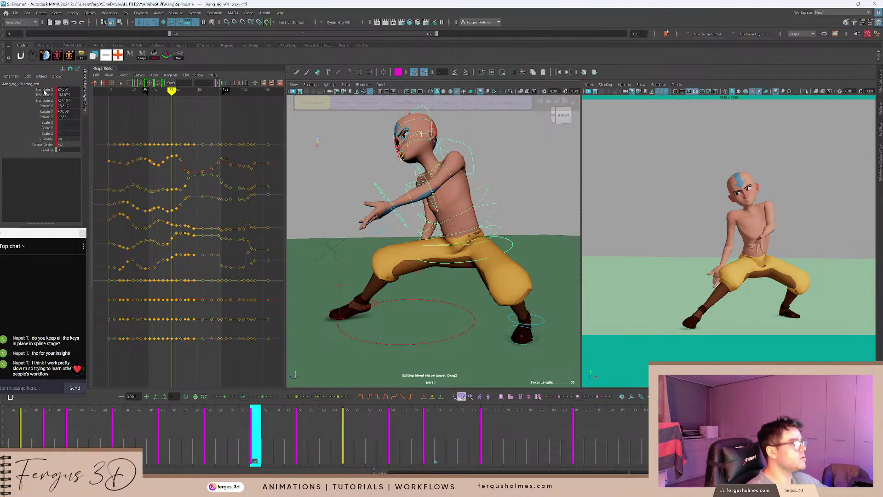
{"action": "left_click_drag", "start_coordinate": [44, 90], "coordinate": [45, 101]}
{"action": "key", "text": "f"}
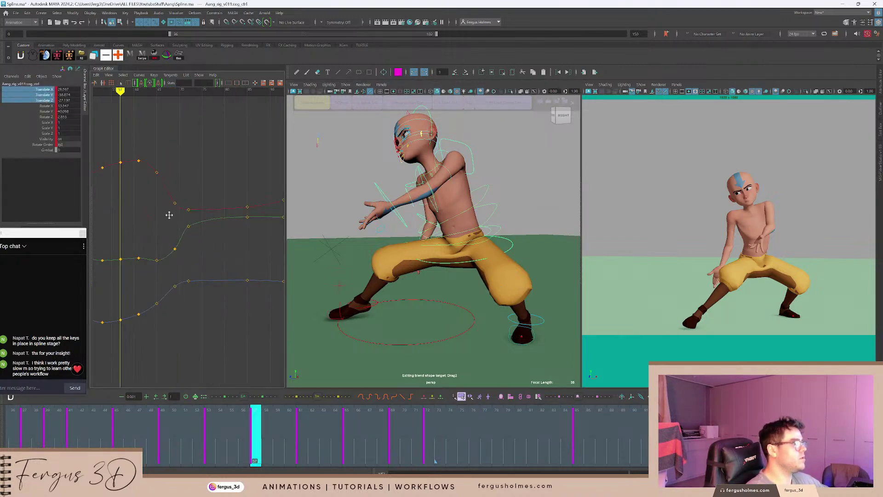
{"action": "middle_click_drag", "start_coordinate": [169, 215], "coordinate": [214, 185], "text": "alt"}
{"action": "right_click_drag", "start_coordinate": [204, 195], "coordinate": [201, 178], "text": "alt+shift"}
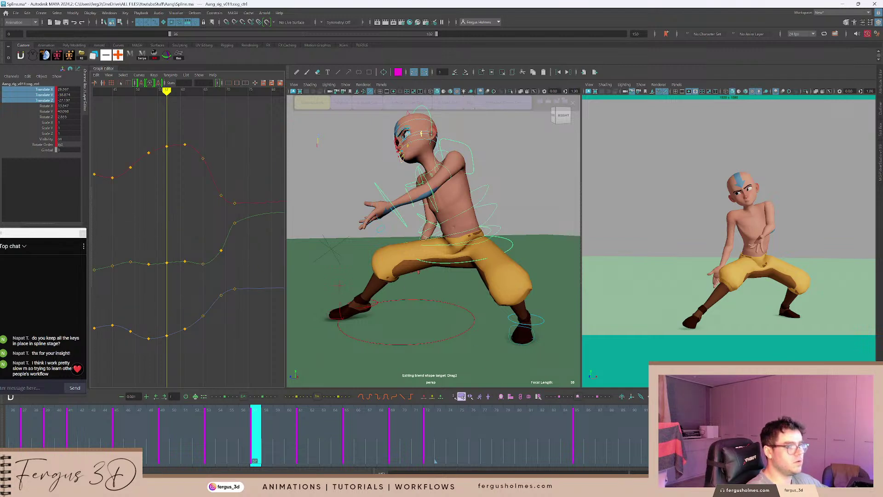
Create a motion trail for the cog control and scrub through its path to frame 65.
{"action": "left_click", "coordinate": [507, 234]}
{"action": "left_click", "coordinate": [508, 240]}
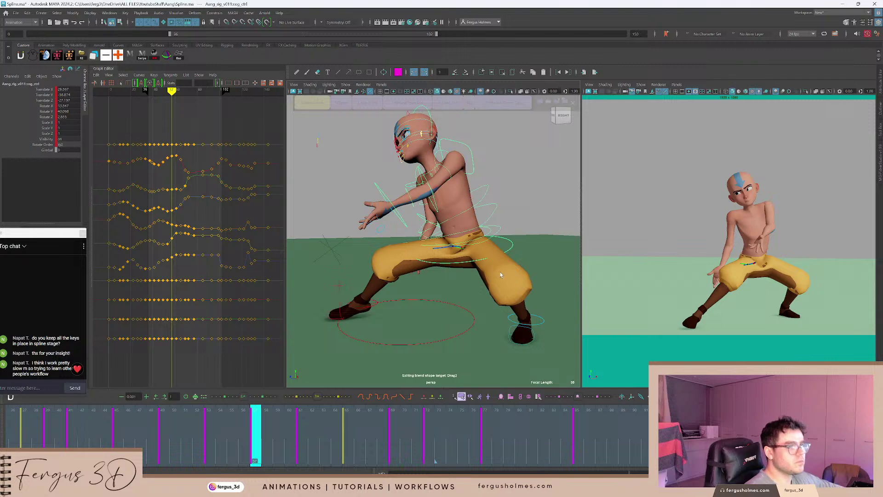
{"action": "left_click_drag", "start_coordinate": [224, 415], "coordinate": [290, 428]}
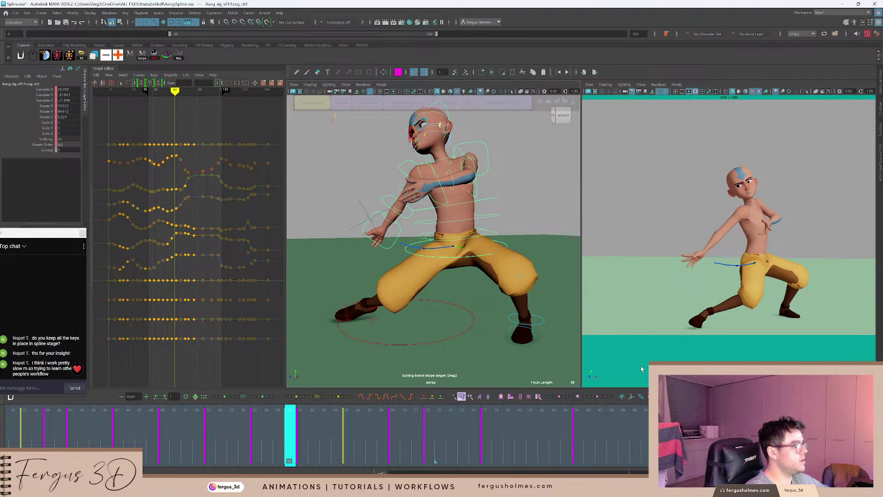
{"action": "key", "text": "alt+period"}
{"action": "key", "text": "period"}
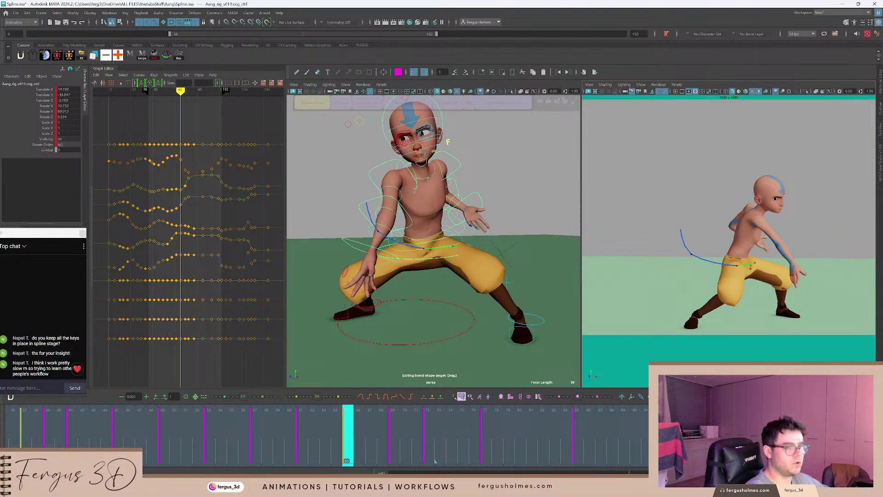
Offset the cog's motion trail away from the body, about -47 in X and 64 in Z.
{"action": "left_click", "coordinate": [424, 249]}
{"action": "left_click", "coordinate": [414, 235]}
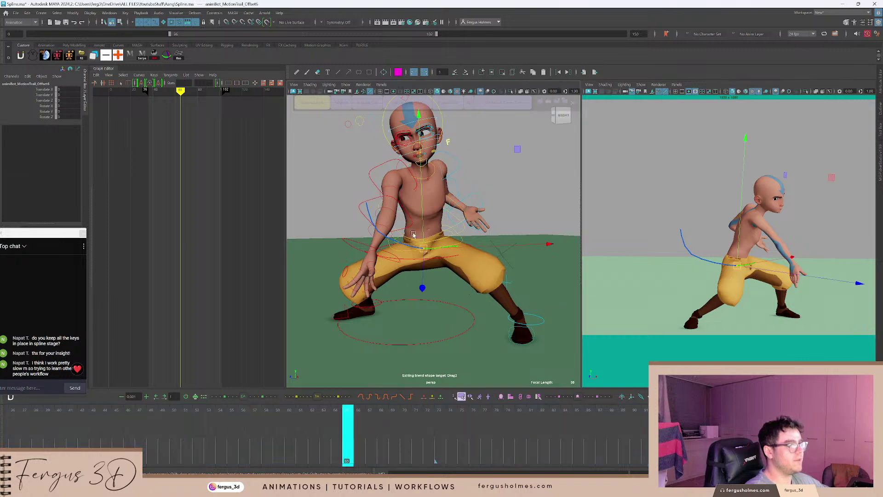
{"action": "left_click_drag", "start_coordinate": [423, 242], "coordinate": [441, 246], "text": "alt"}
{"action": "left_click_drag", "start_coordinate": [516, 305], "coordinate": [611, 355]}
{"action": "left_click_drag", "start_coordinate": [528, 275], "coordinate": [404, 333], "text": "alt"}
{"action": "left_click_drag", "start_coordinate": [444, 323], "coordinate": [452, 248], "text": "alt"}
{"action": "key", "text": "q"}
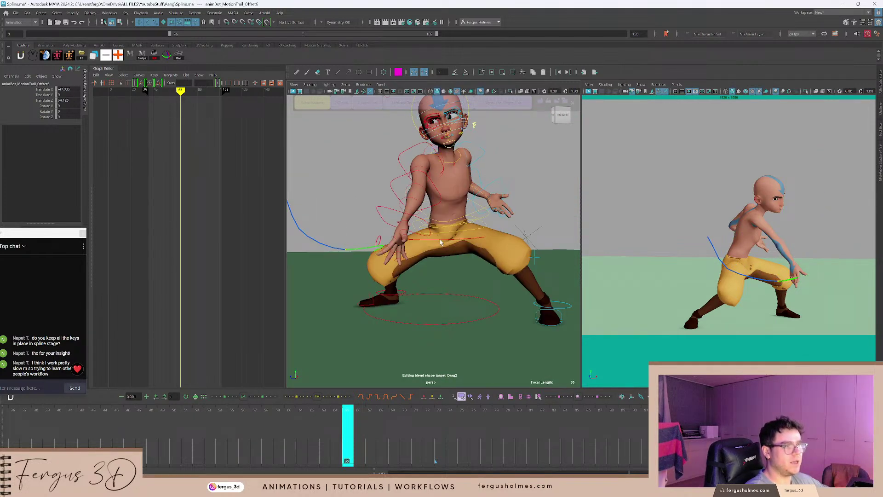
Reselect the cog control at the hips and display only its Rotate X, Y and Z curves.
{"action": "left_click", "coordinate": [440, 240]}
{"action": "middle_click_drag", "start_coordinate": [443, 242], "coordinate": [450, 242], "text": "alt"}
{"action": "key", "text": "e"}
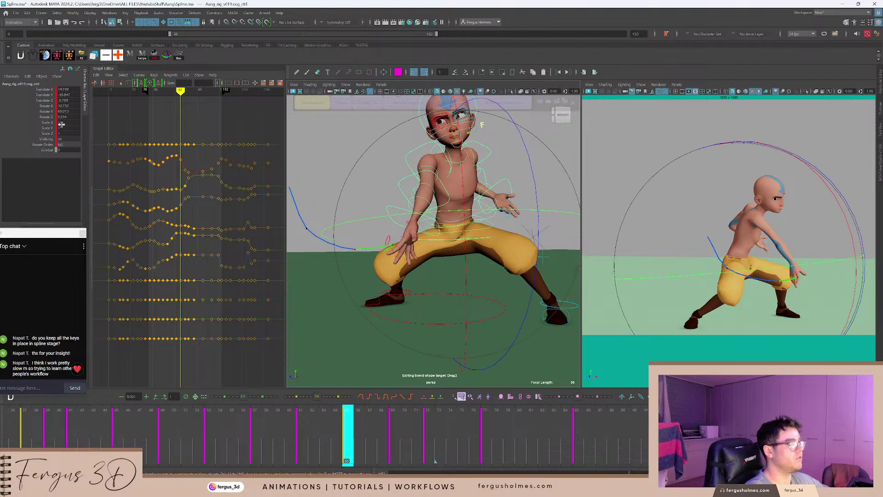
{"action": "left_click_drag", "start_coordinate": [49, 106], "coordinate": [47, 116]}
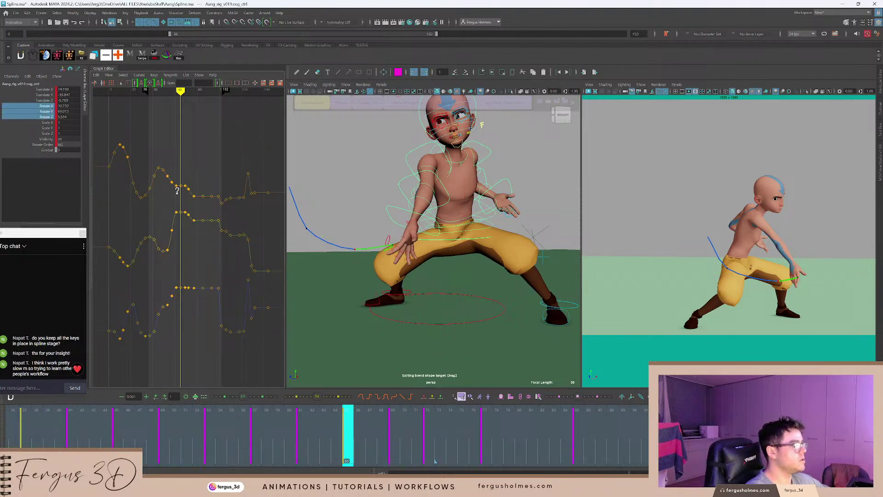
{"action": "right_click_drag", "start_coordinate": [177, 191], "coordinate": [179, 234], "text": "alt+shift"}
Try rotating the cog control freely at frame 65.
{"action": "key", "text": "e"}
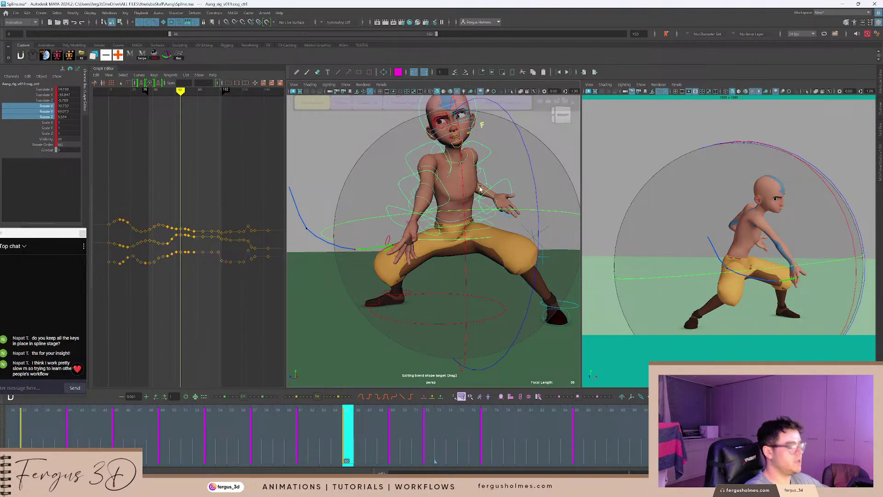
{"action": "left_click_drag", "start_coordinate": [477, 190], "coordinate": [401, 218]}
{"action": "key", "text": "ctrl+z"}
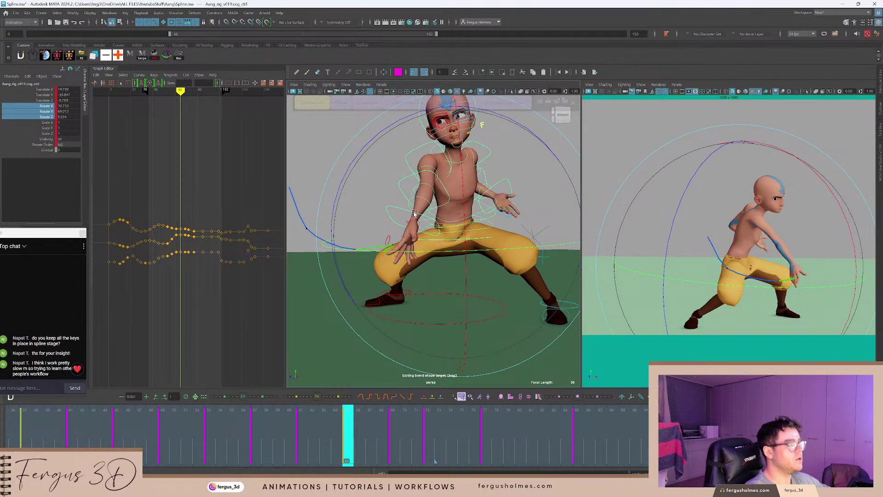
Scrub and play back the turn and leg lift from several angles to examine the cog's rotation and trail.
{"action": "left_click_drag", "start_coordinate": [332, 428], "coordinate": [350, 436]}
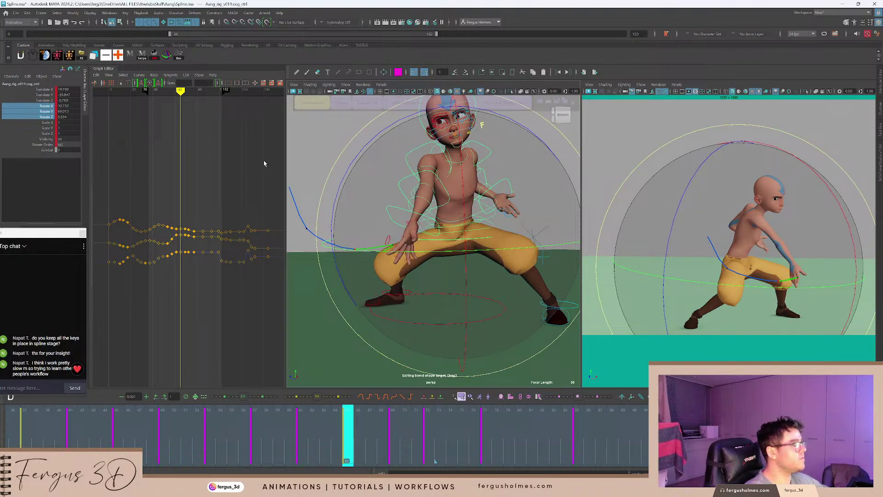
{"action": "left_click_drag", "start_coordinate": [451, 184], "coordinate": [441, 258], "text": "alt"}
{"action": "left_click_drag", "start_coordinate": [394, 436], "coordinate": [440, 437]}
{"action": "scroll", "coordinate": [418, 305], "scroll_direction": "down", "scroll_amount": 3}
{"action": "left_click_drag", "start_coordinate": [420, 309], "coordinate": [432, 298], "text": "alt"}
{"action": "left_click_drag", "start_coordinate": [364, 439], "coordinate": [613, 437]}
{"action": "key", "text": "e"}
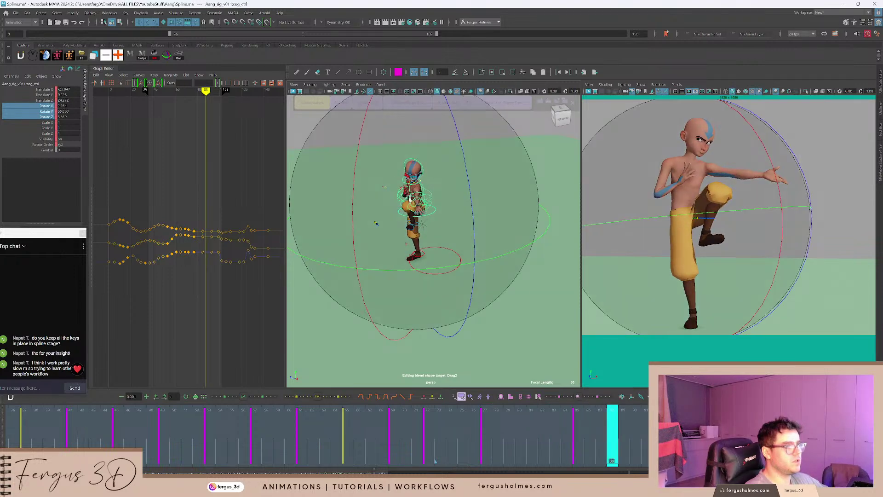
{"action": "left_click_drag", "start_coordinate": [397, 183], "coordinate": [416, 127], "text": "alt"}
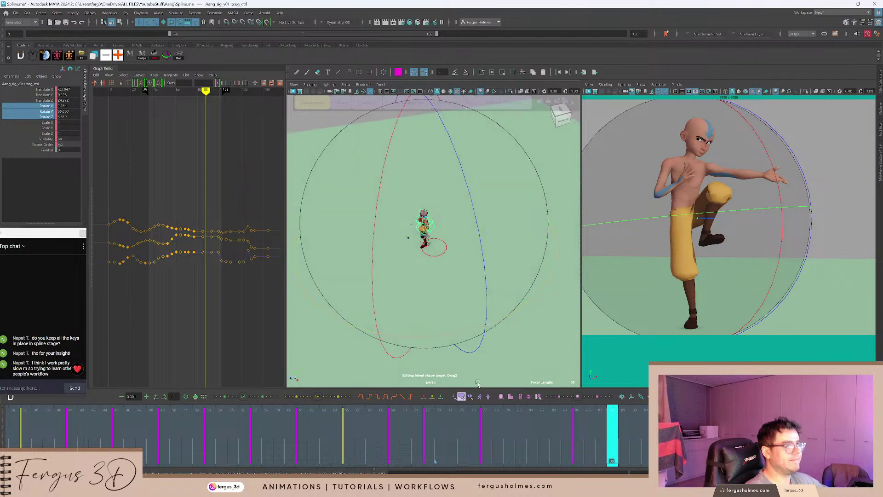
{"action": "left_click_drag", "start_coordinate": [418, 435], "coordinate": [345, 435]}
{"action": "left_click", "coordinate": [318, 428]}
{"action": "key", "text": "alt+v"}
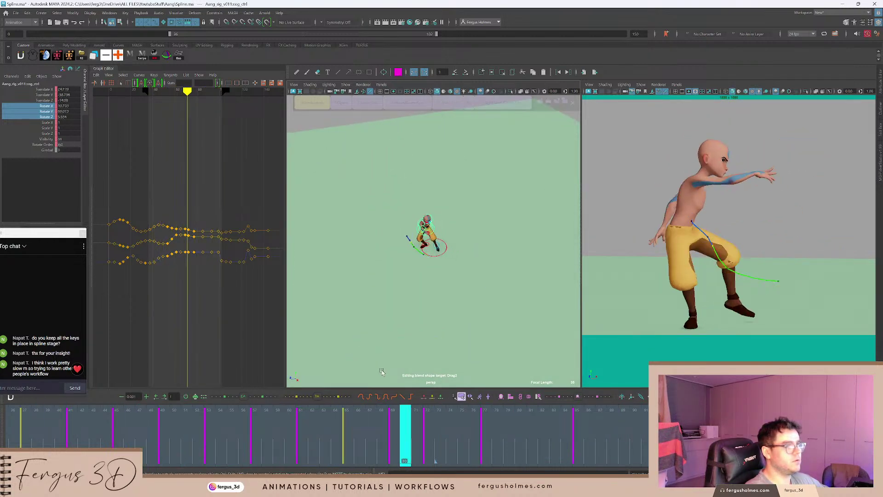
{"action": "key", "text": "alt+v"}
{"action": "key", "text": "comma"}
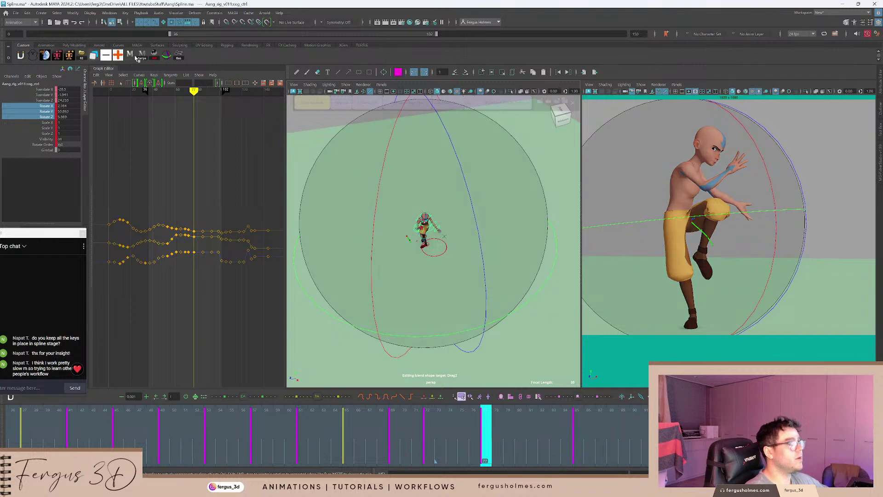
Open the Convert Rotation Order tool and get its rotation order tips for the selected cog control.
{"action": "left_click", "coordinate": [161, 56]}
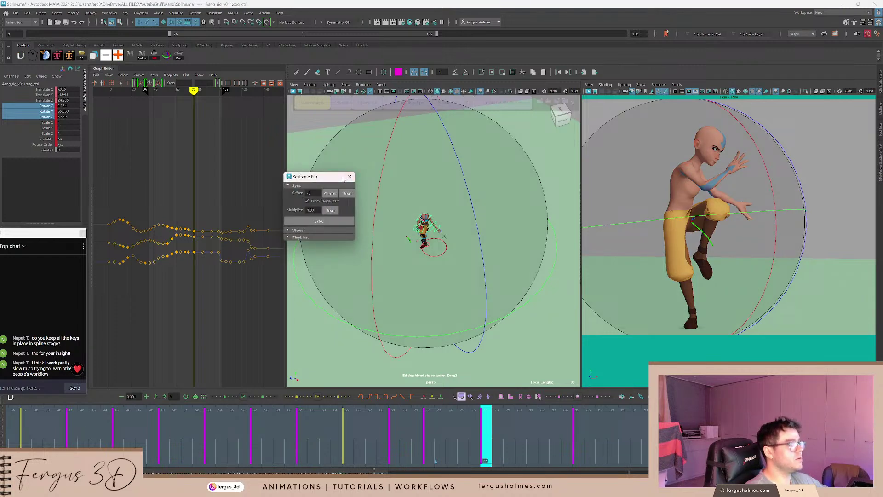
{"action": "left_click", "coordinate": [349, 176]}
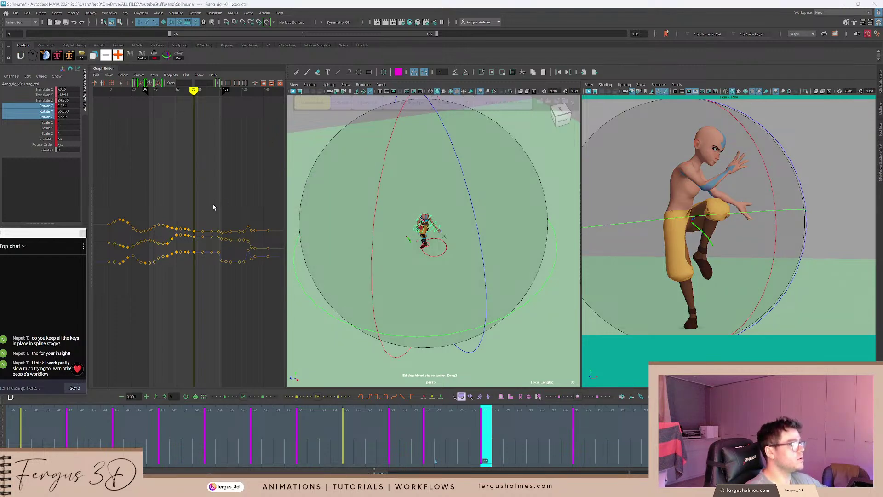
{"action": "left_click", "coordinate": [167, 56]}
{"action": "left_click_drag", "start_coordinate": [278, 224], "coordinate": [611, 119]}
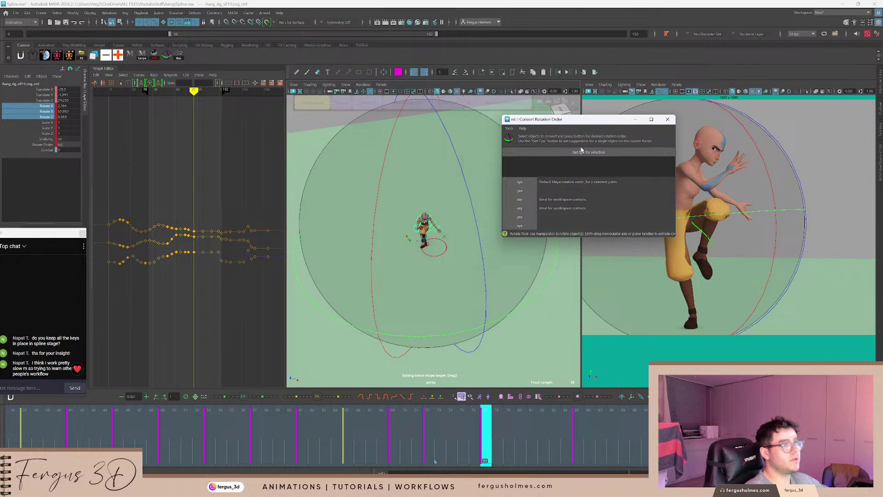
{"action": "left_click", "coordinate": [581, 152]}
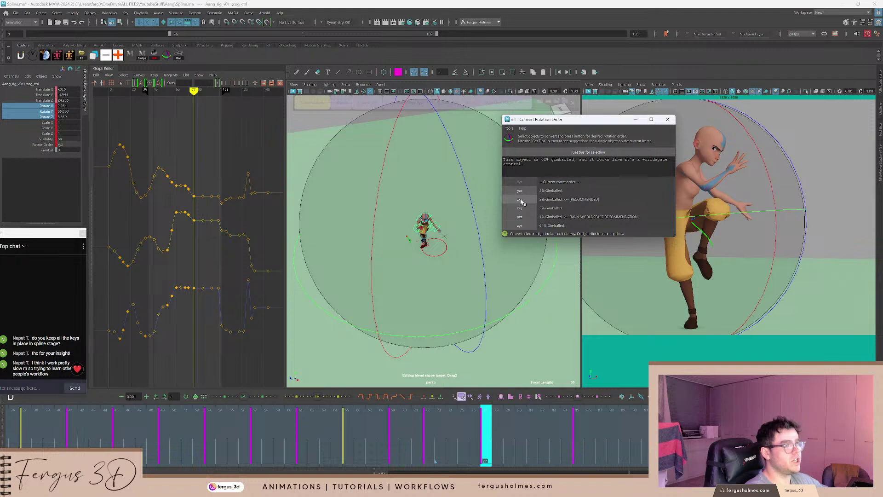
Convert the cog control's rotation order to the recommended zxy.
{"action": "scroll", "coordinate": [443, 206], "scroll_direction": "up", "scroll_amount": 3}
{"action": "left_click_drag", "start_coordinate": [442, 197], "coordinate": [443, 186], "text": "alt"}
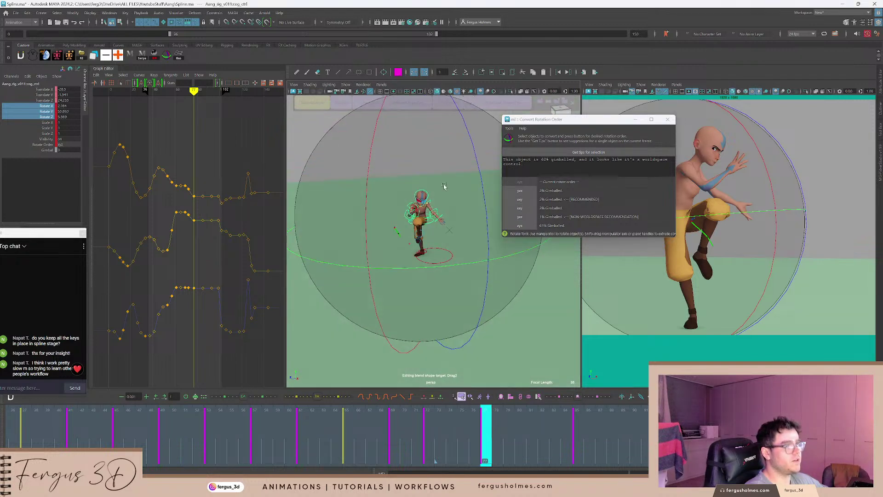
{"action": "scroll", "coordinate": [441, 185], "scroll_direction": "up", "scroll_amount": 1}
{"action": "left_click", "coordinate": [525, 199]}
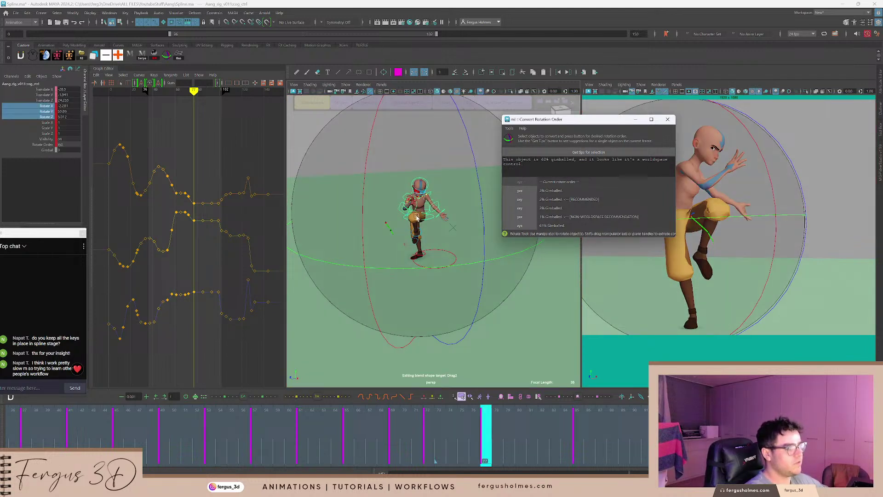
Play back the turn, isolate the cog's Rotate Y curve in the Graph Editor, and close the Convert Rotation Order tool.
{"action": "left_click_drag", "start_coordinate": [457, 433], "coordinate": [106, 434]}
{"action": "key", "text": "alt+v"}
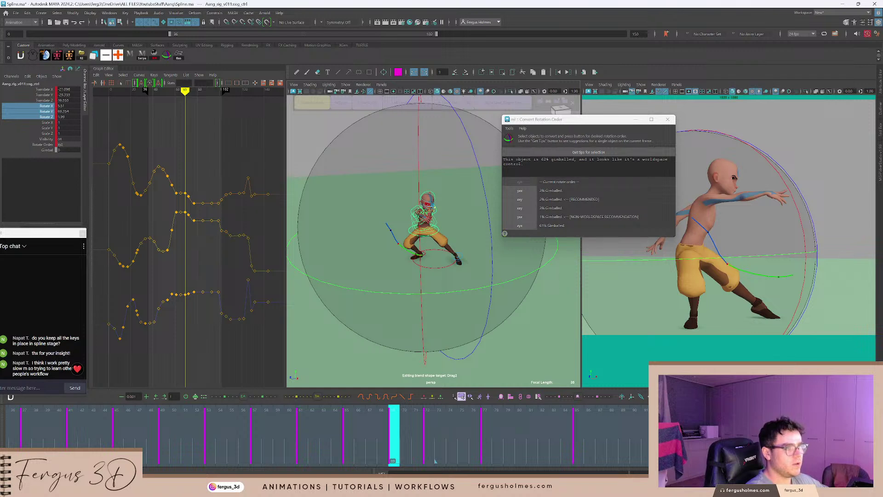
{"action": "mouse_move", "coordinate": [402, 294]}
{"action": "left_mouse_down"}
{"action": "mouse_move", "coordinate": [430, 293]}
{"action": "mouse_move", "coordinate": [369, 291]}
{"action": "mouse_move", "coordinate": [389, 286]}
{"action": "left_mouse_up"}
{"action": "left_click", "coordinate": [47, 111]}
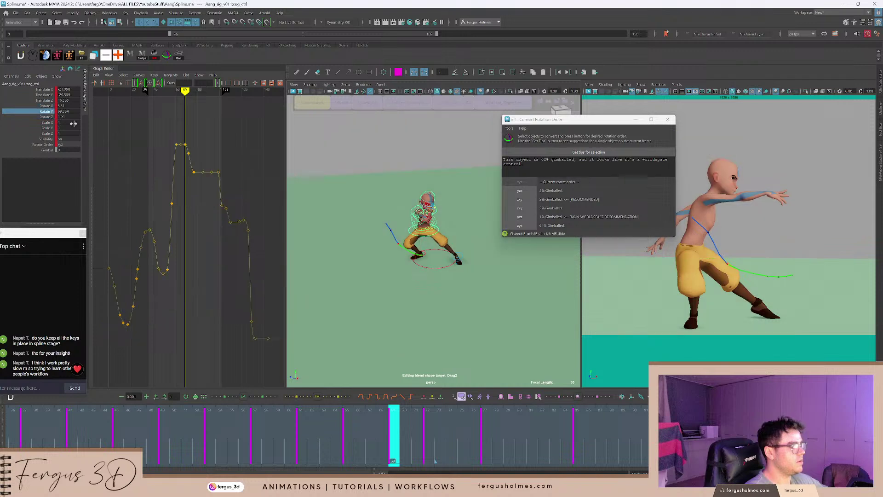
{"action": "scroll", "coordinate": [173, 132], "scroll_direction": "up", "scroll_amount": 5}
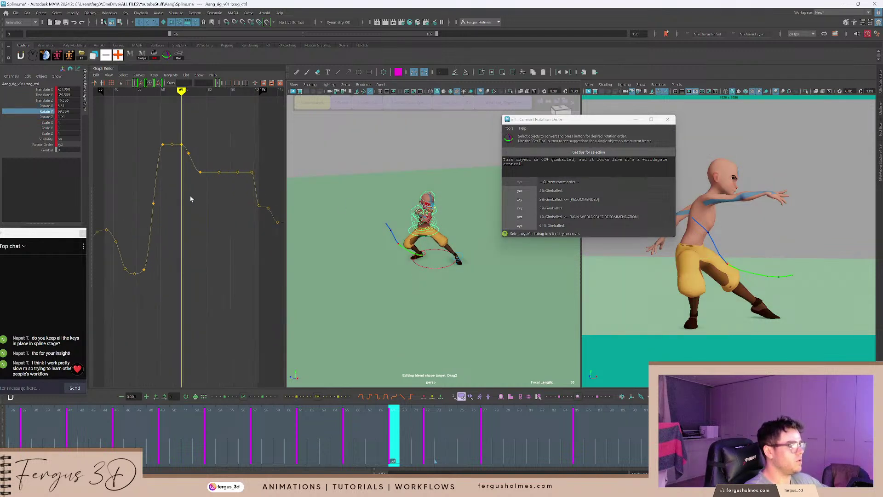
{"action": "left_click", "coordinate": [667, 120]}
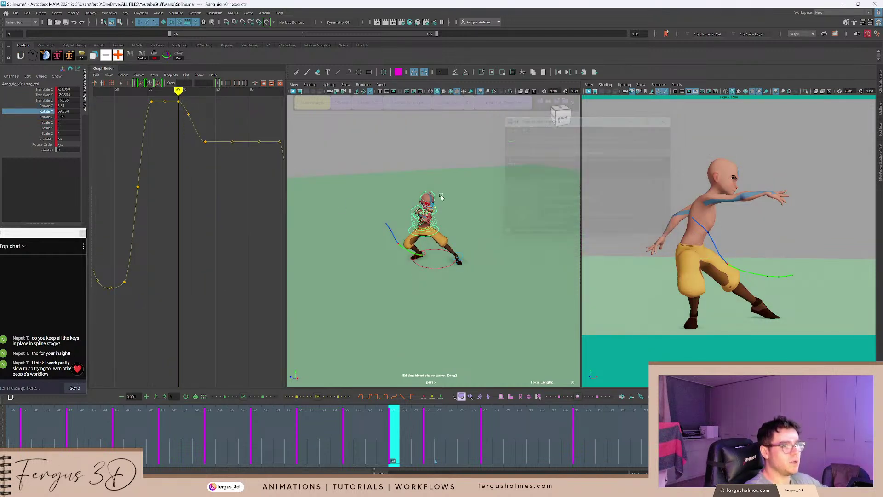
Play back and step through the turn's keyed poses to examine the cog's Y rotation against its curve.
{"action": "key", "text": "comma"}
{"action": "key", "text": "comma"}
{"action": "key", "text": "alt+v"}
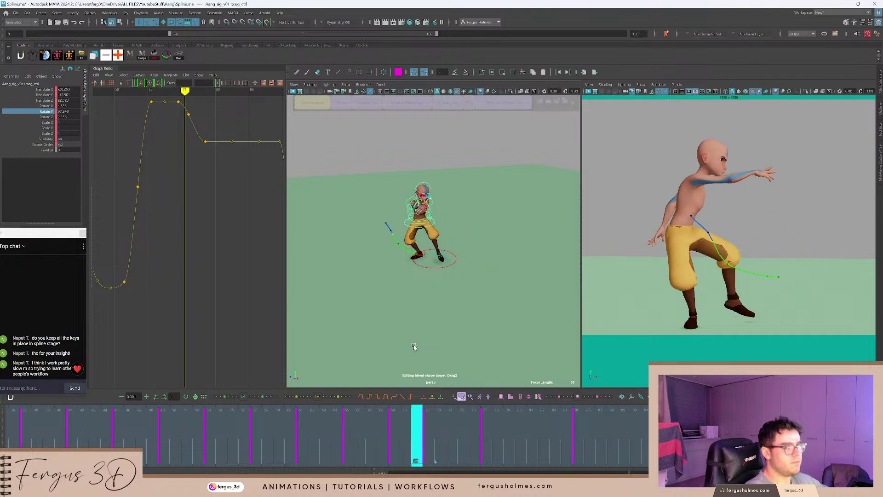
{"action": "right_click_drag", "start_coordinate": [185, 177], "coordinate": [186, 187], "text": "alt+shift"}
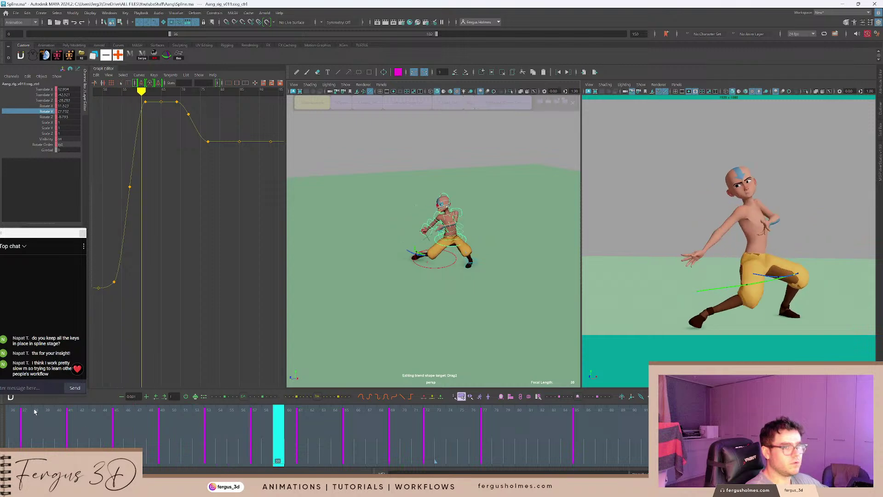
{"action": "left_click", "coordinate": [217, 428]}
{"action": "key", "text": "e"}
{"action": "middle_click_drag", "start_coordinate": [155, 160], "coordinate": [192, 160], "text": "alt"}
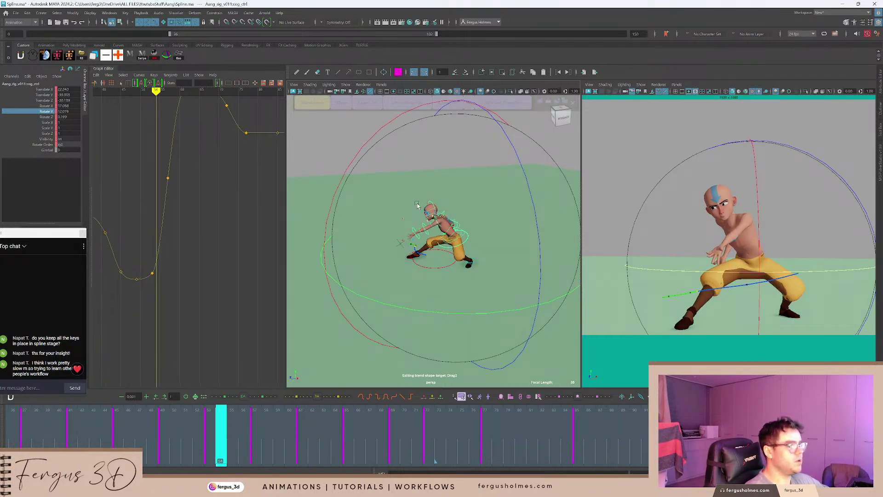
{"action": "left_click_drag", "start_coordinate": [415, 211], "coordinate": [420, 207], "text": "alt"}
{"action": "key", "text": "period"}
{"action": "key", "text": "period"}
Raise the cog's Rotate Y key at frame 65 to about 74 so the turn peaks there.
{"action": "middle_click_drag", "start_coordinate": [203, 174], "coordinate": [194, 225], "text": "alt"}
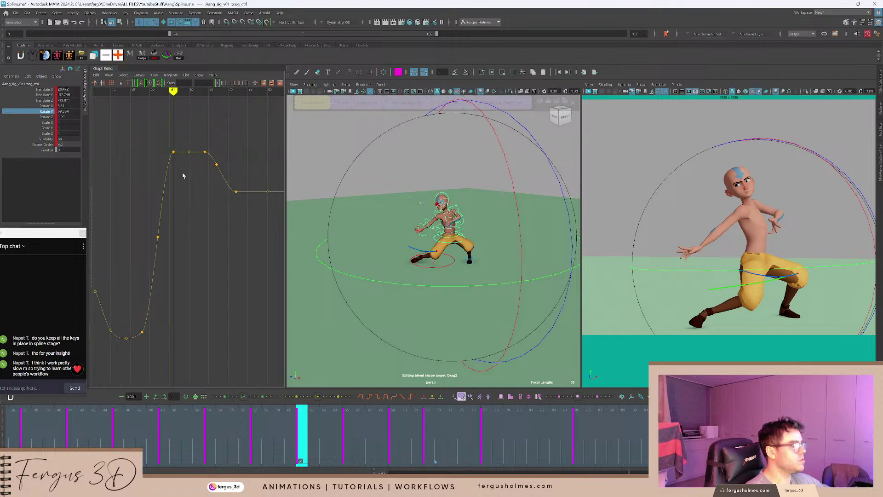
{"action": "right_click_drag", "start_coordinate": [183, 175], "coordinate": [186, 171], "text": "alt"}
{"action": "key", "text": "period"}
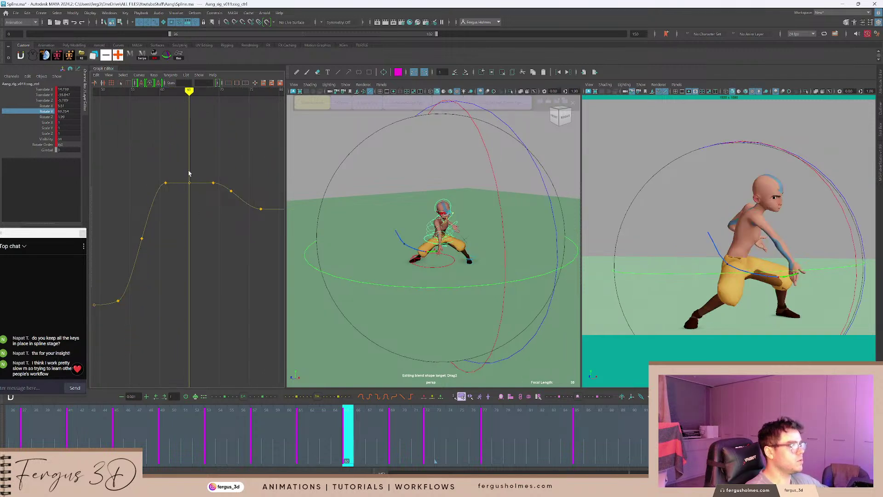
{"action": "middle_click_drag", "start_coordinate": [203, 191], "coordinate": [203, 175], "text": "shift"}
{"action": "left_click", "coordinate": [206, 178]}
{"action": "key", "text": "comma"}
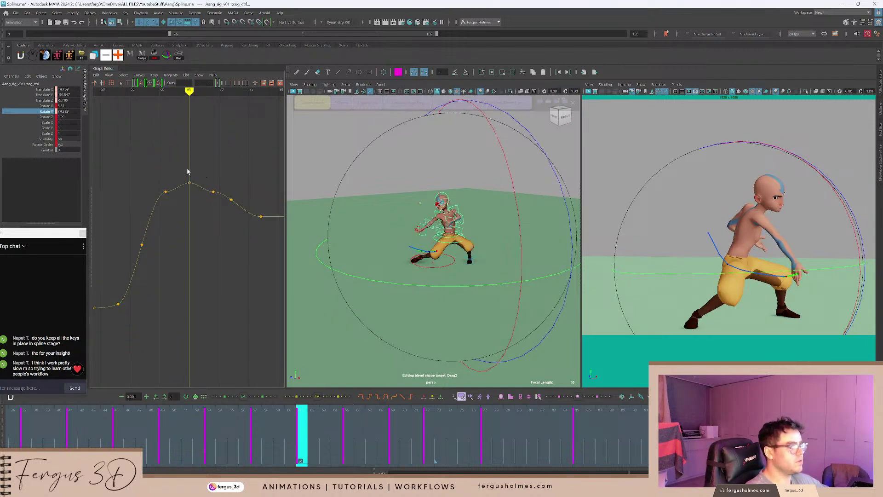
Lower the cog's Rotate Y keys to about 60 at frame 61 and about 23 at frame 57.
{"action": "left_click_drag", "start_coordinate": [151, 182], "coordinate": [172, 208]}
{"action": "middle_click_drag", "start_coordinate": [177, 215], "coordinate": [177, 229], "text": "shift"}
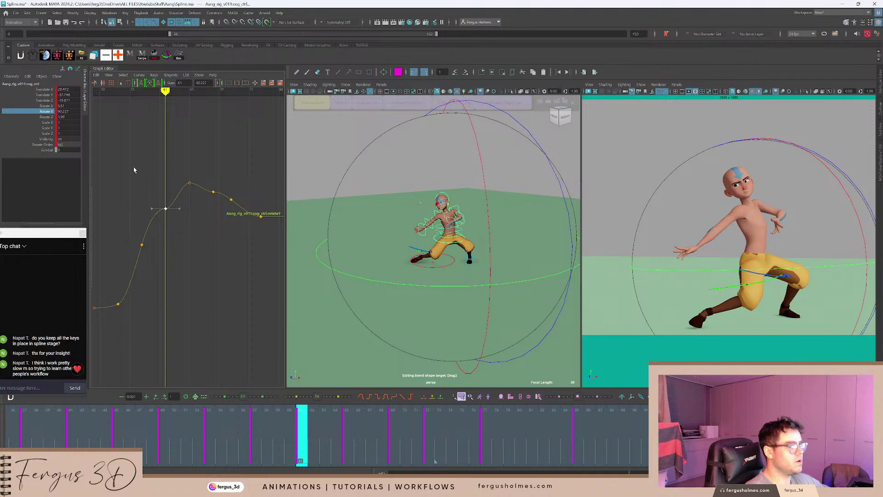
{"action": "left_click_drag", "start_coordinate": [252, 290], "coordinate": [252, 288]}
{"action": "key", "text": "comma"}
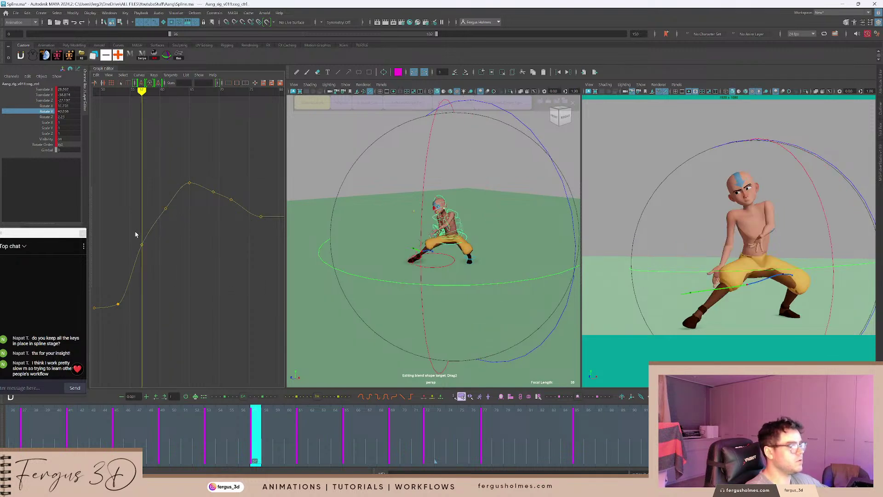
{"action": "middle_click_drag", "start_coordinate": [167, 258], "coordinate": [172, 284], "text": "shift"}
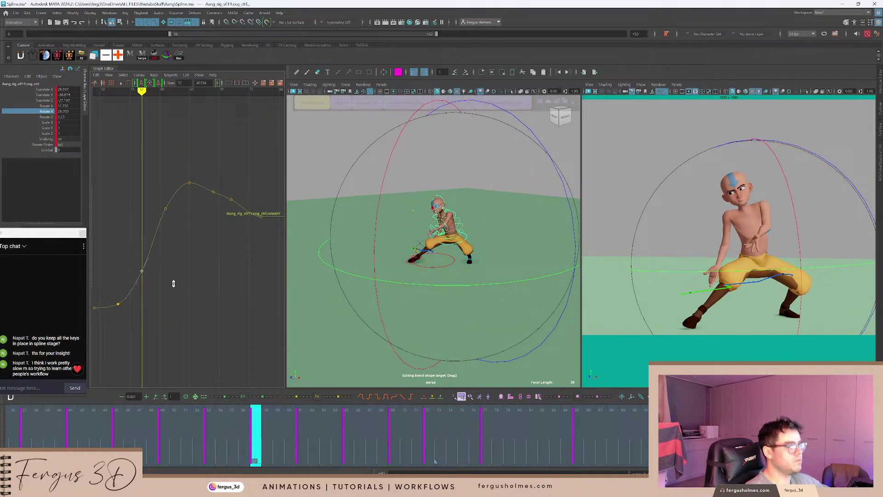
Play back the turn repeatedly from different frames to examine how the reshaped Rotate Y curve moves the cog.
{"action": "key", "text": "comma"}
{"action": "key", "text": "alt+v"}
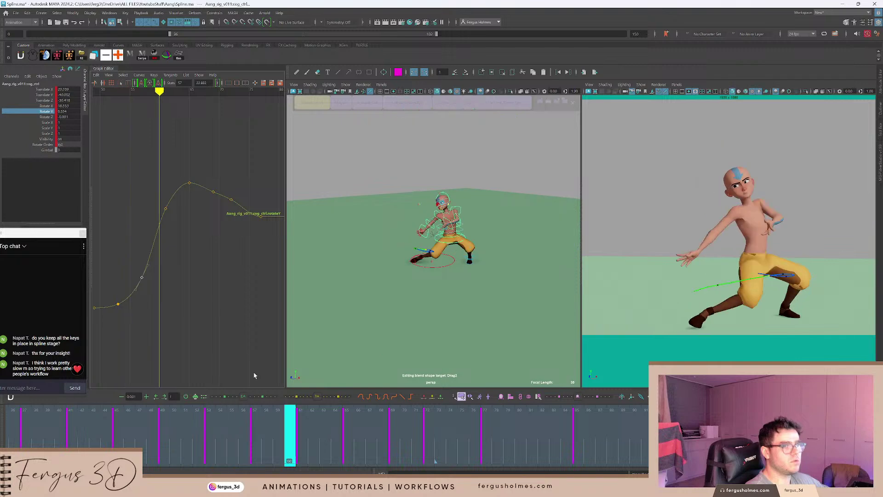
{"action": "key", "text": "alt+v"}
{"action": "key", "text": "comma"}
{"action": "key", "text": "comma"}
{"action": "key", "text": "comma"}
{"action": "key", "text": "comma"}
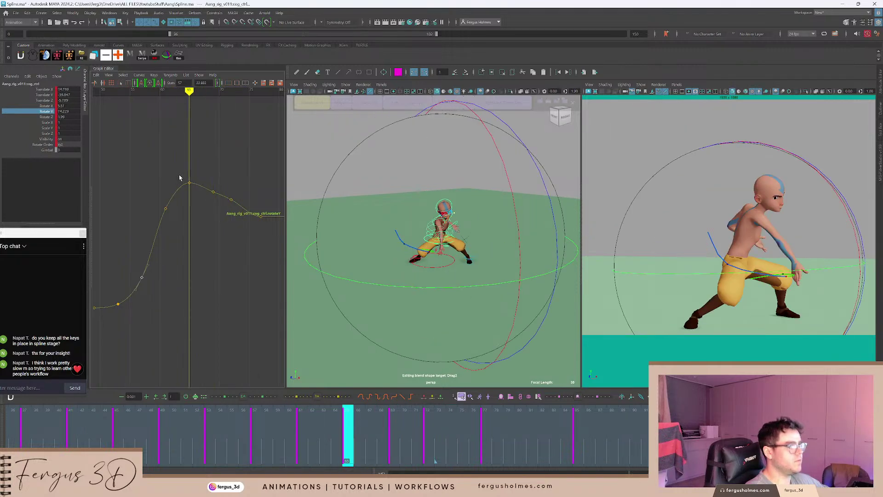
{"action": "key", "text": "alt+v"}
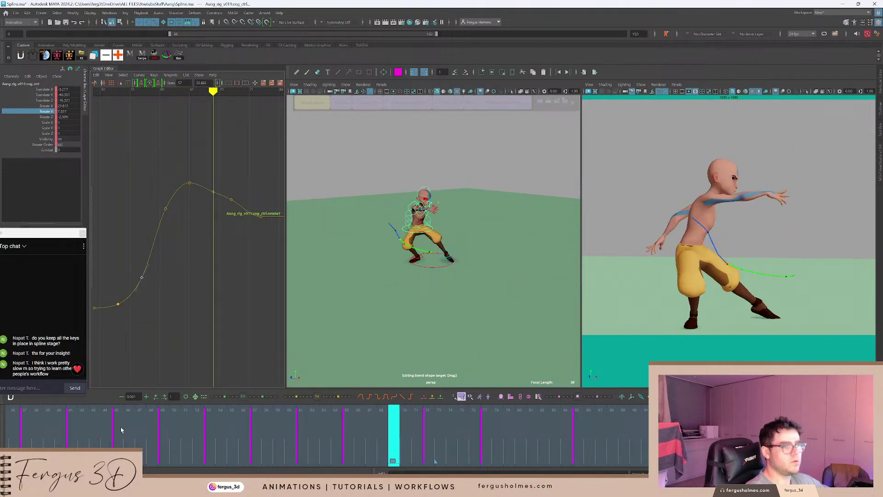
{"action": "mouse_move", "coordinate": [153, 432]}
{"action": "left_mouse_down"}
{"action": "mouse_move", "coordinate": [330, 442]}
{"action": "mouse_move", "coordinate": [141, 433]}
{"action": "left_mouse_up"}
{"action": "key", "text": "alt+v"}
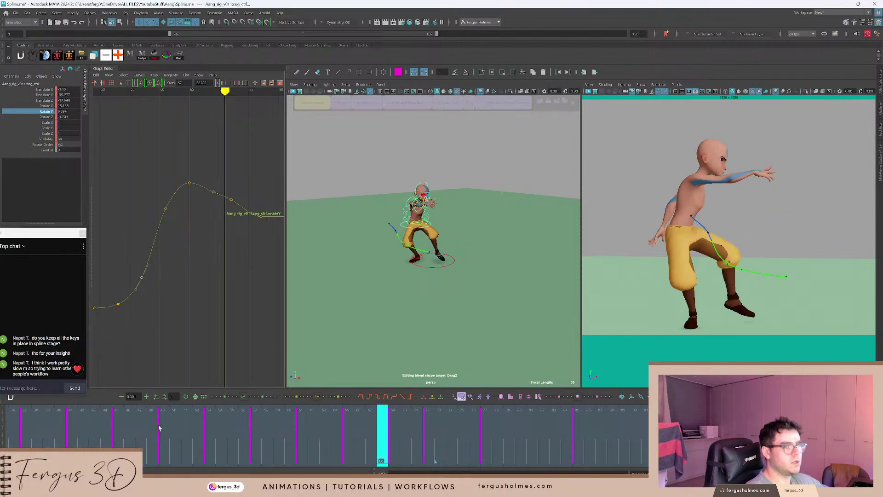
{"action": "key", "text": "alt+v"}
{"action": "left_click", "coordinate": [96, 427]}
{"action": "key", "text": "alt+v"}
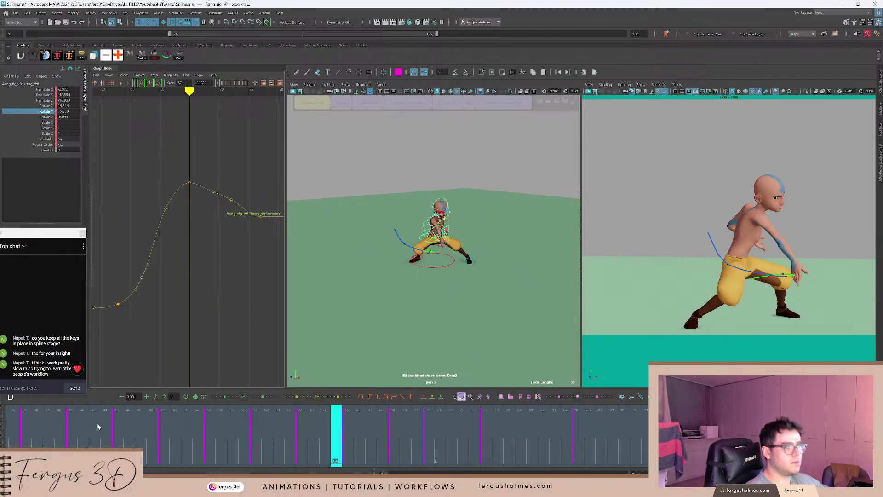
{"action": "key", "text": "alt+v"}
Raise the Rotate Y key at frame 69 nearly level with frame 65, and lower the frame 77 key to about 43.
{"action": "middle_click_drag", "start_coordinate": [209, 200], "coordinate": [226, 179]}
{"action": "key", "text": "period"}
{"action": "key", "text": "period"}
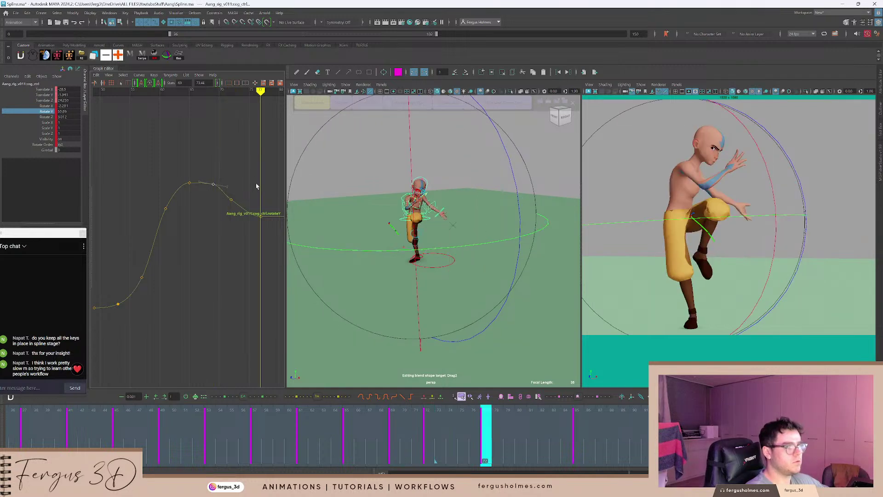
{"action": "left_click_drag", "start_coordinate": [218, 236], "coordinate": [219, 235]}
{"action": "mouse_move", "coordinate": [220, 227]}
{"action": "middle_mouse_down"}
{"action": "mouse_move", "coordinate": [230, 201]}
{"action": "mouse_move", "coordinate": [223, 226]}
{"action": "middle_mouse_up"}
{"action": "scroll", "coordinate": [417, 218], "scroll_direction": "up", "scroll_amount": 2}
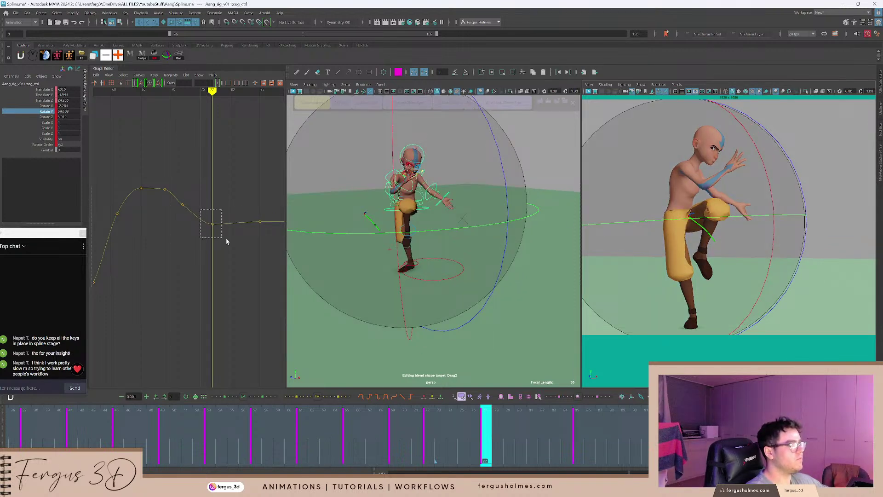
{"action": "left_click_drag", "start_coordinate": [226, 242], "coordinate": [227, 242]}
{"action": "middle_click_drag", "start_coordinate": [227, 242], "coordinate": [227, 254]}
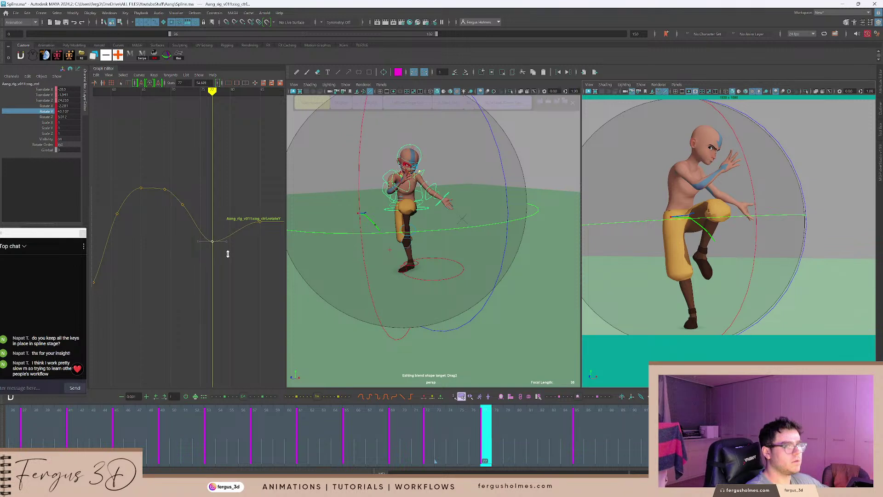
Lower the Rotate Y keys to about 57 at frame 72 and 69 at frame 69, smoothing the descent, and play it back.
{"action": "left_click_drag", "start_coordinate": [220, 203], "coordinate": [182, 207]}
{"action": "middle_click_drag", "start_coordinate": [203, 210], "coordinate": [206, 225]}
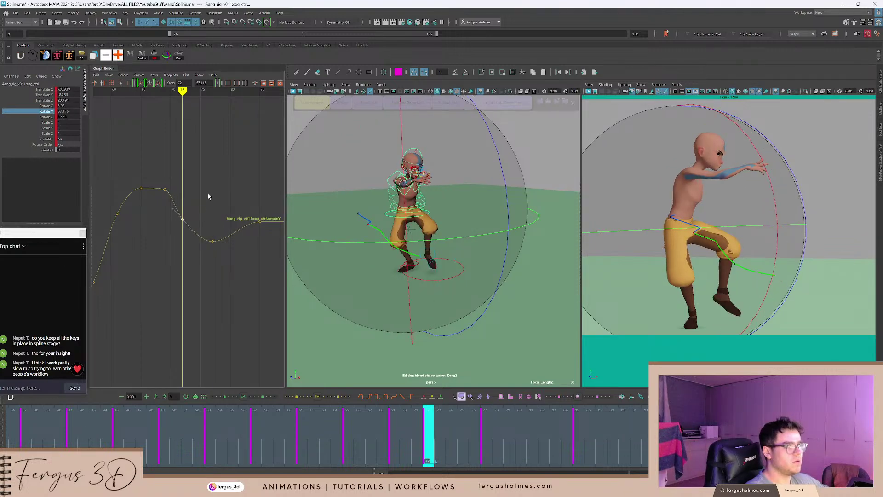
{"action": "left_click_drag", "start_coordinate": [183, 196], "coordinate": [164, 195]}
{"action": "left_click_drag", "start_coordinate": [162, 195], "coordinate": [180, 186]}
{"action": "middle_click_drag", "start_coordinate": [179, 191], "coordinate": [180, 197]}
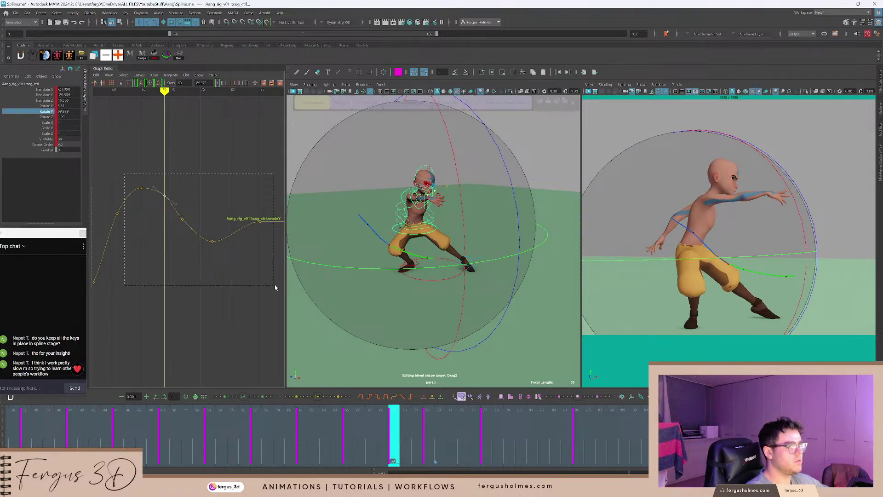
{"action": "left_click_drag", "start_coordinate": [369, 422], "coordinate": [206, 422]}
{"action": "key", "text": "alt+v"}
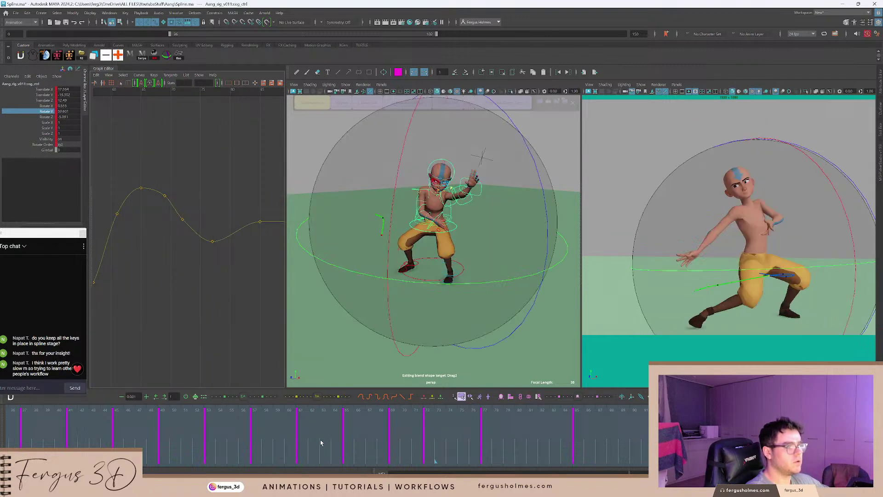
Lower the cog's Rotate Y key at frame 85 nearly level with the frame 77 key.
{"action": "key", "text": "period"}
{"action": "middle_click_drag", "start_coordinate": [229, 223], "coordinate": [168, 228], "text": "alt"}
{"action": "left_click_drag", "start_coordinate": [190, 219], "coordinate": [205, 238]}
{"action": "middle_click_drag", "start_coordinate": [206, 239], "coordinate": [205, 261], "text": "shift"}
Lower the Rotate Y key at frame 93 to about 51, and raise the frame 102 key to about 57.
{"action": "key", "text": "period"}
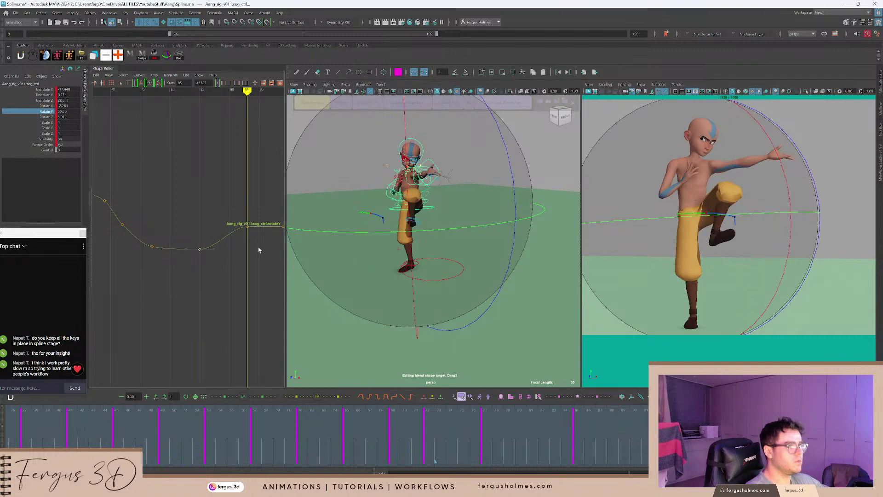
{"action": "middle_click_drag", "start_coordinate": [260, 247], "coordinate": [183, 252], "text": "alt"}
{"action": "left_click", "coordinate": [180, 233]}
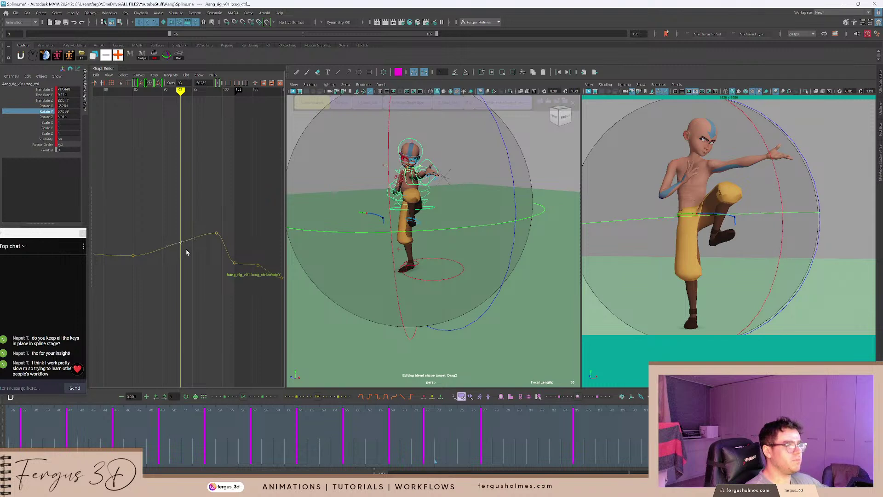
{"action": "key", "text": "."}
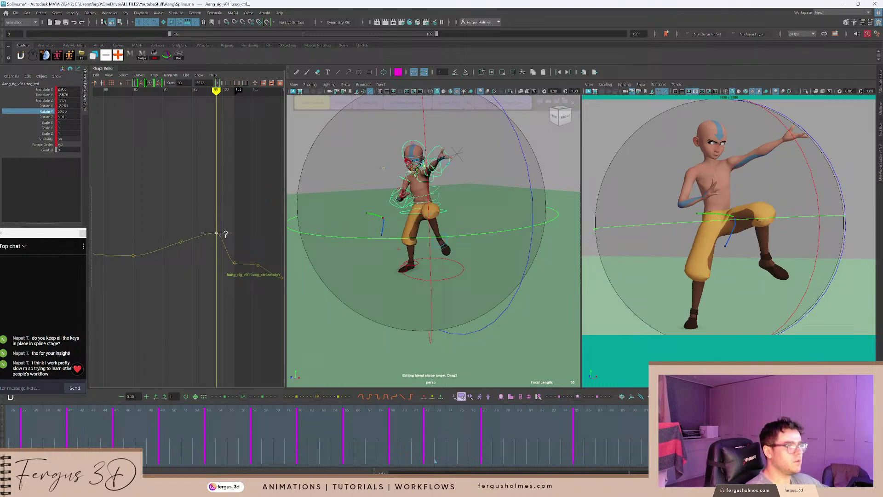
{"action": "key", "text": "."}
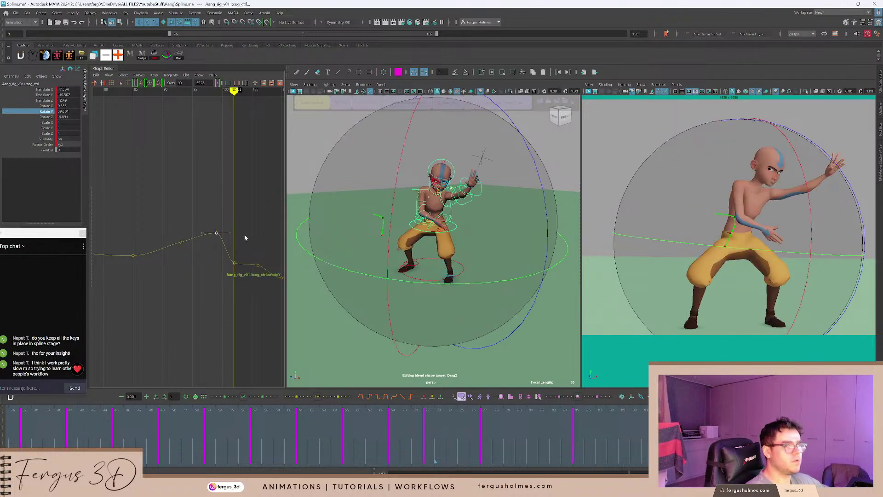
{"action": "middle_click_drag", "start_coordinate": [242, 255], "coordinate": [256, 227], "text": "shift"}
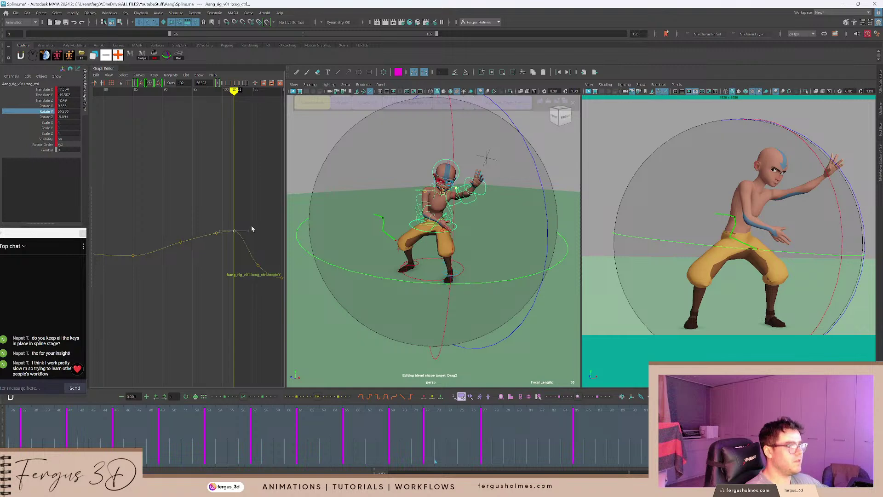
Play back and scrub through the turn and leg lift to examine the cog's adjusted Y rotation.
{"action": "middle_click_drag", "start_coordinate": [204, 192], "coordinate": [215, 191], "text": "alt"}
{"action": "right_click_drag", "start_coordinate": [215, 192], "coordinate": [207, 198], "text": "alt+shift"}
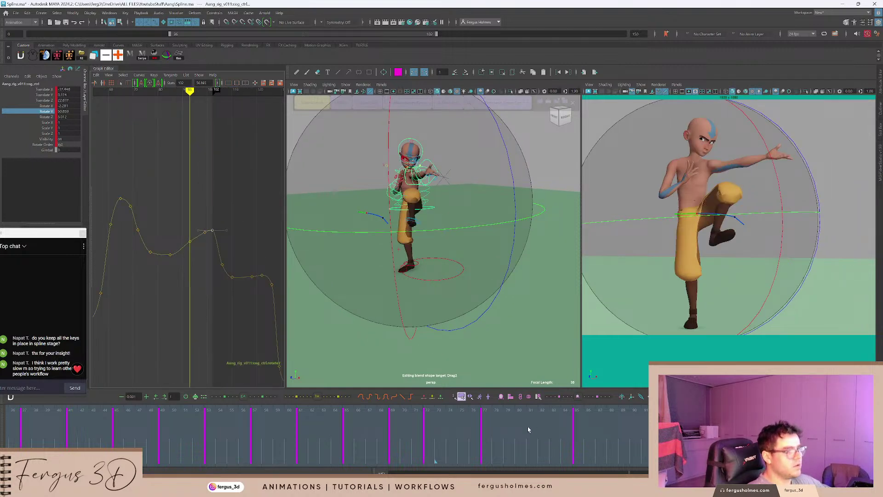
{"action": "left_click", "coordinate": [341, 413]}
{"action": "key", "text": "alt+v"}
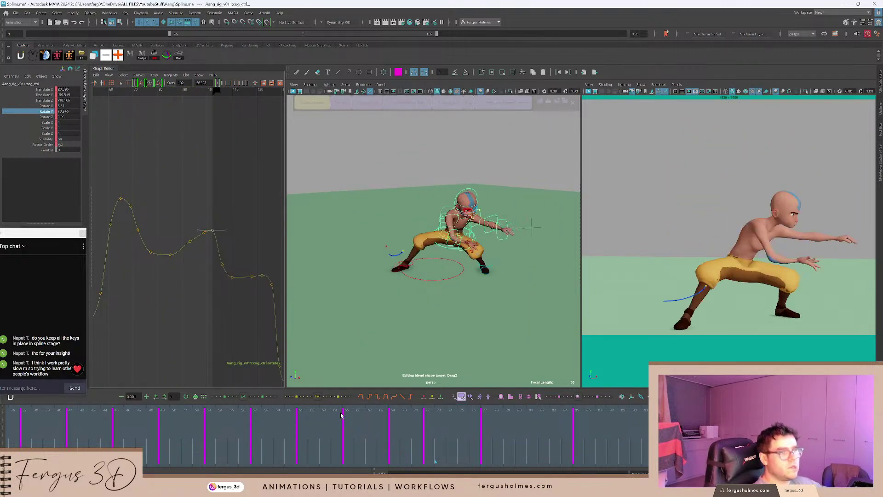
{"action": "key", "text": "alt+v"}
{"action": "left_click_drag", "start_coordinate": [260, 430], "coordinate": [625, 442]}
Raise the Rotate Y keys at frames 77 and 85 together, bringing frame 85 to about 52.
{"action": "scroll", "coordinate": [191, 242], "scroll_direction": "up", "scroll_amount": 3}
{"action": "middle_click_drag", "start_coordinate": [171, 255], "coordinate": [193, 253], "text": "alt"}
{"action": "key", "text": "comma"}
{"action": "scroll", "coordinate": [161, 249], "scroll_direction": "down", "scroll_amount": 3}
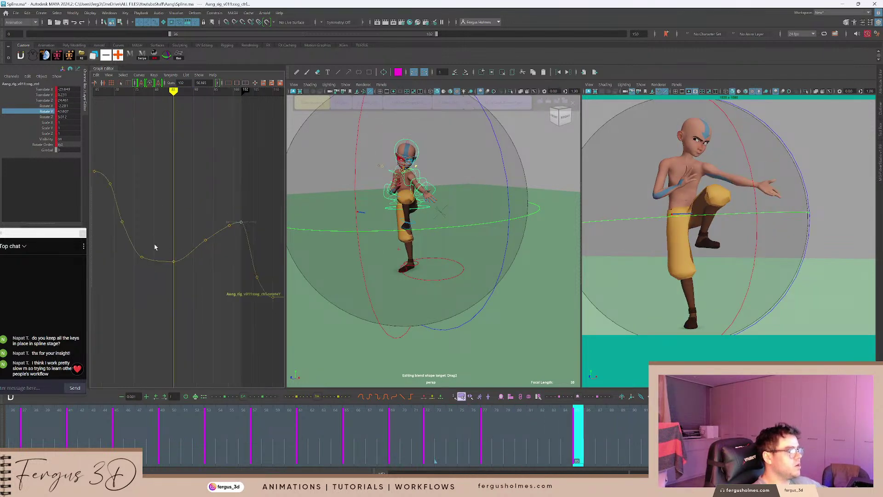
{"action": "left_click_drag", "start_coordinate": [134, 246], "coordinate": [181, 282]}
{"action": "middle_click_drag", "start_coordinate": [198, 265], "coordinate": [203, 243], "text": "shift"}
{"action": "left_click", "coordinate": [215, 254]}
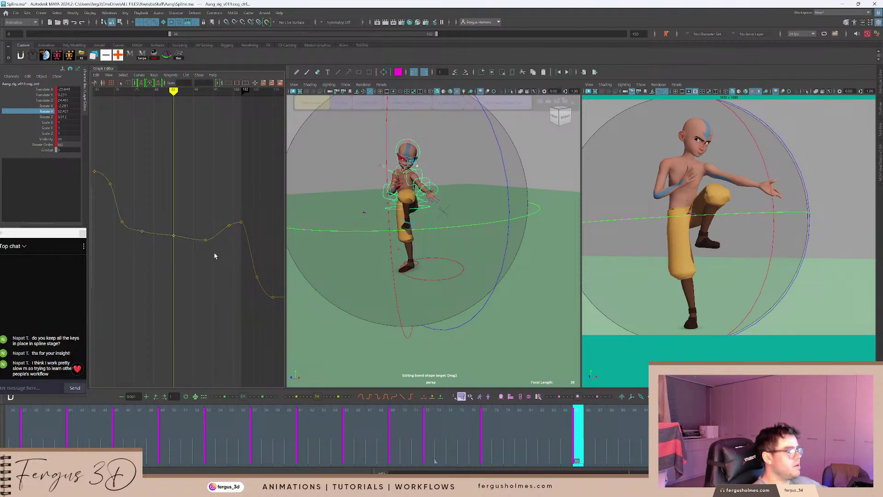
Raise the Rotate Y key at frame 93 to 53.75 to smooth the climb toward frame 102.
{"action": "key", "text": "period"}
{"action": "left_click_drag", "start_coordinate": [198, 236], "coordinate": [217, 250]}
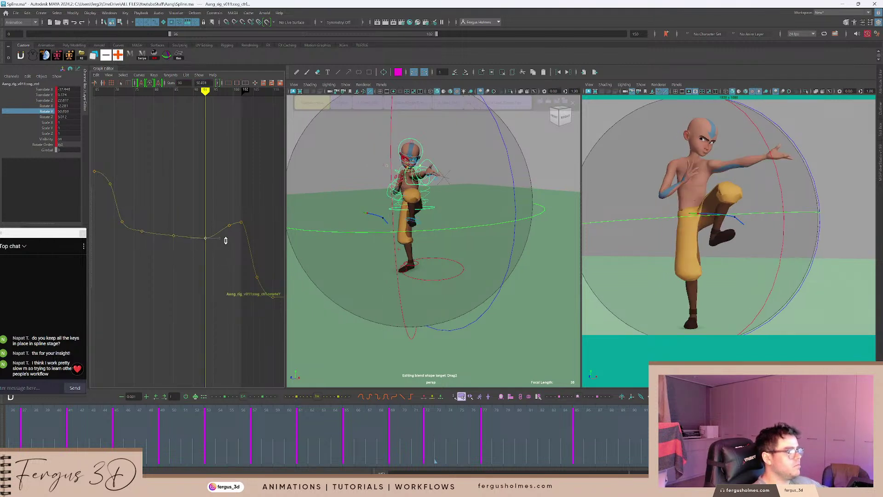
{"action": "middle_click_drag", "start_coordinate": [226, 240], "coordinate": [227, 237], "text": "shift"}
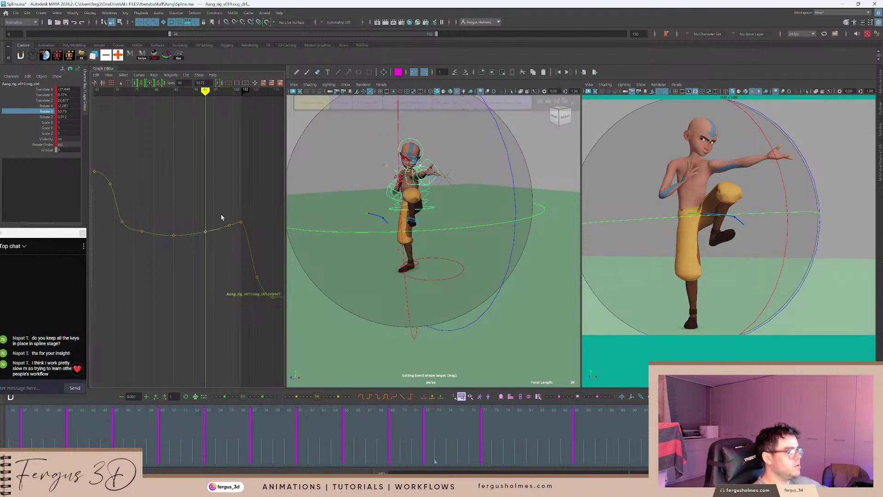
Raise the cog's Rotate Y key at frame 72 to about 60 to soften the drop toward frame 77.
{"action": "key", "text": "comma"}
{"action": "key", "text": "comma"}
{"action": "key", "text": "comma"}
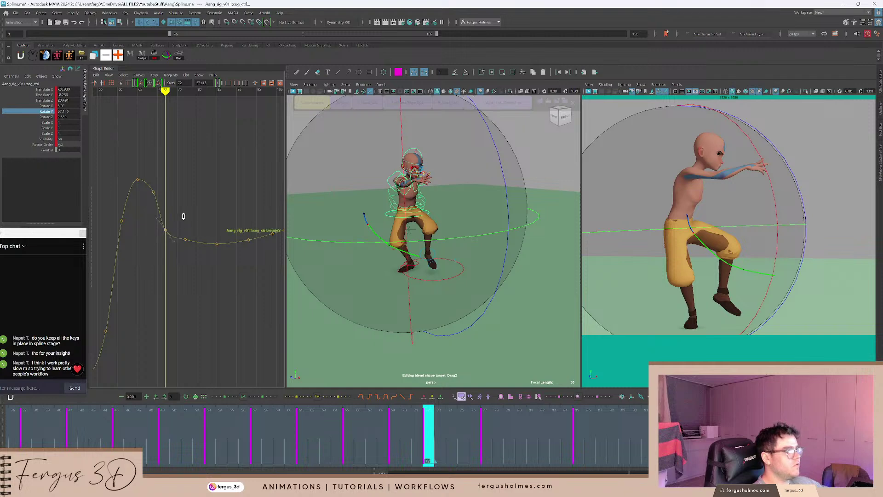
{"action": "middle_click_drag", "start_coordinate": [183, 216], "coordinate": [187, 208], "text": "shift"}
{"action": "left_click", "coordinate": [188, 209]}
{"action": "key", "text": "comma"}
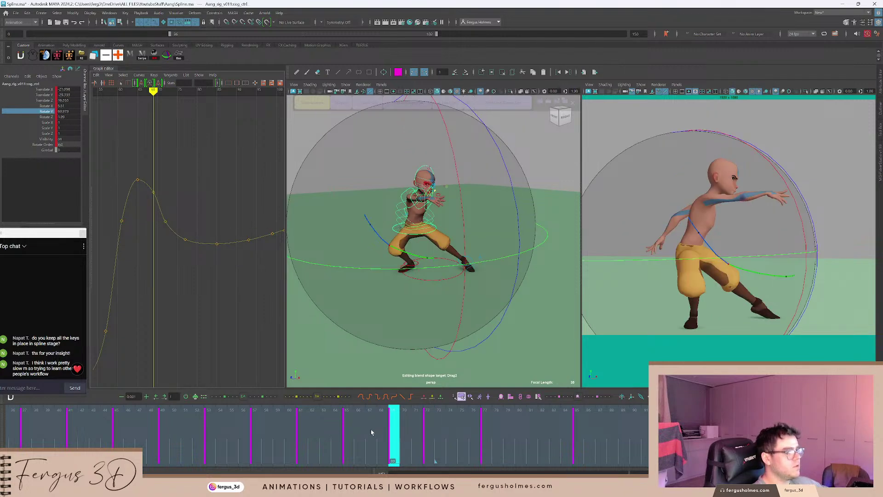
Play back the turn and scrub to frame 71 to examine the cog's revised Y rotation.
{"action": "key", "text": "alt+v"}
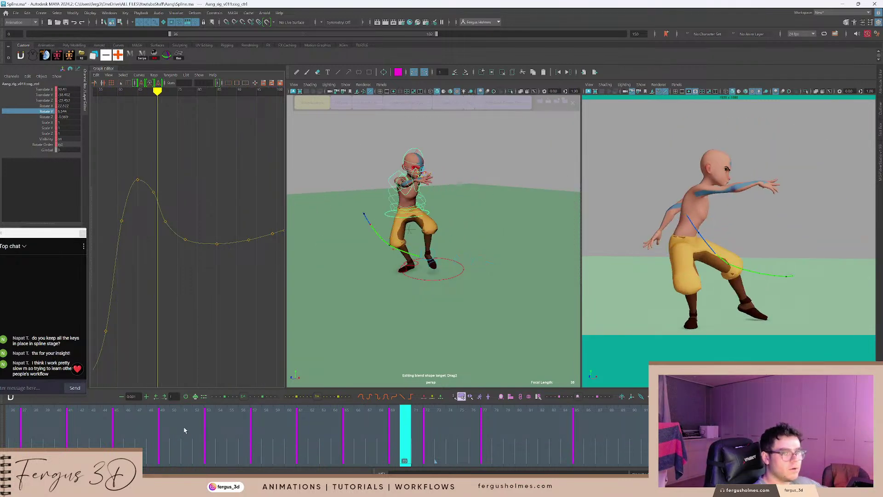
{"action": "key", "text": "alt+v"}
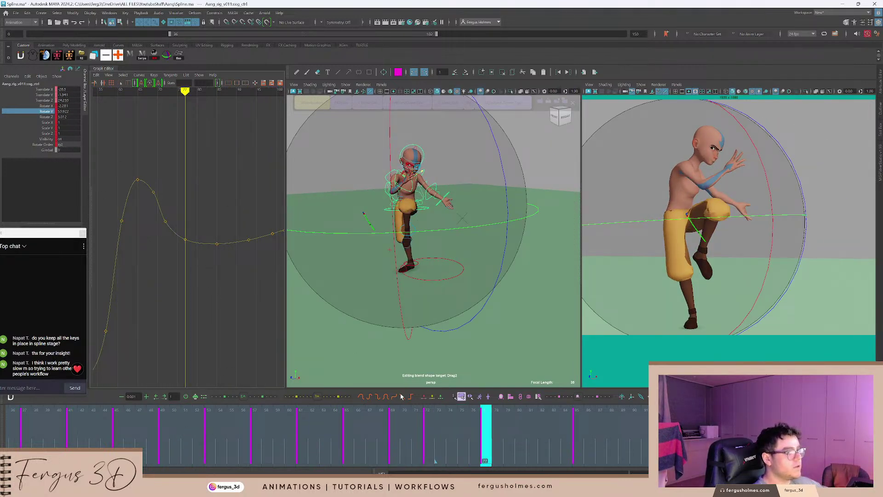
{"action": "left_click_drag", "start_coordinate": [443, 429], "coordinate": [416, 417]}
{"action": "left_click_drag", "start_coordinate": [400, 303], "coordinate": [391, 298], "text": "alt"}
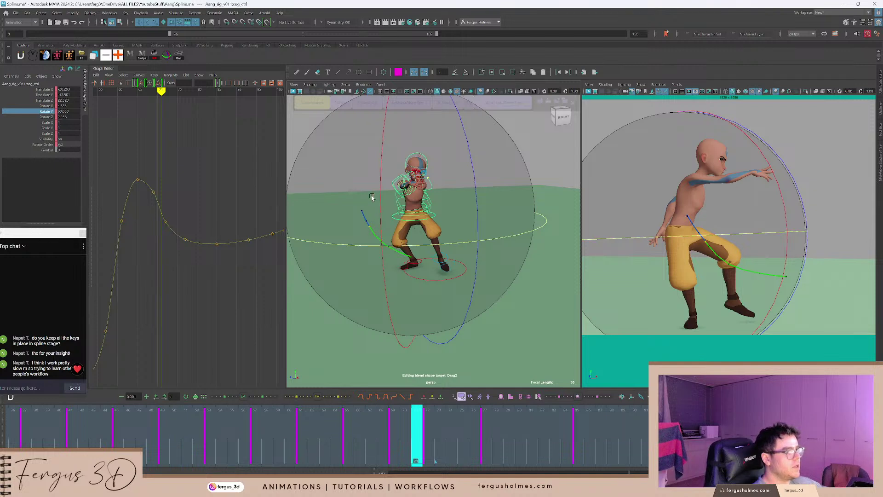
Compare the cog's Rotate X, Y and Z curves while scrubbing between frames 62 and 71.
{"action": "left_click", "coordinate": [54, 106]}
{"action": "left_click", "coordinate": [54, 117], "text": "ctrl"}
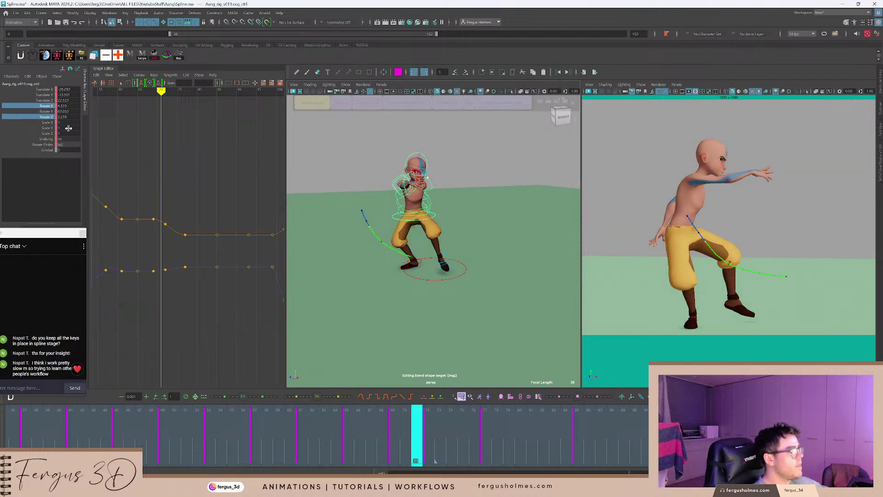
{"action": "middle_click_drag", "start_coordinate": [170, 196], "coordinate": [199, 194], "text": "alt"}
{"action": "left_click", "coordinate": [180, 174]}
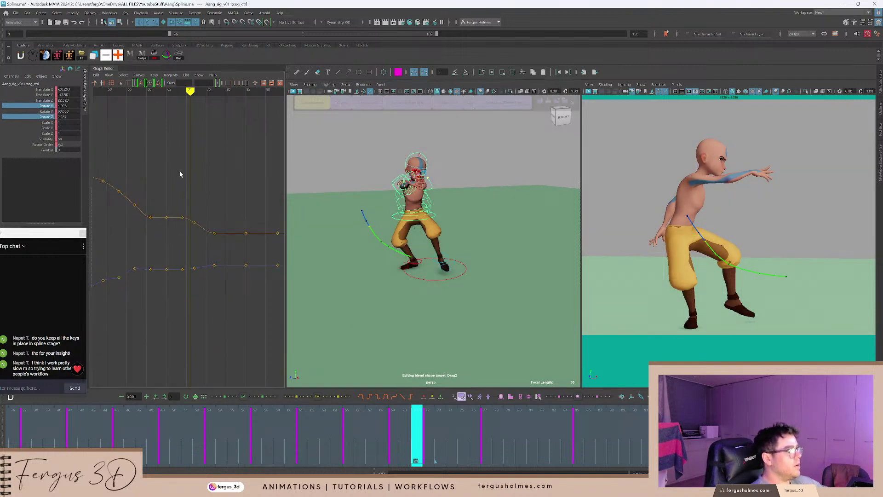
{"action": "left_click", "coordinate": [50, 111]}
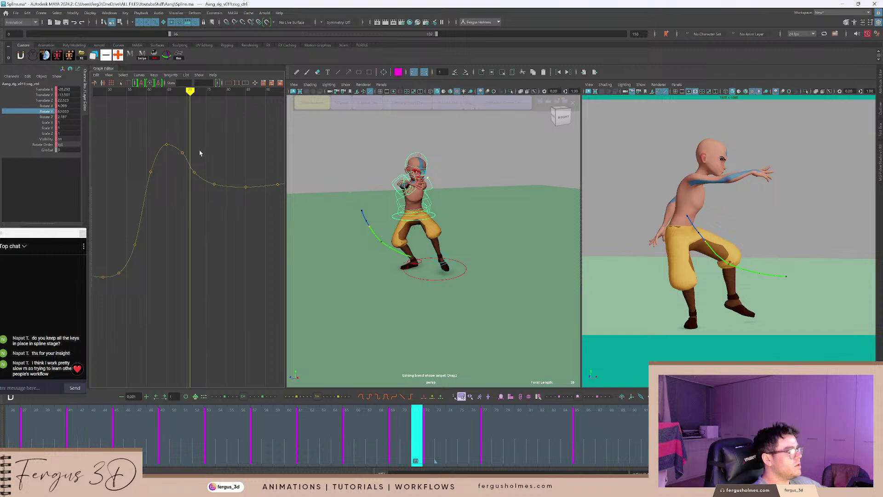
{"action": "left_click_drag", "start_coordinate": [379, 426], "coordinate": [314, 425]}
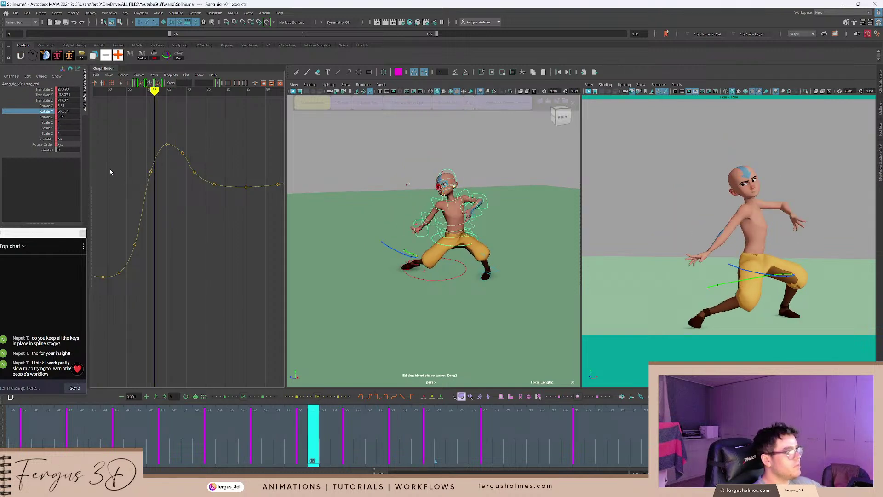
{"action": "left_click", "coordinate": [52, 117]}
{"action": "middle_click_drag", "start_coordinate": [185, 176], "coordinate": [249, 219], "text": "alt"}
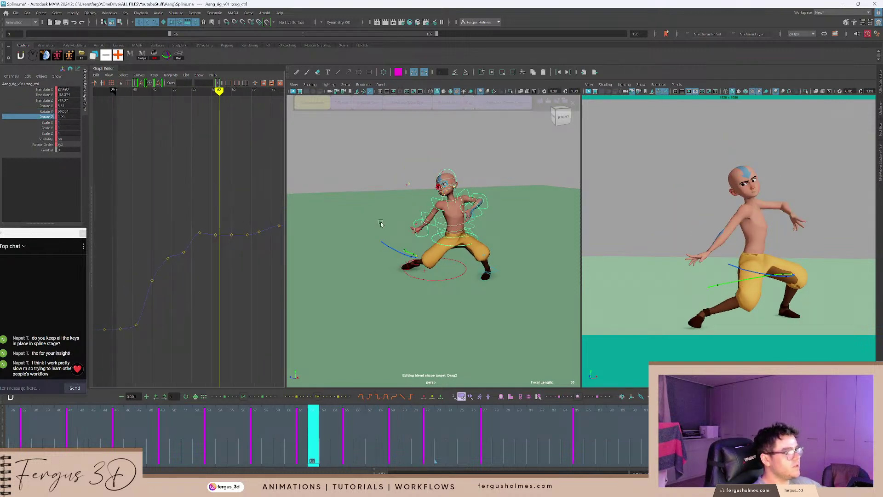
{"action": "key", "text": "e"}
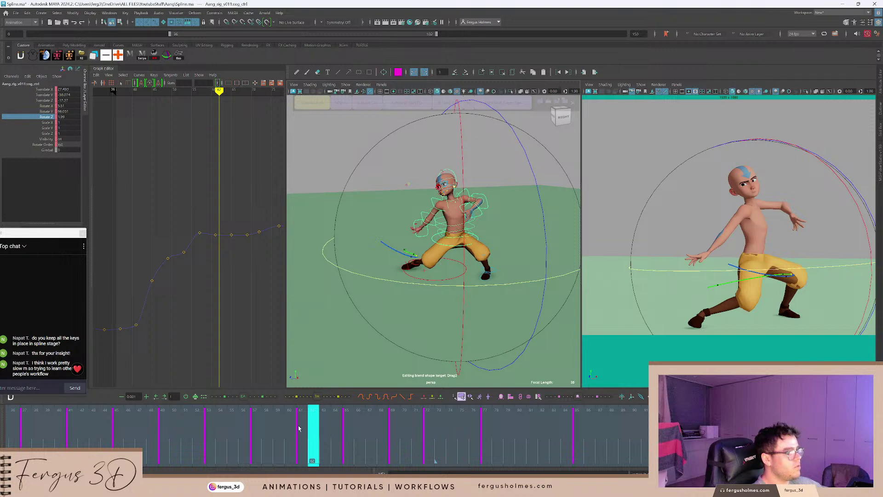
{"action": "left_click_drag", "start_coordinate": [298, 428], "coordinate": [395, 425]}
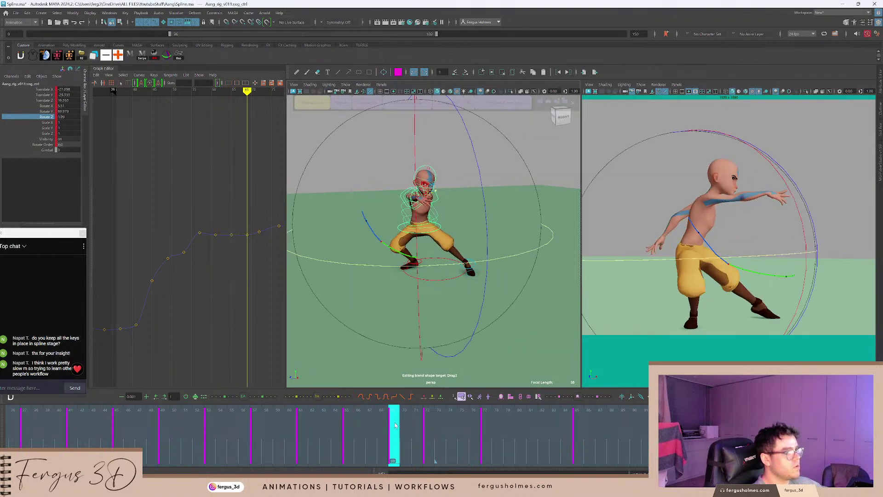
Try rotating the cog in Z and in X at frame 69.
{"action": "mouse_move", "coordinate": [442, 241]}
{"action": "left_mouse_down", "text": "alt"}
{"action": "mouse_move", "coordinate": [409, 253]}
{"action": "mouse_move", "coordinate": [429, 231]}
{"action": "mouse_move", "coordinate": [429, 245]}
{"action": "left_mouse_up", "text": "alt"}
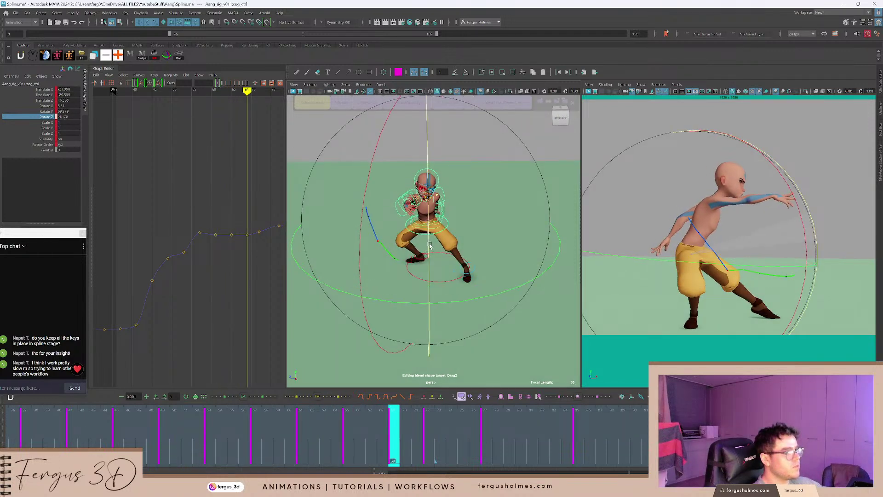
{"action": "key", "text": "ctrl+z"}
{"action": "left_click_drag", "start_coordinate": [361, 201], "coordinate": [358, 228]}
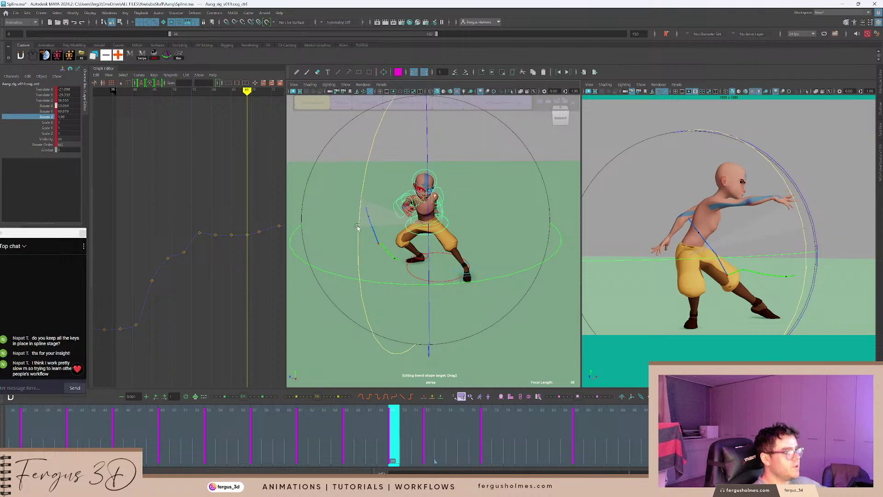
{"action": "key", "text": "ctrl+z"}
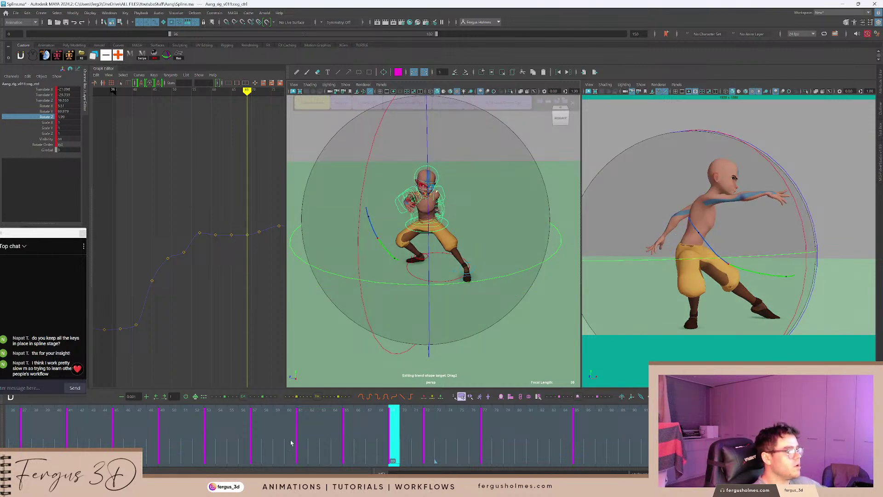
Examine the cog's Rotate X and Z curves against the pose while stepping back from frame 62 to 41.
{"action": "mouse_move", "coordinate": [290, 443]}
{"action": "left_mouse_down"}
{"action": "mouse_move", "coordinate": [188, 437]}
{"action": "mouse_move", "coordinate": [317, 433]}
{"action": "left_mouse_up"}
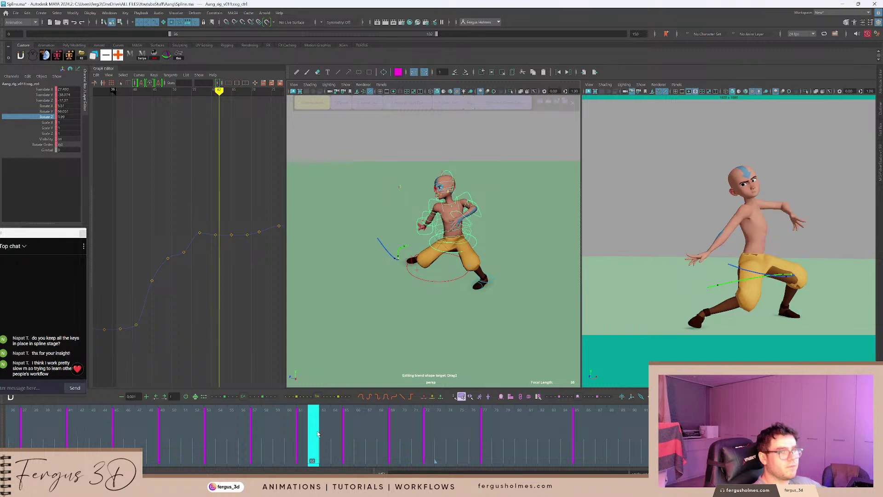
{"action": "key", "text": "alt+comma"}
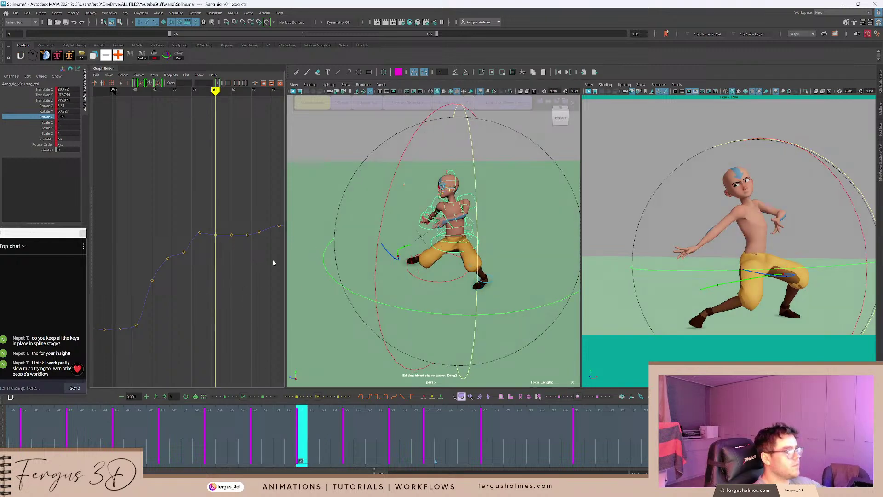
{"action": "left_click", "coordinate": [50, 106], "text": "ctrl"}
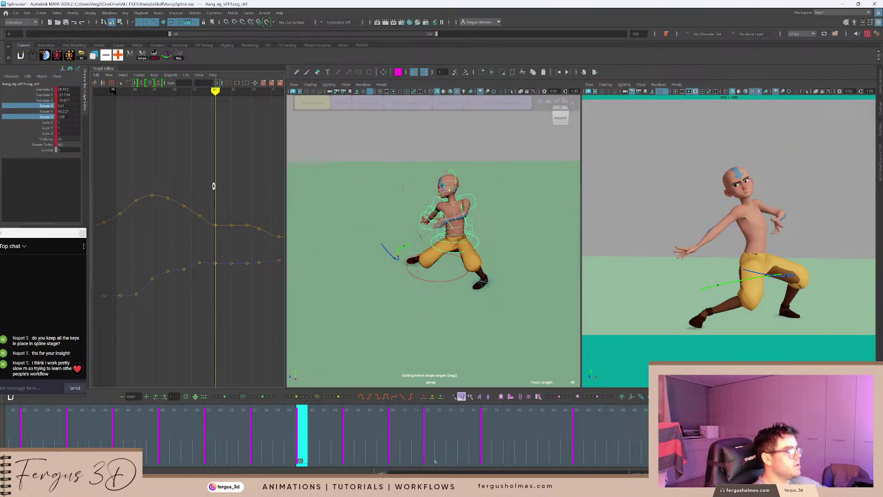
{"action": "key", "text": "comma"}
{"action": "key", "text": "comma"}
{"action": "key", "text": "comma"}
{"action": "key", "text": "comma"}
{"action": "key", "text": "comma"}
{"action": "left_click_drag", "start_coordinate": [445, 214], "coordinate": [479, 202], "text": "alt"}
{"action": "right_click_drag", "start_coordinate": [447, 205], "coordinate": [474, 217], "text": "alt"}
{"action": "left_click_drag", "start_coordinate": [465, 240], "coordinate": [460, 226], "text": "alt"}
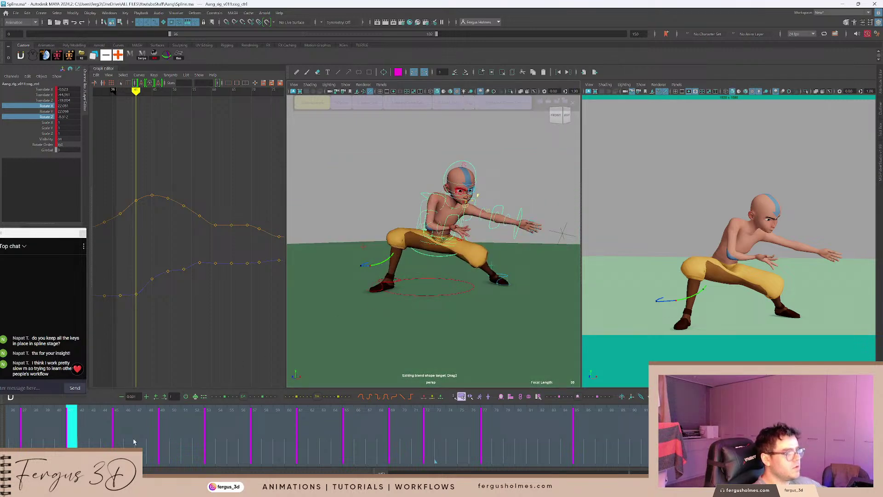
Examine the cog's orientation and hip tilt in the wide stance at frame 51.
{"action": "left_click_drag", "start_coordinate": [135, 442], "coordinate": [186, 428]}
{"action": "right_click_drag", "start_coordinate": [429, 231], "coordinate": [450, 228], "text": "alt"}
{"action": "key", "text": "e"}
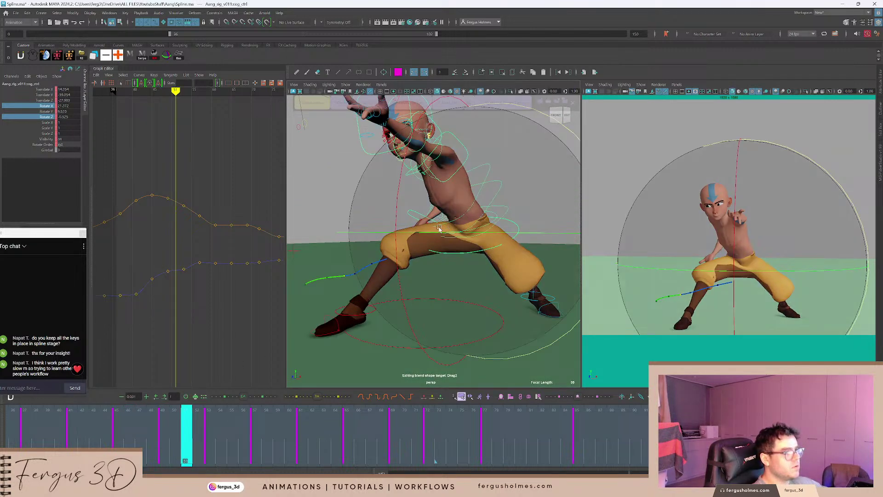
{"action": "key", "text": "w"}
{"action": "left_click_drag", "start_coordinate": [439, 228], "coordinate": [482, 232], "text": "alt"}
{"action": "left_click", "coordinate": [243, 426]}
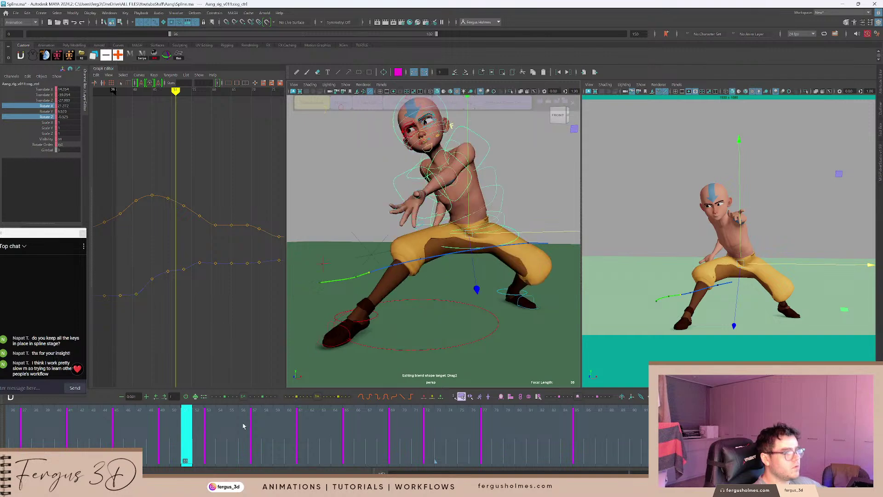
Go to frame 72 and select the spine hips control to inspect its rotation against the cog's.
{"action": "left_click_drag", "start_coordinate": [243, 426], "coordinate": [429, 428]}
{"action": "key", "text": "e"}
{"action": "left_click_drag", "start_coordinate": [410, 203], "coordinate": [371, 194], "text": "alt"}
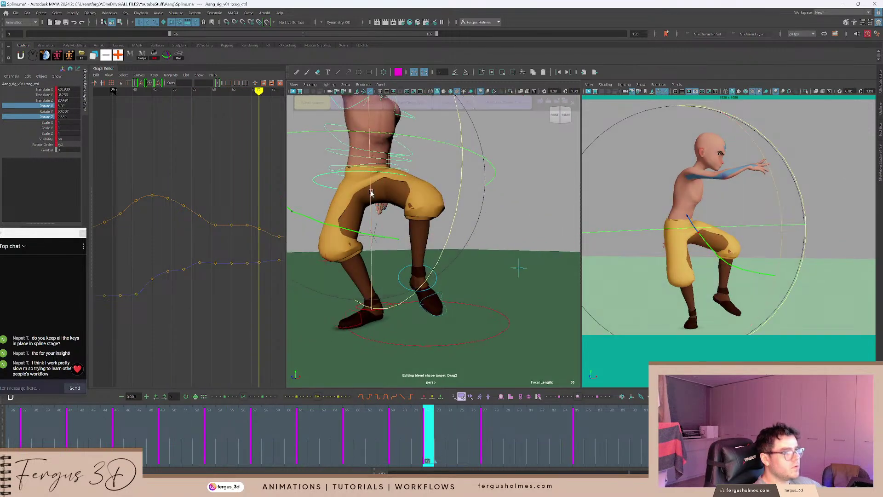
{"action": "middle_click_drag", "start_coordinate": [371, 195], "coordinate": [410, 272], "text": "alt"}
{"action": "left_click_drag", "start_coordinate": [409, 262], "coordinate": [408, 274], "text": "alt"}
{"action": "key", "text": "q"}
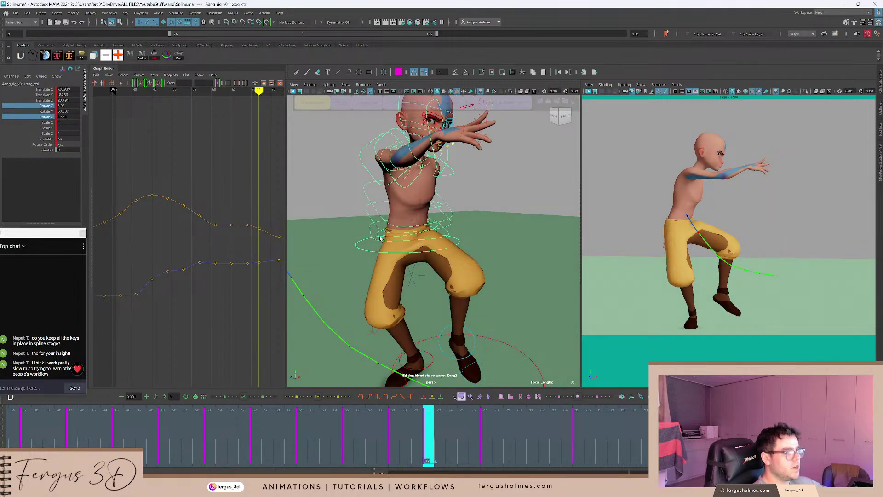
{"action": "left_click", "coordinate": [379, 237]}
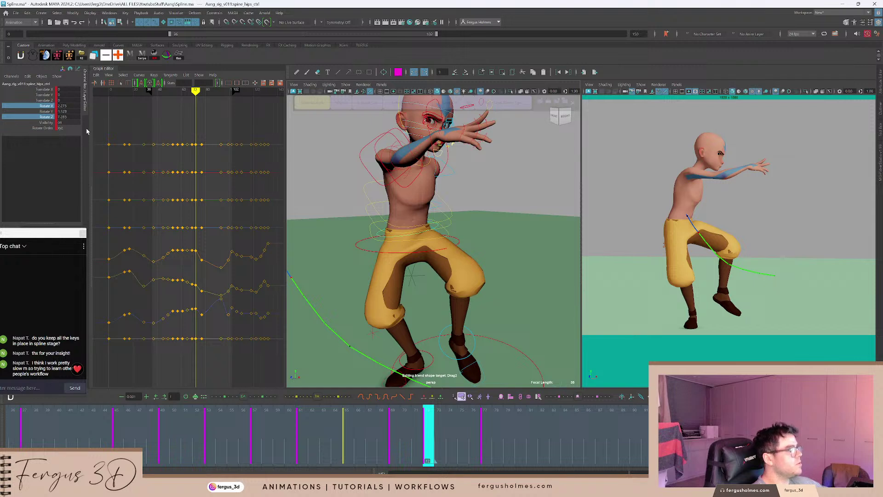
{"action": "scroll", "coordinate": [430, 260], "scroll_direction": "up", "scroll_amount": 3}
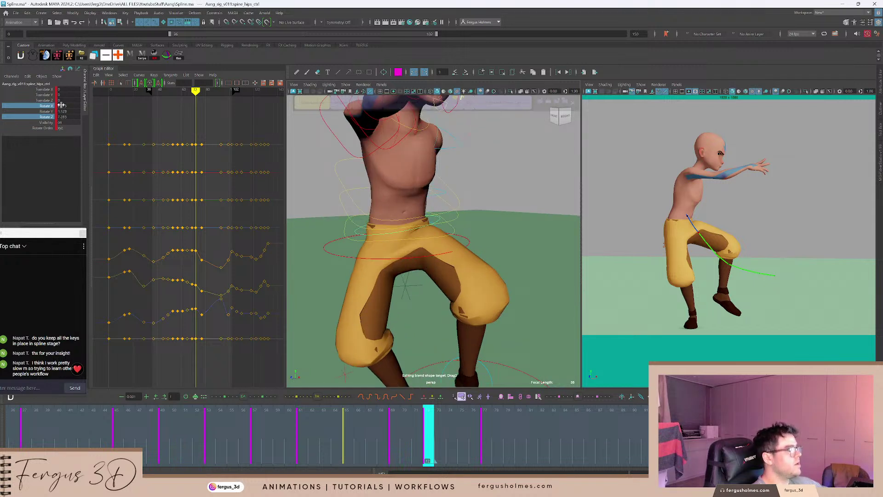
Try zeroing the hips control's X, Y and Z rotation at frame 72.
{"action": "left_click_drag", "start_coordinate": [61, 106], "coordinate": [64, 116]}
{"action": "type", "text": "0"}
{"action": "key", "text": "Return"}
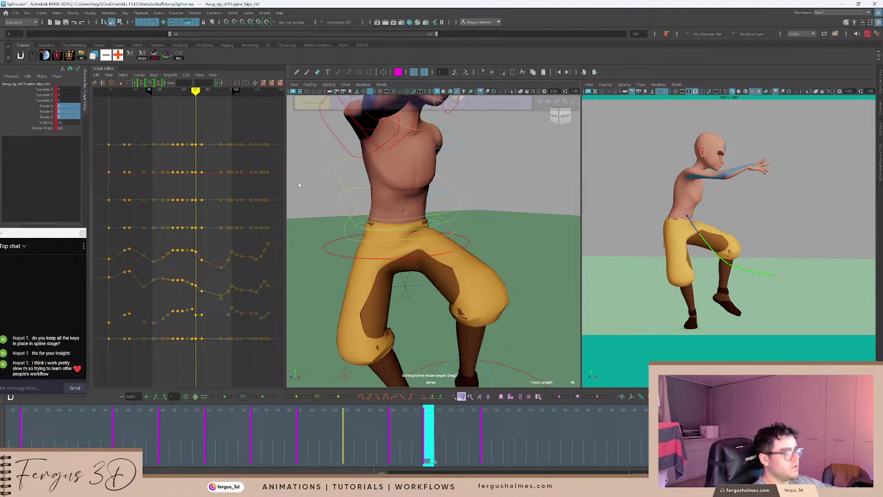
{"action": "key", "text": "ctrl+z"}
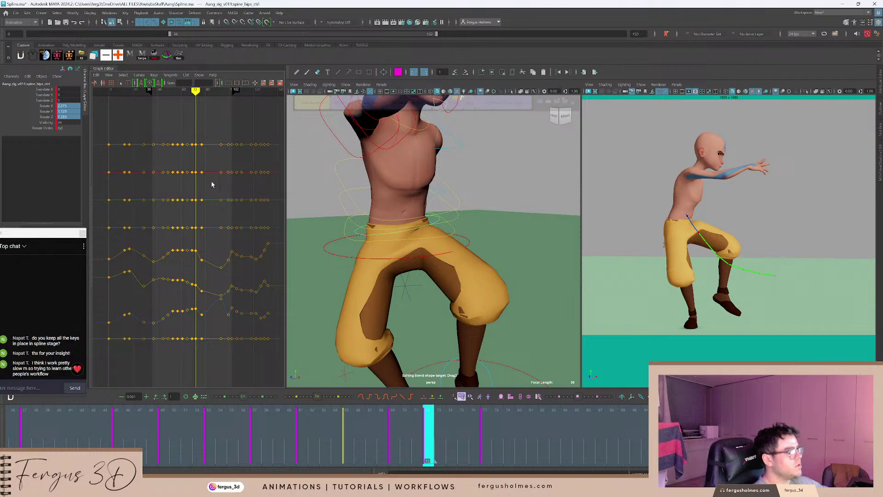
Try matching the hips control's rotation at frame 77 to its frame 72 values.
{"action": "key", "text": "period"}
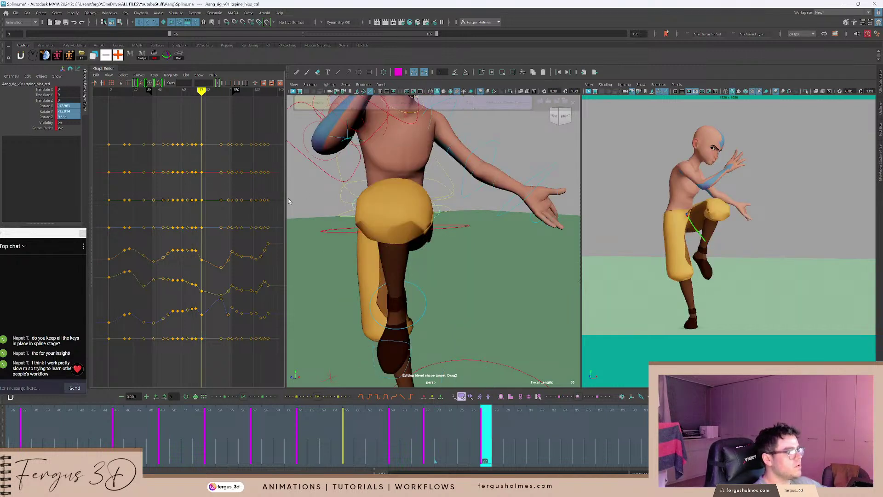
{"action": "key", "text": "ctrl+z"}
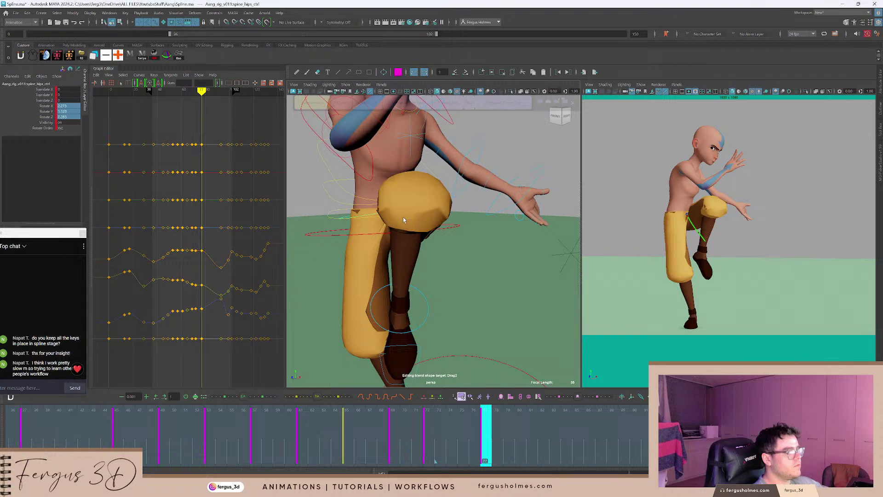
{"action": "key", "text": "ctrl+y"}
Try rotating the hips control freely in the viewport at frame 77.
{"action": "left_click_drag", "start_coordinate": [403, 217], "coordinate": [433, 218], "text": "alt"}
{"action": "scroll", "coordinate": [434, 219], "scroll_direction": "down", "scroll_amount": 4}
{"action": "key", "text": "e"}
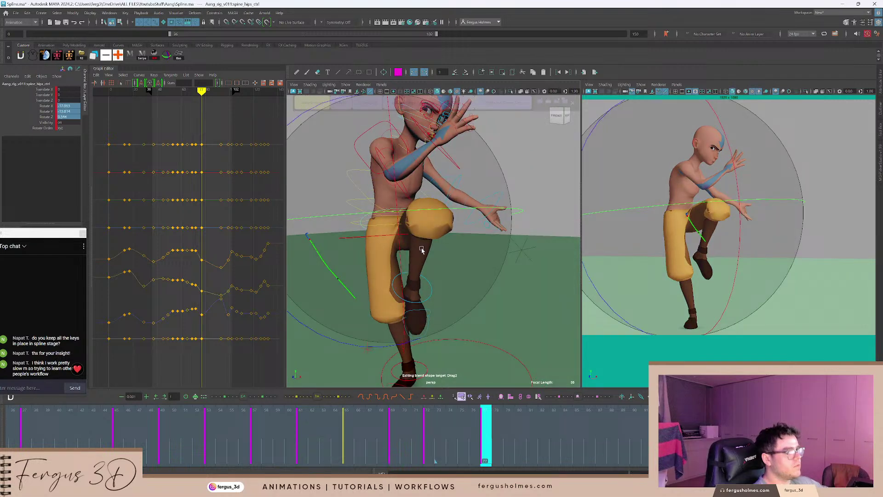
{"action": "left_click_drag", "start_coordinate": [420, 249], "coordinate": [419, 268]}
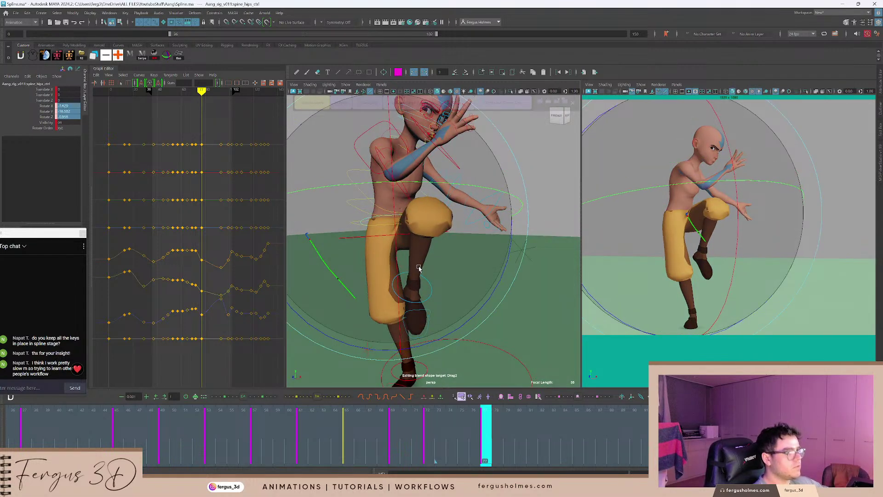
{"action": "key", "text": "ctrl+z"}
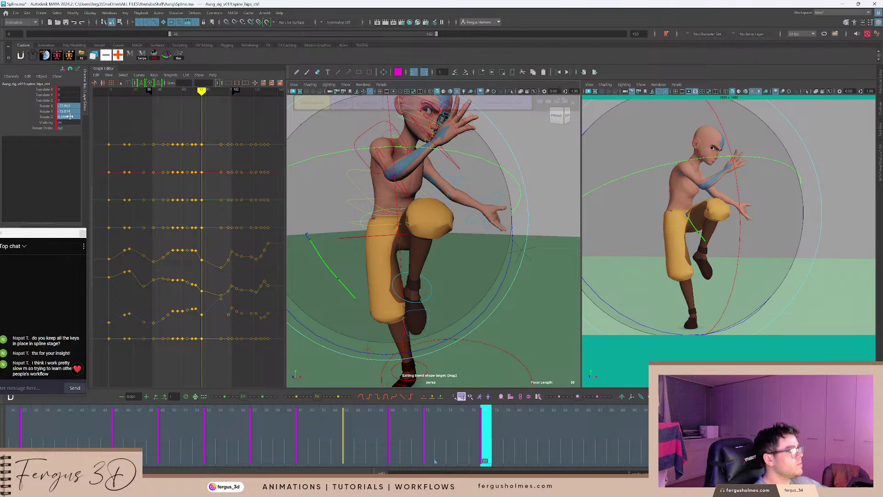
Try overwriting the hips control's rotation values directly at frame 77.
{"action": "double_click", "coordinate": [69, 116]}
{"action": "key", "text": "Return"}
{"action": "left_click_drag", "start_coordinate": [378, 172], "coordinate": [450, 196], "text": "alt"}
{"action": "key", "text": "ctrl+z"}
{"action": "key", "text": "q"}
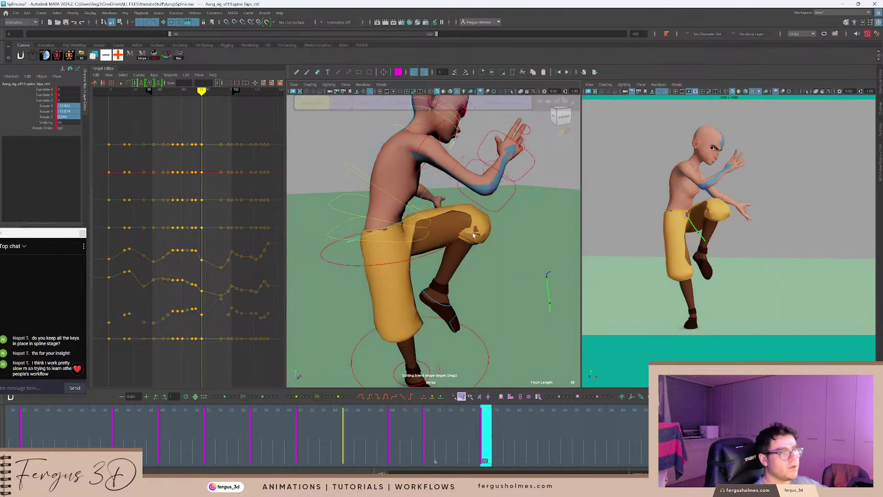
Step back through the keys from frame 77 to 61 to examine the hips control's pose and rotation curves.
{"action": "left_click_drag", "start_coordinate": [473, 239], "coordinate": [450, 233], "text": "alt"}
{"action": "key", "text": "comma"}
{"action": "key", "text": "period"}
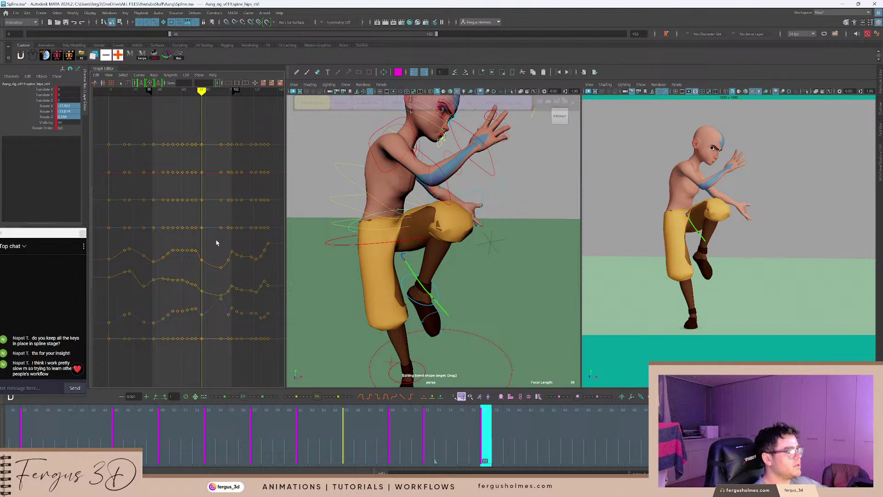
{"action": "middle_click_drag", "start_coordinate": [217, 243], "coordinate": [219, 213], "text": "alt"}
{"action": "key", "text": "comma"}
{"action": "key", "text": "comma"}
{"action": "key", "text": "comma"}
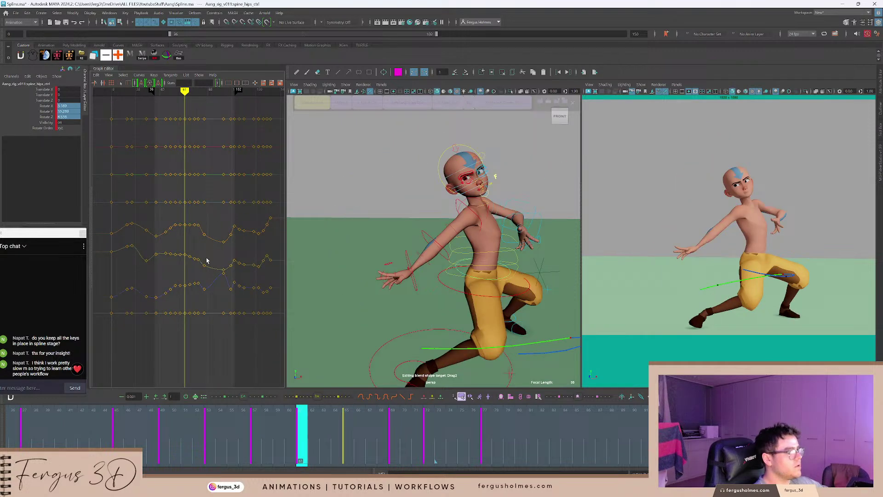
Delete the intermediate keys on the hips control's Rotate X curve between frames 53 and 72, keeping the frame 61 key.
{"action": "scroll", "coordinate": [206, 261], "scroll_direction": "up", "scroll_amount": 5}
{"action": "left_click_drag", "start_coordinate": [190, 258], "coordinate": [192, 257]}
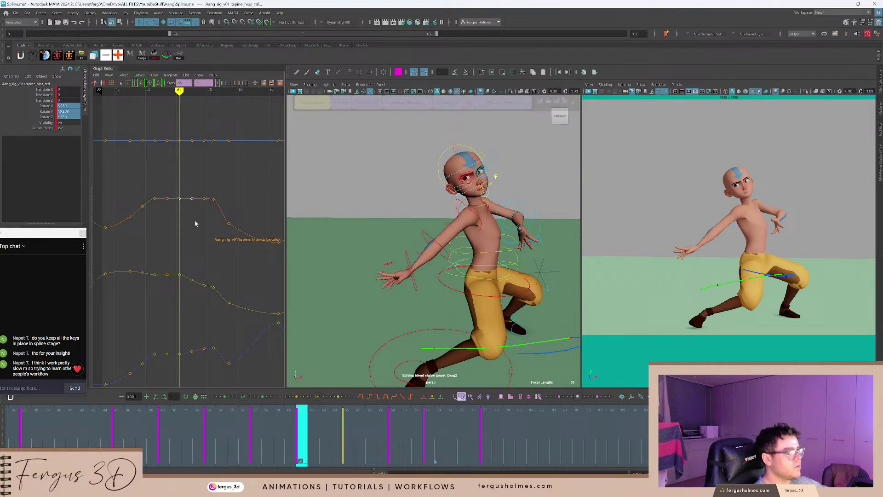
{"action": "left_click", "coordinate": [198, 218]}
{"action": "key", "text": "comma"}
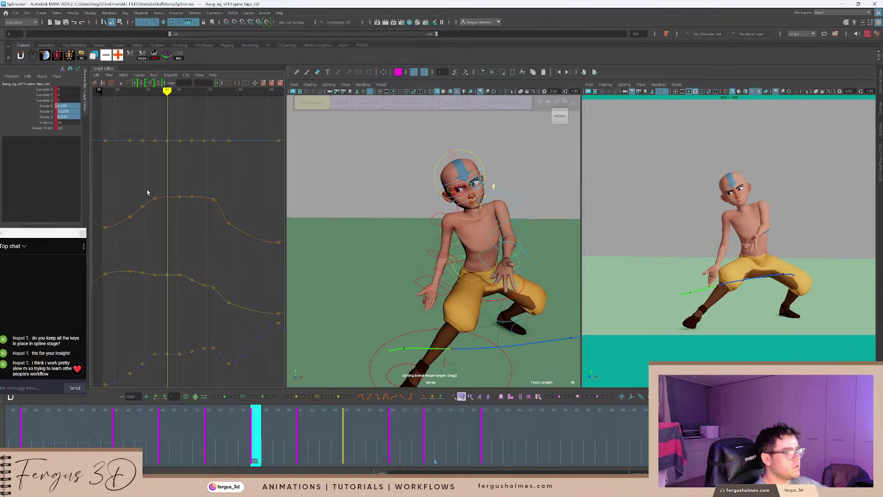
Thin out the hips control's Rotate Y curve by deleting the keys between frames 45 and 77, keeping the frame 61 key.
{"action": "middle_click_drag", "start_coordinate": [193, 262], "coordinate": [207, 240], "text": "alt"}
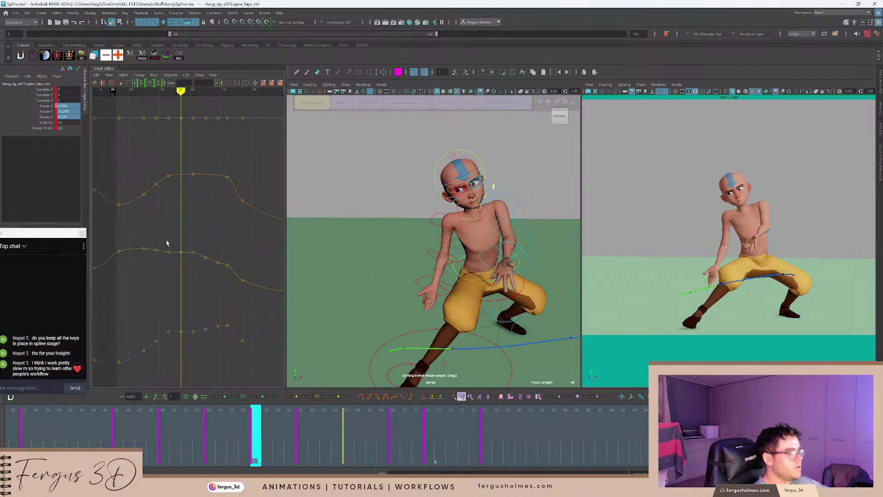
{"action": "key", "text": "Delete"}
{"action": "left_click_drag", "start_coordinate": [176, 263], "coordinate": [231, 270]}
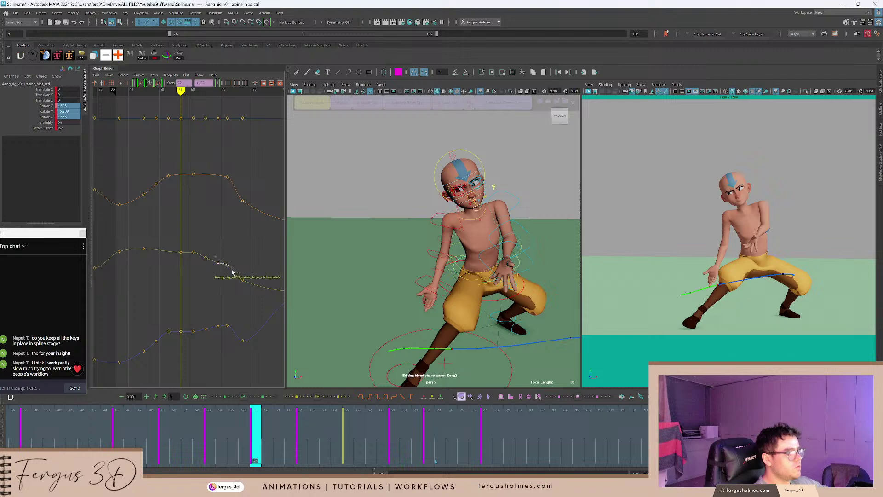
{"action": "key", "text": "Delete"}
{"action": "left_click_drag", "start_coordinate": [182, 257], "coordinate": [196, 257]}
{"action": "key", "text": "Delete"}
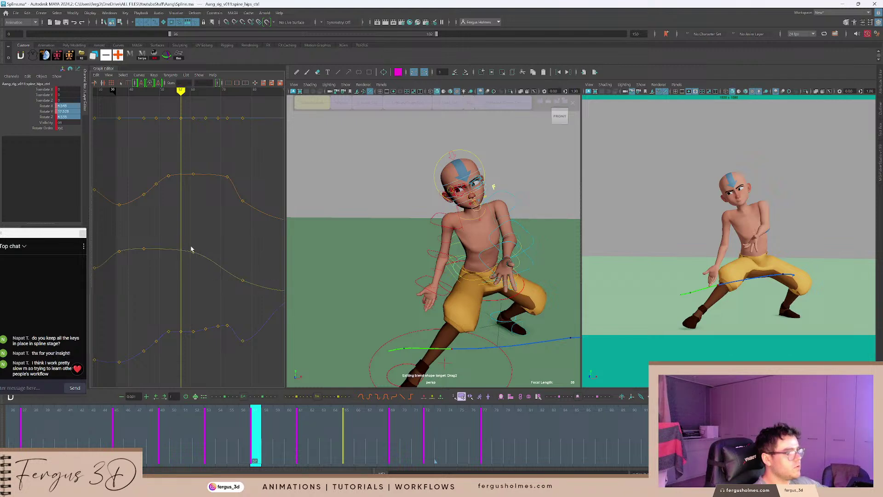
Delete the keys between frames 53 and 77 on the hips control's Rotate Z curve, including the one at frame 72.
{"action": "left_click_drag", "start_coordinate": [191, 330], "coordinate": [221, 344]}
{"action": "key", "text": "Delete"}
{"action": "middle_click_drag", "start_coordinate": [222, 335], "coordinate": [157, 283], "text": "alt"}
{"action": "key", "text": "period"}
{"action": "key", "text": "period"}
{"action": "key", "text": "period"}
{"action": "key", "text": "period"}
{"action": "key", "text": "period"}
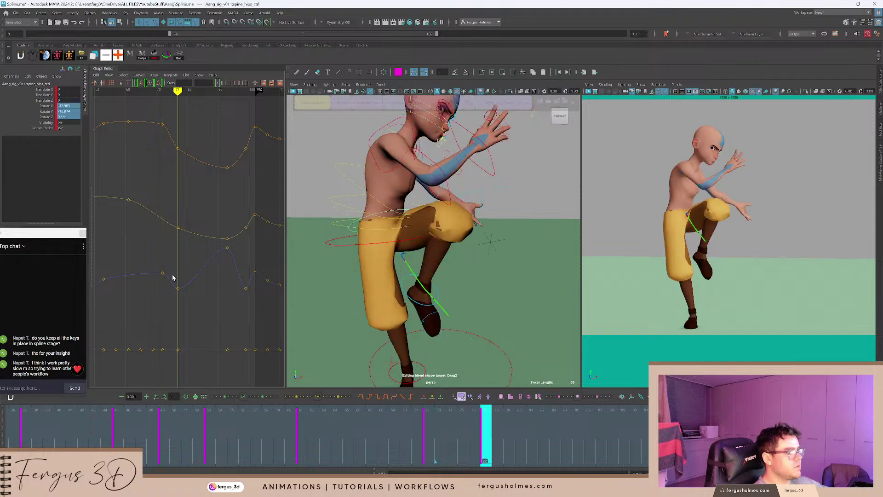
{"action": "key", "text": "comma"}
{"action": "left_click", "coordinate": [166, 275]}
{"action": "key", "text": "Delete"}
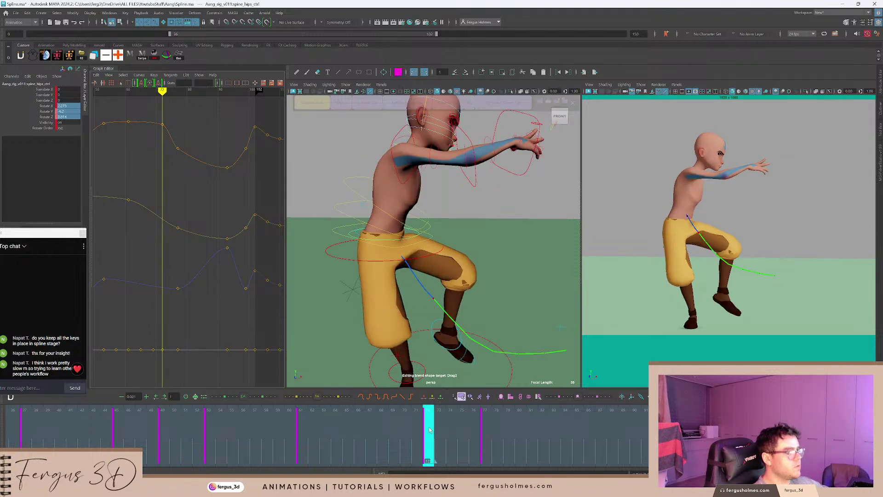
Play back and scrub the animation to review the hips motion with the simplified rotation curves.
{"action": "left_click", "coordinate": [335, 425]}
{"action": "key", "text": "alt+v"}
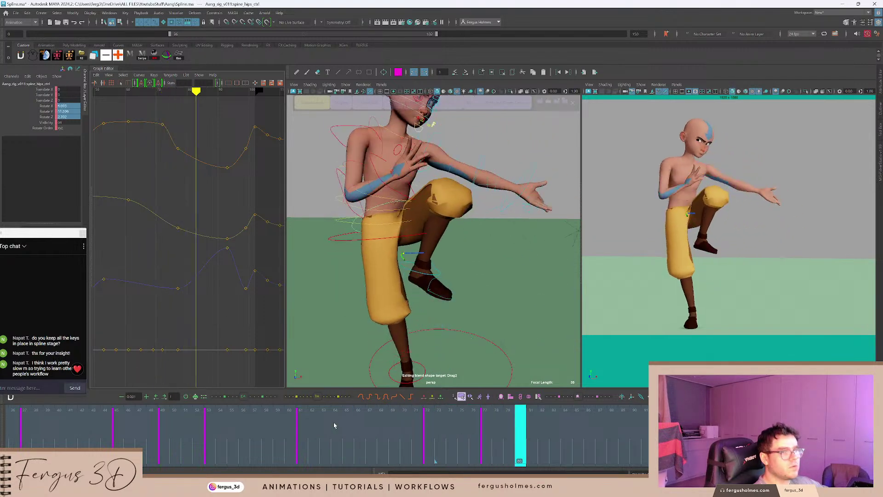
{"action": "left_click", "coordinate": [298, 426]}
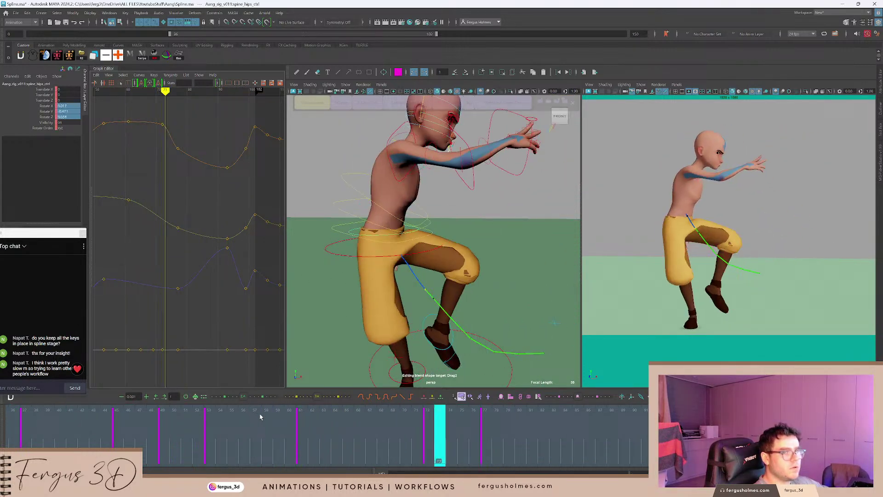
{"action": "left_click", "coordinate": [316, 418]}
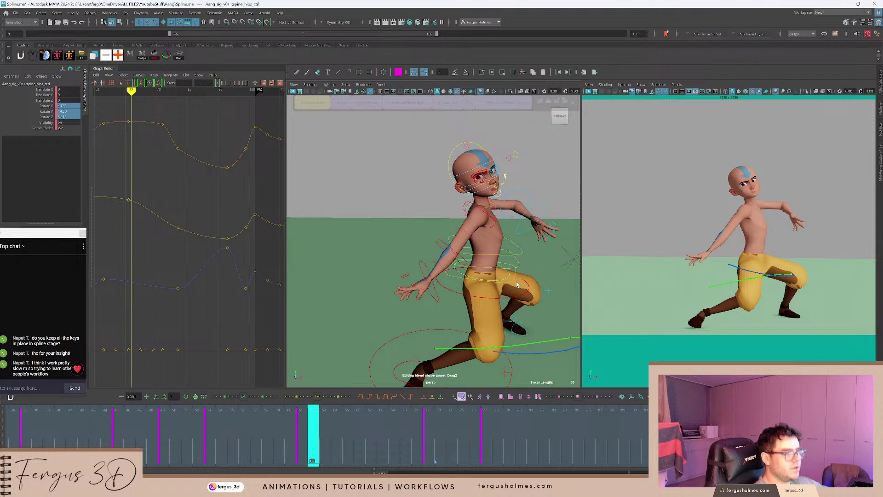
{"action": "middle_click_drag", "start_coordinate": [517, 285], "coordinate": [470, 253], "text": "alt"}
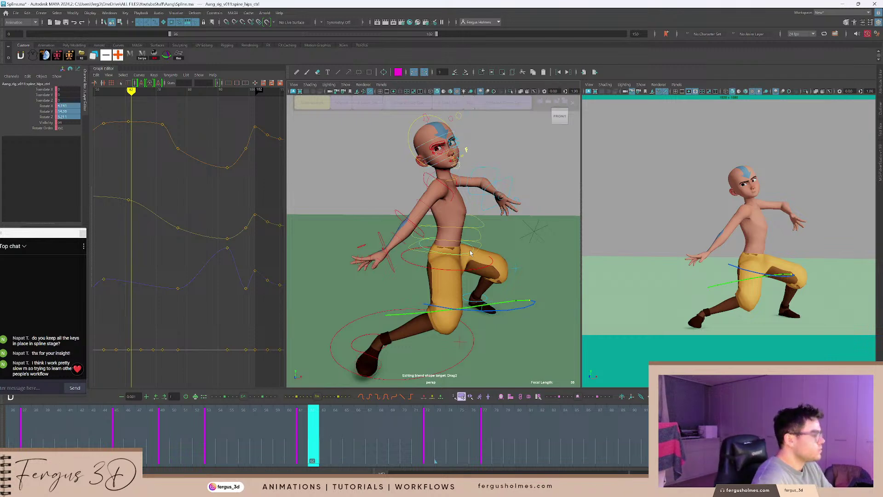
{"action": "mouse_move", "coordinate": [326, 407]}
{"action": "left_mouse_down"}
{"action": "mouse_move", "coordinate": [242, 414]}
{"action": "mouse_move", "coordinate": [417, 414]}
{"action": "left_mouse_up"}
{"action": "left_click", "coordinate": [197, 443]}
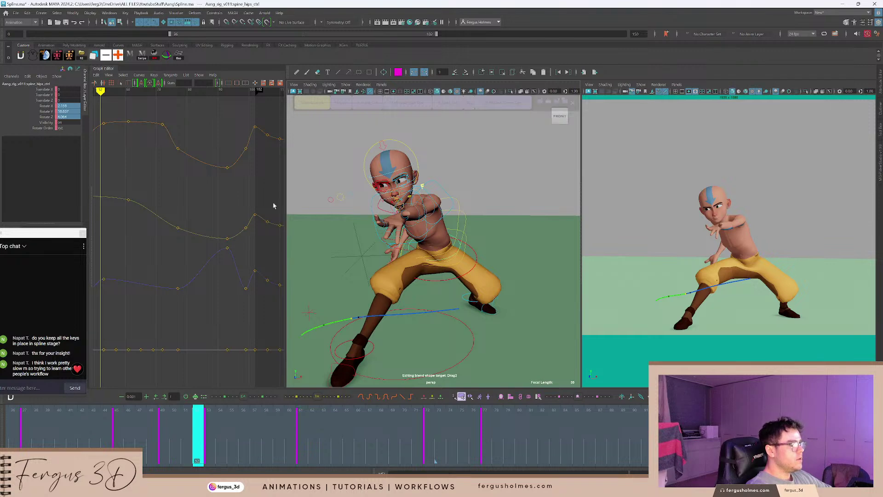
Select the cog control, isolate its Rotate X, Y and Z curves, and scrub the turn to examine its rotation.
{"action": "left_click", "coordinate": [475, 253]}
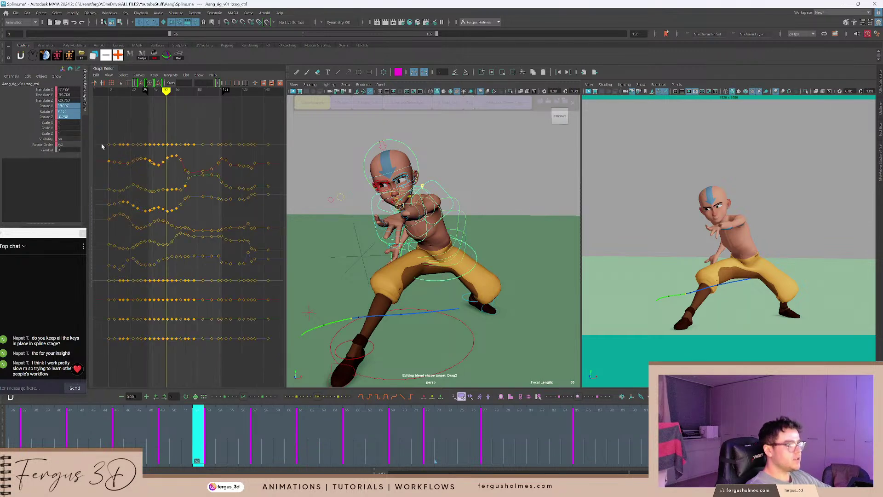
{"action": "left_click_drag", "start_coordinate": [61, 113], "coordinate": [61, 117]}
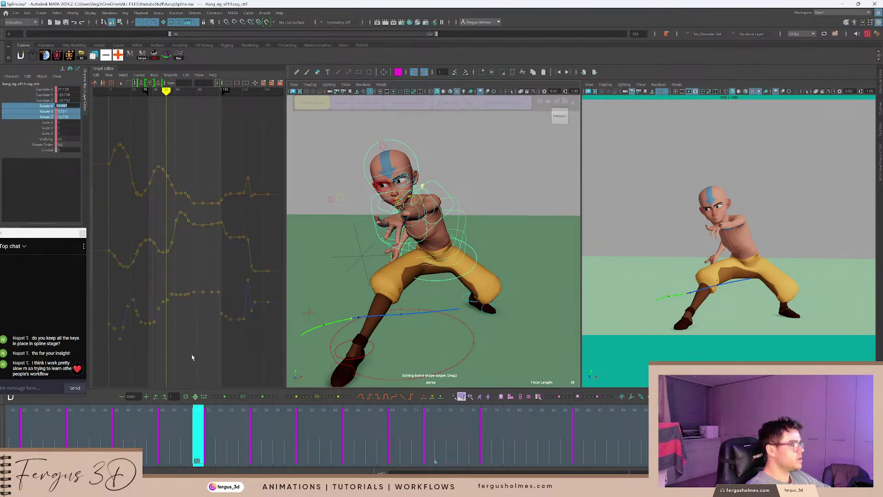
{"action": "left_click", "coordinate": [290, 422]}
{"action": "left_click", "coordinate": [354, 423]}
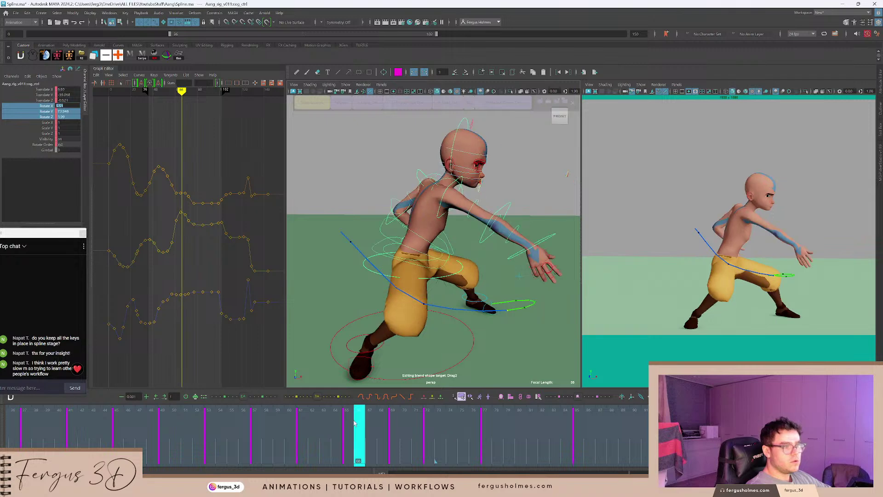
{"action": "left_click_drag", "start_coordinate": [352, 422], "coordinate": [302, 422]}
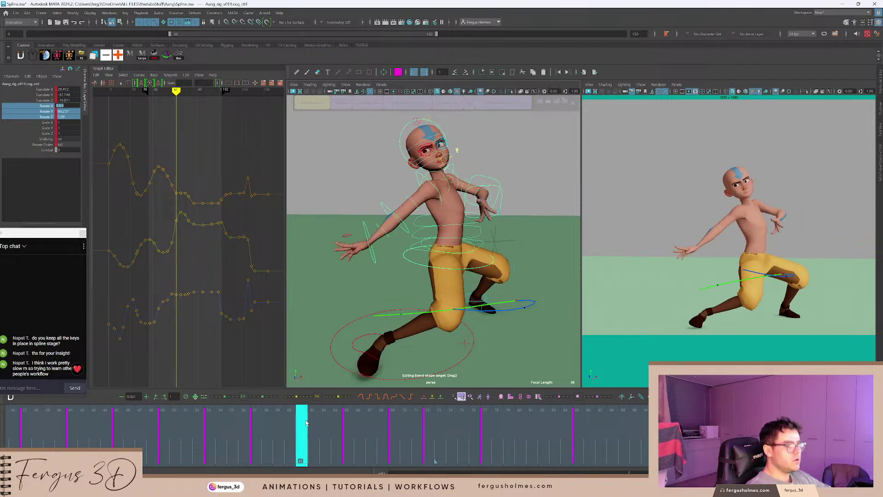
{"action": "left_click_drag", "start_coordinate": [265, 460], "coordinate": [249, 448]}
{"action": "scroll", "coordinate": [391, 215], "scroll_direction": "up", "scroll_amount": 1}
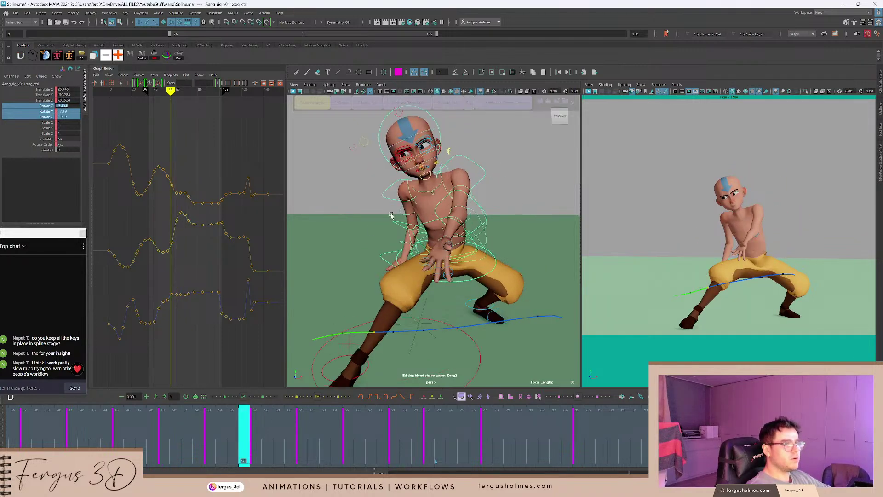
Create a motion trail for the neck control and offset it beside the character, clear of the body.
{"action": "left_click", "coordinate": [424, 192]}
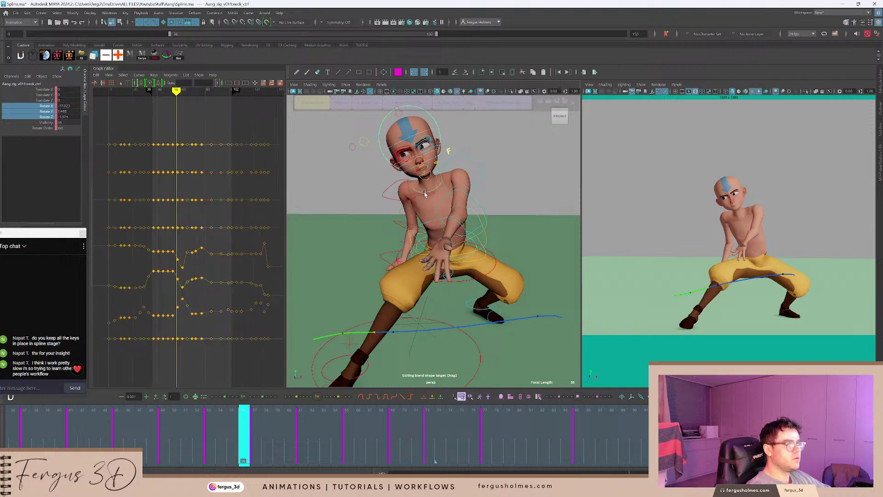
{"action": "left_click_drag", "start_coordinate": [424, 192], "coordinate": [509, 203], "text": "alt"}
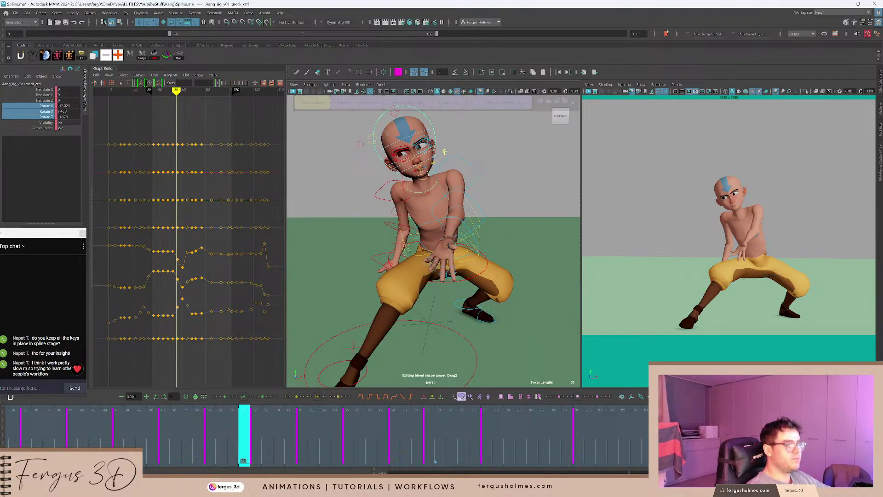
{"action": "left_click_drag", "start_coordinate": [444, 194], "coordinate": [522, 235], "text": "alt"}
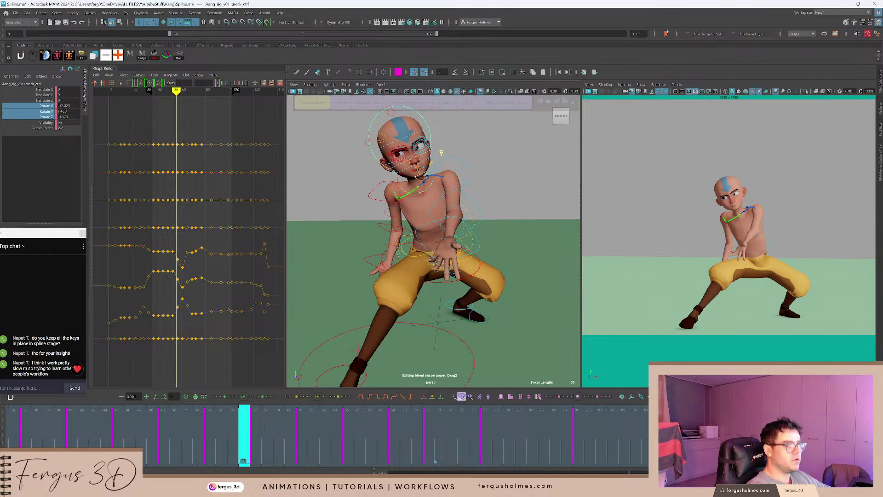
{"action": "left_click", "coordinate": [427, 203]}
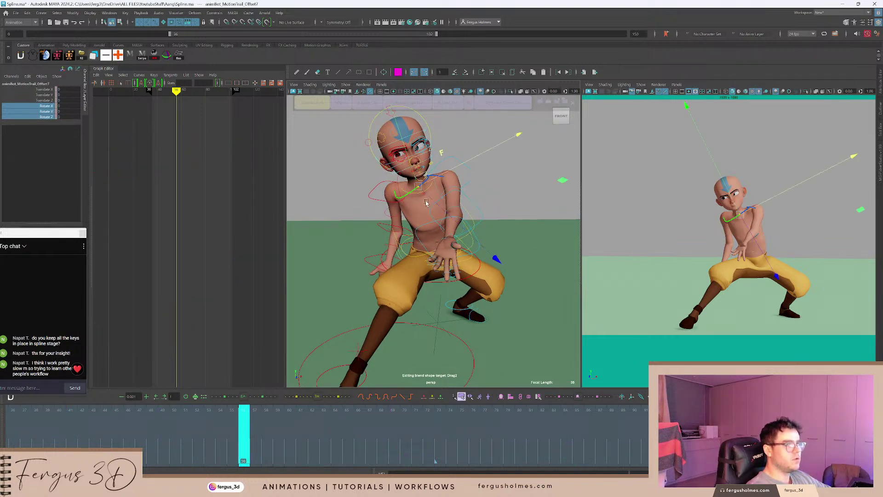
{"action": "left_click_drag", "start_coordinate": [432, 199], "coordinate": [518, 221]}
{"action": "left_click", "coordinate": [486, 320]}
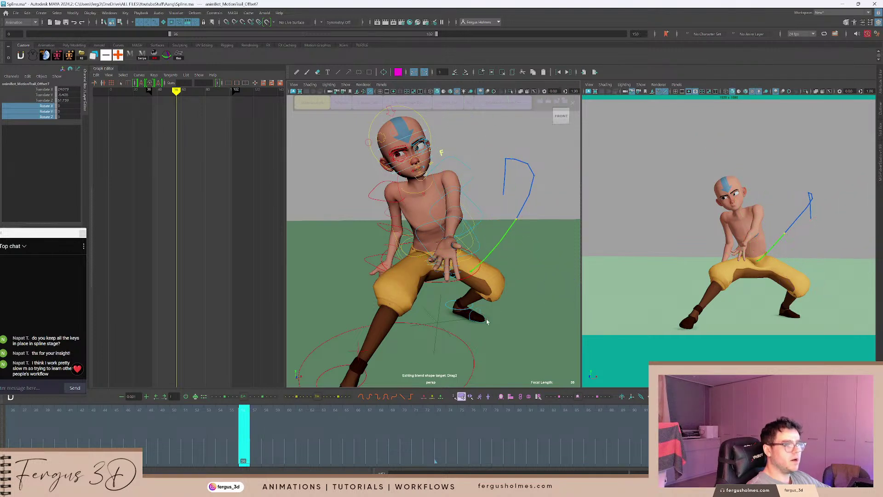
Select the character's cog control and isolate its Rotate X and Rotate Z curves in the Graph Editor.
{"action": "left_click", "coordinate": [467, 280]}
{"action": "left_click", "coordinate": [468, 275]}
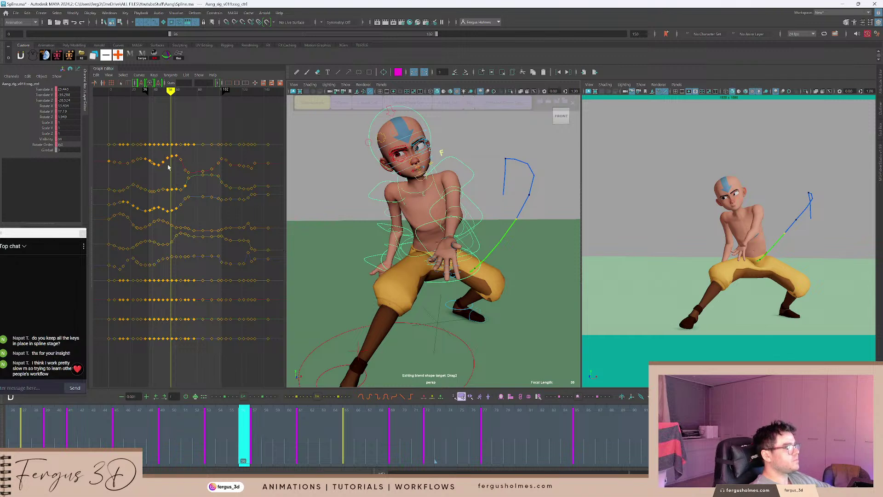
{"action": "scroll", "coordinate": [168, 167], "scroll_direction": "up", "scroll_amount": 2}
{"action": "left_click", "coordinate": [48, 105]}
{"action": "left_click", "coordinate": [46, 117], "text": "ctrl"}
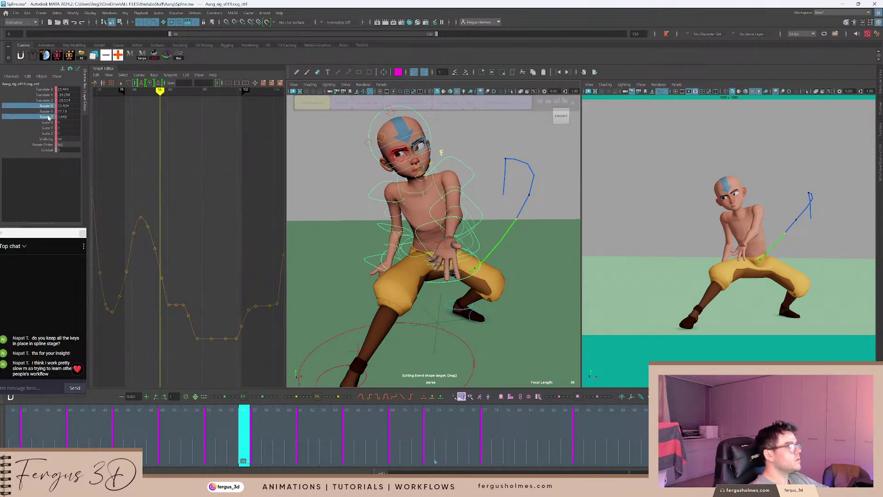
Delete the cog control's Rotate Z key at frame 53.
{"action": "middle_click_drag", "start_coordinate": [172, 195], "coordinate": [189, 185], "text": "alt"}
{"action": "key", "text": "comma"}
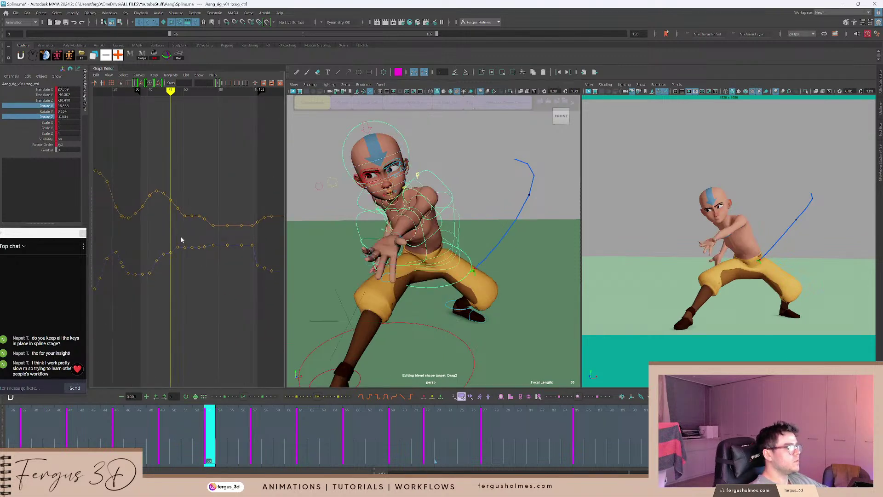
{"action": "scroll", "coordinate": [177, 241], "scroll_direction": "up", "scroll_amount": 3}
{"action": "middle_click_drag", "start_coordinate": [173, 242], "coordinate": [195, 240], "text": "alt"}
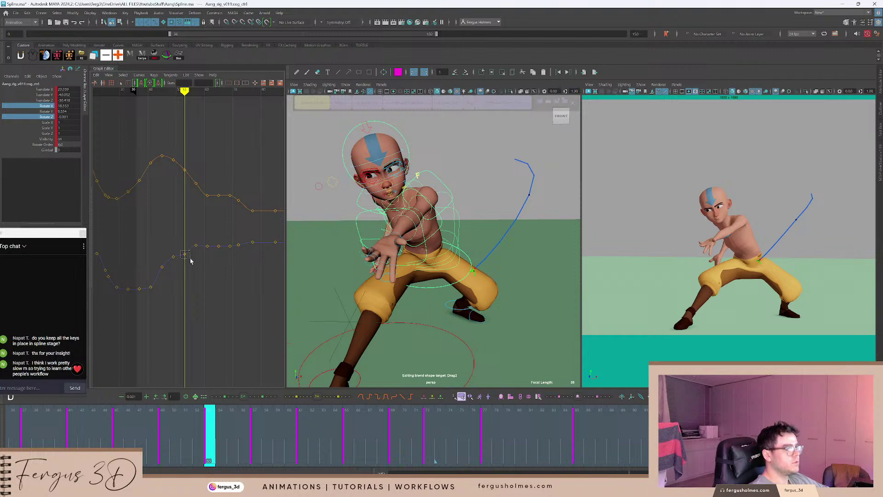
{"action": "key", "text": "Delete"}
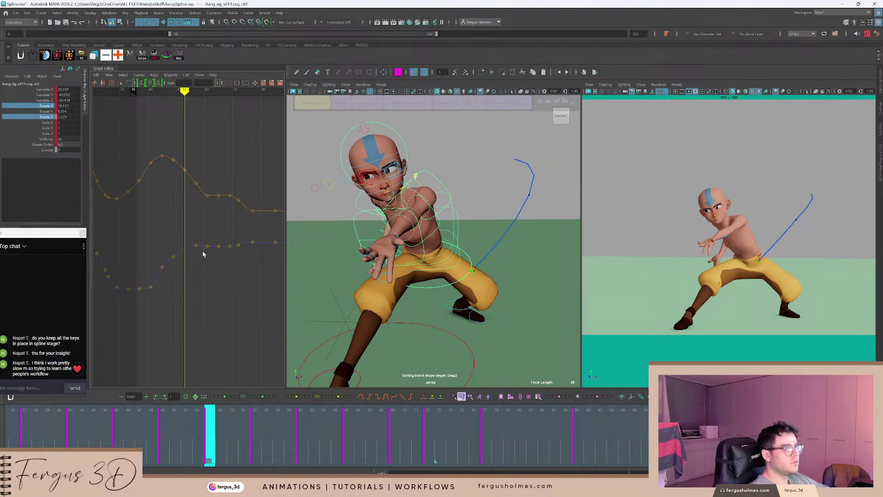
Raise the cog control's Rotate X key at frame 45 so the curve peaks higher there.
{"action": "key", "text": "."}
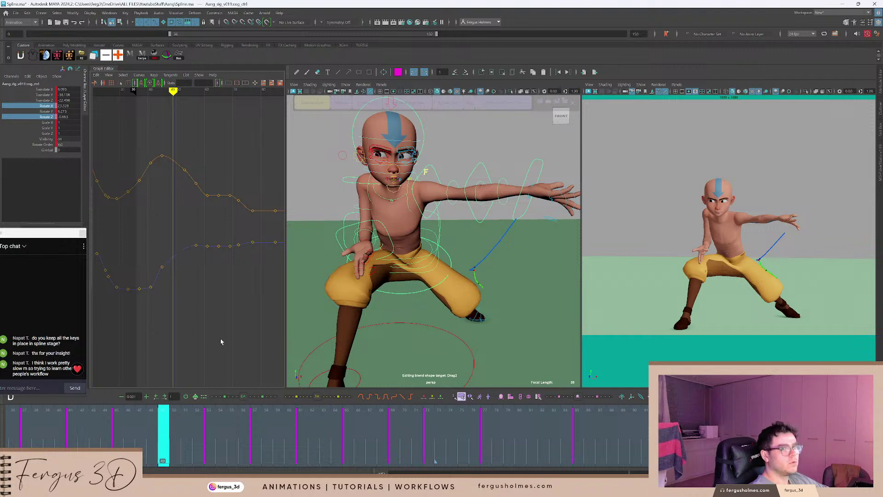
{"action": "mouse_move", "coordinate": [162, 429]}
{"action": "left_mouse_down"}
{"action": "mouse_move", "coordinate": [9, 420]}
{"action": "mouse_move", "coordinate": [120, 413]}
{"action": "left_mouse_up"}
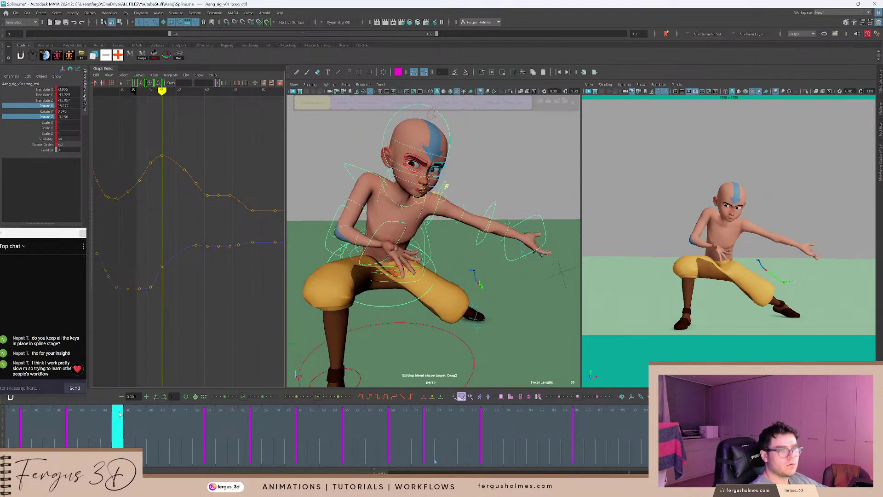
{"action": "key", "text": "e"}
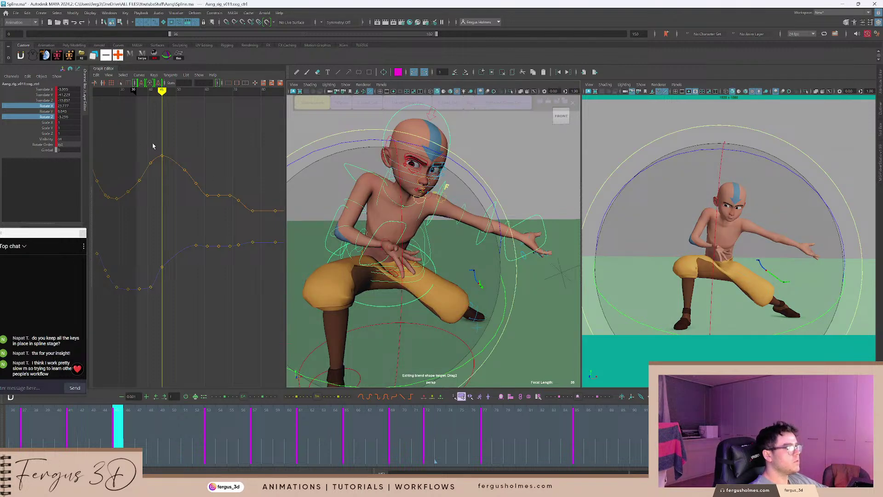
{"action": "mouse_move", "coordinate": [179, 152]}
{"action": "middle_mouse_down", "text": "shift"}
{"action": "mouse_move", "coordinate": [179, 140]}
{"action": "mouse_move", "coordinate": [174, 147]}
{"action": "middle_mouse_up", "text": "shift"}
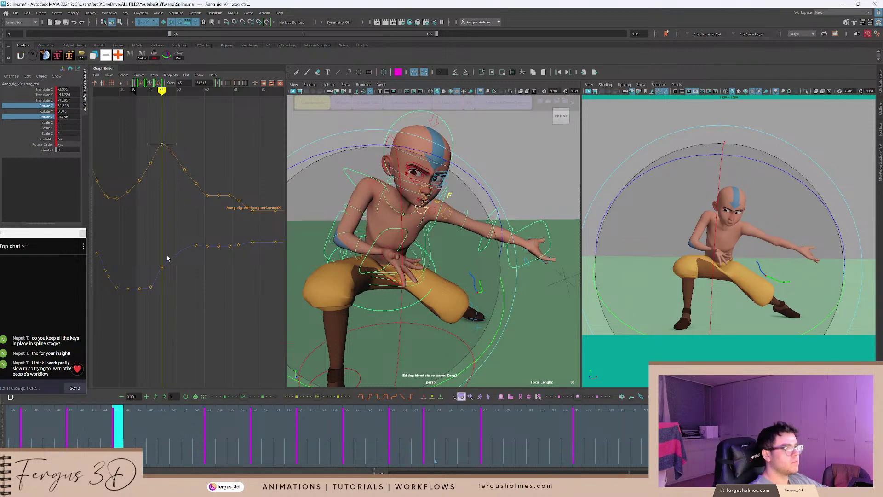
Lower the cog control's Rotate Z key at frame 45 to about -4.68 and play back the motion.
{"action": "middle_click_drag", "start_coordinate": [177, 277], "coordinate": [179, 284], "text": "shift"}
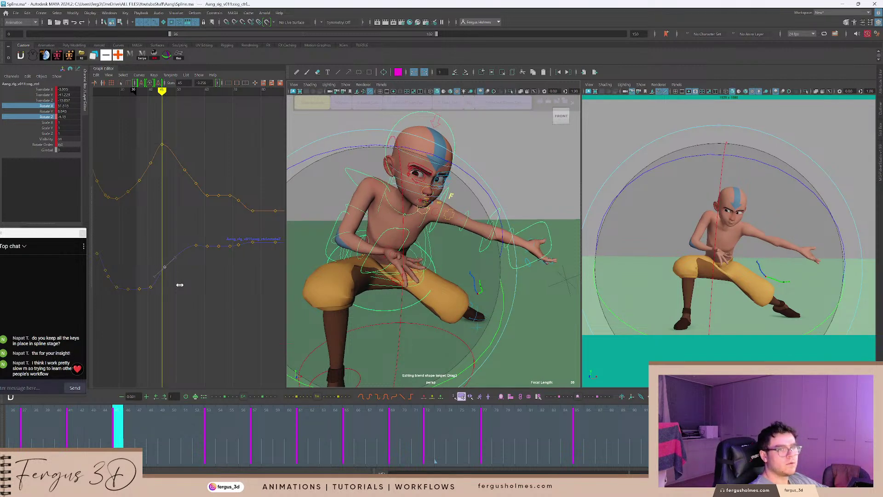
{"action": "key", "text": "ctrl+z"}
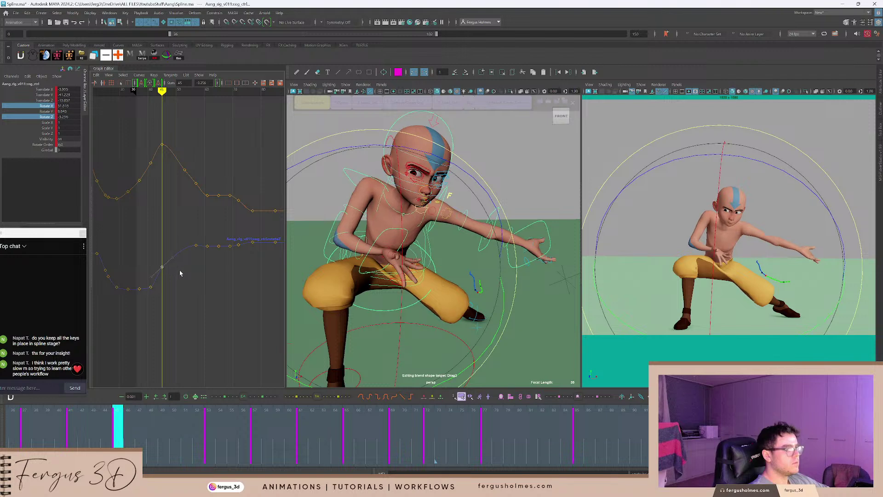
{"action": "key", "text": "f"}
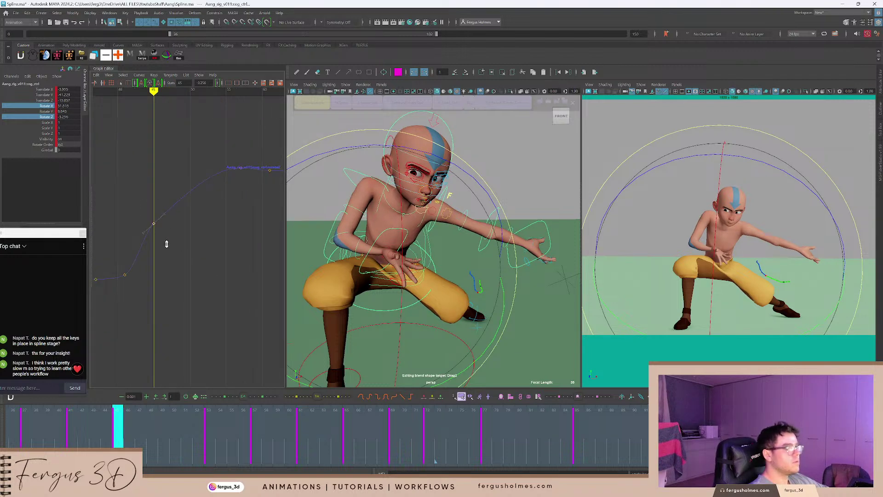
{"action": "middle_click_drag", "start_coordinate": [166, 243], "coordinate": [168, 257], "text": "shift"}
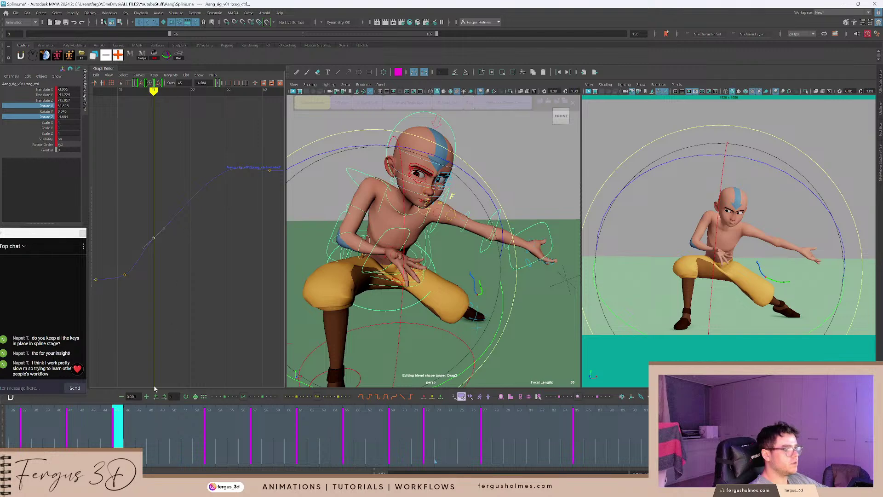
{"action": "left_click", "coordinate": [29, 430]}
{"action": "key", "text": "alt+v"}
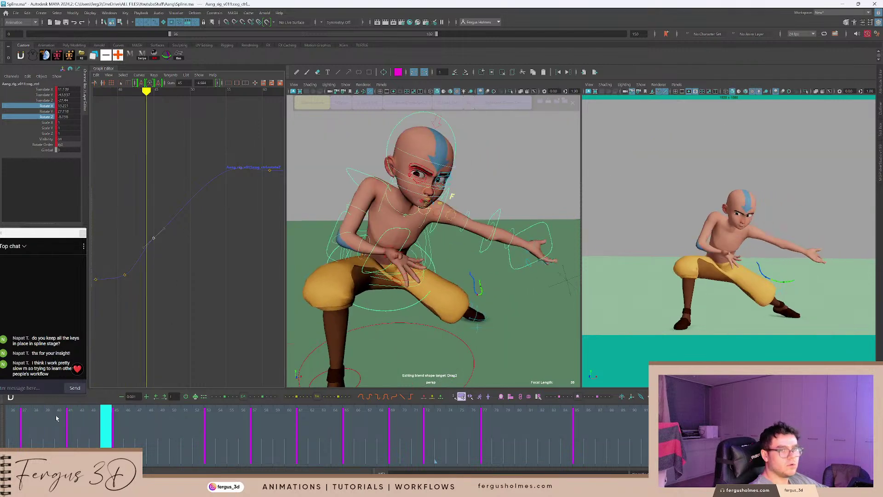
{"action": "key", "text": "alt+v"}
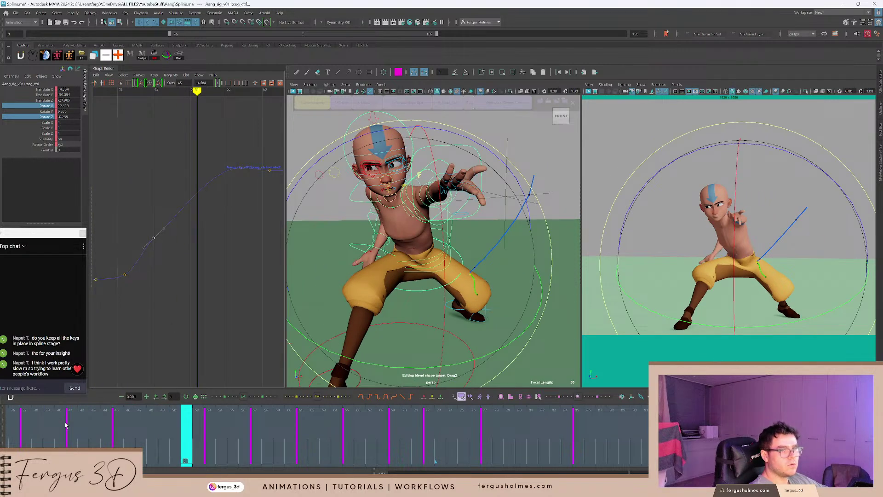
Rotate the cog control at frame 49 so the torso leans further forward and toward the bent front knee.
{"action": "left_click_drag", "start_coordinate": [64, 425], "coordinate": [164, 437]}
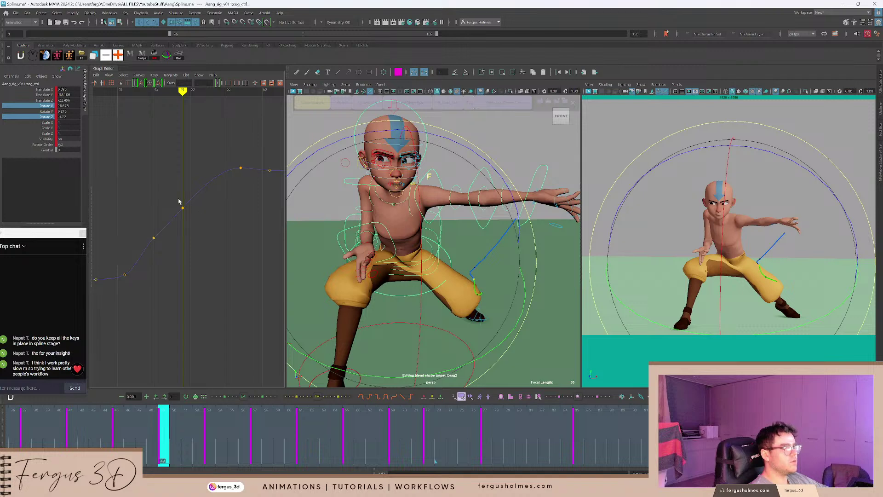
{"action": "middle_click_drag", "start_coordinate": [196, 217], "coordinate": [196, 207]}
{"action": "key", "text": "ctrl+z"}
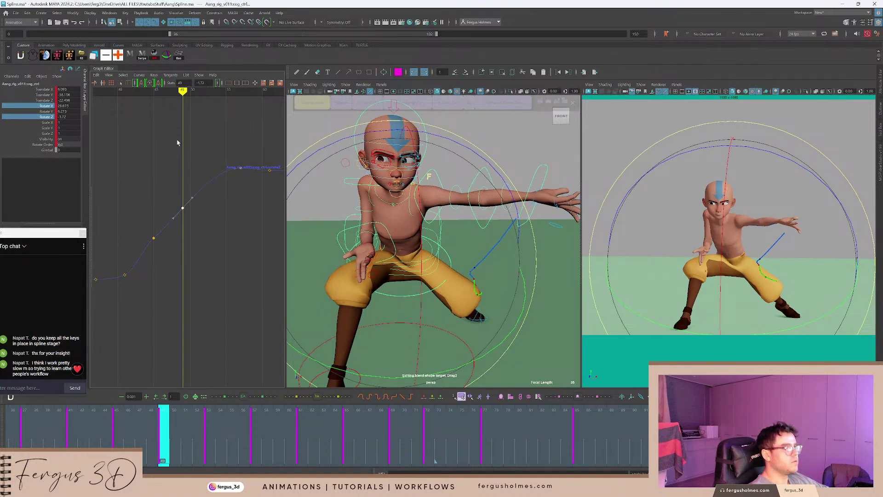
{"action": "middle_click_drag", "start_coordinate": [177, 142], "coordinate": [189, 181], "text": "alt"}
{"action": "key", "text": "e"}
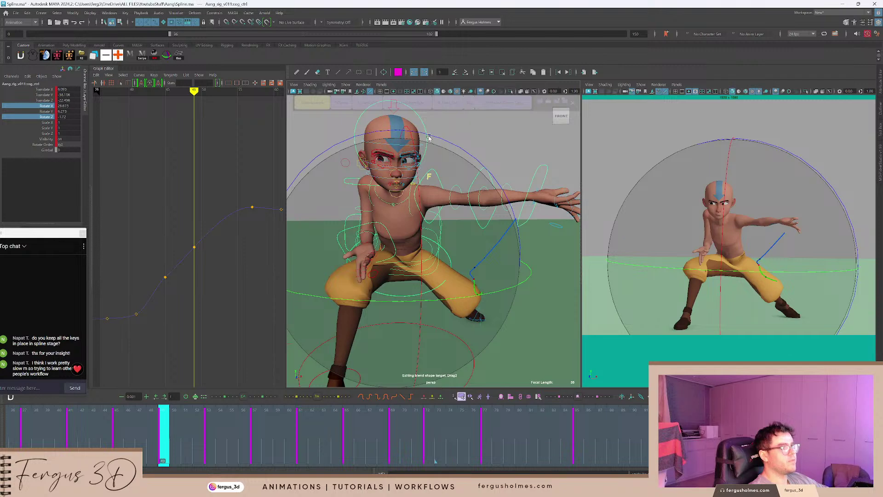
{"action": "mouse_move", "coordinate": [434, 135]}
{"action": "left_mouse_down"}
{"action": "mouse_move", "coordinate": [418, 136]}
{"action": "mouse_move", "coordinate": [426, 139]}
{"action": "left_mouse_up"}
{"action": "key", "text": "ctrl+z"}
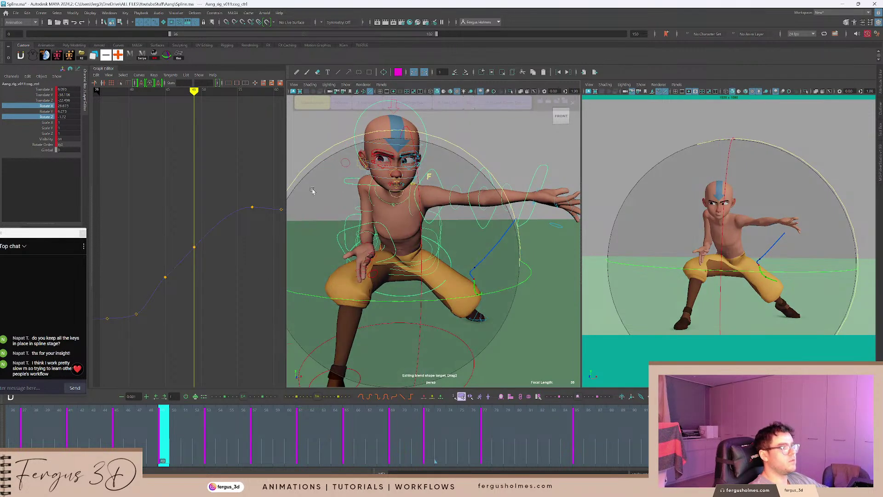
{"action": "key", "text": "e"}
{"action": "left_click_drag", "start_coordinate": [389, 215], "coordinate": [373, 240]}
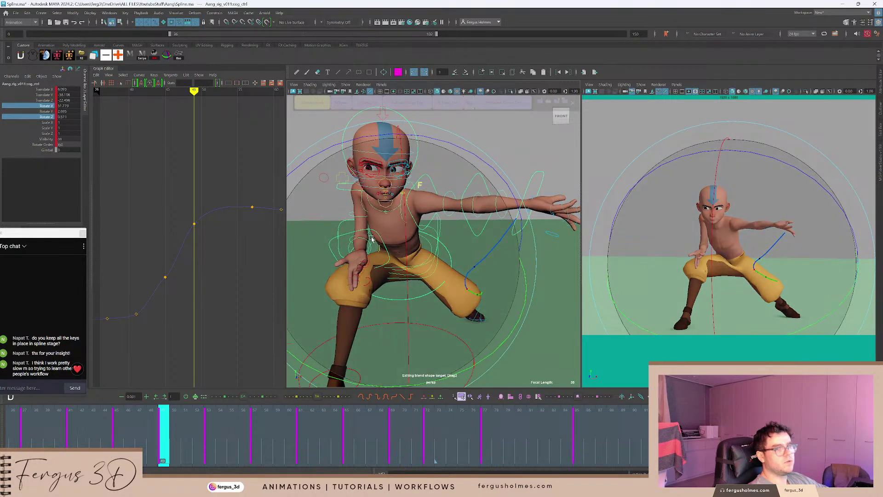
Key the cog control's Rotate Z at frame 53 and play back the animation.
{"action": "key", "text": "."}
{"action": "key", "text": "."}
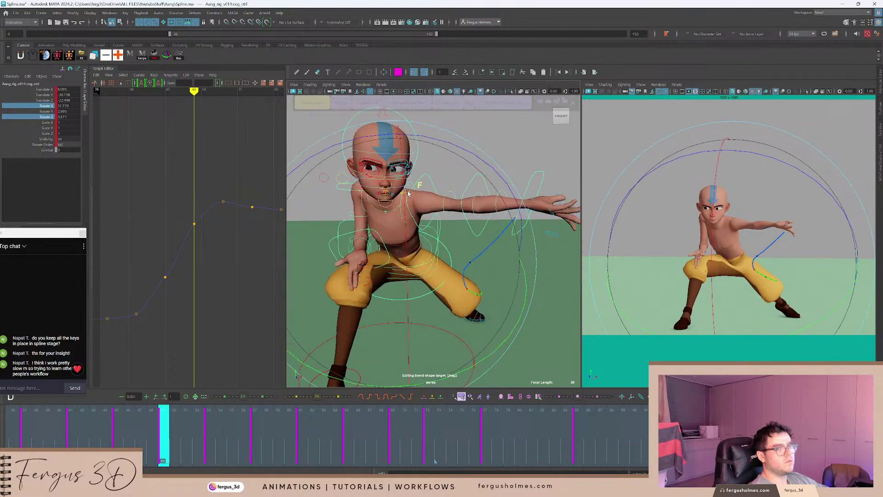
{"action": "key", "text": "alt+v"}
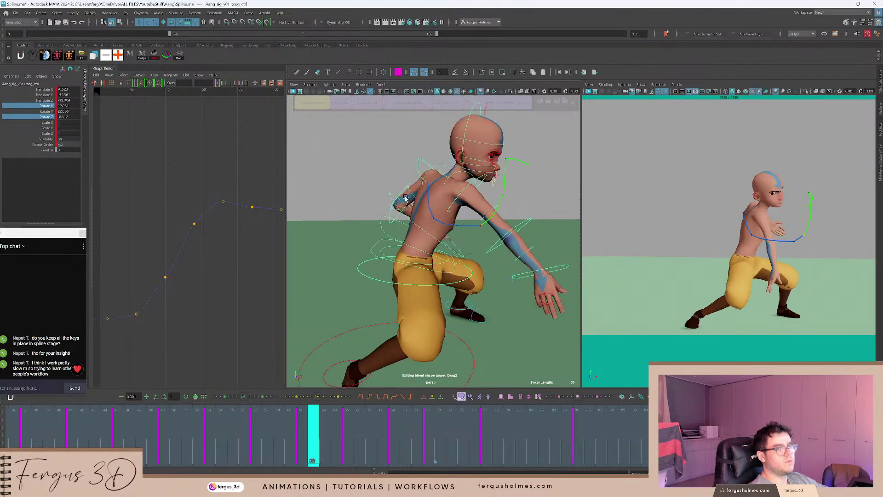
{"action": "key", "text": "alt+v"}
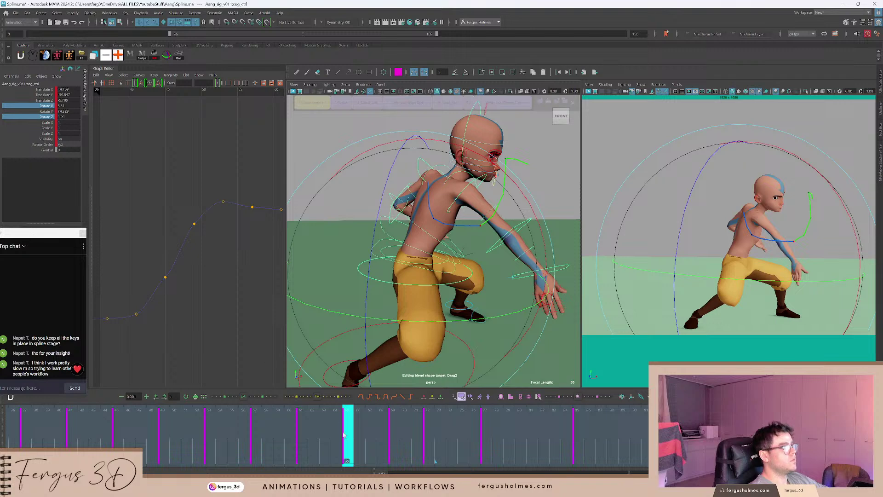
Adjust the cog control's Rotate X key at frame 53 to smooth the curve's descent.
{"action": "left_click_drag", "start_coordinate": [344, 435], "coordinate": [197, 434]}
{"action": "middle_click_drag", "start_coordinate": [209, 147], "coordinate": [201, 174], "text": "alt"}
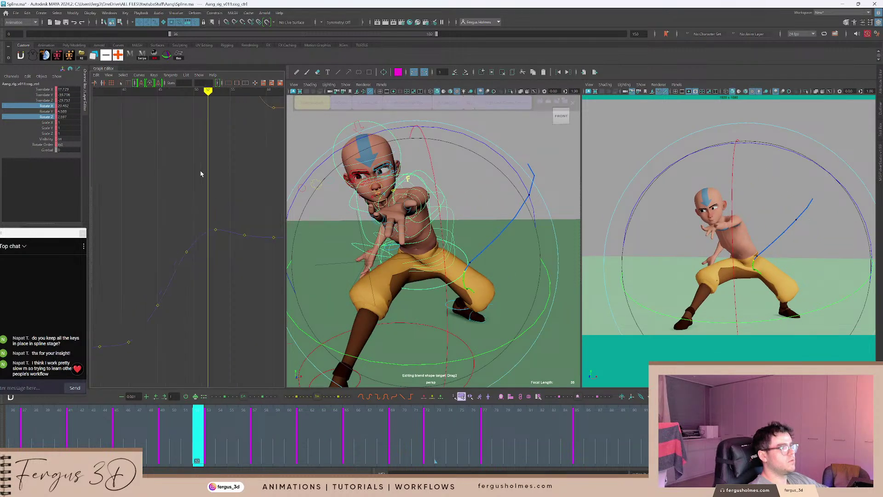
{"action": "right_click_drag", "start_coordinate": [200, 174], "coordinate": [201, 184], "text": "alt+shift"}
{"action": "key", "text": "."}
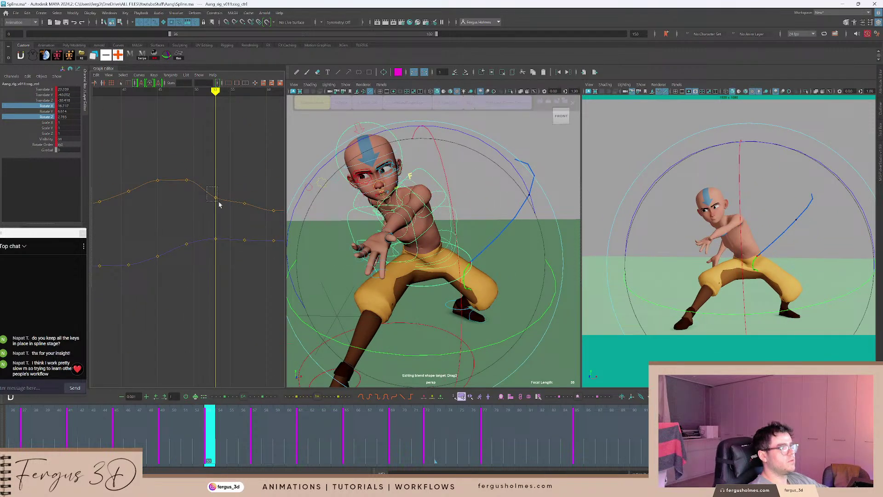
{"action": "left_click_drag", "start_coordinate": [220, 204], "coordinate": [219, 205]}
{"action": "mouse_move", "coordinate": [231, 193]}
{"action": "middle_mouse_down"}
{"action": "mouse_move", "coordinate": [244, 191]}
{"action": "mouse_move", "coordinate": [227, 182]}
{"action": "middle_mouse_up"}
Lower the cog control's Rotate X keys at frames 57 and 61, and raise its Rotate Z key at frame 61.
{"action": "key", "text": "."}
{"action": "left_click", "coordinate": [258, 179]}
{"action": "left_click_drag", "start_coordinate": [231, 216], "coordinate": [231, 215]}
{"action": "middle_click_drag", "start_coordinate": [230, 215], "coordinate": [236, 246]}
{"action": "key", "text": "period"}
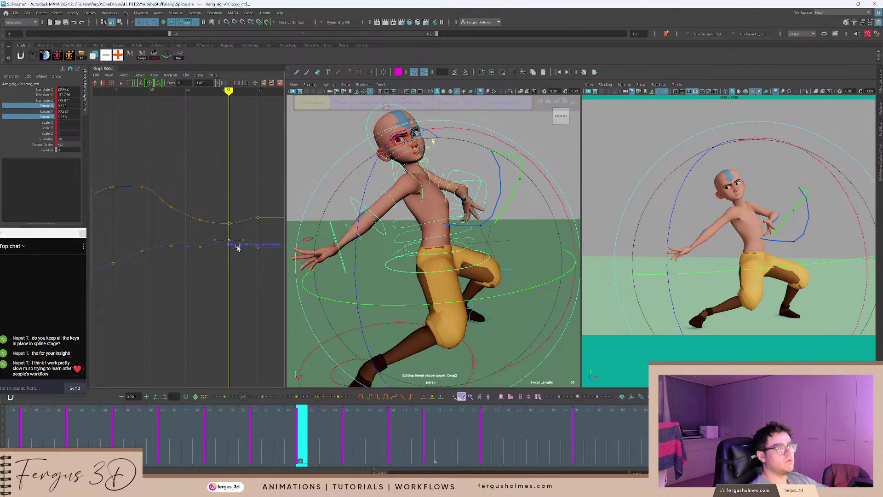
Delete the cog control's Rotate Z key at frame 57, play back the motion and stop at frame 55.
{"action": "left_click", "coordinate": [235, 254]}
{"action": "key", "text": "comma"}
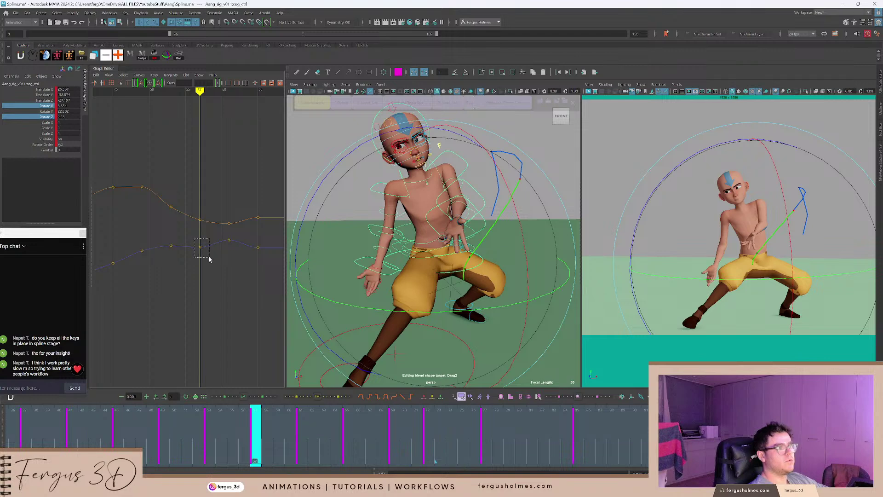
{"action": "left_click_drag", "start_coordinate": [209, 260], "coordinate": [212, 253]}
{"action": "key", "text": "Delete"}
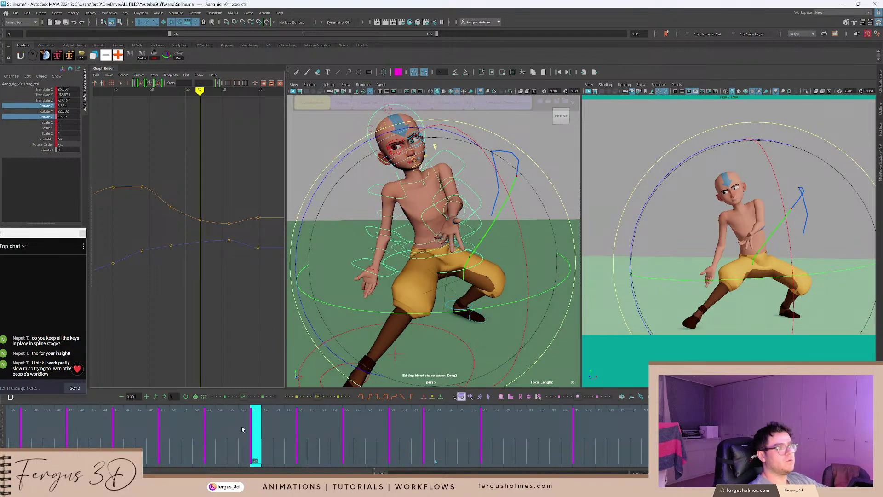
{"action": "key", "text": "alt+v"}
{"action": "mouse_move", "coordinate": [242, 430]}
{"action": "left_mouse_down"}
{"action": "mouse_move", "coordinate": [116, 415]}
{"action": "mouse_move", "coordinate": [118, 437]}
{"action": "mouse_move", "coordinate": [346, 432]}
{"action": "mouse_move", "coordinate": [59, 430]}
{"action": "mouse_move", "coordinate": [233, 414]}
{"action": "left_mouse_up"}
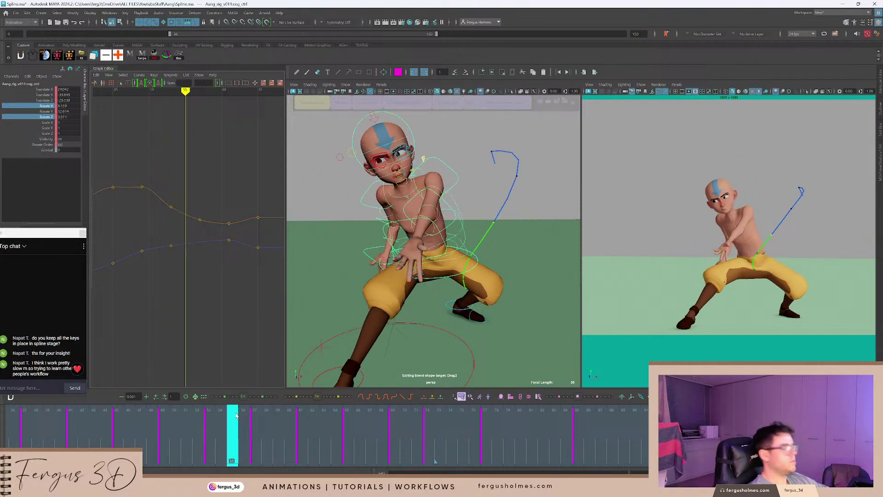
{"action": "key", "text": "e"}
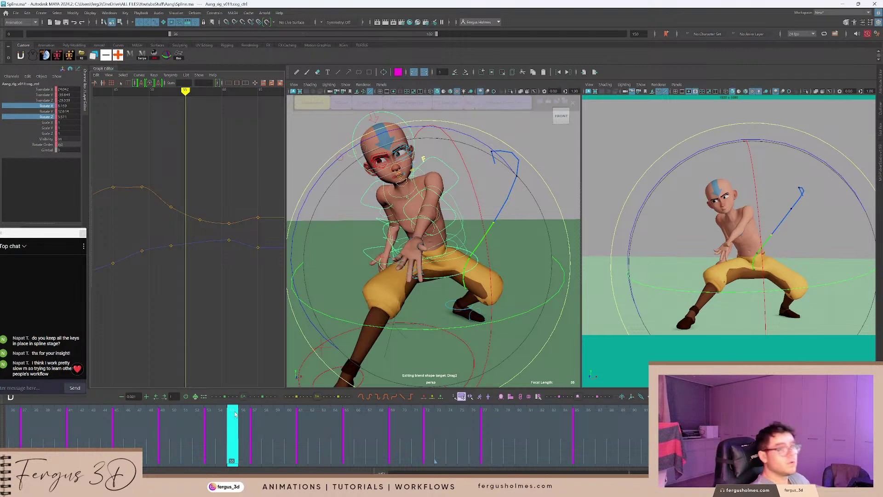
Delete the cog control's Rotate X and Rotate Z keys at frame 65, and scrub back to frame 61 to check the motion.
{"action": "left_click_drag", "start_coordinate": [235, 414], "coordinate": [348, 454]}
{"action": "key", "text": "alt+v"}
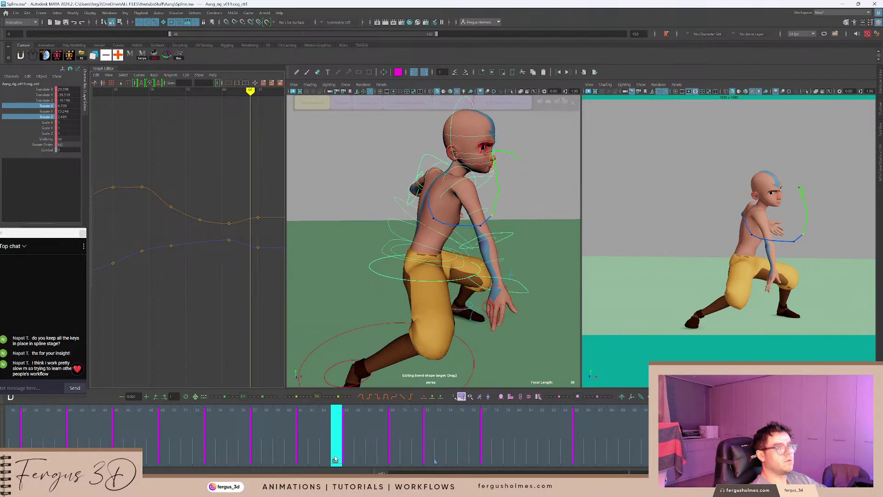
{"action": "middle_click_drag", "start_coordinate": [239, 225], "coordinate": [163, 224], "text": "alt"}
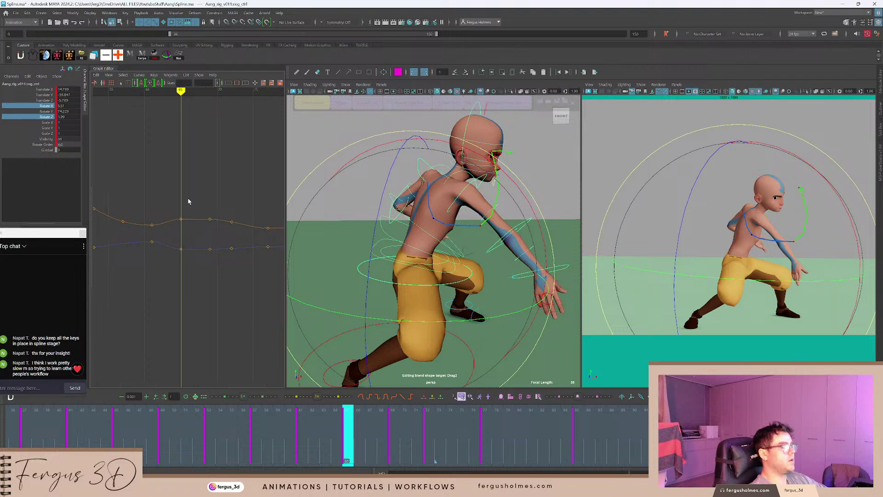
{"action": "scroll", "coordinate": [187, 198], "scroll_direction": "up", "scroll_amount": 5}
{"action": "left_click_drag", "start_coordinate": [153, 165], "coordinate": [184, 266]}
{"action": "key", "text": "Delete"}
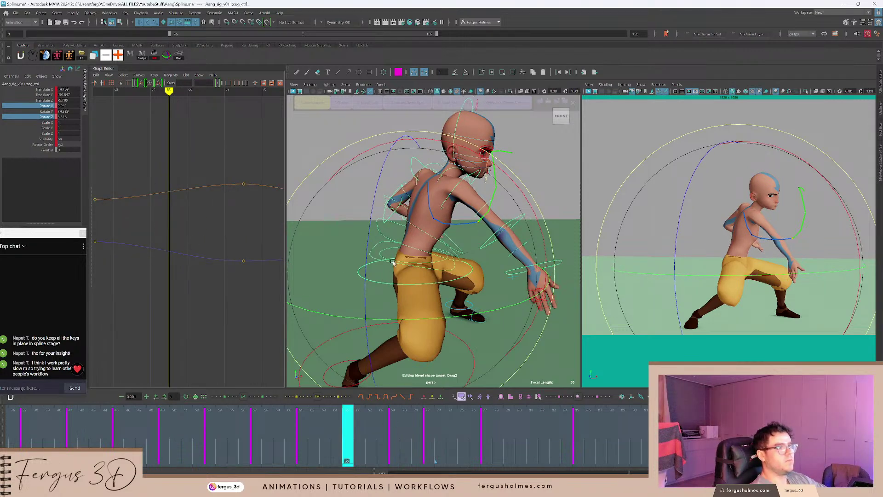
{"action": "key", "text": "period"}
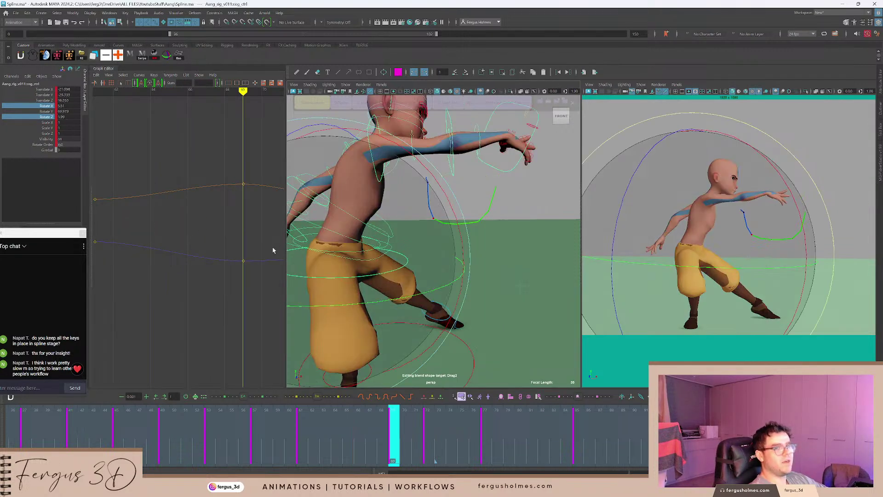
{"action": "key", "text": "ctrl+z"}
{"action": "left_click_drag", "start_coordinate": [390, 438], "coordinate": [292, 431]}
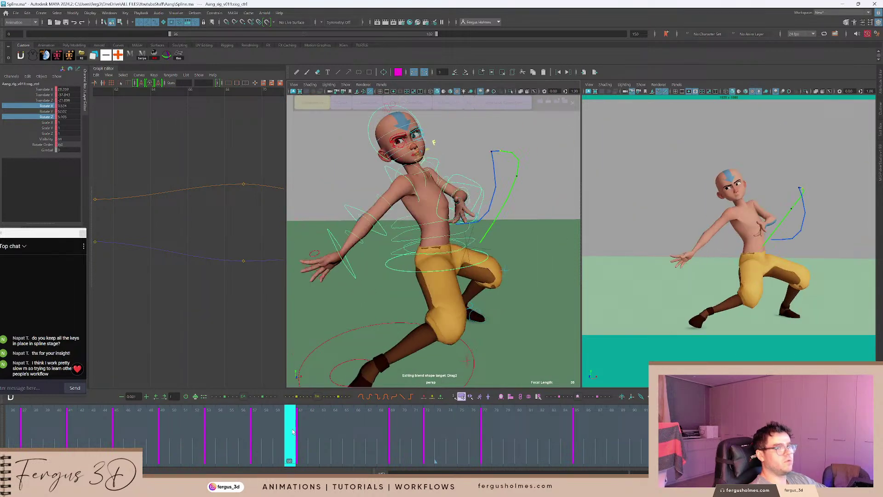
{"action": "key", "text": "e"}
{"action": "key", "text": "alt+period"}
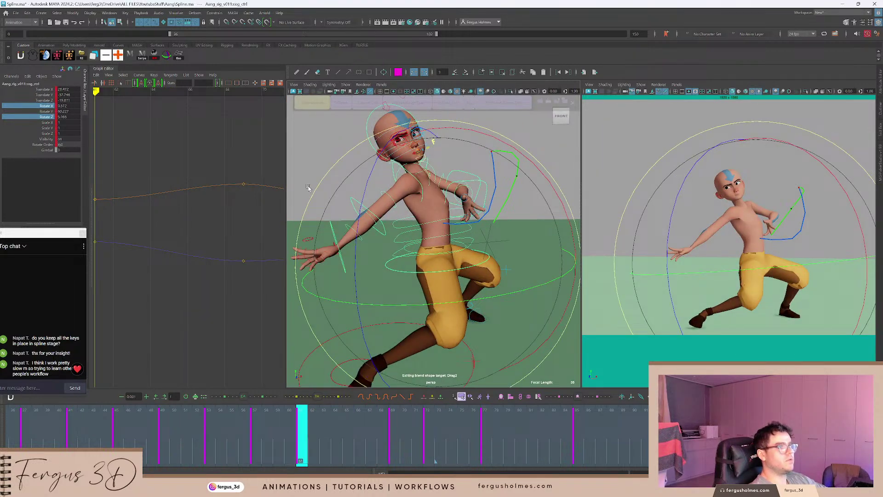
Inspect the cog control's Rotate Y curve around its key at frame 61.
{"action": "left_click", "coordinate": [51, 111]}
{"action": "scroll", "coordinate": [180, 184], "scroll_direction": "down", "scroll_amount": 5}
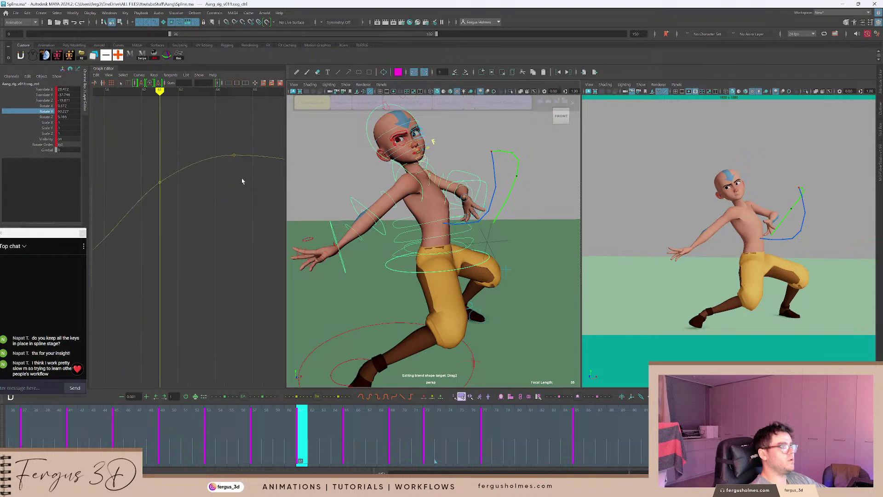
{"action": "scroll", "coordinate": [175, 191], "scroll_direction": "down", "scroll_amount": 5}
{"action": "scroll", "coordinate": [191, 223], "scroll_direction": "up", "scroll_amount": 5}
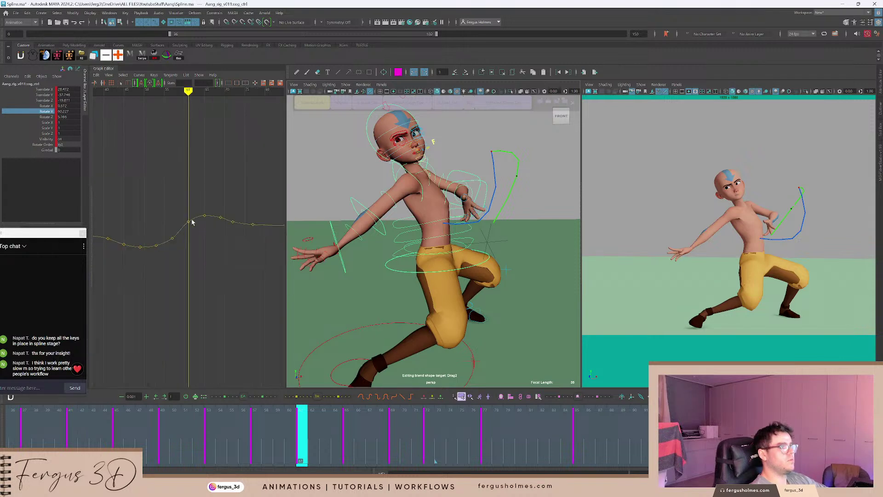
{"action": "left_click", "coordinate": [188, 222]}
{"action": "middle_click_drag", "start_coordinate": [194, 234], "coordinate": [195, 237], "text": "shift"}
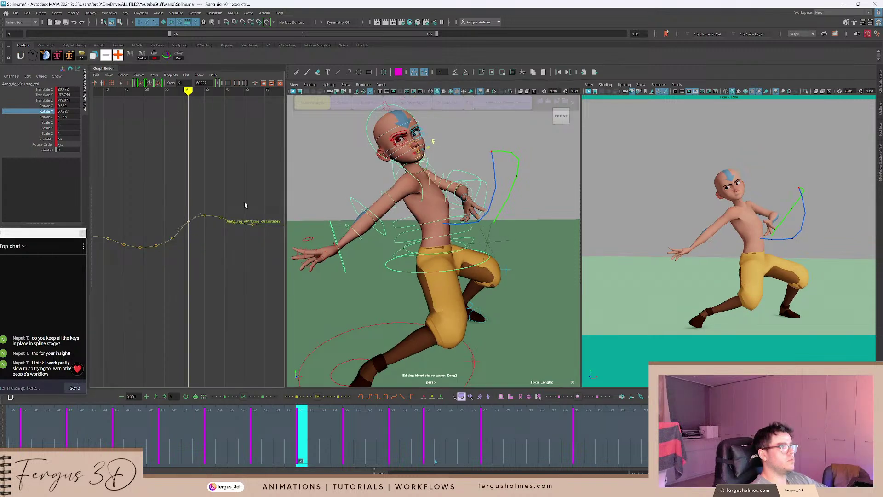
Select the FK spine controls and isolate their Rotate X curves in the Graph Editor.
{"action": "left_click", "coordinate": [345, 105]}
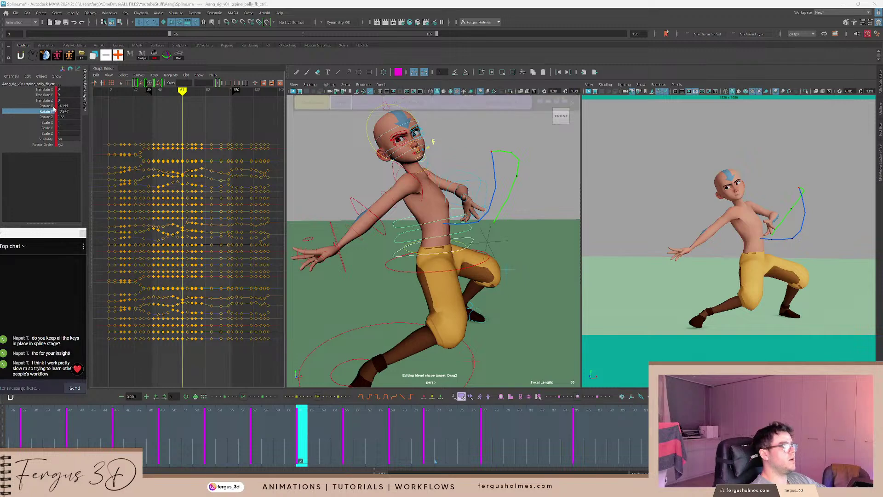
{"action": "left_click_drag", "start_coordinate": [46, 106], "coordinate": [50, 117]}
{"action": "right_click_drag", "start_coordinate": [200, 203], "coordinate": [186, 223], "text": "alt+shift"}
{"action": "middle_click_drag", "start_coordinate": [186, 223], "coordinate": [220, 195], "text": "alt"}
{"action": "right_click_drag", "start_coordinate": [194, 173], "coordinate": [197, 150], "text": "alt+shift"}
{"action": "right_click_drag", "start_coordinate": [212, 193], "coordinate": [120, 142], "text": "alt+shift"}
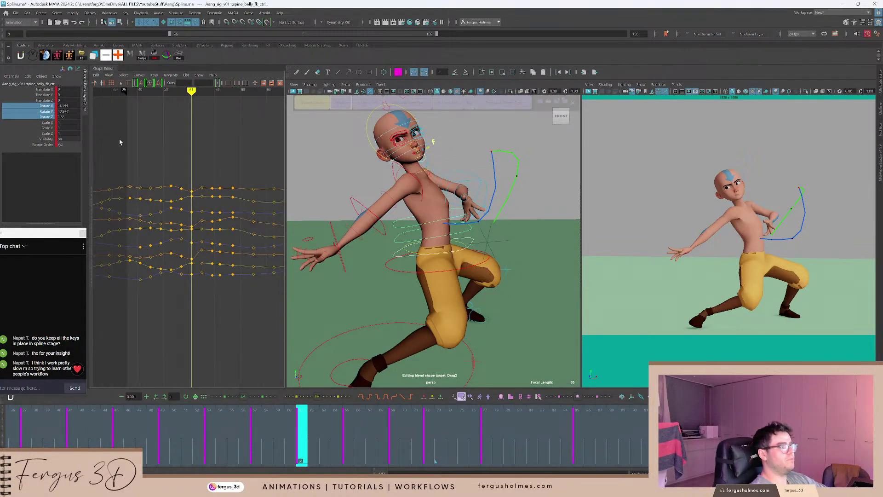
{"action": "left_click", "coordinate": [48, 106]}
{"action": "right_click_drag", "start_coordinate": [184, 172], "coordinate": [188, 137], "text": "alt+shift"}
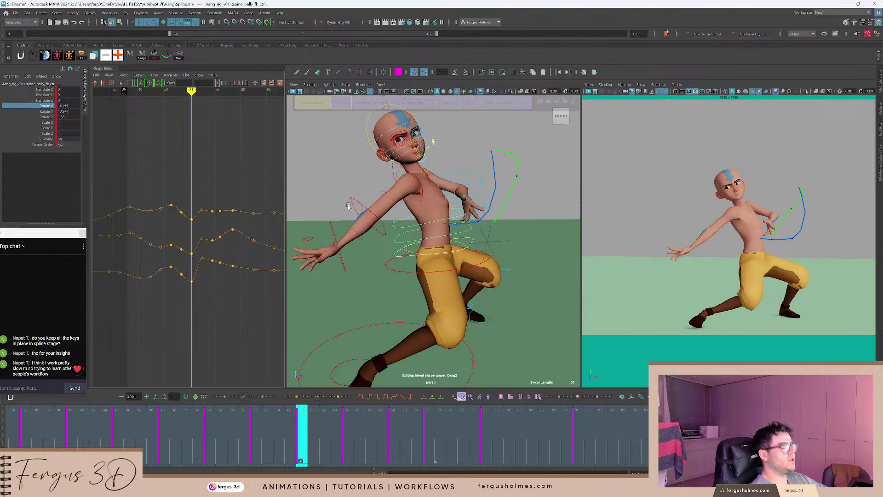
Compare the spine poses at frames 61 and 65, and delete the FK spine controls' Rotate X keys at frame 65.
{"action": "key", "text": "e"}
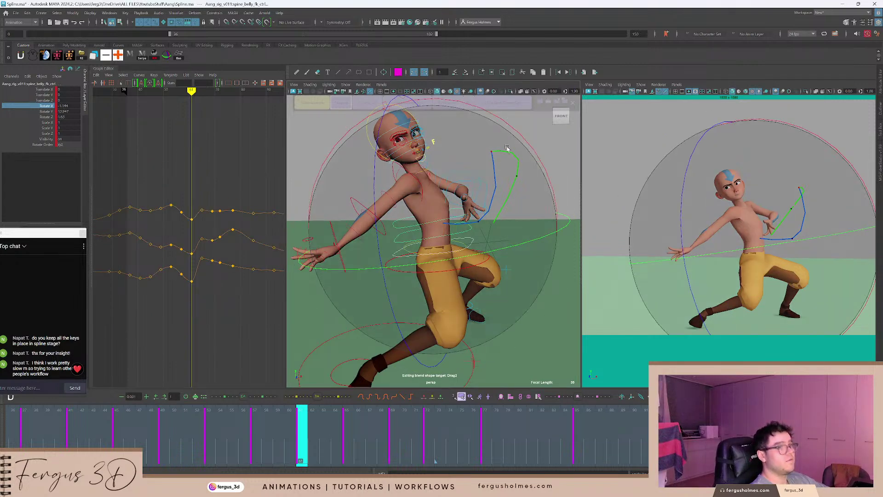
{"action": "key", "text": "period"}
{"action": "key", "text": "comma"}
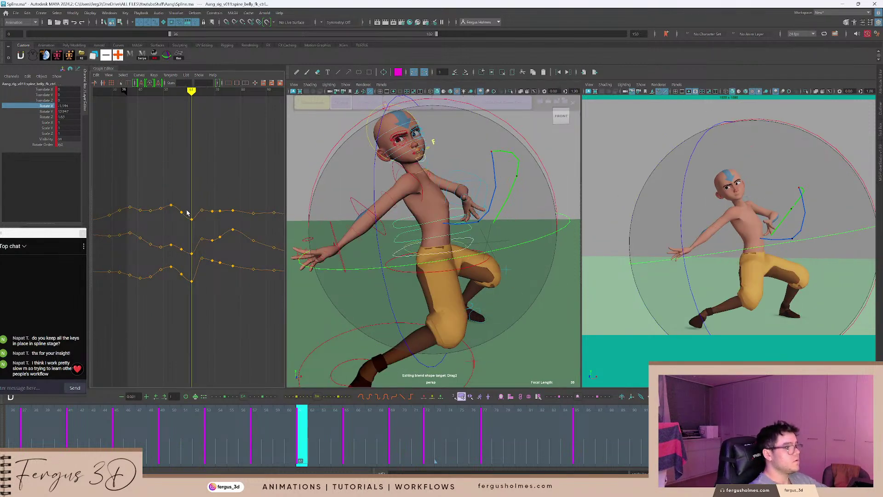
{"action": "key", "text": "period"}
{"action": "key", "text": "comma"}
{"action": "key", "text": "period"}
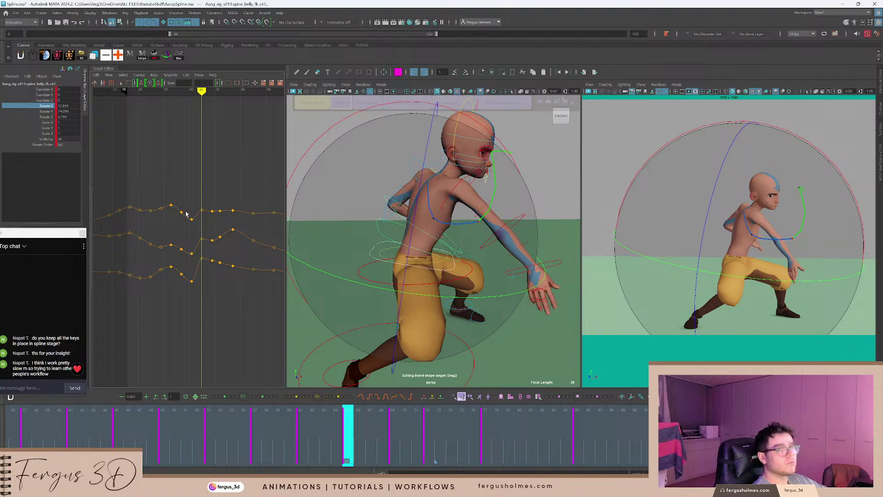
{"action": "right_click_drag", "start_coordinate": [184, 213], "coordinate": [198, 195], "text": "alt"}
{"action": "left_click_drag", "start_coordinate": [215, 253], "coordinate": [218, 278]}
{"action": "key", "text": "Delete"}
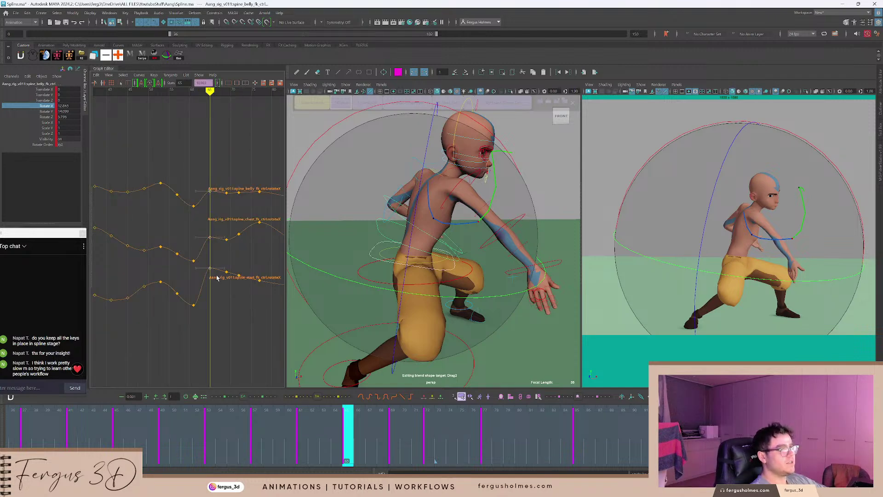
{"action": "key", "text": "comma"}
{"action": "key", "text": "period"}
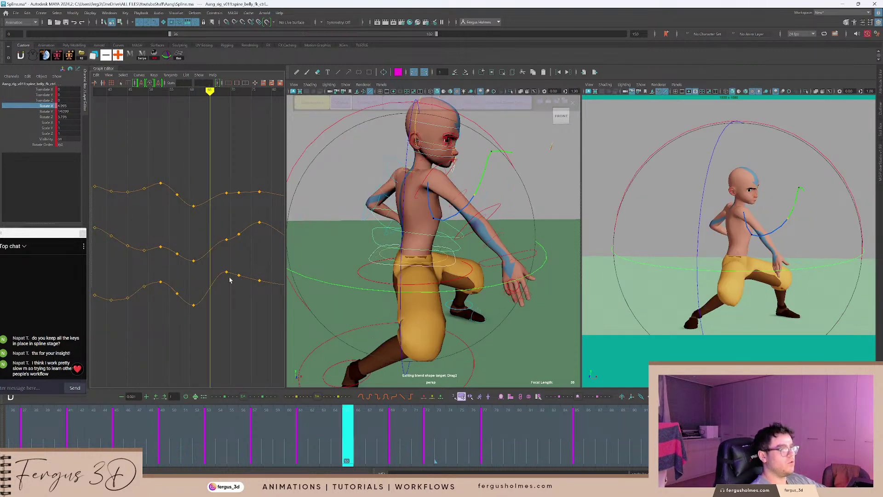
Play back the motion repeatedly from around frames 50 and 43 to review the spine and the neck's motion trail.
{"action": "key", "text": "comma"}
{"action": "key", "text": "comma"}
{"action": "key", "text": "comma"}
{"action": "left_click", "coordinate": [174, 426]}
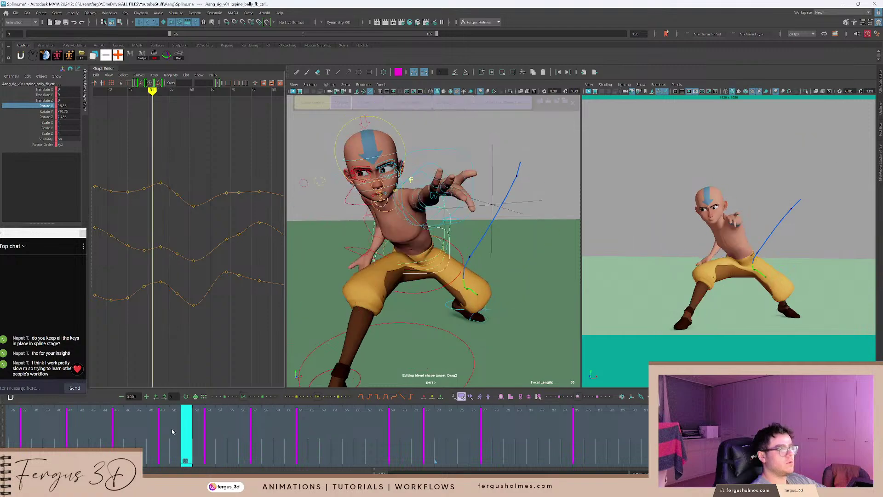
{"action": "key", "text": "alt+v"}
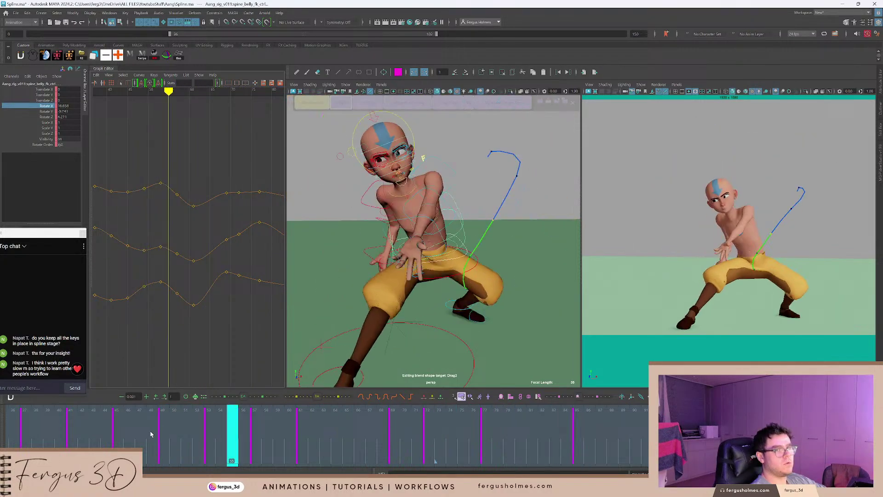
{"action": "left_click_drag", "start_coordinate": [167, 434], "coordinate": [95, 419]}
{"action": "key", "text": "alt+v"}
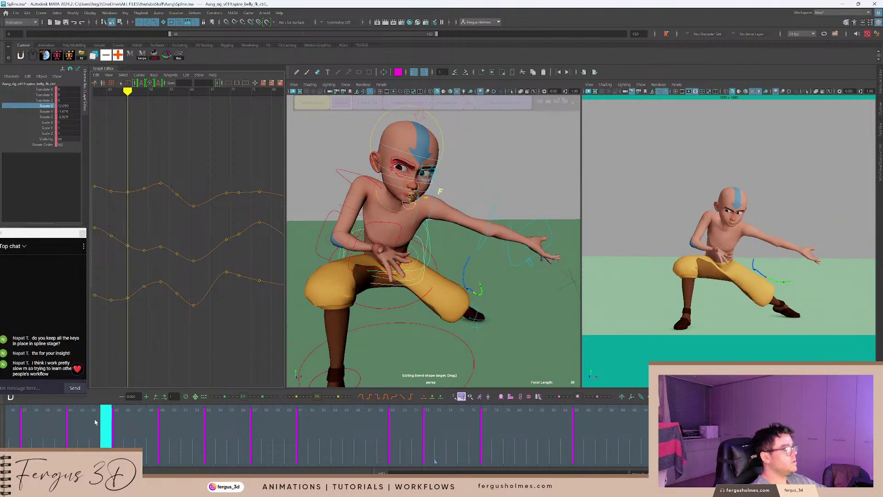
{"action": "key", "text": "alt+v"}
{"action": "left_click", "coordinate": [96, 422]}
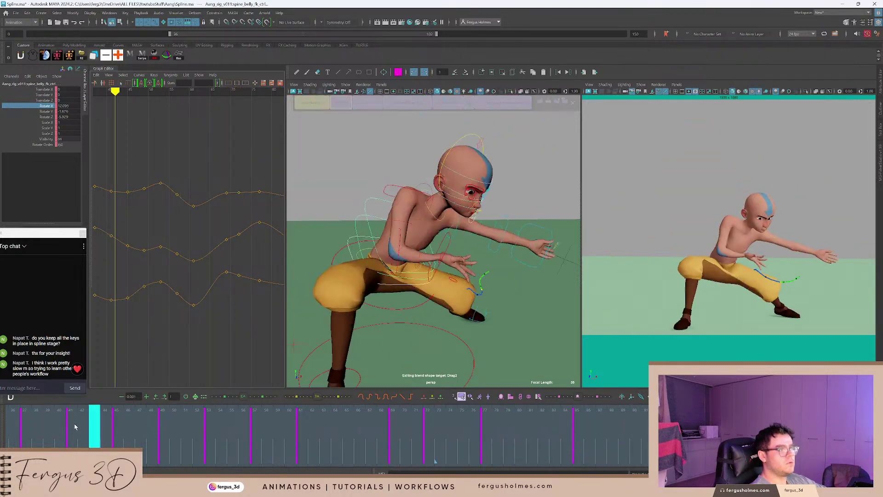
{"action": "key", "text": "alt+v"}
{"action": "mouse_move", "coordinate": [94, 428]}
{"action": "left_mouse_down"}
{"action": "mouse_move", "coordinate": [242, 430]}
{"action": "mouse_move", "coordinate": [92, 422]}
{"action": "left_mouse_up"}
{"action": "key", "text": "alt+v"}
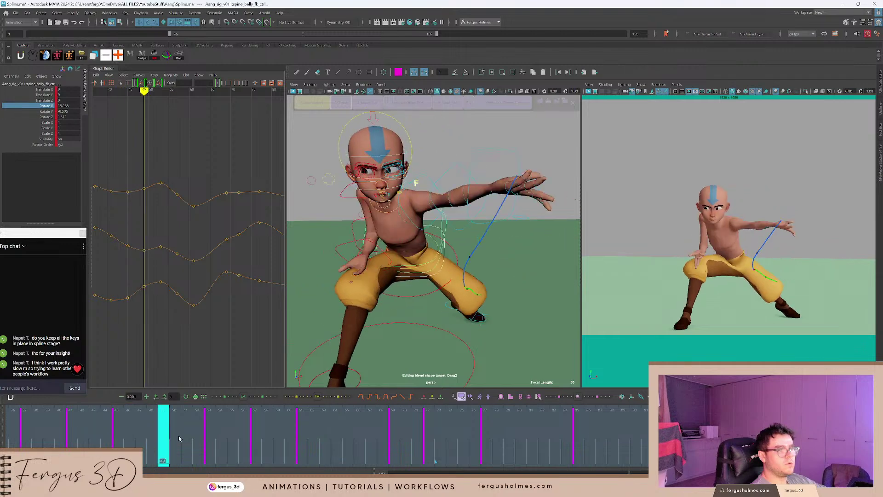
{"action": "left_click", "coordinate": [96, 431]}
{"action": "key", "text": "alt+v"}
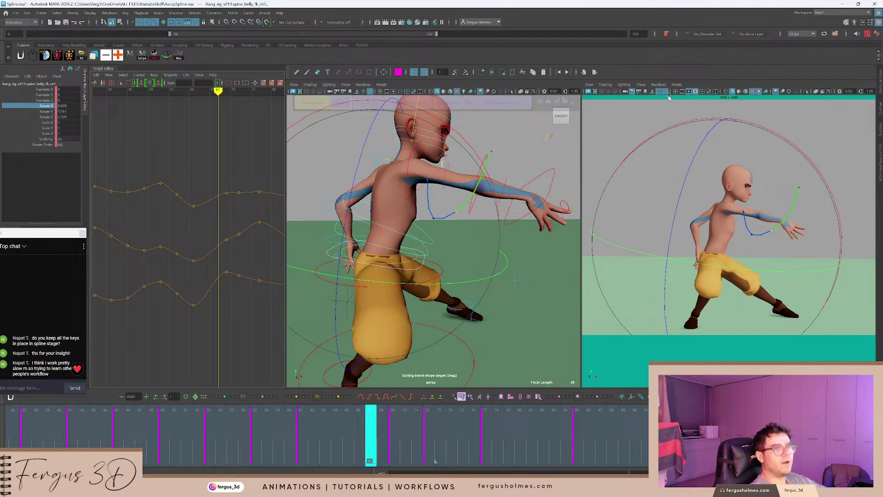
Try to draw a Blue Pencil stroke over the character's upper back in the camera view at frame 67.
{"action": "left_click", "coordinate": [297, 72]}
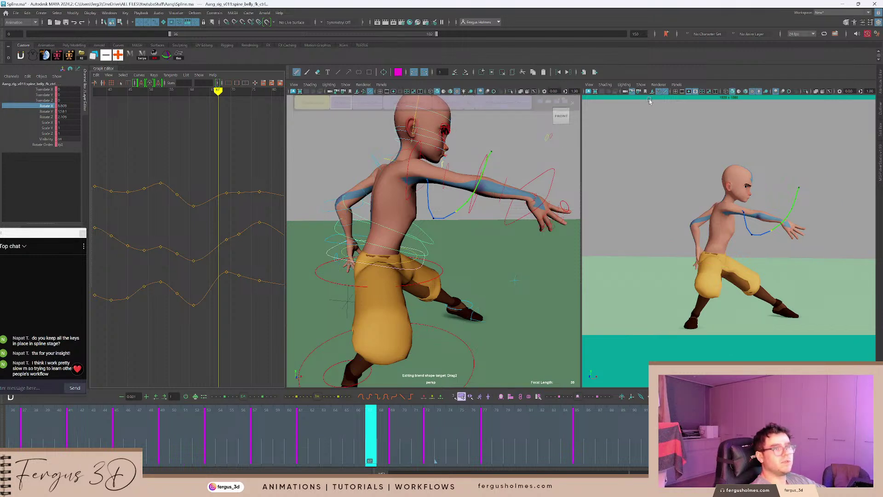
{"action": "left_click", "coordinate": [720, 205]}
{"action": "left_click", "coordinate": [298, 72]}
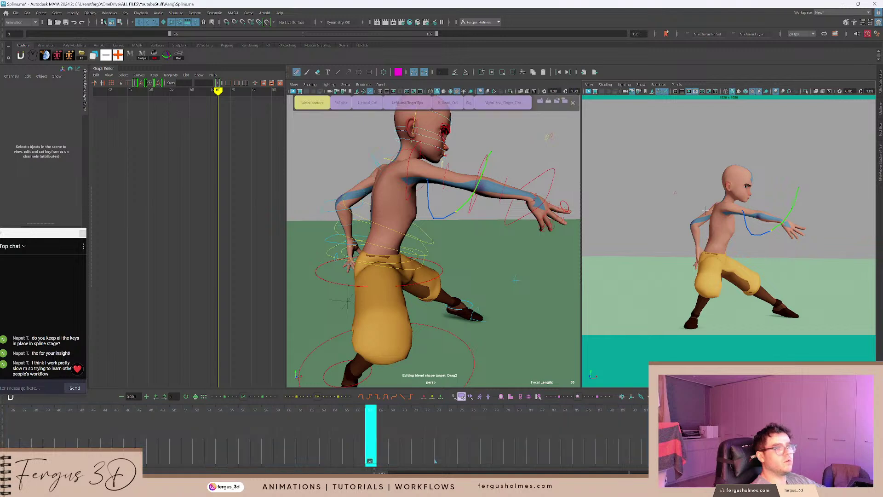
{"action": "left_click_drag", "start_coordinate": [716, 201], "coordinate": [711, 224]}
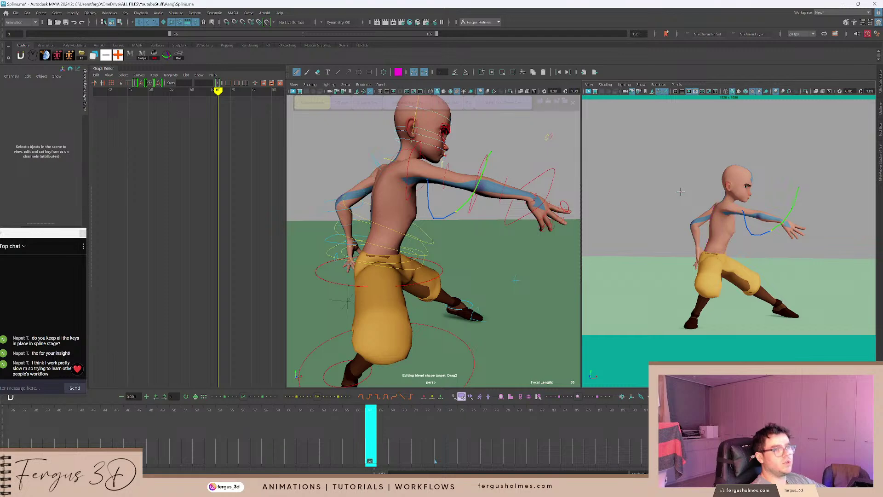
Select the cog control, replay the motion from frame 45 and scrub to frame 57 to study the motion trail.
{"action": "mouse_move", "coordinate": [387, 412]}
{"action": "left_mouse_down"}
{"action": "mouse_move", "coordinate": [280, 414]}
{"action": "mouse_move", "coordinate": [635, 431]}
{"action": "mouse_move", "coordinate": [209, 430]}
{"action": "mouse_move", "coordinate": [264, 416]}
{"action": "mouse_move", "coordinate": [342, 415]}
{"action": "mouse_move", "coordinate": [242, 414]}
{"action": "mouse_move", "coordinate": [360, 411]}
{"action": "mouse_move", "coordinate": [209, 411]}
{"action": "left_mouse_up"}
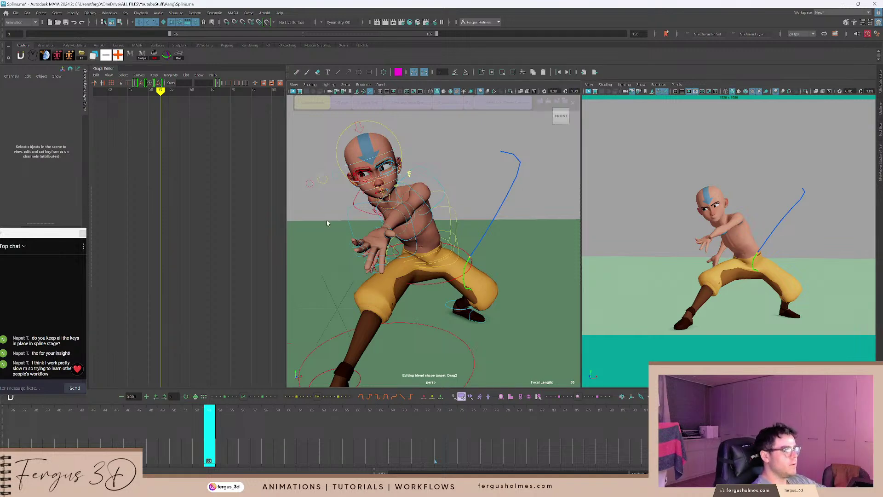
{"action": "left_click", "coordinate": [444, 285]}
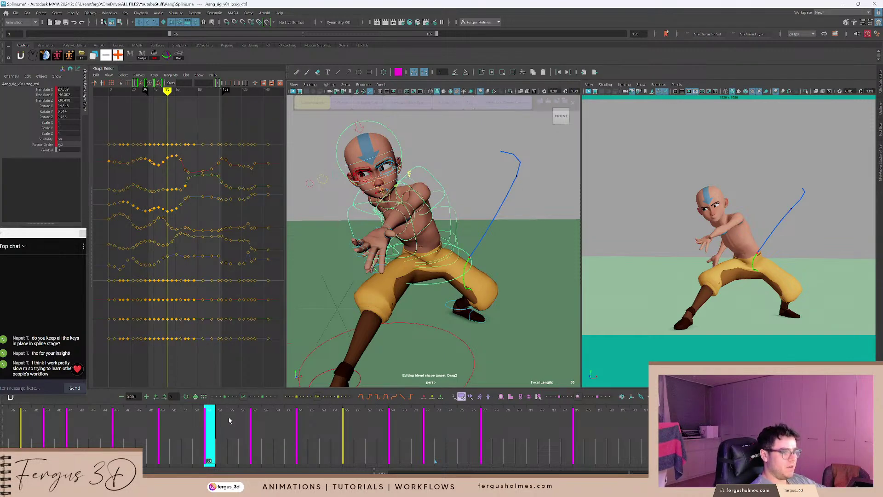
{"action": "left_click_drag", "start_coordinate": [229, 421], "coordinate": [118, 429]}
{"action": "key", "text": "alt+v"}
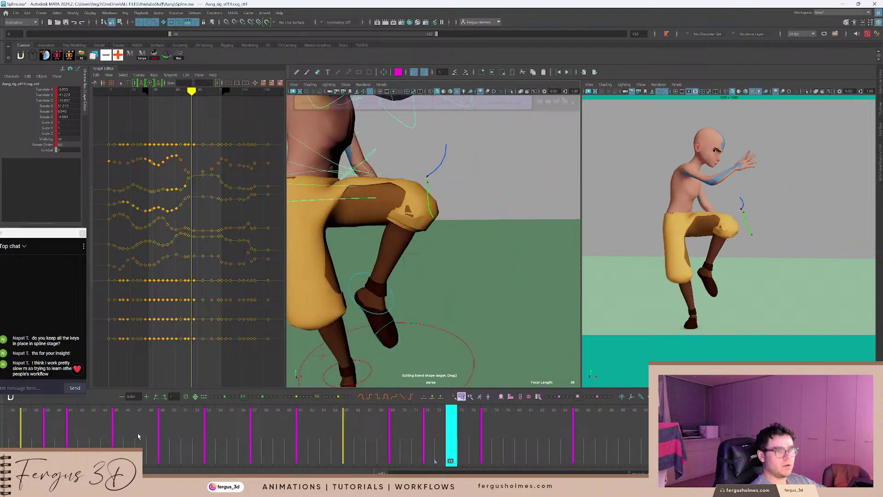
{"action": "left_click", "coordinate": [118, 436]}
{"action": "key", "text": "alt+v"}
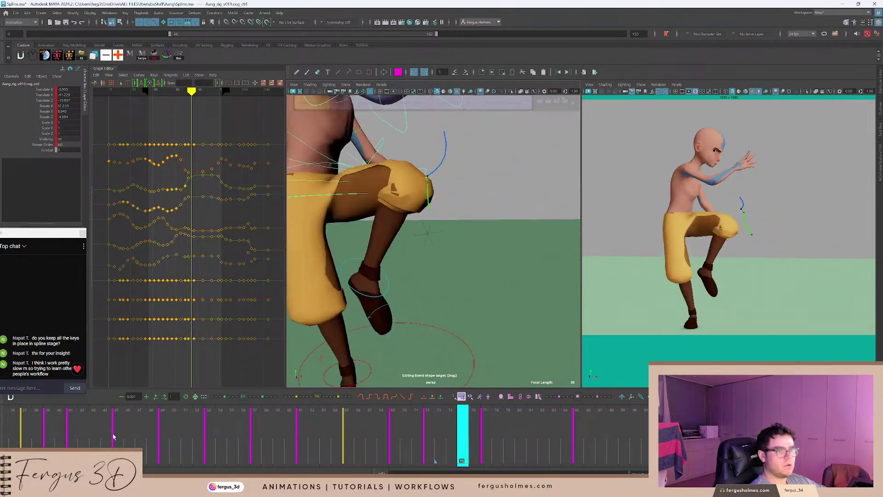
{"action": "left_click", "coordinate": [114, 435]}
{"action": "key", "text": "alt+v"}
{"action": "left_click", "coordinate": [114, 435]}
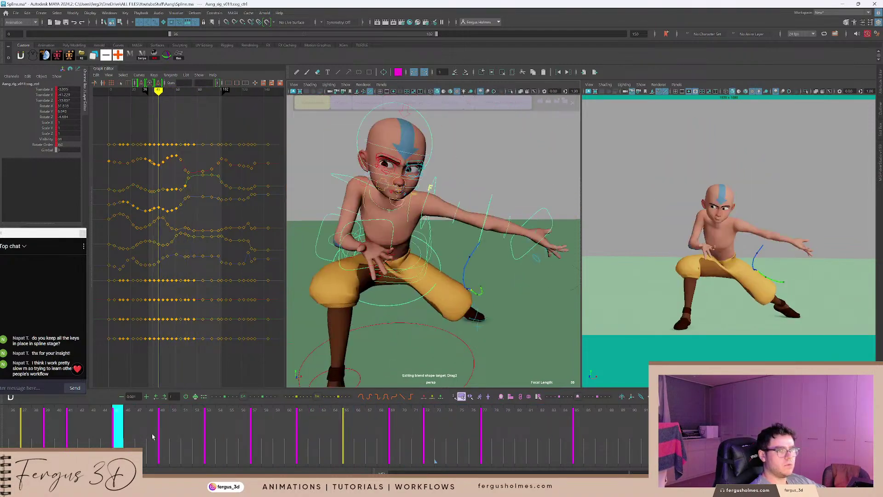
{"action": "mouse_move", "coordinate": [153, 436]}
{"action": "left_mouse_down"}
{"action": "mouse_move", "coordinate": [450, 451]}
{"action": "mouse_move", "coordinate": [143, 449]}
{"action": "mouse_move", "coordinate": [252, 447]}
{"action": "left_mouse_up"}
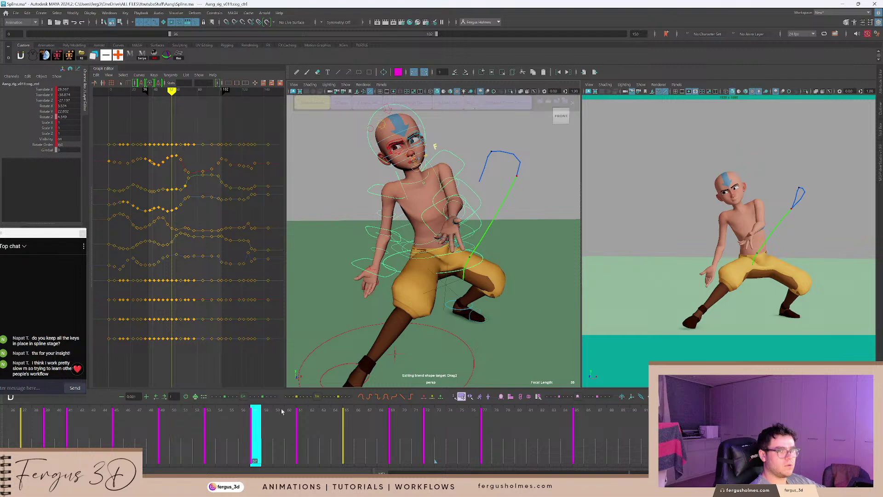
Remove the neck's motion trail from the viewports.
{"action": "middle_click_drag", "start_coordinate": [395, 323], "coordinate": [383, 311], "text": "alt"}
{"action": "key", "text": "e"}
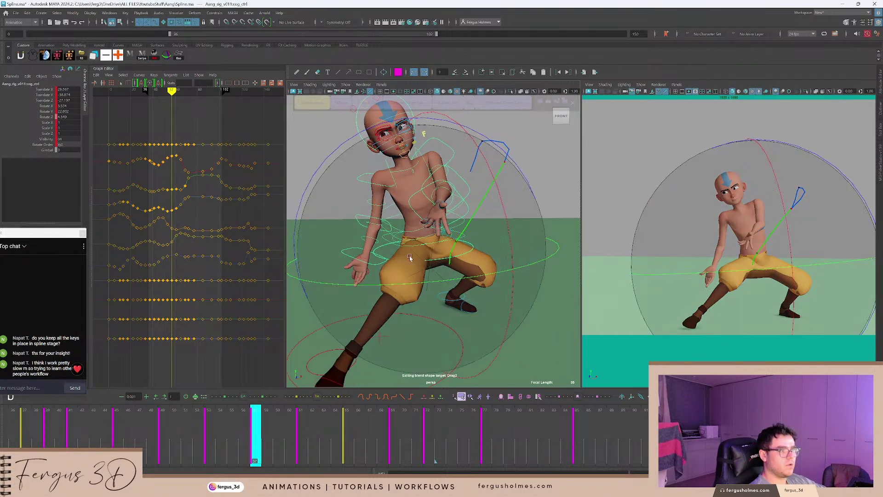
{"action": "key", "text": "e"}
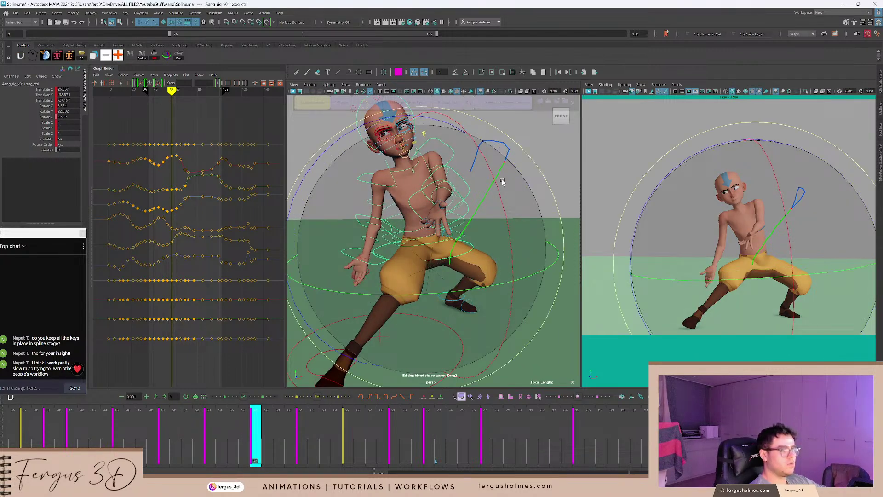
{"action": "key", "text": "q"}
{"action": "left_click", "coordinate": [476, 246]}
{"action": "left_click", "coordinate": [473, 247]}
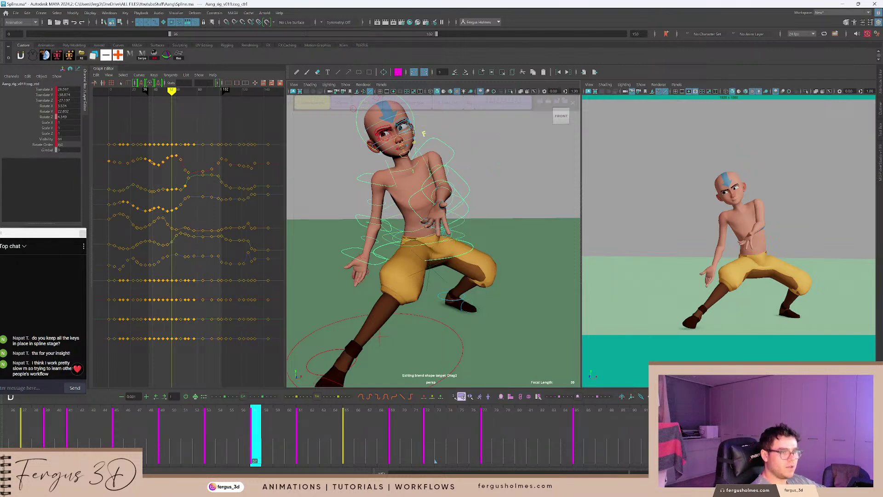
Rotate the cog control slightly at frame 45.
{"action": "scroll", "coordinate": [474, 249], "scroll_direction": "up", "scroll_amount": 3}
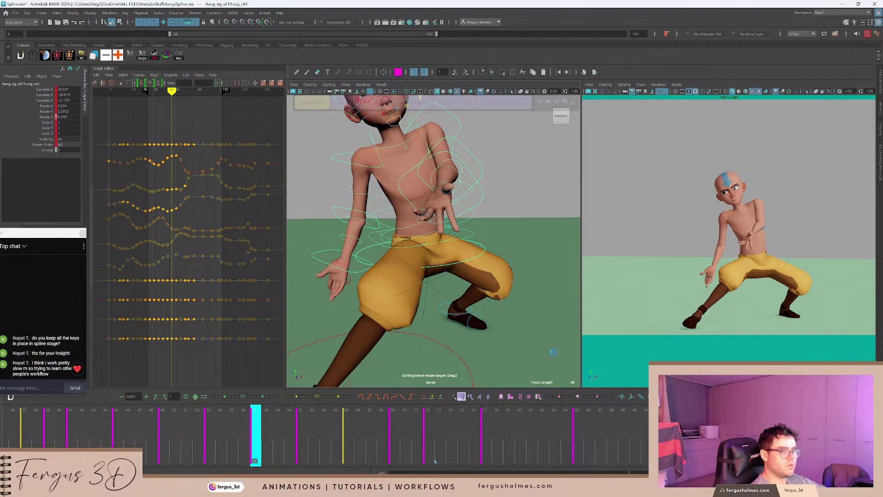
{"action": "scroll", "coordinate": [419, 299], "scroll_direction": "down", "scroll_amount": 3}
{"action": "left_click_drag", "start_coordinate": [237, 430], "coordinate": [118, 443]}
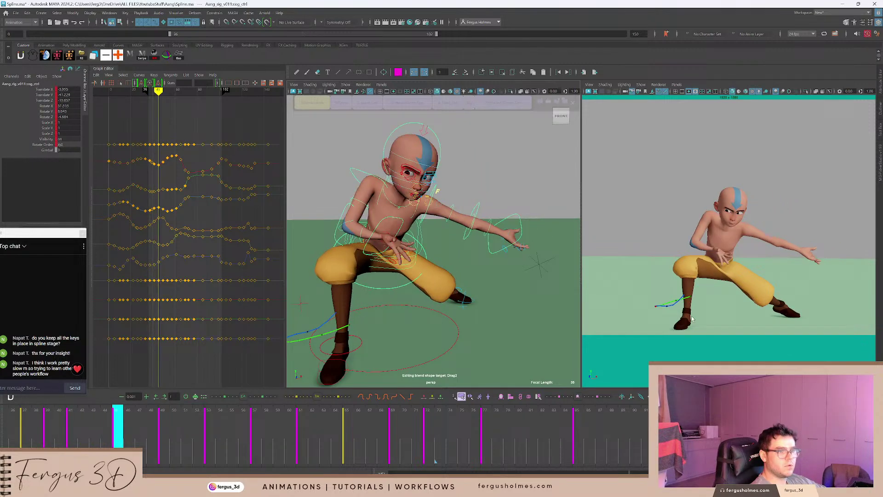
{"action": "left_click", "coordinate": [404, 290]}
{"action": "left_click", "coordinate": [398, 287]}
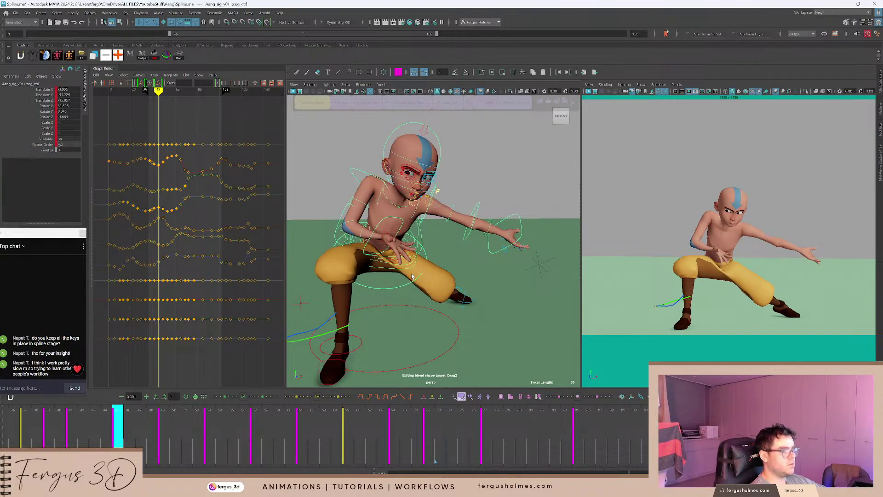
{"action": "key", "text": "e"}
{"action": "left_click_drag", "start_coordinate": [399, 279], "coordinate": [399, 282]}
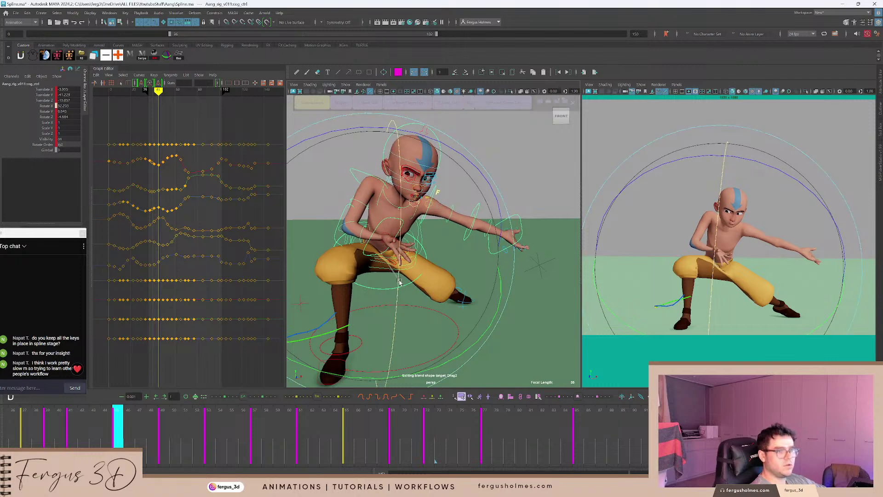
Extend the playback range to start at frame 26 and replay the motion from the earlier frames.
{"action": "key", "text": "comma"}
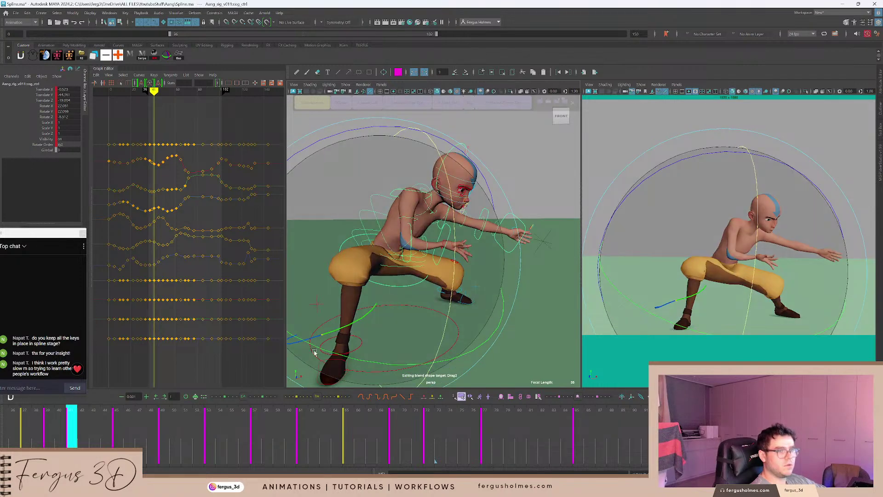
{"action": "left_click_drag", "start_coordinate": [74, 434], "coordinate": [15, 433]}
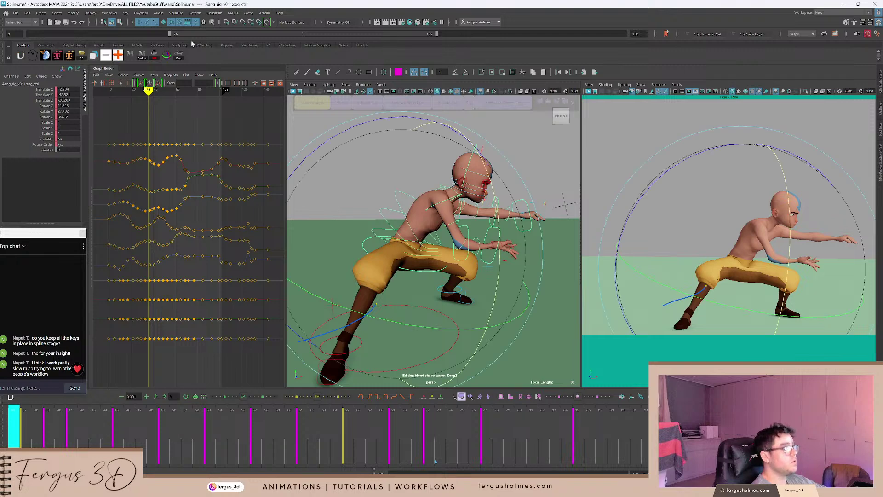
{"action": "left_click_drag", "start_coordinate": [168, 35], "coordinate": [130, 36]}
{"action": "left_click_drag", "start_coordinate": [62, 425], "coordinate": [11, 426]}
{"action": "key", "text": "alt+v"}
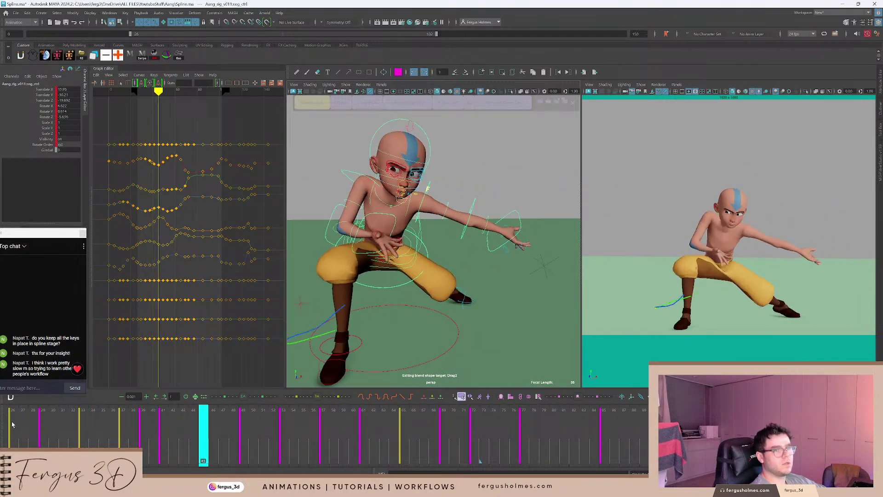
{"action": "key", "text": "alt+v"}
{"action": "left_click_drag", "start_coordinate": [111, 437], "coordinate": [144, 460]}
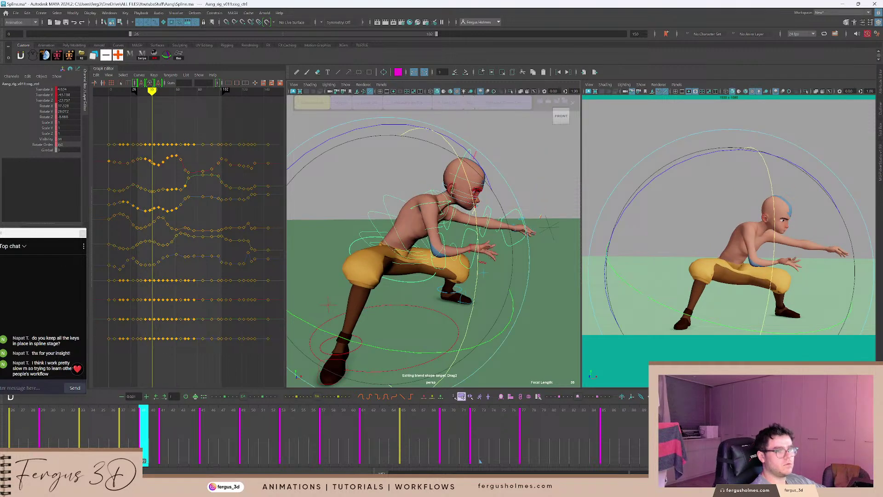
Rotate the cog control at frame 49, readjust it at frame 45 and rotate it at frame 53.
{"action": "left_click_drag", "start_coordinate": [112, 430], "coordinate": [249, 440]}
{"action": "left_click_drag", "start_coordinate": [401, 276], "coordinate": [399, 301]}
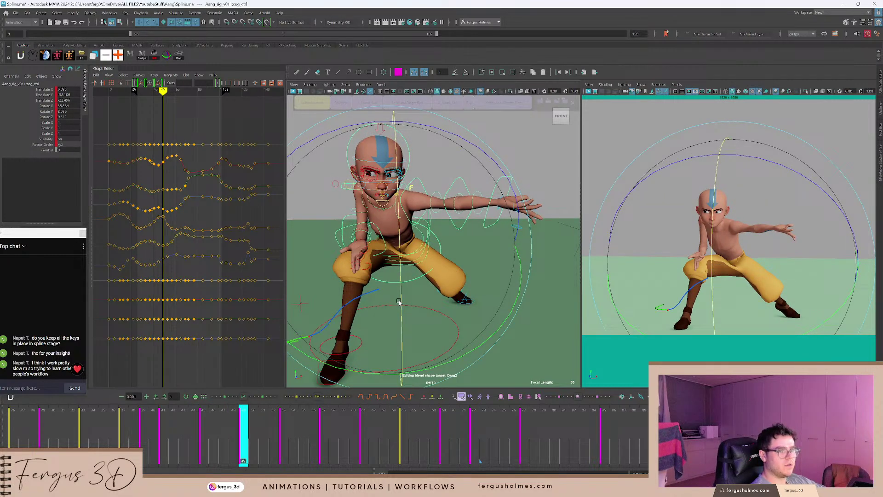
{"action": "key", "text": "comma"}
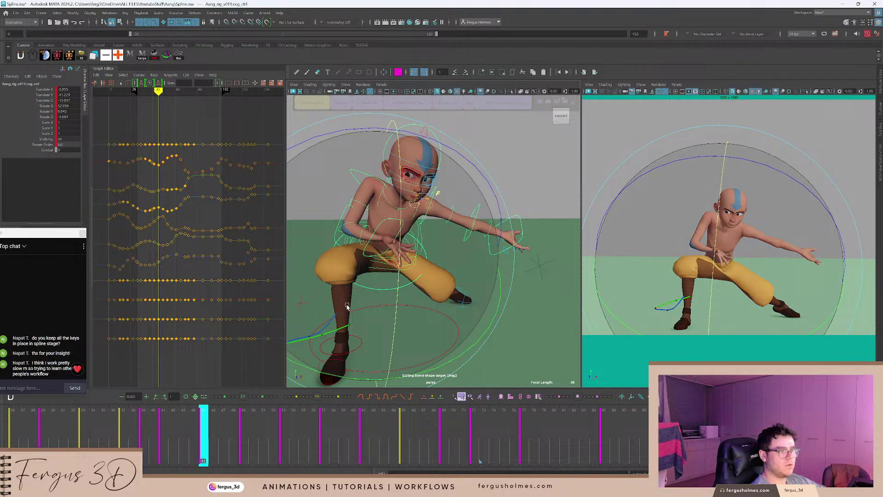
{"action": "left_click_drag", "start_coordinate": [349, 284], "coordinate": [350, 283]}
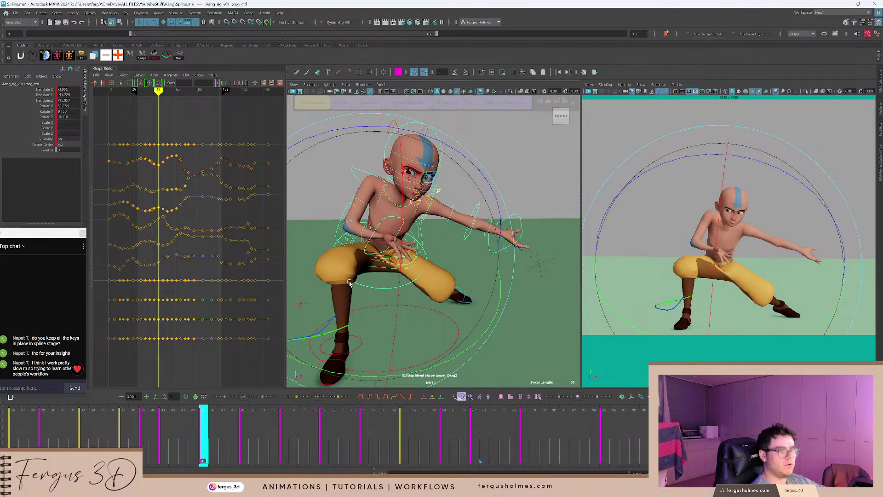
{"action": "mouse_move", "coordinate": [216, 422]}
{"action": "left_mouse_down"}
{"action": "mouse_move", "coordinate": [252, 422]}
{"action": "mouse_move", "coordinate": [115, 424]}
{"action": "mouse_move", "coordinate": [294, 426]}
{"action": "mouse_move", "coordinate": [284, 426]}
{"action": "left_mouse_up"}
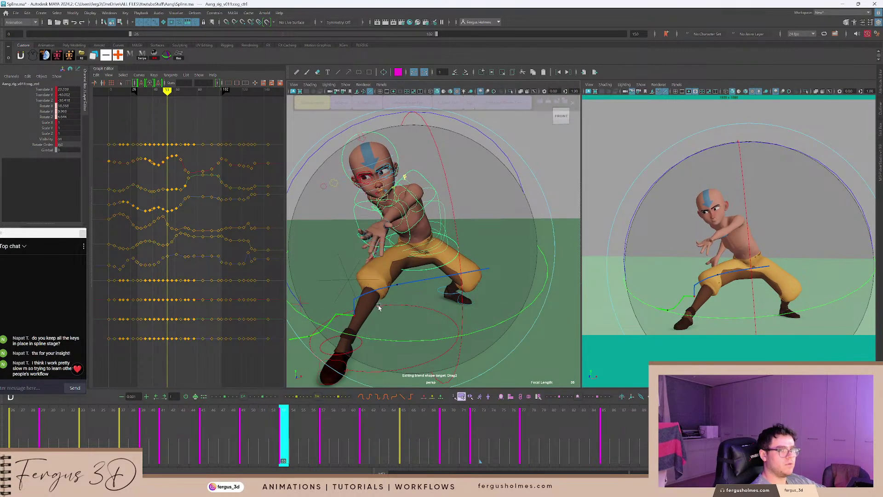
{"action": "left_click_drag", "start_coordinate": [379, 308], "coordinate": [370, 311]}
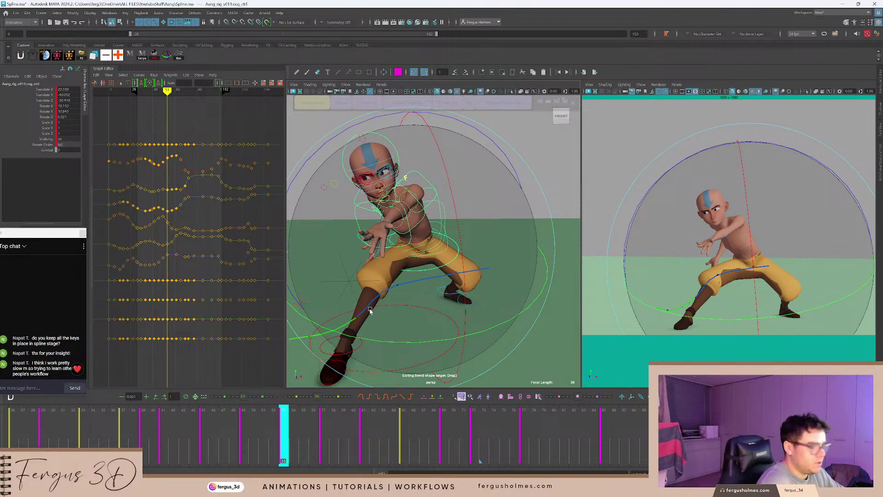
Replay the motion and compare the cog's poses and curves around frames 57 to 61.
{"action": "left_click_drag", "start_coordinate": [281, 450], "coordinate": [364, 435]}
{"action": "scroll", "coordinate": [172, 257], "scroll_direction": "up", "scroll_amount": 3}
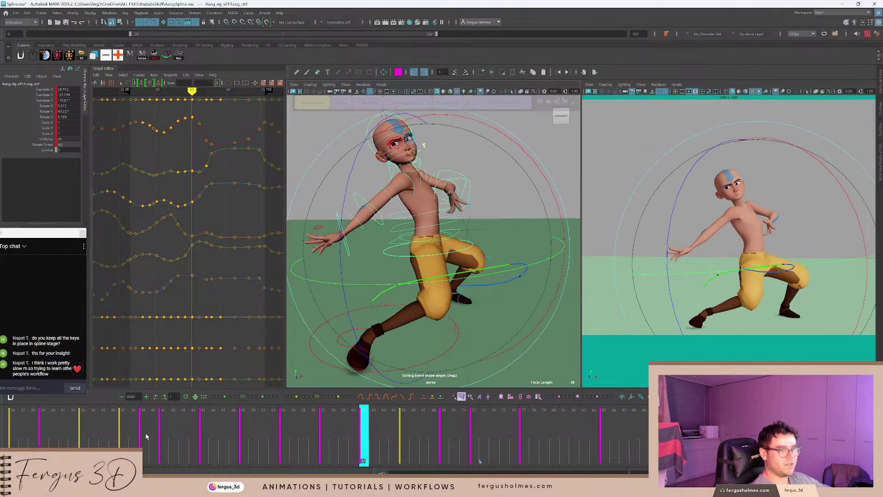
{"action": "left_click_drag", "start_coordinate": [146, 436], "coordinate": [75, 429]}
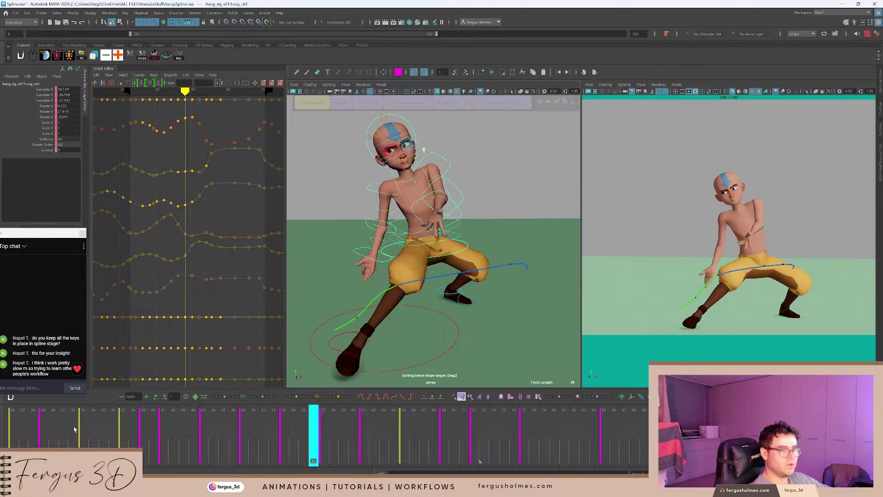
{"action": "key", "text": "alt+v"}
{"action": "key", "text": "period"}
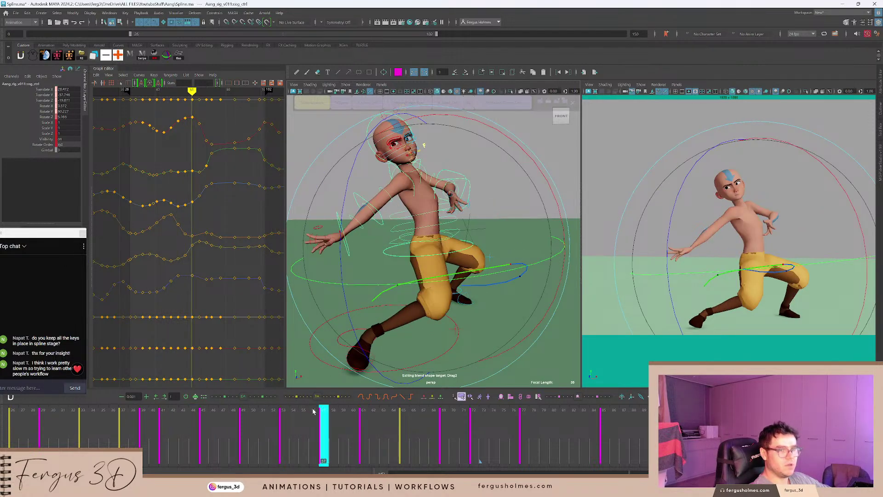
{"action": "key", "text": "comma"}
Rotate the cog control slightly at frames 69 and 72.
{"action": "left_click_drag", "start_coordinate": [335, 418], "coordinate": [447, 423]}
{"action": "key", "text": "e"}
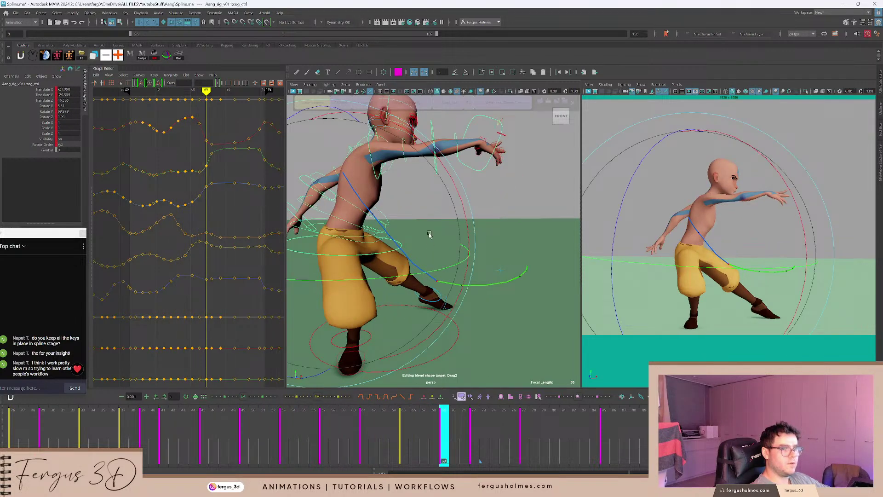
{"action": "left_click_drag", "start_coordinate": [429, 235], "coordinate": [427, 239]}
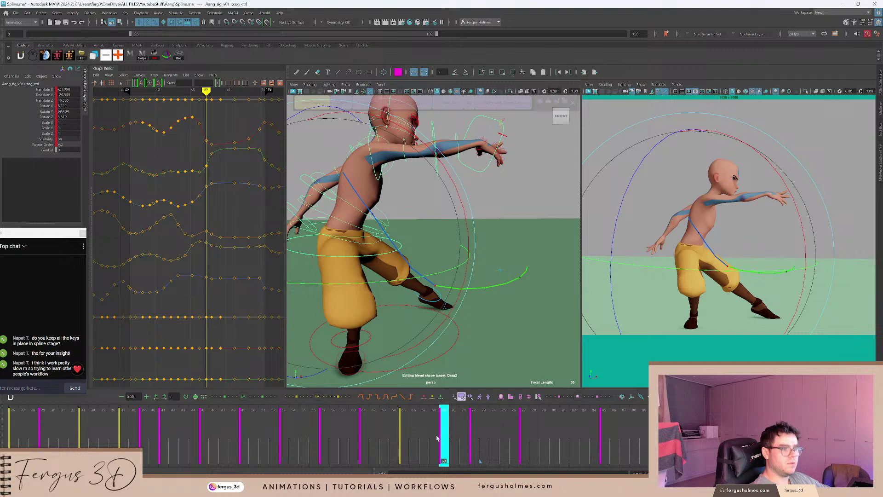
{"action": "left_click_drag", "start_coordinate": [442, 437], "coordinate": [475, 431]}
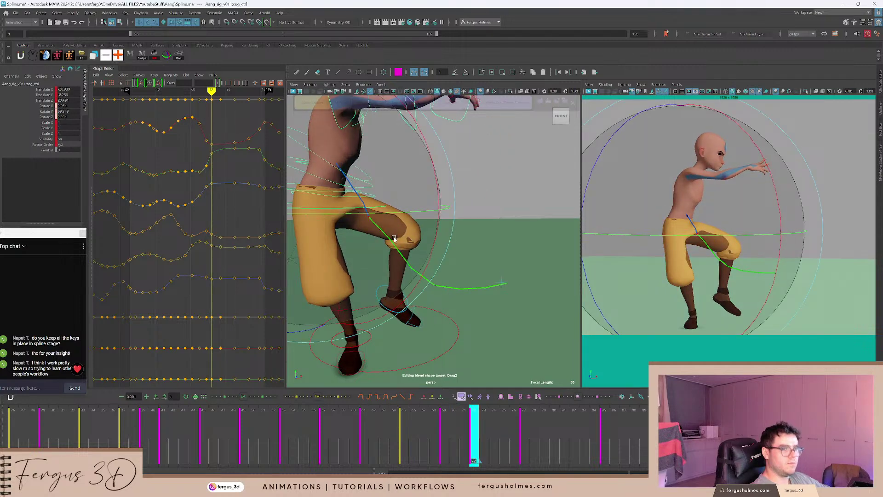
{"action": "left_click_drag", "start_coordinate": [391, 244], "coordinate": [390, 244]}
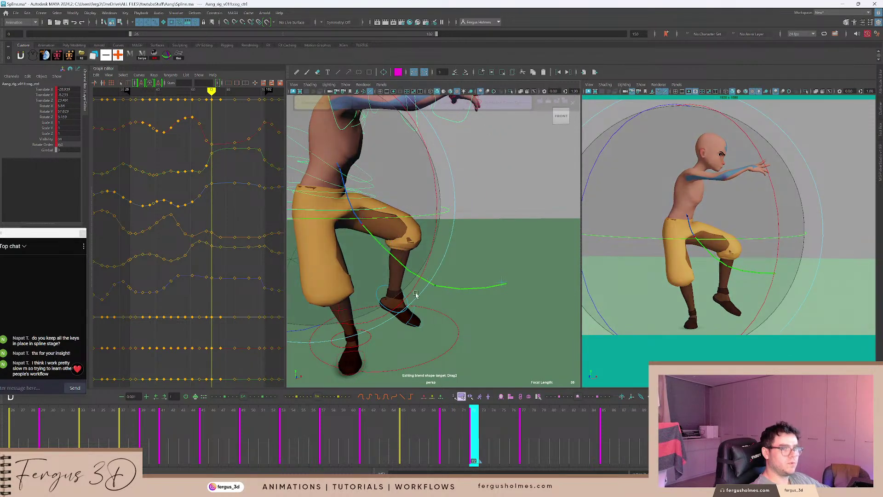
Replay the whole action repeatedly and scrub back to frame 48 to examine the cog's revised rotation.
{"action": "left_click_drag", "start_coordinate": [388, 208], "coordinate": [367, 233], "text": "alt"}
{"action": "mouse_move", "coordinate": [455, 429]}
{"action": "left_mouse_down"}
{"action": "mouse_move", "coordinate": [413, 435]}
{"action": "mouse_move", "coordinate": [646, 434]}
{"action": "left_mouse_up"}
{"action": "key", "text": "alt+v"}
{"action": "key", "text": "alt+v"}
{"action": "key", "text": "e"}
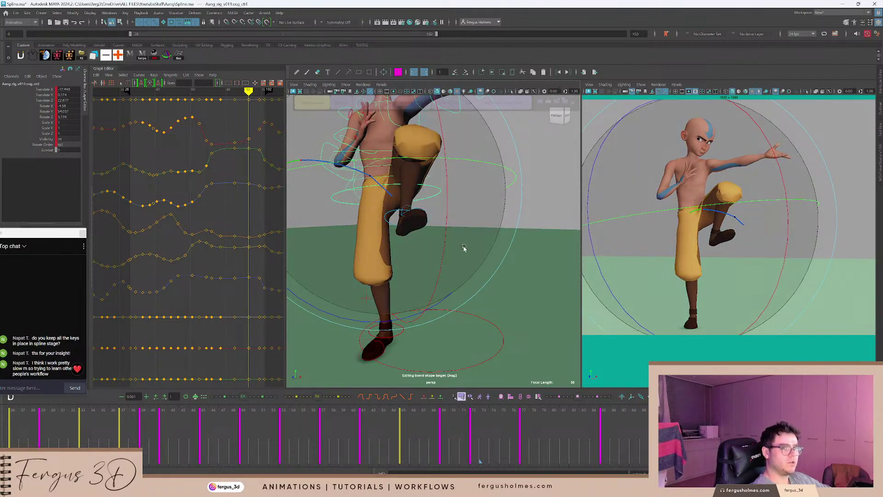
{"action": "left_click", "coordinate": [593, 450]}
{"action": "key", "text": "alt+v"}
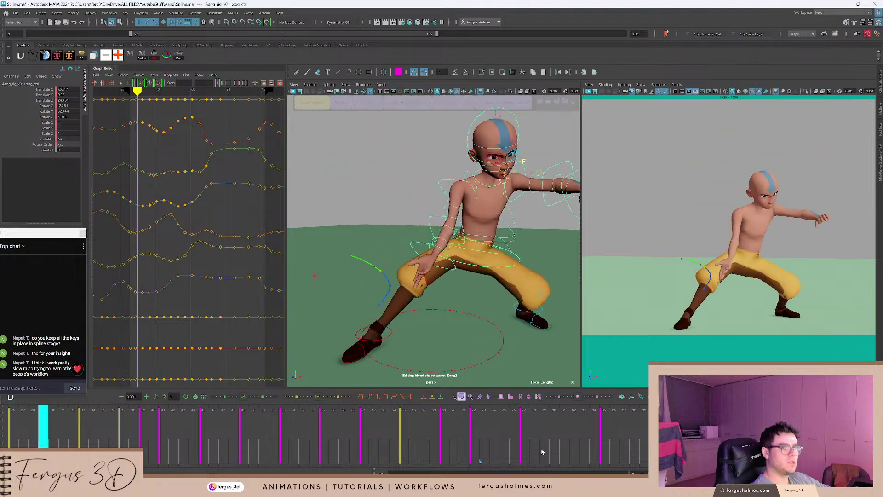
{"action": "left_click_drag", "start_coordinate": [543, 450], "coordinate": [517, 450]}
{"action": "left_click", "coordinate": [514, 449]}
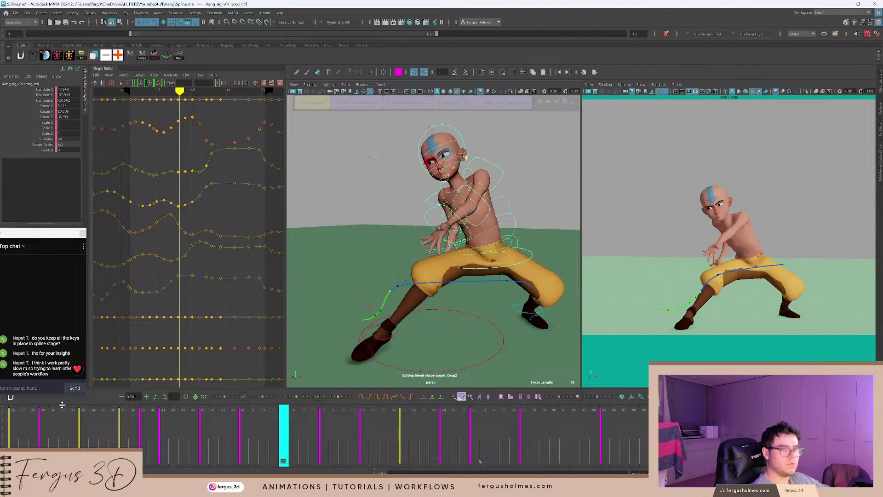
{"action": "left_click_drag", "start_coordinate": [205, 428], "coordinate": [154, 430]}
{"action": "key", "text": "alt+v"}
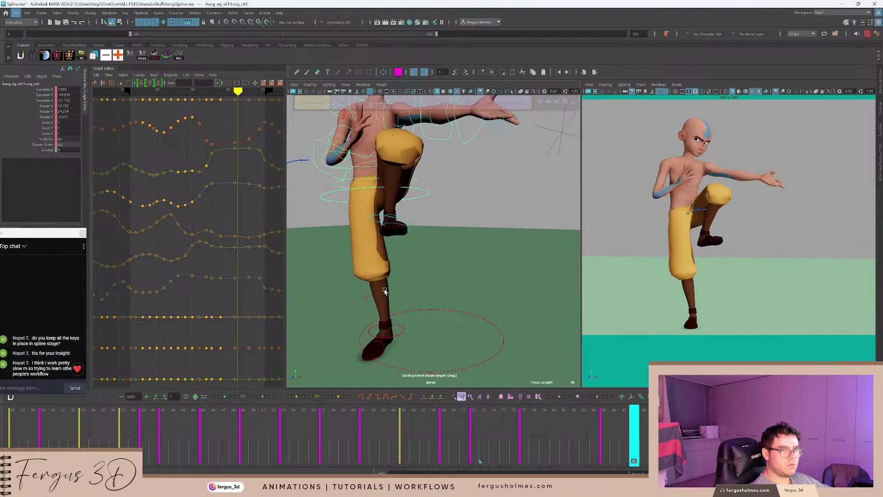
{"action": "key", "text": "alt+v"}
{"action": "left_click_drag", "start_coordinate": [212, 424], "coordinate": [234, 417]}
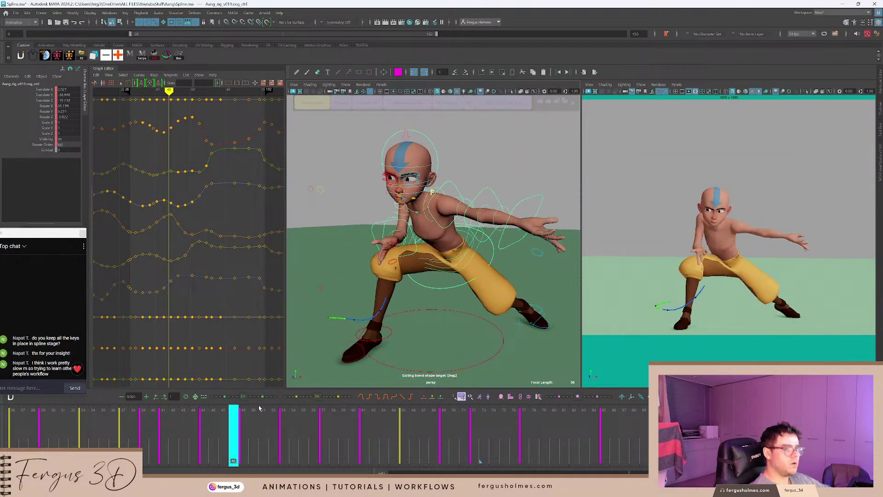
Select the FK spine controls and examine their isolated Rotate X, Y and Z curves around frame 41.
{"action": "left_click", "coordinate": [343, 103]}
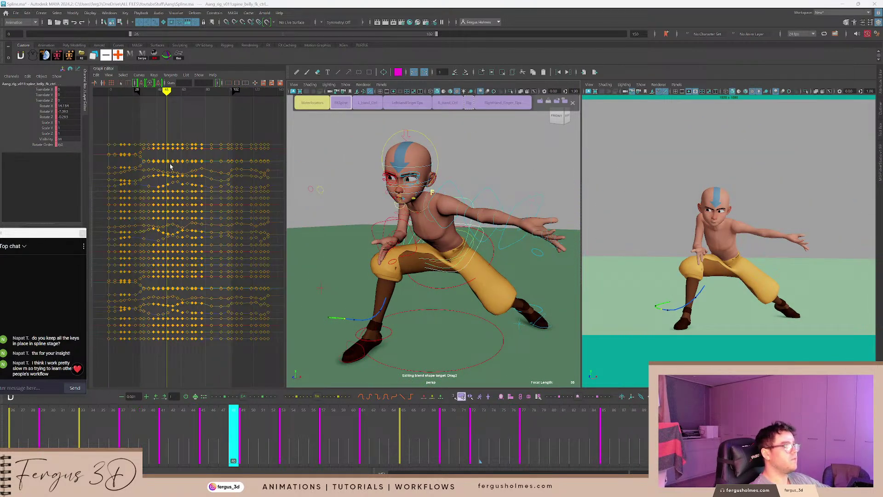
{"action": "left_click_drag", "start_coordinate": [47, 107], "coordinate": [48, 114]}
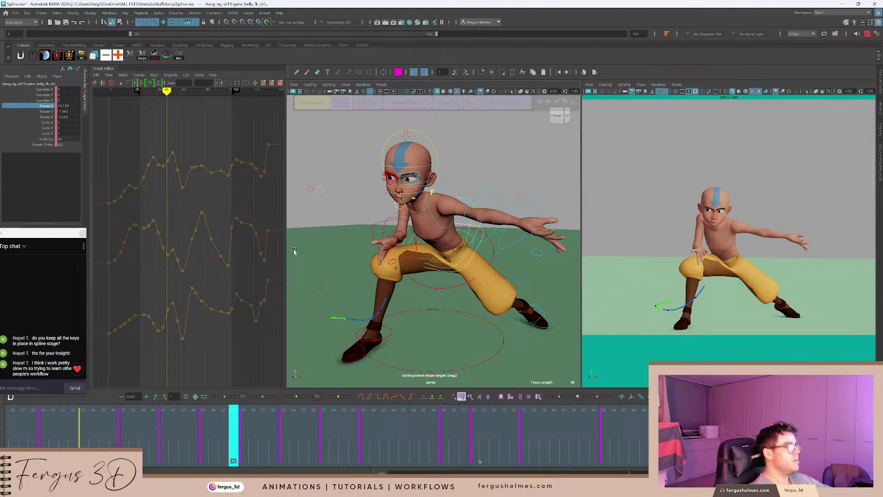
{"action": "key", "text": "e"}
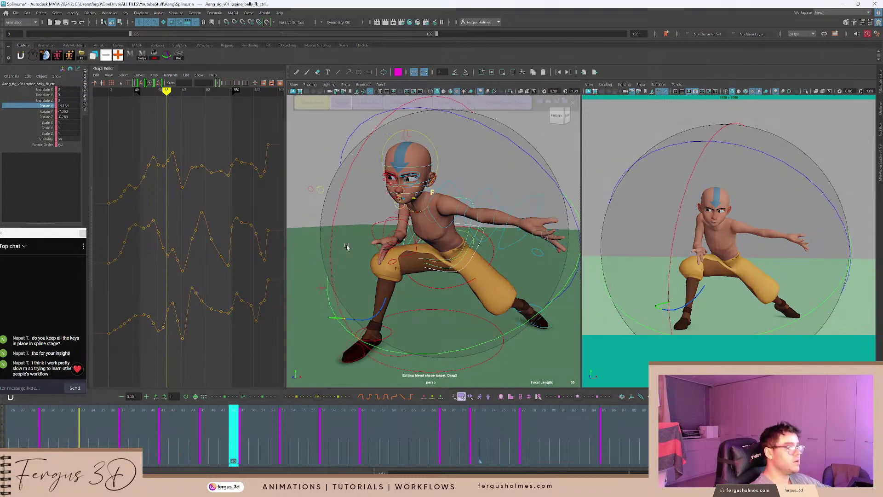
{"action": "middle_click_drag", "start_coordinate": [153, 185], "coordinate": [168, 172], "text": "alt"}
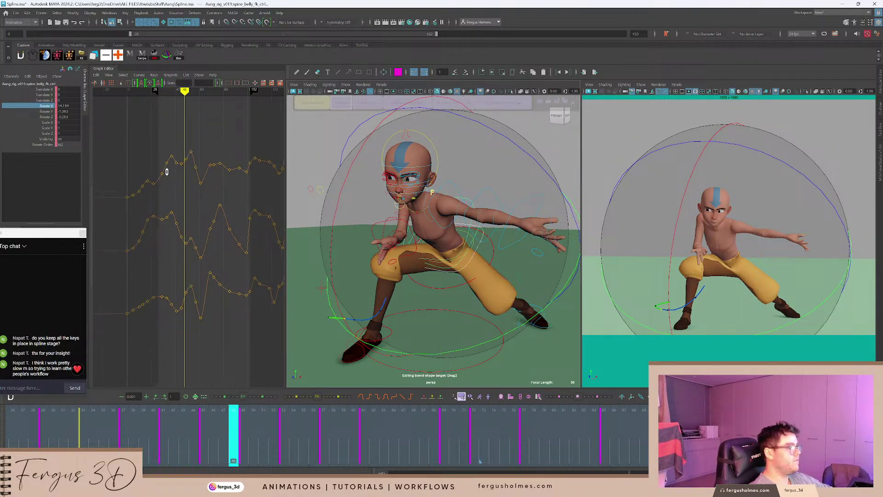
{"action": "right_click_drag", "start_coordinate": [168, 171], "coordinate": [195, 254], "text": "alt+shift"}
{"action": "scroll", "coordinate": [195, 255], "scroll_direction": "up", "scroll_amount": 5}
{"action": "mouse_move", "coordinate": [129, 431]}
{"action": "left_mouse_down"}
{"action": "mouse_move", "coordinate": [49, 429]}
{"action": "mouse_move", "coordinate": [134, 425]}
{"action": "left_mouse_up"}
{"action": "key", "text": "period"}
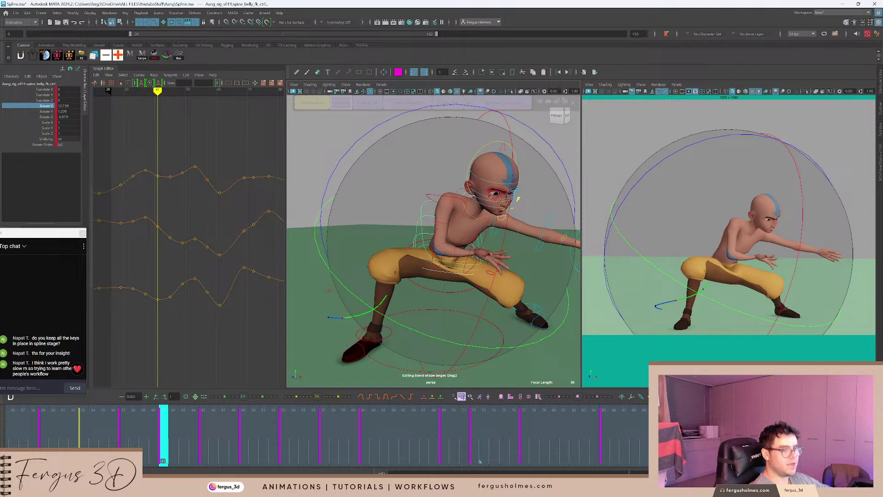
{"action": "right_click_drag", "start_coordinate": [197, 207], "coordinate": [198, 182], "text": "alt+shift"}
{"action": "right_click_drag", "start_coordinate": [429, 247], "coordinate": [448, 226], "text": "alt"}
{"action": "key", "text": "q"}
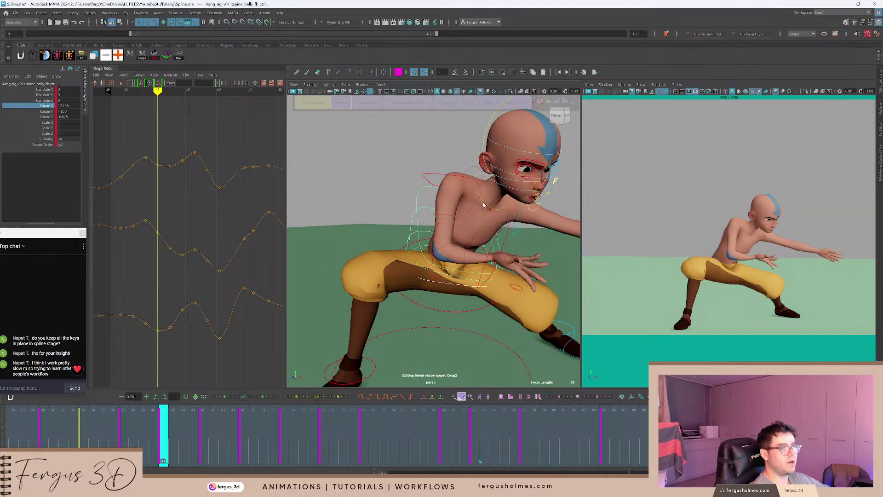
Select the neck control, then switch to the FK spine controls and isolate their Rotate X, Y and Z curves.
{"action": "left_click", "coordinate": [484, 205]}
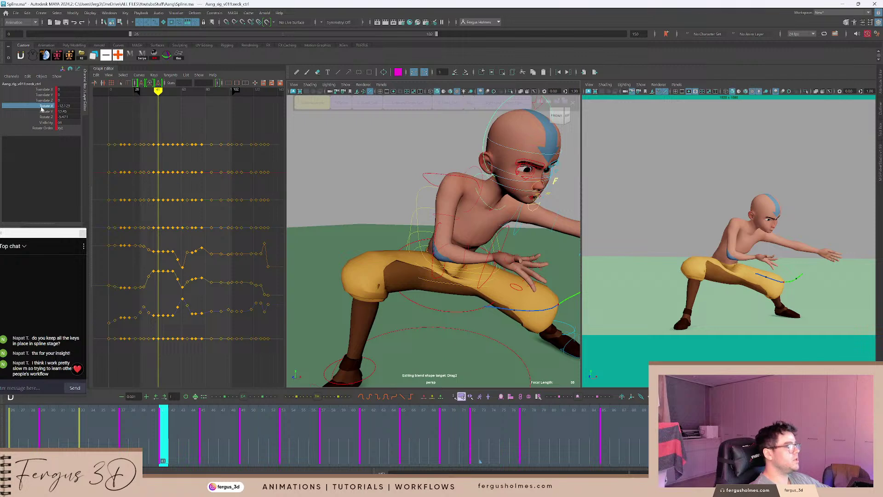
{"action": "left_click_drag", "start_coordinate": [414, 240], "coordinate": [394, 223], "text": "alt"}
{"action": "left_click", "coordinate": [415, 229]}
{"action": "left_click", "coordinate": [410, 226], "text": "shift"}
{"action": "left_click", "coordinate": [393, 224]}
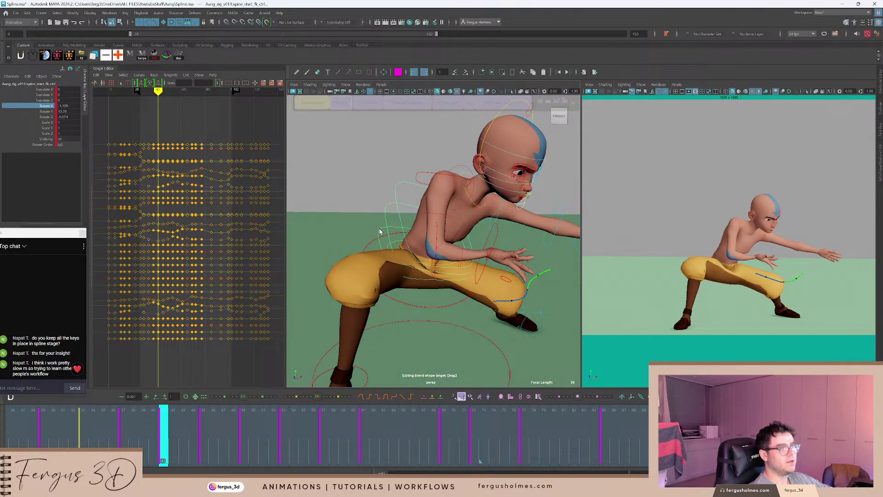
{"action": "left_click", "coordinate": [45, 112]}
{"action": "left_click", "coordinate": [47, 107]}
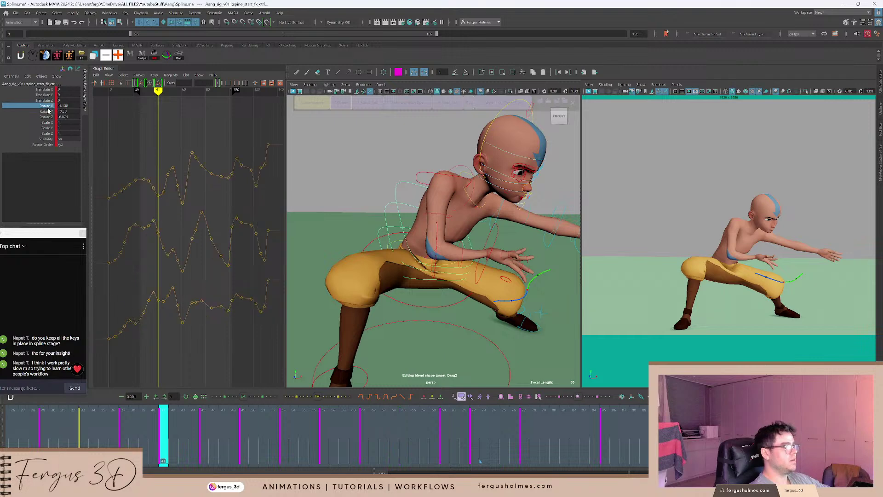
{"action": "middle_click_drag", "start_coordinate": [187, 190], "coordinate": [198, 187], "text": "alt"}
{"action": "mouse_move", "coordinate": [198, 187]}
{"action": "right_mouse_down", "text": "alt+shift"}
{"action": "mouse_move", "coordinate": [162, 179]}
{"action": "mouse_move", "coordinate": [160, 197]}
{"action": "right_mouse_up", "text": "alt+shift"}
{"action": "middle_click_drag", "start_coordinate": [160, 196], "coordinate": [192, 190], "text": "alt"}
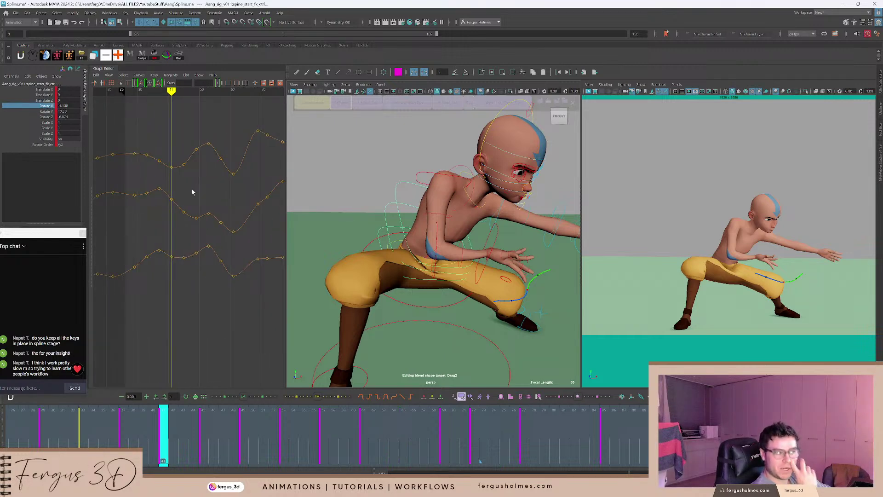
Rotate the FK spine controls around X at frame 45, bringing the start control's Rotate X to about 1.
{"action": "key", "text": "comma"}
{"action": "key", "text": "period"}
{"action": "key", "text": "period"}
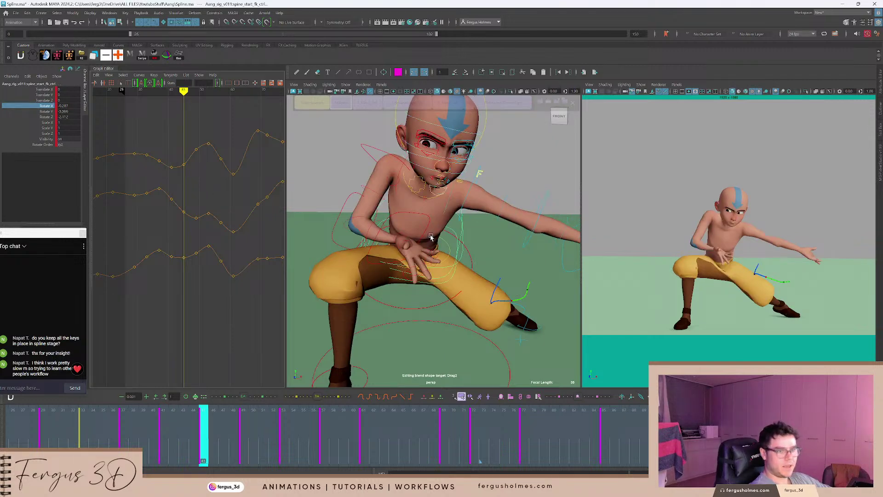
{"action": "key", "text": "comma"}
{"action": "key", "text": "comma"}
{"action": "key", "text": "period"}
{"action": "key", "text": "period"}
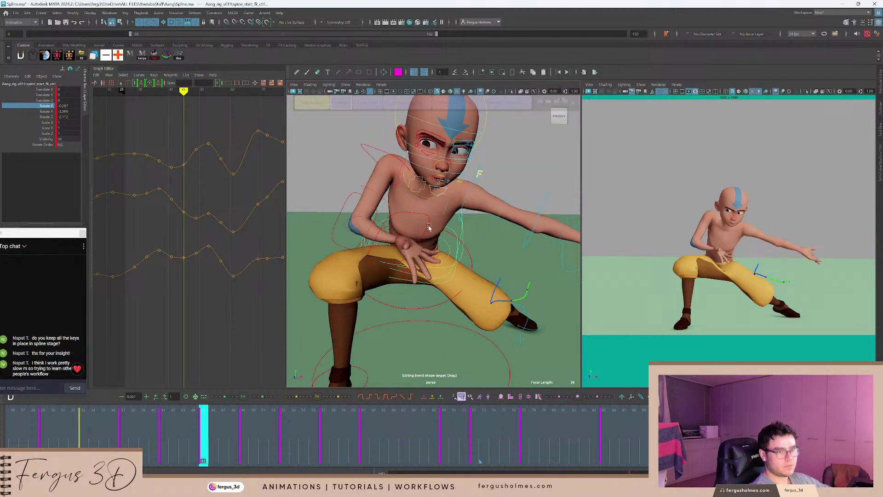
{"action": "key", "text": "e"}
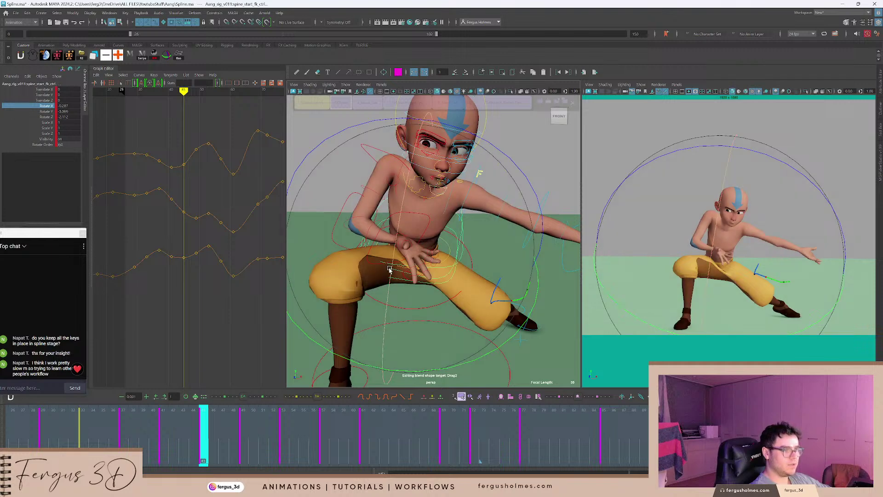
{"action": "left_click_drag", "start_coordinate": [389, 274], "coordinate": [388, 277]}
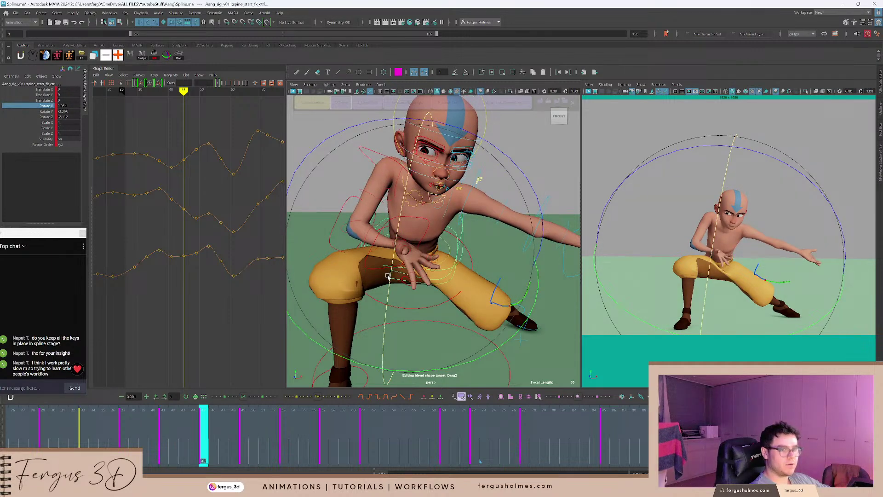
Try raising the start and chest spine controls' Rotate X keys at frame 49.
{"action": "key", "text": "period"}
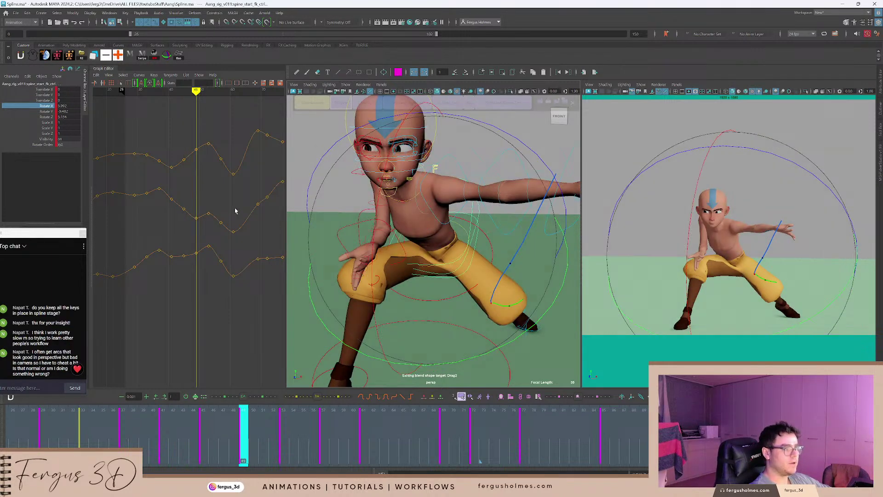
{"action": "left_click", "coordinate": [197, 147]}
{"action": "mouse_move", "coordinate": [197, 146]}
{"action": "middle_mouse_down", "text": "shift"}
{"action": "mouse_move", "coordinate": [203, 170]}
{"action": "mouse_move", "coordinate": [203, 146]}
{"action": "middle_mouse_up", "text": "shift"}
{"action": "left_click", "coordinate": [197, 216]}
{"action": "middle_click_drag", "start_coordinate": [201, 224], "coordinate": [207, 215], "text": "shift"}
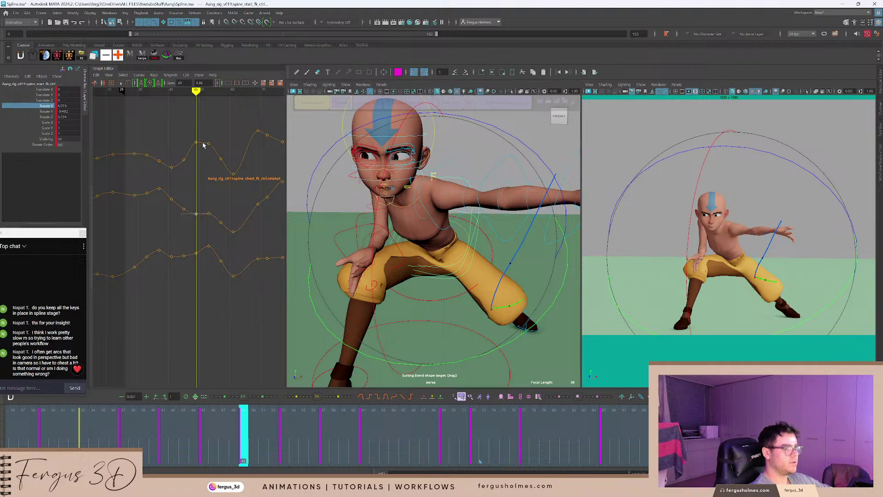
{"action": "key", "text": "ctrl+z"}
{"action": "left_click_drag", "start_coordinate": [193, 131], "coordinate": [200, 259]}
{"action": "middle_click_drag", "start_coordinate": [206, 235], "coordinate": [213, 233], "text": "shift"}
{"action": "left_click", "coordinate": [220, 188]}
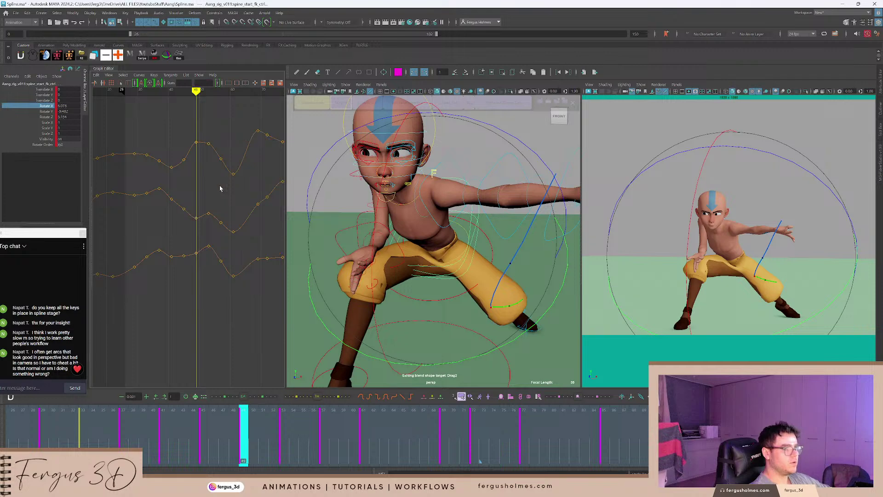
Raise the start spine control's Rotate X key at frame 41 to about 1.8.
{"action": "key", "text": "comma"}
{"action": "key", "text": "comma"}
{"action": "left_click_drag", "start_coordinate": [168, 157], "coordinate": [176, 173]}
{"action": "middle_click_drag", "start_coordinate": [177, 172], "coordinate": [180, 161], "text": "shift"}
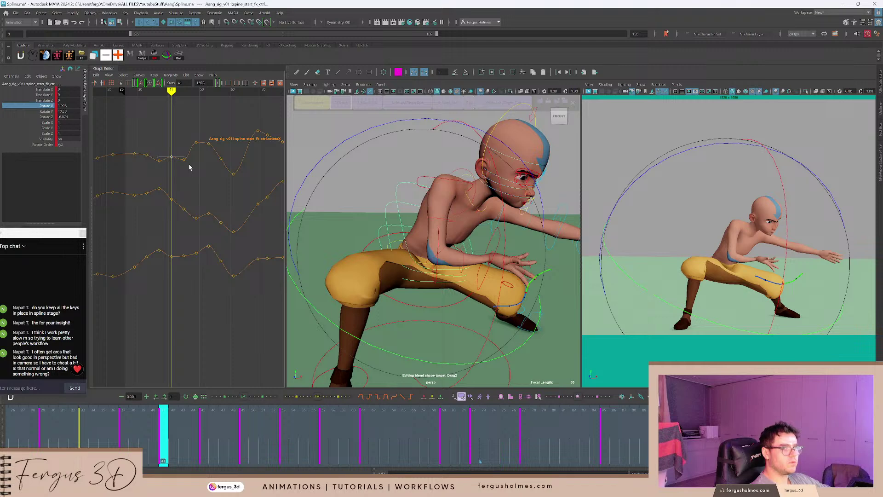
Lower the start spine control's Rotate X keys at frames 49 and 53, bringing frame 49 to about 1.05.
{"action": "key", "text": "period"}
{"action": "key", "text": "period"}
{"action": "left_click", "coordinate": [210, 153]}
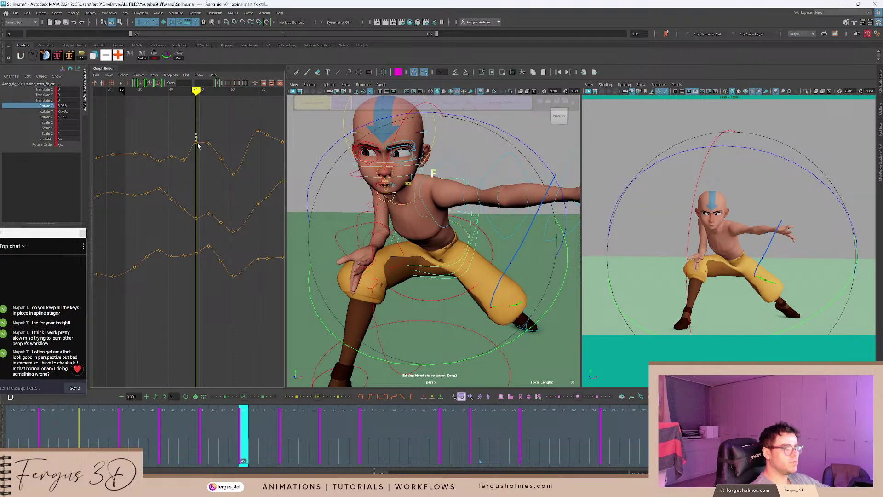
{"action": "left_click_drag", "start_coordinate": [191, 134], "coordinate": [196, 149]}
{"action": "middle_click_drag", "start_coordinate": [196, 150], "coordinate": [197, 153], "text": "shift"}
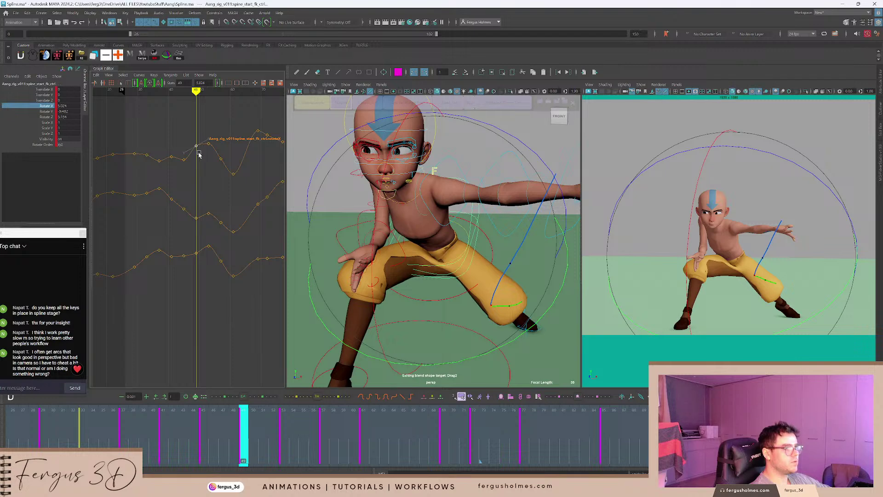
{"action": "key", "text": "period"}
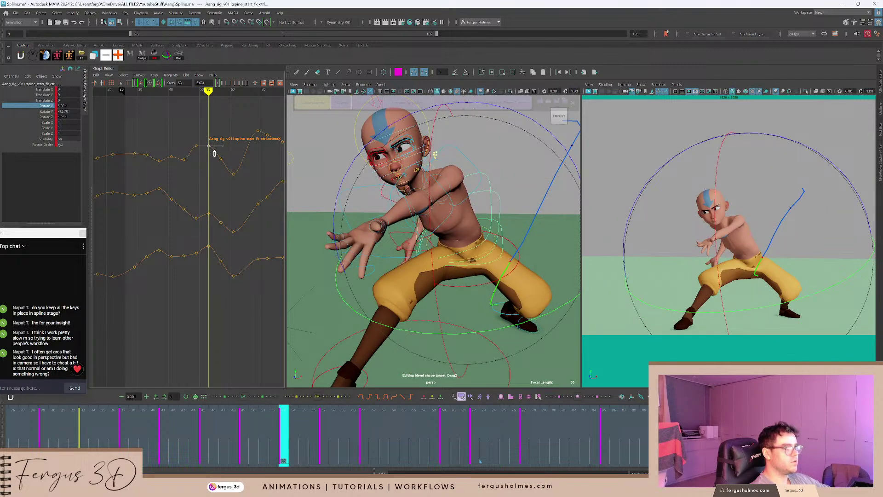
{"action": "key", "text": "comma"}
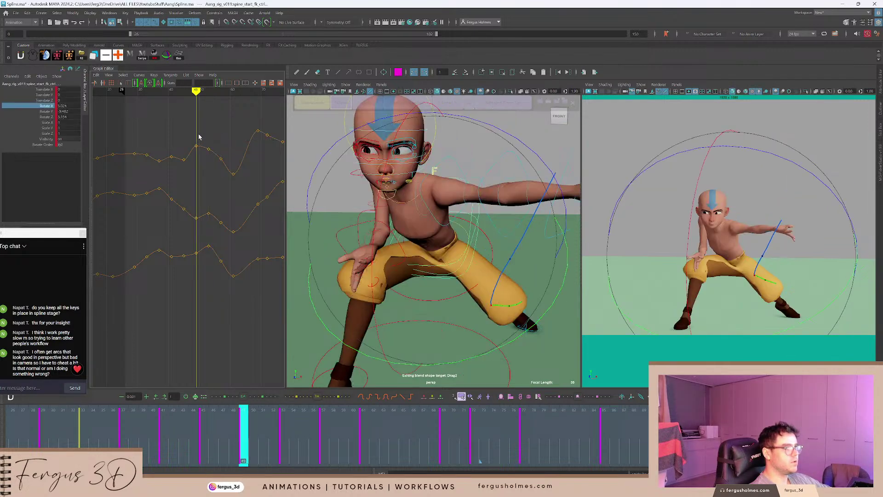
{"action": "left_click_drag", "start_coordinate": [191, 138], "coordinate": [206, 156]}
{"action": "middle_click_drag", "start_coordinate": [207, 158], "coordinate": [205, 173], "text": "shift"}
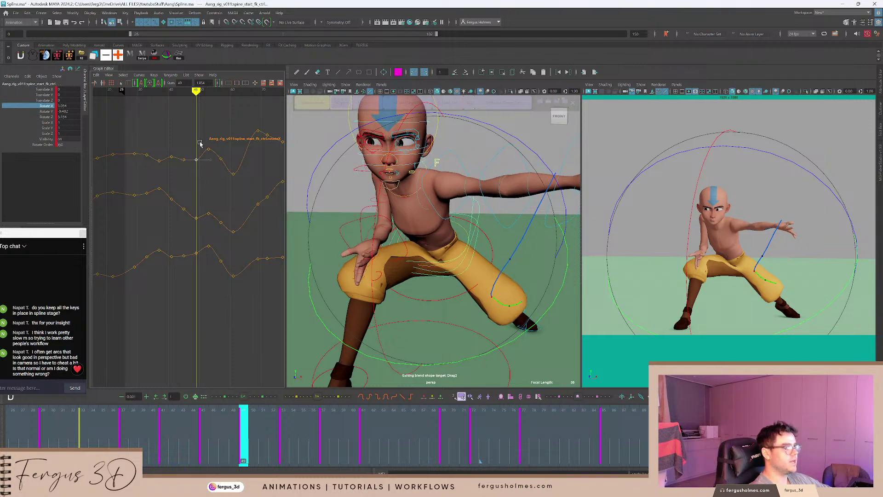
Raise the start spine control's Rotate X key at frame 37 to 2.42.
{"action": "key", "text": "comma"}
{"action": "key", "text": "comma"}
{"action": "key", "text": "comma"}
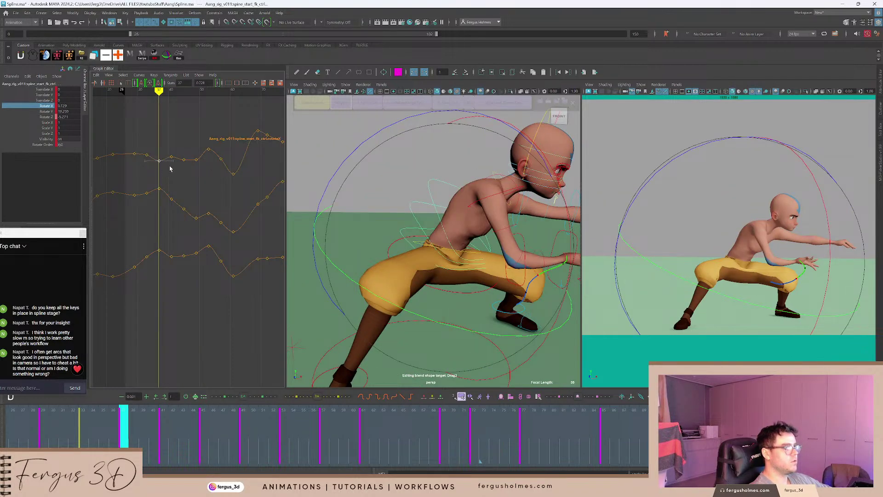
{"action": "middle_click_drag", "start_coordinate": [170, 169], "coordinate": [173, 159], "text": "shift"}
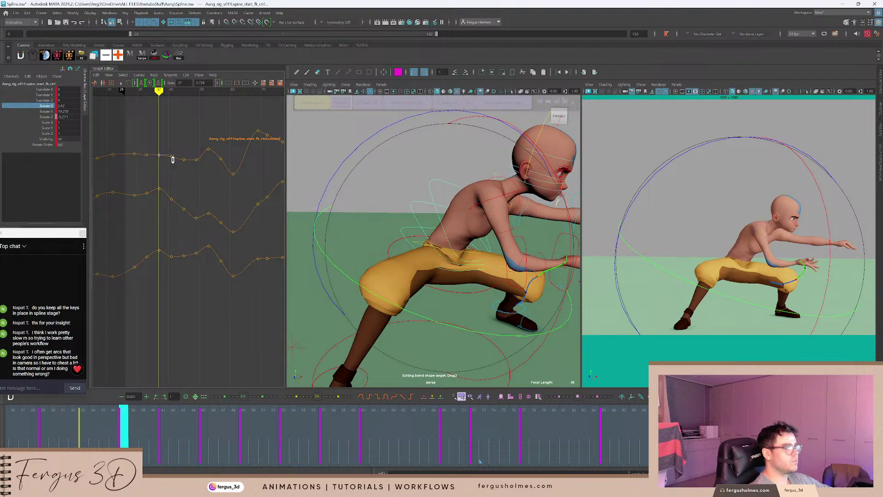
{"action": "left_click", "coordinate": [178, 143]}
Examine the spine controls' Rotate X curves and poses between frames 29 and 37.
{"action": "right_click_drag", "start_coordinate": [197, 142], "coordinate": [186, 223], "text": "alt+shift"}
{"action": "middle_click_drag", "start_coordinate": [164, 197], "coordinate": [200, 197], "text": "alt"}
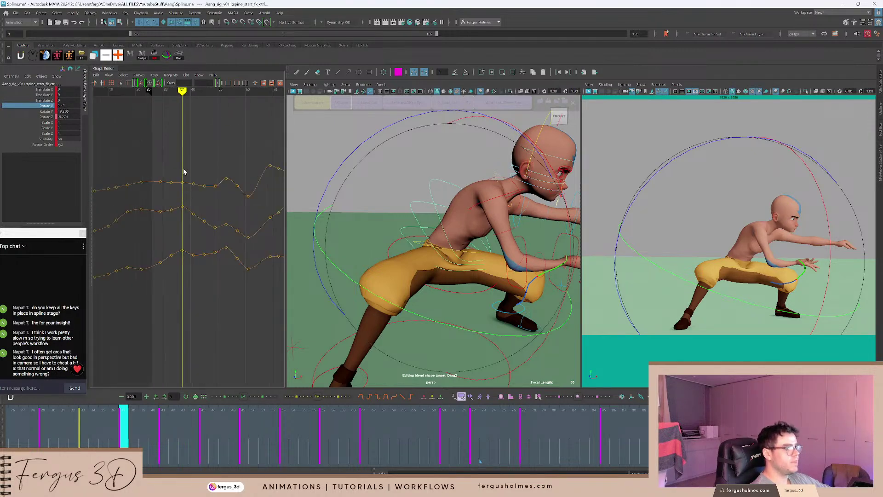
{"action": "right_click_drag", "start_coordinate": [183, 172], "coordinate": [187, 160], "text": "alt"}
{"action": "key", "text": "comma"}
{"action": "key", "text": "comma"}
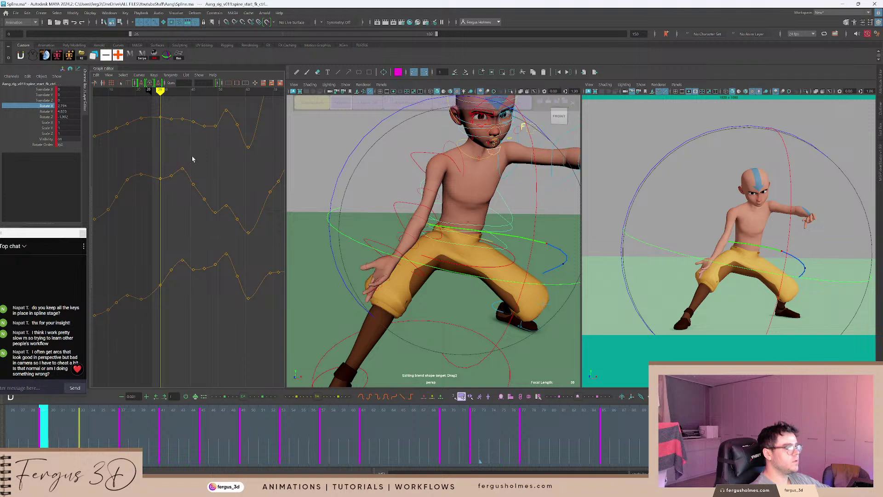
{"action": "middle_click_drag", "start_coordinate": [192, 159], "coordinate": [183, 178], "text": "alt"}
{"action": "key", "text": "period"}
{"action": "key", "text": "period"}
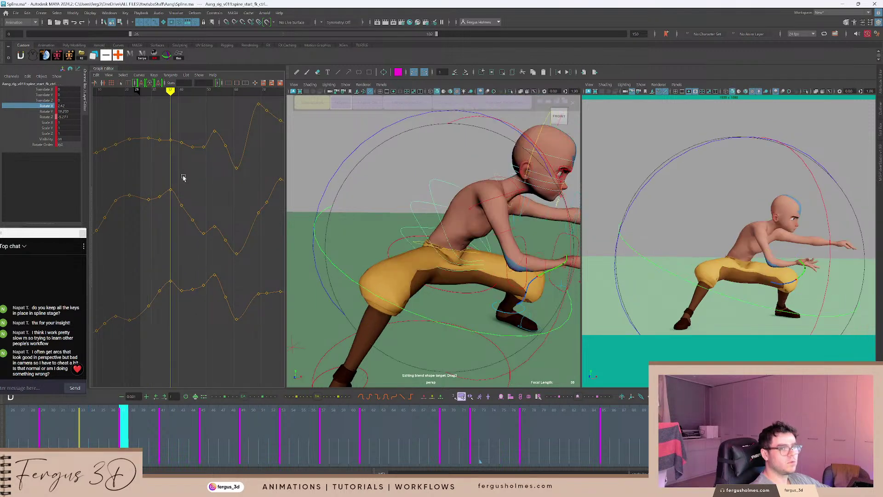
Raise the Rotate X keys of the start and chest spine controls at frame 49, with the start control at about 2.03.
{"action": "key", "text": "period"}
{"action": "key", "text": "period"}
{"action": "key", "text": "period"}
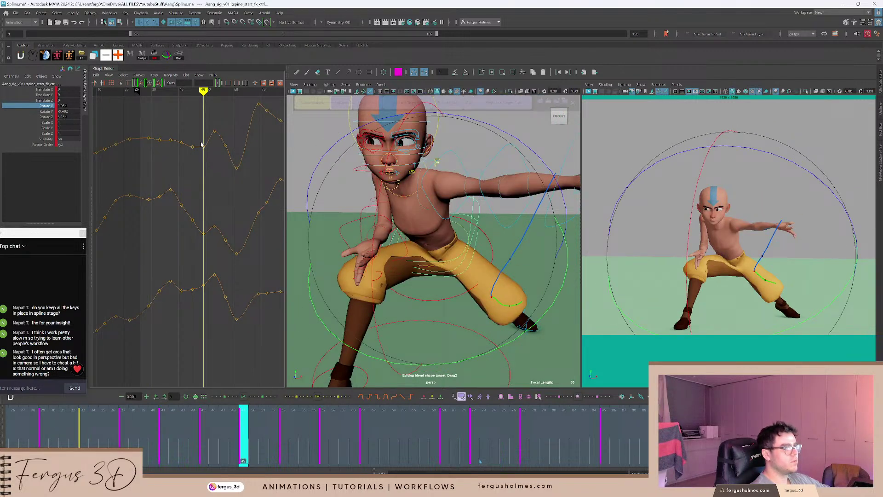
{"action": "left_click_drag", "start_coordinate": [201, 144], "coordinate": [210, 154]}
{"action": "middle_click_drag", "start_coordinate": [210, 155], "coordinate": [209, 152]}
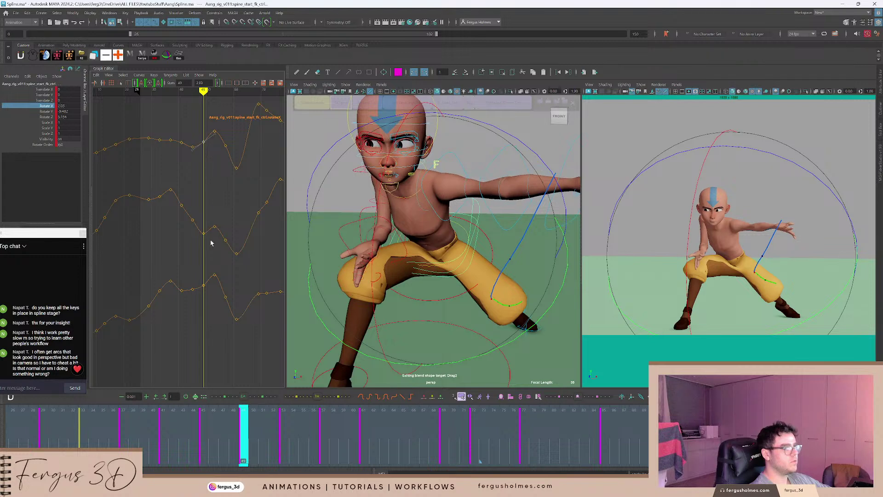
{"action": "left_click", "coordinate": [204, 233]}
{"action": "mouse_move", "coordinate": [204, 231]}
{"action": "middle_mouse_down"}
{"action": "mouse_move", "coordinate": [216, 202]}
{"action": "mouse_move", "coordinate": [214, 219]}
{"action": "middle_mouse_up"}
Raise the belly spine control's Rotate X key at frame 49 and step back to frame 37.
{"action": "left_click", "coordinate": [185, 190]}
{"action": "key", "text": "comma"}
{"action": "key", "text": "comma"}
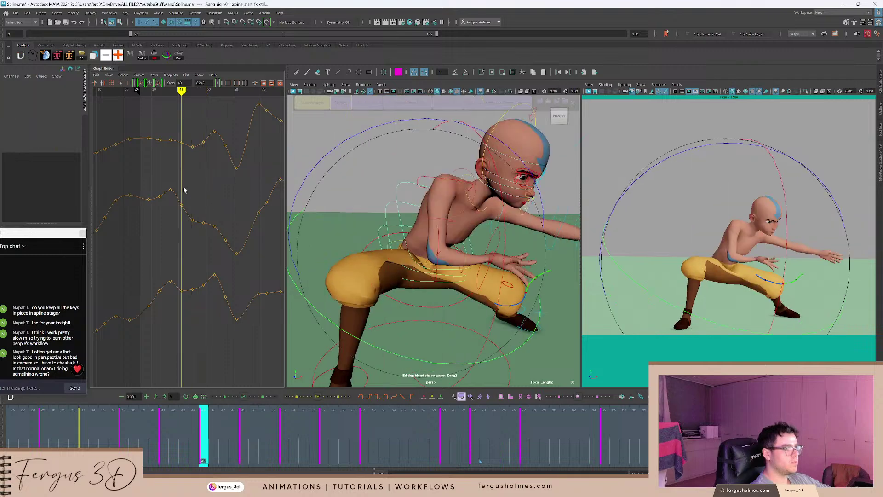
{"action": "key", "text": "period"}
{"action": "key", "text": "period"}
{"action": "left_click_drag", "start_coordinate": [201, 278], "coordinate": [209, 292]}
{"action": "middle_click_drag", "start_coordinate": [211, 289], "coordinate": [212, 283], "text": "shift"}
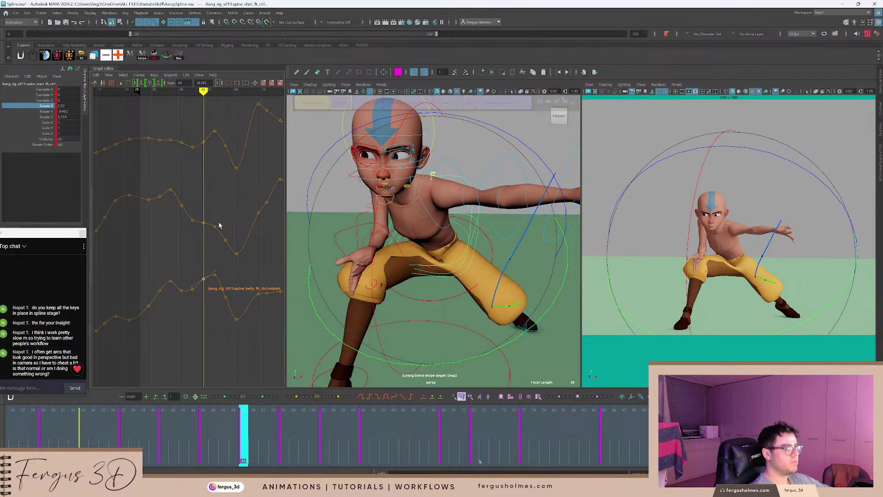
{"action": "left_click", "coordinate": [193, 189]}
{"action": "key", "text": "comma"}
{"action": "key", "text": "comma"}
{"action": "key", "text": "comma"}
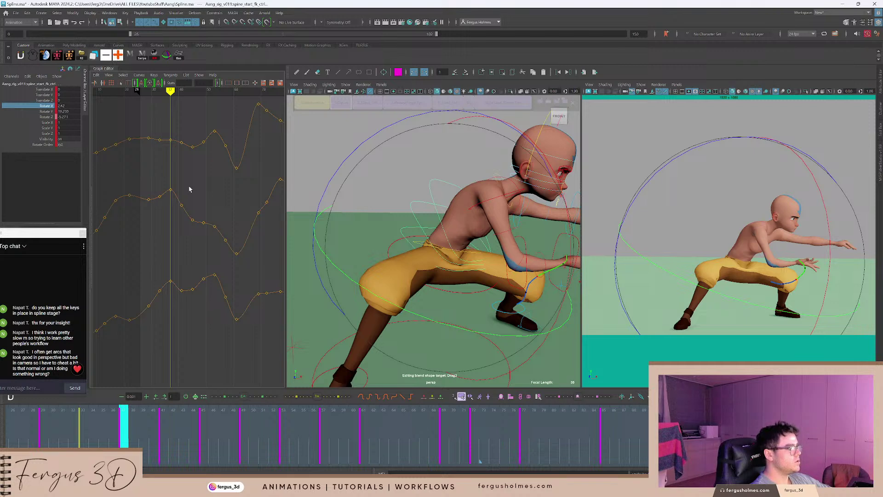
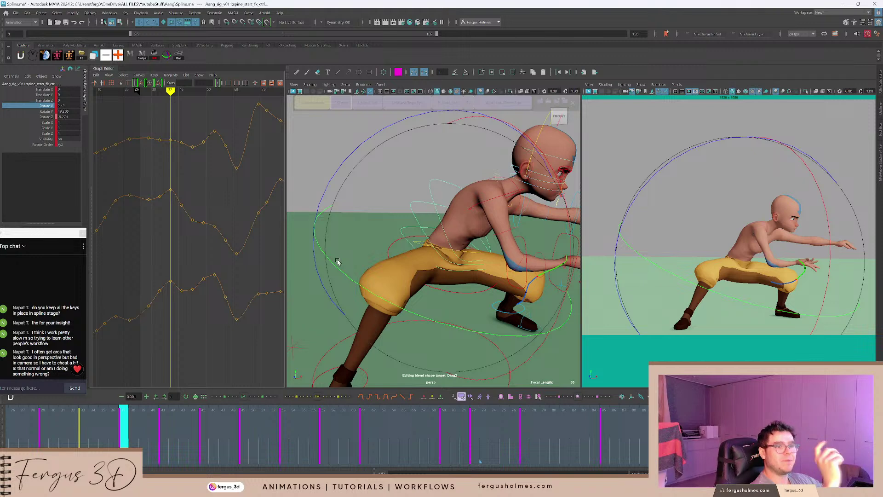
Select the cog control and examine the pose at frame 32 from a different angle.
{"action": "left_click", "coordinate": [381, 253]}
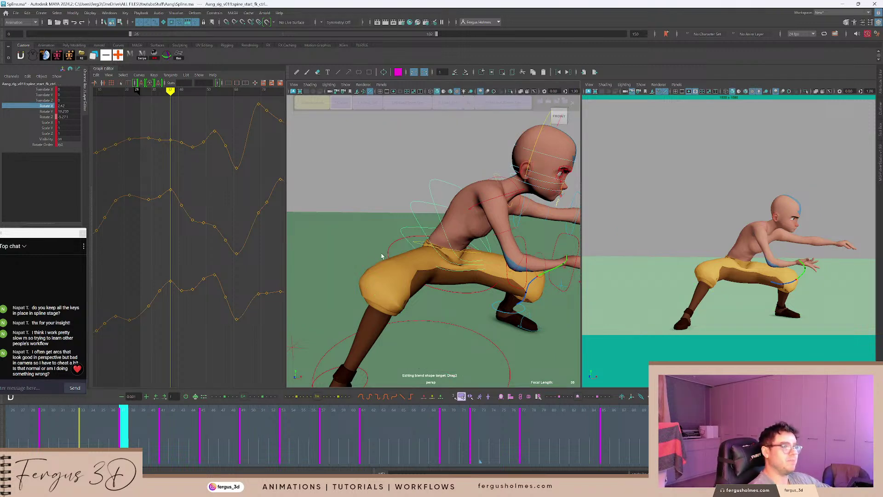
{"action": "left_click", "coordinate": [389, 245]}
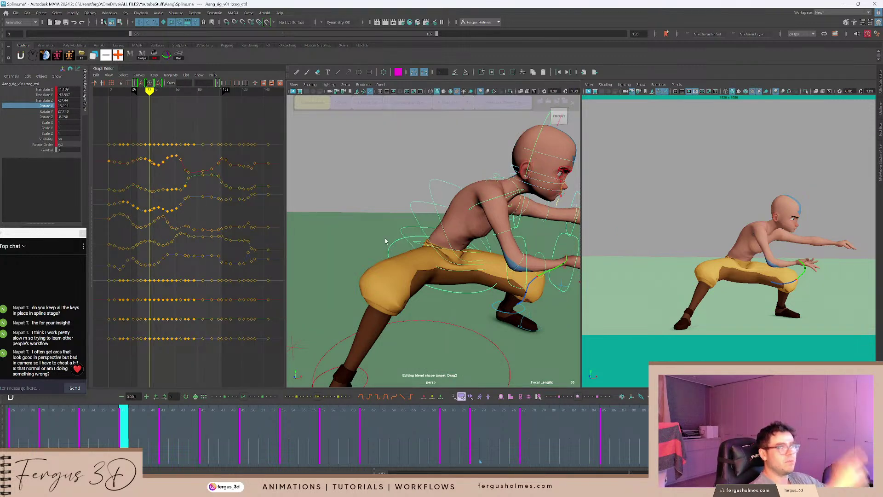
{"action": "left_click", "coordinate": [73, 433]}
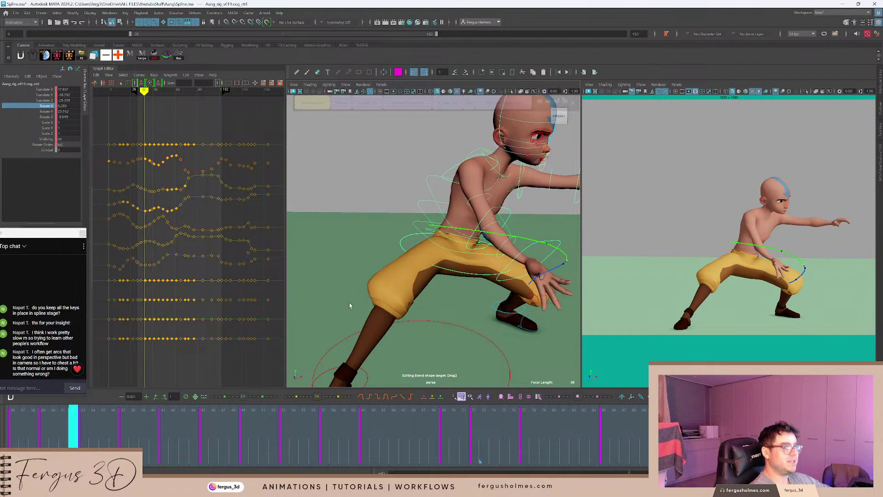
{"action": "scroll", "coordinate": [384, 239], "scroll_direction": "down", "scroll_amount": 5}
{"action": "mouse_move", "coordinate": [384, 235]}
{"action": "left_mouse_down", "text": "alt"}
{"action": "mouse_move", "coordinate": [422, 251]}
{"action": "mouse_move", "coordinate": [390, 239]}
{"action": "left_mouse_up", "text": "alt"}
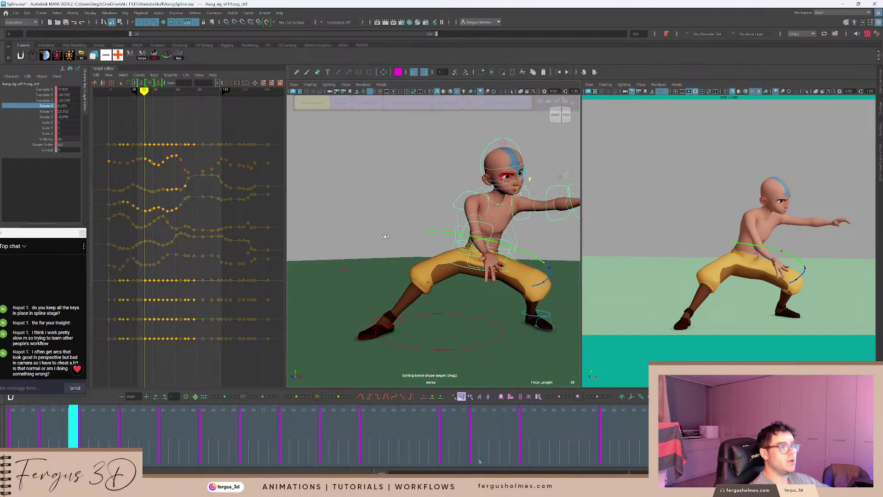
{"action": "scroll", "coordinate": [389, 239], "scroll_direction": "up", "scroll_amount": 4}
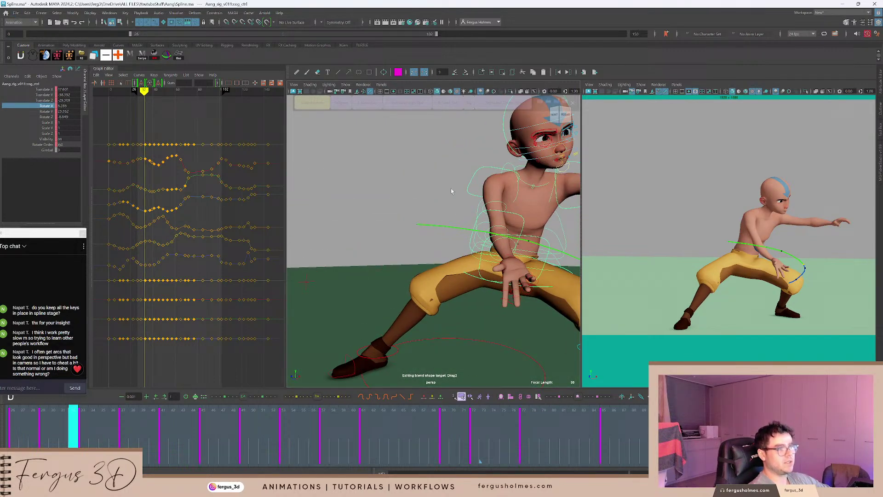
Select the character's right-arm FK control and scrub and play between frames 26 and 32 to examine the arm's motion.
{"action": "left_click", "coordinate": [468, 190]}
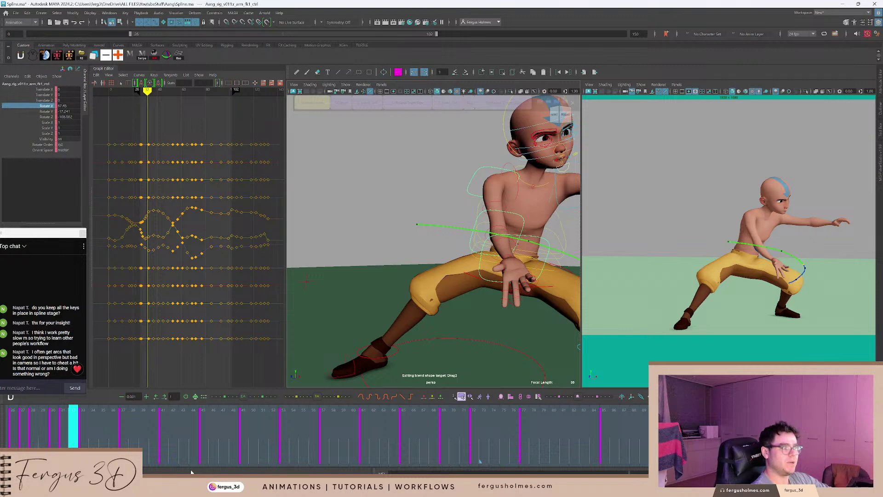
{"action": "left_click_drag", "start_coordinate": [73, 428], "coordinate": [12, 433]}
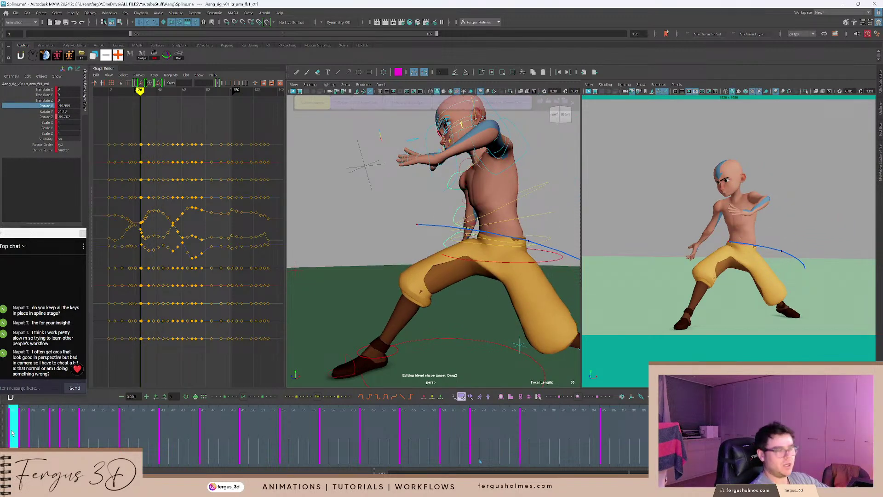
{"action": "mouse_move", "coordinate": [27, 432]}
{"action": "left_mouse_down"}
{"action": "mouse_move", "coordinate": [43, 431]}
{"action": "mouse_move", "coordinate": [11, 428]}
{"action": "left_mouse_up"}
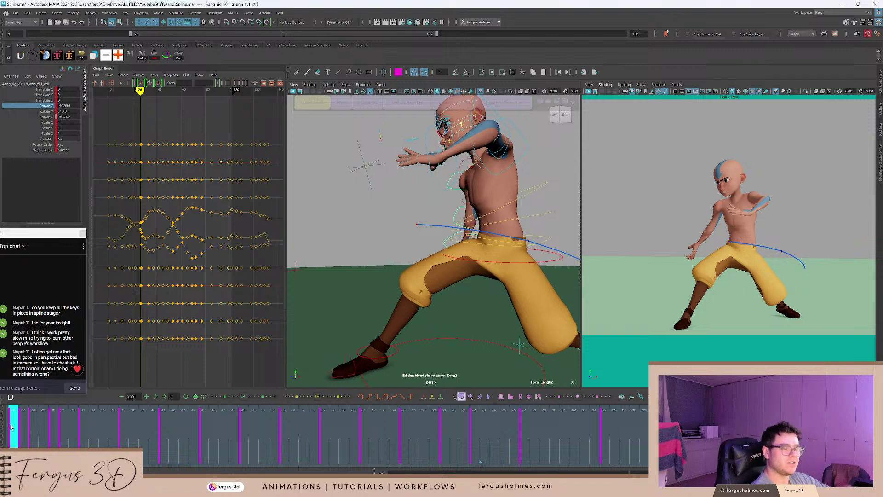
{"action": "mouse_move", "coordinate": [11, 427]}
{"action": "left_mouse_down"}
{"action": "mouse_move", "coordinate": [32, 428]}
{"action": "mouse_move", "coordinate": [11, 428]}
{"action": "left_mouse_up"}
{"action": "scroll", "coordinate": [399, 266], "scroll_direction": "down", "scroll_amount": 2}
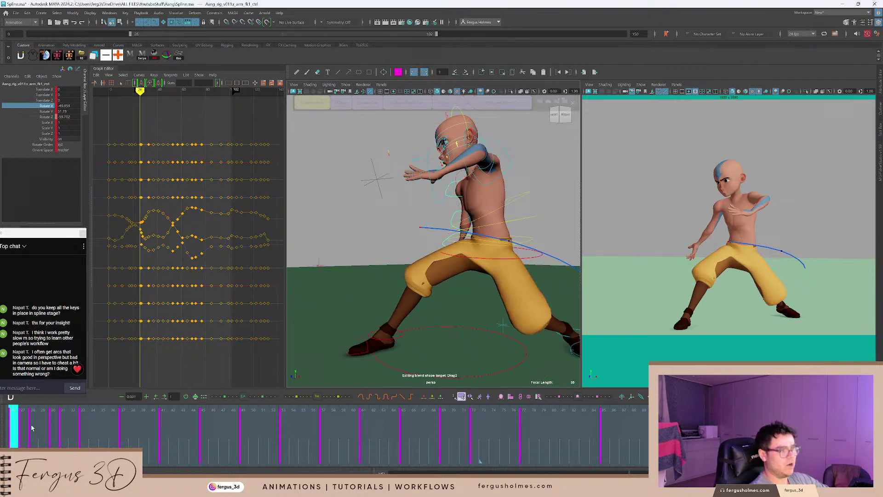
{"action": "left_click", "coordinate": [49, 424]}
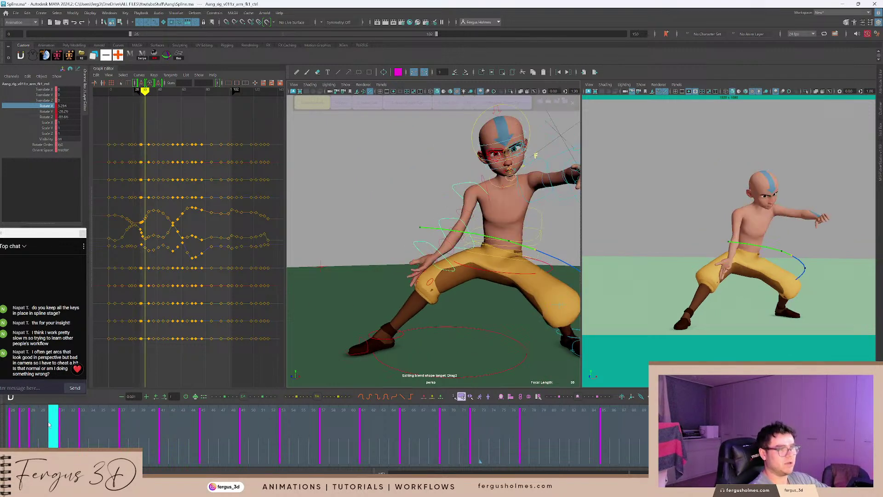
{"action": "left_click_drag", "start_coordinate": [49, 424], "coordinate": [4, 424]}
{"action": "key", "text": "alt+v"}
{"action": "key", "text": "alt+v"}
{"action": "left_click_drag", "start_coordinate": [397, 227], "coordinate": [453, 225], "text": "alt"}
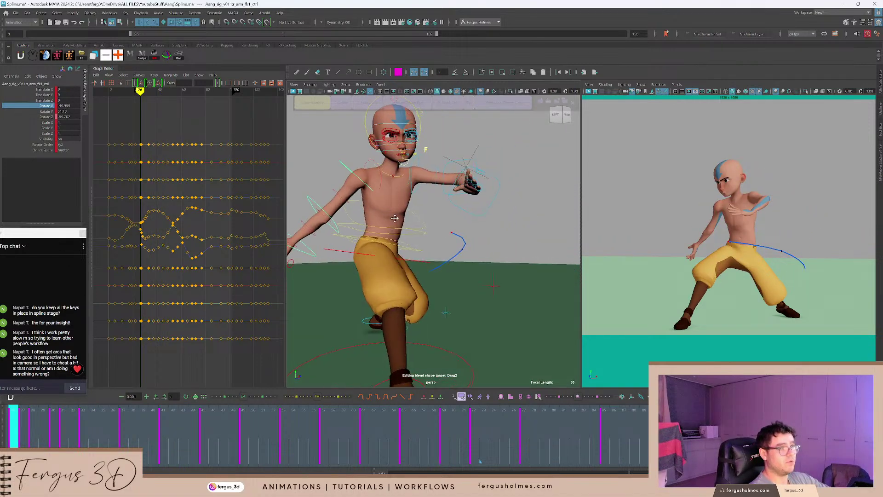
Place the two reference film images side by side, compare the character's head angle and face shape between them, and close both windows.
{"action": "middle_click_drag", "start_coordinate": [453, 224], "coordinate": [481, 253], "text": "alt"}
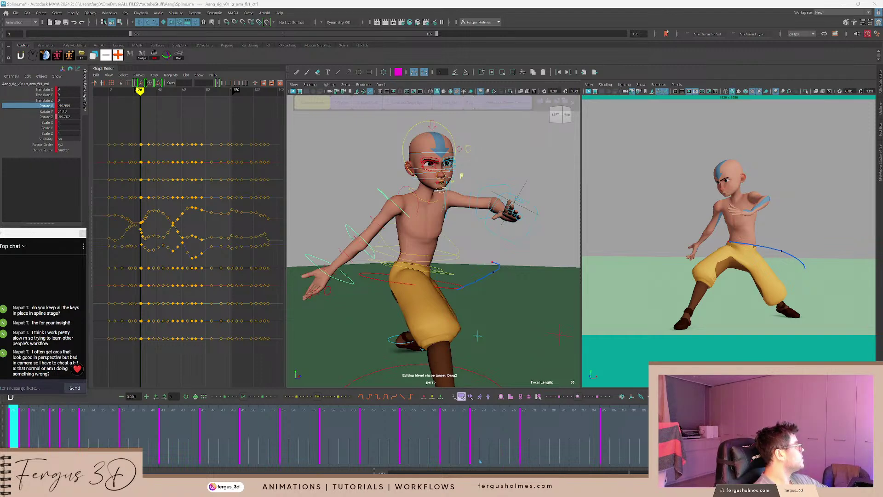
{"action": "left_click_drag", "start_coordinate": [121, 185], "coordinate": [364, 56]}
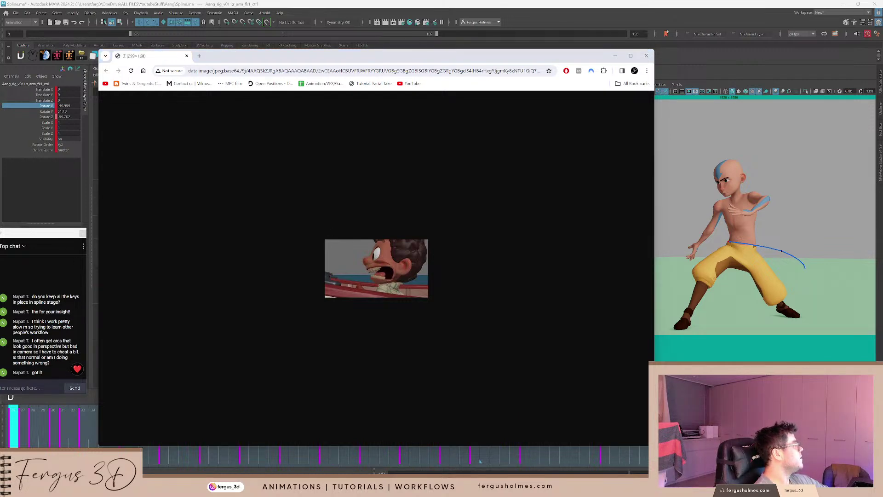
{"action": "left_click_drag", "start_coordinate": [0, 152], "coordinate": [397, 134]}
{"action": "left_click_drag", "start_coordinate": [636, 58], "coordinate": [636, 57]}
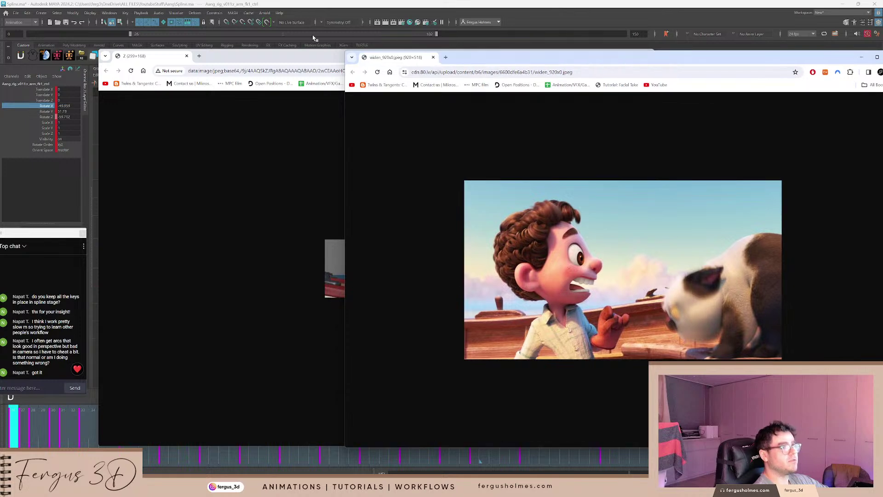
{"action": "left_click_drag", "start_coordinate": [313, 60], "coordinate": [165, 54]}
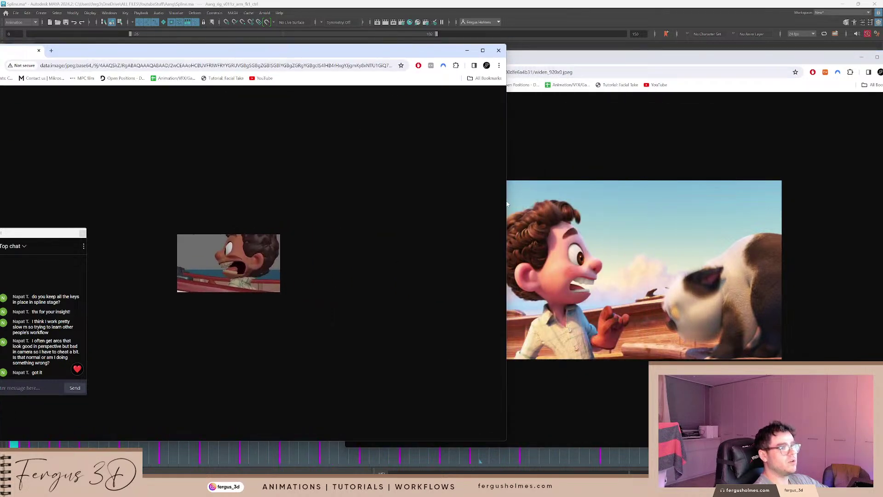
{"action": "left_click_drag", "start_coordinate": [507, 202], "coordinate": [419, 201]}
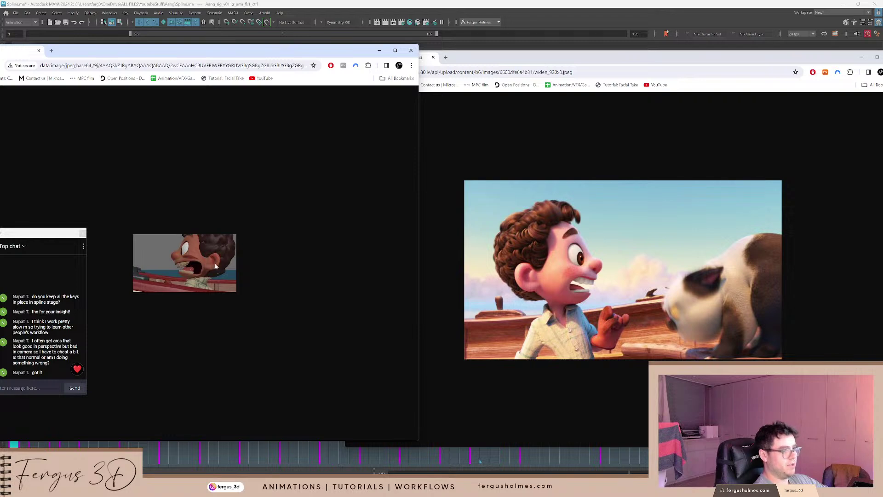
{"action": "left_click", "coordinate": [411, 50]}
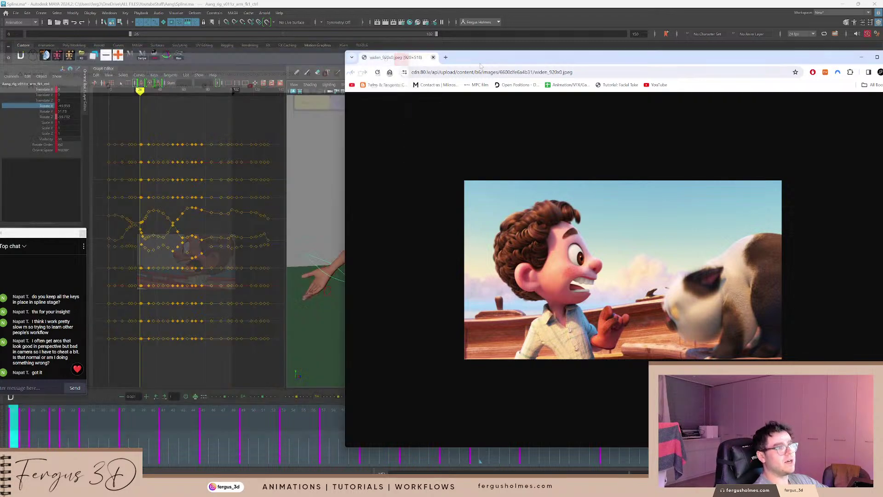
{"action": "left_click_drag", "start_coordinate": [851, 57], "coordinate": [615, 56]}
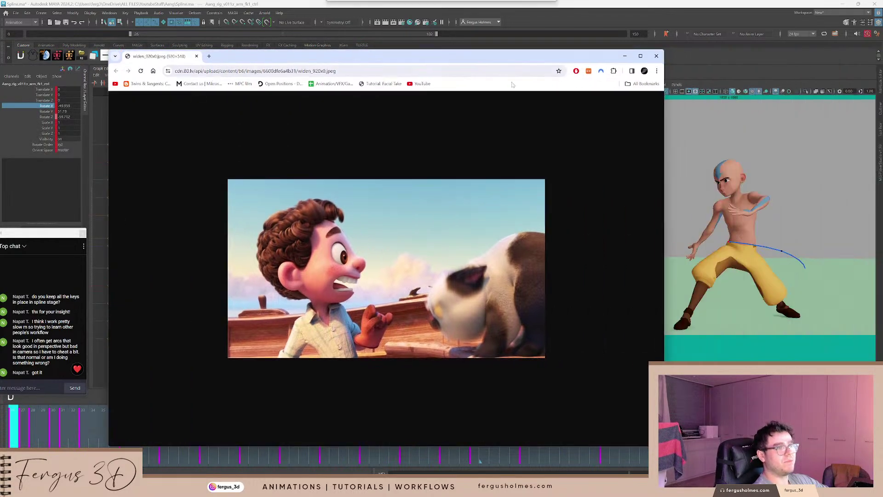
{"action": "left_click", "coordinate": [656, 55]}
Play the animation from frame 26 and examine the right arm's arc from a front view.
{"action": "mouse_move", "coordinate": [10, 444]}
{"action": "left_mouse_down"}
{"action": "mouse_move", "coordinate": [64, 442]}
{"action": "mouse_move", "coordinate": [13, 443]}
{"action": "left_mouse_up"}
{"action": "scroll", "coordinate": [368, 294], "scroll_direction": "down", "scroll_amount": 4}
{"action": "left_click_drag", "start_coordinate": [392, 280], "coordinate": [403, 286], "text": "alt"}
{"action": "key", "text": "alt+v"}
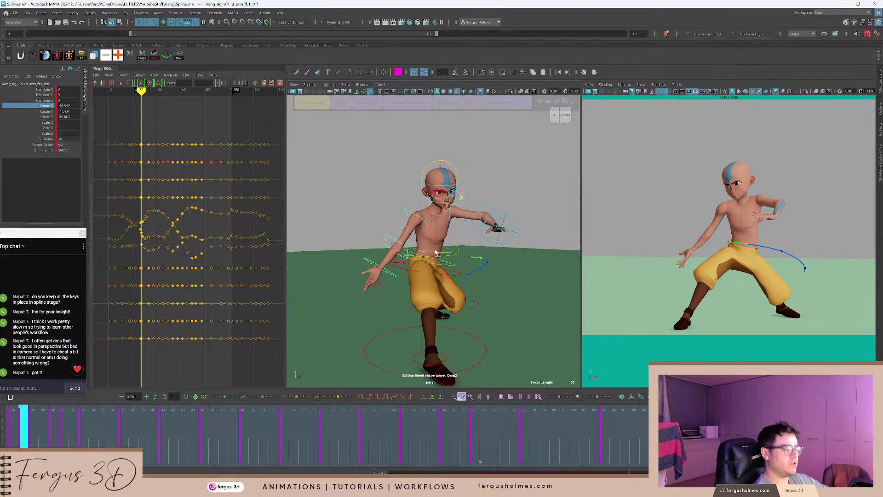
{"action": "left_click", "coordinate": [13, 428]}
{"action": "left_click_drag", "start_coordinate": [350, 282], "coordinate": [380, 260], "text": "alt"}
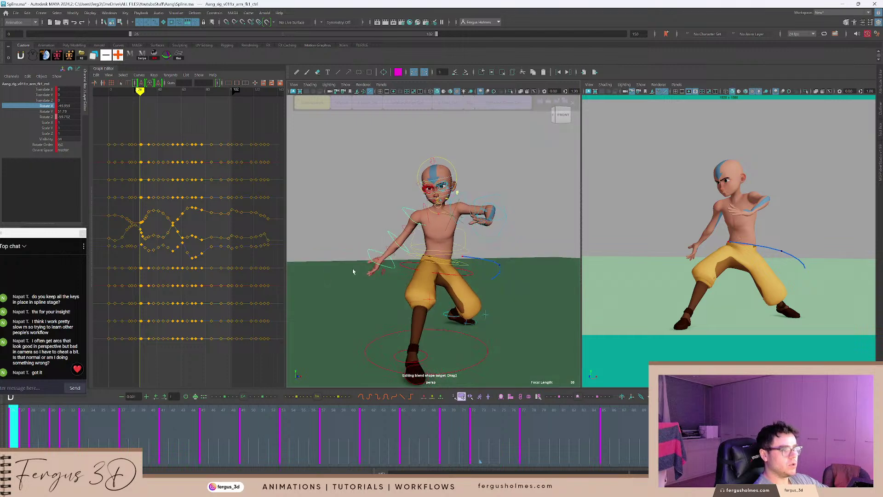
{"action": "key", "text": "alt+v"}
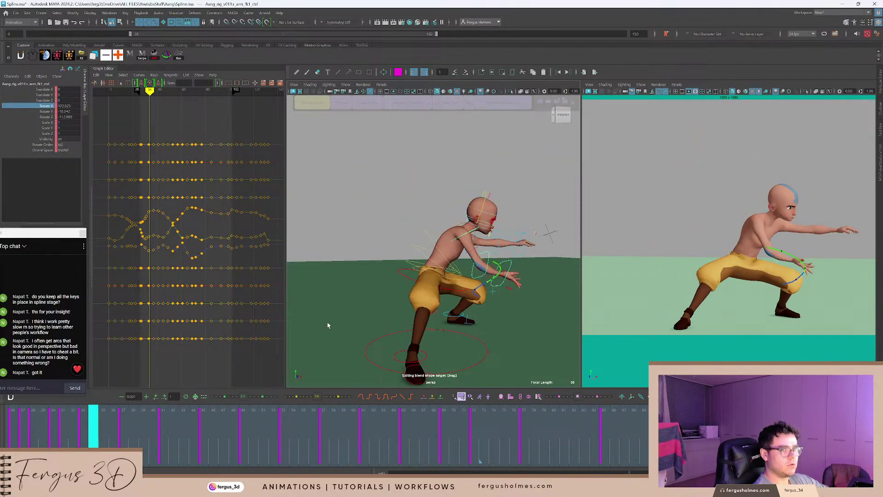
Scrub to frame 45, examine the crouched pose from a higher front angle, and save the scene.
{"action": "left_click_drag", "start_coordinate": [67, 442], "coordinate": [204, 434]}
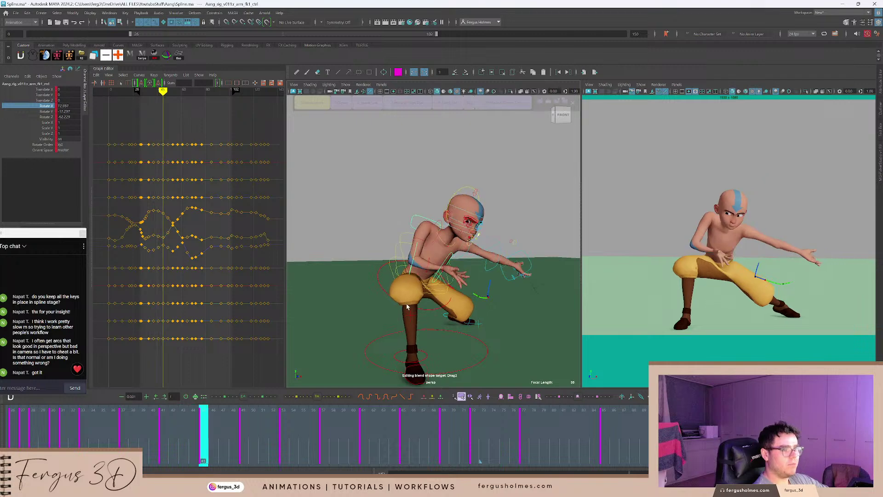
{"action": "left_click_drag", "start_coordinate": [374, 289], "coordinate": [389, 313], "text": "alt"}
{"action": "middle_click_drag", "start_coordinate": [468, 306], "coordinate": [461, 287], "text": "alt"}
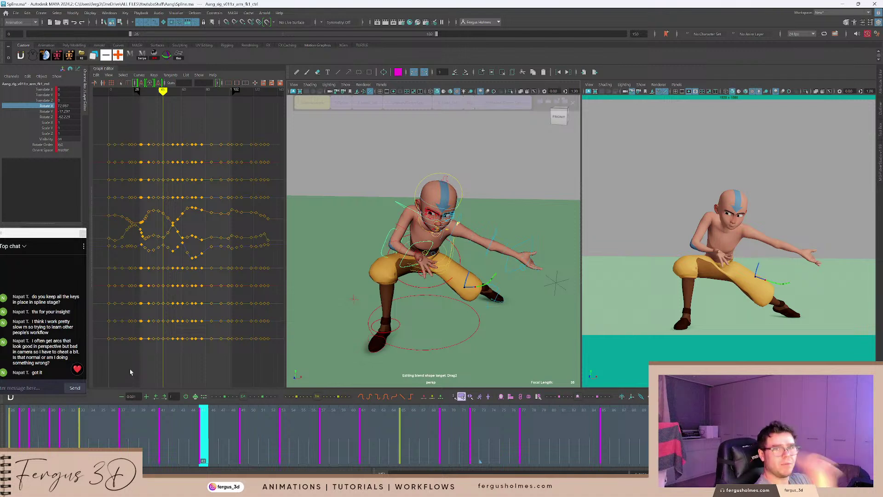
{"action": "left_click", "coordinate": [16, 13]}
{"action": "left_click", "coordinate": [25, 41]}
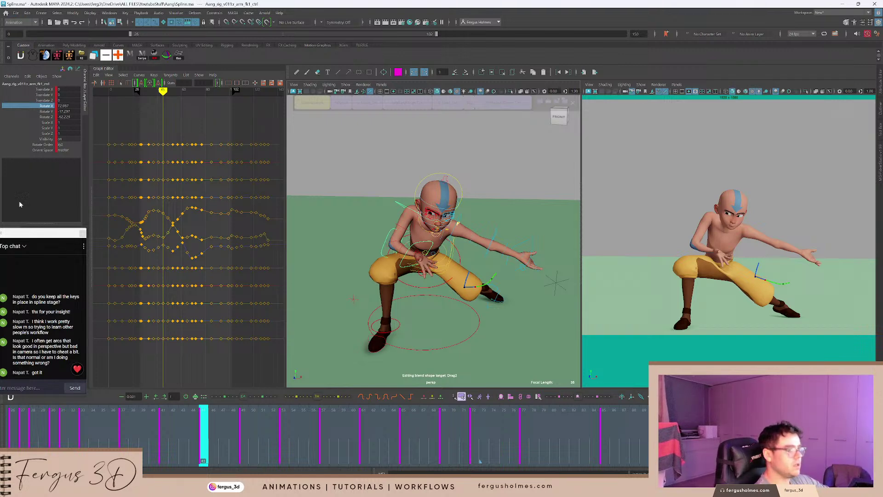
Play the animation, scrub to frame 48, and examine the right-arm FK control's curves around that frame.
{"action": "left_click_drag", "start_coordinate": [93, 426], "coordinate": [52, 430]}
{"action": "key", "text": "alt+v"}
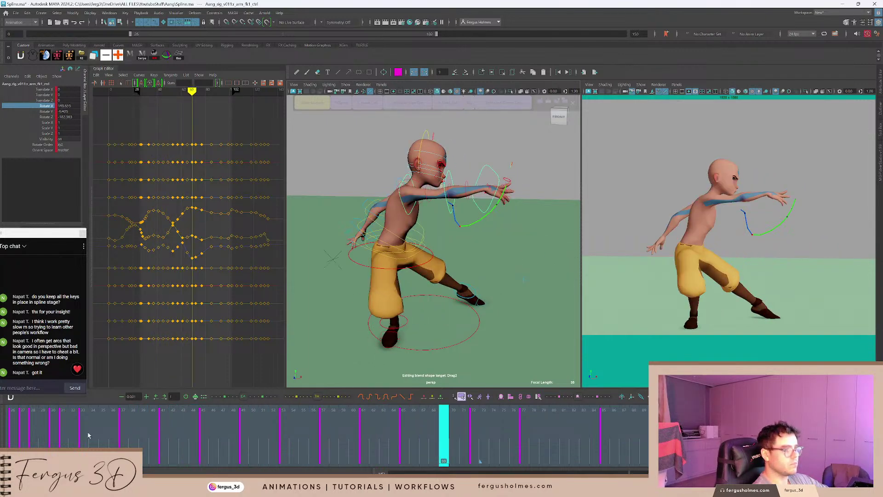
{"action": "left_click", "coordinate": [67, 432]}
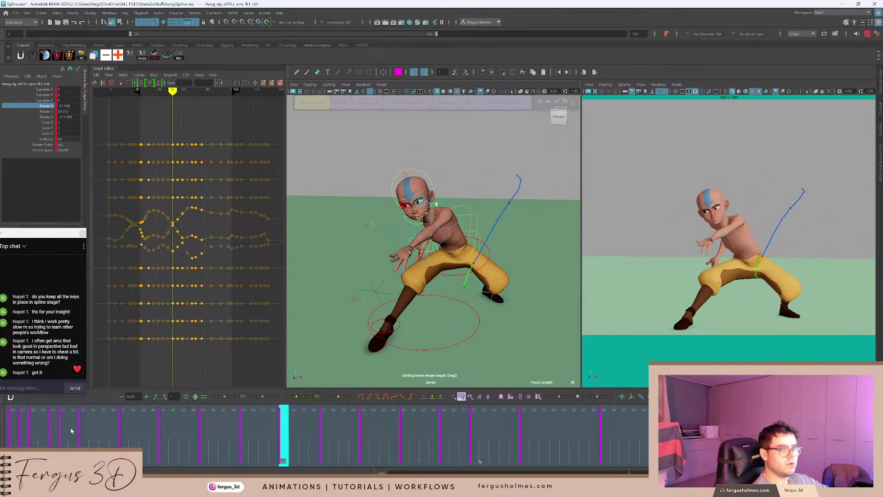
{"action": "mouse_move", "coordinate": [80, 438]}
{"action": "left_mouse_down"}
{"action": "mouse_move", "coordinate": [291, 446]}
{"action": "mouse_move", "coordinate": [237, 442]}
{"action": "left_mouse_up"}
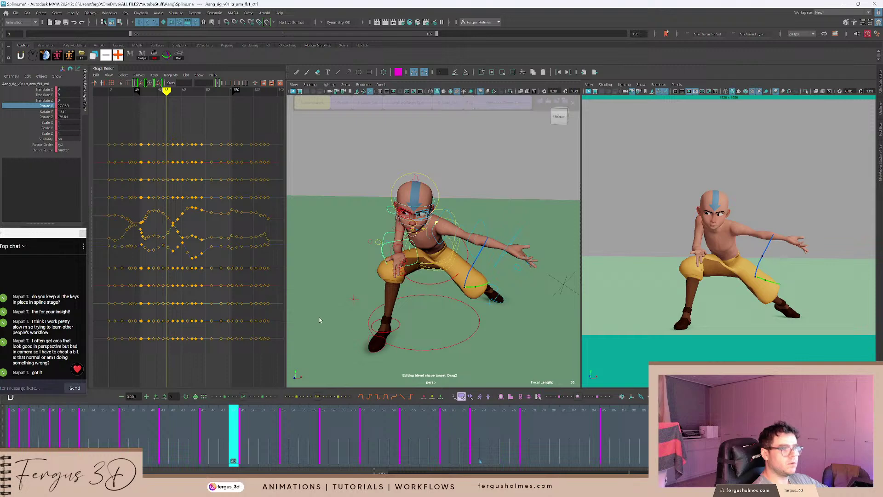
{"action": "scroll", "coordinate": [180, 203], "scroll_direction": "up", "scroll_amount": 5}
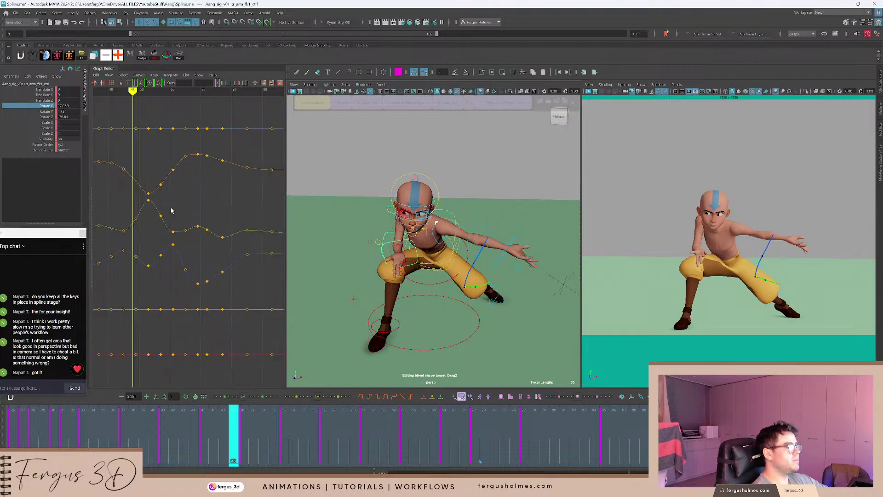
{"action": "left_click", "coordinate": [153, 172]}
{"action": "middle_click_drag", "start_coordinate": [156, 163], "coordinate": [186, 169], "text": "alt"}
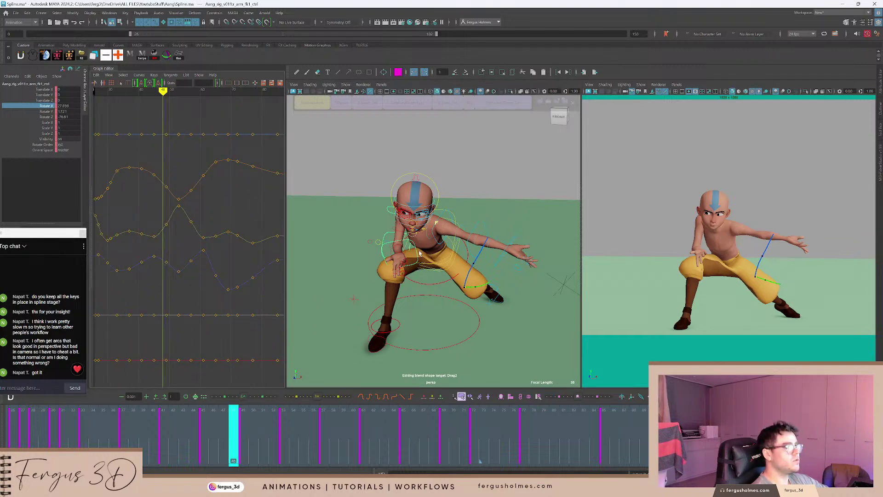
Select the FK spine controls and isolate their Rotate X, Y and Z curves around frame 48 in the Graph Editor.
{"action": "left_click_drag", "start_coordinate": [419, 253], "coordinate": [418, 240], "text": "alt"}
{"action": "right_click_drag", "start_coordinate": [418, 240], "coordinate": [452, 265], "text": "alt"}
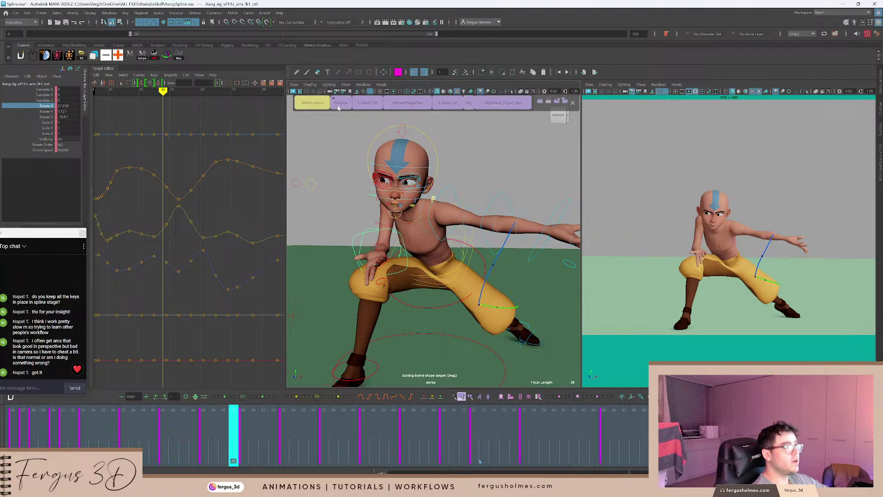
{"action": "left_click", "coordinate": [340, 103]}
{"action": "left_click", "coordinate": [52, 112]}
{"action": "left_click_drag", "start_coordinate": [51, 107], "coordinate": [50, 118]}
{"action": "key", "text": "shift+s"}
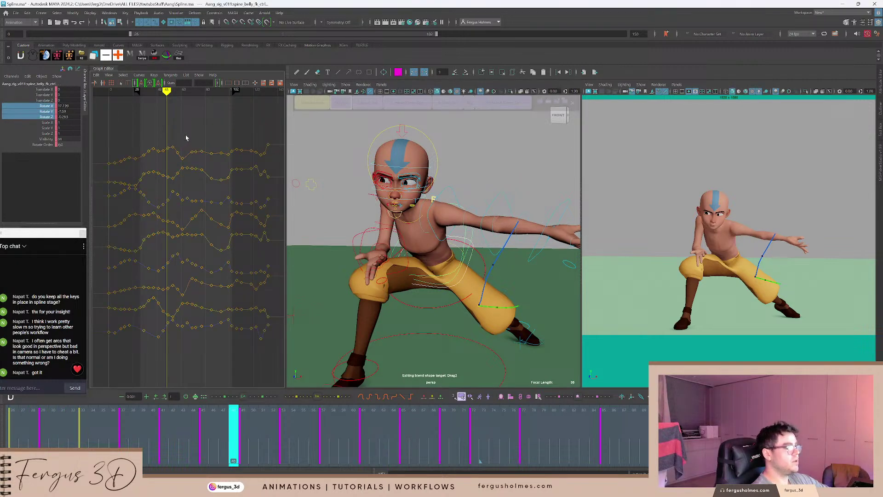
{"action": "key", "text": "f"}
{"action": "right_click_drag", "start_coordinate": [186, 139], "coordinate": [189, 156], "text": "alt+shift"}
{"action": "scroll", "coordinate": [189, 159], "scroll_direction": "up", "scroll_amount": 5}
{"action": "mouse_move", "coordinate": [186, 185]}
{"action": "middle_mouse_down", "text": "alt"}
{"action": "mouse_move", "coordinate": [207, 169]}
{"action": "mouse_move", "coordinate": [191, 187]}
{"action": "middle_mouse_up", "text": "alt"}
{"action": "scroll", "coordinate": [206, 168], "scroll_direction": "down", "scroll_amount": 3}
{"action": "scroll", "coordinate": [188, 178], "scroll_direction": "up", "scroll_amount": 5}
{"action": "mouse_move", "coordinate": [191, 186]}
{"action": "right_mouse_down", "text": "alt+shift"}
{"action": "mouse_move", "coordinate": [187, 159]}
{"action": "mouse_move", "coordinate": [180, 207]}
{"action": "right_mouse_up", "text": "alt+shift"}
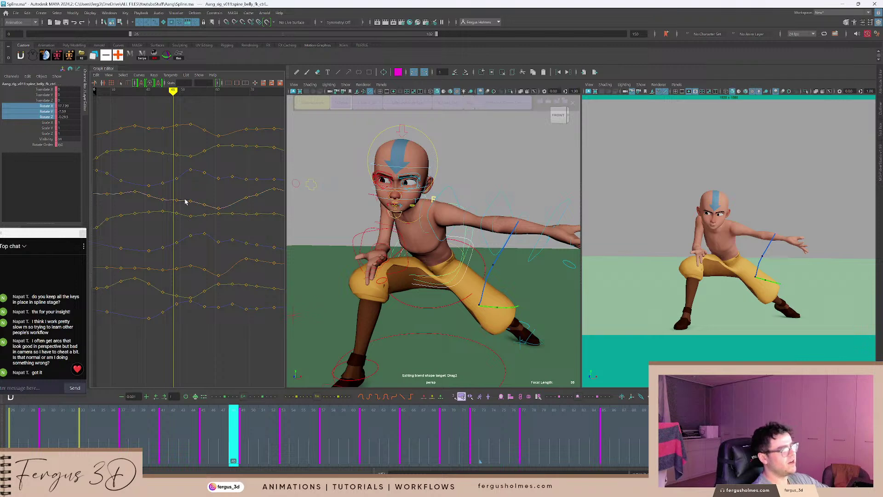
Compare the spine poses at frames 45 and 49, try deleting the spine keys at frame 49, and undo the deletion.
{"action": "key", "text": "alt+period"}
{"action": "key", "text": "comma"}
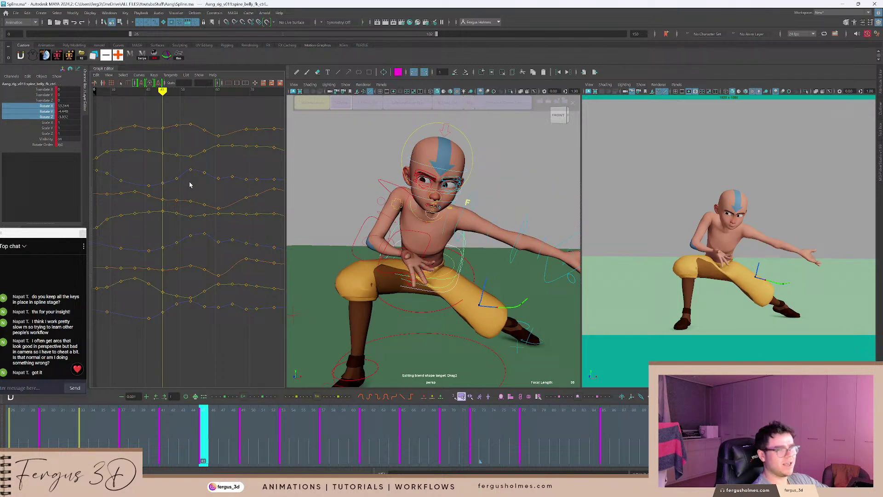
{"action": "key", "text": "period"}
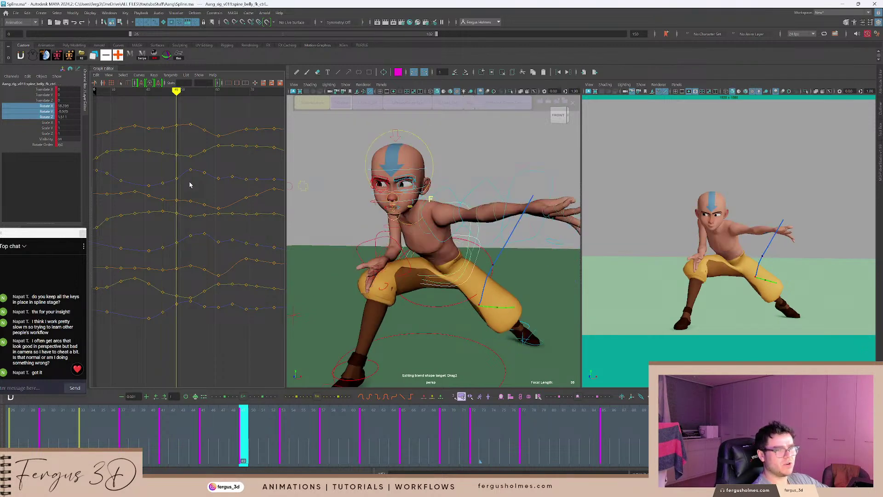
{"action": "key", "text": "Delete"}
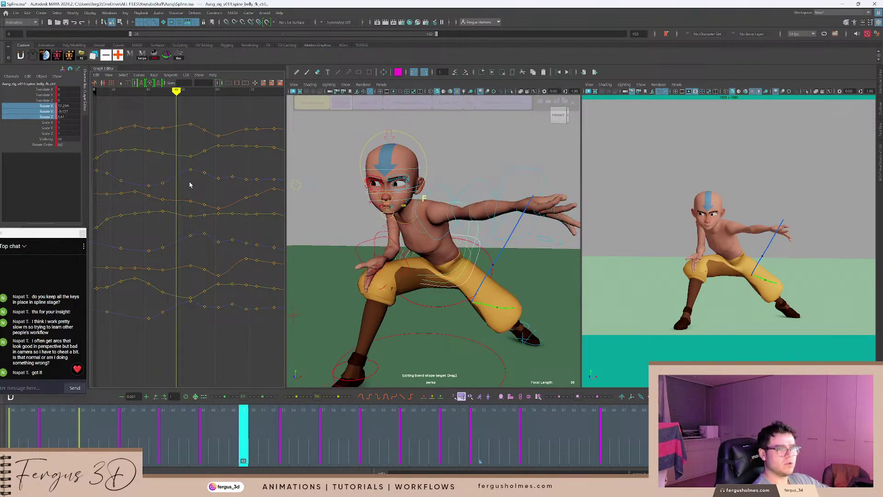
{"action": "key", "text": "ctrl+z"}
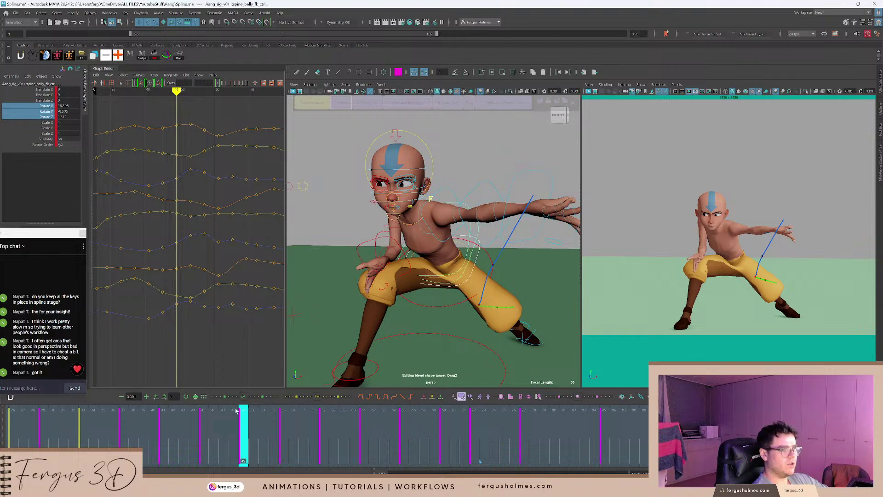
Isolate the Rotate X curves of the FK spine controls and rotate the spine further forward at frame 53.
{"action": "left_click_drag", "start_coordinate": [237, 411], "coordinate": [255, 411]}
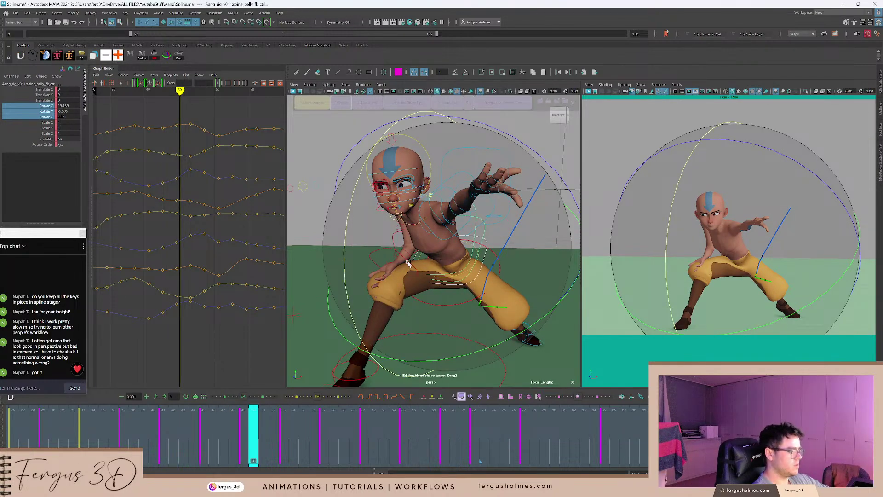
{"action": "left_click", "coordinate": [45, 107]}
{"action": "key", "text": "f"}
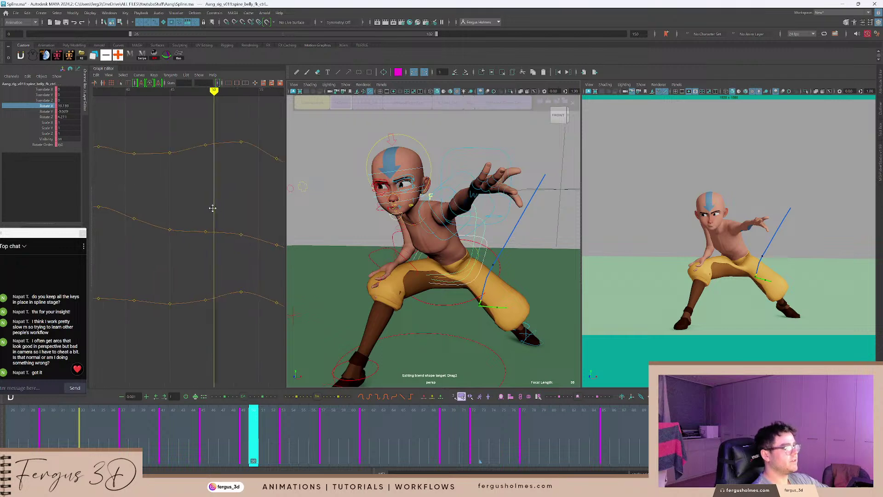
{"action": "middle_click_drag", "start_coordinate": [213, 208], "coordinate": [200, 209], "text": "alt"}
{"action": "key", "text": "comma"}
{"action": "mouse_move", "coordinate": [234, 443]}
{"action": "left_mouse_down"}
{"action": "mouse_move", "coordinate": [118, 437]}
{"action": "mouse_move", "coordinate": [285, 444]}
{"action": "left_mouse_up"}
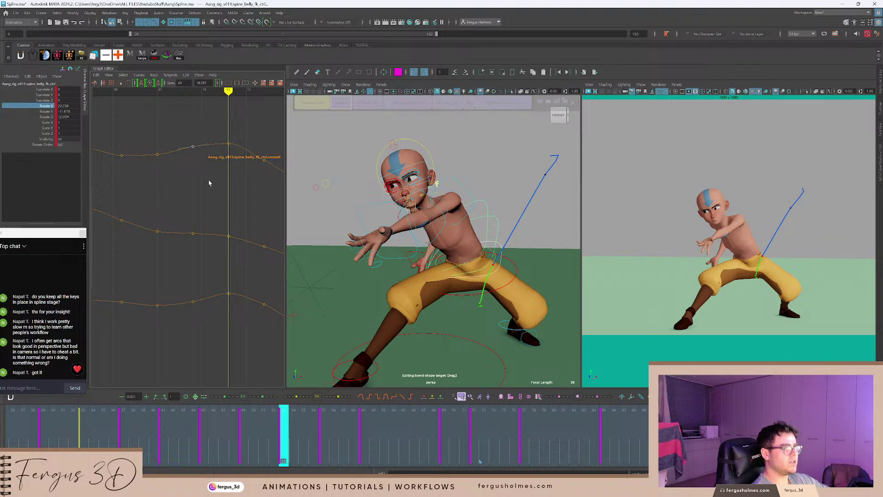
{"action": "key", "text": "e"}
{"action": "left_click_drag", "start_coordinate": [370, 227], "coordinate": [369, 237]}
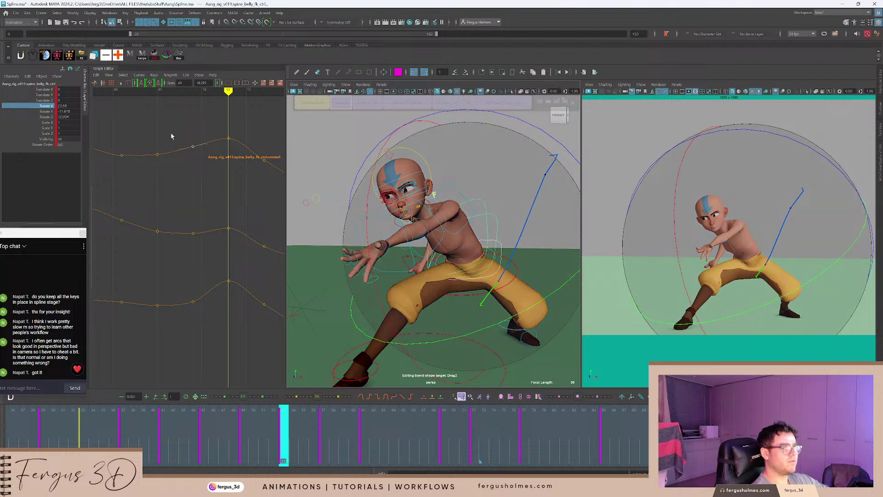
Delete the FK spine controls' Rotate X keys from frame 33 to frame 49 and play back the simplified spine motion.
{"action": "key", "text": "comma"}
{"action": "key", "text": "comma"}
{"action": "scroll", "coordinate": [191, 144], "scroll_direction": "down", "scroll_amount": 4}
{"action": "middle_click_drag", "start_coordinate": [191, 144], "coordinate": [202, 146], "text": "alt"}
{"action": "right_click_drag", "start_coordinate": [194, 145], "coordinate": [182, 147], "text": "alt+shift"}
{"action": "key", "text": "comma"}
{"action": "key", "text": "comma"}
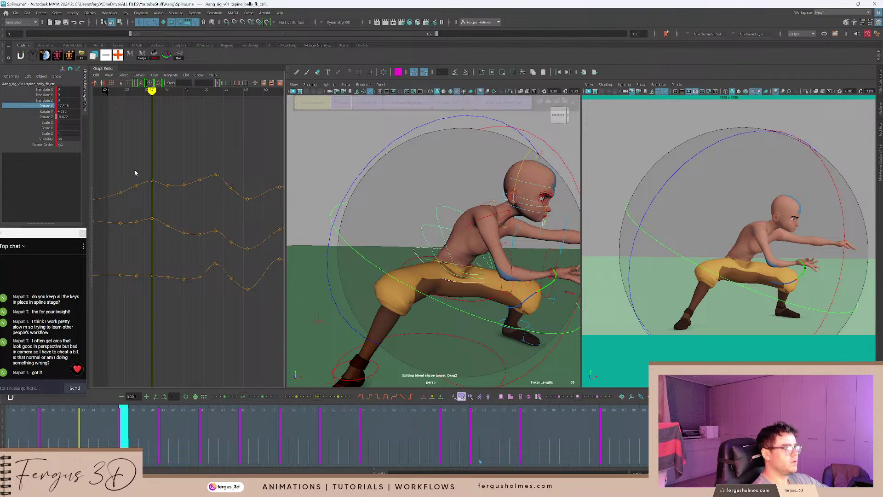
{"action": "left_click_drag", "start_coordinate": [134, 170], "coordinate": [205, 293]}
{"action": "key", "text": "Delete"}
{"action": "left_click_drag", "start_coordinate": [103, 413], "coordinate": [214, 434]}
{"action": "key", "text": "alt+v"}
{"action": "key", "text": "alt+v"}
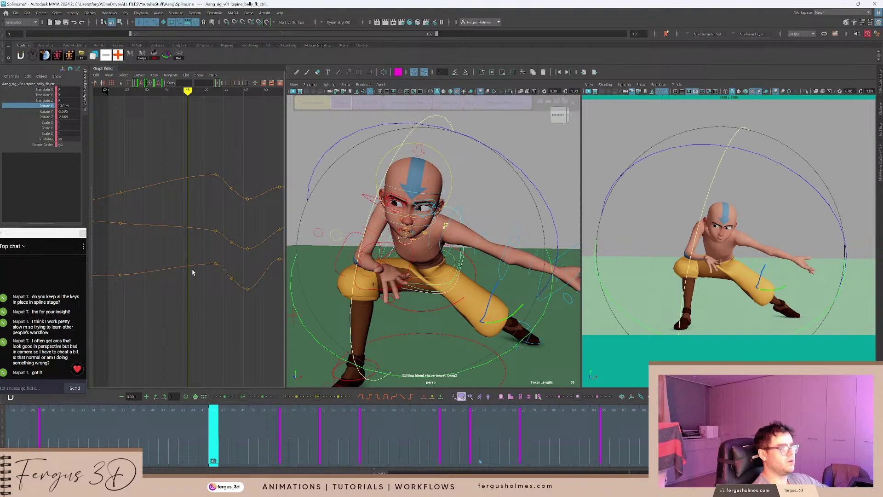
Select the cog control, lower its Rotate X key at frame 49, and shift the neighbouring key to frame 52.
{"action": "left_click", "coordinate": [420, 313]}
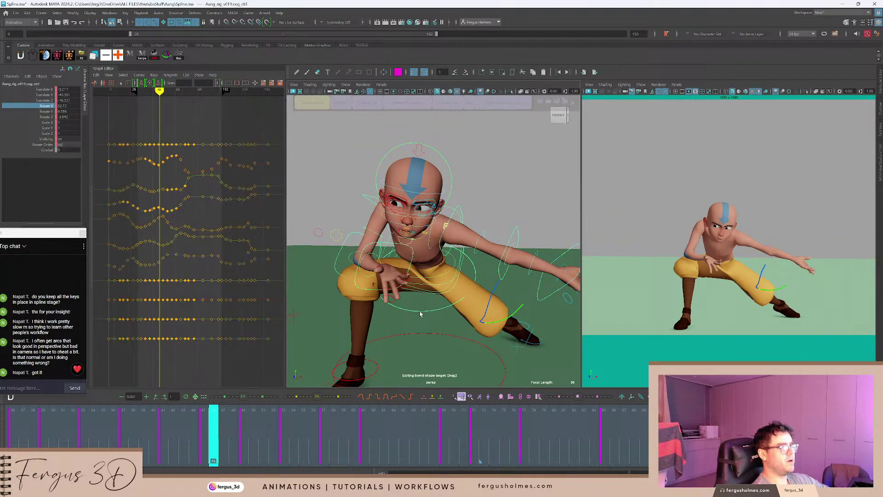
{"action": "scroll", "coordinate": [155, 204], "scroll_direction": "up", "scroll_amount": 6}
{"action": "key", "text": "e"}
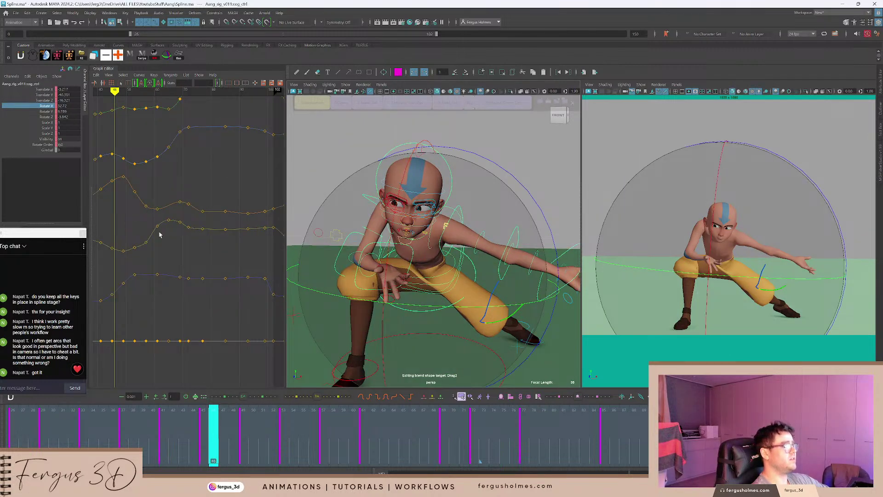
{"action": "middle_click_drag", "start_coordinate": [135, 221], "coordinate": [196, 251], "text": "alt"}
{"action": "key", "text": "period"}
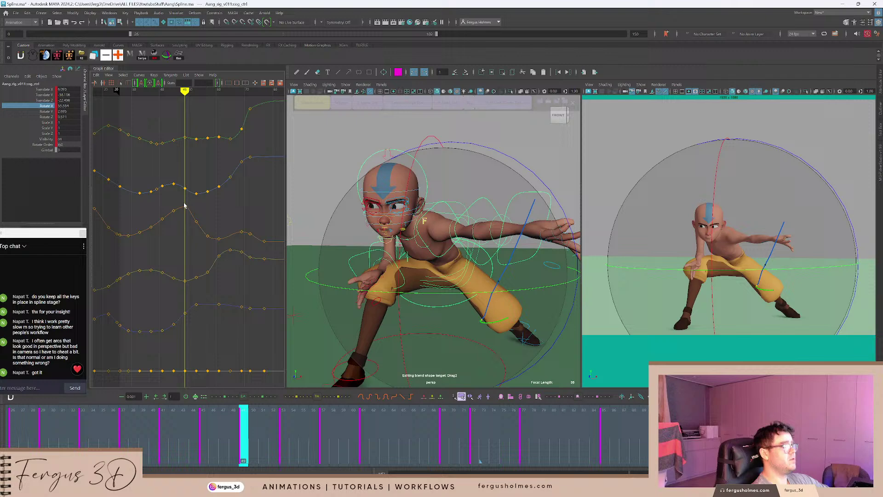
{"action": "middle_click_drag", "start_coordinate": [195, 213], "coordinate": [206, 222], "text": "shift"}
{"action": "left_click", "coordinate": [206, 214]}
{"action": "key", "text": "."}
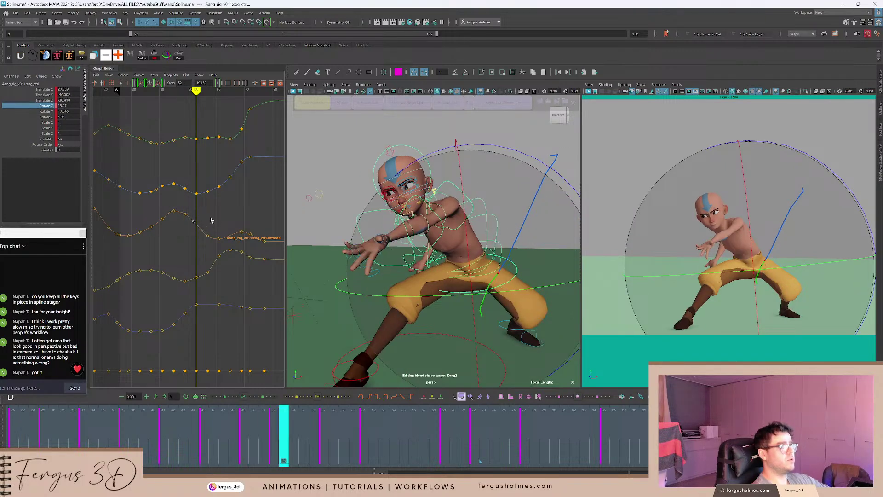
Undo the last cog key shift, slightly lower the cog's Rotate X key at frame 45, and play back the motion.
{"action": "key", "text": "ctrl+z"}
{"action": "left_click", "coordinate": [212, 214]}
{"action": "left_click", "coordinate": [192, 192]}
{"action": "key", "text": "f"}
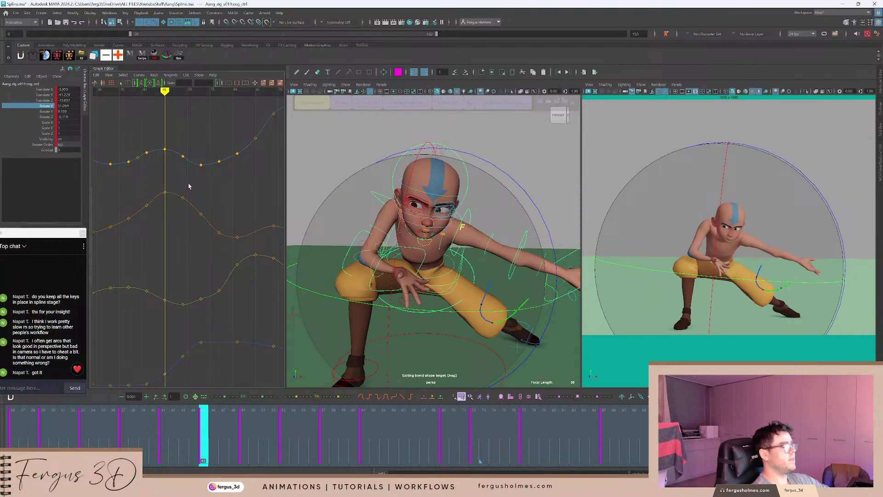
{"action": "middle_click_drag", "start_coordinate": [170, 196], "coordinate": [170, 204], "text": "shift"}
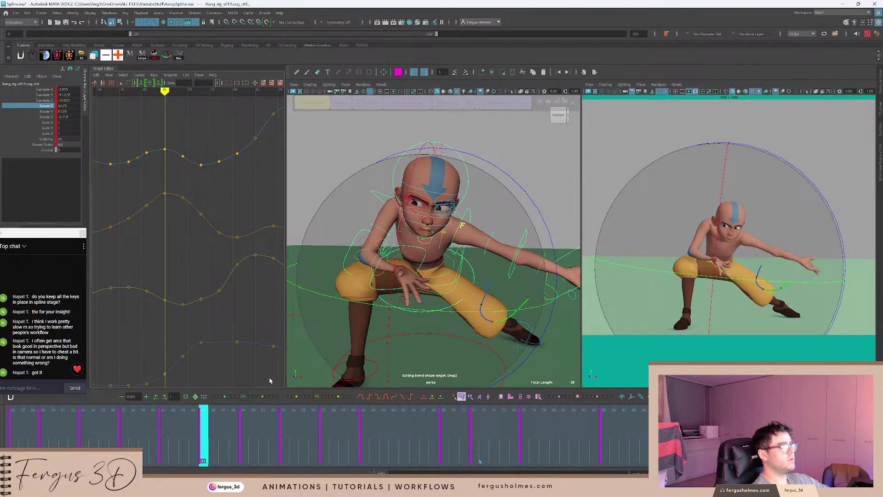
{"action": "left_click_drag", "start_coordinate": [184, 414], "coordinate": [259, 406]}
{"action": "key", "text": "alt+v"}
{"action": "key", "text": "e"}
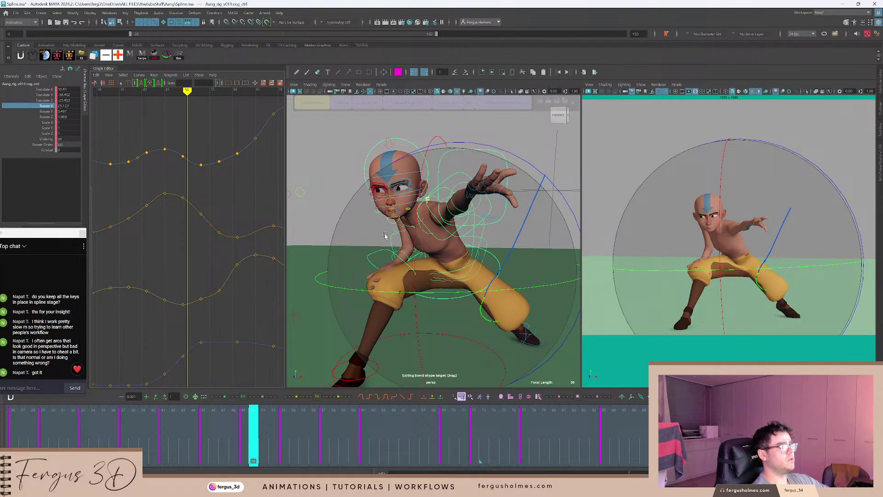
Select the FK spine controls, isolate their Rotate X curves, and lower the belly control's key at frame 53.
{"action": "left_click", "coordinate": [341, 102]}
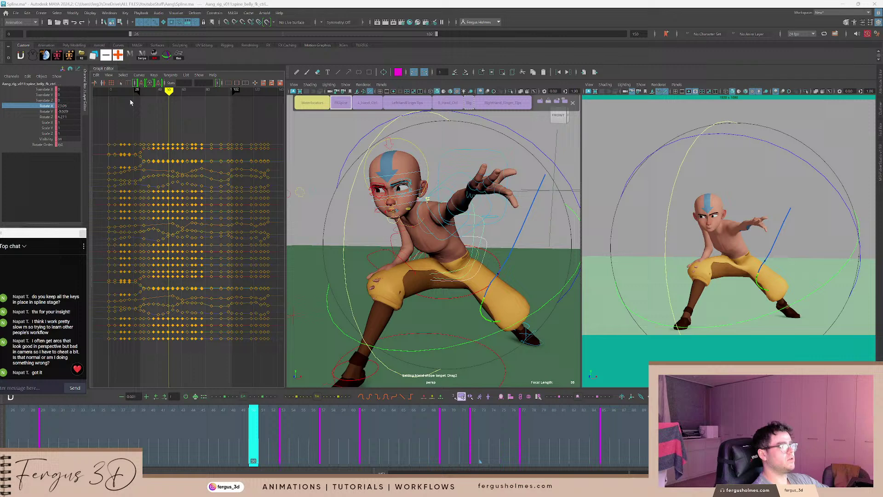
{"action": "left_click", "coordinate": [42, 107]}
{"action": "right_click_drag", "start_coordinate": [167, 148], "coordinate": [179, 199], "text": "alt+shift"}
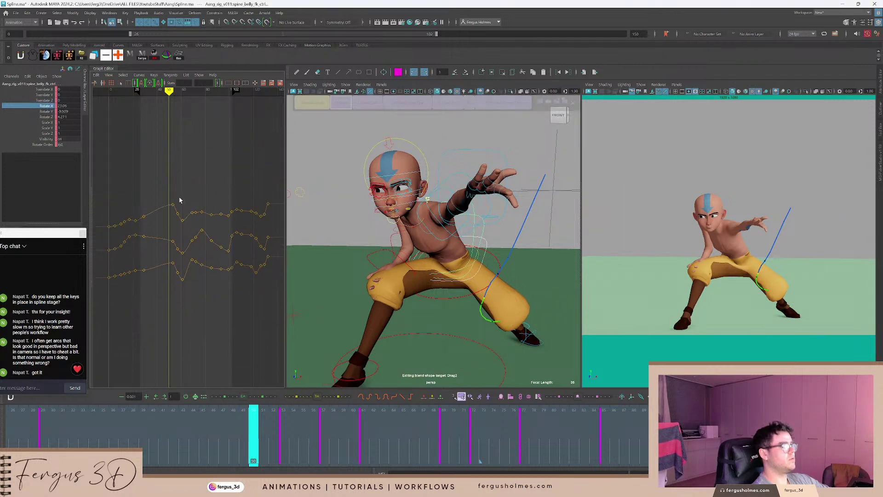
{"action": "key", "text": "period"}
{"action": "middle_click_drag", "start_coordinate": [174, 199], "coordinate": [186, 187], "text": "alt"}
{"action": "right_click_drag", "start_coordinate": [186, 188], "coordinate": [168, 155], "text": "alt"}
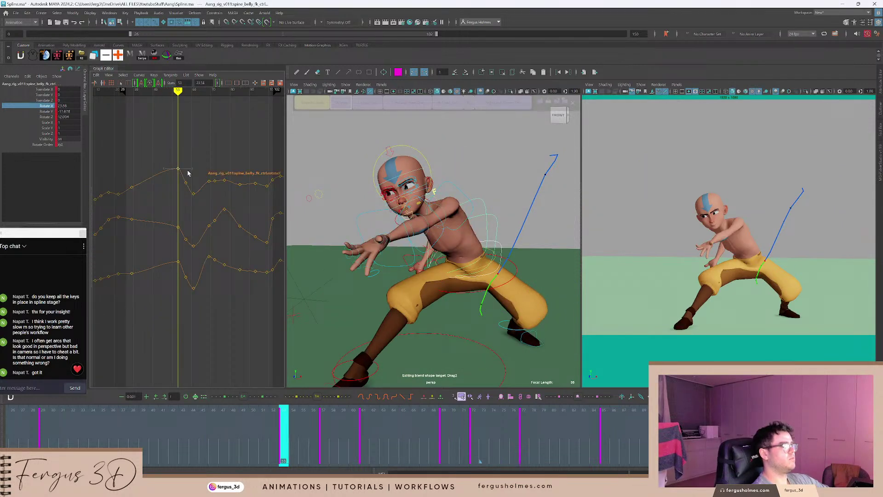
{"action": "middle_click_drag", "start_coordinate": [188, 173], "coordinate": [187, 181]}
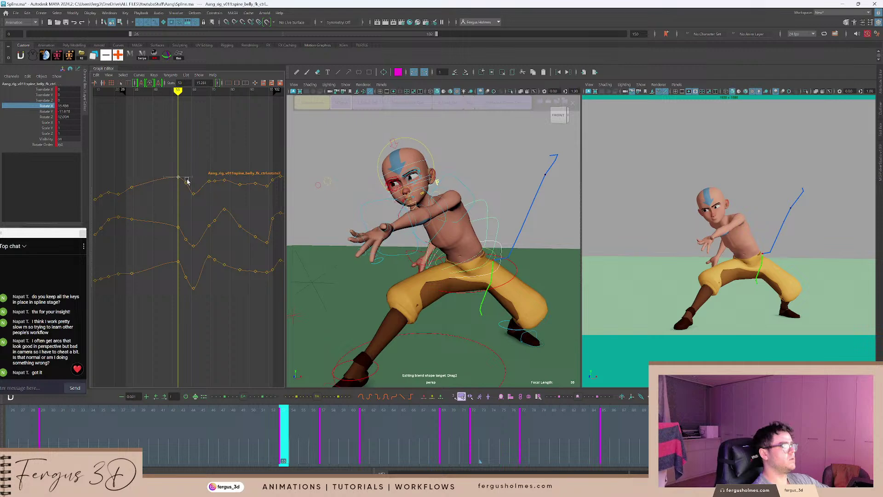
{"action": "scroll", "coordinate": [191, 162], "scroll_direction": "up", "scroll_amount": 3}
{"action": "right_click_drag", "start_coordinate": [191, 140], "coordinate": [192, 153], "text": "alt+shift"}
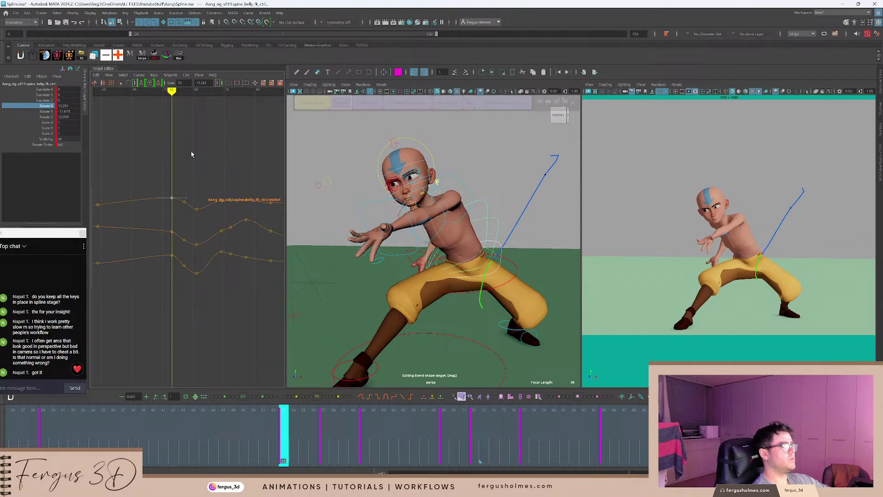
{"action": "middle_click_drag", "start_coordinate": [195, 181], "coordinate": [207, 175], "text": "alt"}
{"action": "right_click_drag", "start_coordinate": [207, 175], "coordinate": [175, 182], "text": "alt+shift"}
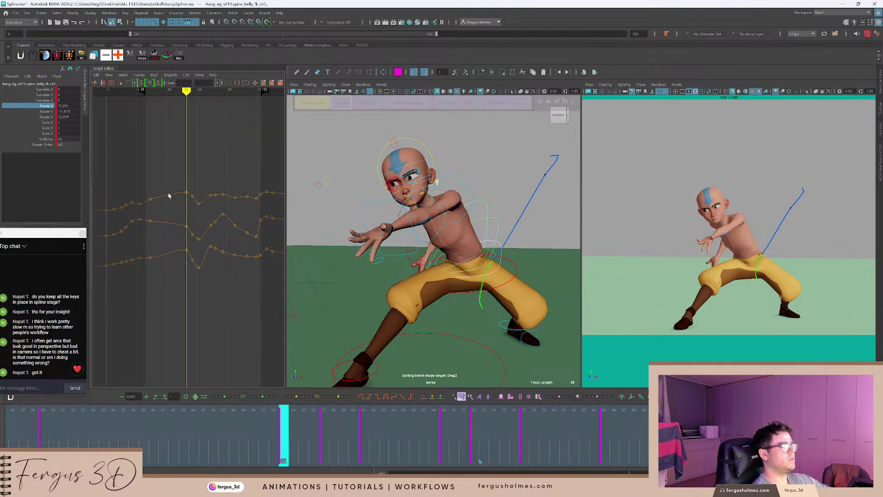
Step back and forth between frames 33 and 53 to examine how the spine bends on each frame.
{"action": "key", "text": "alt+comma"}
{"action": "key", "text": "alt+comma"}
{"action": "key", "text": "alt+comma"}
{"action": "key", "text": "alt+comma"}
{"action": "key", "text": "alt+comma"}
{"action": "key", "text": "alt+comma"}
{"action": "key", "text": "alt+comma"}
{"action": "key", "text": "alt+comma"}
{"action": "left_click_drag", "start_coordinate": [167, 196], "coordinate": [167, 196]}
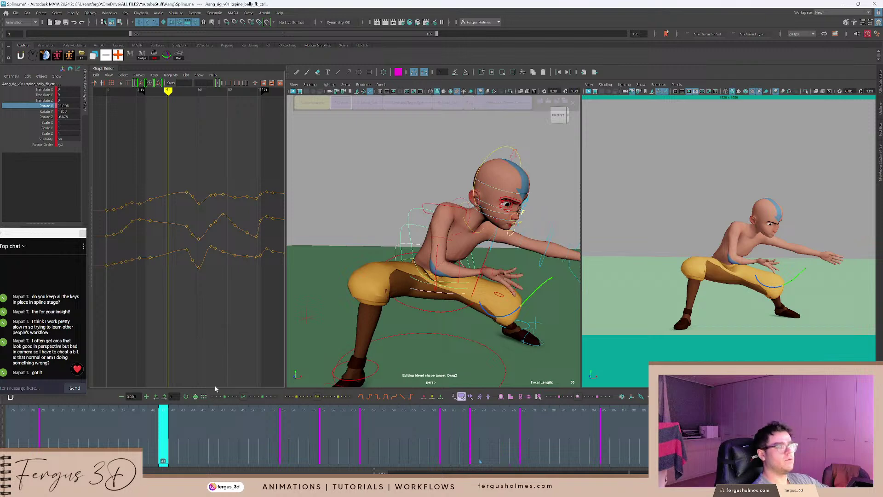
{"action": "key", "text": "alt+comma"}
{"action": "key", "text": "alt+comma"}
{"action": "key", "text": "alt+comma"}
{"action": "key", "text": "alt+comma"}
{"action": "key", "text": "alt+comma"}
{"action": "key", "text": "alt+comma"}
{"action": "mouse_move", "coordinate": [82, 430]}
{"action": "left_mouse_down"}
{"action": "mouse_move", "coordinate": [50, 430]}
{"action": "mouse_move", "coordinate": [193, 428]}
{"action": "left_mouse_up"}
{"action": "key", "text": "f"}
{"action": "key", "text": "alt+period"}
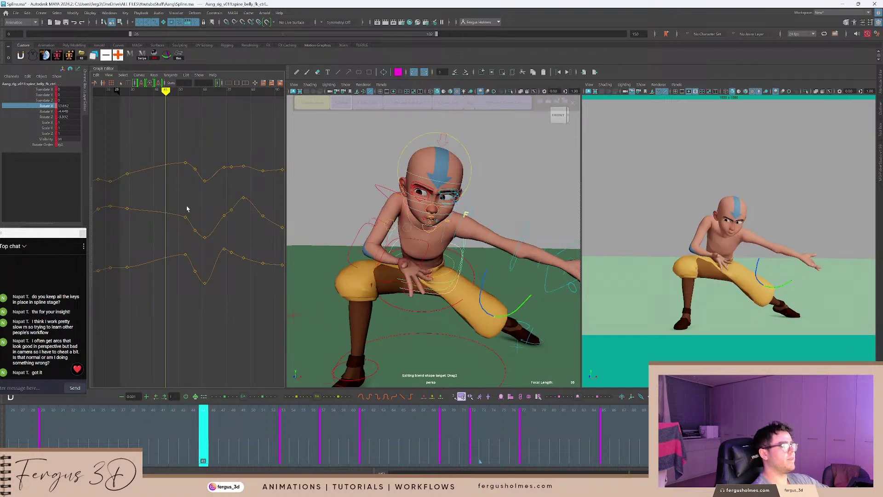
{"action": "key", "text": "alt+period"}
{"action": "key", "text": "alt+period"}
{"action": "key", "text": "alt+period"}
{"action": "key", "text": "alt+period"}
{"action": "key", "text": "alt+period"}
{"action": "key", "text": "alt+period"}
{"action": "key", "text": "alt+period"}
{"action": "key", "text": "alt+period"}
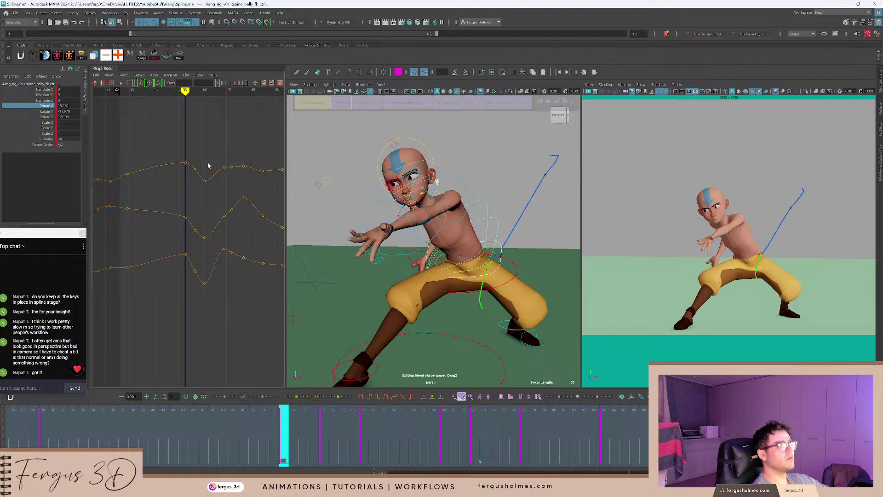
{"action": "middle_click_drag", "start_coordinate": [221, 151], "coordinate": [233, 151], "text": "alt"}
Key the FK spine controls' Rotate X at frame 42 and step forward through the poses to frame 53.
{"action": "left_click_drag", "start_coordinate": [231, 435], "coordinate": [173, 424]}
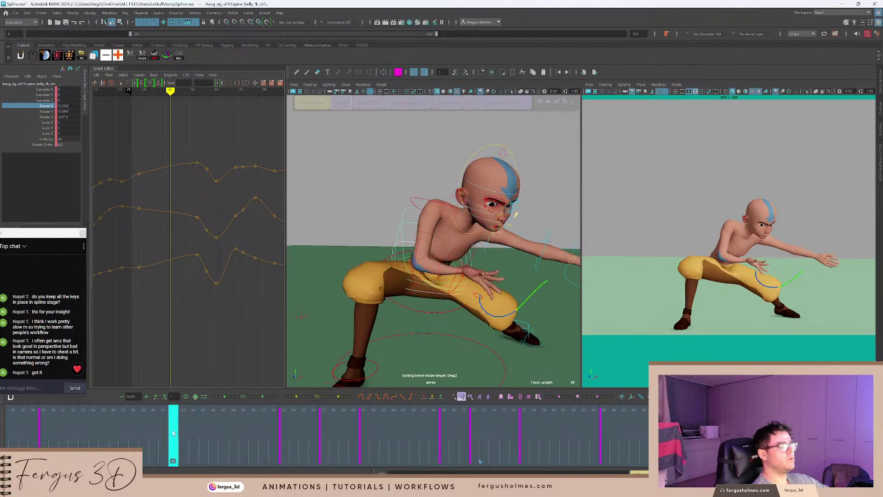
{"action": "key", "text": "s"}
{"action": "key", "text": "alt+period"}
{"action": "key", "text": "alt+period"}
{"action": "key", "text": "alt+period"}
{"action": "key", "text": "alt+period"}
{"action": "key", "text": "alt+period"}
{"action": "key", "text": "alt+period"}
{"action": "key", "text": "alt+period"}
{"action": "key", "text": "alt+period"}
{"action": "key", "text": "alt+period"}
{"action": "key", "text": "alt+period"}
{"action": "key", "text": "alt+period"}
Lower the chest control's Rotate X key slightly at frame 42 to even out its curve.
{"action": "left_click_drag", "start_coordinate": [189, 153], "coordinate": [204, 171]}
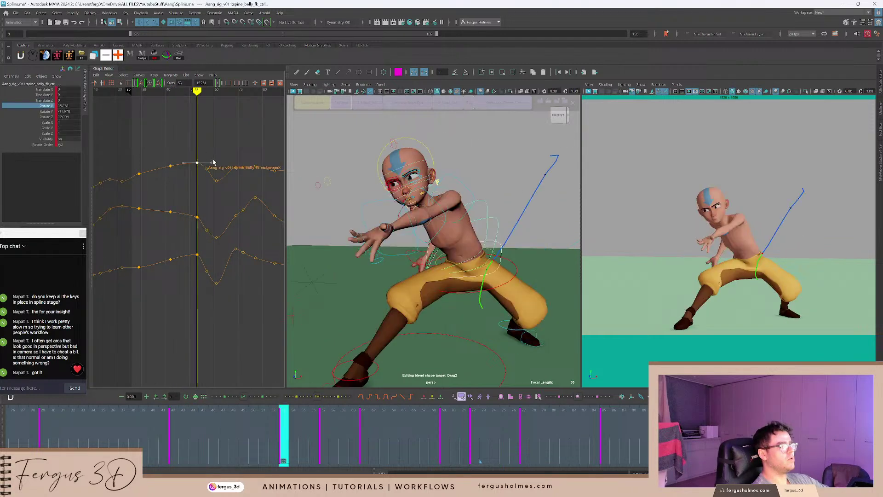
{"action": "key", "text": "comma"}
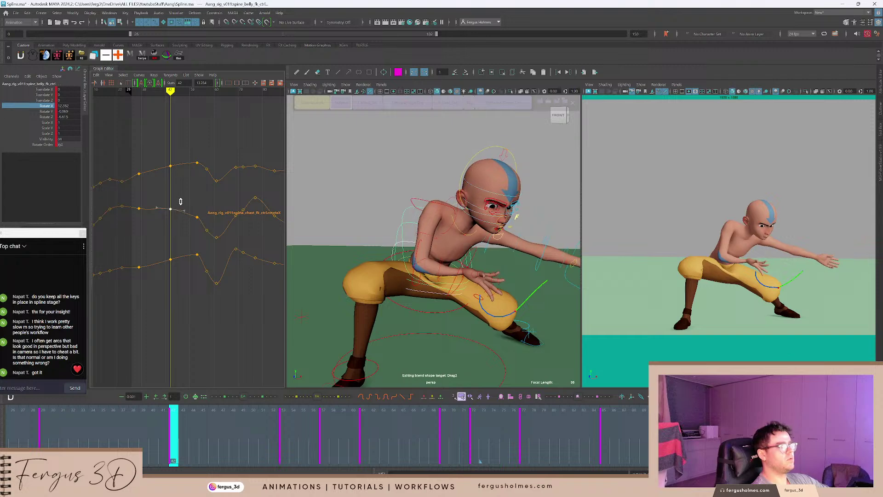
{"action": "left_click", "coordinate": [192, 193]}
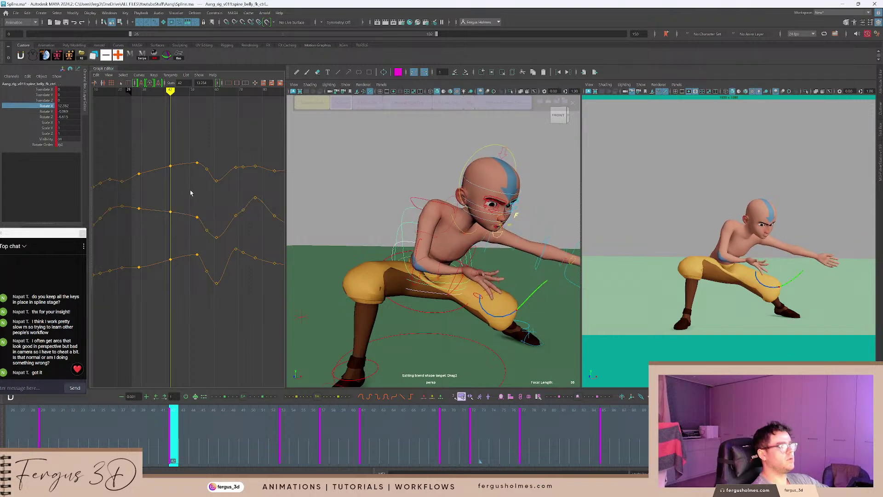
Play back and scrub the spine motion from a side angle, checking the poses up to frame 49.
{"action": "left_click_drag", "start_coordinate": [152, 423], "coordinate": [54, 409]}
{"action": "scroll", "coordinate": [428, 243], "scroll_direction": "down", "scroll_amount": 3}
{"action": "left_click_drag", "start_coordinate": [428, 244], "coordinate": [523, 252], "text": "alt"}
{"action": "key", "text": "alt+v"}
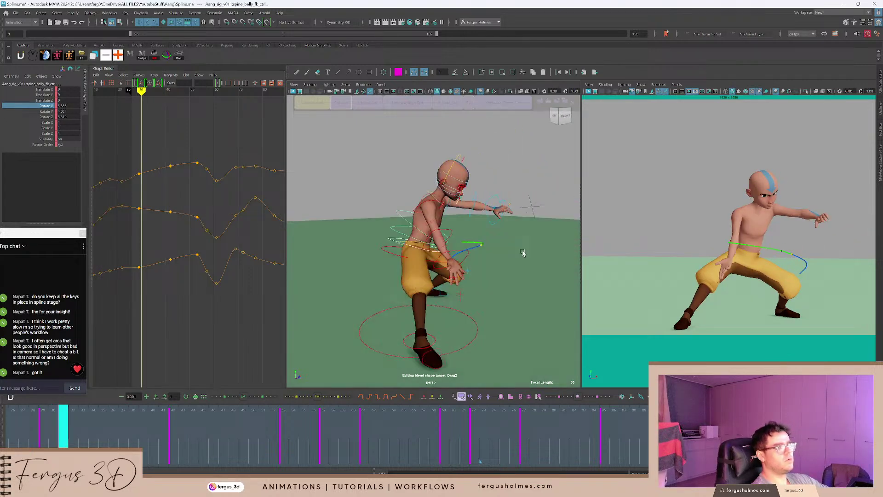
{"action": "left_click_drag", "start_coordinate": [336, 414], "coordinate": [284, 417]}
{"action": "key", "text": "alt+v"}
{"action": "left_click_drag", "start_coordinate": [101, 412], "coordinate": [240, 427]}
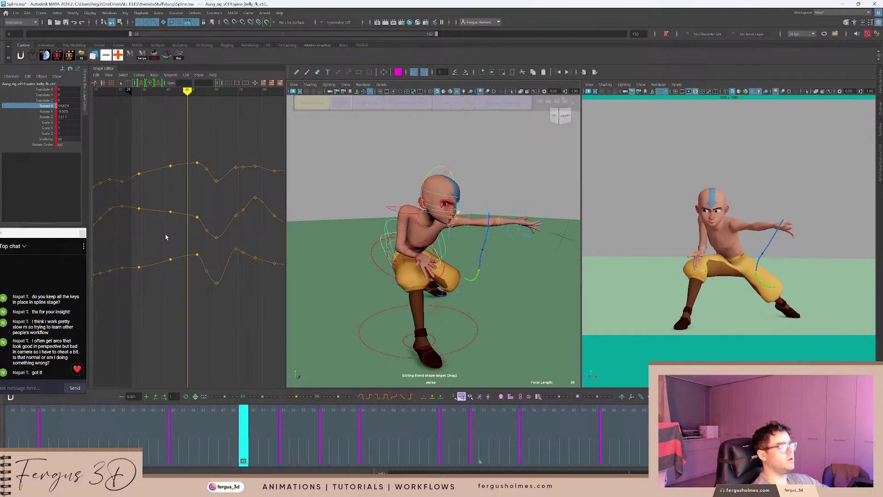
Isolate the FK spine controls' Rotate Z curves and delete their extra keys at frame 42.
{"action": "key", "text": "e"}
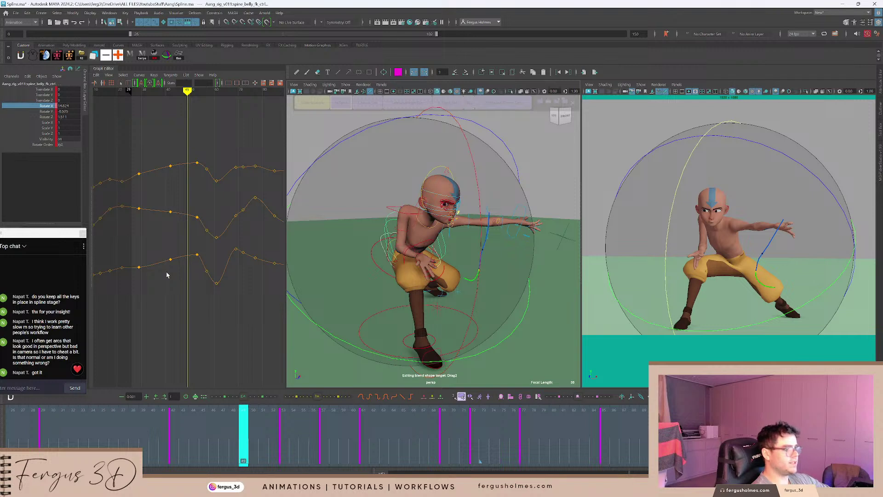
{"action": "left_click", "coordinate": [63, 117]}
{"action": "scroll", "coordinate": [179, 197], "scroll_direction": "up", "scroll_amount": 5}
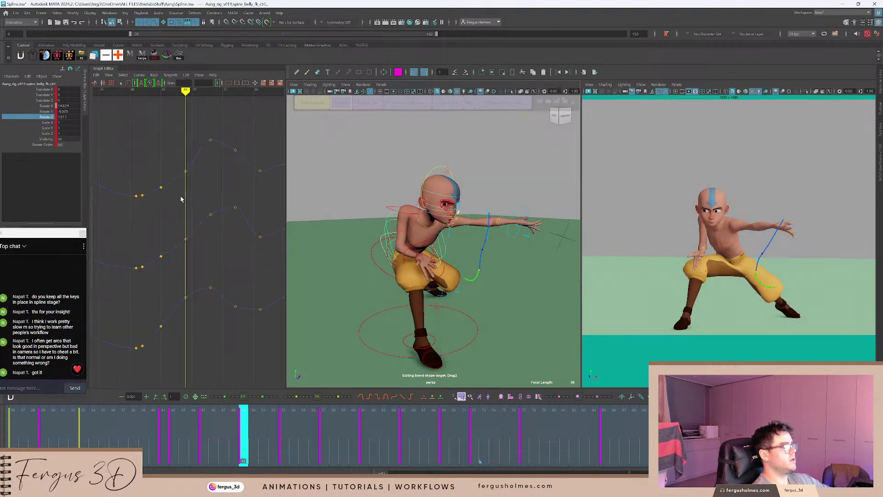
{"action": "middle_click_drag", "start_coordinate": [181, 196], "coordinate": [214, 187], "text": "alt"}
{"action": "key", "text": "comma"}
{"action": "key", "text": "comma"}
{"action": "key", "text": "comma"}
{"action": "key", "text": "period"}
{"action": "key", "text": "Delete"}
{"action": "key", "text": "period"}
{"action": "key", "text": "period"}
{"action": "key", "text": "period"}
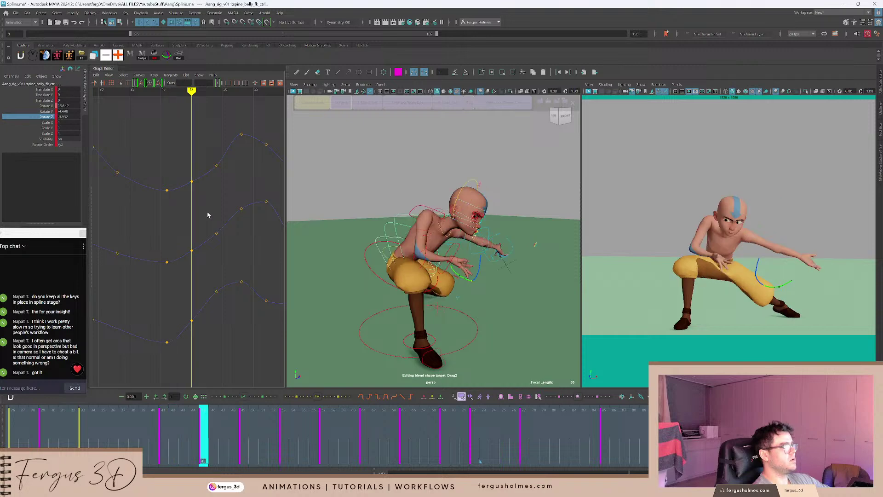
Delete the FK spine controls' Rotate Z keys at frames 45, 49 and 57.
{"action": "left_click_drag", "start_coordinate": [394, 232], "coordinate": [333, 215], "text": "alt"}
{"action": "key", "text": "comma"}
{"action": "left_click_drag", "start_coordinate": [382, 201], "coordinate": [391, 203], "text": "alt"}
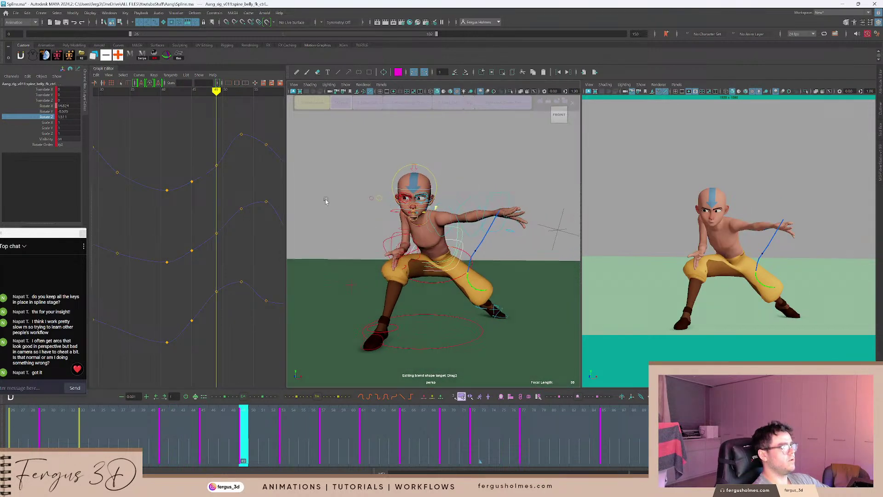
{"action": "key", "text": "comma"}
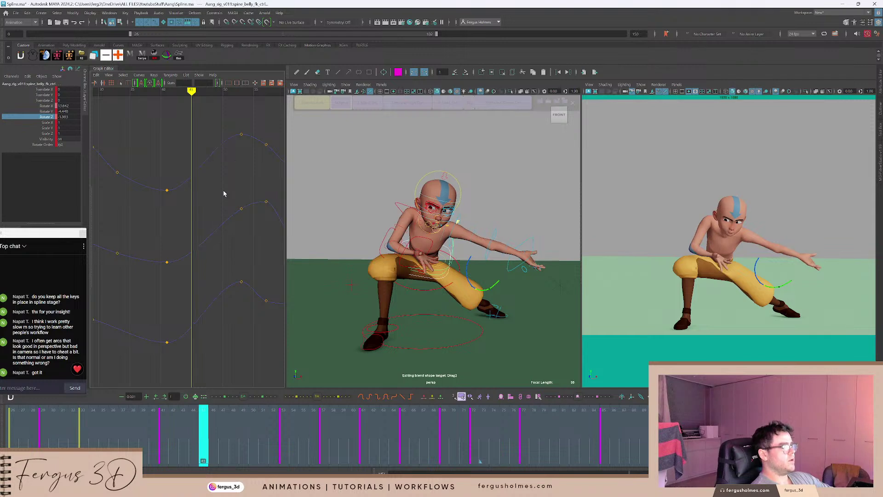
{"action": "key", "text": "period"}
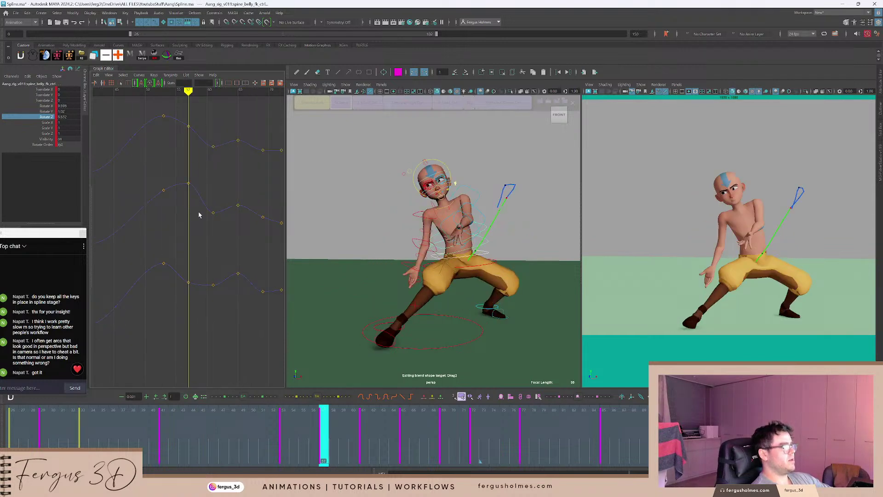
{"action": "key", "text": "ctrl+z"}
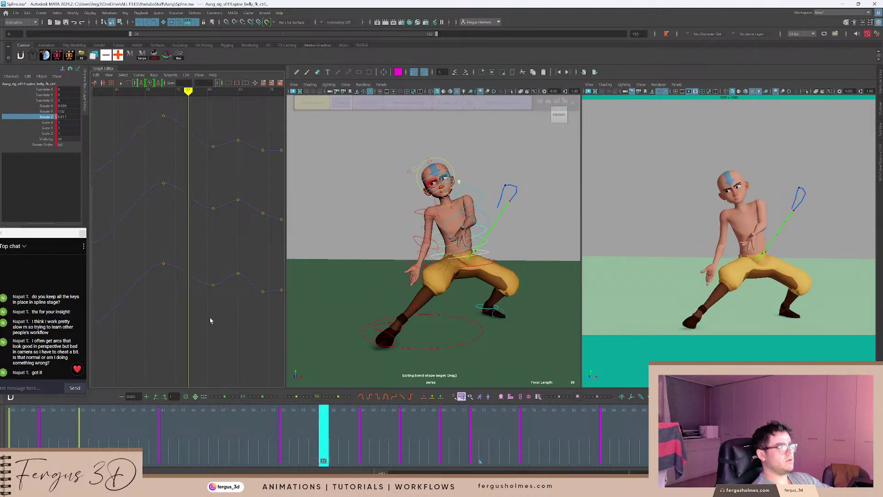
Scrub and play back the spine motion from frame 29 to evaluate the thinned-out Rotate Z curves.
{"action": "left_click_drag", "start_coordinate": [321, 433], "coordinate": [163, 420]}
{"action": "middle_click_drag", "start_coordinate": [159, 251], "coordinate": [233, 237], "text": "alt"}
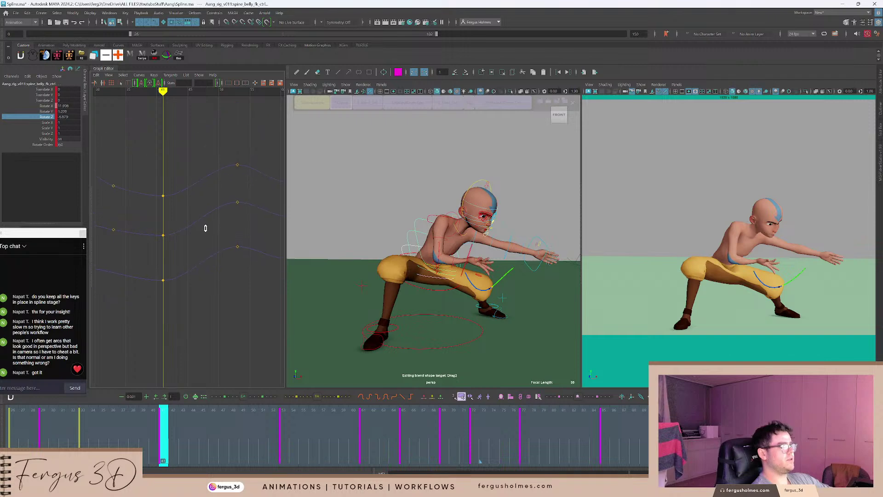
{"action": "right_click_drag", "start_coordinate": [212, 217], "coordinate": [197, 211], "text": "alt+shift"}
{"action": "key", "text": "comma"}
{"action": "key", "text": "comma"}
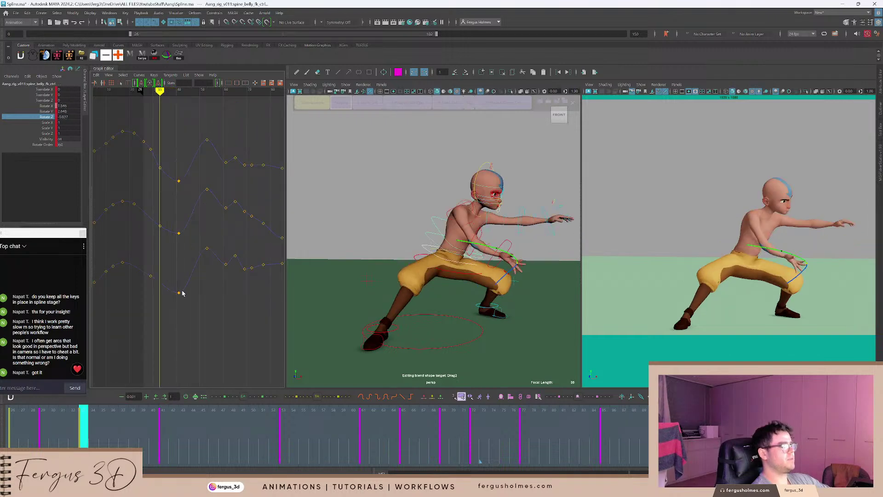
{"action": "left_click", "coordinate": [43, 419]}
{"action": "key", "text": "alt+v"}
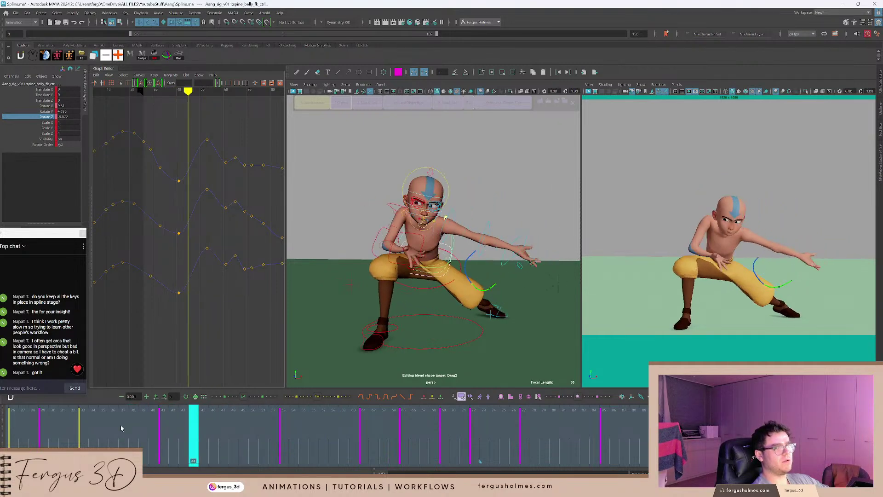
Add Rotate Z keys on the FK spine controls at frame 48, between the low and high poses.
{"action": "scroll", "coordinate": [203, 253], "scroll_direction": "up", "scroll_amount": 3}
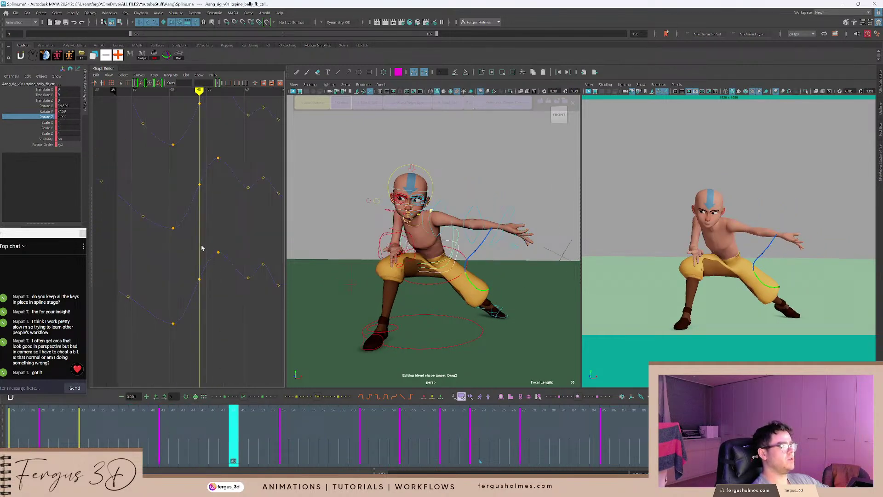
{"action": "left_click_drag", "start_coordinate": [203, 202], "coordinate": [205, 203]}
{"action": "scroll", "coordinate": [206, 203], "scroll_direction": "up", "scroll_amount": 3}
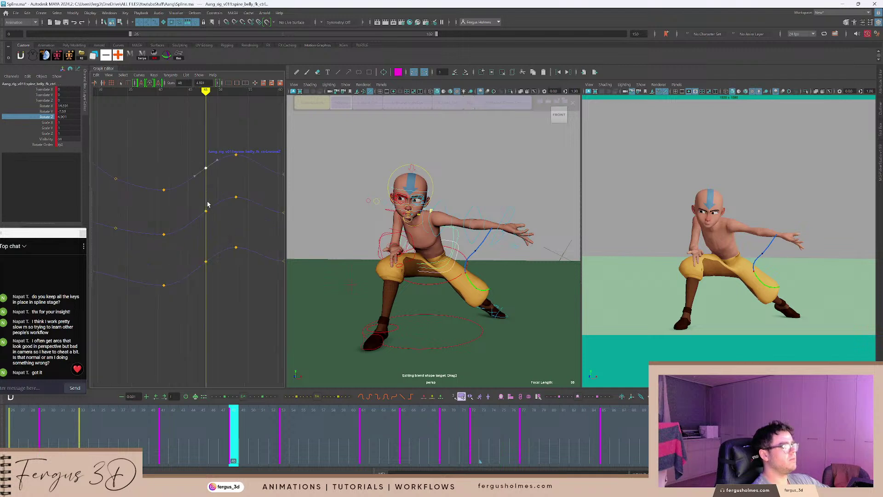
Reshape the lowest spine Rotate Z curve at its middle key and offset its three selected-range keys to frames 39, 46 and 51.
{"action": "middle_click_drag", "start_coordinate": [206, 201], "coordinate": [174, 203], "text": "alt"}
{"action": "left_click_drag", "start_coordinate": [171, 271], "coordinate": [168, 265]}
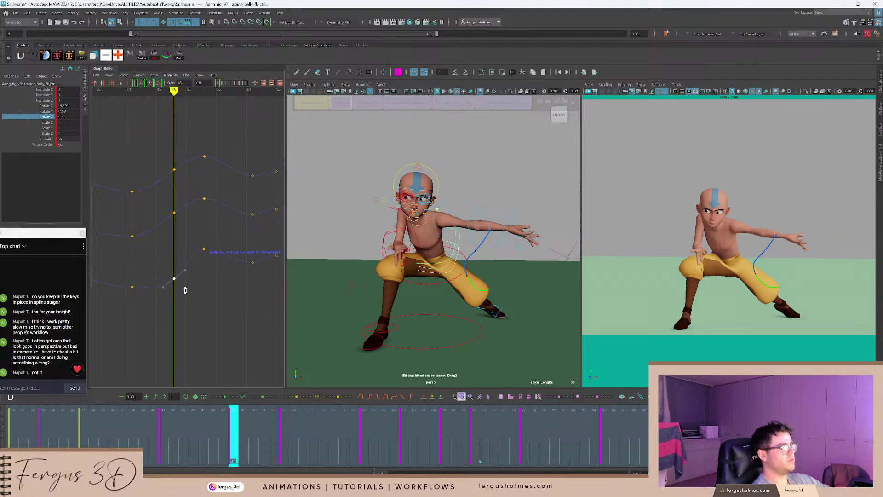
{"action": "left_click_drag", "start_coordinate": [182, 276], "coordinate": [183, 276]}
{"action": "middle_click_drag", "start_coordinate": [190, 274], "coordinate": [174, 247], "text": "shift"}
{"action": "left_click", "coordinate": [195, 270]}
{"action": "left_click_drag", "start_coordinate": [220, 304], "coordinate": [221, 304]}
{"action": "mouse_move", "coordinate": [249, 308]}
{"action": "middle_mouse_down", "text": "shift"}
{"action": "mouse_move", "coordinate": [235, 312]}
{"action": "mouse_move", "coordinate": [240, 306]}
{"action": "middle_mouse_up", "text": "shift"}
{"action": "left_click", "coordinate": [144, 187]}
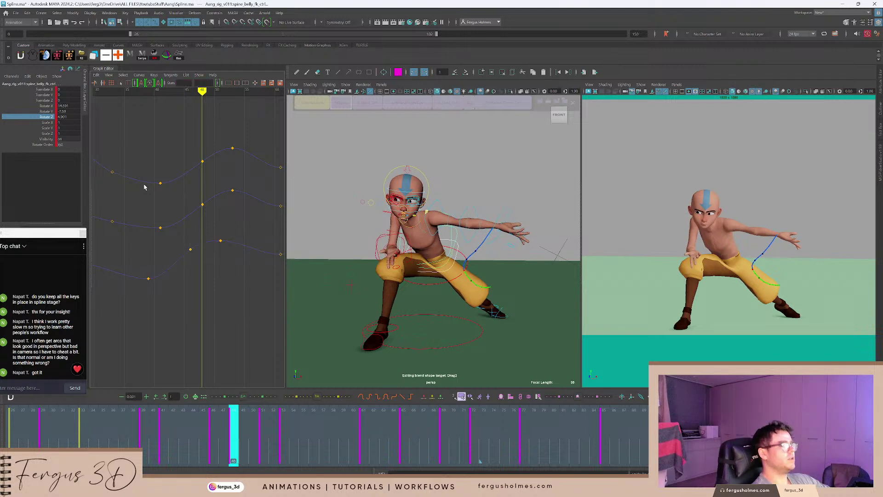
Lower the chest control's middle Rotate Z key and offset its three keys one frame later, to frames 42, 49 and 54.
{"action": "left_click_drag", "start_coordinate": [204, 228], "coordinate": [205, 229]}
{"action": "middle_click_drag", "start_coordinate": [220, 213], "coordinate": [212, 221], "text": "alt"}
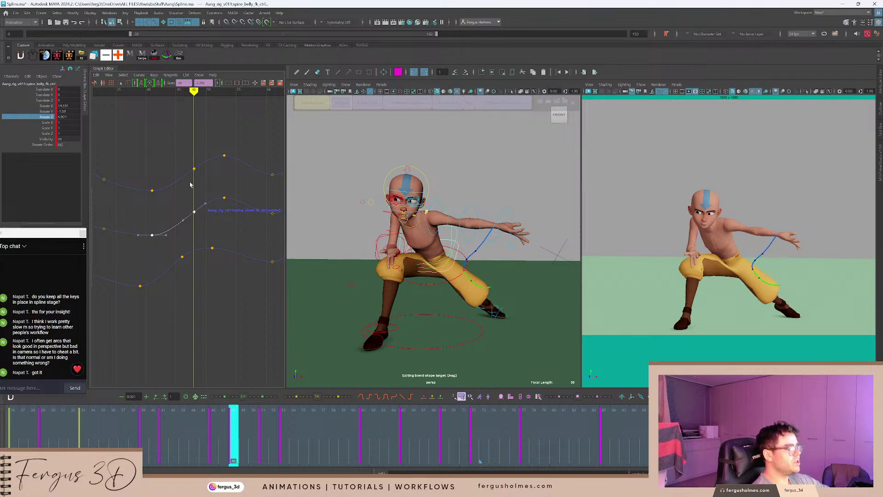
{"action": "left_click_drag", "start_coordinate": [138, 133], "coordinate": [199, 222]}
{"action": "middle_click_drag", "start_coordinate": [204, 227], "coordinate": [205, 237], "text": "shift"}
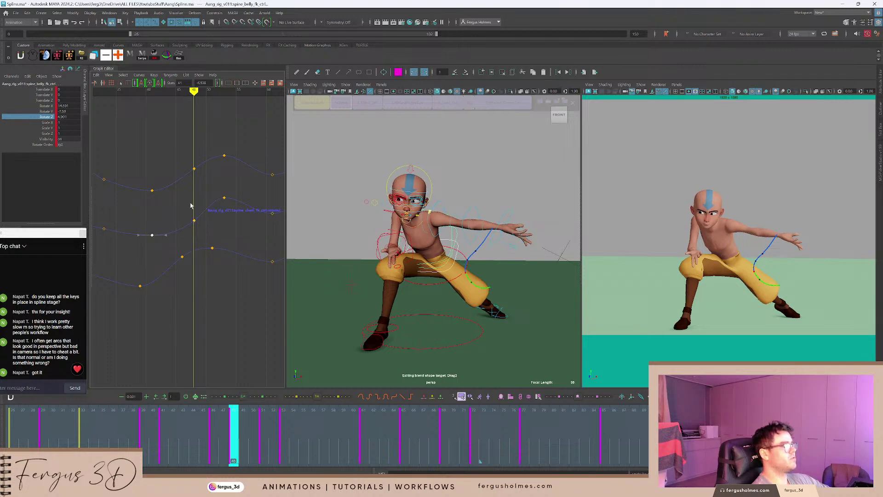
{"action": "left_click_drag", "start_coordinate": [239, 237], "coordinate": [239, 237]}
{"action": "middle_click_drag", "start_coordinate": [228, 225], "coordinate": [232, 223], "text": "shift"}
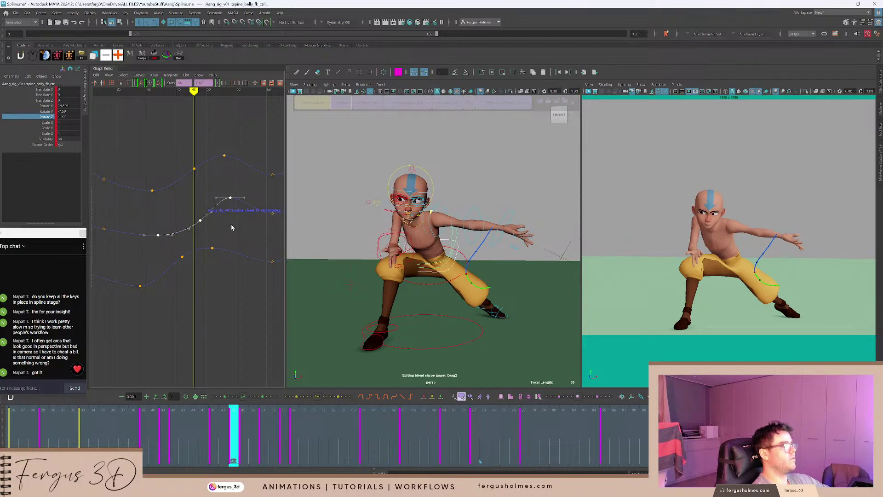
Lower the belly control's Rotate Z key at frame 48 slightly, and scrub and play back the spine motion.
{"action": "left_click", "coordinate": [140, 137]}
{"action": "left_click_drag", "start_coordinate": [230, 194], "coordinate": [207, 184]}
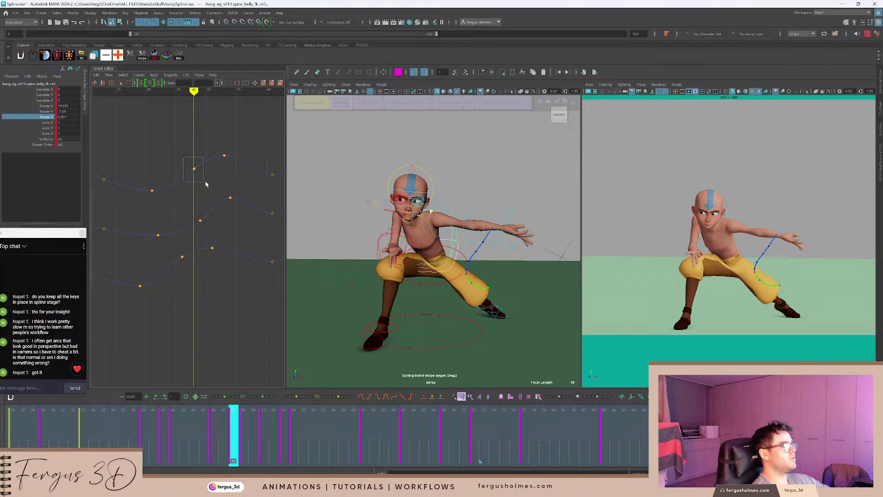
{"action": "middle_click_drag", "start_coordinate": [207, 184], "coordinate": [207, 187], "text": "shift"}
{"action": "key", "text": "alt+v"}
{"action": "left_click", "coordinate": [140, 413]}
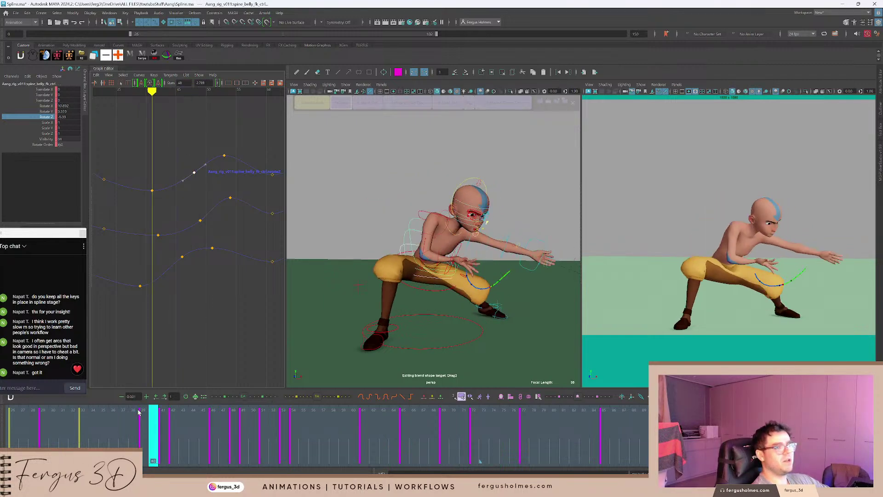
{"action": "left_click", "coordinate": [131, 413]}
{"action": "mouse_move", "coordinate": [130, 414]}
{"action": "left_mouse_down"}
{"action": "mouse_move", "coordinate": [292, 416]}
{"action": "mouse_move", "coordinate": [142, 417]}
{"action": "mouse_move", "coordinate": [278, 427]}
{"action": "mouse_move", "coordinate": [83, 402]}
{"action": "left_mouse_up"}
{"action": "key", "text": "alt+v"}
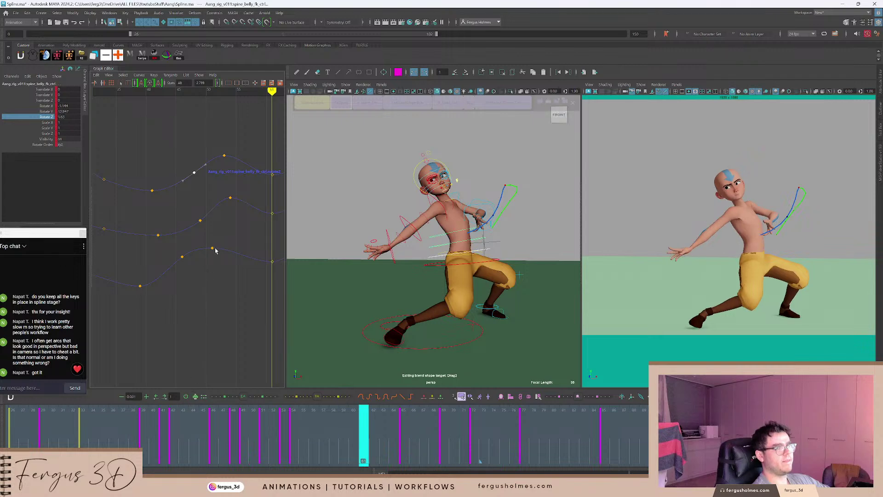
Delete the Rotate Z keys at frame 61 on all three FK spine controls and play back the result.
{"action": "middle_click_drag", "start_coordinate": [216, 250], "coordinate": [135, 250], "text": "alt"}
{"action": "left_click_drag", "start_coordinate": [188, 174], "coordinate": [208, 280]}
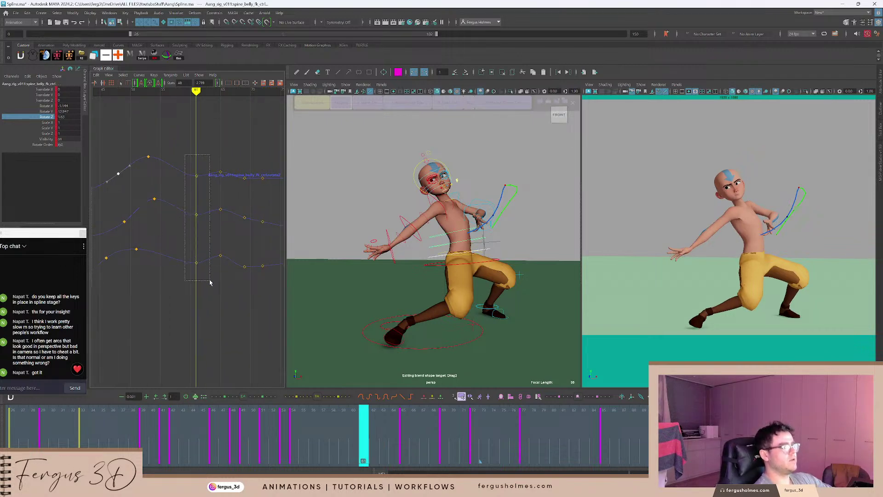
{"action": "key", "text": "Delete"}
{"action": "mouse_move", "coordinate": [341, 414]}
{"action": "left_mouse_down"}
{"action": "mouse_move", "coordinate": [281, 433]}
{"action": "mouse_move", "coordinate": [262, 427]}
{"action": "left_mouse_up"}
{"action": "key", "text": "alt+v"}
{"action": "key", "text": "alt+v"}
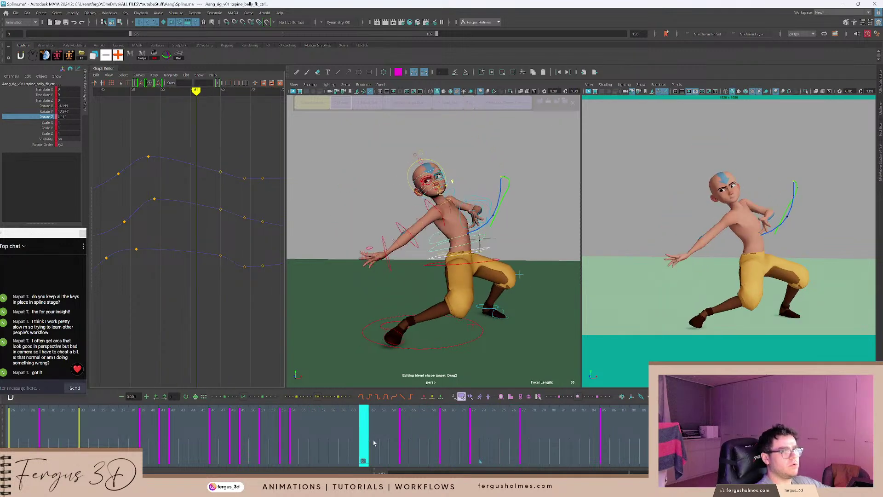
Scrub and play the animation through to frame 63 to evaluate the spine's side-to-side motion.
{"action": "left_click", "coordinate": [299, 435]}
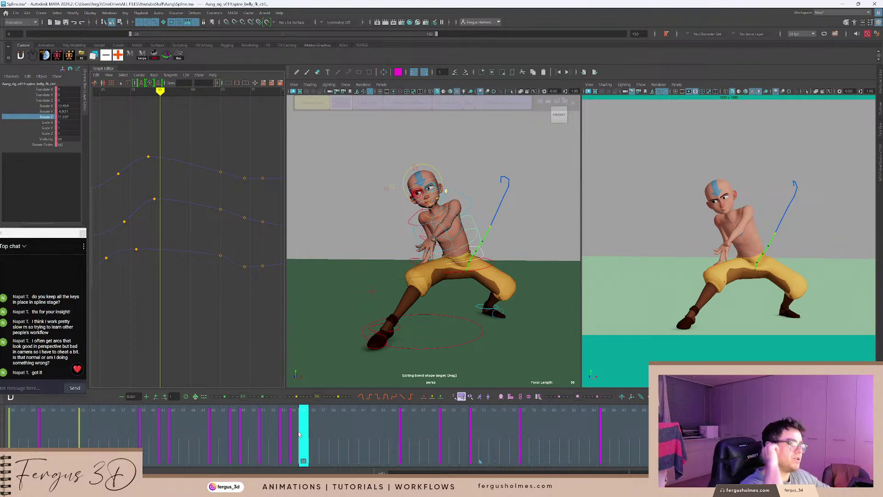
{"action": "key", "text": "alt+comma"}
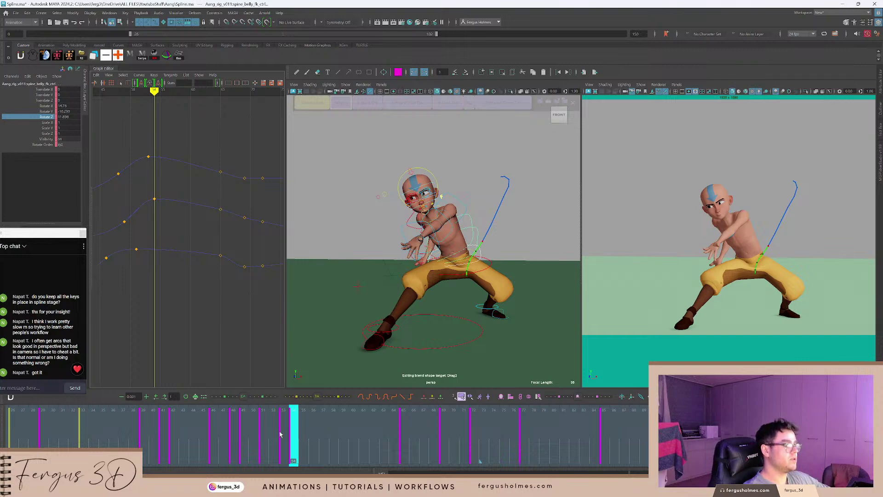
{"action": "left_click_drag", "start_coordinate": [279, 432], "coordinate": [189, 417]}
{"action": "key", "text": "alt+v"}
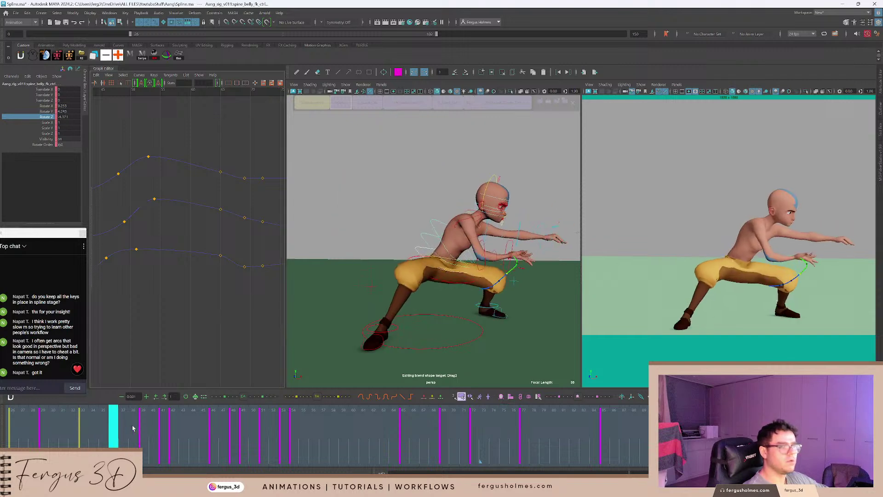
{"action": "mouse_move", "coordinate": [132, 428]}
{"action": "left_mouse_down"}
{"action": "mouse_move", "coordinate": [306, 438]}
{"action": "mouse_move", "coordinate": [379, 449]}
{"action": "mouse_move", "coordinate": [283, 449]}
{"action": "mouse_move", "coordinate": [381, 455]}
{"action": "left_mouse_up"}
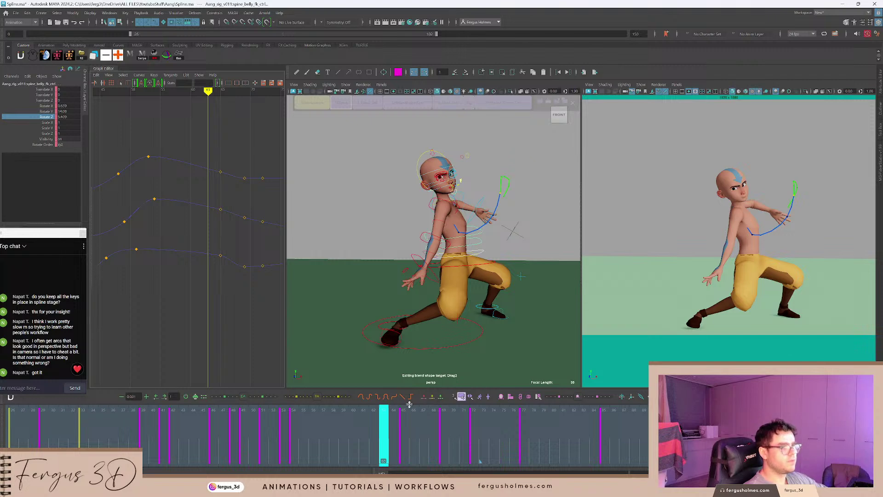
Show the Rotate Y curves of the FK spine controls and scrub their motion up to frame 45.
{"action": "key", "text": "e"}
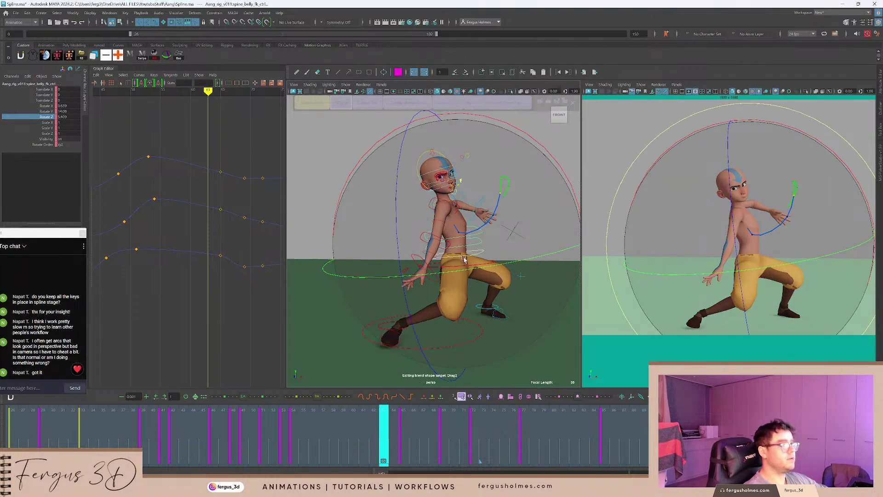
{"action": "left_click", "coordinate": [49, 112]}
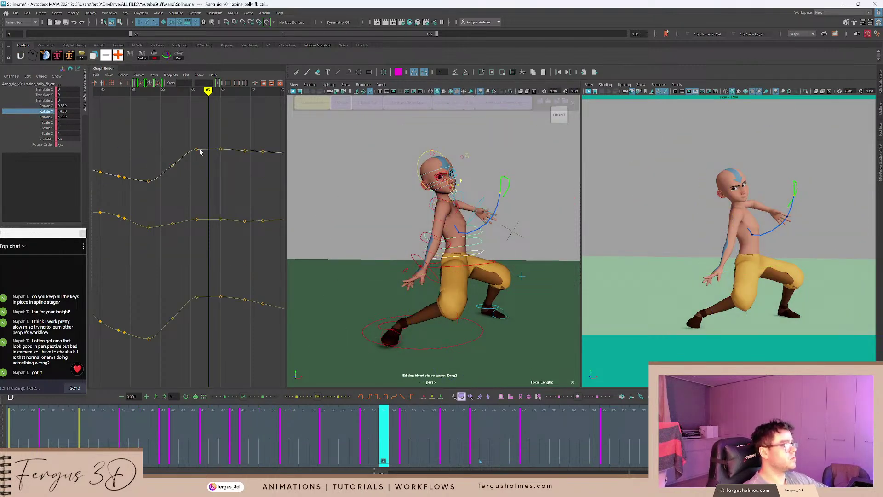
{"action": "key", "text": "comma"}
{"action": "right_click_drag", "start_coordinate": [203, 186], "coordinate": [196, 209], "text": "alt+shift"}
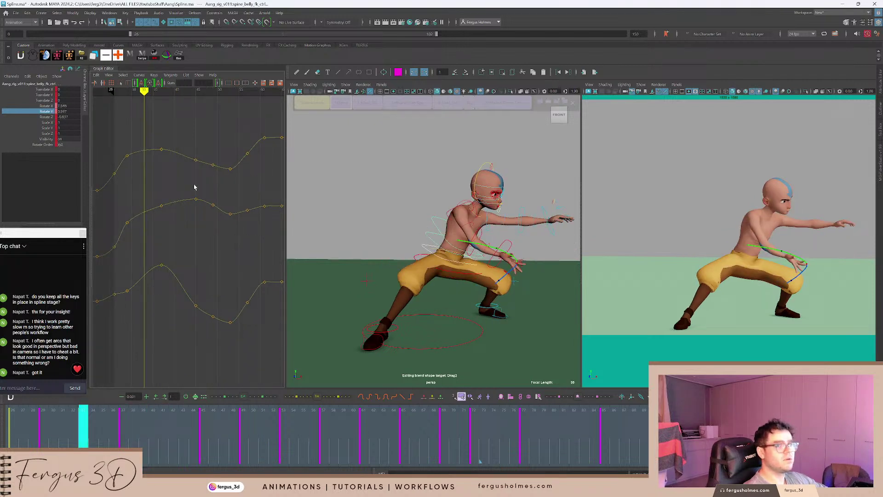
{"action": "key", "text": "."}
{"action": "key", "text": "."}
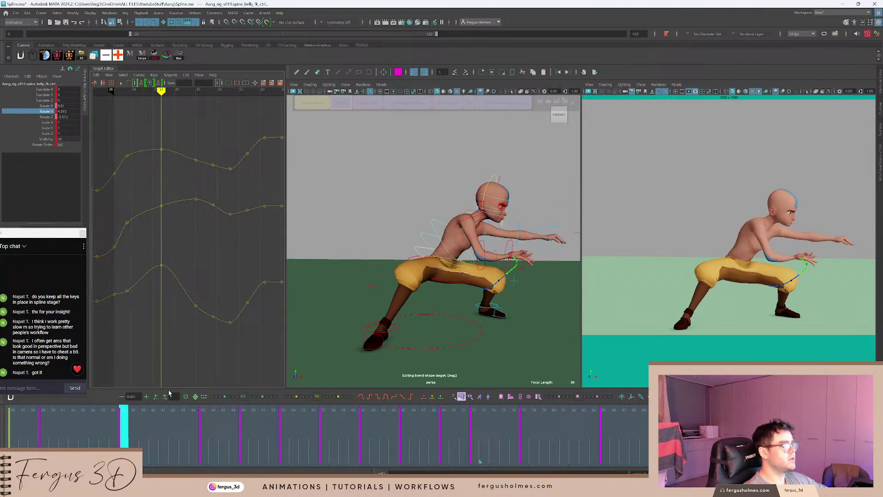
{"action": "mouse_move", "coordinate": [95, 422]}
{"action": "left_mouse_down"}
{"action": "mouse_move", "coordinate": [81, 426]}
{"action": "mouse_move", "coordinate": [196, 427]}
{"action": "mouse_move", "coordinate": [201, 379]}
{"action": "left_mouse_up"}
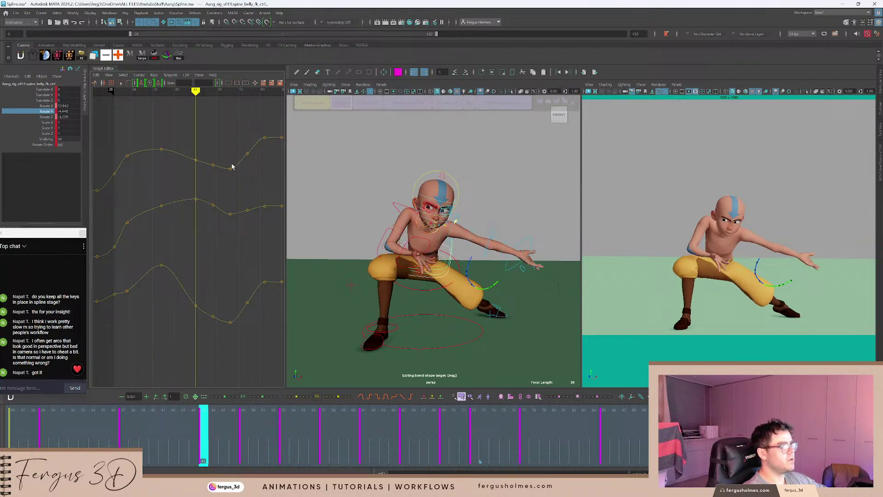
Delete the Rotate Y keys at frame 49 on all three FK spine controls.
{"action": "right_click_drag", "start_coordinate": [200, 164], "coordinate": [200, 196], "text": "alt+shift"}
{"action": "left_click_drag", "start_coordinate": [191, 212], "coordinate": [209, 231]}
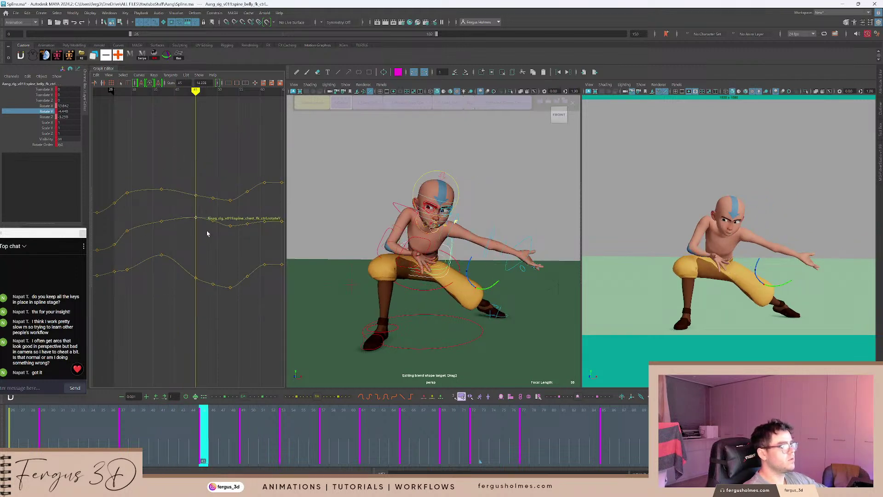
{"action": "scroll", "coordinate": [209, 231], "scroll_direction": "up", "scroll_amount": 3}
{"action": "middle_click_drag", "start_coordinate": [217, 225], "coordinate": [178, 178]}
{"action": "left_click", "coordinate": [233, 184]}
{"action": "left_click_drag", "start_coordinate": [177, 178], "coordinate": [217, 178]}
{"action": "left_click_drag", "start_coordinate": [175, 155], "coordinate": [171, 230]}
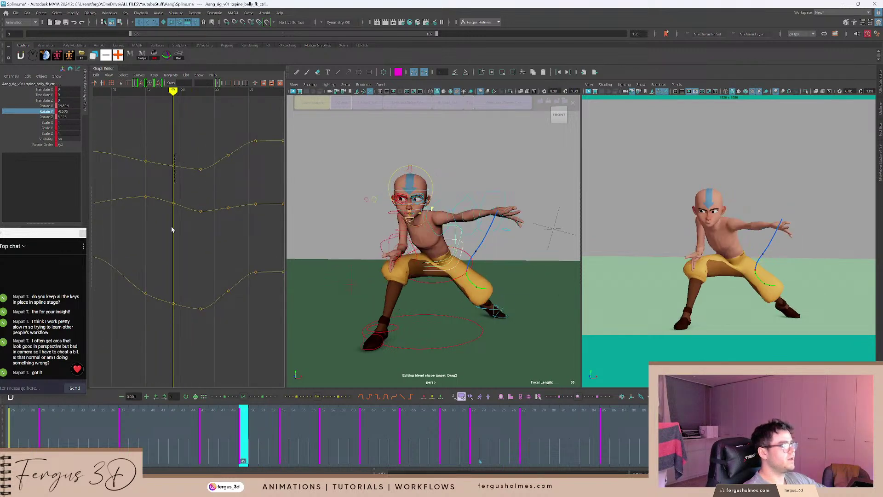
{"action": "left_click_drag", "start_coordinate": [172, 336], "coordinate": [172, 338]}
{"action": "key", "text": "Delete"}
Lower the Rotate Y keys of the belly and chest controls slightly at frame 57.
{"action": "left_click_drag", "start_coordinate": [198, 246], "coordinate": [247, 241]}
{"action": "key", "text": "."}
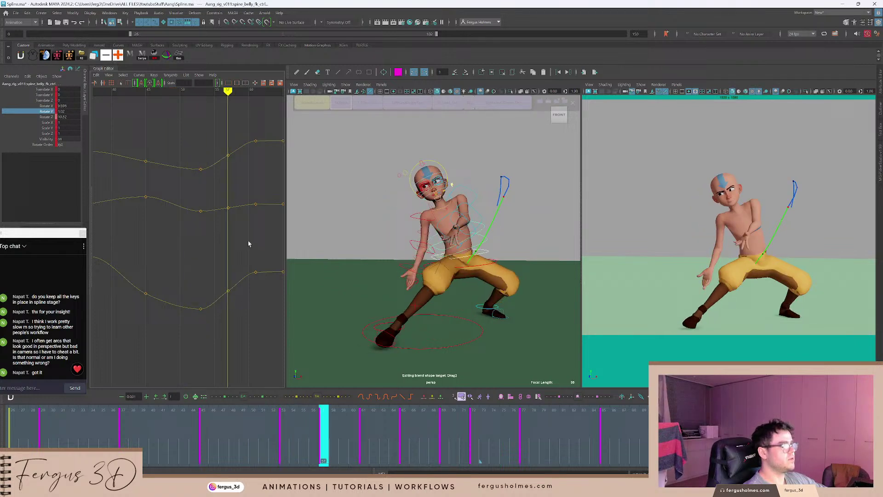
{"action": "middle_click_drag", "start_coordinate": [247, 244], "coordinate": [226, 201], "text": "alt"}
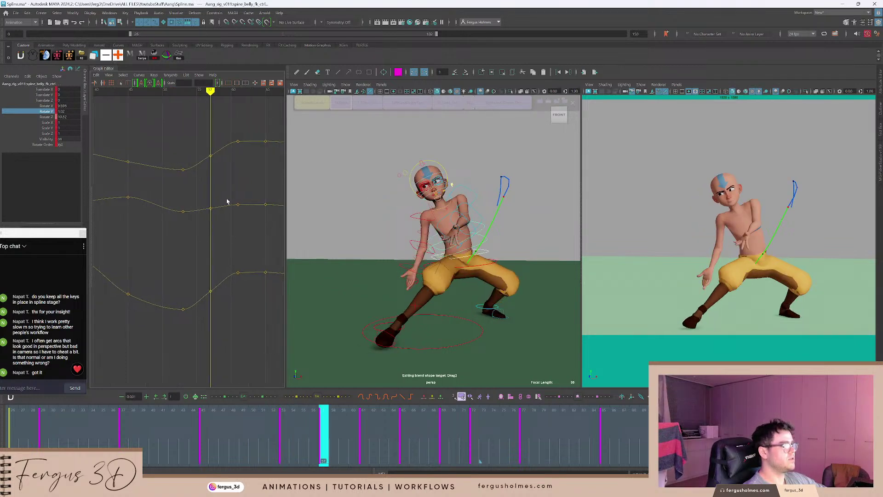
{"action": "left_click_drag", "start_coordinate": [223, 172], "coordinate": [222, 174]}
{"action": "middle_click_drag", "start_coordinate": [222, 178], "coordinate": [222, 172], "text": "shift"}
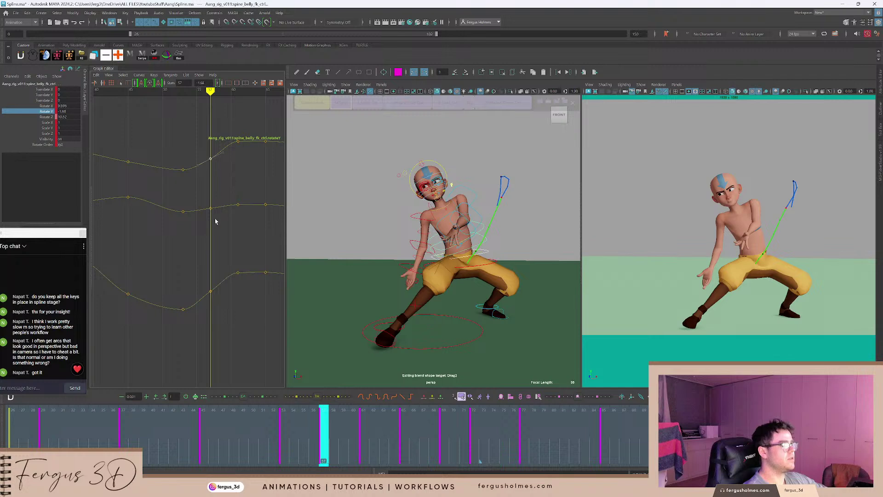
{"action": "left_click_drag", "start_coordinate": [215, 221], "coordinate": [216, 222]}
{"action": "mouse_move", "coordinate": [219, 219]}
{"action": "middle_mouse_down", "text": "shift"}
{"action": "mouse_move", "coordinate": [218, 210]}
{"action": "mouse_move", "coordinate": [218, 220]}
{"action": "middle_mouse_up", "text": "shift"}
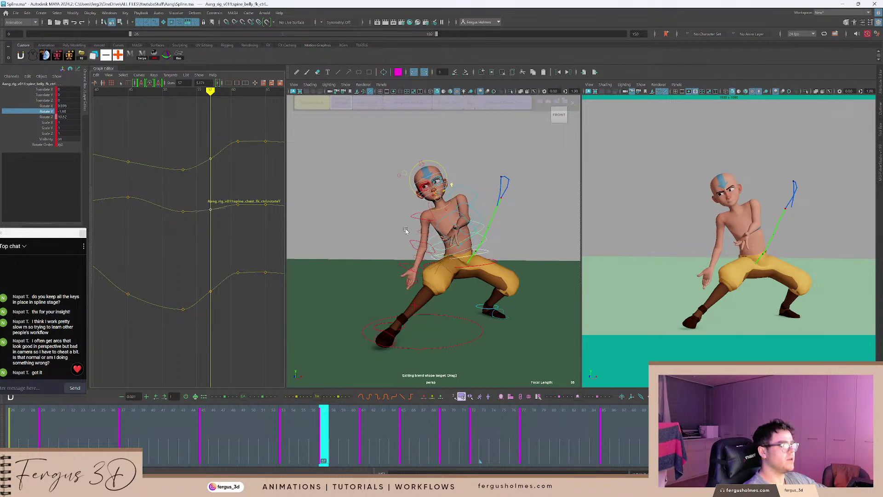
{"action": "left_click_drag", "start_coordinate": [406, 230], "coordinate": [355, 224], "text": "alt"}
{"action": "middle_click_drag", "start_coordinate": [217, 219], "coordinate": [217, 220], "text": "shift"}
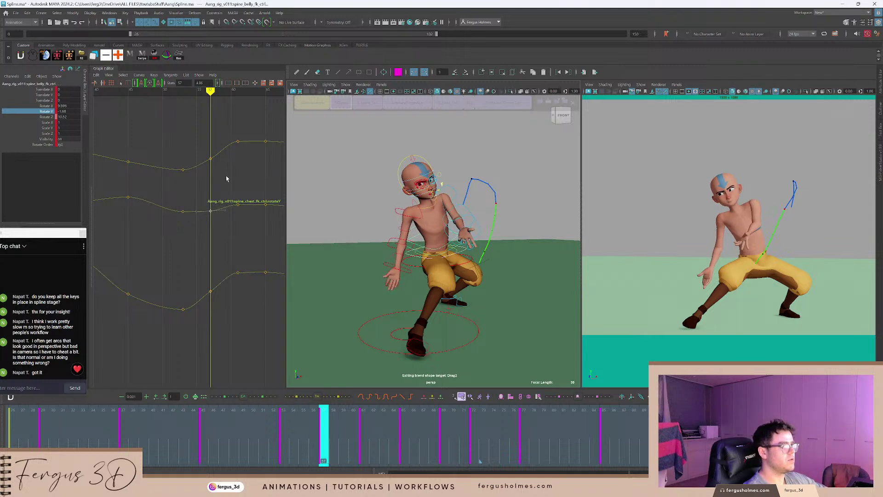
Raise the spine start control's Rotate Y keys at frames 61 and 65 so the curve peaks at frame 65.
{"action": "key", "text": "period"}
{"action": "key", "text": "period"}
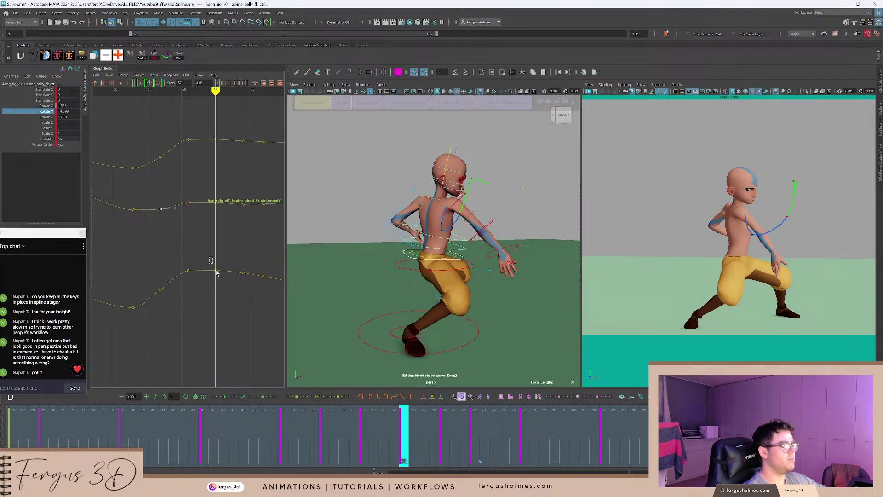
{"action": "key", "text": "comma"}
{"action": "middle_click_drag", "start_coordinate": [197, 264], "coordinate": [199, 263], "text": "shift"}
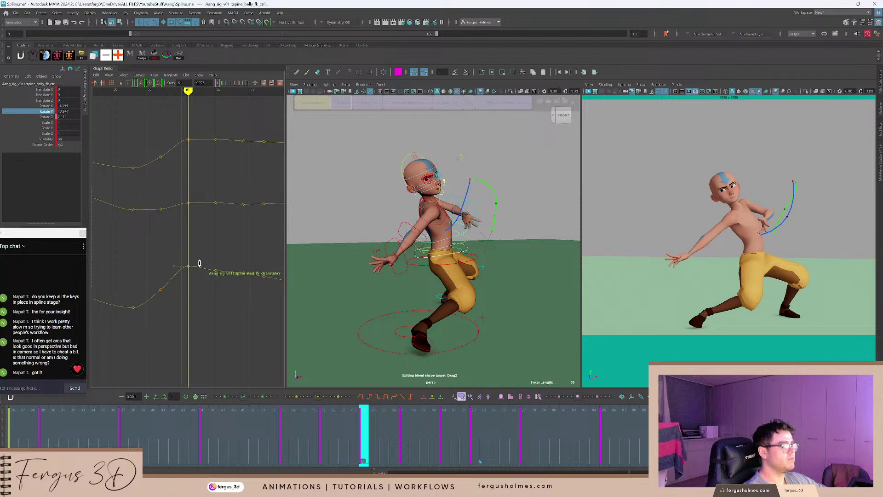
{"action": "key", "text": "period"}
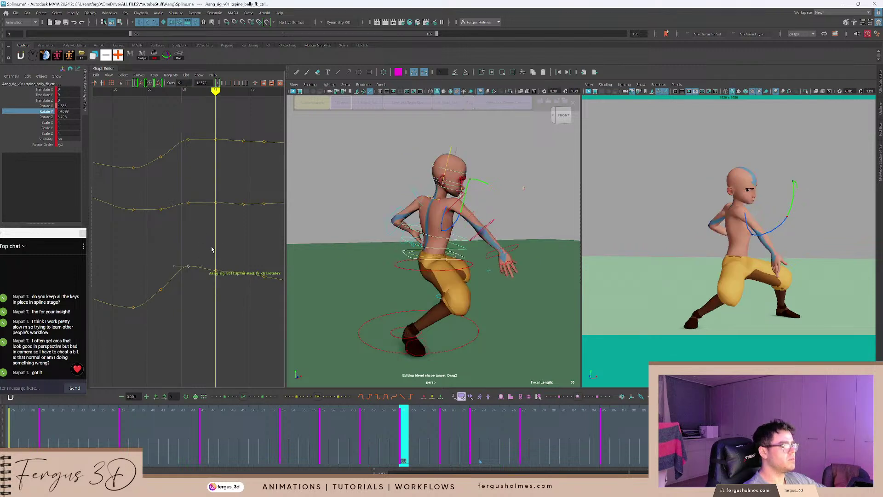
{"action": "left_click_drag", "start_coordinate": [210, 259], "coordinate": [219, 277]}
{"action": "middle_click_drag", "start_coordinate": [226, 270], "coordinate": [229, 261], "text": "shift"}
{"action": "left_click", "coordinate": [205, 185]}
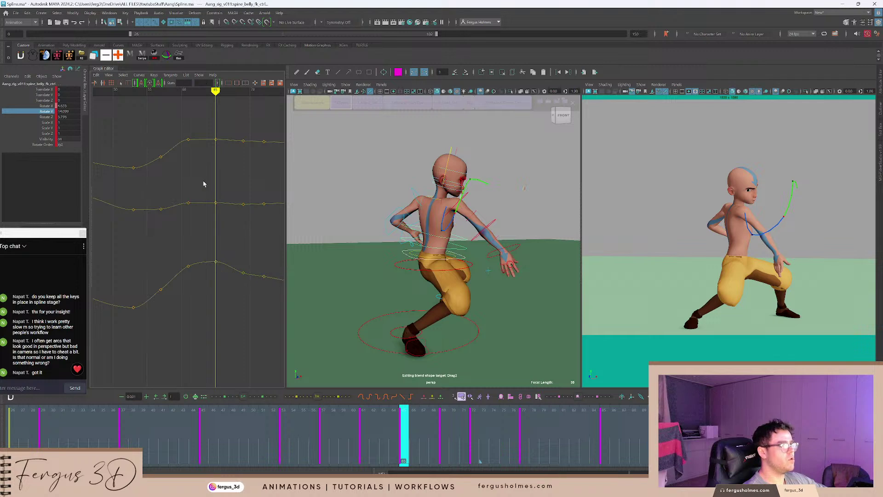
Lower the belly control's Rotate Y key at frame 61 to ease the curve into its peak.
{"action": "key", "text": "comma"}
{"action": "left_click_drag", "start_coordinate": [183, 133], "coordinate": [195, 151]}
{"action": "middle_click_drag", "start_coordinate": [193, 156], "coordinate": [181, 192], "text": "shift"}
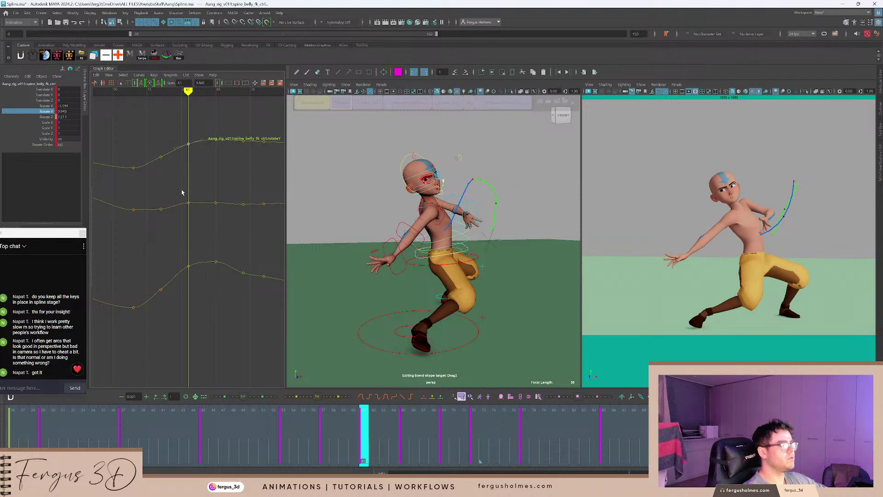
Lower the chest control's Rotate Y key at frame 77 to smooth the curve's descent.
{"action": "key", "text": "period"}
{"action": "key", "text": "period"}
{"action": "middle_click_drag", "start_coordinate": [256, 213], "coordinate": [210, 202], "text": "alt"}
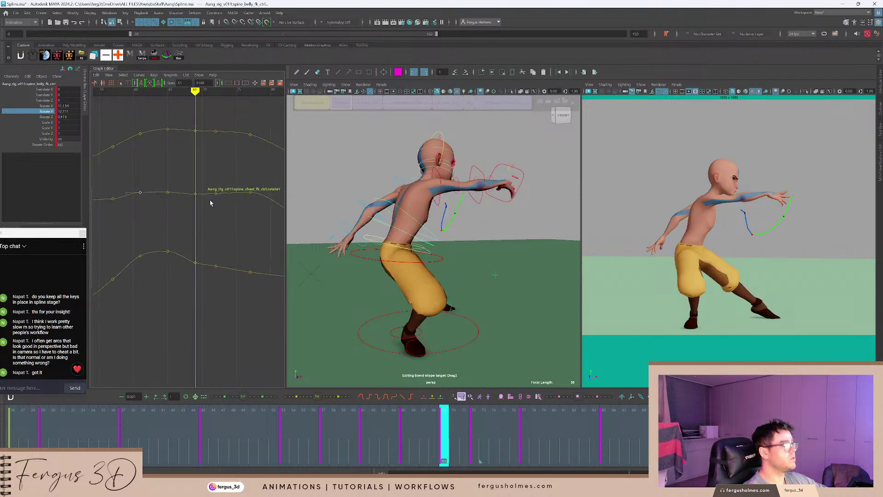
{"action": "right_click_drag", "start_coordinate": [210, 202], "coordinate": [199, 182], "text": "alt+shift"}
{"action": "key", "text": "period"}
{"action": "key", "text": "period"}
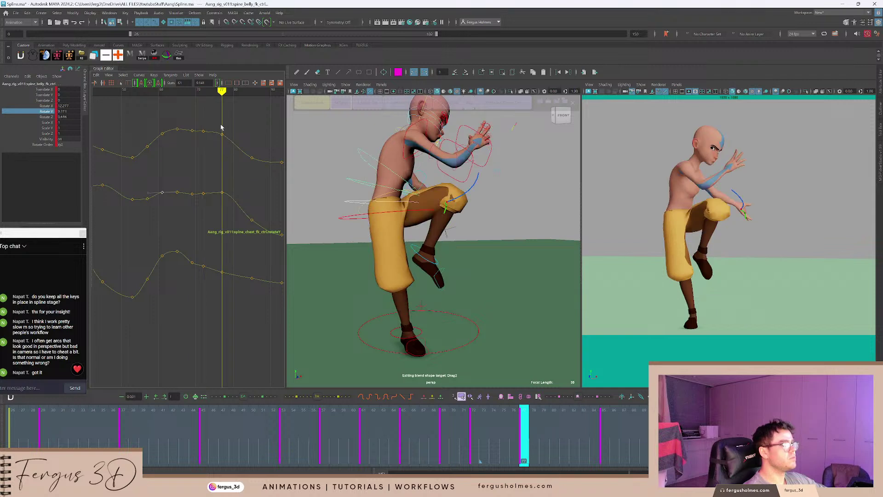
{"action": "middle_click_drag", "start_coordinate": [234, 202], "coordinate": [234, 206], "text": "shift"}
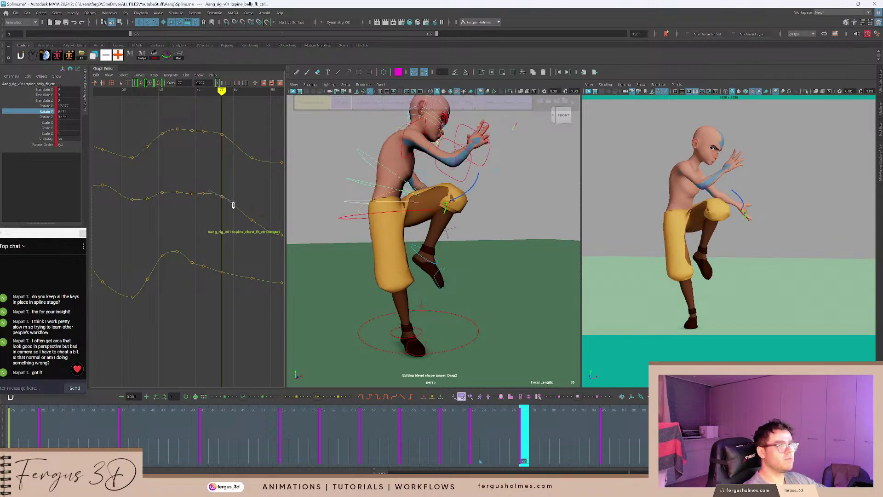
Delete the Rotate Y keys at frames 69 and 72 on all three spine controls and play back the motion.
{"action": "key", "text": "comma"}
{"action": "key", "text": "comma"}
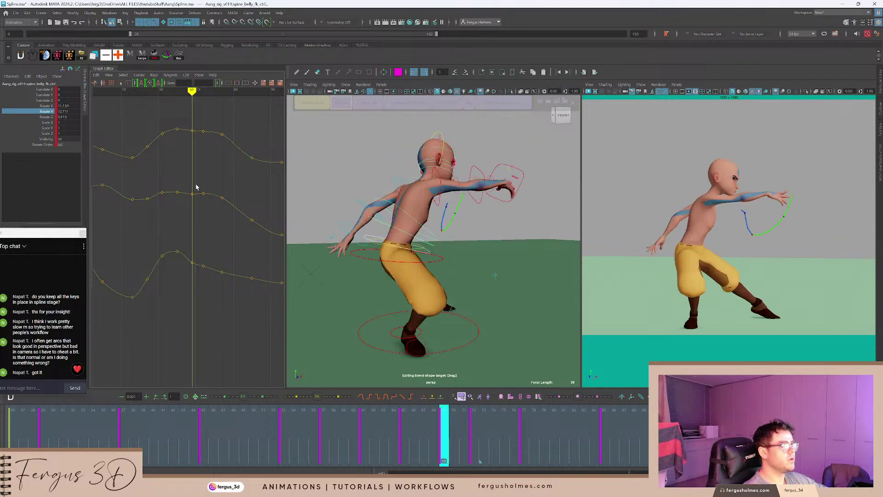
{"action": "key", "text": "Delete"}
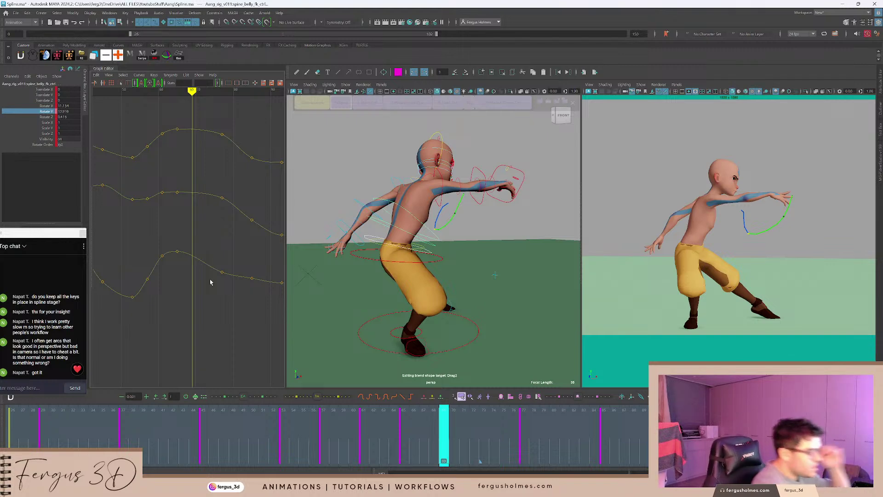
{"action": "key", "text": "comma"}
{"action": "key", "text": "comma"}
{"action": "left_click_drag", "start_coordinate": [344, 434], "coordinate": [251, 424]}
{"action": "key", "text": "alt+v"}
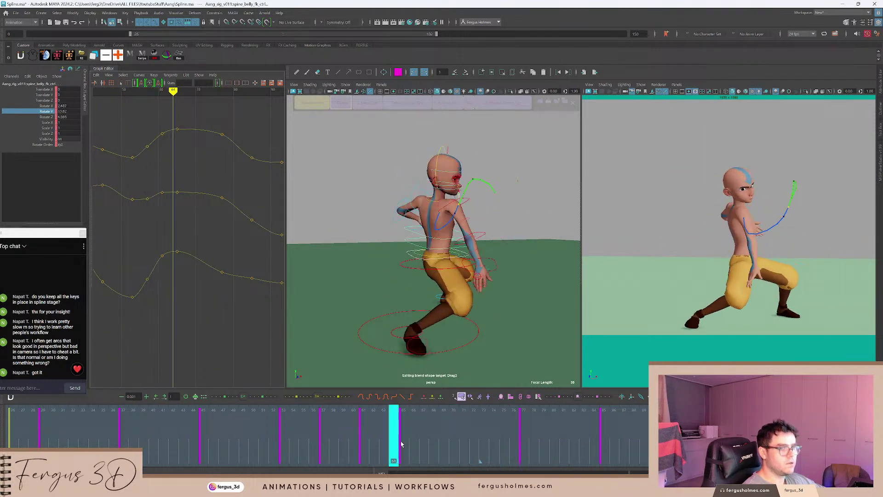
Add Rotate Y keys on the three FK spine controls at frame 71, between the keys at frames 65 and 77.
{"action": "left_click_drag", "start_coordinate": [380, 448], "coordinate": [325, 443]}
{"action": "middle_click_drag", "start_coordinate": [171, 229], "coordinate": [199, 223], "text": "alt+shift"}
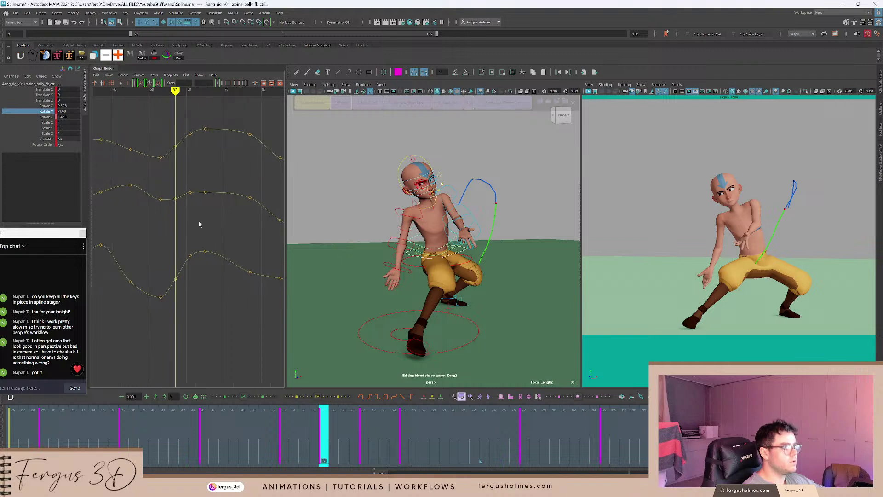
{"action": "right_click_drag", "start_coordinate": [200, 222], "coordinate": [187, 199], "text": "alt+shift"}
{"action": "key", "text": "period"}
{"action": "key", "text": "period"}
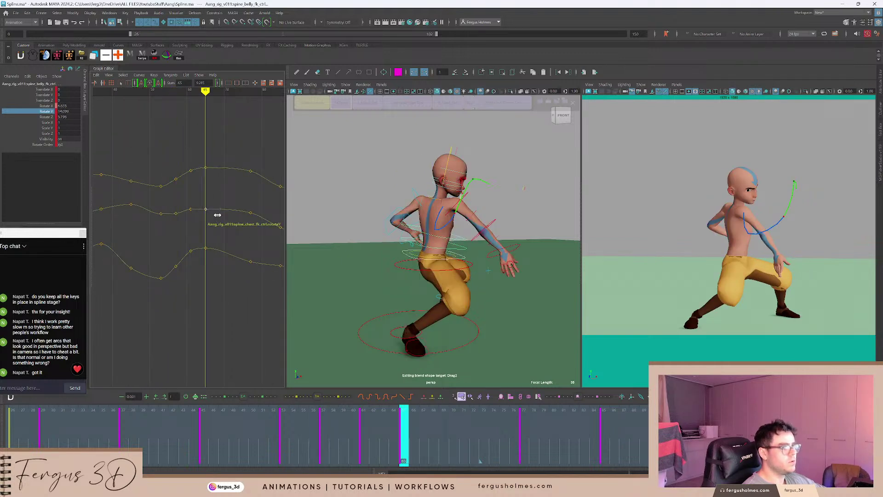
{"action": "left_click_drag", "start_coordinate": [438, 439], "coordinate": [463, 429]}
{"action": "middle_click_drag", "start_coordinate": [238, 231], "coordinate": [228, 237], "text": "alt"}
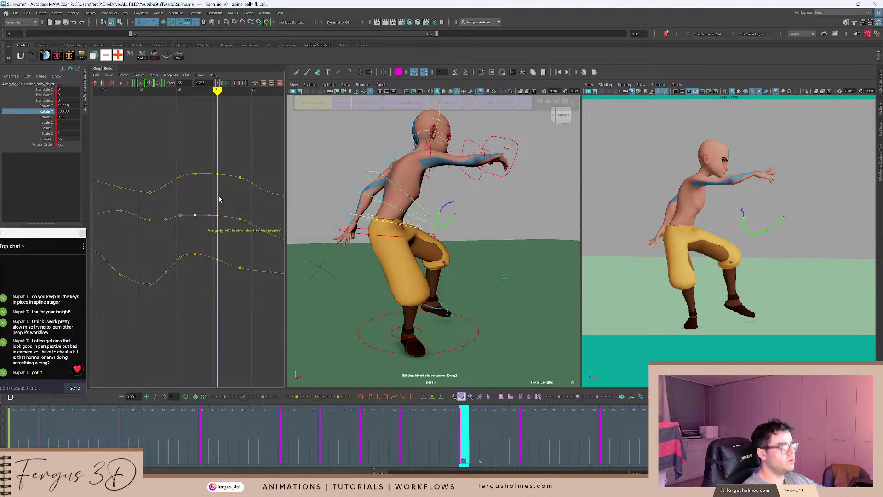
Raise the chest control's Rotate Y key at frame 71 so the curve peaks there.
{"action": "middle_click_drag", "start_coordinate": [221, 197], "coordinate": [215, 199], "text": "alt"}
{"action": "left_click_drag", "start_coordinate": [215, 222], "coordinate": [215, 223]}
{"action": "right_click_drag", "start_coordinate": [215, 222], "coordinate": [238, 192], "text": "alt"}
{"action": "middle_click_drag", "start_coordinate": [238, 191], "coordinate": [208, 156], "text": "alt"}
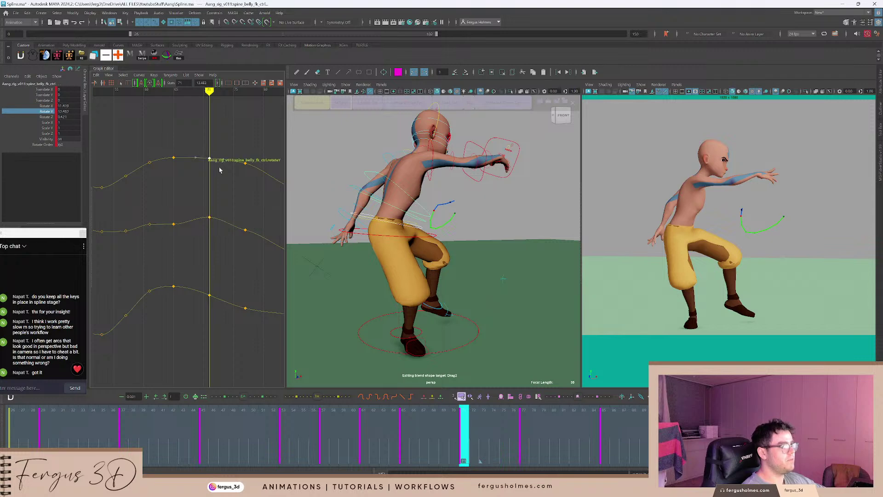
Delete the chest control's Rotate Y keys at frames 61 and 65 and step through the motion to frame 71.
{"action": "left_click_drag", "start_coordinate": [210, 201], "coordinate": [153, 213]}
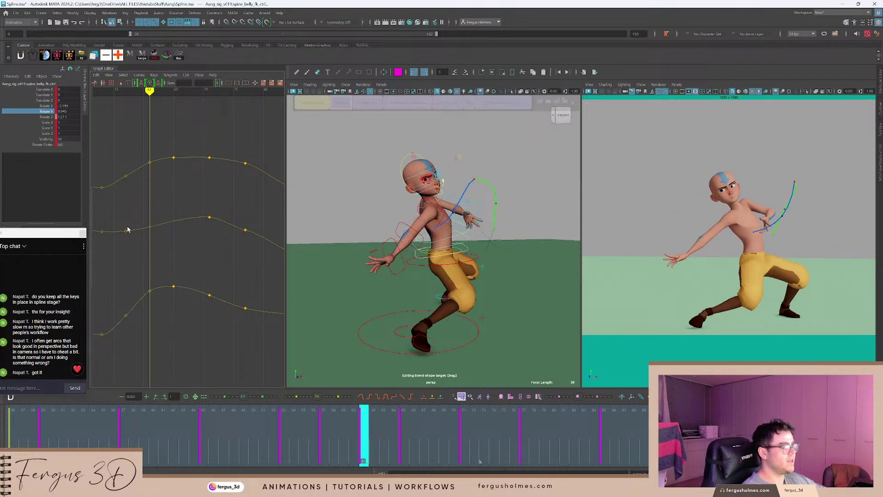
{"action": "key", "text": "alt+period"}
{"action": "key", "text": "alt+period"}
{"action": "key", "text": "alt+period"}
{"action": "key", "text": "alt+period"}
{"action": "key", "text": "alt+period"}
{"action": "key", "text": "alt+period"}
{"action": "key", "text": "alt+period"}
{"action": "key", "text": "alt+period"}
{"action": "key", "text": "alt+period"}
{"action": "key", "text": "alt+period"}
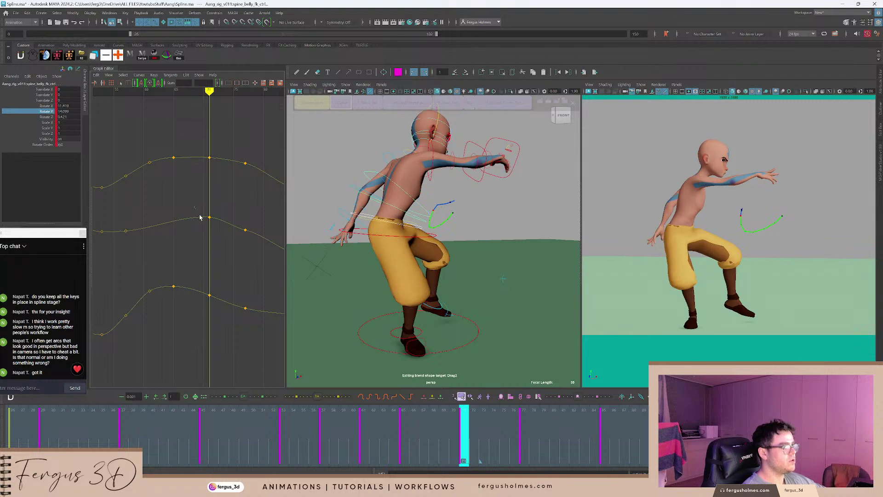
Raise the chest control's Rotate Y key at frame 71 slightly and try lowering the lowest spine control's key there.
{"action": "left_click_drag", "start_coordinate": [200, 214], "coordinate": [225, 219]}
{"action": "middle_click_drag", "start_coordinate": [225, 219], "coordinate": [223, 215], "text": "shift"}
{"action": "left_click", "coordinate": [234, 268]}
{"action": "left_click_drag", "start_coordinate": [208, 276], "coordinate": [215, 300]}
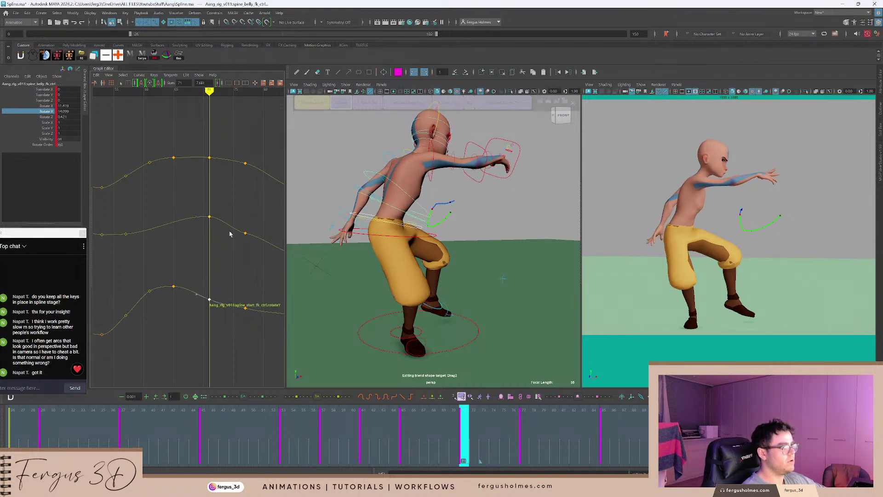
{"action": "left_click_drag", "start_coordinate": [203, 148], "coordinate": [217, 176]}
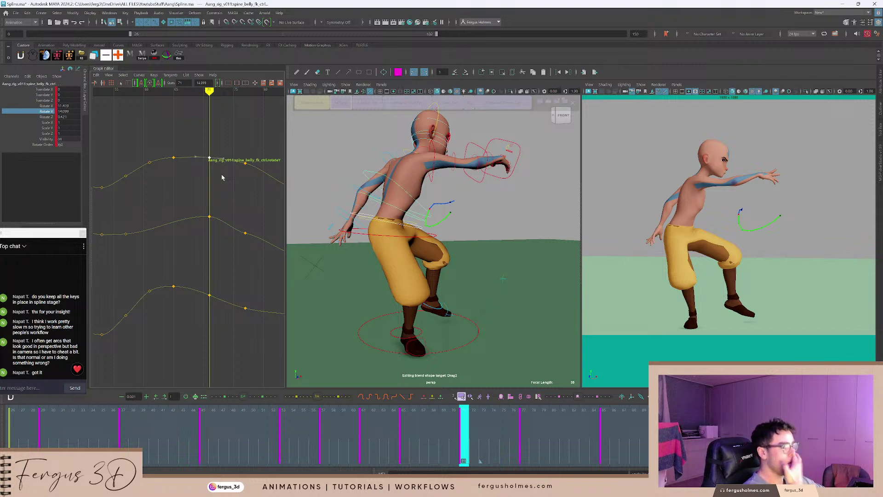
{"action": "key", "text": "."}
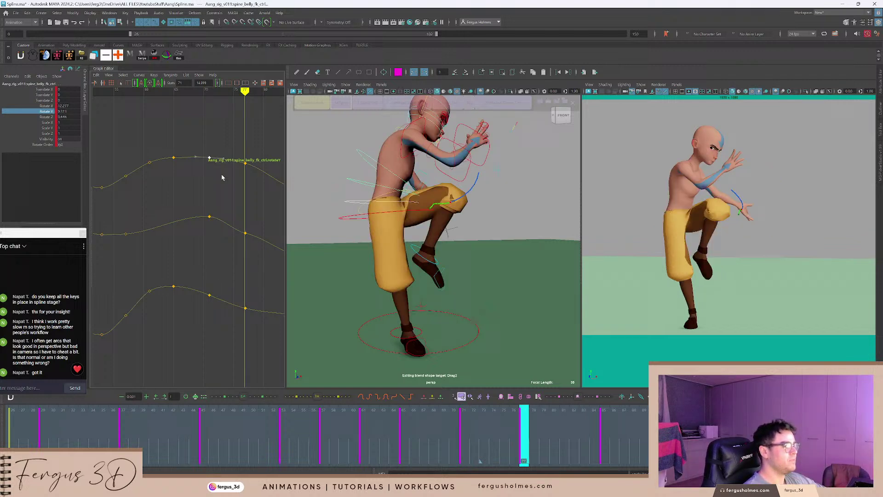
Raise the chest control's Rotate Y key at frame 77 to smooth the descent, undoing the trial change at frame 85.
{"action": "left_click", "coordinate": [241, 208]}
{"action": "middle_click_drag", "start_coordinate": [260, 201], "coordinate": [239, 204], "text": "alt"}
{"action": "left_click_drag", "start_coordinate": [218, 219], "coordinate": [230, 248]}
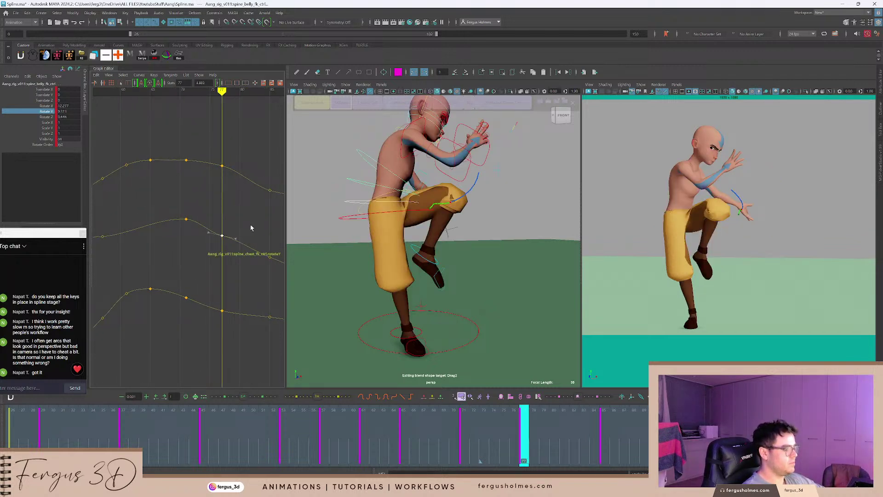
{"action": "middle_click_drag", "start_coordinate": [233, 249], "coordinate": [240, 232]}
{"action": "key", "text": "."}
{"action": "key", "text": "."}
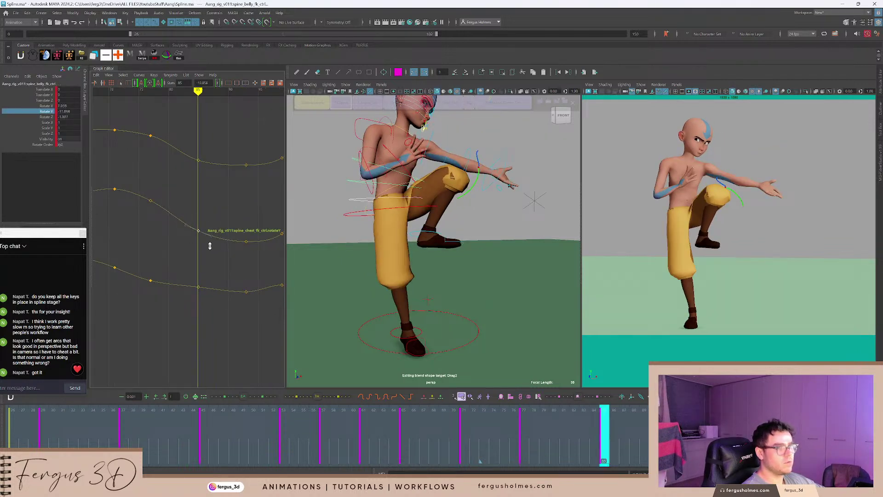
{"action": "key", "text": "ctrl+z"}
Lower the lowest spine control's Rotate Y key at frame 99 to smooth its curve into the following key.
{"action": "left_click", "coordinate": [244, 271]}
{"action": "middle_click_drag", "start_coordinate": [242, 266], "coordinate": [170, 243], "text": "alt"}
{"action": "key", "text": "."}
{"action": "key", "text": "."}
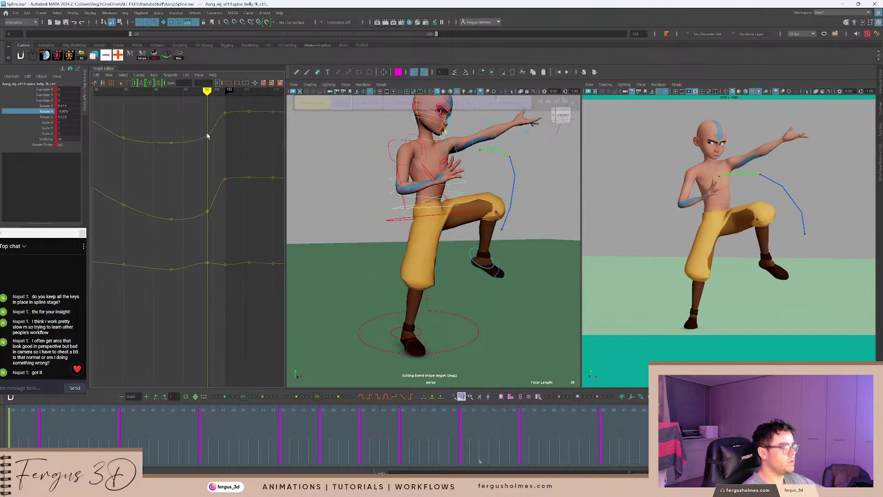
{"action": "left_click", "coordinate": [209, 266]}
{"action": "middle_click_drag", "start_coordinate": [212, 276], "coordinate": [211, 283]}
{"action": "left_click_drag", "start_coordinate": [400, 201], "coordinate": [381, 203], "text": "alt"}
{"action": "middle_click_drag", "start_coordinate": [388, 203], "coordinate": [400, 203], "text": "alt"}
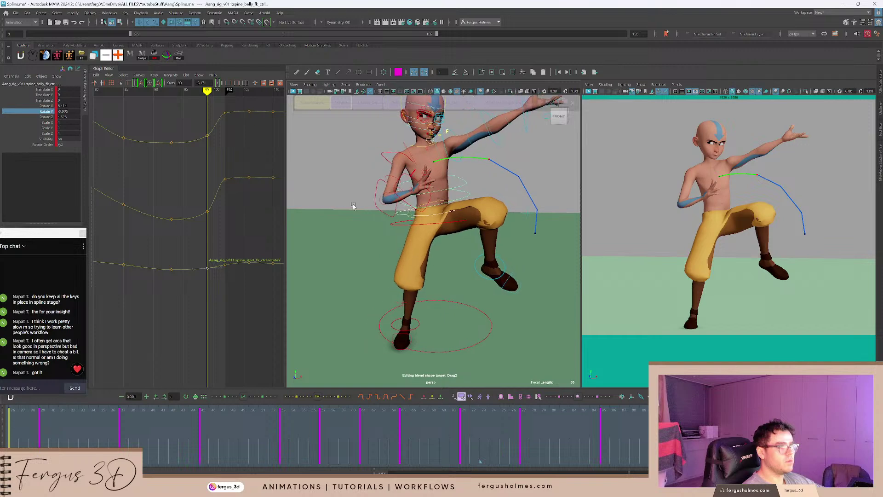
{"action": "left_click", "coordinate": [254, 205]}
{"action": "middle_click_drag", "start_coordinate": [254, 205], "coordinate": [253, 223], "text": "alt"}
{"action": "key", "text": "."}
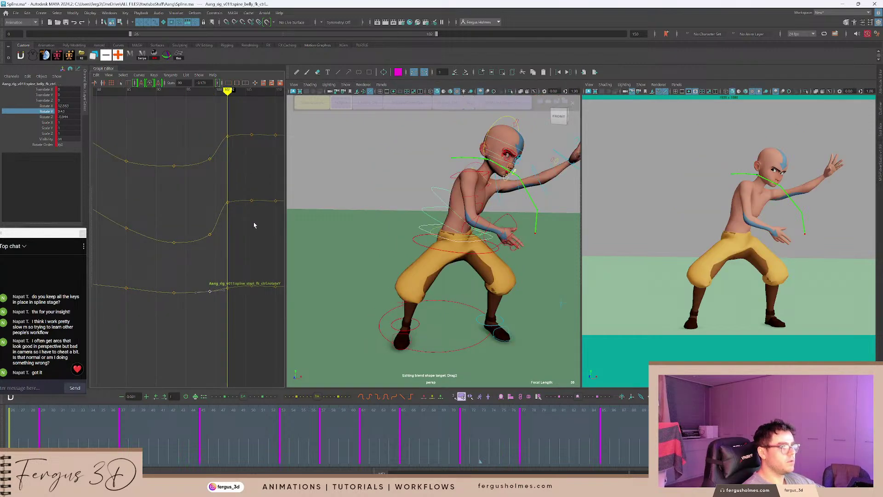
{"action": "key", "text": "."}
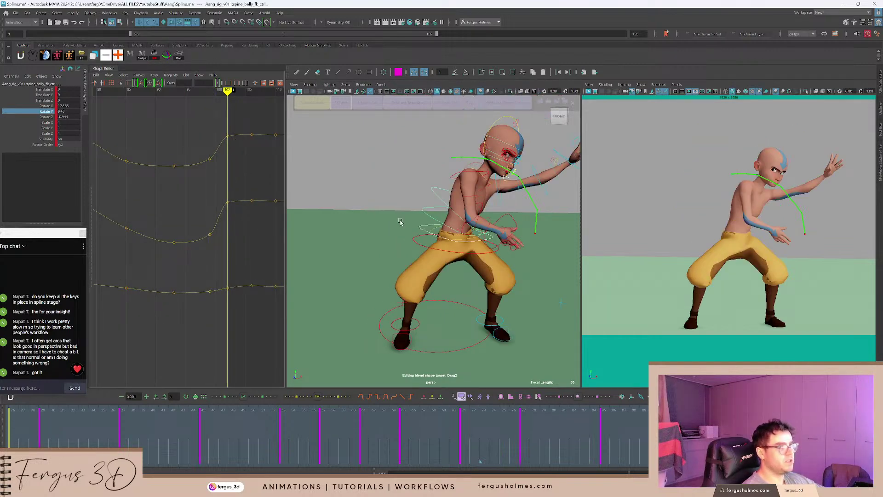
Shorten the playback range to end at frame 99 and play back the spine motion.
{"action": "left_click_drag", "start_coordinate": [597, 418], "coordinate": [249, 423]}
{"action": "key", "text": "alt+v"}
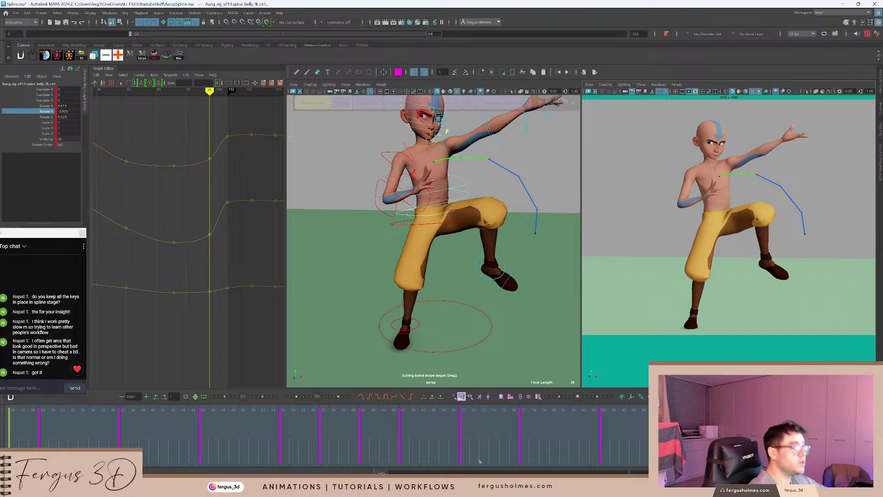
{"action": "left_click_drag", "start_coordinate": [441, 35], "coordinate": [431, 38]}
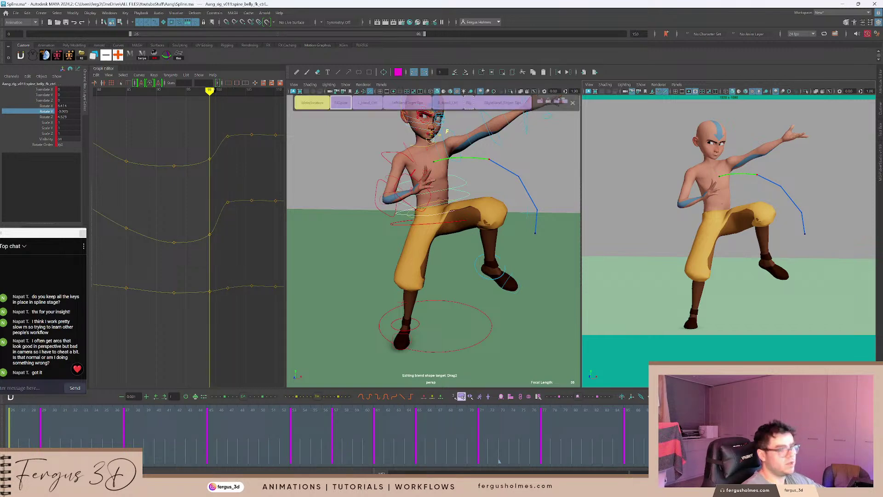
{"action": "left_click_drag", "start_coordinate": [435, 425], "coordinate": [410, 417]}
{"action": "key", "text": "alt+v"}
{"action": "key", "text": "alt+v"}
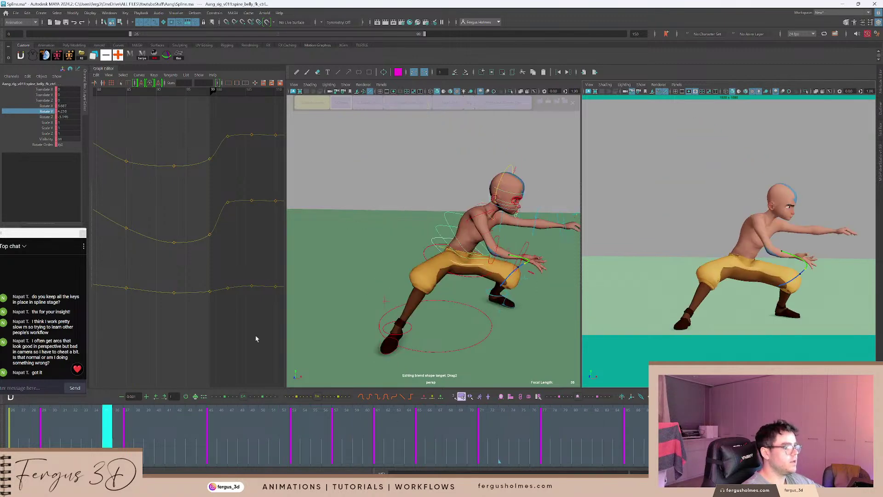
Examine the right arm's poses from frame 56 onward using its hand and upper-arm FK controls.
{"action": "left_click_drag", "start_coordinate": [134, 437], "coordinate": [327, 414]}
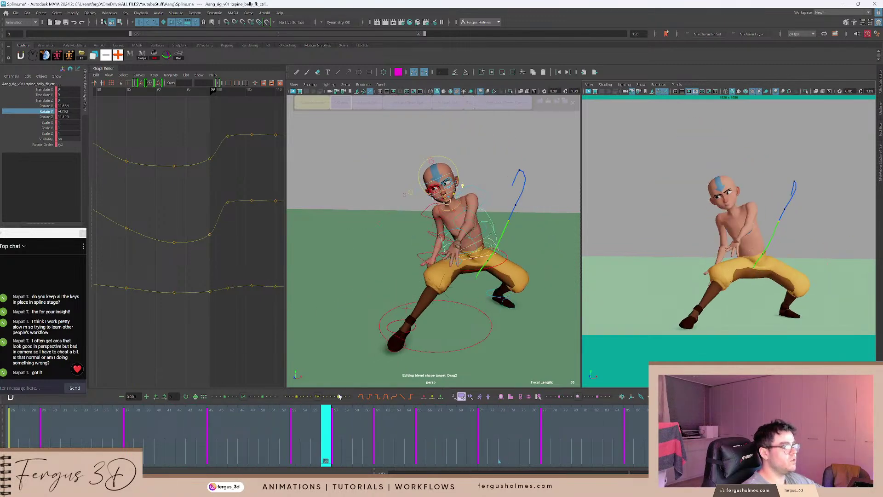
{"action": "scroll", "coordinate": [410, 216], "scroll_direction": "up", "scroll_amount": 4}
{"action": "mouse_move", "coordinate": [405, 215]}
{"action": "left_mouse_down", "text": "alt"}
{"action": "mouse_move", "coordinate": [430, 215]}
{"action": "mouse_move", "coordinate": [413, 222]}
{"action": "left_mouse_up", "text": "alt"}
{"action": "left_click", "coordinate": [420, 211]}
{"action": "left_click", "coordinate": [418, 208]}
{"action": "scroll", "coordinate": [412, 223], "scroll_direction": "up", "scroll_amount": 3}
{"action": "left_click", "coordinate": [422, 255]}
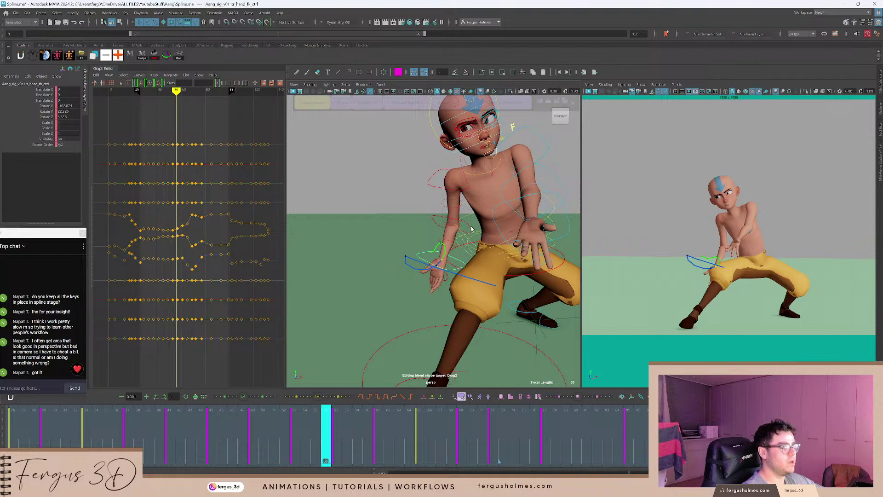
{"action": "left_click", "coordinate": [431, 188]}
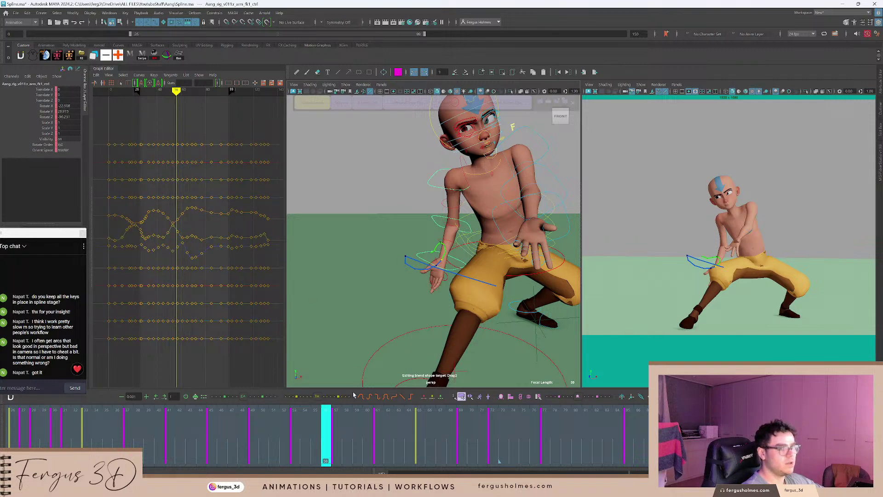
{"action": "key", "text": "period"}
{"action": "key", "text": "period"}
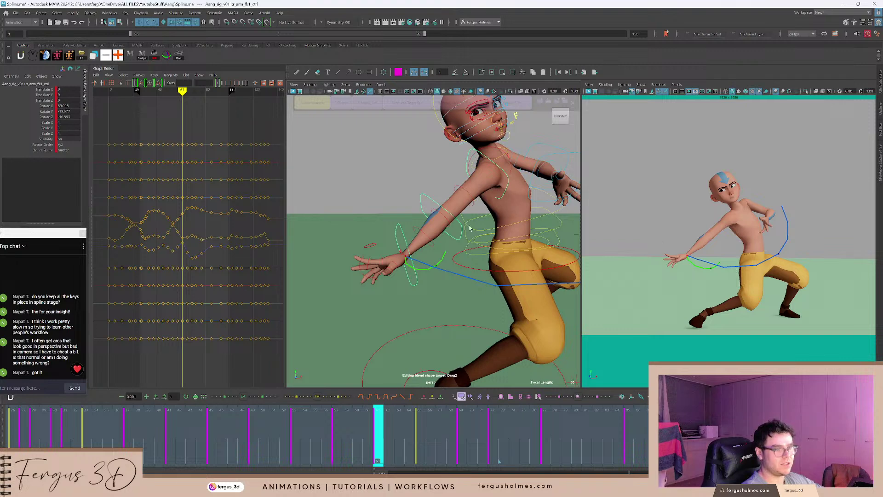
{"action": "key", "text": "period"}
{"action": "key", "text": "comma"}
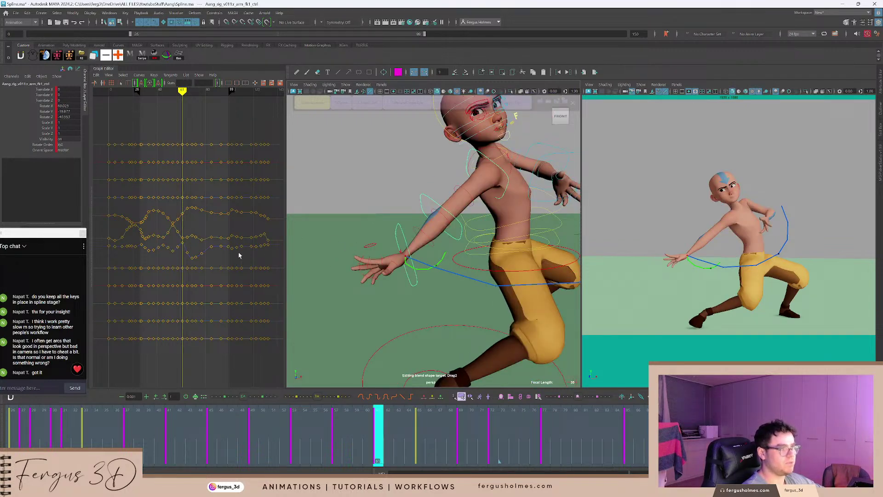
Isolate the Rotate X, Y and Z curves of the right upper-arm FK control around frame 61.
{"action": "key", "text": "e"}
{"action": "left_click_drag", "start_coordinate": [475, 218], "coordinate": [432, 210], "text": "alt"}
{"action": "left_click", "coordinate": [423, 212]}
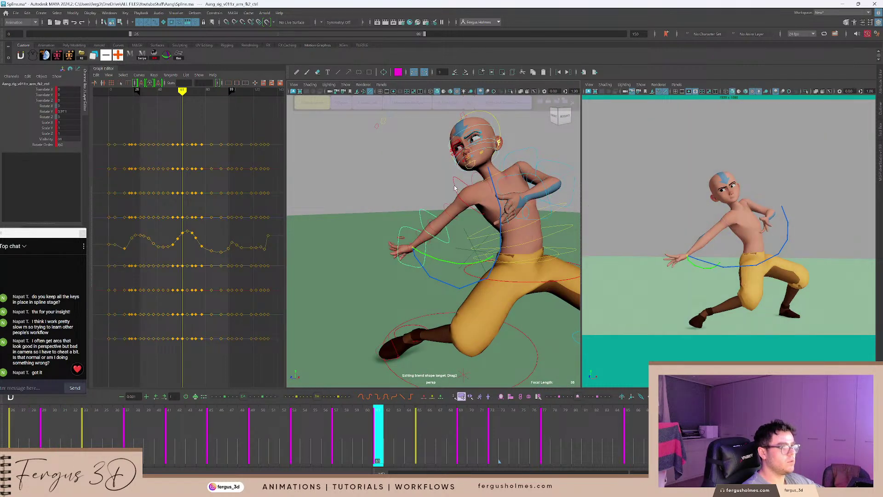
{"action": "left_click", "coordinate": [476, 221]}
{"action": "left_click_drag", "start_coordinate": [476, 221], "coordinate": [282, 177], "text": "alt"}
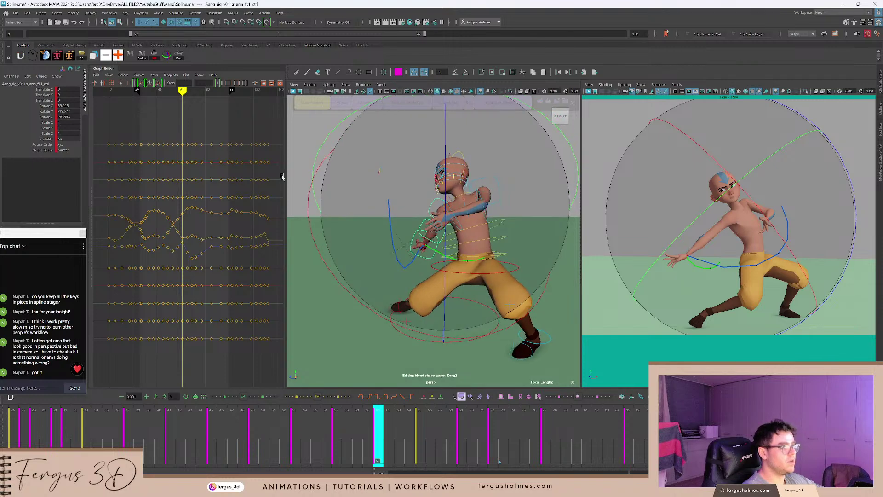
{"action": "left_click", "coordinate": [30, 117]}
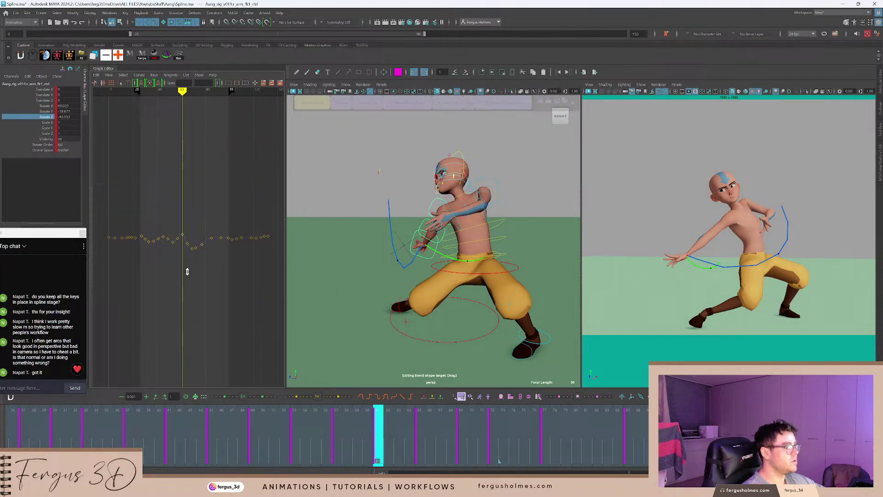
{"action": "left_click", "coordinate": [47, 106], "text": "shift"}
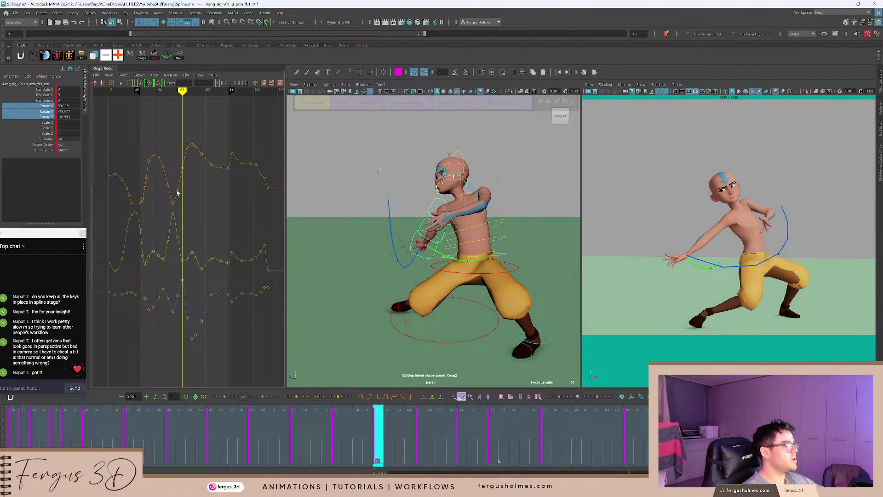
{"action": "right_click_drag", "start_coordinate": [196, 193], "coordinate": [197, 235], "text": "alt+shift"}
{"action": "scroll", "coordinate": [184, 230], "scroll_direction": "up", "scroll_amount": 6}
{"action": "middle_click_drag", "start_coordinate": [171, 225], "coordinate": [196, 215], "text": "alt"}
{"action": "scroll", "coordinate": [196, 213], "scroll_direction": "up", "scroll_amount": 2}
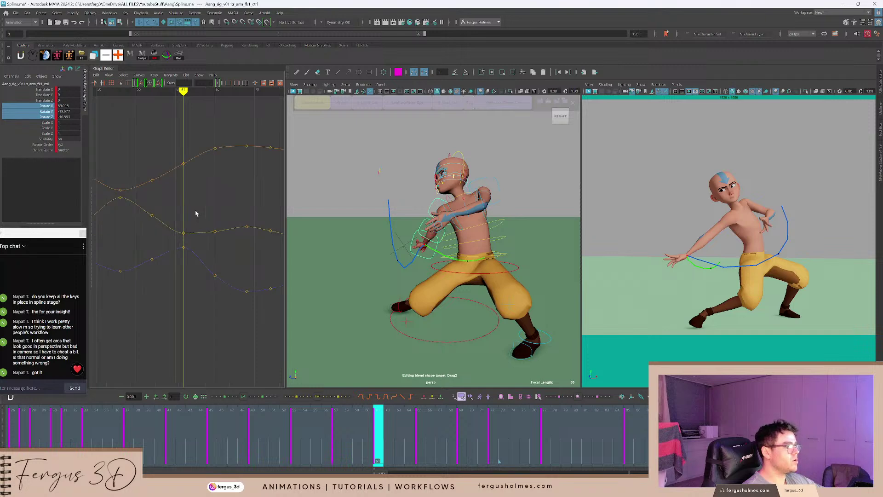
Try deleting the right upper-arm control's rotation keys at frame 61, play back, and undo the deletion.
{"action": "left_click_drag", "start_coordinate": [175, 157], "coordinate": [195, 256]}
{"action": "key", "text": "Delete"}
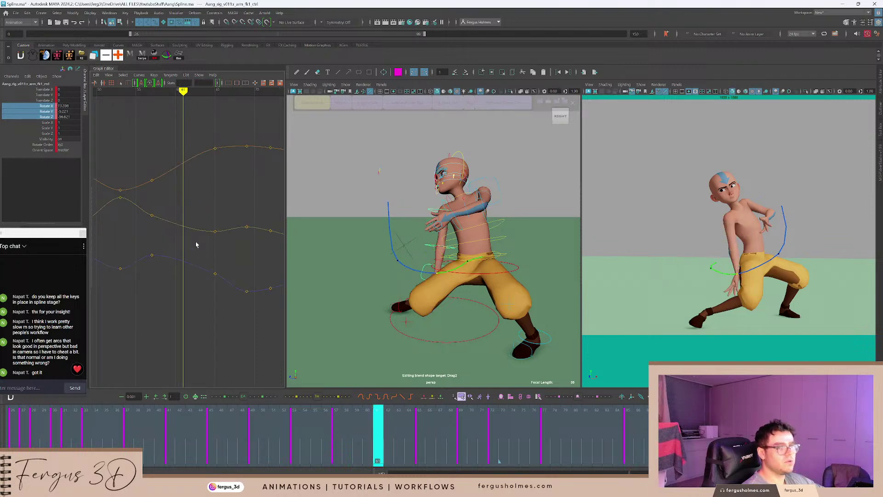
{"action": "left_click_drag", "start_coordinate": [350, 415], "coordinate": [207, 411]}
{"action": "key", "text": "alt+v"}
{"action": "key", "text": "alt+v"}
{"action": "key", "text": "ctrl+z"}
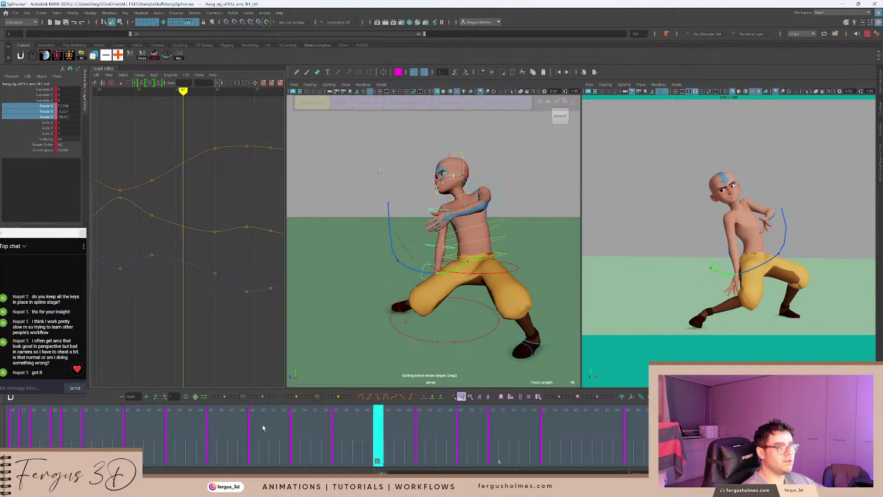
{"action": "key", "text": "ctrl+z"}
Delete the right upper-arm control's Rotate X, Y and Z keys at frame 57.
{"action": "key", "text": "comma"}
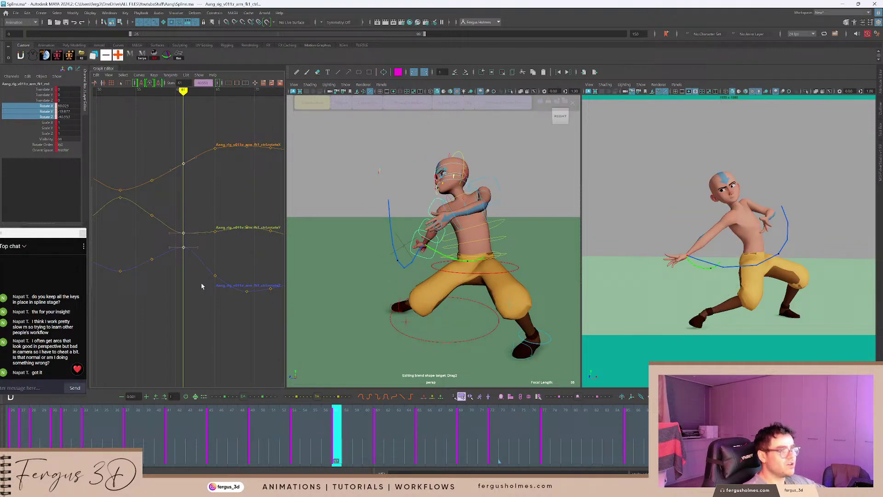
{"action": "middle_click_drag", "start_coordinate": [198, 286], "coordinate": [213, 289], "text": "alt"}
{"action": "left_click", "coordinate": [194, 297]}
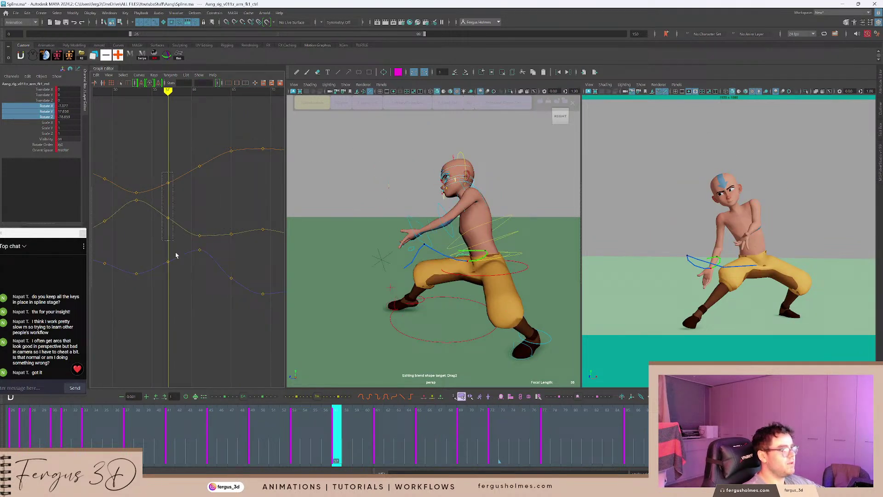
{"action": "key", "text": "Delete"}
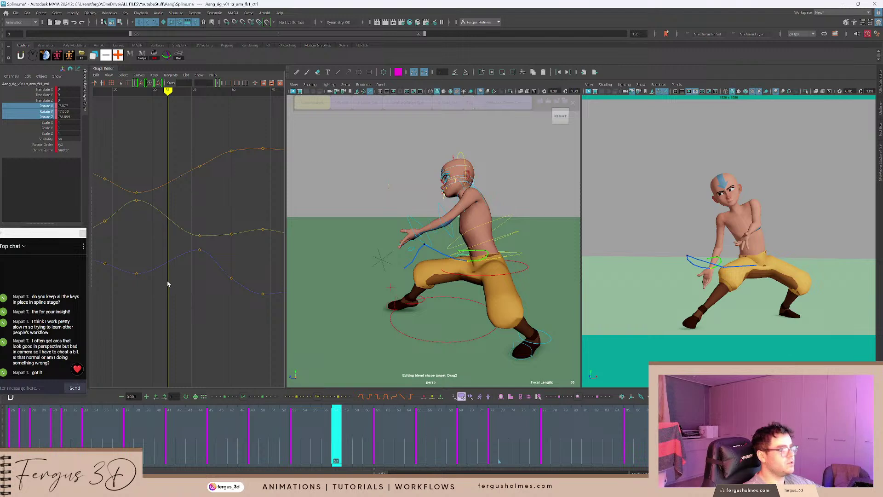
Rotate the right upper-arm FK control at frame 53 to adjust the arm's pose.
{"action": "middle_click_drag", "start_coordinate": [168, 285], "coordinate": [197, 278], "text": "alt"}
{"action": "key", "text": "comma"}
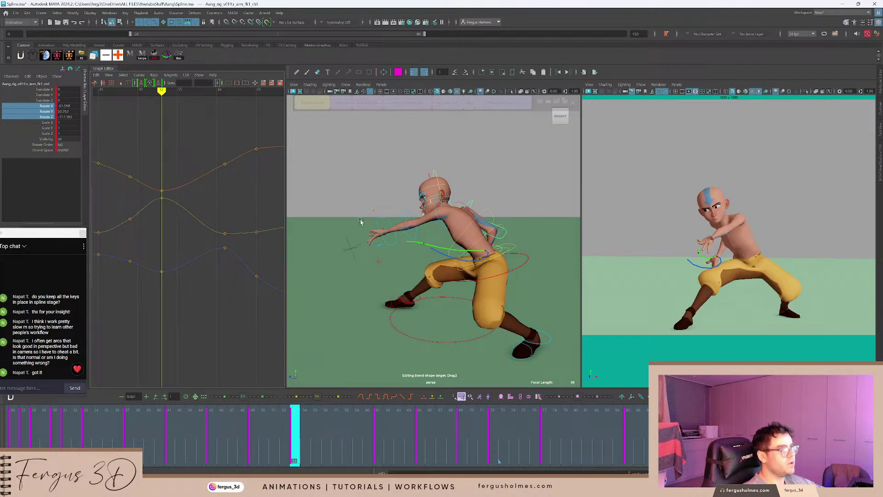
{"action": "key", "text": "e"}
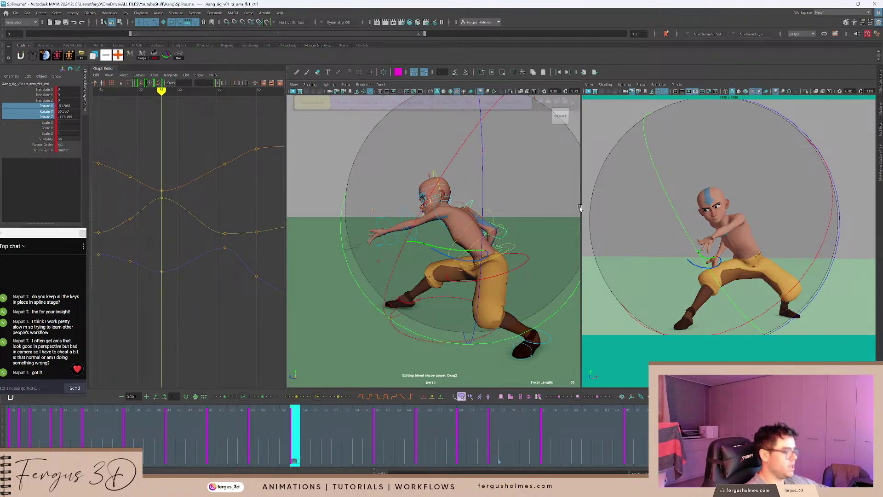
{"action": "mouse_move", "coordinate": [494, 198]}
{"action": "left_mouse_down", "text": "alt"}
{"action": "mouse_move", "coordinate": [443, 187]}
{"action": "mouse_move", "coordinate": [474, 242]}
{"action": "mouse_move", "coordinate": [499, 246]}
{"action": "mouse_move", "coordinate": [441, 285]}
{"action": "left_mouse_up", "text": "alt"}
{"action": "left_click_drag", "start_coordinate": [382, 248], "coordinate": [340, 239], "text": "alt"}
{"action": "left_click_drag", "start_coordinate": [412, 219], "coordinate": [451, 248], "text": "alt"}
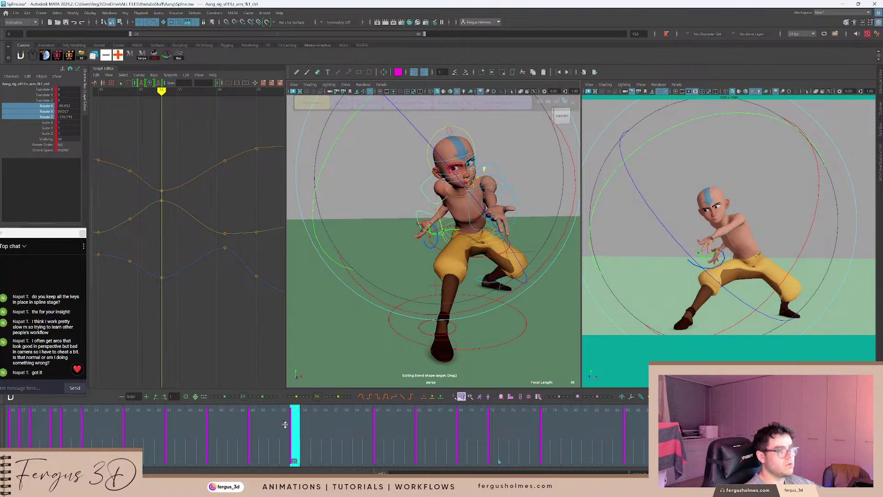
Delete the right upper-arm control's Rotate X, Y and Z keys at frame 49.
{"action": "mouse_move", "coordinate": [268, 434]}
{"action": "left_mouse_down"}
{"action": "mouse_move", "coordinate": [212, 420]}
{"action": "mouse_move", "coordinate": [277, 441]}
{"action": "mouse_move", "coordinate": [106, 428]}
{"action": "mouse_move", "coordinate": [263, 428]}
{"action": "mouse_move", "coordinate": [253, 428]}
{"action": "left_mouse_up"}
{"action": "left_click_drag", "start_coordinate": [438, 296], "coordinate": [315, 266], "text": "alt"}
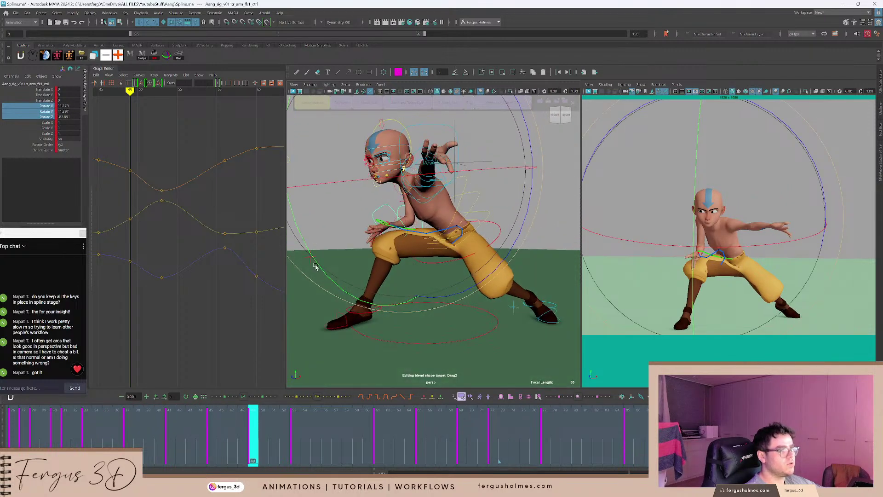
{"action": "left_click_drag", "start_coordinate": [123, 158], "coordinate": [139, 275]}
{"action": "key", "text": "Delete"}
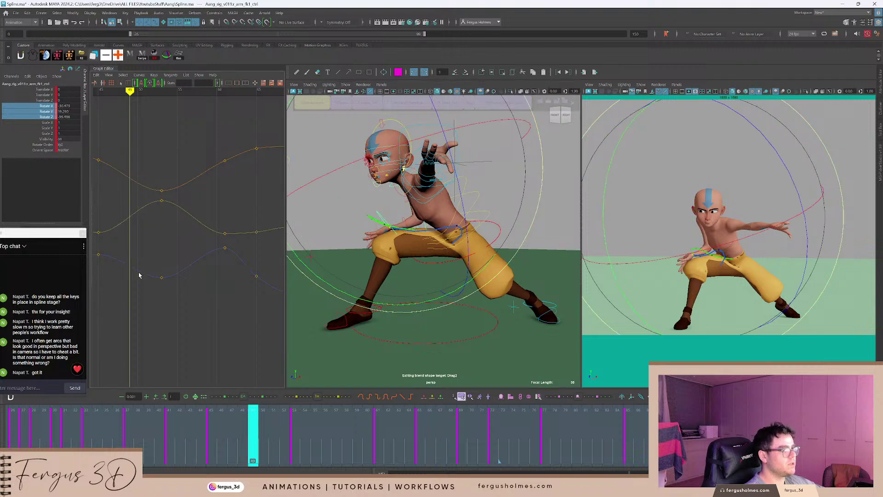
Undo the deletion of the right upper-arm control's rotation keys at frame 49 and lower its Rotate Y key there.
{"action": "left_click_drag", "start_coordinate": [391, 216], "coordinate": [449, 214], "text": "alt"}
{"action": "key", "text": "ctrl+z"}
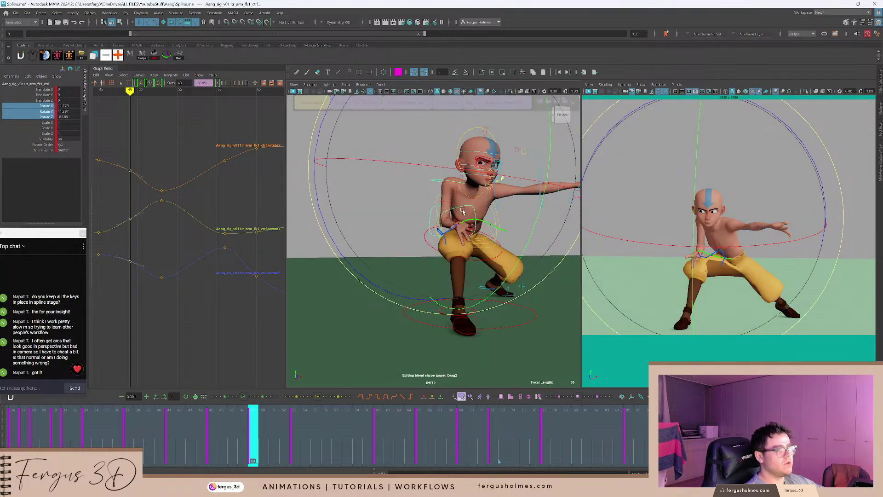
{"action": "left_click", "coordinate": [119, 206]}
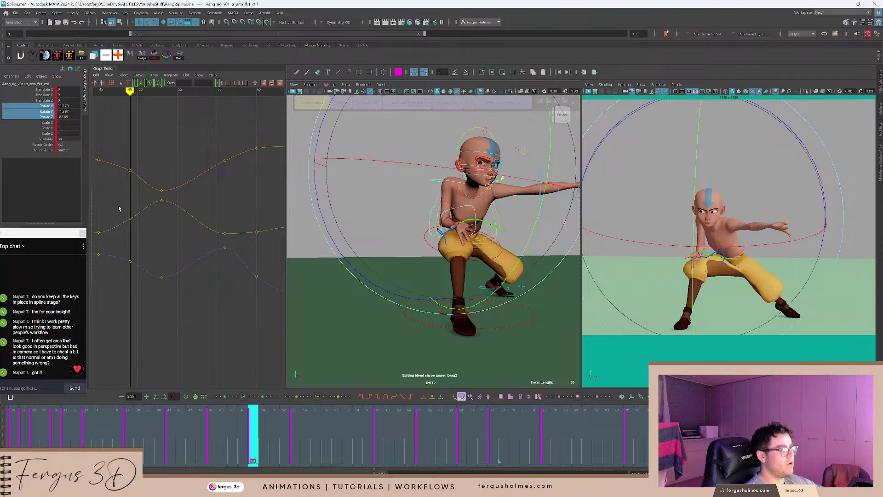
{"action": "left_click_drag", "start_coordinate": [118, 207], "coordinate": [143, 223]}
{"action": "middle_click_drag", "start_coordinate": [143, 223], "coordinate": [146, 252], "text": "shift"}
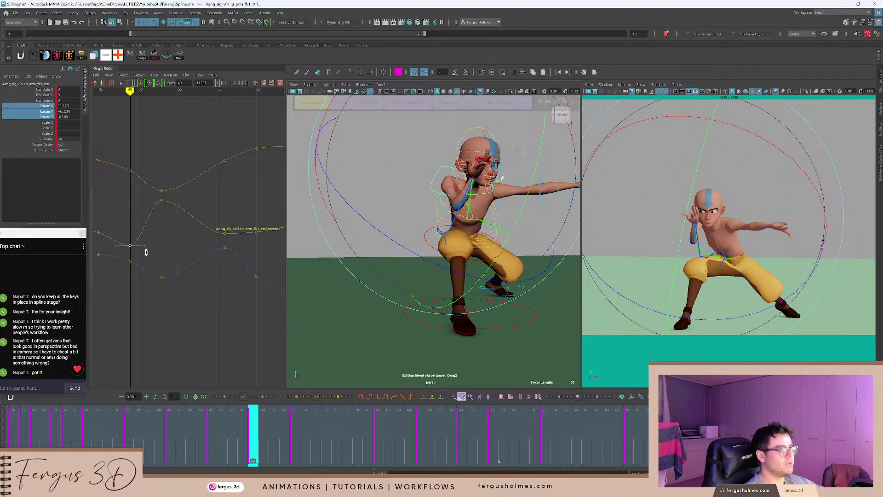
Rotate the right forearm FK control at frame 49 to open the elbow and lower the hand from the face.
{"action": "key", "text": "q"}
{"action": "left_click_drag", "start_coordinate": [469, 211], "coordinate": [478, 223], "text": "alt"}
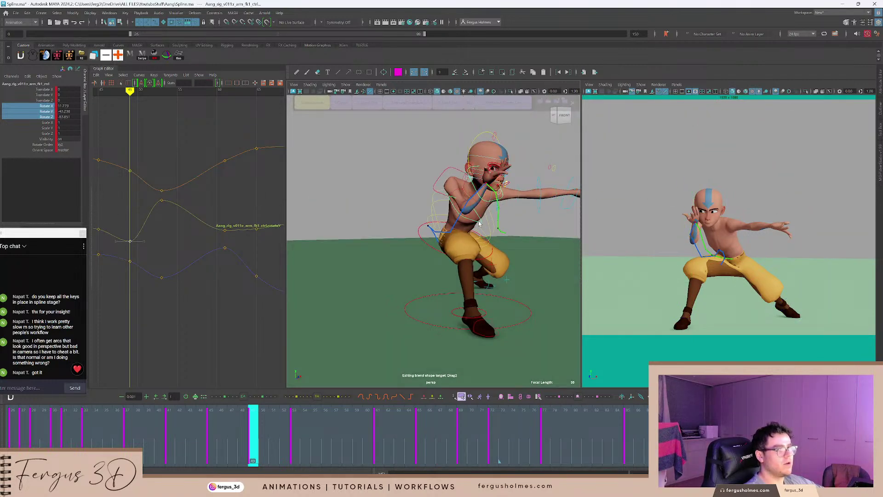
{"action": "left_click", "coordinate": [478, 222]}
{"action": "scroll", "coordinate": [153, 244], "scroll_direction": "up", "scroll_amount": 5}
{"action": "scroll", "coordinate": [494, 224], "scroll_direction": "down", "scroll_amount": 2}
{"action": "key", "text": "e"}
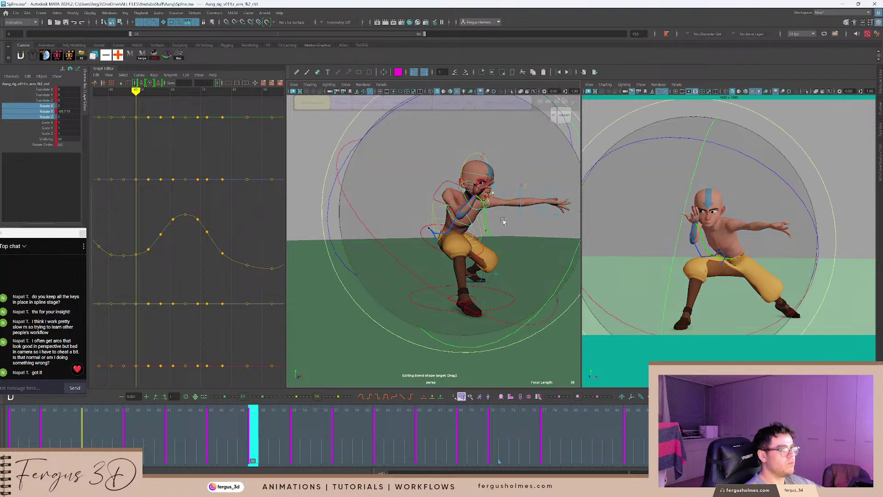
{"action": "middle_click_drag", "start_coordinate": [528, 218], "coordinate": [446, 216], "text": "alt"}
{"action": "left_click_drag", "start_coordinate": [458, 230], "coordinate": [393, 357]}
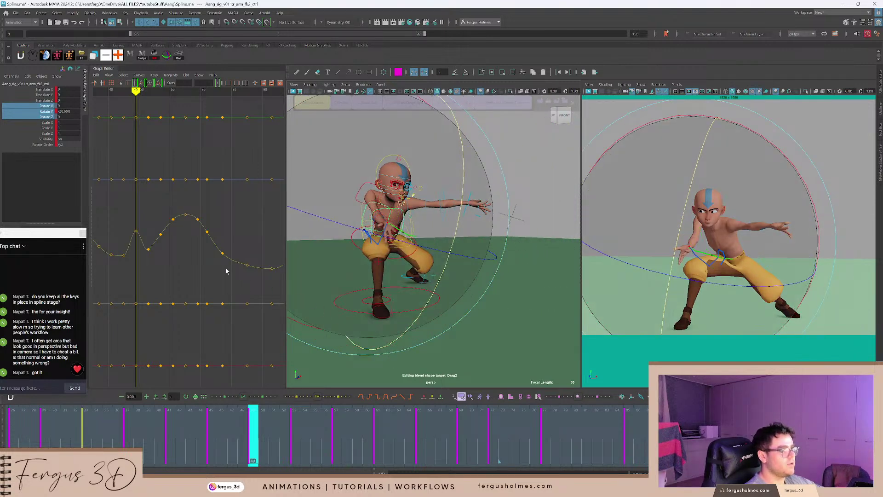
{"action": "middle_click_drag", "start_coordinate": [160, 229], "coordinate": [190, 224], "text": "alt"}
{"action": "key", "text": "q"}
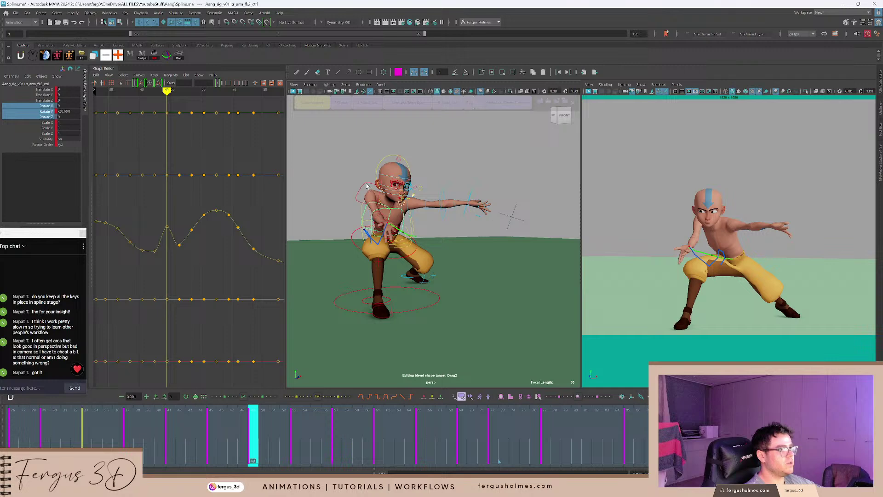
Rotate the right upper-arm FK control at frame 49 to swing the arm outward from the torso.
{"action": "left_click", "coordinate": [367, 185]}
{"action": "left_click_drag", "start_coordinate": [367, 185], "coordinate": [406, 172], "text": "alt"}
{"action": "key", "text": "e"}
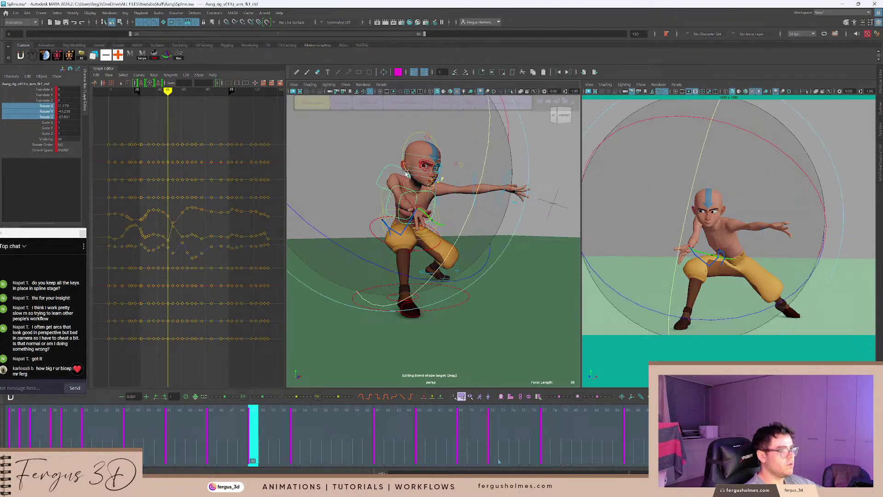
{"action": "key", "text": "e"}
{"action": "middle_click_drag", "start_coordinate": [408, 180], "coordinate": [422, 191], "text": "alt"}
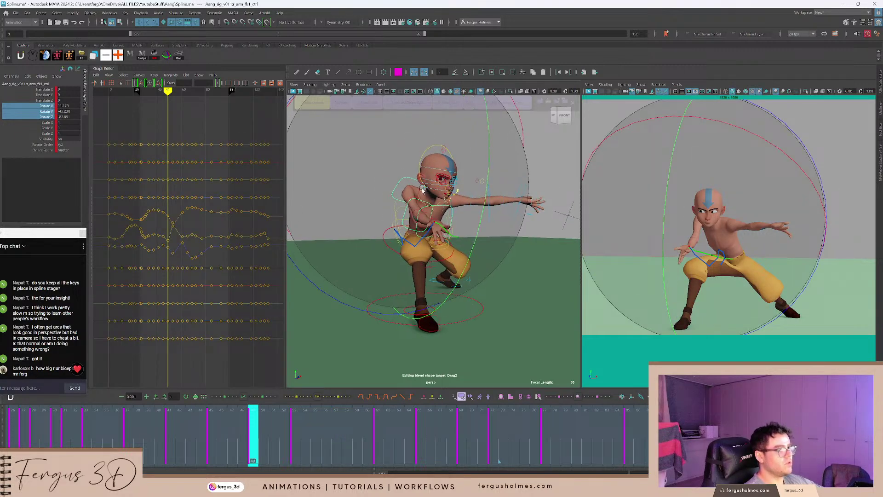
{"action": "key", "text": "e"}
{"action": "left_click_drag", "start_coordinate": [423, 191], "coordinate": [354, 171], "text": "alt"}
Rotate the right shoulder control at frame 49 to bring the shoulder and arm down and forward.
{"action": "key", "text": "q"}
{"action": "scroll", "coordinate": [406, 168], "scroll_direction": "up", "scroll_amount": 4}
{"action": "left_click", "coordinate": [410, 163]}
{"action": "key", "text": "e"}
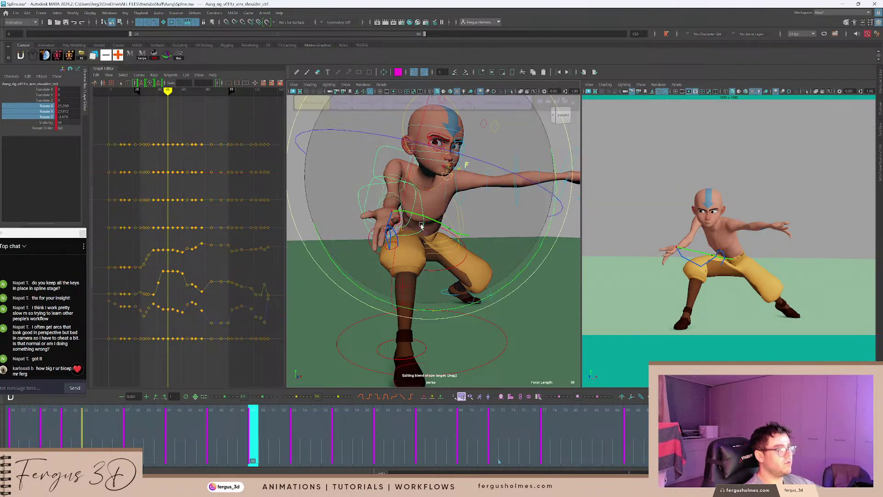
{"action": "left_click_drag", "start_coordinate": [525, 275], "coordinate": [489, 205]}
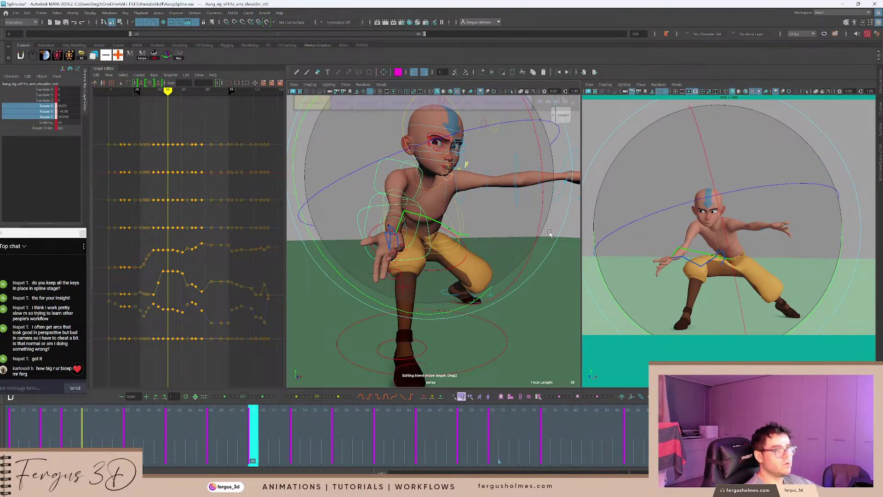
{"action": "middle_click_drag", "start_coordinate": [489, 205], "coordinate": [499, 207], "text": "alt"}
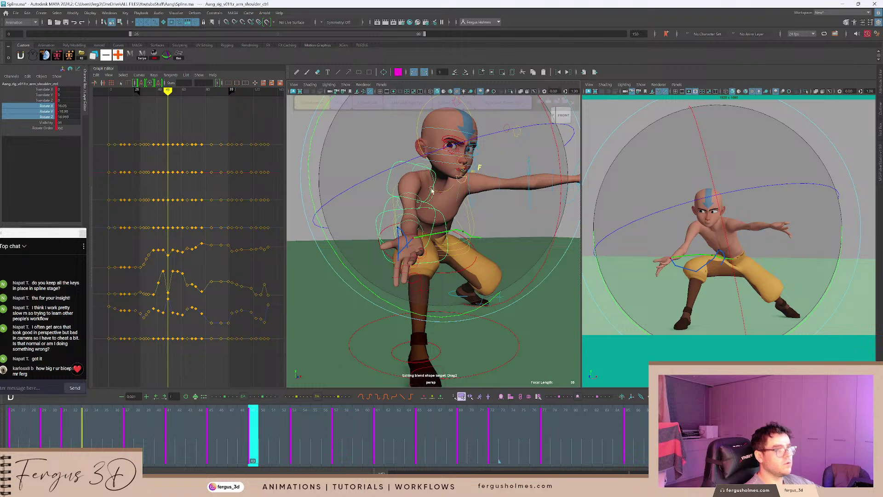
Delete the right shoulder control's keys at frames 45, 53 and 57.
{"action": "key", "text": "comma"}
{"action": "key", "text": "Delete"}
{"action": "key", "text": "period"}
{"action": "key", "text": "period"}
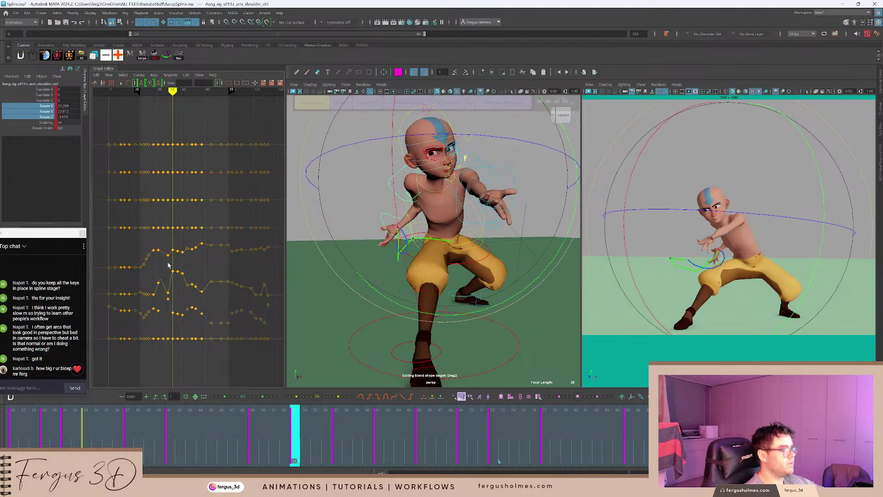
{"action": "key", "text": "Delete"}
{"action": "key", "text": "period"}
{"action": "key", "text": "Delete"}
{"action": "left_click", "coordinate": [215, 227]}
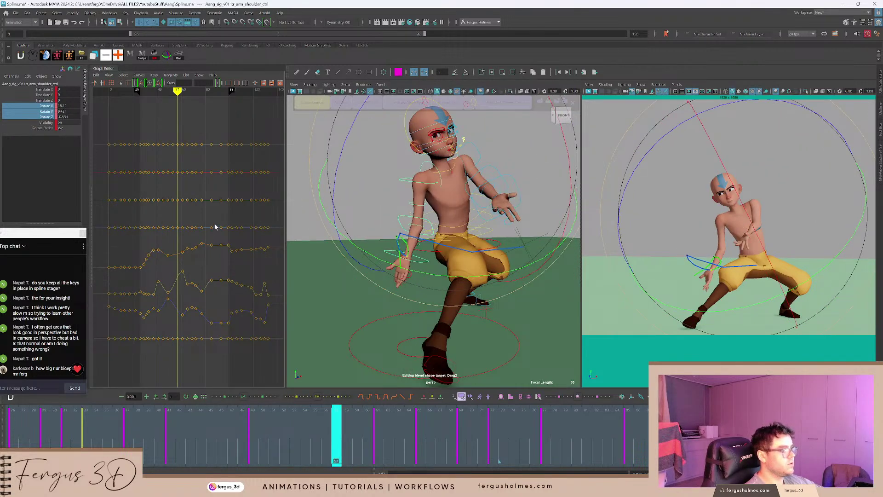
Delete the right shoulder control's keys at frames 61 and 41 to simplify its rotation curves.
{"action": "scroll", "coordinate": [173, 272], "scroll_direction": "up", "scroll_amount": 5}
{"action": "middle_click_drag", "start_coordinate": [173, 273], "coordinate": [207, 234], "text": "alt"}
{"action": "key", "text": "period"}
{"action": "key", "text": "comma"}
{"action": "key", "text": "comma"}
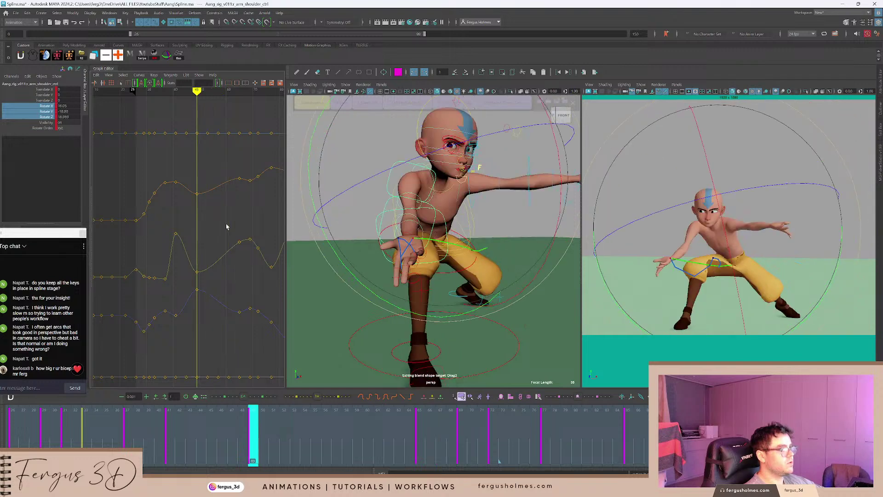
{"action": "key", "text": "comma"}
{"action": "key", "text": "comma"}
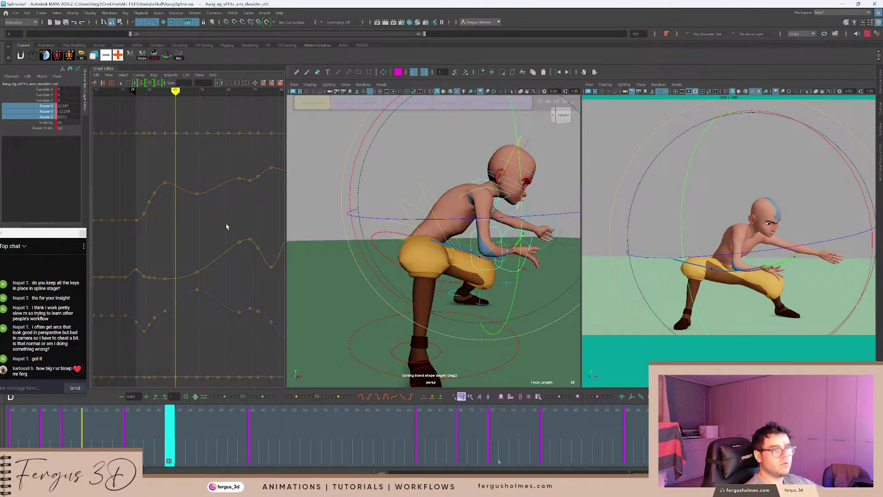
Play back and scrub the animation to review the right shoulder's motion.
{"action": "key", "text": "alt+v"}
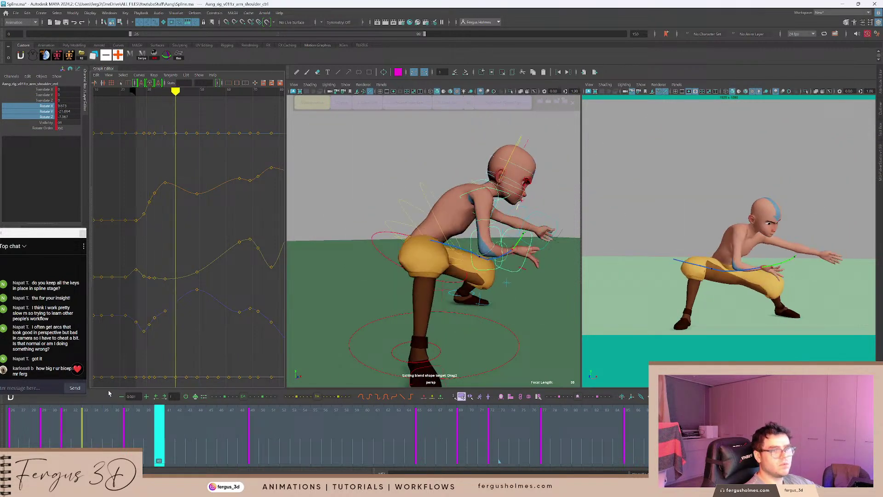
{"action": "mouse_move", "coordinate": [202, 429]}
{"action": "left_mouse_down"}
{"action": "mouse_move", "coordinate": [346, 430]}
{"action": "mouse_move", "coordinate": [211, 434]}
{"action": "mouse_move", "coordinate": [295, 418]}
{"action": "left_mouse_up"}
{"action": "left_click_drag", "start_coordinate": [386, 214], "coordinate": [387, 185], "text": "alt"}
{"action": "left_click", "coordinate": [387, 184]}
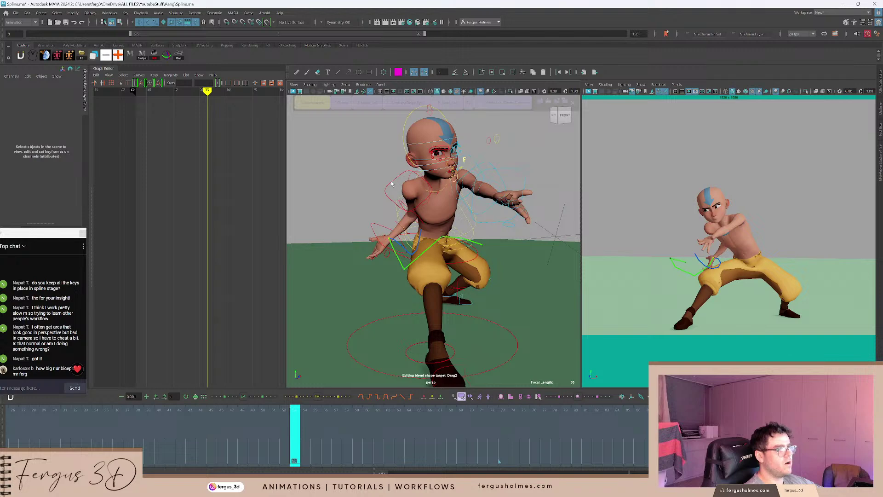
Delete the right upper-arm FK control's keys at frame 53.
{"action": "left_click", "coordinate": [392, 190]}
{"action": "key", "text": "f"}
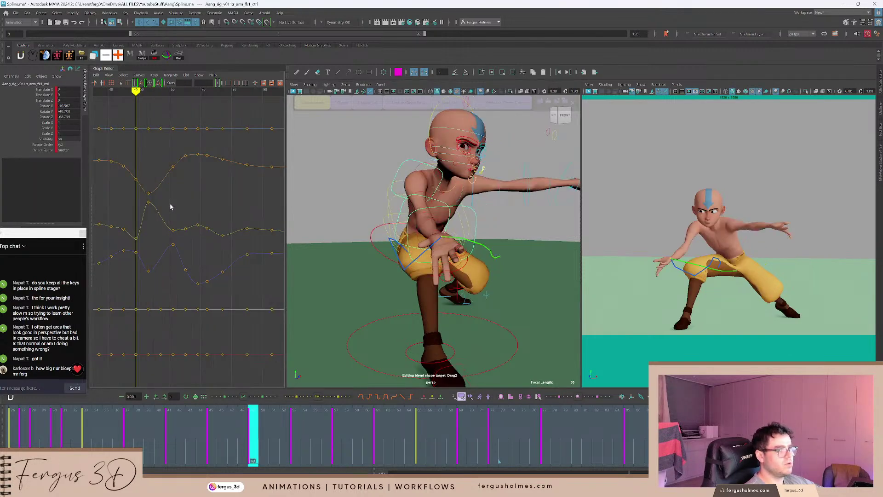
{"action": "key", "text": "period"}
{"action": "key", "text": "period"}
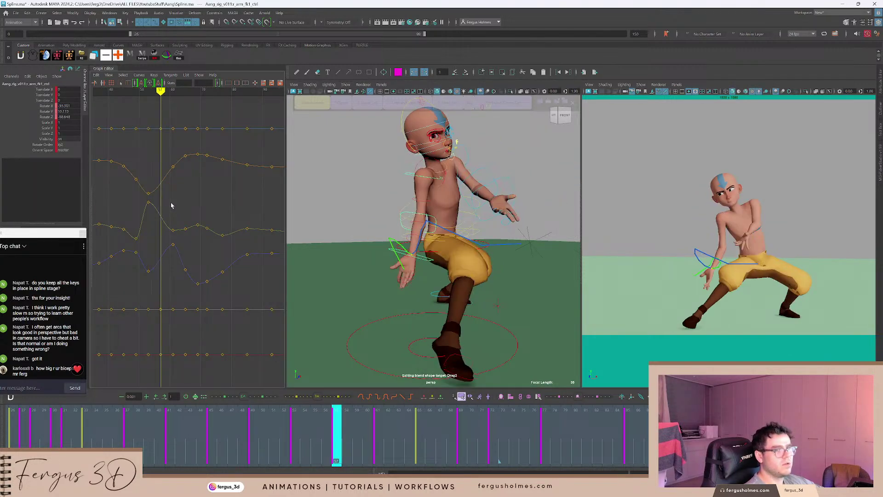
{"action": "key", "text": "comma"}
{"action": "key", "text": "Delete"}
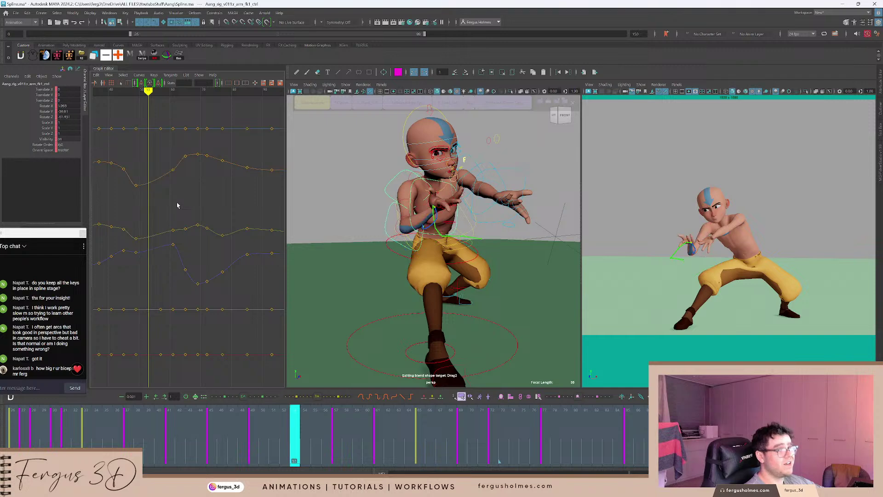
Delete the right forearm FK control's keys at frame 53.
{"action": "left_click_drag", "start_coordinate": [419, 234], "coordinate": [417, 224], "text": "alt"}
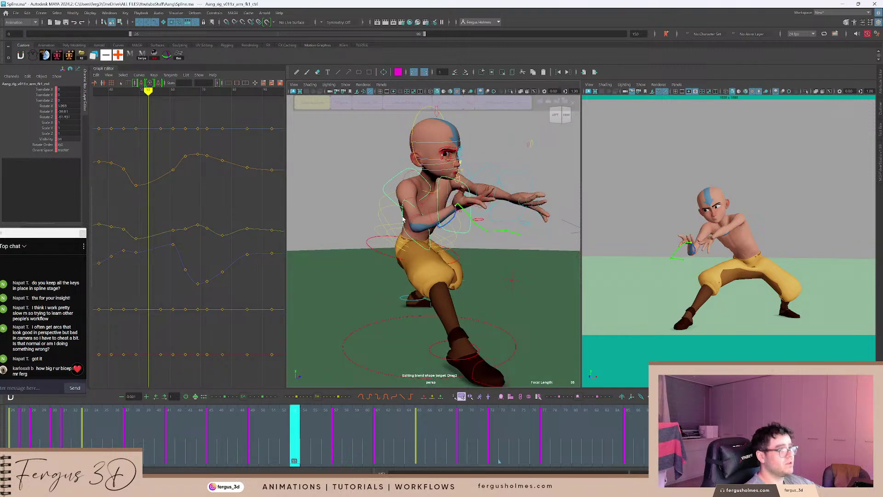
{"action": "key", "text": "Down"}
{"action": "key", "text": "f"}
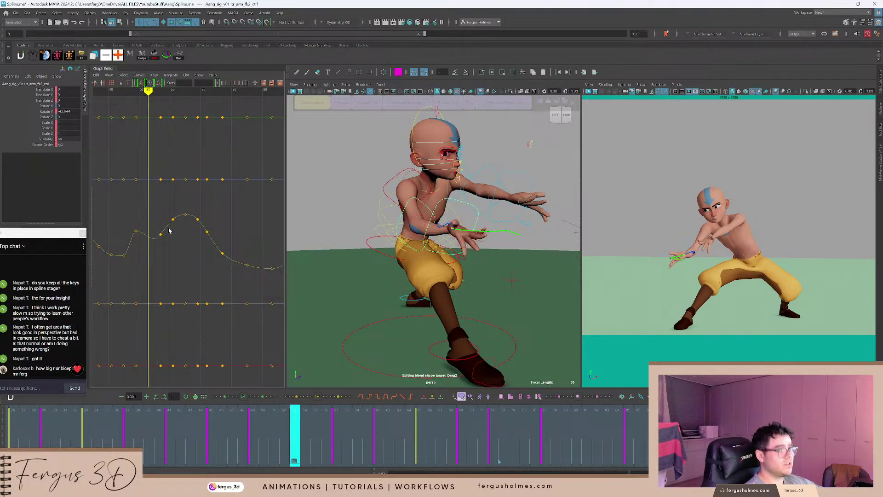
Try deleting the right forearm FK control's keys at frames 57 and 45.
{"action": "key", "text": "period"}
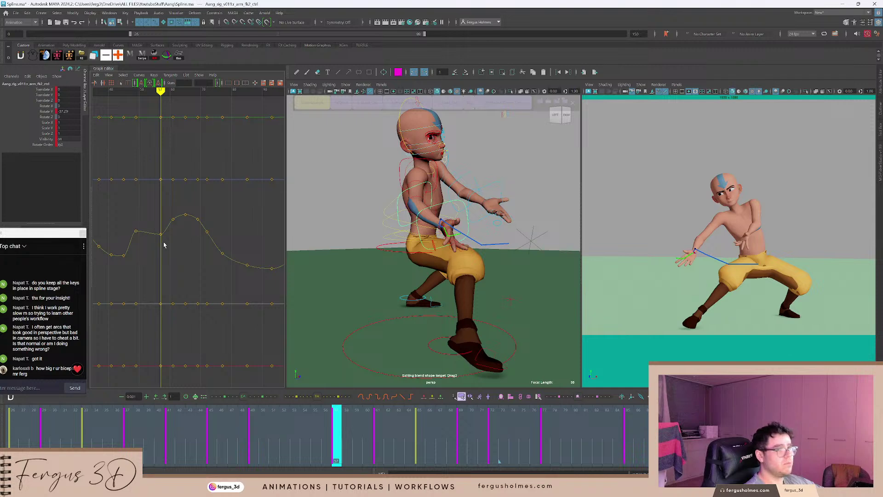
{"action": "left_click_drag", "start_coordinate": [170, 247], "coordinate": [170, 247]}
{"action": "key", "text": "Delete"}
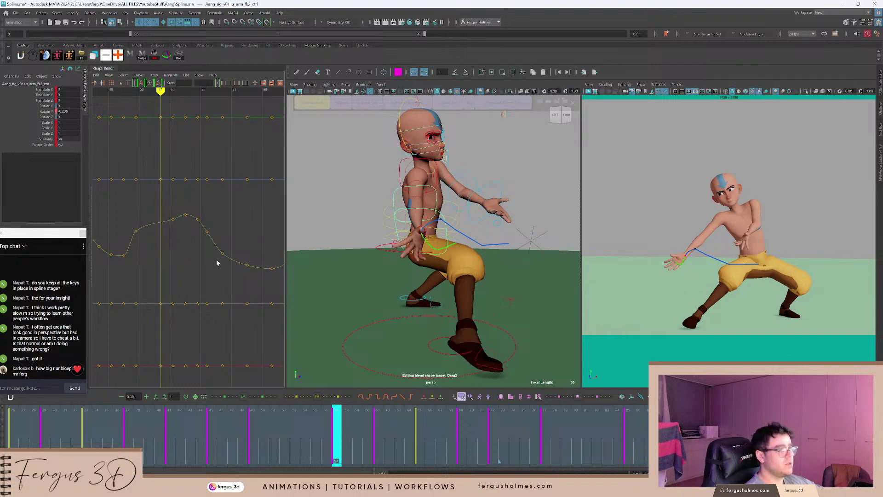
{"action": "key", "text": "comma"}
{"action": "key", "text": "comma"}
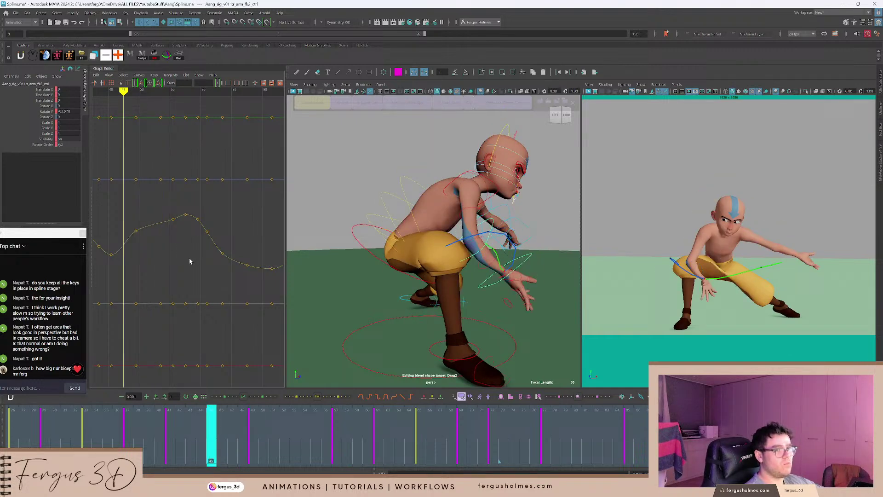
Play back and scrub the animation to check the right arm's motion from a wider side view.
{"action": "left_click", "coordinate": [140, 426]}
{"action": "key", "text": "alt+v"}
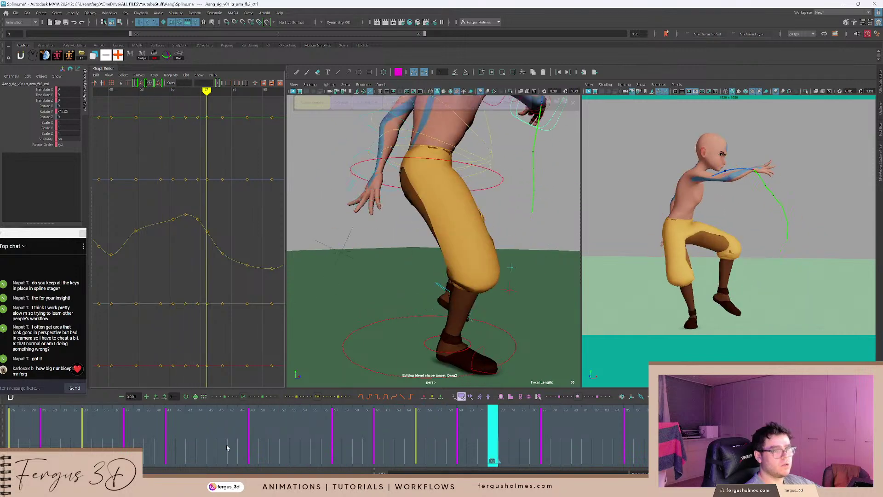
{"action": "left_click_drag", "start_coordinate": [228, 449], "coordinate": [306, 444]}
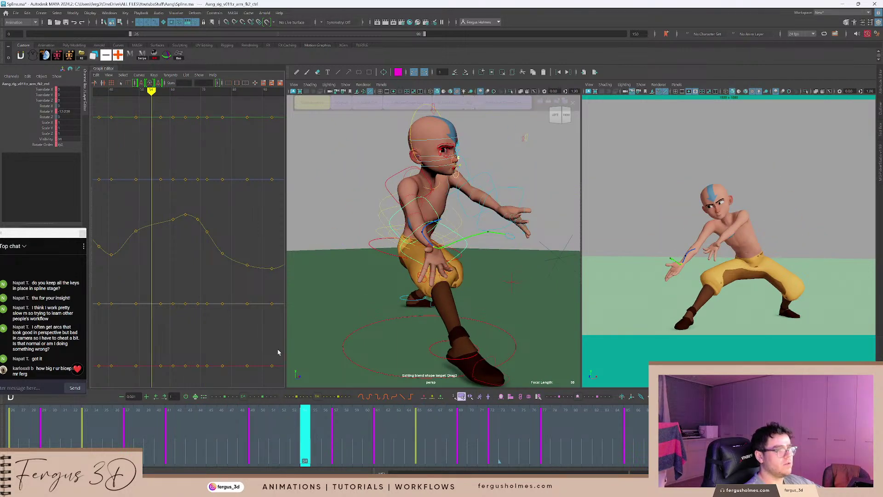
{"action": "key", "text": "ctrl+z"}
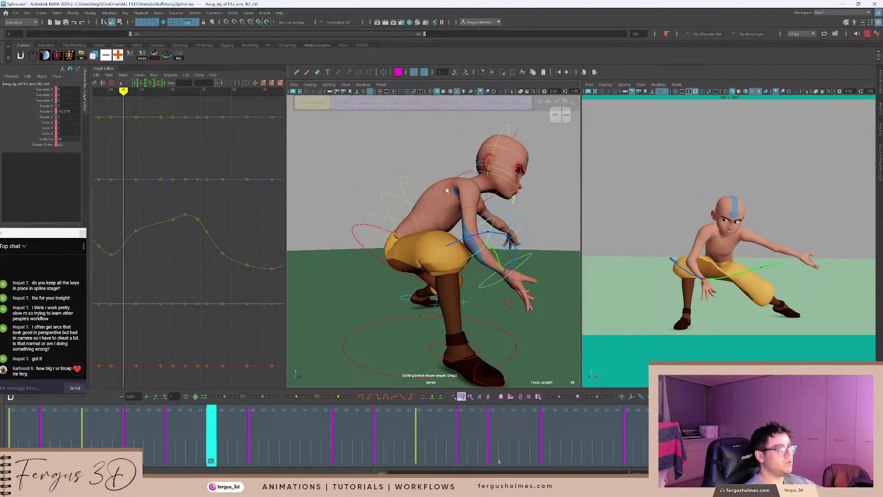
{"action": "left_click", "coordinate": [446, 190]}
{"action": "left_click_drag", "start_coordinate": [238, 425], "coordinate": [317, 419]}
{"action": "right_click_drag", "start_coordinate": [410, 312], "coordinate": [406, 288], "text": "alt"}
{"action": "left_click_drag", "start_coordinate": [407, 288], "coordinate": [416, 291], "text": "alt"}
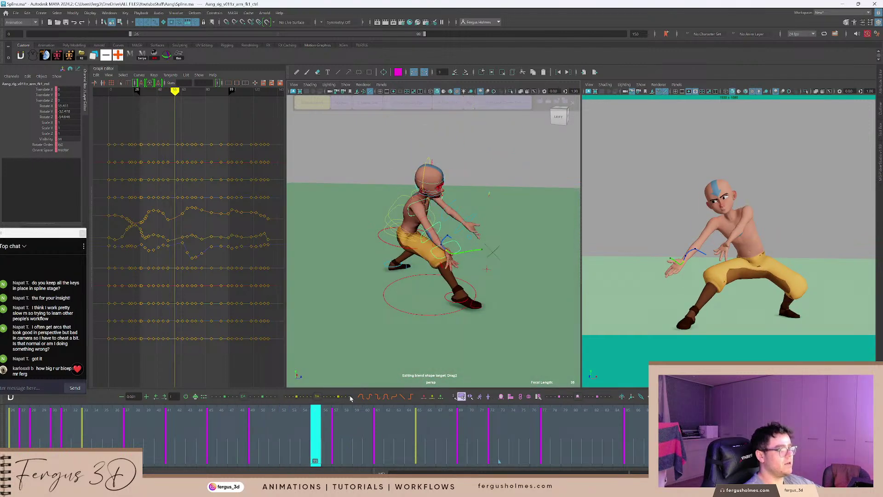
{"action": "key", "text": "period"}
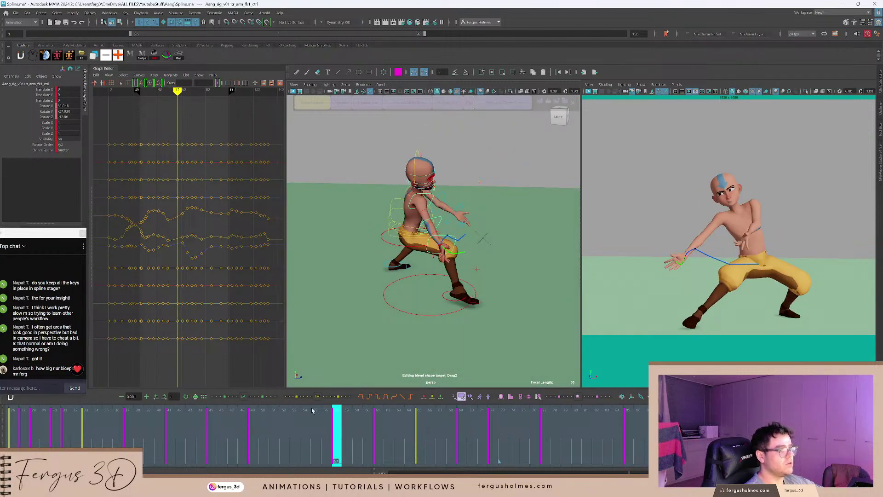
Undo the deletion of the right forearm FK control's keys at frames 57 and 45.
{"action": "key", "text": "ctrl+z"}
{"action": "key", "text": "ctrl+z"}
{"action": "key", "text": "ctrl+z"}
{"action": "key", "text": "ctrl+z"}
{"action": "key", "text": "ctrl+z"}
{"action": "key", "text": "ctrl+z"}
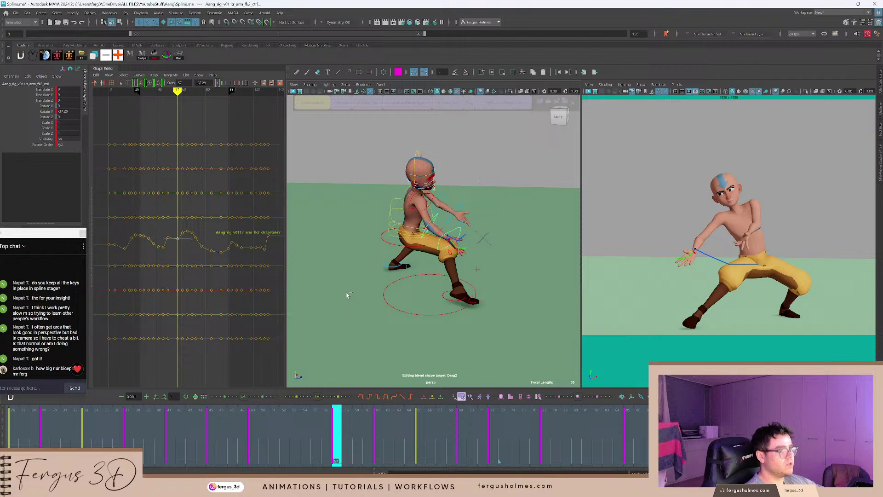
{"action": "key", "text": "ctrl+z"}
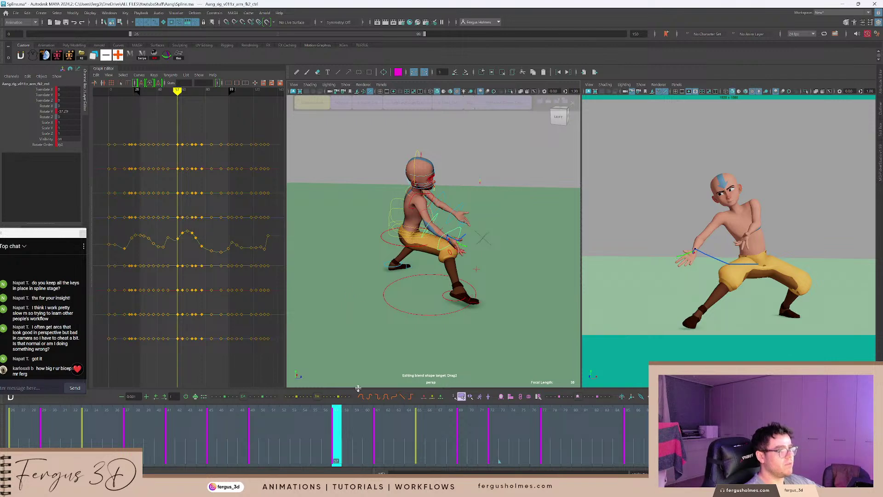
Set a key on the right forearm FK control at frame 53.
{"action": "mouse_move", "coordinate": [335, 422]}
{"action": "left_mouse_down"}
{"action": "mouse_move", "coordinate": [95, 421]}
{"action": "mouse_move", "coordinate": [295, 439]}
{"action": "left_mouse_up"}
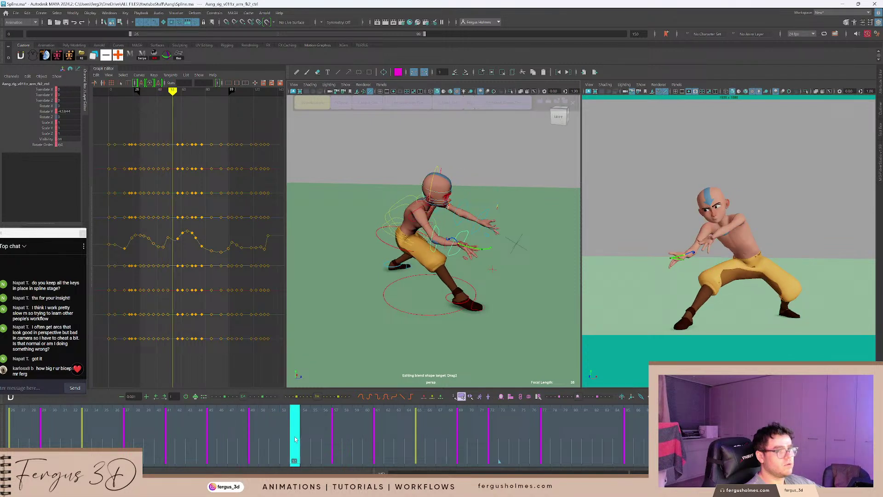
{"action": "scroll", "coordinate": [354, 302], "scroll_direction": "up", "scroll_amount": 1}
{"action": "scroll", "coordinate": [400, 224], "scroll_direction": "up", "scroll_amount": 2}
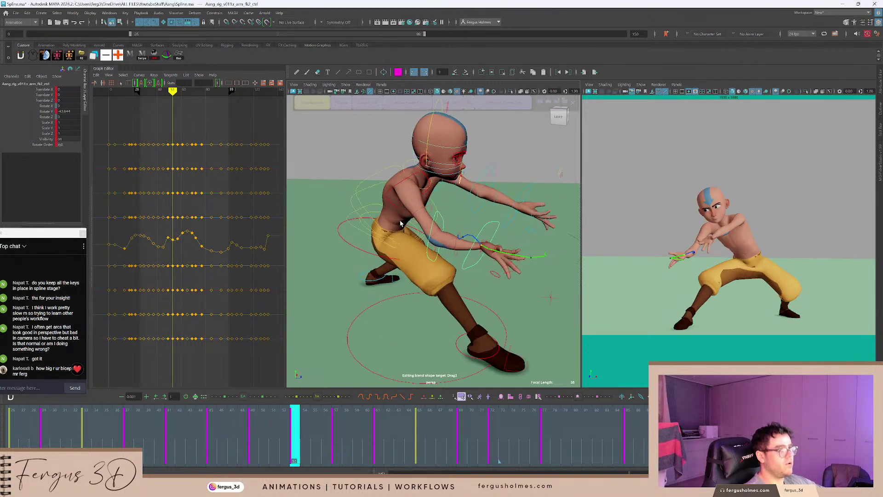
Select the right upper-arm, forearm and hand FK controls and compare the arm's pose at frames 49, 53 and 57.
{"action": "left_click", "coordinate": [404, 183]}
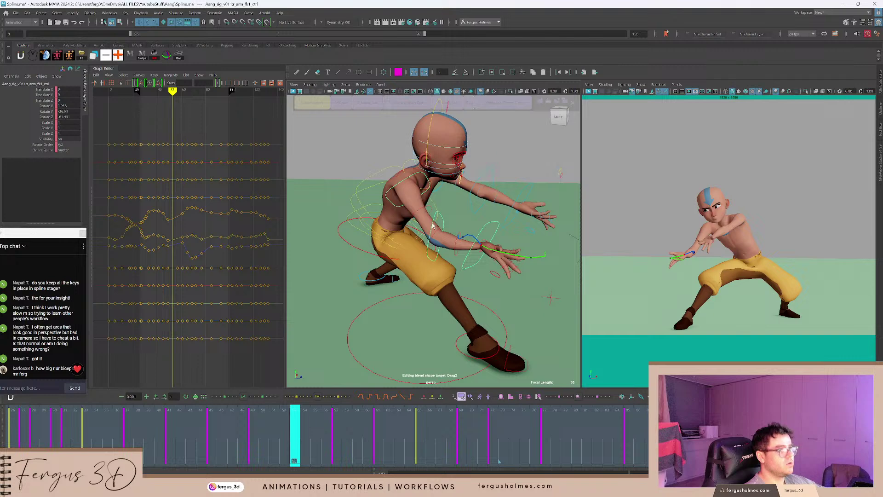
{"action": "left_click", "coordinate": [476, 229]}
{"action": "left_click", "coordinate": [486, 228]}
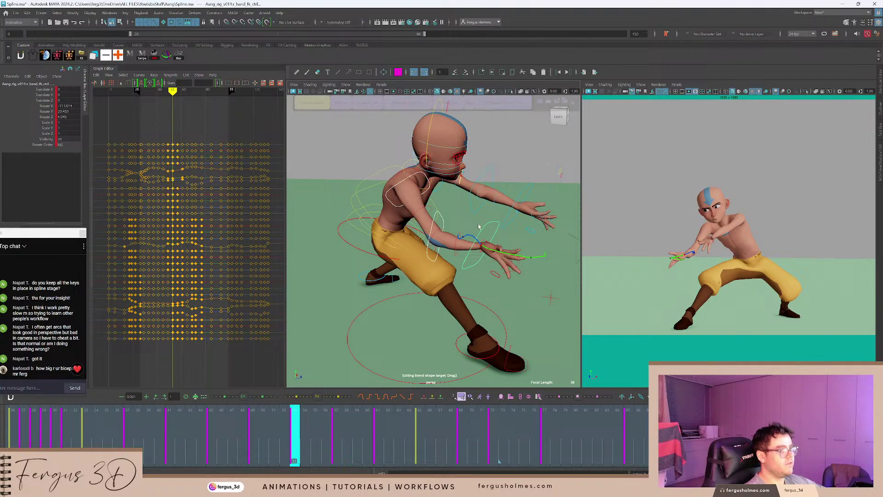
{"action": "key", "text": "comma"}
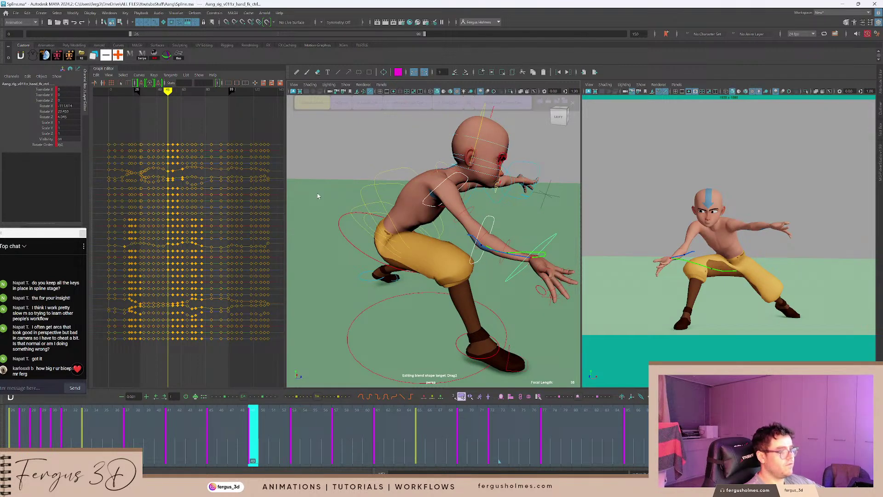
{"action": "key", "text": "period"}
{"action": "key", "text": "period"}
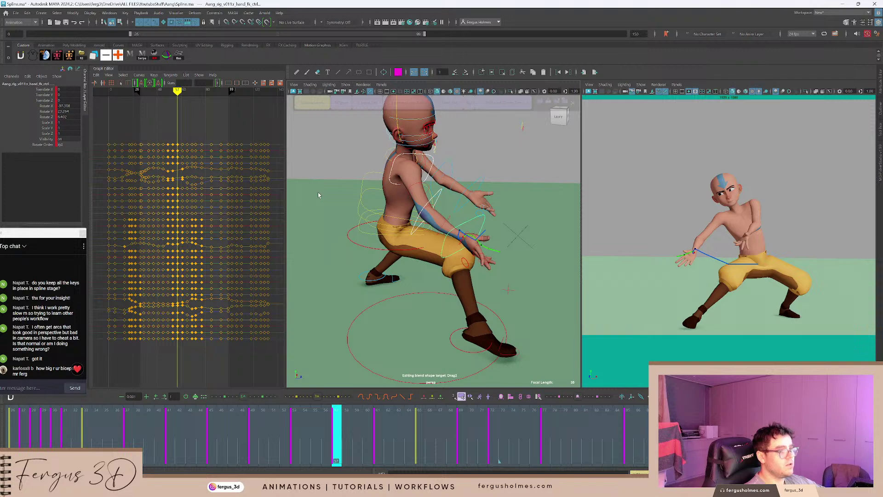
{"action": "key", "text": "comma"}
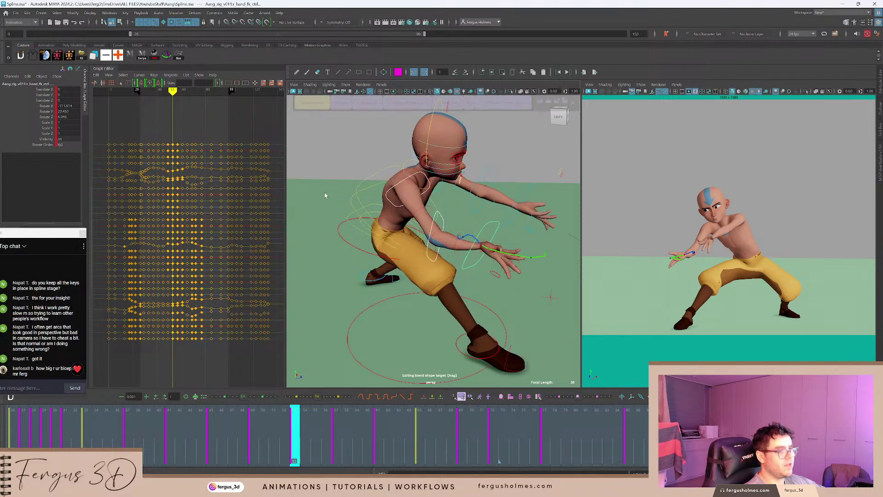
Rotate the right upper-arm FK control at frame 53 to swing the arm outward, away from the body.
{"action": "left_click", "coordinate": [417, 186]}
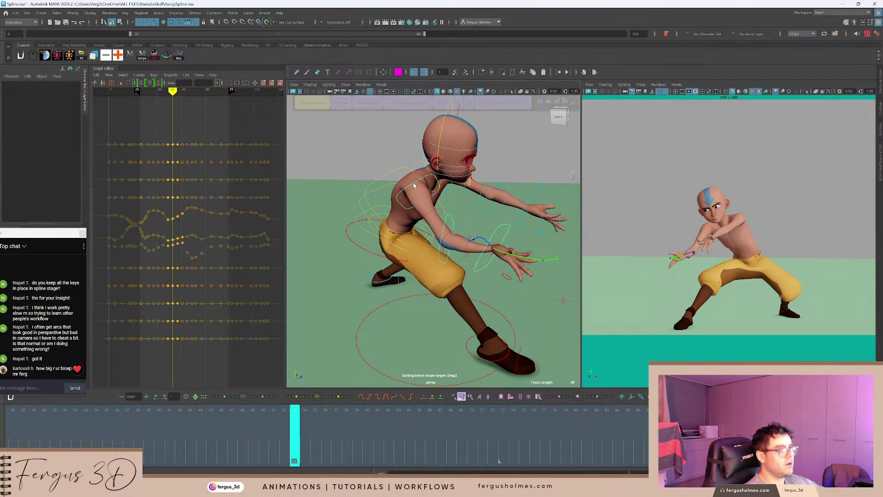
{"action": "left_click_drag", "start_coordinate": [417, 187], "coordinate": [441, 191], "text": "alt"}
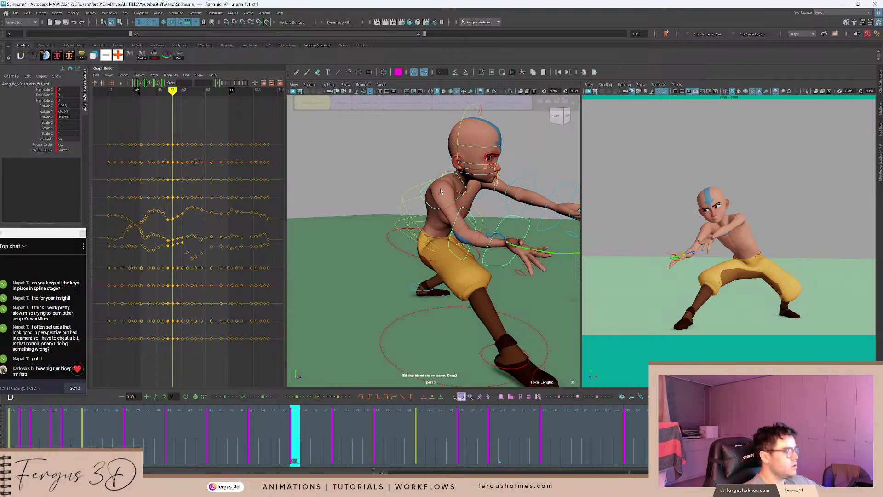
{"action": "key", "text": "e"}
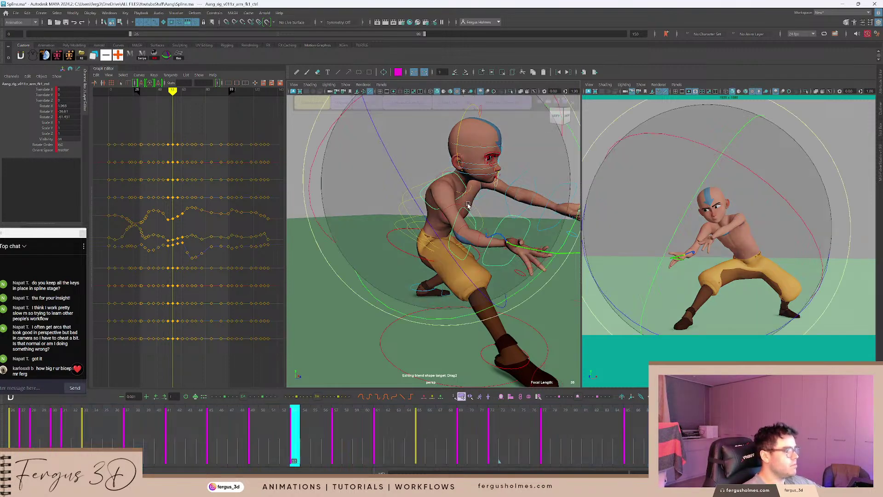
{"action": "left_click_drag", "start_coordinate": [462, 170], "coordinate": [356, 176]}
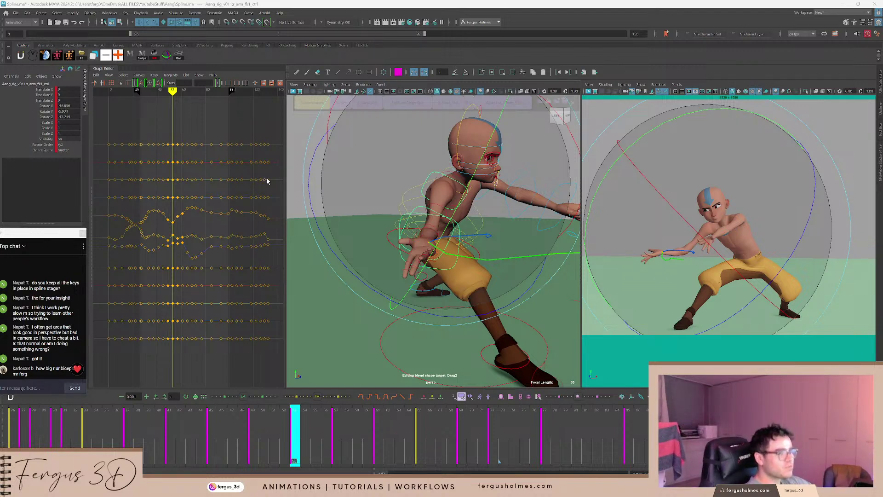
Rotate the right shoulder control slightly at frame 53 to fit the new arm pose.
{"action": "left_click_drag", "start_coordinate": [372, 208], "coordinate": [400, 201], "text": "alt"}
{"action": "left_click", "coordinate": [401, 201]}
{"action": "scroll", "coordinate": [402, 176], "scroll_direction": "up", "scroll_amount": 3}
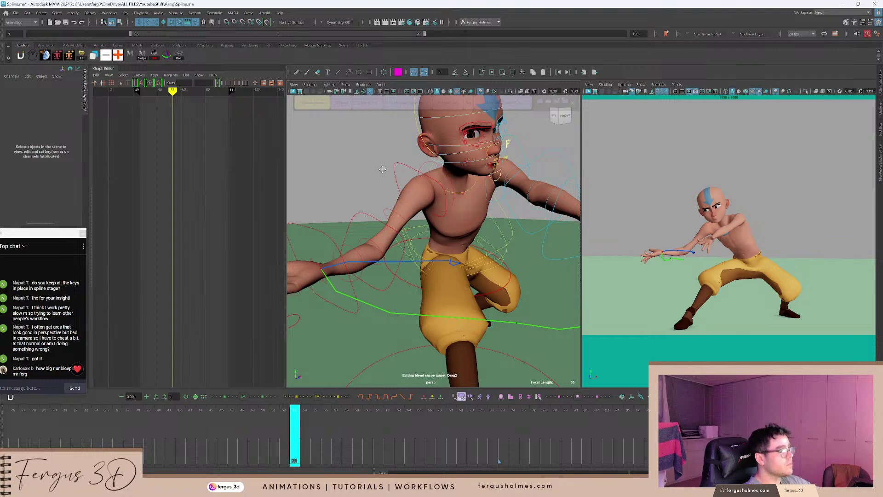
{"action": "left_click_drag", "start_coordinate": [382, 169], "coordinate": [409, 173], "text": "alt"}
{"action": "left_click", "coordinate": [420, 182]}
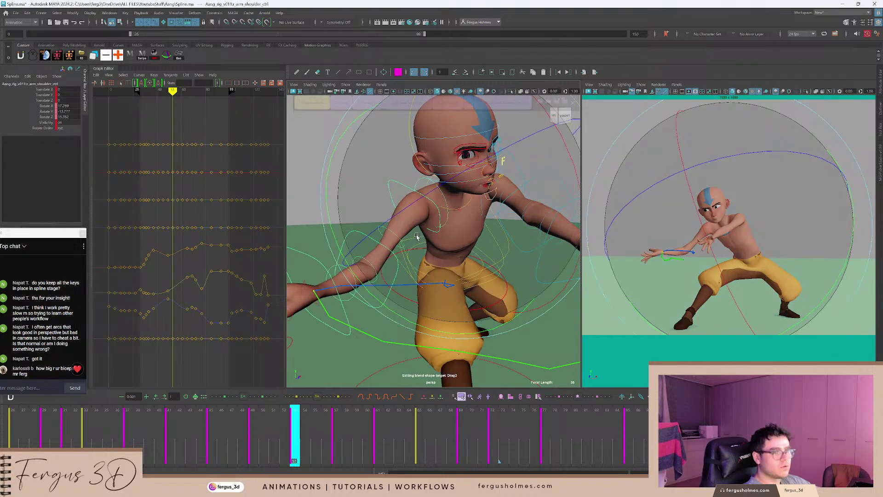
{"action": "key", "text": "q"}
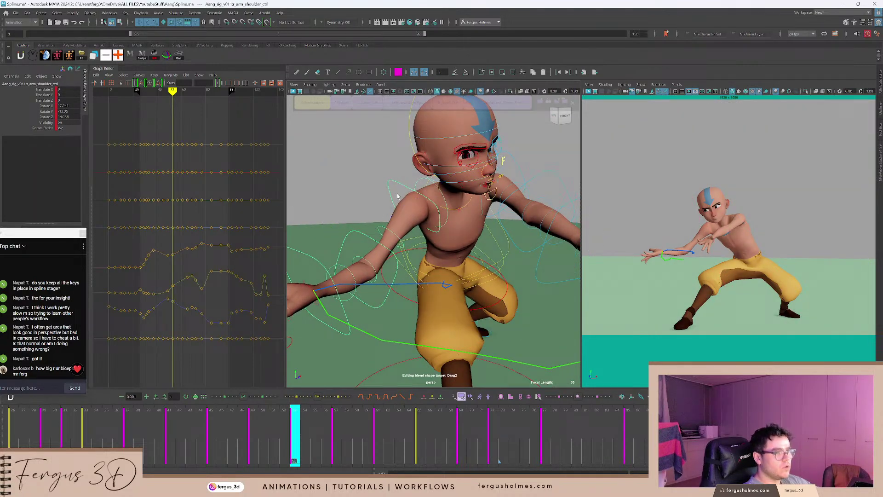
Play back and scrub the animation from the side to check the right upper arm's swing into frame 53.
{"action": "left_click", "coordinate": [396, 197]}
{"action": "left_click_drag", "start_coordinate": [396, 198], "coordinate": [460, 209], "text": "alt"}
{"action": "key", "text": "e"}
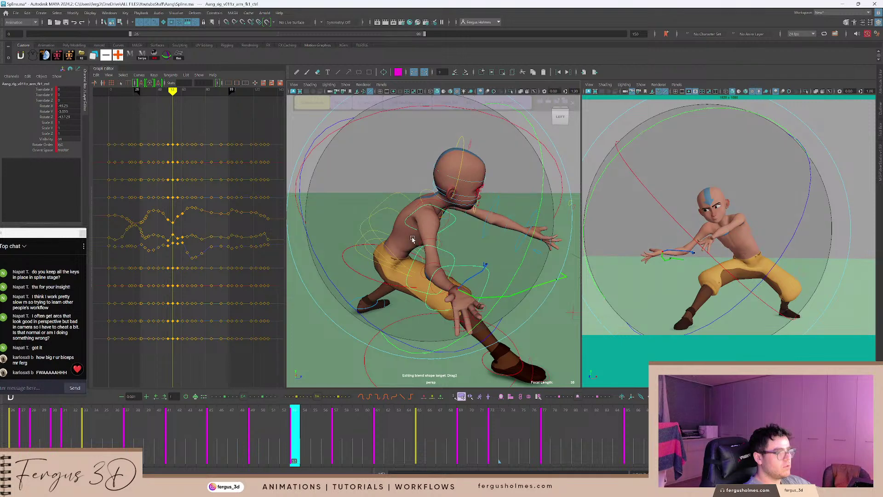
{"action": "left_click_drag", "start_coordinate": [209, 433], "coordinate": [128, 411]}
{"action": "key", "text": "alt+v"}
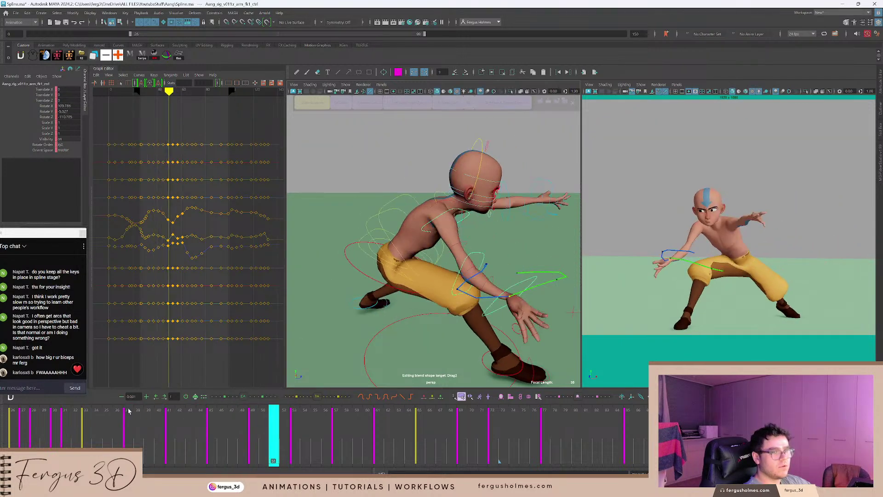
{"action": "key", "text": "alt+v"}
{"action": "left_click_drag", "start_coordinate": [197, 433], "coordinate": [243, 421]}
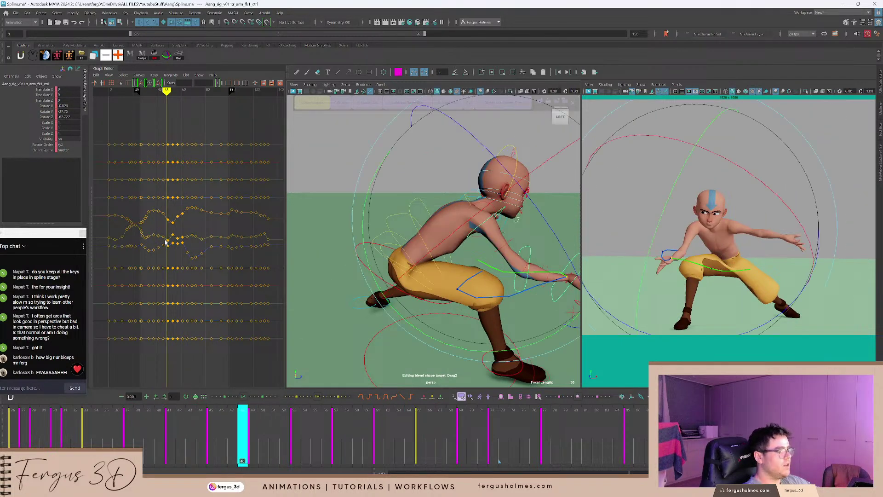
Examine the right upper-arm FK rotation curves and compare the poses at frames 49 and 53 from the front.
{"action": "scroll", "coordinate": [164, 201], "scroll_direction": "up", "scroll_amount": 6}
{"action": "middle_click_drag", "start_coordinate": [175, 193], "coordinate": [236, 208], "text": "alt"}
{"action": "key", "text": "period"}
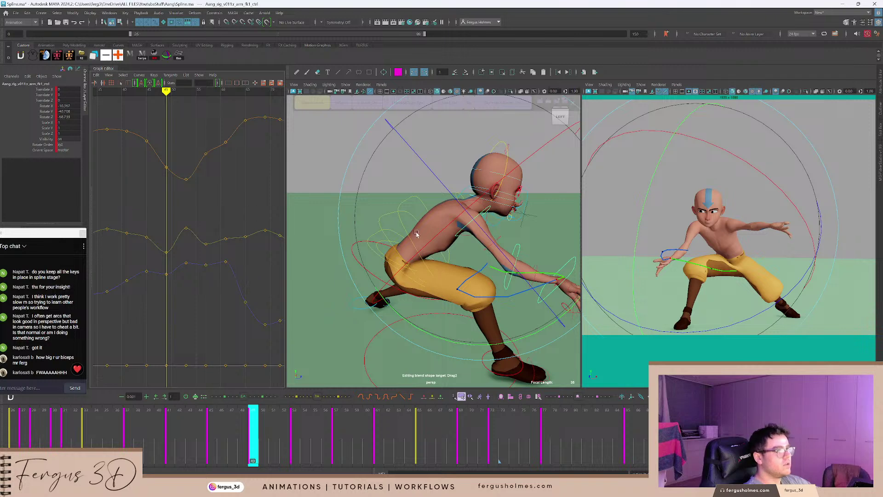
{"action": "key", "text": "period"}
{"action": "left_click_drag", "start_coordinate": [453, 276], "coordinate": [348, 243], "text": "alt"}
{"action": "left_click", "coordinate": [389, 177]}
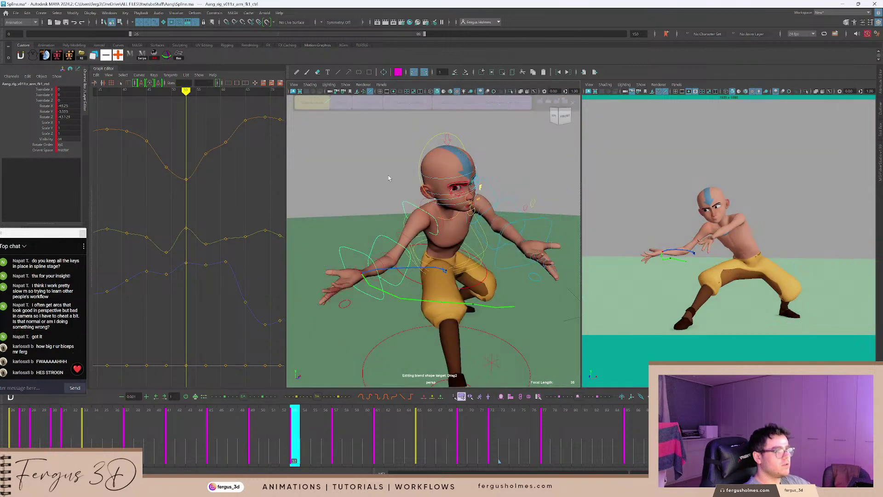
{"action": "left_click", "coordinate": [407, 204]}
{"action": "left_click_drag", "start_coordinate": [406, 203], "coordinate": [374, 201], "text": "alt"}
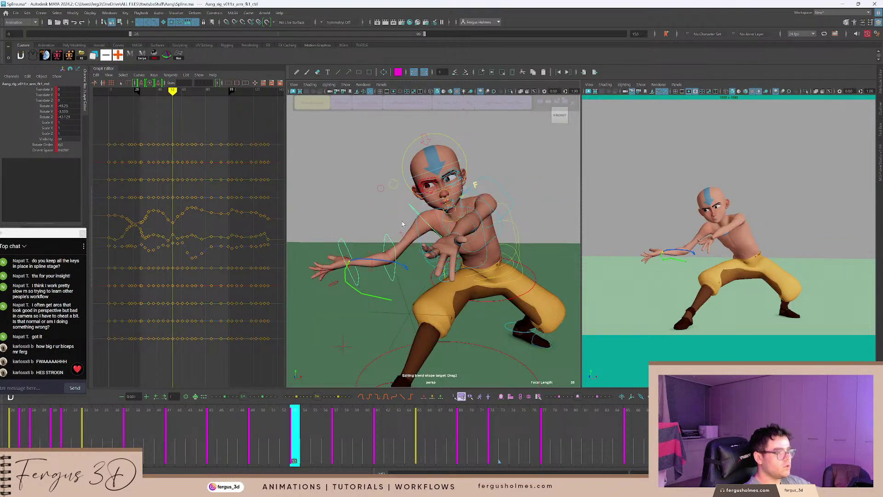
Rotate the right upper-arm FK control at frame 57 to carry the arm outward, matching the pose at frame 53.
{"action": "key", "text": "period"}
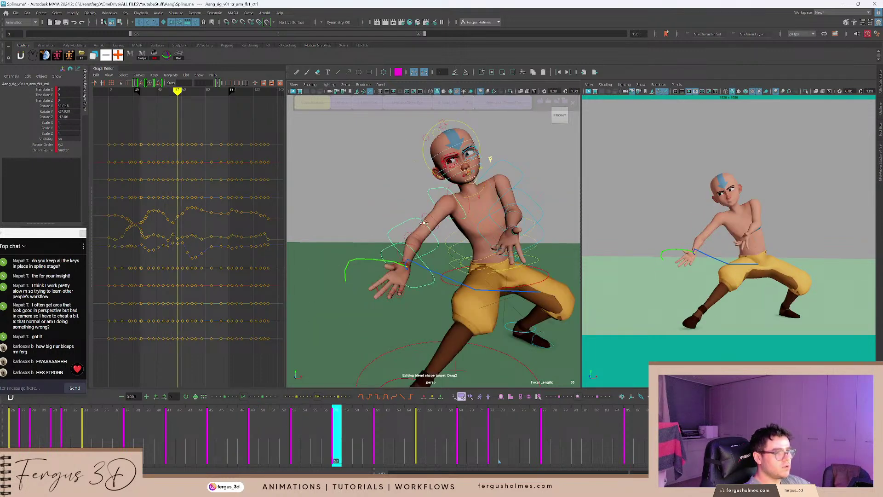
{"action": "left_click_drag", "start_coordinate": [424, 223], "coordinate": [465, 177], "text": "alt"}
{"action": "key", "text": "e"}
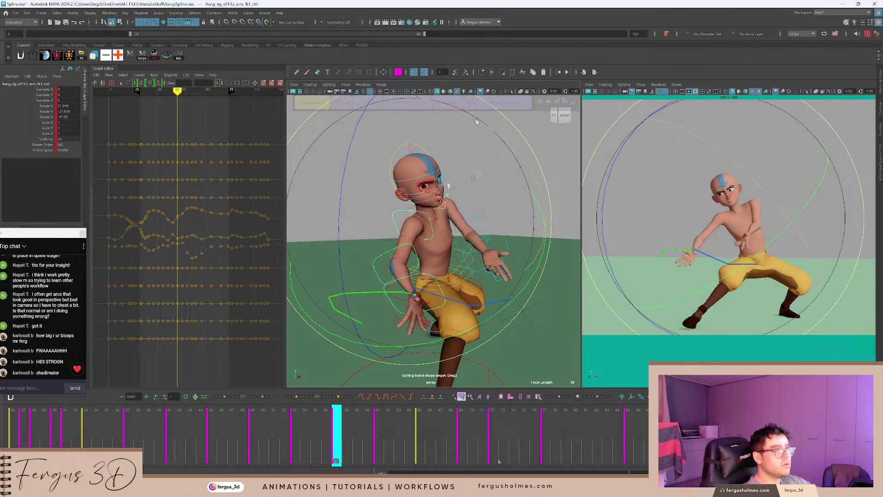
{"action": "left_click_drag", "start_coordinate": [477, 120], "coordinate": [309, 124]}
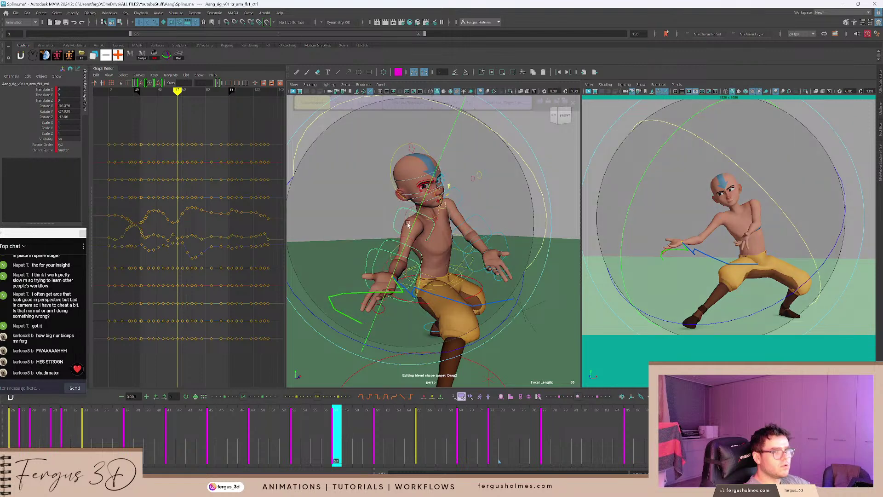
{"action": "left_click_drag", "start_coordinate": [419, 206], "coordinate": [339, 233]}
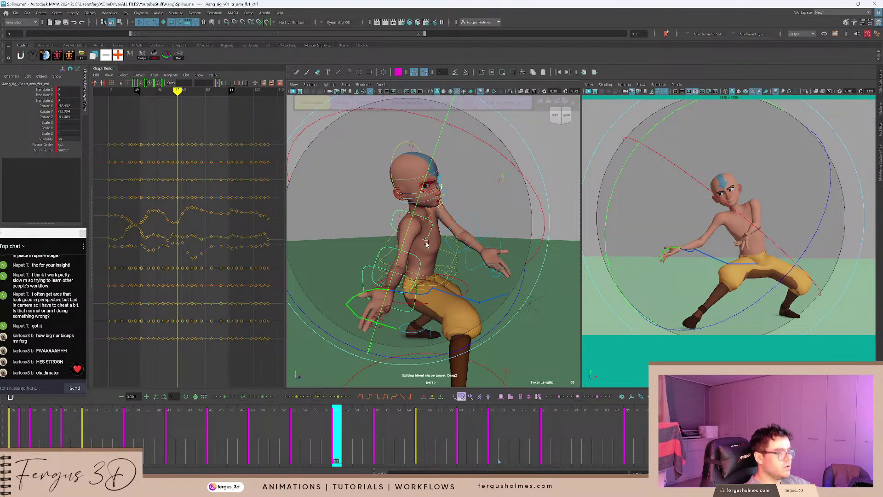
{"action": "left_click_drag", "start_coordinate": [458, 239], "coordinate": [405, 245], "text": "alt"}
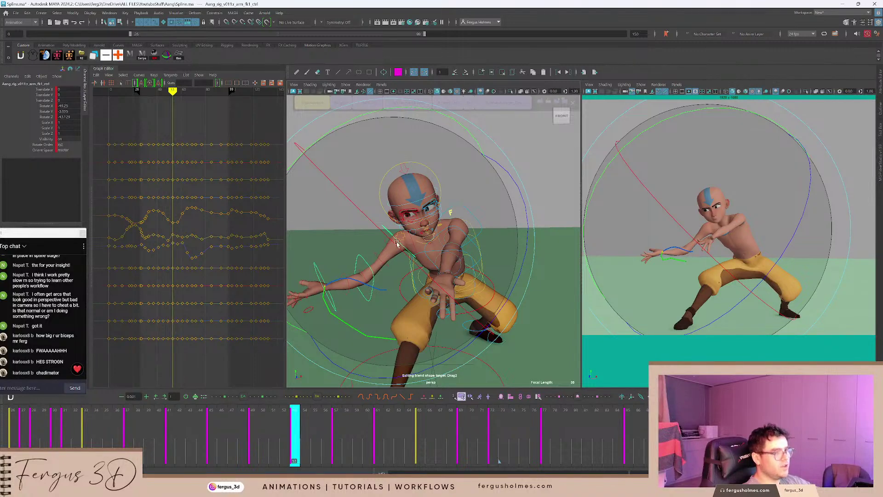
{"action": "key", "text": "."}
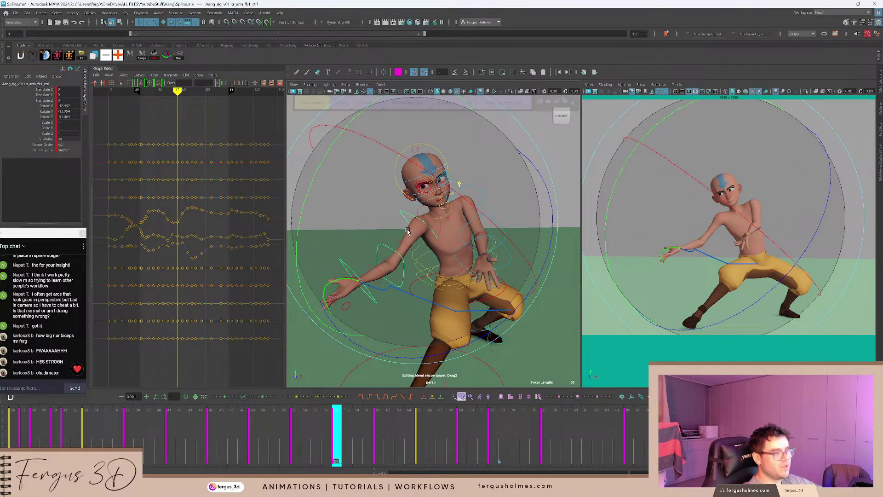
{"action": "left_click_drag", "start_coordinate": [407, 232], "coordinate": [472, 215], "text": "alt"}
Rotate the right shoulder control at frame 61 to adjust the extended arm's reach.
{"action": "key", "text": "."}
{"action": "key", "text": "q"}
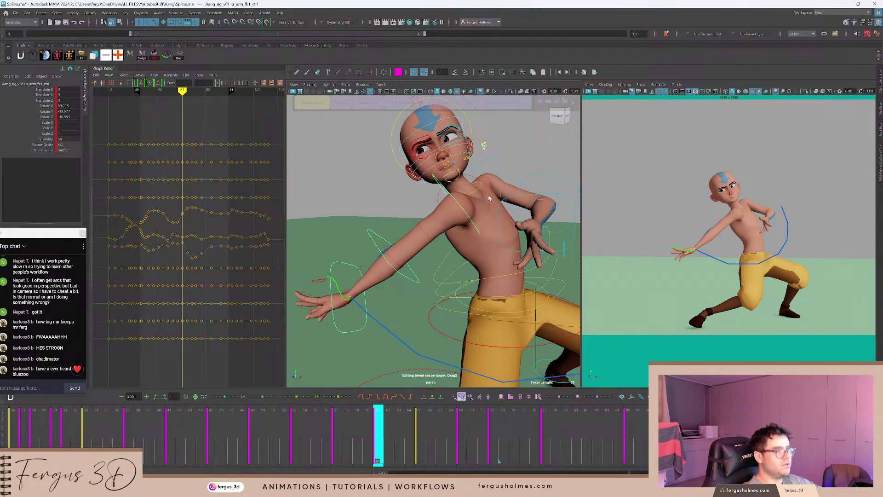
{"action": "left_click", "coordinate": [489, 198]}
{"action": "middle_click_drag", "start_coordinate": [488, 198], "coordinate": [429, 206], "text": "alt"}
{"action": "right_click_drag", "start_coordinate": [429, 206], "coordinate": [436, 196], "text": "alt"}
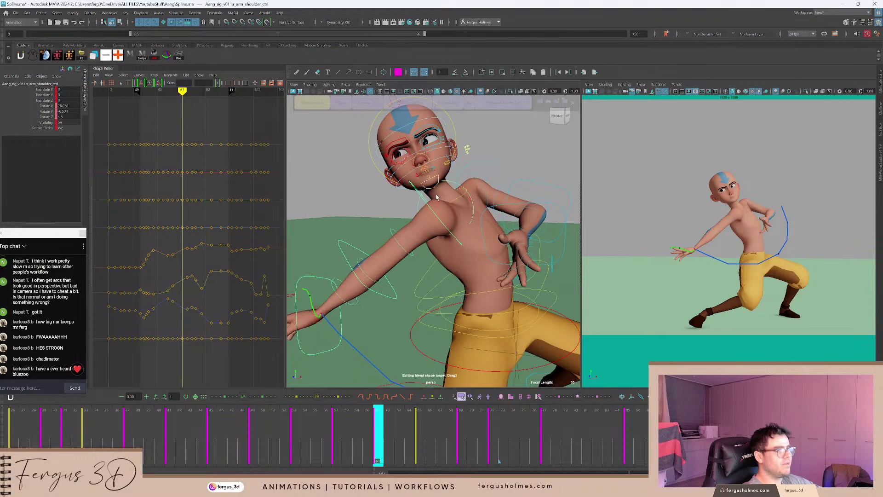
{"action": "left_click_drag", "start_coordinate": [437, 197], "coordinate": [373, 222], "text": "alt"}
{"action": "key", "text": "e"}
{"action": "scroll", "coordinate": [377, 258], "scroll_direction": "down", "scroll_amount": 2}
{"action": "right_click_drag", "start_coordinate": [377, 258], "coordinate": [368, 254], "text": "alt"}
{"action": "middle_click_drag", "start_coordinate": [368, 254], "coordinate": [381, 246], "text": "alt"}
{"action": "key", "text": "q"}
Select the right upper-arm FK control and play back the animation repeatedly to check the revised arm swing.
{"action": "left_click", "coordinate": [421, 208]}
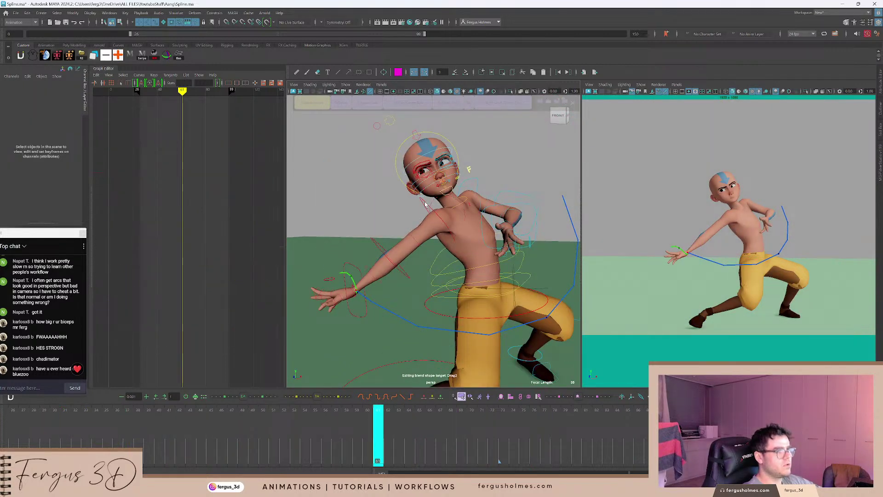
{"action": "left_click", "coordinate": [425, 202]}
{"action": "key", "text": "comma"}
{"action": "key", "text": "alt+v"}
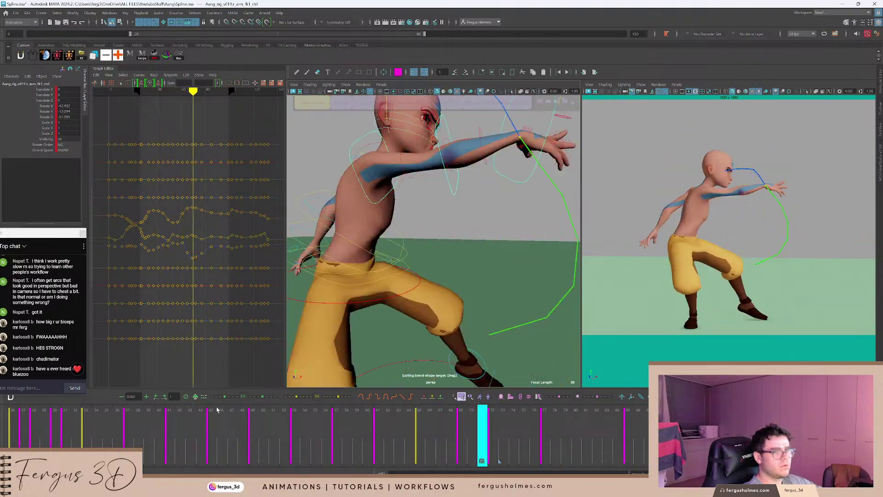
{"action": "left_click", "coordinate": [184, 435]}
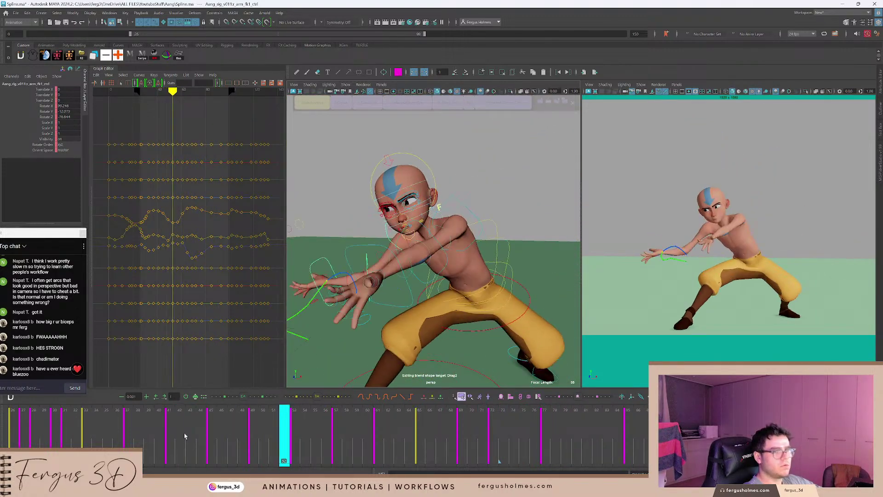
{"action": "key", "text": "alt+v"}
{"action": "left_click", "coordinate": [199, 441]}
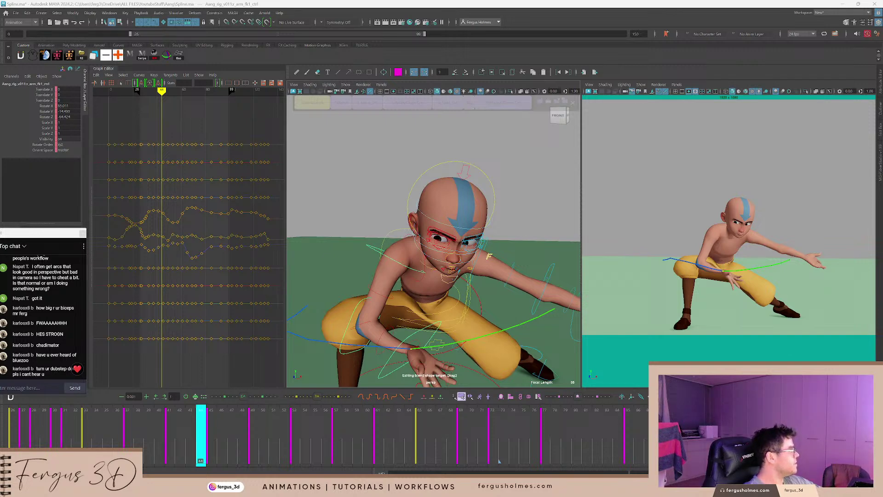
{"action": "left_click_drag", "start_coordinate": [111, 440], "coordinate": [13, 426]}
{"action": "key", "text": "alt+v"}
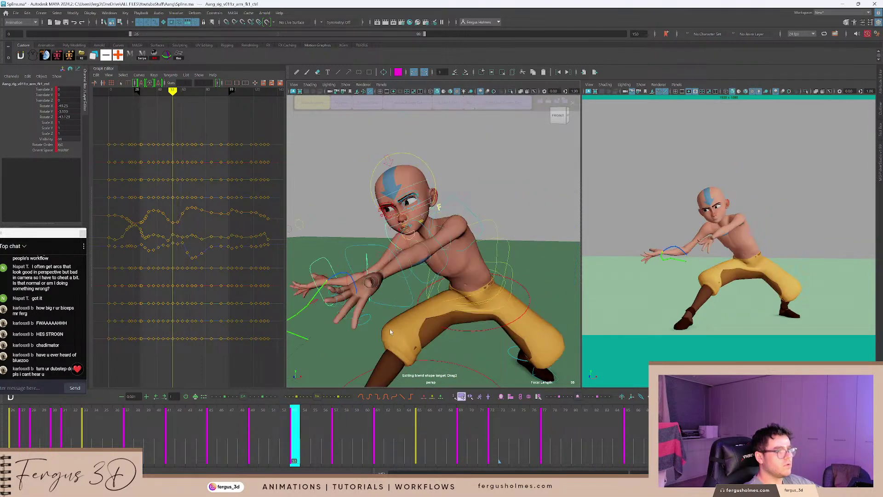
Select the right upper-arm, forearm and hand FK controls together and isolate their Rotate X, Y and Z curves for close viewing.
{"action": "left_click_drag", "start_coordinate": [348, 262], "coordinate": [405, 240], "text": "alt"}
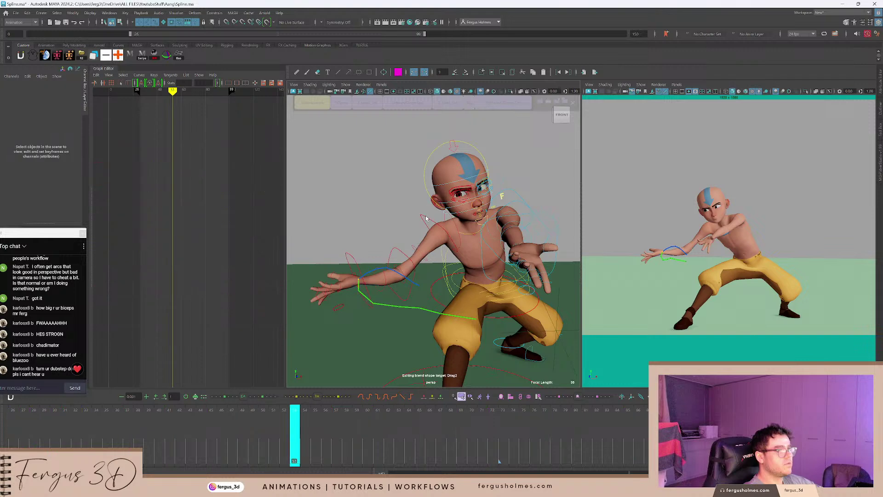
{"action": "left_click", "coordinate": [401, 252]}
{"action": "scroll", "coordinate": [384, 250], "scroll_direction": "up", "scroll_amount": 3}
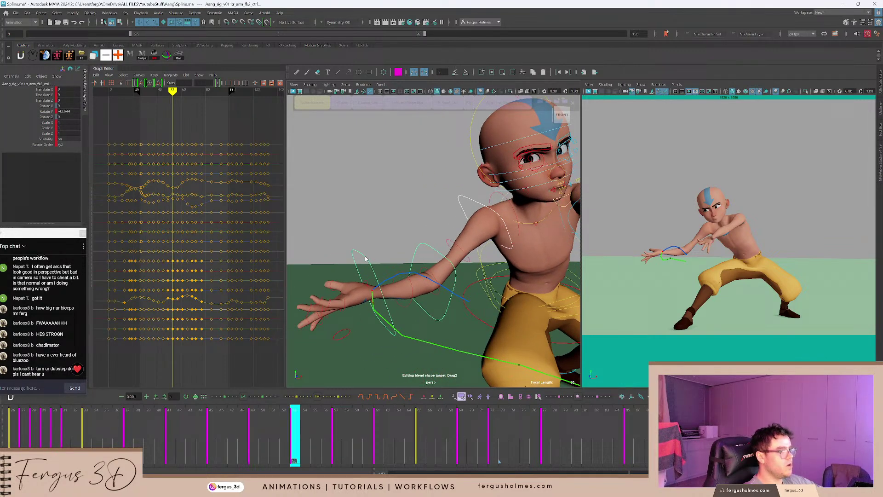
{"action": "left_click", "coordinate": [362, 262]}
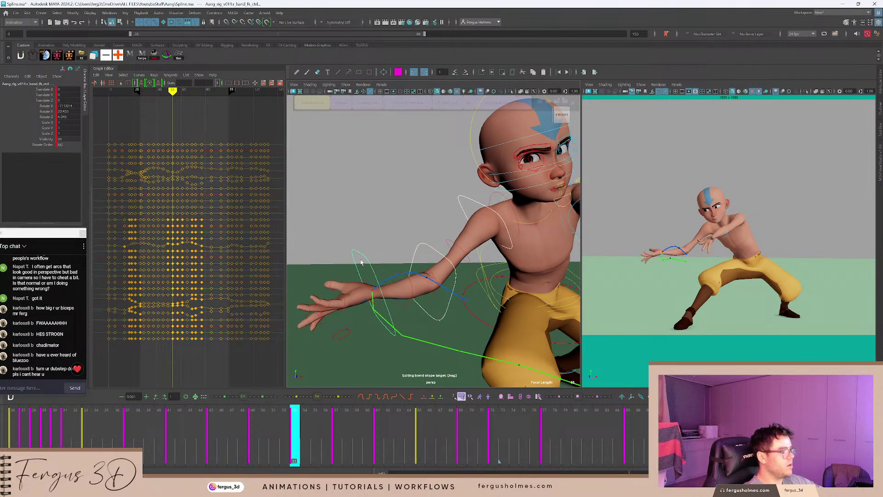
{"action": "scroll", "coordinate": [169, 162], "scroll_direction": "up", "scroll_amount": 3}
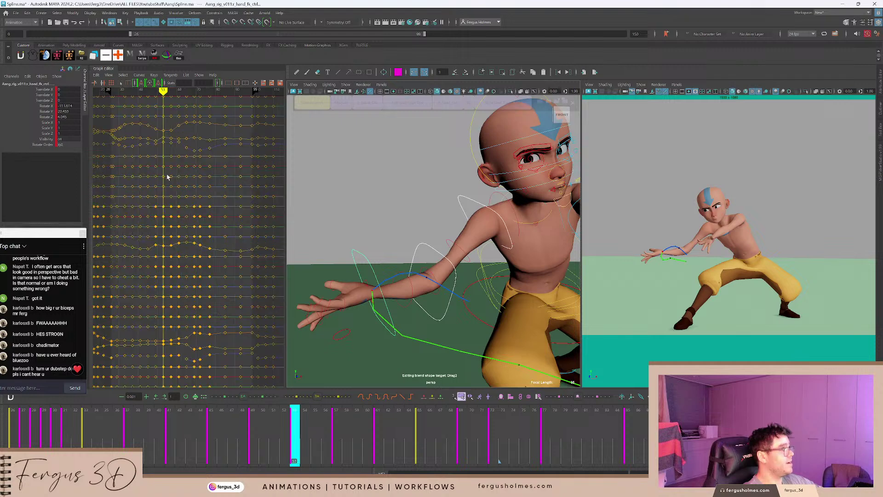
{"action": "right_click_drag", "start_coordinate": [174, 155], "coordinate": [141, 181], "text": "alt+shift"}
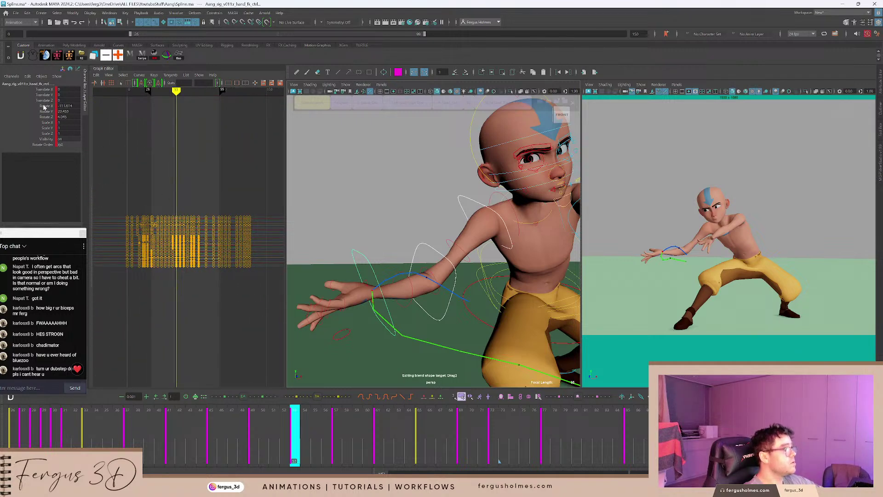
{"action": "left_click_drag", "start_coordinate": [44, 107], "coordinate": [46, 116]}
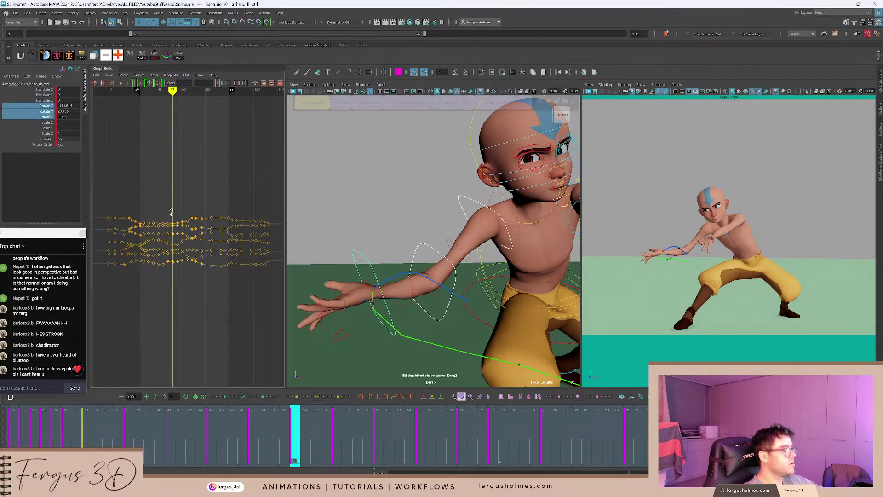
{"action": "key", "text": "f"}
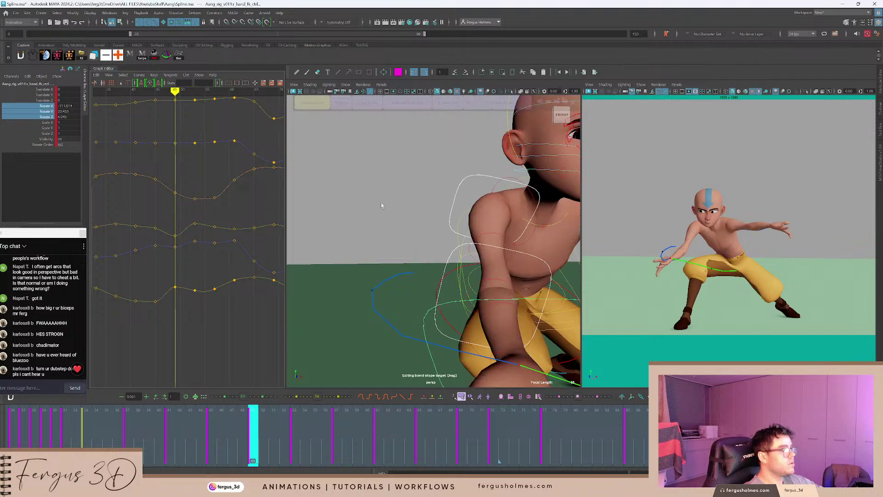
Compare the right arm's poses and rotation curves at frames 49, 53, 57 and 61.
{"action": "key", "text": "."}
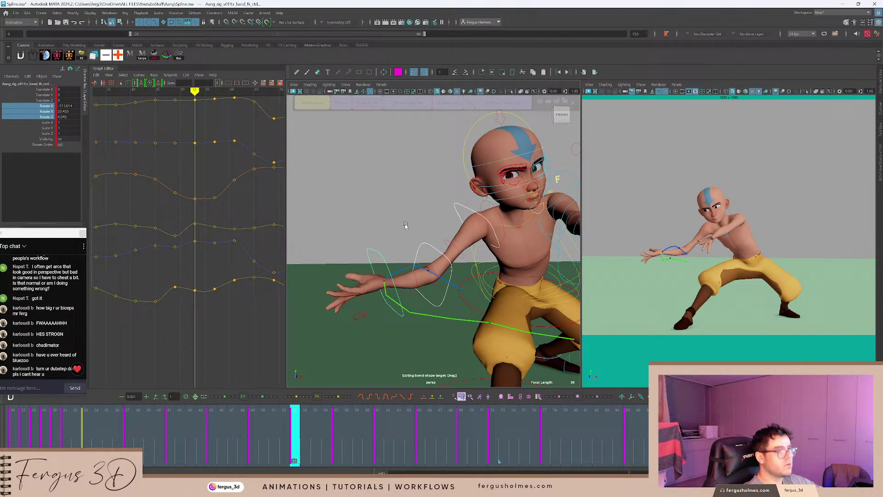
{"action": "key", "text": "."}
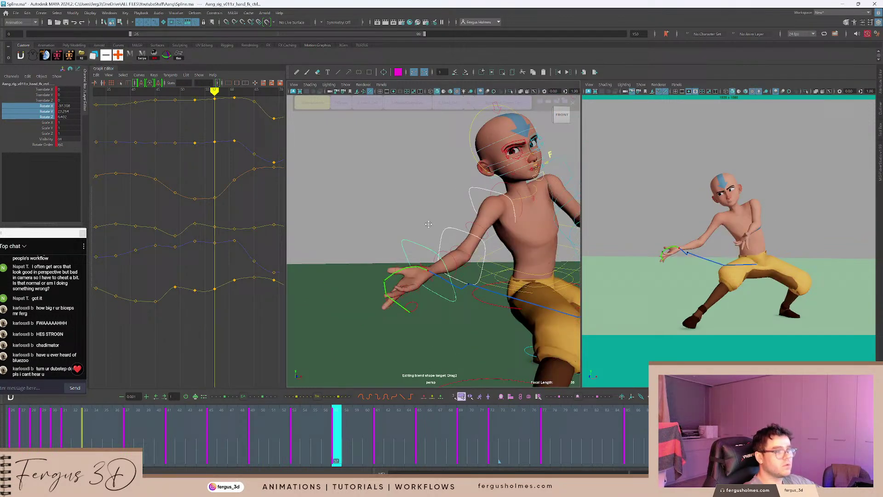
{"action": "left_click_drag", "start_coordinate": [429, 224], "coordinate": [383, 226], "text": "alt"}
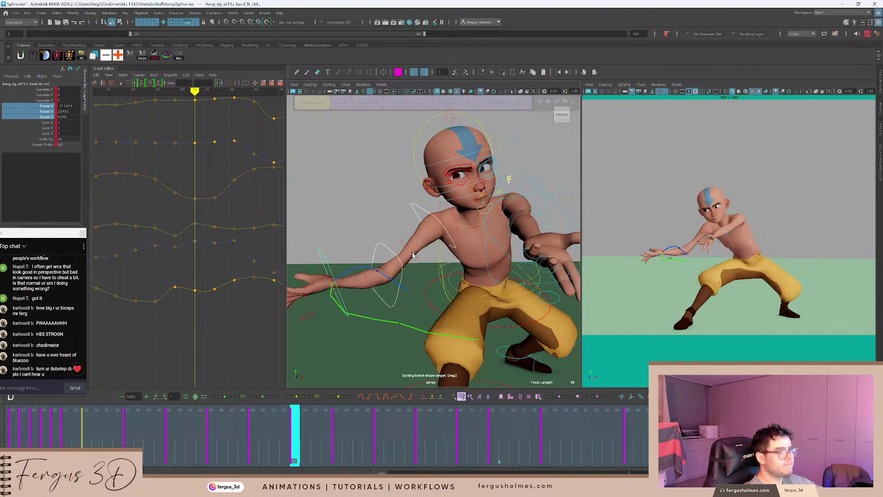
{"action": "key", "text": "."}
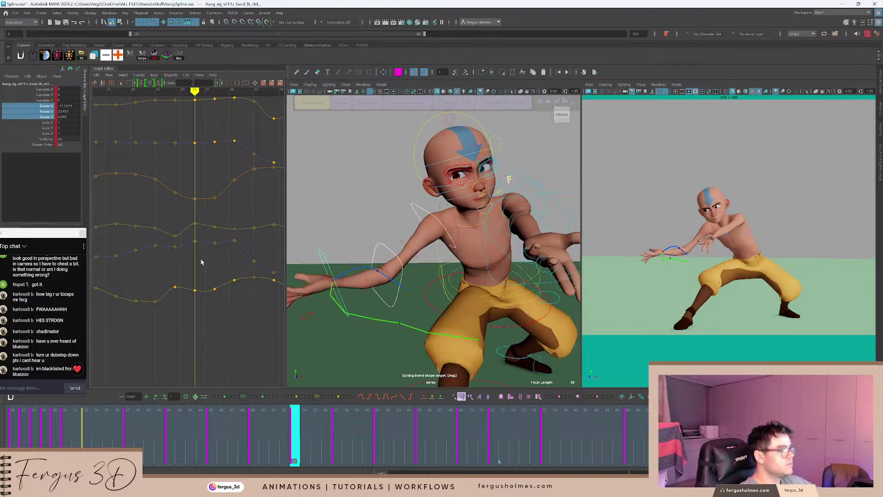
{"action": "key", "text": "."}
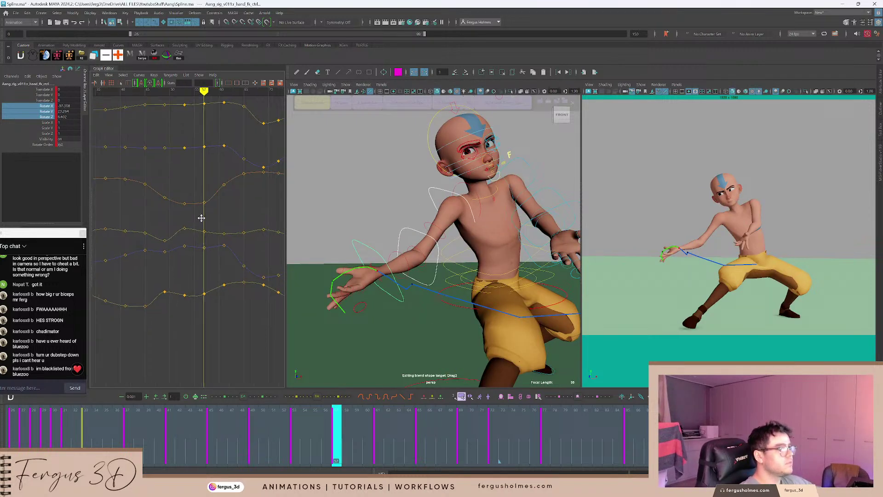
{"action": "key", "text": "."}
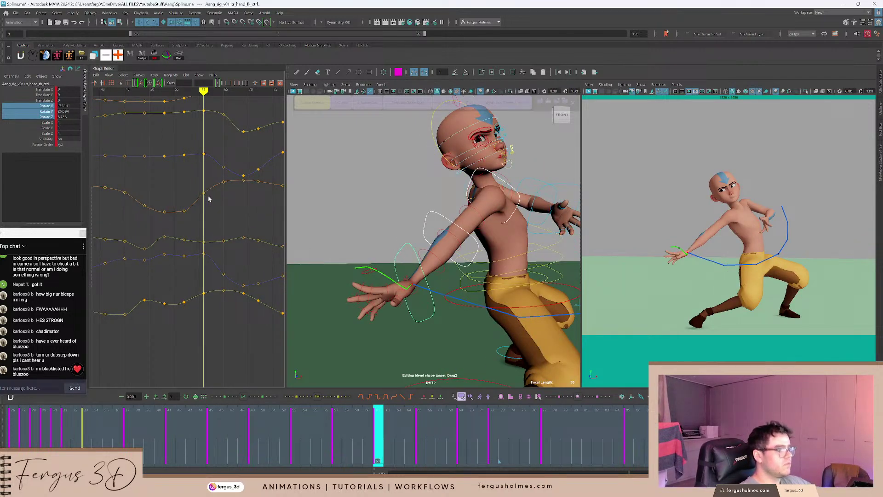
Undo a trial deletion of the three arm controls' rotation keys at frame 61 and delete their rotation keys at frame 57 instead.
{"action": "key", "text": "Delete"}
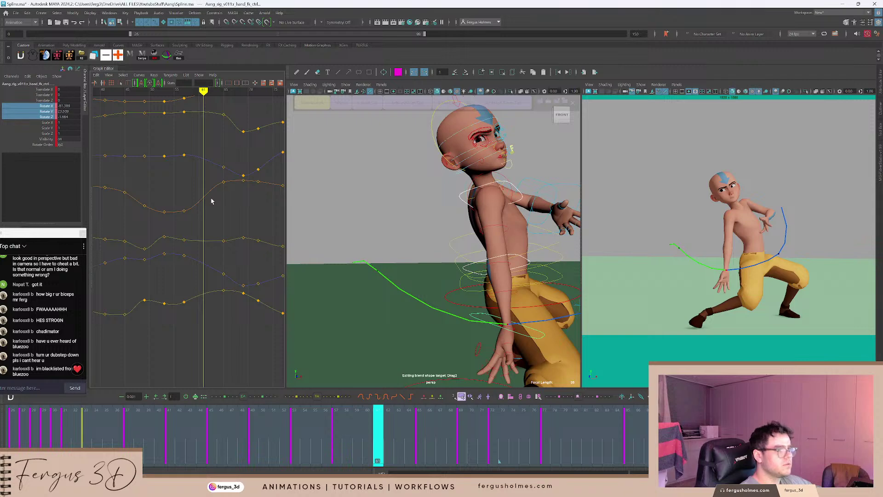
{"action": "key", "text": "ctrl+z"}
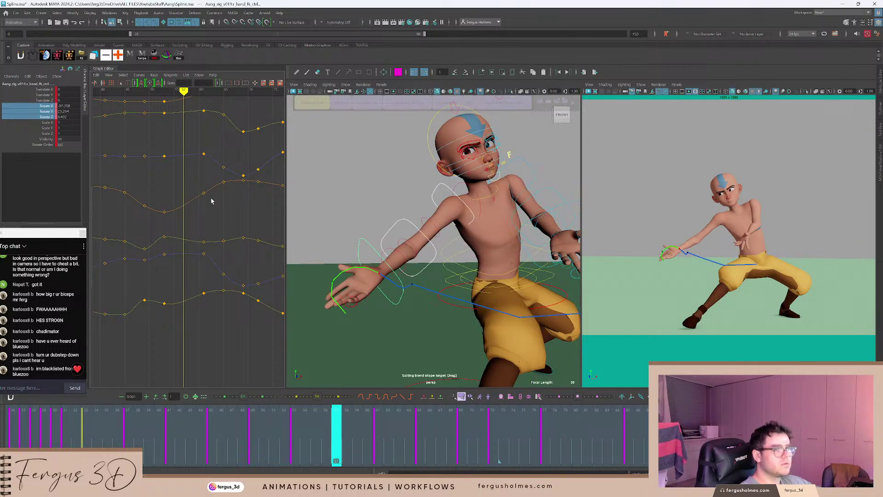
{"action": "key", "text": "shift+a"}
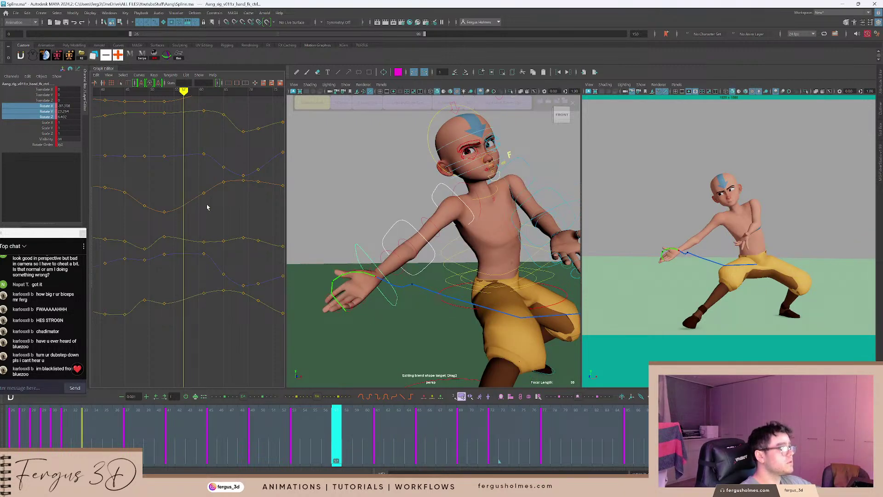
{"action": "key", "text": "."}
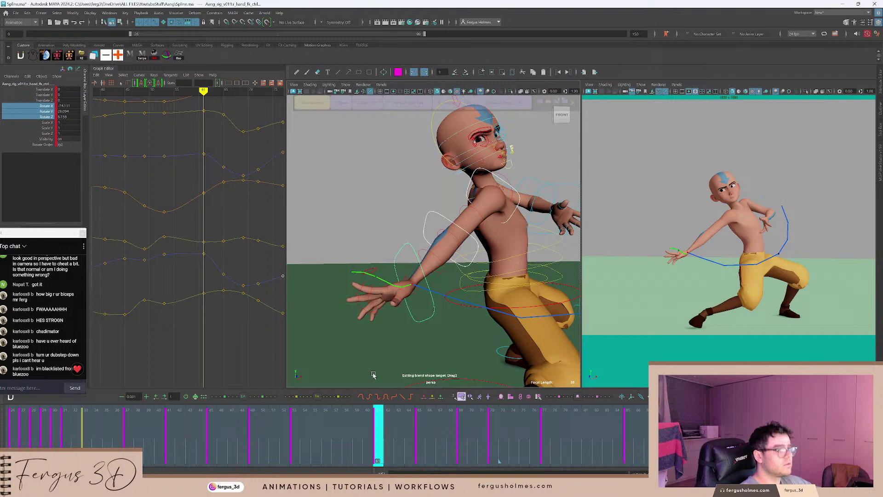
Delete the rotation keys at frame 65 on the selected right arm and hand FK controls.
{"action": "key", "text": "."}
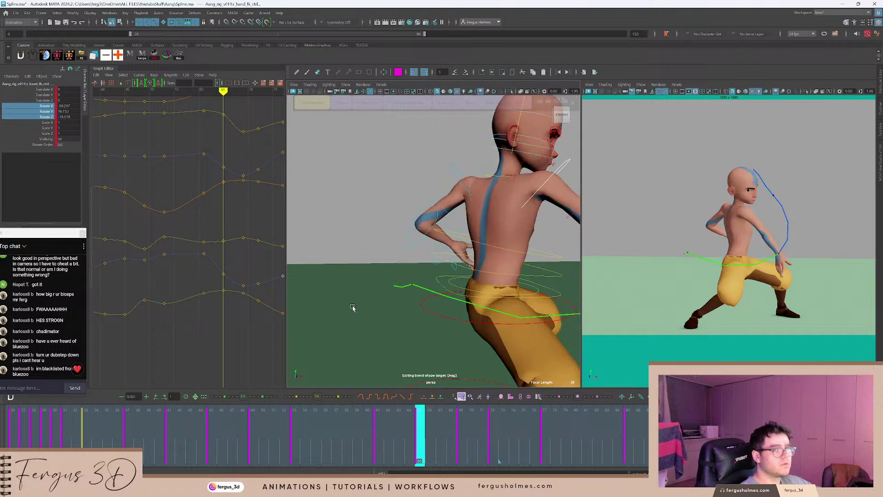
{"action": "left_click_drag", "start_coordinate": [353, 308], "coordinate": [325, 307], "text": "alt"}
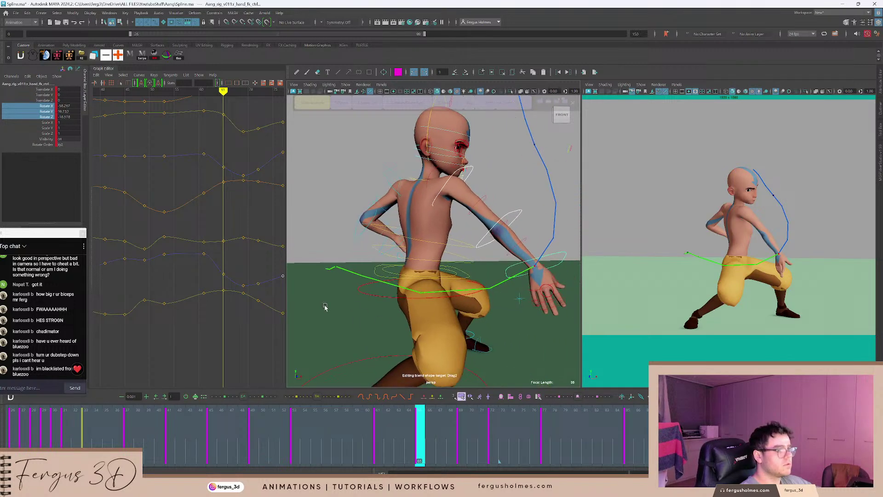
{"action": "key", "text": "Delete"}
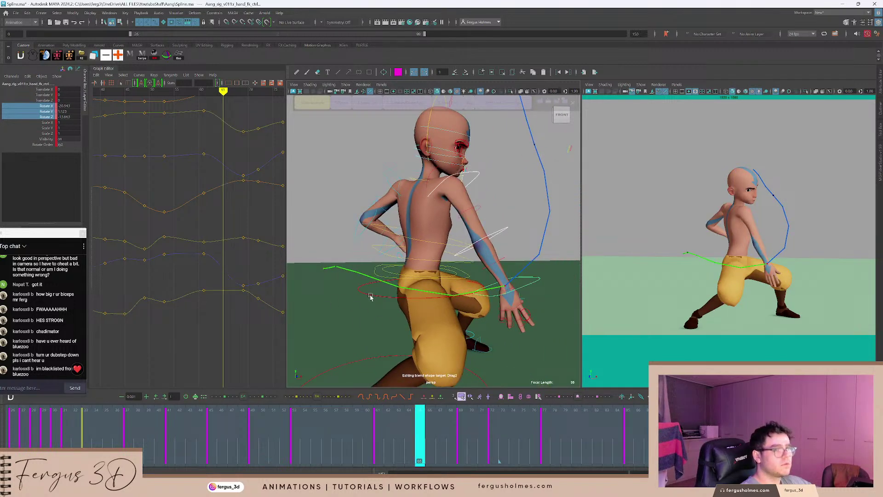
{"action": "left_click_drag", "start_coordinate": [406, 288], "coordinate": [390, 289], "text": "alt"}
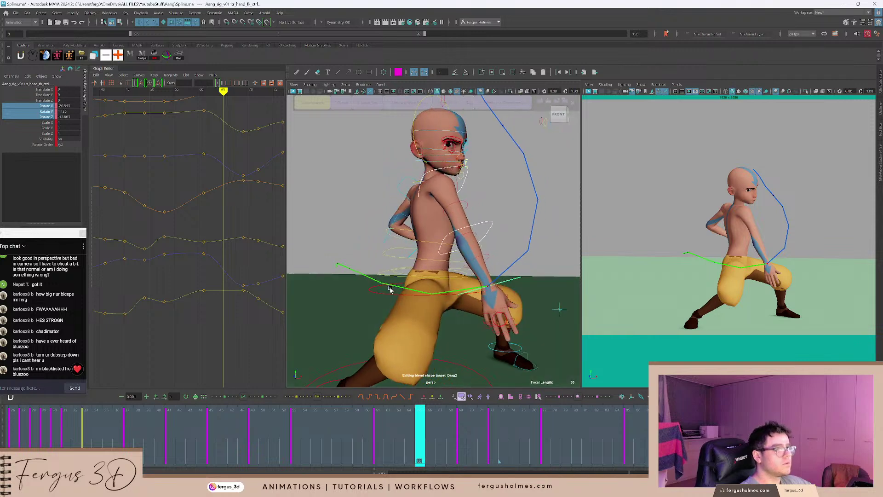
Rotate the right upper-arm FK control closer to the body at frame 65 and key the pose, comparing it with frame 61.
{"action": "left_click", "coordinate": [426, 185]}
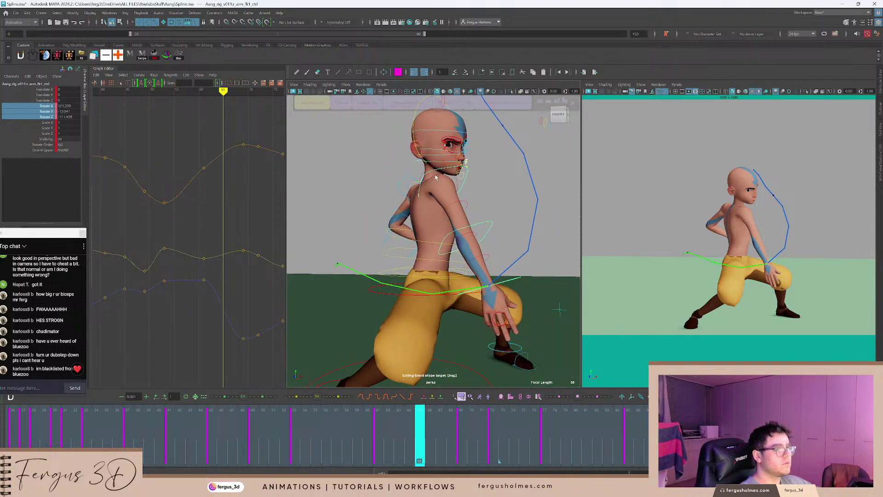
{"action": "key", "text": "comma"}
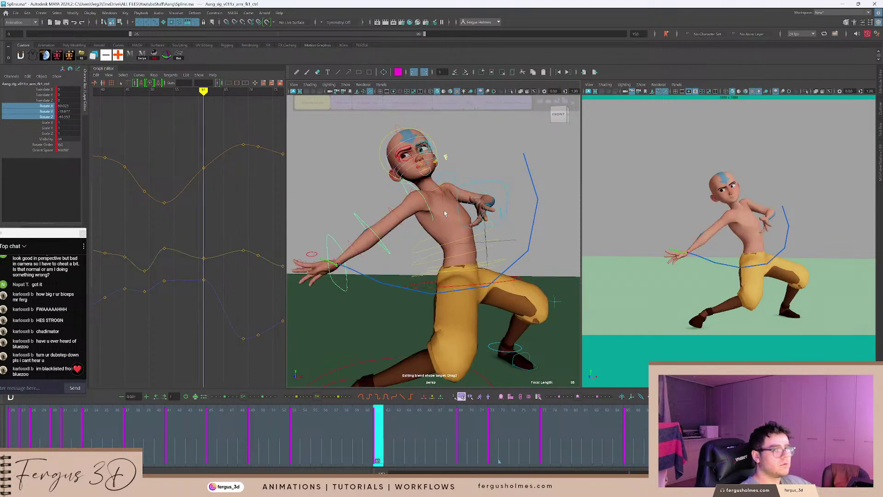
{"action": "key", "text": "period"}
{"action": "key", "text": "e"}
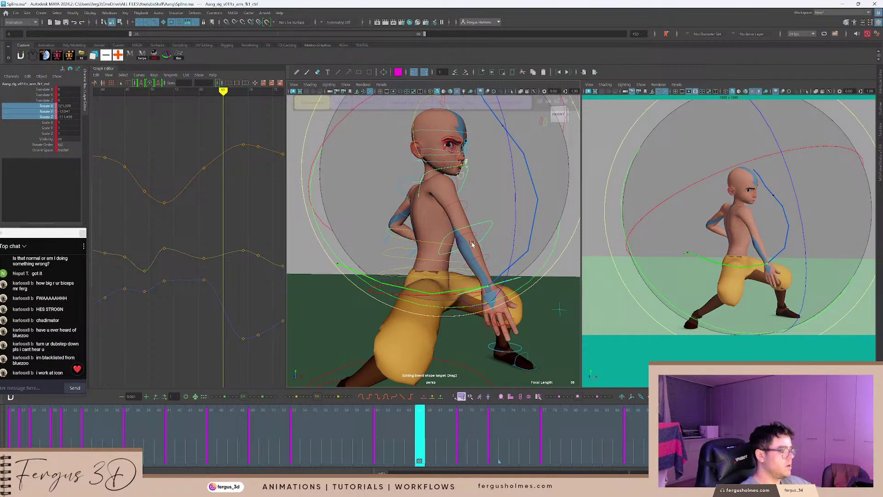
{"action": "key", "text": "e"}
{"action": "left_click_drag", "start_coordinate": [434, 238], "coordinate": [404, 235], "text": "alt"}
{"action": "key", "text": "s"}
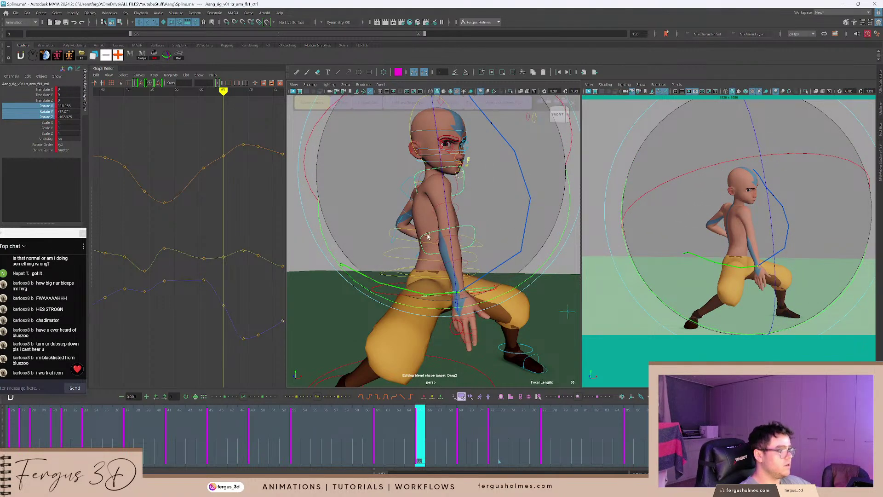
{"action": "left_click_drag", "start_coordinate": [394, 235], "coordinate": [385, 210], "text": "alt"}
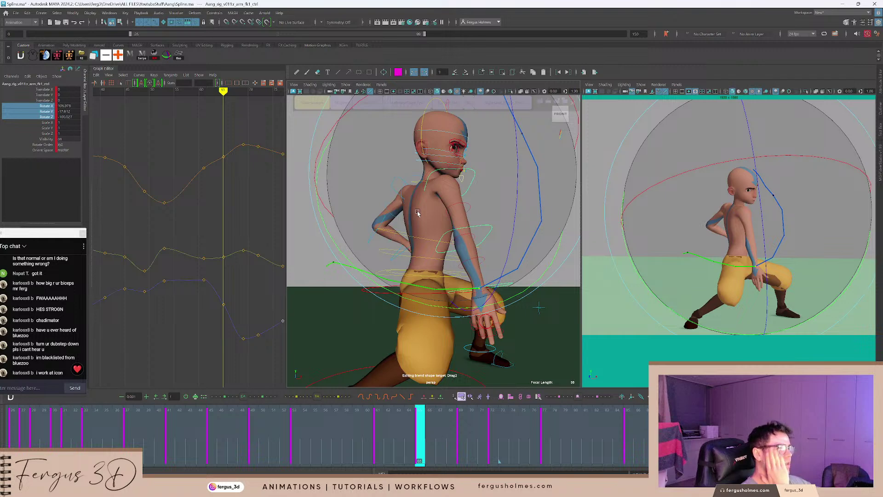
{"action": "key", "text": "q"}
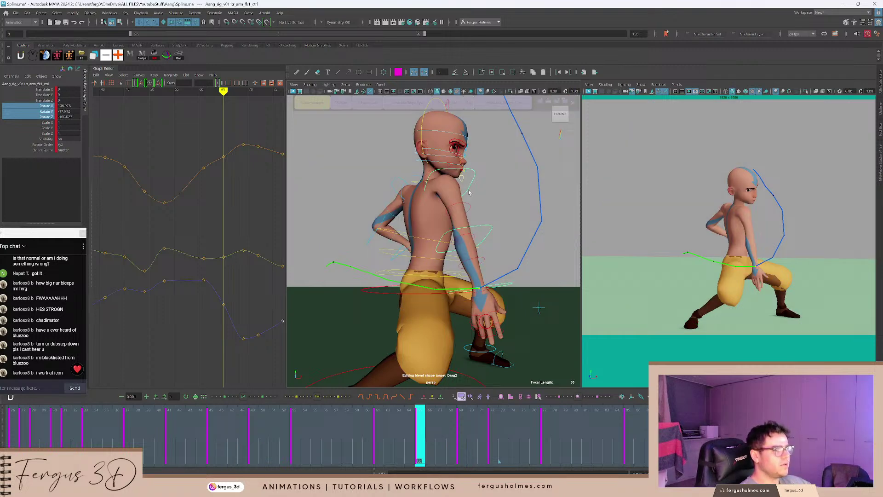
Rotate the right shoulder control at frame 65 so the arm swings slightly back behind the torso.
{"action": "left_click", "coordinate": [469, 192]}
{"action": "left_click", "coordinate": [470, 185]}
{"action": "left_click_drag", "start_coordinate": [476, 184], "coordinate": [425, 203], "text": "alt"}
{"action": "left_click", "coordinate": [432, 183]}
{"action": "right_click_drag", "start_coordinate": [425, 202], "coordinate": [439, 198], "text": "alt"}
{"action": "key", "text": "e"}
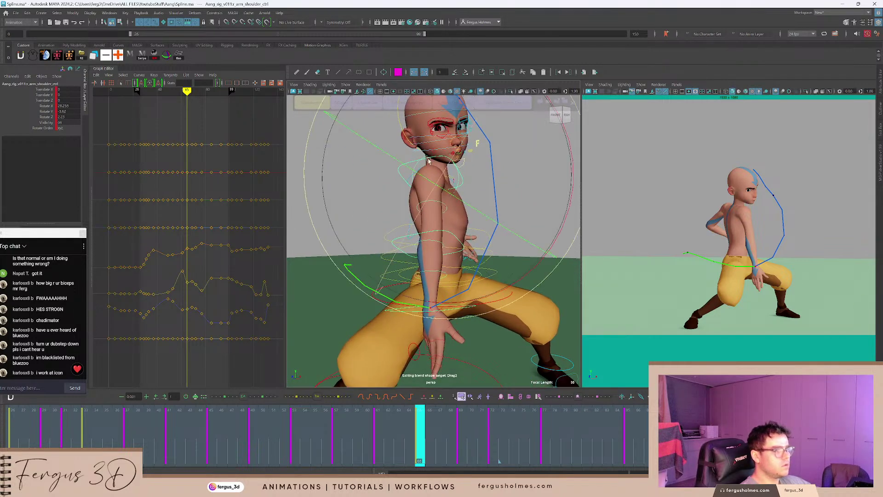
{"action": "left_click_drag", "start_coordinate": [373, 140], "coordinate": [360, 153]}
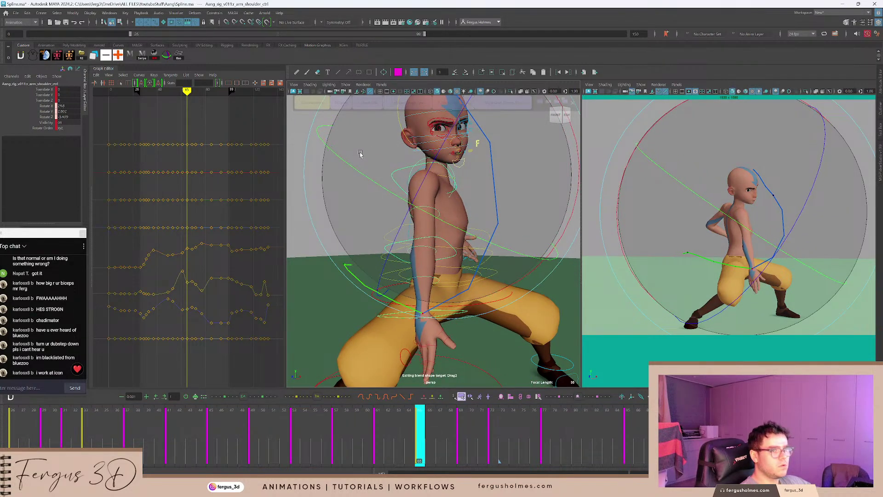
{"action": "key", "text": "q"}
Rotate the right hand FK control at frame 65 so the wrist bends and the hand trails the arm's swing.
{"action": "left_click", "coordinate": [449, 317]}
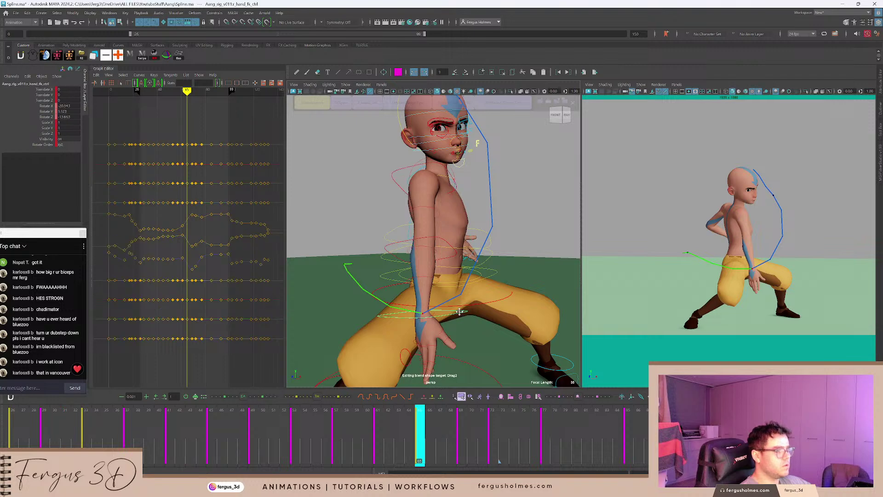
{"action": "left_click_drag", "start_coordinate": [448, 317], "coordinate": [367, 226], "text": "alt"}
{"action": "key", "text": "e"}
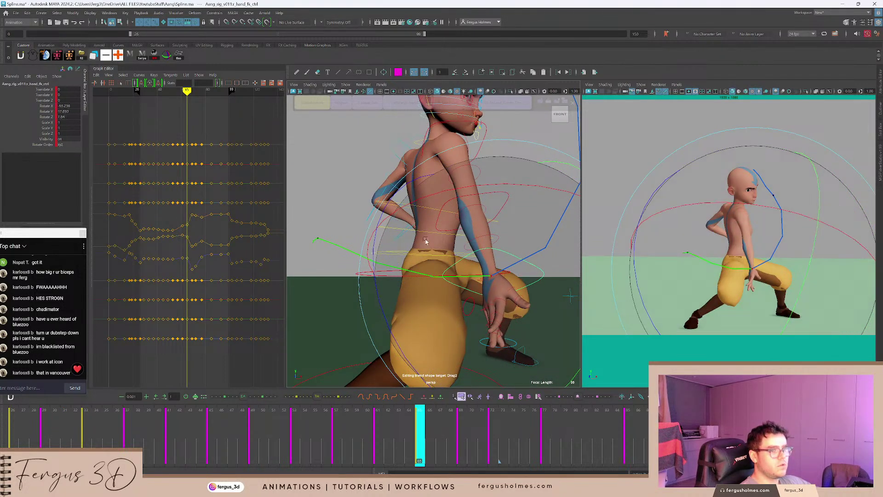
{"action": "left_click_drag", "start_coordinate": [449, 268], "coordinate": [409, 304]}
{"action": "scroll", "coordinate": [463, 279], "scroll_direction": "down", "scroll_amount": 3}
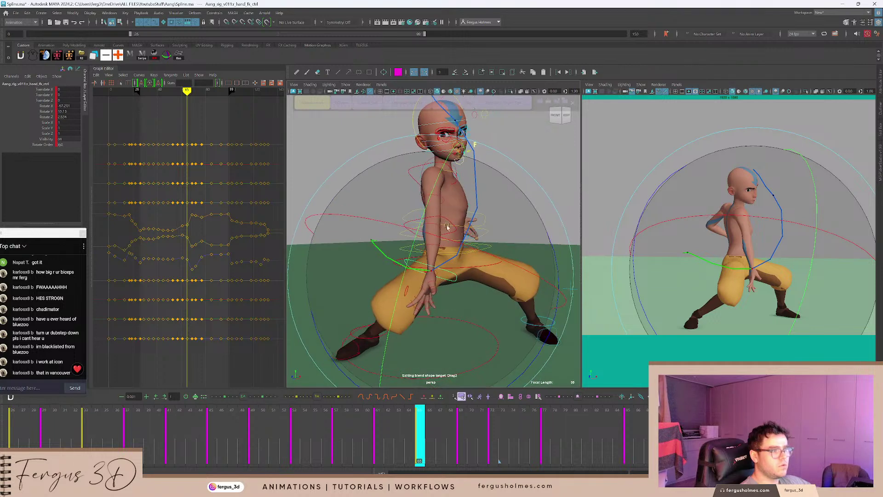
{"action": "scroll", "coordinate": [443, 193], "scroll_direction": "up", "scroll_amount": 3}
{"action": "key", "text": "q"}
Play back and scrub the animation between frames 47 and 61 to review the right upper arm's swing.
{"action": "left_click", "coordinate": [445, 144]}
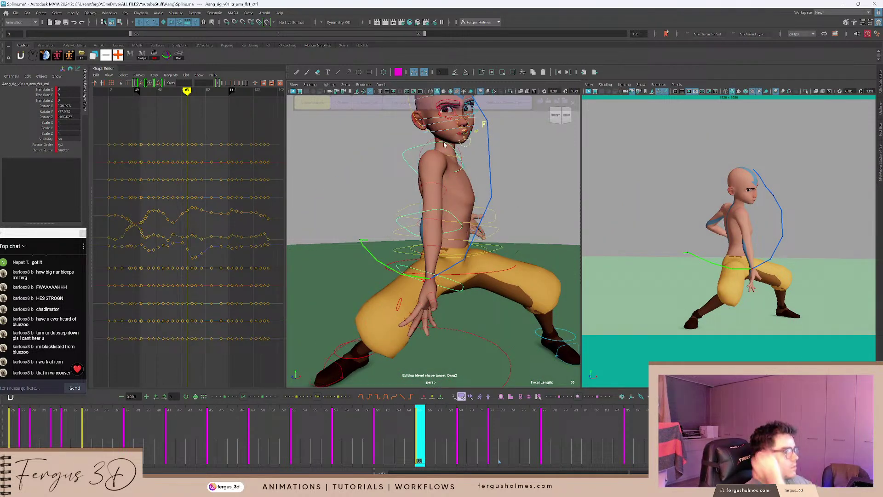
{"action": "key", "text": "comma"}
{"action": "key", "text": "comma"}
{"action": "key", "text": "alt+period"}
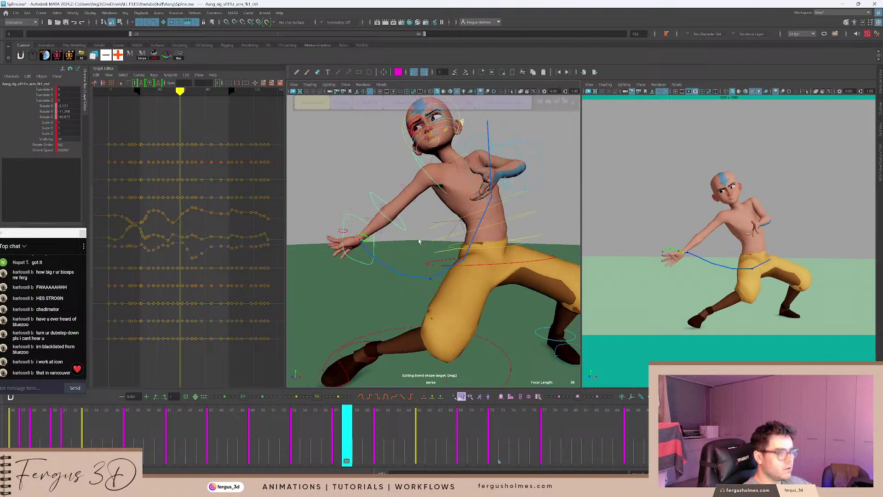
{"action": "key", "text": "alt+v"}
{"action": "left_click", "coordinate": [230, 410]}
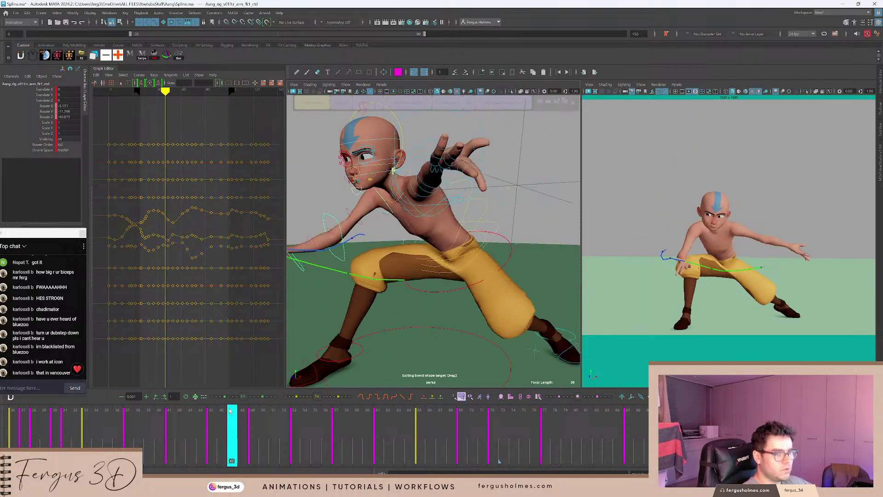
{"action": "mouse_move", "coordinate": [230, 411]}
{"action": "left_mouse_down"}
{"action": "mouse_move", "coordinate": [512, 419]}
{"action": "mouse_move", "coordinate": [221, 421]}
{"action": "mouse_move", "coordinate": [378, 434]}
{"action": "left_mouse_up"}
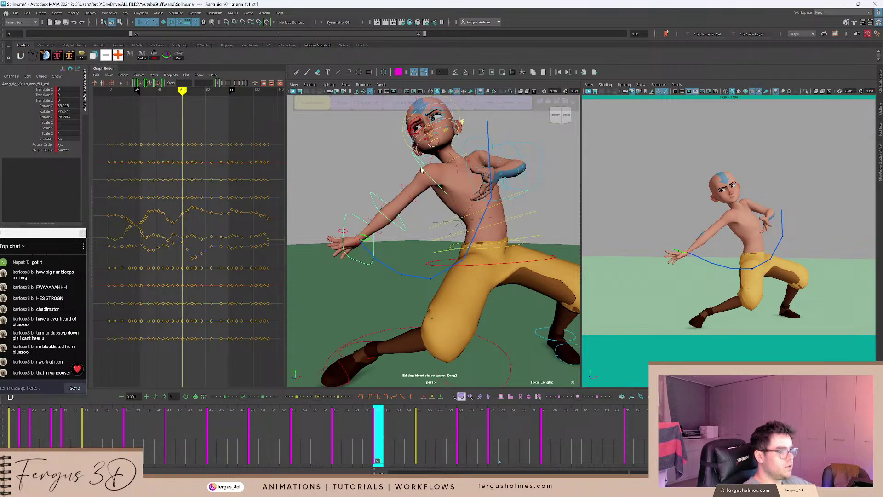
Frame the right upper arm's rotation curves in the Graph Editor and set a key at frame 59.
{"action": "key", "text": "f"}
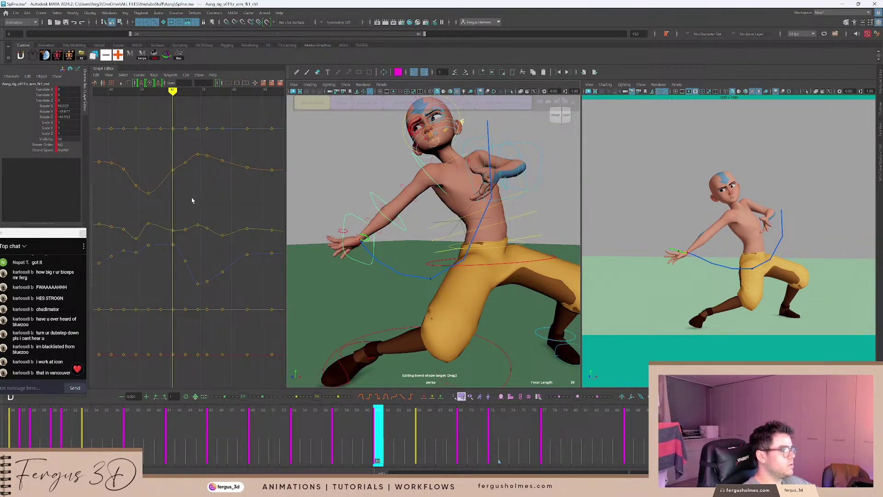
{"action": "key", "text": "e"}
{"action": "key", "text": "e"}
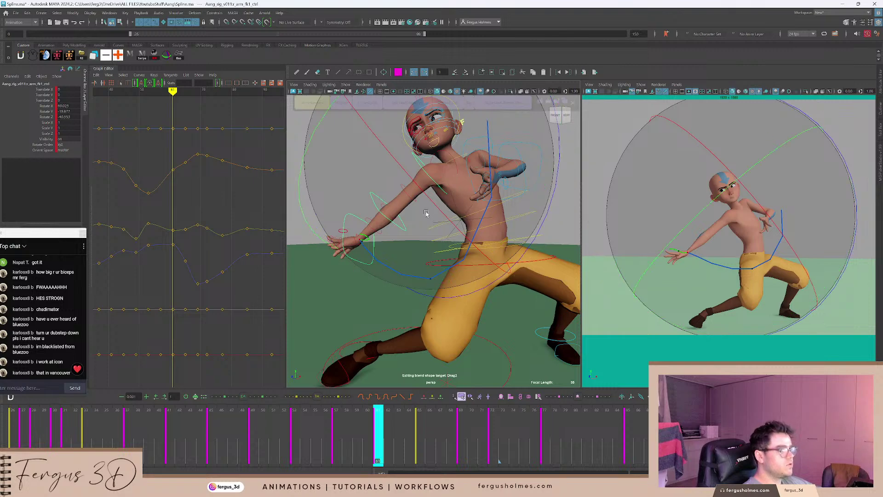
{"action": "scroll", "coordinate": [159, 235], "scroll_direction": "up", "scroll_amount": 3}
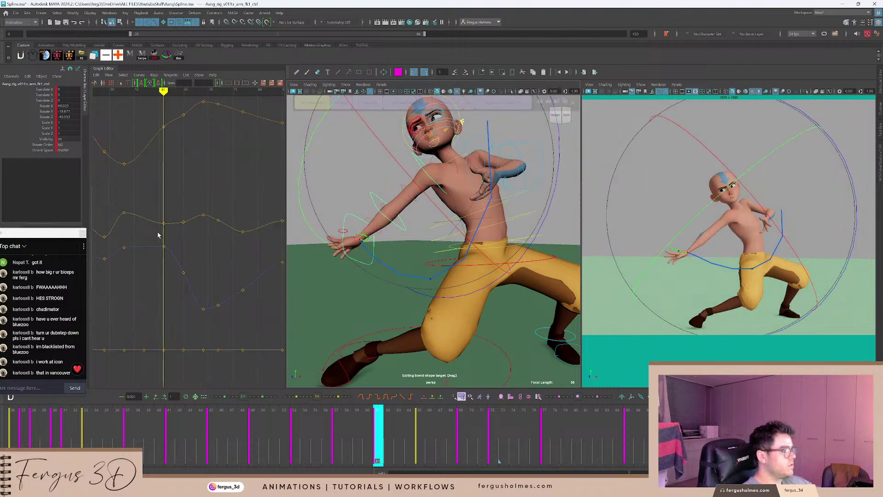
{"action": "left_click", "coordinate": [355, 438]}
{"action": "key", "text": "s"}
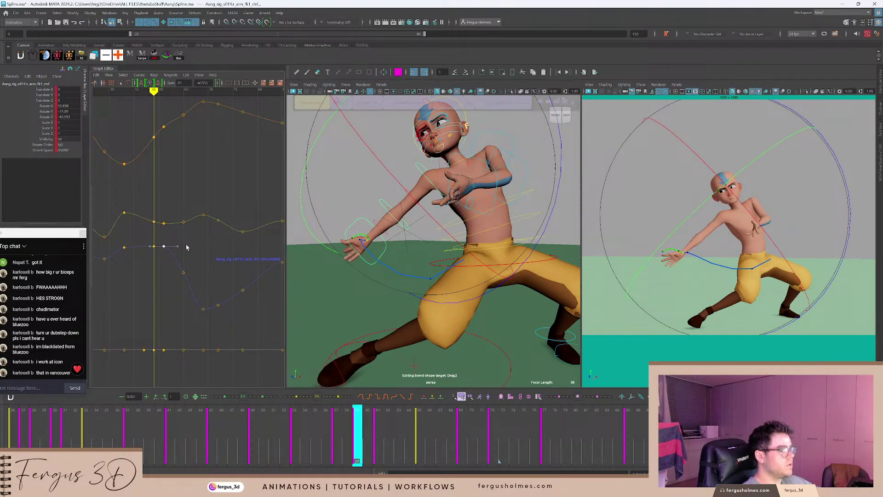
Delete the right upper arm's Rotate Z key at frame 61 to smooth the curve.
{"action": "left_click", "coordinate": [187, 246]}
{"action": "key", "text": "."}
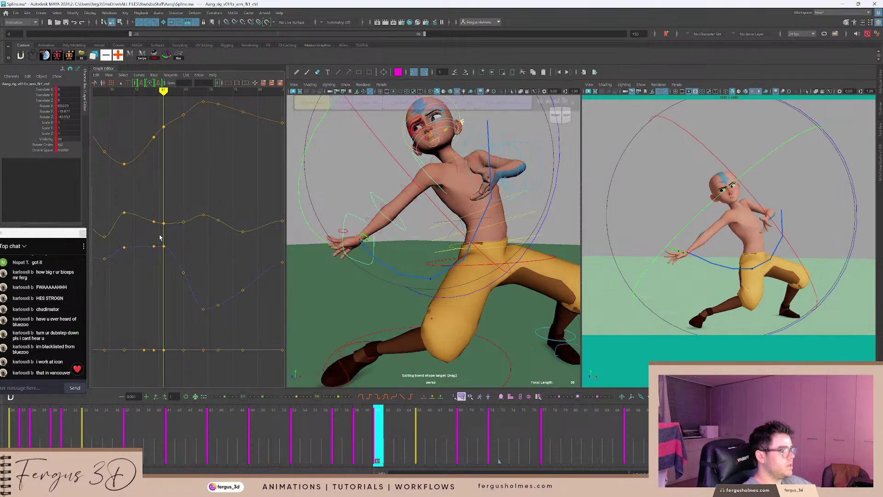
{"action": "left_click_drag", "start_coordinate": [159, 235], "coordinate": [175, 258]}
{"action": "key", "text": "Delete"}
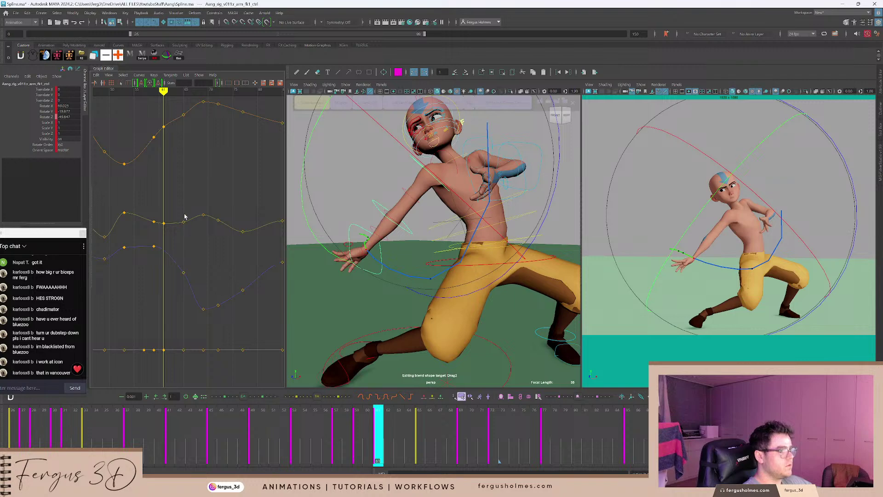
Delete the right upper arm's Rotate X key at frame 65 and check the pose against frame 59.
{"action": "key", "text": "."}
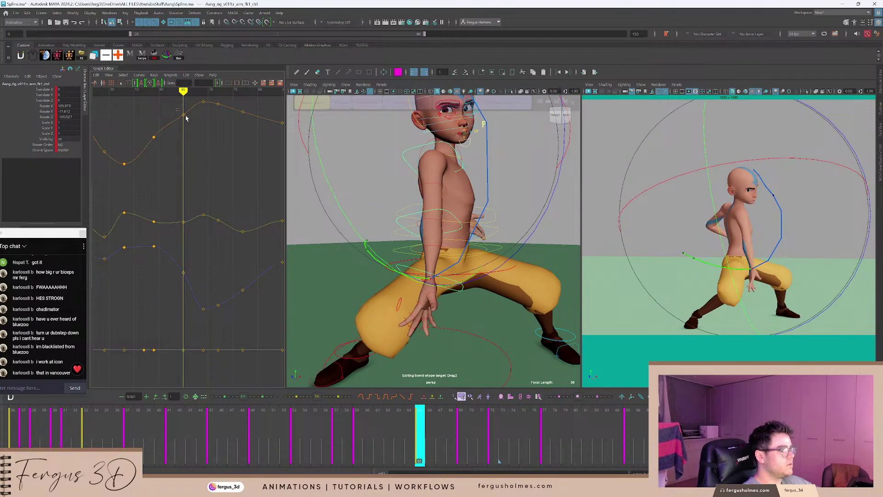
{"action": "key", "text": "Delete"}
{"action": "middle_click_drag", "start_coordinate": [189, 142], "coordinate": [193, 142], "text": "alt"}
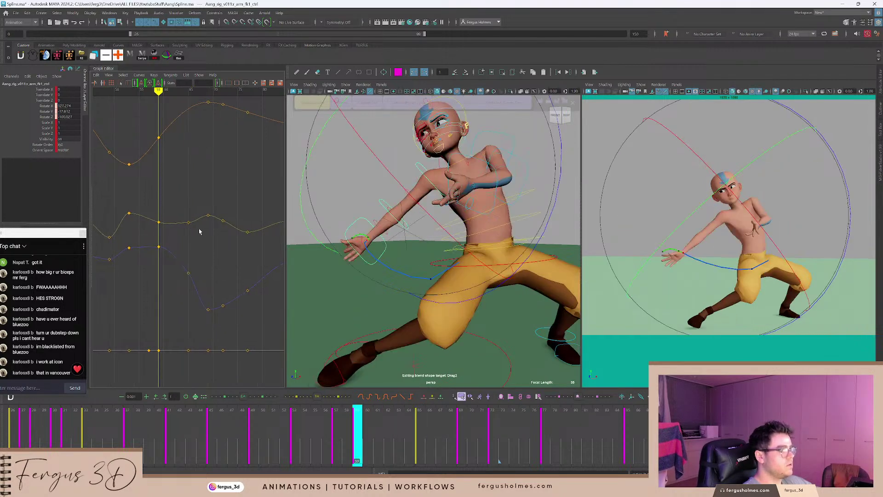
{"action": "key", "text": "."}
{"action": "scroll", "coordinate": [206, 241], "scroll_direction": "up", "scroll_amount": 3}
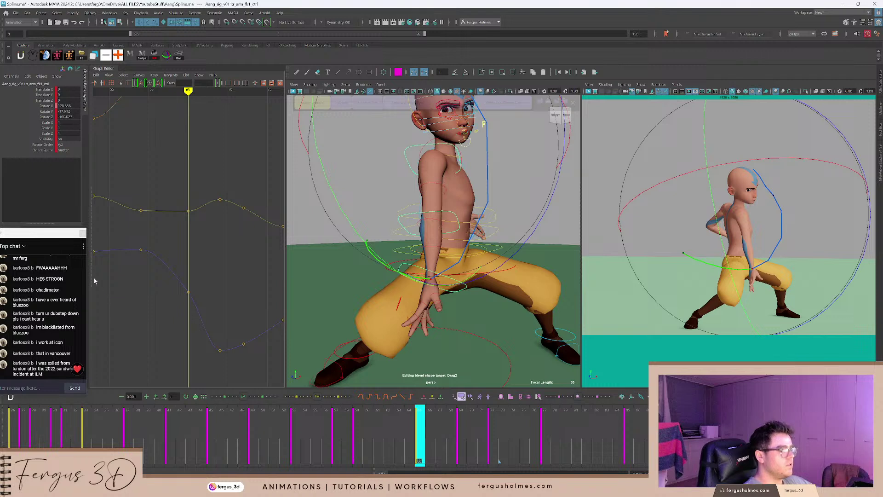
Move the chat window slightly and delete the right upper arm's Rotate Y key at frame 65.
{"action": "left_click_drag", "start_coordinate": [52, 236], "coordinate": [76, 230]}
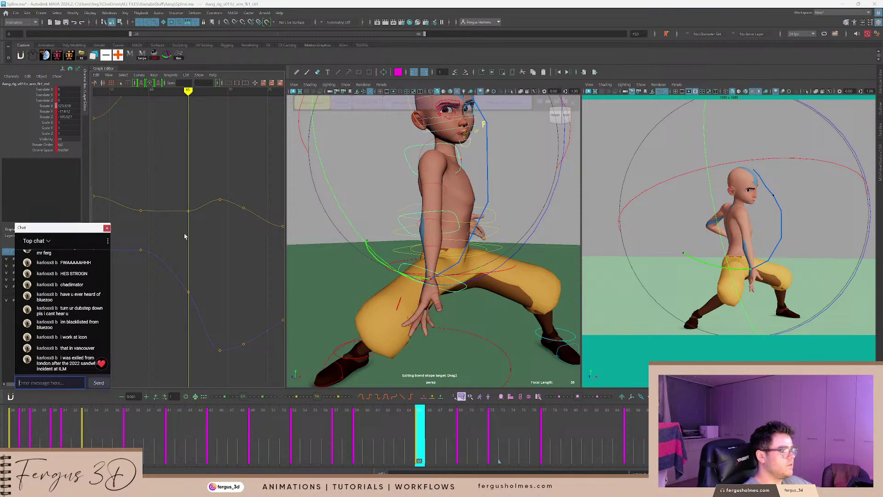
{"action": "left_click", "coordinate": [204, 245]}
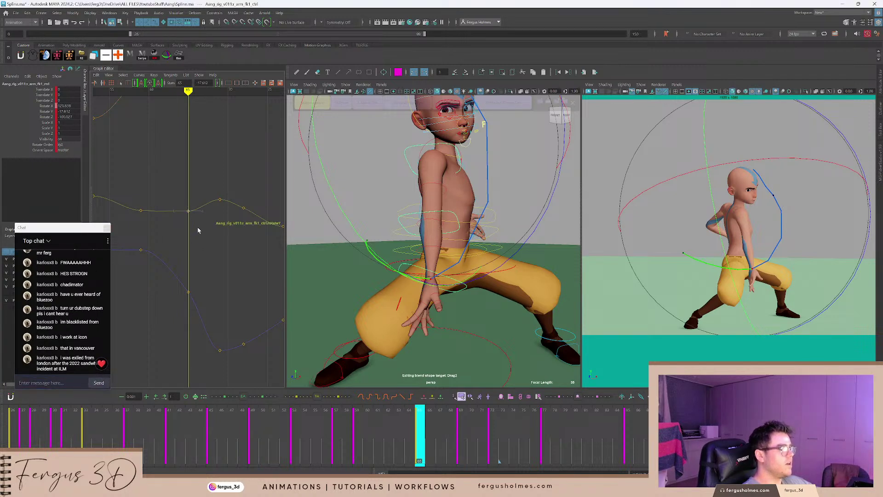
{"action": "left_click_drag", "start_coordinate": [187, 192], "coordinate": [200, 225]}
{"action": "key", "text": "Delete"}
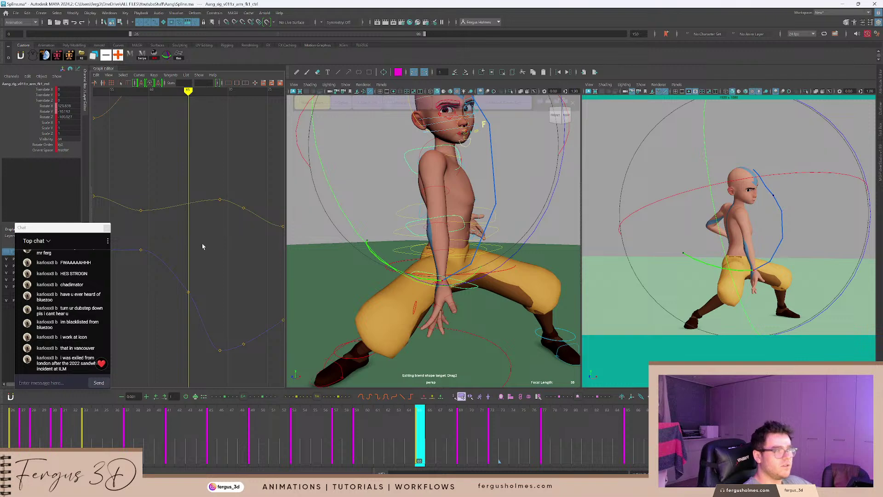
Lower the right upper arm's Rotate X key at frame 59 slightly to smooth the curve.
{"action": "middle_click_drag", "start_coordinate": [207, 243], "coordinate": [249, 247], "text": "alt"}
{"action": "key", "text": "comma"}
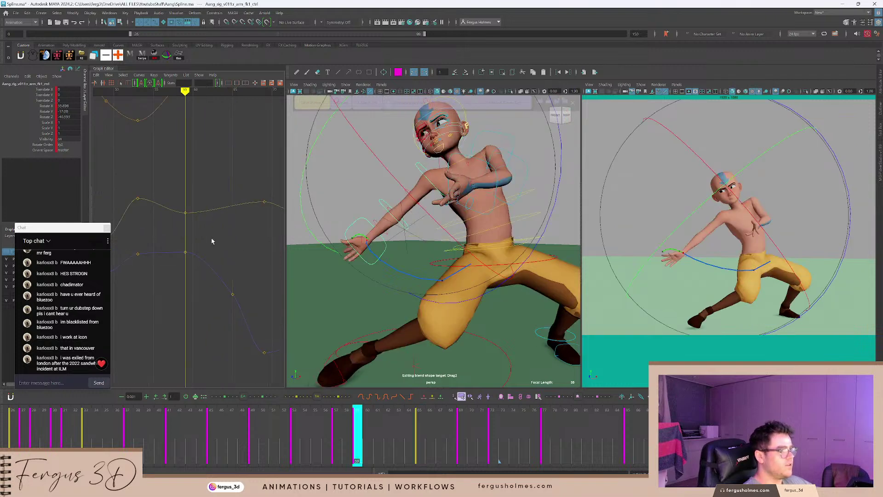
{"action": "scroll", "coordinate": [211, 241], "scroll_direction": "down", "scroll_amount": 4}
{"action": "key", "text": "2"}
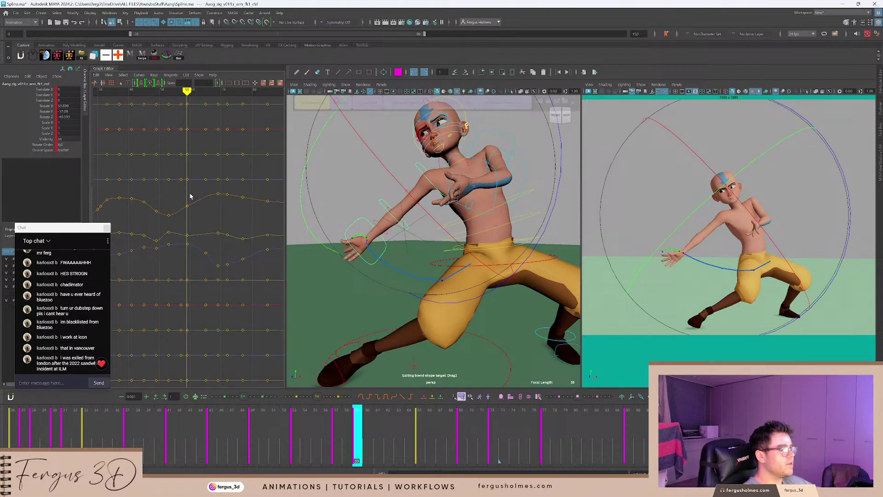
{"action": "left_click", "coordinate": [188, 205]}
{"action": "key", "text": "f"}
{"action": "middle_click_drag", "start_coordinate": [192, 183], "coordinate": [192, 192]}
Scrub and play back the animation from the earlier frames to review the smoothed arm swing.
{"action": "left_click_drag", "start_coordinate": [357, 435], "coordinate": [223, 429]}
{"action": "key", "text": "alt+v"}
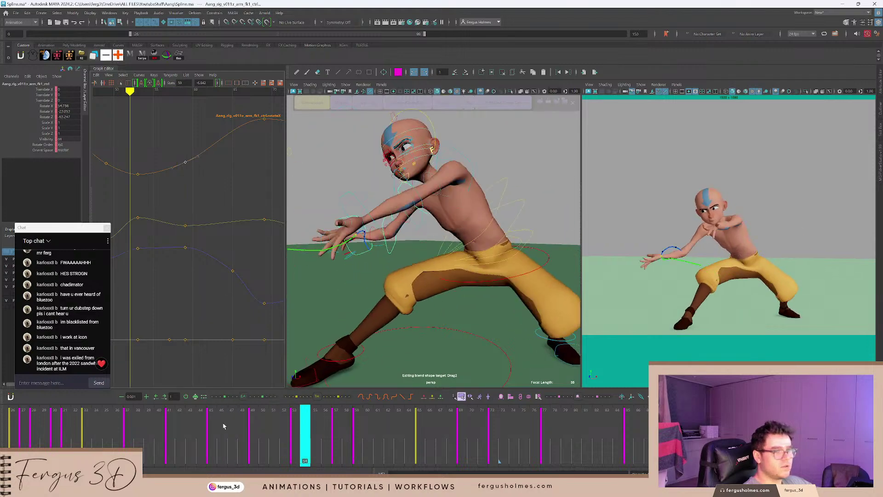
{"action": "left_click", "coordinate": [196, 430]}
{"action": "key", "text": "alt+v"}
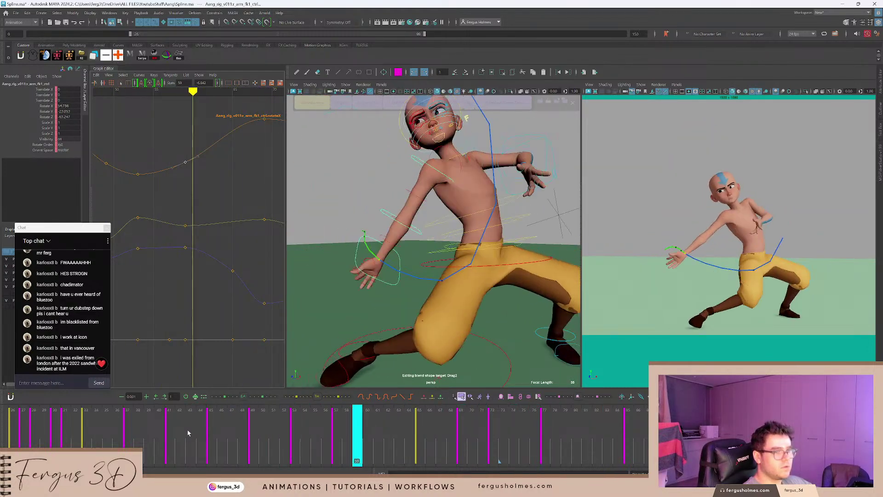
Try deleting the right upper arm's Rotate Y key at frame 45 and undo the deletion.
{"action": "mouse_move", "coordinate": [248, 441]}
{"action": "left_mouse_down"}
{"action": "mouse_move", "coordinate": [264, 437]}
{"action": "mouse_move", "coordinate": [254, 435]}
{"action": "left_mouse_up"}
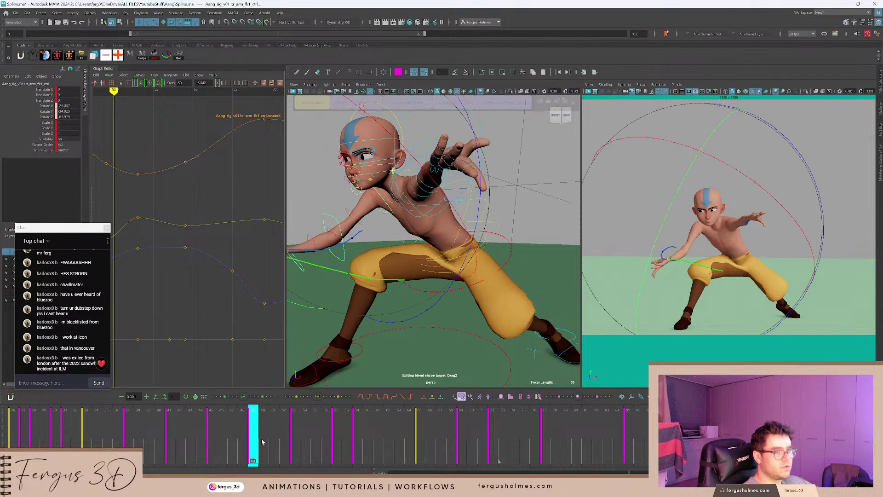
{"action": "middle_click_drag", "start_coordinate": [178, 234], "coordinate": [183, 252], "text": "alt"}
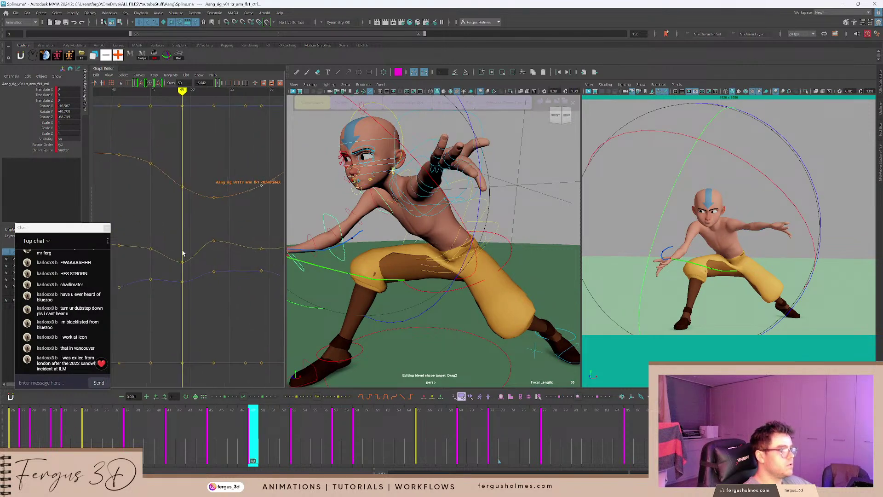
{"action": "key", "text": "comma"}
{"action": "left_click_drag", "start_coordinate": [148, 234], "coordinate": [162, 267]}
{"action": "key", "text": "Delete"}
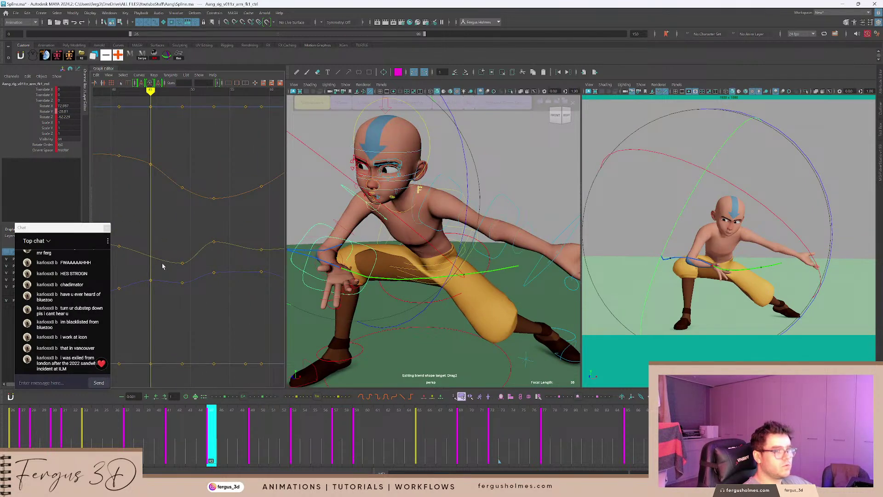
{"action": "key", "text": "ctrl+z"}
Delete the right forearm's Rotate Y key at frame 45 and check the poses from frame 41 to 53.
{"action": "left_click", "coordinate": [330, 233]}
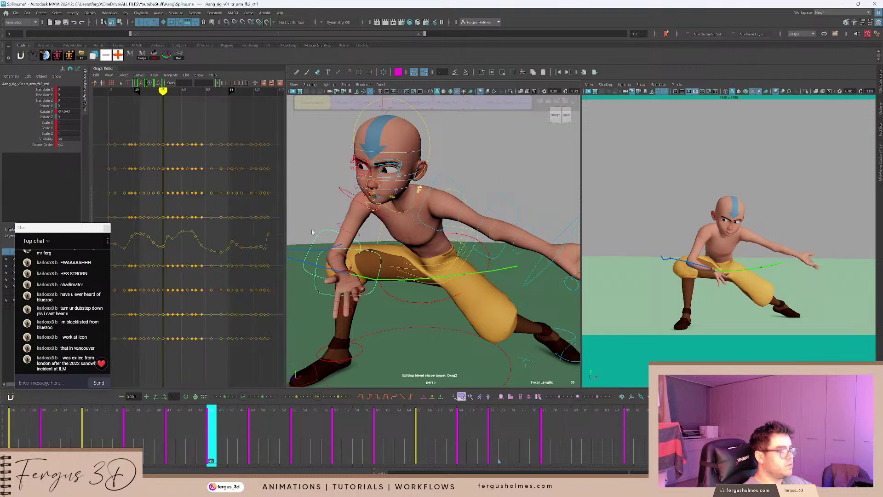
{"action": "scroll", "coordinate": [162, 233], "scroll_direction": "up", "scroll_amount": 5}
{"action": "middle_click_drag", "start_coordinate": [161, 232], "coordinate": [228, 241], "text": "alt"}
{"action": "key", "text": "period"}
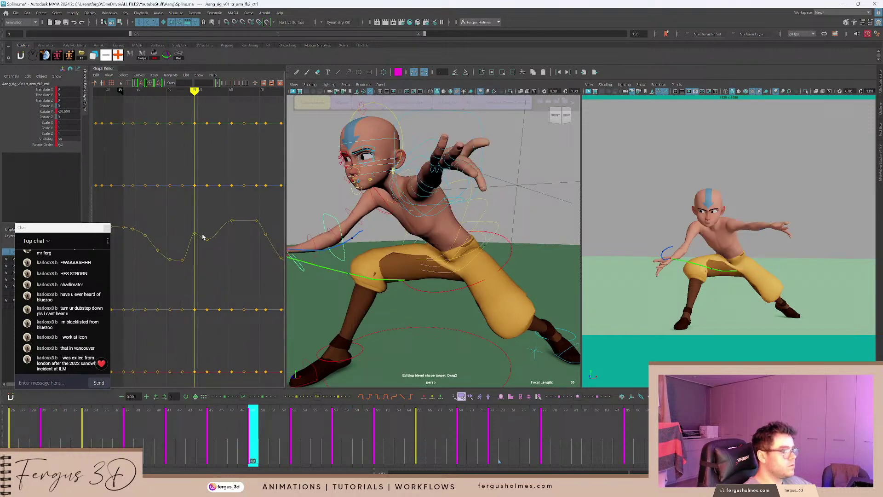
{"action": "key", "text": "comma"}
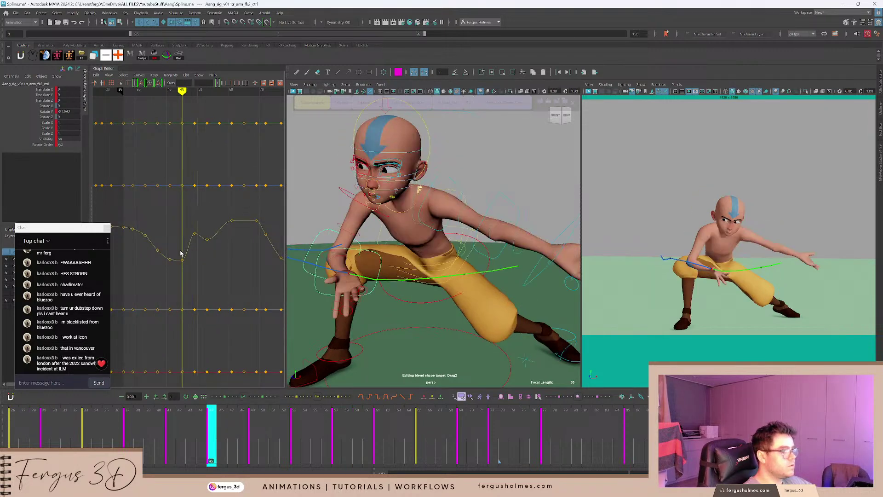
{"action": "left_click_drag", "start_coordinate": [179, 250], "coordinate": [186, 269]}
{"action": "key", "text": "Delete"}
{"action": "key", "text": "comma"}
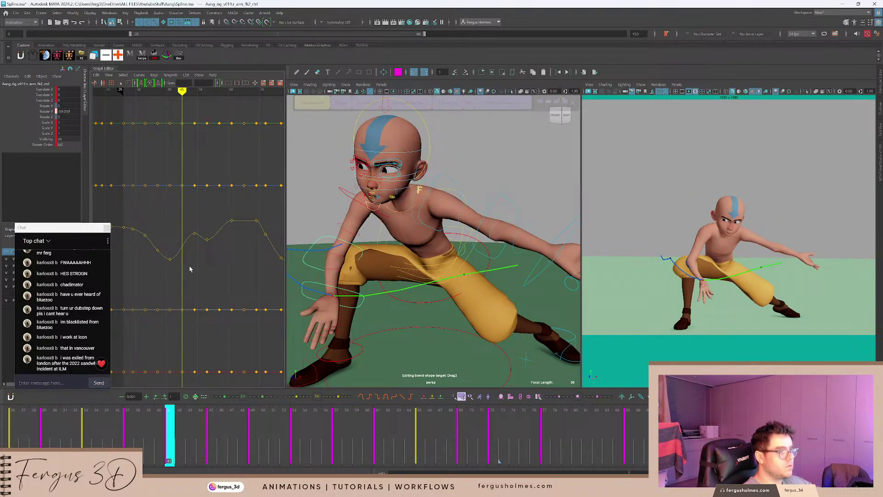
{"action": "key", "text": "period"}
{"action": "key", "text": "period"}
{"action": "key", "text": "period"}
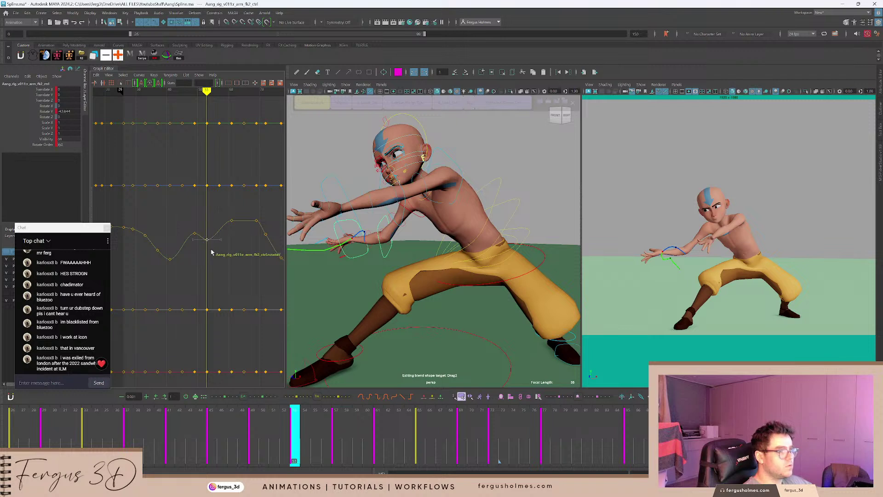
Try adjusting the right forearm's Rotate Y keys at frames 53 and 49.
{"action": "left_click", "coordinate": [208, 239]}
{"action": "key", "text": "comma"}
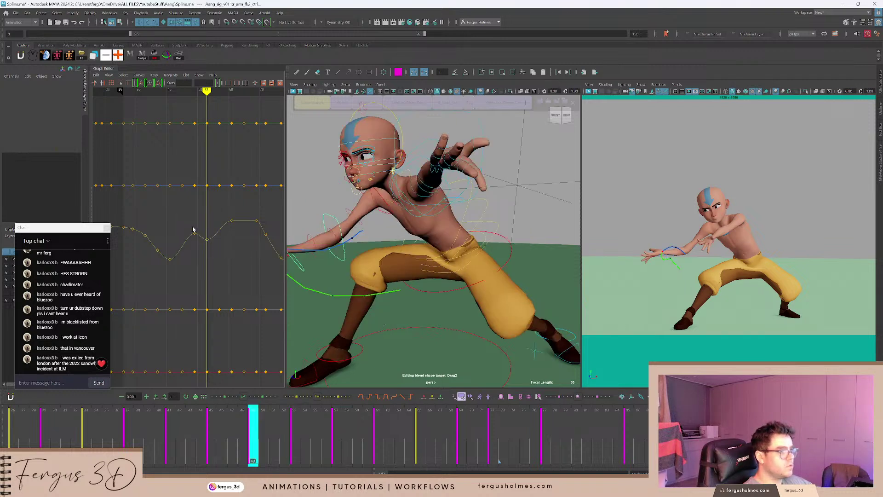
{"action": "left_click", "coordinate": [194, 233]}
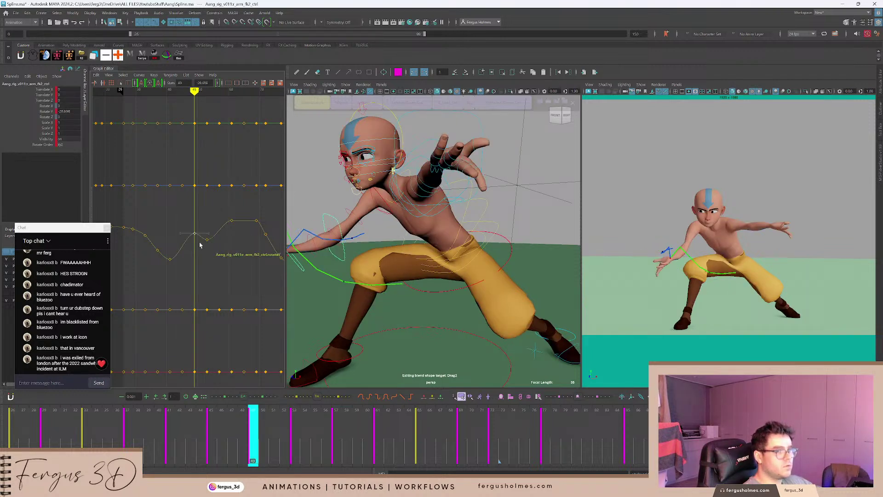
{"action": "left_click", "coordinate": [209, 227]}
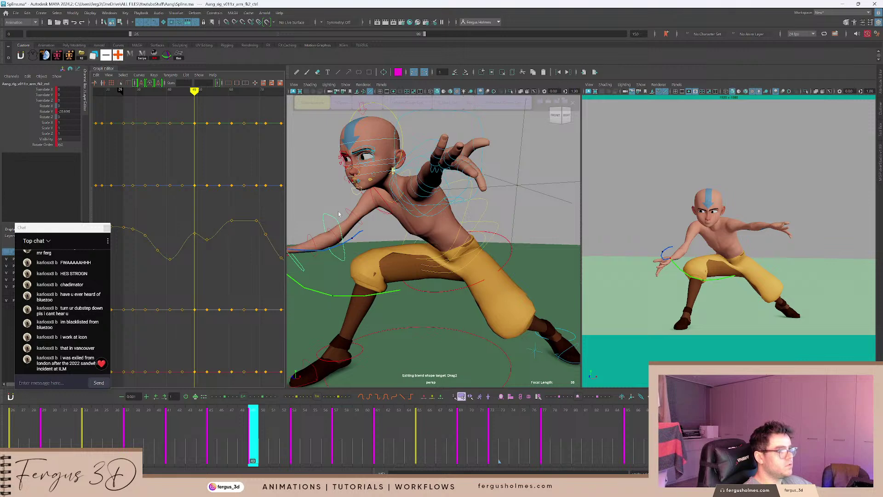
Delete the right upper arm's Rotate Y key at frame 41.
{"action": "left_click_drag", "start_coordinate": [338, 214], "coordinate": [344, 207], "text": "alt"}
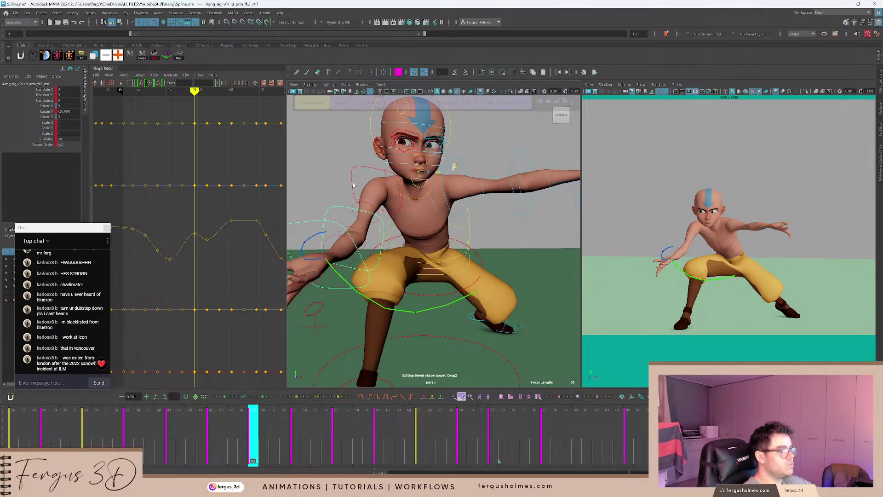
{"action": "left_click", "coordinate": [361, 169]}
{"action": "scroll", "coordinate": [184, 236], "scroll_direction": "up", "scroll_amount": 5}
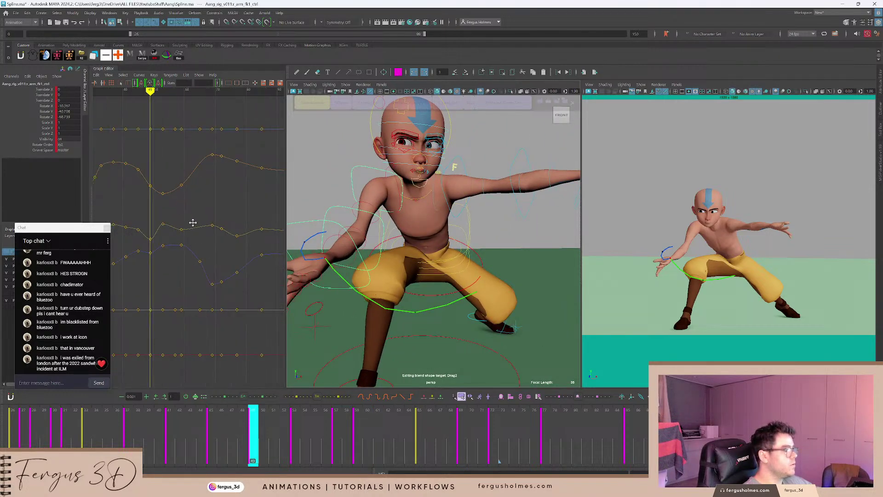
{"action": "middle_click_drag", "start_coordinate": [192, 223], "coordinate": [216, 225], "text": "alt"}
{"action": "key", "text": "comma"}
{"action": "key", "text": "comma"}
{"action": "left_click_drag", "start_coordinate": [157, 238], "coordinate": [159, 237]}
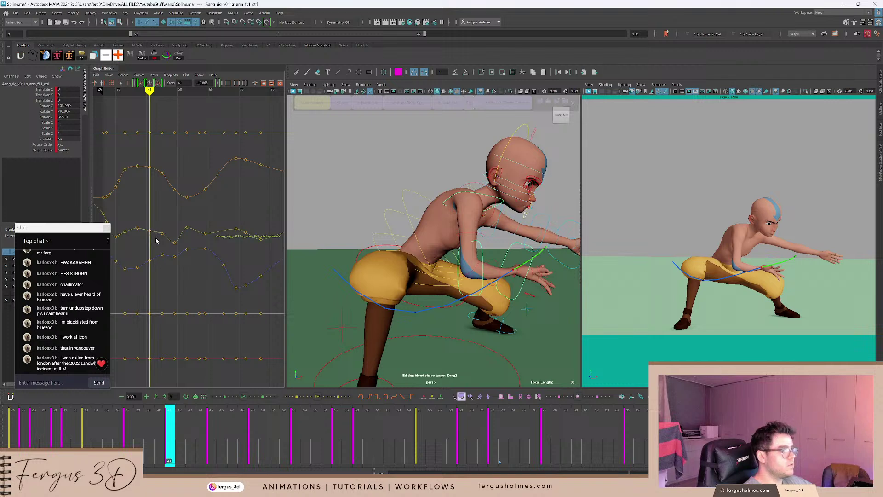
{"action": "key", "text": "Delete"}
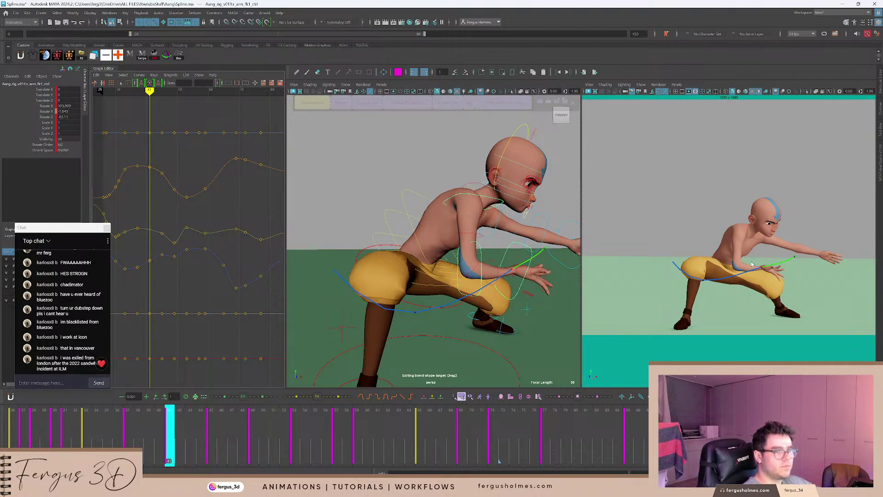
Try rotating the right upper arm around its Z axis at frame 41.
{"action": "key", "text": "e"}
{"action": "mouse_move", "coordinate": [844, 284]}
{"action": "left_mouse_down"}
{"action": "mouse_move", "coordinate": [849, 294]}
{"action": "mouse_move", "coordinate": [855, 286]}
{"action": "left_mouse_up"}
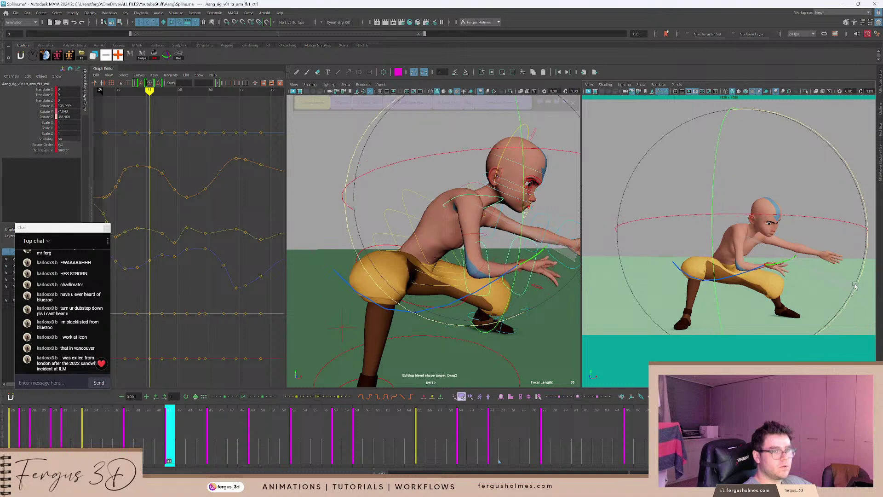
Set the camera view to use no lights and hide the floor's display layer, moving the chat window aside.
{"action": "left_click", "coordinate": [625, 86]}
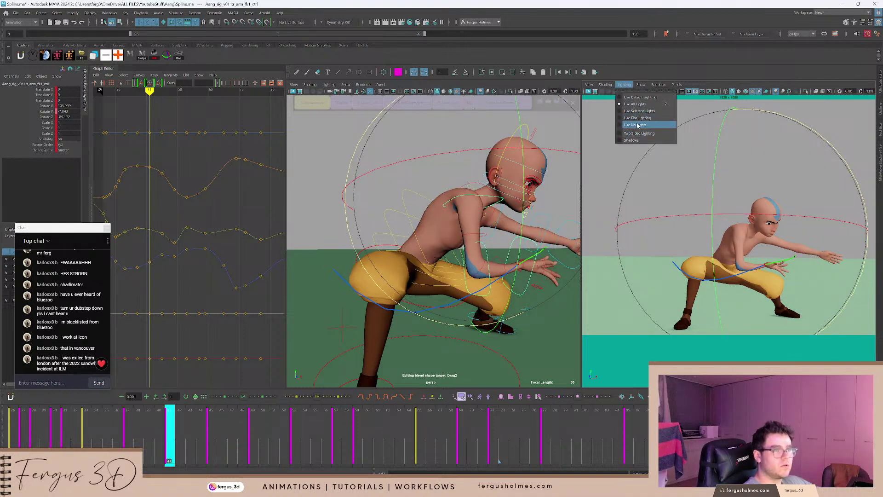
{"action": "left_click", "coordinate": [637, 124]}
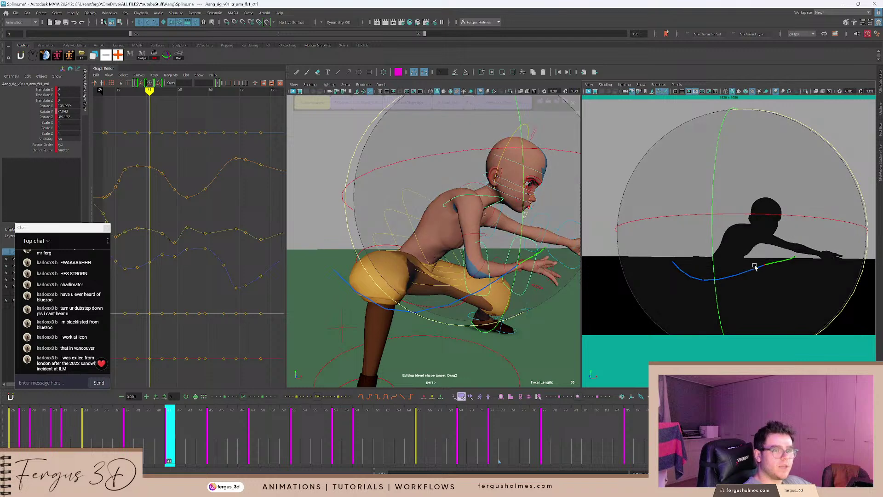
{"action": "left_click_drag", "start_coordinate": [64, 232], "coordinate": [59, 207]}
{"action": "left_click", "coordinate": [7, 259]}
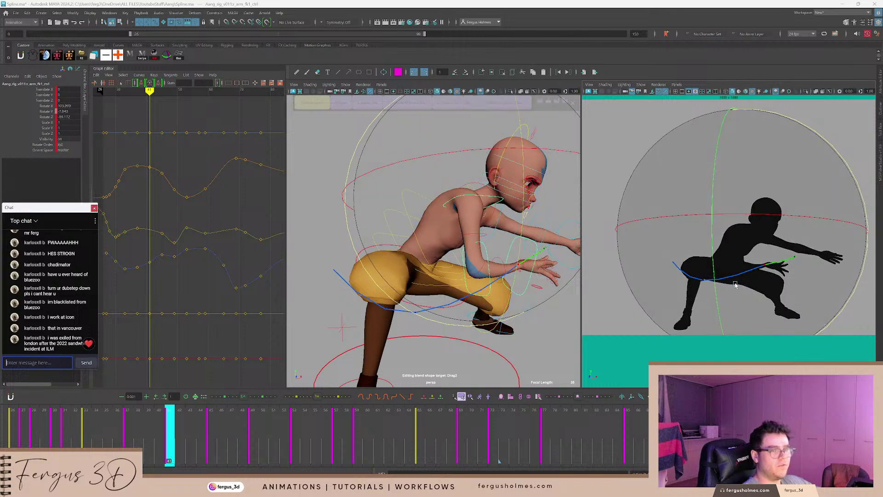
Test a right upper arm rotation against the silhouette at frame 41, undo it, and play back the animation.
{"action": "left_click_drag", "start_coordinate": [841, 304], "coordinate": [826, 318]}
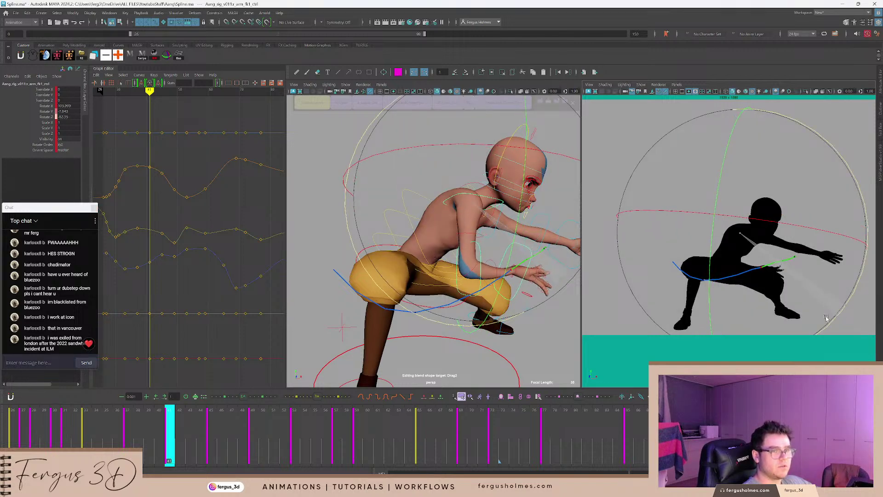
{"action": "key", "text": "ctrl+z"}
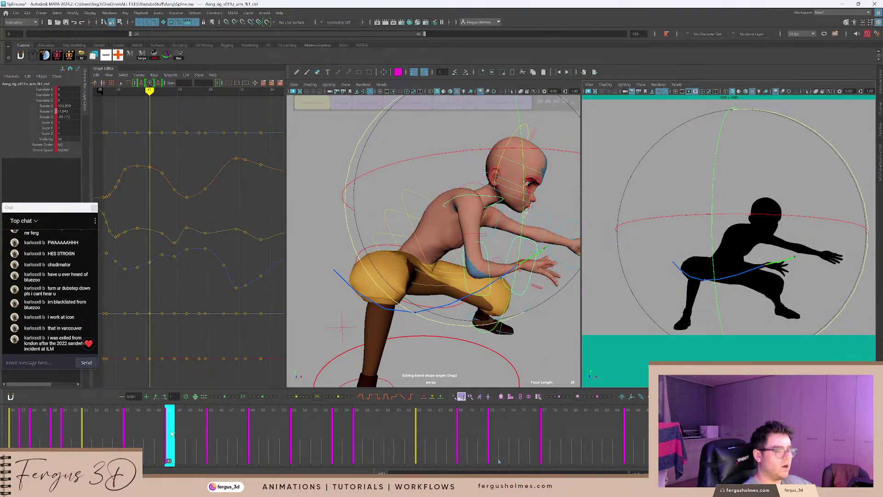
{"action": "left_click_drag", "start_coordinate": [171, 434], "coordinate": [87, 427]}
{"action": "key", "text": "alt+v"}
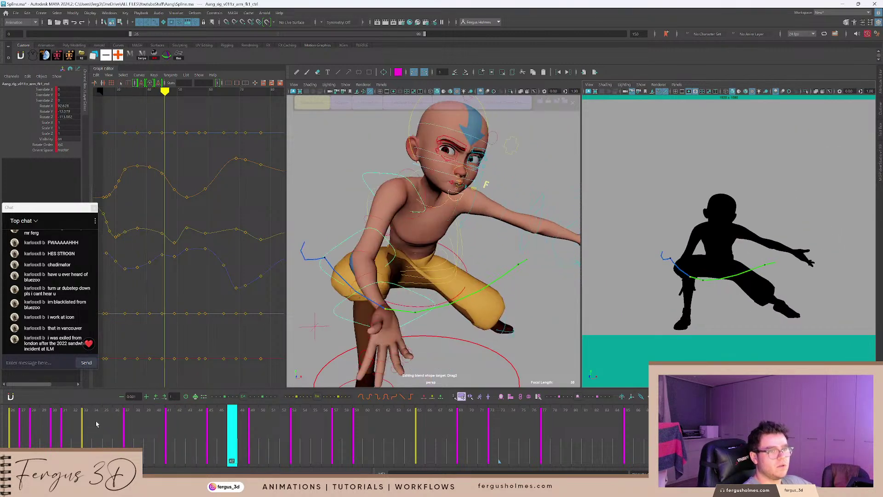
{"action": "key", "text": "alt+v"}
Return to frame 49 and reselect the right upper arm control from a front view of the character.
{"action": "key", "text": "comma"}
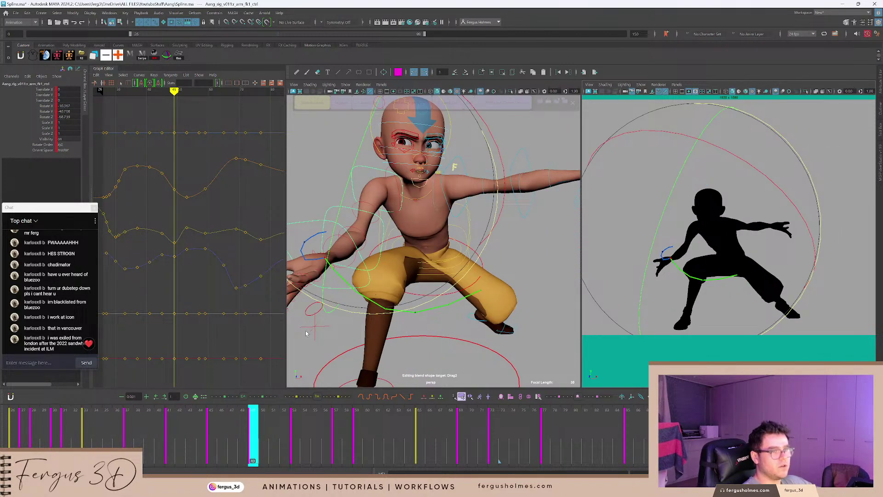
{"action": "left_click_drag", "start_coordinate": [306, 333], "coordinate": [324, 279], "text": "alt"}
{"action": "middle_click_drag", "start_coordinate": [183, 203], "coordinate": [199, 201], "text": "alt"}
{"action": "key", "text": "q"}
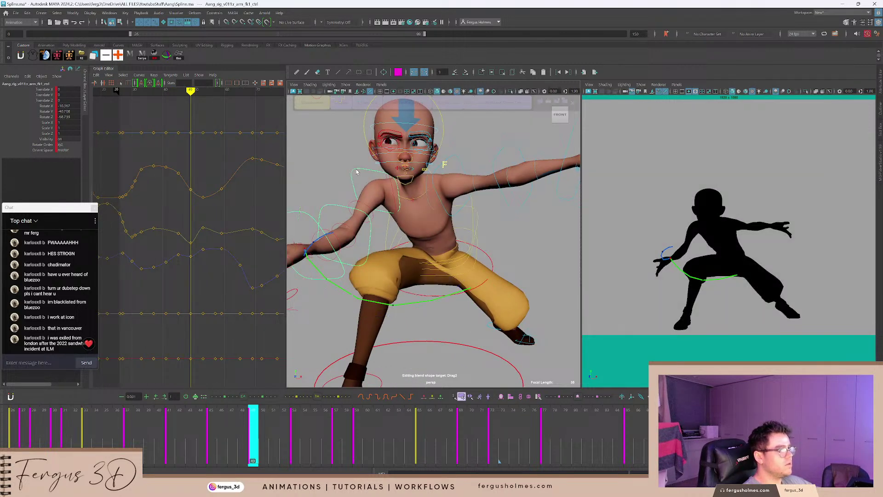
{"action": "left_click", "coordinate": [356, 169]}
{"action": "key", "text": "e"}
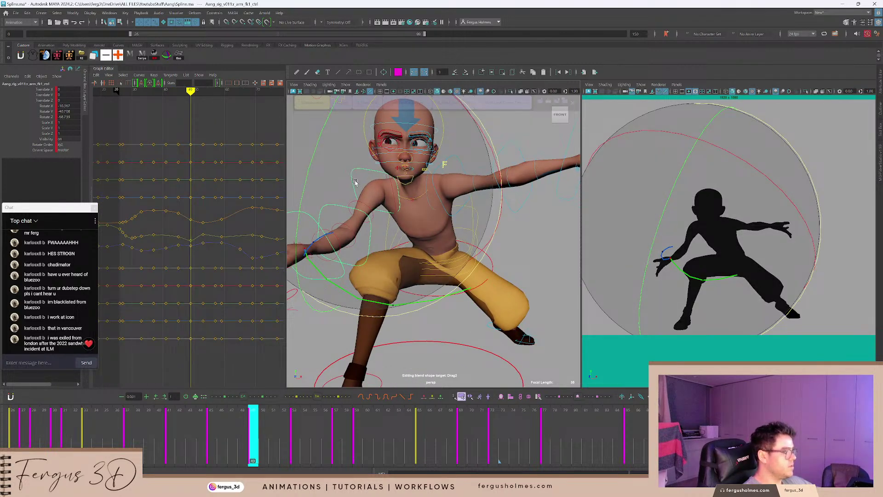
{"action": "scroll", "coordinate": [358, 189], "scroll_direction": "down", "scroll_amount": 3}
{"action": "middle_click_drag", "start_coordinate": [357, 194], "coordinate": [403, 197], "text": "alt"}
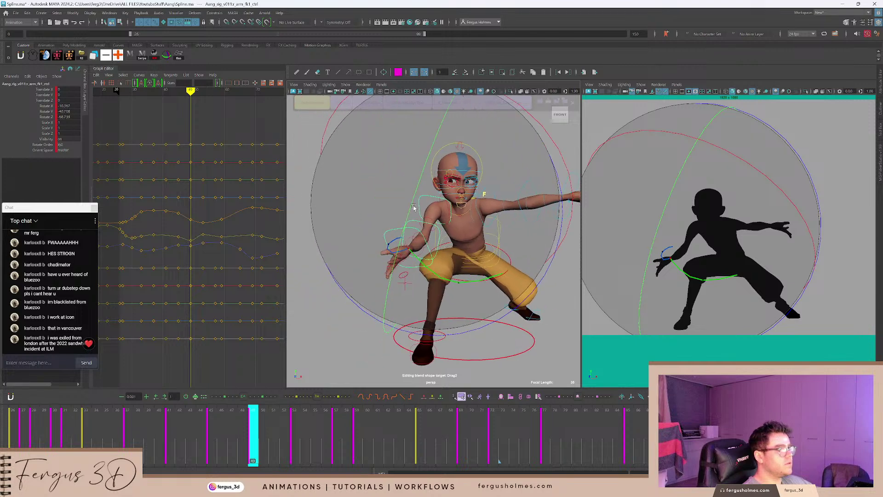
{"action": "key", "text": "q"}
{"action": "scroll", "coordinate": [403, 197], "scroll_direction": "up", "scroll_amount": 3}
{"action": "left_click", "coordinate": [420, 189]}
{"action": "left_click", "coordinate": [422, 173]}
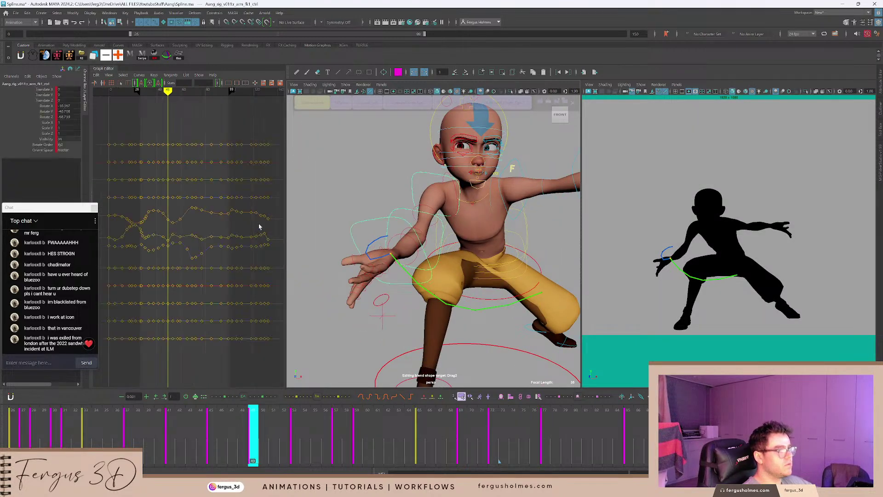
Try deleting the right upper arm's Rotate Y key at frame 53 and undo the deletion.
{"action": "scroll", "coordinate": [162, 235], "scroll_direction": "up", "scroll_amount": 4}
{"action": "middle_click_drag", "start_coordinate": [162, 234], "coordinate": [196, 215], "text": "alt"}
{"action": "key", "text": "period"}
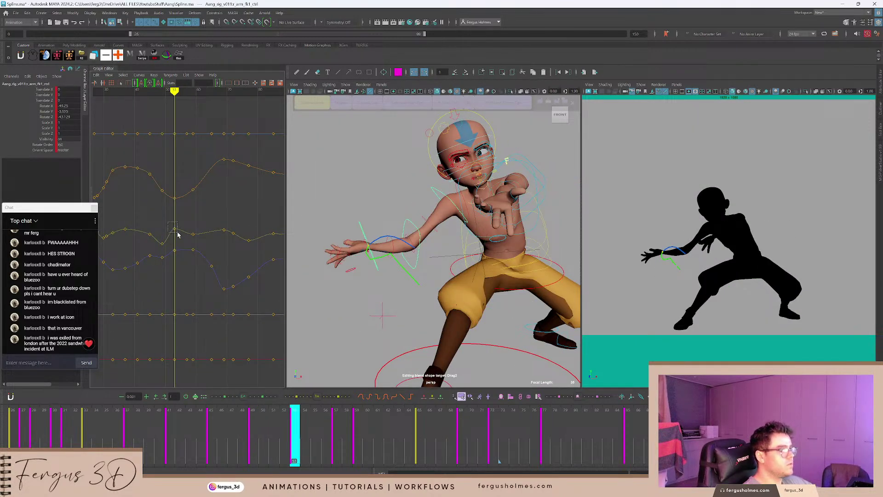
{"action": "key", "text": "Delete"}
{"action": "key", "text": "ctrl+z"}
Lower the right upper arm's Rotate Y key at frame 53 to about -22.7.
{"action": "scroll", "coordinate": [157, 225], "scroll_direction": "up", "scroll_amount": 4}
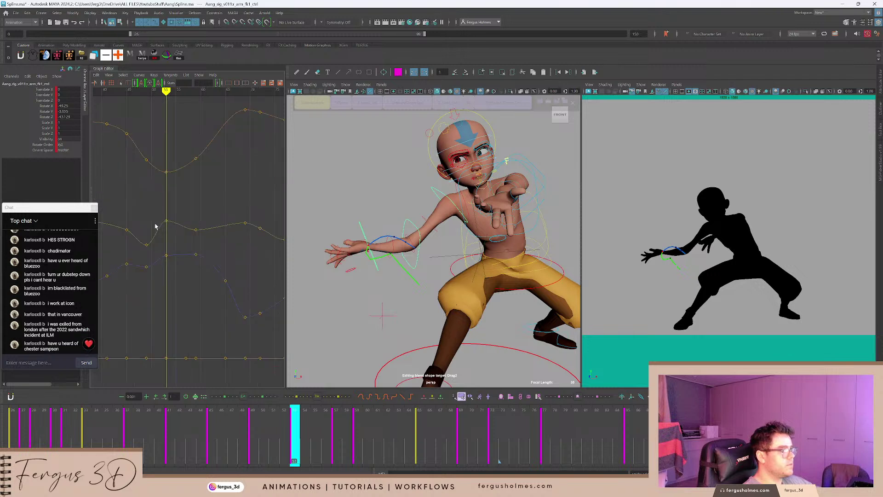
{"action": "middle_click_drag", "start_coordinate": [160, 224], "coordinate": [185, 244], "text": "alt"}
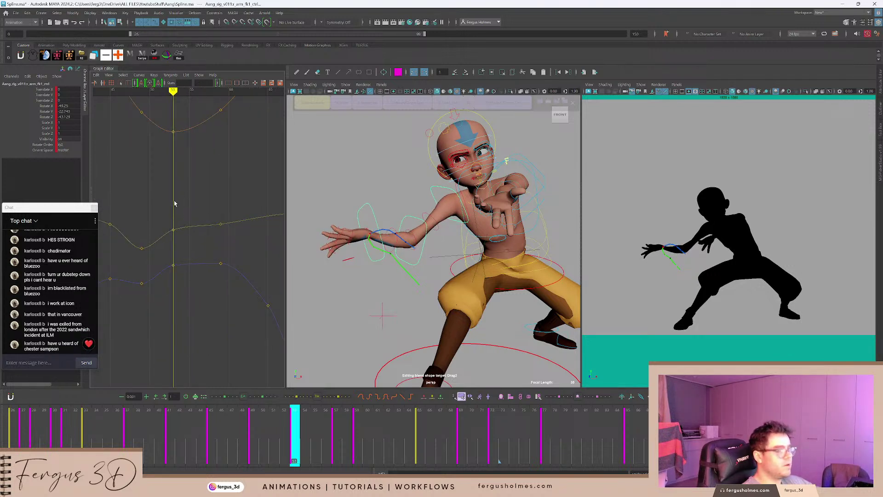
{"action": "middle_click_drag", "start_coordinate": [181, 196], "coordinate": [205, 197], "text": "alt"}
Raise the right upper arm's Rotate Y key at frame 49 slightly to soften the dip in the curve.
{"action": "key", "text": "comma"}
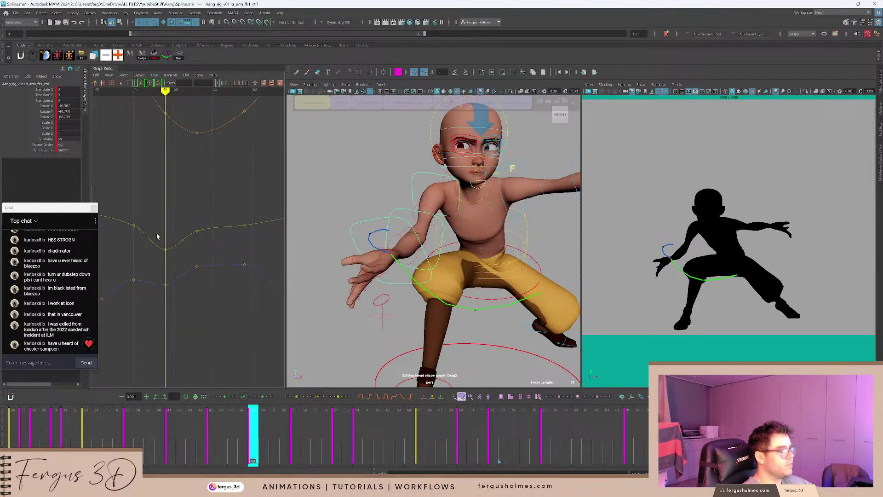
{"action": "left_click_drag", "start_coordinate": [157, 237], "coordinate": [170, 258]}
{"action": "middle_click_drag", "start_coordinate": [179, 253], "coordinate": [179, 243], "text": "shift"}
{"action": "left_click", "coordinate": [179, 212]}
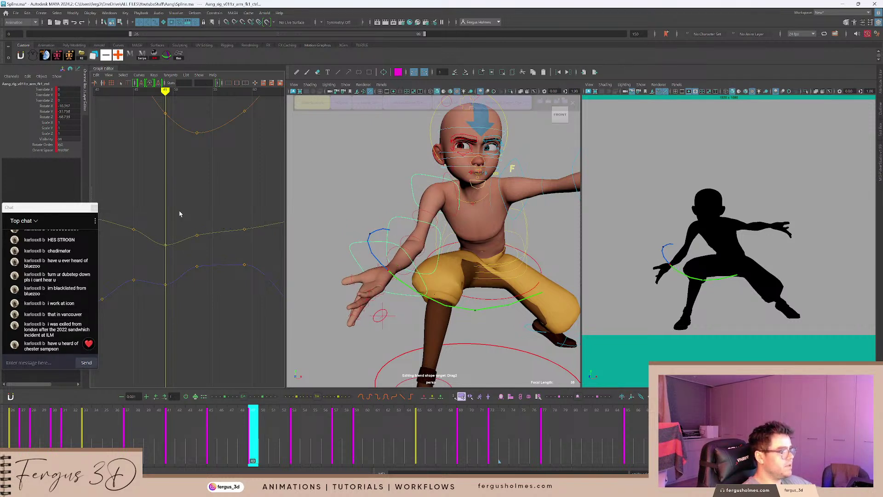
Examine the right upper arm's Rotate Y key at frame 45 and compare its pose with frame 49.
{"action": "middle_click_drag", "start_coordinate": [180, 212], "coordinate": [202, 212], "text": "alt"}
{"action": "key", "text": "comma"}
{"action": "left_click", "coordinate": [157, 228]}
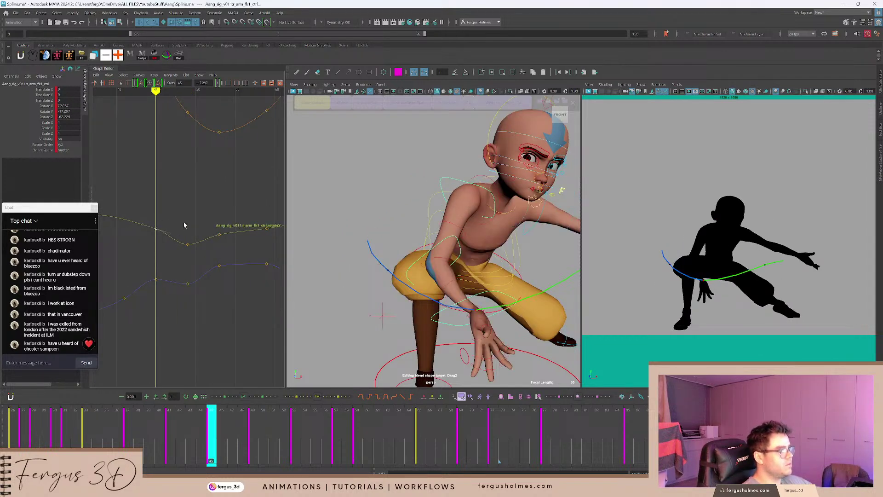
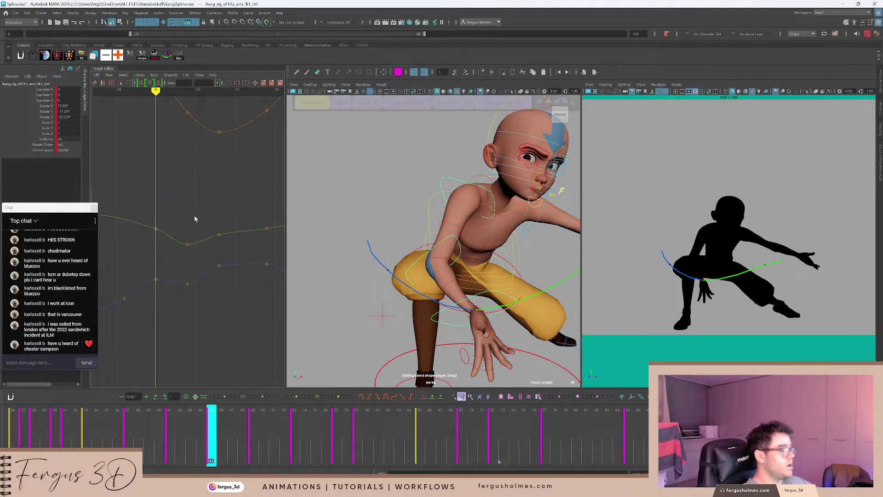
{"action": "key", "text": "period"}
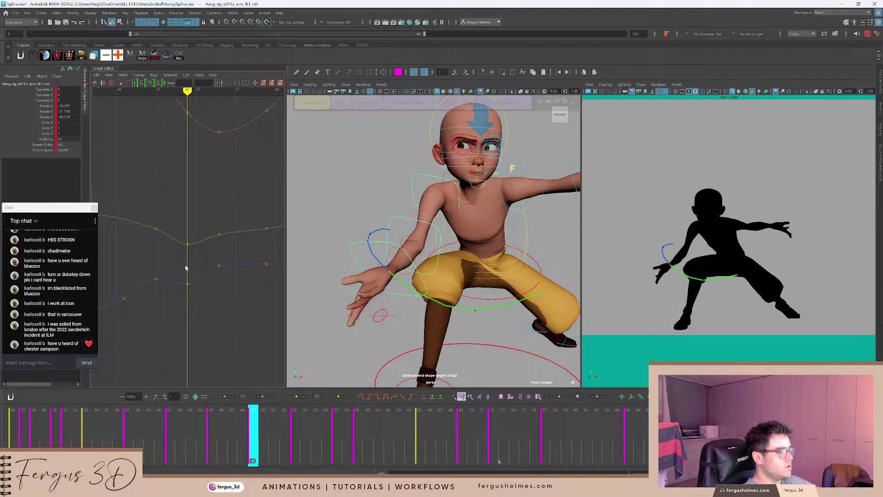
Compare the right upper arm's rotation curves and poses across the keys at frames 41, 45 and 49.
{"action": "key", "text": "comma"}
{"action": "middle_click_drag", "start_coordinate": [171, 258], "coordinate": [192, 244], "text": "alt"}
{"action": "right_click_drag", "start_coordinate": [192, 244], "coordinate": [191, 243], "text": "alt+shift"}
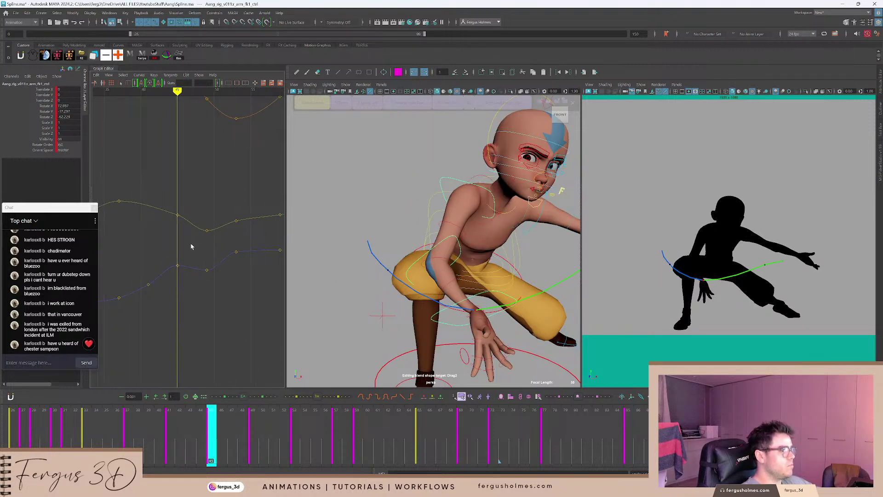
{"action": "key", "text": "period"}
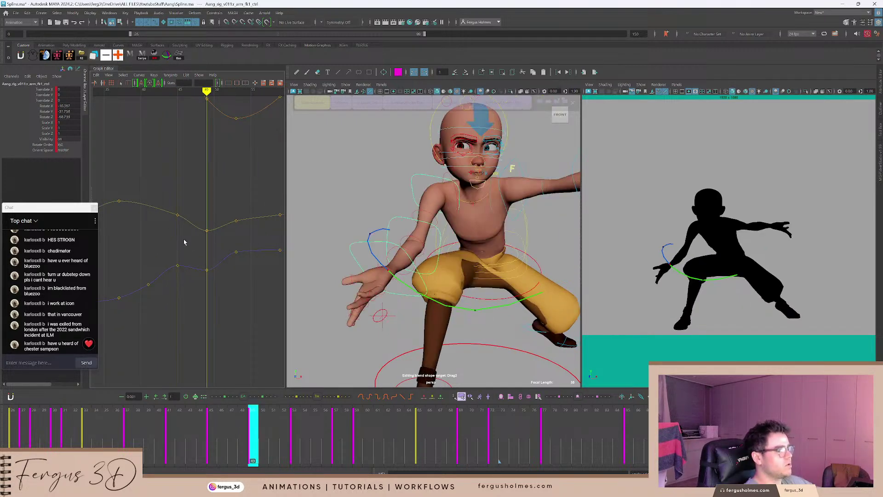
{"action": "right_click_drag", "start_coordinate": [193, 180], "coordinate": [217, 175], "text": "alt+shift"}
{"action": "key", "text": "comma"}
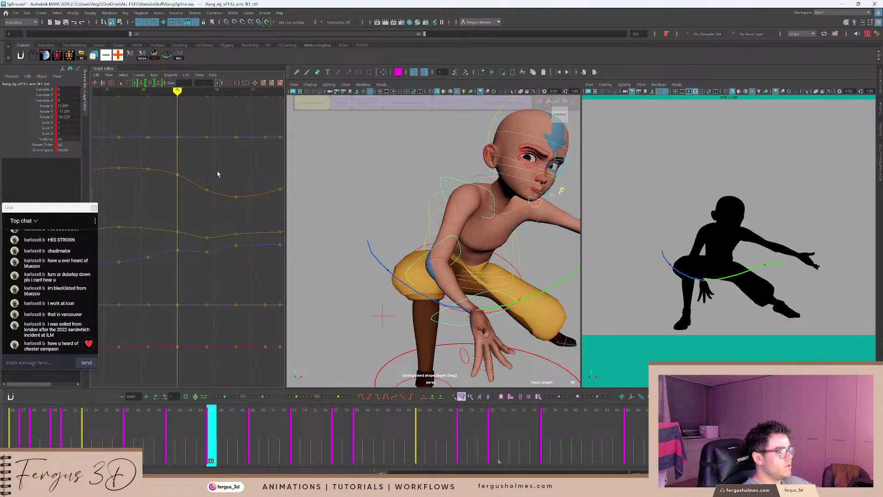
{"action": "key", "text": "comma"}
{"action": "key", "text": "period"}
{"action": "key", "text": "period"}
{"action": "key", "text": "period"}
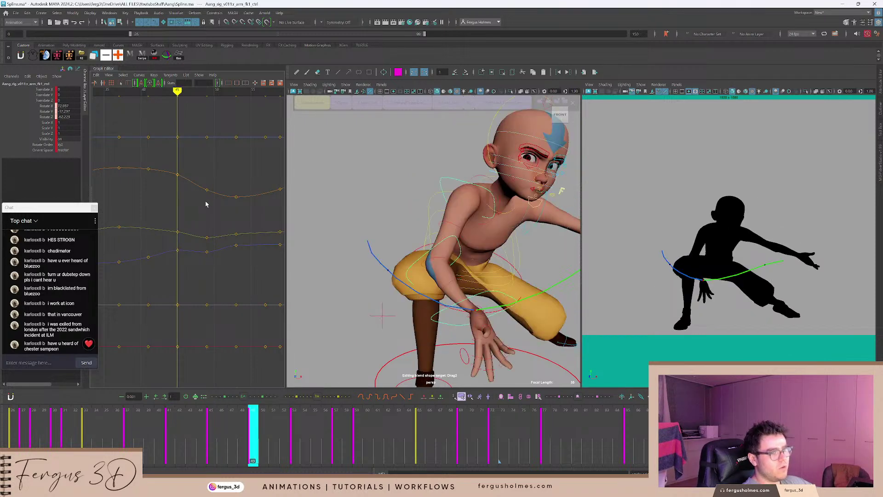
{"action": "key", "text": "period"}
Play back and scrub the animation around frames 41 to 49 to review the right hand's arc.
{"action": "left_click_drag", "start_coordinate": [275, 446], "coordinate": [203, 418]}
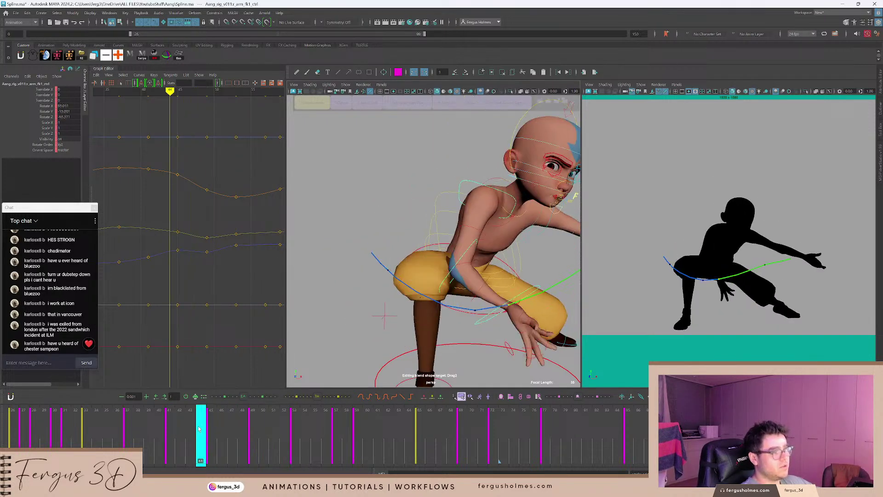
{"action": "key", "text": "alt+v"}
{"action": "key", "text": "alt+v"}
{"action": "left_click", "coordinate": [191, 429]}
{"action": "key", "text": "alt+v"}
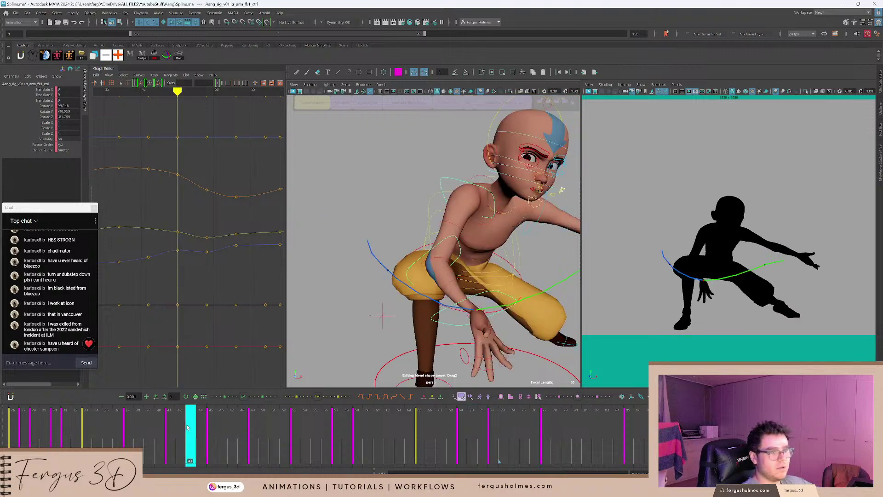
{"action": "key", "text": "alt+v"}
{"action": "key", "text": "alt+v"}
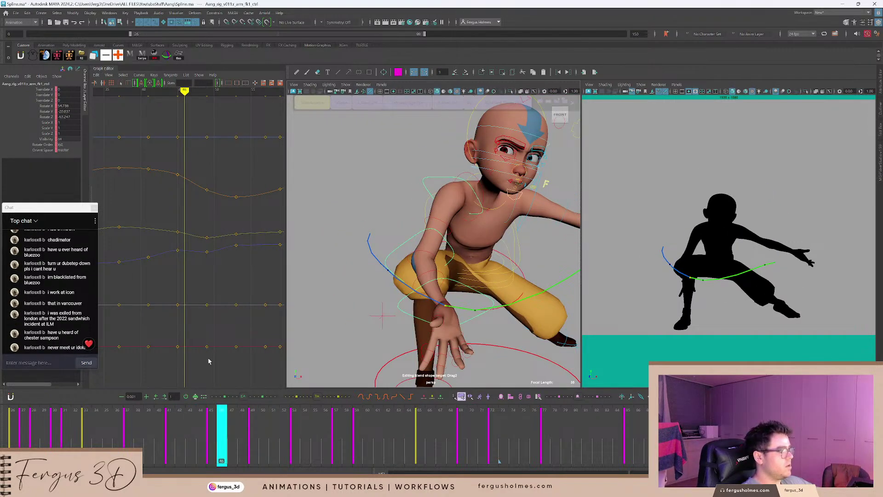
{"action": "left_click_drag", "start_coordinate": [200, 428], "coordinate": [124, 420]}
{"action": "key", "text": "alt+v"}
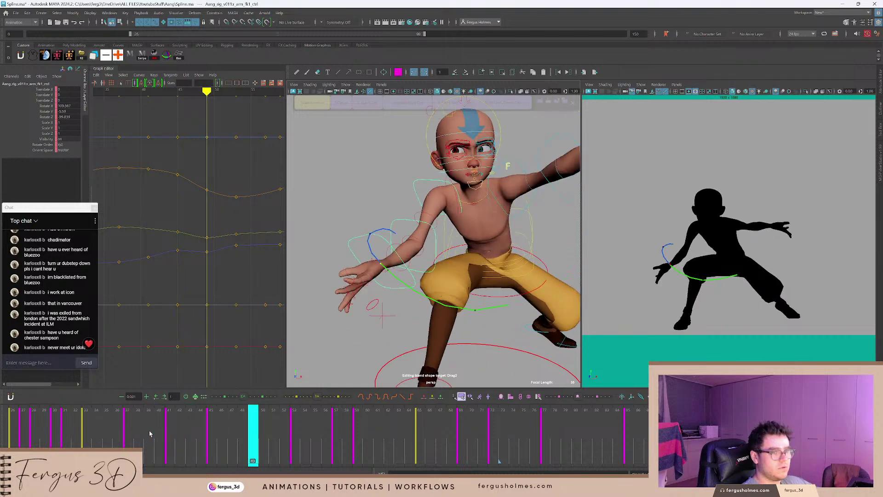
{"action": "key", "text": "alt+v"}
{"action": "left_click_drag", "start_coordinate": [177, 442], "coordinate": [208, 442]}
{"action": "key", "text": "alt+v"}
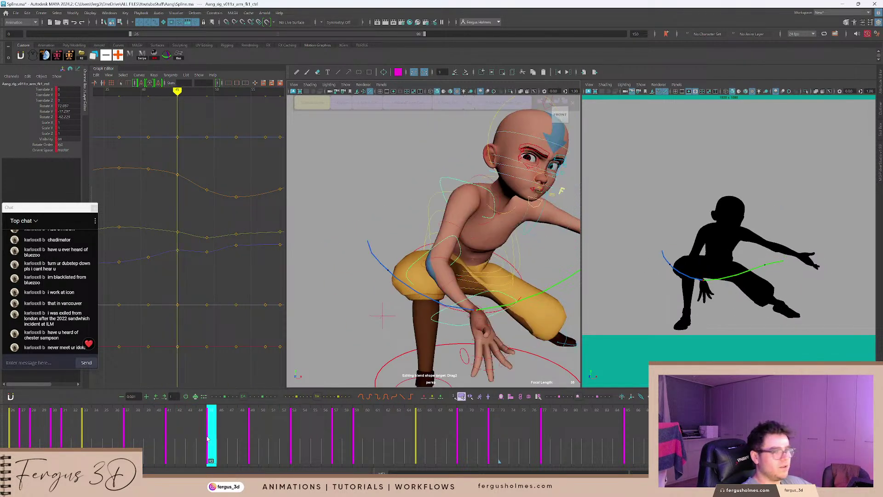
Delete the right upper arm's Rotate Z key at frame 49 and play back the arm motion.
{"action": "key", "text": "alt+v"}
{"action": "left_click", "coordinate": [209, 441]}
{"action": "key", "text": "comma"}
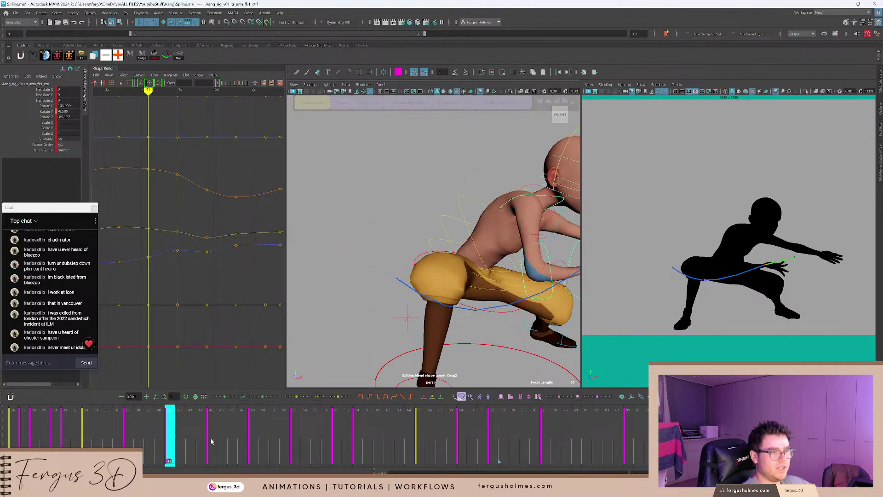
{"action": "key", "text": "period"}
{"action": "key", "text": "period"}
{"action": "key", "text": "period"}
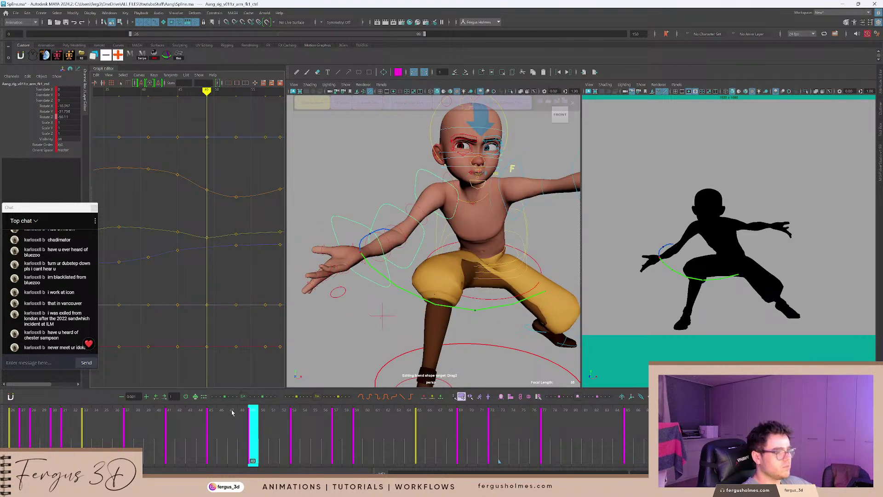
{"action": "left_click_drag", "start_coordinate": [203, 419], "coordinate": [152, 422]}
{"action": "key", "text": "alt+v"}
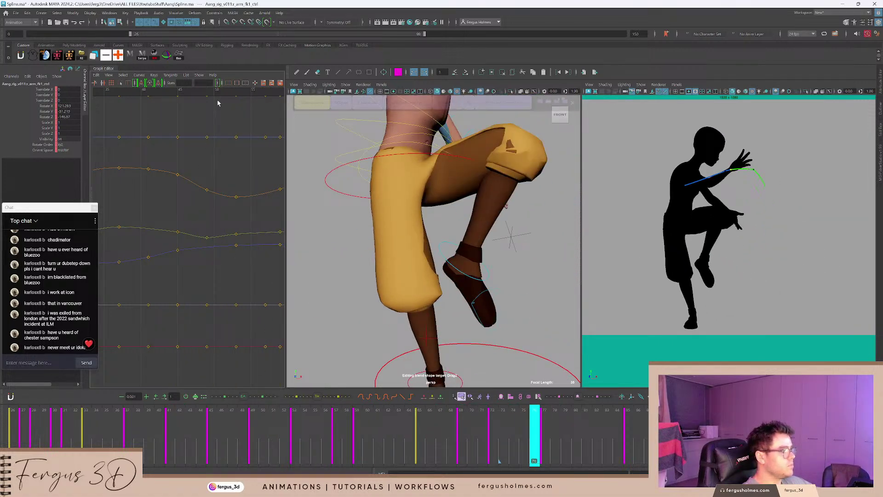
Try deleting the right upper arm's Rotate Y key at frame 45 and undo the deletion.
{"action": "left_click", "coordinate": [220, 92]}
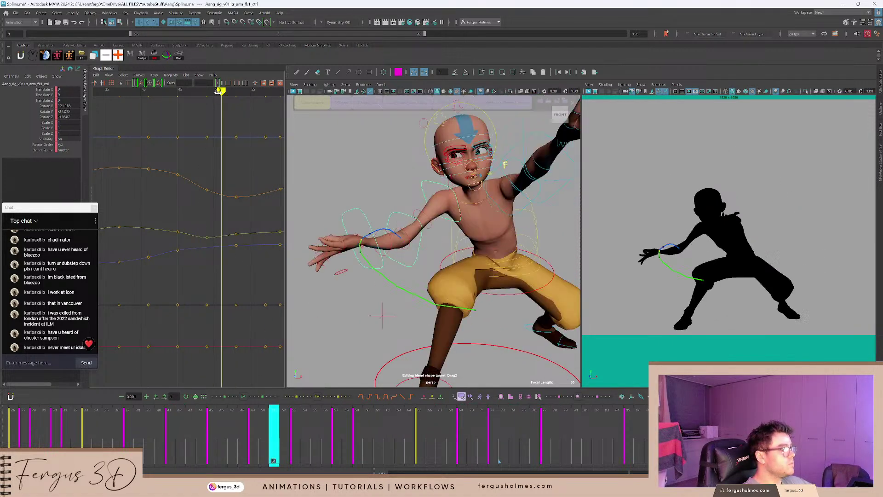
{"action": "key", "text": "comma"}
{"action": "left_click_drag", "start_coordinate": [211, 242], "coordinate": [212, 244]}
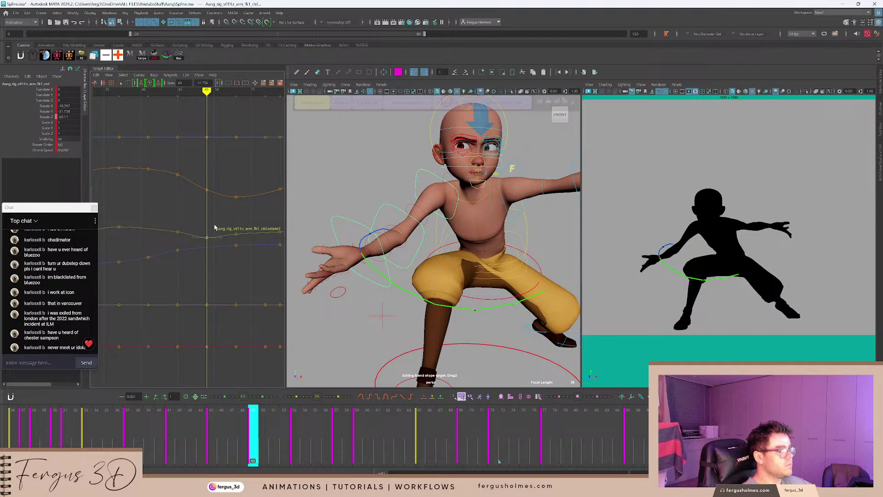
{"action": "right_click_drag", "start_coordinate": [215, 227], "coordinate": [215, 183], "text": "alt+shift"}
{"action": "key", "text": "comma"}
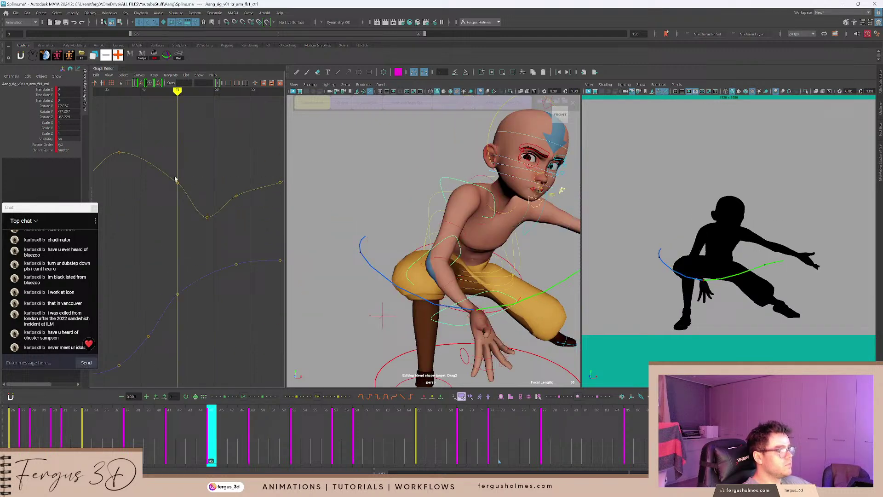
{"action": "left_click_drag", "start_coordinate": [175, 177], "coordinate": [180, 192]}
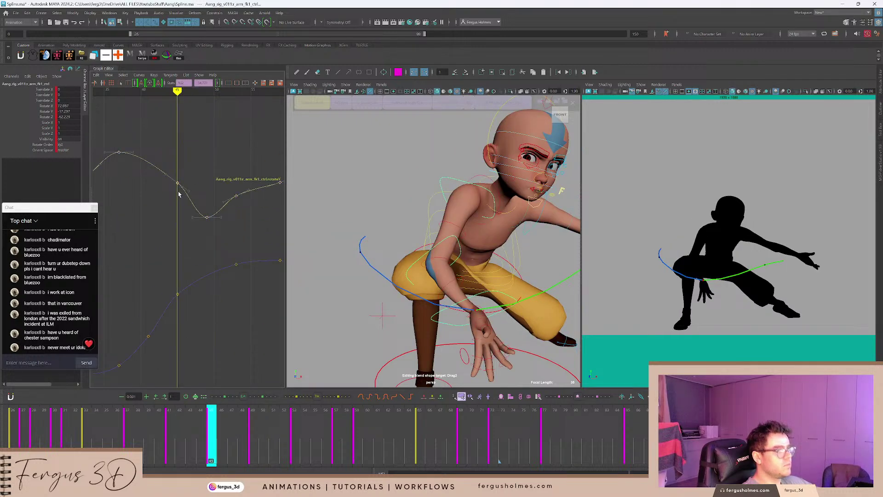
{"action": "key", "text": "Delete"}
{"action": "key", "text": "a"}
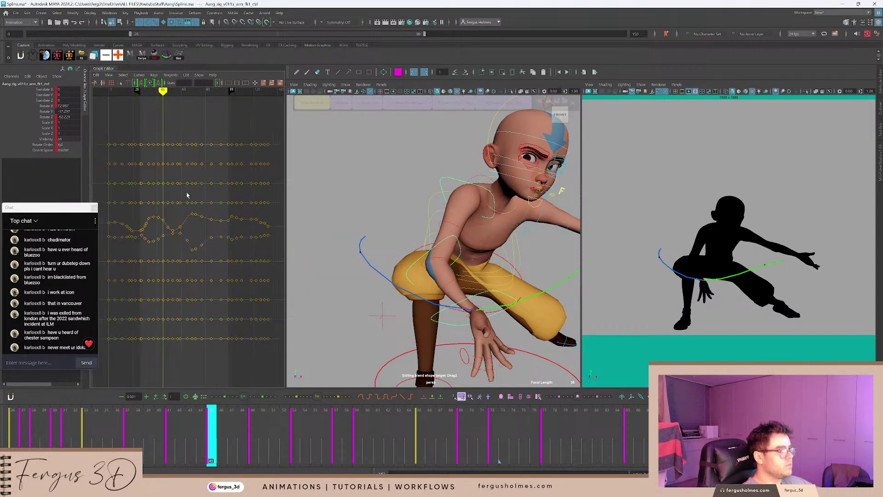
{"action": "key", "text": "ctrl+z"}
Retry deleting the right upper arm's Rotate Y key at frame 45, undo it, and raise the key to about -13.4.
{"action": "right_click_drag", "start_coordinate": [183, 213], "coordinate": [202, 214], "text": "alt"}
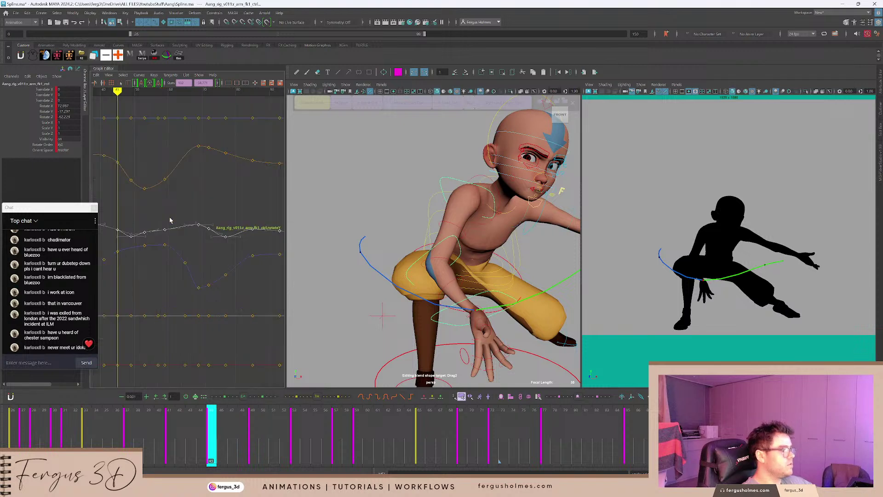
{"action": "middle_click_drag", "start_coordinate": [145, 206], "coordinate": [226, 215], "text": "alt"}
{"action": "left_click", "coordinate": [213, 224]}
{"action": "right_click_drag", "start_coordinate": [213, 224], "coordinate": [222, 222], "text": "alt"}
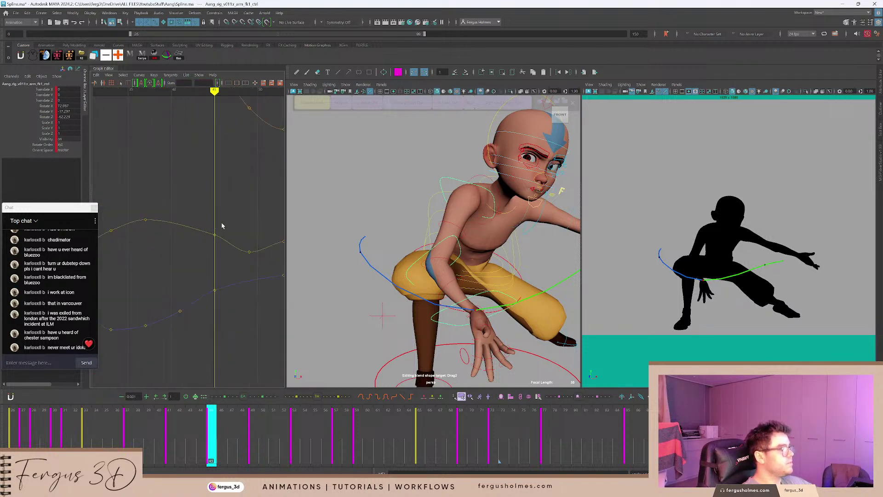
{"action": "left_click_drag", "start_coordinate": [208, 226], "coordinate": [229, 239]}
{"action": "key", "text": "Delete"}
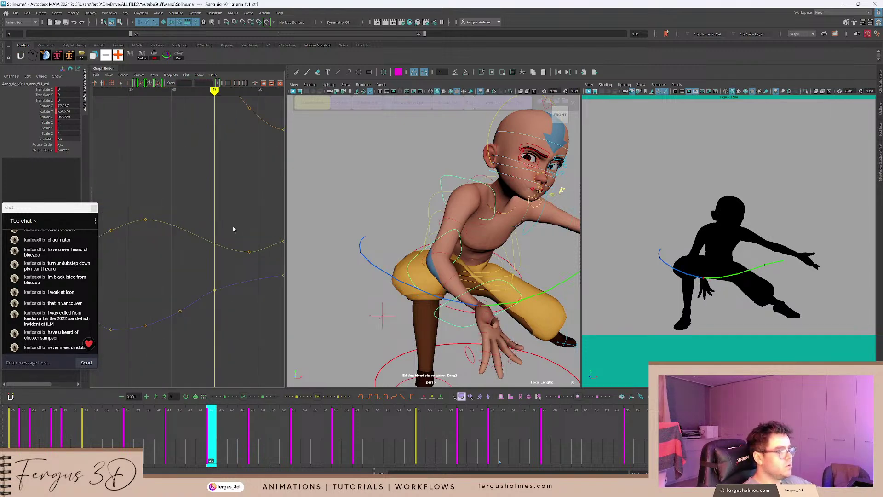
{"action": "key", "text": "ctrl+z"}
{"action": "middle_click_drag", "start_coordinate": [229, 226], "coordinate": [231, 221], "text": "shift"}
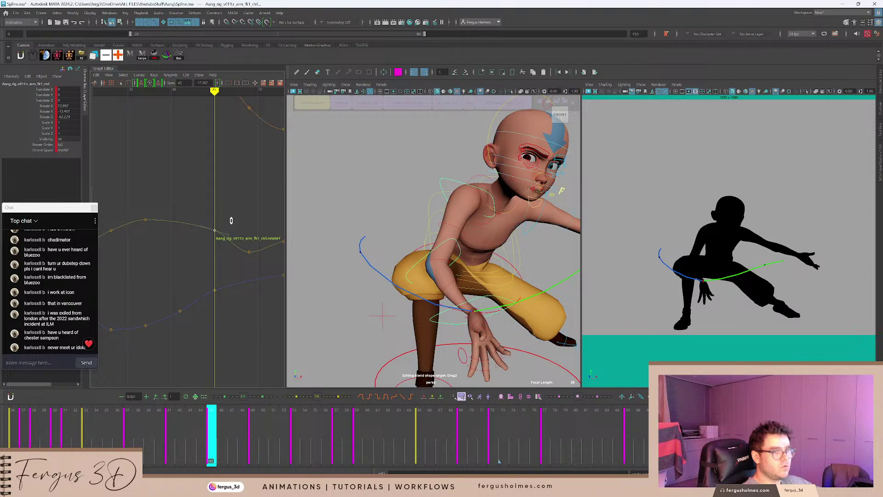
Select the right forearm control and focus on its Rotate Y curve at frame 49.
{"action": "left_click", "coordinate": [431, 257]}
{"action": "left_click_drag", "start_coordinate": [431, 257], "coordinate": [506, 262], "text": "alt"}
{"action": "left_click", "coordinate": [513, 263]}
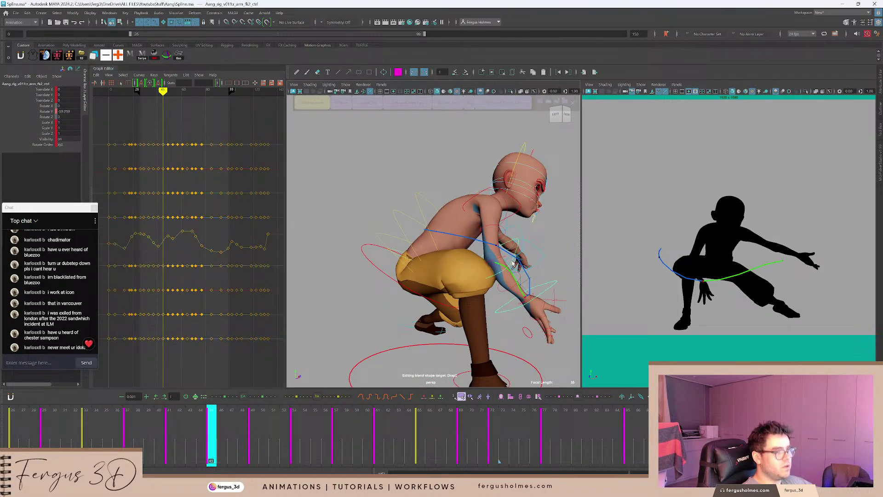
{"action": "scroll", "coordinate": [220, 239], "scroll_direction": "up", "scroll_amount": 4}
{"action": "middle_click_drag", "start_coordinate": [157, 218], "coordinate": [193, 220], "text": "alt"}
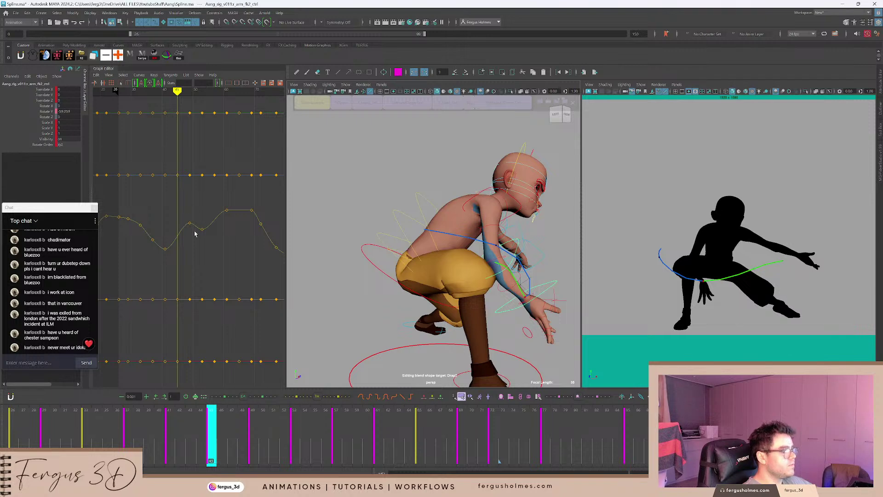
{"action": "scroll", "coordinate": [195, 234], "scroll_direction": "up", "scroll_amount": 2}
{"action": "key", "text": "period"}
{"action": "key", "text": "period"}
{"action": "key", "text": "comma"}
Try lowering the right forearm's Rotate Y key at frame 49, play back the motion, and undo the change.
{"action": "left_click_drag", "start_coordinate": [183, 202], "coordinate": [199, 227]}
{"action": "middle_click_drag", "start_coordinate": [198, 227], "coordinate": [197, 257], "text": "shift"}
{"action": "key", "text": "alt+v"}
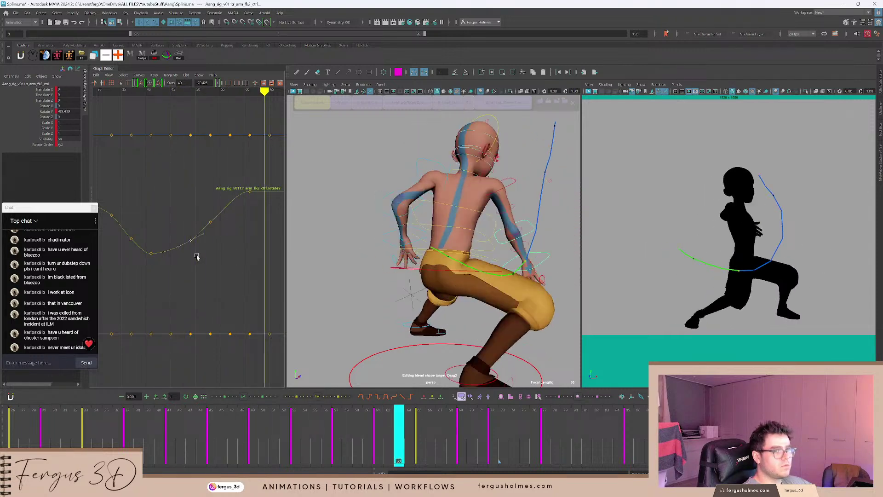
{"action": "key", "text": "Escape"}
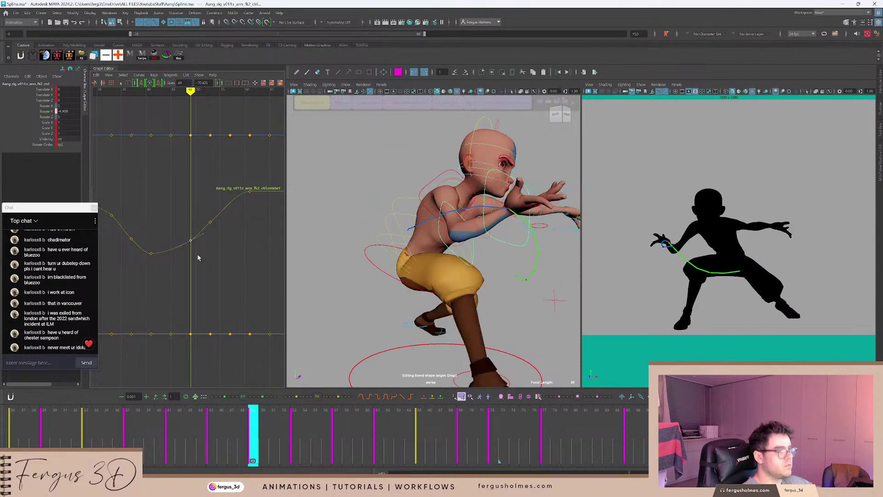
{"action": "key", "text": "ctrl+z"}
Raise the right forearm's Rotate Y key at frame 53 to remove the dip in the curve after frame 49.
{"action": "scroll", "coordinate": [429, 231], "scroll_direction": "down", "scroll_amount": 3}
{"action": "left_click_drag", "start_coordinate": [430, 232], "coordinate": [470, 241], "text": "alt"}
{"action": "key", "text": "period"}
{"action": "left_click_drag", "start_coordinate": [276, 420], "coordinate": [294, 438]}
{"action": "left_click", "coordinate": [238, 231]}
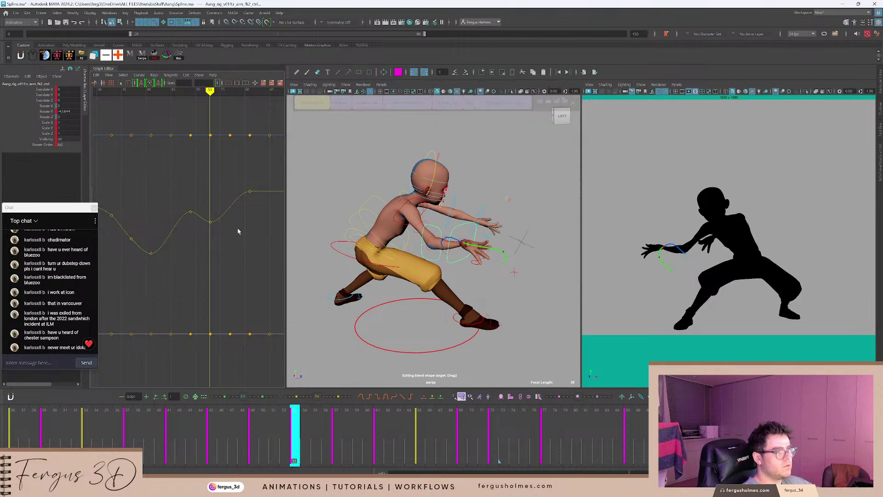
{"action": "left_click_drag", "start_coordinate": [213, 225], "coordinate": [215, 228]}
{"action": "middle_click_drag", "start_coordinate": [225, 230], "coordinate": [230, 207], "text": "shift"}
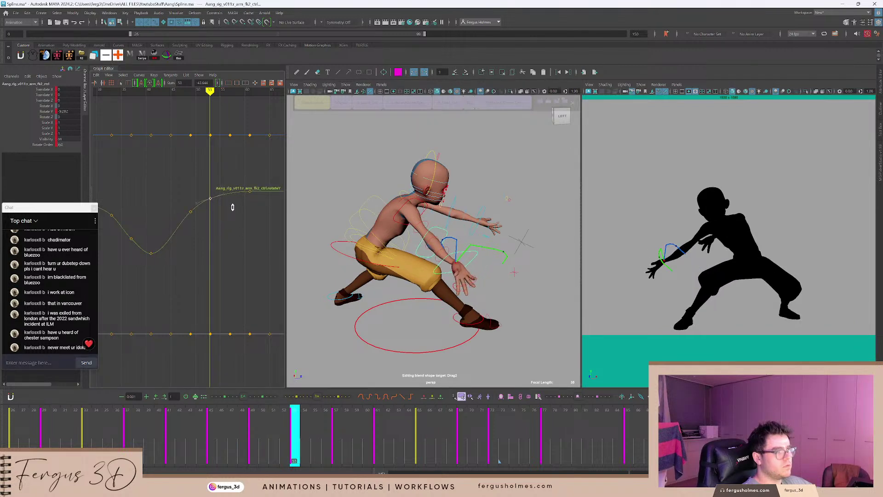
Delete the right upper arm's Rotate Y key at frame 49 to smooth the curve between frames 45 and 53.
{"action": "left_click_drag", "start_coordinate": [440, 241], "coordinate": [385, 238], "text": "alt"}
{"action": "left_click", "coordinate": [432, 205]}
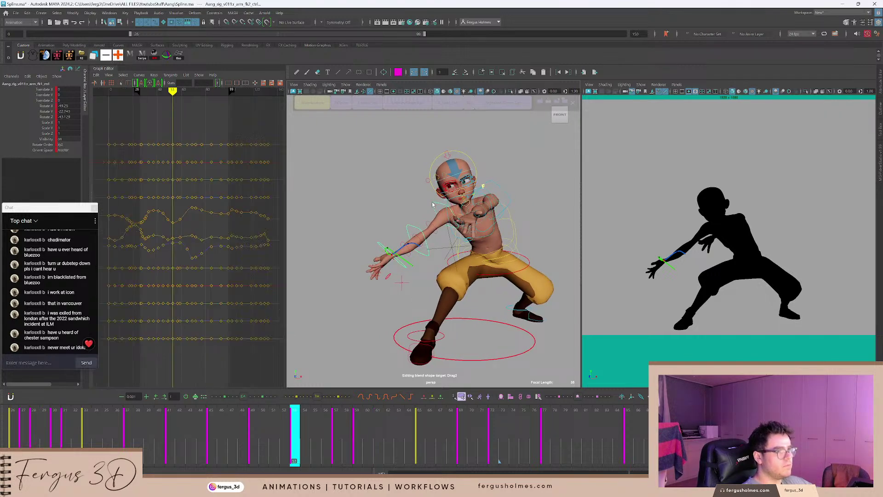
{"action": "scroll", "coordinate": [201, 215], "scroll_direction": "up", "scroll_amount": 5}
{"action": "middle_click_drag", "start_coordinate": [151, 205], "coordinate": [170, 213], "text": "alt"}
{"action": "scroll", "coordinate": [169, 212], "scroll_direction": "up", "scroll_amount": 3}
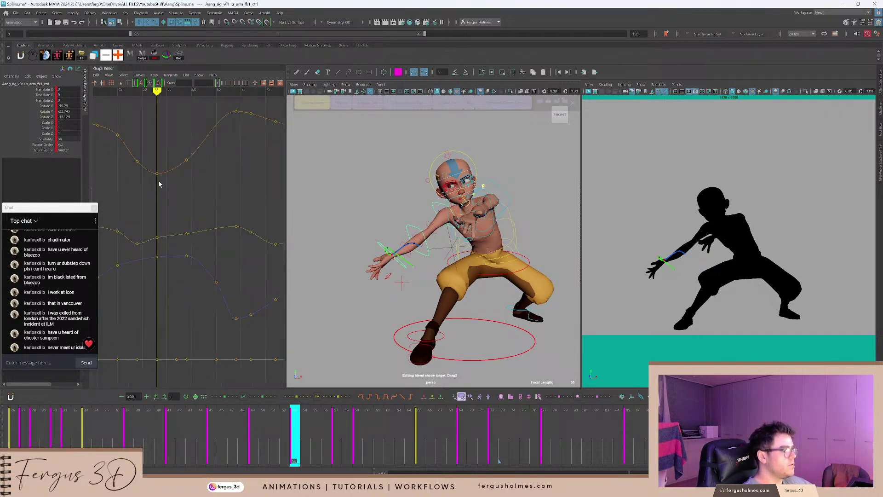
{"action": "left_click_drag", "start_coordinate": [159, 245], "coordinate": [160, 243]}
{"action": "left_click", "coordinate": [171, 215]}
{"action": "key", "text": "comma"}
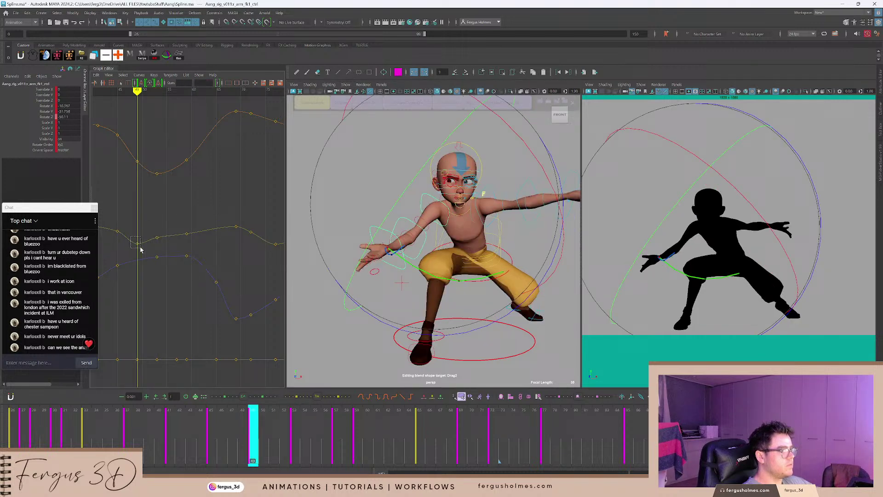
{"action": "left_click_drag", "start_coordinate": [140, 248], "coordinate": [142, 246]}
{"action": "key", "text": "Delete"}
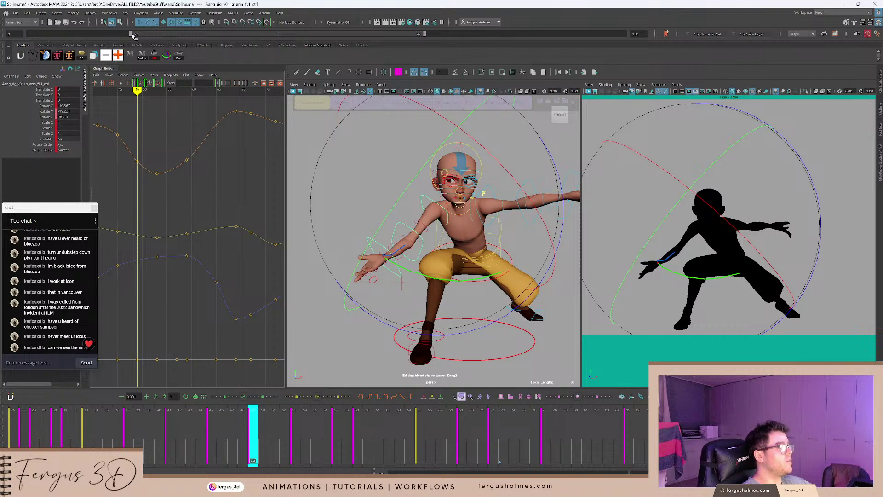
Extend the playback range back to frame 0 and maximise the camera view, clearing the chat window away.
{"action": "left_click_drag", "start_coordinate": [131, 34], "coordinate": [29, 34]}
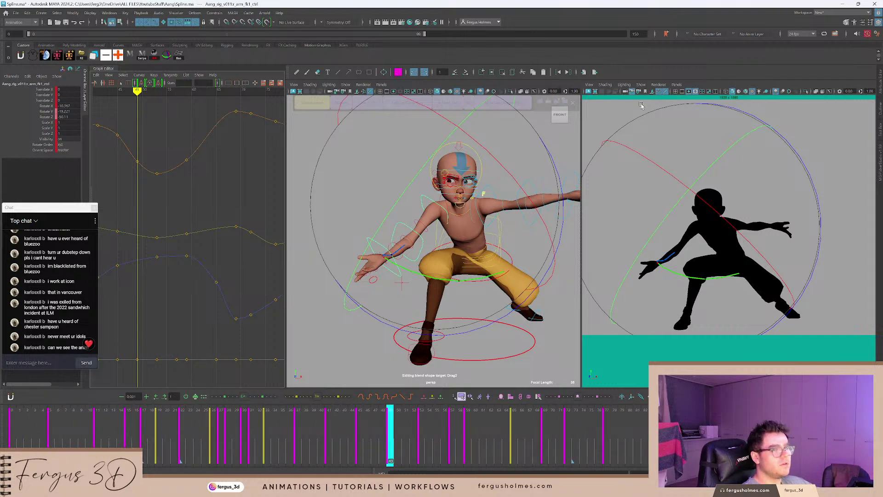
{"action": "key", "text": "space"}
{"action": "left_click_drag", "start_coordinate": [63, 208], "coordinate": [160, 131]}
Show the water ball layer and light the camera view with all scene lights, keeping the floating picker bar clear of the character.
{"action": "left_click", "coordinate": [9, 253]}
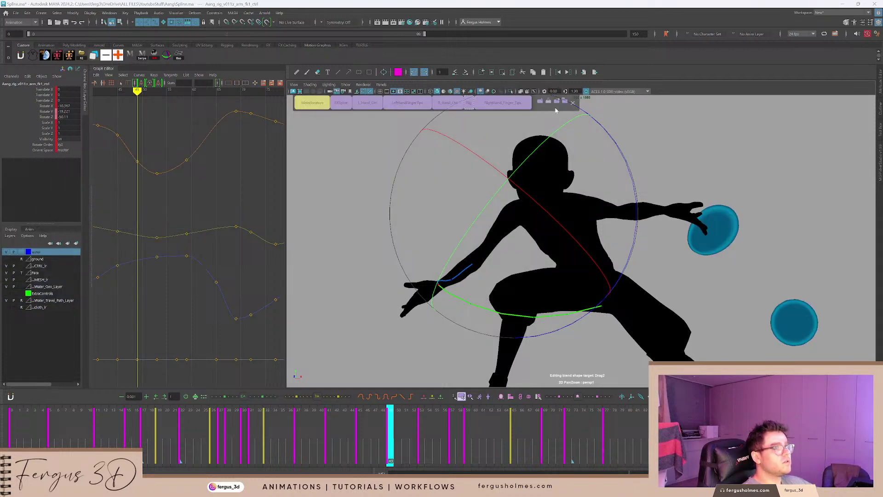
{"action": "left_click_drag", "start_coordinate": [556, 109], "coordinate": [818, 130]}
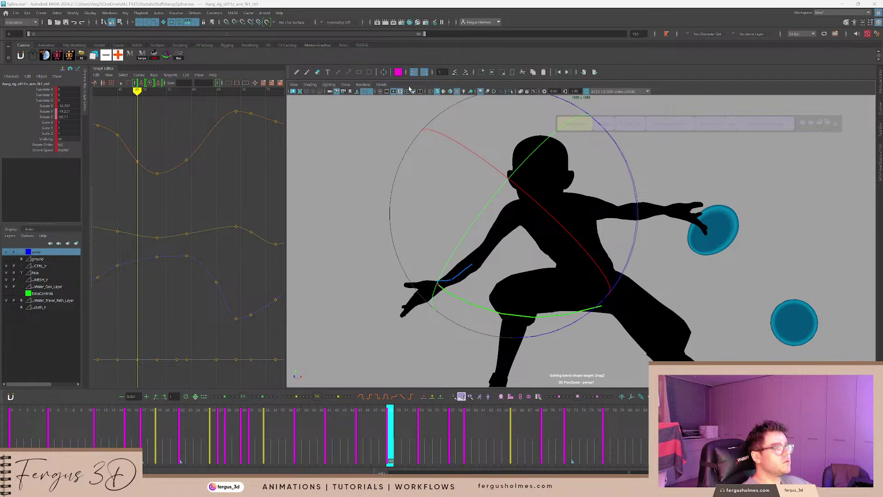
{"action": "left_click", "coordinate": [329, 85]}
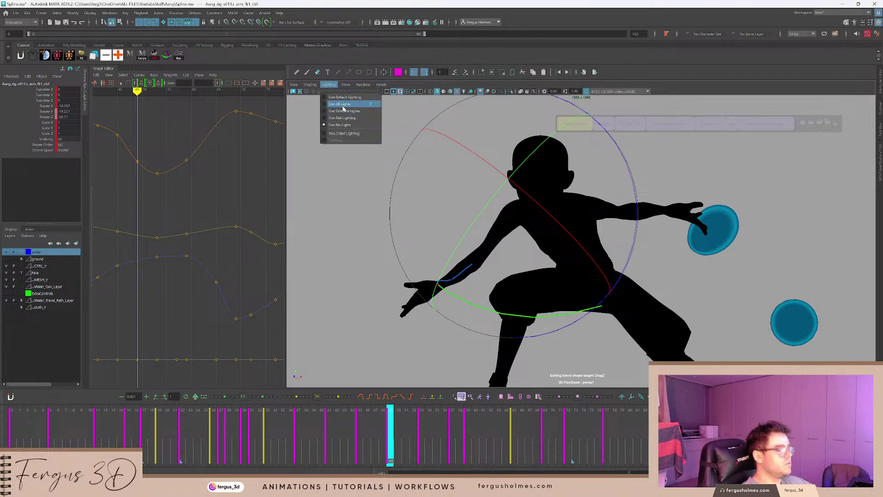
{"action": "left_click", "coordinate": [343, 105]}
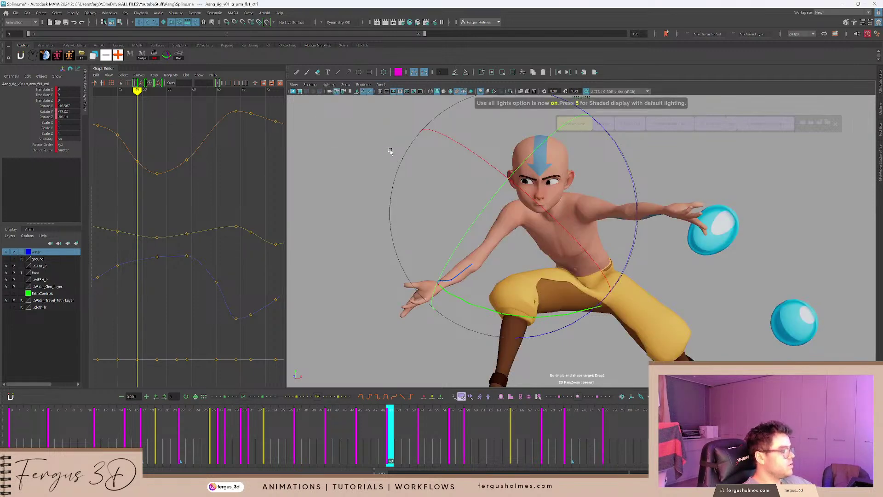
Delete the water ball that overlaps the character's outstretched left hand, leaving the other ball in the scene.
{"action": "key", "text": "backslash"}
{"action": "left_click", "coordinate": [768, 219]}
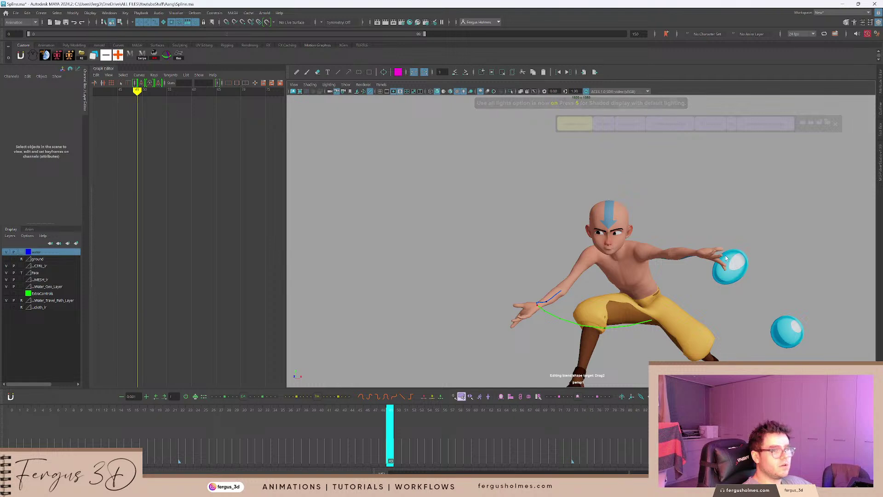
{"action": "left_click", "coordinate": [734, 277]}
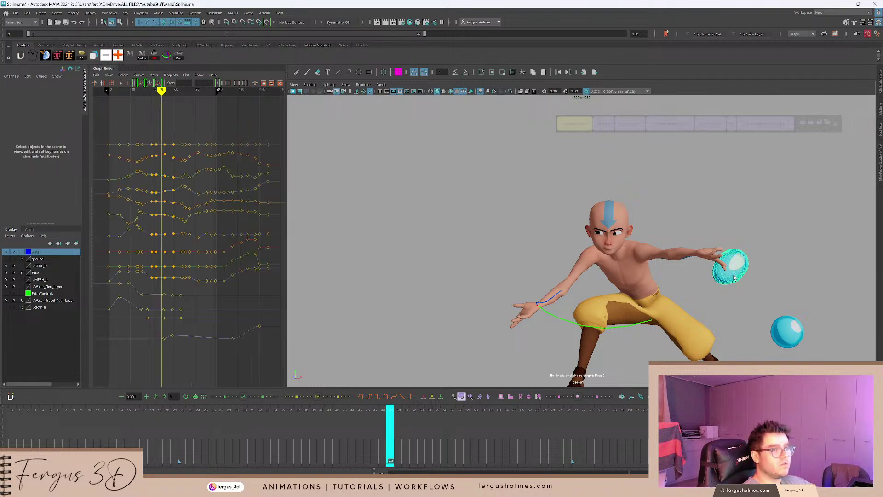
{"action": "key", "text": "Delete"}
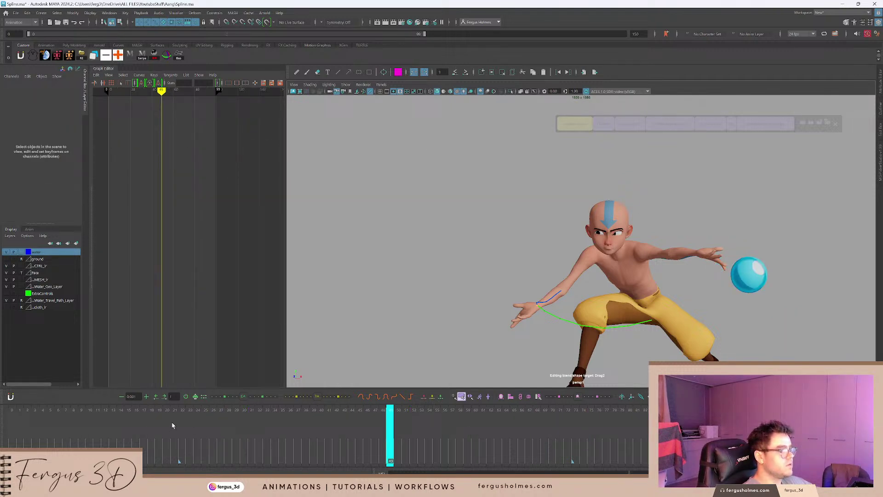
Play the animation from the start in the full camera frame and extend the playback range to the end of the scene.
{"action": "key", "text": "alt+shift+v"}
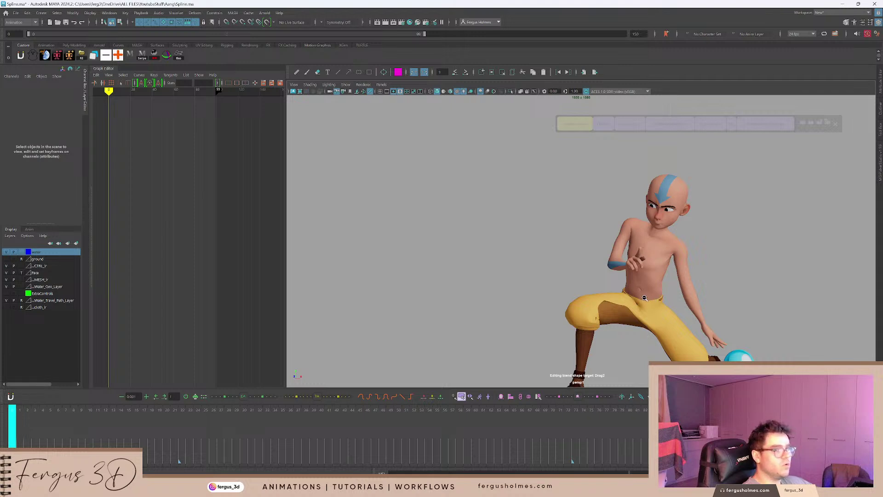
{"action": "right_click_drag", "start_coordinate": [645, 298], "coordinate": [276, 280]}
{"action": "middle_click_drag", "start_coordinate": [505, 239], "coordinate": [515, 254]}
{"action": "left_click_drag", "start_coordinate": [54, 427], "coordinate": [11, 422]}
{"action": "key", "text": "alt+v"}
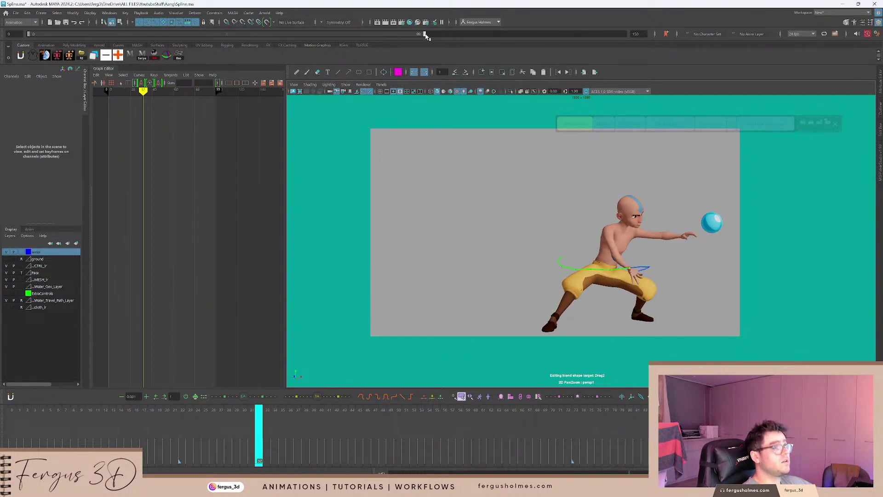
{"action": "left_click_drag", "start_coordinate": [425, 34], "coordinate": [625, 35]}
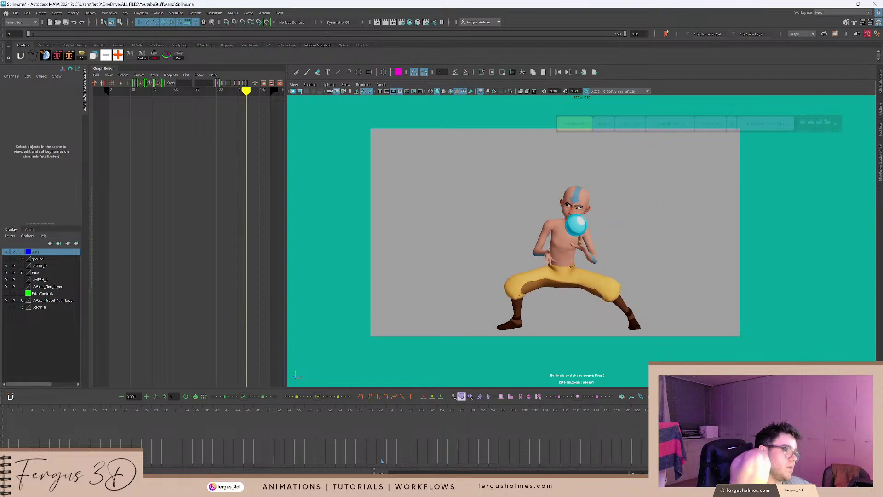
{"action": "left_click_drag", "start_coordinate": [34, 443], "coordinate": [26, 440]}
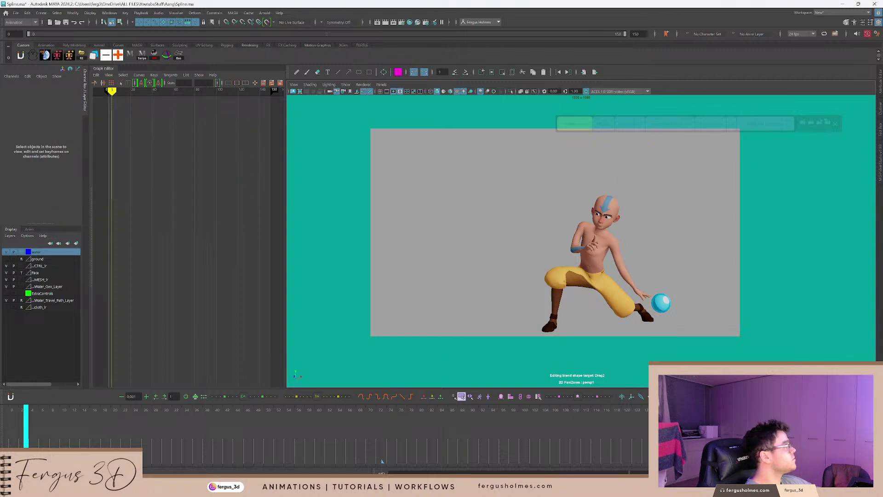
Make the chat window narrower and taller and place it over the layer list, clear of the camera view.
{"action": "left_click", "coordinate": [92, 115]}
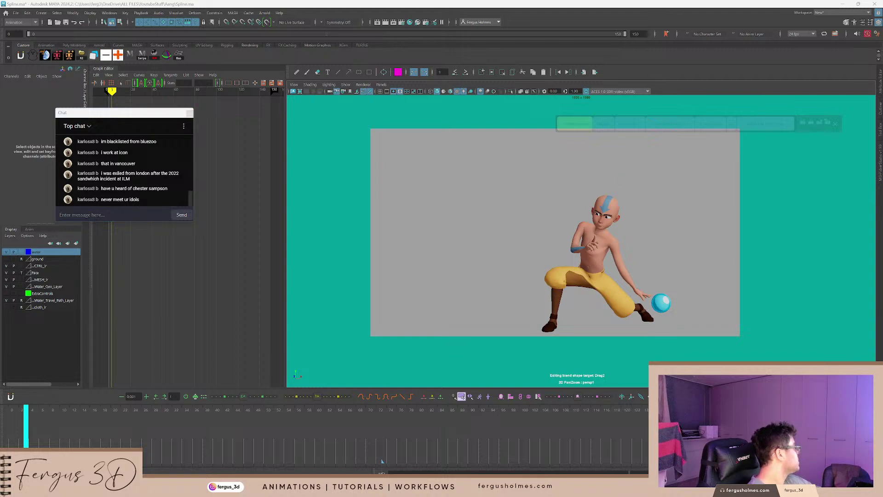
{"action": "left_click", "coordinate": [105, 114]}
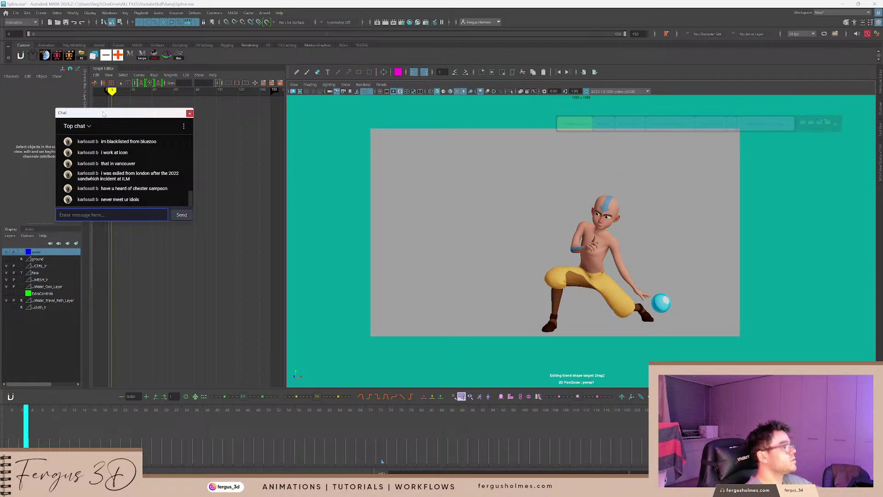
{"action": "left_click_drag", "start_coordinate": [104, 113], "coordinate": [74, 121]}
{"action": "left_click_drag", "start_coordinate": [163, 149], "coordinate": [134, 151]}
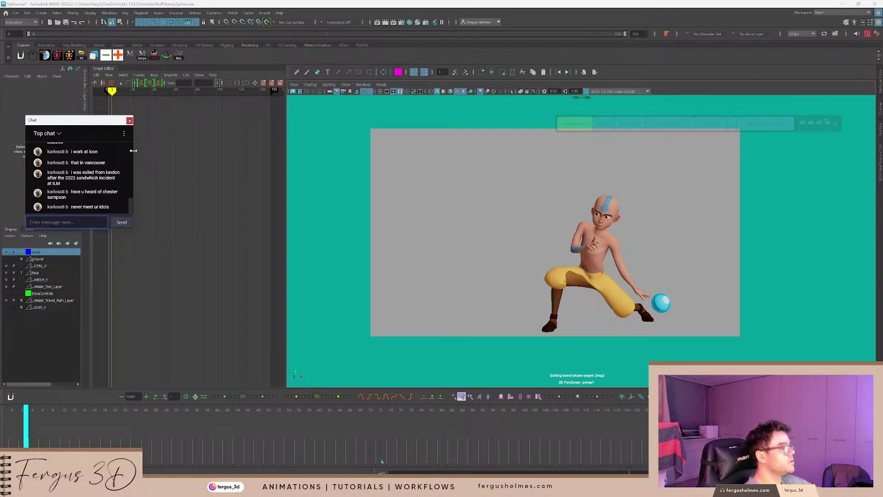
{"action": "left_click_drag", "start_coordinate": [88, 228], "coordinate": [85, 301]}
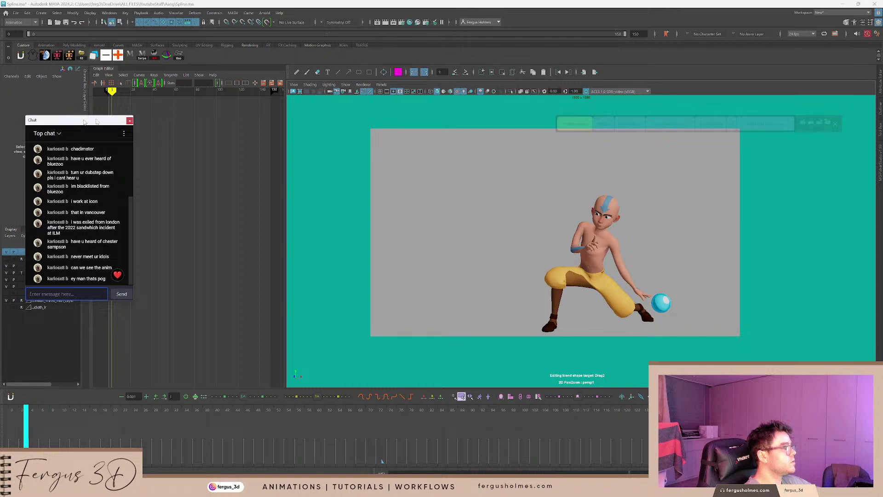
{"action": "left_click_drag", "start_coordinate": [84, 121], "coordinate": [63, 202]}
{"action": "left_click", "coordinate": [526, 174]}
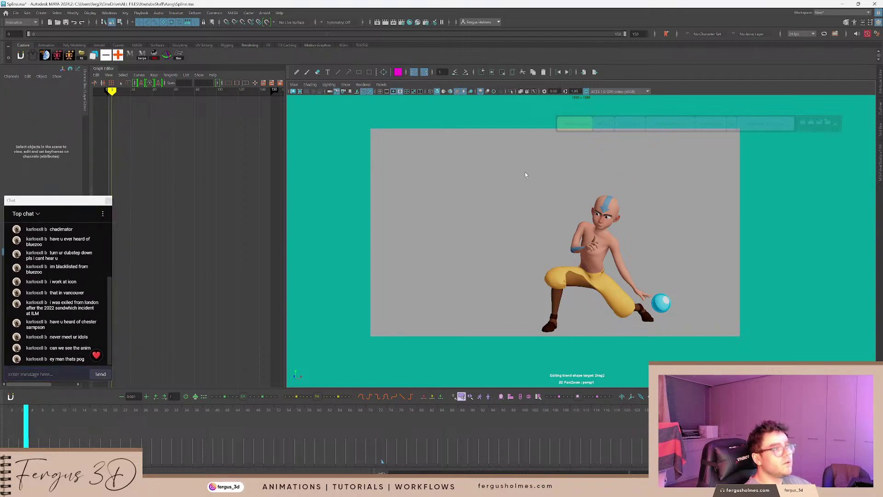
Restore the side-by-side perspective and camera views, hide the Graph Editor and play the animation from frame 0.
{"action": "key", "text": "space"}
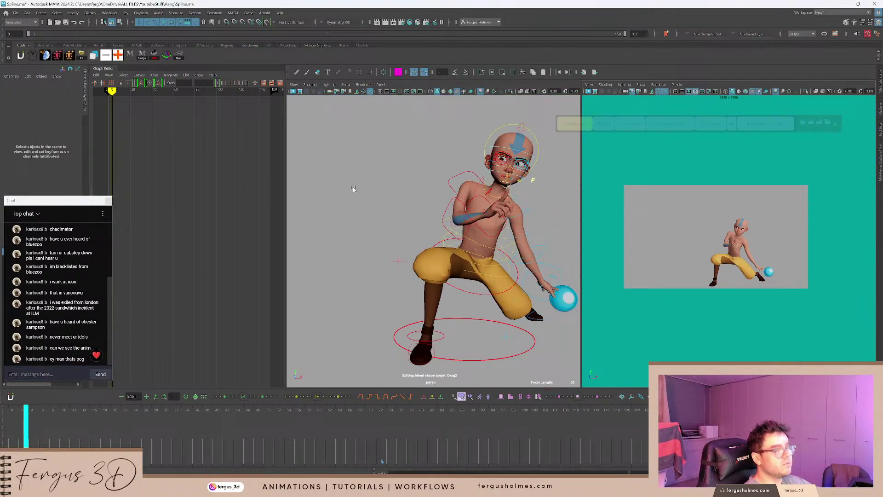
{"action": "double_click", "coordinate": [108, 69]}
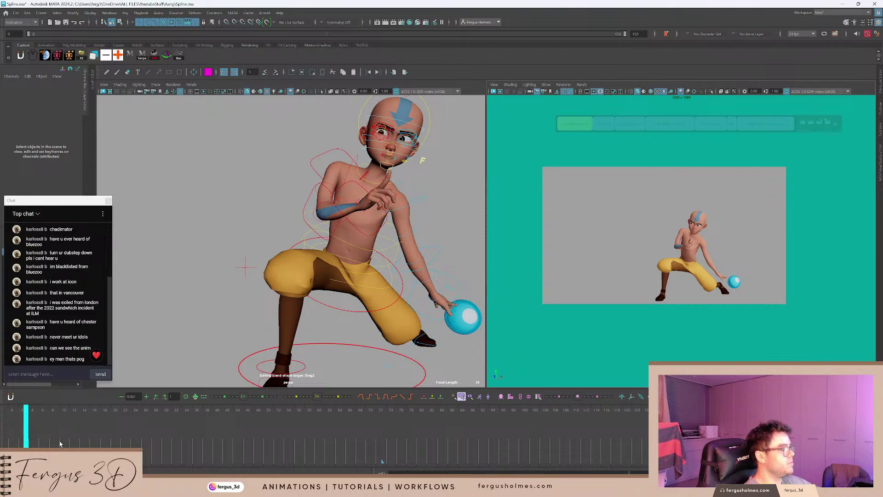
{"action": "left_click", "coordinate": [13, 418]}
{"action": "scroll", "coordinate": [343, 267], "scroll_direction": "down", "scroll_amount": 3}
{"action": "key", "text": "alt+v"}
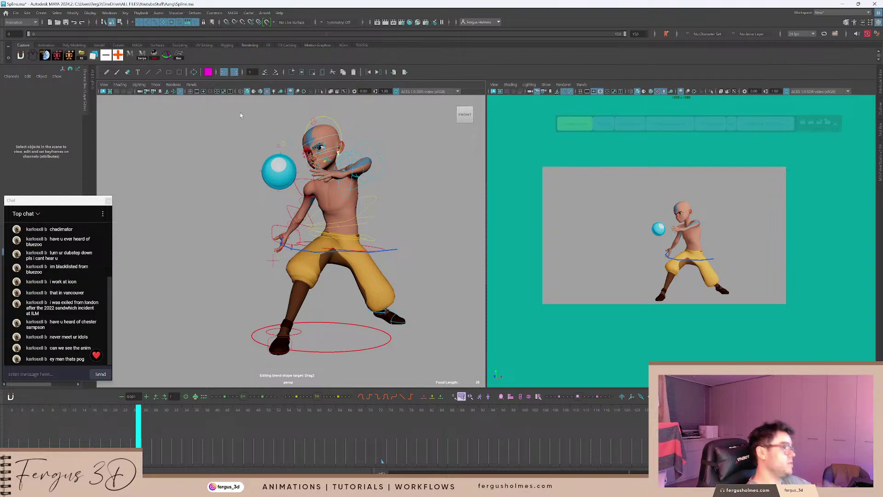
Replay the first part of the animation from frame 0 to examine the arm and ball motion in both views.
{"action": "left_click_drag", "start_coordinate": [108, 427], "coordinate": [77, 427]}
{"action": "key", "text": "alt+v"}
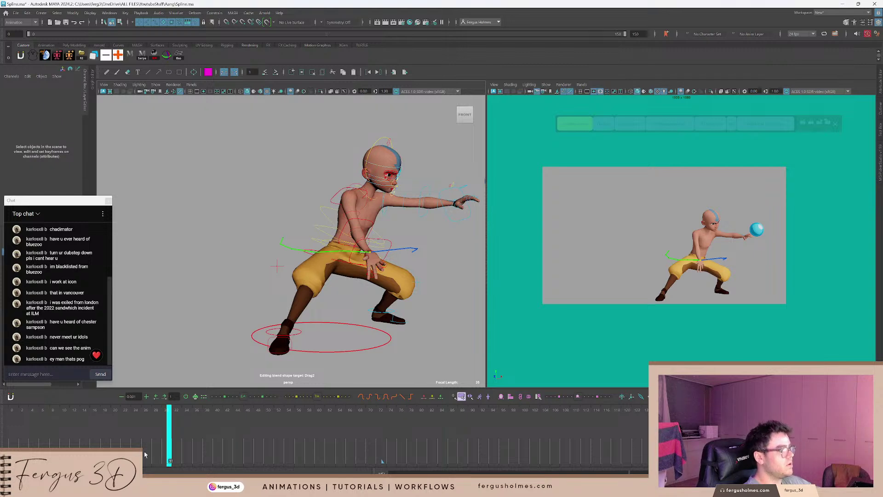
{"action": "left_click_drag", "start_coordinate": [137, 452], "coordinate": [10, 432]}
{"action": "key", "text": "alt+v"}
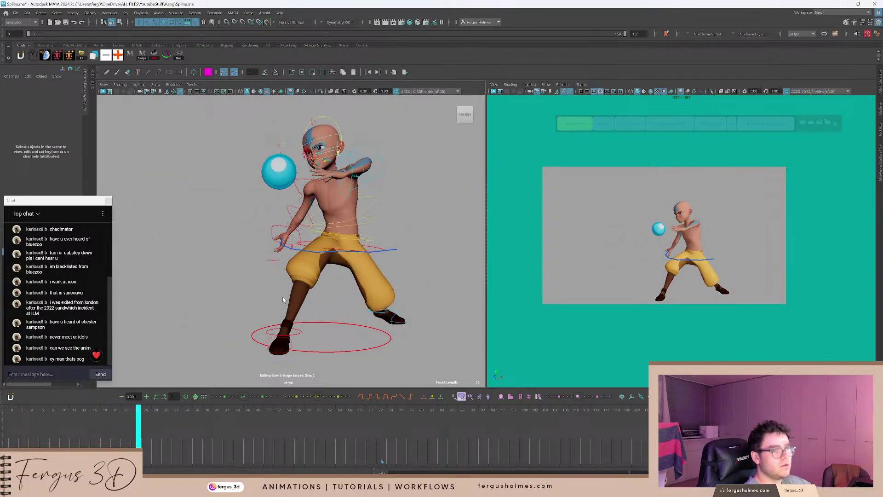
{"action": "mouse_move", "coordinate": [52, 204]}
{"action": "left_mouse_down"}
{"action": "mouse_move", "coordinate": [63, 192]}
{"action": "mouse_move", "coordinate": [52, 205]}
{"action": "left_mouse_up"}
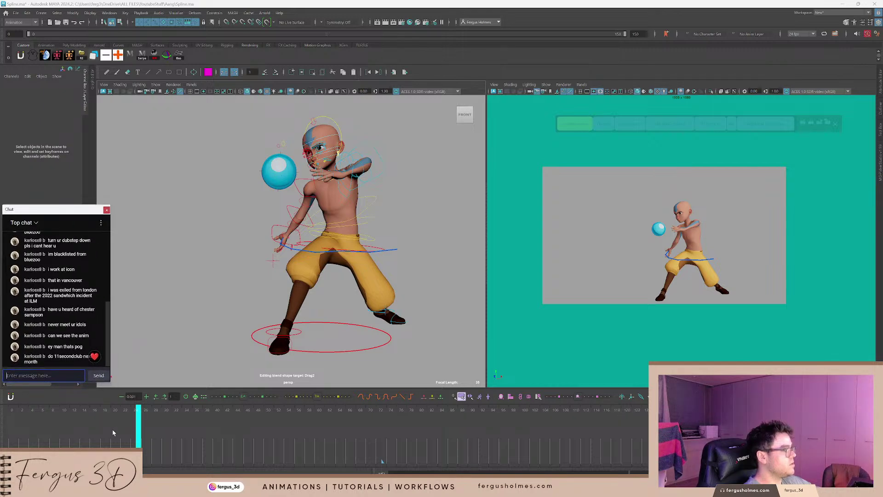
{"action": "left_click_drag", "start_coordinate": [113, 433], "coordinate": [10, 433]}
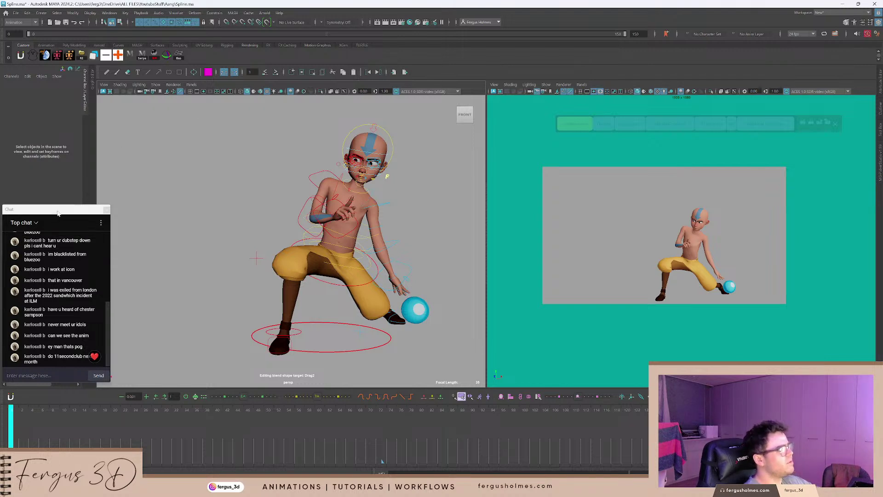
{"action": "left_click_drag", "start_coordinate": [58, 212], "coordinate": [58, 215]}
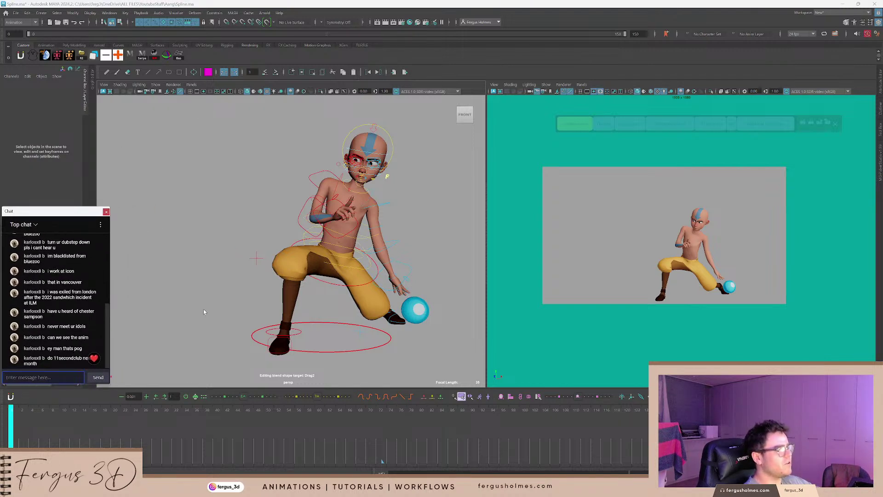
{"action": "left_click_drag", "start_coordinate": [131, 433], "coordinate": [10, 435]}
{"action": "key", "text": "alt+v"}
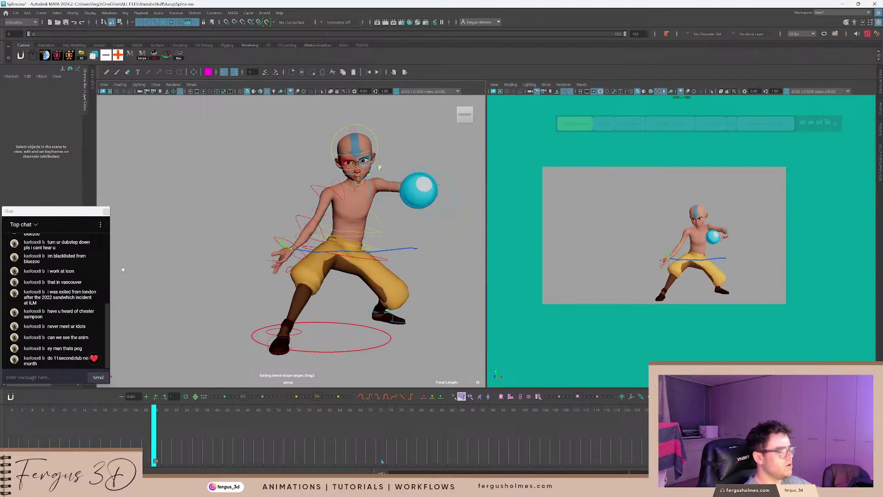
Hide the water ball layer and play the animation with only the character showing.
{"action": "mouse_move", "coordinate": [59, 217]}
{"action": "left_mouse_down"}
{"action": "mouse_move", "coordinate": [121, 217]}
{"action": "mouse_move", "coordinate": [55, 224]}
{"action": "left_mouse_up"}
{"action": "left_click", "coordinate": [6, 252]}
{"action": "key", "text": "alt+v"}
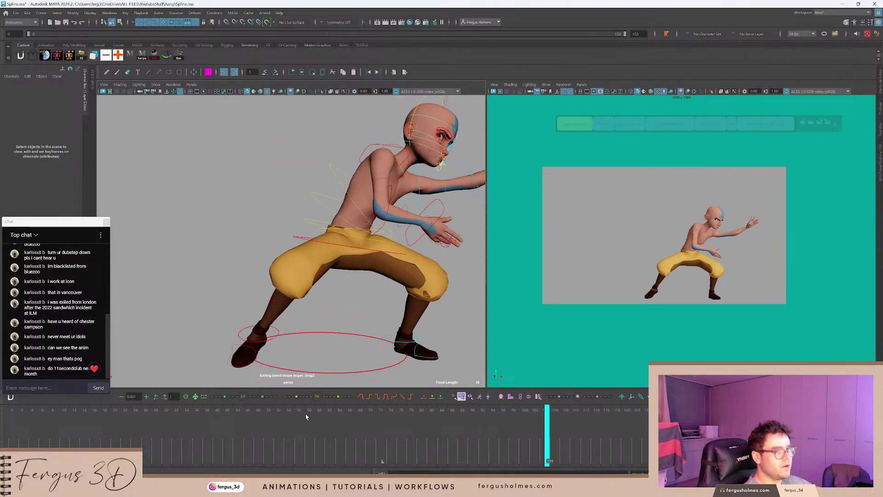
Stop the playback and set the playback range's end frame to 92.
{"action": "key", "text": "alt+v"}
{"action": "left_click_drag", "start_coordinate": [333, 433], "coordinate": [361, 432]}
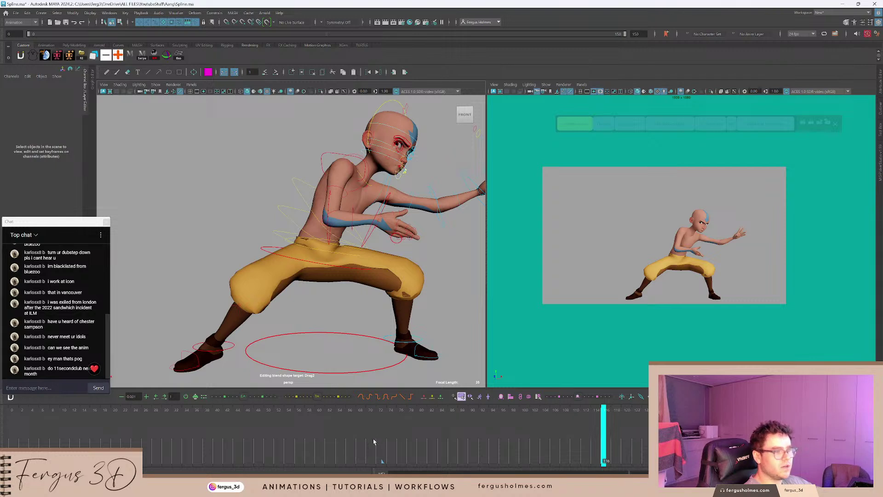
{"action": "double_click", "coordinate": [619, 34]}
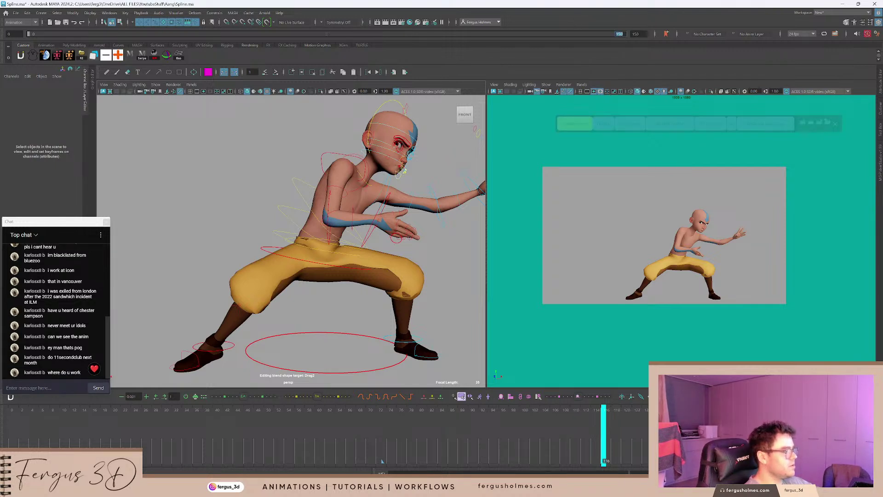
{"action": "type", "text": "92"}
{"action": "key", "text": "Return"}
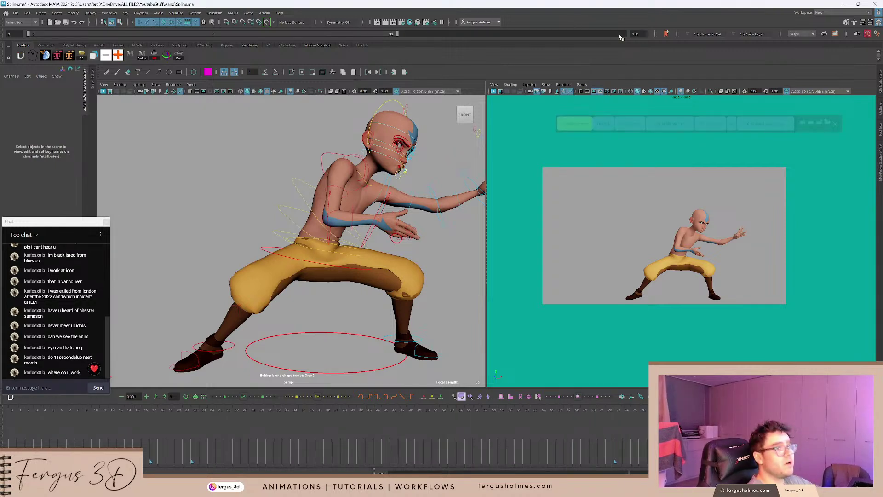
Play the shortened range repeatedly from its first frames to review the character's body motion.
{"action": "left_click", "coordinate": [36, 427]}
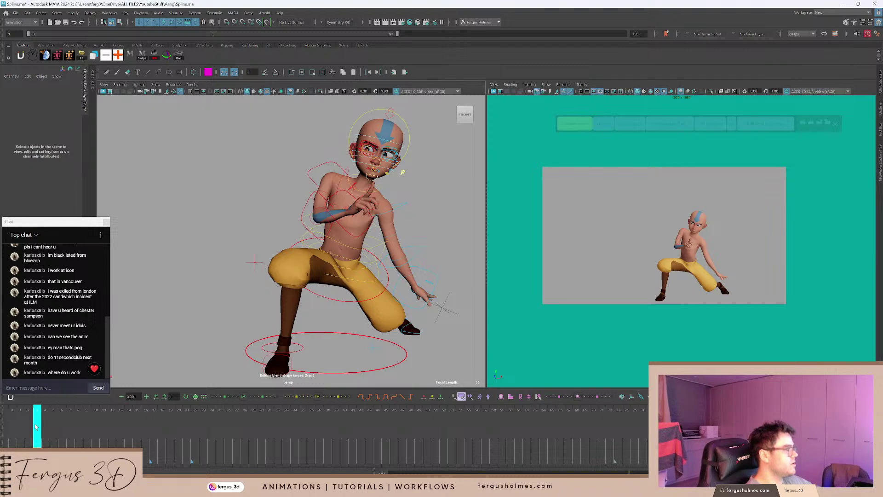
{"action": "left_click_drag", "start_coordinate": [36, 427], "coordinate": [21, 427]}
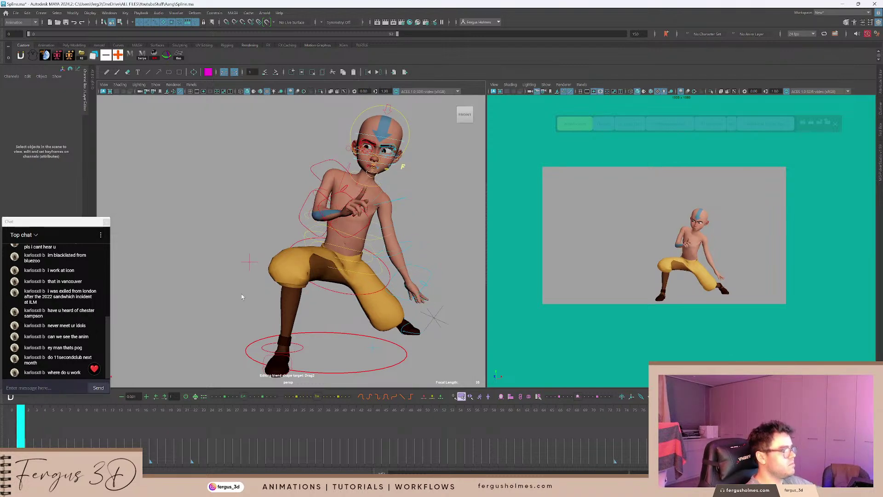
{"action": "key", "text": "alt+v"}
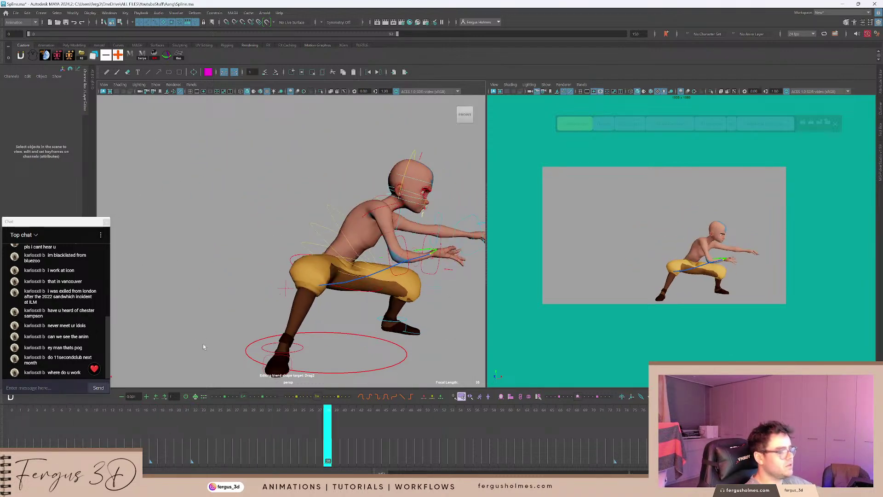
{"action": "left_click_drag", "start_coordinate": [36, 423], "coordinate": [22, 426]}
{"action": "key", "text": "alt+v"}
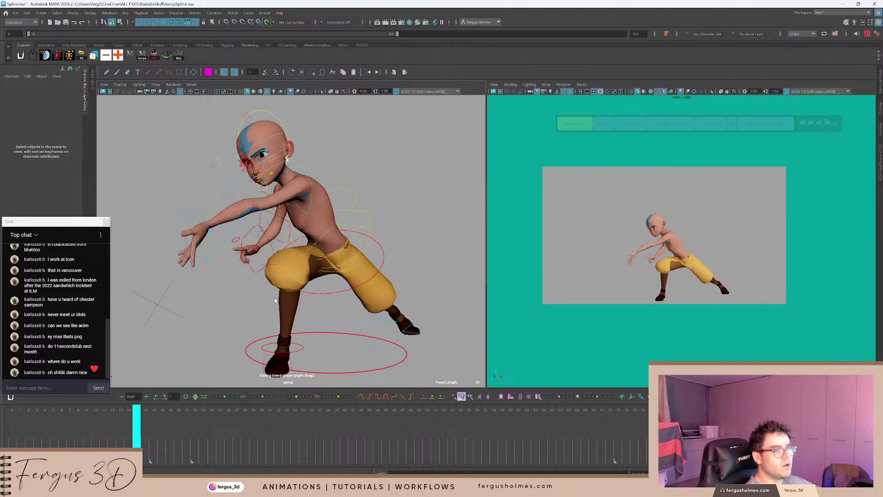
{"action": "left_click_drag", "start_coordinate": [76, 437], "coordinate": [38, 429]}
{"action": "key", "text": "alt+v"}
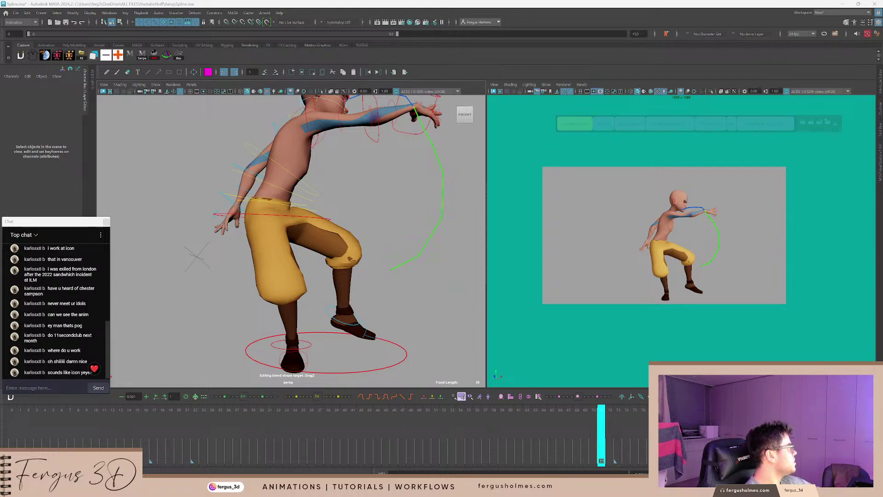
Switch to the browser, bring the Delivery Heros_musical adventure page into view and enlarge it to 175%.
{"action": "left_click_drag", "start_coordinate": [0, 159], "coordinate": [367, 68]}
{"action": "scroll", "coordinate": [375, 211], "scroll_direction": "up", "scroll_amount": 4, "text": "ctrl"}
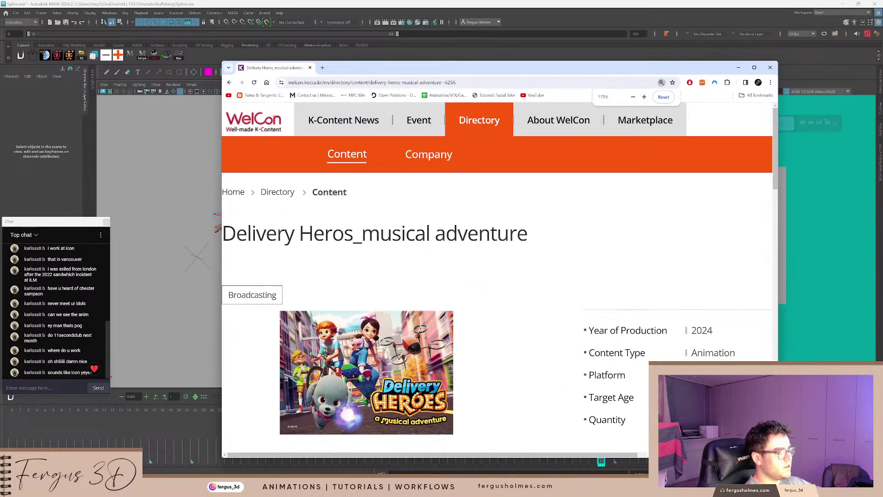
Look through the production details on the Delivery Heros page, move the browser window off screen and return to the Maya scene.
{"action": "scroll", "coordinate": [432, 235], "scroll_direction": "down", "scroll_amount": 2}
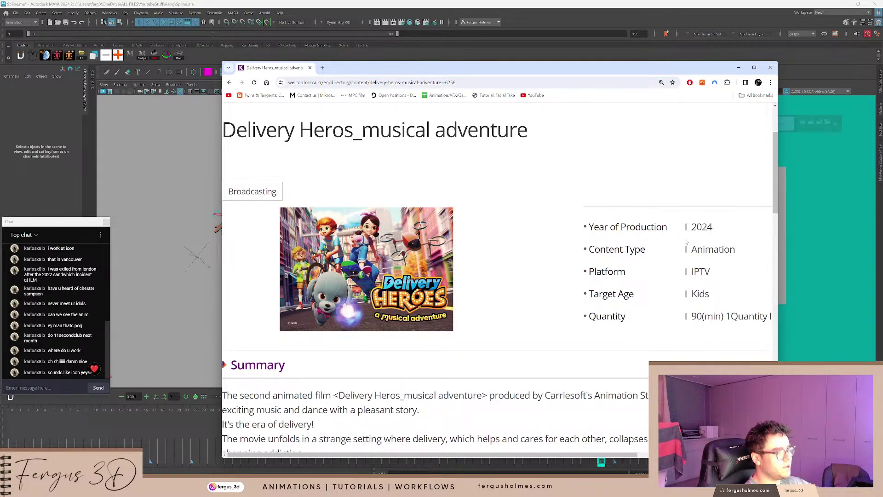
{"action": "mouse_move", "coordinate": [411, 455]}
{"action": "left_mouse_down"}
{"action": "mouse_move", "coordinate": [540, 455]}
{"action": "mouse_move", "coordinate": [410, 455]}
{"action": "left_mouse_up"}
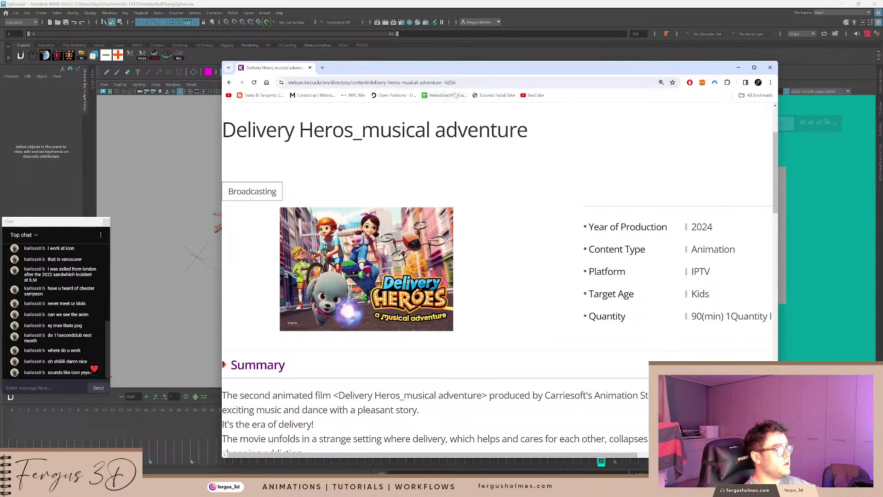
{"action": "left_click_drag", "start_coordinate": [454, 67], "coordinate": [0, 88]}
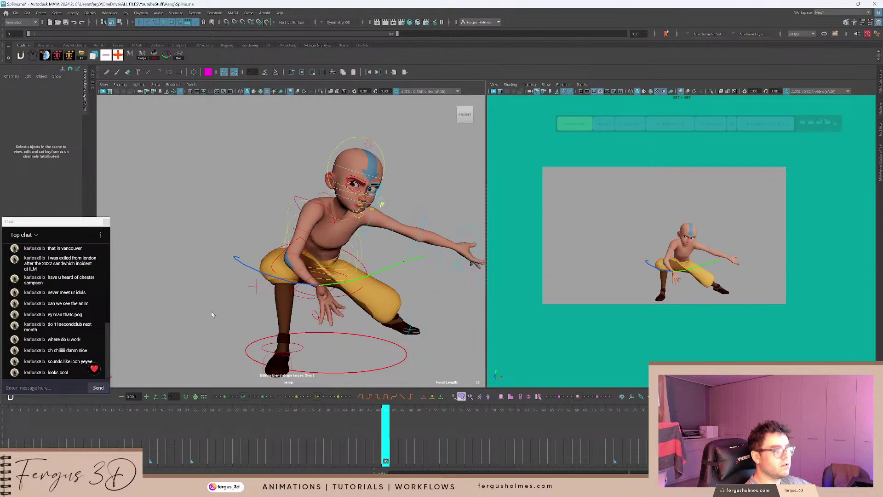
Replay the animation from its early frames and read back through the chat messages.
{"action": "left_click", "coordinate": [113, 424]}
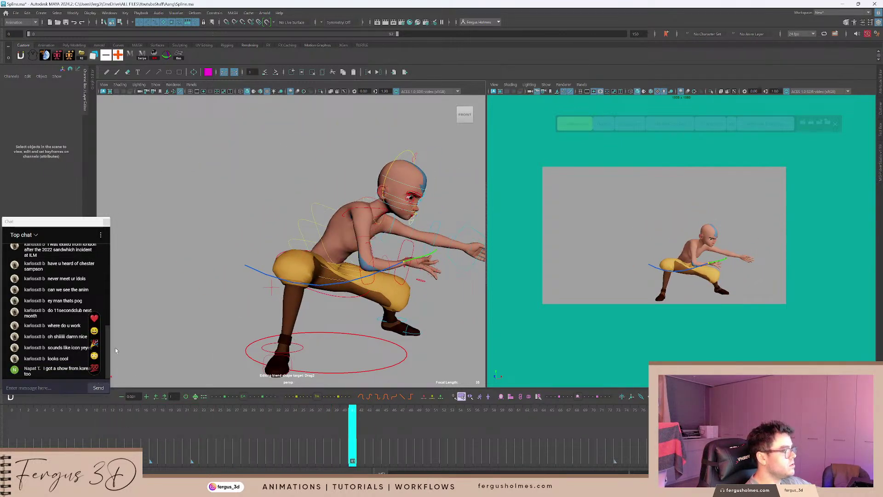
{"action": "left_click_drag", "start_coordinate": [77, 431], "coordinate": [37, 425]}
{"action": "key", "text": "alt+v"}
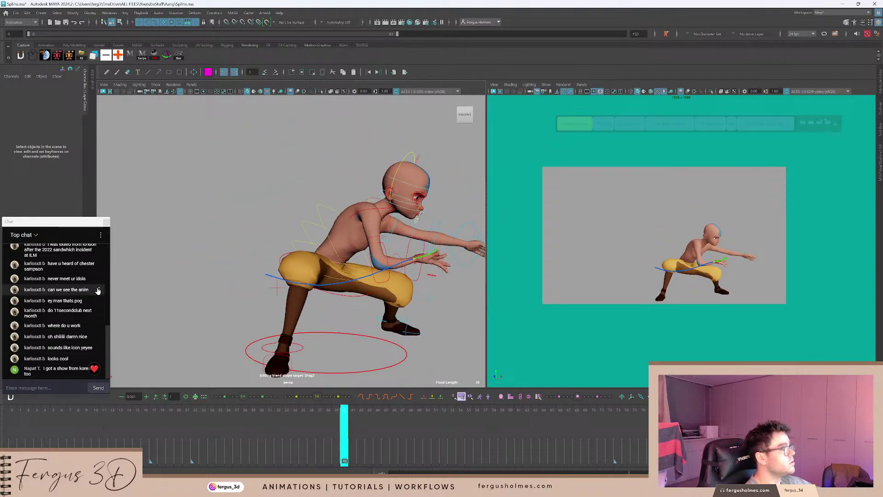
{"action": "scroll", "coordinate": [69, 304], "scroll_direction": "up", "scroll_amount": 3}
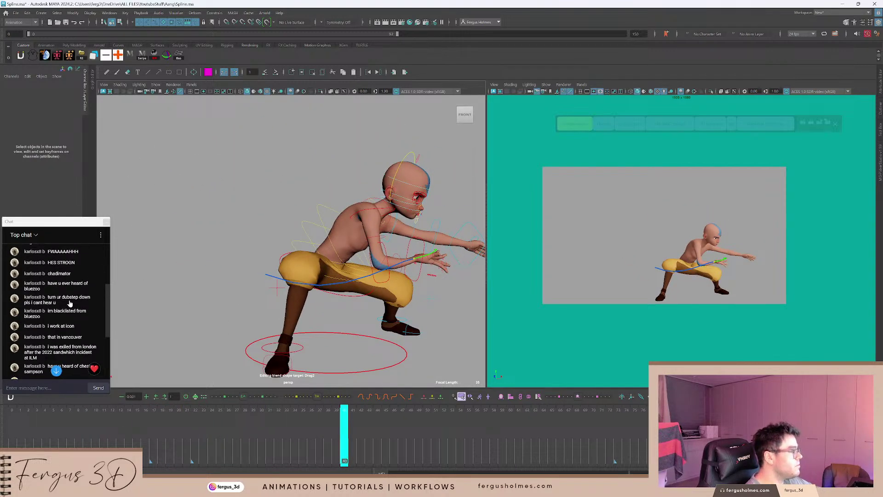
{"action": "scroll", "coordinate": [70, 303], "scroll_direction": "down", "scroll_amount": 3}
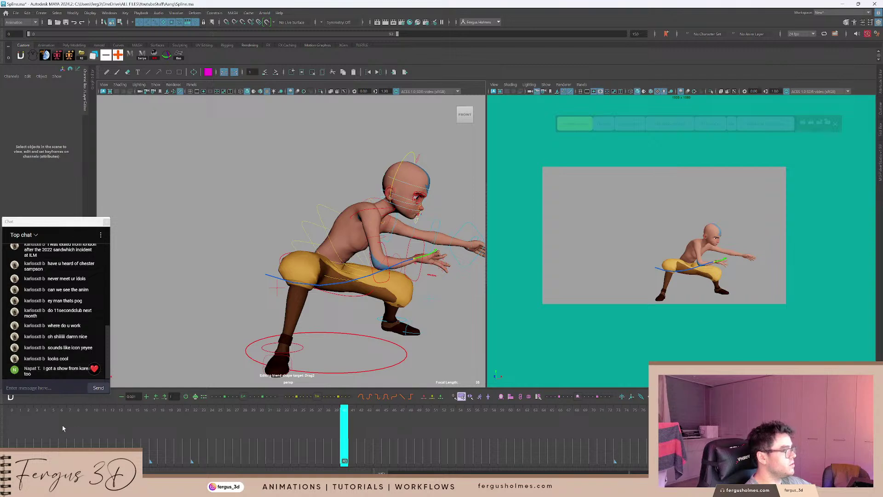
{"action": "left_click", "coordinate": [129, 412]}
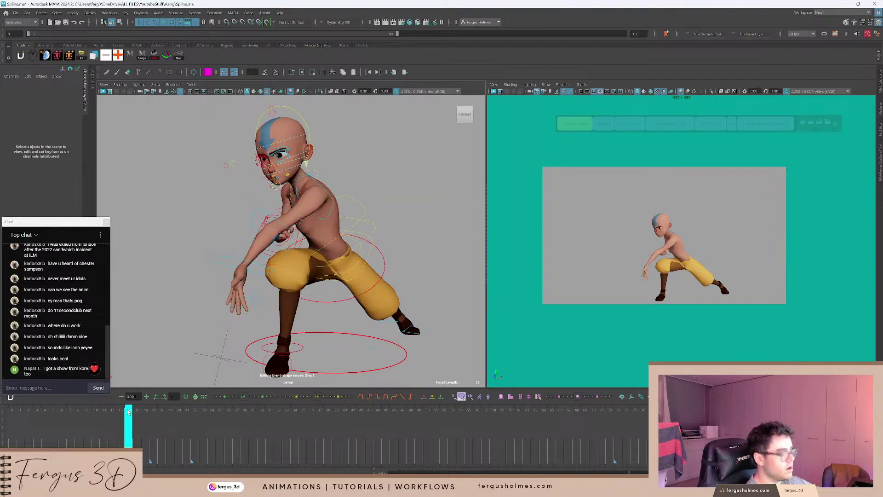
{"action": "key", "text": "alt+v"}
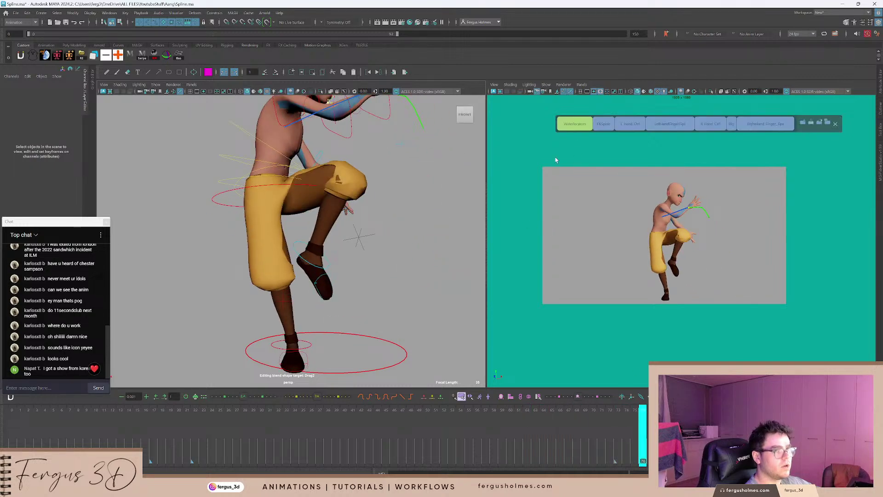
Select the right arm's upper-arm, forearm and hand controls and review their motion through the earlier keys and in playback.
{"action": "middle_click_drag", "start_coordinate": [378, 180], "coordinate": [394, 247], "text": "alt"}
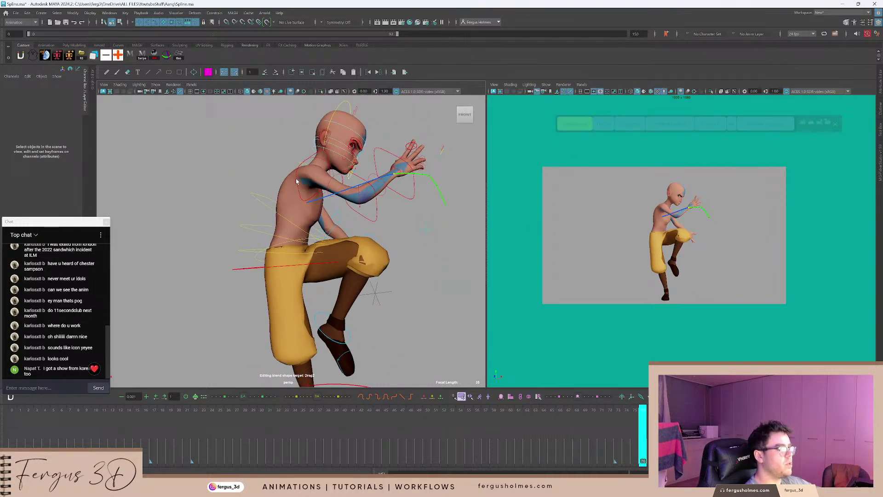
{"action": "left_click", "coordinate": [370, 208]}
{"action": "left_click_drag", "start_coordinate": [385, 212], "coordinate": [408, 201], "text": "shift"}
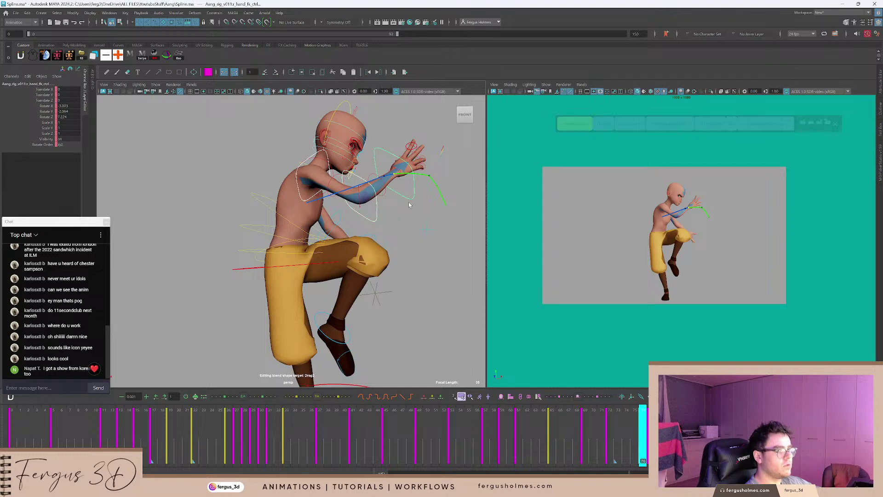
{"action": "key", "text": "alt+period"}
{"action": "key", "text": "comma"}
{"action": "key", "text": "comma"}
{"action": "key", "text": "comma"}
{"action": "key", "text": "comma"}
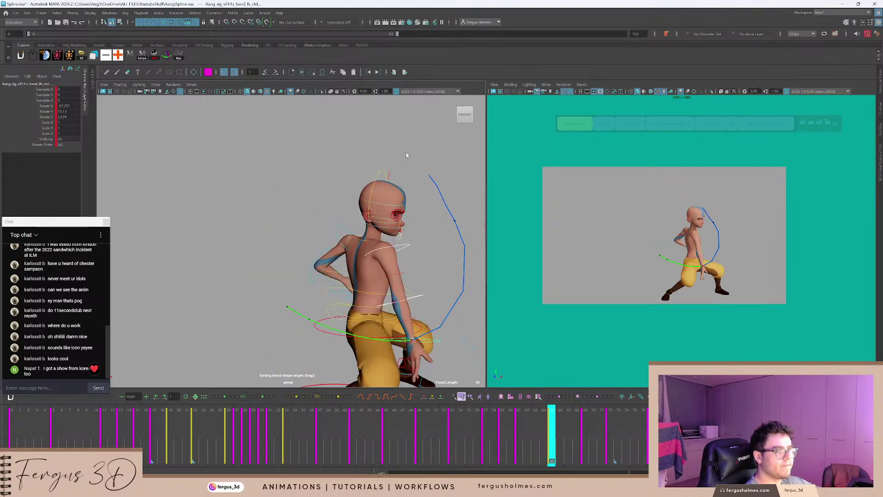
{"action": "key", "text": "alt+v"}
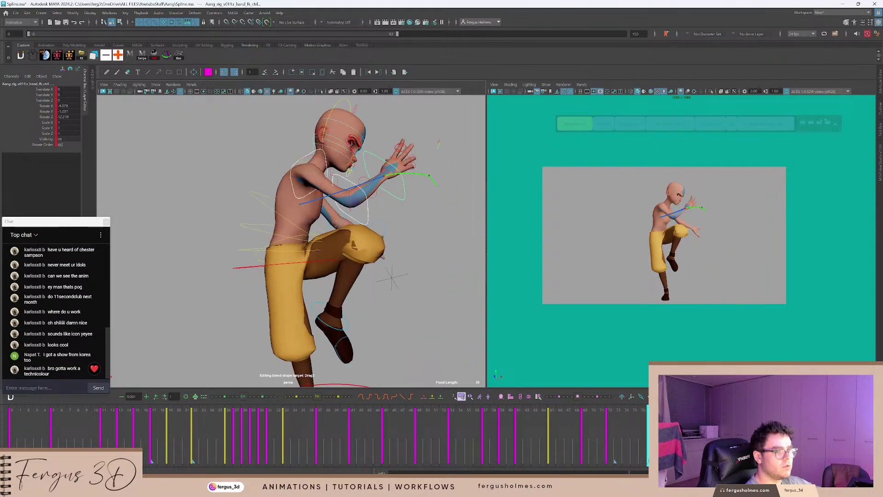
Examine the right arm from a closer angle across the keys around the raised-knee pose.
{"action": "left_click_drag", "start_coordinate": [368, 263], "coordinate": [356, 239], "text": "alt"}
{"action": "middle_click_drag", "start_coordinate": [316, 229], "coordinate": [299, 250], "text": "alt"}
{"action": "right_click_drag", "start_coordinate": [299, 250], "coordinate": [320, 237], "text": "alt"}
{"action": "mouse_move", "coordinate": [321, 239]}
{"action": "left_mouse_down", "text": "alt"}
{"action": "mouse_move", "coordinate": [330, 230]}
{"action": "mouse_move", "coordinate": [327, 244]}
{"action": "left_mouse_up", "text": "alt"}
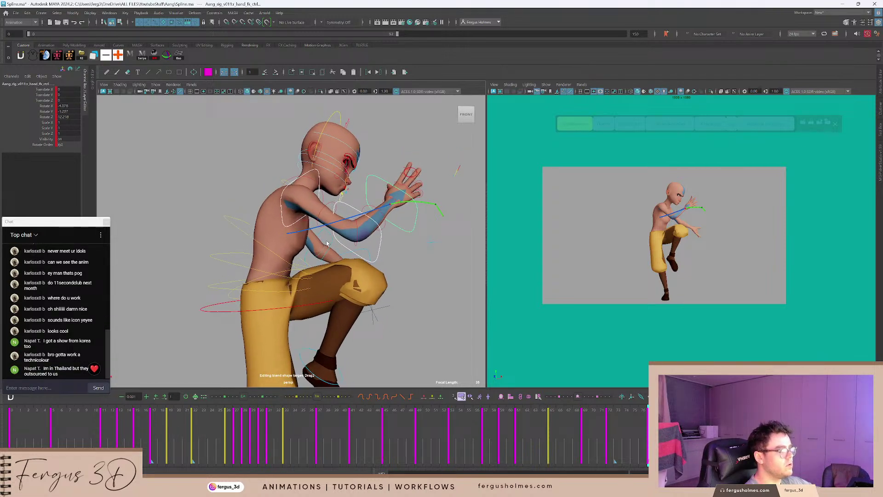
{"action": "key", "text": "comma"}
{"action": "key", "text": "period"}
{"action": "key", "text": "period"}
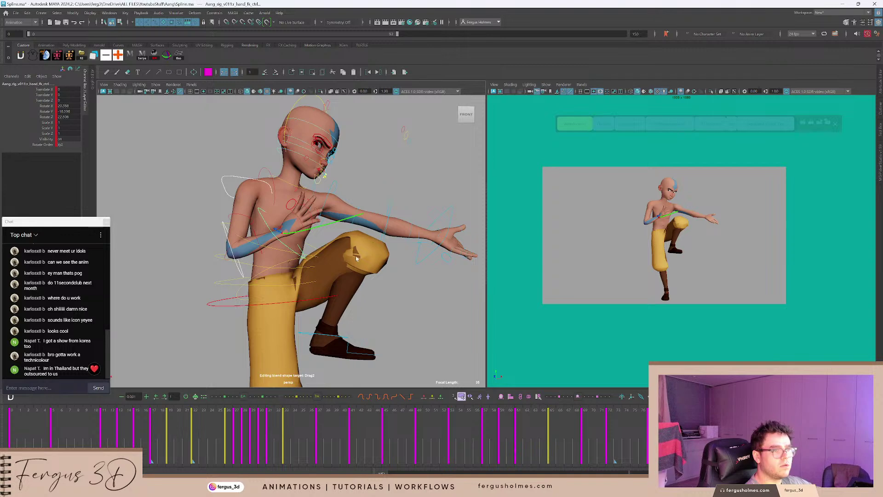
{"action": "key", "text": "period"}
{"action": "key", "text": "comma"}
{"action": "key", "text": "period"}
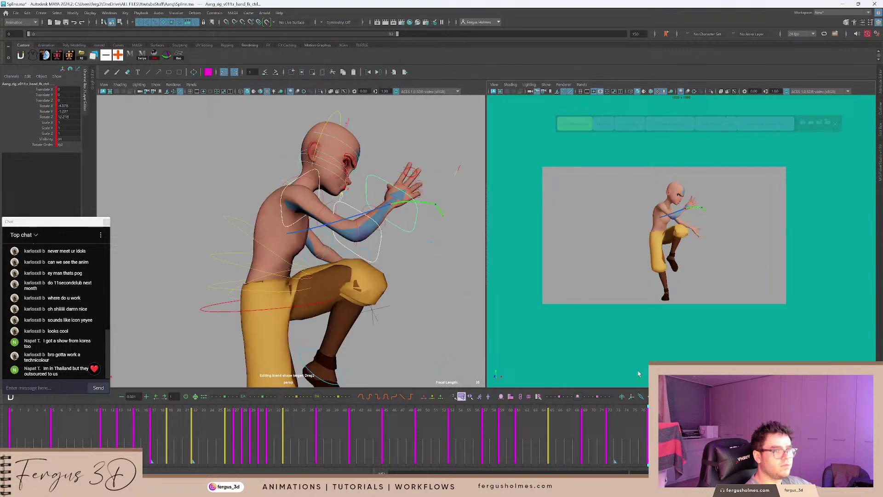
Try an adjusted right-arm pose on the key after the raised-hand pose, replay it, and undo the change.
{"action": "left_click_drag", "start_coordinate": [652, 437], "coordinate": [727, 437]}
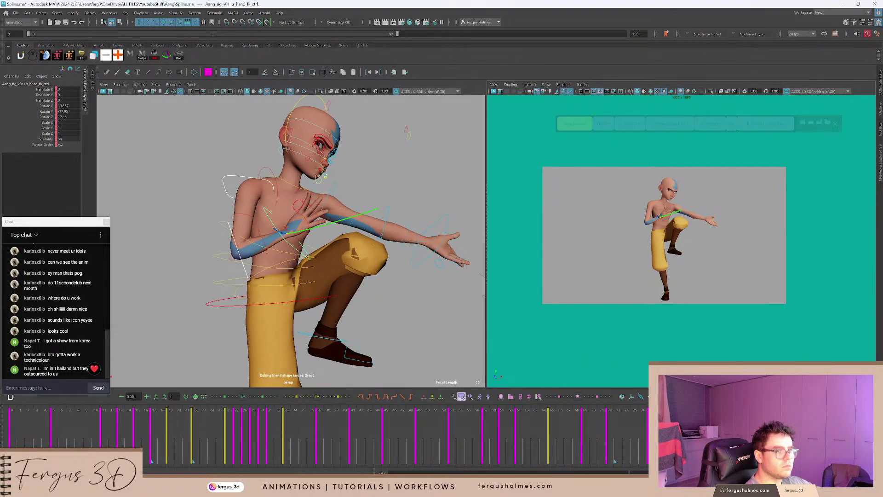
{"action": "key", "text": "period"}
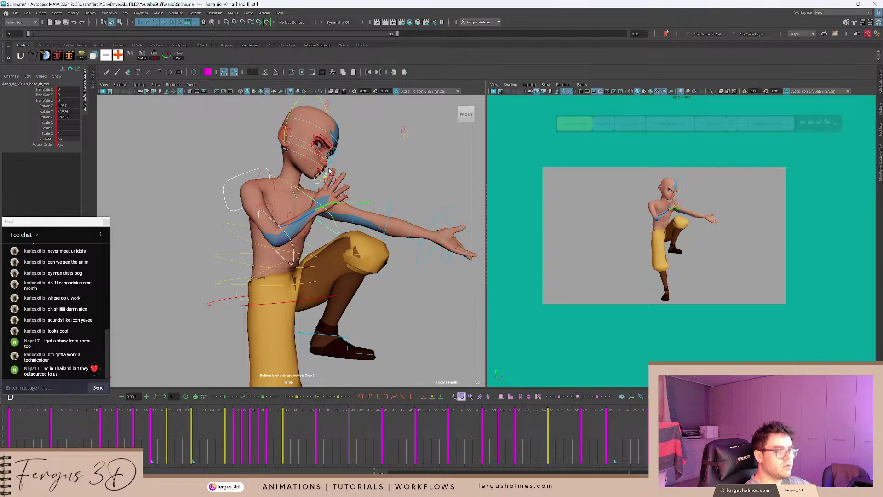
{"action": "key", "text": "ctrl+z"}
{"action": "key", "text": "comma"}
{"action": "key", "text": "alt+v"}
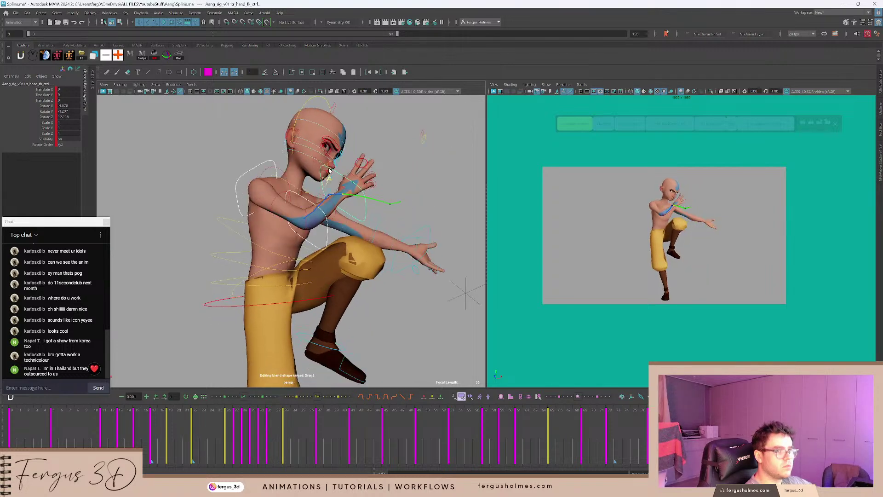
{"action": "key", "text": "Escape"}
{"action": "key", "text": "ctrl+z"}
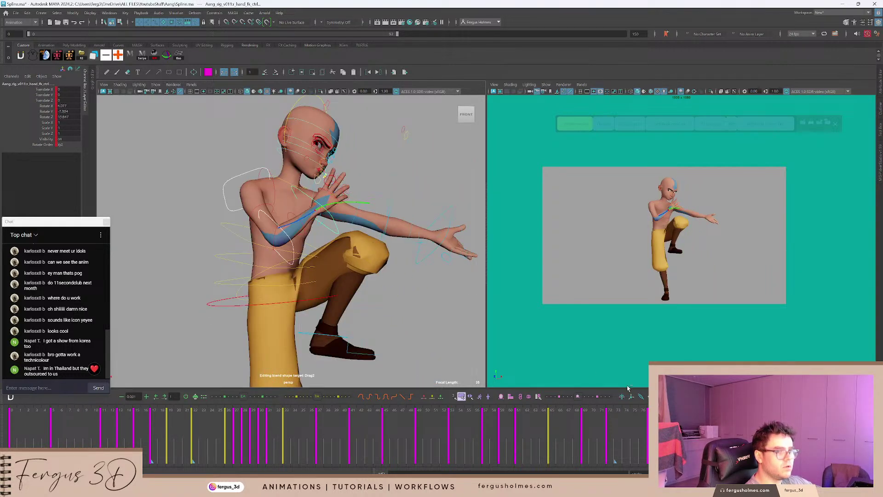
{"action": "left_click", "coordinate": [586, 426]}
{"action": "key", "text": "alt+v"}
{"action": "key", "text": "alt+v"}
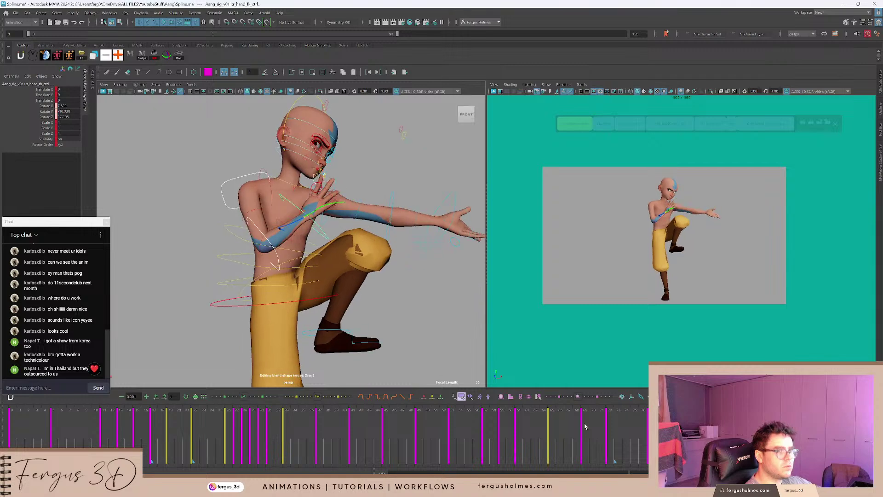
{"action": "key", "text": "ctrl+z"}
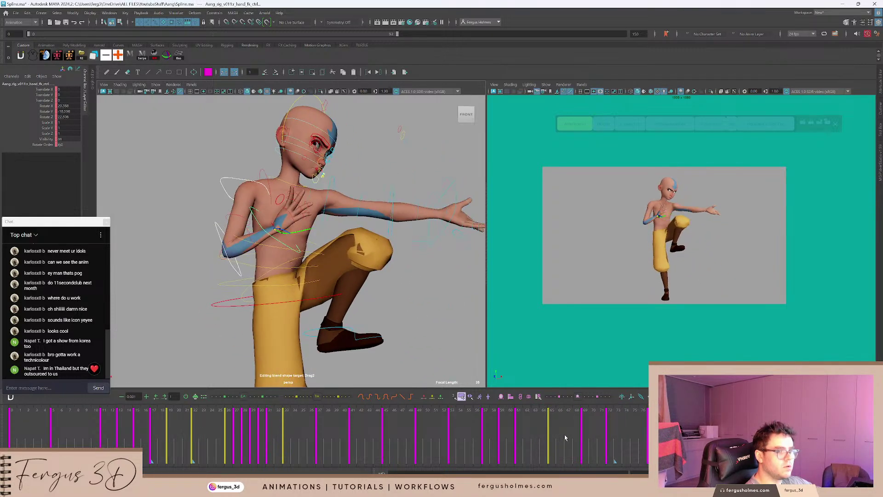
Replay the raised-knee section and enlarge the character in the camera view to check the arm swing.
{"action": "left_click_drag", "start_coordinate": [592, 425], "coordinate": [598, 421]}
{"action": "key", "text": "alt+v"}
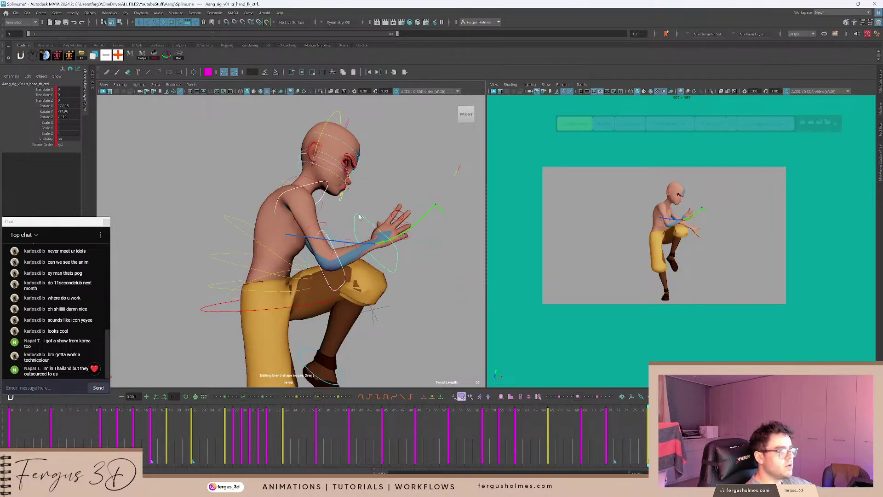
{"action": "left_click_drag", "start_coordinate": [573, 426], "coordinate": [484, 426]}
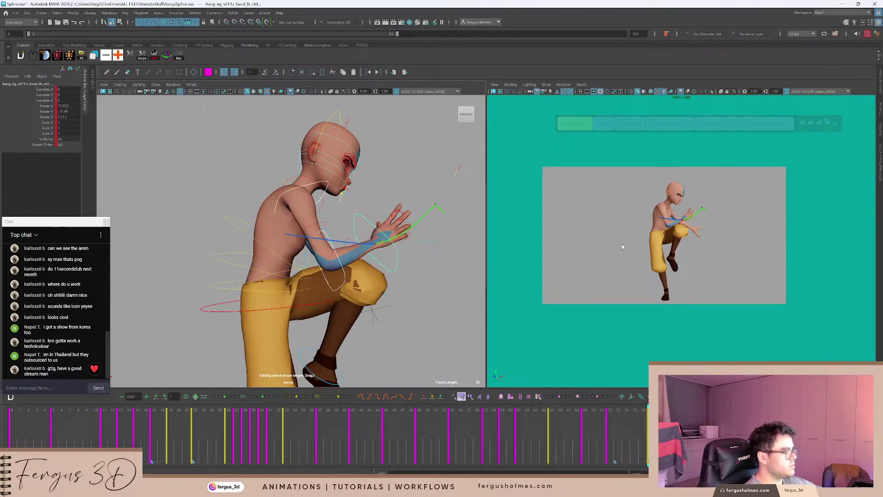
{"action": "right_click_drag", "start_coordinate": [575, 250], "coordinate": [757, 238], "text": "alt"}
{"action": "left_click_drag", "start_coordinate": [606, 428], "coordinate": [457, 425]}
{"action": "key", "text": "alt+v"}
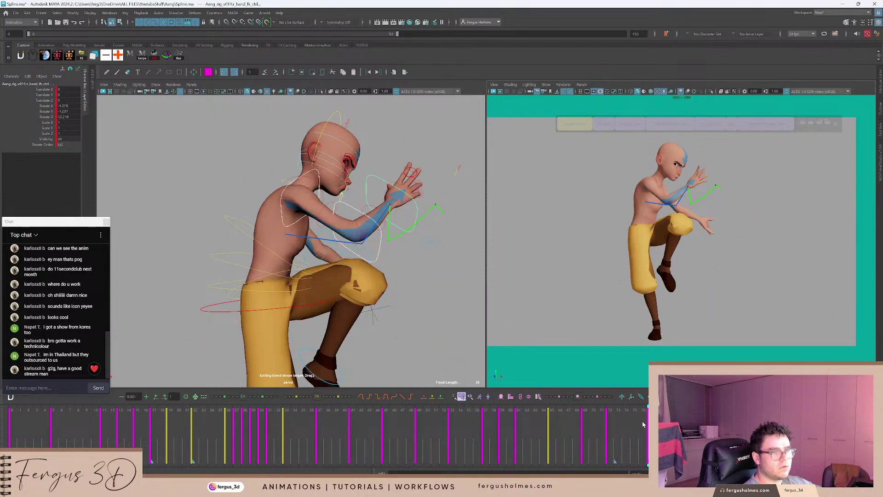
Play the arm swing repeatedly from the crouching poses and stop on frame 53.
{"action": "left_click", "coordinate": [468, 425]}
{"action": "key", "text": "alt+v"}
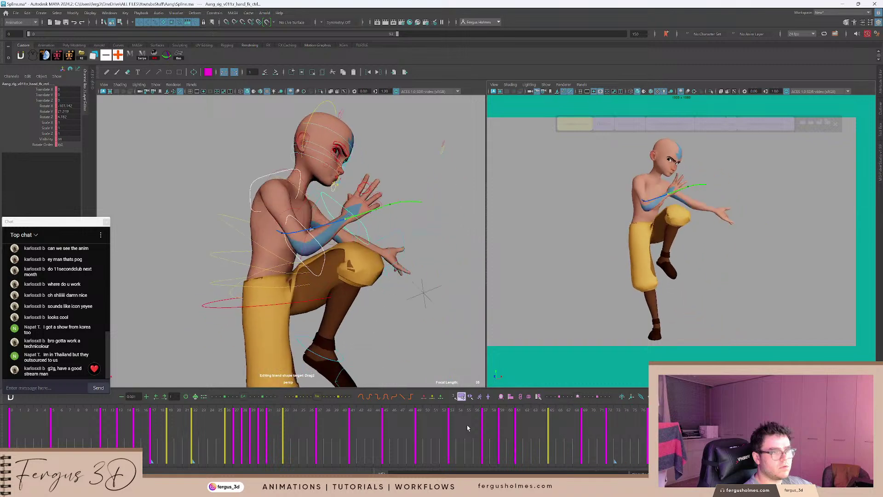
{"action": "mouse_move", "coordinate": [601, 429]}
{"action": "left_mouse_down"}
{"action": "mouse_move", "coordinate": [635, 426]}
{"action": "mouse_move", "coordinate": [420, 420]}
{"action": "left_mouse_up"}
{"action": "key", "text": "alt+v"}
{"action": "left_click", "coordinate": [391, 431]}
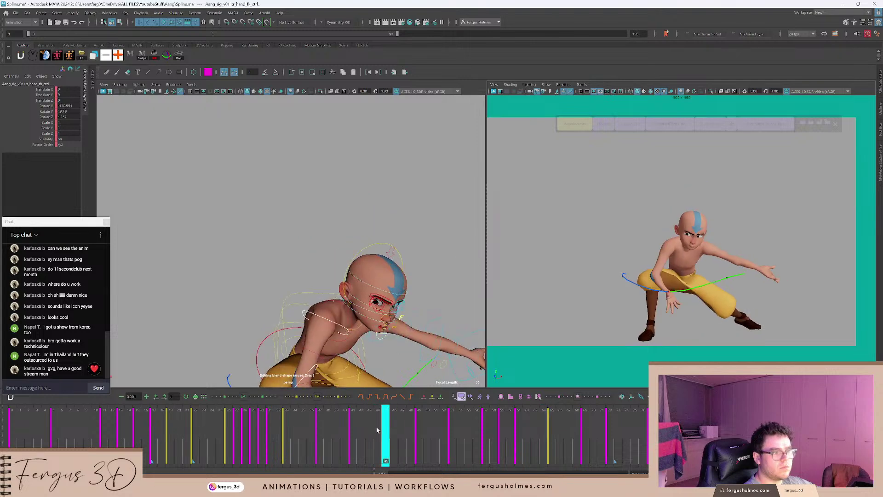
{"action": "left_click", "coordinate": [412, 434]}
{"action": "left_click", "coordinate": [453, 434]}
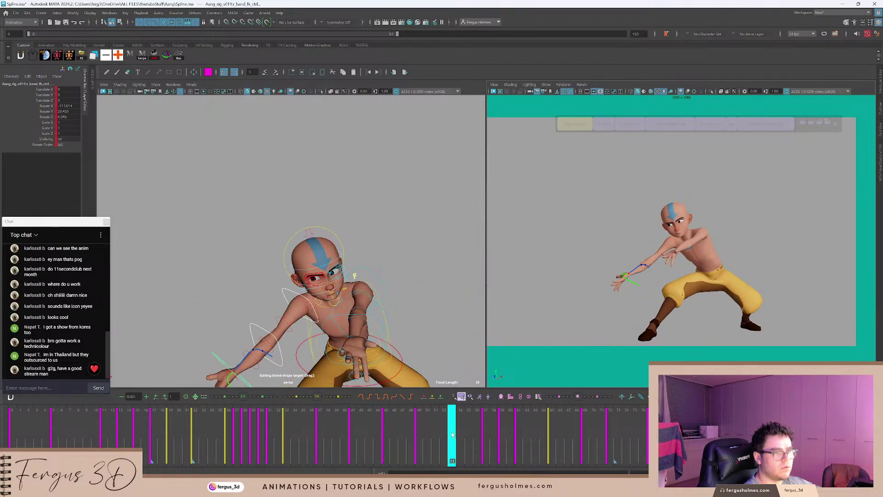
Open the right upper-arm control's curves in the Graph Editor and rotate the control at frame 53 to about -58 in Z.
{"action": "middle_click_drag", "start_coordinate": [334, 346], "coordinate": [353, 328], "text": "alt"}
{"action": "left_click", "coordinate": [286, 265]}
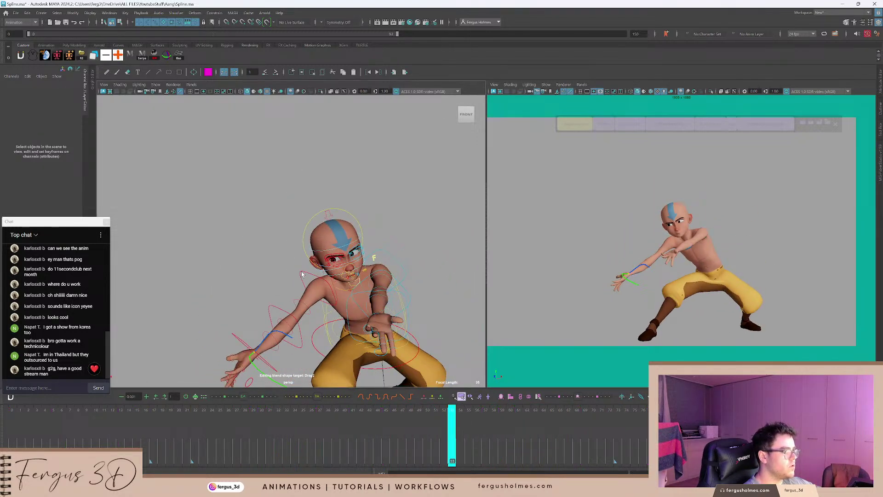
{"action": "left_click", "coordinate": [301, 273]}
{"action": "left_click", "coordinate": [92, 84]}
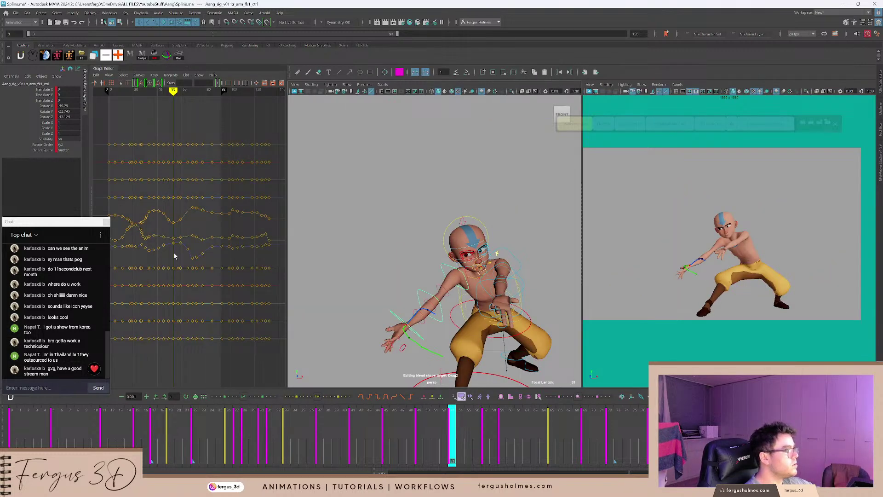
{"action": "middle_click_drag", "start_coordinate": [175, 256], "coordinate": [183, 247], "text": "alt"}
{"action": "key", "text": "e"}
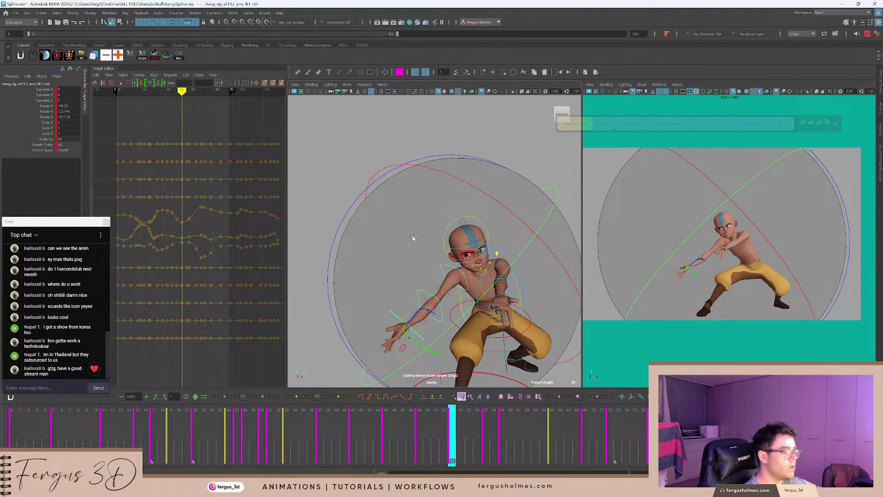
{"action": "left_click_drag", "start_coordinate": [414, 239], "coordinate": [424, 262], "text": "alt"}
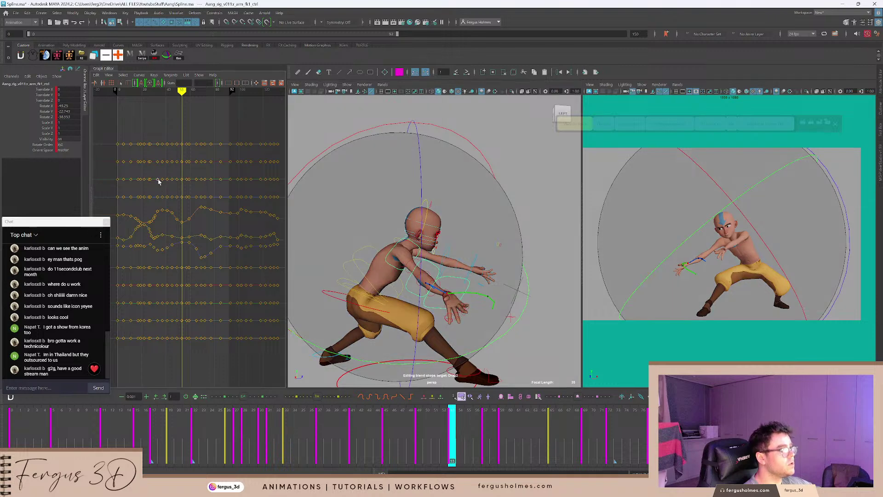
{"action": "scroll", "coordinate": [182, 213], "scroll_direction": "up", "scroll_amount": 7}
{"action": "key", "text": "q"}
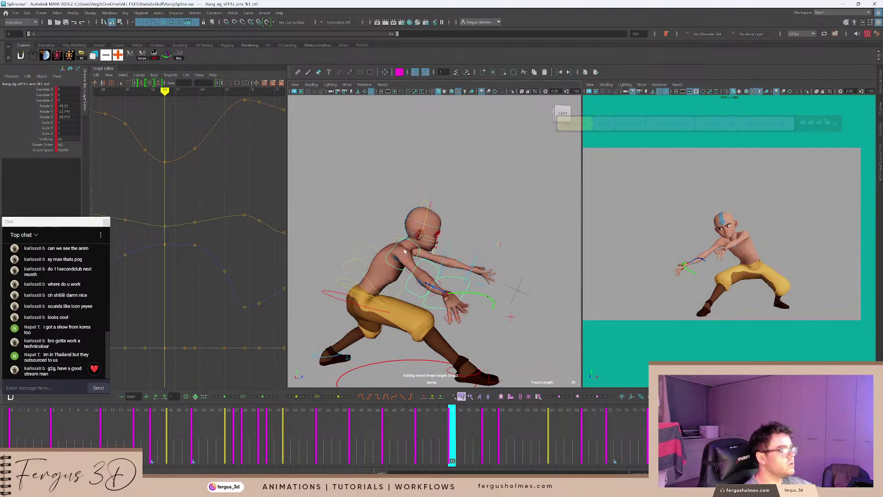
Select the right shoulder control at frame 53 and show its animation curves in the Graph Editor.
{"action": "left_click_drag", "start_coordinate": [408, 249], "coordinate": [387, 249], "text": "alt"}
{"action": "right_click_drag", "start_coordinate": [387, 249], "coordinate": [408, 247], "text": "alt"}
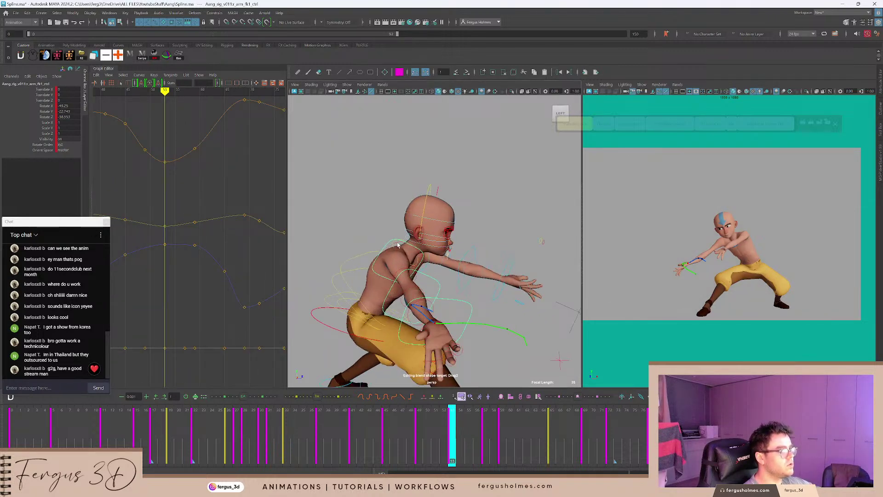
{"action": "left_click", "coordinate": [398, 245]}
{"action": "middle_click_drag", "start_coordinate": [185, 268], "coordinate": [217, 213], "text": "alt"}
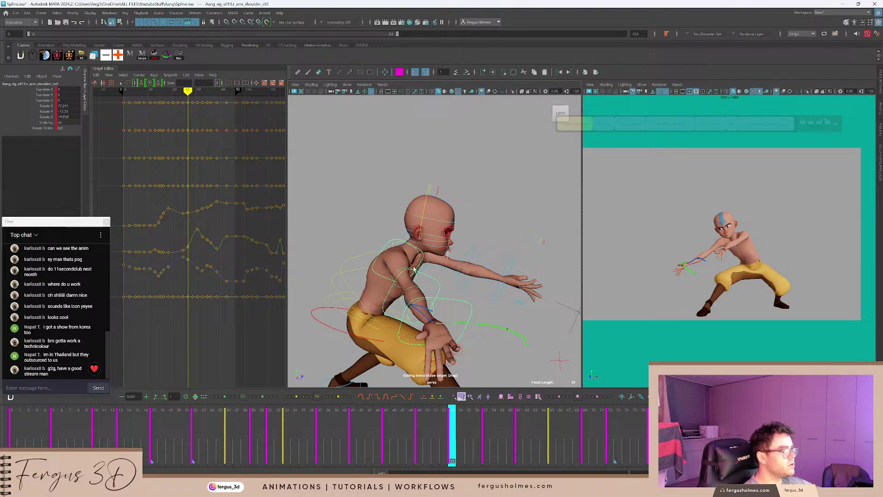
Try rotating the right shoulder control at frame 53, and undo the rotation.
{"action": "key", "text": "e"}
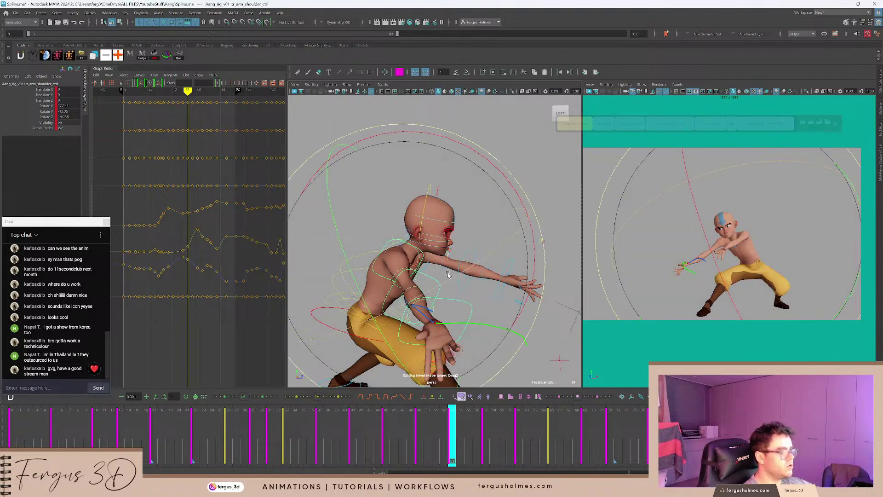
{"action": "left_click_drag", "start_coordinate": [440, 277], "coordinate": [341, 253]}
{"action": "key", "text": "ctrl+z"}
Delete the right shoulder control's keys at frames 53, 57 and 61 and replay the arm swing.
{"action": "scroll", "coordinate": [185, 244], "scroll_direction": "up", "scroll_amount": 5}
{"action": "key", "text": "comma"}
{"action": "key", "text": "period"}
{"action": "middle_click_drag", "start_coordinate": [456, 280], "coordinate": [468, 249], "text": "alt"}
{"action": "key", "text": "Delete"}
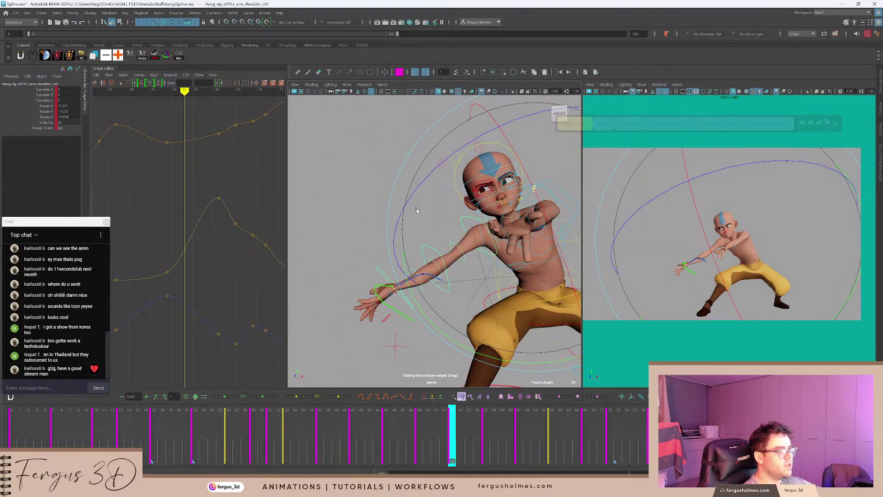
{"action": "left_click_drag", "start_coordinate": [417, 210], "coordinate": [416, 211]}
{"action": "key", "text": "period"}
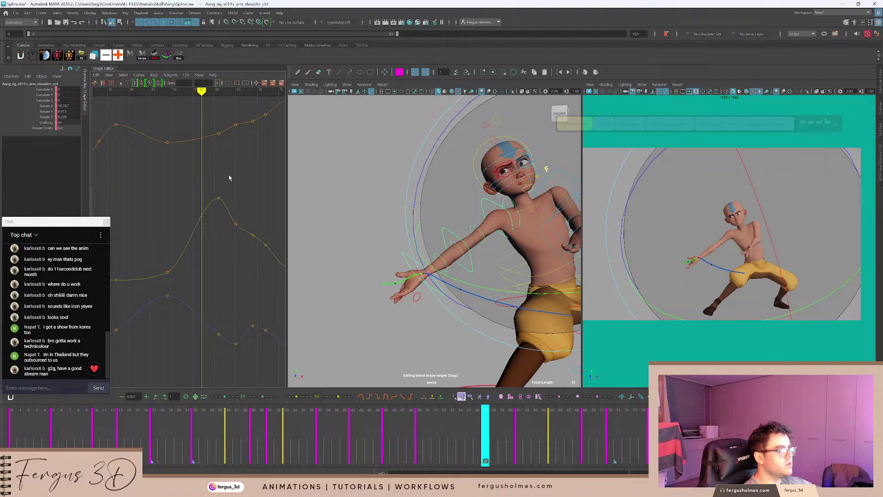
{"action": "key", "text": "period"}
{"action": "key", "text": "ctrl+z"}
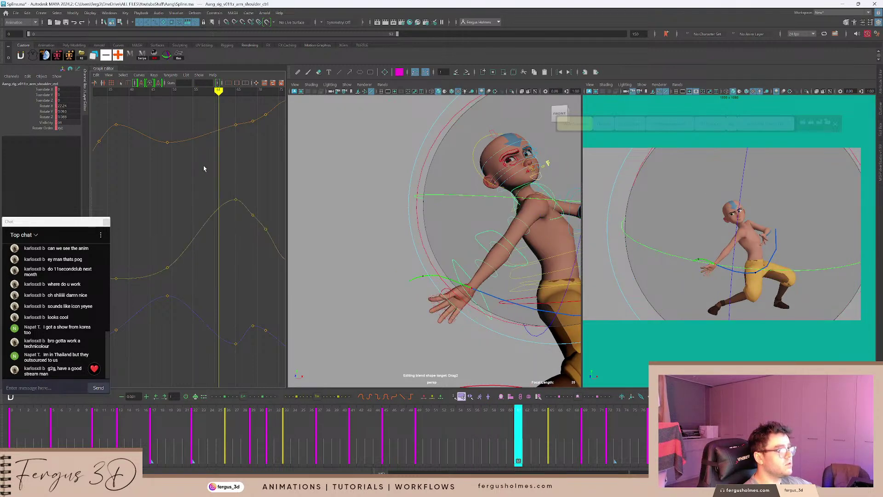
{"action": "mouse_move", "coordinate": [523, 433]}
{"action": "left_mouse_down"}
{"action": "mouse_move", "coordinate": [351, 428]}
{"action": "mouse_move", "coordinate": [426, 428]}
{"action": "mouse_move", "coordinate": [340, 412]}
{"action": "mouse_move", "coordinate": [426, 427]}
{"action": "mouse_move", "coordinate": [627, 429]}
{"action": "left_mouse_up"}
{"action": "key", "text": "alt+v"}
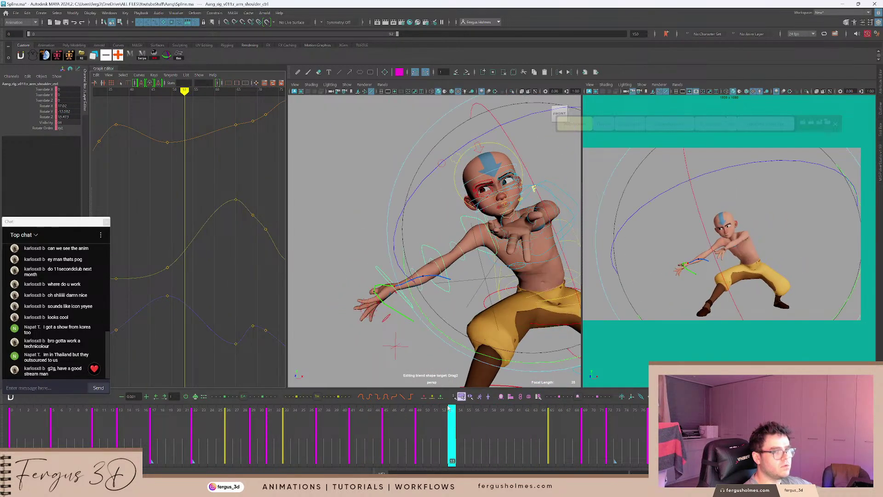
Try another rotation of the right upper-arm control at frame 53, and undo it.
{"action": "left_click", "coordinate": [466, 219]}
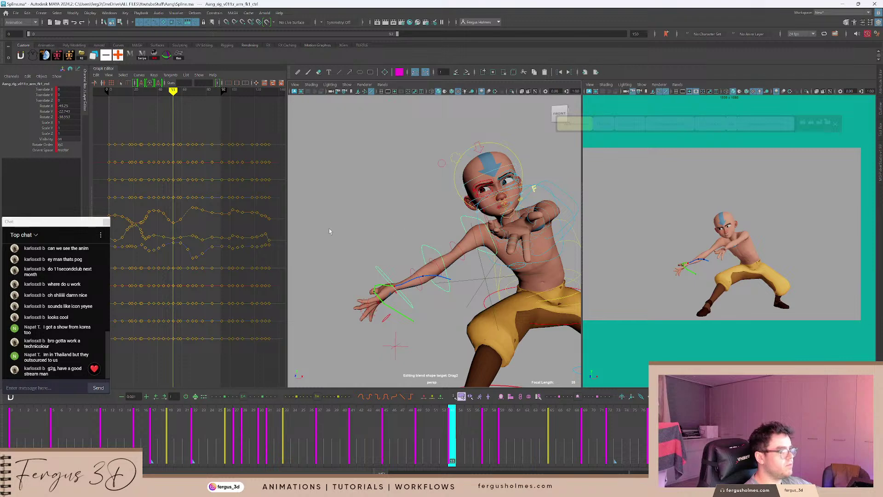
{"action": "key", "text": "e"}
{"action": "left_click_drag", "start_coordinate": [358, 201], "coordinate": [365, 196]}
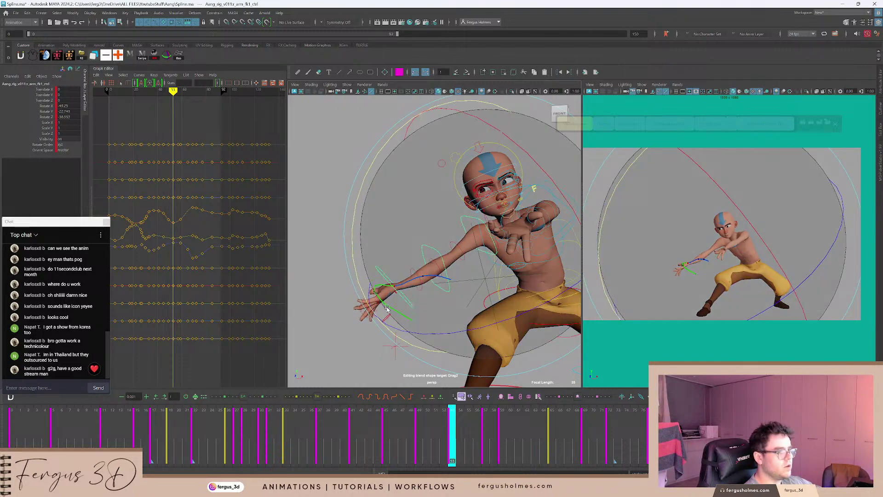
{"action": "scroll", "coordinate": [189, 211], "scroll_direction": "up", "scroll_amount": 5}
{"action": "key", "text": "ctrl+z"}
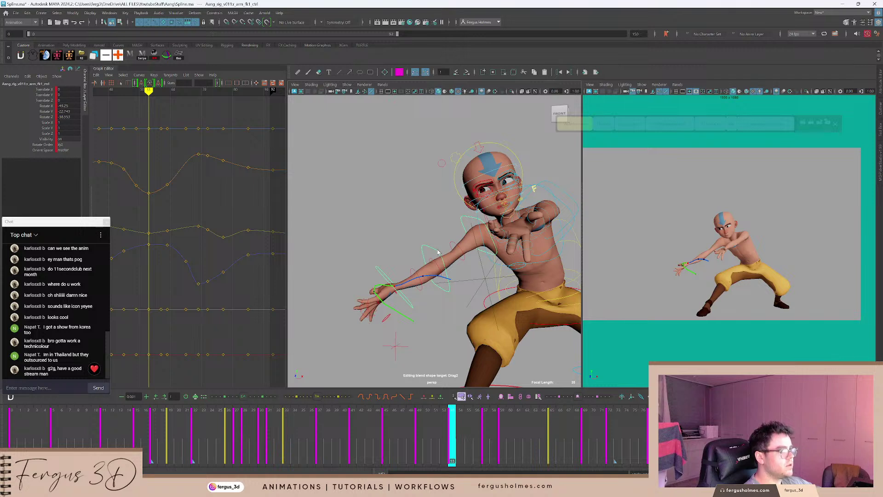
Select the right forearm control and adjust its Rotate Y key at frame 53 to about -24.
{"action": "left_click", "coordinate": [437, 253]}
{"action": "scroll", "coordinate": [191, 239], "scroll_direction": "up", "scroll_amount": 5}
{"action": "middle_click_drag", "start_coordinate": [152, 207], "coordinate": [166, 209], "text": "alt"}
{"action": "left_click_drag", "start_coordinate": [165, 225], "coordinate": [167, 225]}
{"action": "middle_click_drag", "start_coordinate": [168, 221], "coordinate": [169, 226], "text": "shift"}
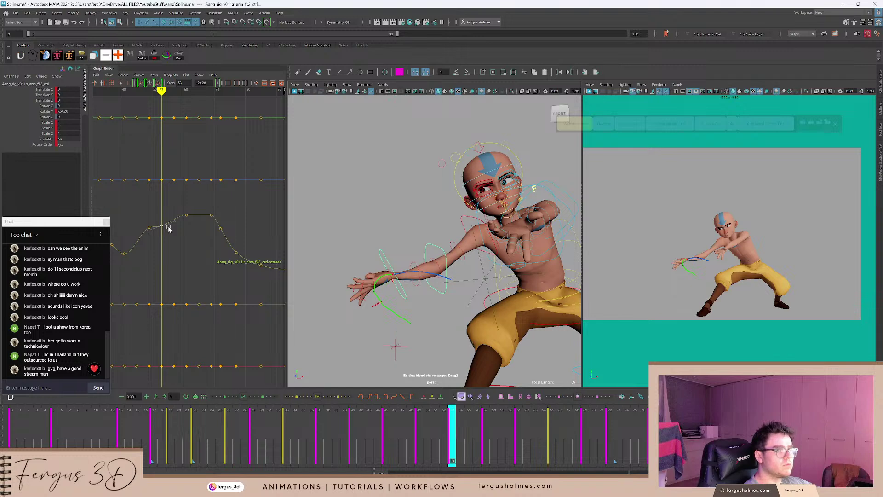
Lower the right forearm's Rotate Y keys at frames 61, 69 and 72 to smooth the curve after frame 53.
{"action": "key", "text": "period"}
{"action": "key", "text": "period"}
{"action": "left_click_drag", "start_coordinate": [183, 212], "coordinate": [192, 222]}
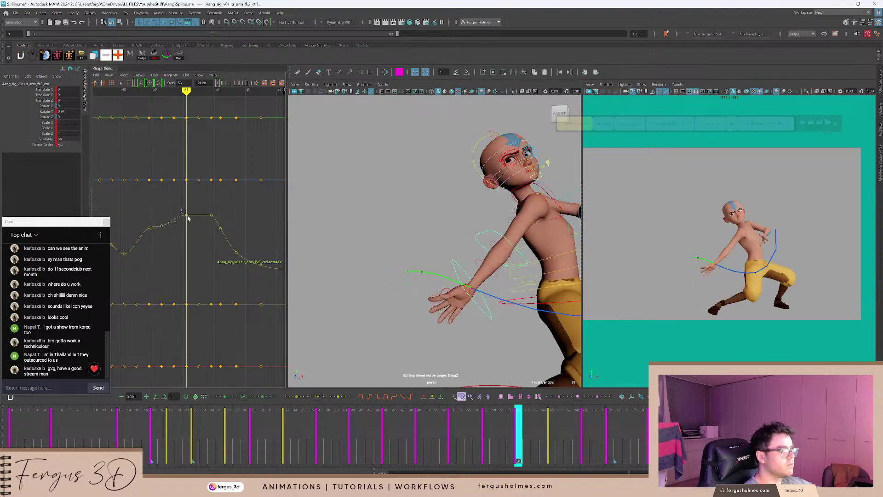
{"action": "middle_click_drag", "start_coordinate": [193, 222], "coordinate": [191, 230], "text": "shift"}
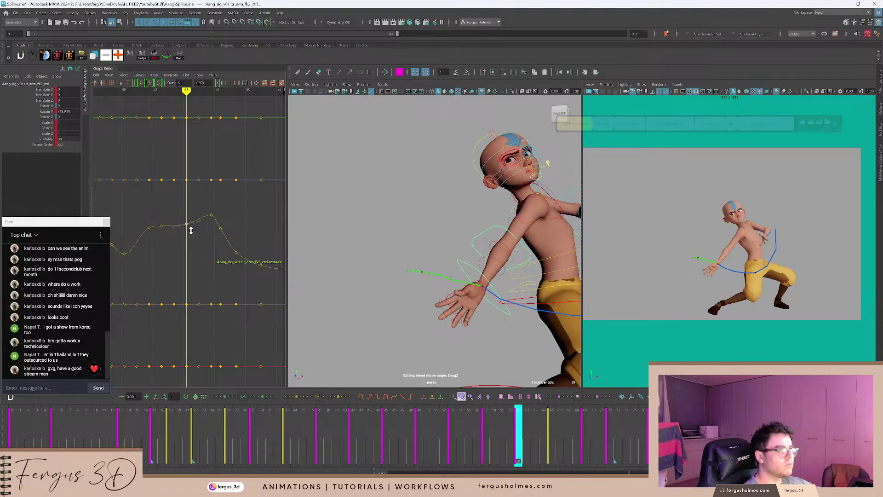
{"action": "key", "text": "period"}
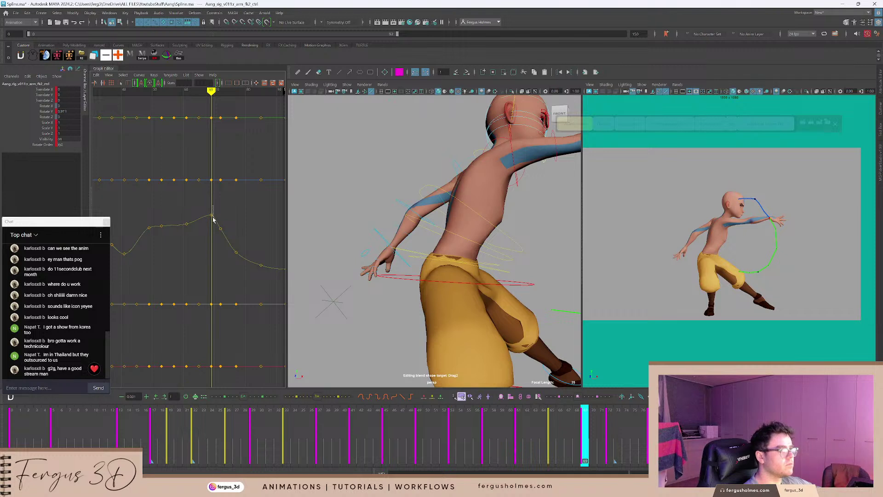
{"action": "mouse_move", "coordinate": [221, 215]}
{"action": "middle_mouse_down", "text": "shift"}
{"action": "mouse_move", "coordinate": [221, 223]}
{"action": "mouse_move", "coordinate": [221, 212]}
{"action": "middle_mouse_up", "text": "shift"}
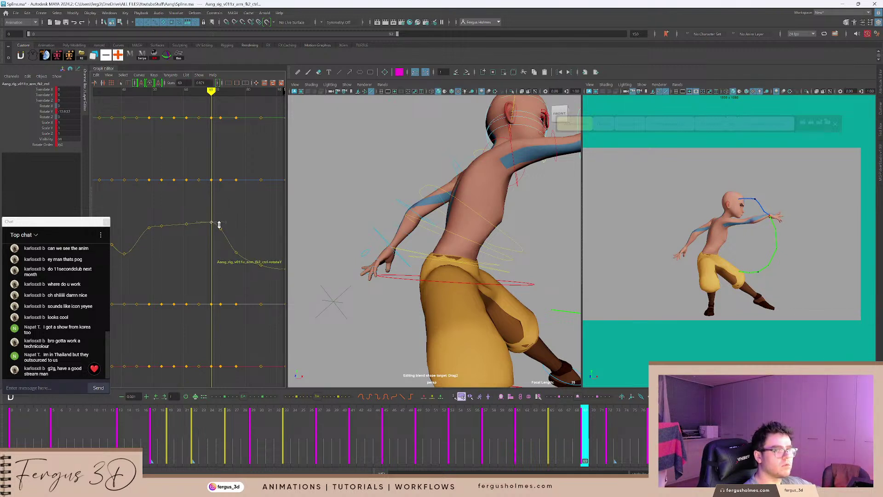
{"action": "key", "text": "period"}
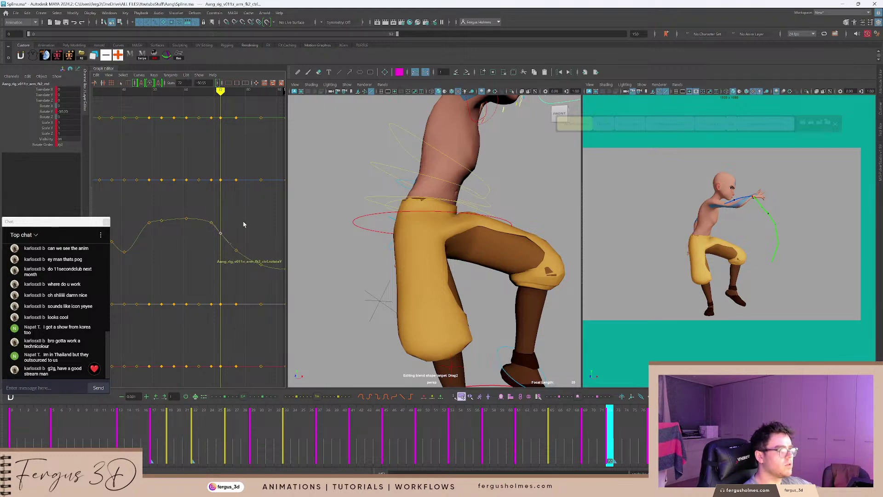
Step back through the forearm keys, and scrub and play the arm swing into the raised-knee pose to check it.
{"action": "key", "text": "comma"}
{"action": "key", "text": "comma"}
{"action": "key", "text": "comma"}
{"action": "key", "text": "comma"}
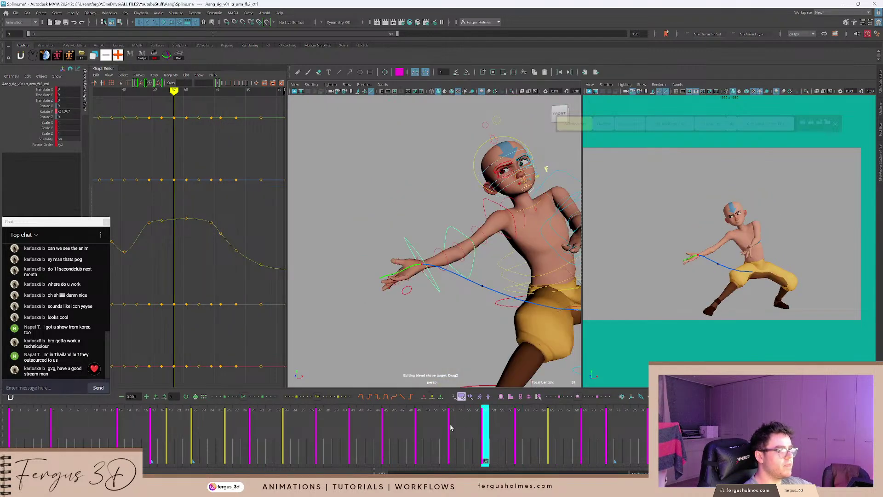
{"action": "left_click_drag", "start_coordinate": [450, 426], "coordinate": [371, 420]}
{"action": "key", "text": "alt+v"}
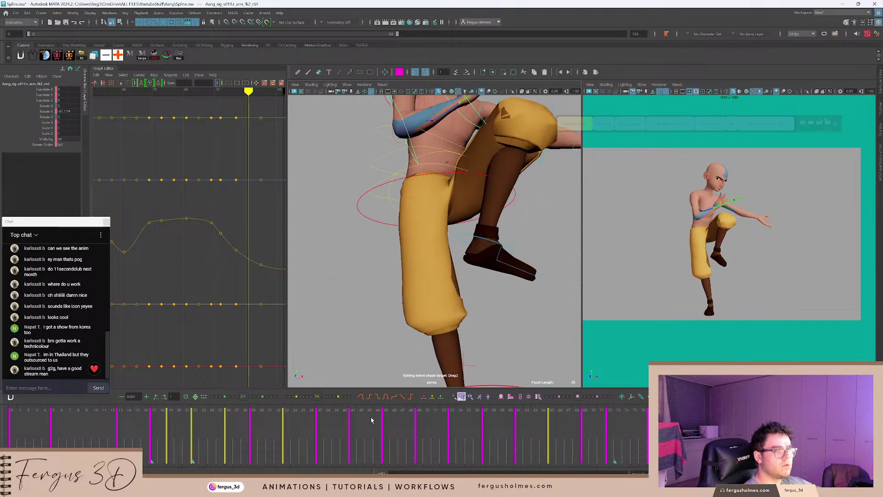
{"action": "left_click_drag", "start_coordinate": [425, 442], "coordinate": [644, 427]}
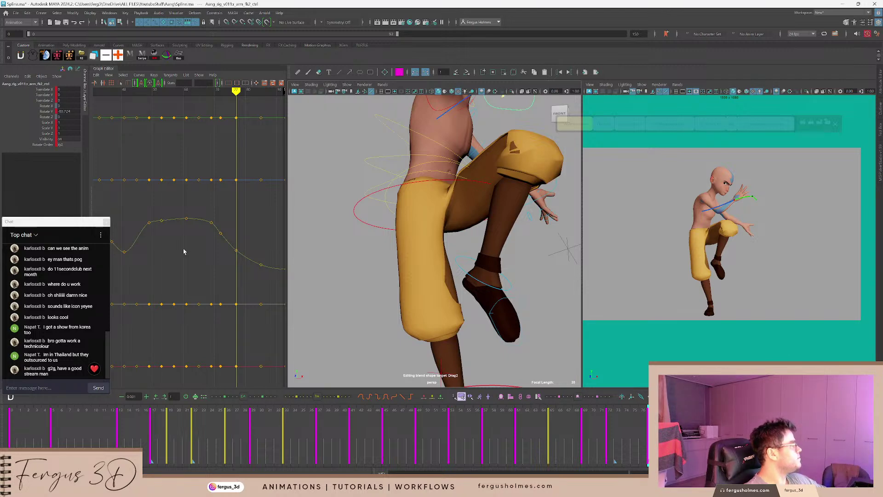
{"action": "left_click_drag", "start_coordinate": [548, 443], "coordinate": [336, 398]}
{"action": "key", "text": "alt+v"}
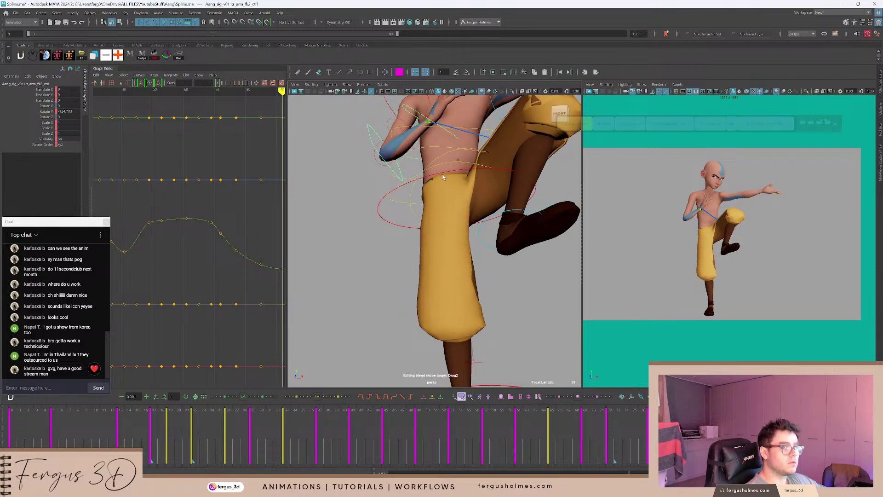
Swing the right arm outward on the raised-knee key by rotating the upper-arm control and the arm controls below it.
{"action": "middle_click_drag", "start_coordinate": [443, 177], "coordinate": [424, 270], "text": "alt"}
{"action": "left_click", "coordinate": [398, 187]}
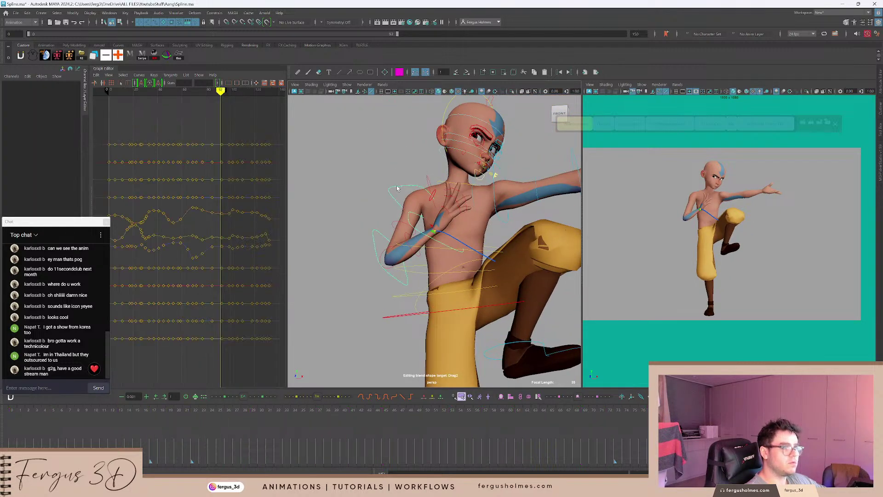
{"action": "key", "text": "comma"}
{"action": "key", "text": "e"}
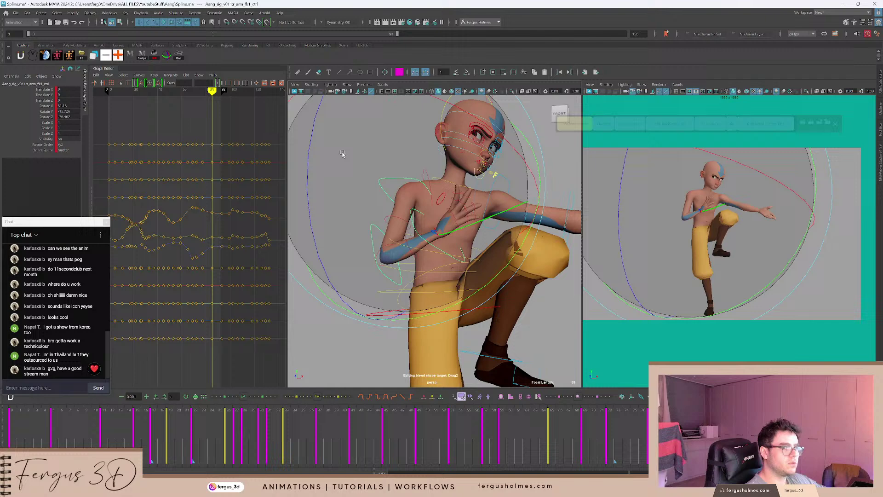
{"action": "left_click_drag", "start_coordinate": [342, 153], "coordinate": [272, 137]}
{"action": "key", "text": "shift+Down"}
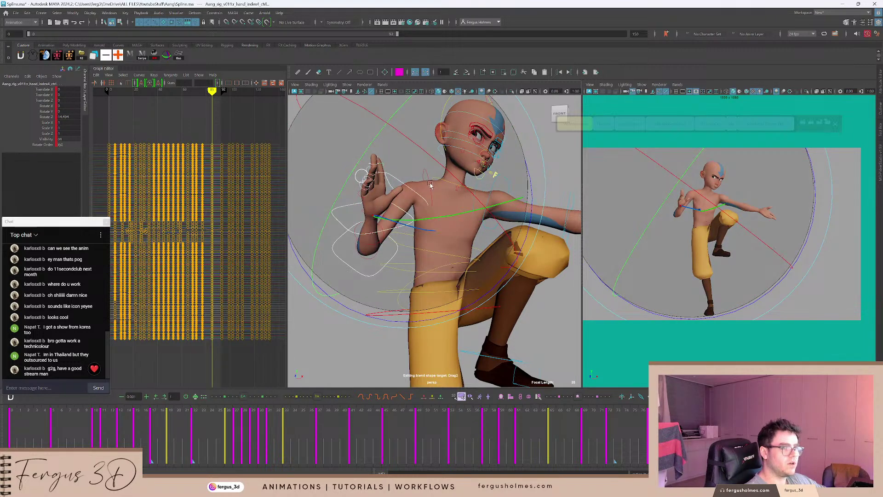
{"action": "left_click_drag", "start_coordinate": [411, 174], "coordinate": [339, 144]}
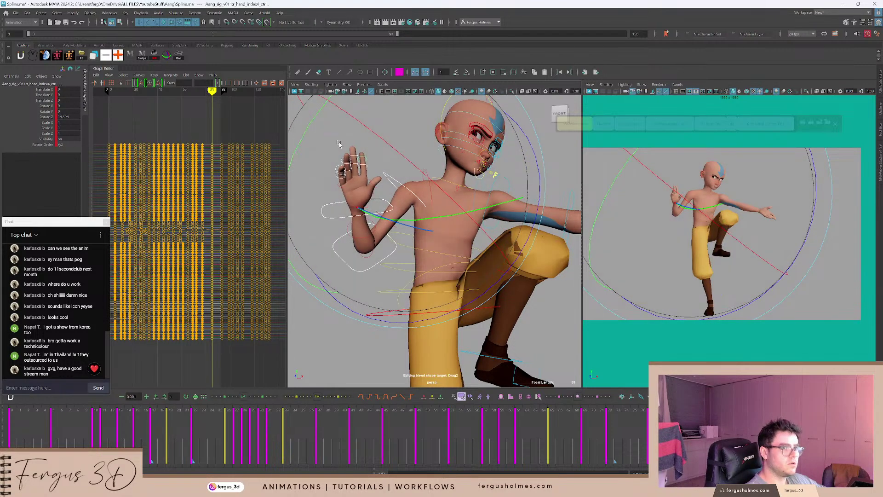
{"action": "key", "text": "comma"}
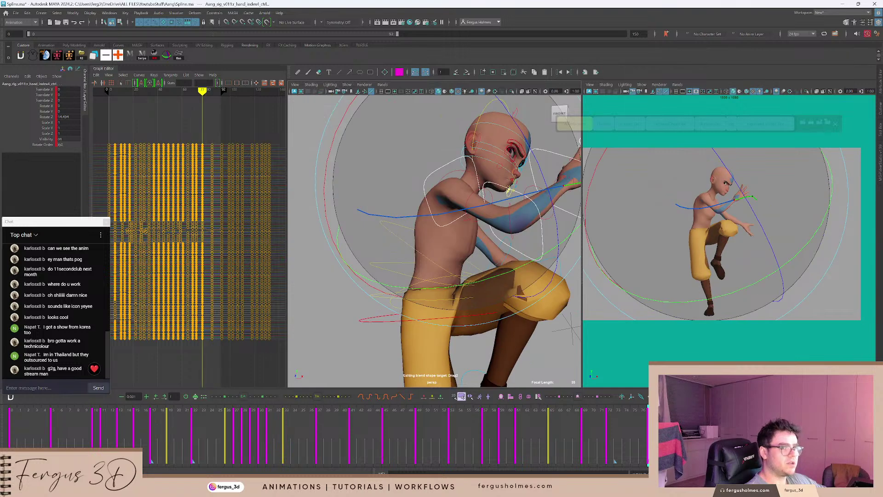
Play back the animation and extend the playback range to frame 105.
{"action": "key", "text": "alt+v"}
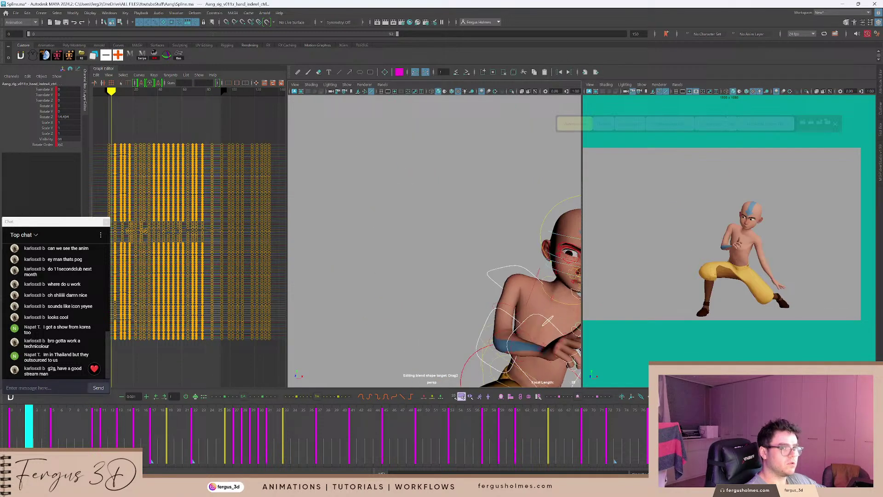
{"action": "key", "text": "alt+v"}
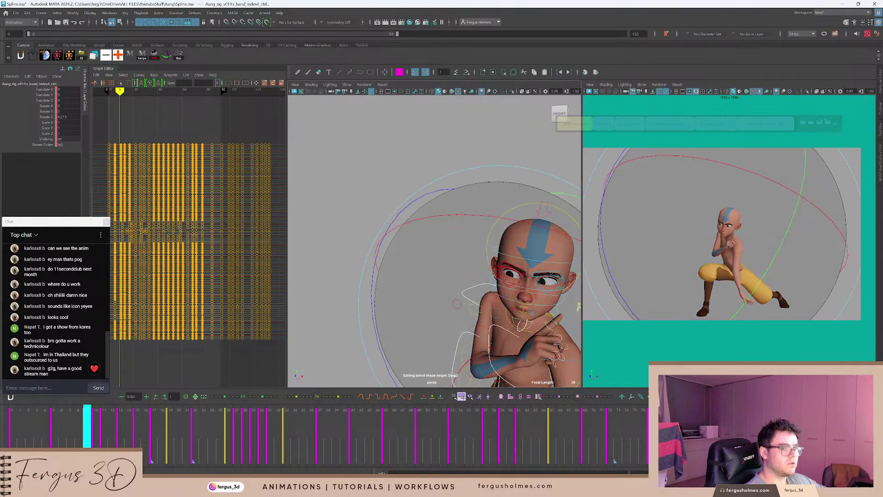
{"action": "left_click", "coordinate": [724, 432]}
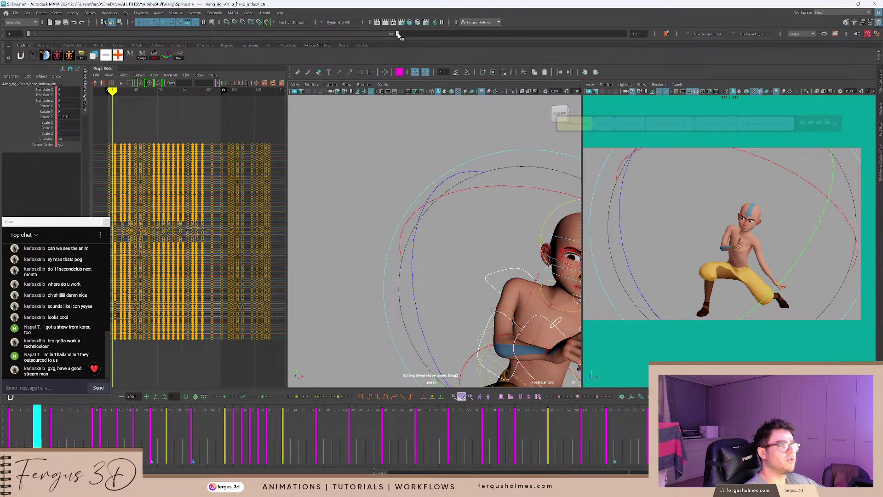
{"action": "left_click_drag", "start_coordinate": [398, 34], "coordinate": [452, 36]}
{"action": "key", "text": "alt+v"}
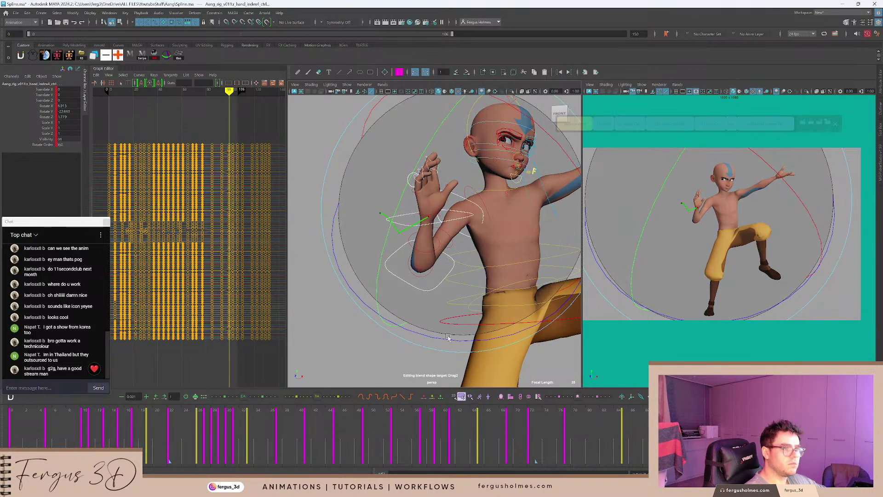
Try rotating the selected right-arm controls, undo it, and scrub from the crouching poses to frame 71.
{"action": "left_click_drag", "start_coordinate": [521, 290], "coordinate": [523, 290]}
{"action": "key", "text": "ctrl+z"}
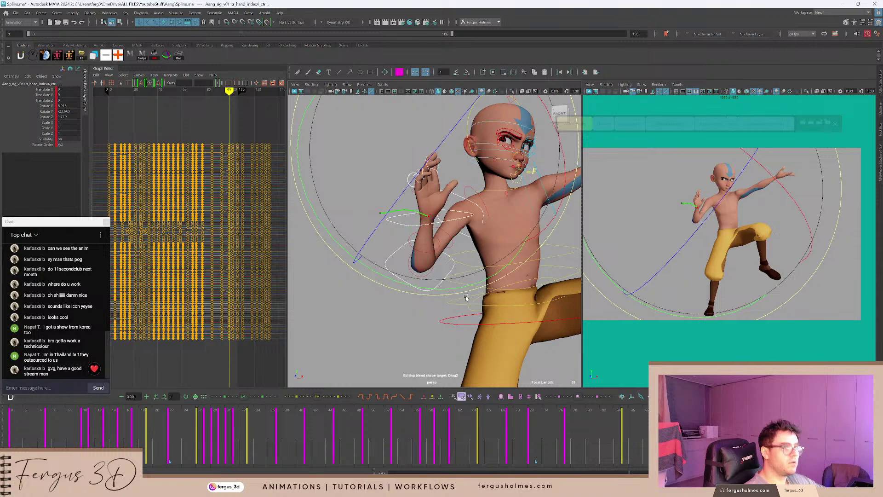
{"action": "left_click", "coordinate": [466, 298]}
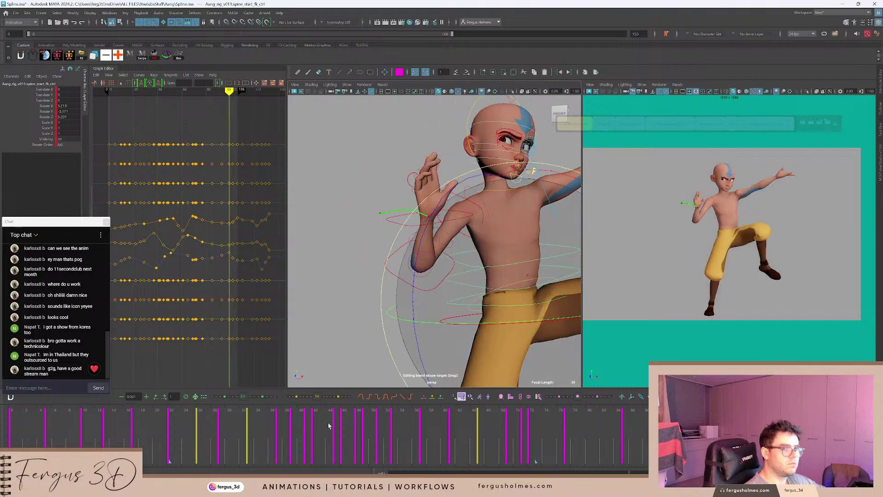
{"action": "left_click_drag", "start_coordinate": [306, 419], "coordinate": [516, 415]}
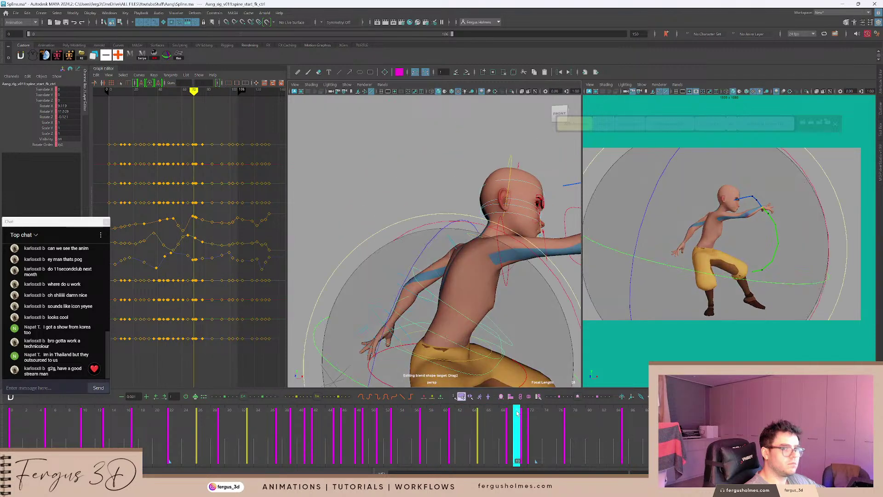
{"action": "key", "text": "period"}
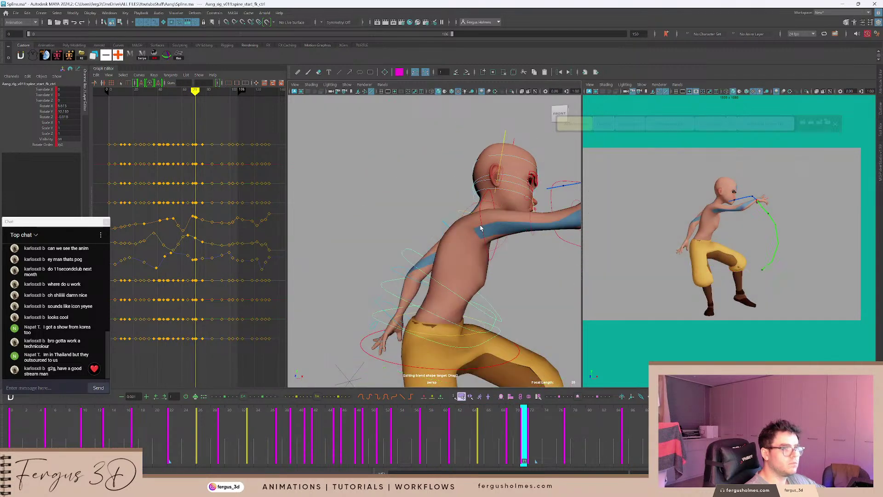
Select the right upper-arm, forearm and hand controls together and compare the arm poses at frames 69 and 72.
{"action": "left_click", "coordinate": [482, 224]}
{"action": "left_click", "coordinate": [479, 220]}
{"action": "left_click_drag", "start_coordinate": [480, 220], "coordinate": [408, 249], "text": "alt"}
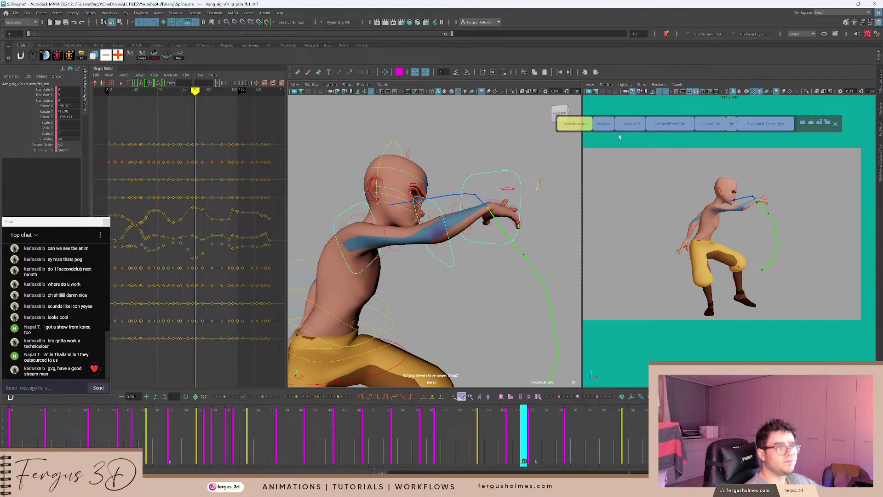
{"action": "left_click_drag", "start_coordinate": [425, 221], "coordinate": [356, 267], "text": "alt"}
{"action": "left_click", "coordinate": [356, 267]}
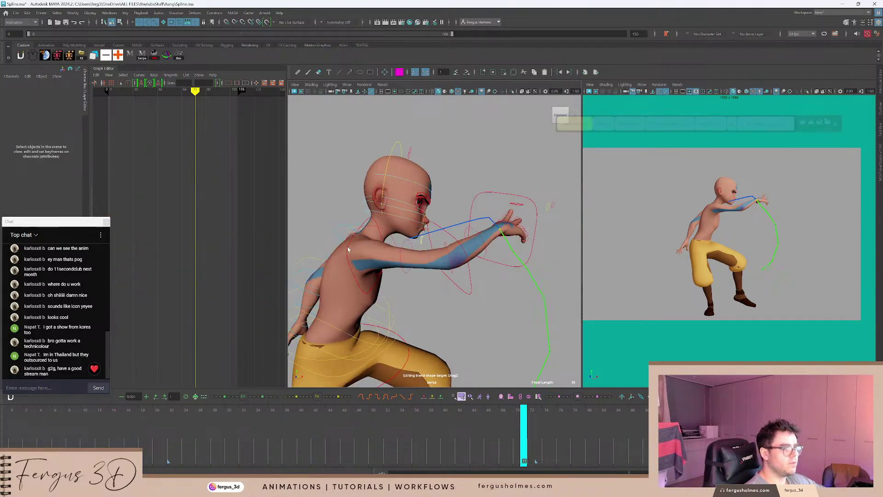
{"action": "left_click", "coordinate": [445, 276]}
{"action": "left_click_drag", "start_coordinate": [472, 302], "coordinate": [473, 304], "text": "shift"}
{"action": "left_click_drag", "start_coordinate": [500, 260], "coordinate": [502, 278], "text": "shift"}
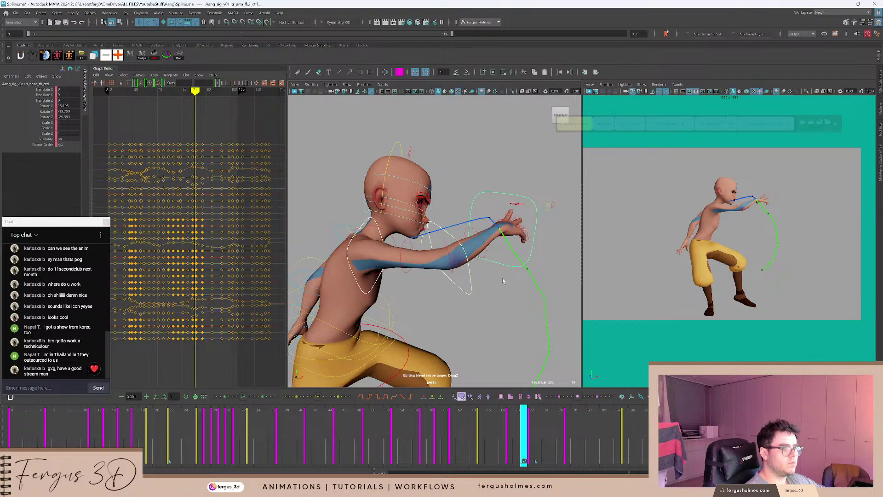
{"action": "key", "text": "comma"}
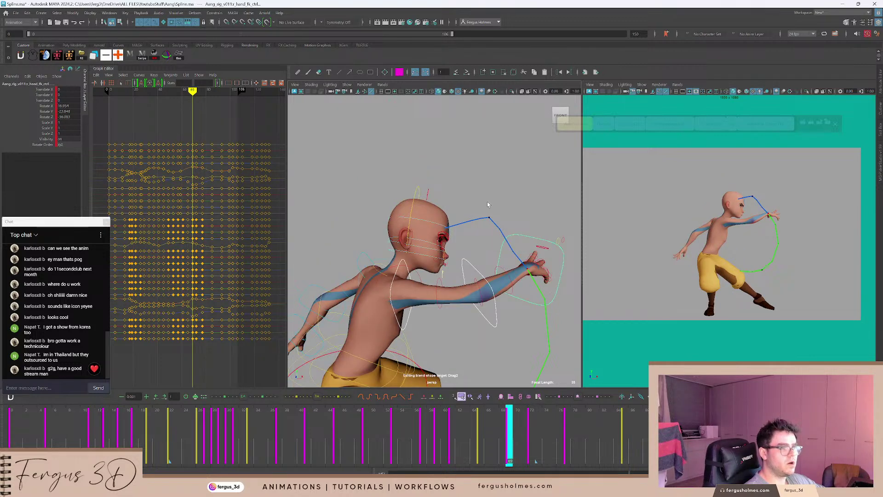
{"action": "key", "text": "."}
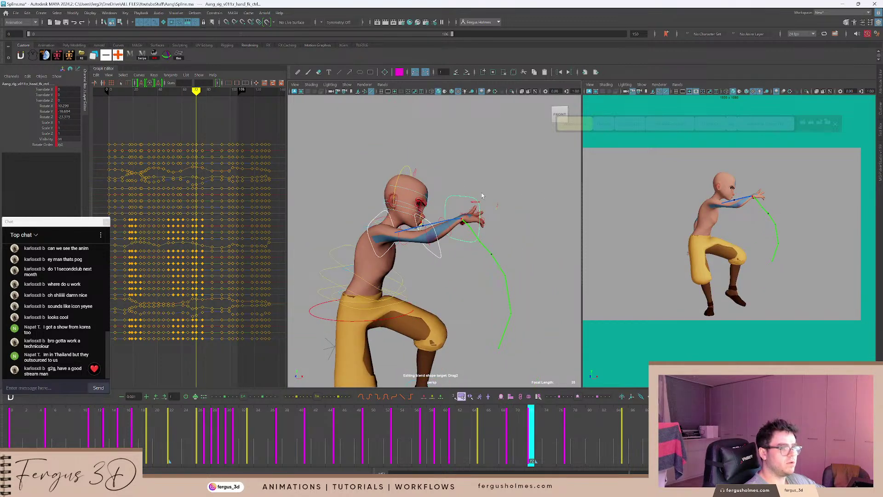
{"action": "scroll", "coordinate": [491, 193], "scroll_direction": "up", "scroll_amount": 2}
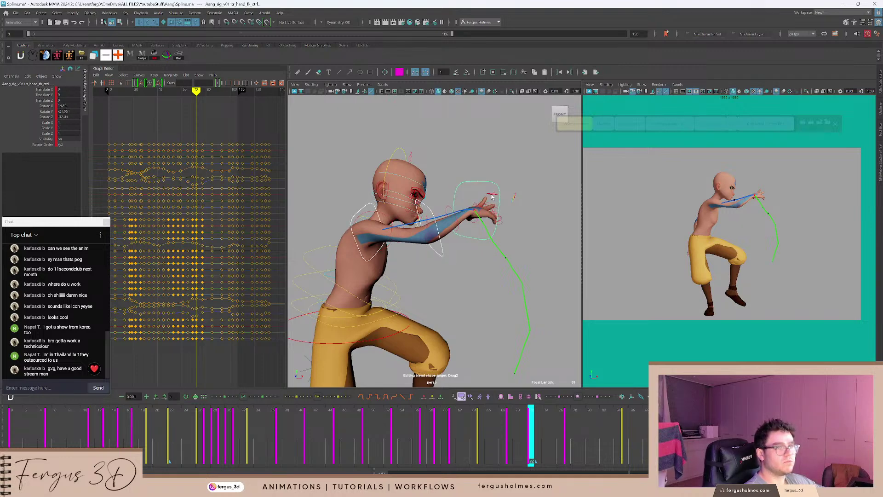
Rotate the right forearm control slightly at frame 72 to adjust the elbow bend in the raised-knee pose.
{"action": "left_click", "coordinate": [443, 259]}
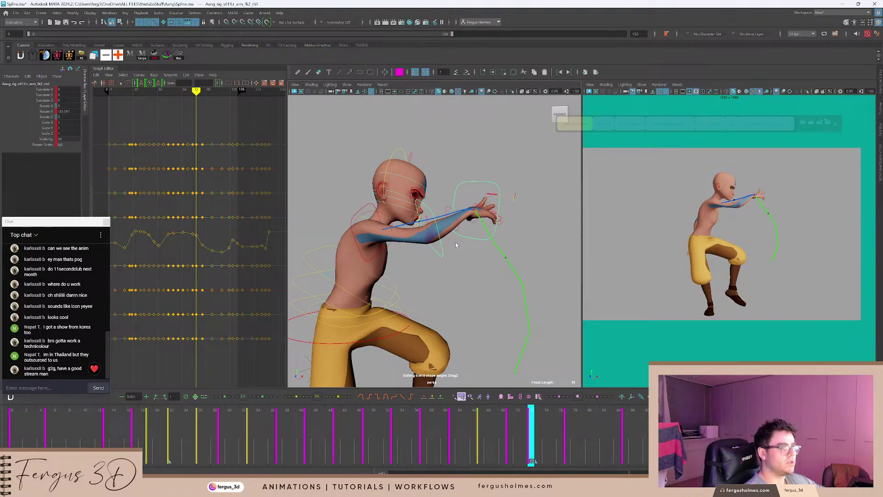
{"action": "key", "text": "e"}
{"action": "left_click_drag", "start_coordinate": [448, 282], "coordinate": [433, 321], "text": "alt"}
{"action": "left_click_drag", "start_coordinate": [455, 237], "coordinate": [423, 231], "text": "alt"}
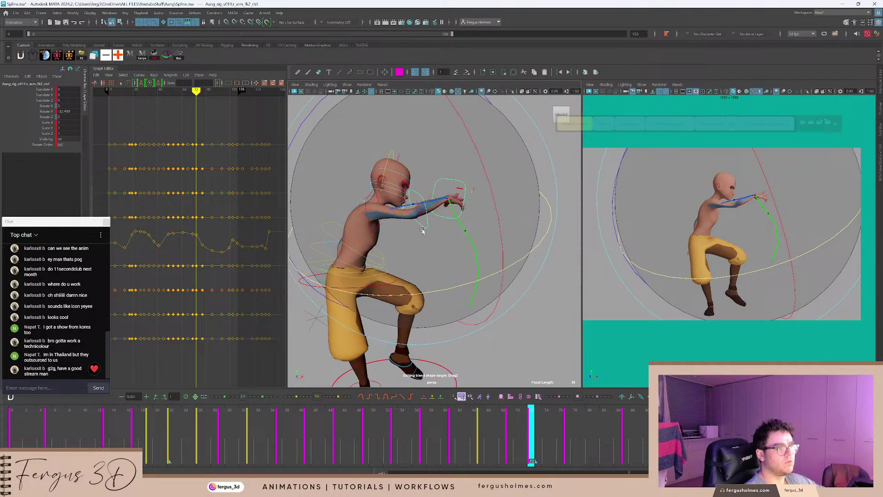
Examine the right elbow and mid-arm controls while stepping and scrubbing between frames 69 and 72.
{"action": "scroll", "coordinate": [413, 196], "scroll_direction": "up", "scroll_amount": 3}
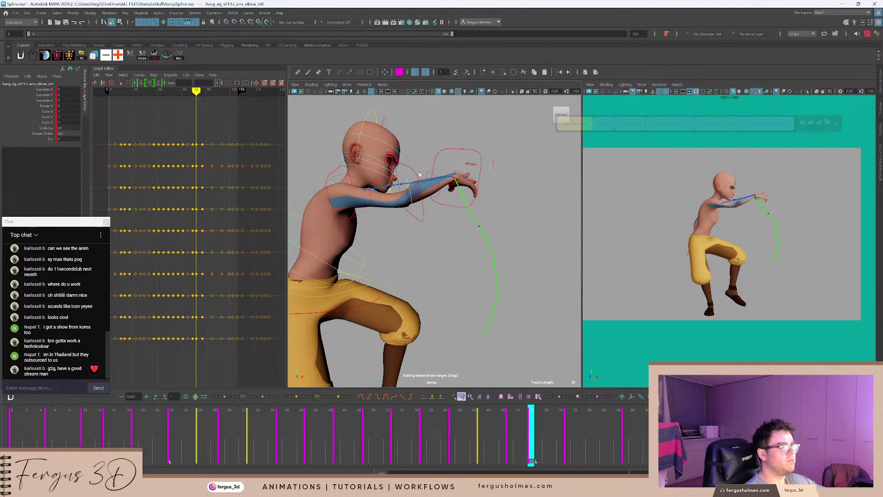
{"action": "left_click", "coordinate": [420, 175]}
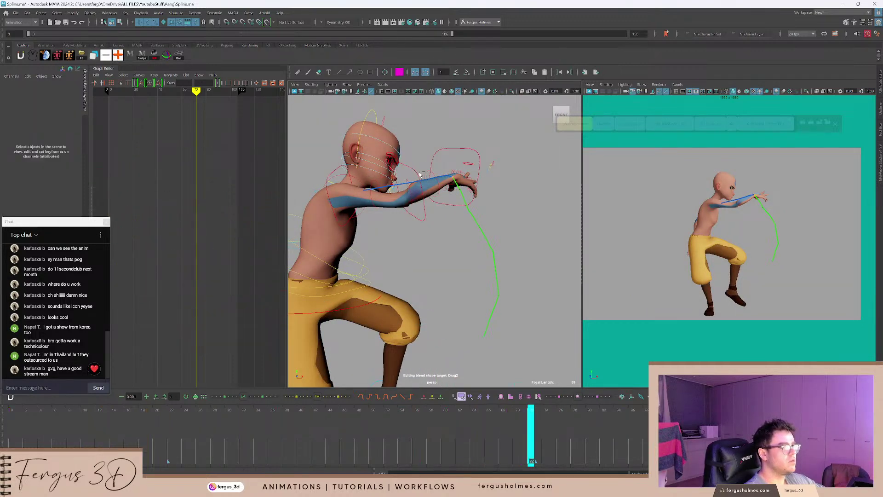
{"action": "left_click", "coordinate": [373, 197]}
{"action": "left_click", "coordinate": [374, 198]}
{"action": "middle_click_drag", "start_coordinate": [374, 198], "coordinate": [397, 216], "text": "alt"}
{"action": "scroll", "coordinate": [405, 221], "scroll_direction": "up", "scroll_amount": 3}
{"action": "key", "text": "w"}
{"action": "key", "text": "comma"}
{"action": "key", "text": "comma"}
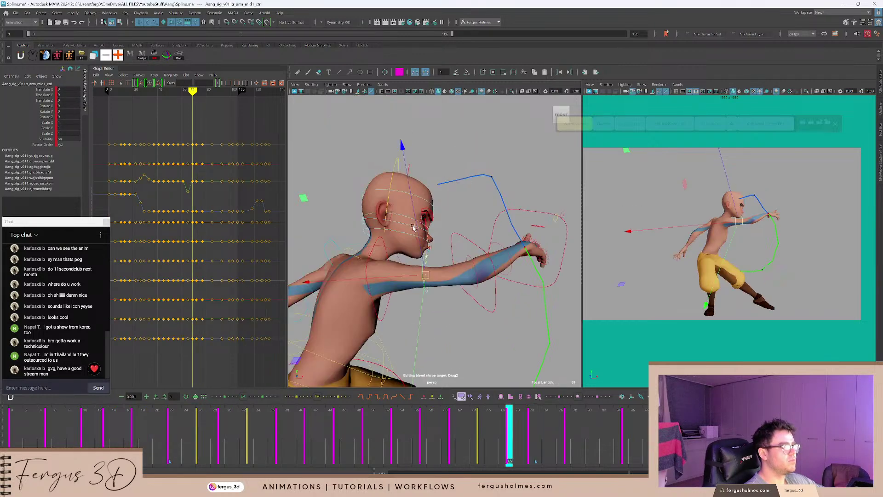
{"action": "key", "text": "period"}
{"action": "key", "text": "period"}
{"action": "left_click_drag", "start_coordinate": [547, 433], "coordinate": [517, 424]}
{"action": "key", "text": "w"}
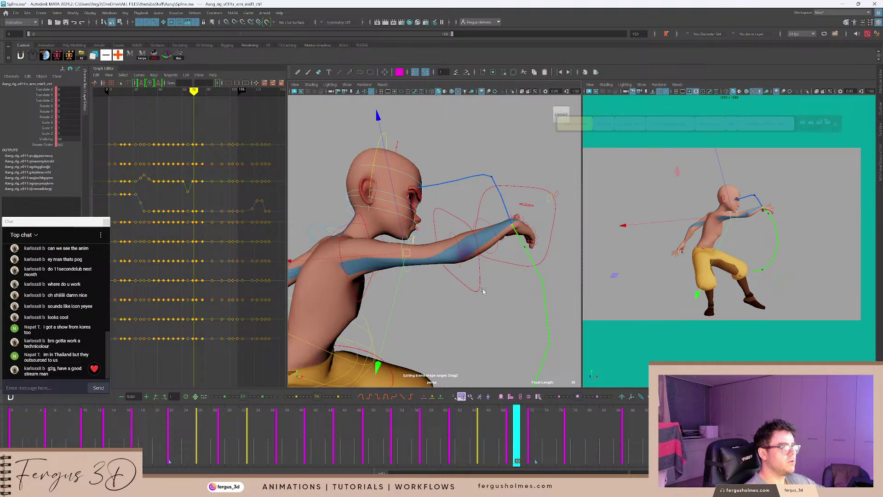
Rotate the right forearm outward at frame 72 to about -27.5 in Rotate Y, straightening the arm.
{"action": "left_click", "coordinate": [479, 289]}
{"action": "key", "text": "period"}
{"action": "key", "text": "e"}
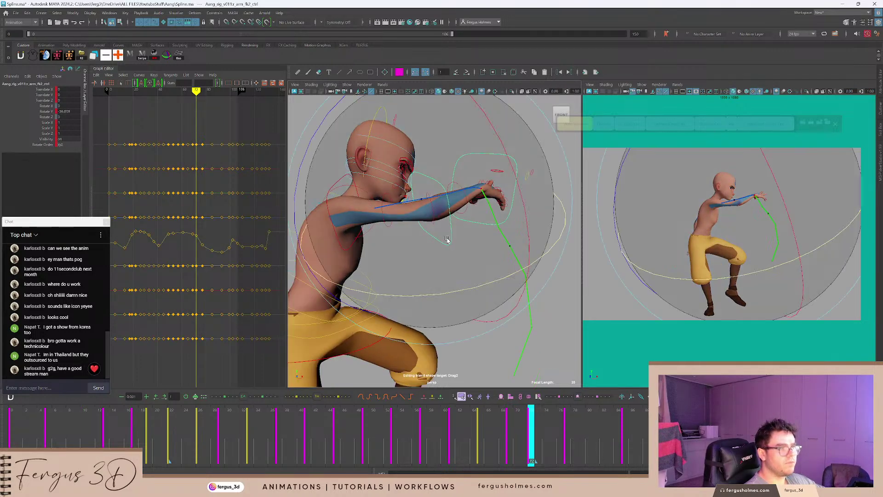
{"action": "left_click_drag", "start_coordinate": [443, 289], "coordinate": [409, 293]}
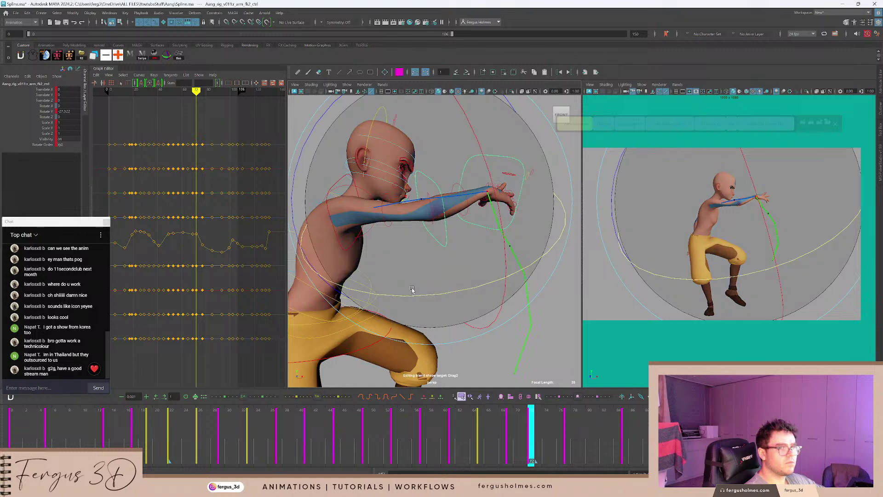
Examine the right hand's motion trail at frame 69 from the side, front and above, and look back through the viewer chat.
{"action": "key", "text": "comma"}
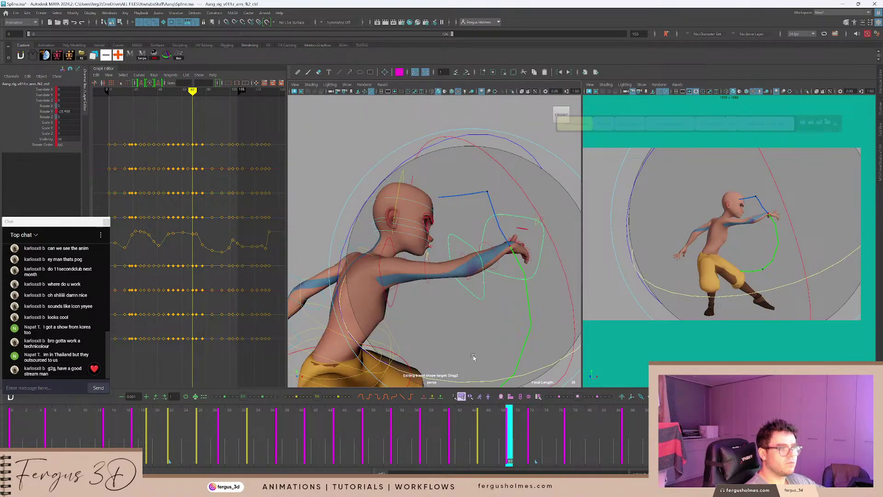
{"action": "left_click_drag", "start_coordinate": [473, 358], "coordinate": [399, 257], "text": "alt"}
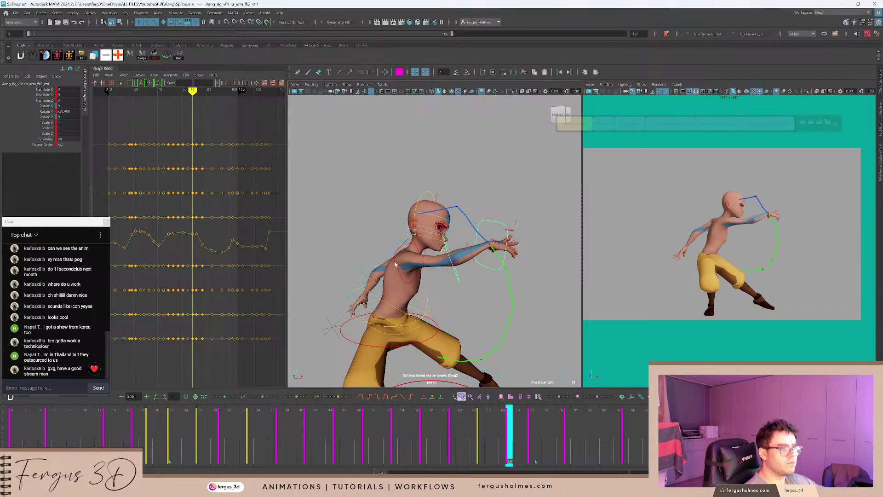
{"action": "left_click", "coordinate": [396, 265]}
{"action": "left_click_drag", "start_coordinate": [469, 262], "coordinate": [397, 252], "text": "alt"}
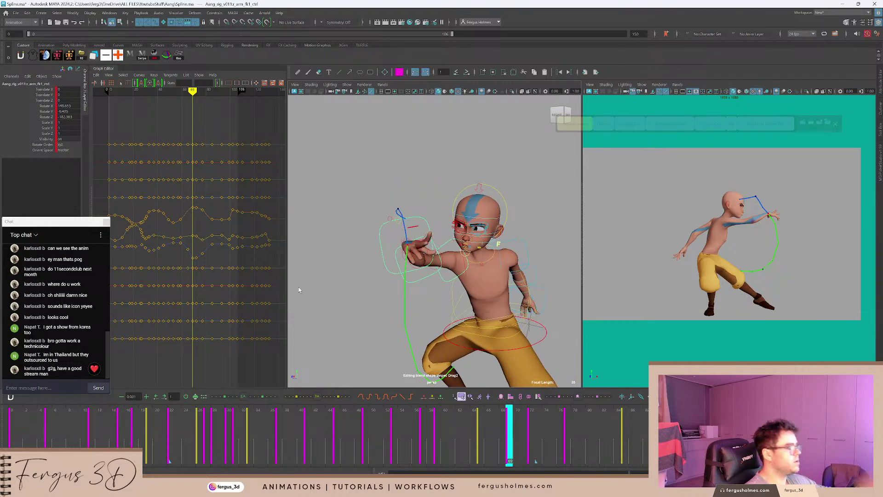
{"action": "scroll", "coordinate": [36, 317], "scroll_direction": "up", "scroll_amount": 5}
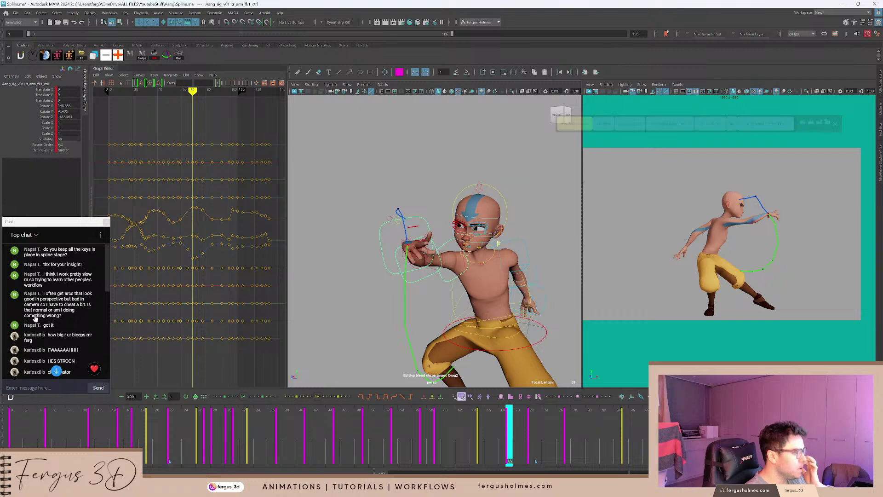
{"action": "scroll", "coordinate": [35, 317], "scroll_direction": "down", "scroll_amount": 6}
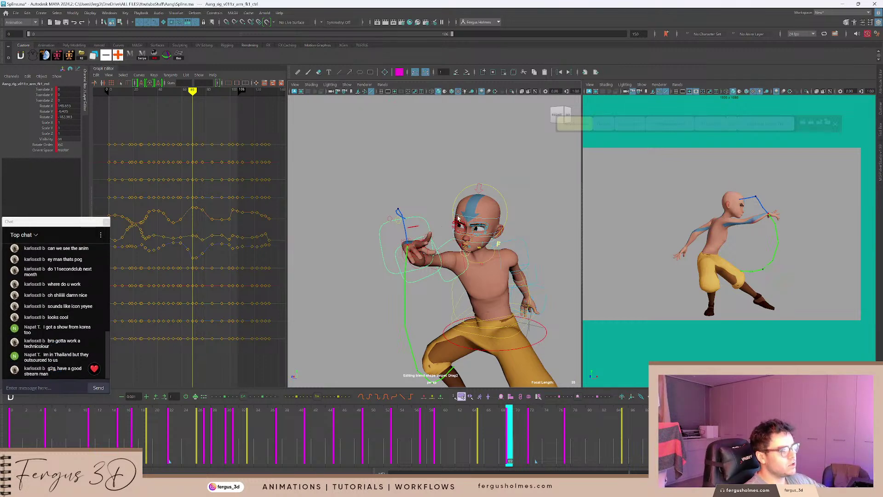
{"action": "left_click_drag", "start_coordinate": [458, 219], "coordinate": [477, 211], "text": "alt"}
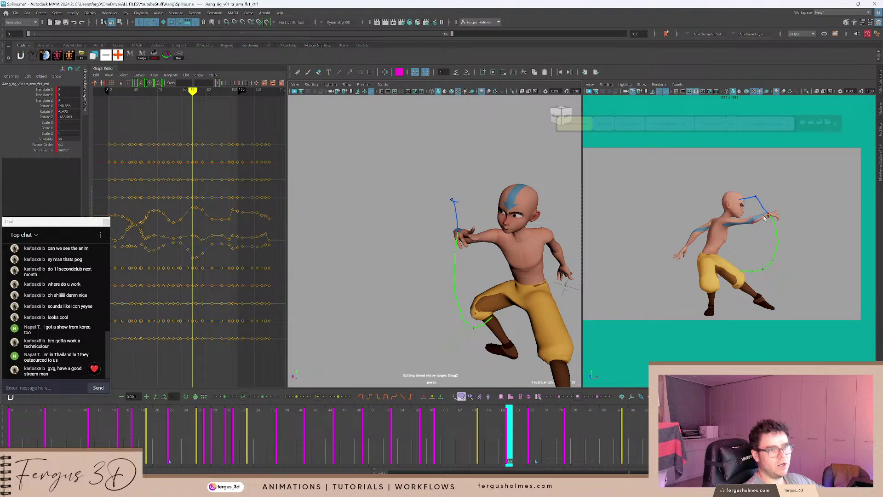
{"action": "left_click_drag", "start_coordinate": [474, 240], "coordinate": [466, 227], "text": "alt"}
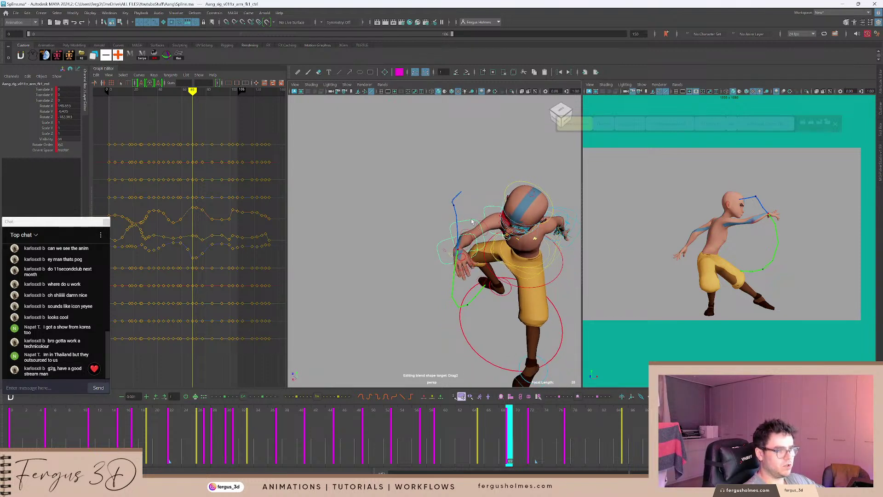
Delete the forearm's Rotate Y key at frame 69 and scrub between frames 61 and 72 to check the arc.
{"action": "key", "text": "Down"}
{"action": "right_click_drag", "start_coordinate": [177, 225], "coordinate": [197, 219], "text": "alt"}
{"action": "middle_click_drag", "start_coordinate": [209, 193], "coordinate": [198, 202], "text": "alt"}
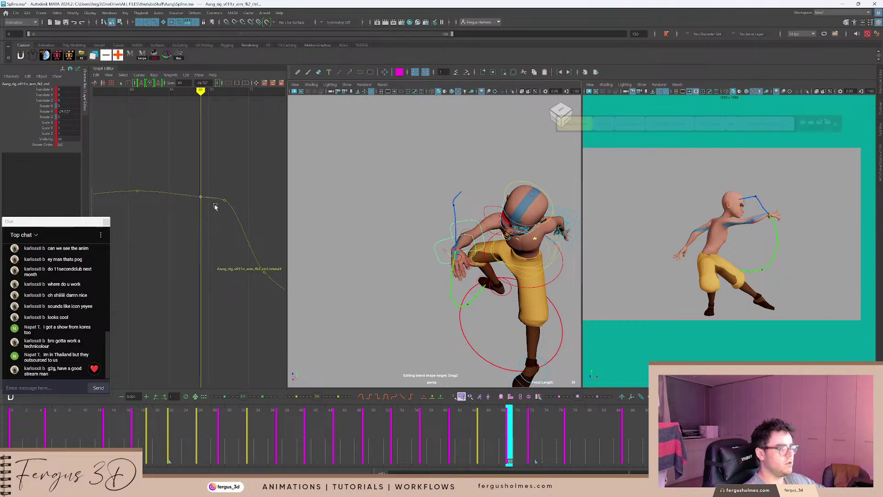
{"action": "key", "text": "Delete"}
{"action": "key", "text": "period"}
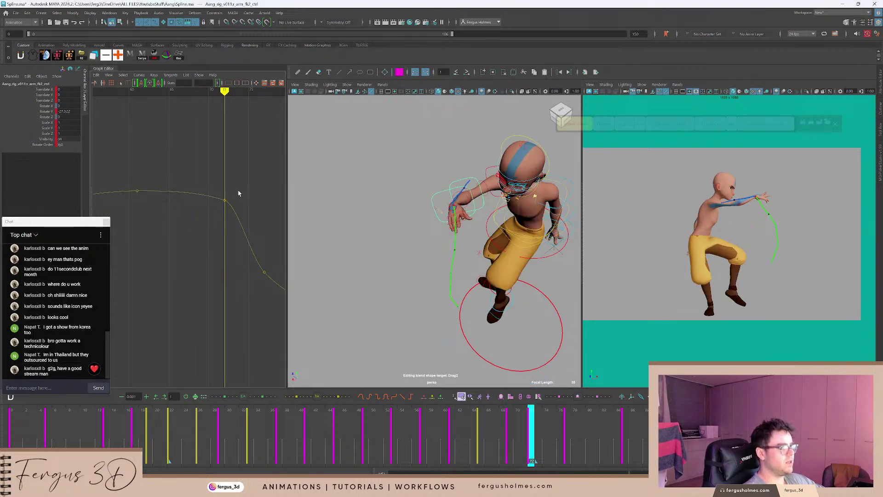
{"action": "key", "text": "comma"}
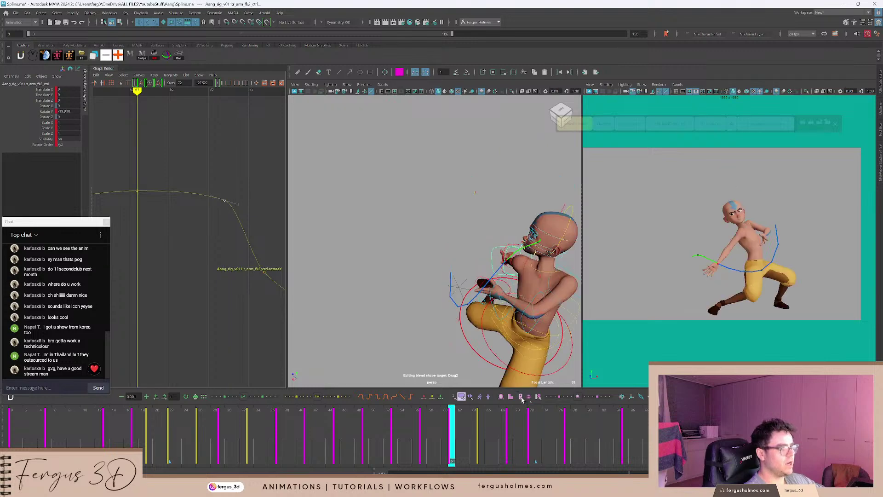
{"action": "left_click_drag", "start_coordinate": [453, 433], "coordinate": [404, 431]}
{"action": "scroll", "coordinate": [405, 431], "scroll_direction": "up", "scroll_amount": 10}
{"action": "scroll", "coordinate": [408, 431], "scroll_direction": "up", "scroll_amount": 8}
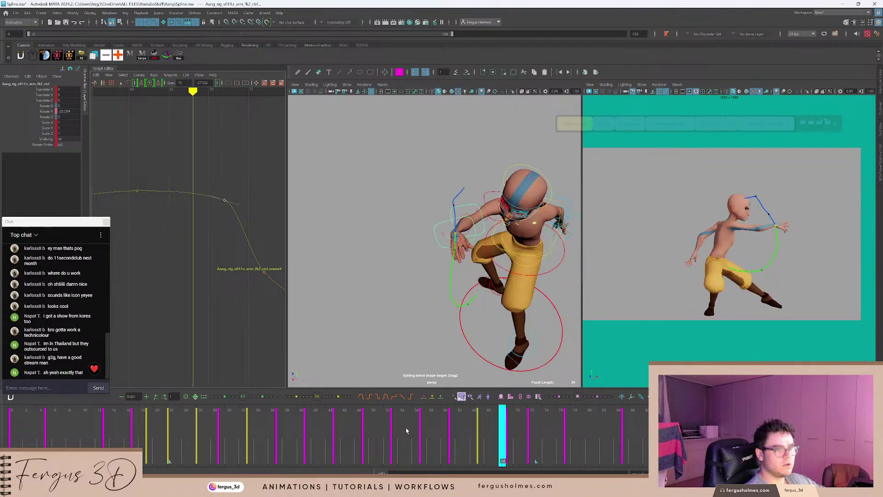
{"action": "scroll", "coordinate": [408, 430], "scroll_direction": "down", "scroll_amount": 1}
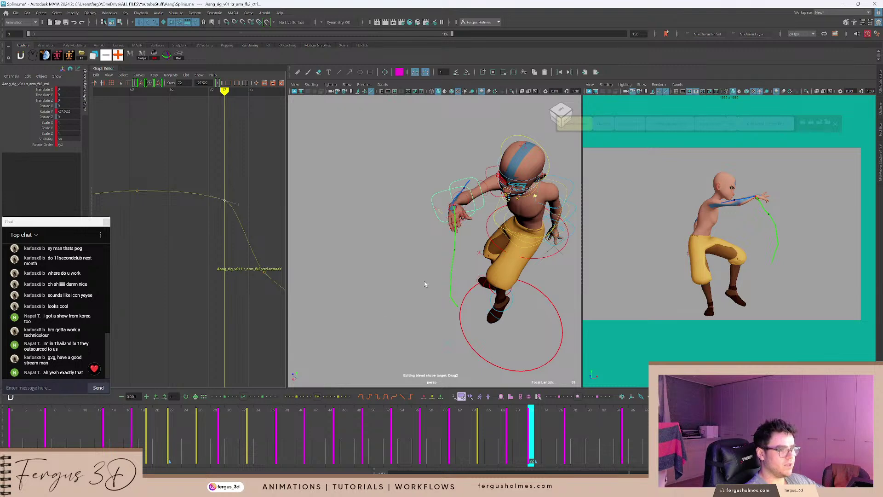
Rotate the right forearm further outward at frame 72 and set a new, straighter forearm rotation at frame 69.
{"action": "left_click_drag", "start_coordinate": [431, 200], "coordinate": [503, 363], "text": "alt"}
{"action": "left_click_drag", "start_coordinate": [407, 189], "coordinate": [406, 239], "text": "alt"}
{"action": "key", "text": "e"}
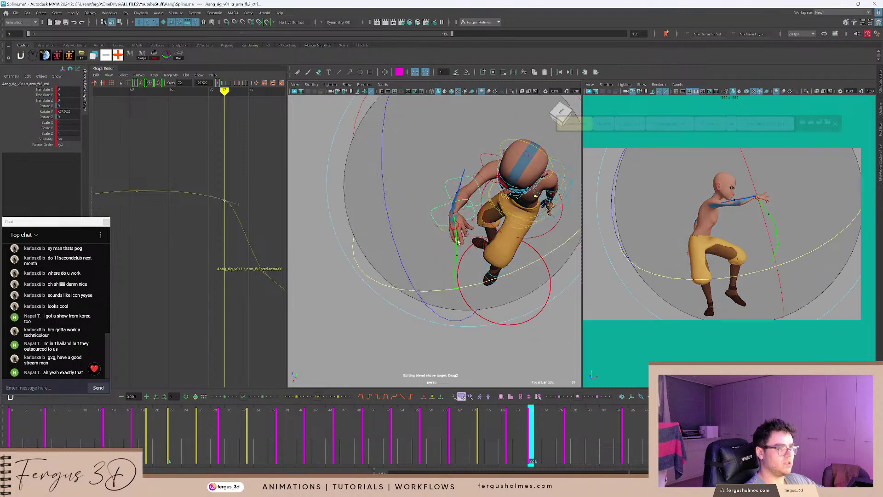
{"action": "left_click_drag", "start_coordinate": [475, 279], "coordinate": [466, 288]}
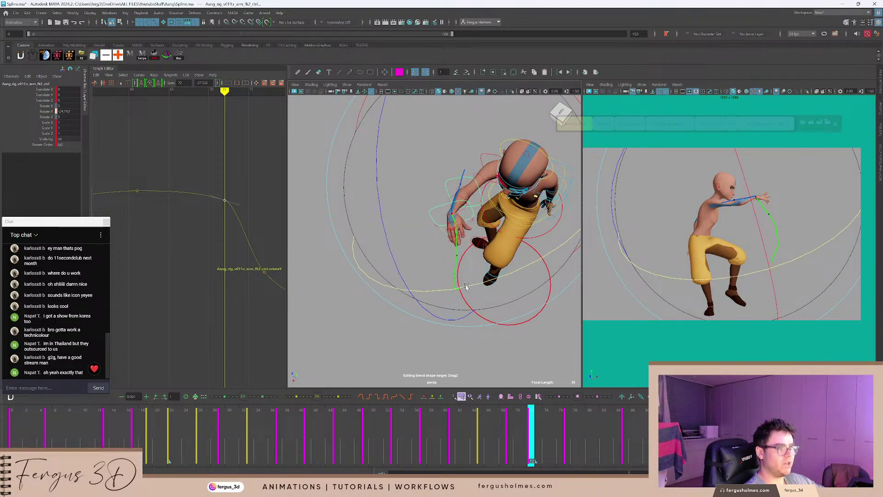
{"action": "mouse_move", "coordinate": [547, 429]}
{"action": "left_mouse_down"}
{"action": "mouse_move", "coordinate": [558, 426]}
{"action": "mouse_move", "coordinate": [509, 426]}
{"action": "left_mouse_up"}
{"action": "left_click_drag", "start_coordinate": [491, 348], "coordinate": [451, 350]}
Rotate the right forearm at frames 67 and 69 to smooth the hand's arc, and scrub and play the motion to check it.
{"action": "left_click", "coordinate": [493, 425]}
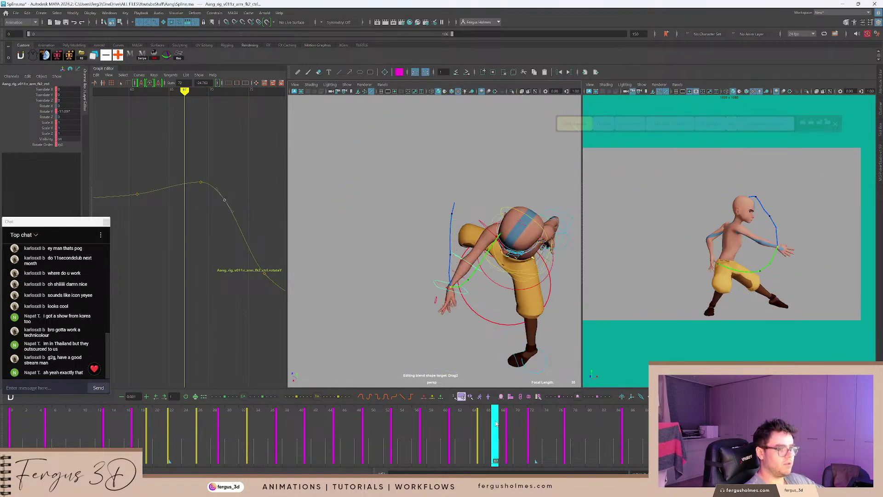
{"action": "left_click_drag", "start_coordinate": [479, 309], "coordinate": [500, 265], "text": "alt"}
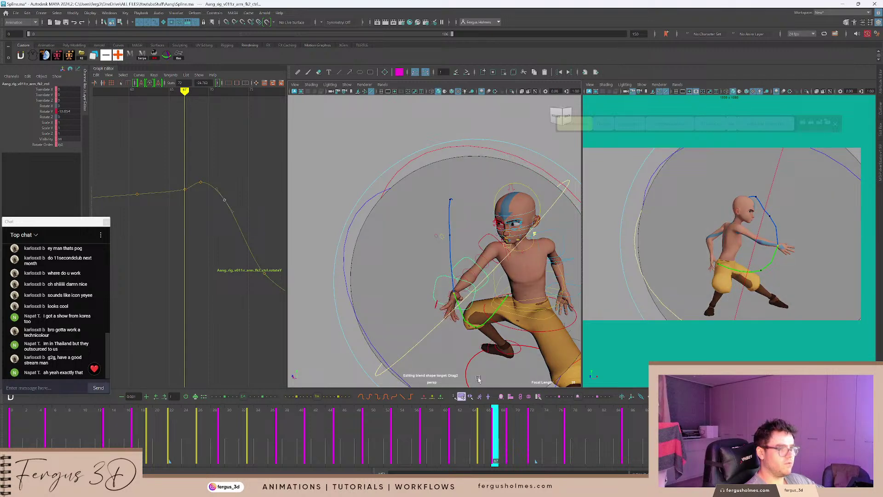
{"action": "key", "text": "comma"}
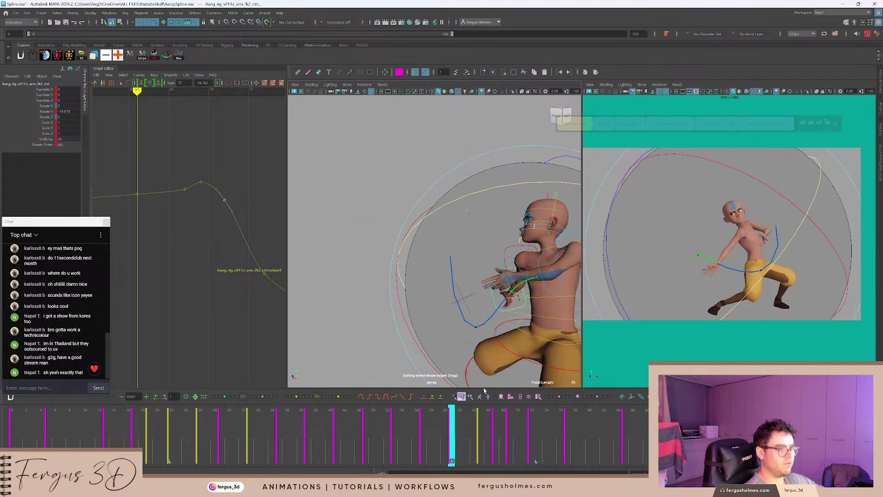
{"action": "key", "text": "."}
{"action": "key", "text": "."}
{"action": "left_click_drag", "start_coordinate": [473, 185], "coordinate": [458, 191]}
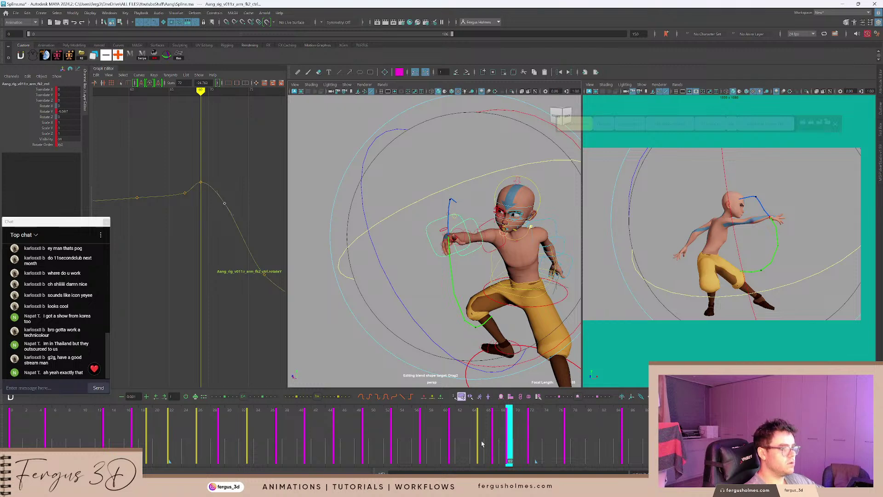
{"action": "left_click_drag", "start_coordinate": [481, 442], "coordinate": [528, 422]}
{"action": "key", "text": "alt+v"}
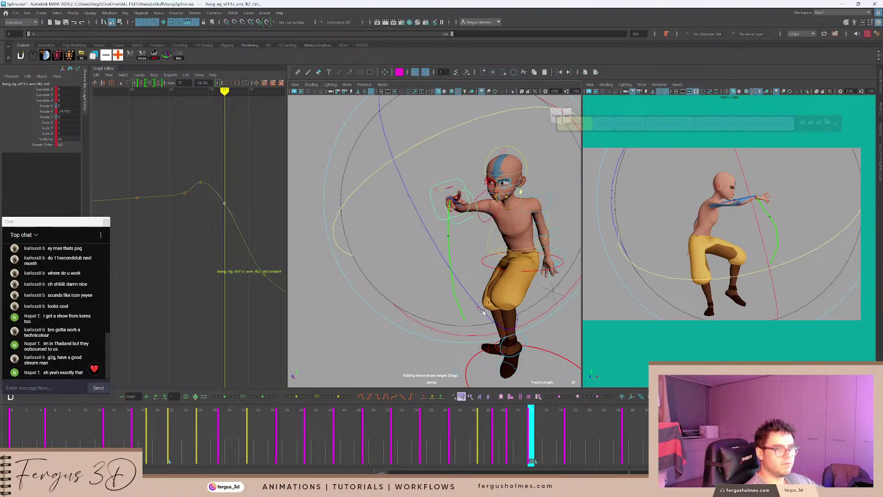
Examine the right upper arm's rotation curves and the hand's motion trail at frame 72 from the side.
{"action": "left_click_drag", "start_coordinate": [463, 207], "coordinate": [403, 205], "text": "alt"}
{"action": "key", "text": "q"}
{"action": "left_click", "coordinate": [491, 194]}
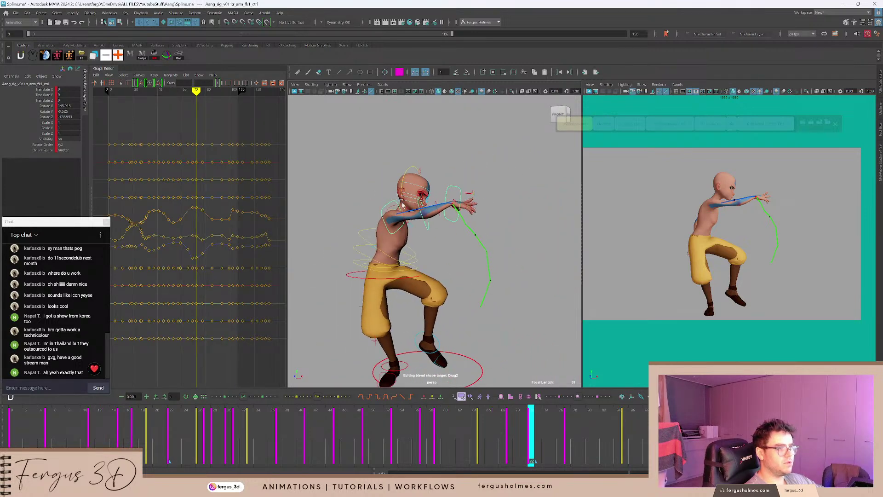
{"action": "right_click_drag", "start_coordinate": [161, 222], "coordinate": [206, 207], "text": "alt"}
{"action": "middle_click_drag", "start_coordinate": [207, 207], "coordinate": [200, 211], "text": "alt"}
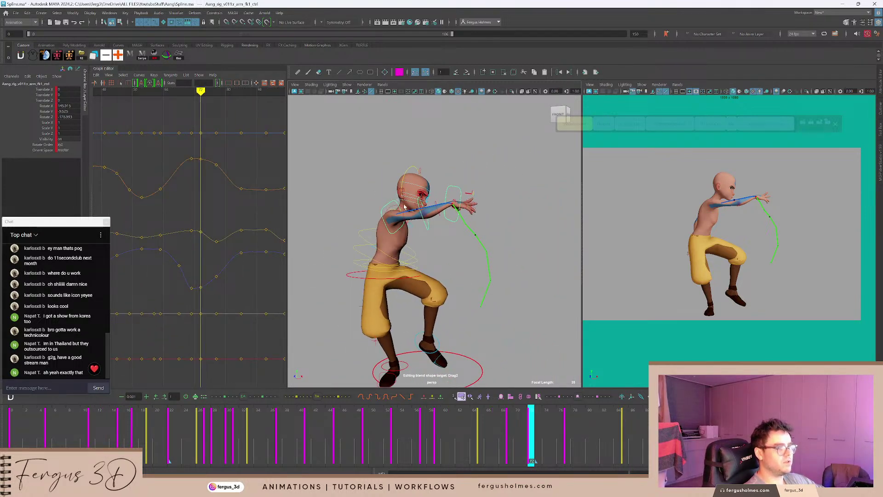
{"action": "key", "text": "ctrl+z"}
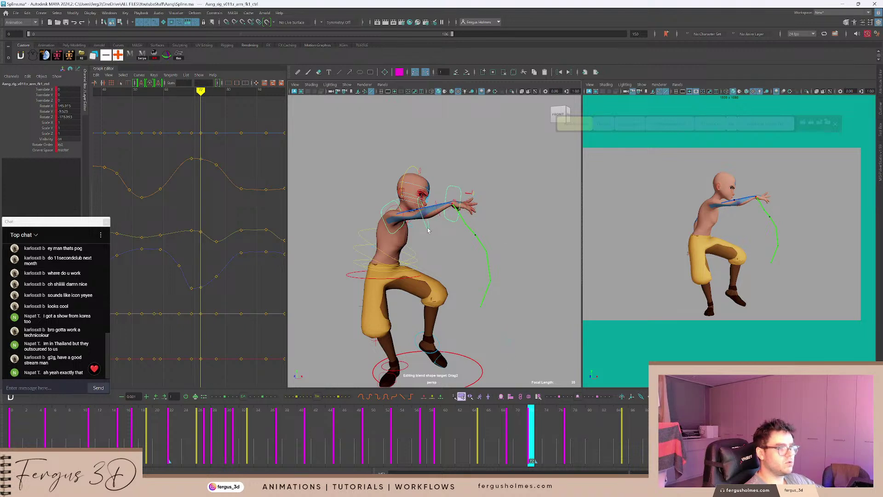
{"action": "left_click", "coordinate": [385, 205]}
{"action": "left_click", "coordinate": [352, 211]}
{"action": "right_click_drag", "start_coordinate": [352, 211], "coordinate": [373, 197], "text": "alt"}
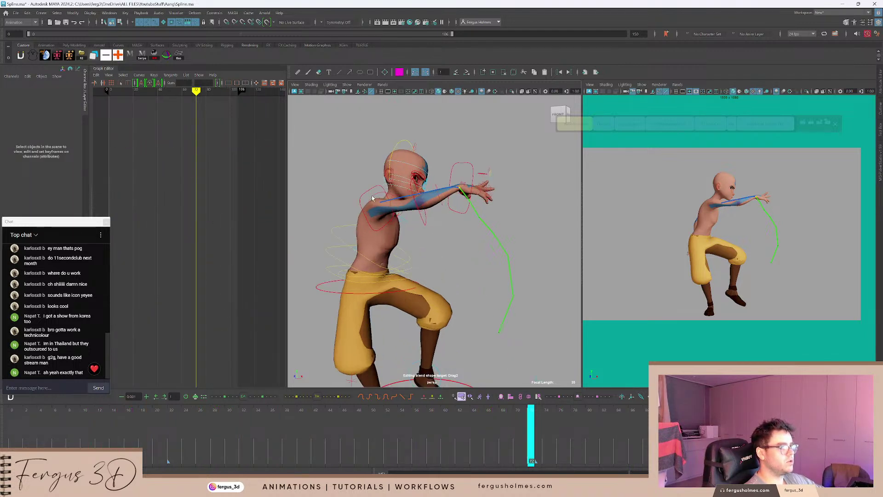
{"action": "left_click_drag", "start_coordinate": [373, 197], "coordinate": [378, 192], "text": "alt"}
Try removing the right shoulder's keys at frame 69 and play the motion, then undo the removal.
{"action": "left_click", "coordinate": [355, 179]}
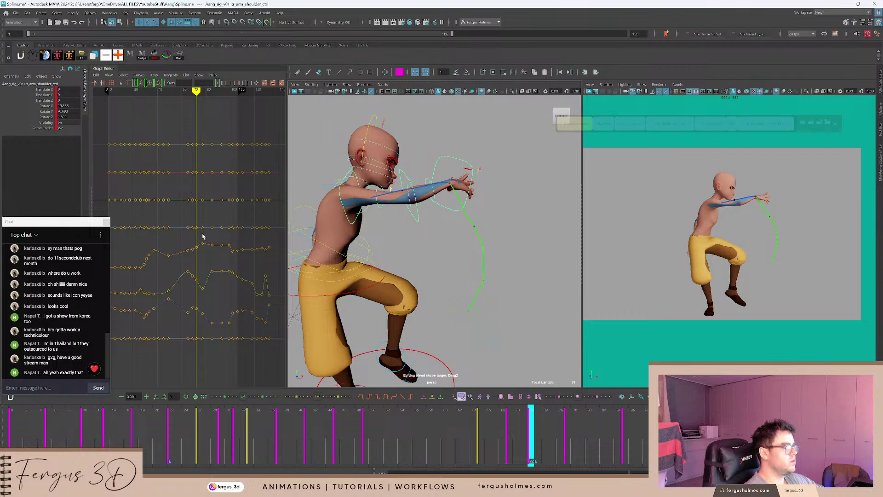
{"action": "right_click_drag", "start_coordinate": [203, 234], "coordinate": [204, 231], "text": "alt"}
{"action": "middle_click_drag", "start_coordinate": [204, 230], "coordinate": [197, 209], "text": "alt"}
{"action": "right_click_drag", "start_coordinate": [197, 209], "coordinate": [195, 232], "text": "alt+shift"}
{"action": "key", "text": "comma"}
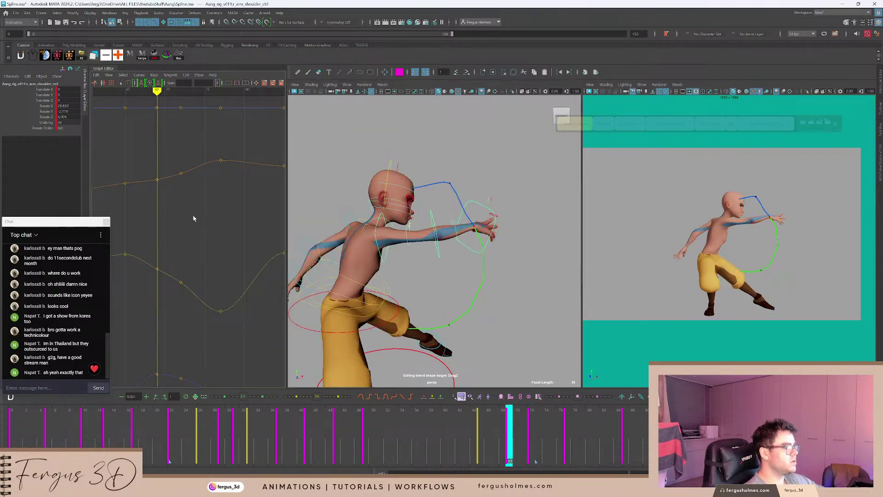
{"action": "middle_click_drag", "start_coordinate": [194, 219], "coordinate": [202, 209], "text": "alt"}
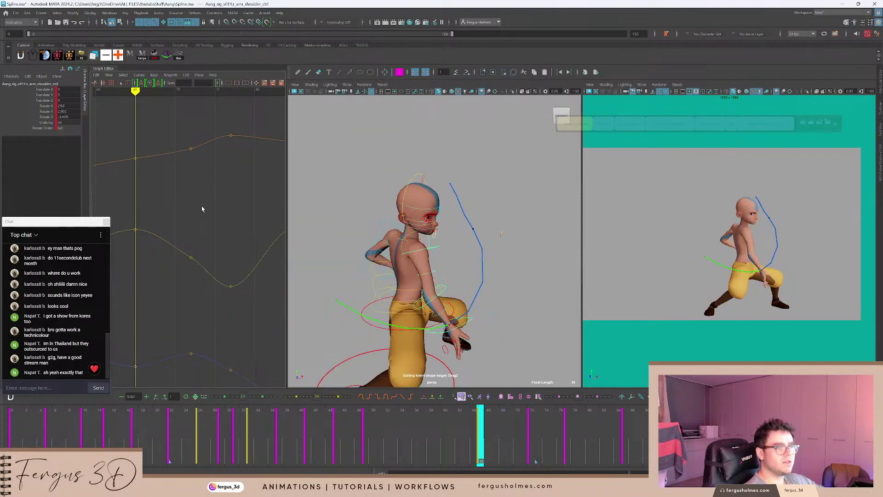
{"action": "key", "text": "."}
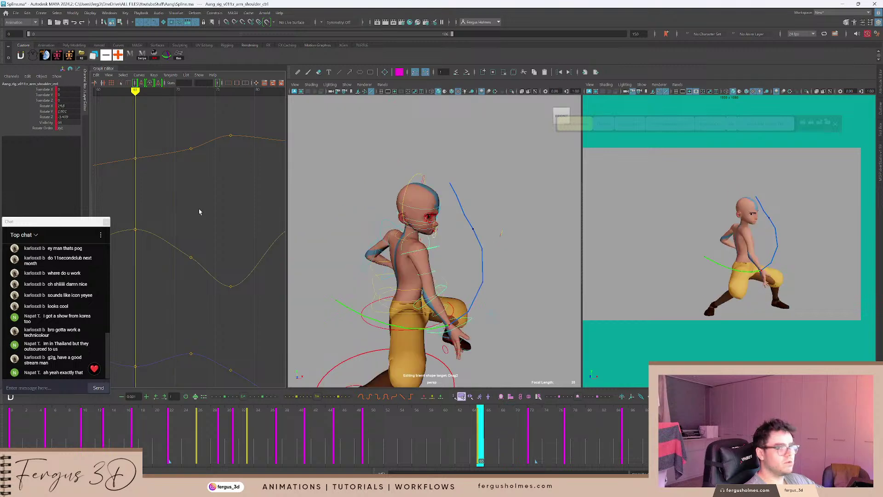
{"action": "key", "text": "alt+v"}
{"action": "key", "text": "Escape"}
{"action": "key", "text": "ctrl+z"}
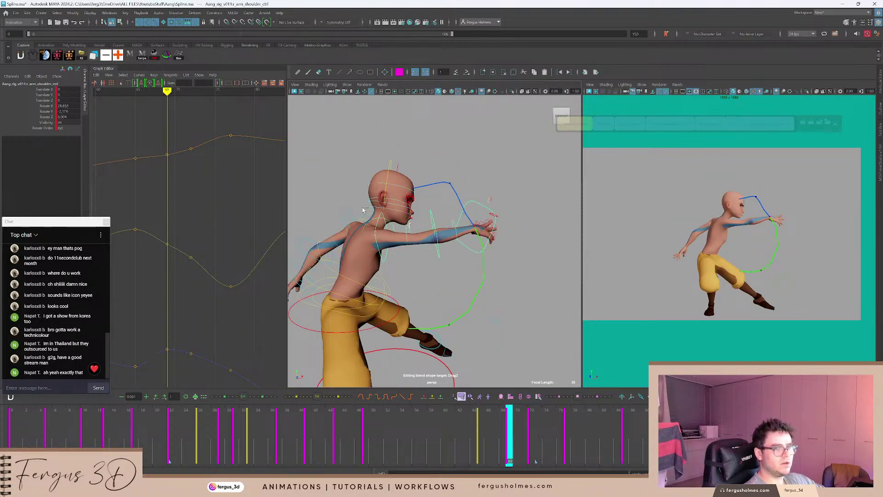
Delete the right shoulder's Rotate Z key at frame 69 and inspect its remaining rotation curves.
{"action": "key", "text": "a"}
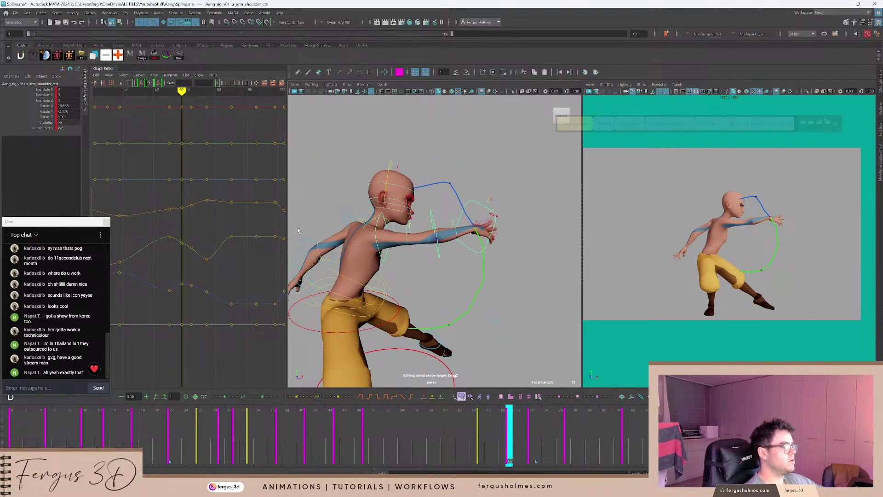
{"action": "key", "text": "Delete"}
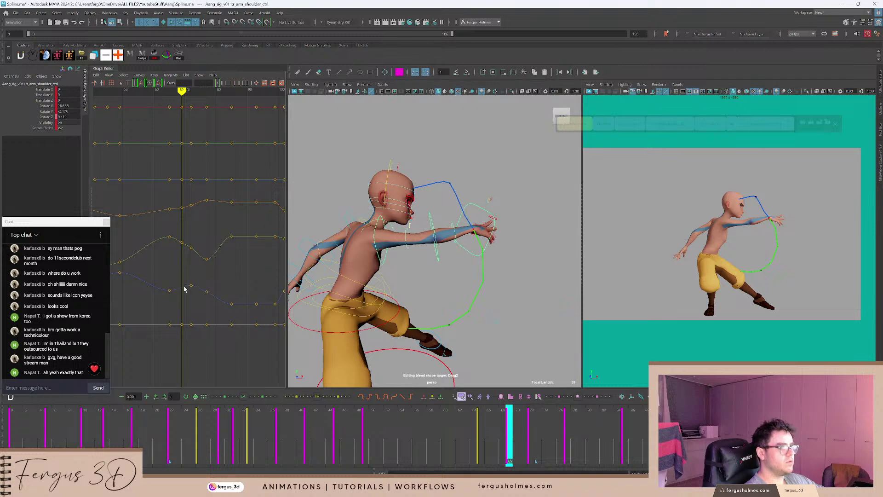
{"action": "left_click", "coordinate": [389, 224]}
{"action": "left_click", "coordinate": [389, 224]}
{"action": "scroll", "coordinate": [191, 241], "scroll_direction": "up", "scroll_amount": 5}
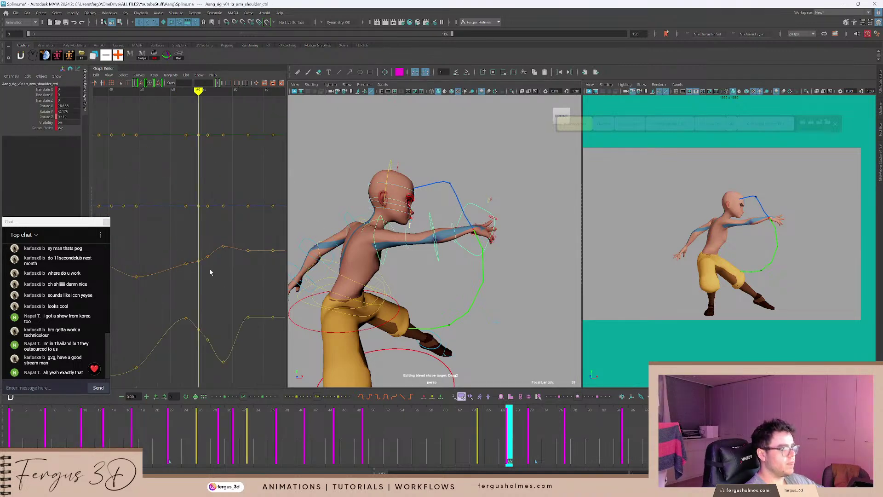
{"action": "middle_click_drag", "start_coordinate": [216, 273], "coordinate": [199, 219], "text": "alt"}
Delete the right shoulder's remaining keys at frames 69 and 72, and play and scrub the motion to check it.
{"action": "key", "text": "period"}
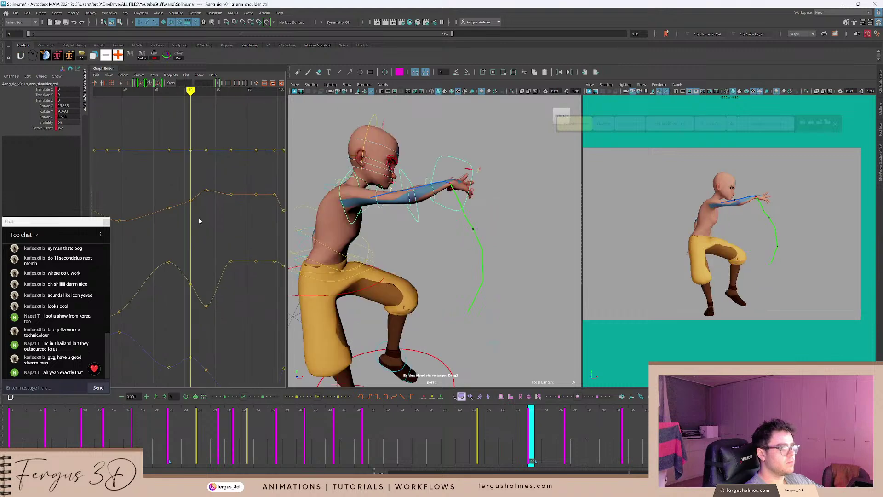
{"action": "key", "text": "comma"}
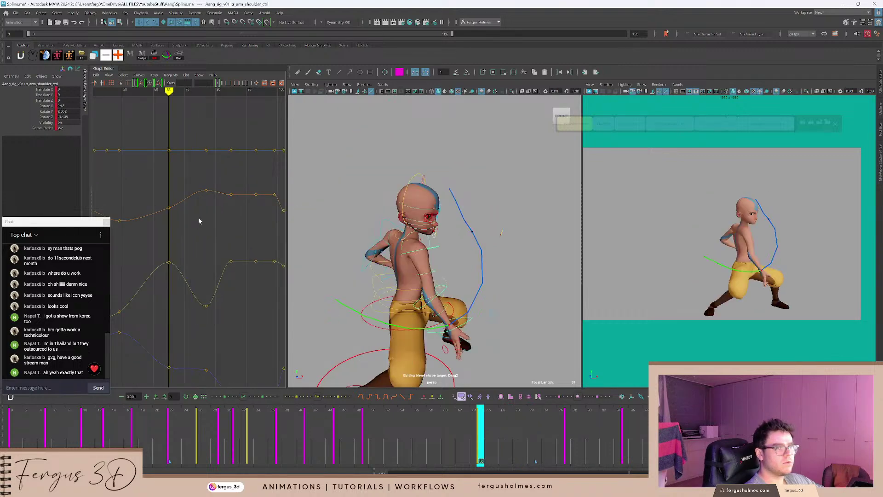
{"action": "key", "text": "period"}
{"action": "key", "text": "period"}
{"action": "left_click", "coordinate": [322, 430]}
{"action": "key", "text": "alt+v"}
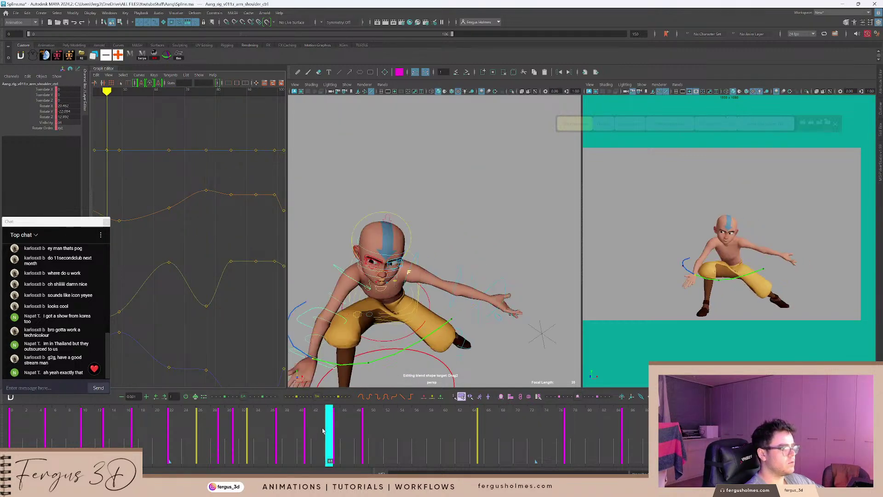
{"action": "key", "text": "alt+v"}
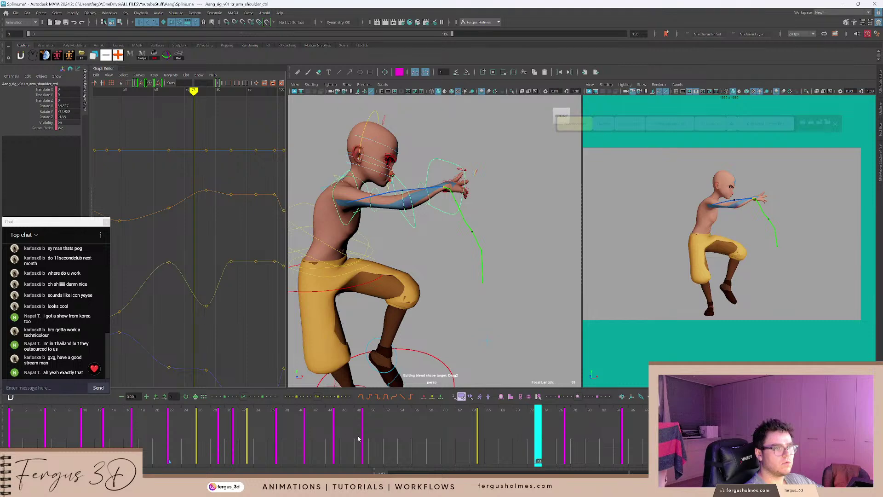
{"action": "left_click_drag", "start_coordinate": [360, 438], "coordinate": [508, 433]}
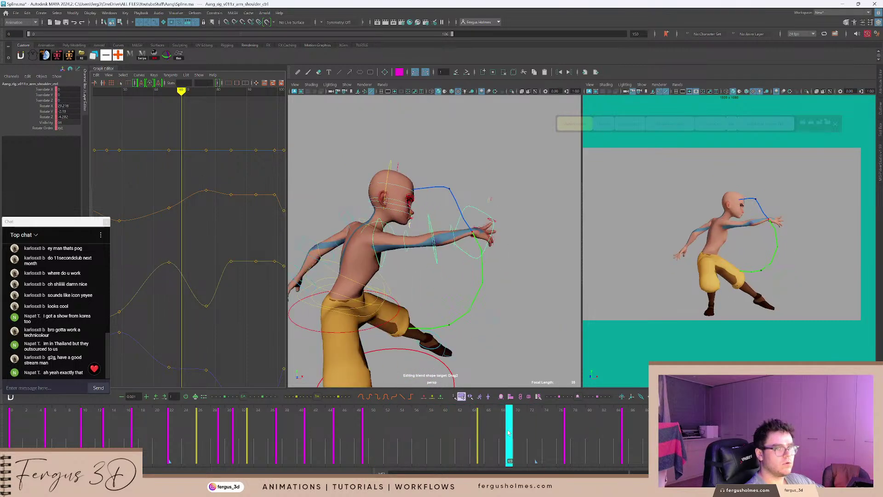
Rotate the right forearm at frame 69 to adjust the elbow bend and check the hand's arc from the front.
{"action": "left_click", "coordinate": [373, 243]}
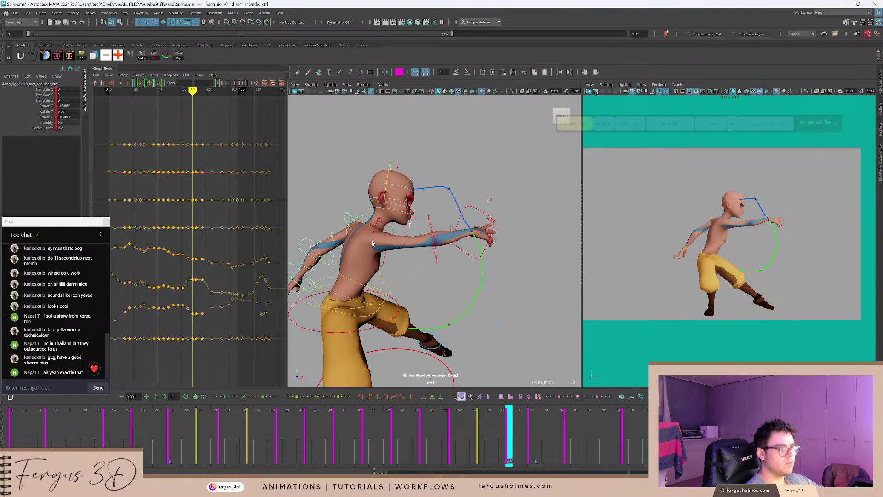
{"action": "left_click", "coordinate": [375, 240]}
{"action": "left_click_drag", "start_coordinate": [538, 251], "coordinate": [427, 242], "text": "alt"}
{"action": "key", "text": "e"}
{"action": "key", "text": "e"}
{"action": "key", "text": "e"}
{"action": "key", "text": "period"}
{"action": "left_click", "coordinate": [412, 245]}
{"action": "key", "text": "e"}
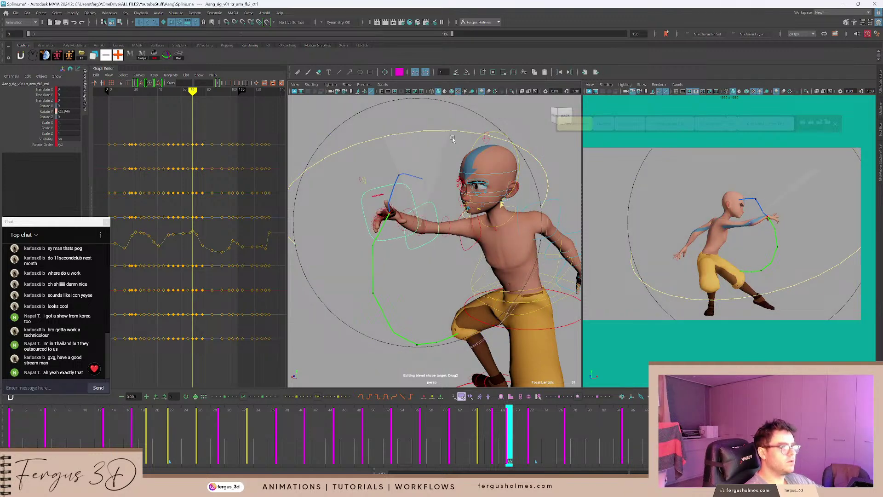
{"action": "left_click_drag", "start_coordinate": [453, 140], "coordinate": [453, 140]}
{"action": "left_click_drag", "start_coordinate": [442, 216], "coordinate": [479, 237], "text": "alt"}
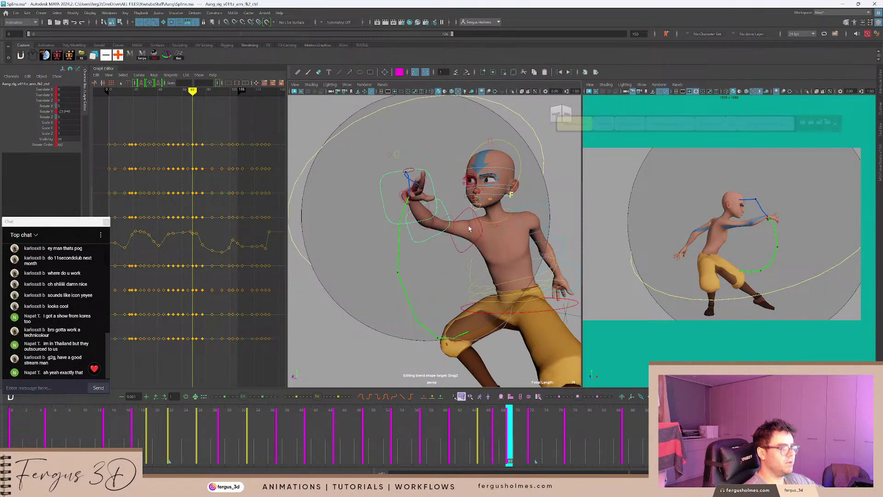
Rotate the right upper arm at frame 69 to lower the hand, and compare with the neighbouring key pose.
{"action": "key", "text": "q"}
{"action": "left_click", "coordinate": [477, 242]}
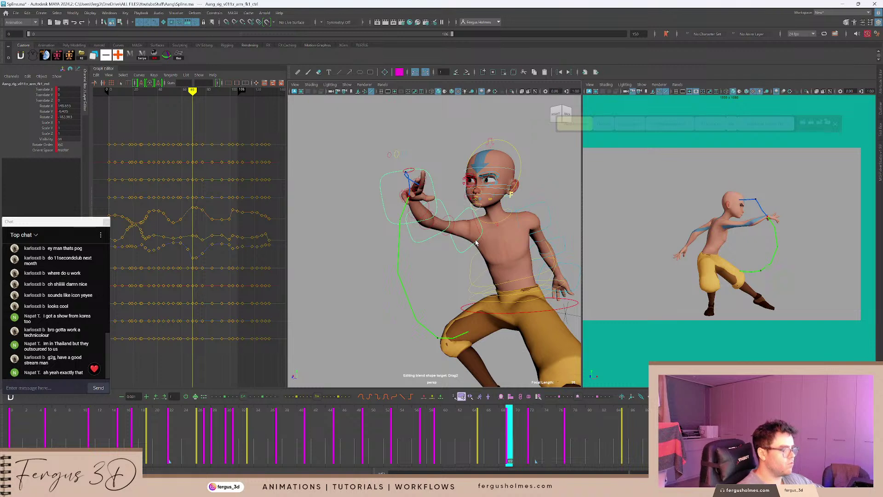
{"action": "key", "text": "e"}
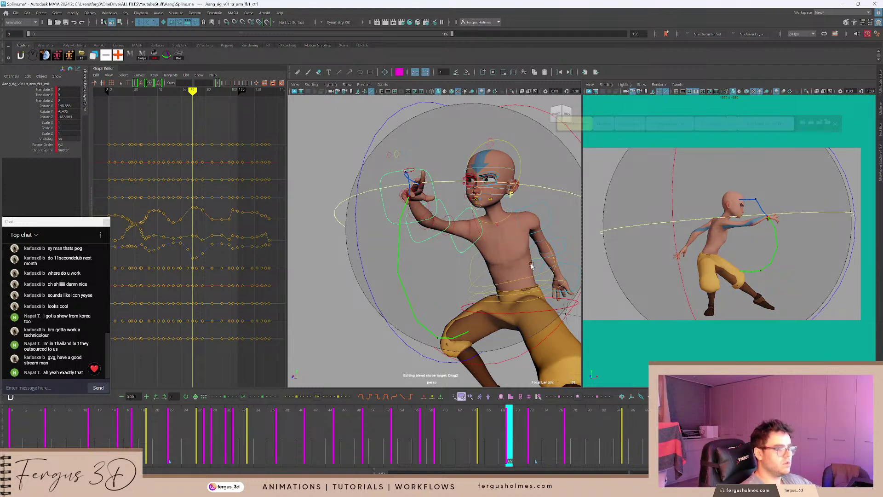
{"action": "left_click_drag", "start_coordinate": [531, 266], "coordinate": [469, 285]}
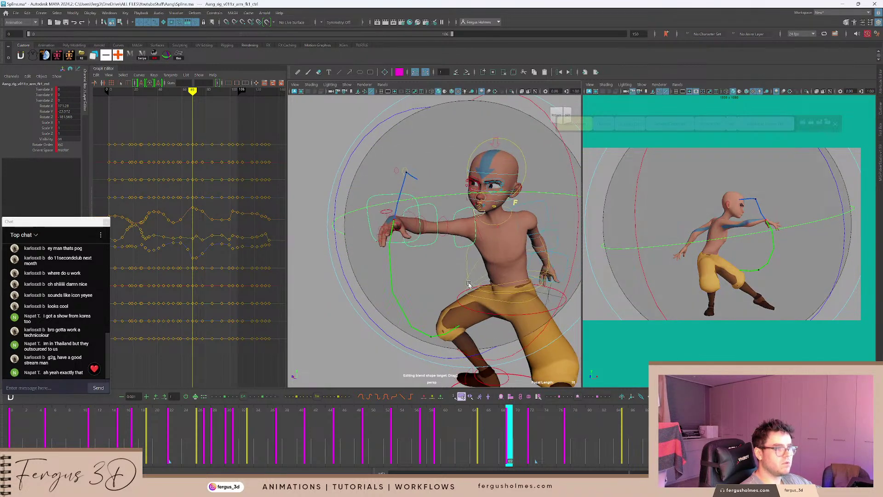
{"action": "key", "text": "period"}
{"action": "key", "text": "comma"}
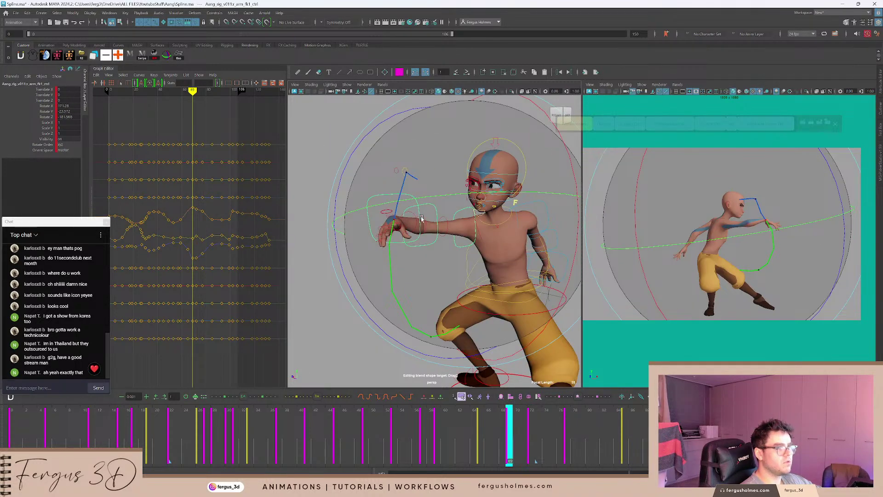
Play and scrub the arm swing up to frame 69 to check the reworked hand arc.
{"action": "left_click_drag", "start_coordinate": [421, 218], "coordinate": [474, 263], "text": "alt"}
{"action": "key", "text": "comma"}
{"action": "key", "text": "alt+v"}
{"action": "key", "text": "alt+v"}
{"action": "left_click", "coordinate": [366, 441]}
{"action": "key", "text": "alt+v"}
{"action": "key", "text": "alt+v"}
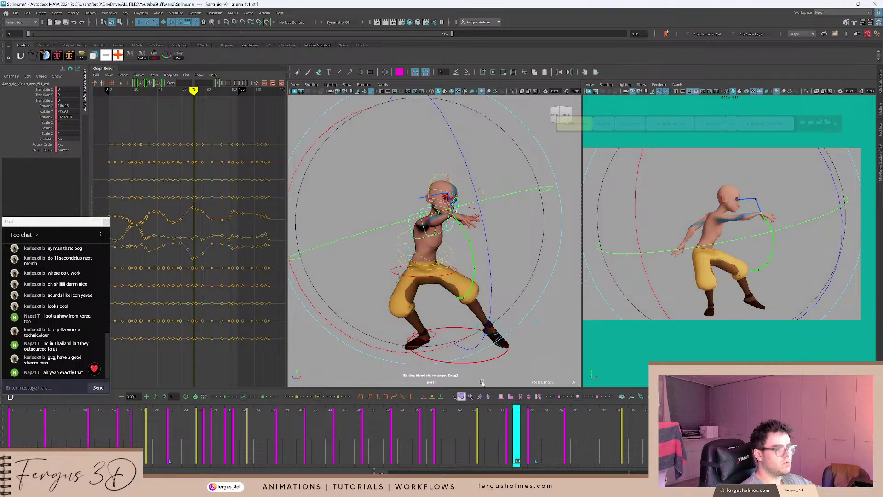
{"action": "left_click_drag", "start_coordinate": [405, 426], "coordinate": [509, 442]}
{"action": "scroll", "coordinate": [449, 240], "scroll_direction": "up", "scroll_amount": 3}
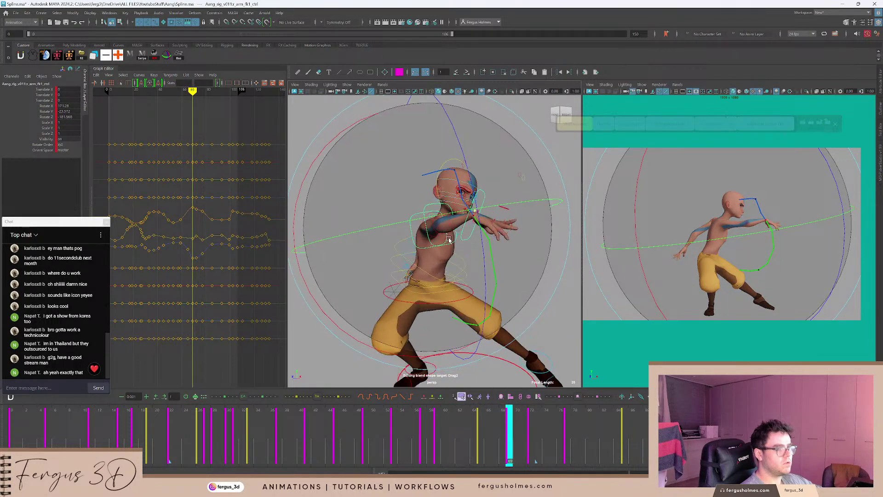
Rotate the right upper arm slightly at frame 65 and compare the hand's arc at frames 69 and 72.
{"action": "key", "text": "q"}
{"action": "left_click", "coordinate": [464, 240]}
{"action": "key", "text": "comma"}
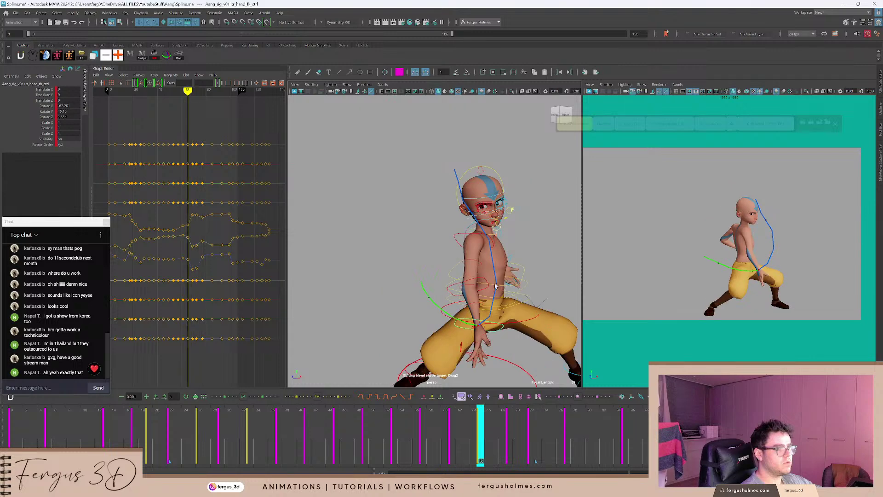
{"action": "left_click_drag", "start_coordinate": [453, 263], "coordinate": [526, 265], "text": "alt"}
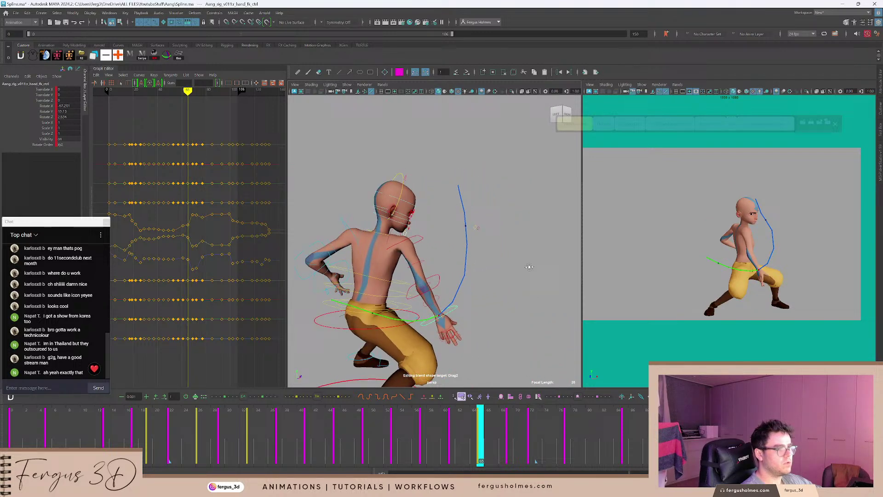
{"action": "left_click", "coordinate": [414, 238]}
{"action": "key", "text": "e"}
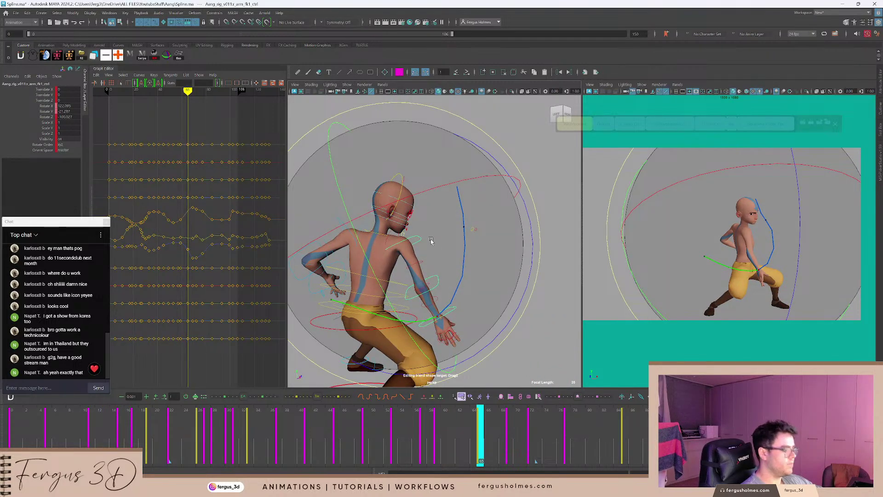
{"action": "key", "text": "period"}
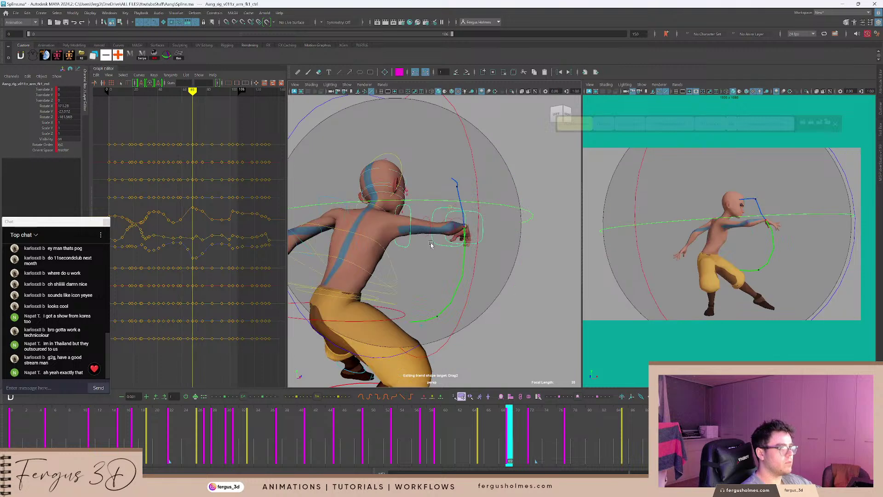
{"action": "key", "text": "period"}
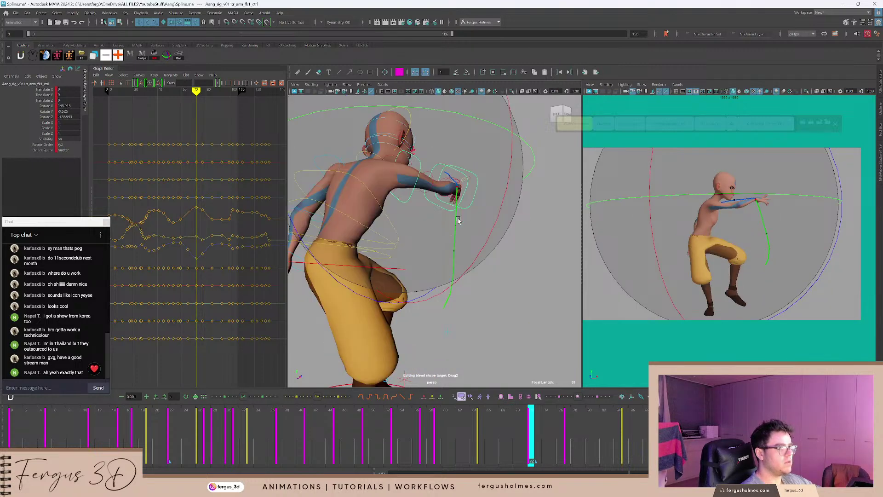
Rotate the drooping right hand upward at the wrist at frame 72.
{"action": "left_click_drag", "start_coordinate": [458, 221], "coordinate": [516, 153], "text": "alt"}
{"action": "left_click", "coordinate": [457, 150]}
{"action": "key", "text": "e"}
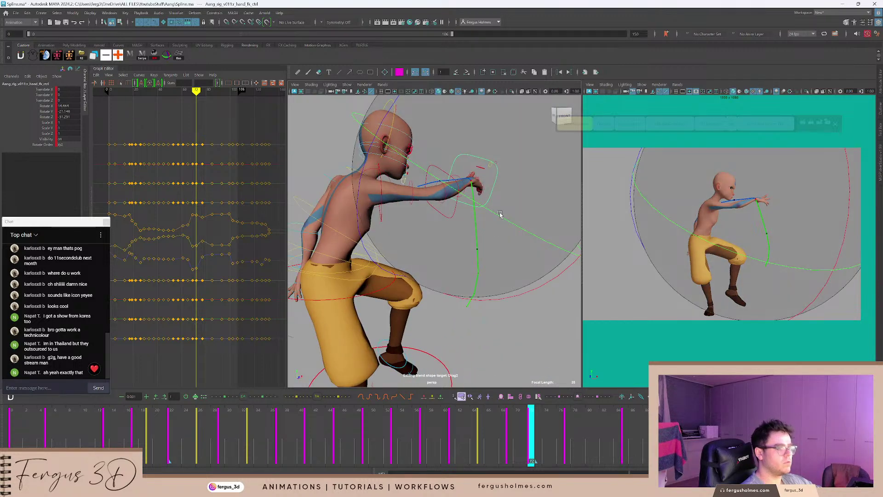
{"action": "middle_click_drag", "start_coordinate": [499, 215], "coordinate": [477, 199], "text": "alt"}
{"action": "right_click_drag", "start_coordinate": [477, 199], "coordinate": [483, 173], "text": "alt"}
{"action": "left_click_drag", "start_coordinate": [482, 170], "coordinate": [450, 284]}
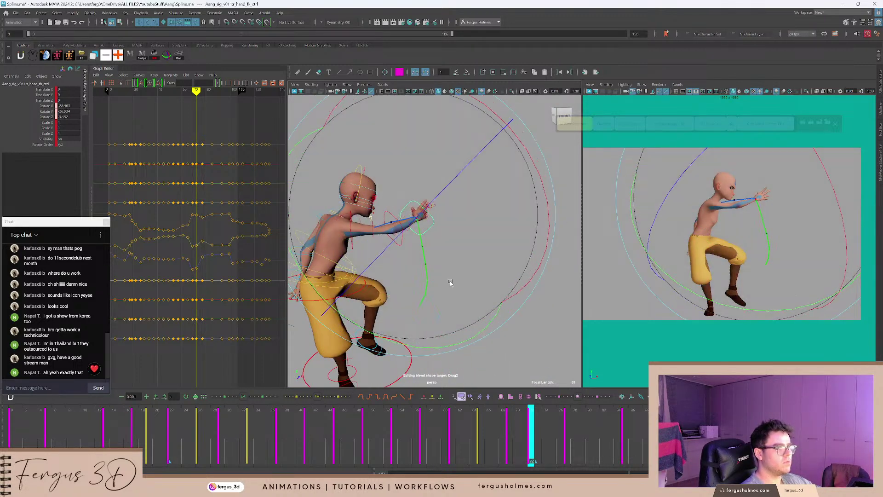
Refine the right hand's rotation at frame 72 so the fingers extend forward, comparing it with the previous key pose.
{"action": "left_click_drag", "start_coordinate": [482, 189], "coordinate": [404, 191]}
{"action": "middle_click_drag", "start_coordinate": [399, 220], "coordinate": [461, 230], "text": "alt"}
{"action": "left_click_drag", "start_coordinate": [424, 207], "coordinate": [394, 147]}
{"action": "key", "text": "comma"}
{"action": "left_click_drag", "start_coordinate": [450, 203], "coordinate": [508, 244], "text": "alt"}
{"action": "key", "text": "period"}
{"action": "middle_click_drag", "start_coordinate": [450, 216], "coordinate": [483, 217], "text": "alt"}
{"action": "scroll", "coordinate": [491, 216], "scroll_direction": "up", "scroll_amount": 5}
{"action": "mouse_move", "coordinate": [420, 177]}
{"action": "left_mouse_down", "text": "alt"}
{"action": "mouse_move", "coordinate": [421, 199]}
{"action": "mouse_move", "coordinate": [431, 181]}
{"action": "left_mouse_up", "text": "alt"}
Examine the outstretched right arm at frame 72 from several angles and rotate the hand further at the wrist.
{"action": "key", "text": "q"}
{"action": "left_click", "coordinate": [388, 193]}
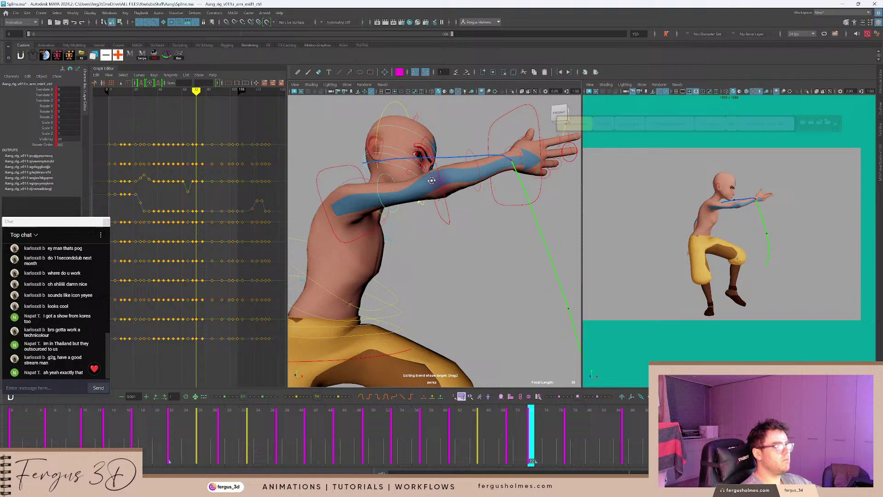
{"action": "left_click", "coordinate": [477, 168], "text": "shift"}
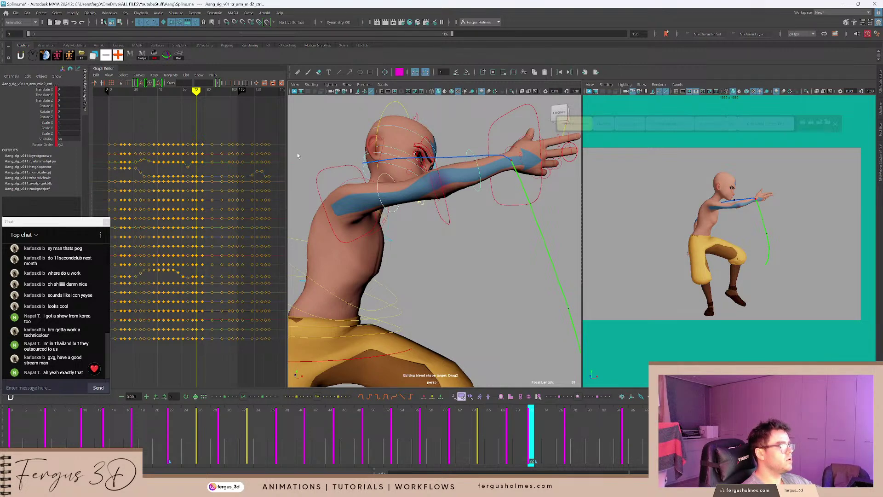
{"action": "left_click_drag", "start_coordinate": [441, 189], "coordinate": [475, 188], "text": "alt"}
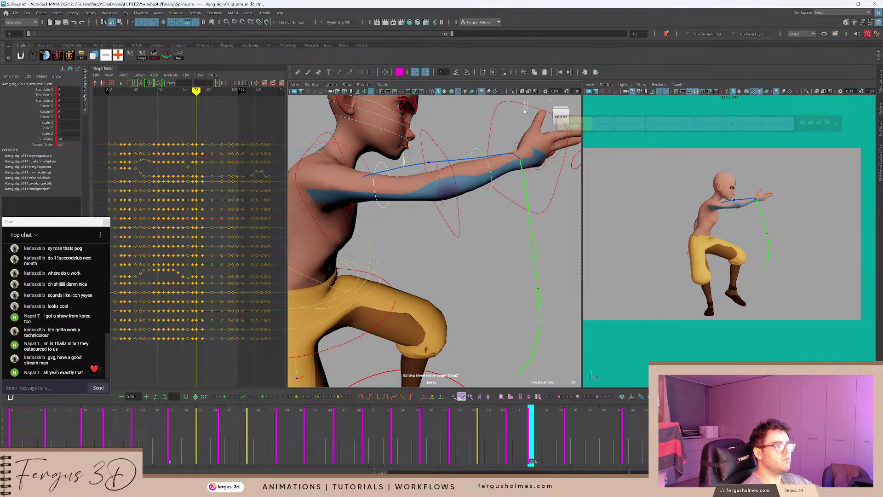
{"action": "left_click_drag", "start_coordinate": [525, 109], "coordinate": [523, 113]}
{"action": "left_click_drag", "start_coordinate": [456, 115], "coordinate": [444, 220], "text": "alt"}
{"action": "key", "text": "e"}
{"action": "left_click_drag", "start_coordinate": [477, 144], "coordinate": [470, 133]}
{"action": "mouse_move", "coordinate": [379, 217]}
{"action": "left_mouse_down", "text": "alt"}
{"action": "mouse_move", "coordinate": [393, 226]}
{"action": "mouse_move", "coordinate": [373, 227]}
{"action": "left_mouse_up", "text": "alt"}
{"action": "middle_click_drag", "start_coordinate": [412, 219], "coordinate": [491, 213], "text": "alt"}
Try deleting the right upper arm's key at frame 72 to test the swing, and undo the deletion.
{"action": "key", "text": "q"}
{"action": "left_click", "coordinate": [349, 218]}
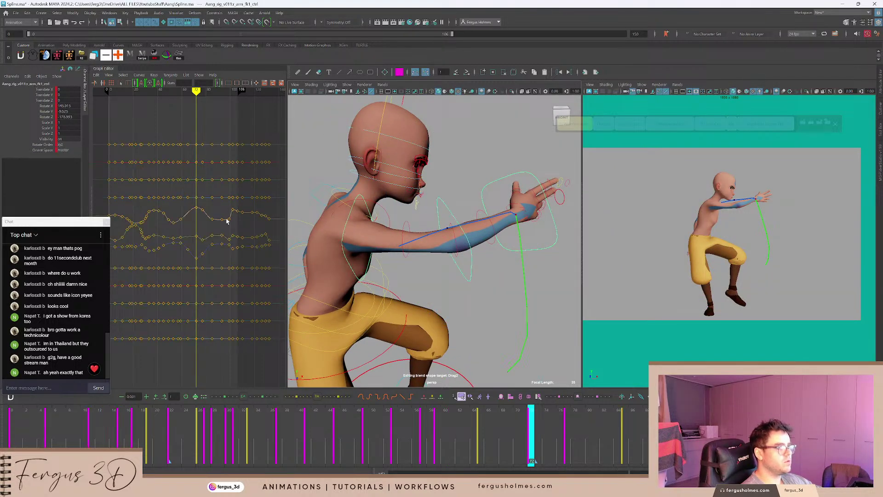
{"action": "scroll", "coordinate": [225, 218], "scroll_direction": "up", "scroll_amount": 5}
{"action": "key", "text": "period"}
{"action": "key", "text": "comma"}
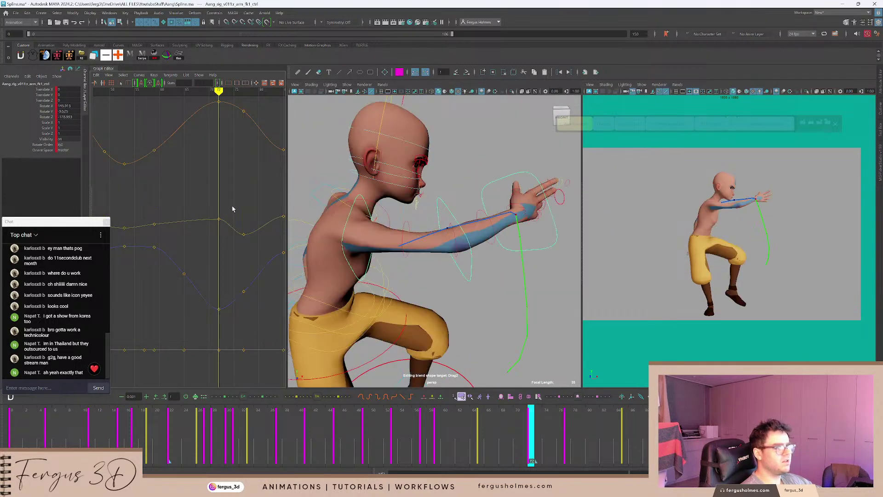
{"action": "key", "text": "Delete"}
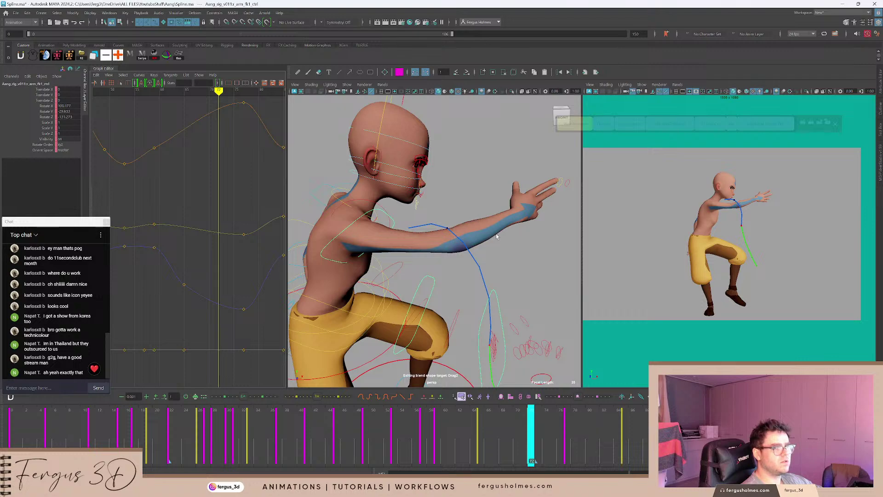
{"action": "left_click_drag", "start_coordinate": [530, 414], "coordinate": [399, 409]}
{"action": "key", "text": "alt+v"}
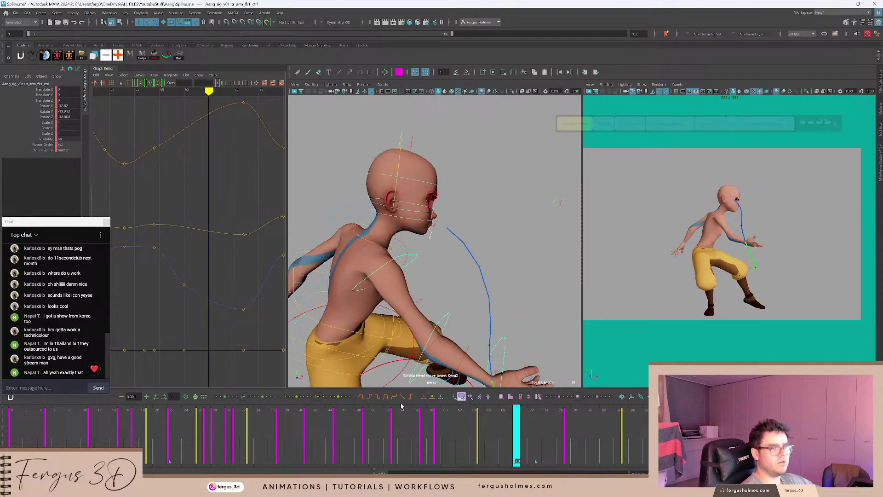
{"action": "key", "text": "alt+v"}
{"action": "key", "text": "ctrl+z"}
{"action": "key", "text": "ctrl+z"}
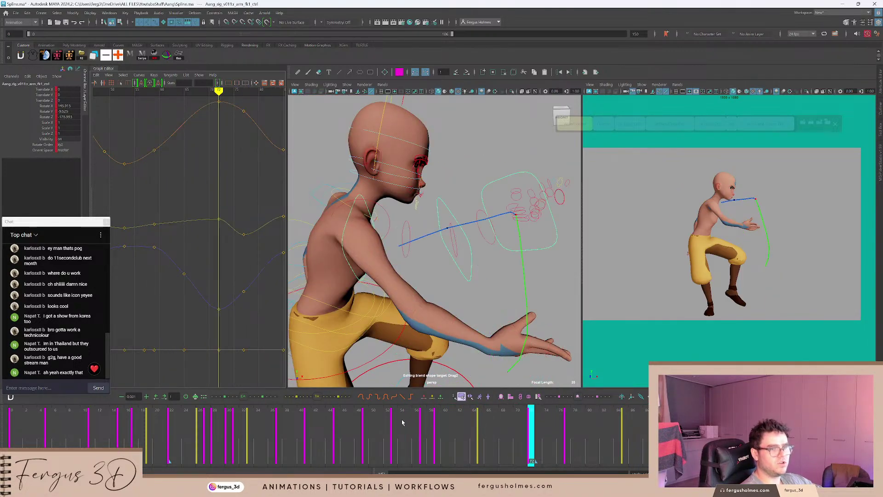
Review the arm swing and straighten the right forearm at frame 69 to about -6 degrees in Rotate Y.
{"action": "left_click_drag", "start_coordinate": [357, 439], "coordinate": [327, 426]}
{"action": "key", "text": "alt+v"}
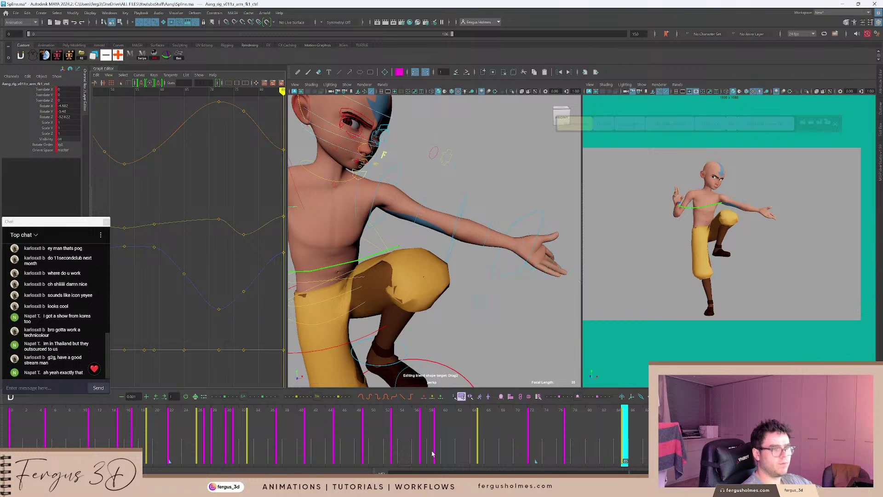
{"action": "left_click_drag", "start_coordinate": [432, 455], "coordinate": [511, 443]}
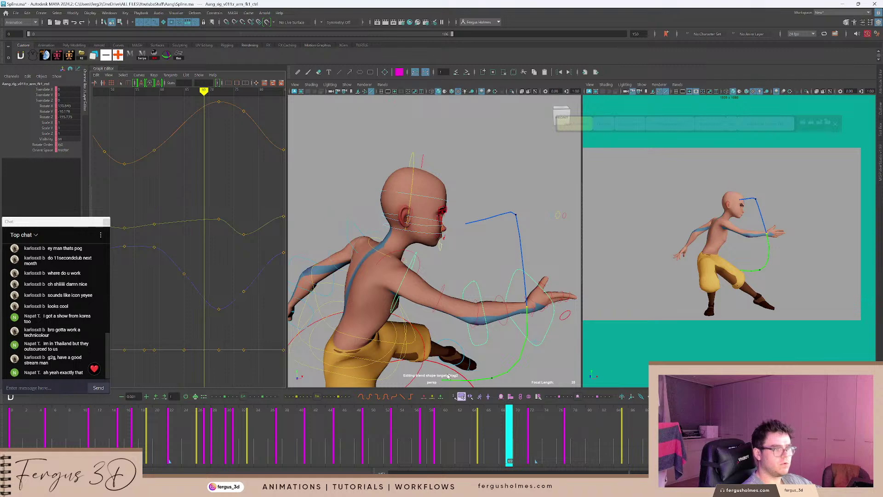
{"action": "left_click", "coordinate": [481, 290]}
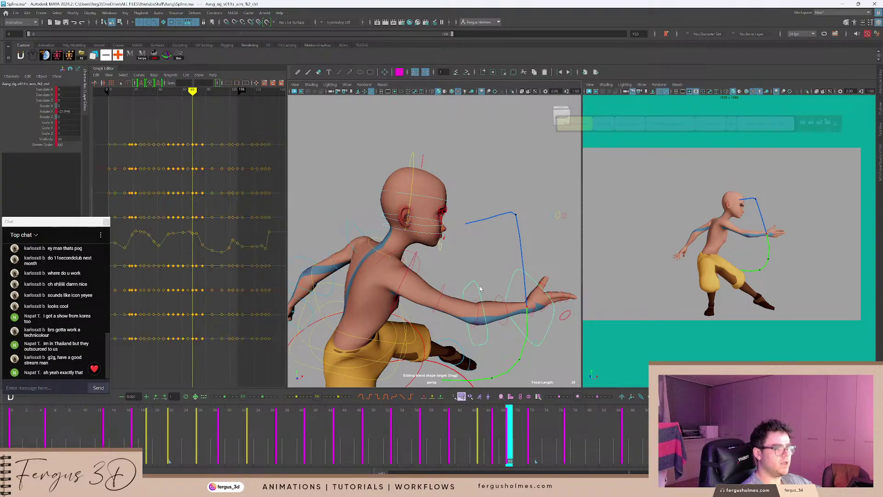
{"action": "key", "text": "e"}
{"action": "left_click_drag", "start_coordinate": [488, 295], "coordinate": [490, 282], "text": "alt"}
{"action": "middle_click_drag", "start_coordinate": [490, 282], "coordinate": [474, 221], "text": "alt"}
{"action": "key", "text": "e"}
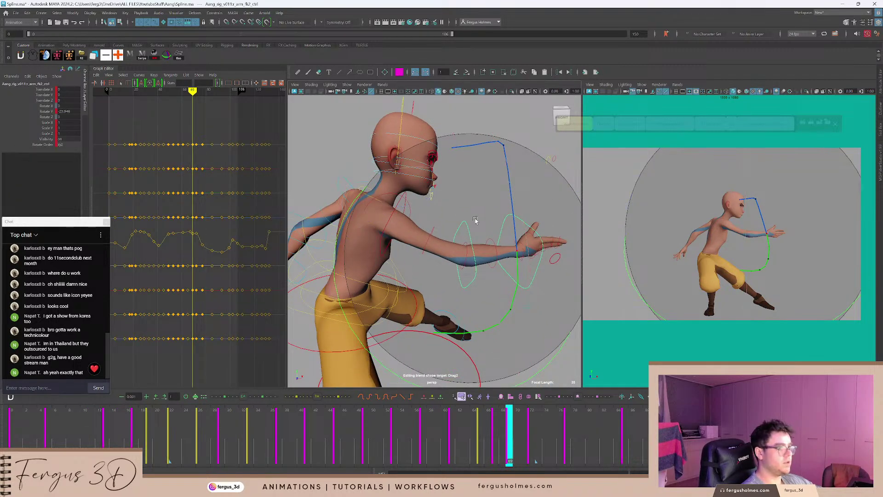
{"action": "scroll", "coordinate": [475, 221], "scroll_direction": "down", "scroll_amount": 2}
{"action": "left_click_drag", "start_coordinate": [474, 221], "coordinate": [441, 259], "text": "alt"}
{"action": "left_click_drag", "start_coordinate": [384, 310], "coordinate": [337, 268]}
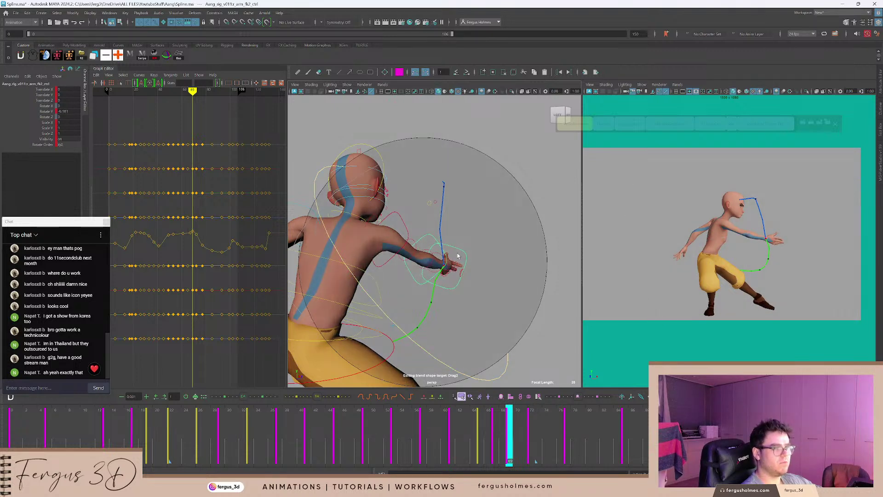
Rotate the right hand at frame 69 so the fingers trail the arm, and fine-tune the forearm's bend.
{"action": "left_click", "coordinate": [467, 255]}
{"action": "left_click_drag", "start_coordinate": [438, 310], "coordinate": [371, 254]}
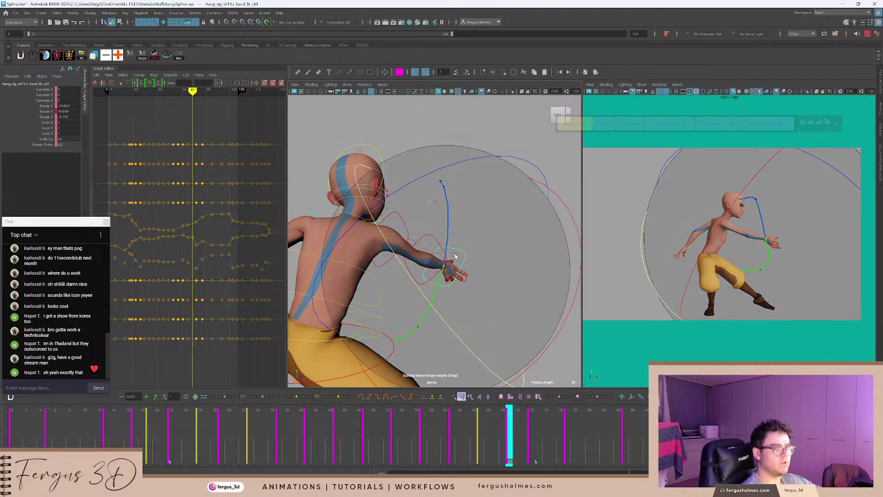
{"action": "left_click_drag", "start_coordinate": [455, 258], "coordinate": [391, 263], "text": "alt"}
{"action": "key", "text": "q"}
{"action": "left_click", "coordinate": [441, 283]}
{"action": "key", "text": "e"}
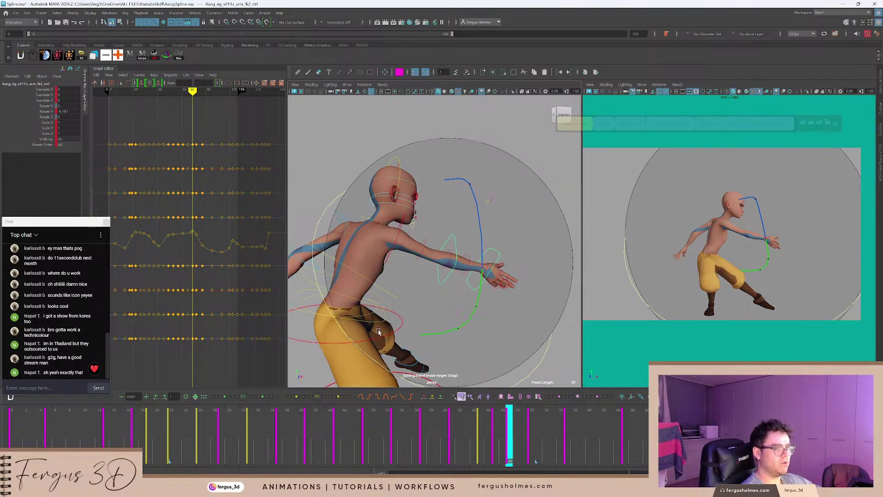
{"action": "left_click_drag", "start_coordinate": [350, 335], "coordinate": [386, 296]}
Rotate the right forearm at frame 65 to straighten the elbow, and review the hand arc through frame 72.
{"action": "key", "text": "comma"}
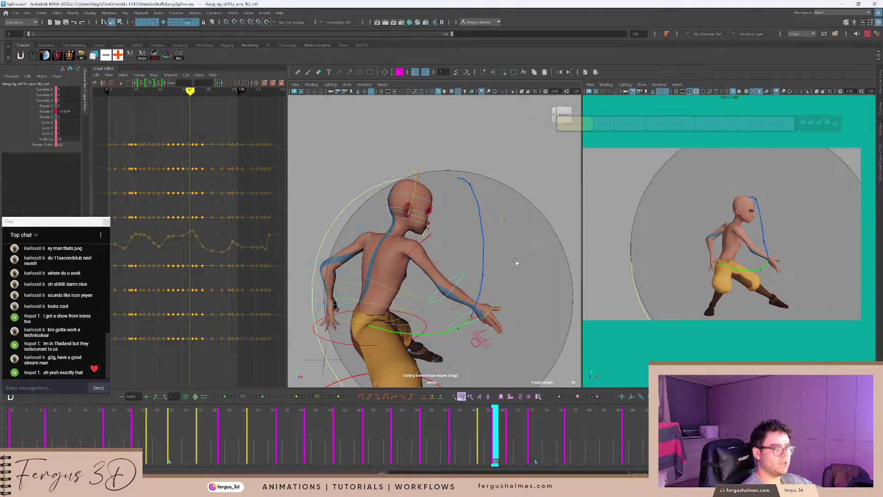
{"action": "key", "text": "comma"}
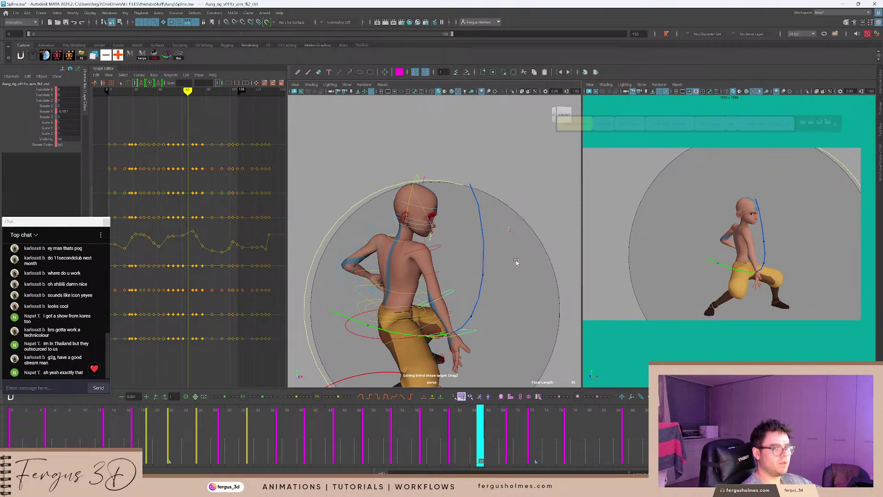
{"action": "left_click_drag", "start_coordinate": [336, 311], "coordinate": [314, 259]}
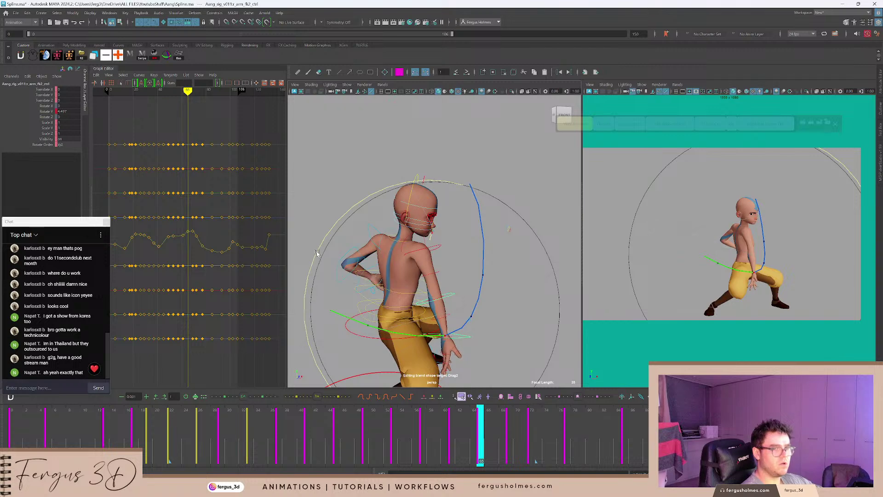
{"action": "key", "text": "period"}
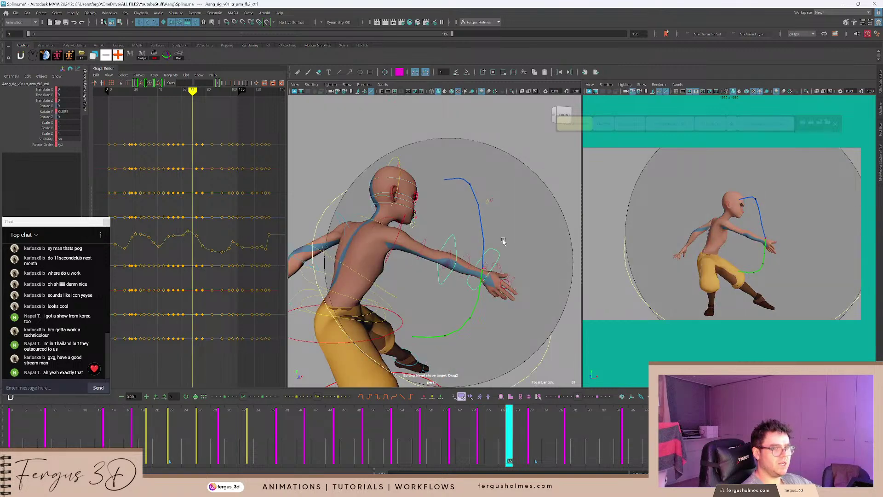
{"action": "key", "text": "period"}
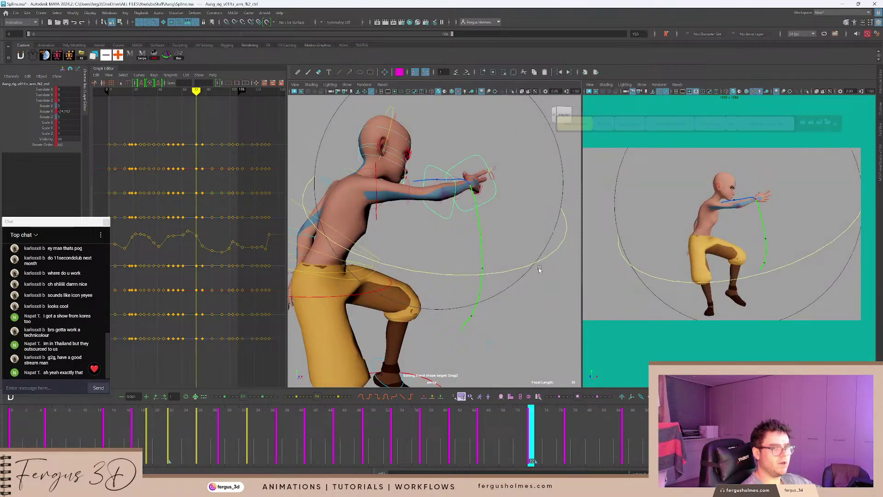
{"action": "key", "text": "comma"}
{"action": "key", "text": "alt+v"}
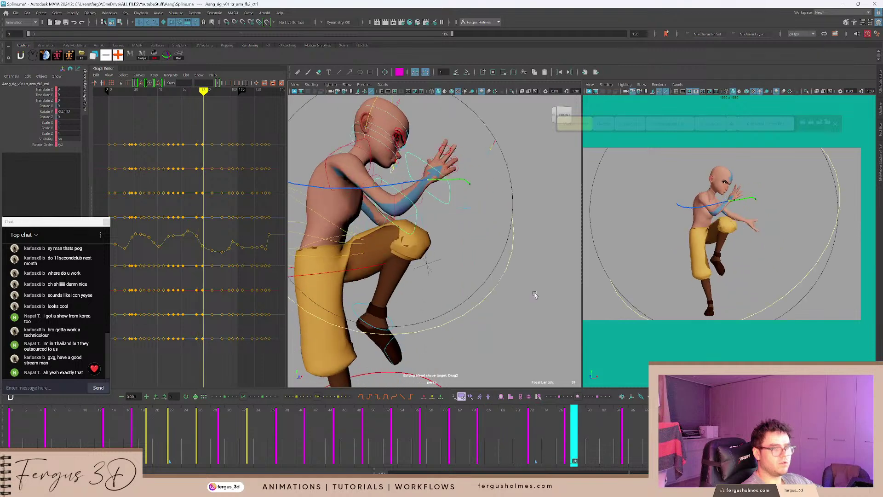
{"action": "left_click_drag", "start_coordinate": [415, 424], "coordinate": [524, 430]}
{"action": "key", "text": "alt+v"}
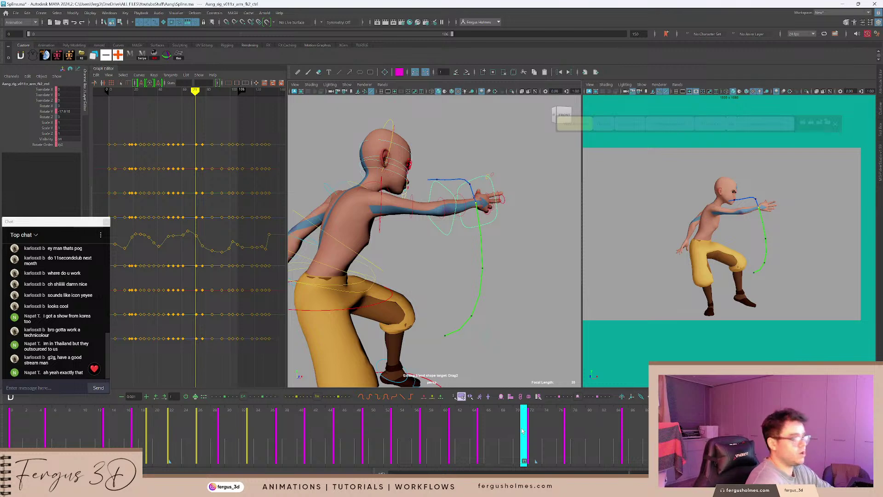
Rotate the right hand at frame 72 so the palm and fingers tilt upward.
{"action": "key", "text": "period"}
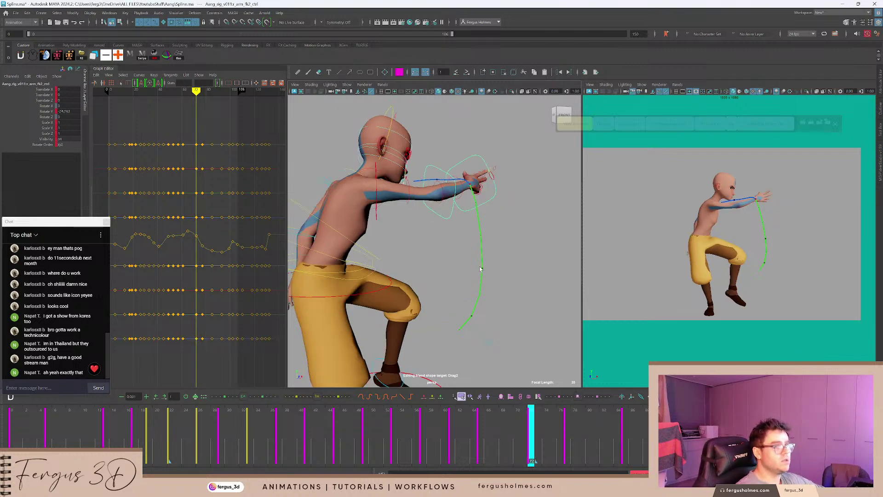
{"action": "middle_click_drag", "start_coordinate": [480, 267], "coordinate": [480, 291], "text": "alt"}
{"action": "left_click", "coordinate": [498, 183]}
{"action": "left_click", "coordinate": [479, 186]}
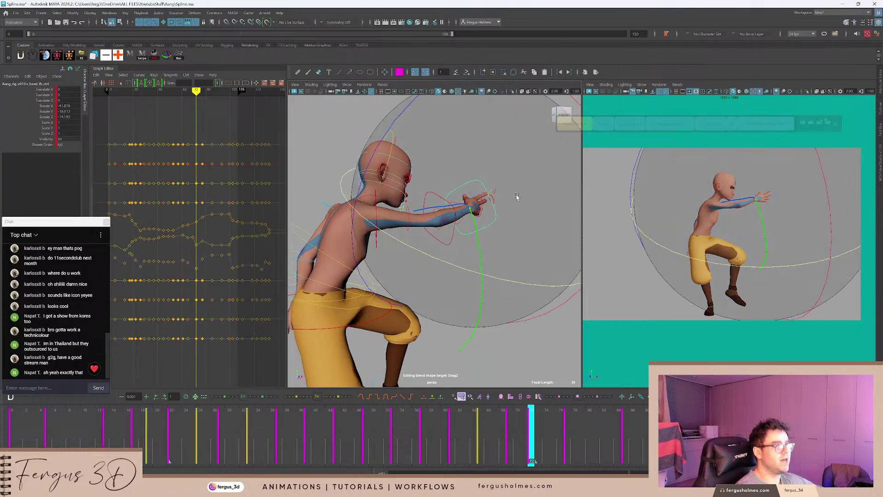
{"action": "left_click_drag", "start_coordinate": [506, 244], "coordinate": [487, 210]}
{"action": "middle_click_drag", "start_coordinate": [389, 233], "coordinate": [422, 236], "text": "alt"}
Adjust the right upper arm's rotation at frame 72 and check the motion into frame 77.
{"action": "key", "text": "q"}
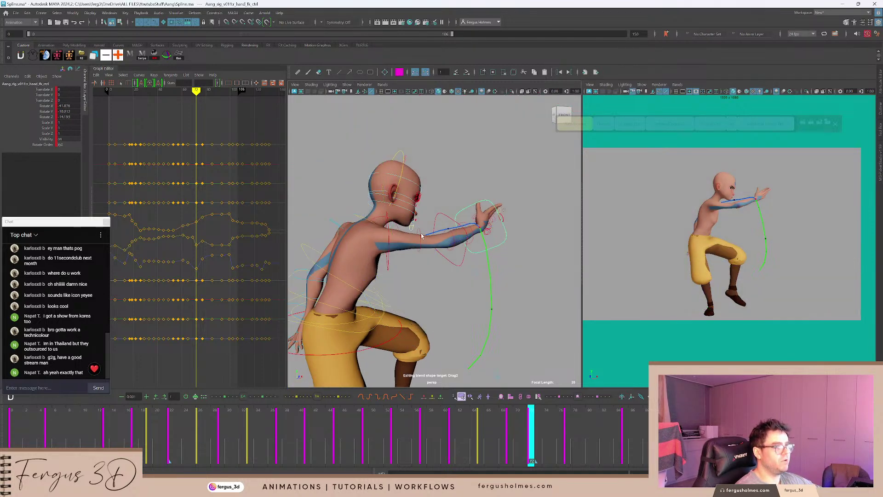
{"action": "left_click", "coordinate": [389, 239]}
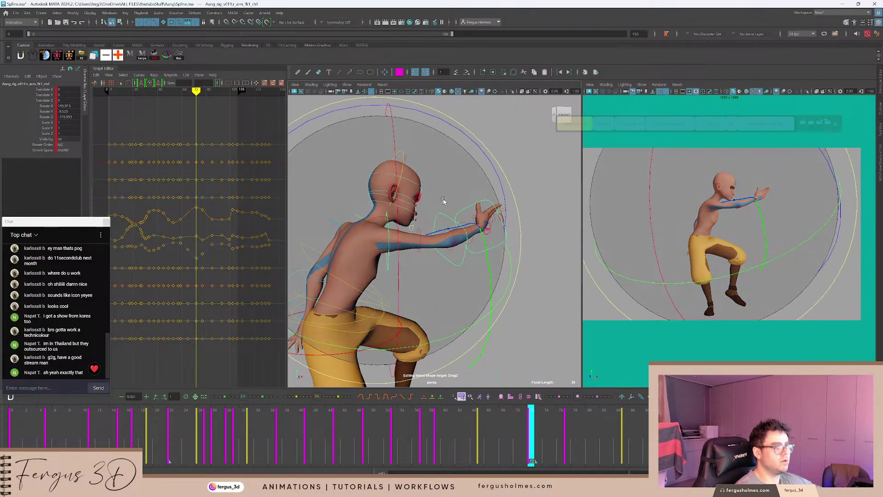
{"action": "left_click_drag", "start_coordinate": [396, 211], "coordinate": [397, 271]}
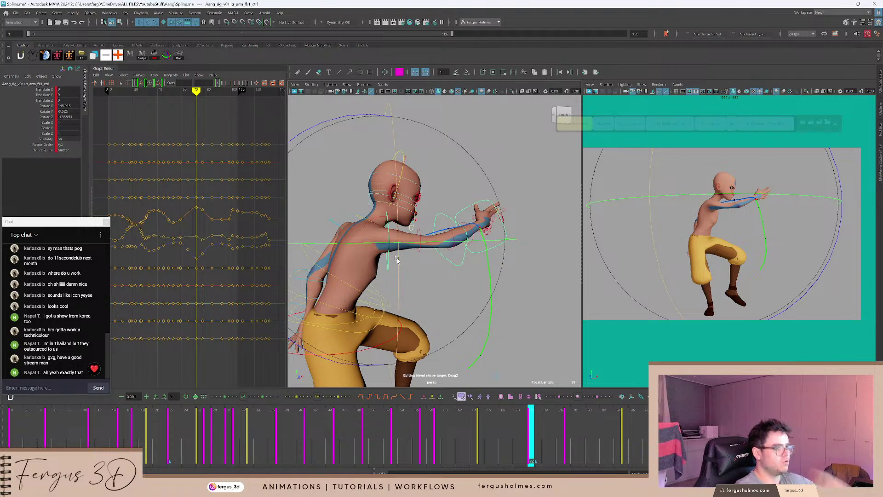
{"action": "left_click_drag", "start_coordinate": [511, 442], "coordinate": [570, 438]}
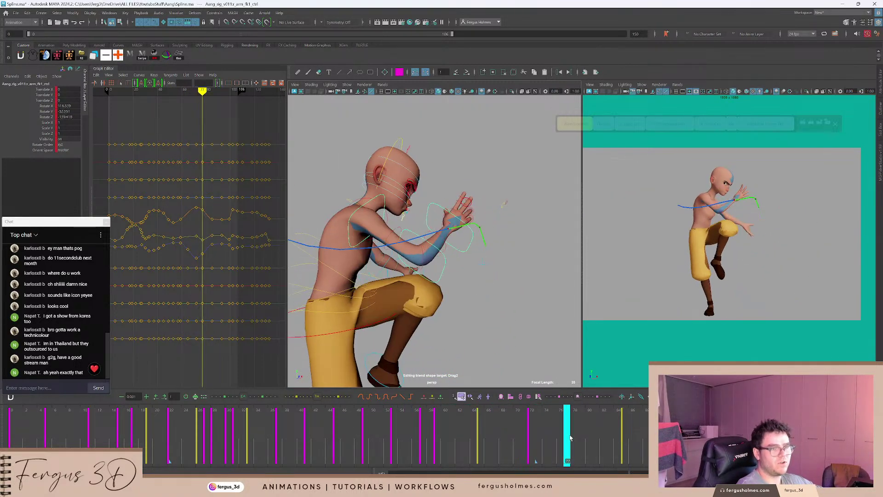
Select the right upper arm, forearm and hand controls together at frame 77, viewing the raised-knee pose from the front.
{"action": "left_click_drag", "start_coordinate": [481, 288], "coordinate": [346, 194], "text": "alt"}
{"action": "key", "text": "q"}
{"action": "left_click", "coordinate": [385, 205]}
{"action": "left_click", "coordinate": [385, 207]}
{"action": "right_click_drag", "start_coordinate": [384, 208], "coordinate": [361, 246], "text": "alt"}
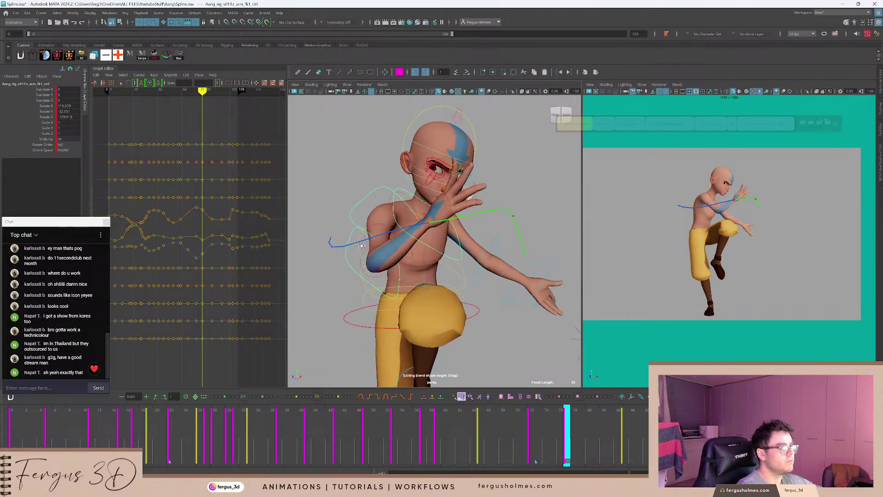
{"action": "left_click_drag", "start_coordinate": [362, 246], "coordinate": [352, 264], "text": "alt"}
{"action": "left_click", "coordinate": [411, 262]}
{"action": "left_click", "coordinate": [420, 257]}
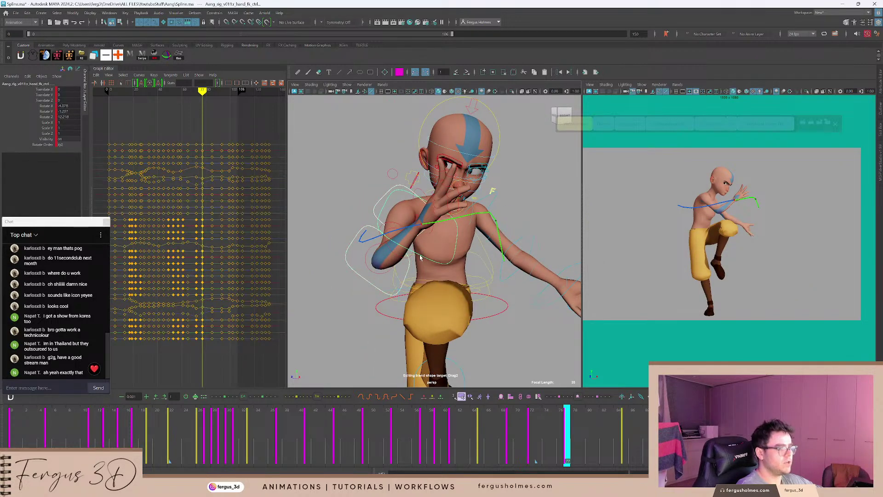
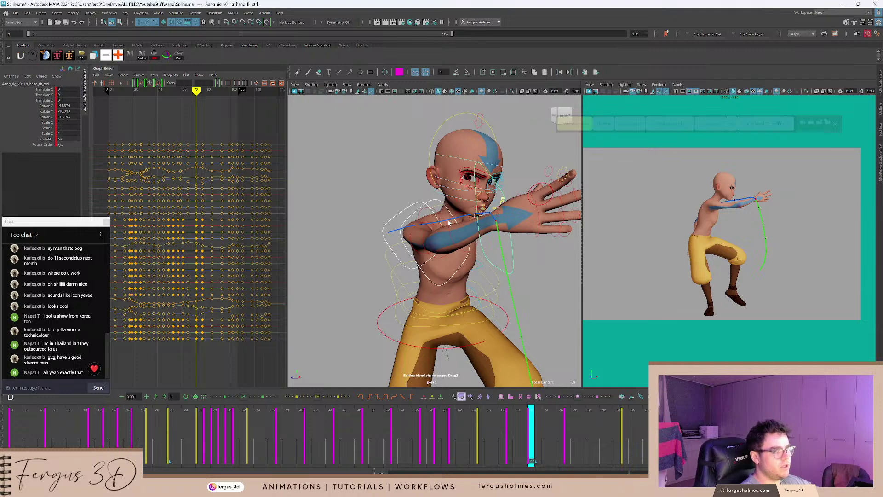
Play and scrub between frames 69 and 77 to compare the right arm's path into the raised-knee pose.
{"action": "left_click_drag", "start_coordinate": [441, 226], "coordinate": [532, 247]}
{"action": "left_click_drag", "start_coordinate": [563, 437], "coordinate": [500, 431]}
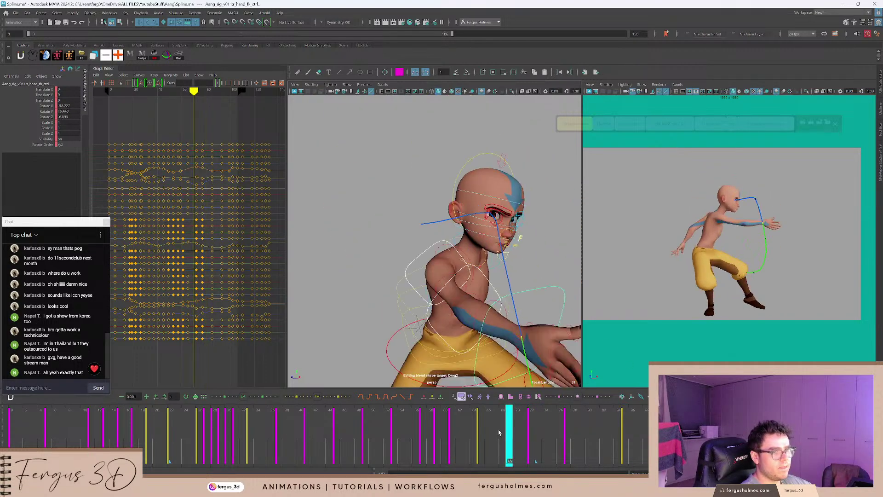
{"action": "key", "text": "alt+v"}
{"action": "key", "text": "alt+v"}
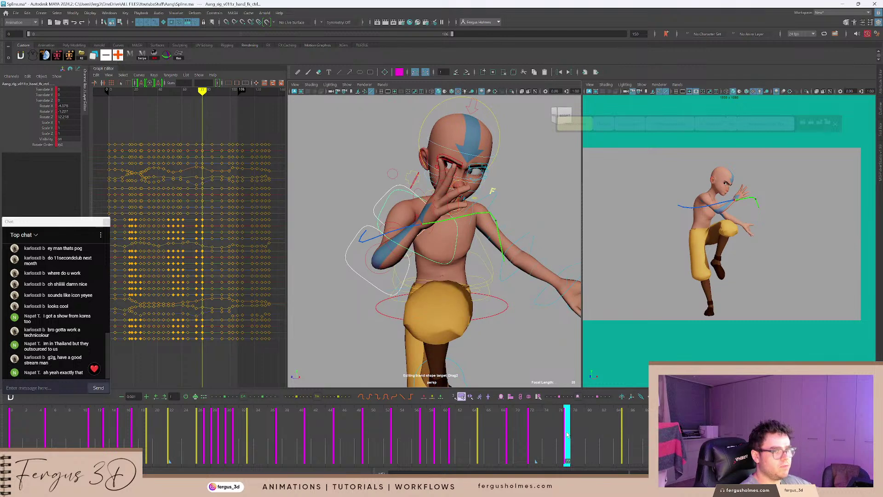
{"action": "left_click_drag", "start_coordinate": [539, 428], "coordinate": [547, 428]}
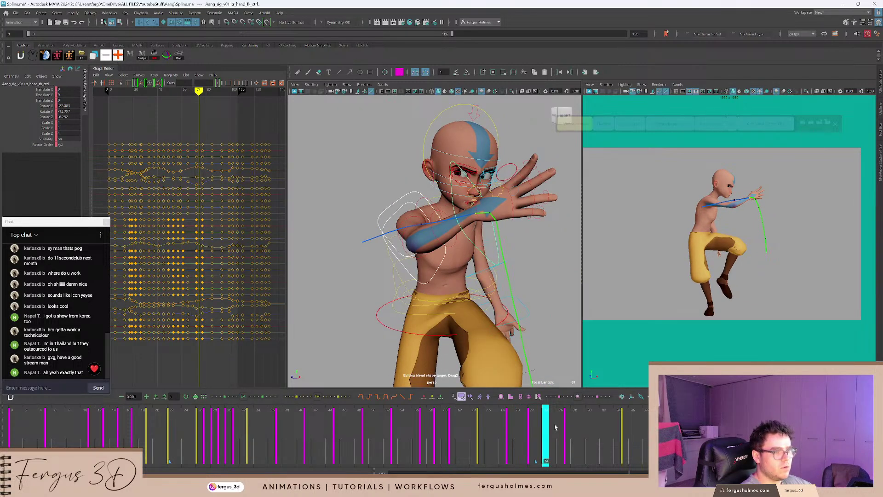
{"action": "key", "text": "."}
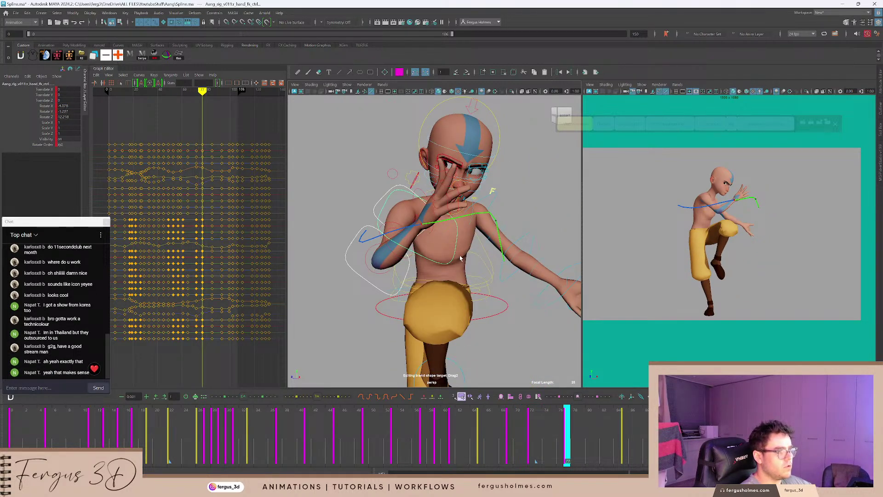
Repeat the last command on the right arm controls at frame 77 and play back the hand's arc.
{"action": "key", "text": "g"}
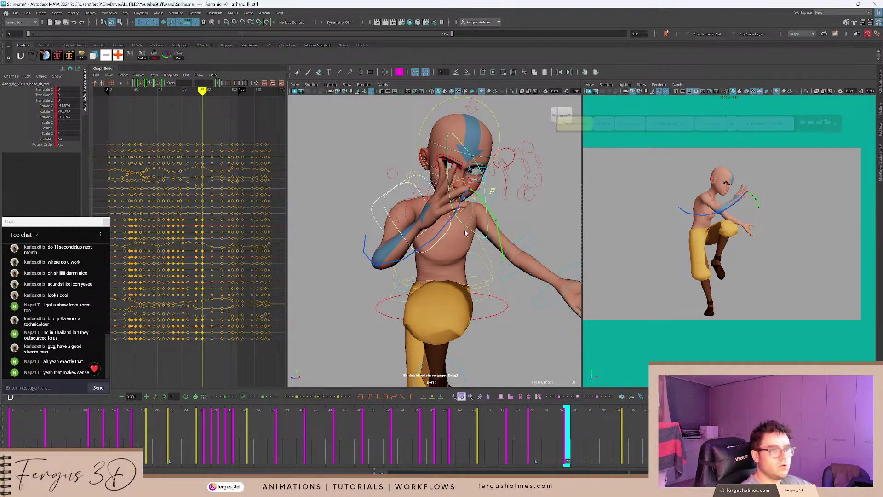
{"action": "key", "text": "ctrl+z"}
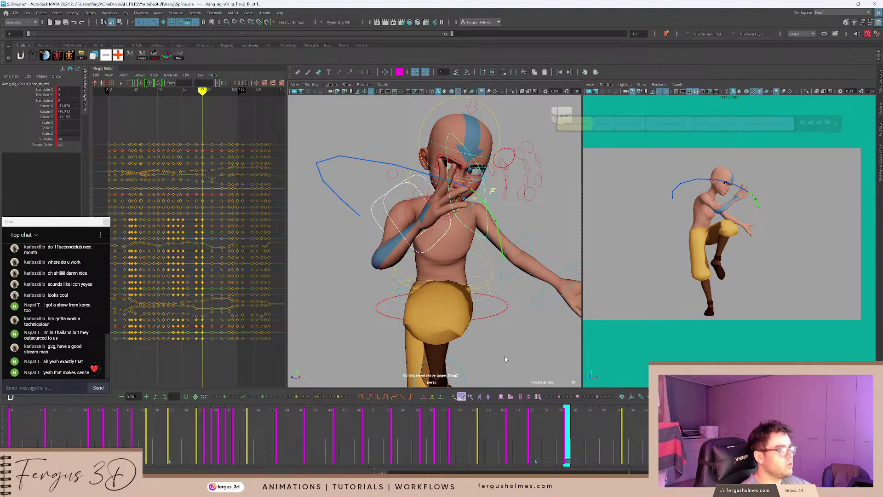
{"action": "key", "text": "alt+v"}
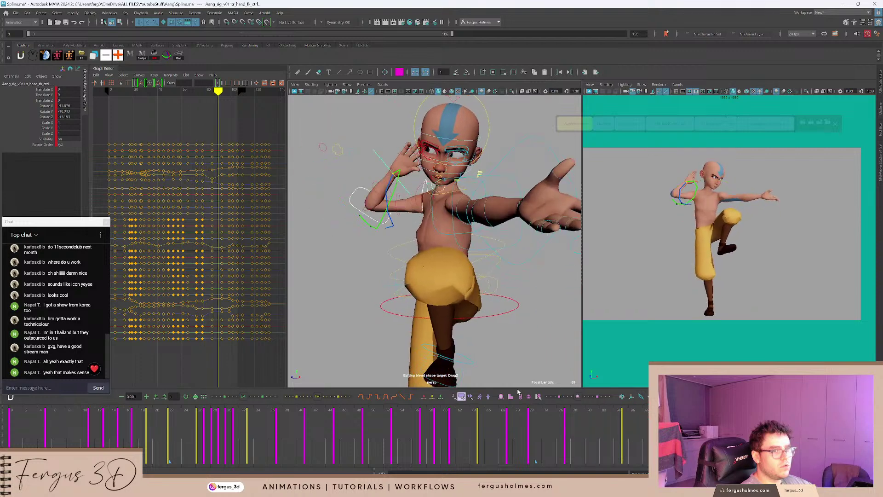
Try the Euler filter on all the right arm's animation curves and check the motion between frames 72 and 79.
{"action": "left_click_drag", "start_coordinate": [202, 244], "coordinate": [255, 347]}
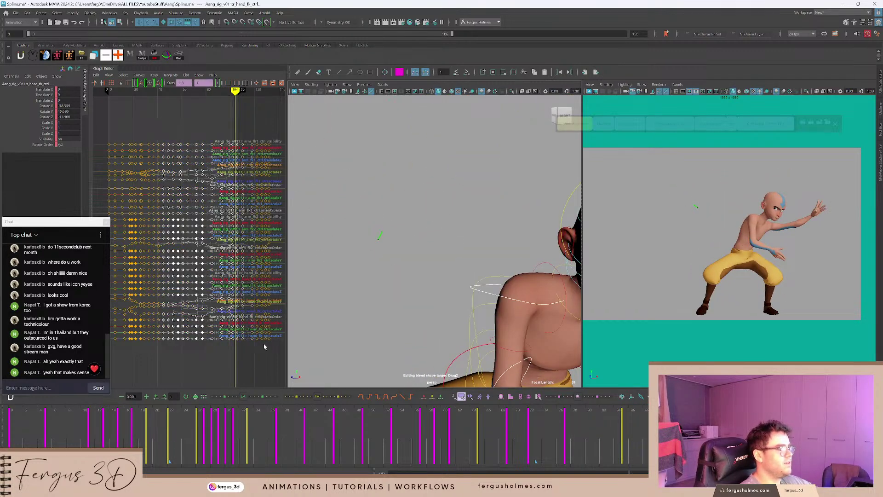
{"action": "left_click", "coordinate": [139, 75]}
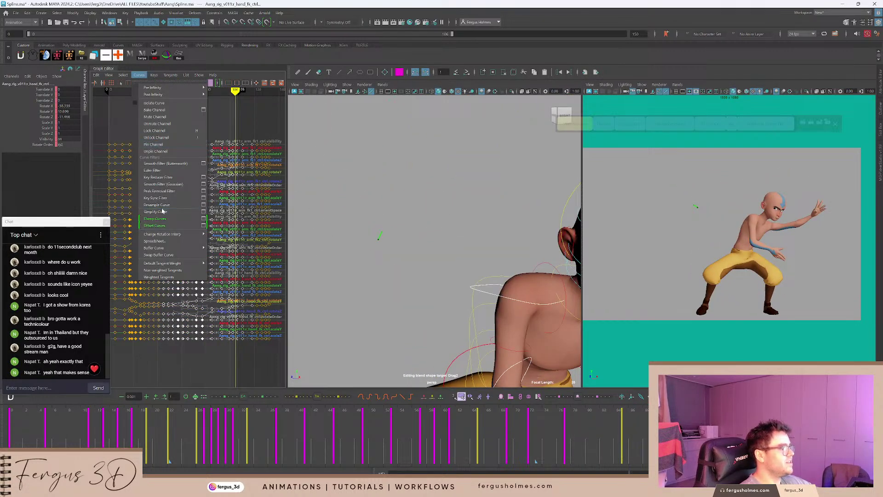
{"action": "left_click", "coordinate": [160, 176]}
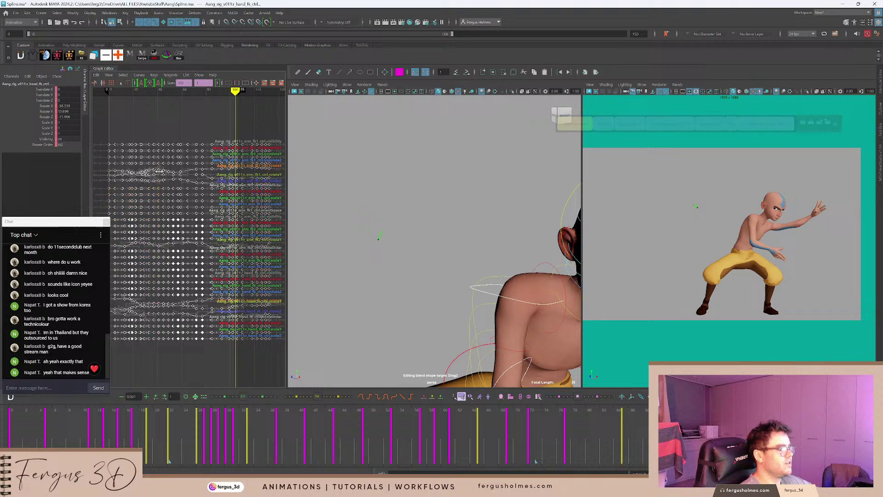
{"action": "left_click", "coordinate": [210, 131]}
{"action": "left_click", "coordinate": [583, 429]}
{"action": "key", "text": "alt+v"}
{"action": "left_click", "coordinate": [534, 422]}
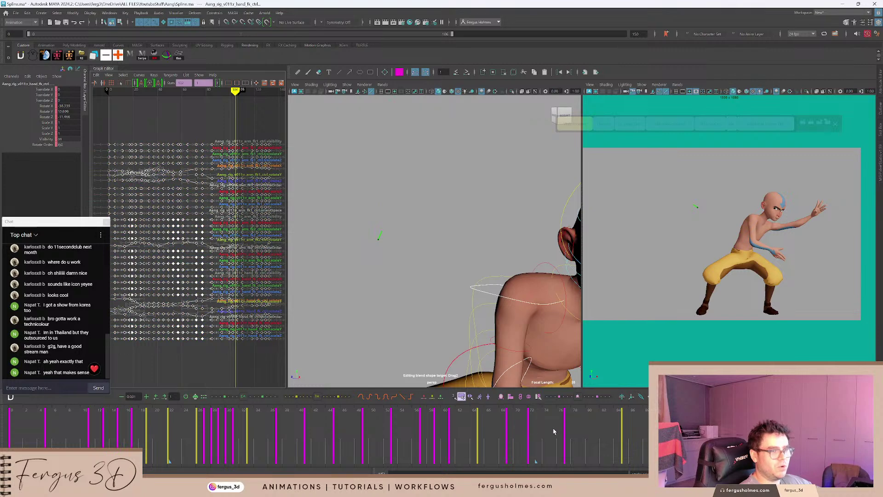
{"action": "left_click", "coordinate": [567, 430]}
{"action": "key", "text": "comma"}
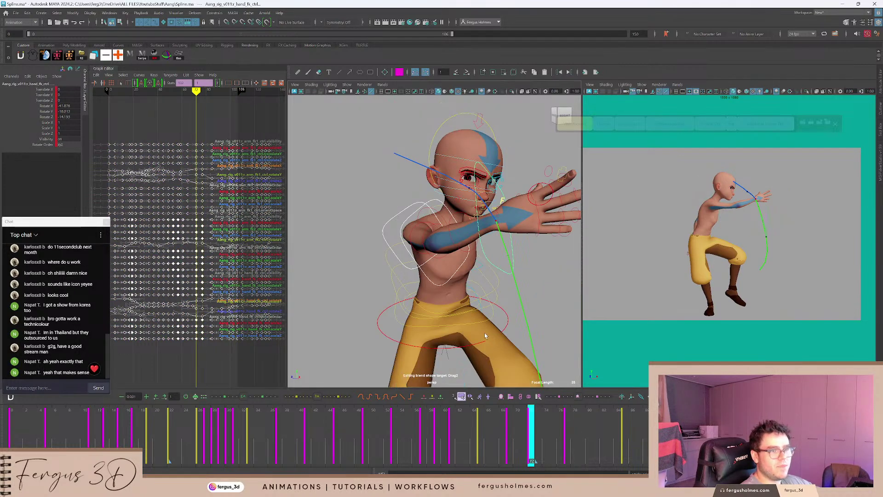
{"action": "key", "text": "period"}
{"action": "left_click_drag", "start_coordinate": [563, 426], "coordinate": [583, 427]}
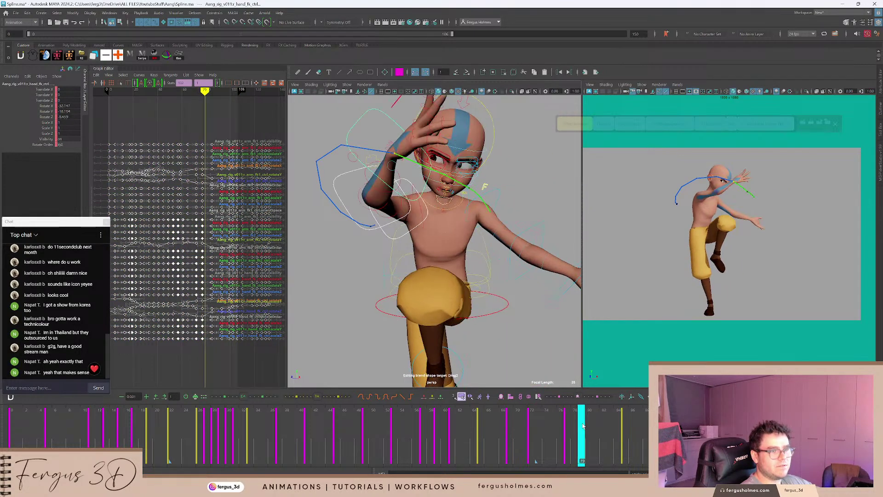
Undo the curve filtering and the preceding right arm change at frame 77.
{"action": "key", "text": "ctrl+z"}
{"action": "key", "text": "ctrl+z"}
{"action": "key", "text": "ctrl+z"}
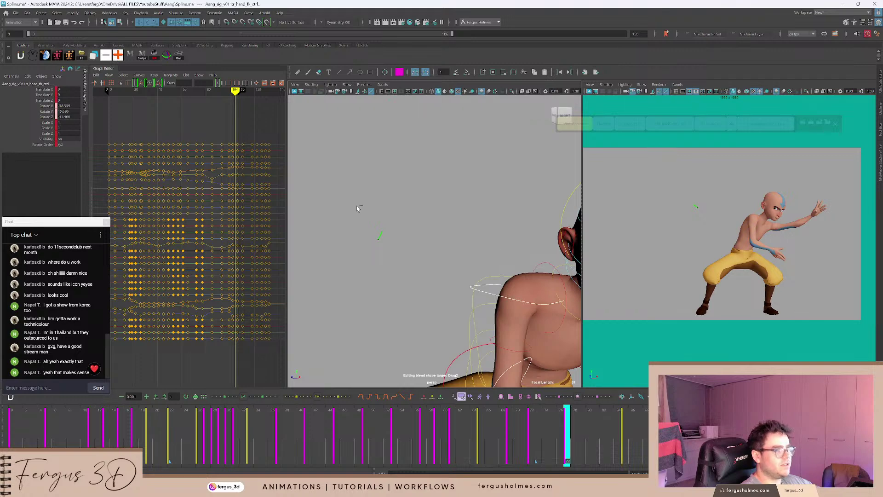
{"action": "key", "text": "Escape"}
{"action": "key", "text": "ctrl+z"}
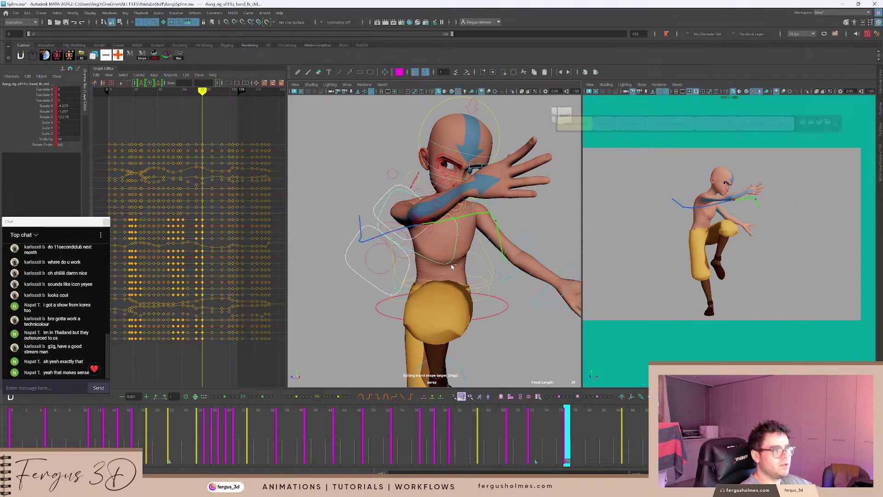
Key the right upper arm, forearm and hand at frames 81 and 85, and check the motion from frame 77.
{"action": "left_click_drag", "start_coordinate": [566, 433], "coordinate": [596, 428]}
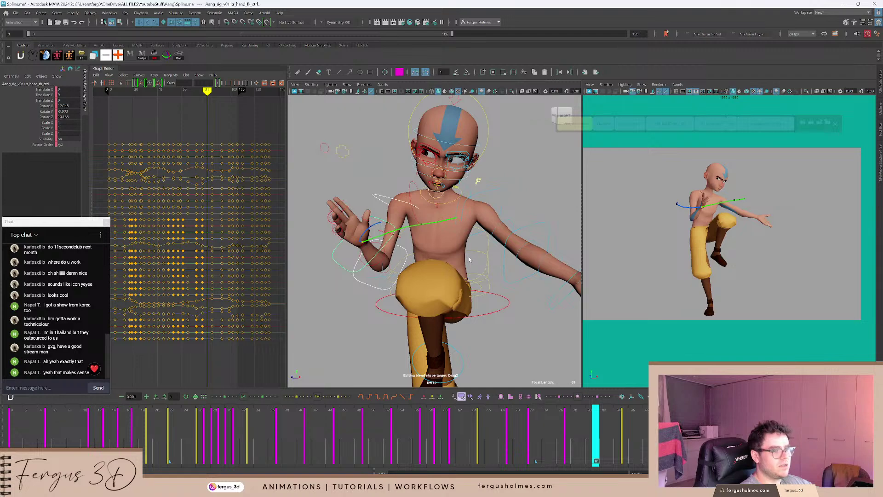
{"action": "key", "text": "alt+v"}
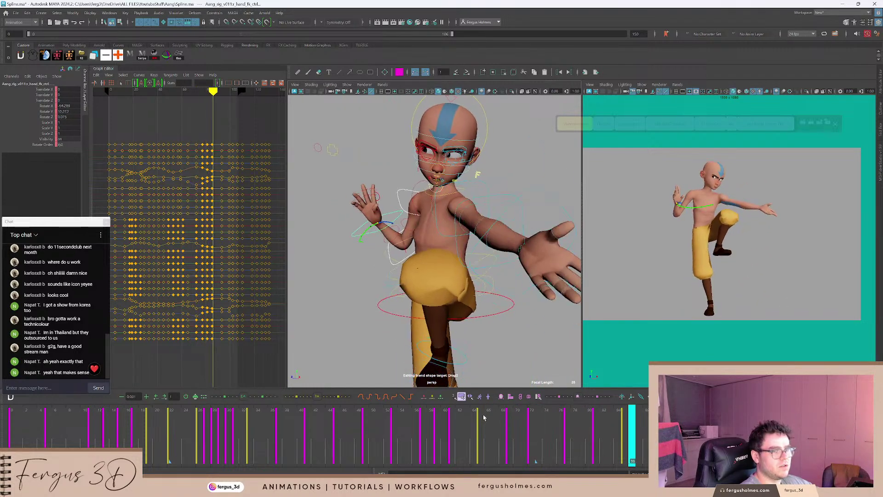
{"action": "left_click_drag", "start_coordinate": [509, 433], "coordinate": [567, 441]}
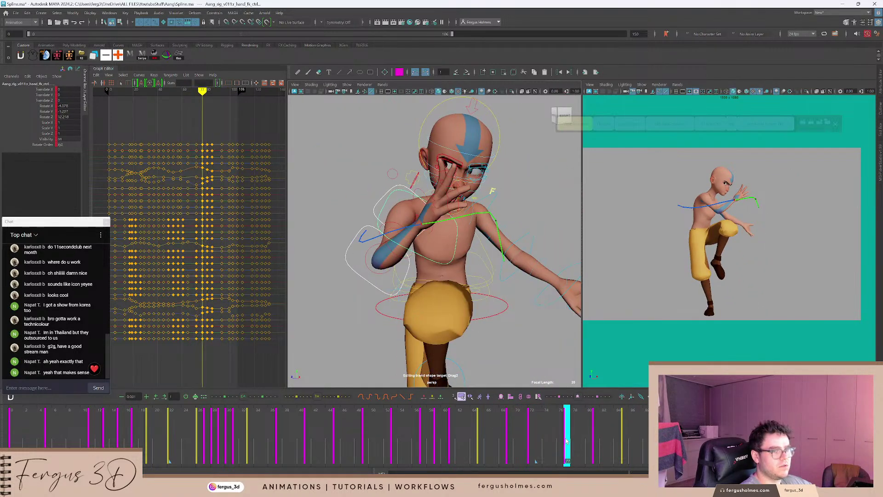
Rotate the right upper arm at frame 77 to lower the forearm and bring the hand down in front of the chest.
{"action": "left_click", "coordinate": [378, 184]}
{"action": "left_click_drag", "start_coordinate": [363, 184], "coordinate": [408, 223], "text": "alt"}
{"action": "left_click", "coordinate": [382, 188]}
{"action": "key", "text": "e"}
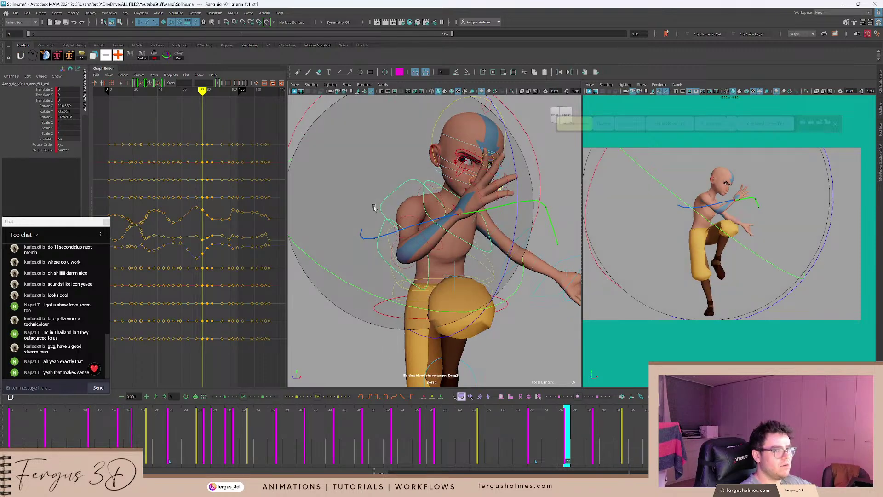
{"action": "left_click_drag", "start_coordinate": [418, 174], "coordinate": [344, 226]}
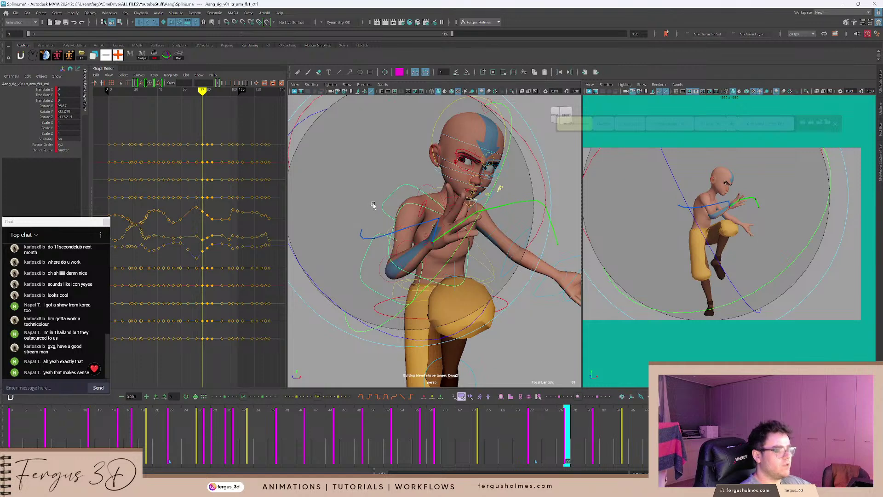
{"action": "key", "text": "ctrl+z"}
{"action": "key", "text": "ctrl+z"}
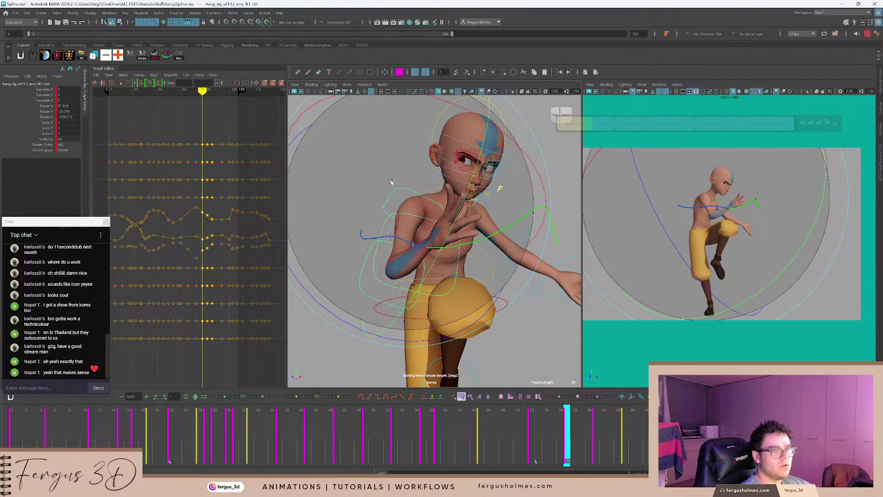
{"action": "key", "text": "ctrl+z"}
{"action": "key", "text": "q"}
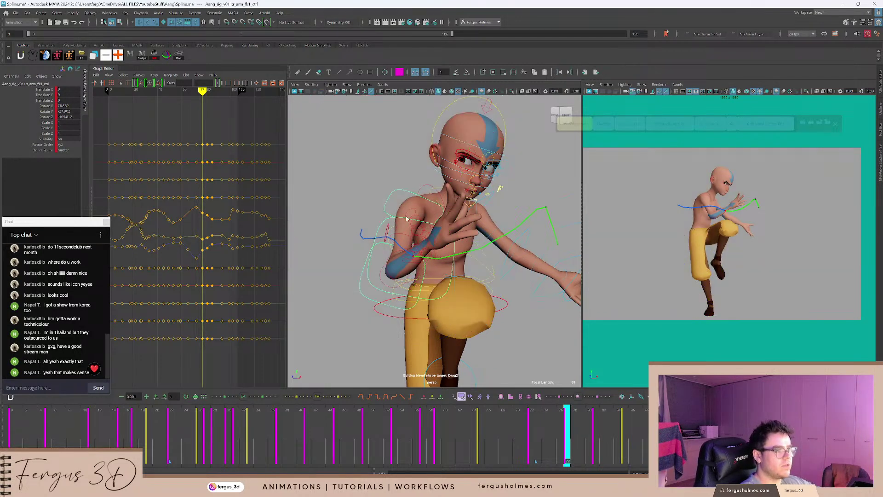
Rotate the right hand at frame 77 so the fingers point upward, comparing it with the neighbouring keys.
{"action": "left_click", "coordinate": [394, 221]}
{"action": "left_click", "coordinate": [452, 253]}
{"action": "key", "text": "e"}
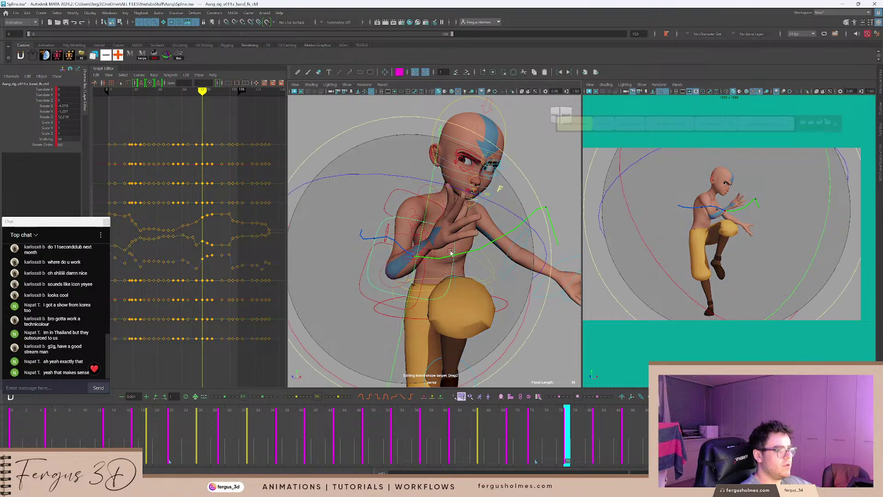
{"action": "left_click_drag", "start_coordinate": [418, 246], "coordinate": [438, 223]}
{"action": "key", "text": "comma"}
{"action": "key", "text": "period"}
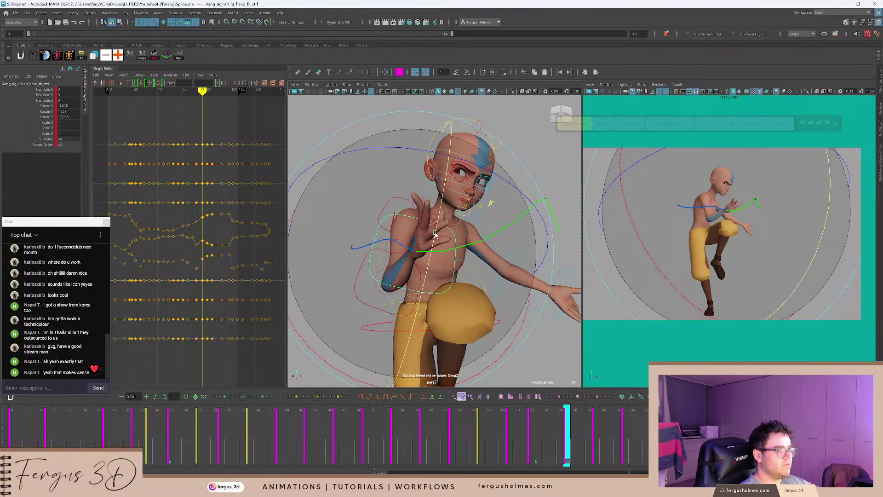
Twist the right upper arm inward at frame 77 and play the motion through frames 65 to 77.
{"action": "key", "text": "q"}
{"action": "left_click", "coordinate": [393, 194]}
{"action": "left_click_drag", "start_coordinate": [394, 195], "coordinate": [465, 179], "text": "alt"}
{"action": "left_click", "coordinate": [402, 193]}
{"action": "key", "text": "e"}
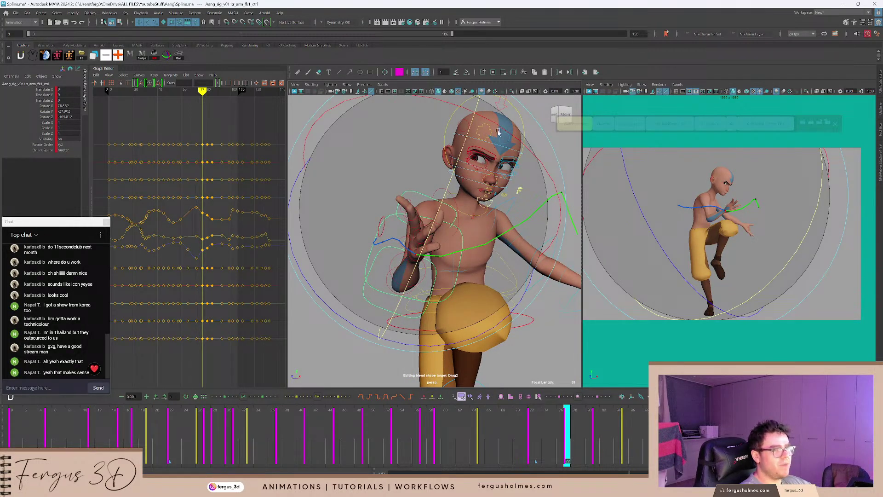
{"action": "left_click_drag", "start_coordinate": [499, 123], "coordinate": [517, 136]}
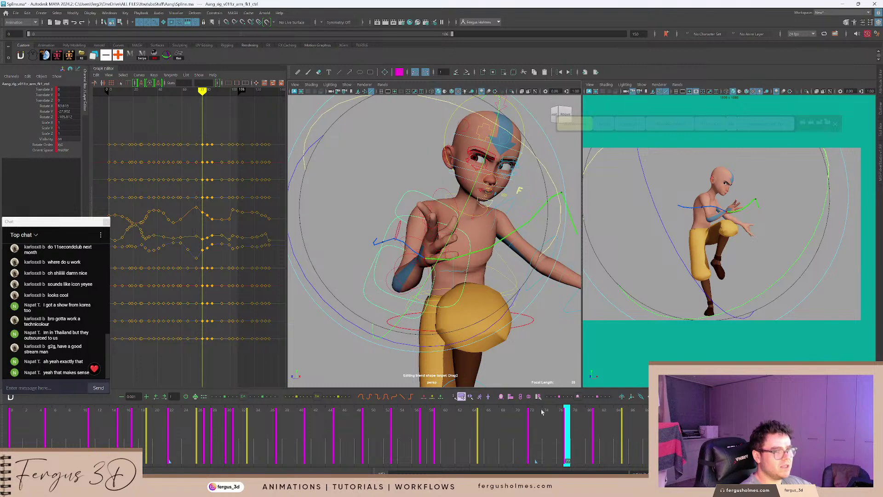
{"action": "left_click", "coordinate": [495, 422]}
{"action": "key", "text": "alt+v"}
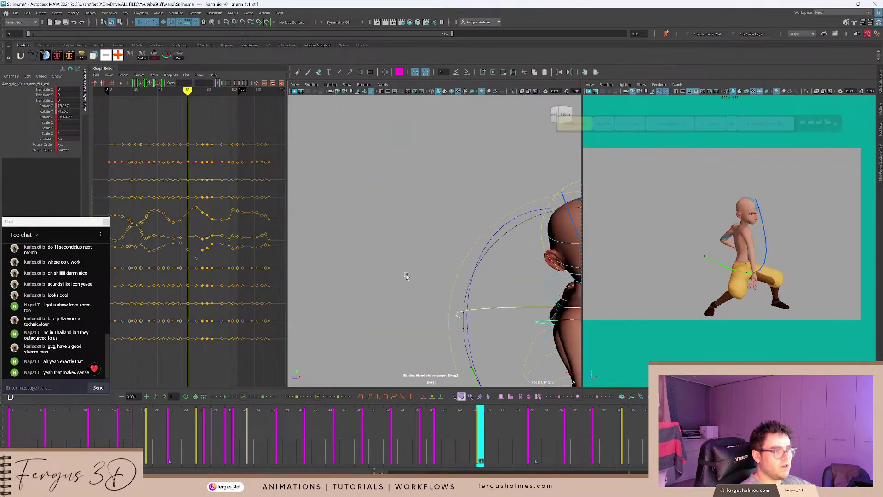
{"action": "key", "text": "alt+v"}
{"action": "mouse_move", "coordinate": [497, 421]}
{"action": "left_mouse_down"}
{"action": "mouse_move", "coordinate": [408, 421]}
{"action": "mouse_move", "coordinate": [546, 413]}
{"action": "mouse_move", "coordinate": [532, 414]}
{"action": "left_mouse_up"}
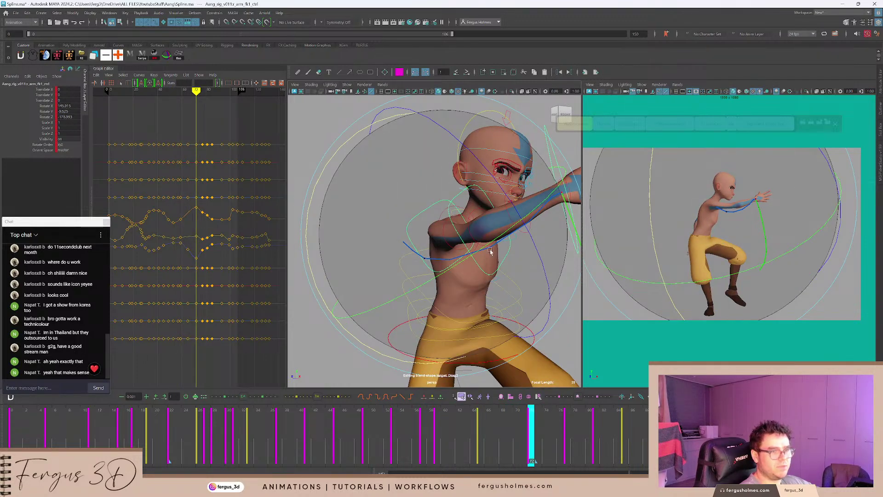
Select the right upper arm, forearm and hand controls and delete their keys at frames 81 and 77.
{"action": "key", "text": "q"}
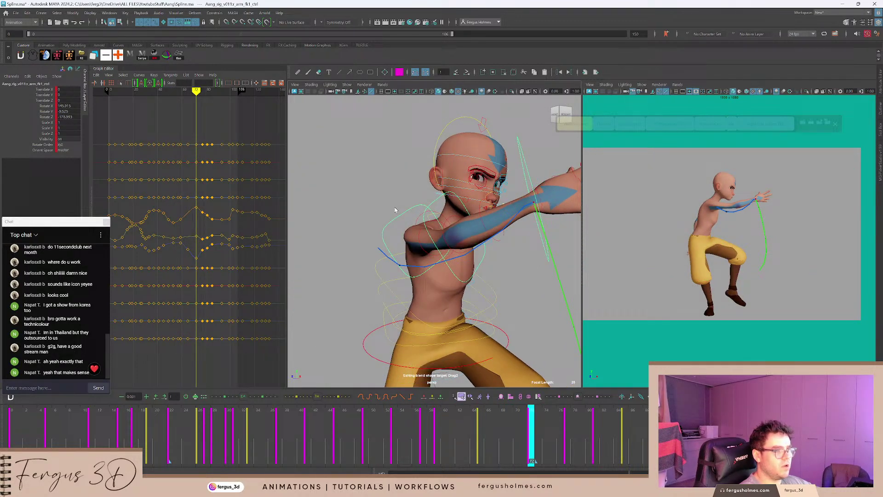
{"action": "left_click", "coordinate": [437, 201], "text": "shift"}
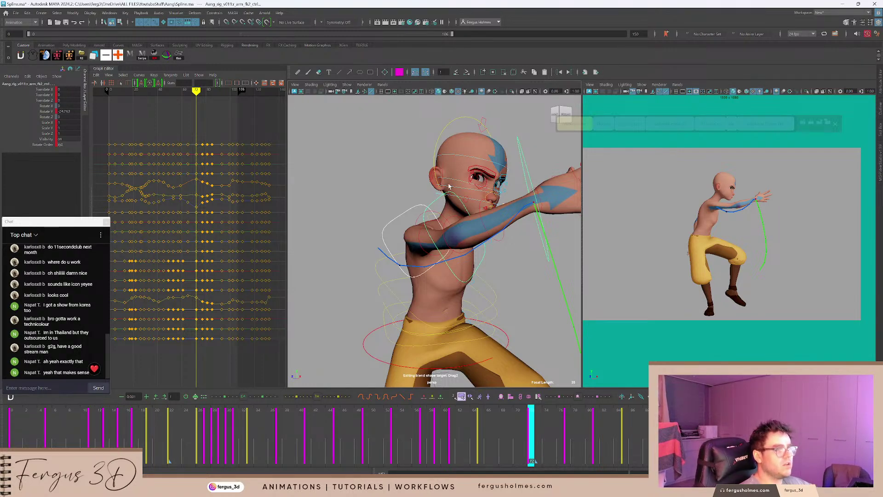
{"action": "mouse_move", "coordinate": [449, 186]}
{"action": "left_mouse_down", "text": "alt"}
{"action": "mouse_move", "coordinate": [437, 202]}
{"action": "mouse_move", "coordinate": [459, 197]}
{"action": "left_mouse_up", "text": "alt"}
{"action": "left_click", "coordinate": [396, 199]}
{"action": "left_click", "coordinate": [399, 202]}
{"action": "left_click", "coordinate": [459, 197], "text": "shift"}
{"action": "left_click", "coordinate": [477, 172], "text": "shift"}
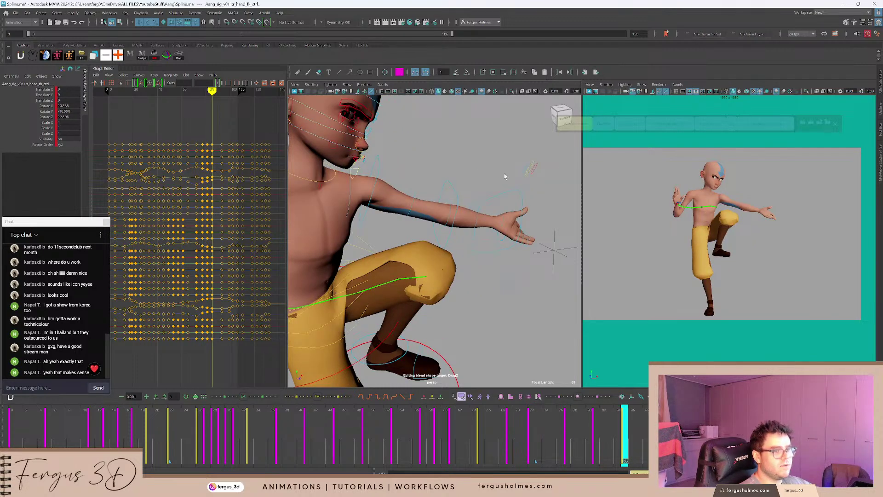
{"action": "left_click_drag", "start_coordinate": [484, 155], "coordinate": [479, 151], "text": "alt"}
{"action": "key", "text": "comma"}
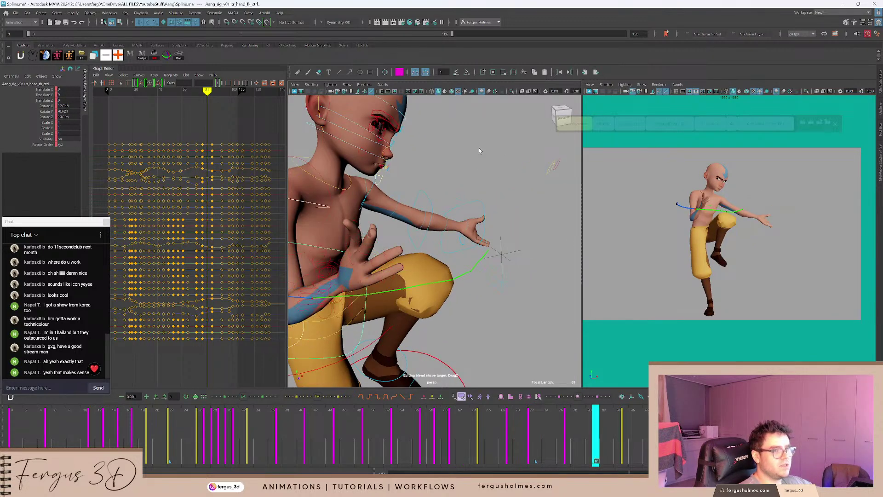
{"action": "key", "text": "comma"}
{"action": "left_click_drag", "start_coordinate": [546, 419], "coordinate": [468, 421]}
{"action": "key", "text": "alt+v"}
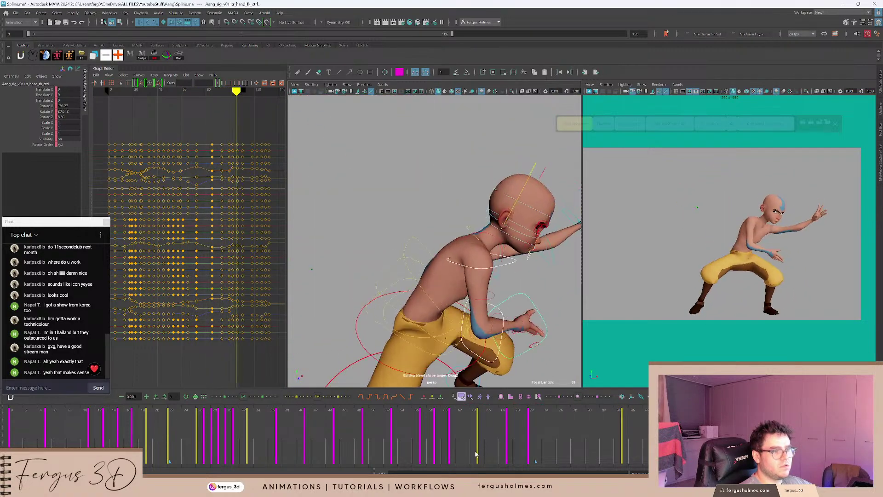
Play and scrub the right arm's motion from about frame 36 into the raised-knee pose, and clear the control selection.
{"action": "left_click", "coordinate": [472, 445]}
{"action": "left_click", "coordinate": [466, 443]}
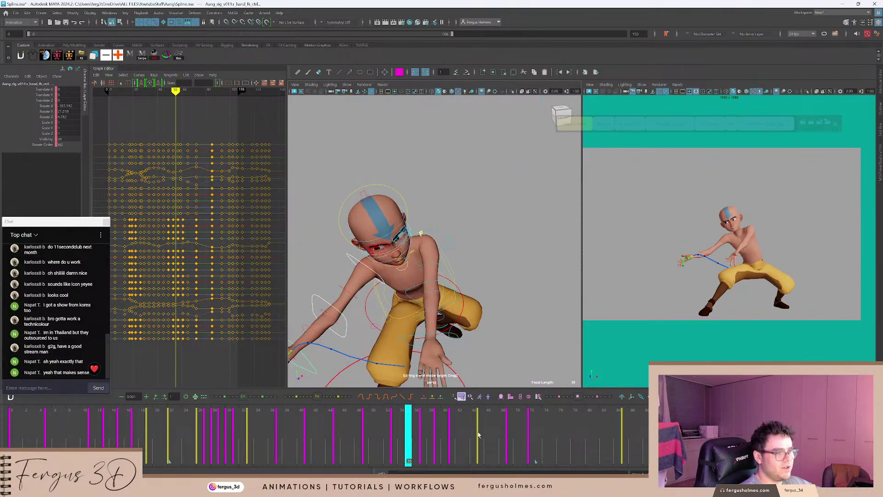
{"action": "left_click", "coordinate": [517, 433]}
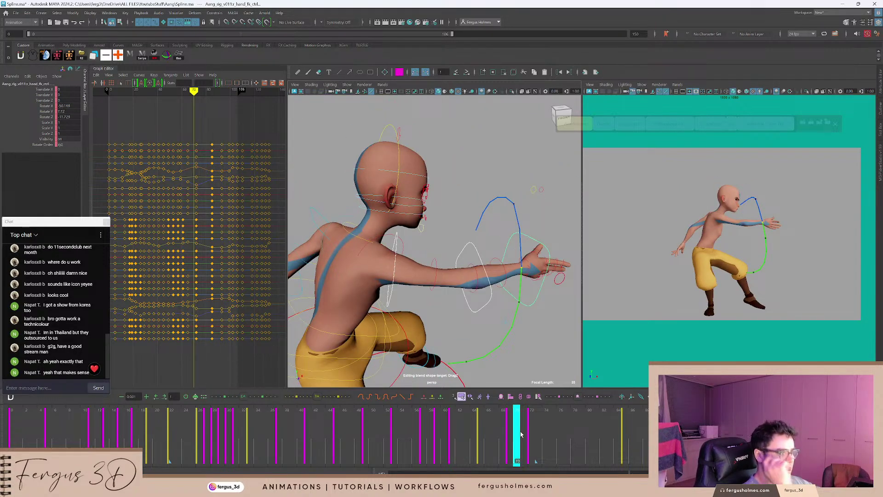
{"action": "left_click_drag", "start_coordinate": [521, 435], "coordinate": [346, 436]}
{"action": "key", "text": "alt+v"}
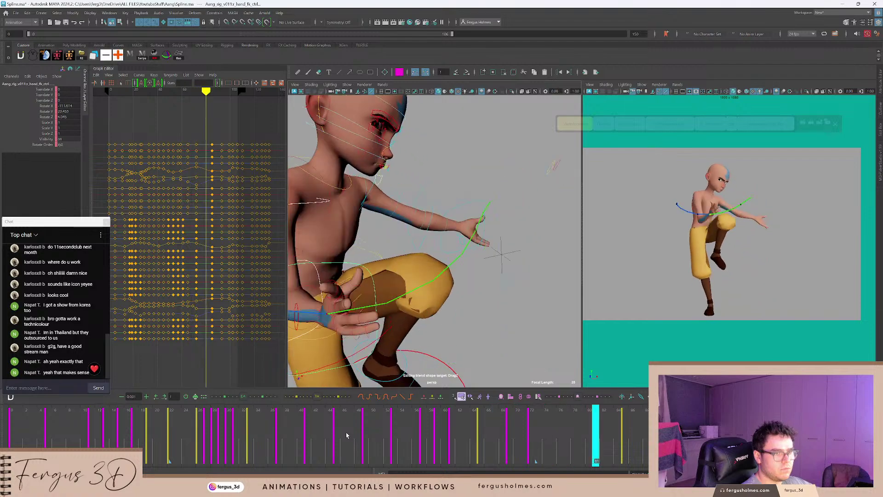
{"action": "mouse_move", "coordinate": [432, 432]}
{"action": "left_mouse_down"}
{"action": "mouse_move", "coordinate": [622, 417]}
{"action": "mouse_move", "coordinate": [325, 408]}
{"action": "left_mouse_up"}
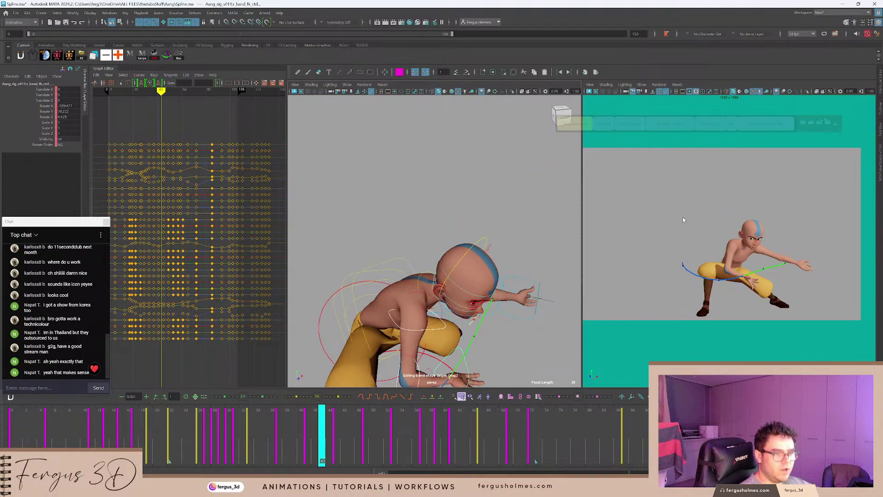
{"action": "key", "text": "alt+v"}
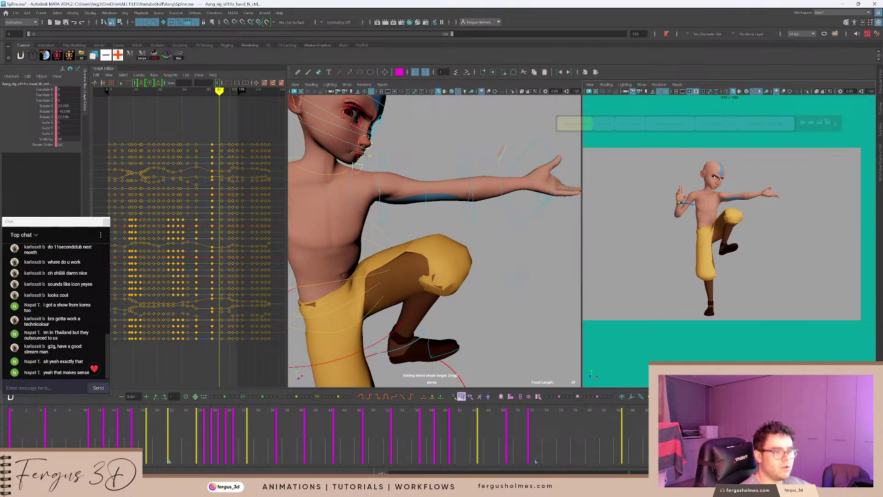
{"action": "left_click", "coordinate": [641, 253]}
{"action": "left_click", "coordinate": [270, 413]}
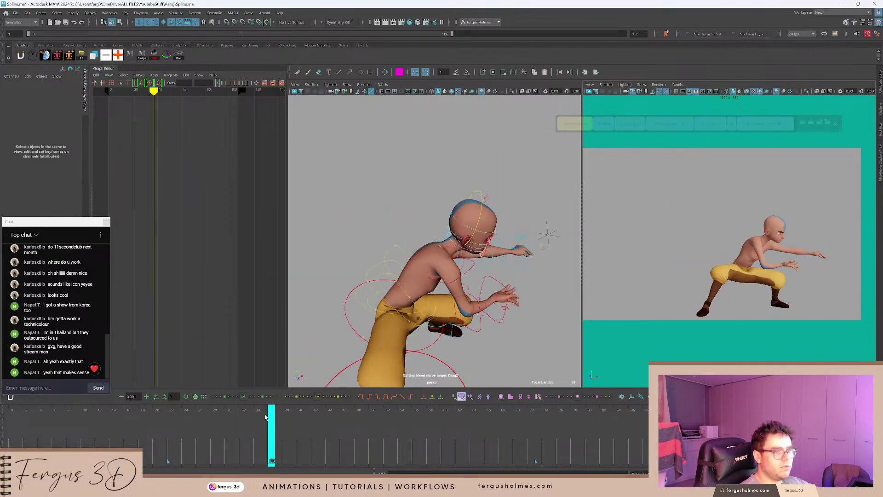
Play and scrub the motion through frames 35 to 46 and save the scene.
{"action": "key", "text": "alt+v"}
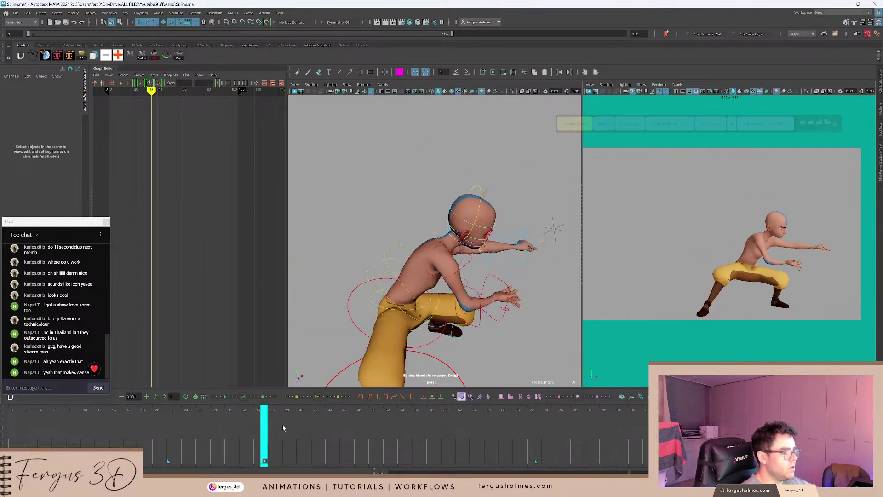
{"action": "left_click_drag", "start_coordinate": [335, 419], "coordinate": [330, 412]}
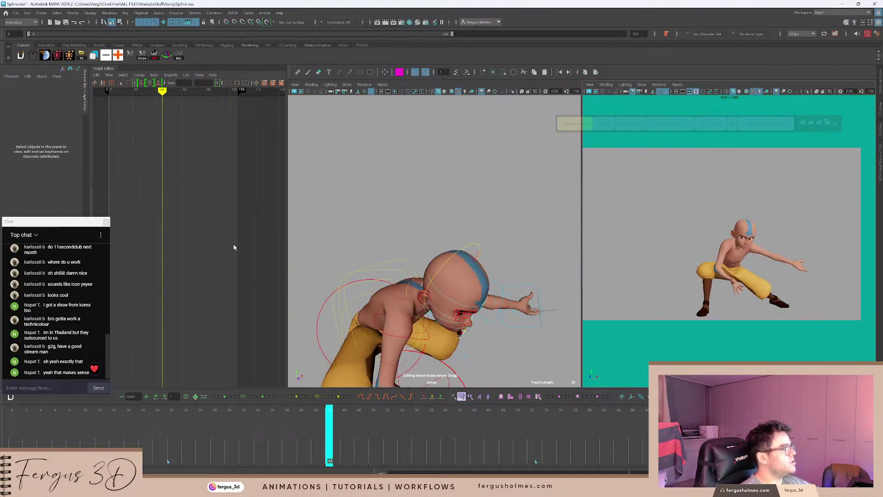
{"action": "left_click", "coordinate": [15, 13]}
{"action": "left_click", "coordinate": [21, 36]}
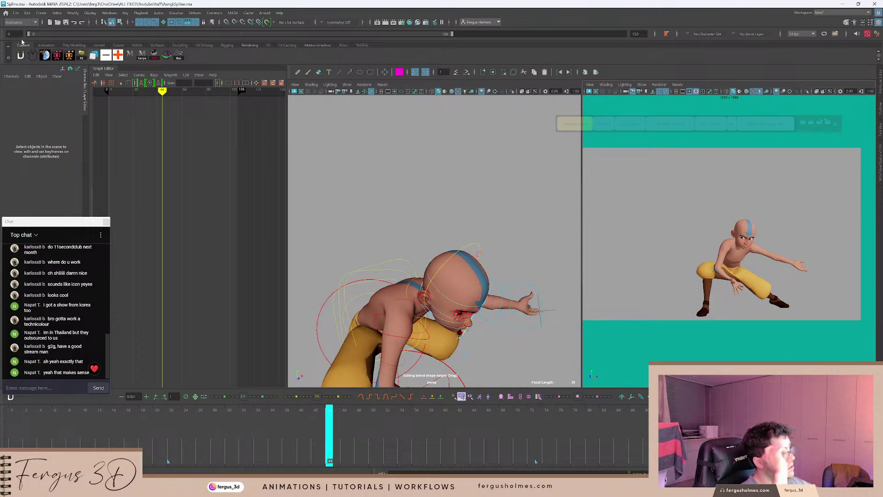
{"action": "left_click_drag", "start_coordinate": [305, 425], "coordinate": [191, 416]}
{"action": "key", "text": "alt+v"}
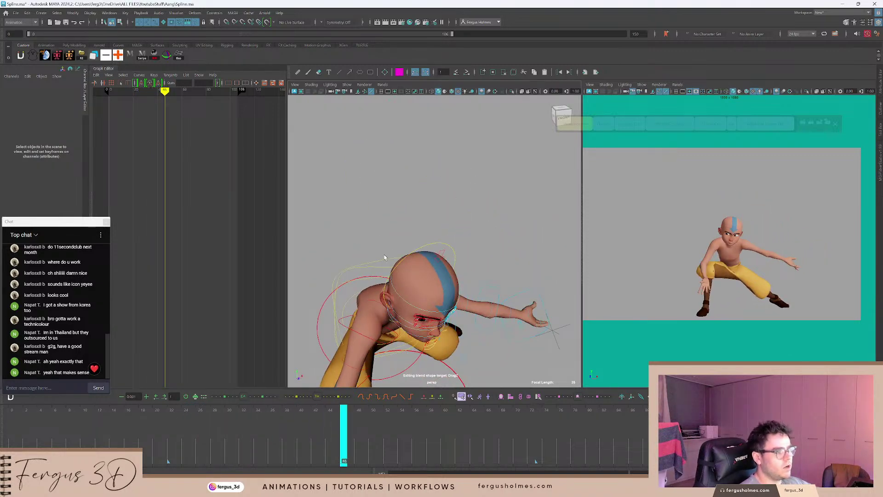
Move the head's motion-trail offset straight forward in front of the face at frame 46.
{"action": "left_click", "coordinate": [420, 251]}
{"action": "middle_click_drag", "start_coordinate": [428, 238], "coordinate": [482, 178], "text": "alt"}
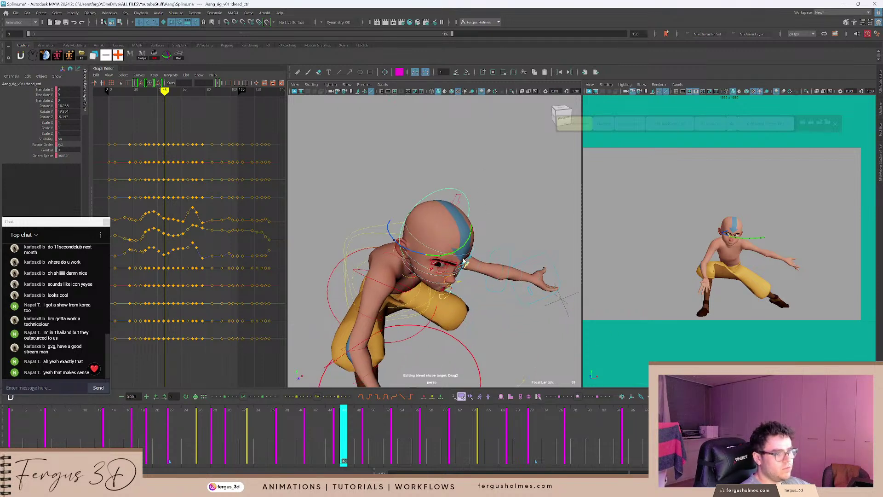
{"action": "right_click_drag", "start_coordinate": [465, 261], "coordinate": [460, 224], "text": "alt"}
{"action": "middle_click_drag", "start_coordinate": [460, 224], "coordinate": [453, 191], "text": "alt"}
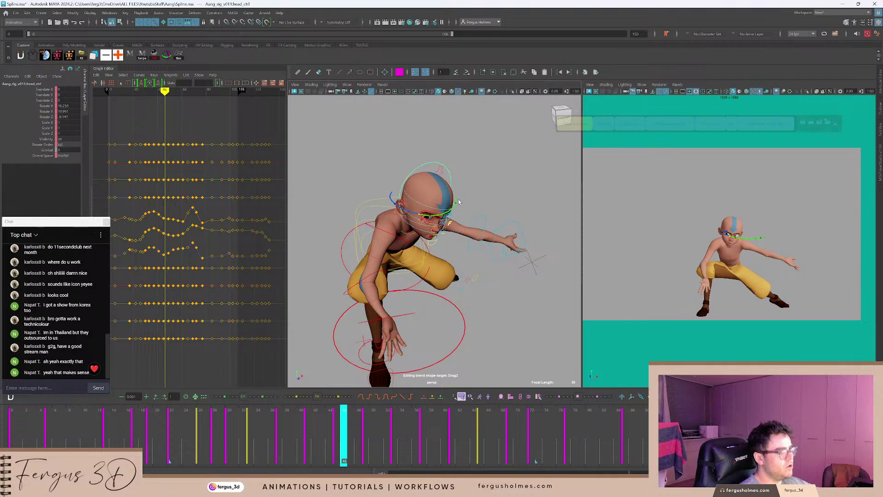
{"action": "left_click_drag", "start_coordinate": [459, 202], "coordinate": [489, 280], "text": "alt"}
{"action": "key", "text": "w"}
{"action": "key", "text": "ctrl+z"}
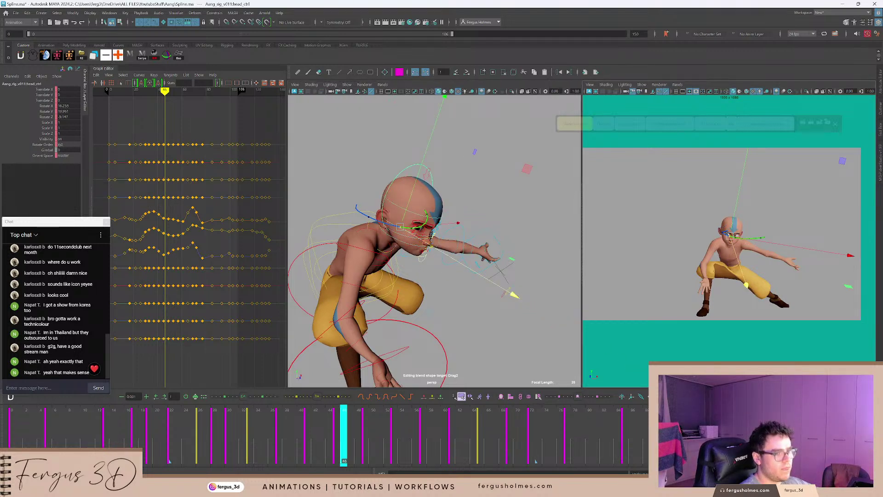
{"action": "left_click", "coordinate": [534, 312]}
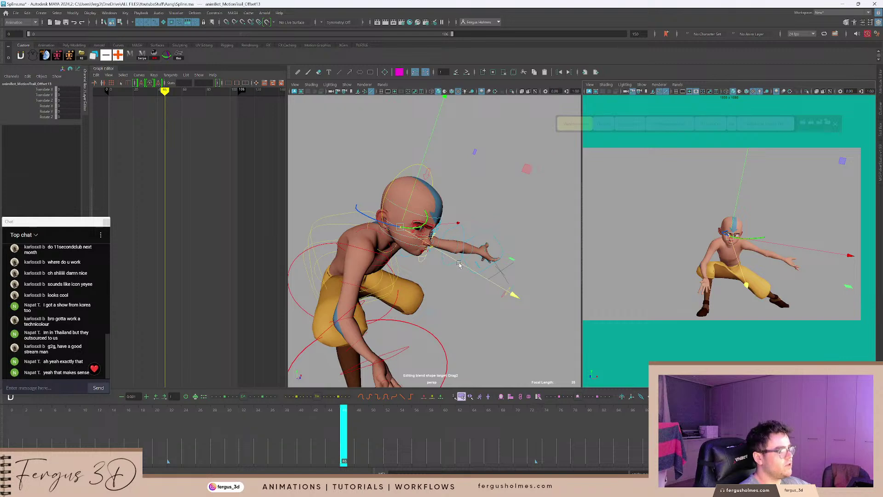
{"action": "left_click_drag", "start_coordinate": [459, 264], "coordinate": [545, 311]}
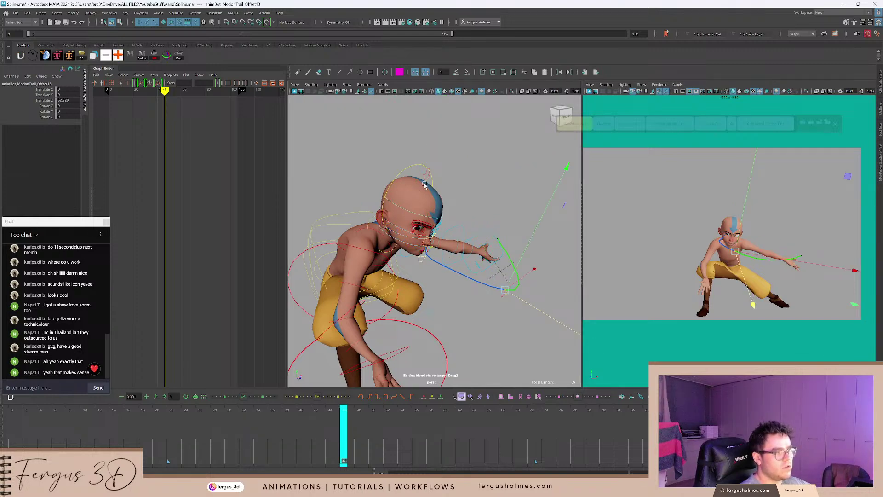
{"action": "left_click_drag", "start_coordinate": [425, 185], "coordinate": [370, 249], "text": "alt"}
{"action": "middle_click_drag", "start_coordinate": [419, 182], "coordinate": [430, 184], "text": "alt"}
Create a locator and align it to the head control at frame 46.
{"action": "key", "text": "q"}
{"action": "left_click", "coordinate": [440, 194]}
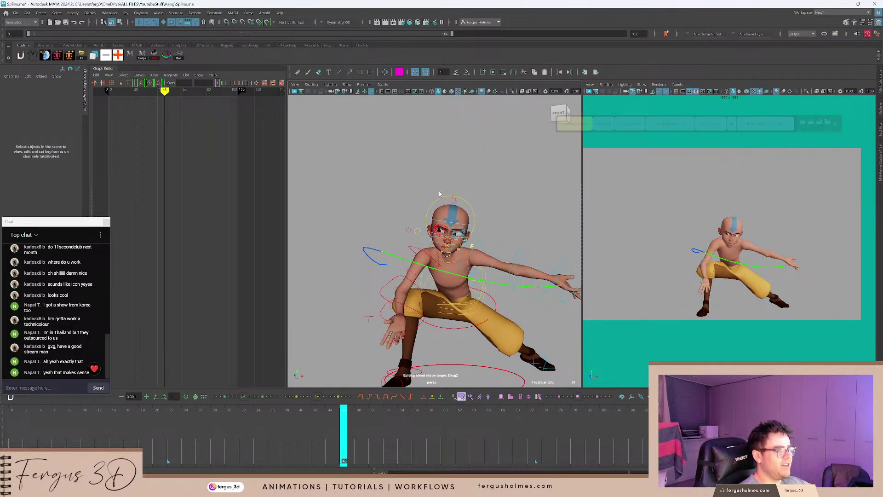
{"action": "left_click", "coordinate": [441, 201]}
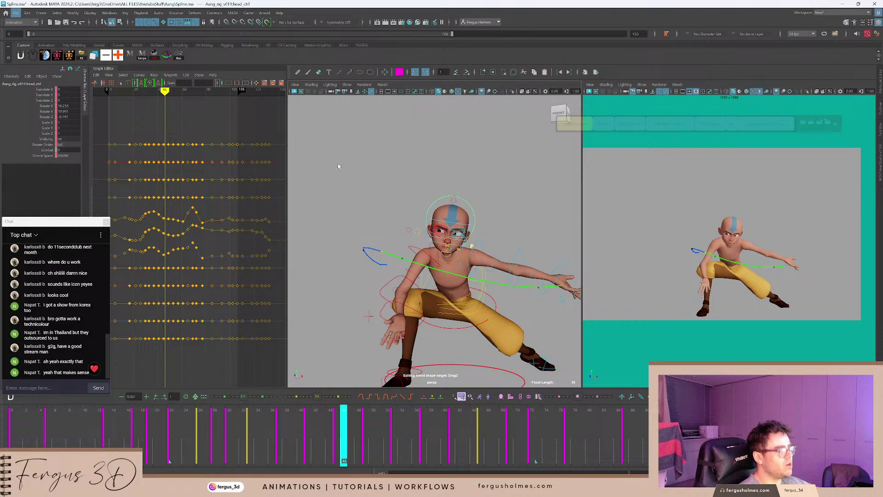
{"action": "left_click", "coordinate": [350, 152]}
{"action": "key", "text": "space"}
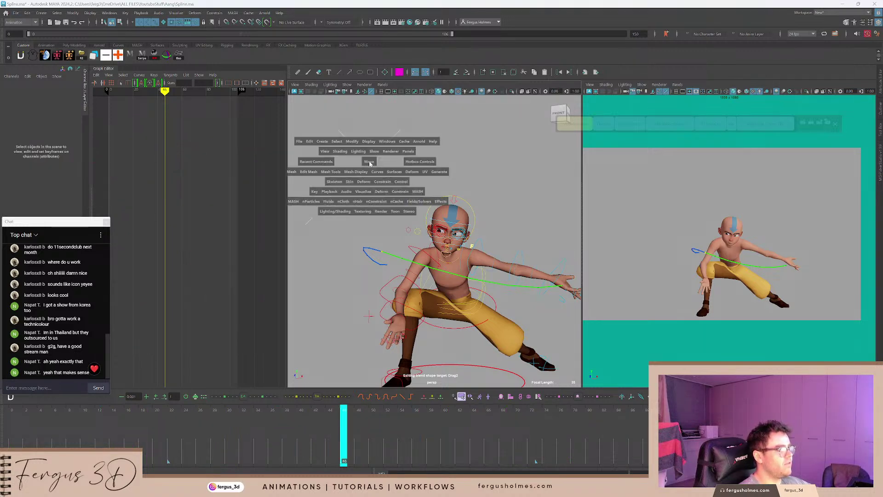
{"action": "left_click", "coordinate": [324, 142]}
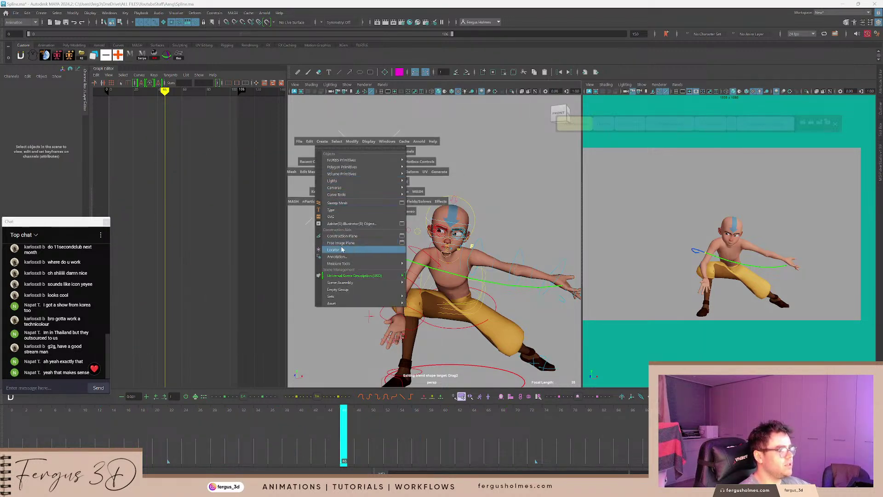
{"action": "left_click", "coordinate": [341, 250]}
{"action": "left_click", "coordinate": [449, 198]}
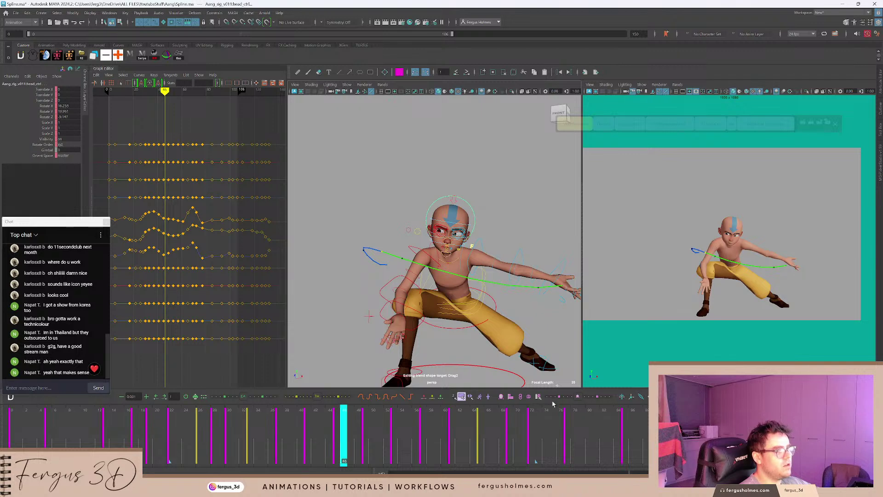
{"action": "left_click", "coordinate": [510, 397]}
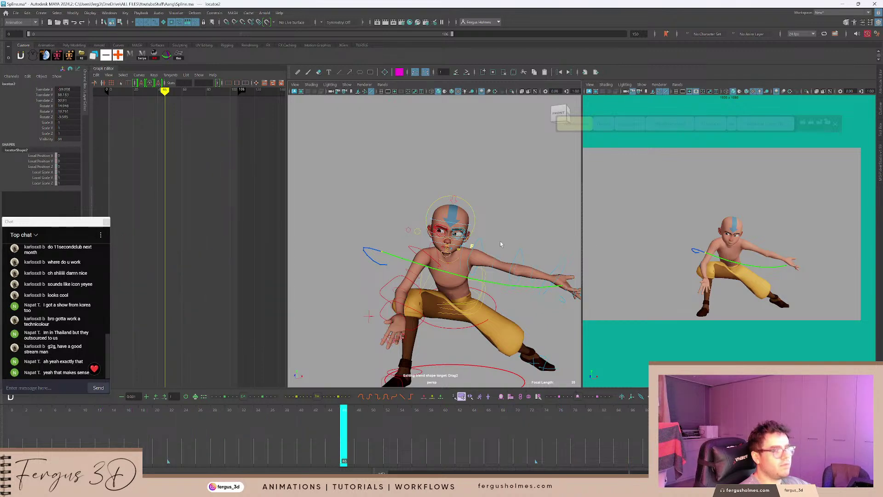
Select the new locator in the scene hierarchy and move it forward, well out in front of the face.
{"action": "left_click", "coordinate": [881, 109]}
{"action": "left_click", "coordinate": [738, 189]}
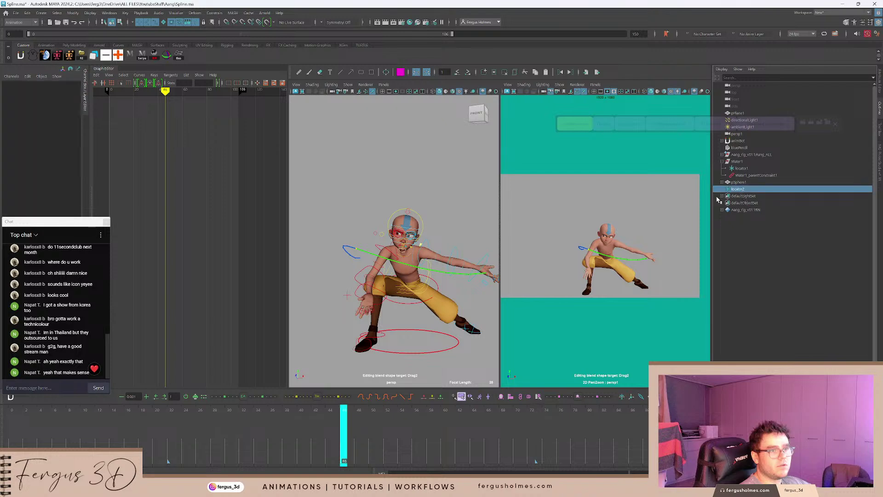
{"action": "key", "text": "w"}
{"action": "left_click_drag", "start_coordinate": [438, 203], "coordinate": [406, 212], "text": "alt"}
{"action": "left_click_drag", "start_coordinate": [392, 251], "coordinate": [391, 252]}
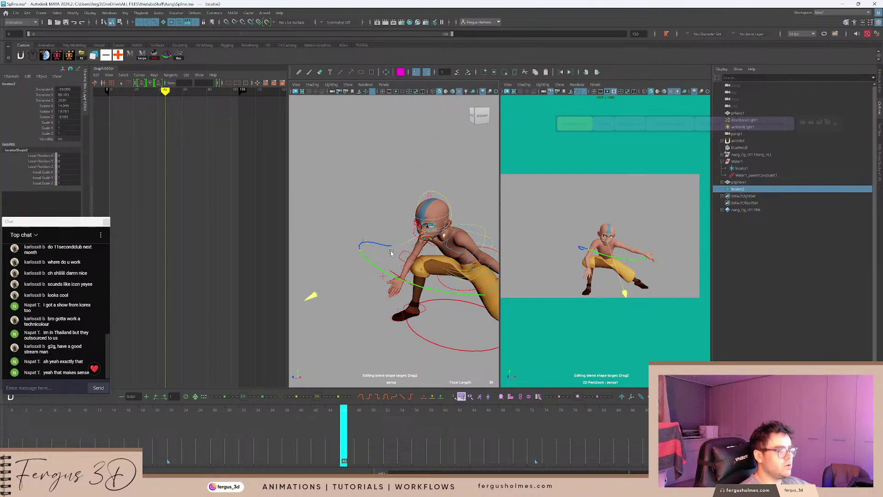
Try to create an editable motion trail for the locator in front of the face.
{"action": "left_click", "coordinate": [176, 12]}
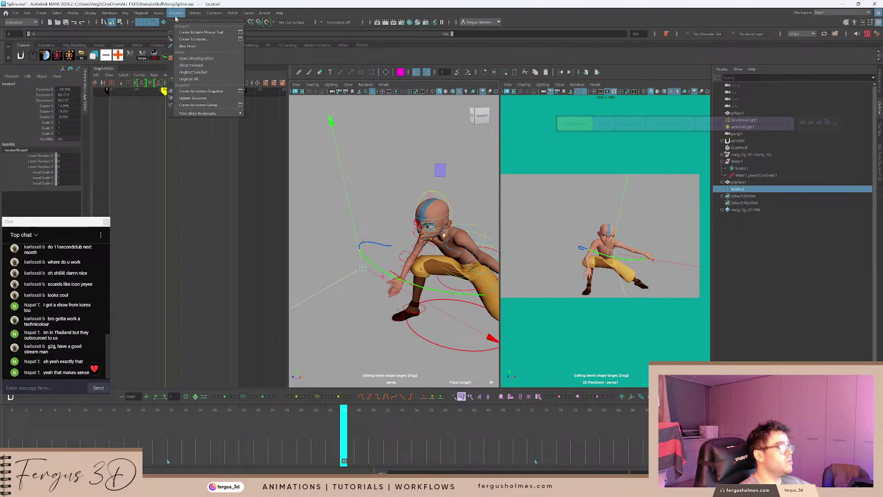
{"action": "left_click", "coordinate": [203, 33]}
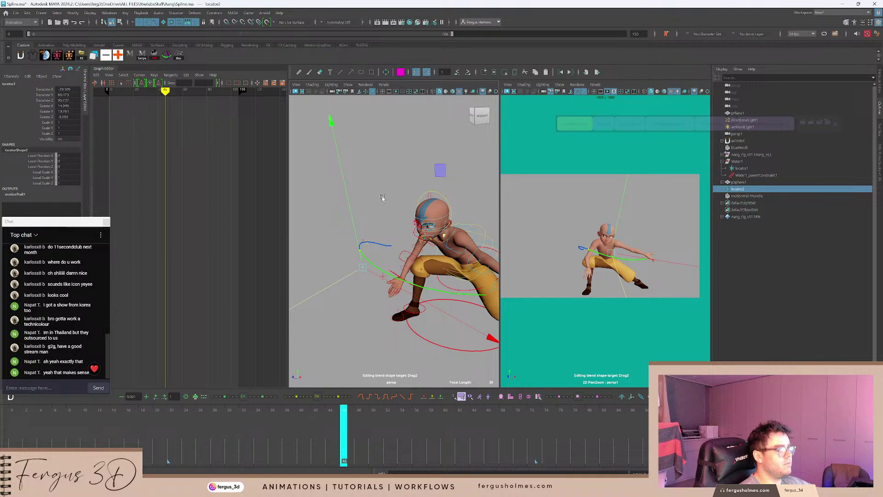
{"action": "key", "text": "ctrl+z"}
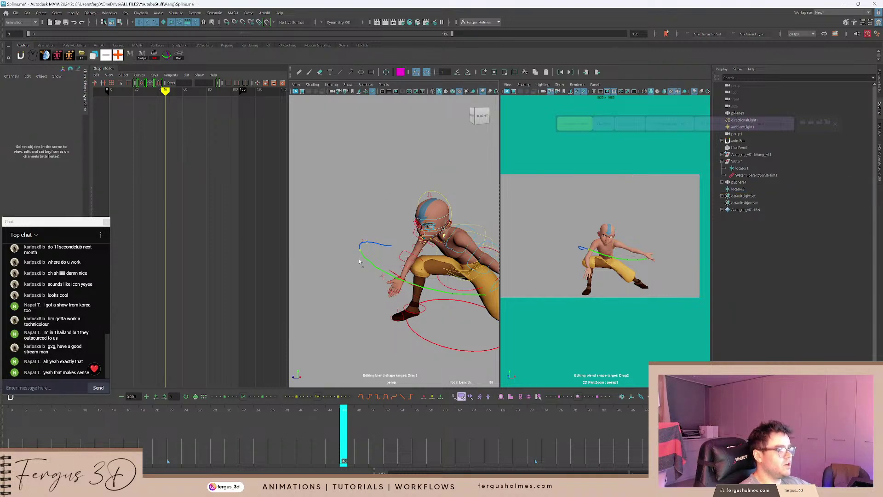
Parent-constrain the locator in front of the face to the head control and clear the selection.
{"action": "left_click", "coordinate": [425, 196]}
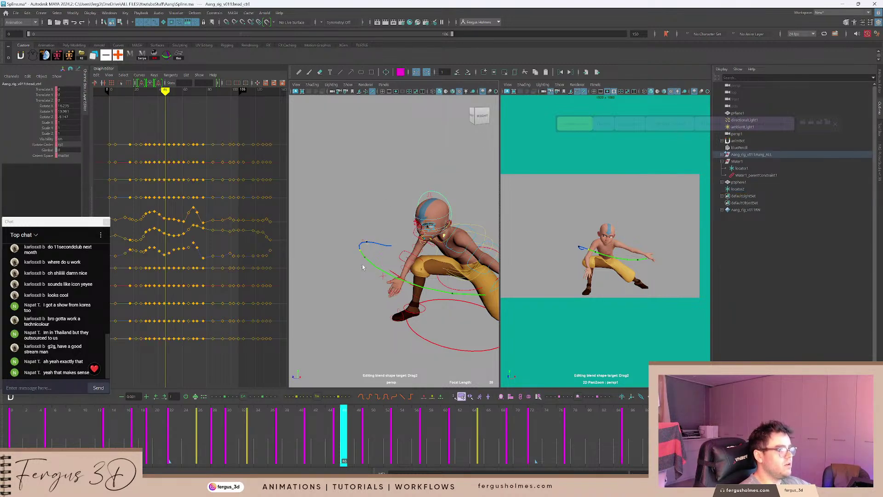
{"action": "left_click", "coordinate": [363, 269]}
{"action": "left_click", "coordinate": [215, 15]}
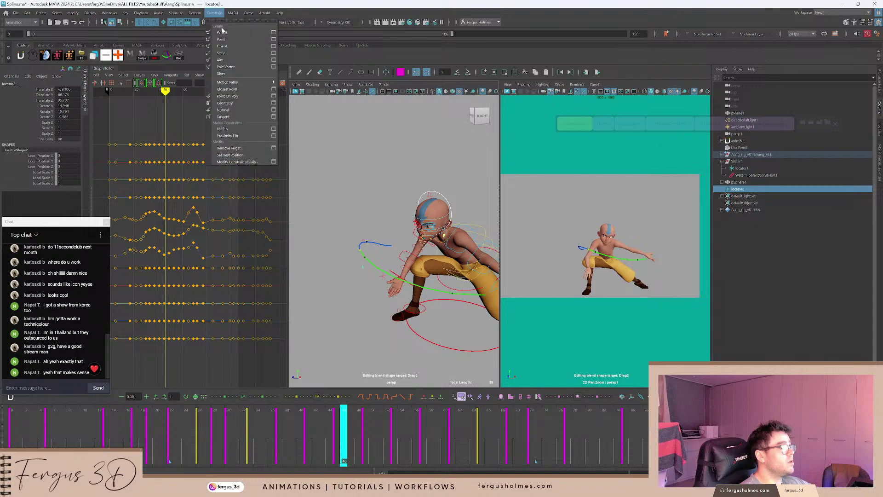
{"action": "left_click", "coordinate": [221, 31]}
{"action": "left_click", "coordinate": [373, 185]}
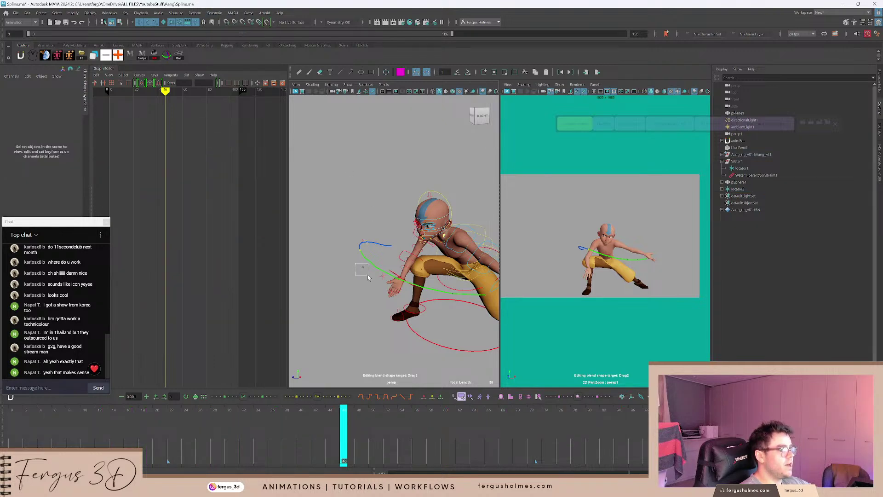
Select the locator beside the character's hand and create an editable motion trail for it.
{"action": "left_click_drag", "start_coordinate": [368, 278], "coordinate": [369, 278]}
{"action": "left_click", "coordinate": [177, 13]}
{"action": "left_click", "coordinate": [198, 32]}
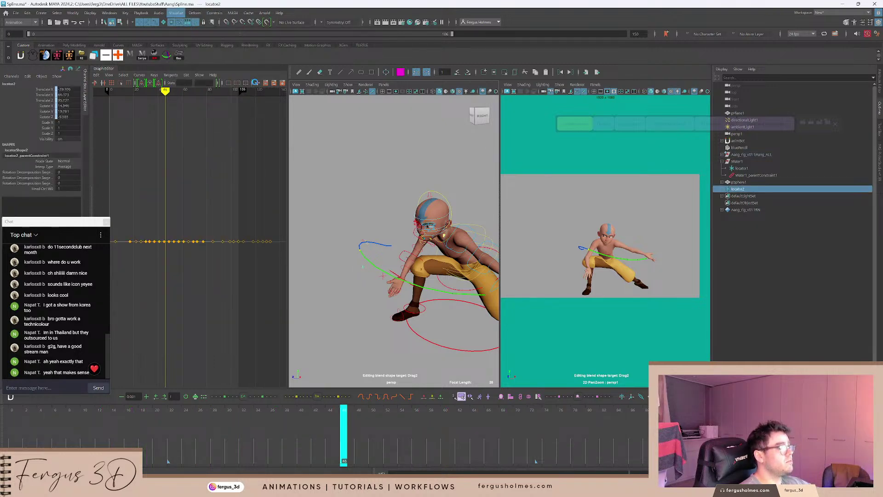
{"action": "left_click_drag", "start_coordinate": [401, 187], "coordinate": [438, 306], "text": "alt"}
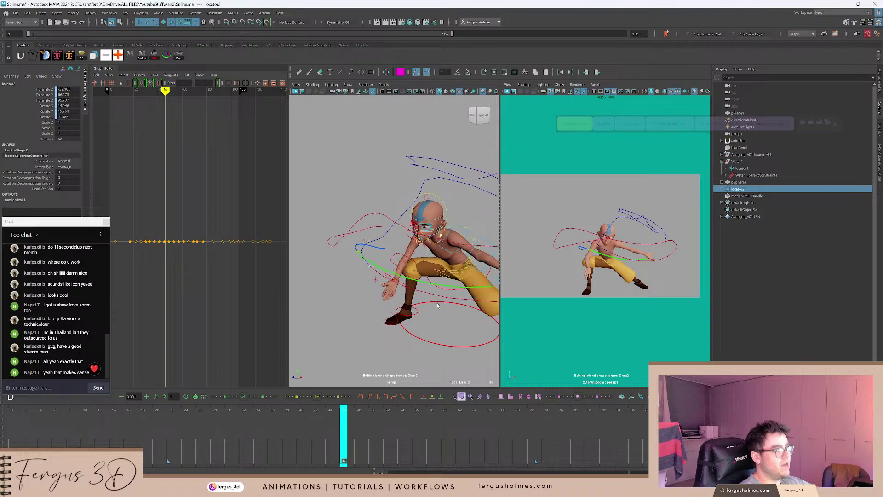
{"action": "left_click_drag", "start_coordinate": [427, 214], "coordinate": [435, 202], "text": "alt"}
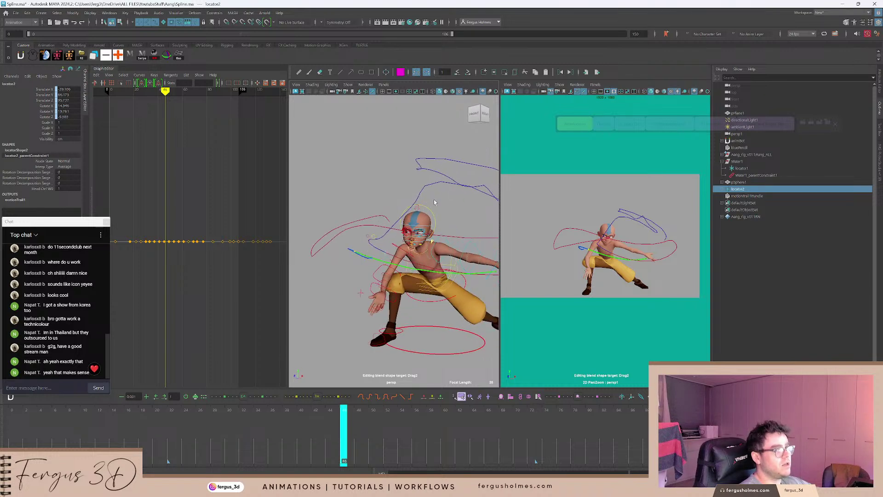
Delete the locator beside the hand together with its motion trail.
{"action": "left_click", "coordinate": [381, 177]}
{"action": "right_click_drag", "start_coordinate": [382, 196], "coordinate": [389, 267], "text": "alt"}
{"action": "left_click", "coordinate": [376, 266]}
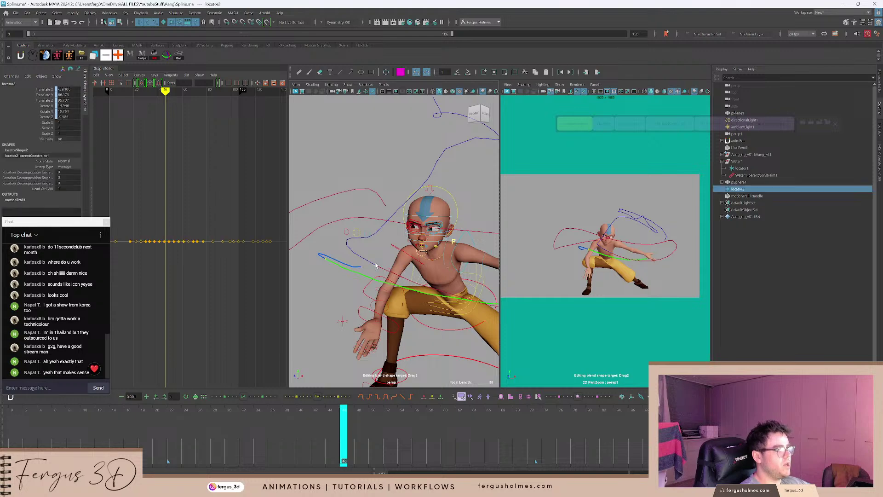
{"action": "key", "text": "Delete"}
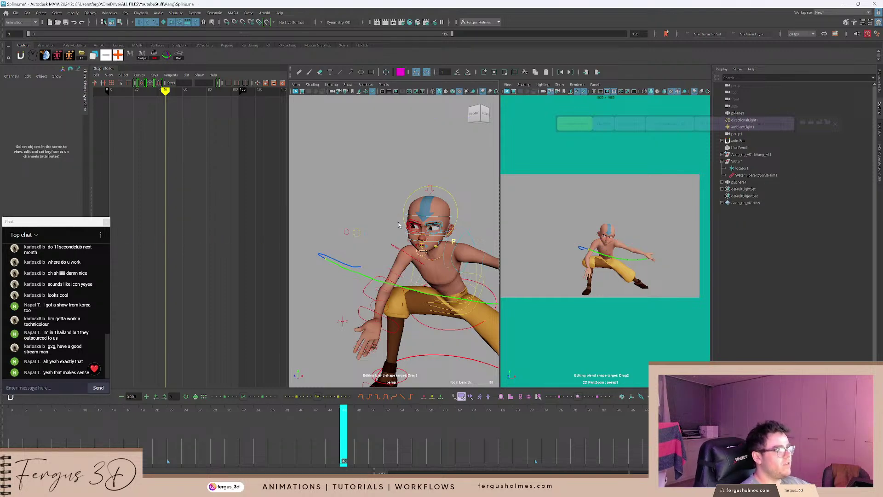
Select the head control, then play and scrub the animation to examine how the head moves through the spin.
{"action": "left_click_drag", "start_coordinate": [399, 225], "coordinate": [382, 175], "text": "alt"}
{"action": "left_click", "coordinate": [407, 197]}
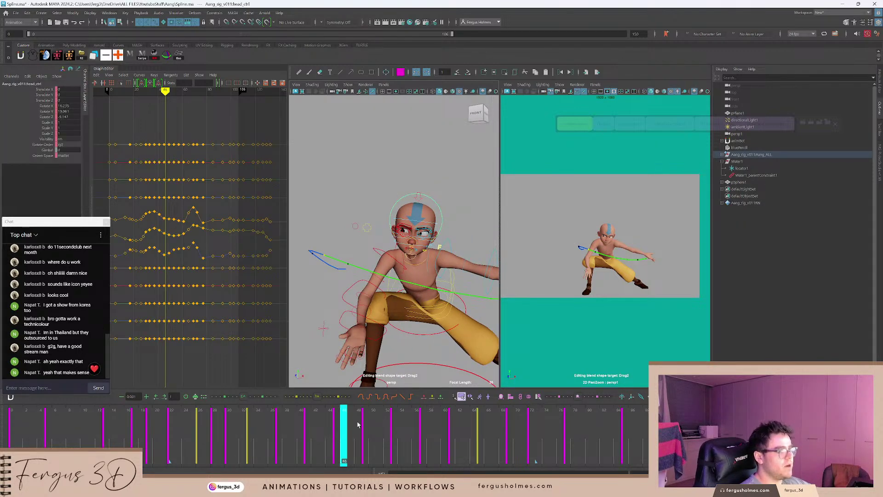
{"action": "left_click_drag", "start_coordinate": [359, 425], "coordinate": [128, 416]}
{"action": "key", "text": "alt+v"}
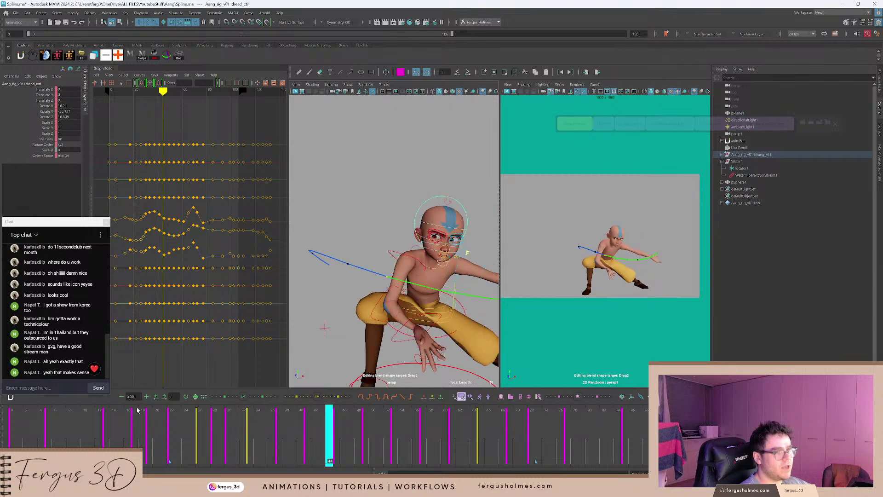
{"action": "key", "text": "alt+v"}
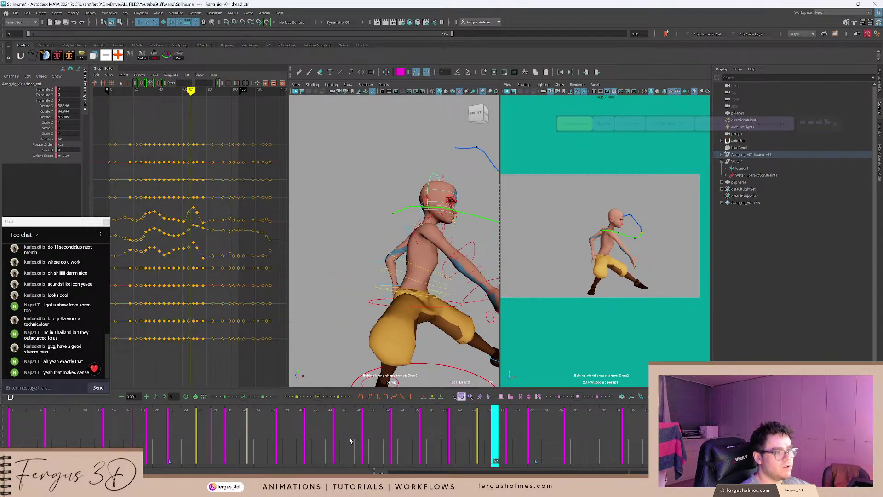
{"action": "left_click_drag", "start_coordinate": [349, 441], "coordinate": [441, 426]}
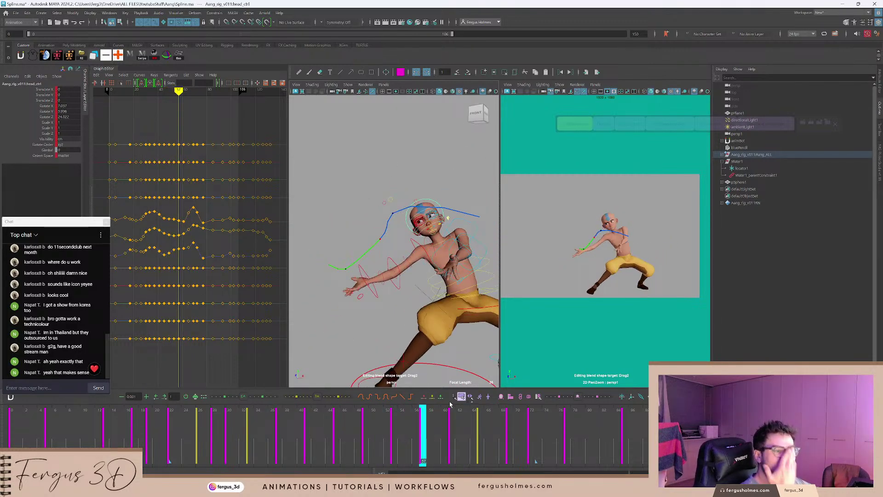
{"action": "left_click", "coordinate": [393, 435]}
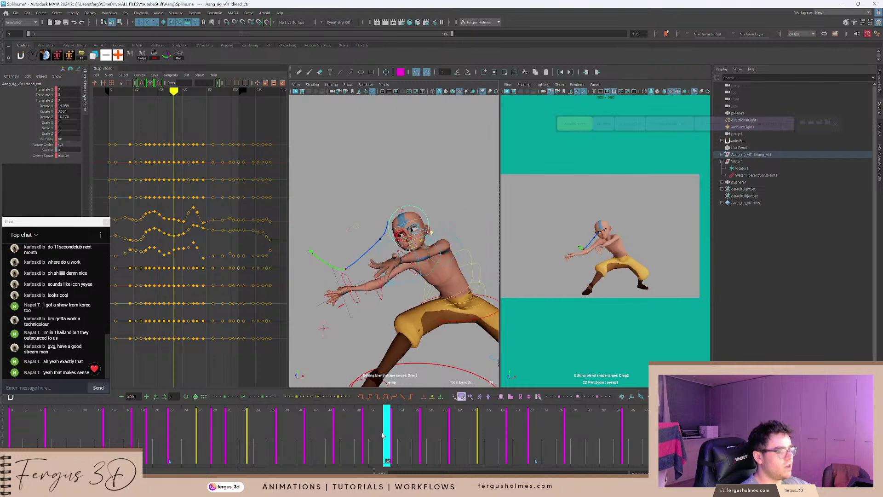
{"action": "key", "text": "alt+v"}
{"action": "left_click_drag", "start_coordinate": [396, 441], "coordinate": [480, 420]}
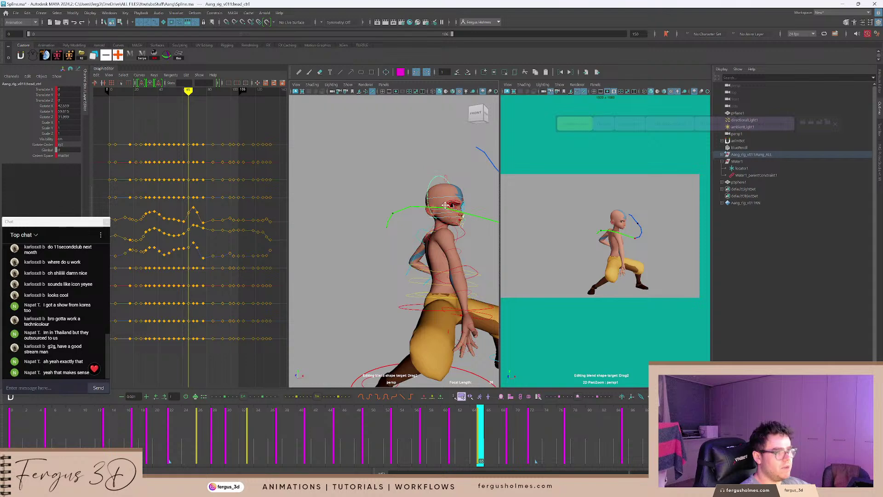
Delete the neck control's keys just after the dip in its rotation curves and step through the neighbouring keys to check.
{"action": "left_click_drag", "start_coordinate": [446, 205], "coordinate": [429, 220], "text": "alt"}
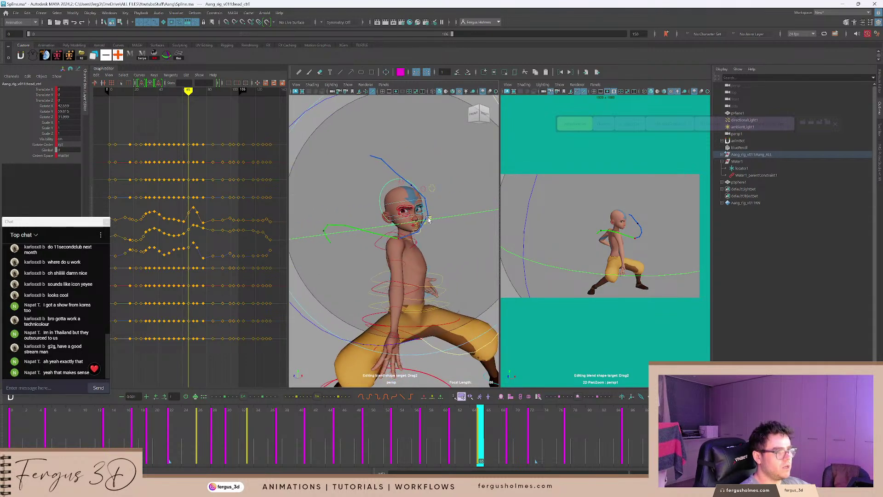
{"action": "middle_click_drag", "start_coordinate": [429, 220], "coordinate": [391, 225], "text": "alt"}
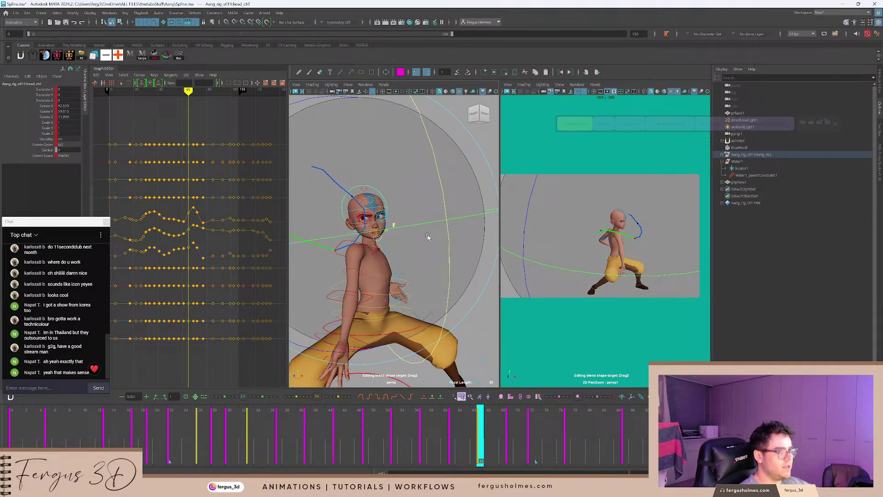
{"action": "left_click_drag", "start_coordinate": [428, 237], "coordinate": [441, 224], "text": "alt"}
{"action": "scroll", "coordinate": [420, 241], "scroll_direction": "up", "scroll_amount": 4}
{"action": "key", "text": "q"}
{"action": "left_click", "coordinate": [429, 236]}
{"action": "key", "text": "e"}
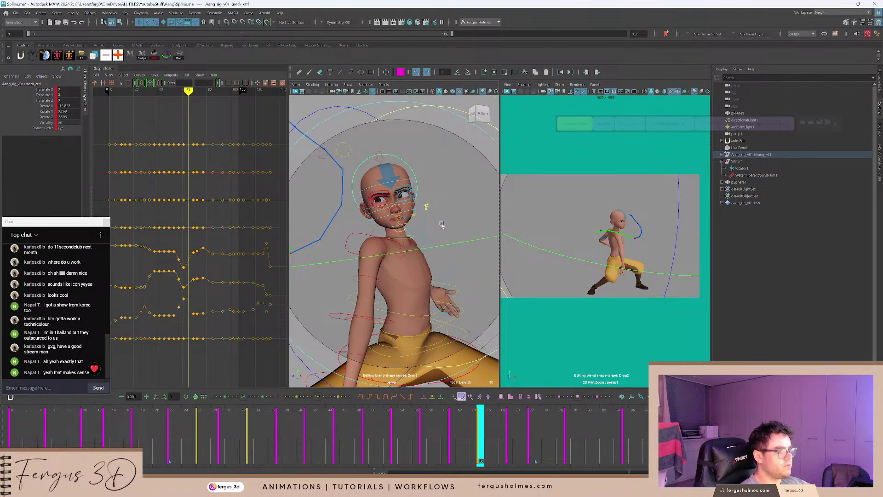
{"action": "key", "text": "f"}
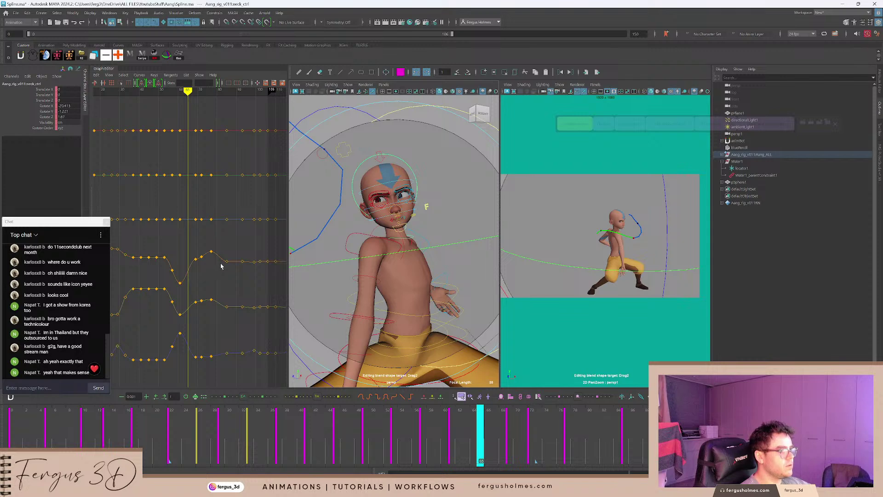
{"action": "left_click", "coordinate": [199, 269]}
{"action": "key", "text": "period"}
{"action": "key", "text": "period"}
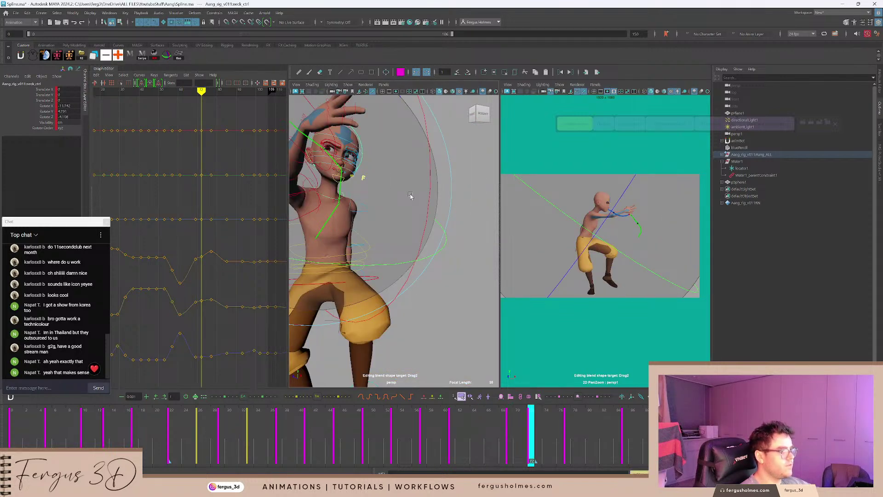
{"action": "key", "text": "comma"}
{"action": "key", "text": "comma"}
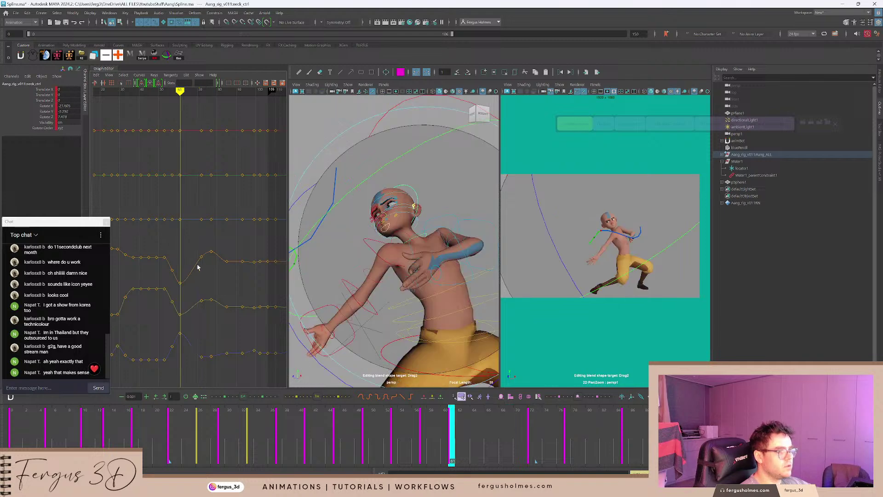
Hide the Outliner to widen the viewports and save the scene.
{"action": "middle_click_drag", "start_coordinate": [209, 279], "coordinate": [221, 261], "text": "alt"}
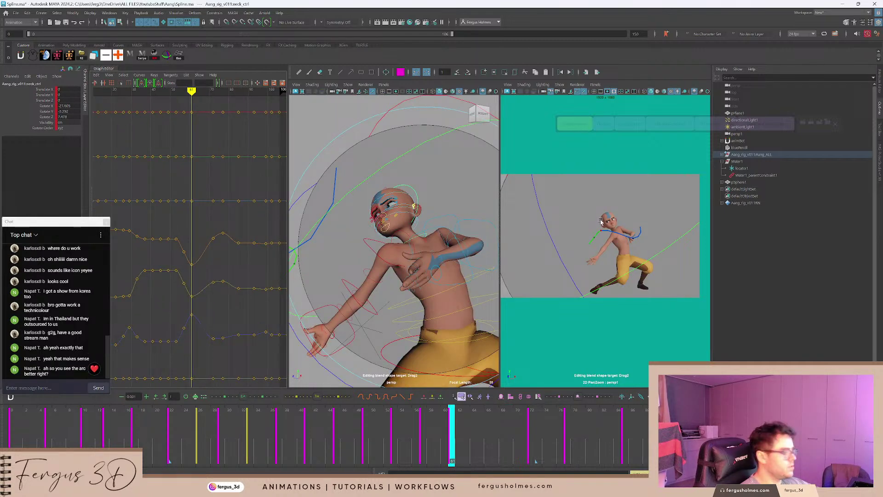
{"action": "scroll", "coordinate": [597, 227], "scroll_direction": "up", "scroll_amount": 2}
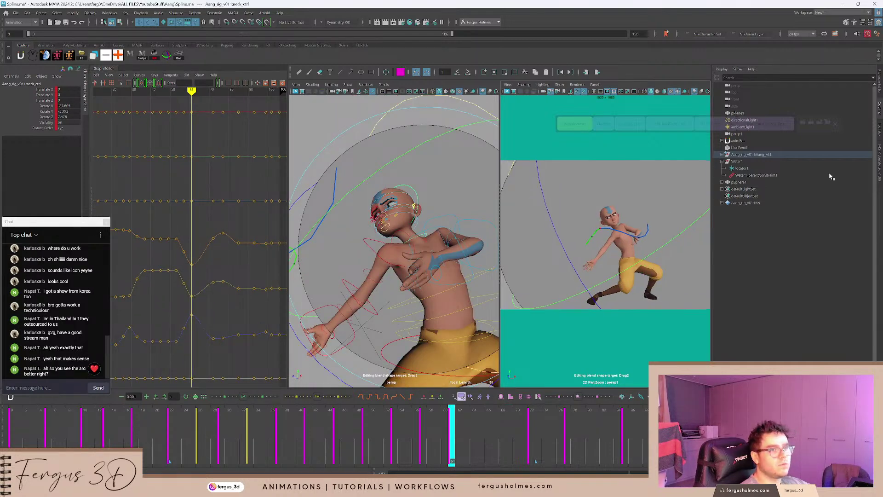
{"action": "left_click", "coordinate": [880, 110]}
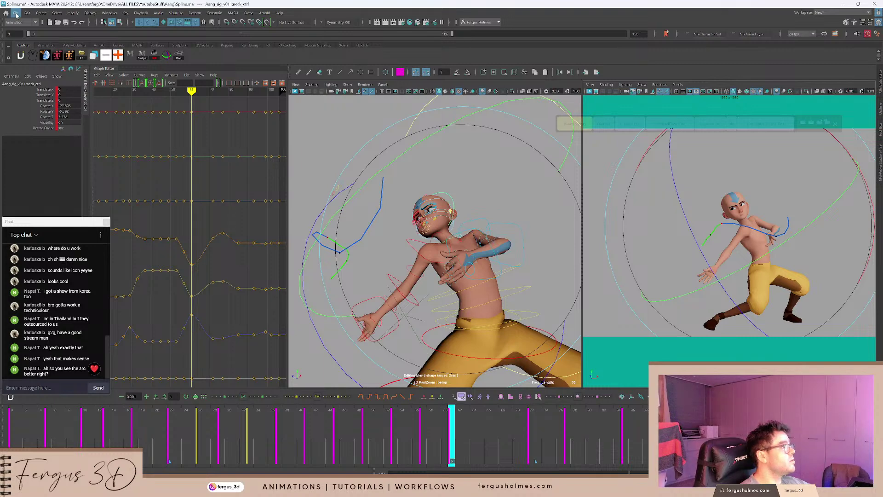
{"action": "left_click", "coordinate": [17, 15]}
{"action": "left_click", "coordinate": [27, 43]}
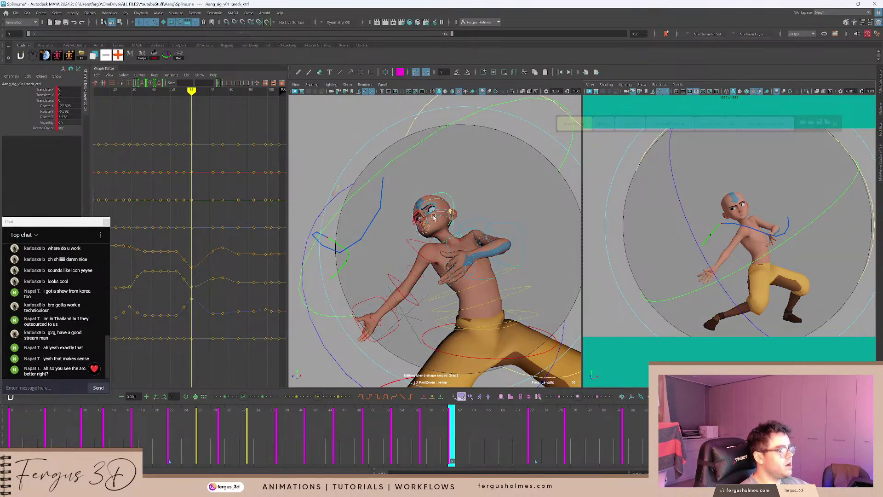
Select the head motion trail's offset and set its X, Y and Z translation to 0.
{"action": "left_click_drag", "start_coordinate": [421, 208], "coordinate": [428, 209], "text": "alt"}
{"action": "mouse_move", "coordinate": [457, 422]}
{"action": "left_mouse_down"}
{"action": "mouse_move", "coordinate": [394, 422]}
{"action": "mouse_move", "coordinate": [474, 422]}
{"action": "left_mouse_up"}
{"action": "left_click", "coordinate": [429, 178]}
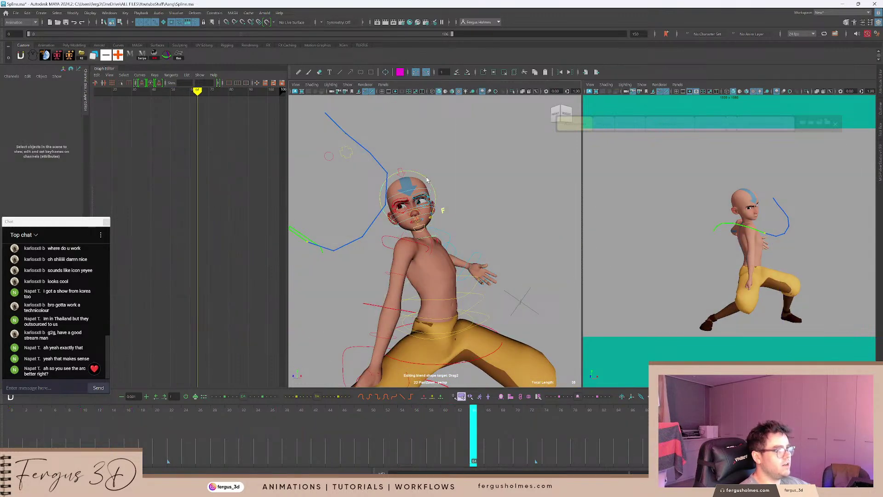
{"action": "left_click_drag", "start_coordinate": [462, 166], "coordinate": [403, 283], "text": "alt"}
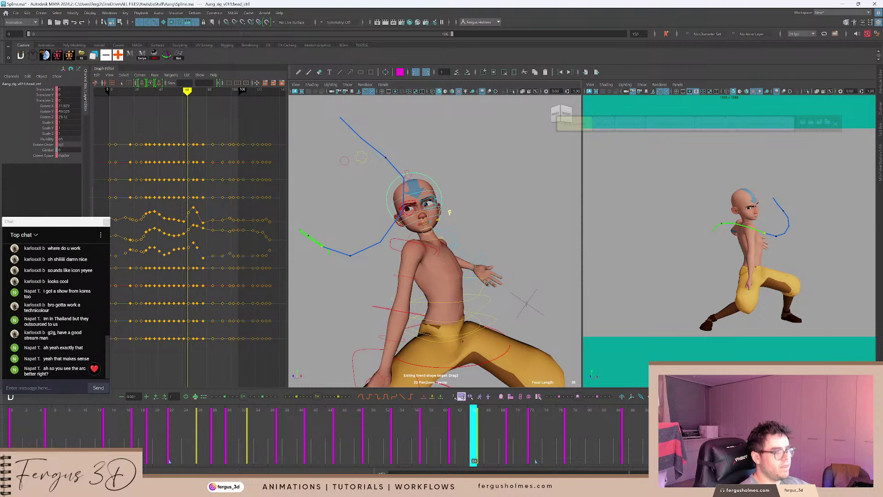
{"action": "left_click", "coordinate": [386, 157]}
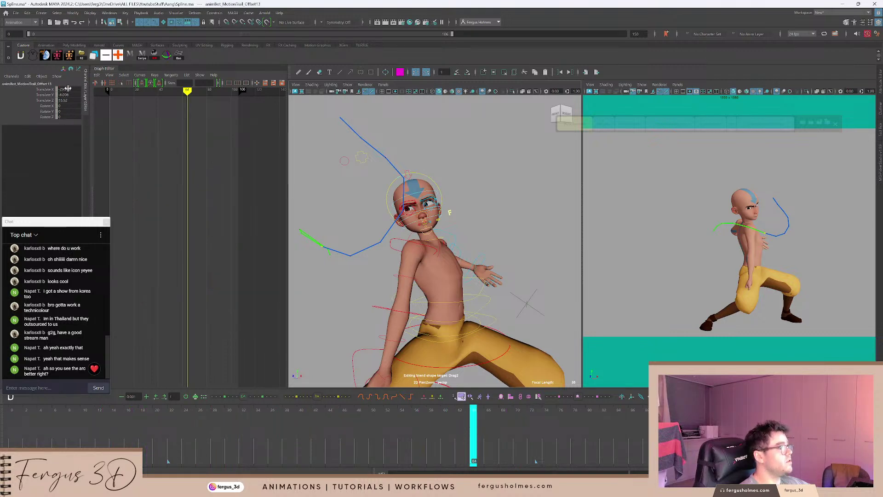
{"action": "type", "text": "0"}
{"action": "key", "text": "Return"}
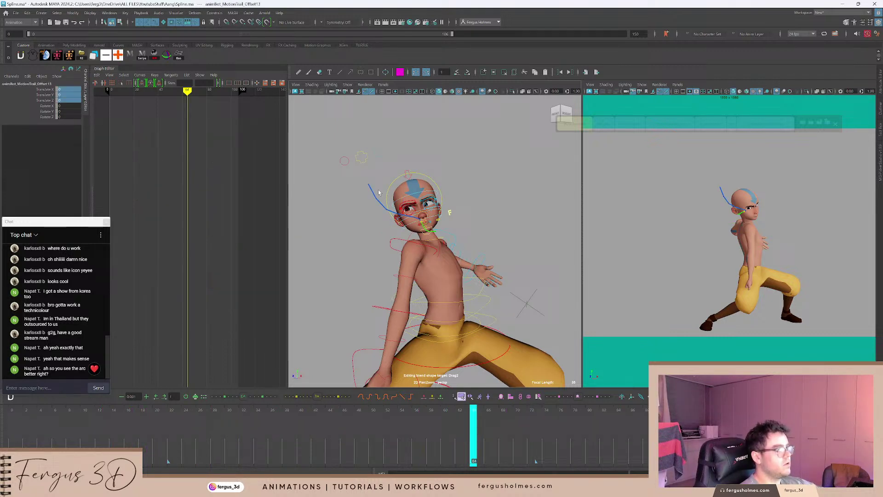
Reselect the motion trail's offset and restore its position away from the head.
{"action": "left_click", "coordinate": [387, 147]}
{"action": "middle_click_drag", "start_coordinate": [407, 166], "coordinate": [425, 183], "text": "alt"}
{"action": "right_click_drag", "start_coordinate": [425, 183], "coordinate": [445, 184], "text": "alt"}
{"action": "left_click", "coordinate": [426, 193]}
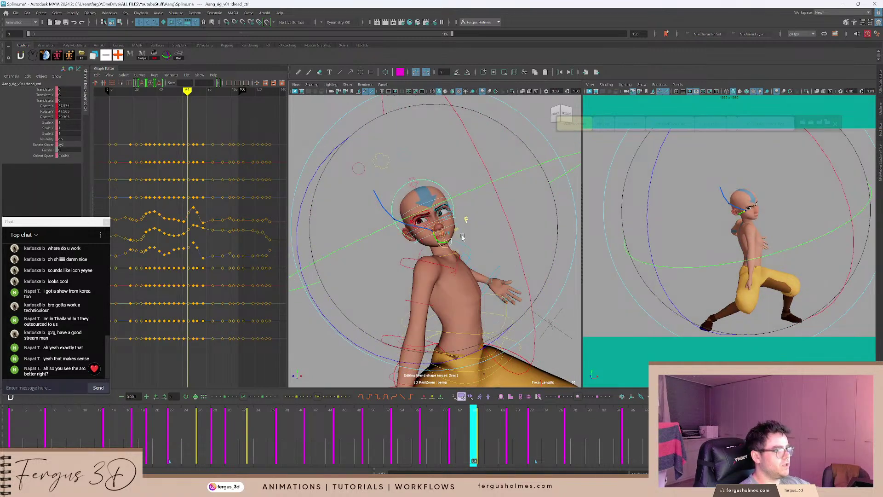
{"action": "left_click", "coordinate": [448, 237]}
{"action": "left_click", "coordinate": [448, 238]}
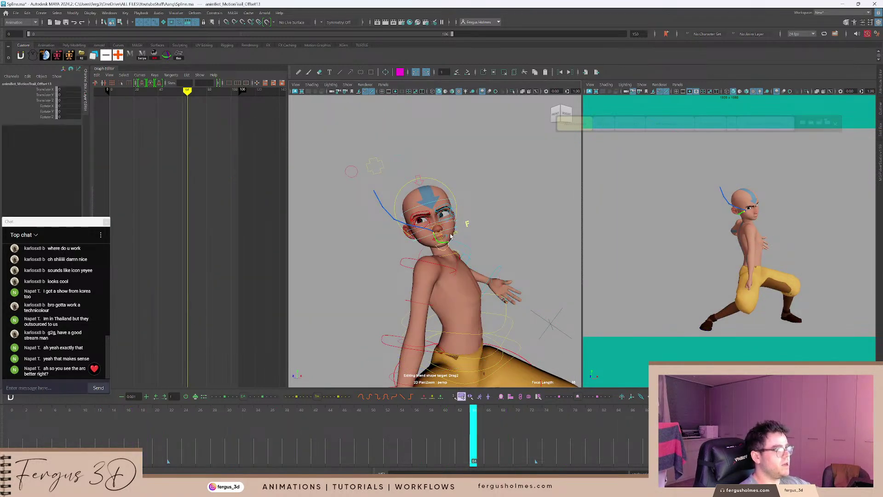
{"action": "left_click_drag", "start_coordinate": [451, 237], "coordinate": [454, 244]}
{"action": "left_click", "coordinate": [482, 183]}
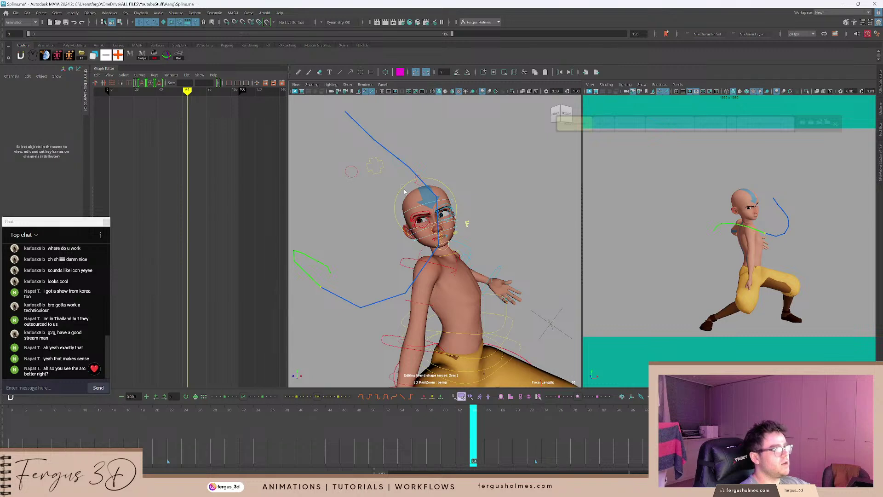
Go to frame 65 and slightly rotate the neck control to adjust the head's pose.
{"action": "left_click", "coordinate": [403, 187]}
{"action": "left_click_drag", "start_coordinate": [403, 187], "coordinate": [373, 189], "text": "alt"}
{"action": "mouse_move", "coordinate": [469, 431]}
{"action": "left_mouse_down"}
{"action": "mouse_move", "coordinate": [440, 431]}
{"action": "mouse_move", "coordinate": [472, 427]}
{"action": "left_mouse_up"}
{"action": "key", "text": "alt+period"}
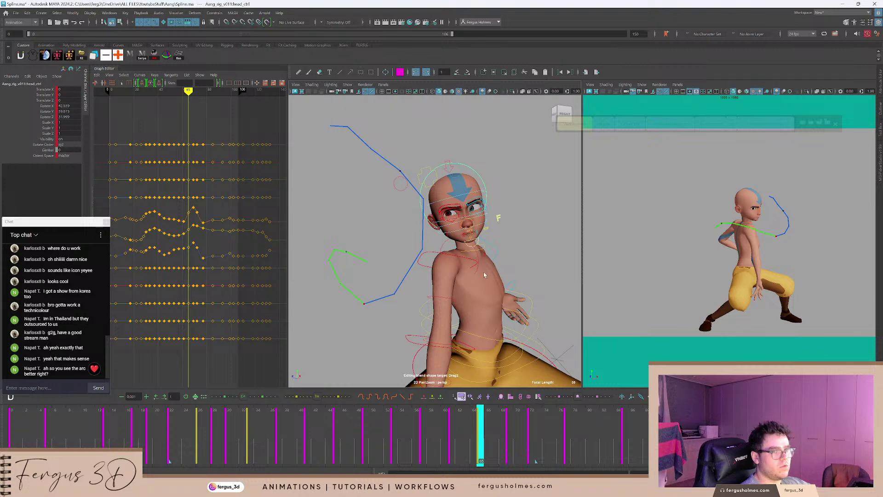
{"action": "scroll", "coordinate": [484, 273], "scroll_direction": "up", "scroll_amount": 2}
{"action": "left_click", "coordinate": [477, 254]}
{"action": "left_click_drag", "start_coordinate": [479, 257], "coordinate": [459, 291], "text": "alt"}
{"action": "key", "text": "e"}
{"action": "left_click_drag", "start_coordinate": [531, 240], "coordinate": [518, 223]}
{"action": "scroll", "coordinate": [516, 223], "scroll_direction": "down", "scroll_amount": 2}
Select the head control at frame 65 and rotate it to change the head's tilt and facing direction.
{"action": "key", "text": "q"}
{"action": "left_click_drag", "start_coordinate": [522, 278], "coordinate": [435, 206], "text": "alt"}
{"action": "left_click", "coordinate": [380, 175]}
{"action": "key", "text": "e"}
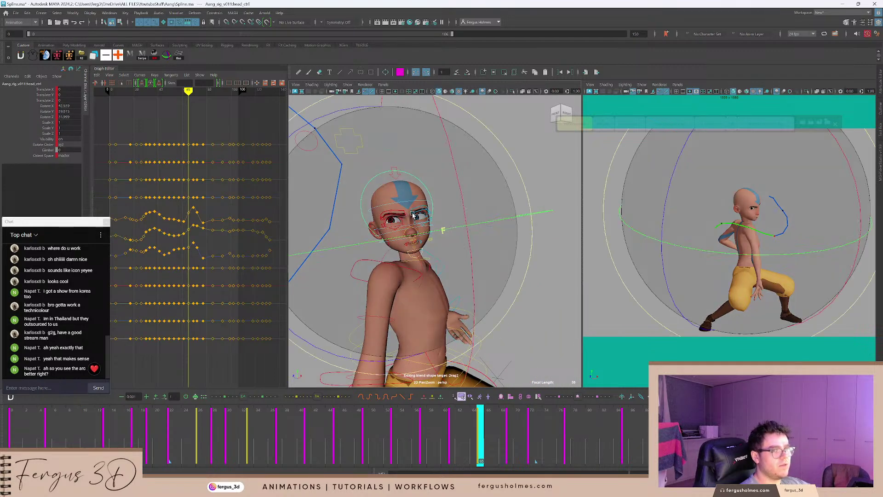
{"action": "left_click_drag", "start_coordinate": [382, 180], "coordinate": [470, 265], "text": "alt"}
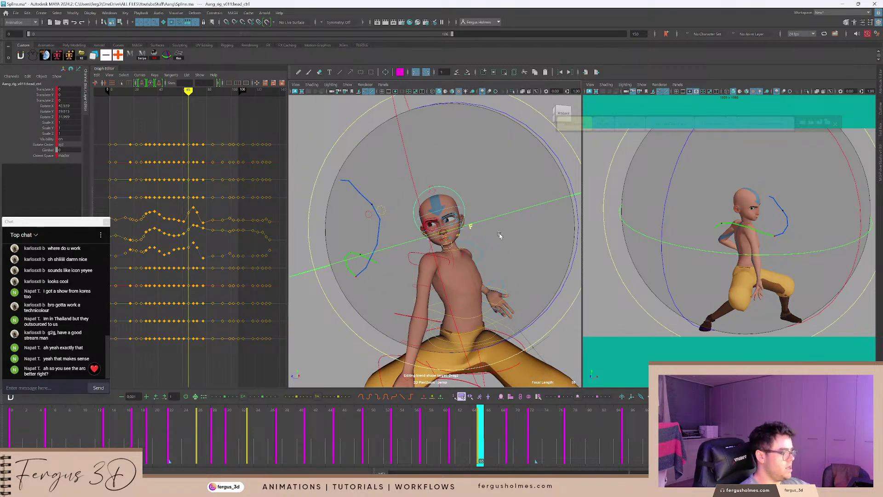
{"action": "key", "text": "e"}
{"action": "left_click_drag", "start_coordinate": [499, 235], "coordinate": [521, 251]}
{"action": "left_click_drag", "start_coordinate": [516, 215], "coordinate": [481, 155]}
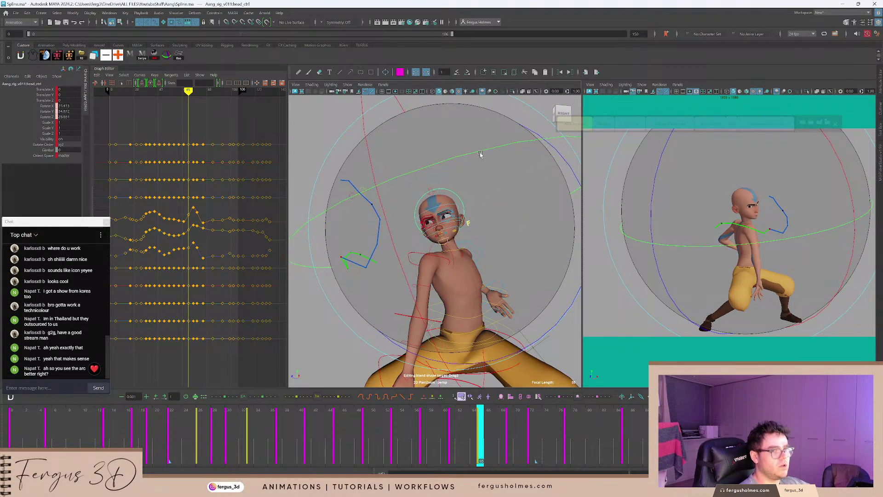
Fine-tune the head control's rotation at the same frame to refine the arc of its motion trail.
{"action": "left_click_drag", "start_coordinate": [485, 201], "coordinate": [495, 228], "text": "alt"}
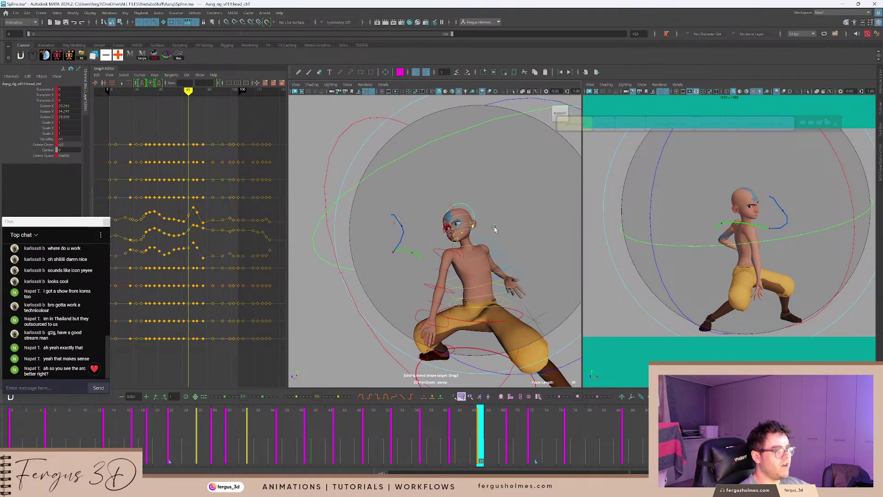
{"action": "left_click_drag", "start_coordinate": [439, 196], "coordinate": [428, 194]}
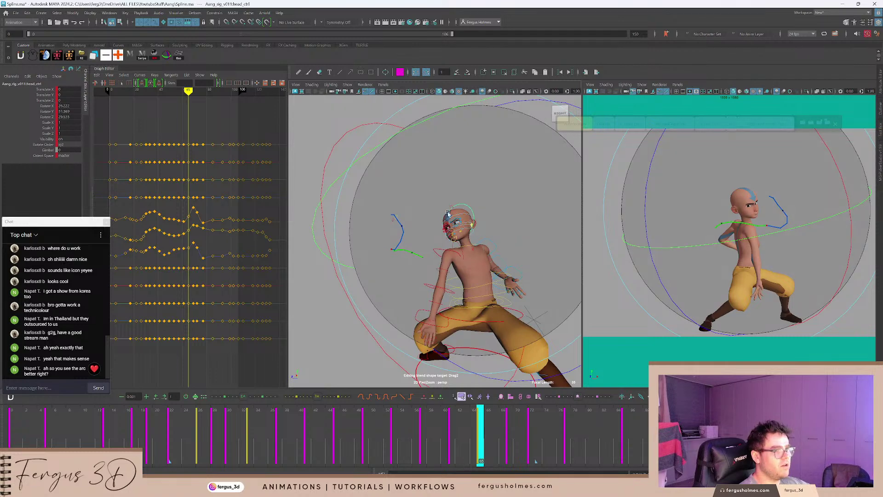
{"action": "scroll", "coordinate": [485, 250], "scroll_direction": "up", "scroll_amount": 5}
{"action": "key", "text": "q"}
{"action": "scroll", "coordinate": [491, 249], "scroll_direction": "up", "scroll_amount": 3}
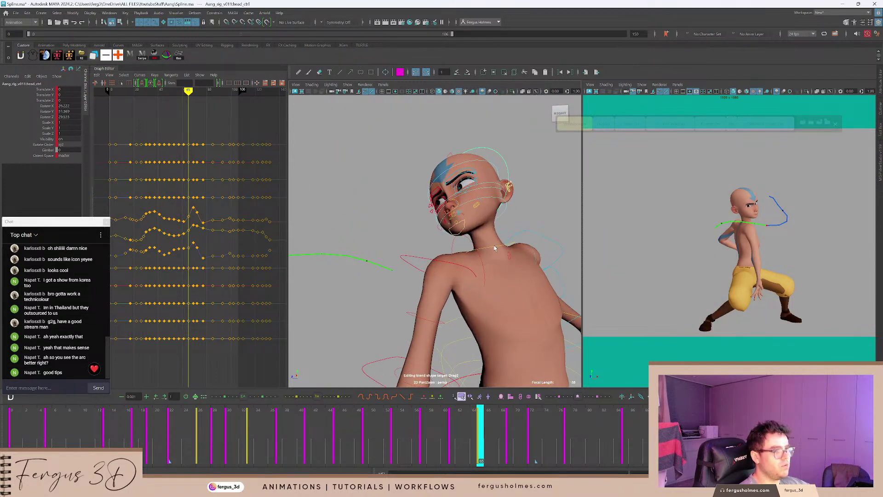
Select the neck control at frame 65 and rotate it about its X axis to adjust the neck's bend.
{"action": "left_click", "coordinate": [494, 246]}
{"action": "scroll", "coordinate": [494, 247], "scroll_direction": "down", "scroll_amount": 5}
{"action": "key", "text": "e"}
{"action": "left_click_drag", "start_coordinate": [494, 247], "coordinate": [453, 243], "text": "alt"}
{"action": "mouse_move", "coordinate": [381, 169]}
{"action": "left_mouse_down"}
{"action": "mouse_move", "coordinate": [379, 153]}
{"action": "mouse_move", "coordinate": [380, 162]}
{"action": "left_mouse_up"}
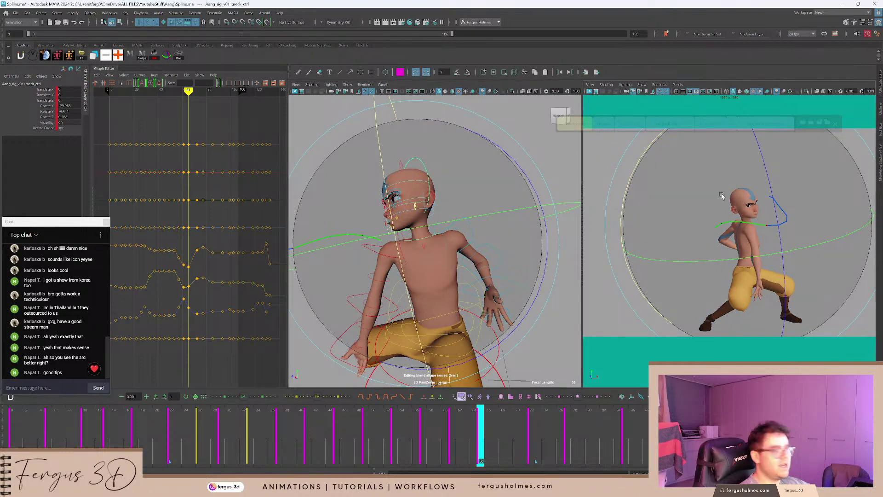
{"action": "scroll", "coordinate": [735, 214], "scroll_direction": "up", "scroll_amount": 4}
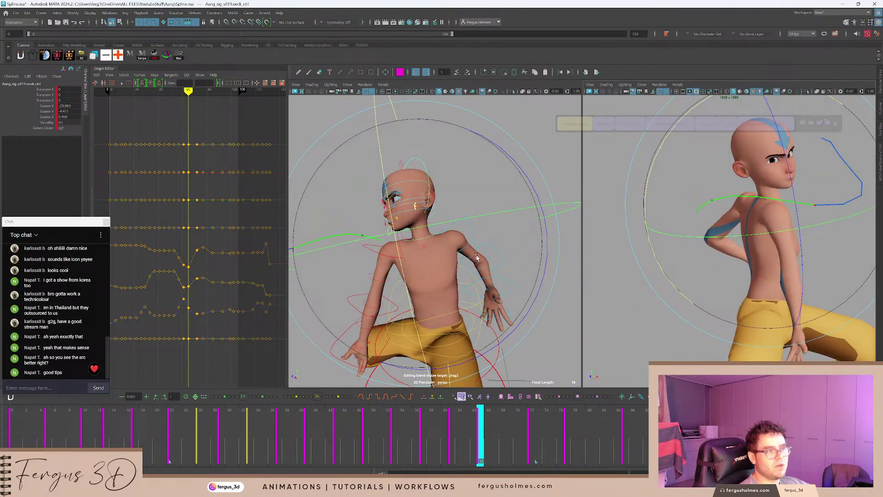
{"action": "left_click_drag", "start_coordinate": [400, 257], "coordinate": [409, 315]}
{"action": "scroll", "coordinate": [455, 240], "scroll_direction": "down", "scroll_amount": 4}
{"action": "middle_click_drag", "start_coordinate": [454, 239], "coordinate": [498, 255], "text": "alt"}
{"action": "key", "text": "q"}
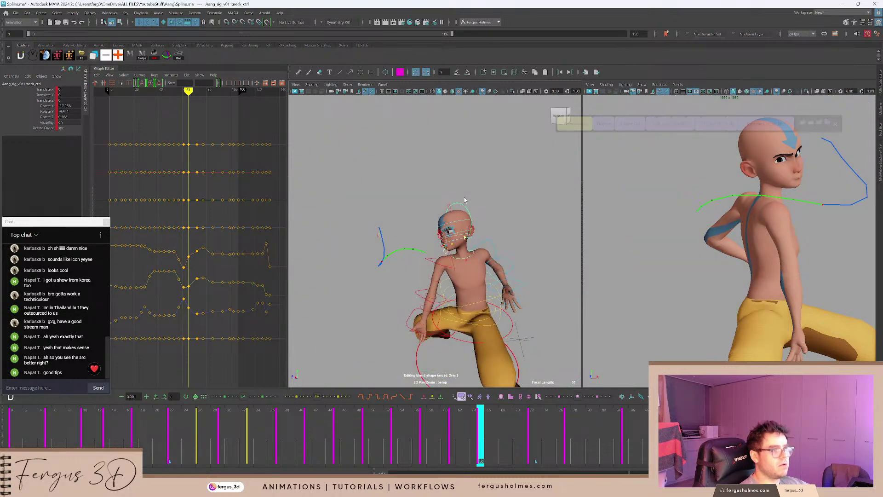
Select the head control at frame 65 and rotate it slightly to refine the head's facing direction.
{"action": "left_click", "coordinate": [464, 200]}
{"action": "left_click", "coordinate": [461, 204]}
{"action": "left_click_drag", "start_coordinate": [476, 208], "coordinate": [471, 244], "text": "alt"}
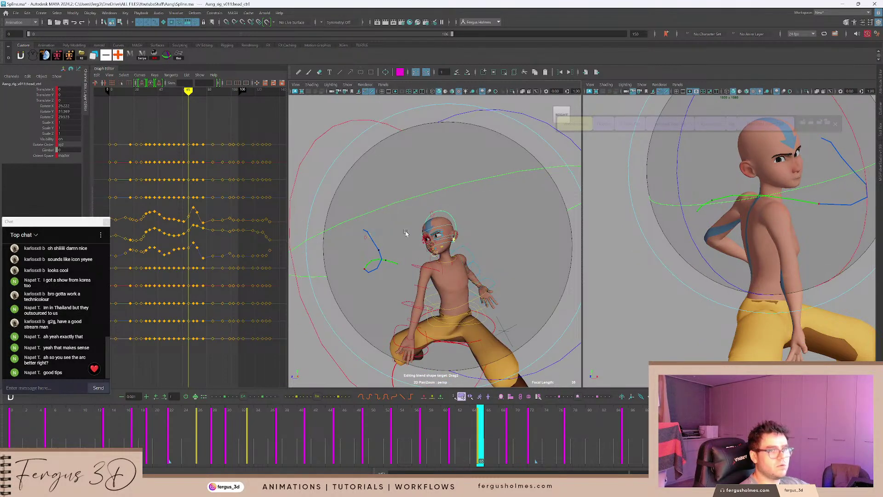
{"action": "left_click_drag", "start_coordinate": [409, 235], "coordinate": [394, 257]}
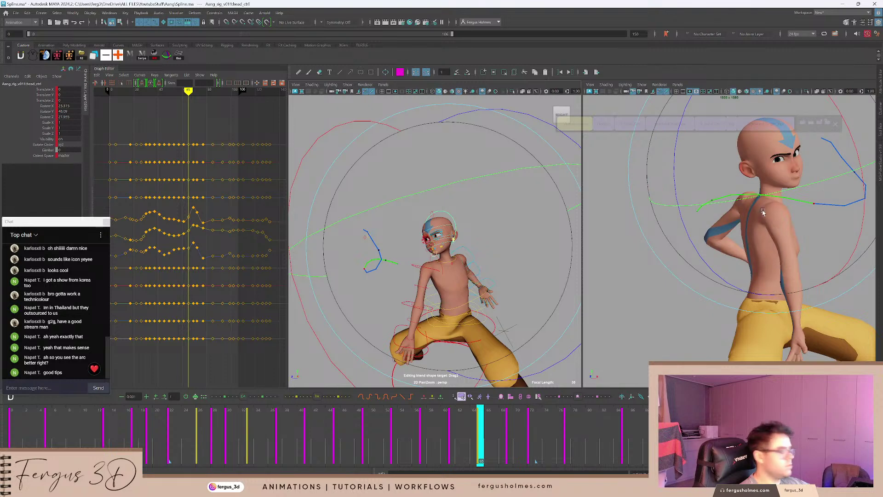
{"action": "scroll", "coordinate": [736, 206], "scroll_direction": "down", "scroll_amount": 3}
{"action": "key", "text": "q"}
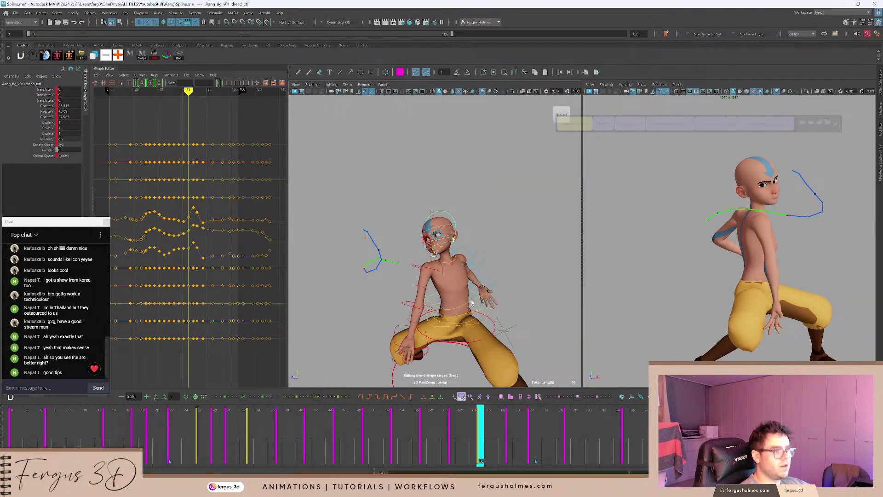
Select the chest FK control, isolate its Rotate X curve and lower the curve's value at frame 65.
{"action": "left_click", "coordinate": [472, 302]}
{"action": "scroll", "coordinate": [471, 303], "scroll_direction": "up", "scroll_amount": 3}
{"action": "key", "text": "e"}
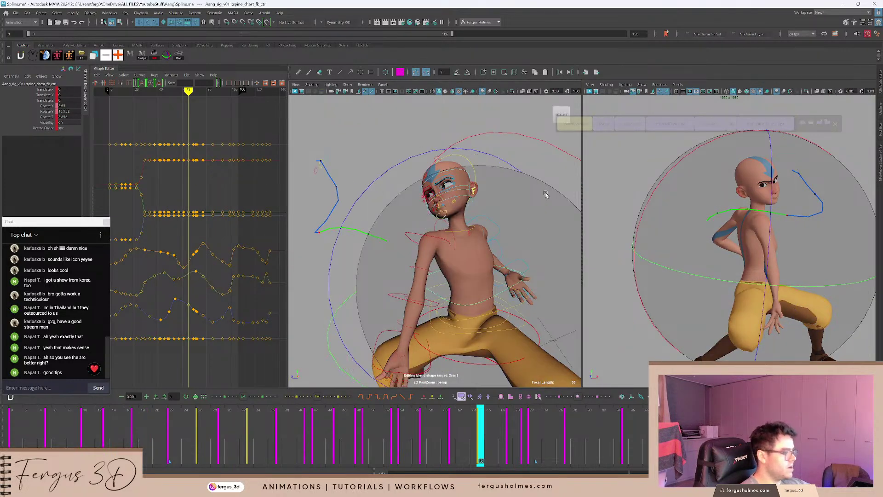
{"action": "scroll", "coordinate": [307, 165], "scroll_direction": "down", "scroll_amount": 4}
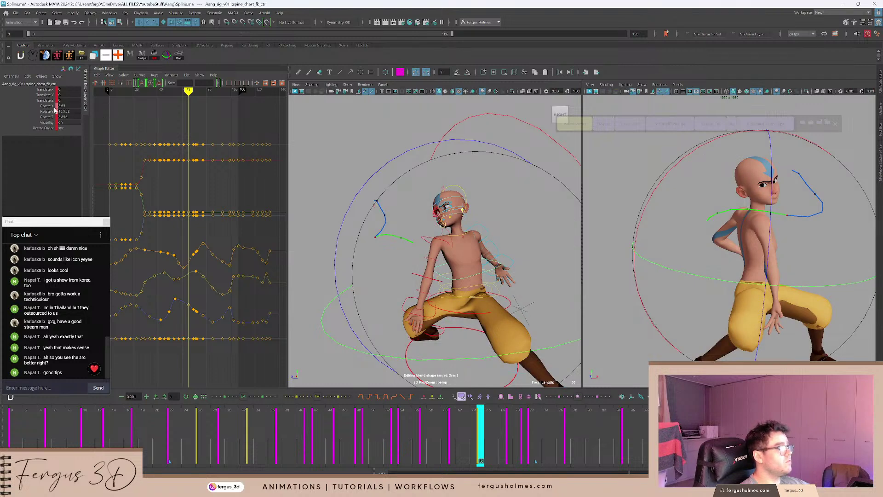
{"action": "left_click", "coordinate": [55, 106]}
{"action": "key", "text": "f"}
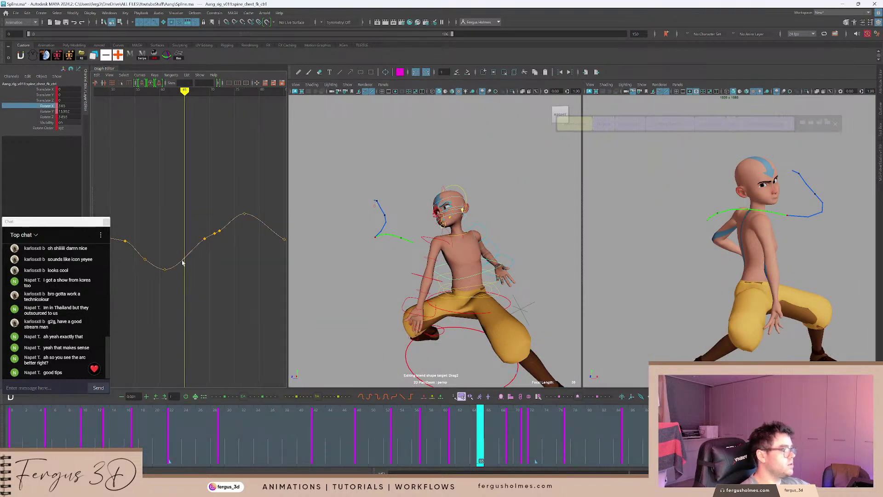
{"action": "middle_click_drag", "start_coordinate": [193, 269], "coordinate": [196, 286], "text": "shift"}
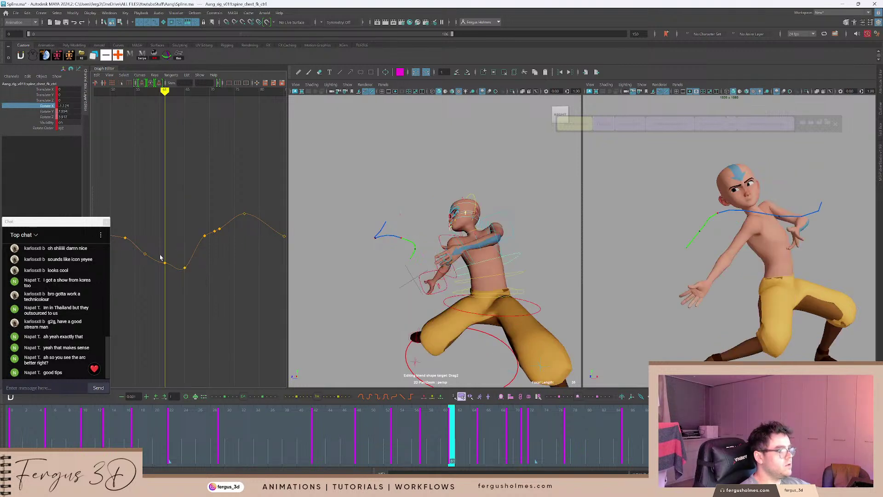
Delete the extra keys around frame 71 on the chest's Rotate X curve, and undo the removal of the frame 61 key.
{"action": "left_click", "coordinate": [181, 230]}
{"action": "key", "text": "."}
{"action": "key", "text": "."}
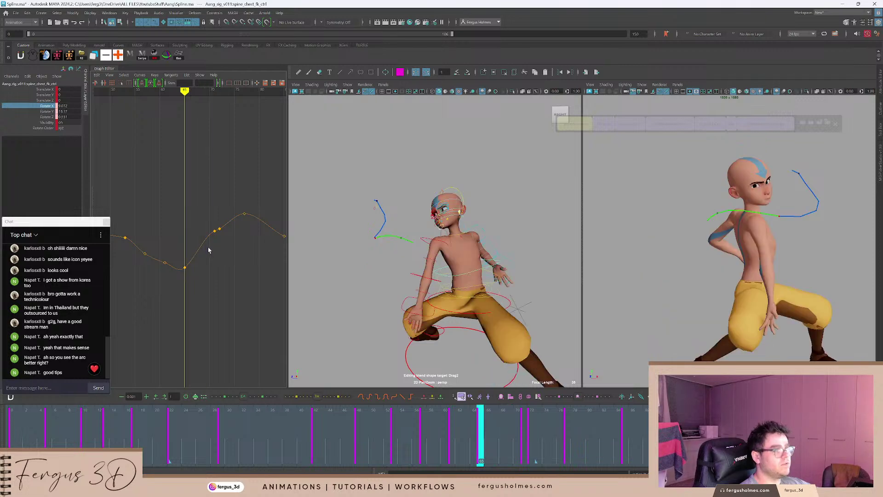
{"action": "left_click_drag", "start_coordinate": [209, 250], "coordinate": [220, 223]}
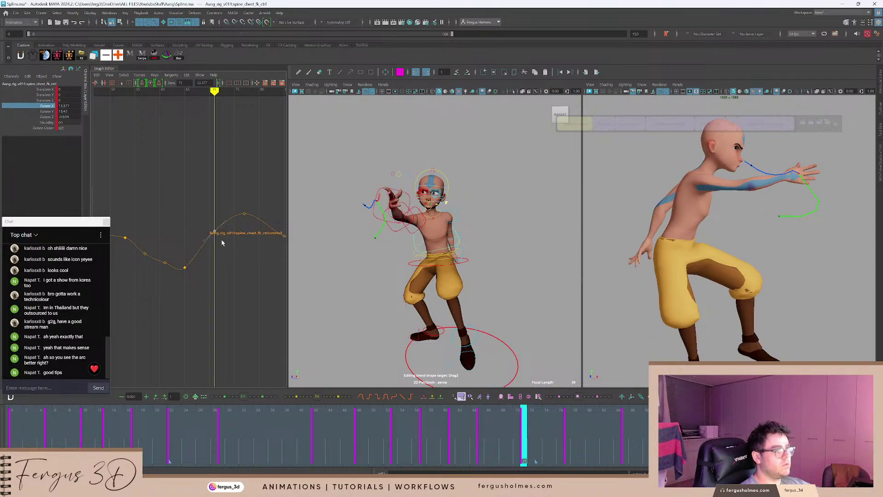
{"action": "left_click_drag", "start_coordinate": [222, 239], "coordinate": [184, 252]}
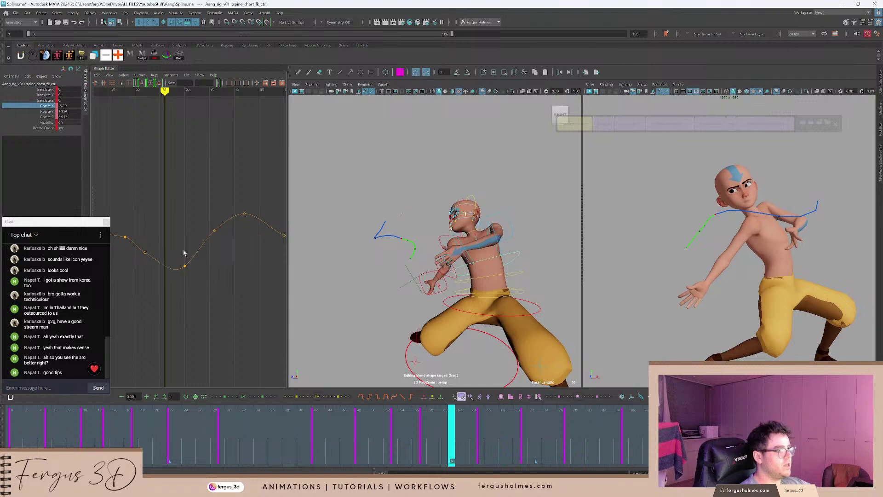
{"action": "middle_click_drag", "start_coordinate": [175, 240], "coordinate": [207, 245], "text": "alt"}
{"action": "key", "text": "ctrl+z"}
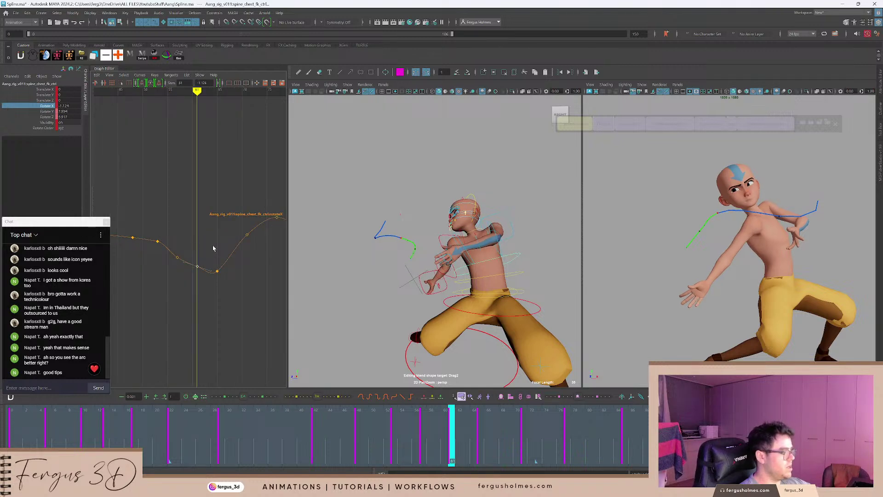
Lower the chest's Rotate X key at frame 65 slightly and remove the key at frame 61 to smooth the dip.
{"action": "left_click", "coordinate": [217, 271]}
{"action": "left_click", "coordinate": [227, 286]}
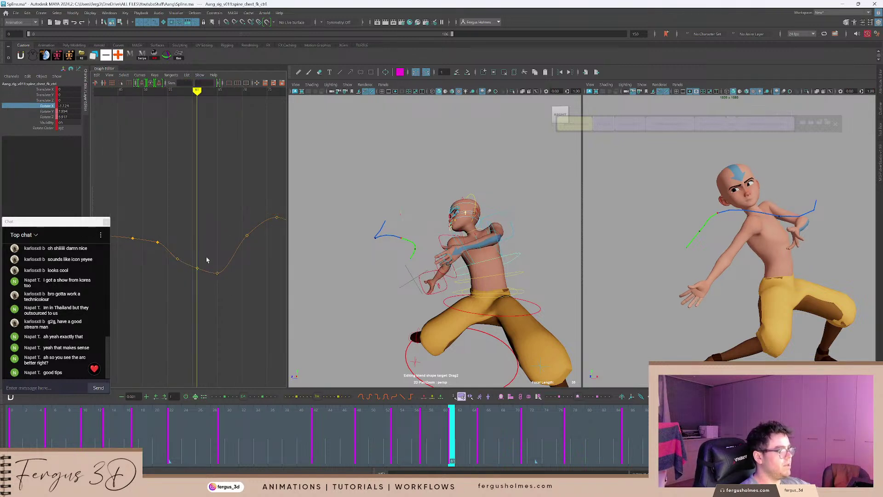
{"action": "key", "text": "period"}
{"action": "key", "text": "comma"}
{"action": "left_click_drag", "start_coordinate": [192, 258], "coordinate": [204, 270]}
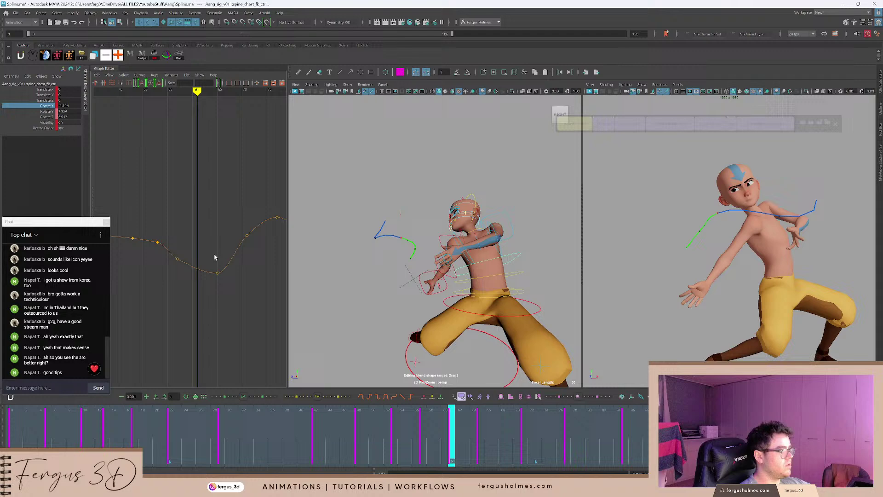
Delete the chest's Rotate X key just before frame 57 and play back the animation to check the motion.
{"action": "key", "text": "comma"}
{"action": "key", "text": "comma"}
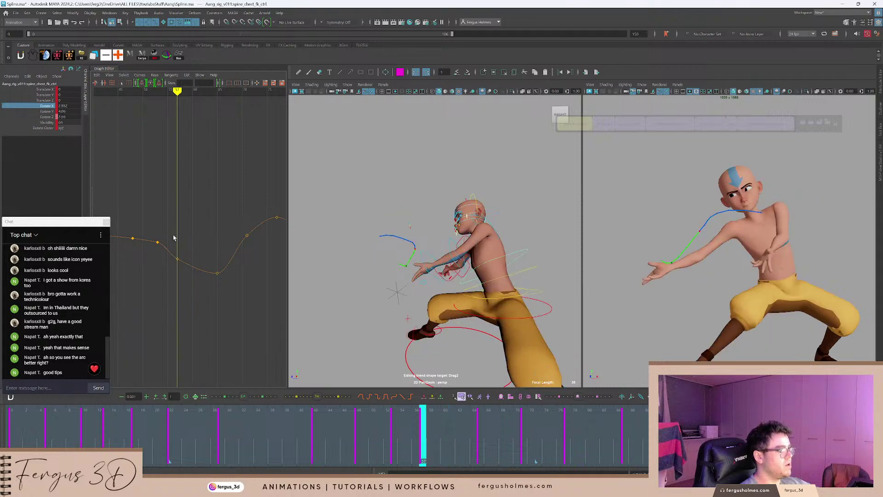
{"action": "left_click_drag", "start_coordinate": [150, 232], "coordinate": [161, 247]}
{"action": "key", "text": "Delete"}
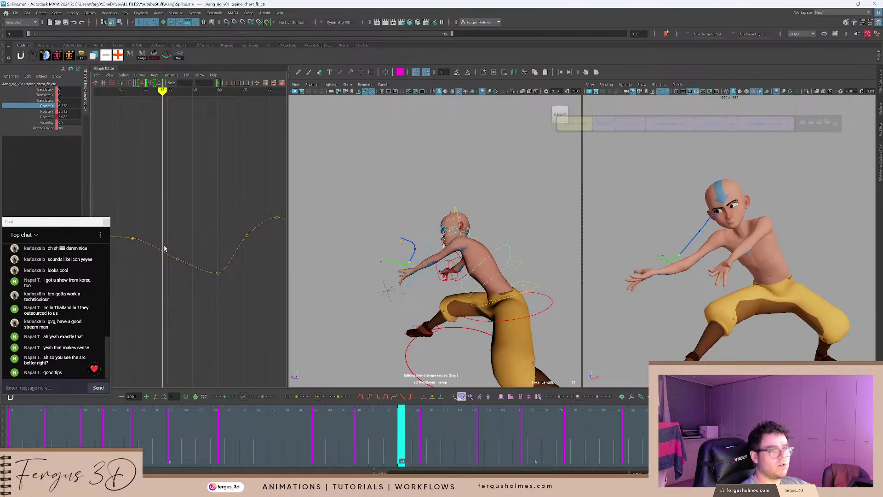
{"action": "left_click_drag", "start_coordinate": [395, 416], "coordinate": [273, 403]}
{"action": "key", "text": "alt+v"}
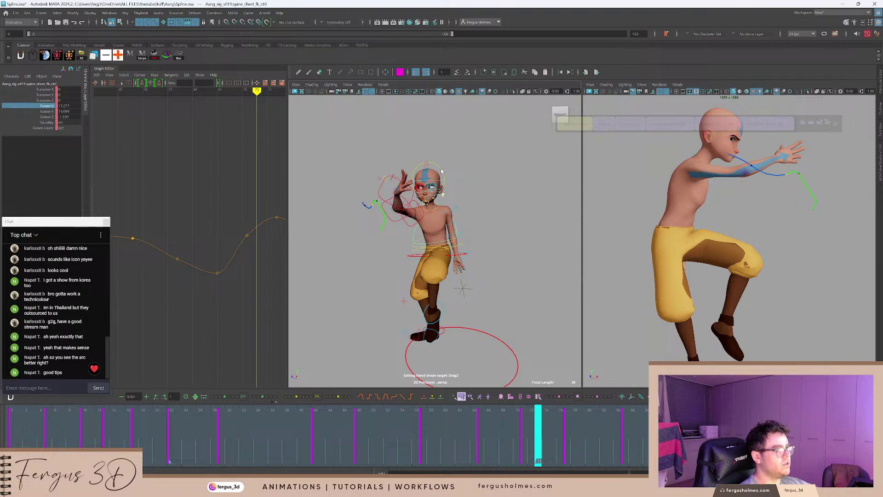
Select the head control and examine its motion trail on the frames leading up to frame 61.
{"action": "left_click", "coordinate": [443, 171]}
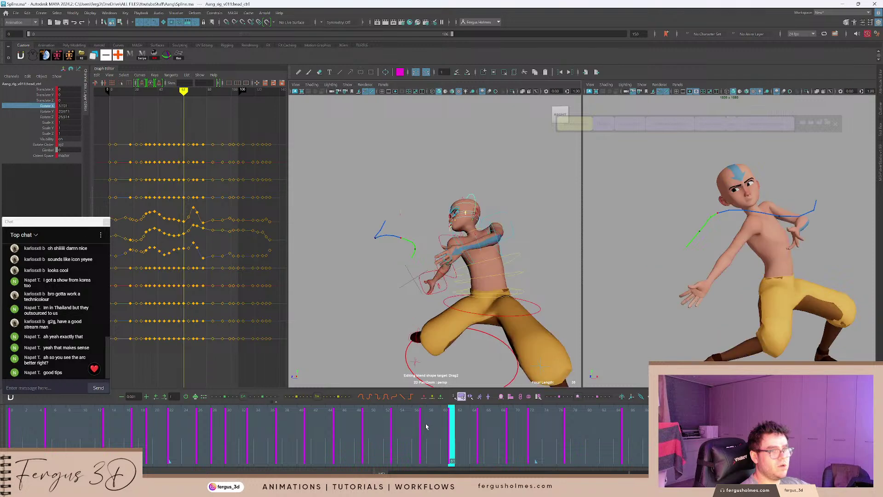
{"action": "left_click", "coordinate": [437, 192]}
{"action": "left_click", "coordinate": [421, 209]}
{"action": "scroll", "coordinate": [444, 210], "scroll_direction": "down", "scroll_amount": 3}
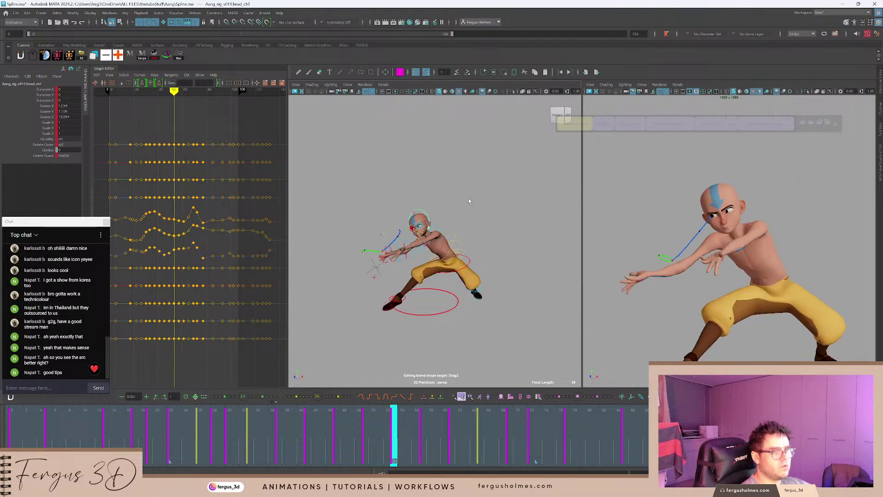
Go to frame 57, select the COG control and isolate its Rotate Z curve.
{"action": "mouse_move", "coordinate": [394, 427]}
{"action": "left_mouse_down"}
{"action": "mouse_move", "coordinate": [424, 428]}
{"action": "mouse_move", "coordinate": [372, 422]}
{"action": "mouse_move", "coordinate": [423, 426]}
{"action": "left_mouse_up"}
{"action": "middle_click_drag", "start_coordinate": [453, 269], "coordinate": [457, 247], "text": "alt"}
{"action": "scroll", "coordinate": [456, 247], "scroll_direction": "up", "scroll_amount": 5}
{"action": "left_click", "coordinate": [510, 235]}
{"action": "key", "text": "e"}
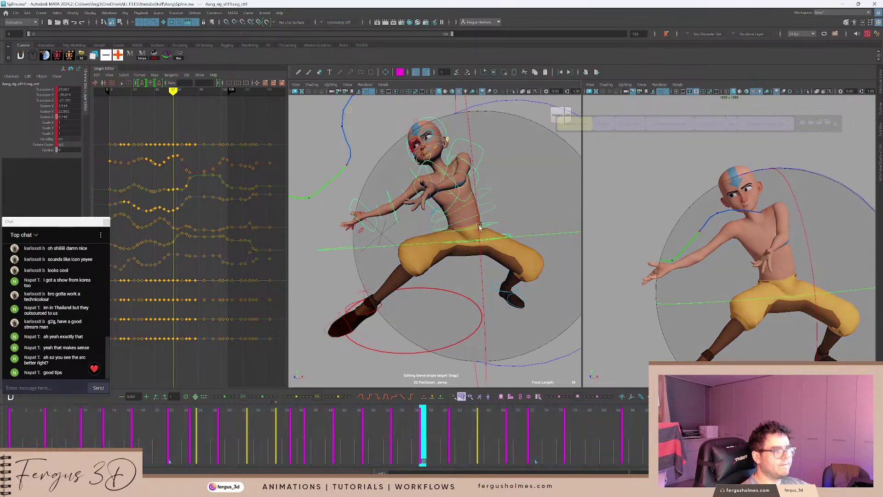
{"action": "scroll", "coordinate": [436, 205], "scroll_direction": "down", "scroll_amount": 5}
{"action": "left_click_drag", "start_coordinate": [435, 204], "coordinate": [481, 219], "text": "alt"}
{"action": "left_click", "coordinate": [46, 117]}
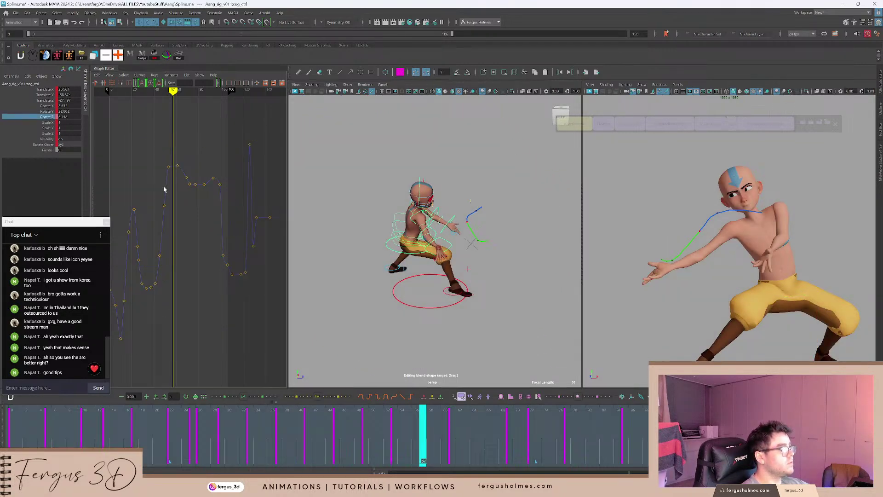
Compare the pose with the preceding frames and raise the COG's Rotate Z key at frame 57.
{"action": "mouse_move", "coordinate": [164, 189]}
{"action": "middle_mouse_down", "text": "alt"}
{"action": "mouse_move", "coordinate": [230, 184]}
{"action": "mouse_move", "coordinate": [118, 181]}
{"action": "middle_mouse_up", "text": "alt"}
{"action": "scroll", "coordinate": [227, 187], "scroll_direction": "up", "scroll_amount": 5}
{"action": "left_click_drag", "start_coordinate": [409, 196], "coordinate": [457, 217], "text": "alt"}
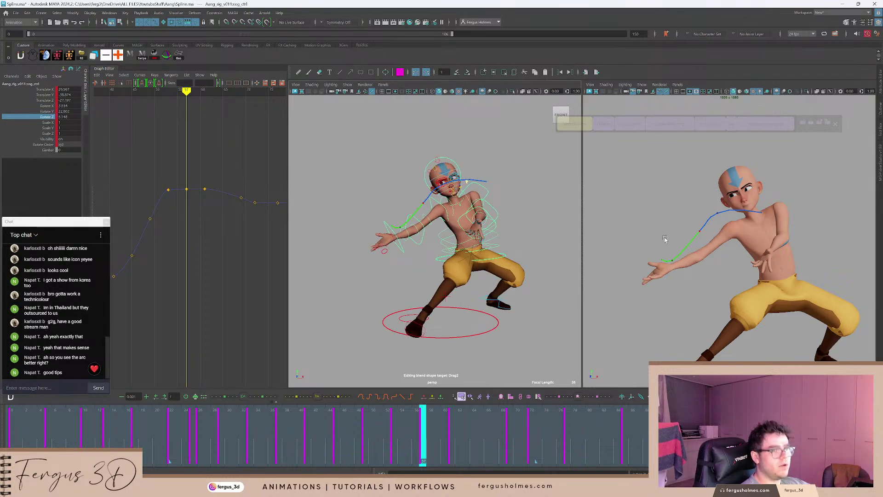
{"action": "left_click_drag", "start_coordinate": [422, 414], "coordinate": [402, 413]}
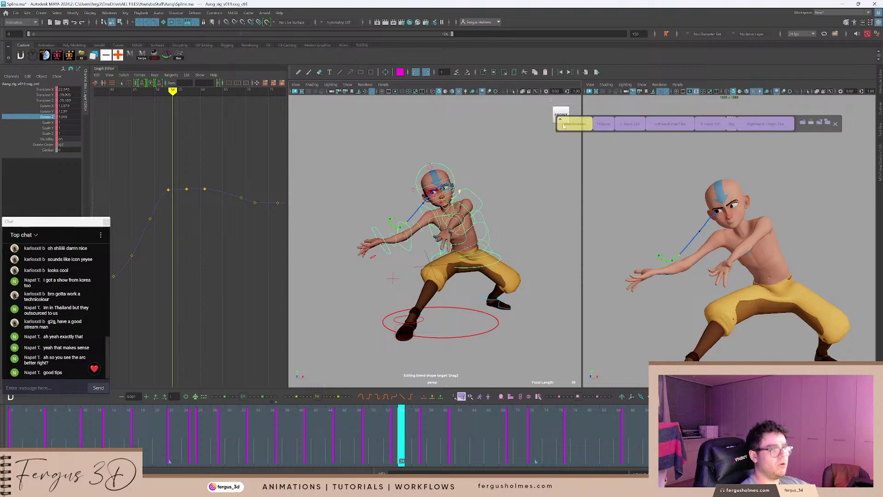
{"action": "left_click_drag", "start_coordinate": [401, 434], "coordinate": [423, 441]}
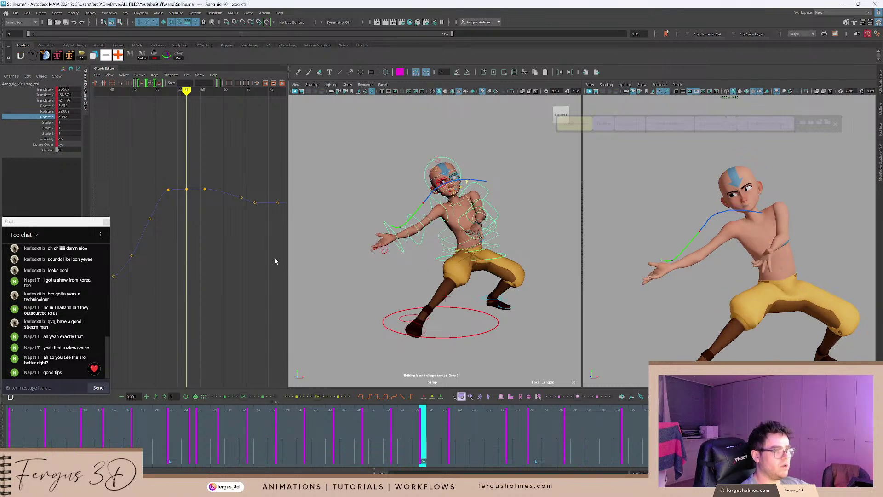
{"action": "middle_click_drag", "start_coordinate": [194, 189], "coordinate": [198, 176], "text": "shift"}
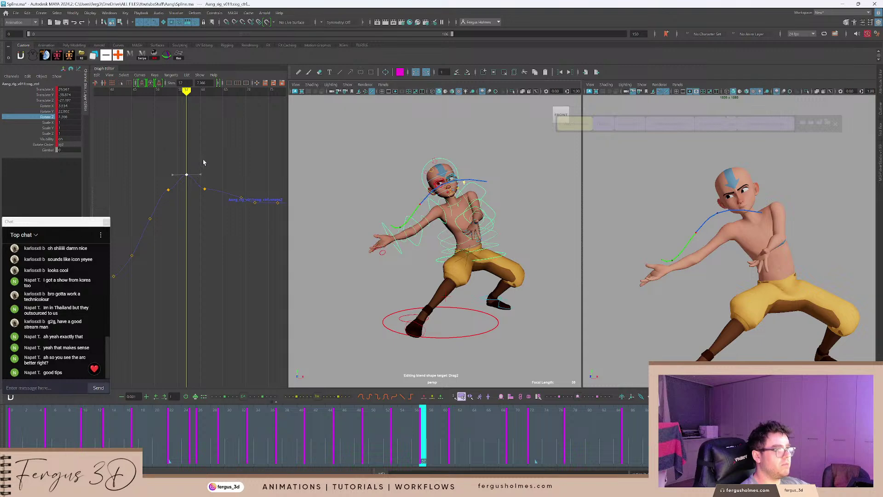
{"action": "left_click_drag", "start_coordinate": [209, 220], "coordinate": [219, 221]}
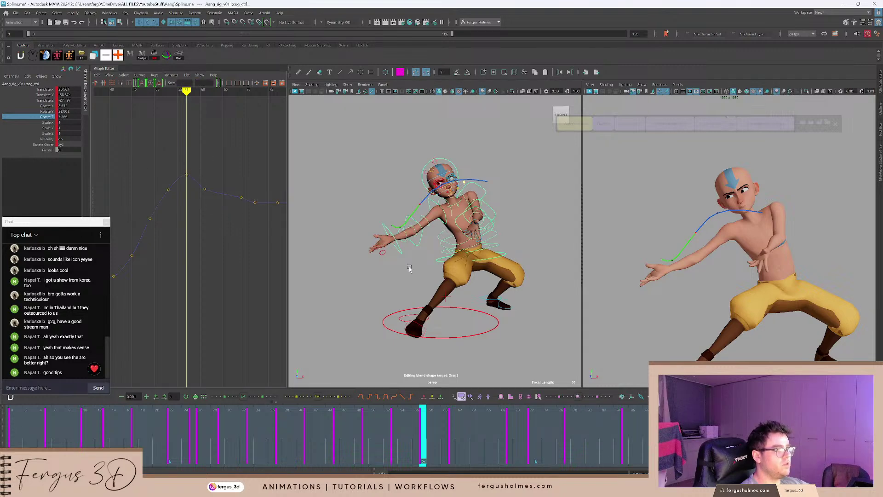
Play back and scrub through the body movement around frame 57 to check the revised arc in the camera view.
{"action": "mouse_move", "coordinate": [371, 446]}
{"action": "left_mouse_down"}
{"action": "mouse_move", "coordinate": [493, 446]}
{"action": "mouse_move", "coordinate": [329, 443]}
{"action": "mouse_move", "coordinate": [554, 444]}
{"action": "mouse_move", "coordinate": [336, 444]}
{"action": "mouse_move", "coordinate": [536, 445]}
{"action": "mouse_move", "coordinate": [337, 444]}
{"action": "mouse_move", "coordinate": [350, 435]}
{"action": "left_mouse_up"}
{"action": "key", "text": "alt+v"}
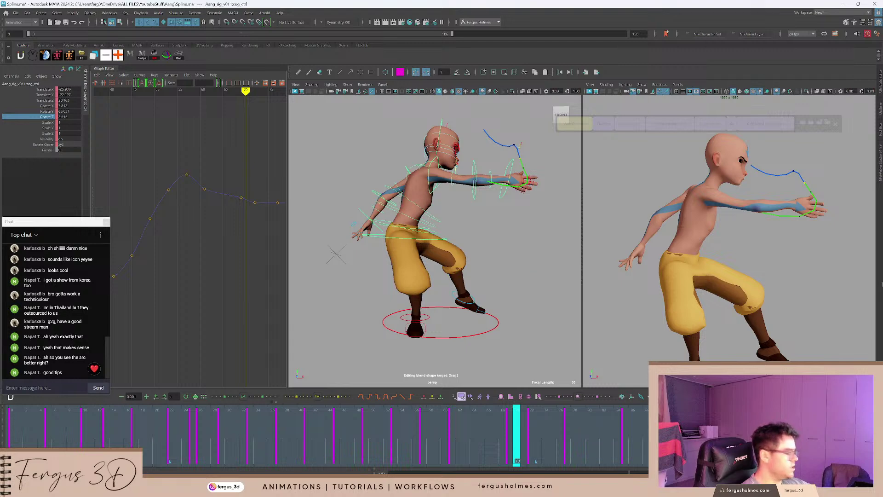
{"action": "right_click_drag", "start_coordinate": [779, 242], "coordinate": [754, 243]}
{"action": "middle_click_drag", "start_coordinate": [755, 242], "coordinate": [723, 244]}
{"action": "left_click_drag", "start_coordinate": [450, 430], "coordinate": [378, 415]}
{"action": "key", "text": "alt+v"}
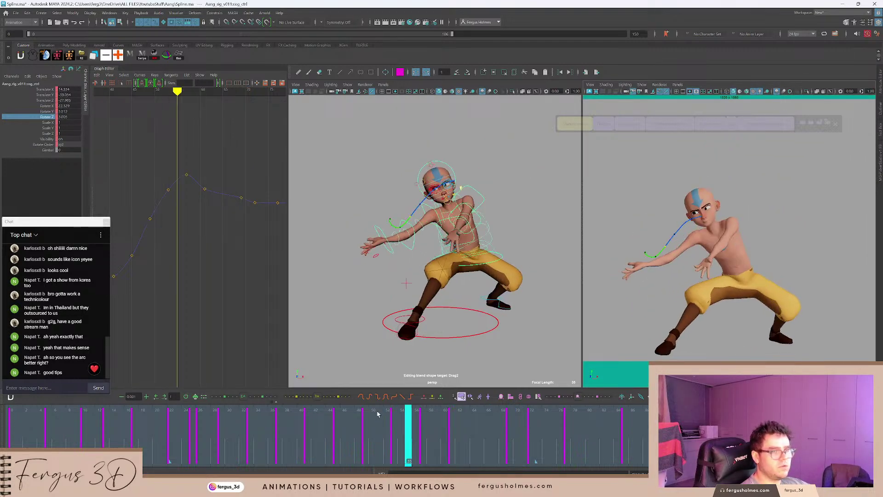
{"action": "left_click", "coordinate": [380, 435]}
{"action": "key", "text": "alt+v"}
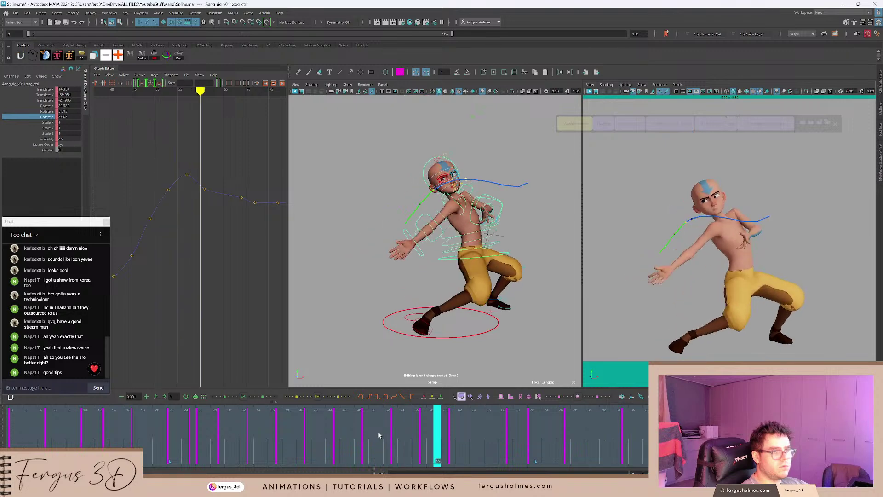
{"action": "mouse_move", "coordinate": [379, 435]}
{"action": "left_mouse_down"}
{"action": "mouse_move", "coordinate": [517, 434]}
{"action": "mouse_move", "coordinate": [408, 433]}
{"action": "mouse_move", "coordinate": [426, 435]}
{"action": "left_mouse_up"}
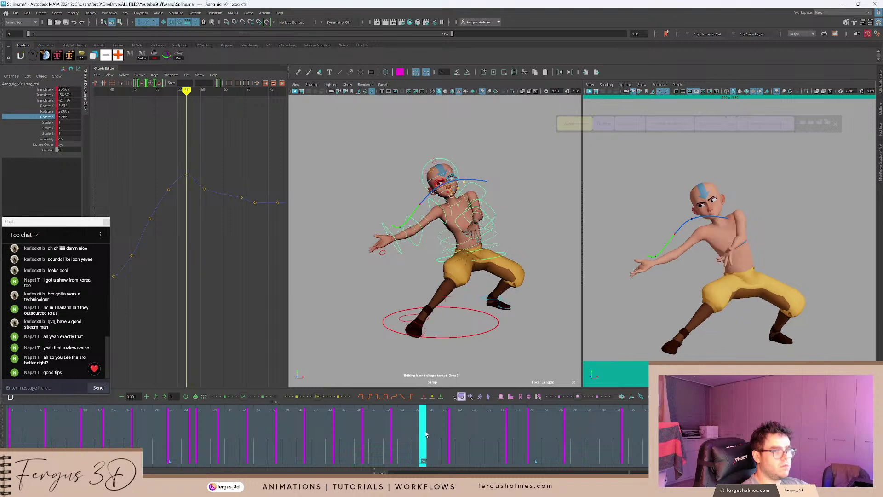
Rotate the COG control freely at frame 57 to tilt the whole body and reshape the head's arc.
{"action": "scroll", "coordinate": [465, 260], "scroll_direction": "up", "scroll_amount": 2}
{"action": "key", "text": "e"}
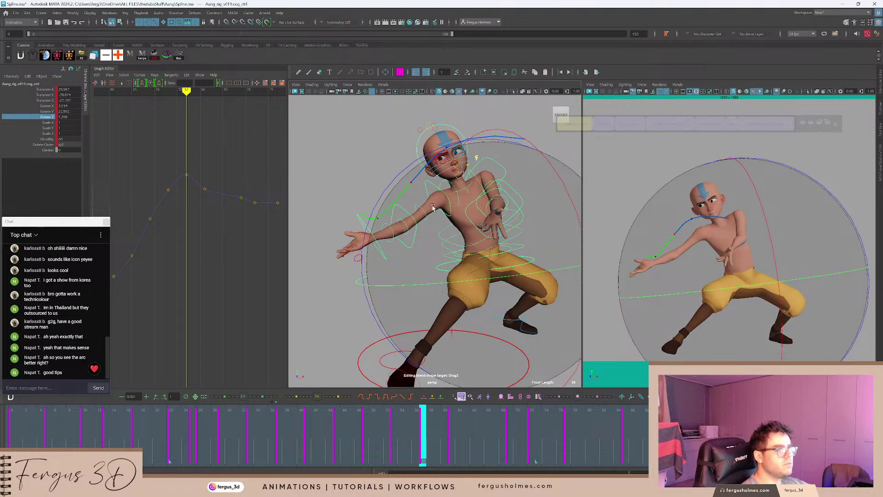
{"action": "left_click_drag", "start_coordinate": [432, 208], "coordinate": [410, 209], "text": "alt"}
{"action": "left_click_drag", "start_coordinate": [462, 180], "coordinate": [479, 207]}
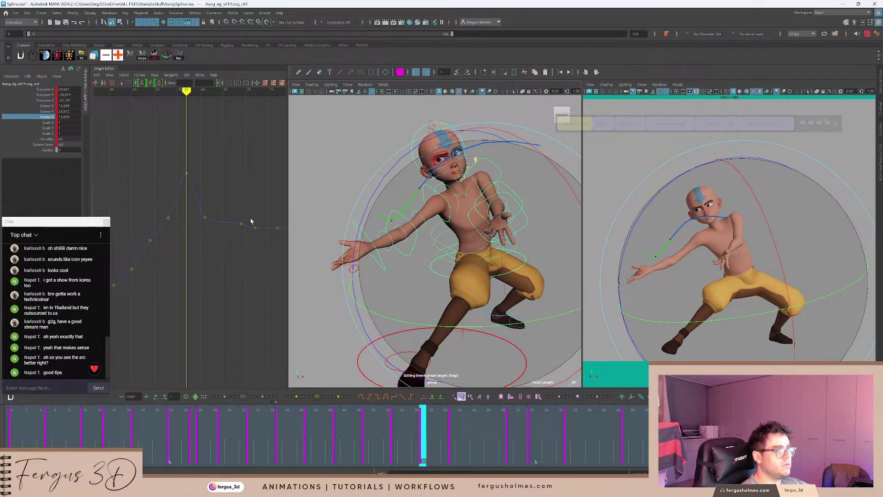
{"action": "left_click_drag", "start_coordinate": [436, 258], "coordinate": [431, 259]}
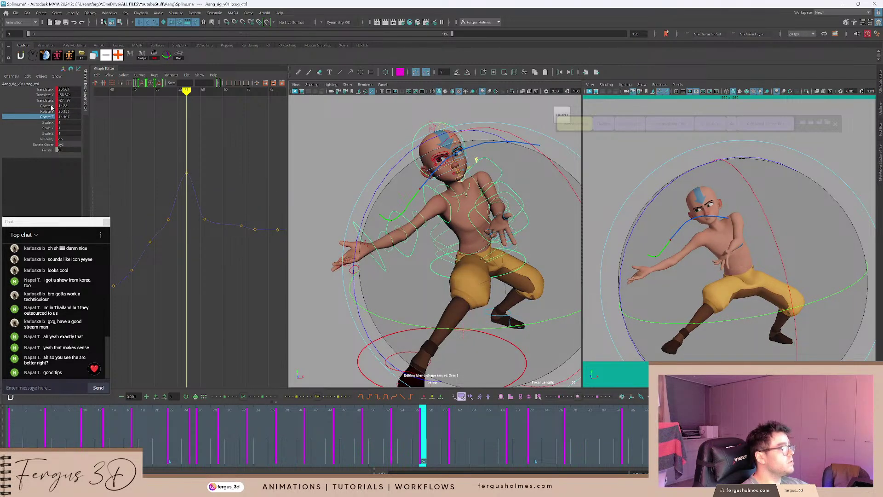
Show the COG control's Rotate X, Y and Z curves together and delete the Rotate X key at frame 53.
{"action": "left_click", "coordinate": [48, 106]}
{"action": "left_click", "coordinate": [51, 118], "text": "shift"}
{"action": "key", "text": "a"}
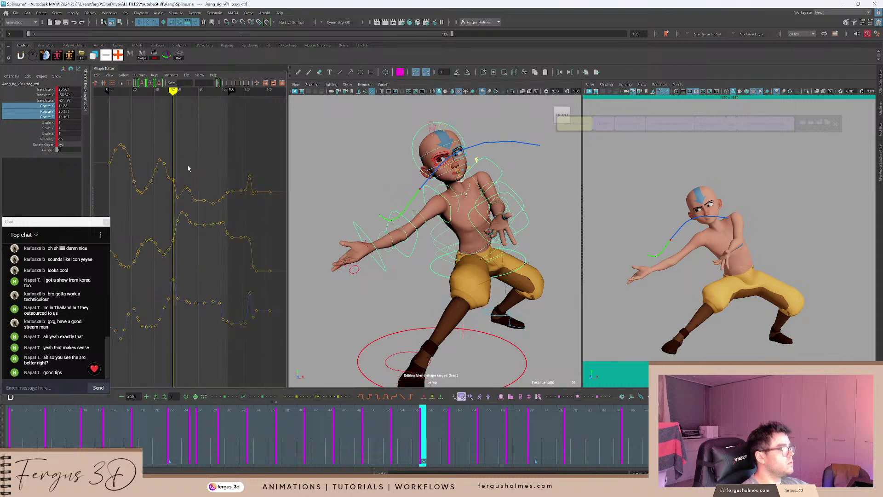
{"action": "right_click_drag", "start_coordinate": [190, 169], "coordinate": [176, 213], "text": "alt+shift"}
{"action": "scroll", "coordinate": [176, 212], "scroll_direction": "up", "scroll_amount": 5}
{"action": "key", "text": "comma"}
{"action": "middle_click_drag", "start_coordinate": [160, 190], "coordinate": [255, 181], "text": "alt"}
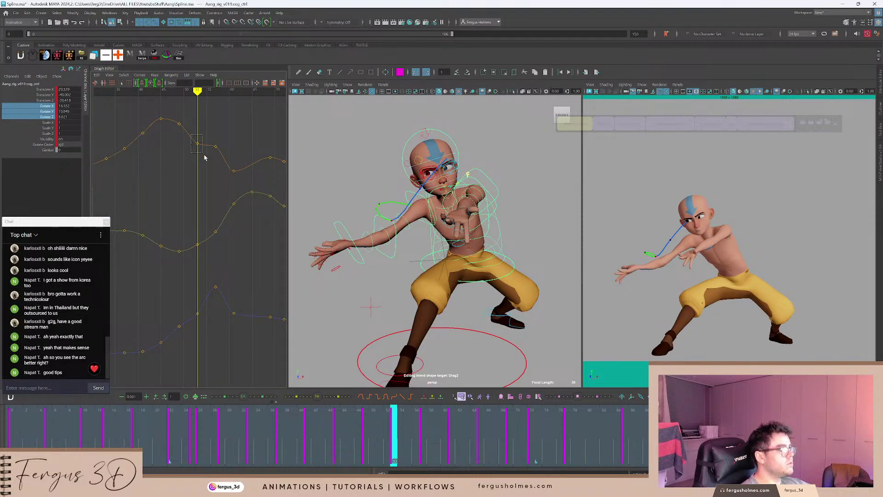
{"action": "key", "text": "Delete"}
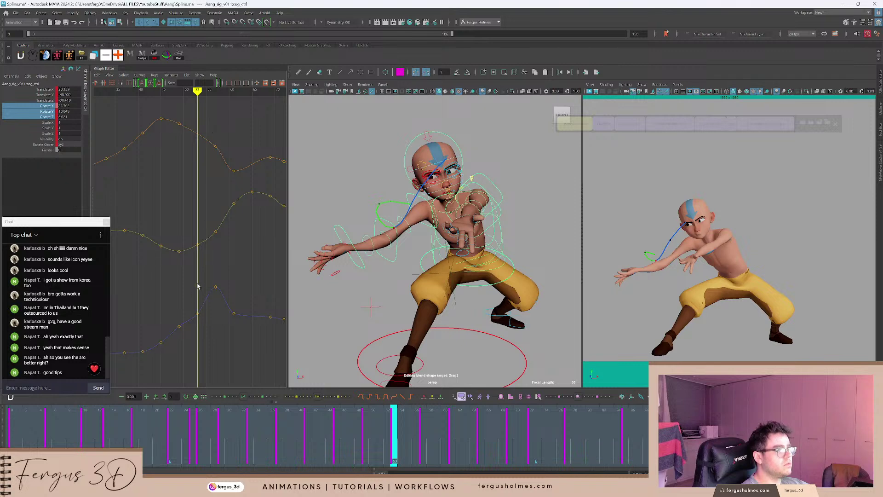
Try removing the COG's Rotate Z key at frame 53.
{"action": "key", "text": "Delete"}
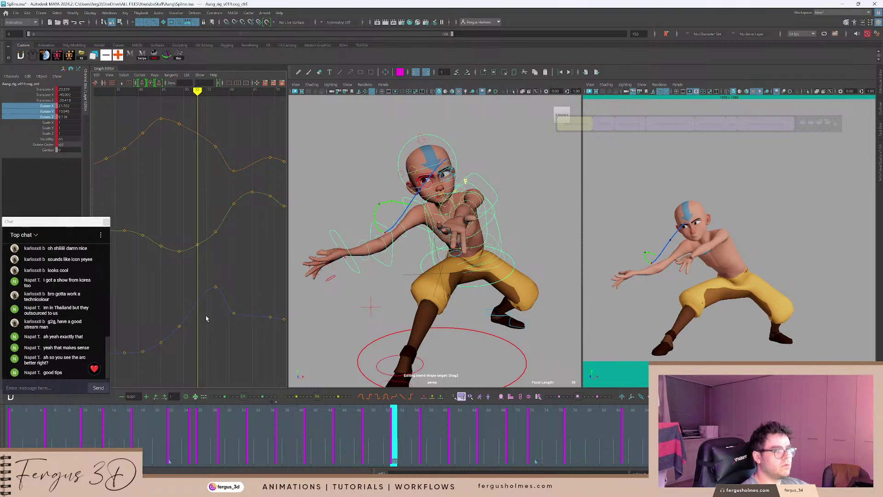
{"action": "key", "text": "ctrl+z"}
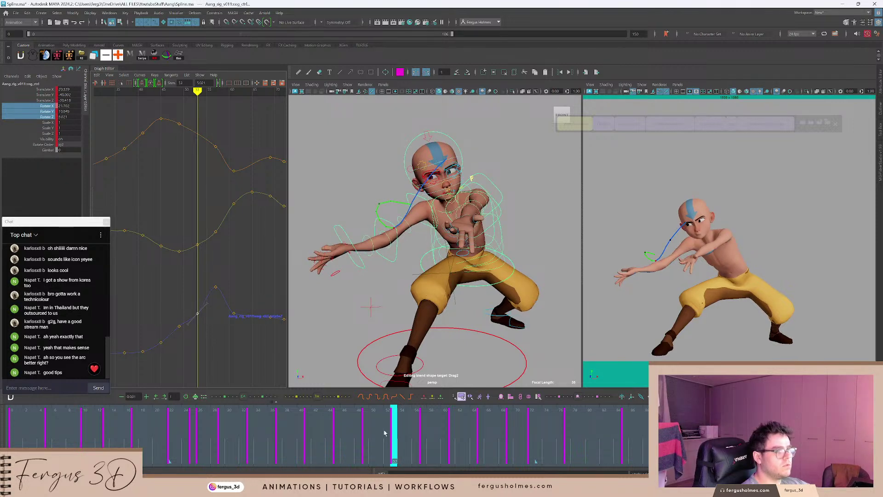
Scrub through the body movement and sketch the pose's curved line of action over the camera view at frame 61.
{"action": "left_click_drag", "start_coordinate": [384, 433], "coordinate": [510, 435]}
{"action": "left_click_drag", "start_coordinate": [472, 225], "coordinate": [427, 210], "text": "alt"}
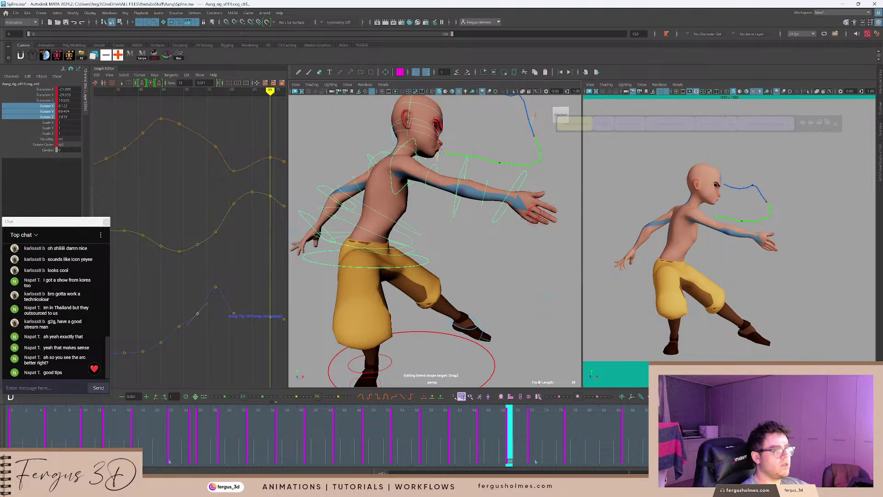
{"action": "left_click_drag", "start_coordinate": [513, 419], "coordinate": [451, 418]}
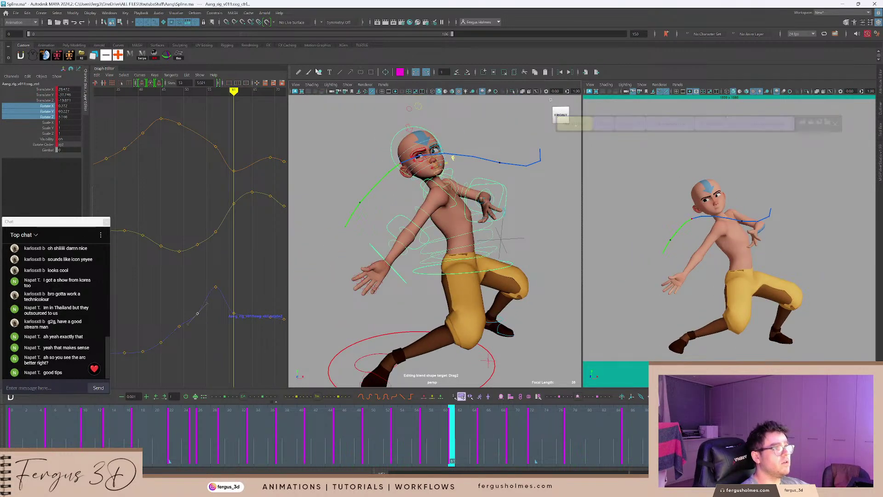
{"action": "left_click", "coordinate": [299, 72]}
{"action": "mouse_move", "coordinate": [655, 180]}
{"action": "left_mouse_down"}
{"action": "mouse_move", "coordinate": [725, 329]}
{"action": "mouse_move", "coordinate": [690, 341]}
{"action": "left_mouse_up"}
{"action": "left_click_drag", "start_coordinate": [460, 421], "coordinate": [429, 417]}
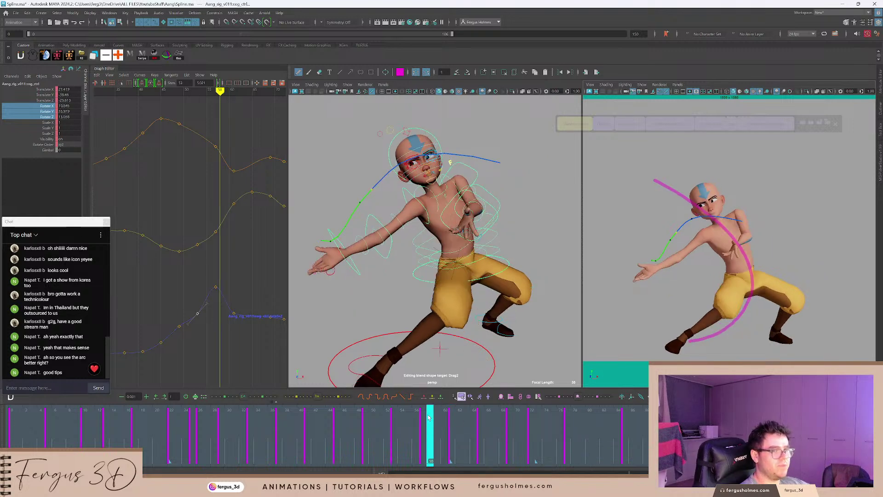
{"action": "key", "text": "period"}
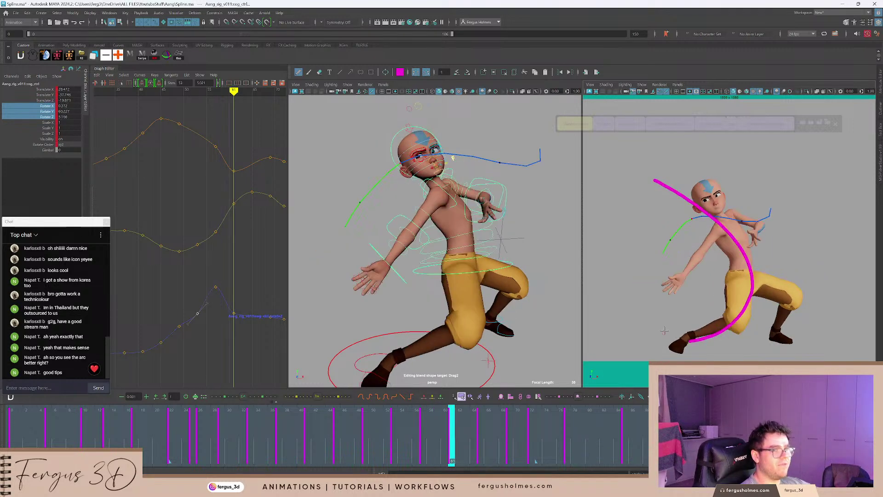
Sketch the reversed line of action over the body at frame 66 and try a straight one at frame 69.
{"action": "left_click_drag", "start_coordinate": [439, 425], "coordinate": [489, 428]}
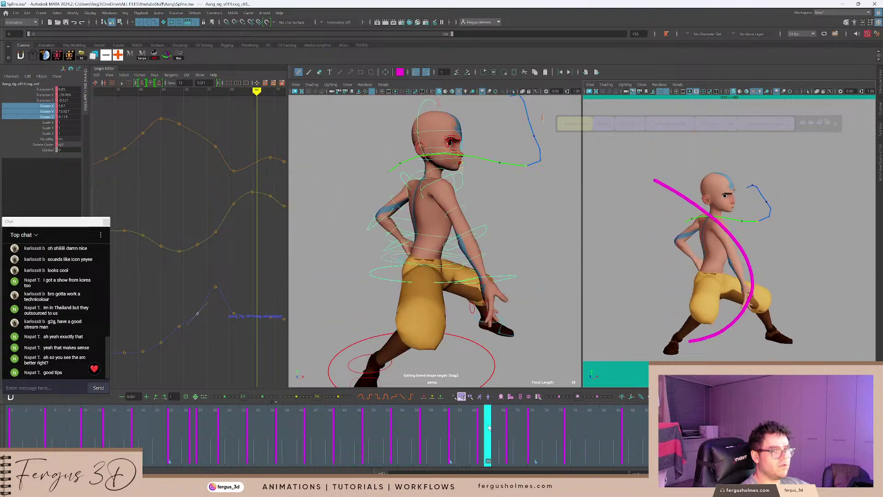
{"action": "mouse_move", "coordinate": [727, 302]}
{"action": "left_mouse_down"}
{"action": "mouse_move", "coordinate": [706, 261]}
{"action": "mouse_move", "coordinate": [778, 179]}
{"action": "left_mouse_up"}
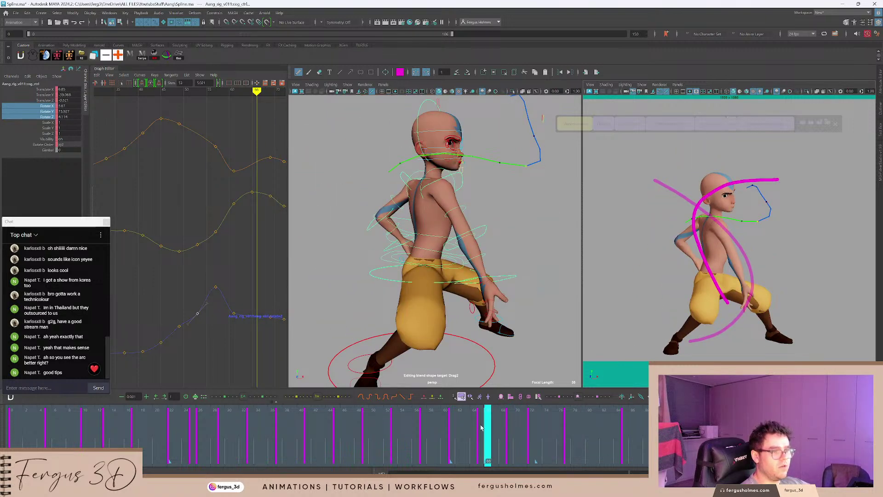
{"action": "left_click", "coordinate": [511, 428]}
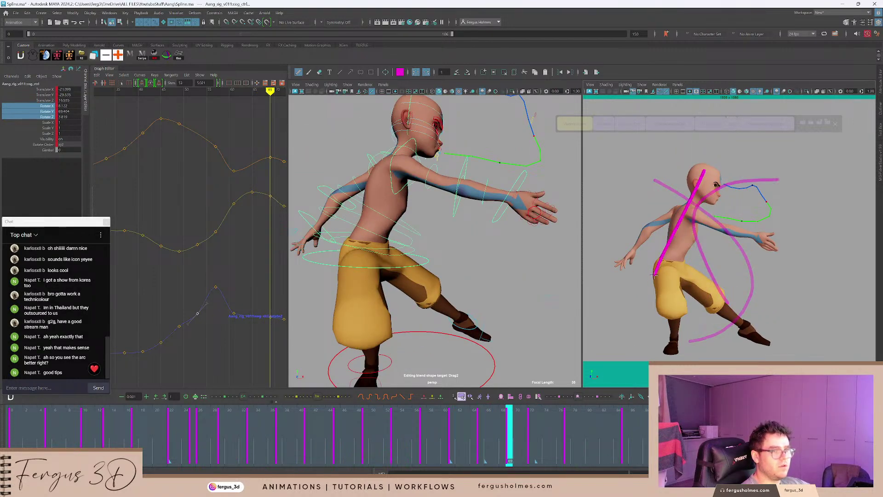
{"action": "mouse_move", "coordinate": [488, 428]}
{"action": "left_mouse_down"}
{"action": "mouse_move", "coordinate": [426, 428]}
{"action": "mouse_move", "coordinate": [495, 427]}
{"action": "left_mouse_up"}
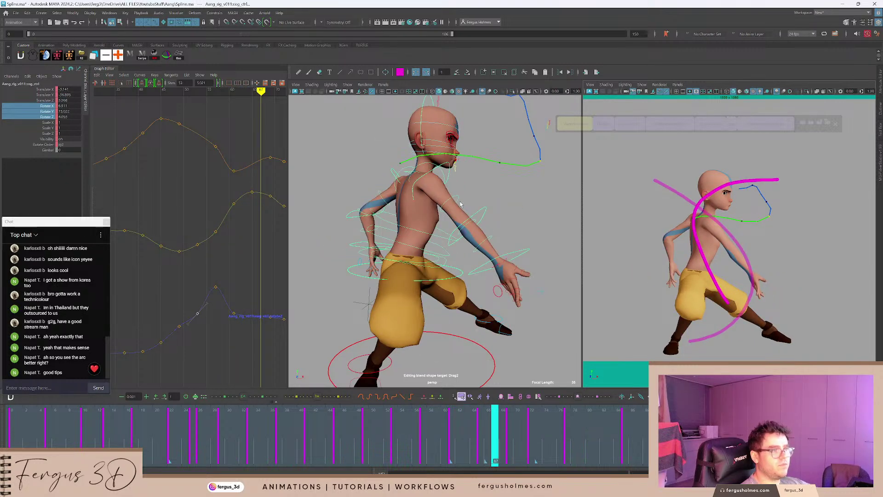
Select the spine controls through their saved selection set and isolate their Rotate X curves.
{"action": "left_click", "coordinate": [605, 124]}
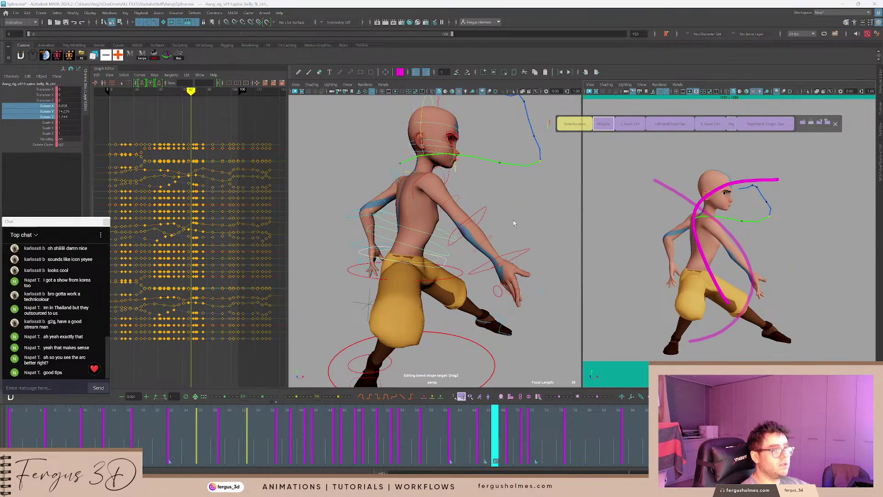
{"action": "key", "text": "e"}
{"action": "key", "text": "e"}
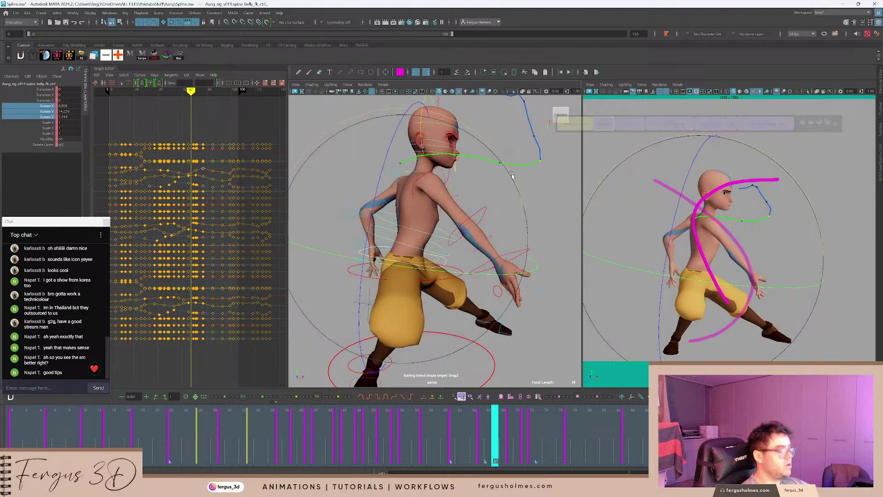
{"action": "left_click", "coordinate": [47, 106]}
{"action": "key", "text": "f"}
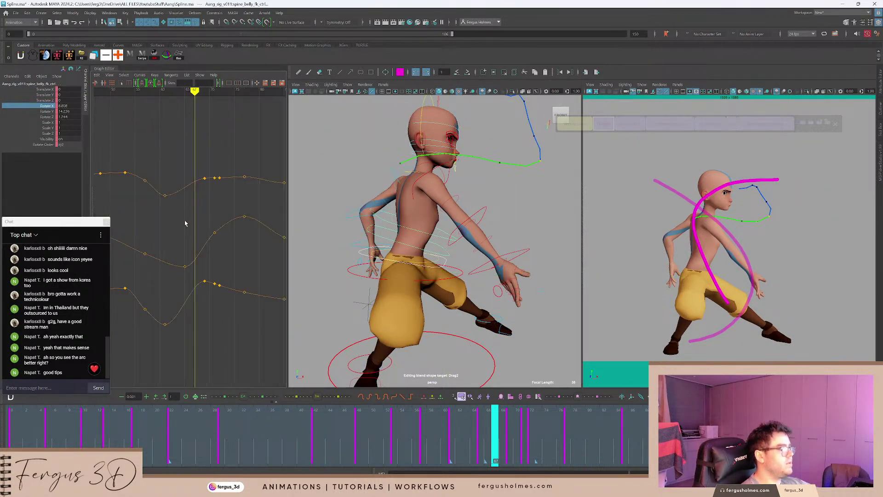
Compare the spine poses between frames 57 and 69 against the Rotate X curves and the sketched lines of action.
{"action": "middle_click_drag", "start_coordinate": [189, 209], "coordinate": [223, 197], "text": "alt"}
{"action": "key", "text": "comma"}
{"action": "key", "text": "comma"}
{"action": "key", "text": "comma"}
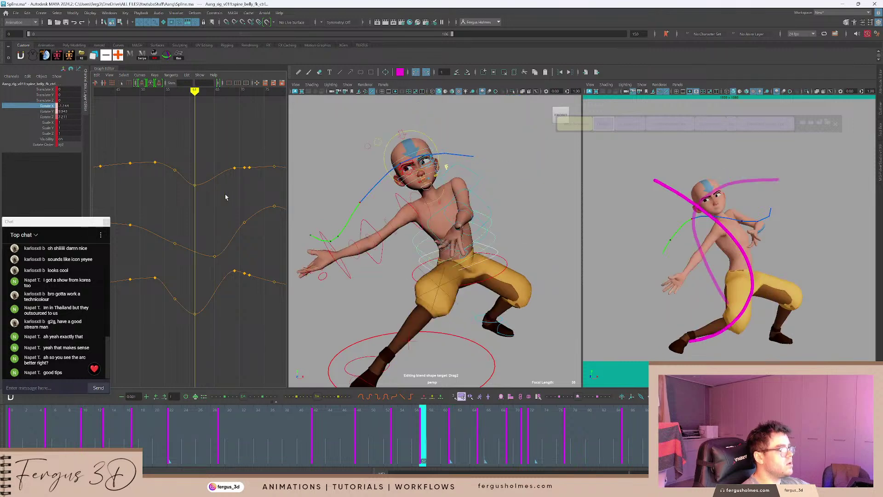
{"action": "key", "text": "period"}
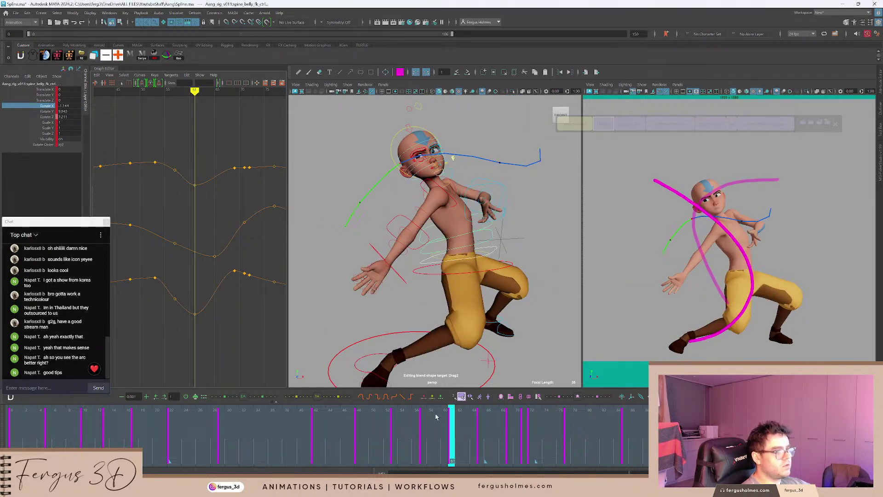
{"action": "left_click_drag", "start_coordinate": [452, 418], "coordinate": [509, 426]}
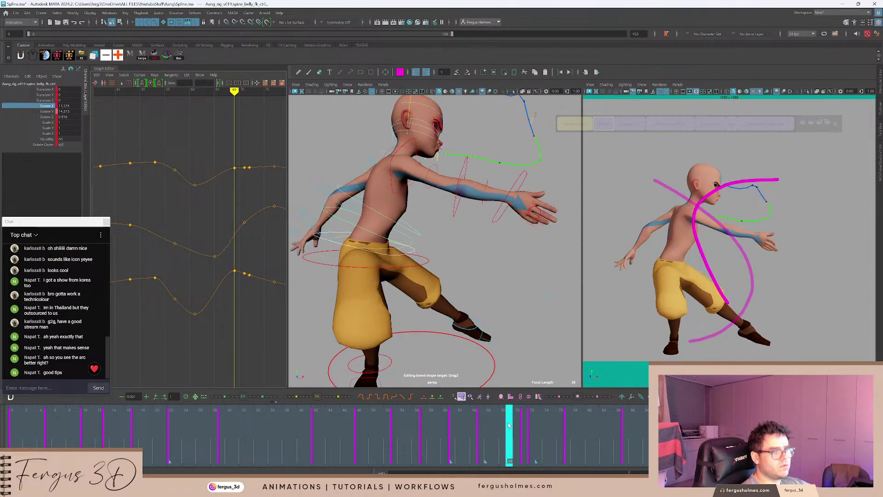
Raise the spine belly's Rotate X key strongly and the chest's slightly at frame 69 to bend the torso forward.
{"action": "key", "text": "e"}
{"action": "scroll", "coordinate": [444, 211], "scroll_direction": "down", "scroll_amount": 3}
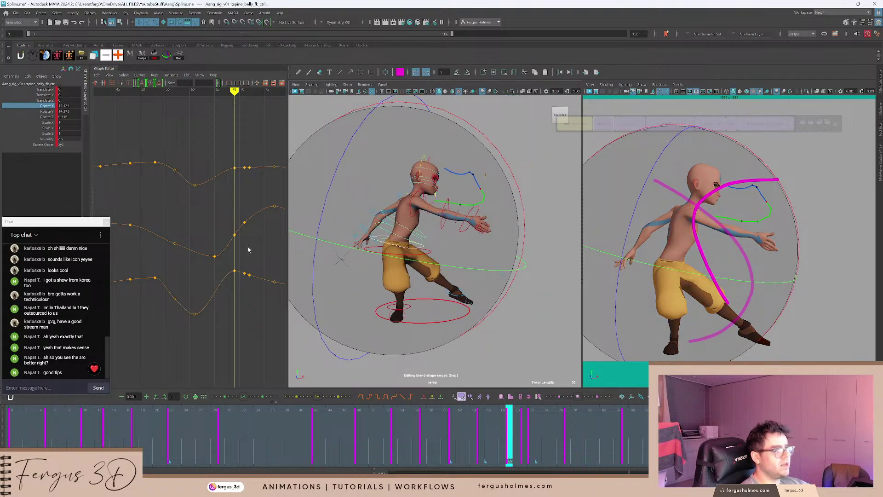
{"action": "scroll", "coordinate": [239, 258], "scroll_direction": "up", "scroll_amount": 3}
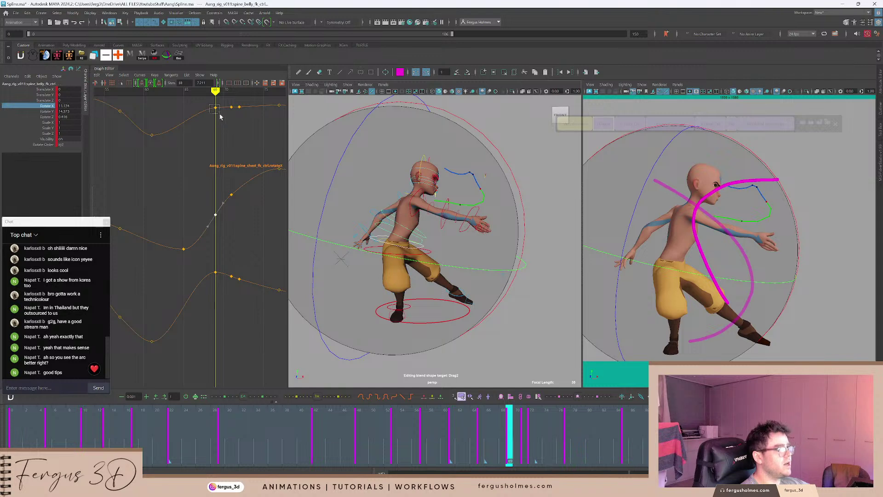
{"action": "left_click_drag", "start_coordinate": [220, 114], "coordinate": [221, 116]}
{"action": "left_click", "coordinate": [239, 148]}
{"action": "left_click_drag", "start_coordinate": [222, 151], "coordinate": [221, 152]}
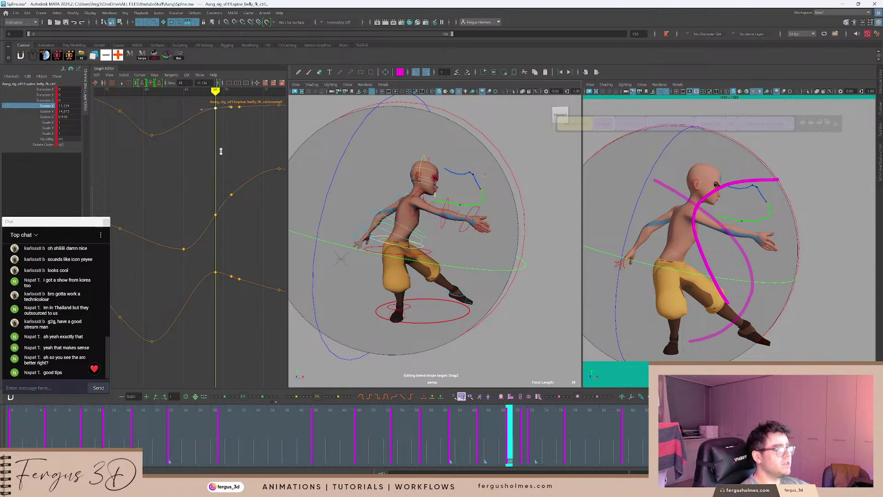
{"action": "middle_click_drag", "start_coordinate": [221, 151], "coordinate": [214, 174], "text": "shift"}
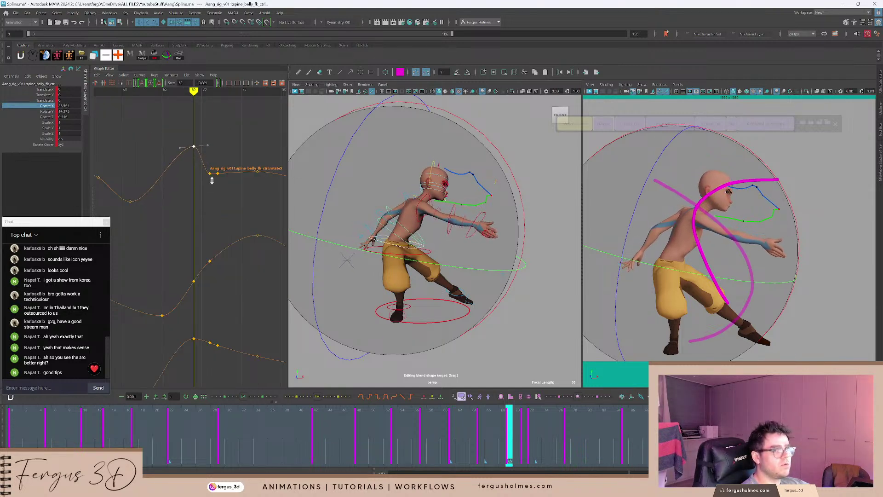
{"action": "left_click", "coordinate": [200, 288]}
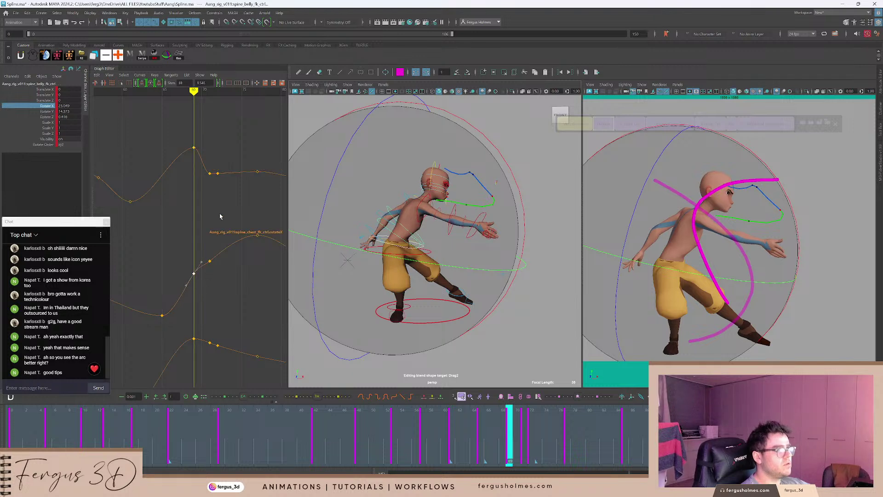
Raise the spine belly's Rotate X keys at frames 71 and 72 to continue smoothly from the frame 69 peak.
{"action": "key", "text": "period"}
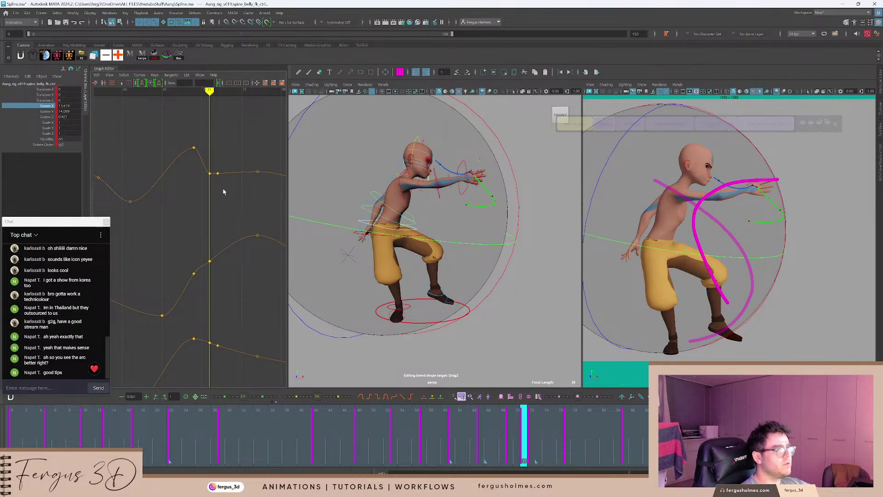
{"action": "key", "text": "period"}
{"action": "left_click", "coordinate": [218, 173]}
{"action": "middle_click_drag", "start_coordinate": [225, 173], "coordinate": [232, 145]}
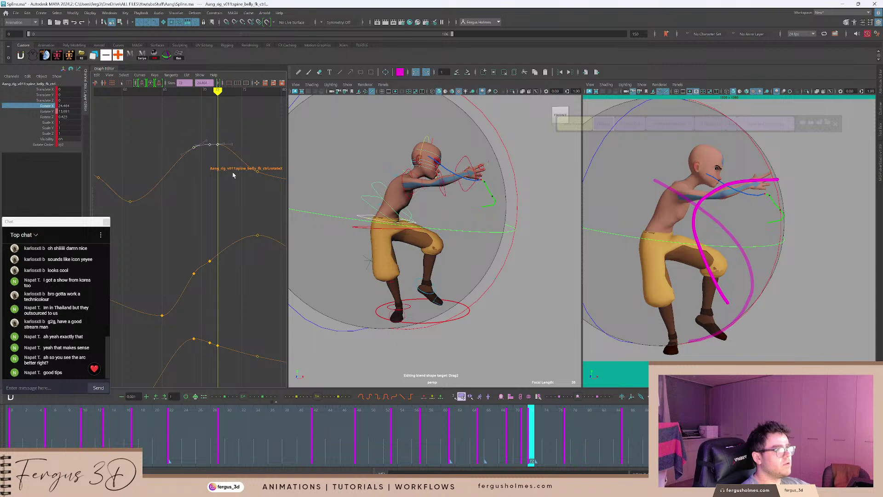
Raise the spine chest's Rotate X key at frame 71 to round the curve into its peak.
{"action": "left_click", "coordinate": [249, 203]}
{"action": "middle_click_drag", "start_coordinate": [233, 224], "coordinate": [231, 185], "text": "alt"}
{"action": "key", "text": "comma"}
{"action": "left_click", "coordinate": [207, 221]}
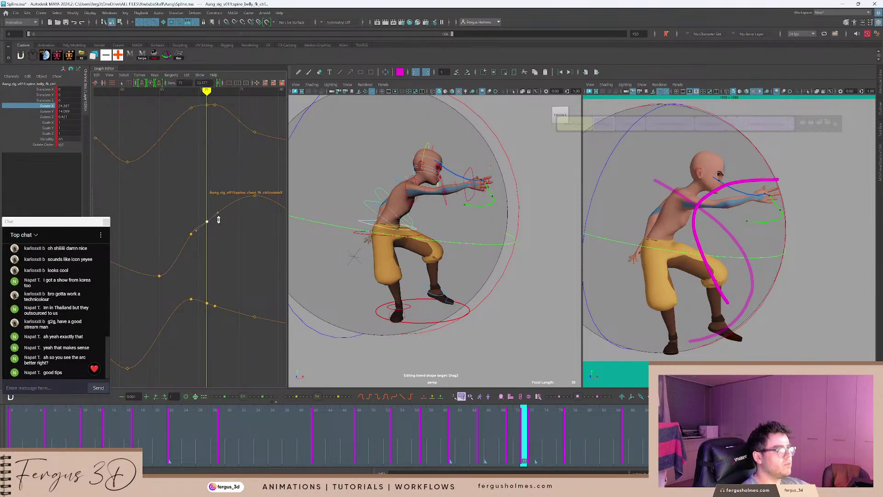
{"action": "middle_click_drag", "start_coordinate": [219, 220], "coordinate": [220, 213]}
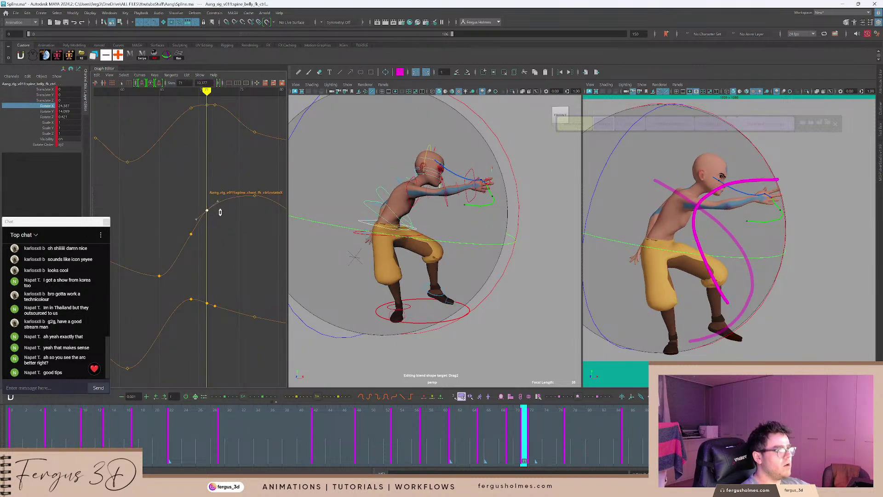
Raise the lowest spine Rotate X curve's keys from frame 69 to 72, and lower its frame 69 key into the slope.
{"action": "left_click", "coordinate": [208, 303]}
{"action": "middle_click_drag", "start_coordinate": [208, 303], "coordinate": [239, 276]}
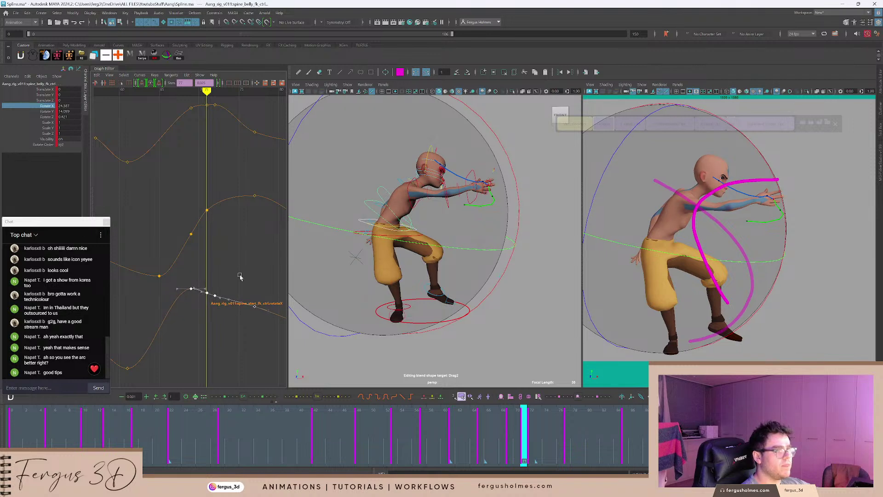
{"action": "key", "text": "comma"}
{"action": "left_click", "coordinate": [191, 293]}
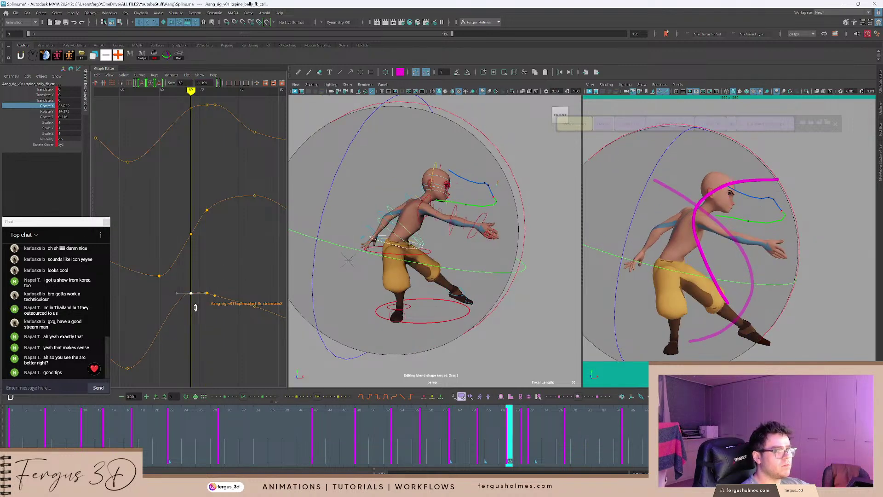
{"action": "middle_click_drag", "start_coordinate": [196, 308], "coordinate": [191, 303]}
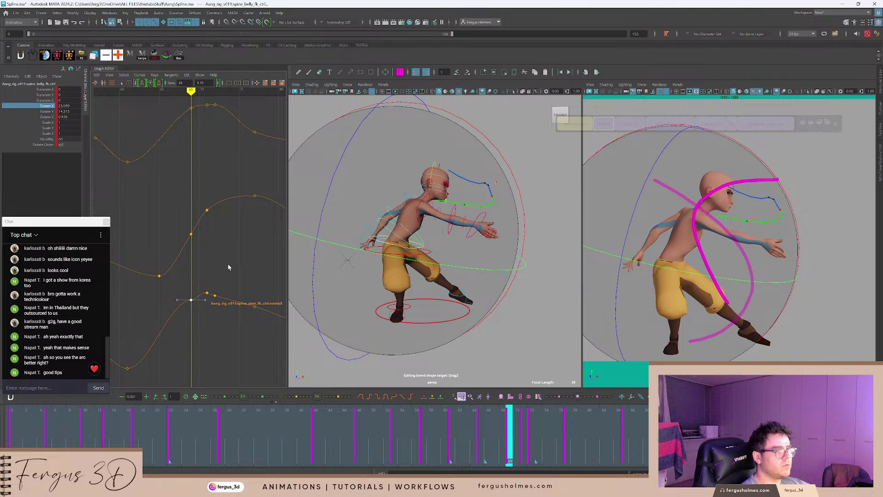
Lower the frame 72 key on the lowest spine Rotate X curve and compare with frame 71.
{"action": "key", "text": "period"}
{"action": "key", "text": "period"}
{"action": "left_click", "coordinate": [216, 288]}
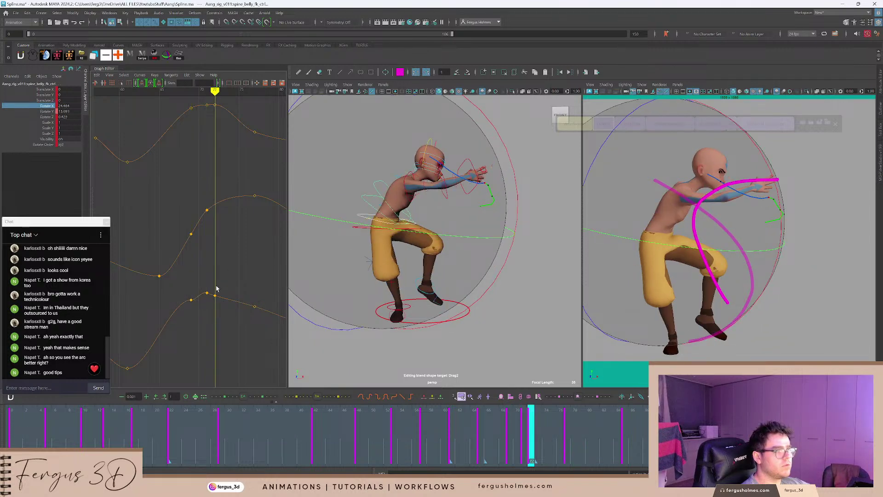
{"action": "left_click", "coordinate": [215, 295]}
{"action": "middle_click_drag", "start_coordinate": [223, 305], "coordinate": [225, 310]}
{"action": "key", "text": "comma"}
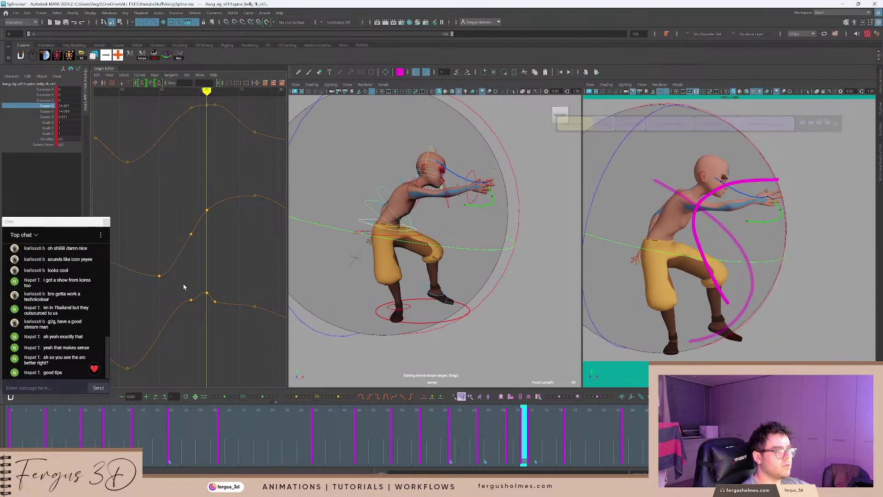
Delete the frame 72 key from the lowest spine Rotate X curve to smooth the falloff after the peak.
{"action": "left_click_drag", "start_coordinate": [263, 326], "coordinate": [263, 327]}
{"action": "key", "text": "shift+a"}
{"action": "left_click", "coordinate": [245, 281]}
{"action": "middle_click_drag", "start_coordinate": [242, 281], "coordinate": [228, 235], "text": "alt"}
{"action": "key", "text": "period"}
{"action": "left_click_drag", "start_coordinate": [194, 251], "coordinate": [213, 263]}
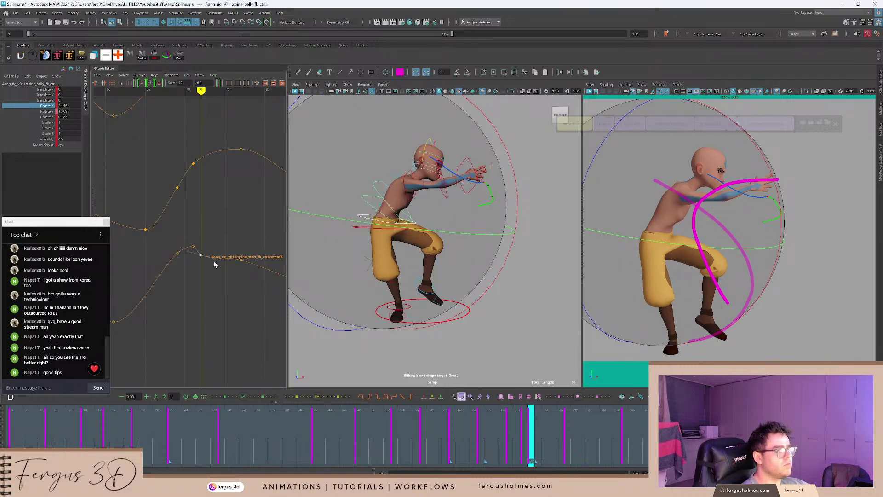
{"action": "key", "text": "Delete"}
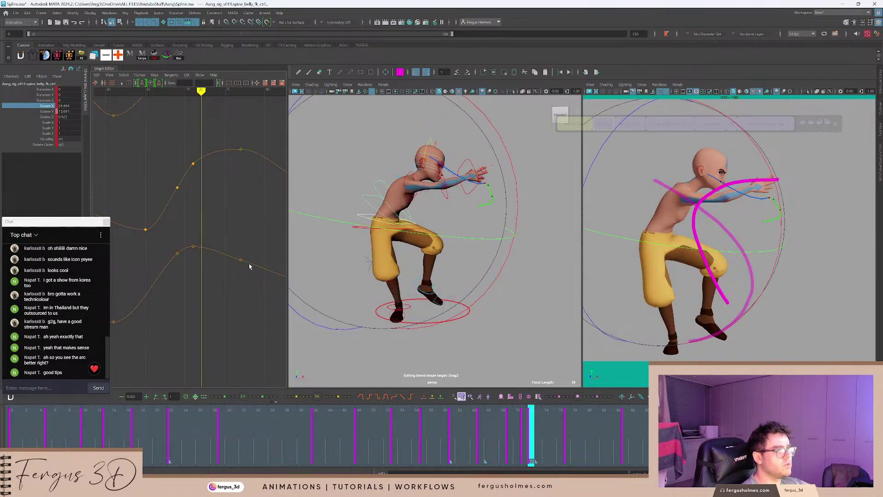
Lower the frame 77 key on the lowest spine Rotate X curve to steepen the falloff after the peak.
{"action": "key", "text": "period"}
{"action": "middle_click_drag", "start_coordinate": [280, 266], "coordinate": [217, 237], "text": "alt"}
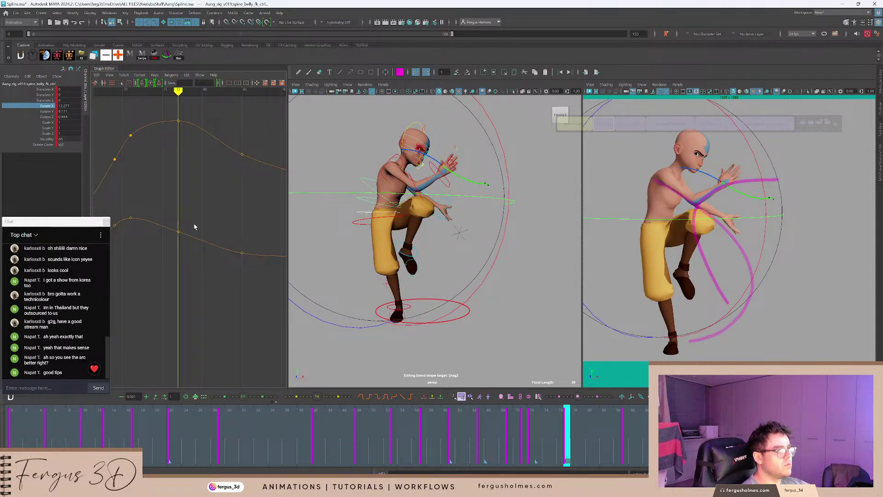
{"action": "left_click_drag", "start_coordinate": [169, 239], "coordinate": [195, 224]}
{"action": "middle_click_drag", "start_coordinate": [194, 224], "coordinate": [191, 232], "text": "shift"}
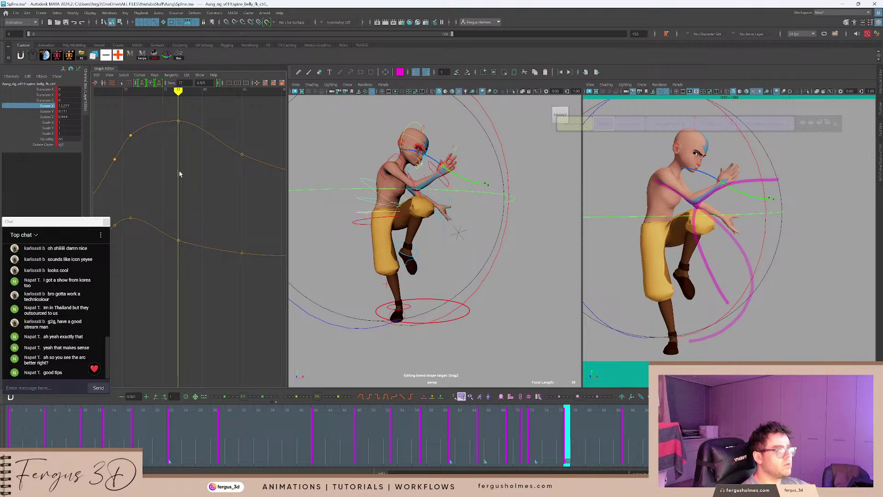
Play back and scrub the animation through the leg lift to review the spine's line-of-action change.
{"action": "middle_click_drag", "start_coordinate": [180, 174], "coordinate": [203, 206], "text": "alt"}
{"action": "left_click_drag", "start_coordinate": [547, 417], "coordinate": [524, 417]}
{"action": "left_click_drag", "start_coordinate": [454, 432], "coordinate": [537, 432]}
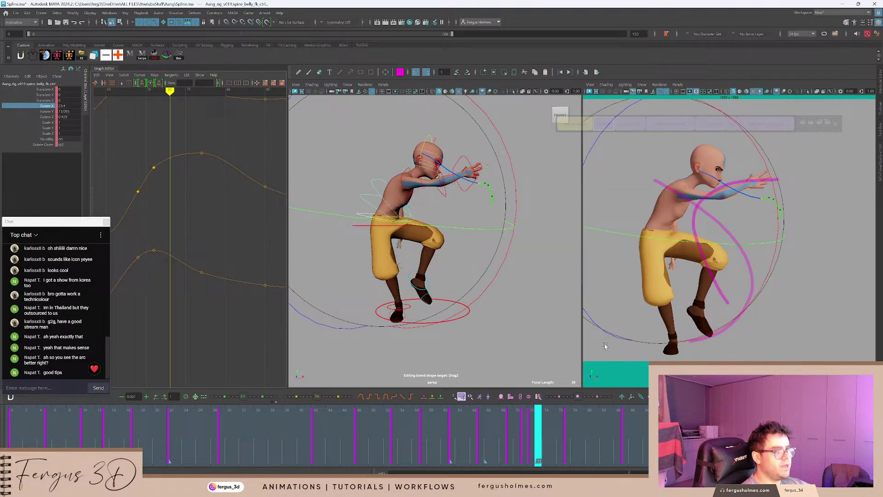
{"action": "left_click_drag", "start_coordinate": [495, 428], "coordinate": [420, 428]}
{"action": "key", "text": "alt+v"}
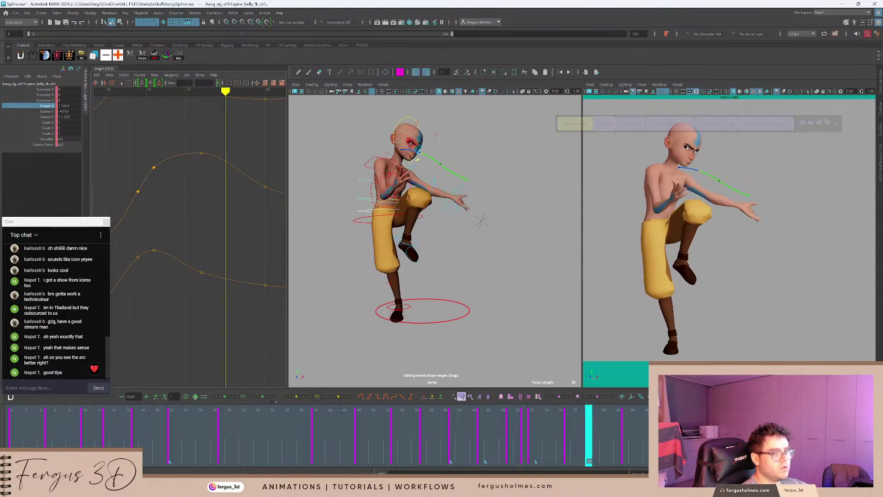
{"action": "key", "text": "alt+v"}
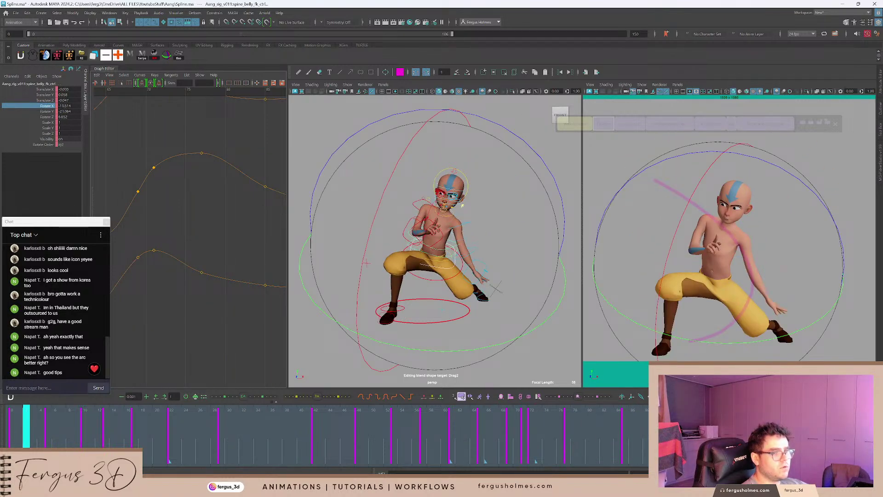
{"action": "left_click_drag", "start_coordinate": [394, 422], "coordinate": [595, 422]}
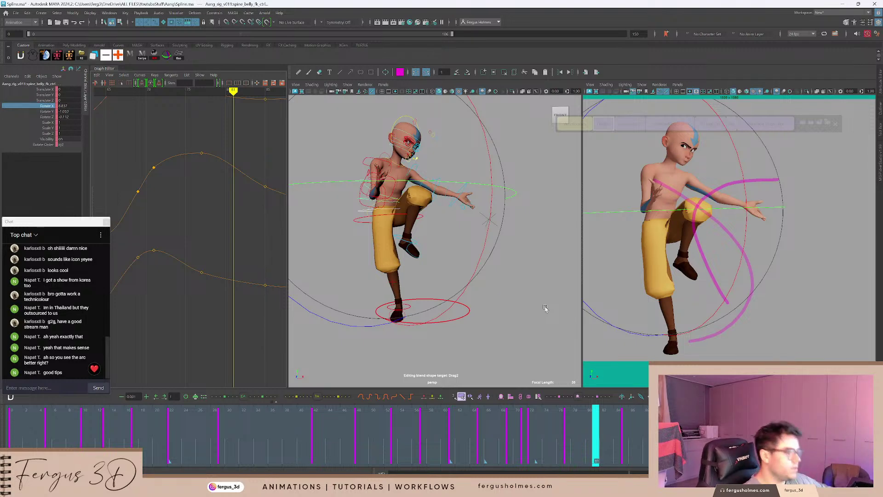
Clear the selection, hide the rig controls in the perspective view, and examine the body silhouette between frames 69 and 74.
{"action": "left_click", "coordinate": [633, 228]}
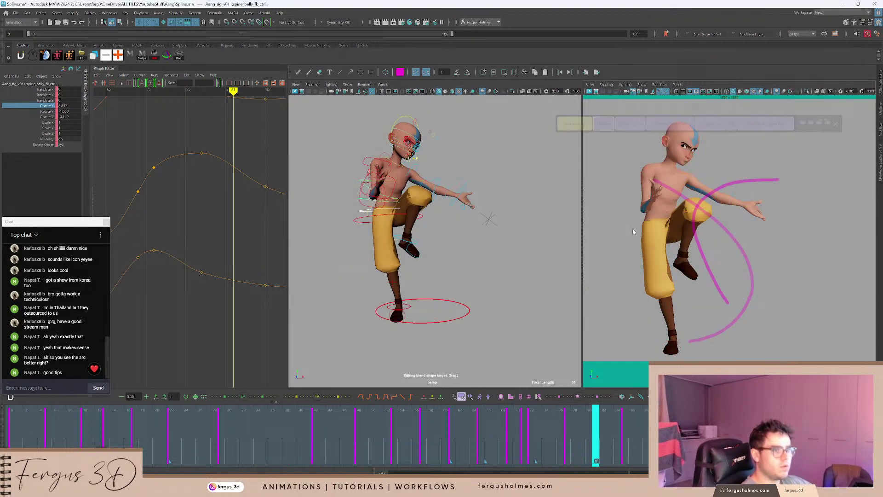
{"action": "mouse_move", "coordinate": [534, 417]}
{"action": "left_mouse_down"}
{"action": "mouse_move", "coordinate": [493, 418]}
{"action": "mouse_move", "coordinate": [617, 418]}
{"action": "mouse_move", "coordinate": [399, 408]}
{"action": "mouse_move", "coordinate": [631, 418]}
{"action": "mouse_move", "coordinate": [479, 417]}
{"action": "mouse_move", "coordinate": [510, 417]}
{"action": "left_mouse_up"}
{"action": "key", "text": "alt+v"}
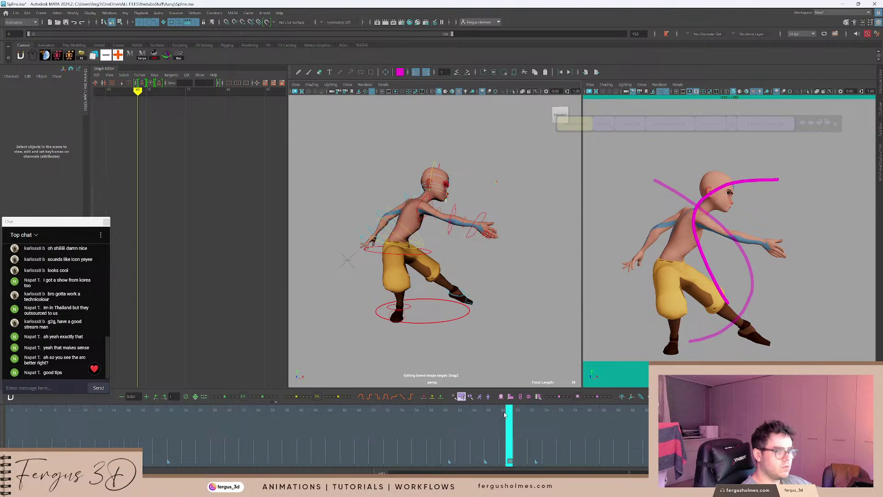
{"action": "key", "text": "alt+1"}
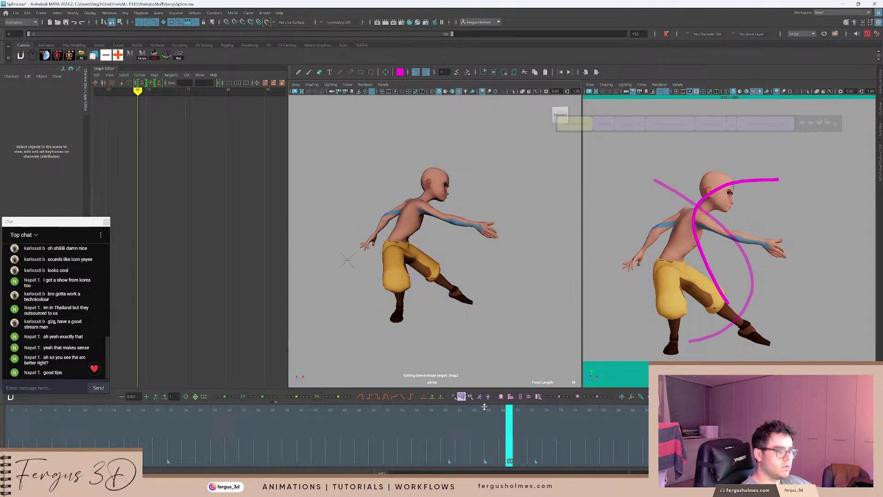
{"action": "mouse_move", "coordinate": [484, 406]}
{"action": "left_mouse_down"}
{"action": "mouse_move", "coordinate": [464, 417]}
{"action": "mouse_move", "coordinate": [558, 419]}
{"action": "mouse_move", "coordinate": [480, 419]}
{"action": "mouse_move", "coordinate": [547, 438]}
{"action": "left_mouse_up"}
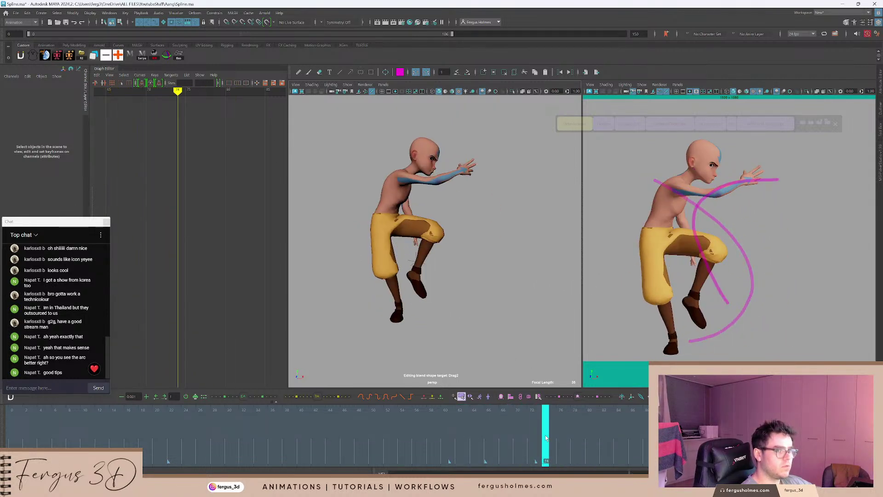
Select all the spine controls and rotate them further forward at frame 72 to strengthen the hunched pose.
{"action": "left_click", "coordinate": [600, 123]}
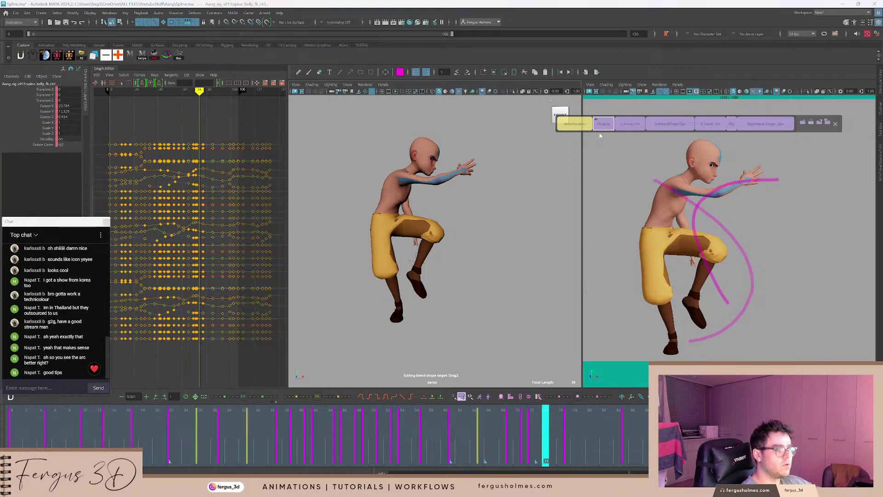
{"action": "key", "text": "comma"}
{"action": "key", "text": "period"}
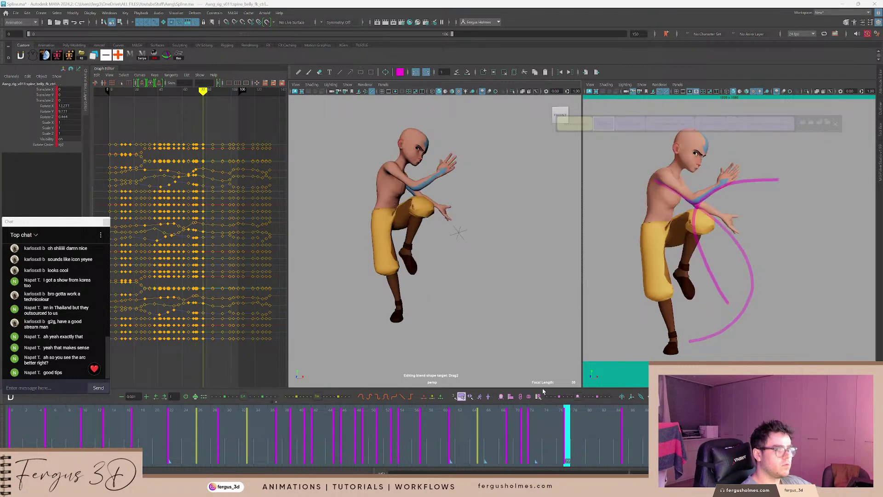
{"action": "mouse_move", "coordinate": [532, 430]}
{"action": "left_mouse_down"}
{"action": "mouse_move", "coordinate": [468, 431]}
{"action": "mouse_move", "coordinate": [522, 431]}
{"action": "left_mouse_up"}
{"action": "left_click", "coordinate": [529, 419]}
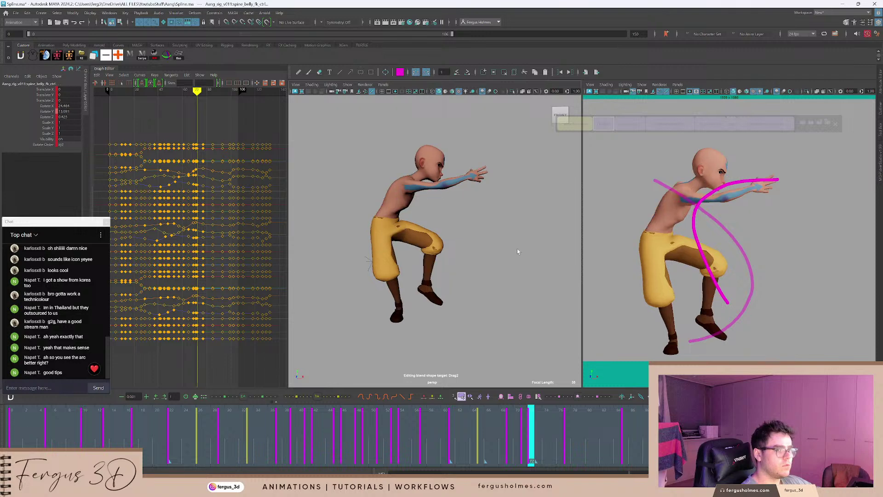
{"action": "key", "text": "e"}
{"action": "left_click_drag", "start_coordinate": [512, 177], "coordinate": [515, 187]}
Play back the adjusted spine motion and compare the poses at the frame 77 and 85 keys.
{"action": "key", "text": "period"}
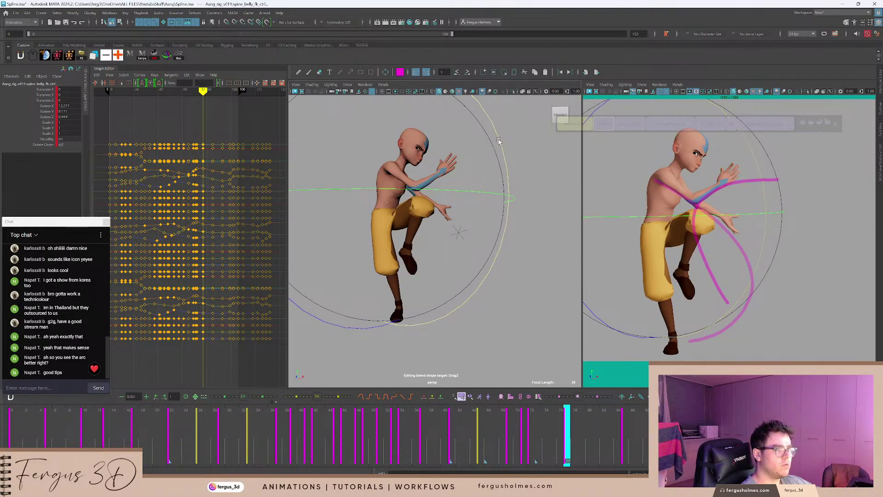
{"action": "key", "text": "period"}
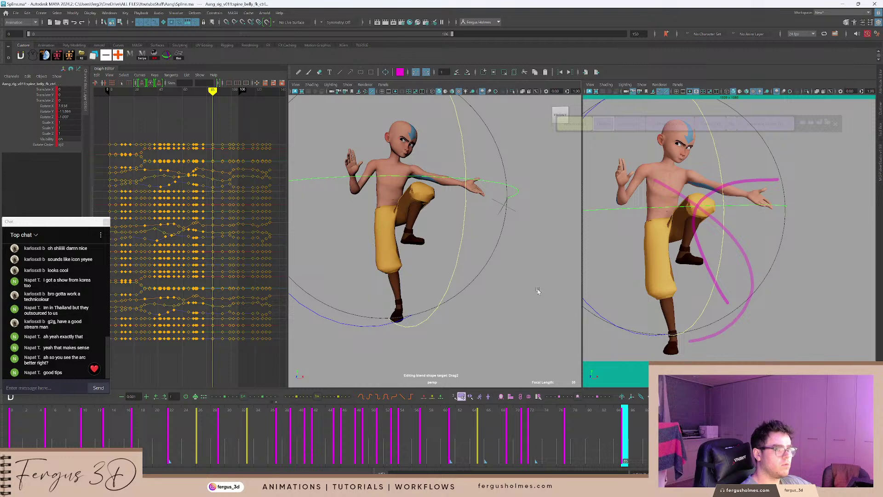
{"action": "left_click_drag", "start_coordinate": [573, 445], "coordinate": [484, 434]}
{"action": "key", "text": "alt+v"}
{"action": "key", "text": "alt+v"}
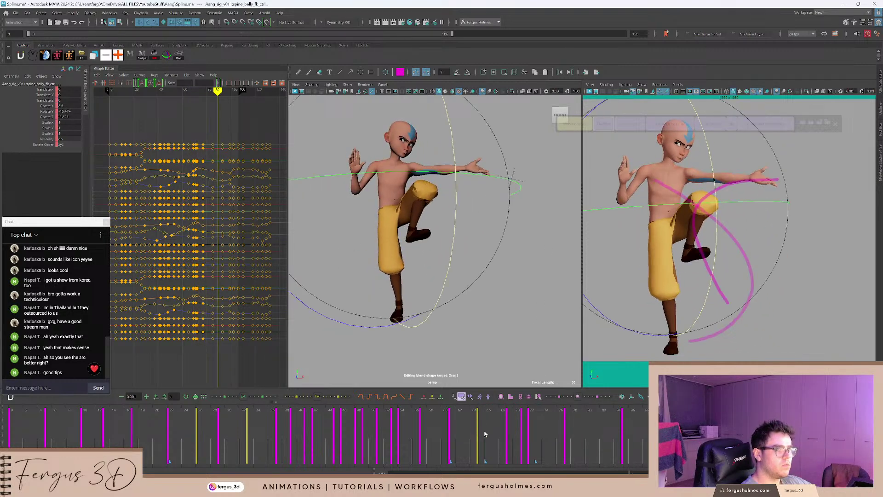
{"action": "key", "text": "comma"}
{"action": "key", "text": "comma"}
{"action": "key", "text": "q"}
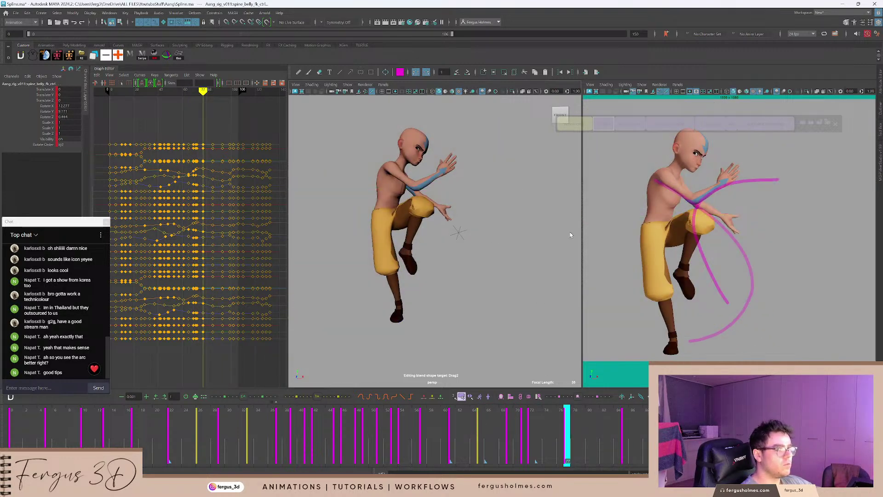
Show the rig controls again, select the COG control, and isolate and frame its Rotate X curve around frame 77.
{"action": "scroll", "coordinate": [347, 223], "scroll_direction": "up", "scroll_amount": 5}
{"action": "key", "text": "alt+2"}
{"action": "key", "text": "alt+2"}
{"action": "key", "text": "alt+1"}
{"action": "middle_click_drag", "start_coordinate": [360, 193], "coordinate": [386, 216], "text": "alt"}
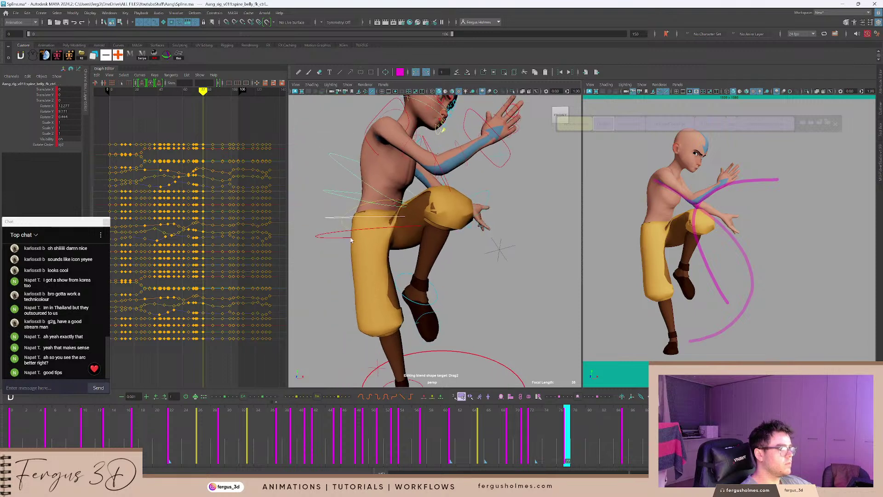
{"action": "left_click", "coordinate": [330, 228]}
{"action": "left_click", "coordinate": [328, 235]}
{"action": "left_click", "coordinate": [51, 107]}
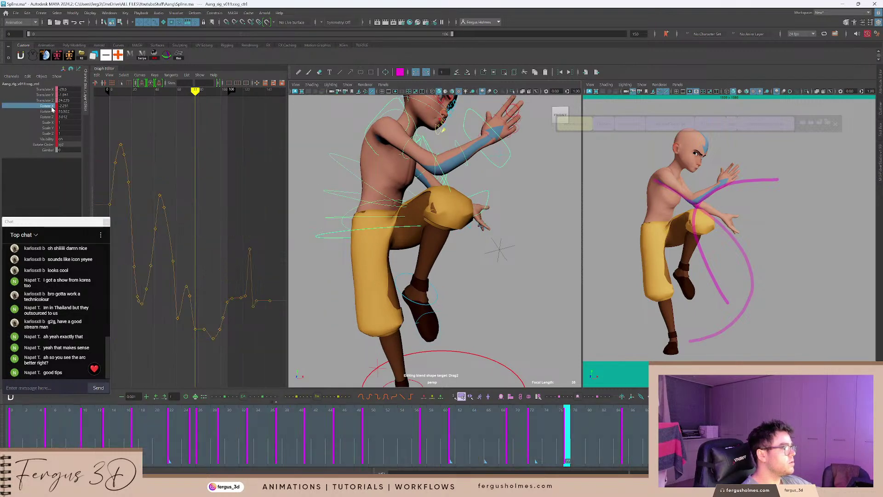
{"action": "middle_click_drag", "start_coordinate": [184, 206], "coordinate": [220, 180], "text": "alt"}
{"action": "right_click_drag", "start_coordinate": [220, 180], "coordinate": [243, 248], "text": "alt"}
{"action": "scroll", "coordinate": [243, 247], "scroll_direction": "up", "scroll_amount": 5}
{"action": "middle_click_drag", "start_coordinate": [243, 248], "coordinate": [116, 155], "text": "alt"}
Examine the COG's motion through the leg lift from the character's front and side, during playback and around frame 77.
{"action": "key", "text": "e"}
{"action": "scroll", "coordinate": [438, 229], "scroll_direction": "down", "scroll_amount": 3}
{"action": "left_click_drag", "start_coordinate": [438, 228], "coordinate": [193, 182], "text": "alt"}
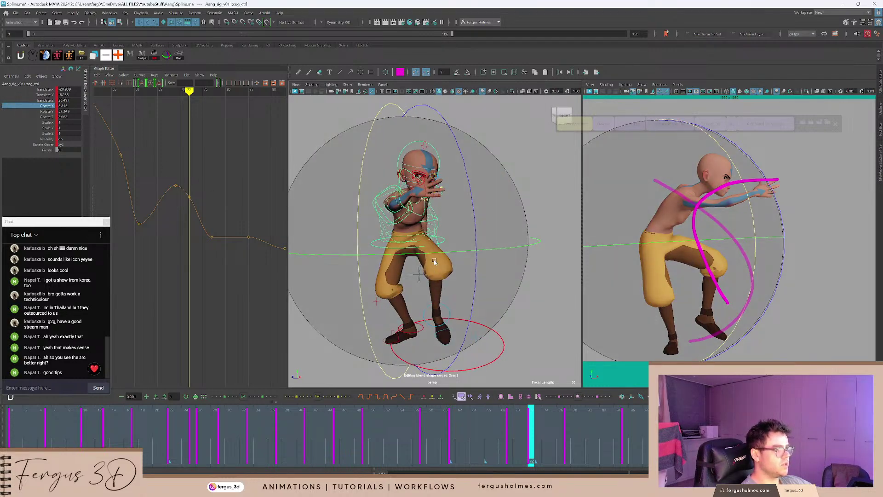
{"action": "left_click", "coordinate": [479, 424]}
{"action": "key", "text": "alt+v"}
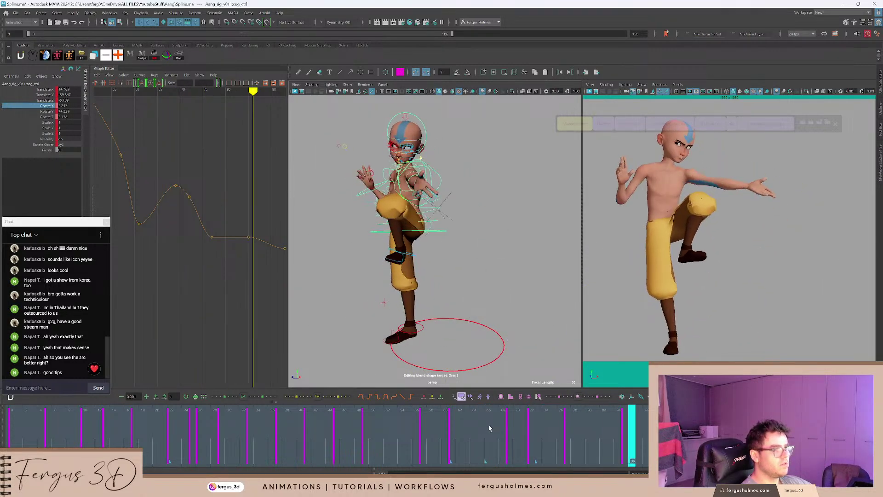
{"action": "left_click_drag", "start_coordinate": [505, 426], "coordinate": [568, 431]}
{"action": "key", "text": "e"}
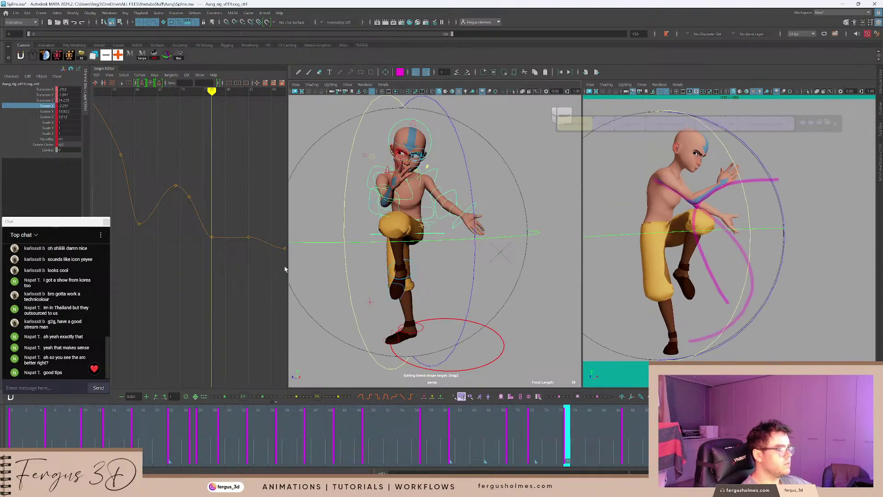
{"action": "scroll", "coordinate": [399, 221], "scroll_direction": "up", "scroll_amount": 5}
{"action": "key", "text": "q"}
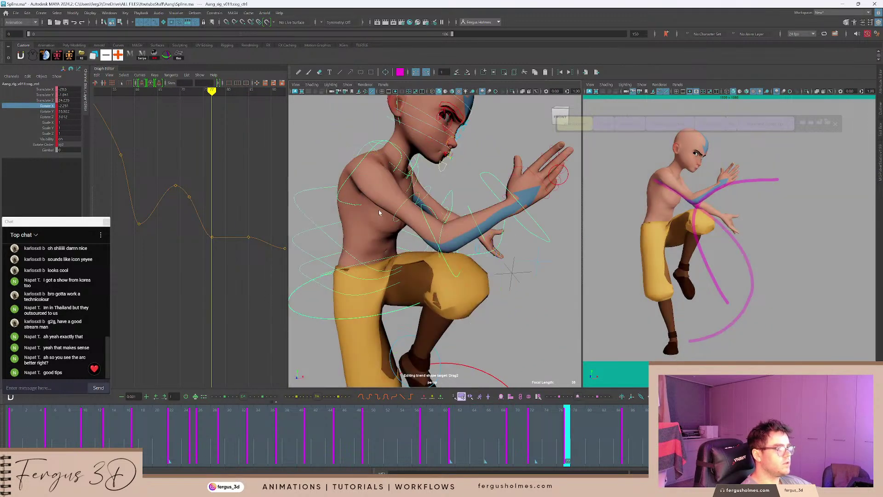
Create a motion trail for the COG control.
{"action": "scroll", "coordinate": [380, 213], "scroll_direction": "down", "scroll_amount": 3}
{"action": "left_click_drag", "start_coordinate": [381, 213], "coordinate": [386, 211], "text": "alt"}
{"action": "left_click", "coordinate": [348, 276]}
{"action": "left_click", "coordinate": [348, 276]}
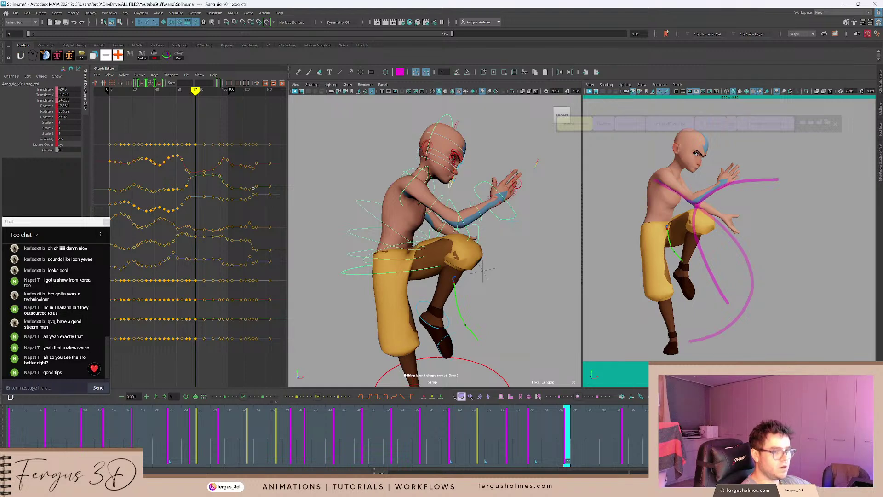
Set the COG motion trail offset's Translate X, Y and Z to 0.
{"action": "left_click", "coordinate": [471, 312]}
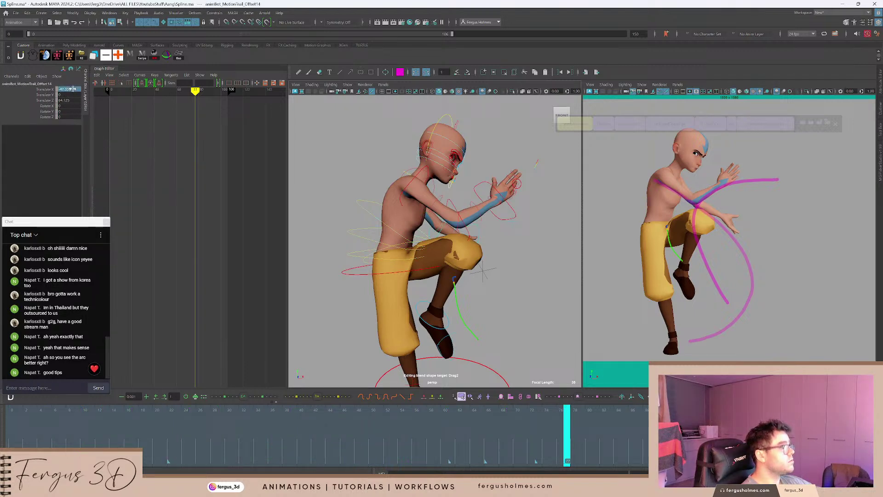
{"action": "left_click_drag", "start_coordinate": [72, 89], "coordinate": [72, 100]}
{"action": "type", "text": "0"}
{"action": "key", "text": "Return"}
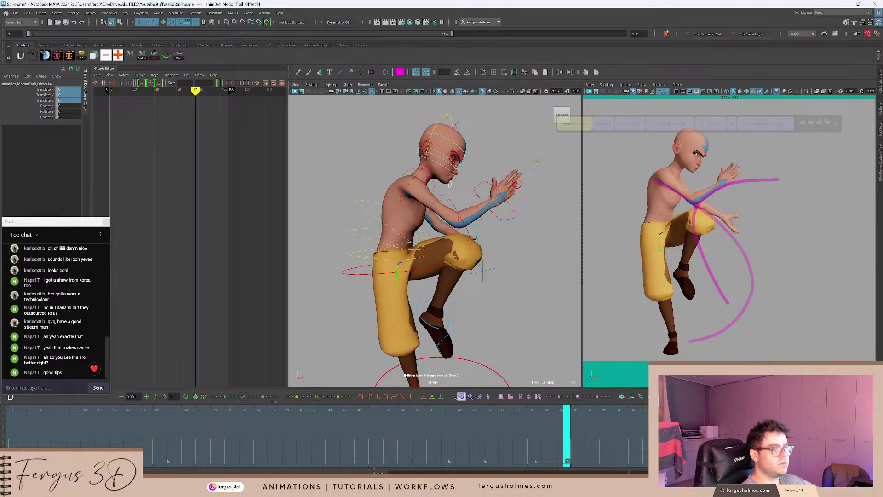
Move the COG motion trail along Z, clear of the character's front, and scrub the leg lift to check the arc.
{"action": "key", "text": "w"}
{"action": "scroll", "coordinate": [435, 253], "scroll_direction": "down", "scroll_amount": 4}
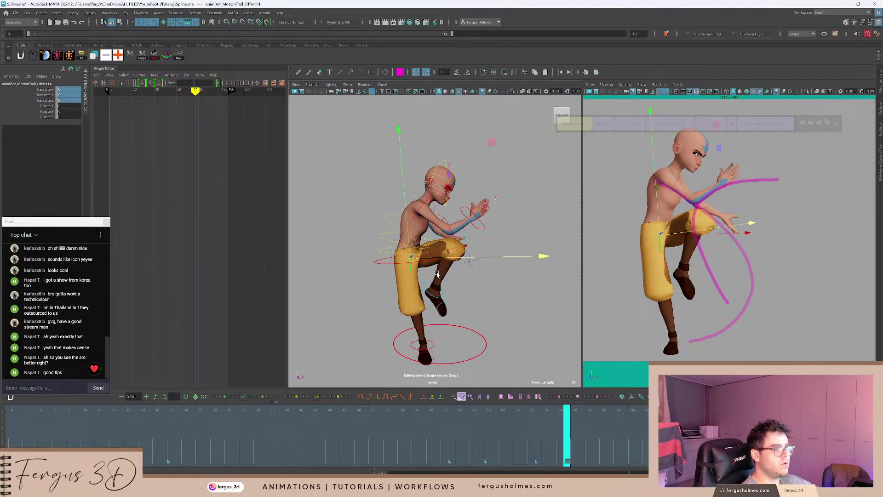
{"action": "left_click_drag", "start_coordinate": [433, 251], "coordinate": [539, 293], "text": "alt"}
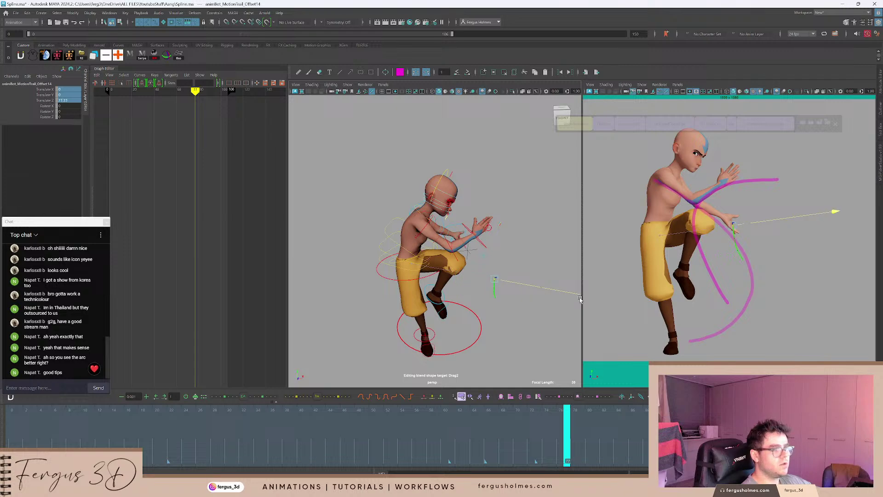
{"action": "left_click", "coordinate": [536, 270]}
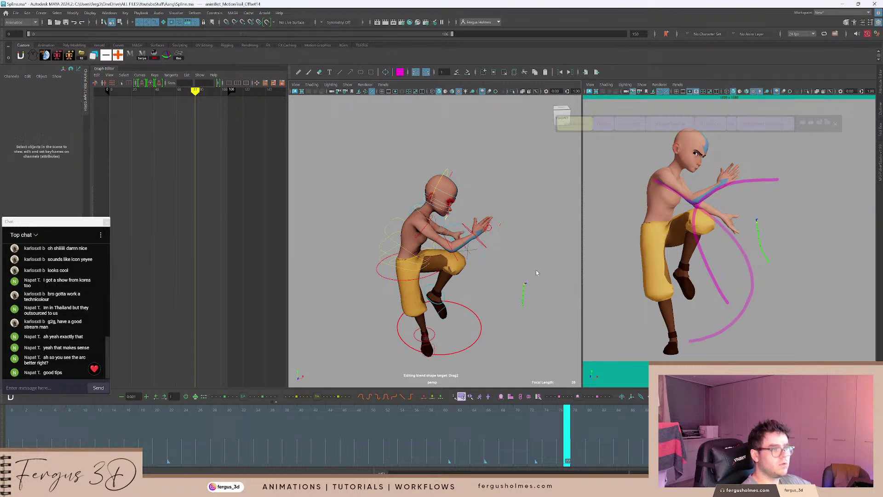
{"action": "left_click_drag", "start_coordinate": [546, 426], "coordinate": [377, 396]}
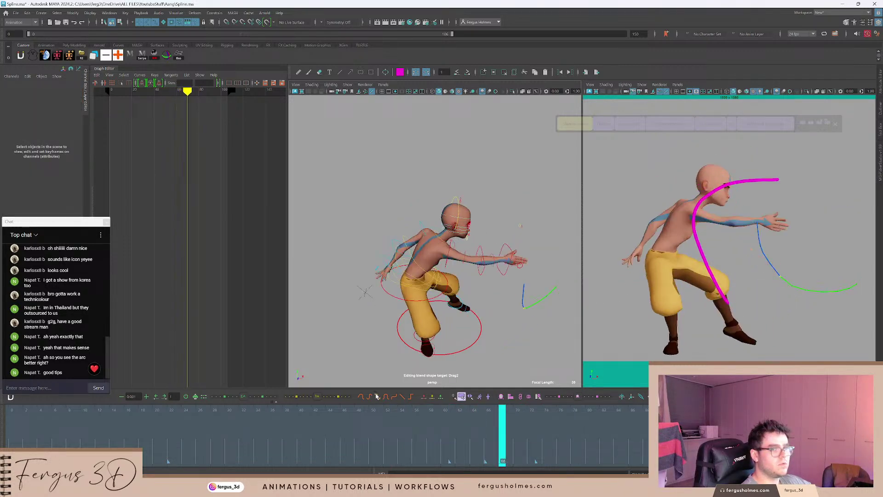
{"action": "left_click_drag", "start_coordinate": [509, 417], "coordinate": [540, 419]}
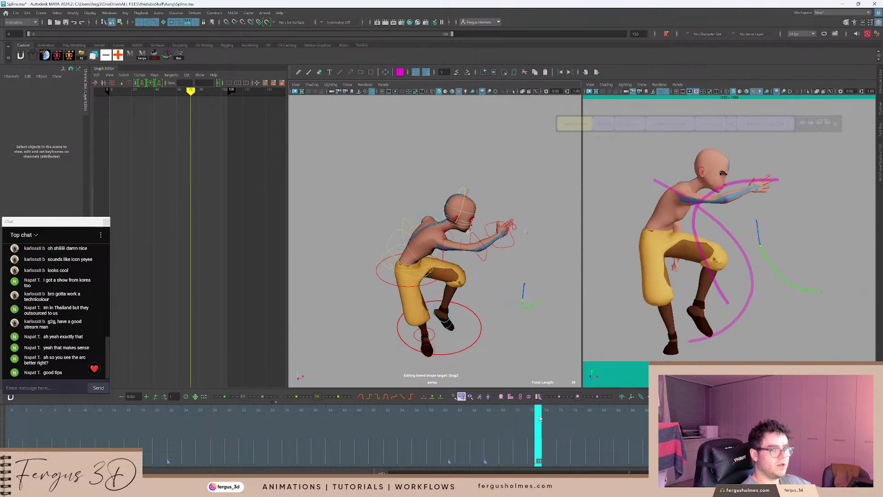
Examine the spine and COG pose at the start of the leg lift from the side and front, and select the COG control for rotation.
{"action": "scroll", "coordinate": [483, 281], "scroll_direction": "up", "scroll_amount": 4}
{"action": "left_click_drag", "start_coordinate": [482, 282], "coordinate": [444, 252], "text": "alt"}
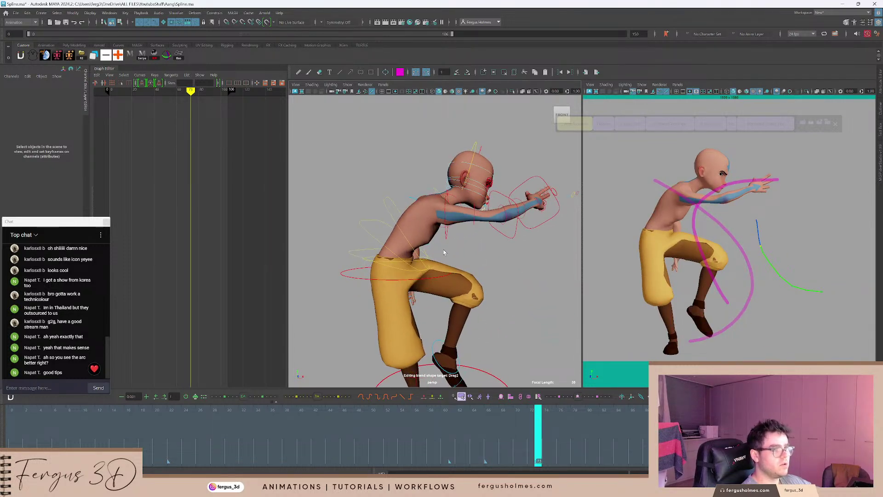
{"action": "left_click", "coordinate": [372, 239]}
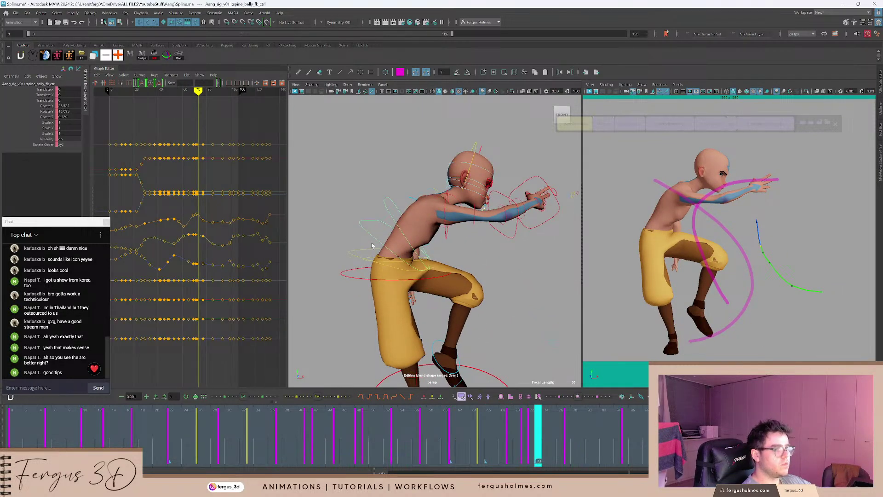
{"action": "key", "text": "alt+comma"}
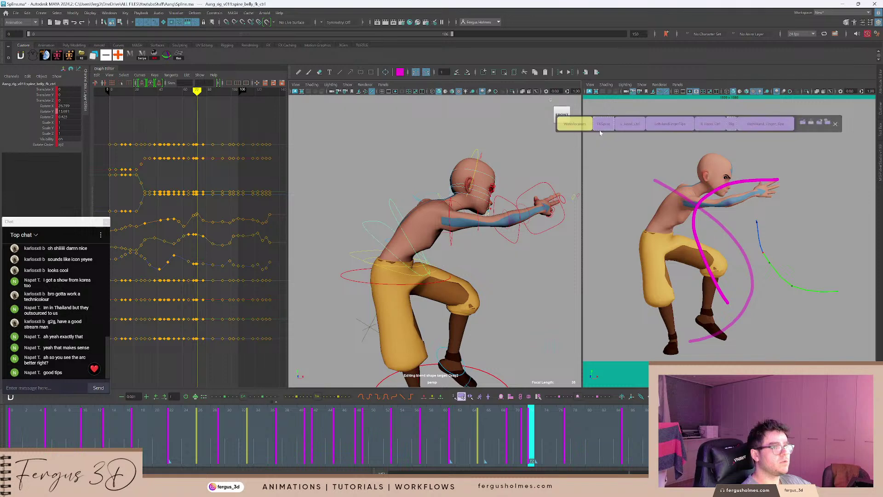
{"action": "left_click", "coordinate": [610, 125]}
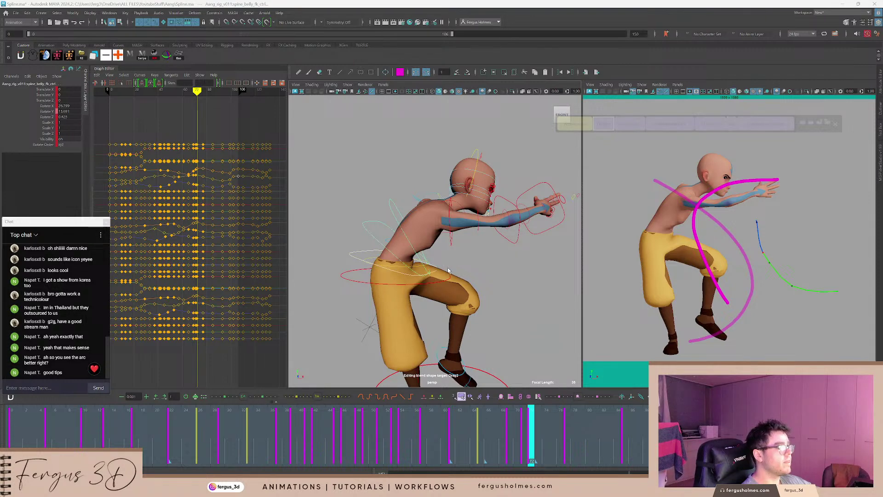
{"action": "left_click_drag", "start_coordinate": [448, 271], "coordinate": [358, 279], "text": "alt"}
{"action": "left_click", "coordinate": [352, 277]}
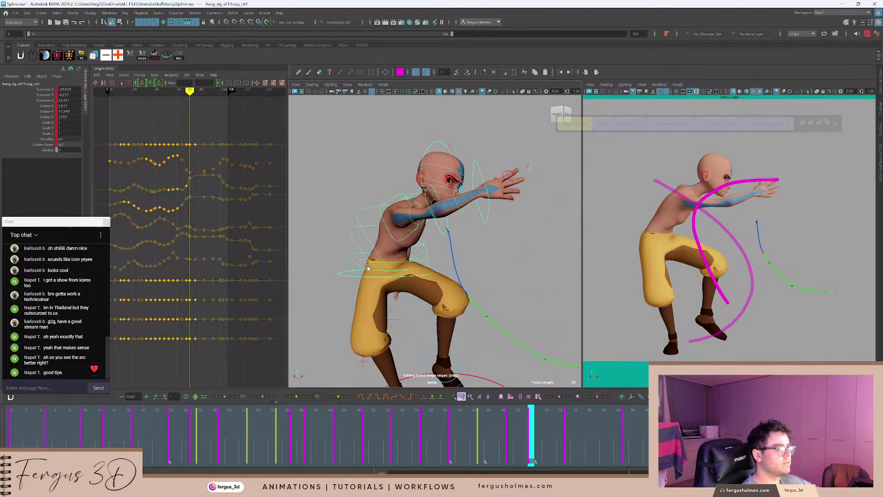
{"action": "key", "text": "e"}
{"action": "key", "text": "e"}
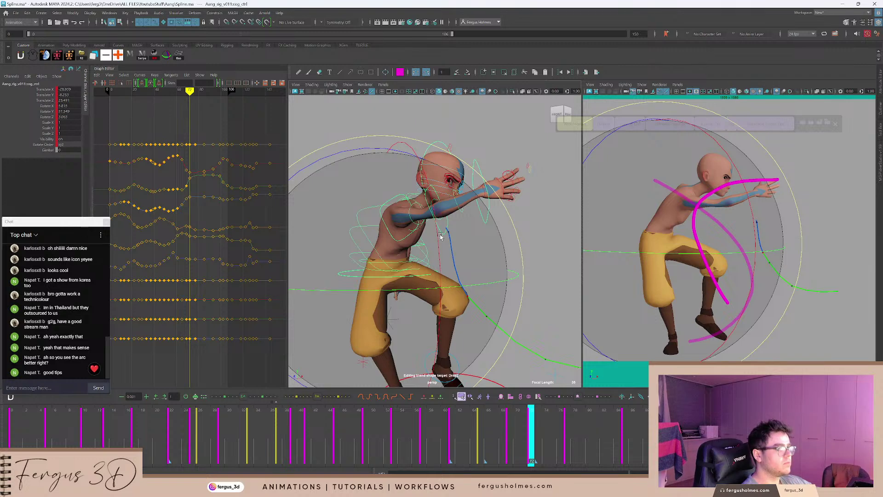
{"action": "key", "text": "e"}
{"action": "key", "text": "e"}
{"action": "left_click_drag", "start_coordinate": [483, 236], "coordinate": [438, 231], "text": "alt"}
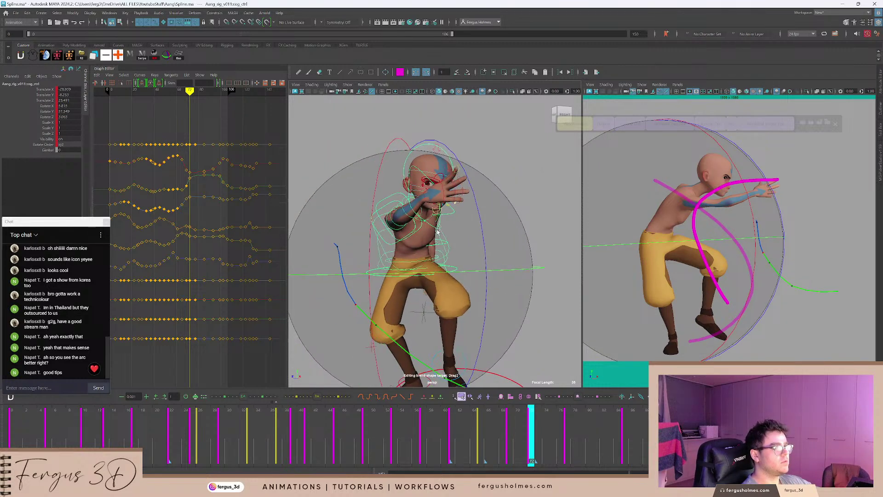
{"action": "scroll", "coordinate": [426, 235], "scroll_direction": "up", "scroll_amount": 3}
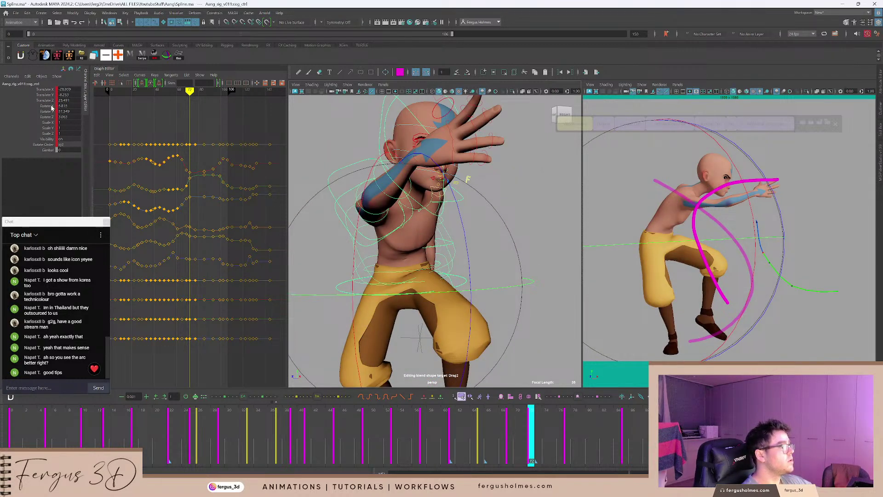
Isolate the COG's Rotate X and Rotate Z curves and delete the Rotate Z key just before the leg lift.
{"action": "left_click_drag", "start_coordinate": [52, 108], "coordinate": [53, 118]}
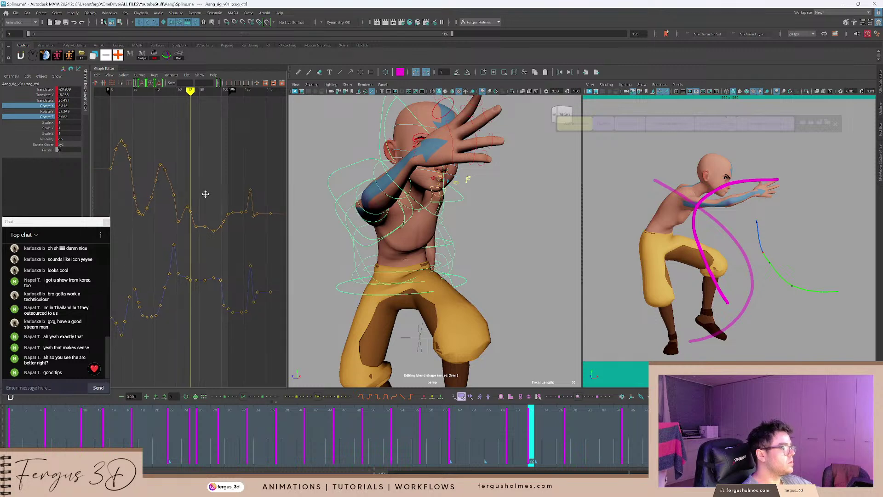
{"action": "middle_click_drag", "start_coordinate": [206, 195], "coordinate": [215, 193], "text": "alt"}
{"action": "right_click_drag", "start_coordinate": [215, 193], "coordinate": [205, 173], "text": "alt+shift"}
{"action": "scroll", "coordinate": [205, 183], "scroll_direction": "up", "scroll_amount": 6}
{"action": "key", "text": "comma"}
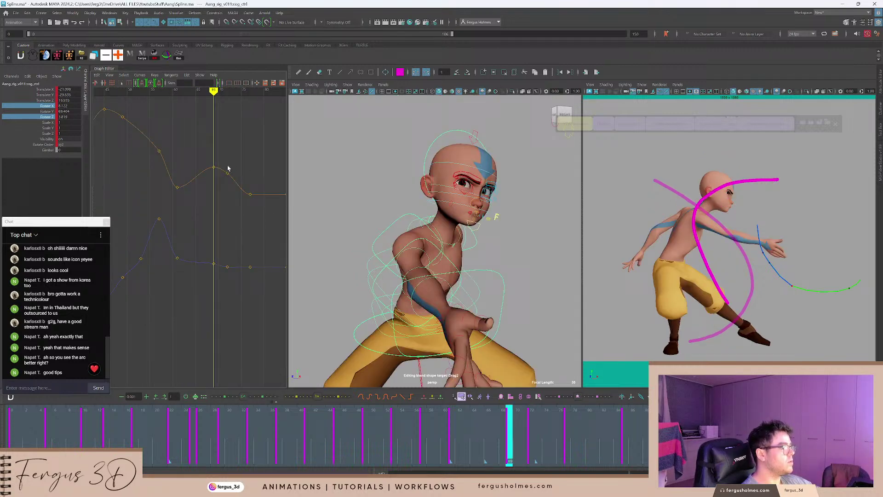
{"action": "middle_click_drag", "start_coordinate": [228, 153], "coordinate": [210, 150], "text": "alt"}
{"action": "key", "text": "Delete"}
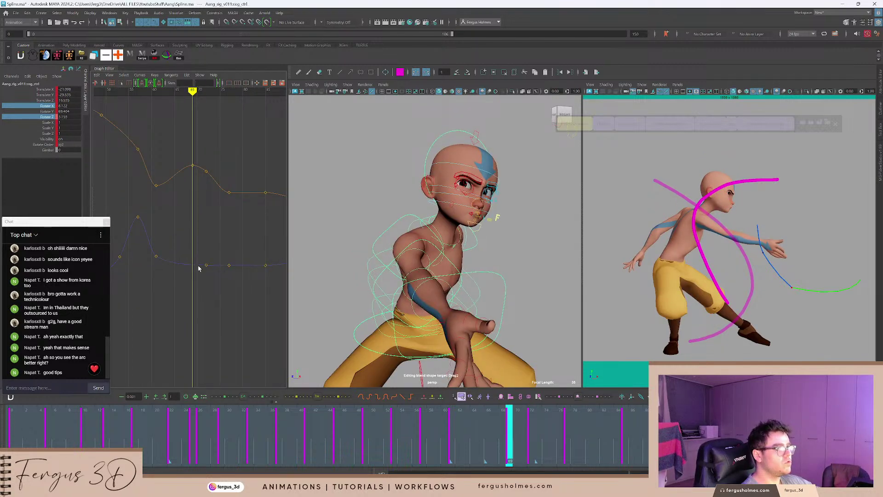
Scrub and play back the leg lift from the character's front to check the COG rotation.
{"action": "key", "text": "period"}
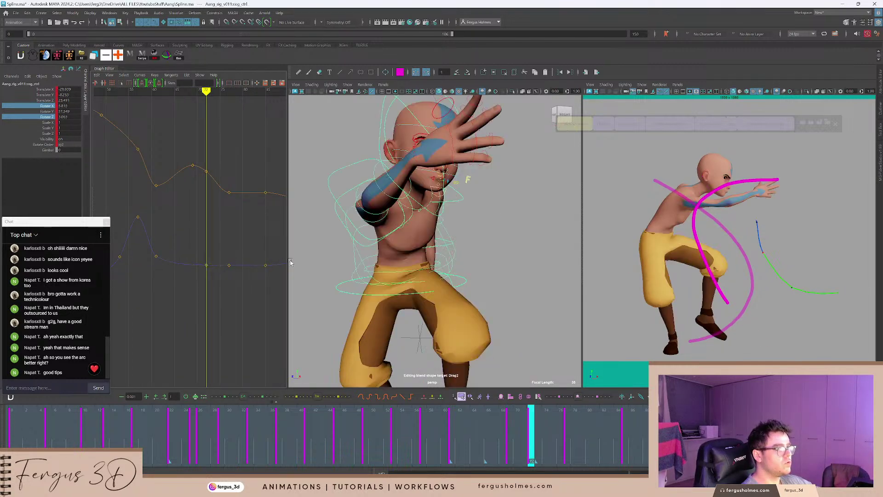
{"action": "scroll", "coordinate": [434, 260], "scroll_direction": "down", "scroll_amount": 5}
{"action": "left_click_drag", "start_coordinate": [501, 361], "coordinate": [484, 364], "text": "alt"}
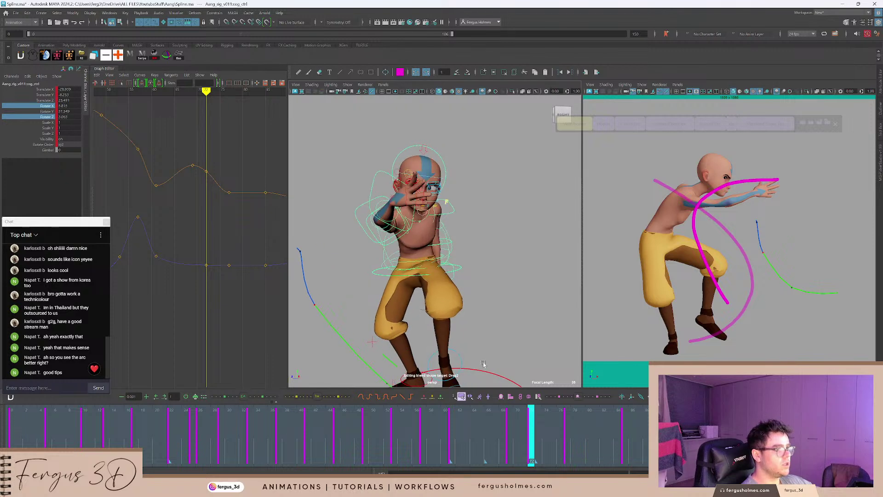
{"action": "left_click_drag", "start_coordinate": [527, 427], "coordinate": [454, 412]}
{"action": "key", "text": "alt+v"}
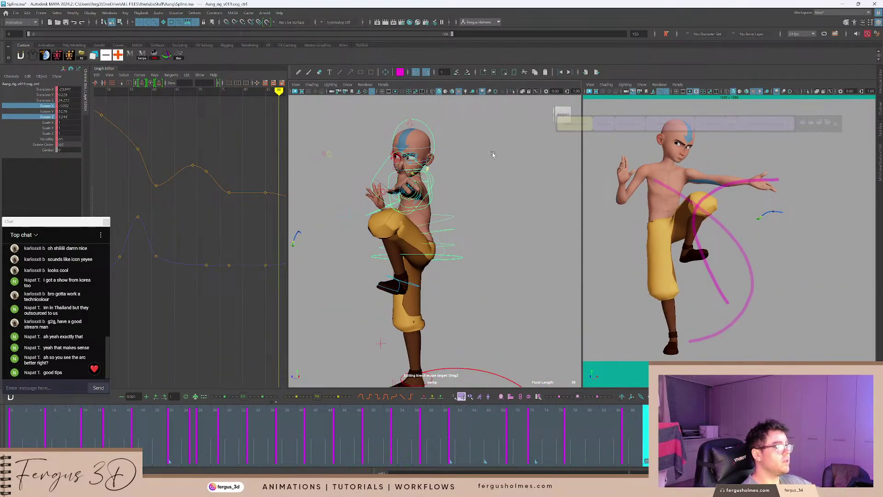
Isolate the Rotate X curves of the spine FK controls and delete the extra keys just before the leg-lift peak.
{"action": "left_click", "coordinate": [604, 124]}
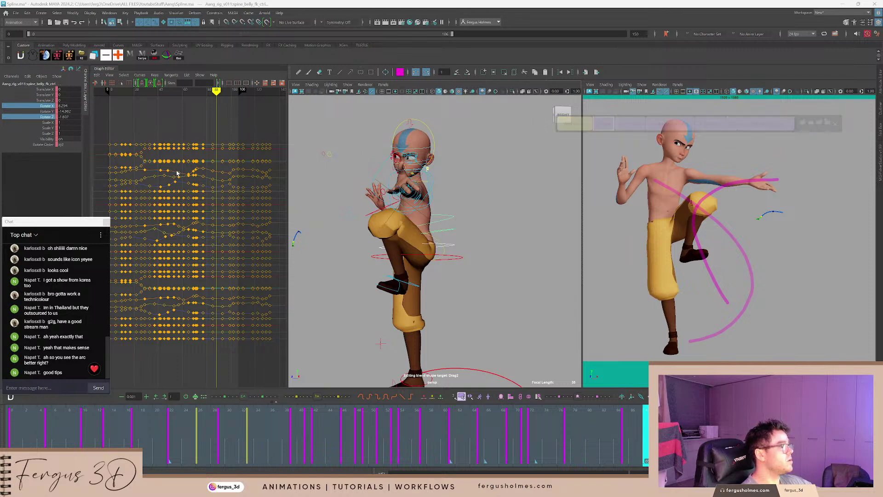
{"action": "key", "text": "e"}
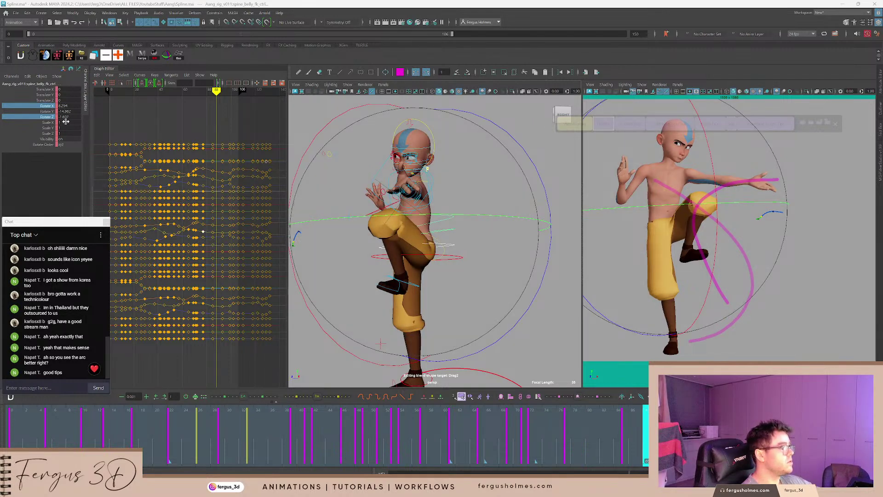
{"action": "left_click", "coordinate": [50, 106]}
{"action": "right_click_drag", "start_coordinate": [207, 152], "coordinate": [237, 192], "text": "alt+shift"}
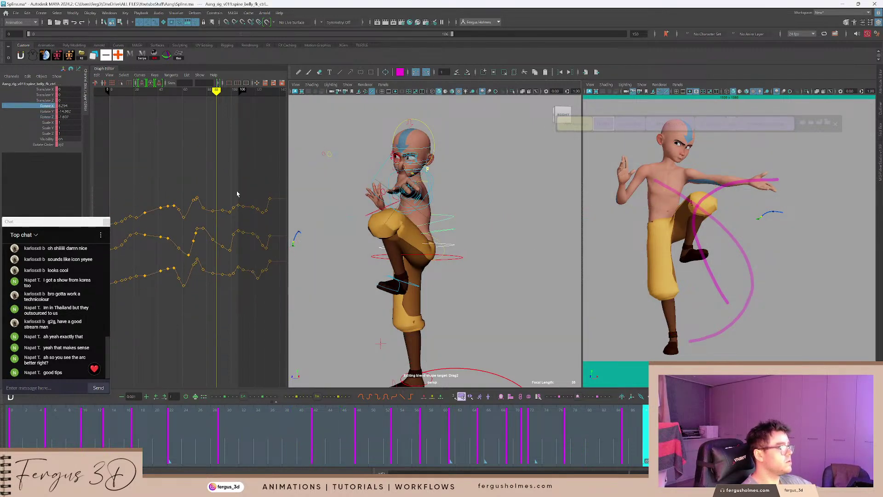
{"action": "key", "text": "comma"}
{"action": "key", "text": "comma"}
{"action": "key", "text": "comma"}
{"action": "key", "text": "comma"}
{"action": "scroll", "coordinate": [222, 187], "scroll_direction": "up", "scroll_amount": 5}
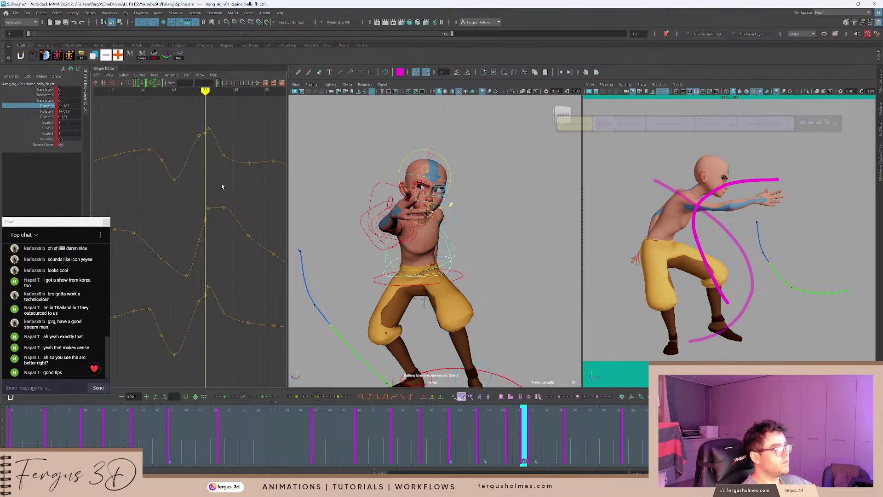
{"action": "middle_click_drag", "start_coordinate": [228, 183], "coordinate": [216, 165], "text": "alt"}
{"action": "key", "text": "Delete"}
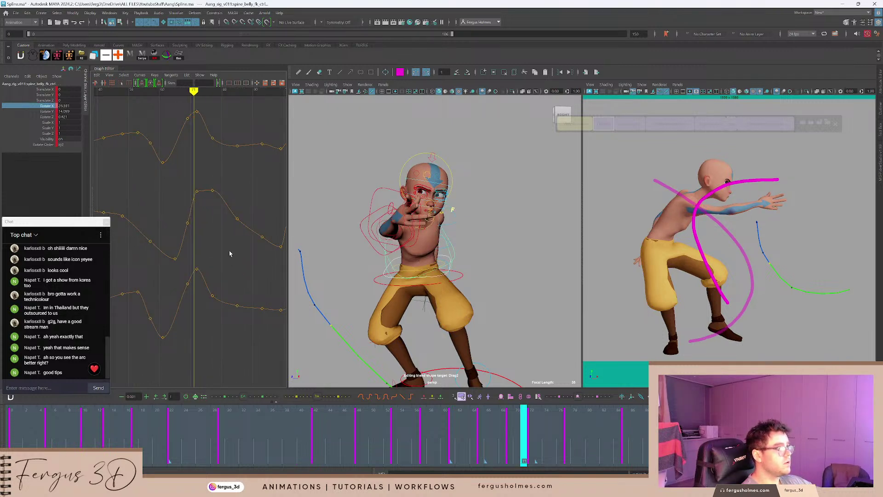
Lower the chest control's Rotate X key just after the leg-lift peak so its curve falls away like the other spine curves.
{"action": "key", "text": "period"}
{"action": "key", "text": "period"}
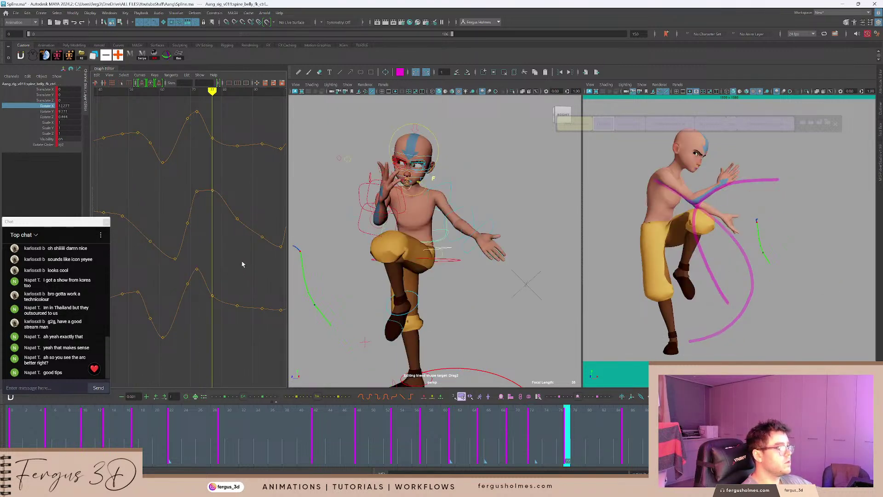
{"action": "left_click_drag", "start_coordinate": [219, 195], "coordinate": [219, 196]}
{"action": "middle_click_drag", "start_coordinate": [219, 197], "coordinate": [239, 259], "text": "shift"}
Try lowering the spine controls' Rotate X keys in the middle of the raised-leg hold.
{"action": "key", "text": "period"}
{"action": "key", "text": "period"}
{"action": "middle_click_drag", "start_coordinate": [275, 174], "coordinate": [220, 179], "text": "alt"}
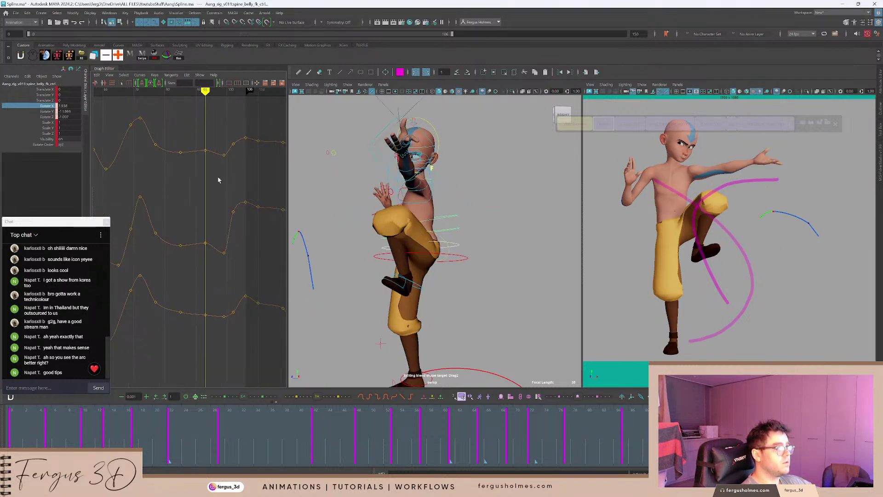
{"action": "left_click_drag", "start_coordinate": [195, 134], "coordinate": [203, 197]}
{"action": "middle_click_drag", "start_coordinate": [203, 197], "coordinate": [208, 235]}
Raise the Rotate X keys of all three spine controls in the middle of the raised-leg hold, judging the pose from the side.
{"action": "left_click_drag", "start_coordinate": [547, 238], "coordinate": [530, 226], "text": "alt"}
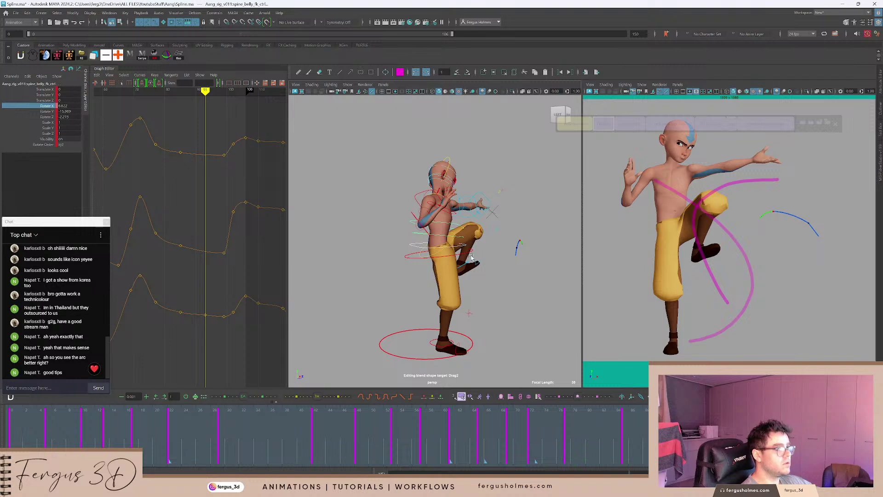
{"action": "key", "text": "w"}
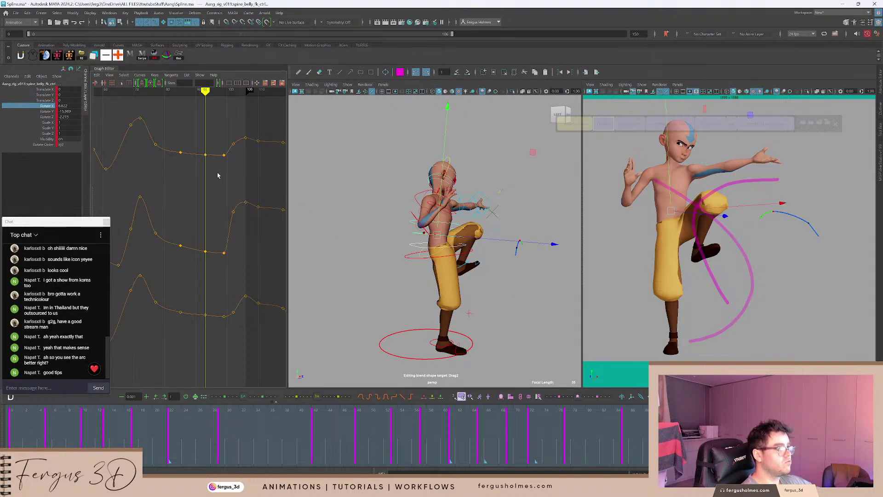
{"action": "left_click_drag", "start_coordinate": [192, 133], "coordinate": [224, 335]}
{"action": "middle_click_drag", "start_coordinate": [223, 289], "coordinate": [226, 276]}
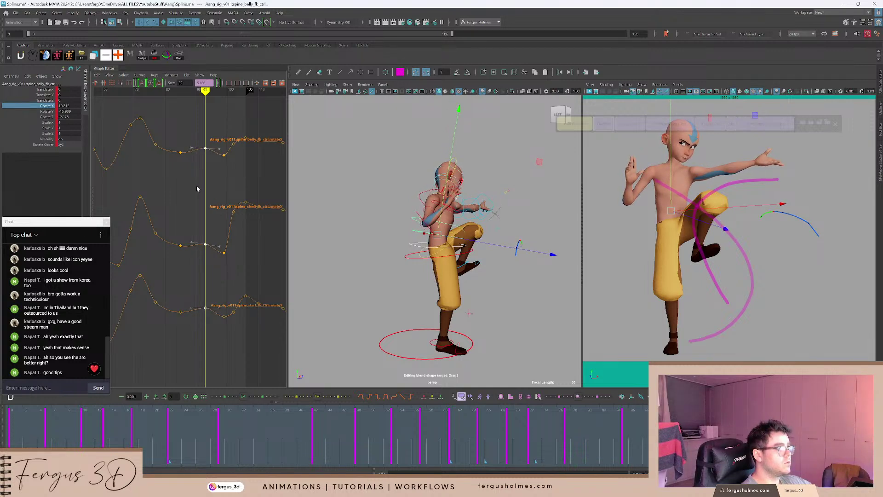
Raise the spine controls' Rotate X keys at the start of the raised-leg hold by blending them partway toward the neighbouring keys.
{"action": "left_click_drag", "start_coordinate": [197, 189], "coordinate": [181, 190]}
{"action": "left_click_drag", "start_coordinate": [171, 136], "coordinate": [196, 327]}
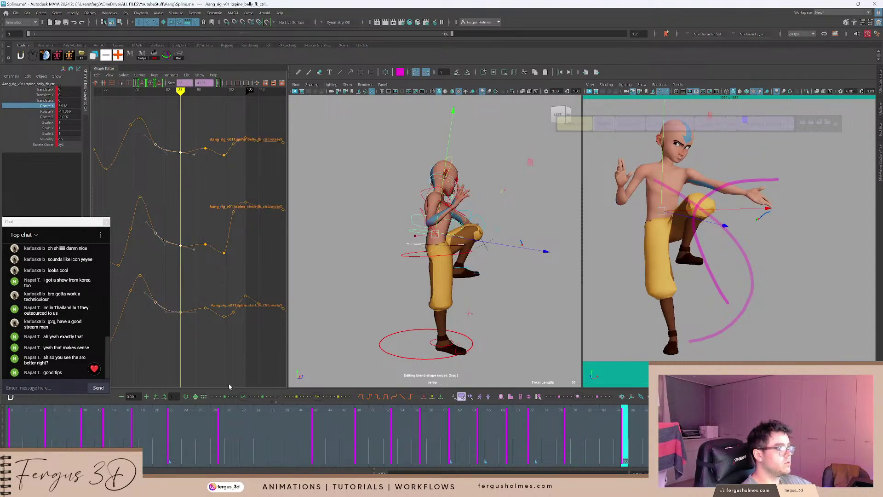
{"action": "left_click", "coordinate": [243, 396]}
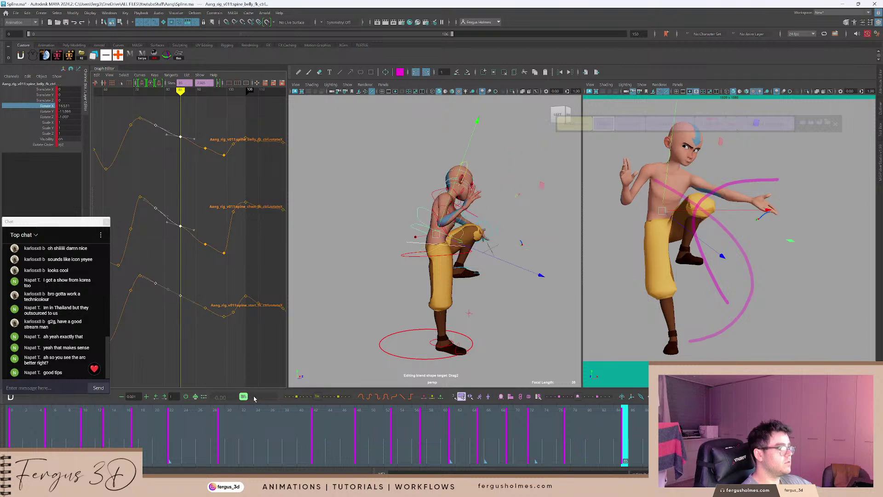
{"action": "key", "text": "ctrl+z"}
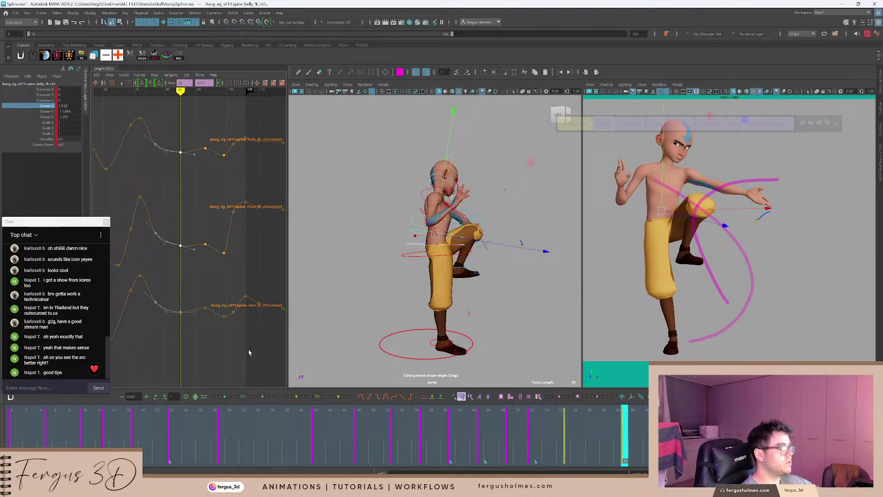
{"action": "left_click", "coordinate": [246, 396]}
{"action": "left_click_drag", "start_coordinate": [244, 398], "coordinate": [255, 399]}
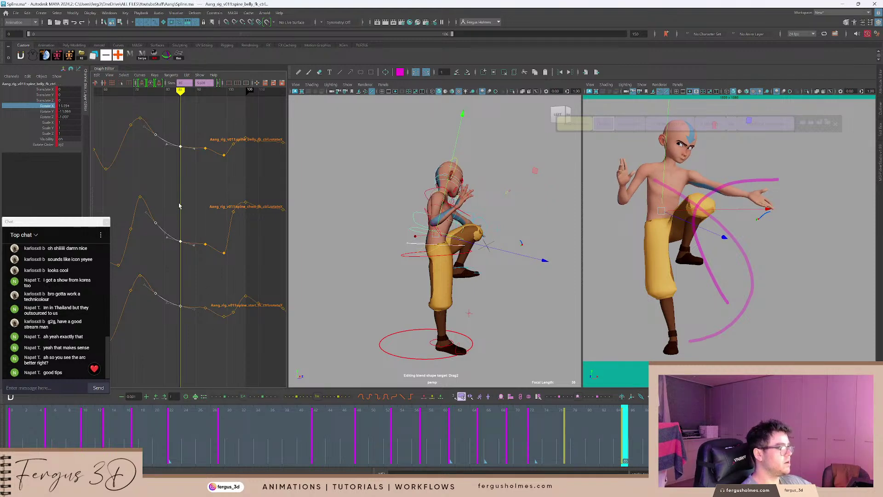
Scrub and play back the move into the leg lift to check the revised spine rotation.
{"action": "middle_click_drag", "start_coordinate": [180, 207], "coordinate": [195, 222], "text": "alt"}
{"action": "left_click", "coordinate": [191, 218]}
{"action": "left_click_drag", "start_coordinate": [561, 430], "coordinate": [402, 441]}
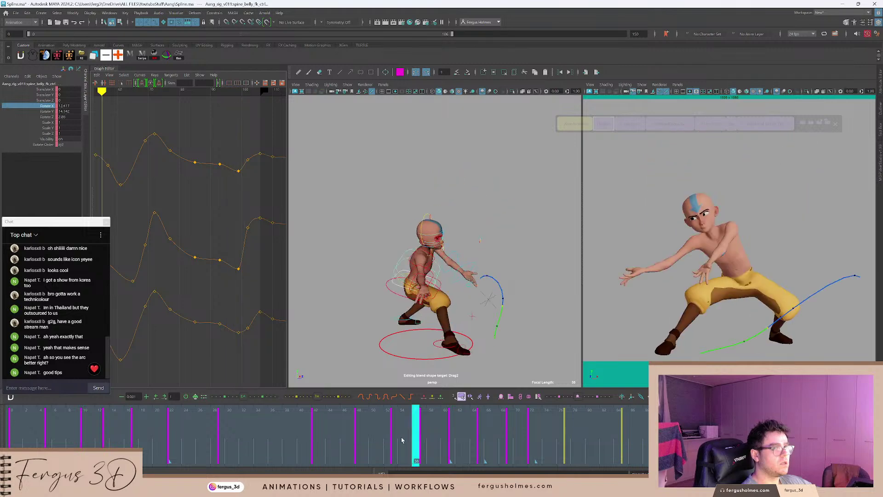
{"action": "key", "text": "alt+v"}
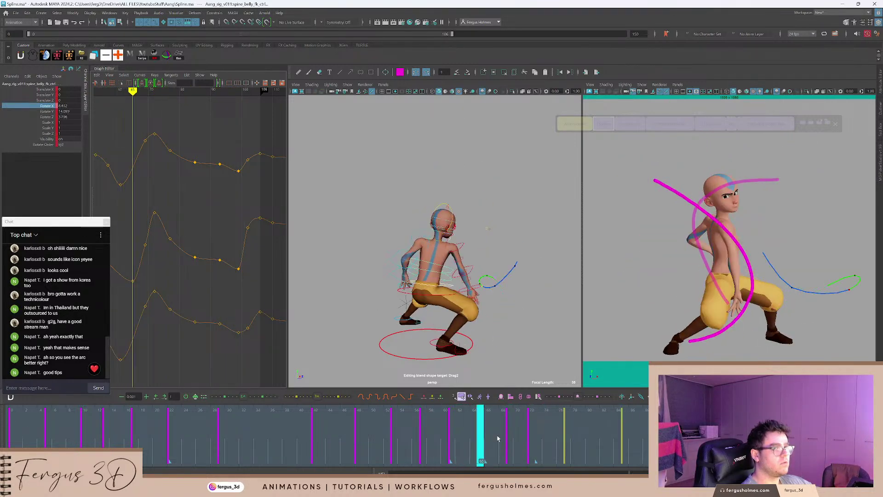
{"action": "mouse_move", "coordinate": [497, 438]}
{"action": "left_mouse_down"}
{"action": "mouse_move", "coordinate": [525, 440]}
{"action": "mouse_move", "coordinate": [513, 433]}
{"action": "left_mouse_up"}
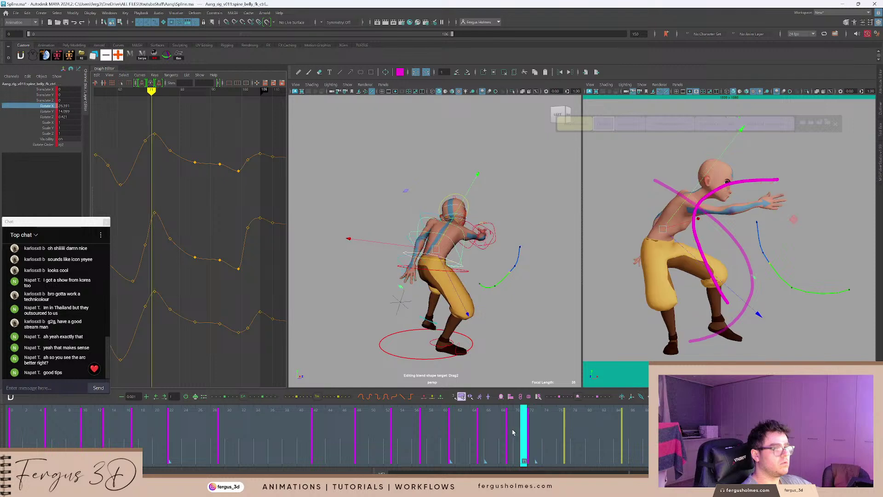
Select the chest spine control and isolate its Rotate X curve around the start of the leg lift.
{"action": "left_click_drag", "start_coordinate": [420, 214], "coordinate": [382, 213], "text": "alt"}
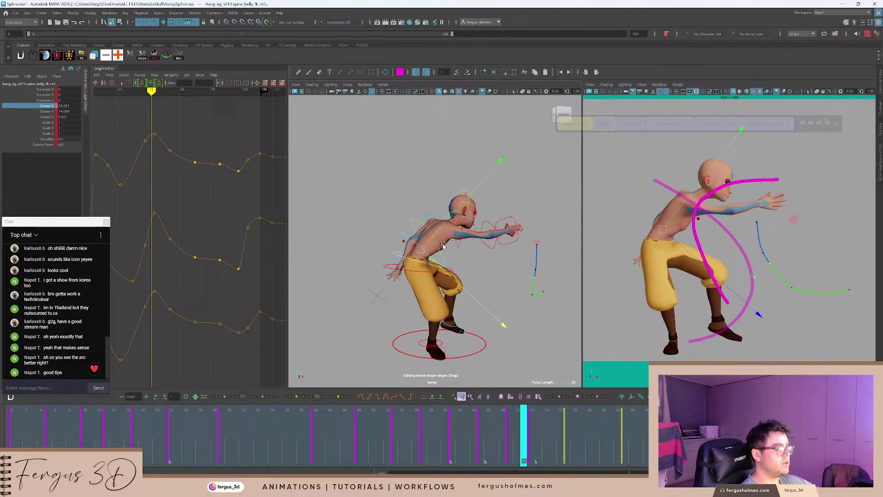
{"action": "right_click_drag", "start_coordinate": [382, 213], "coordinate": [416, 212], "text": "alt"}
{"action": "left_click_drag", "start_coordinate": [416, 212], "coordinate": [405, 208], "text": "alt"}
{"action": "left_click", "coordinate": [405, 207]}
{"action": "left_click", "coordinate": [406, 209]}
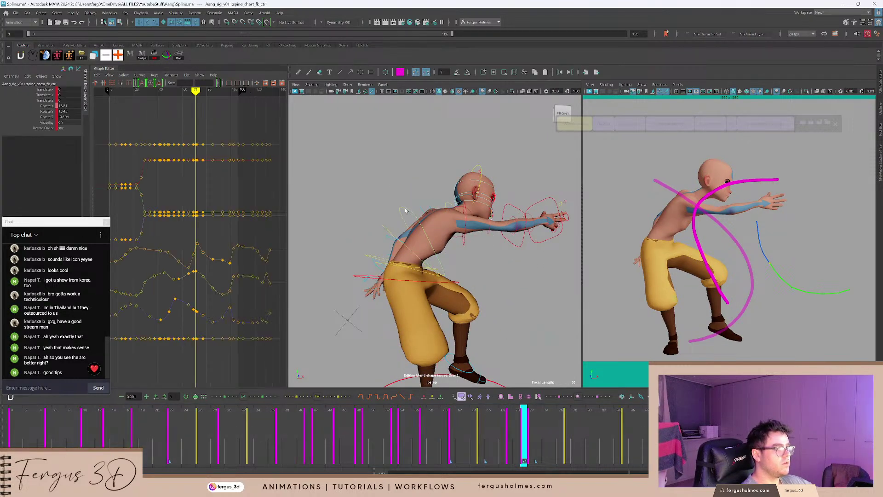
{"action": "key", "text": "comma"}
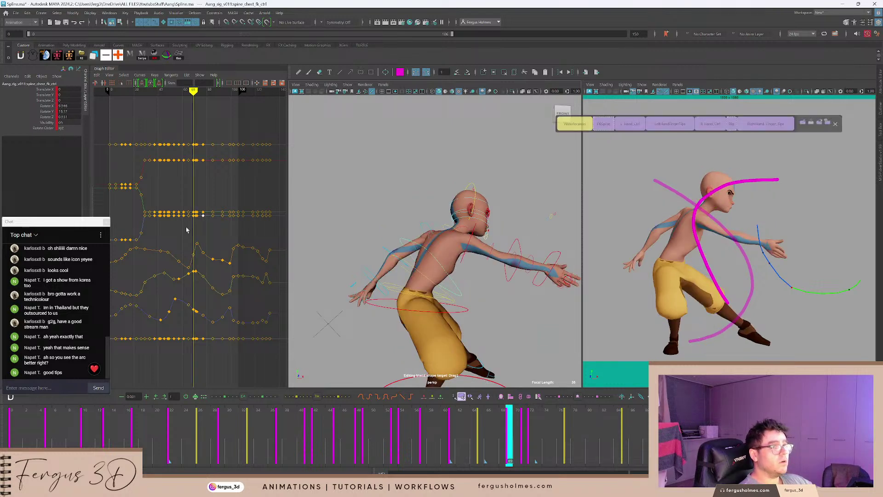
{"action": "middle_click_drag", "start_coordinate": [206, 270], "coordinate": [194, 230], "text": "alt"}
{"action": "right_click_drag", "start_coordinate": [193, 230], "coordinate": [208, 260], "text": "alt"}
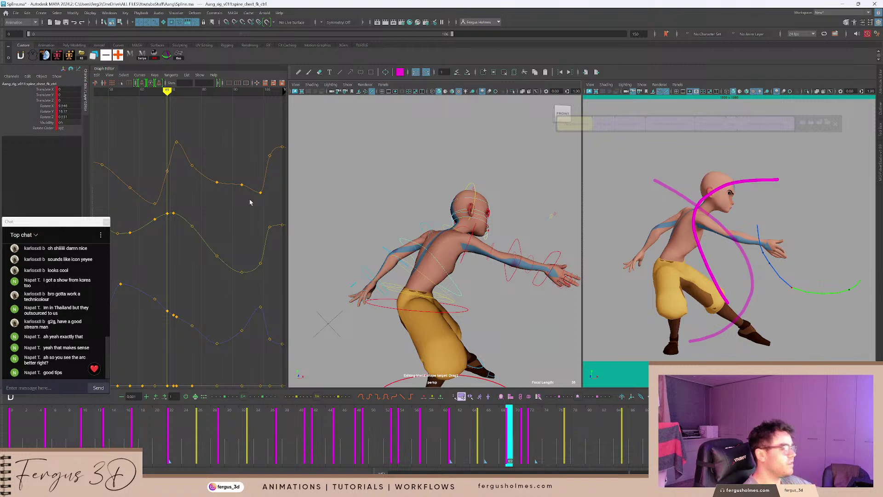
{"action": "left_click_drag", "start_coordinate": [472, 221], "coordinate": [462, 217], "text": "alt"}
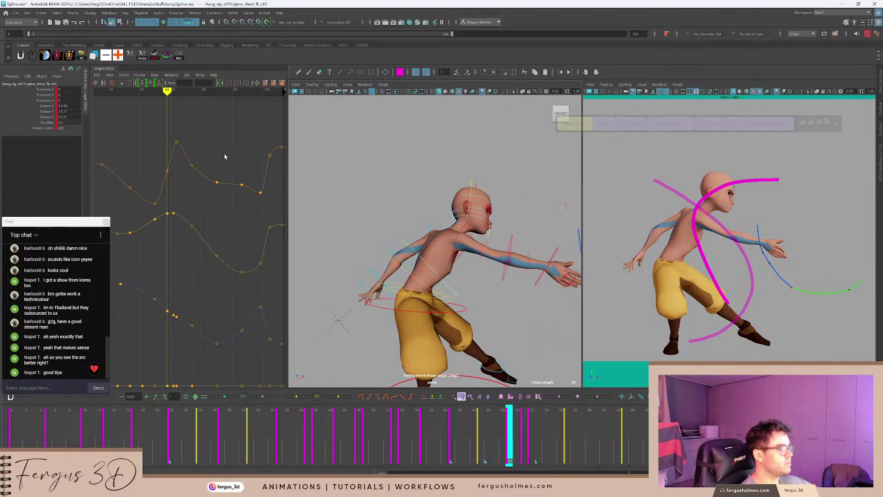
{"action": "left_click", "coordinate": [46, 107]}
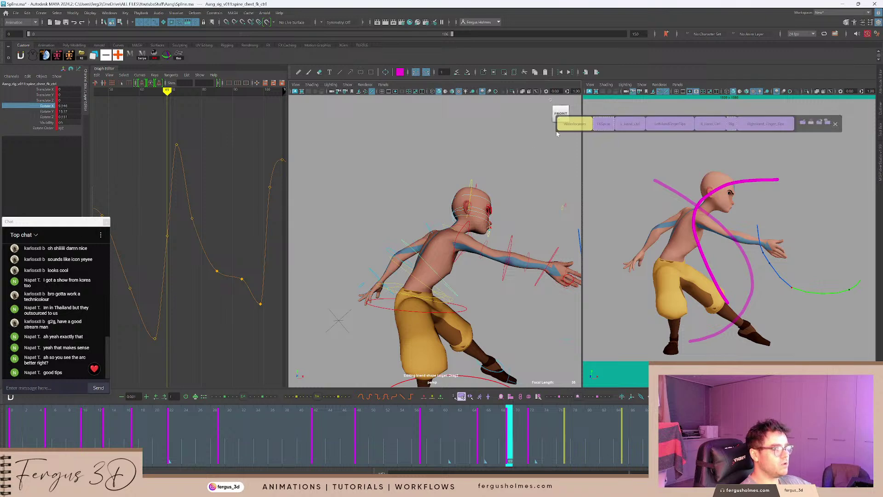
Select all three spine controls and isolate their Rotate X curves in the Graph Editor.
{"action": "left_click", "coordinate": [602, 125]}
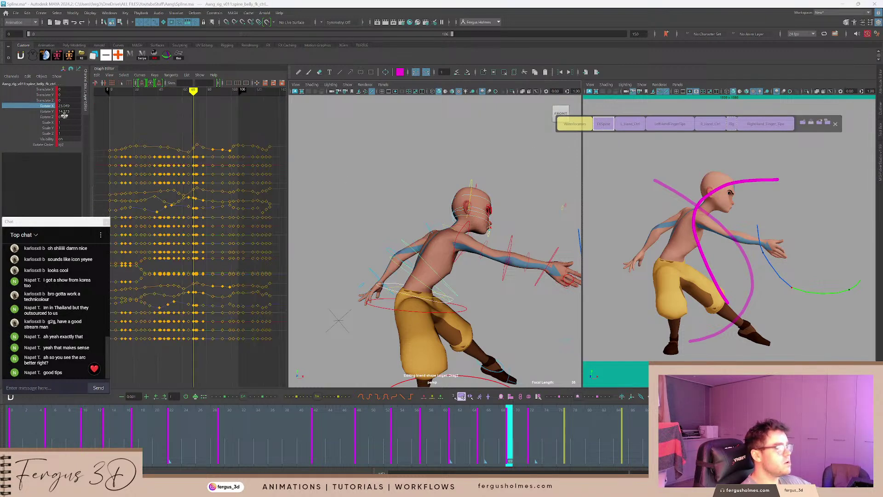
{"action": "left_click", "coordinate": [46, 100]}
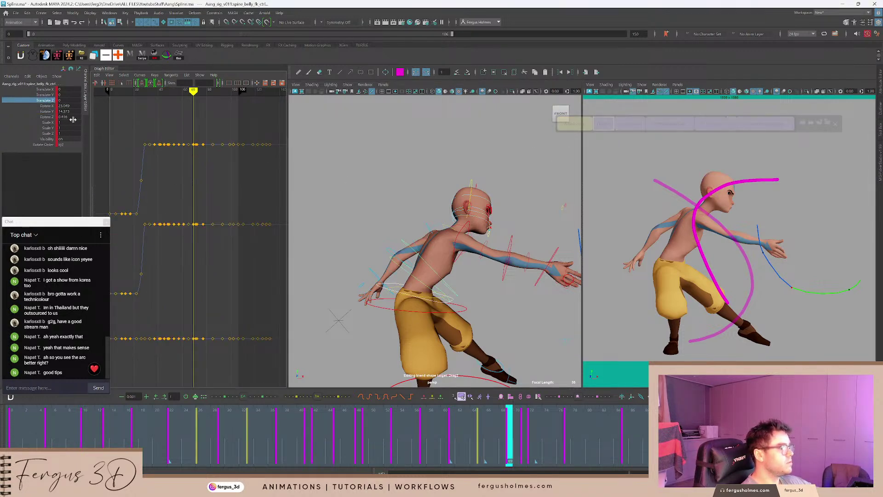
{"action": "left_click", "coordinate": [48, 106]}
{"action": "right_click_drag", "start_coordinate": [181, 135], "coordinate": [276, 294], "text": "alt+shift"}
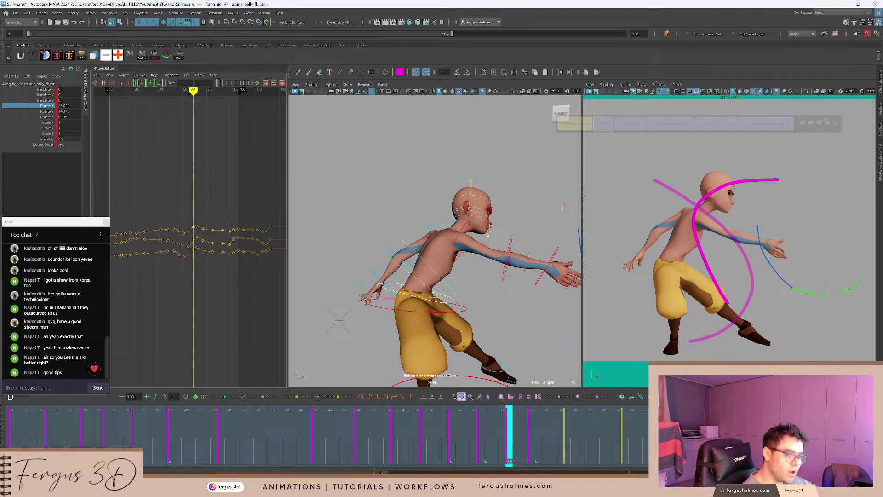
Play back and step through the keys around the leg lift, comparing the body poses with the three spine Rotate X curves.
{"action": "left_click_drag", "start_coordinate": [658, 426], "coordinate": [436, 408]}
{"action": "key", "text": "alt+v"}
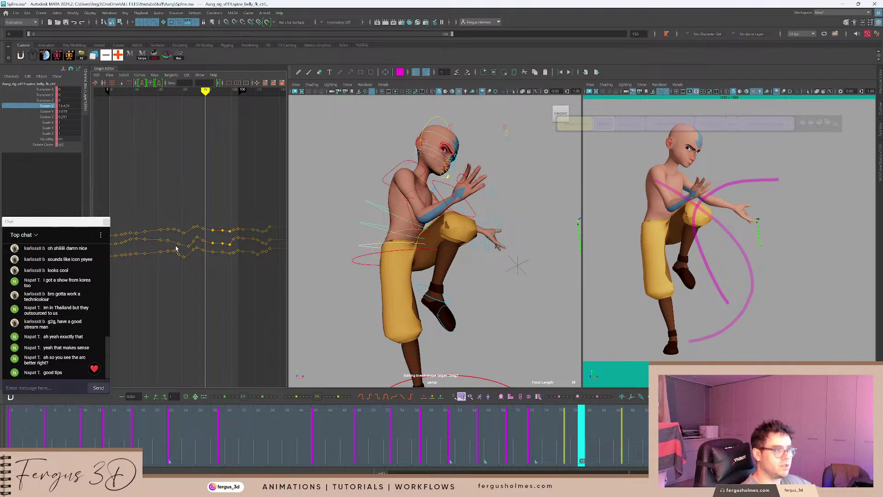
{"action": "right_click_drag", "start_coordinate": [176, 249], "coordinate": [211, 208], "text": "alt"}
{"action": "key", "text": "comma"}
{"action": "middle_click_drag", "start_coordinate": [234, 199], "coordinate": [214, 195], "text": "alt+shift"}
{"action": "right_click_drag", "start_coordinate": [215, 194], "coordinate": [215, 184], "text": "alt+shift"}
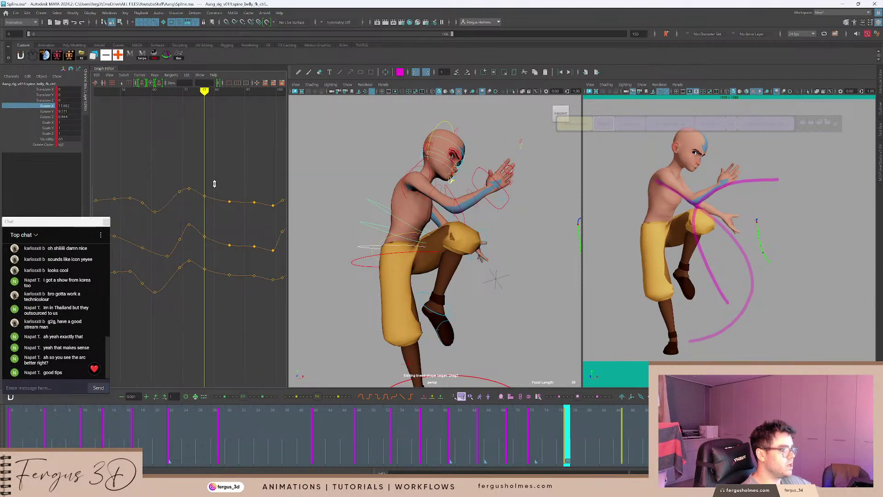
{"action": "key", "text": "comma"}
{"action": "key", "text": "comma"}
{"action": "key", "text": "comma"}
{"action": "key", "text": "comma"}
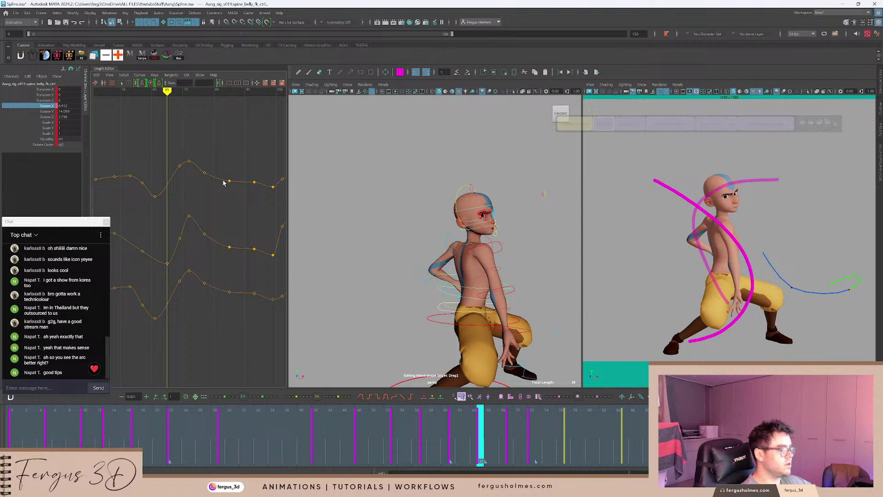
{"action": "middle_click_drag", "start_coordinate": [193, 204], "coordinate": [198, 202], "text": "alt"}
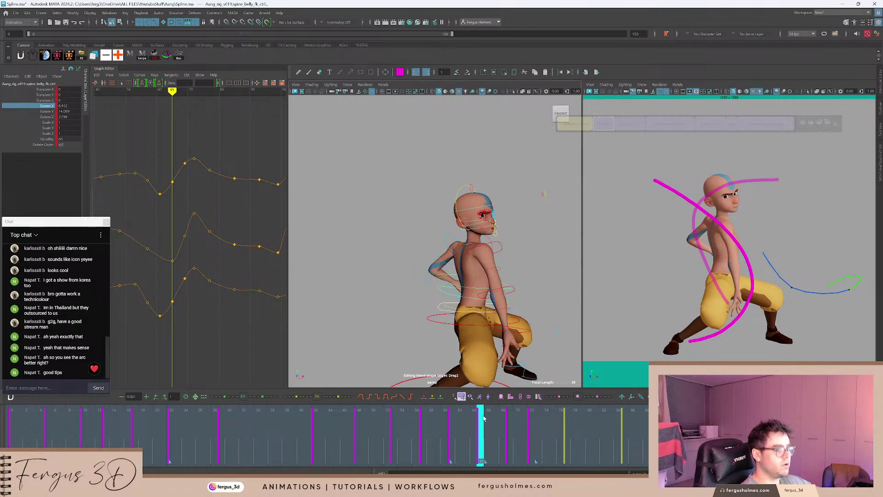
{"action": "key", "text": "period"}
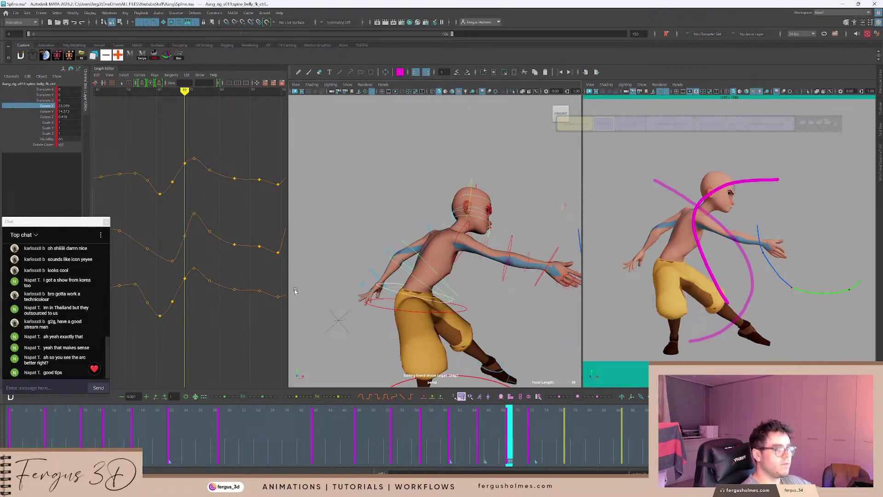
{"action": "scroll", "coordinate": [205, 239], "scroll_direction": "up", "scroll_amount": 5}
{"action": "right_click_drag", "start_coordinate": [205, 239], "coordinate": [189, 225], "text": "alt+shift"}
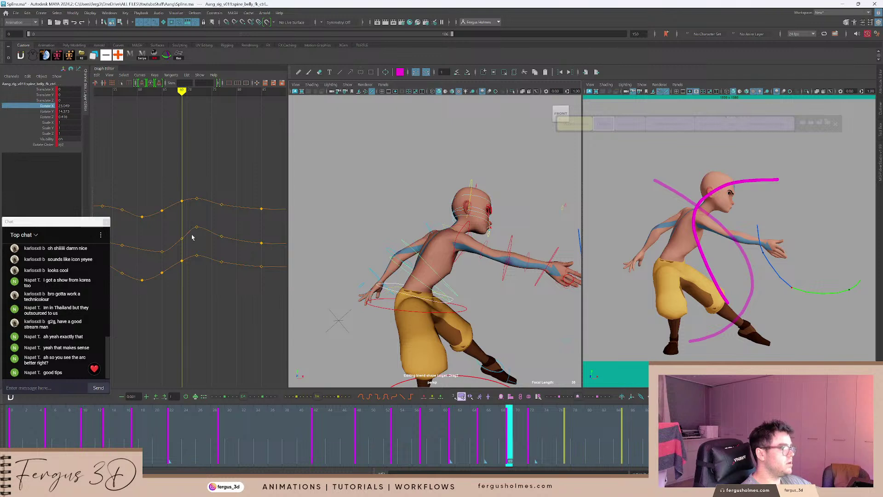
Raise the chest spine control's Rotate X key at frame 69.
{"action": "left_click_drag", "start_coordinate": [194, 213], "coordinate": [193, 211]}
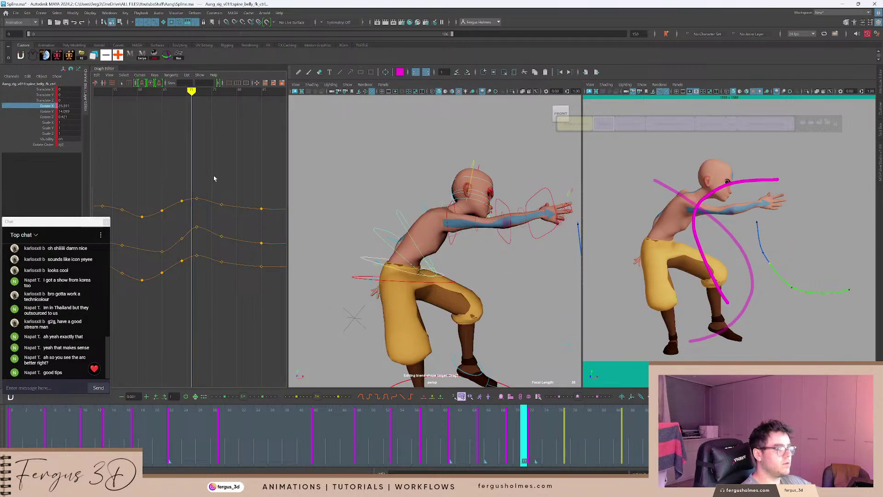
{"action": "left_click", "coordinate": [196, 255]}
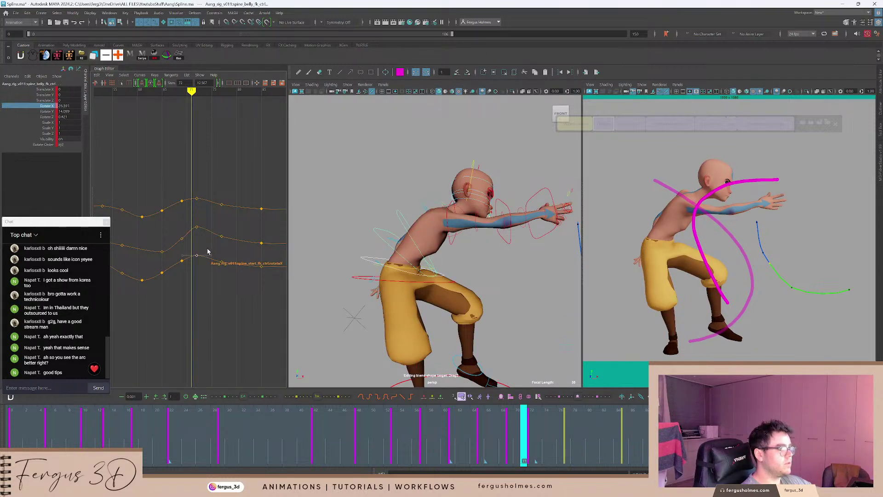
{"action": "key", "text": "comma"}
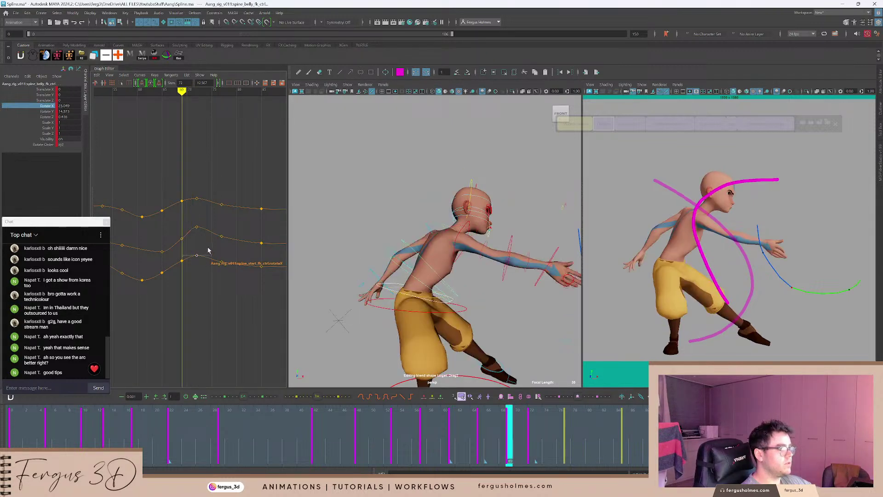
{"action": "scroll", "coordinate": [205, 250], "scroll_direction": "up", "scroll_amount": 3}
{"action": "middle_click_drag", "start_coordinate": [203, 249], "coordinate": [214, 243], "text": "alt"}
{"action": "left_click_drag", "start_coordinate": [180, 222], "coordinate": [196, 240]}
{"action": "mouse_move", "coordinate": [199, 238]}
{"action": "middle_mouse_down", "text": "shift"}
{"action": "mouse_move", "coordinate": [203, 246]}
{"action": "mouse_move", "coordinate": [210, 230]}
{"action": "middle_mouse_up", "text": "shift"}
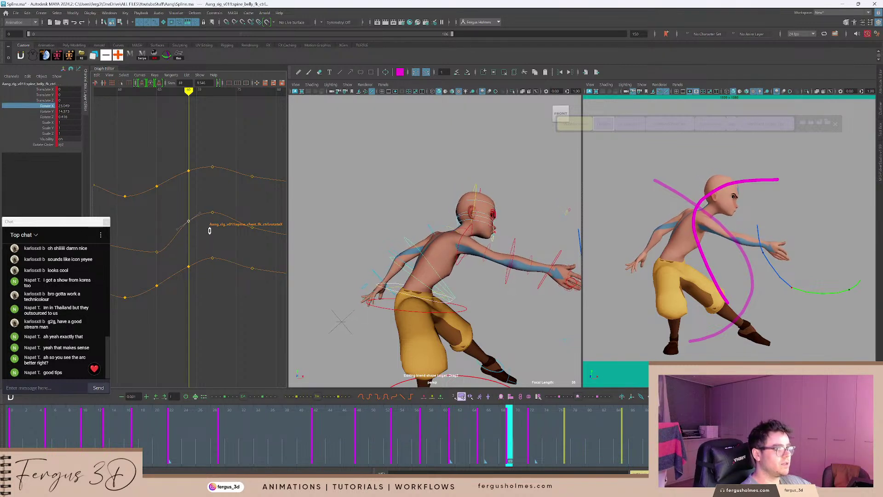
Raise the belly spine control's Rotate X key at frame 69 slightly.
{"action": "left_click", "coordinate": [189, 172]}
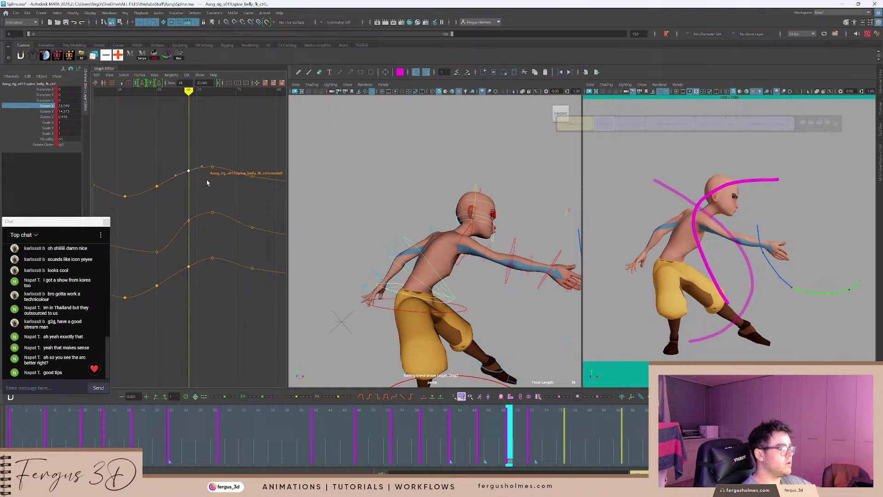
{"action": "left_click", "coordinate": [206, 182]}
{"action": "left_click_drag", "start_coordinate": [196, 179], "coordinate": [197, 178]}
{"action": "middle_click_drag", "start_coordinate": [197, 177], "coordinate": [198, 176], "text": "shift"}
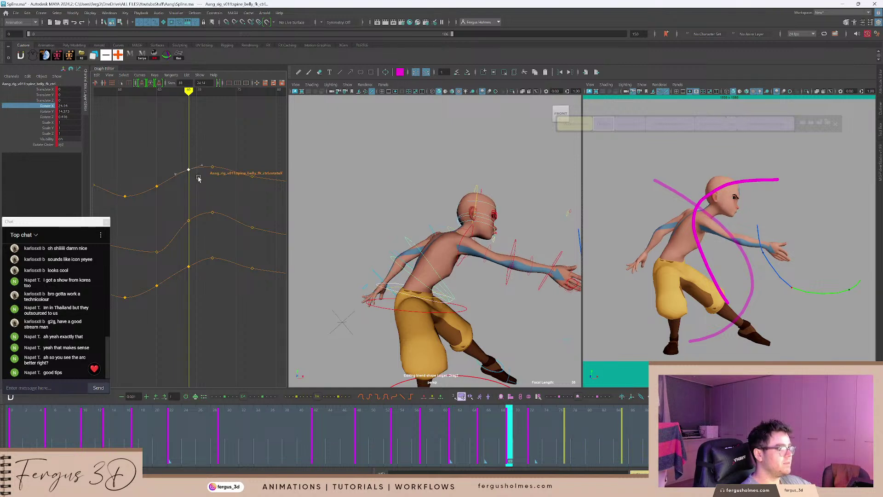
Try adjusting the start spine control's Rotate X key at frame 69 while comparing the neighbouring poses.
{"action": "left_click", "coordinate": [218, 268]}
{"action": "key", "text": "alt+."}
{"action": "key", "text": "alt+."}
{"action": "key", "text": "alt+"}
{"action": "key", "text": "alt+"}
{"action": "left_click_drag", "start_coordinate": [183, 257], "coordinate": [197, 274]}
{"action": "middle_click_drag", "start_coordinate": [200, 272], "coordinate": [236, 271], "text": "shift"}
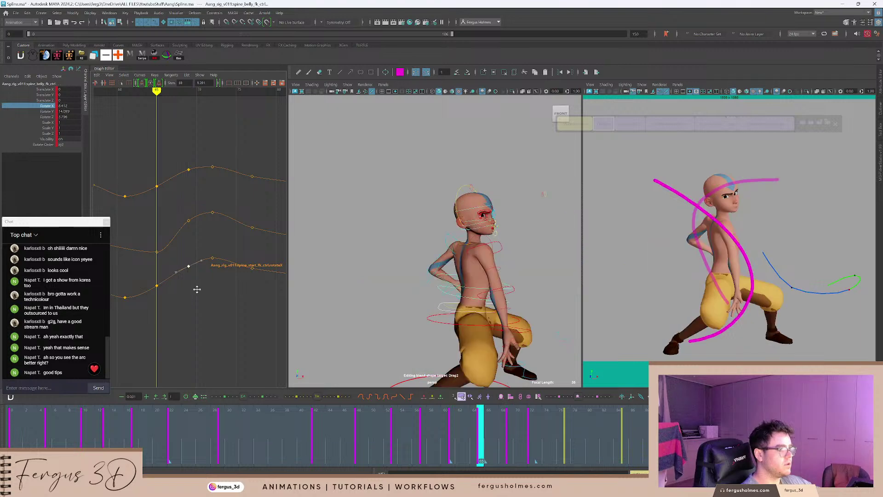
{"action": "left_click", "coordinate": [203, 271]}
{"action": "left_click_drag", "start_coordinate": [189, 262], "coordinate": [207, 277]}
{"action": "middle_click_drag", "start_coordinate": [209, 269], "coordinate": [214, 263], "text": "shift"}
Raise the start spine control's Rotate X key at frame 69 and play back the move.
{"action": "left_click", "coordinate": [226, 242]}
{"action": "key", "text": "."}
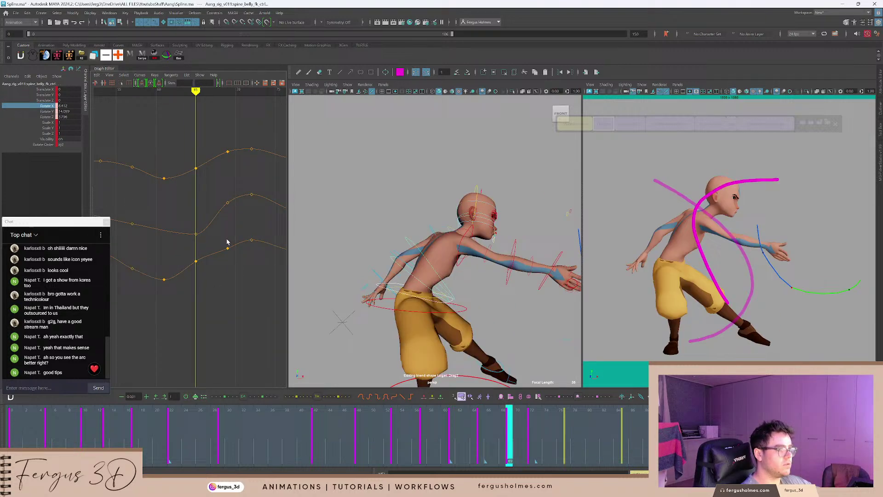
{"action": "left_click_drag", "start_coordinate": [221, 241], "coordinate": [240, 258]}
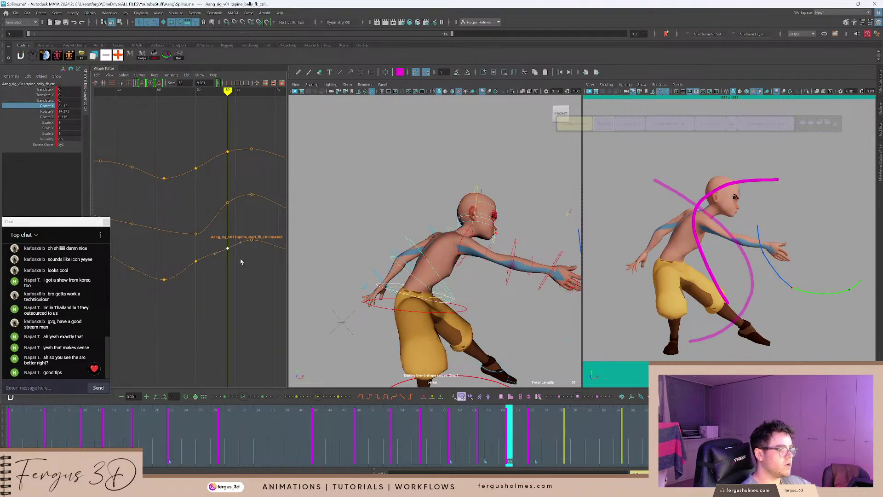
{"action": "middle_click_drag", "start_coordinate": [241, 258], "coordinate": [215, 249], "text": "shift"}
{"action": "left_click", "coordinate": [247, 258]}
{"action": "key", "text": "alt+v"}
Lower the start spine control's Rotate X keys at frames 72 and 77 so its curve leads the other spine controls.
{"action": "left_click_drag", "start_coordinate": [211, 220], "coordinate": [229, 240]}
{"action": "middle_click_drag", "start_coordinate": [229, 241], "coordinate": [210, 264], "text": "shift"}
{"action": "key", "text": "."}
{"action": "left_click_drag", "start_coordinate": [203, 218], "coordinate": [222, 240]}
{"action": "key", "text": "."}
{"action": "middle_click_drag", "start_coordinate": [231, 253], "coordinate": [163, 266], "text": "shift"}
Lower the start spine control's Rotate X key at frame 85 slightly.
{"action": "left_click", "coordinate": [233, 273]}
{"action": "key", "text": "."}
{"action": "left_click_drag", "start_coordinate": [203, 233], "coordinate": [220, 252]}
{"action": "middle_click_drag", "start_coordinate": [221, 261], "coordinate": [222, 262], "text": "shift"}
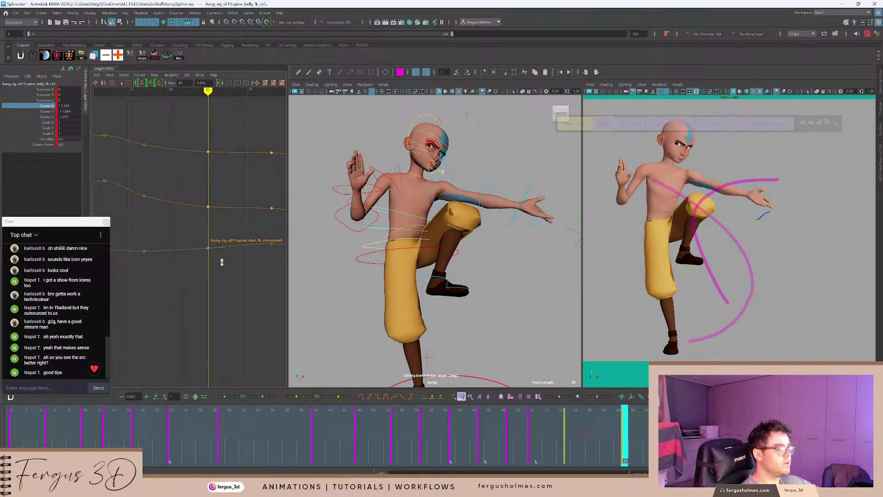
Lower the belly spine control's Rotate X key at frame 72.
{"action": "middle_click_drag", "start_coordinate": [175, 216], "coordinate": [241, 235], "text": "alt"}
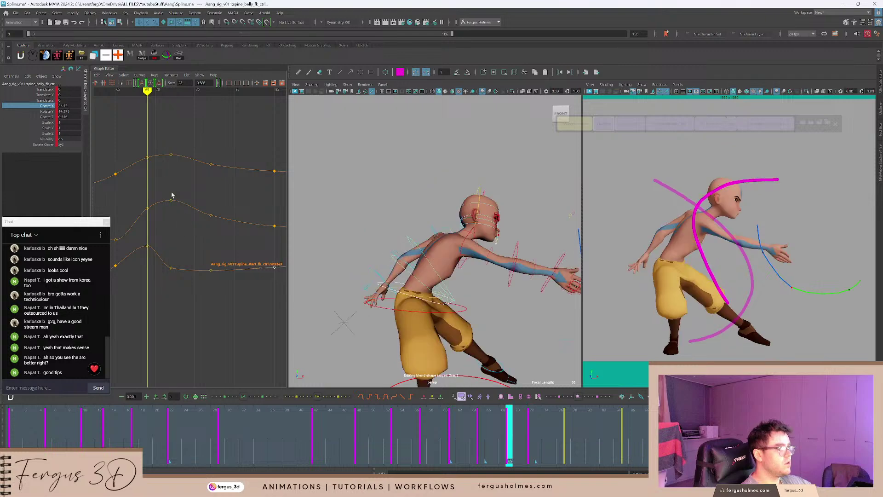
{"action": "key", "text": "."}
{"action": "left_click_drag", "start_coordinate": [162, 188], "coordinate": [179, 209]}
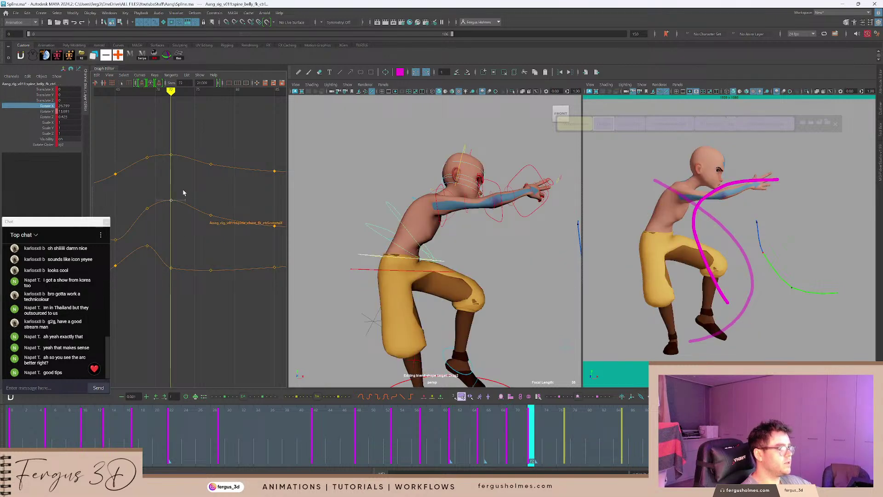
{"action": "middle_click_drag", "start_coordinate": [182, 187], "coordinate": [195, 190], "text": "alt"}
{"action": "left_click_drag", "start_coordinate": [178, 148], "coordinate": [193, 169]}
{"action": "middle_click_drag", "start_coordinate": [195, 177], "coordinate": [184, 200], "text": "alt"}
{"action": "right_click_drag", "start_coordinate": [184, 199], "coordinate": [192, 181], "text": "alt"}
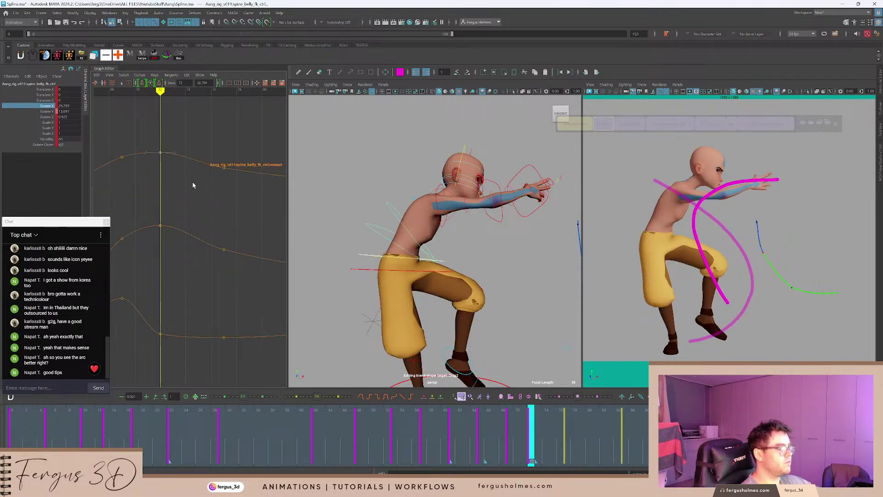
{"action": "middle_click_drag", "start_coordinate": [188, 178], "coordinate": [188, 183], "text": "shift"}
Lower the belly spine control's Rotate X key at frame 77.
{"action": "middle_click_drag", "start_coordinate": [186, 136], "coordinate": [214, 142], "text": "alt"}
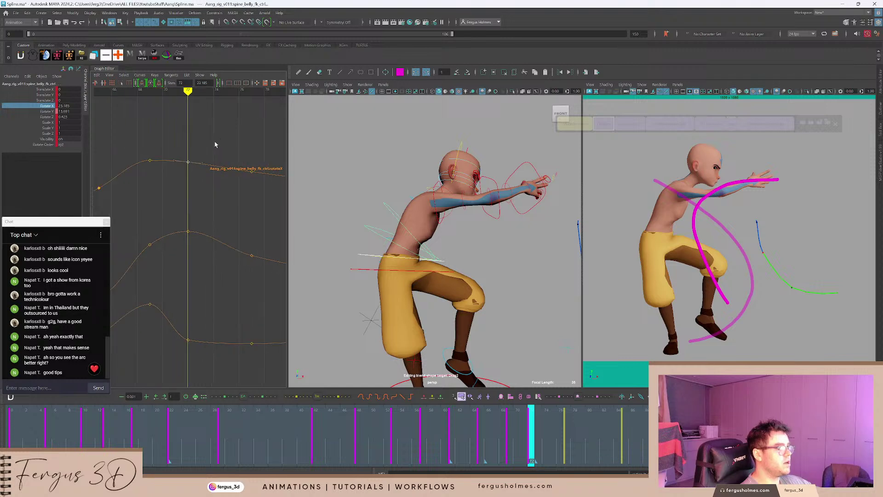
{"action": "left_click_drag", "start_coordinate": [226, 159], "coordinate": [248, 169]}
{"action": "middle_click_drag", "start_coordinate": [261, 191], "coordinate": [255, 208], "text": "shift"}
{"action": "left_click", "coordinate": [230, 192]}
Set a key on all three spine controls at frame 81, within the raised-leg hold.
{"action": "key", "text": "comma"}
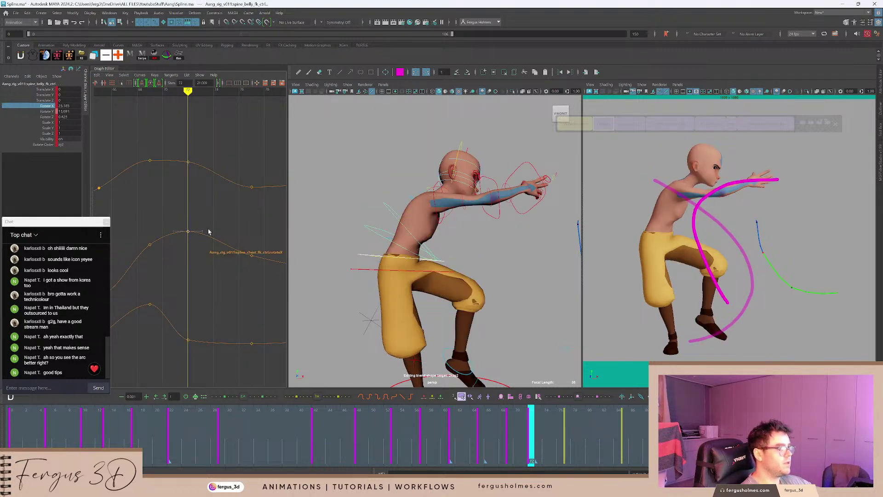
{"action": "key", "text": "."}
{"action": "middle_click_drag", "start_coordinate": [243, 236], "coordinate": [163, 203], "text": "alt"}
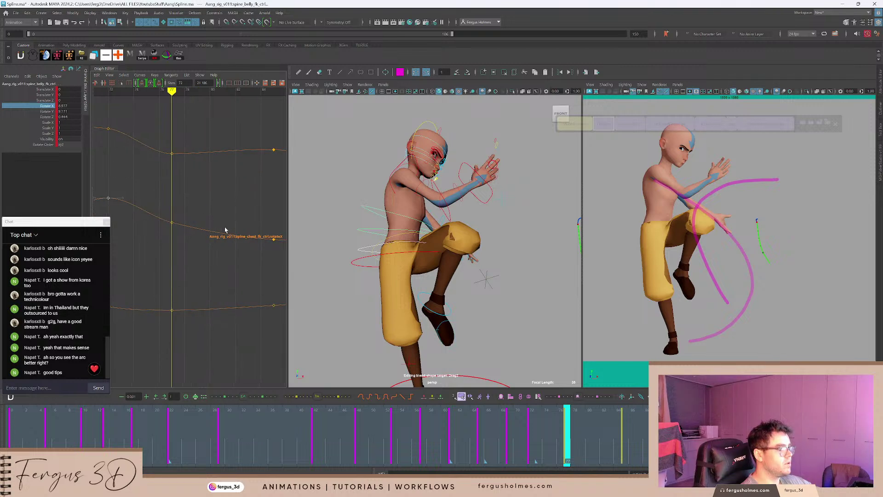
{"action": "left_click", "coordinate": [596, 414]}
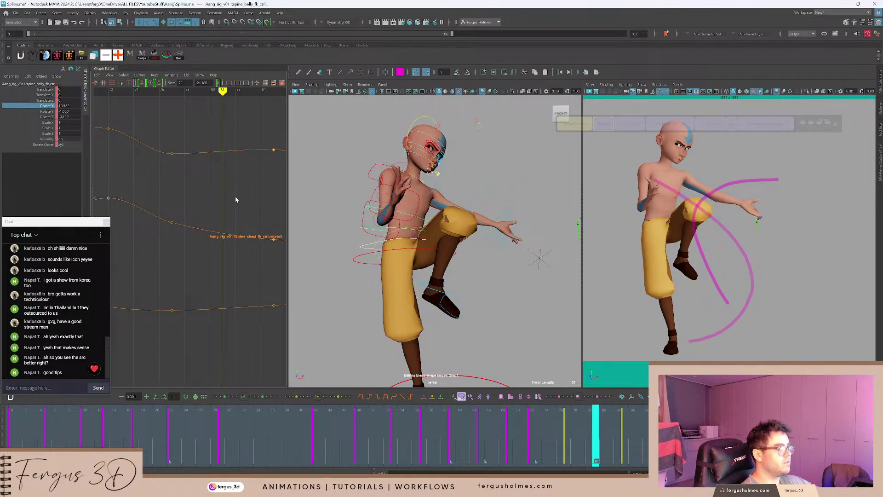
{"action": "key", "text": "s"}
{"action": "key", "text": "comma"}
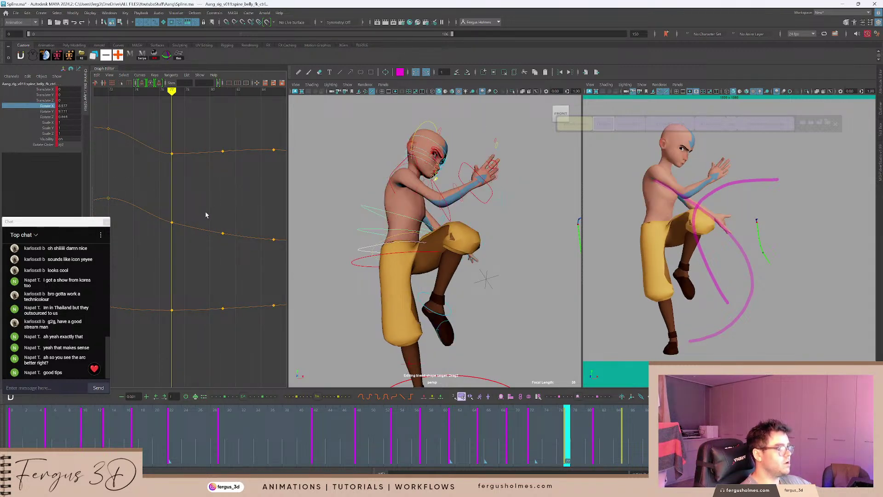
Raise the chest spine control's Rotate X key at frame 77 and compare it with the pose at the following key.
{"action": "left_click_drag", "start_coordinate": [198, 210], "coordinate": [157, 236]}
{"action": "middle_click_drag", "start_coordinate": [189, 212], "coordinate": [207, 203], "text": "alt"}
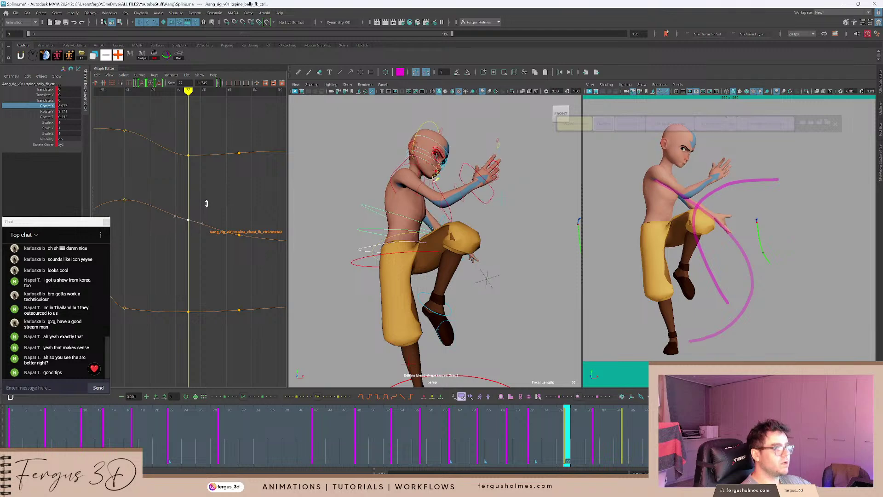
{"action": "key", "text": "."}
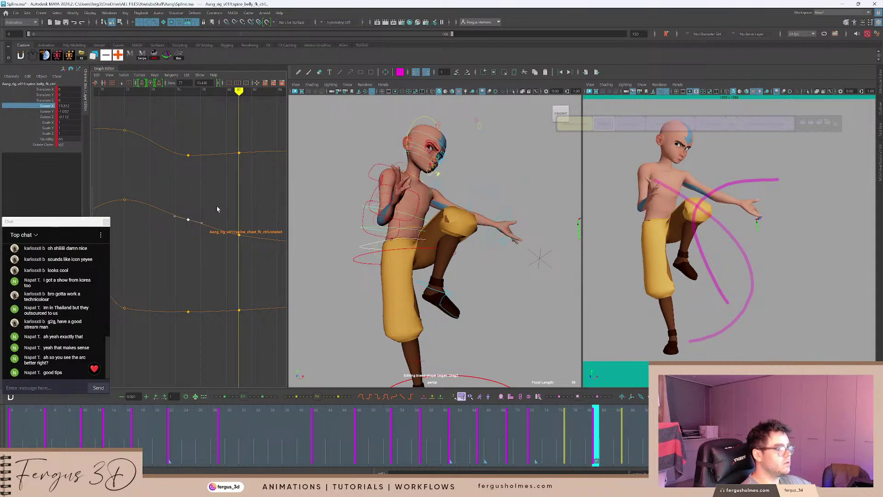
Lower the chest spine control's Rotate X key at frame 77 slightly and compare it with the pose at the following key.
{"action": "key", "text": "comma"}
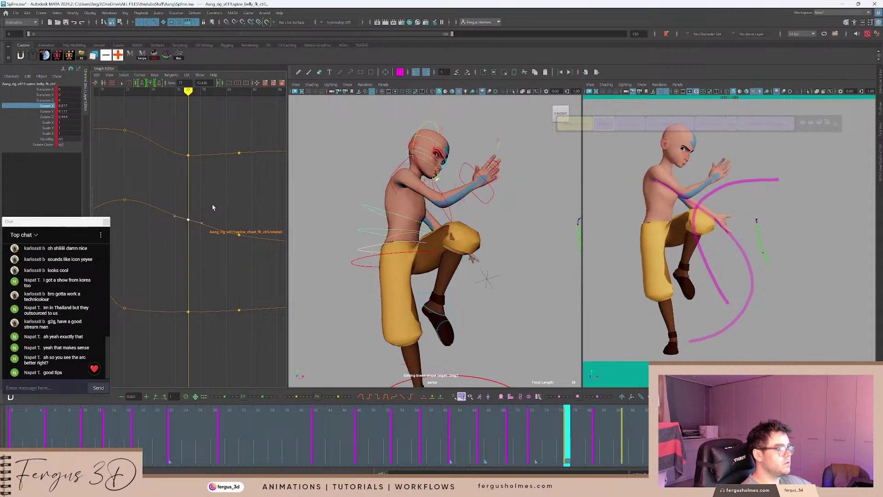
{"action": "middle_click_drag", "start_coordinate": [213, 205], "coordinate": [211, 212], "text": "shift"}
{"action": "left_click", "coordinate": [224, 201]}
{"action": "key", "text": "period"}
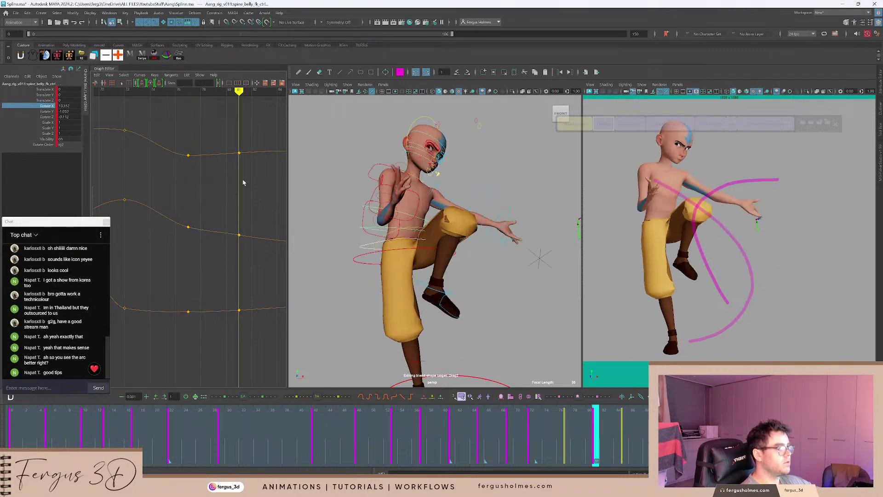
Delete the belly spine control's Rotate X keys at frames 81 and 85 and play back the leg lift.
{"action": "middle_click_drag", "start_coordinate": [243, 181], "coordinate": [150, 191], "text": "alt"}
{"action": "key", "text": "period"}
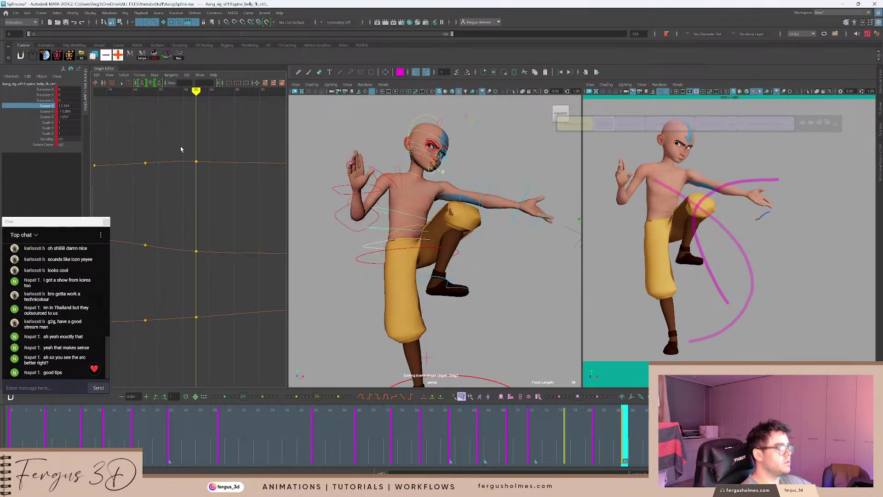
{"action": "left_click_drag", "start_coordinate": [181, 148], "coordinate": [203, 189]}
{"action": "scroll", "coordinate": [209, 207], "scroll_direction": "down", "scroll_amount": 3}
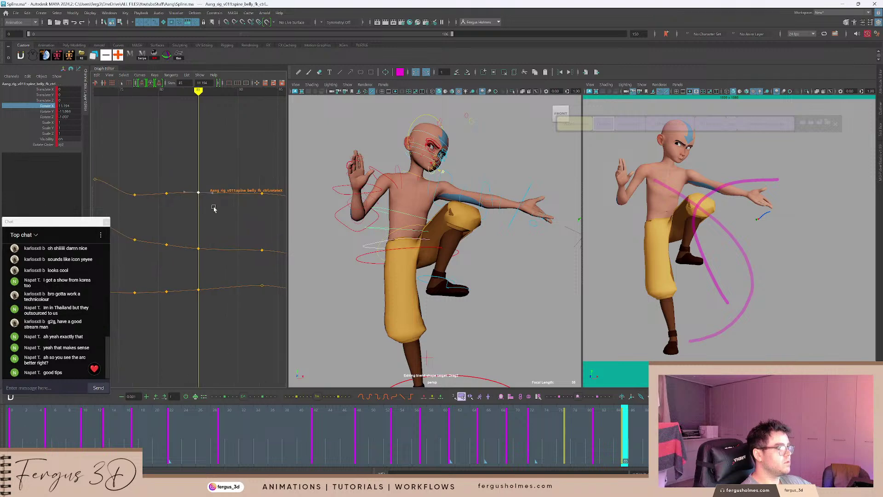
{"action": "key", "text": "comma"}
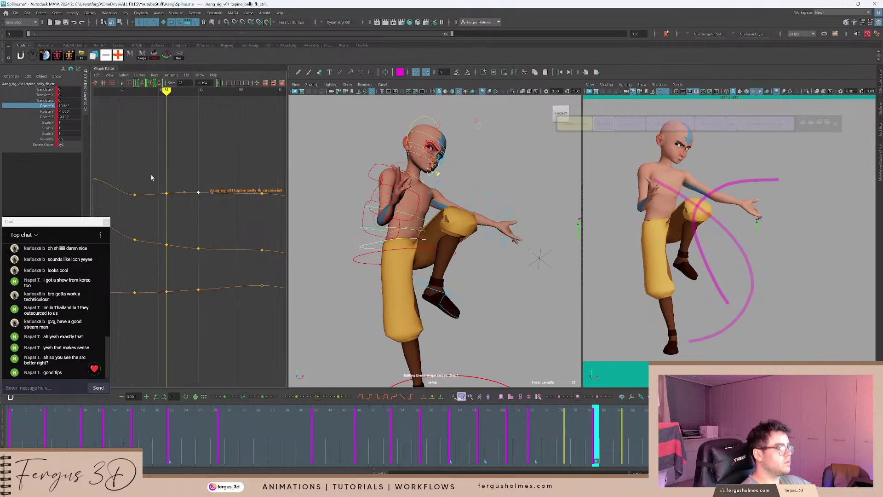
{"action": "left_click_drag", "start_coordinate": [152, 179], "coordinate": [210, 206]}
{"action": "key", "text": "Delete"}
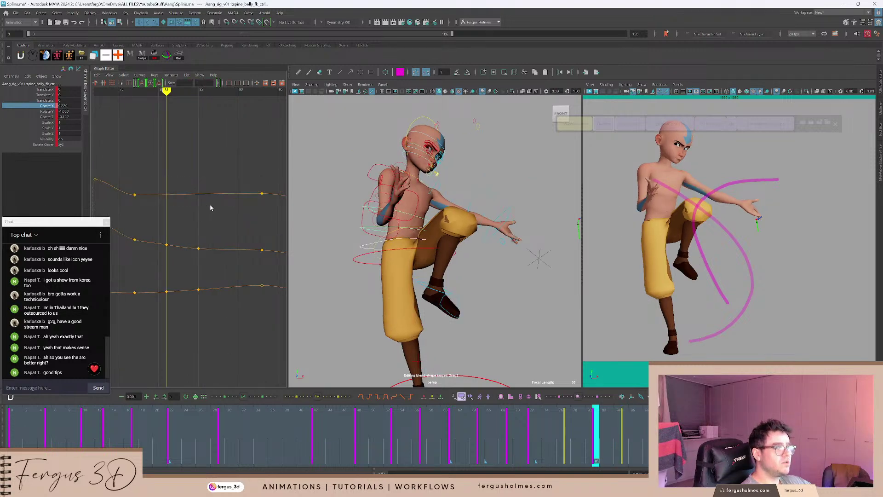
{"action": "left_click_drag", "start_coordinate": [540, 423], "coordinate": [438, 420]}
{"action": "key", "text": "alt+v"}
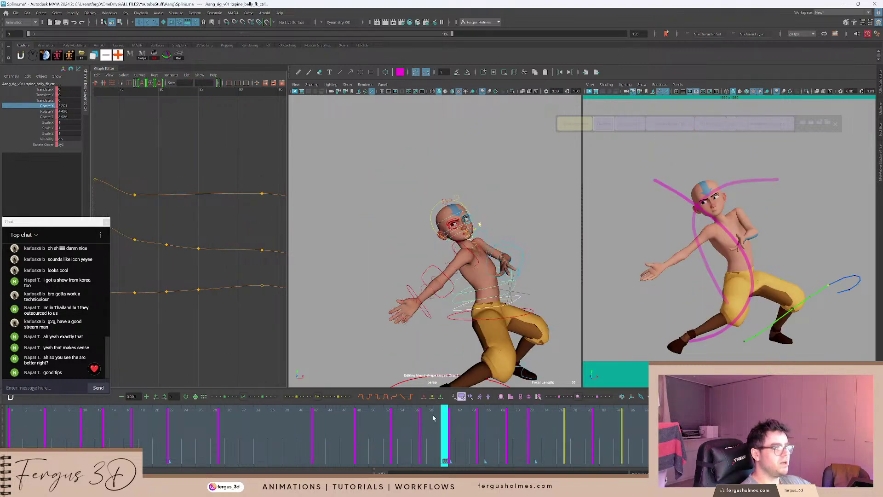
{"action": "key", "text": "alt+v"}
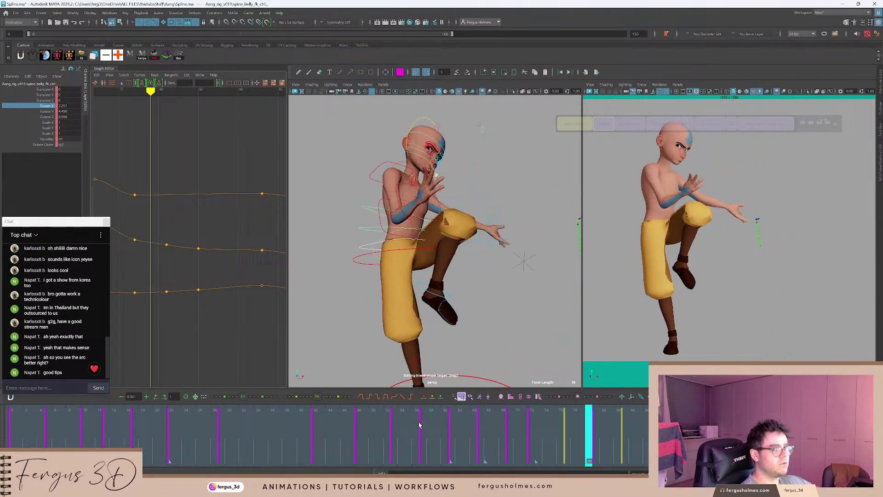
Show the motion trail for the neck control and reset the trail offset's Translate X, Y and Z to 0.
{"action": "left_click_drag", "start_coordinate": [457, 423], "coordinate": [513, 417]}
{"action": "scroll", "coordinate": [459, 232], "scroll_direction": "up", "scroll_amount": 4}
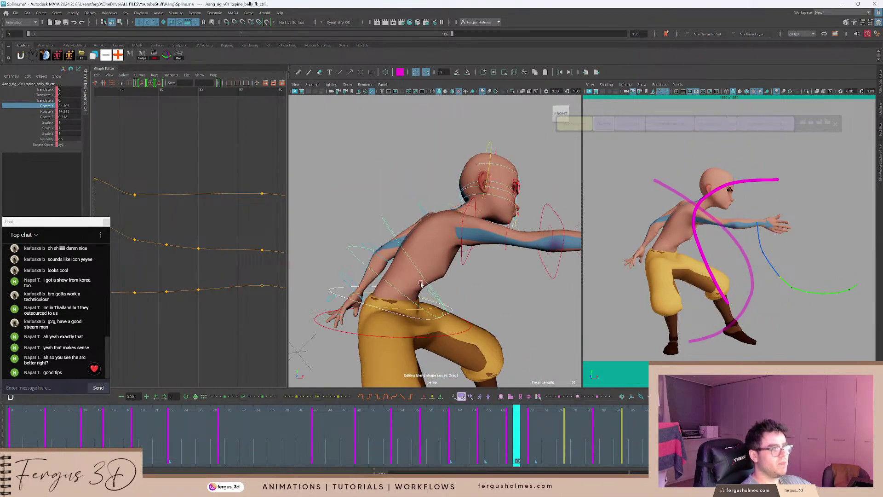
{"action": "left_click", "coordinate": [445, 207]}
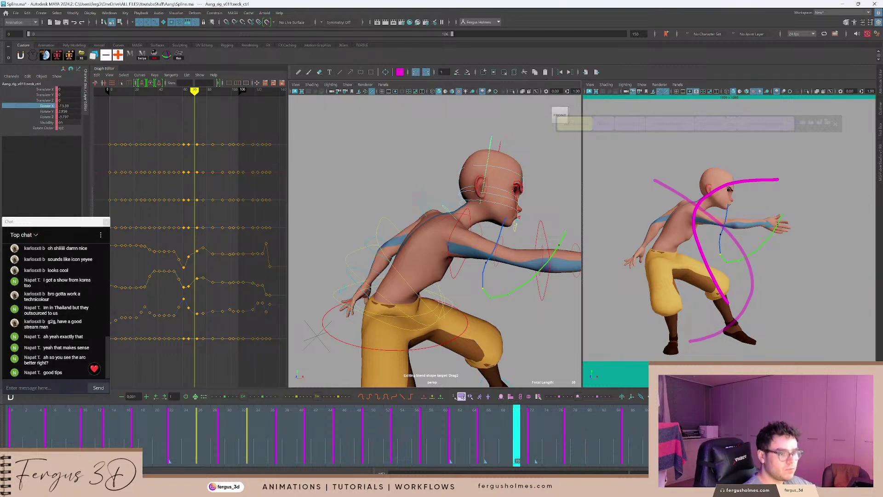
{"action": "left_click", "coordinate": [668, 397]}
{"action": "left_click", "coordinate": [614, 386]}
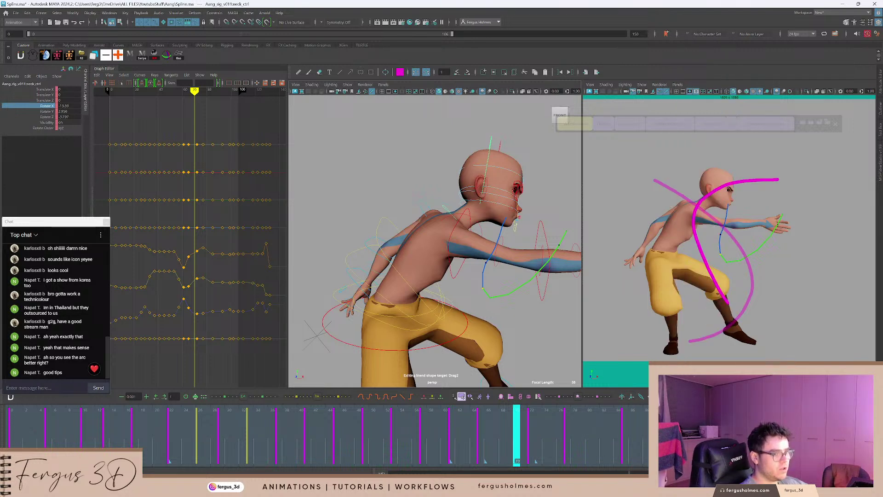
{"action": "left_click", "coordinate": [631, 375]}
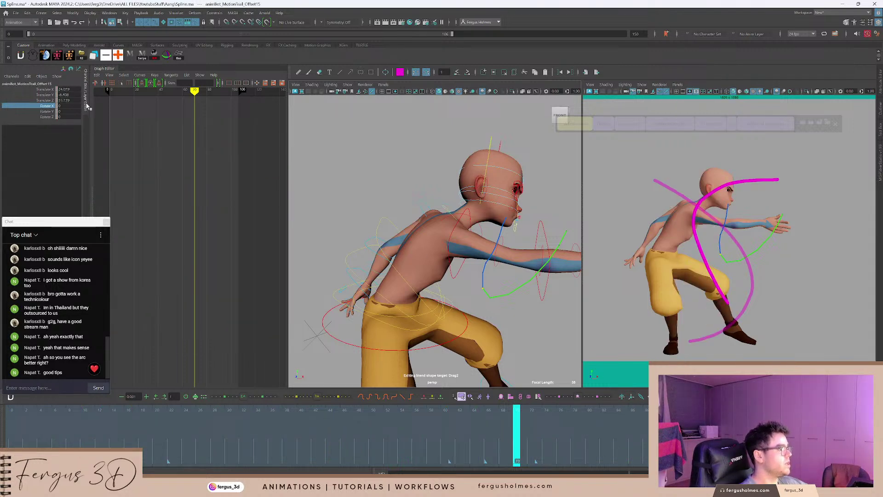
{"action": "left_click_drag", "start_coordinate": [68, 88], "coordinate": [67, 100]}
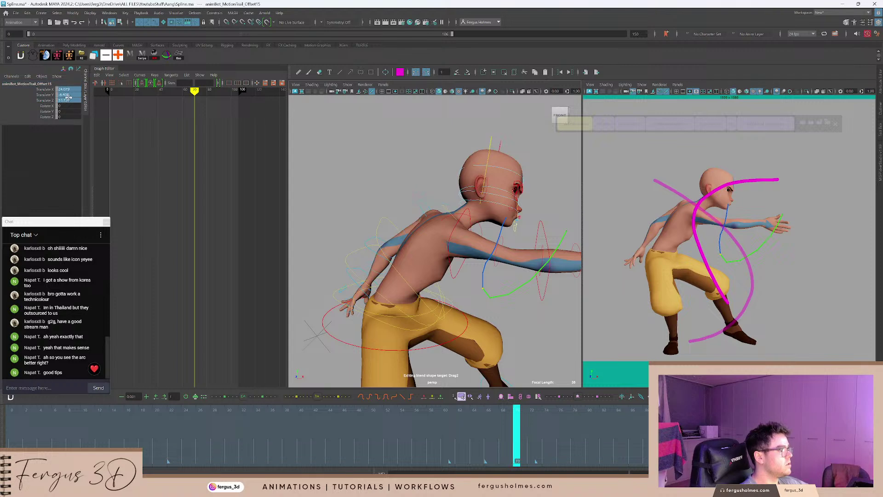
{"action": "key", "text": "Return"}
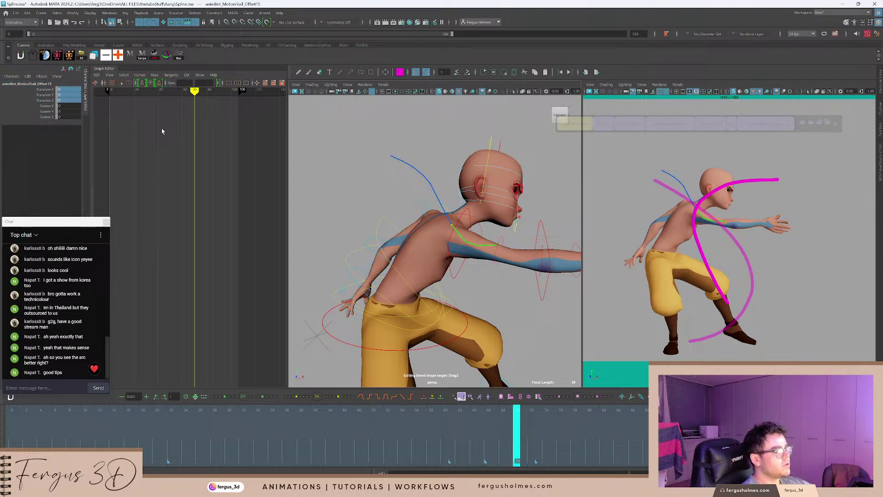
Move the motion trail offset along its Z axis, out in front of the character's chest, and deselect it.
{"action": "left_click", "coordinate": [464, 223]}
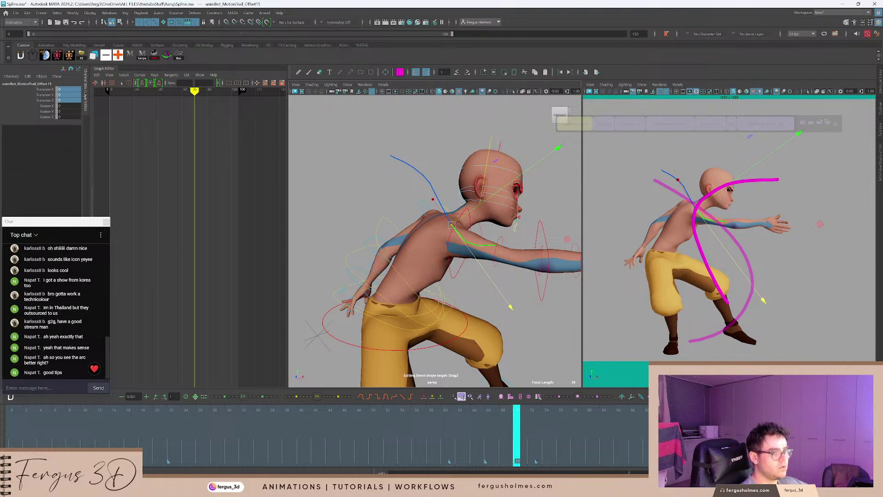
{"action": "scroll", "coordinate": [499, 257], "scroll_direction": "down", "scroll_amount": 2}
{"action": "left_click_drag", "start_coordinate": [497, 256], "coordinate": [551, 325], "text": "alt"}
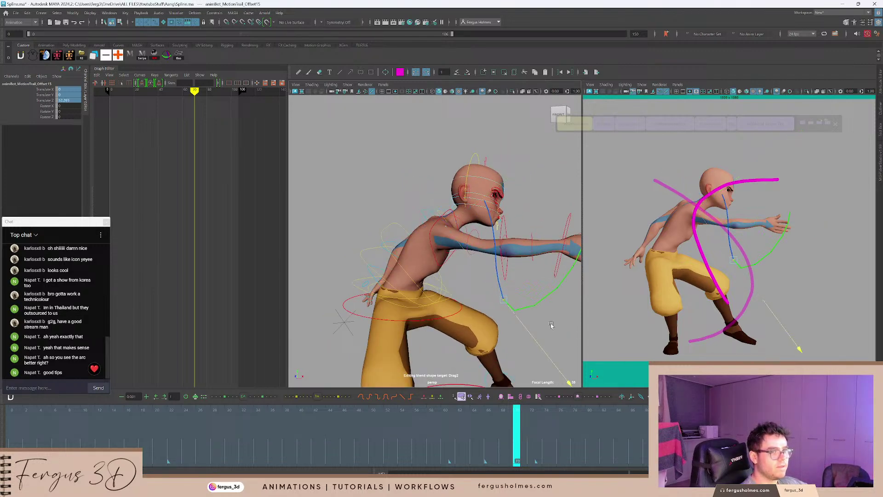
{"action": "left_click", "coordinate": [393, 158]}
Select the three spine controls and isolate their Rotate X curves, framed closely around the leg-lift keys.
{"action": "middle_click_drag", "start_coordinate": [408, 253], "coordinate": [395, 217], "text": "alt"}
{"action": "scroll", "coordinate": [342, 240], "scroll_direction": "up", "scroll_amount": 2}
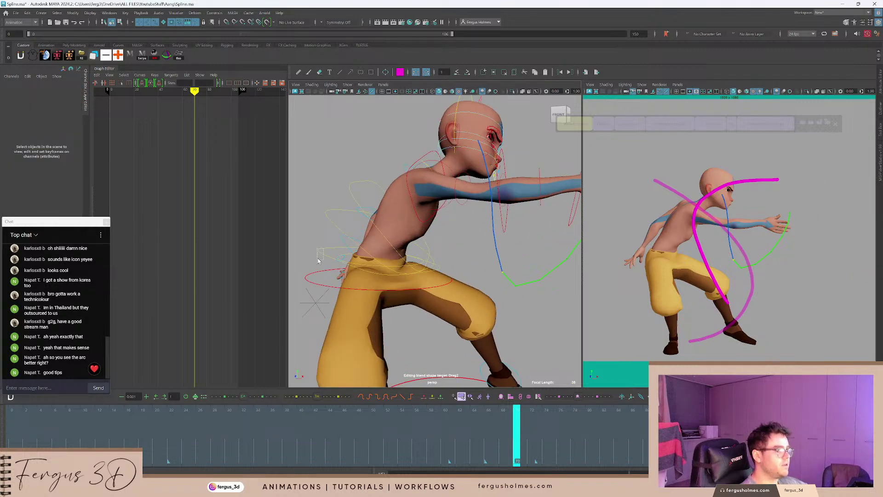
{"action": "left_click_drag", "start_coordinate": [323, 249], "coordinate": [319, 261]}
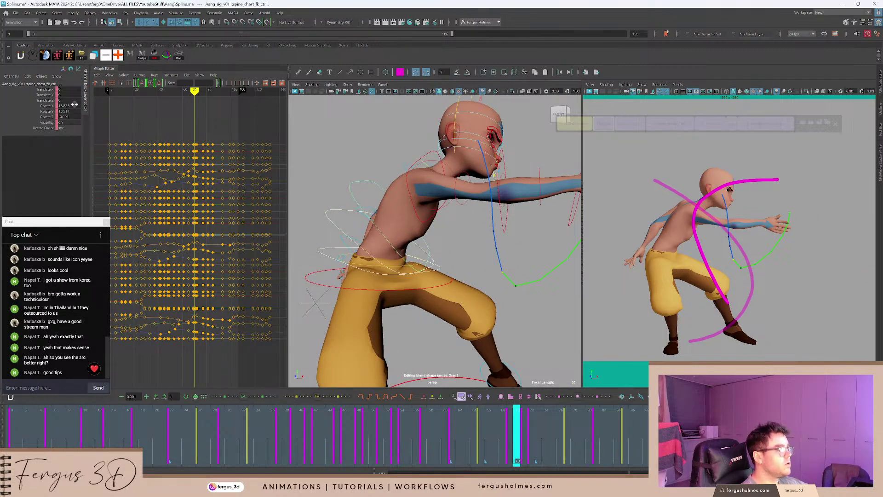
{"action": "left_click_drag", "start_coordinate": [48, 107], "coordinate": [51, 117]}
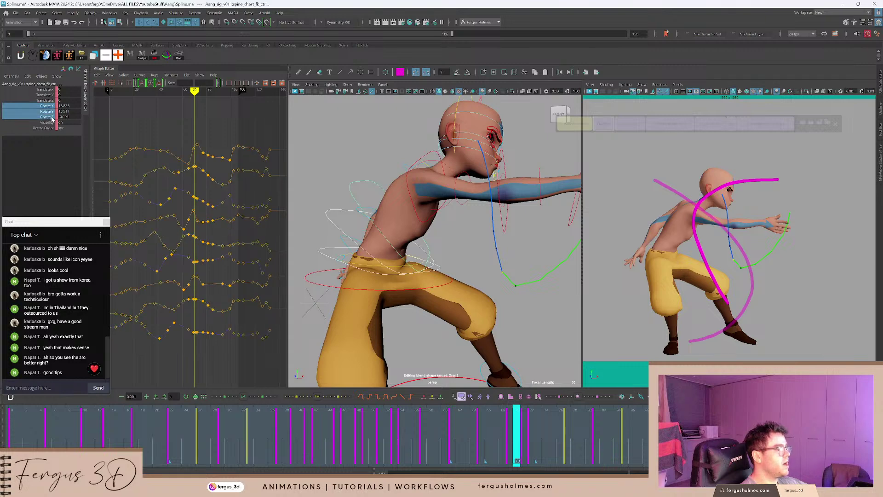
{"action": "key", "text": "f"}
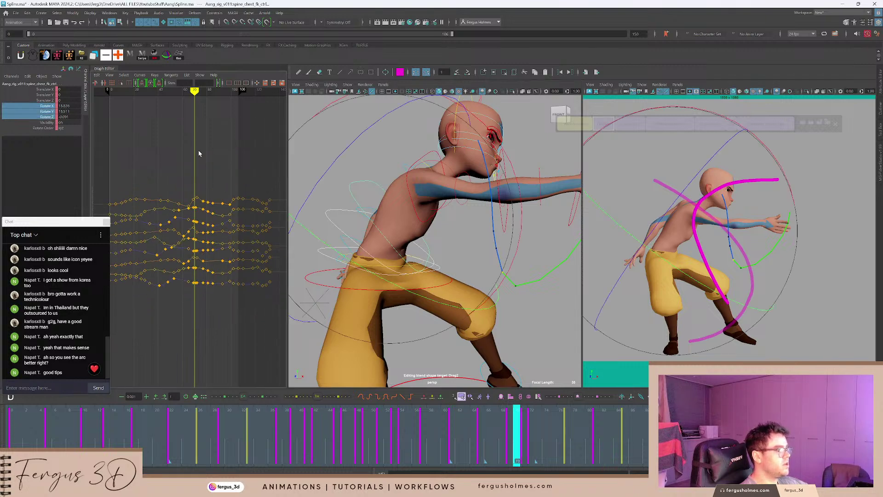
{"action": "left_click", "coordinate": [50, 108]}
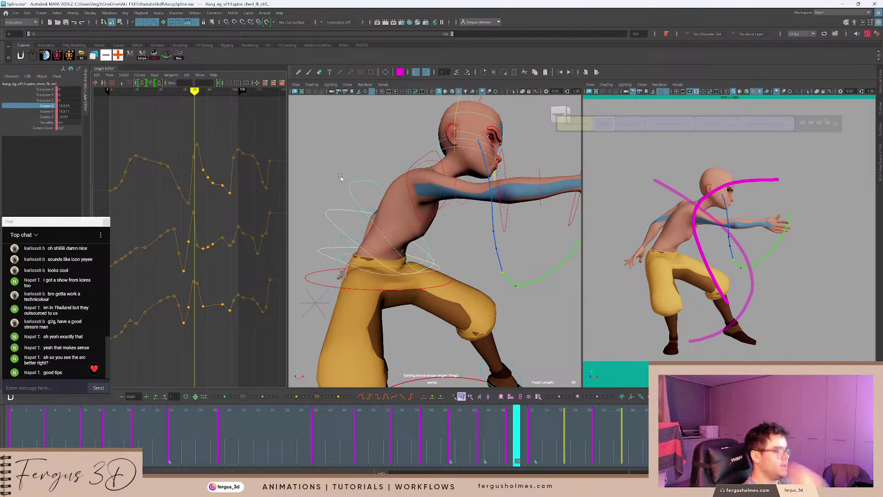
{"action": "right_click_drag", "start_coordinate": [196, 162], "coordinate": [200, 217], "text": "alt+shift"}
{"action": "scroll", "coordinate": [201, 219], "scroll_direction": "up", "scroll_amount": 5}
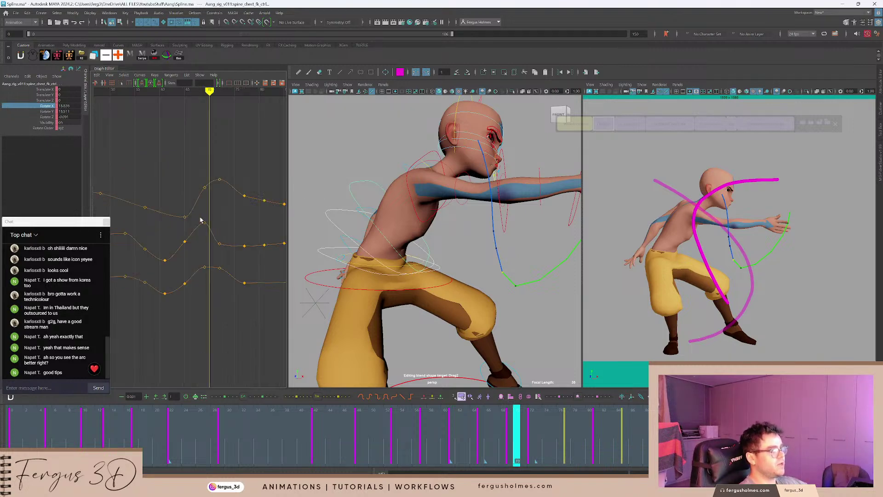
{"action": "middle_click_drag", "start_coordinate": [210, 217], "coordinate": [188, 198], "text": "alt"}
Examine the spine poses and the motion trail's arc through the leg lift, mainly between frames 65 and 72.
{"action": "key", "text": "alt+period"}
{"action": "key", "text": "comma"}
{"action": "key", "text": "comma"}
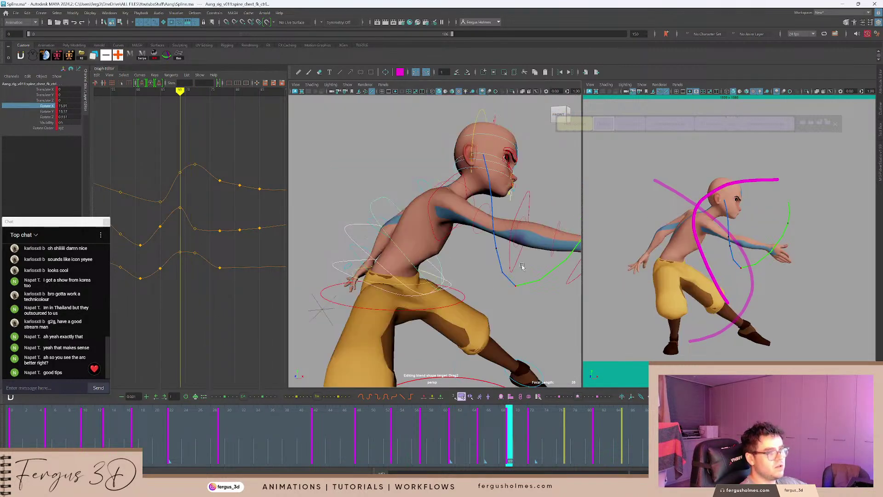
{"action": "key", "text": "comma"}
{"action": "key", "text": "comma"}
{"action": "key", "text": "comma"}
{"action": "key", "text": "alt+v"}
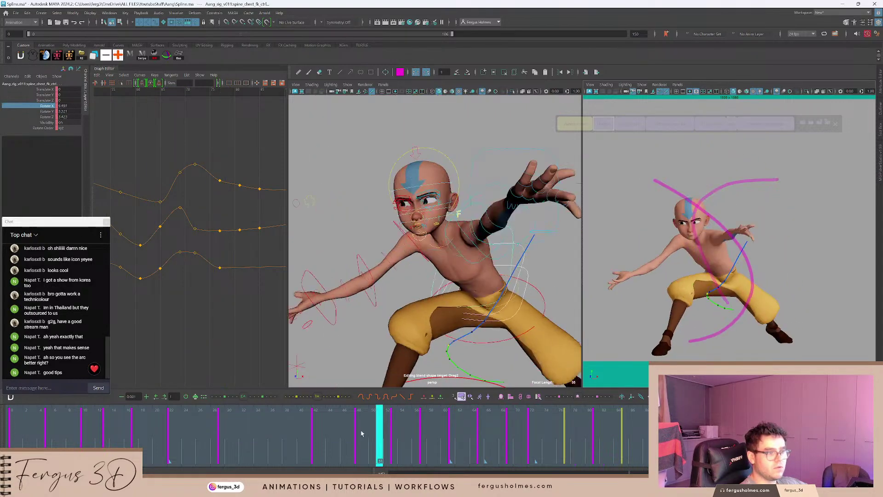
{"action": "left_click_drag", "start_coordinate": [364, 430], "coordinate": [534, 432]}
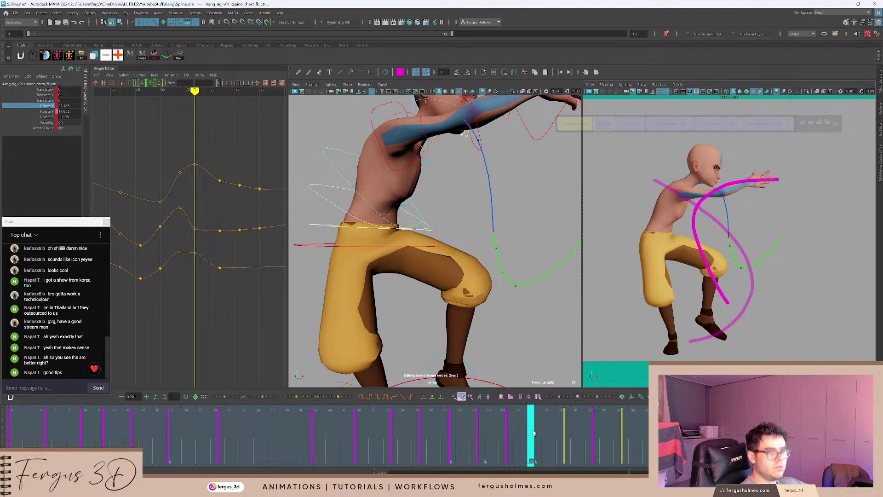
{"action": "key", "text": "comma"}
{"action": "key", "text": "comma"}
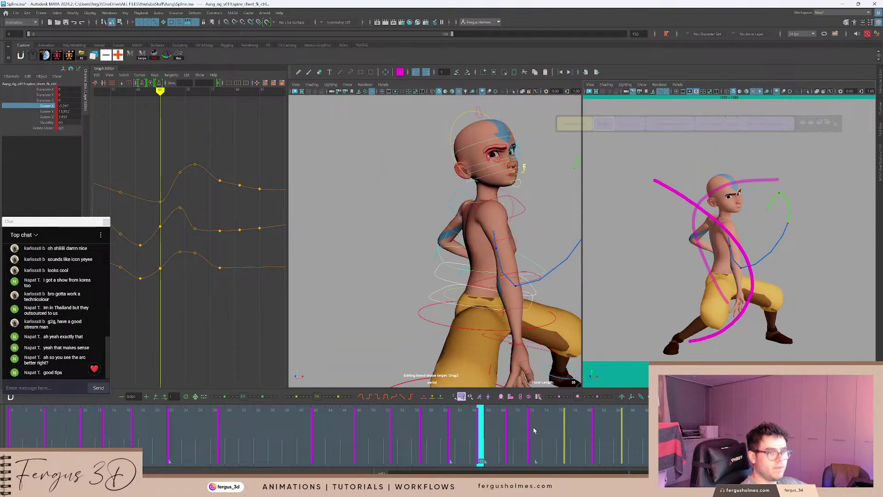
{"action": "left_click_drag", "start_coordinate": [484, 427], "coordinate": [526, 428]}
{"action": "middle_click_drag", "start_coordinate": [427, 234], "coordinate": [414, 242], "text": "alt"}
{"action": "key", "text": "e"}
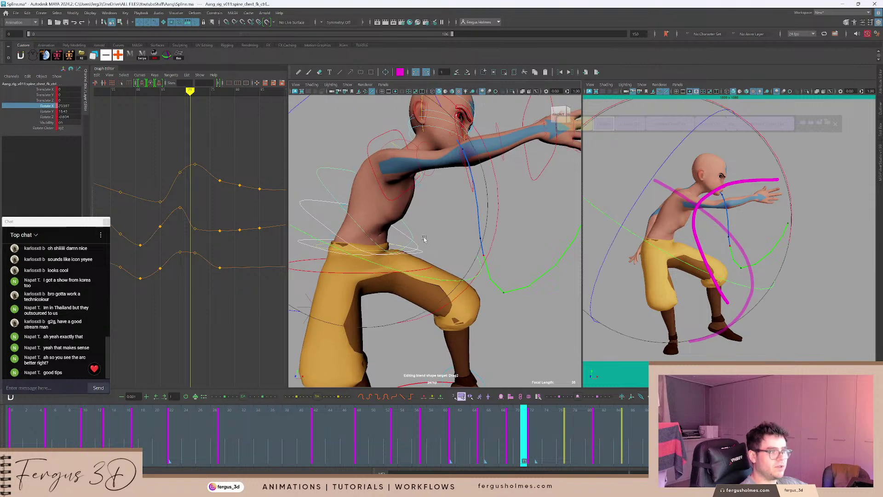
{"action": "key", "text": "period"}
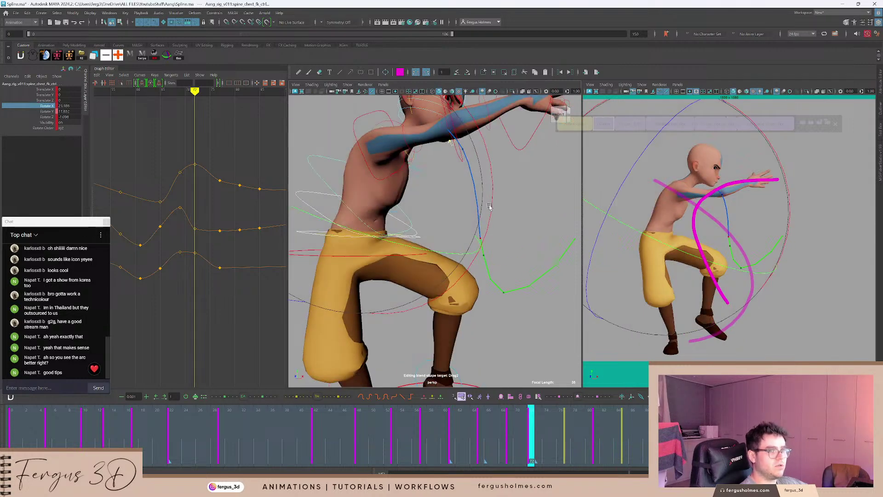
{"action": "key", "text": "q"}
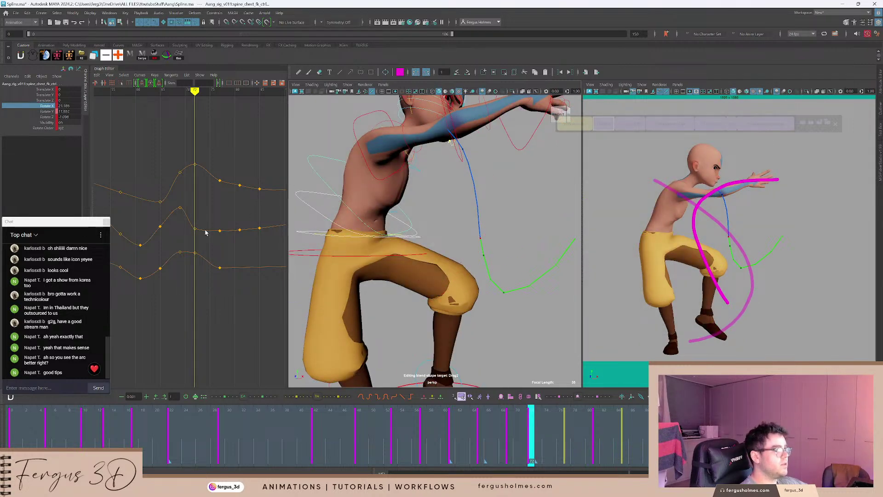
Raise the start spine control's Rotate X key at frame 72 in two adjustments to smooth the motion trail.
{"action": "left_click_drag", "start_coordinate": [192, 225], "coordinate": [199, 235]}
{"action": "right_click_drag", "start_coordinate": [202, 224], "coordinate": [230, 208], "text": "alt"}
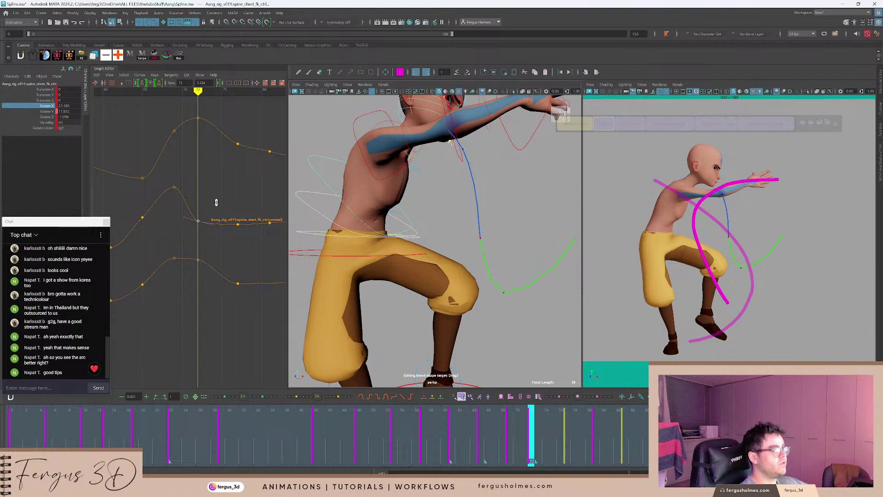
{"action": "middle_click_drag", "start_coordinate": [216, 202], "coordinate": [227, 193]}
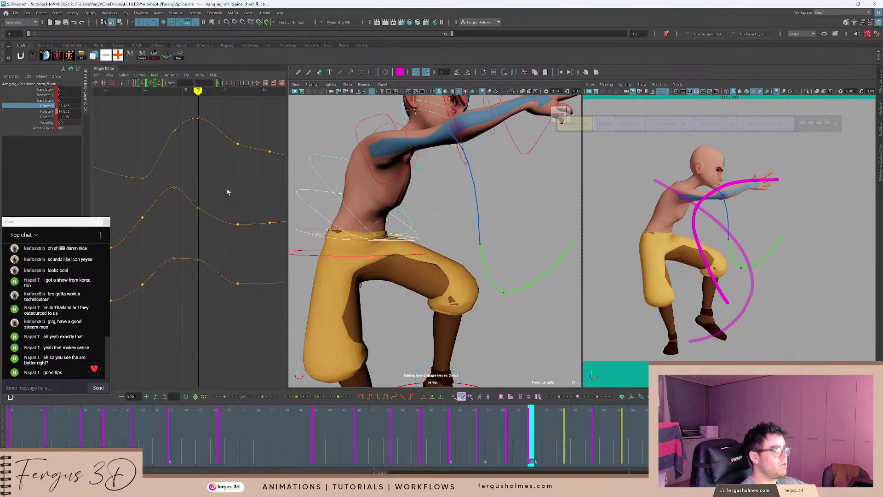
{"action": "left_click_drag", "start_coordinate": [200, 212], "coordinate": [201, 212]}
{"action": "middle_click_drag", "start_coordinate": [209, 210], "coordinate": [210, 201]}
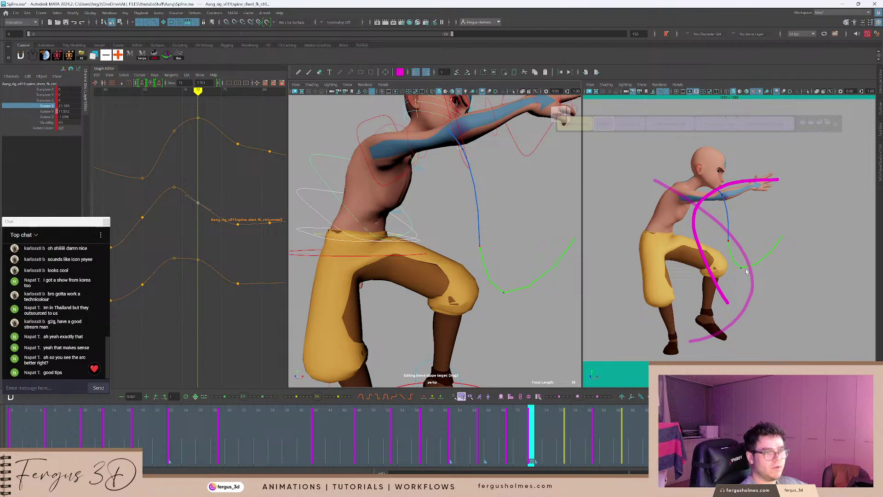
Raise the start spine control's Rotate X key at frame 65, checking the pose at frame 68.
{"action": "left_click_drag", "start_coordinate": [530, 433], "coordinate": [501, 428]}
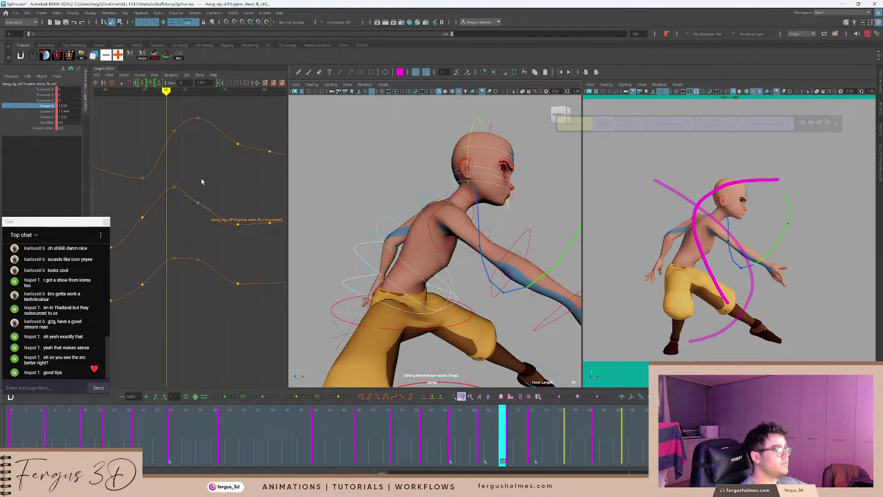
{"action": "middle_click_drag", "start_coordinate": [189, 176], "coordinate": [211, 183], "text": "alt"}
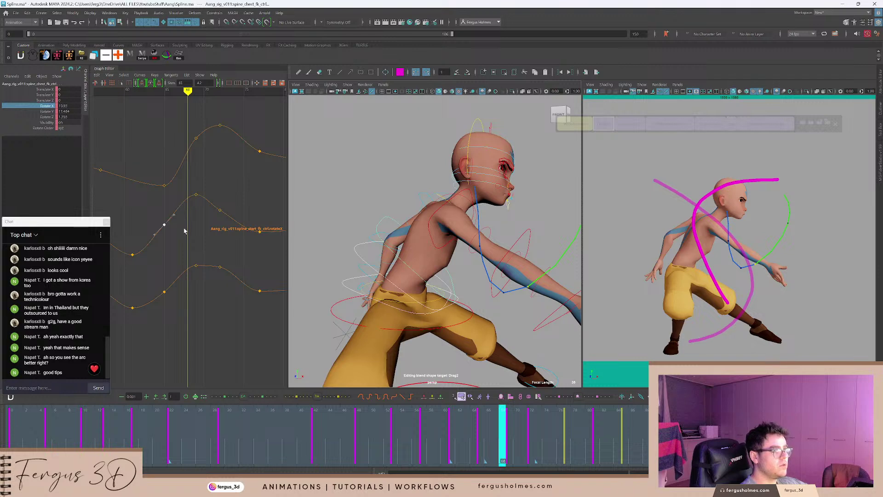
{"action": "middle_click_drag", "start_coordinate": [184, 231], "coordinate": [192, 207]}
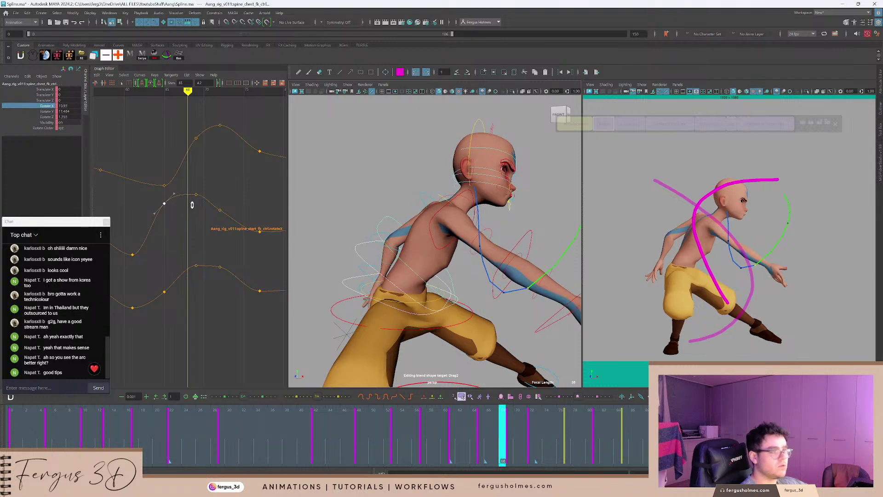
Move the start spine control's Rotate X key at frame 65 one frame to the right, onto frame 66.
{"action": "left_click", "coordinate": [195, 206]}
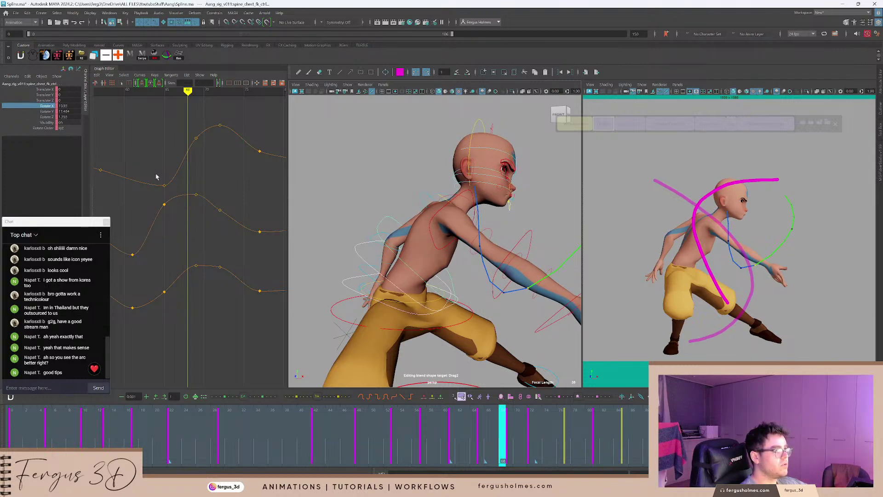
{"action": "middle_click_drag", "start_coordinate": [195, 215], "coordinate": [202, 216]}
{"action": "key", "text": "."}
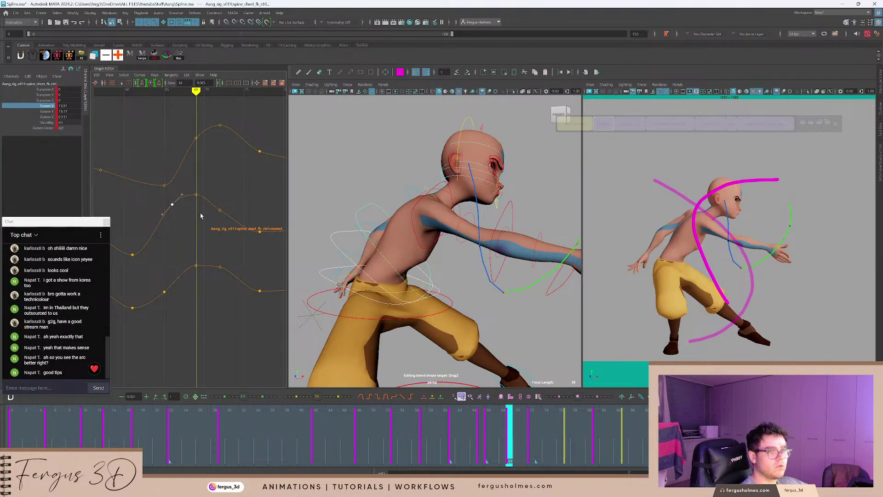
{"action": "key", "text": "."}
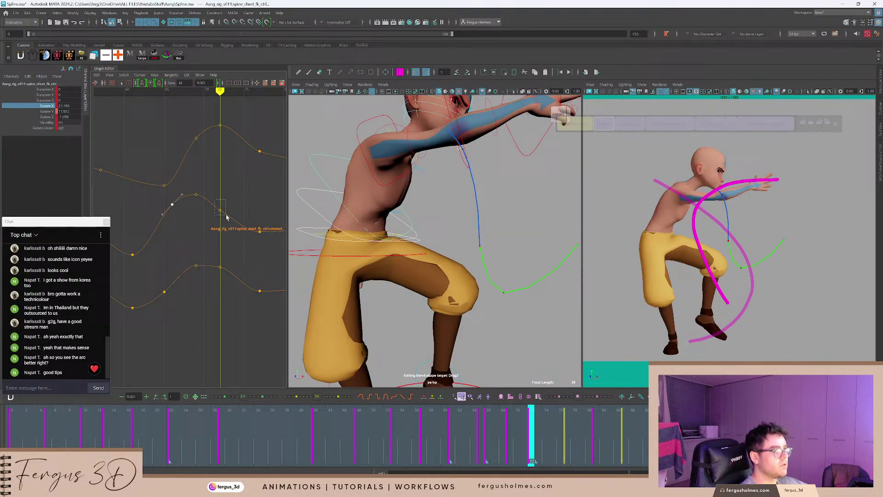
Raise the Rotate X keys at frame 72 slightly on the start spine control and to about 22.59 on the chest control.
{"action": "left_click_drag", "start_coordinate": [226, 217], "coordinate": [226, 216]}
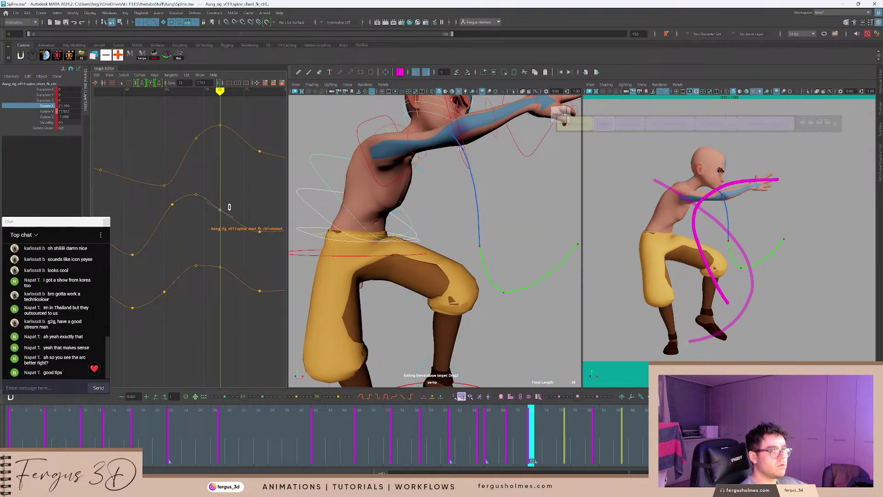
{"action": "left_click_drag", "start_coordinate": [231, 137], "coordinate": [231, 137]}
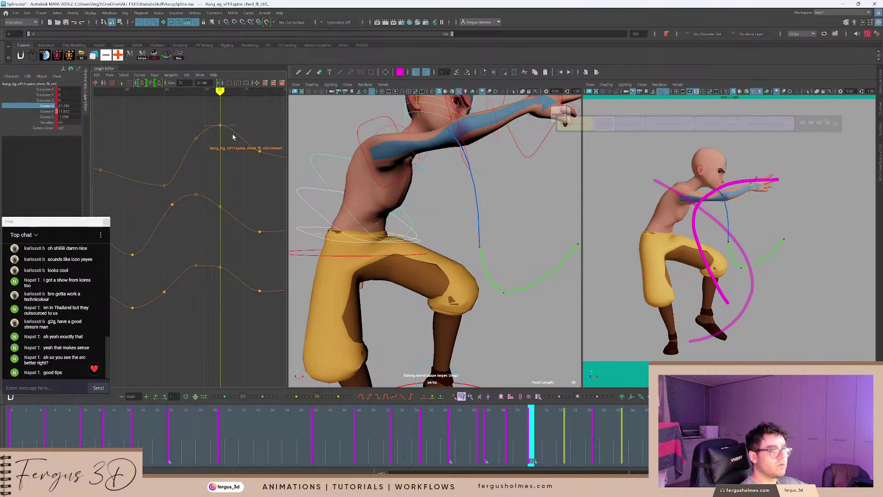
{"action": "middle_click_drag", "start_coordinate": [233, 135], "coordinate": [235, 131], "text": "shift"}
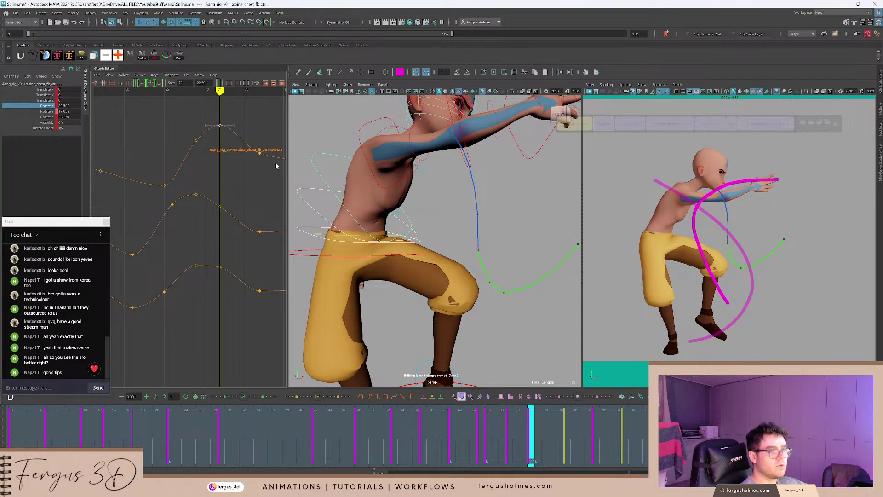
Play back the animation and examine the pose and motion trail at frame 57 from several angles.
{"action": "key", "text": "alt+v"}
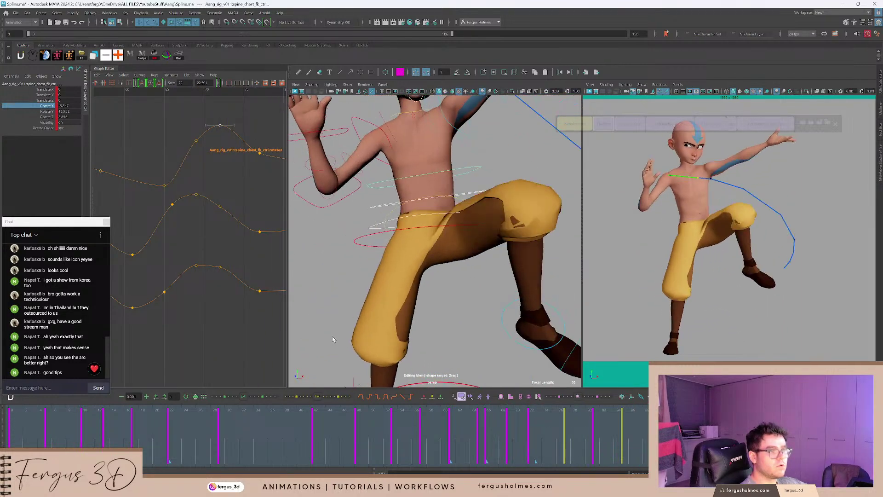
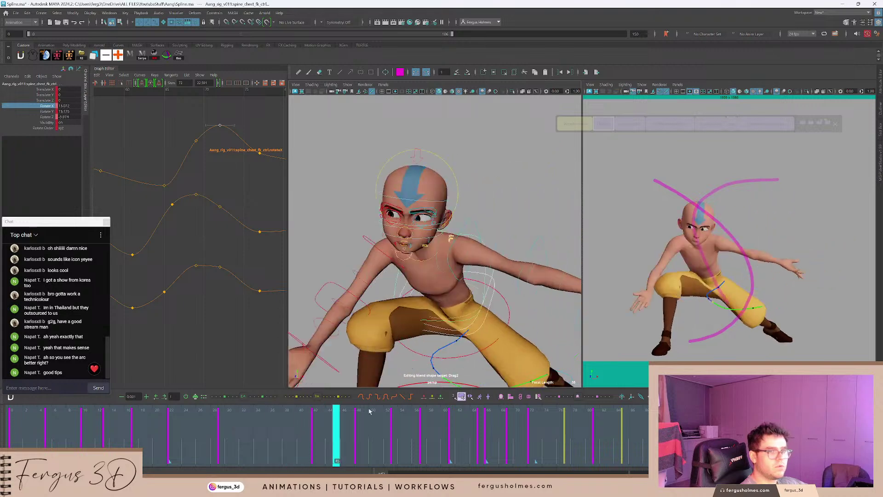
{"action": "left_click_drag", "start_coordinate": [369, 411], "coordinate": [426, 416]}
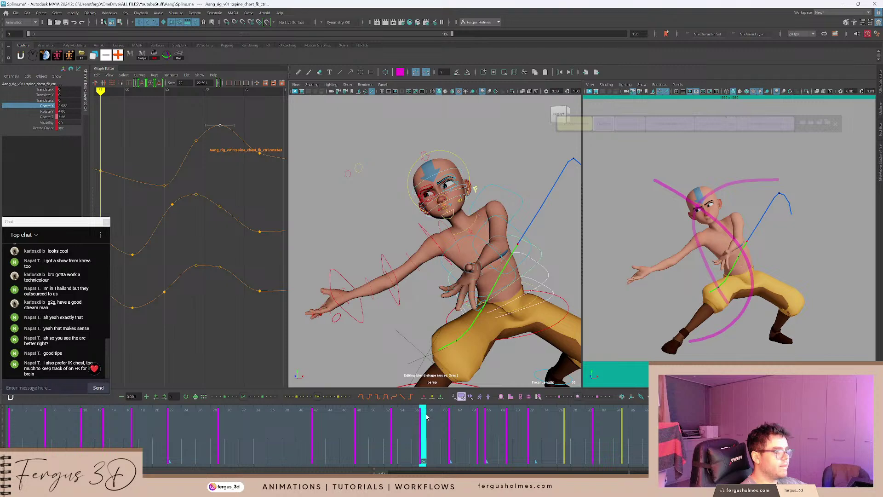
{"action": "mouse_move", "coordinate": [429, 430]}
{"action": "left_mouse_down"}
{"action": "mouse_move", "coordinate": [358, 431]}
{"action": "mouse_move", "coordinate": [417, 431]}
{"action": "left_mouse_up"}
{"action": "left_click_drag", "start_coordinate": [427, 279], "coordinate": [427, 277], "text": "alt"}
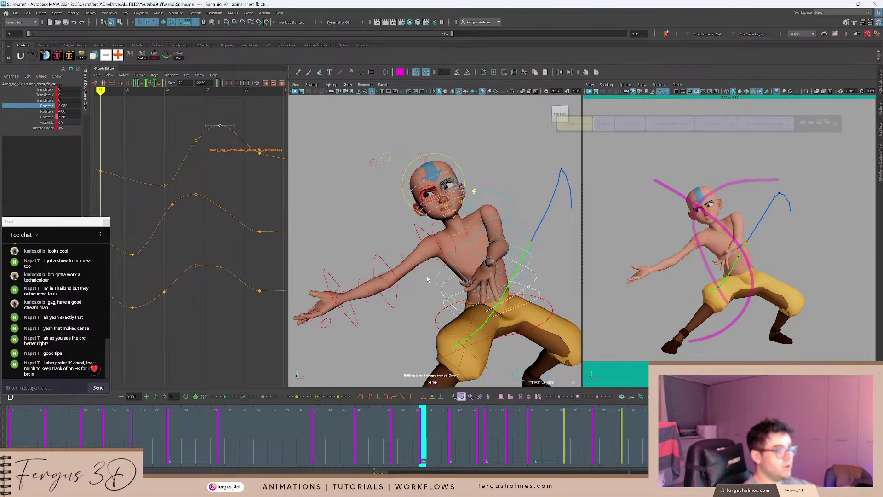
{"action": "left_click_drag", "start_coordinate": [415, 269], "coordinate": [517, 251], "text": "alt"}
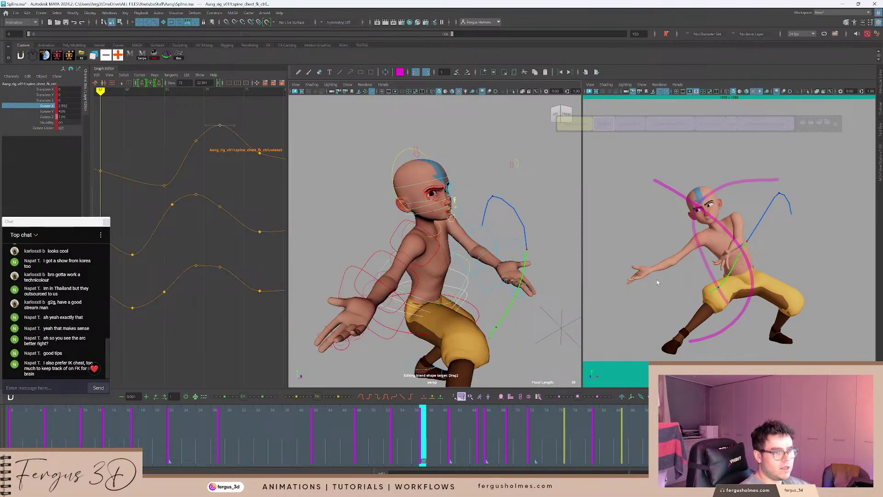
{"action": "left_click_drag", "start_coordinate": [482, 263], "coordinate": [541, 212], "text": "alt"}
Try rotating the three spine controls around X at frame 57, compare the preceding motion, and undo the rotation.
{"action": "key", "text": "e"}
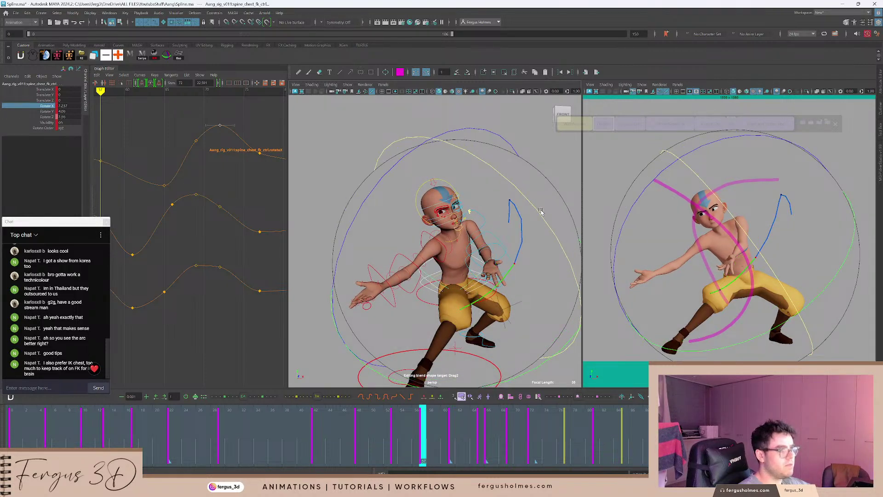
{"action": "middle_click_drag", "start_coordinate": [168, 180], "coordinate": [243, 174], "text": "alt"}
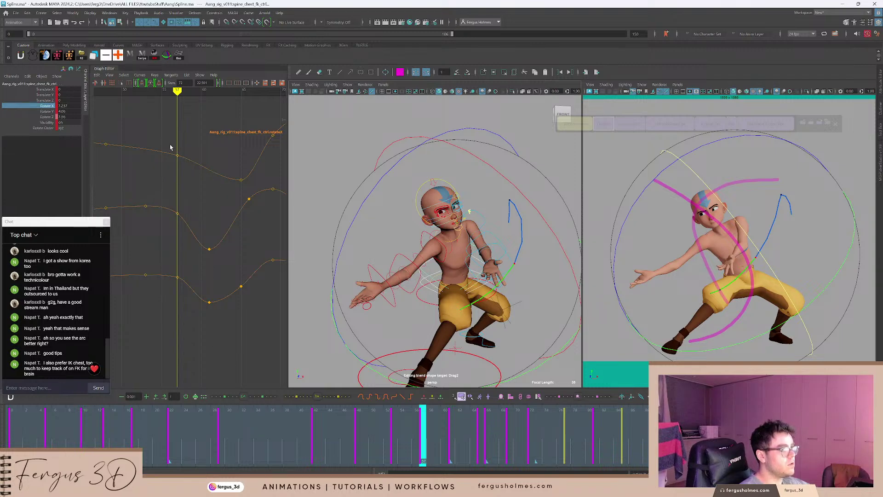
{"action": "left_click", "coordinate": [355, 430]}
{"action": "key", "text": "alt+v"}
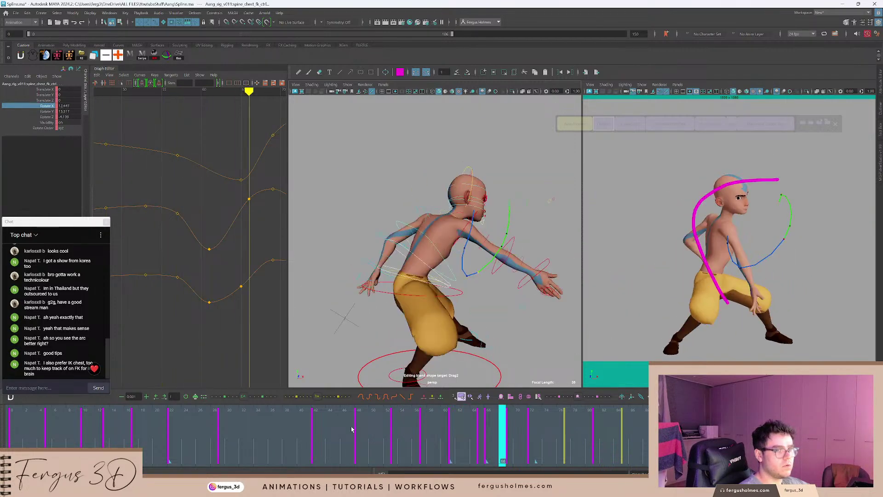
{"action": "left_click", "coordinate": [362, 435]}
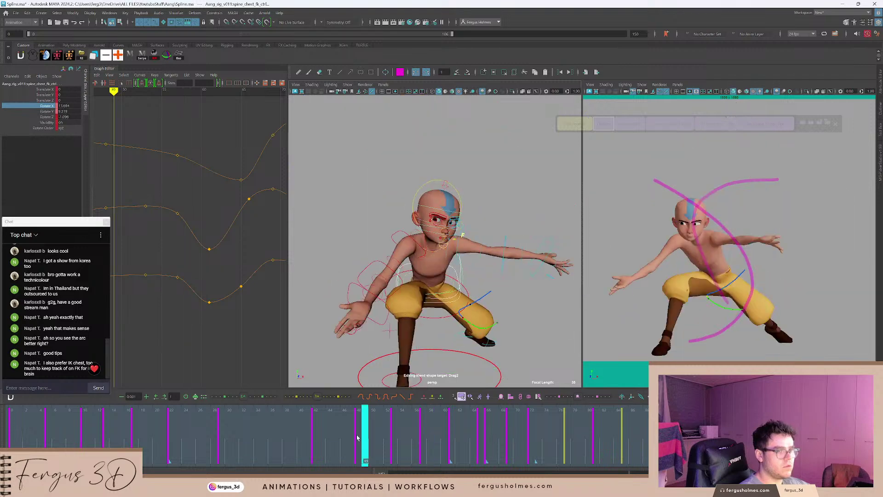
{"action": "mouse_move", "coordinate": [361, 435]}
{"action": "left_mouse_down"}
{"action": "mouse_move", "coordinate": [442, 437]}
{"action": "mouse_move", "coordinate": [415, 438]}
{"action": "mouse_move", "coordinate": [423, 434]}
{"action": "left_mouse_up"}
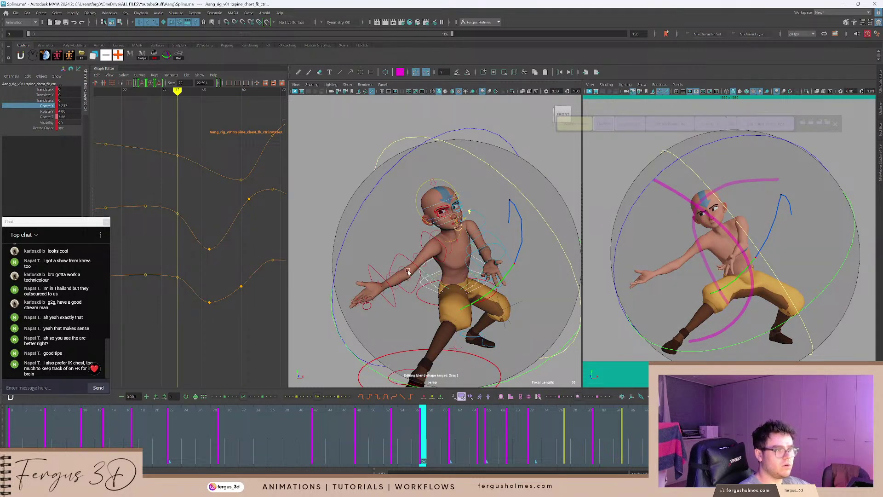
{"action": "key", "text": "ctrl+z"}
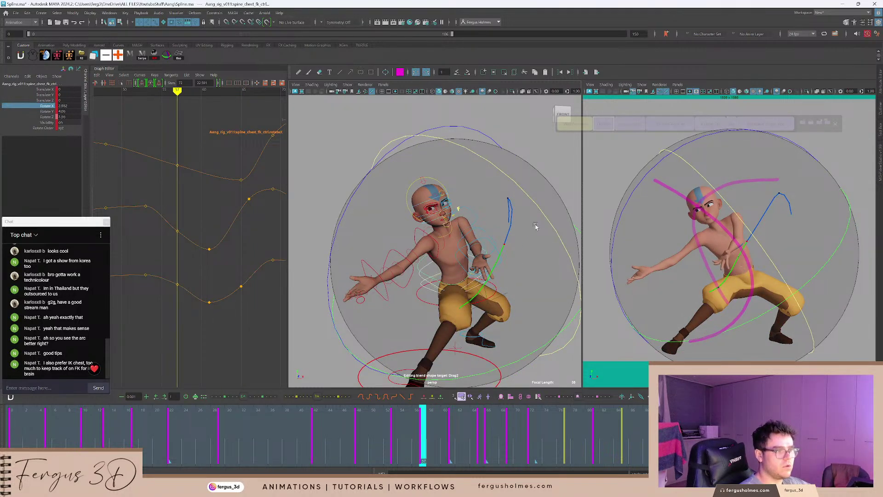
Rotate the three spine controls at frame 57 to lower Rotate X and adjust the torso's twist and tilt along the motion trail.
{"action": "left_click_drag", "start_coordinate": [535, 226], "coordinate": [525, 198]}
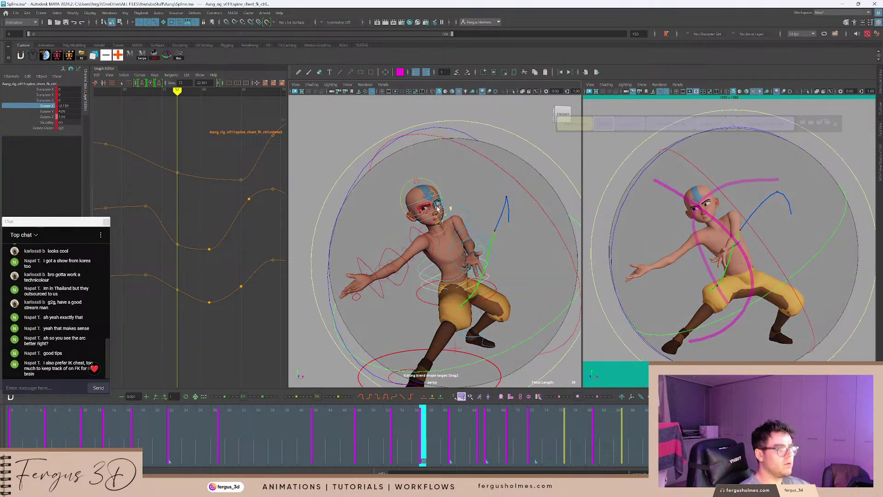
{"action": "left_click_drag", "start_coordinate": [438, 208], "coordinate": [333, 232], "text": "alt"}
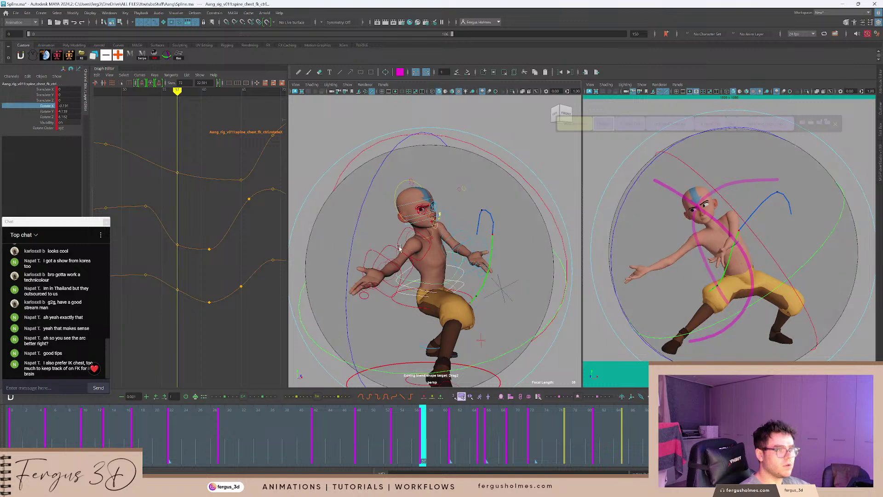
{"action": "left_click_drag", "start_coordinate": [398, 247], "coordinate": [487, 271], "text": "alt"}
{"action": "left_click_drag", "start_coordinate": [554, 270], "coordinate": [550, 322]}
{"action": "left_click", "coordinate": [558, 313]}
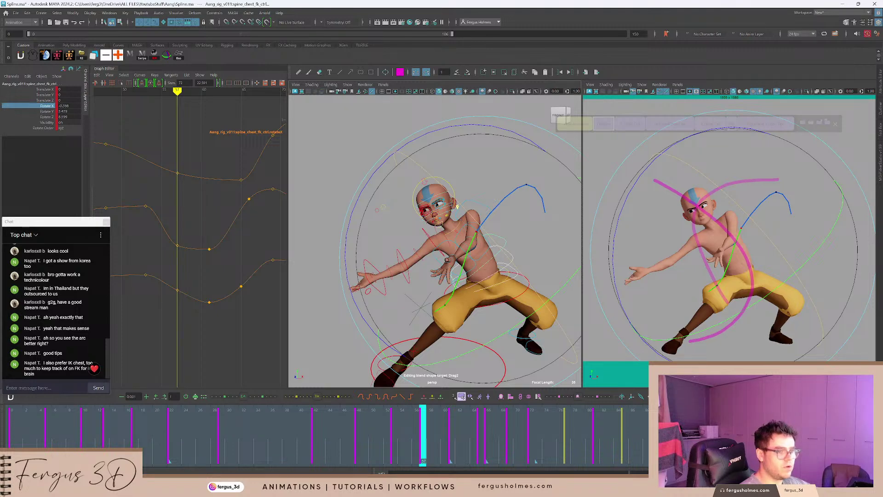
Set the spine motion trail offset's Translate Z to 0 and check the trail back to frame 53.
{"action": "left_click", "coordinate": [477, 231]}
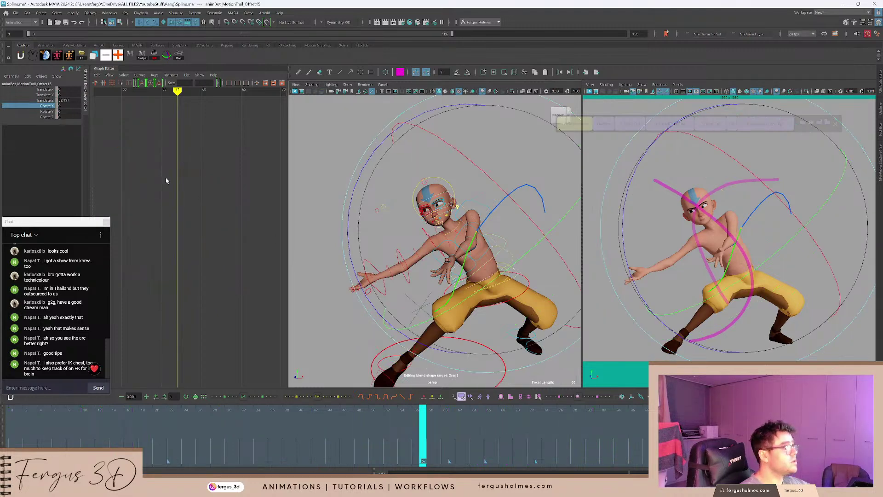
{"action": "left_click", "coordinate": [72, 100]}
{"action": "type", "text": "0"}
{"action": "key", "text": "Return"}
{"action": "mouse_move", "coordinate": [434, 448]}
{"action": "left_mouse_down"}
{"action": "mouse_move", "coordinate": [352, 437]}
{"action": "mouse_move", "coordinate": [394, 431]}
{"action": "left_mouse_up"}
{"action": "key", "text": "e"}
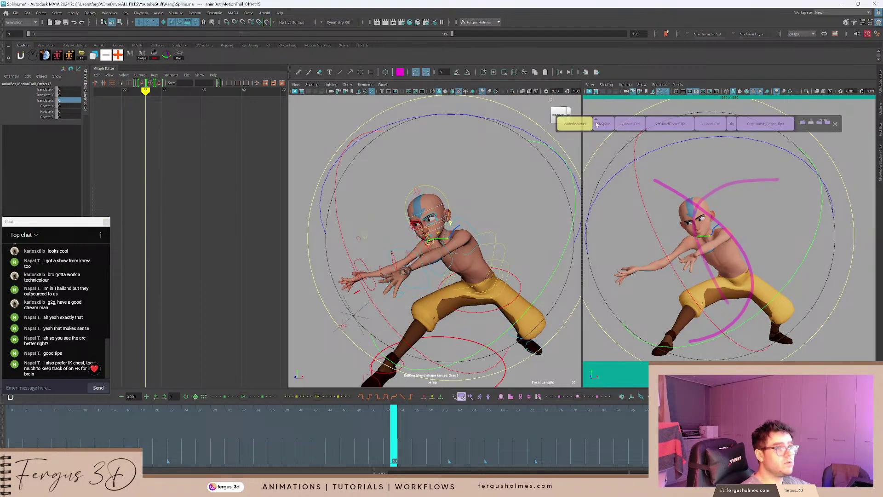
Select the spine control set and examine the upper-body motion back and forth between frames 51 and 57.
{"action": "left_click", "coordinate": [602, 124]}
{"action": "scroll", "coordinate": [709, 258], "scroll_direction": "up", "scroll_amount": 6}
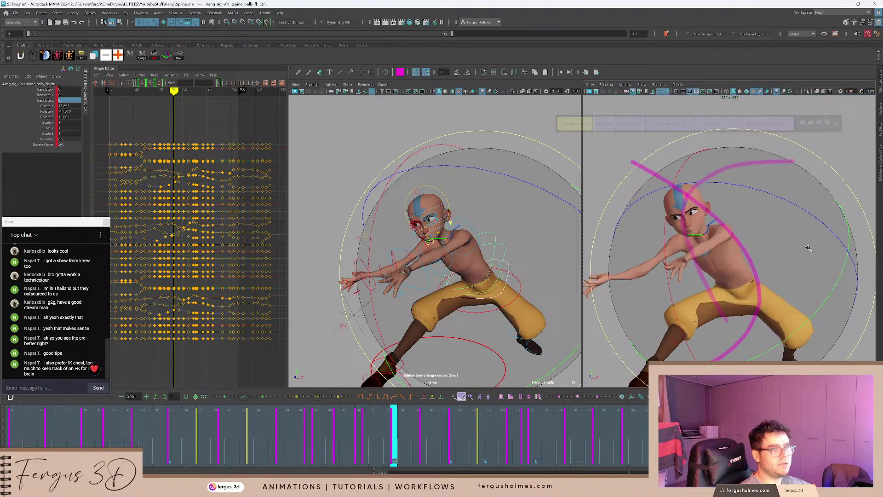
{"action": "mouse_move", "coordinate": [393, 430]}
{"action": "left_mouse_down"}
{"action": "mouse_move", "coordinate": [351, 428]}
{"action": "mouse_move", "coordinate": [381, 427]}
{"action": "left_mouse_up"}
{"action": "key", "text": "alt+period"}
{"action": "key", "text": "alt+period"}
{"action": "key", "text": "alt+period"}
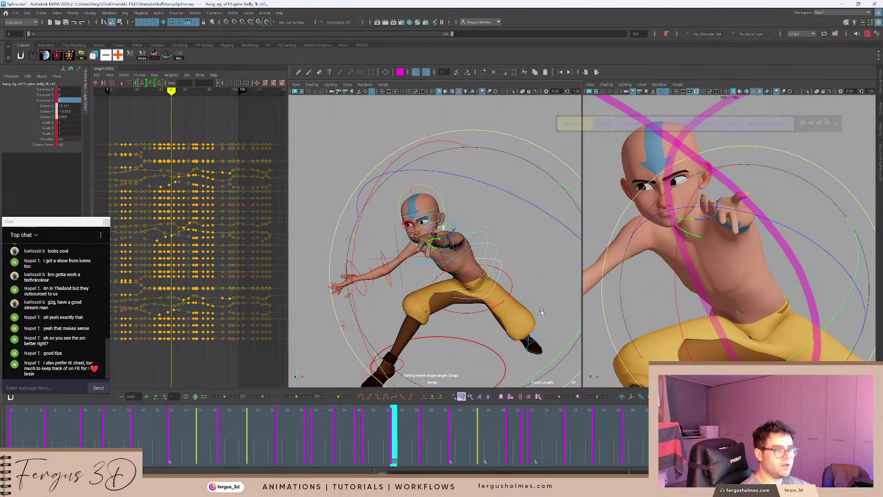
{"action": "key", "text": "alt+period"}
{"action": "key", "text": "alt+period"}
{"action": "key", "text": "alt+period"}
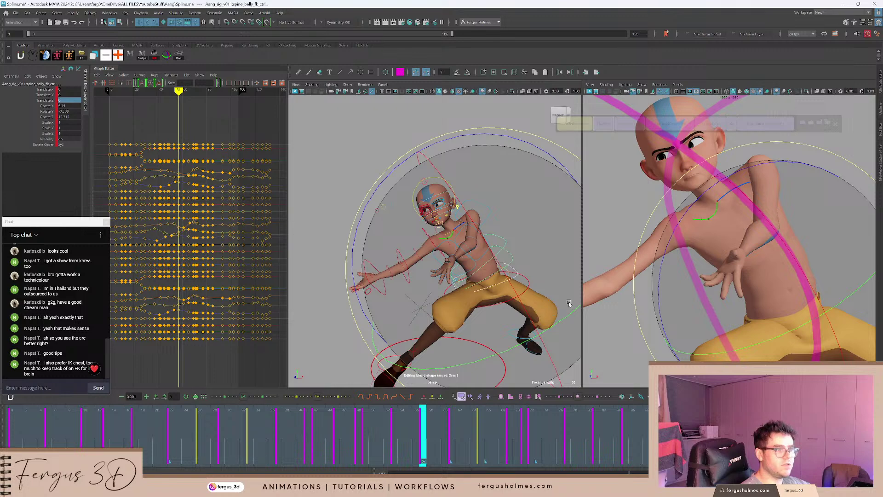
{"action": "left_click_drag", "start_coordinate": [452, 269], "coordinate": [457, 281]}
{"action": "key", "text": "alt+comma"}
{"action": "key", "text": "alt+comma"}
{"action": "key", "text": "alt+comma"}
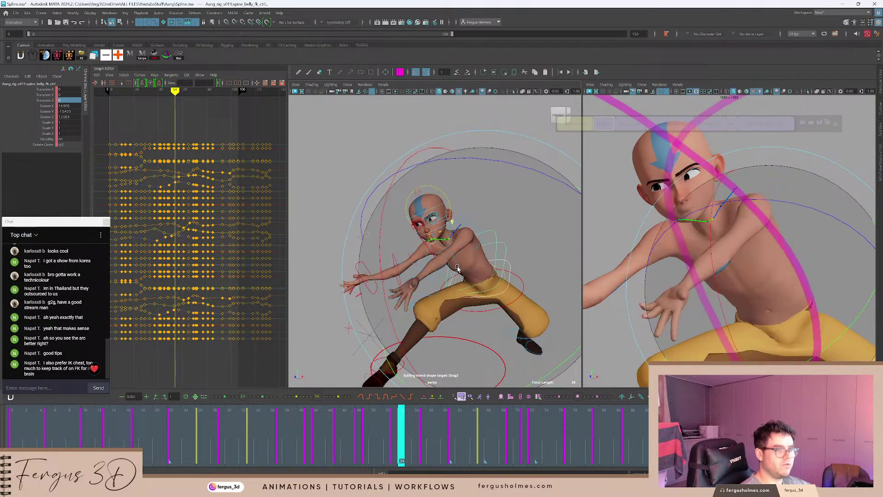
{"action": "key", "text": "alt+comma"}
{"action": "left_click_drag", "start_coordinate": [444, 245], "coordinate": [440, 242]}
{"action": "key", "text": "alt+comma"}
{"action": "key", "text": "alt+comma"}
{"action": "key", "text": "alt+comma"}
{"action": "key", "text": "alt+comma"}
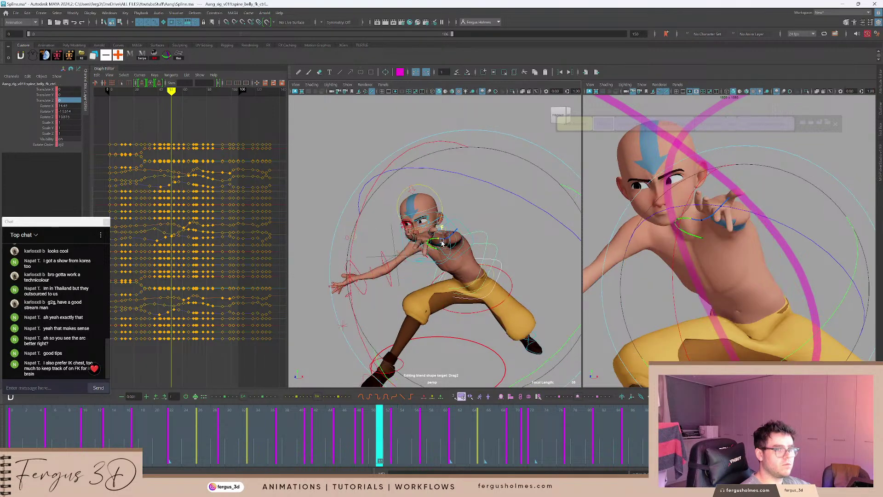
Examine the torso and shoulder motion against the line of action forward through frame 61.
{"action": "key", "text": "alt+period"}
{"action": "key", "text": "alt+period"}
{"action": "key", "text": "alt+period"}
{"action": "key", "text": "alt+period"}
{"action": "key", "text": "alt+period"}
{"action": "key", "text": "alt+period"}
{"action": "key", "text": "alt+period"}
{"action": "key", "text": "alt+period"}
{"action": "key", "text": "alt+period"}
{"action": "key", "text": "alt+period"}
{"action": "key", "text": "alt+period"}
{"action": "key", "text": "alt+period"}
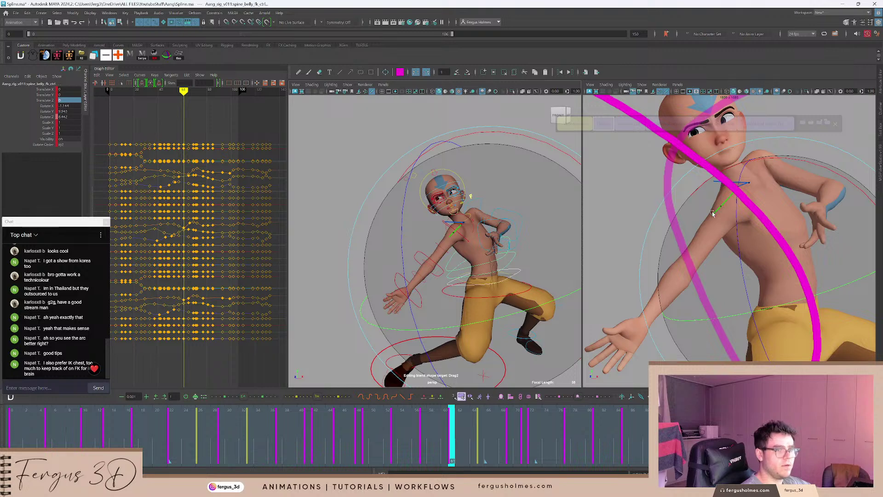
{"action": "right_click_drag", "start_coordinate": [775, 177], "coordinate": [742, 186], "text": "alt"}
{"action": "middle_click_drag", "start_coordinate": [742, 187], "coordinate": [716, 193], "text": "alt"}
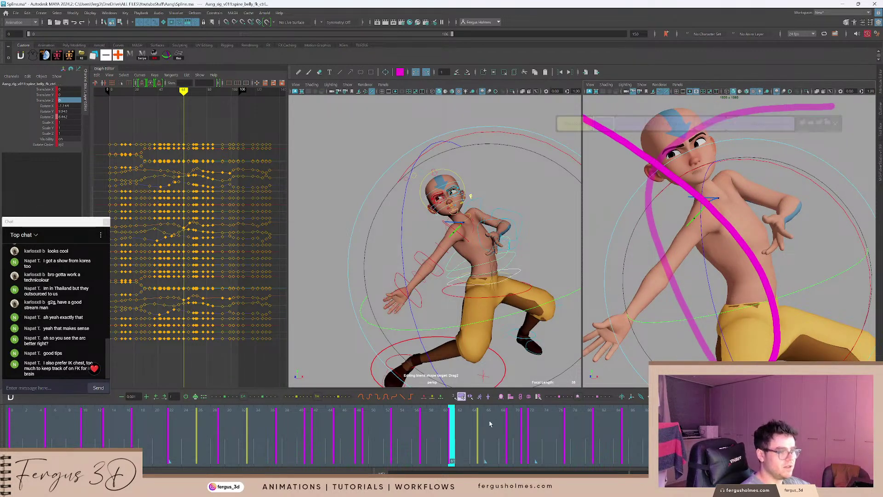
Clear the Blue Pencil line-of-action drawings from all frames across the timeline.
{"action": "double_click", "coordinate": [490, 421]}
{"action": "right_click", "coordinate": [490, 421]}
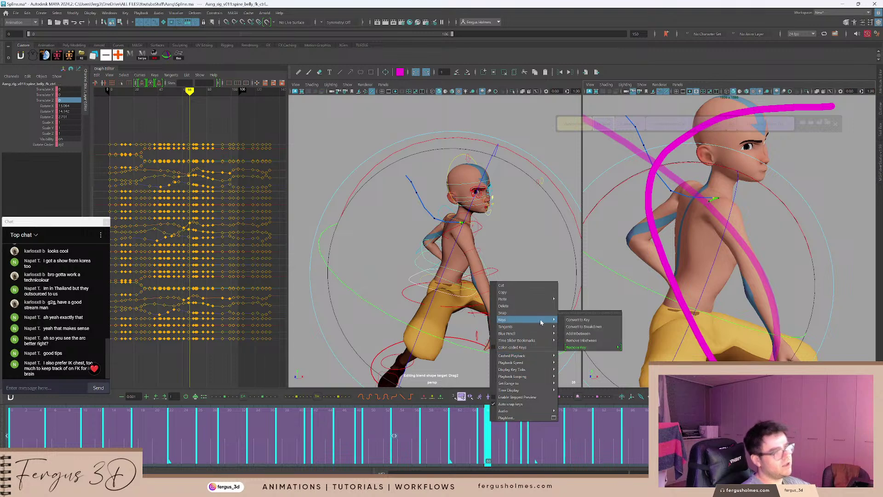
{"action": "mouse_move", "coordinate": [541, 333]}
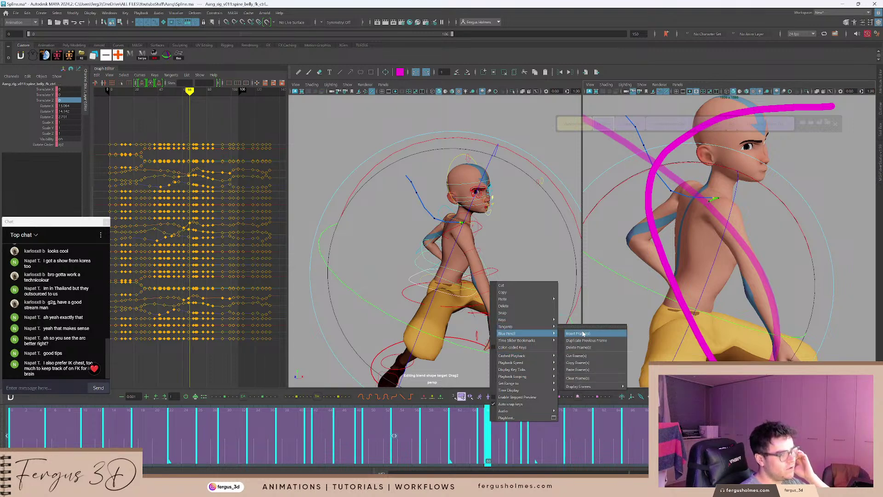
{"action": "left_click", "coordinate": [588, 378]}
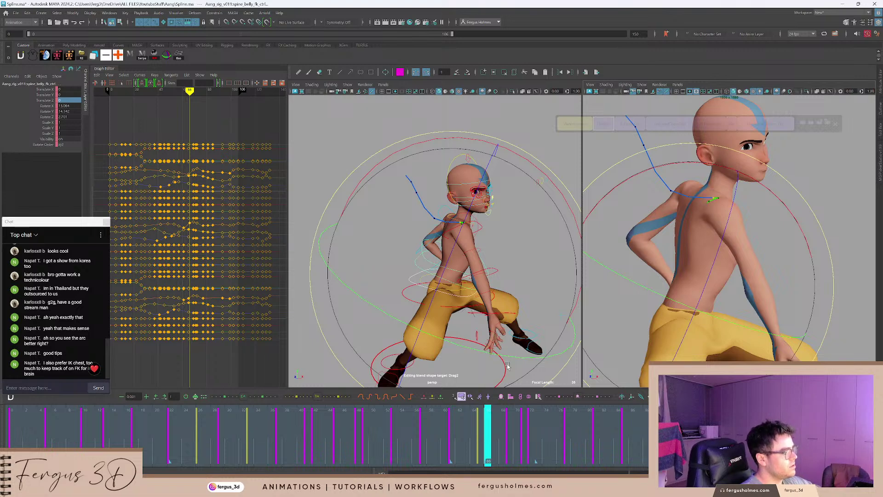
Set the COG motion trail offset's Translate Z to 0 and check the hip arc back and forth around frame 58.
{"action": "mouse_move", "coordinate": [483, 428]}
{"action": "left_mouse_down"}
{"action": "mouse_move", "coordinate": [361, 430]}
{"action": "mouse_move", "coordinate": [494, 432]}
{"action": "mouse_move", "coordinate": [480, 432]}
{"action": "left_mouse_up"}
{"action": "key", "text": "e"}
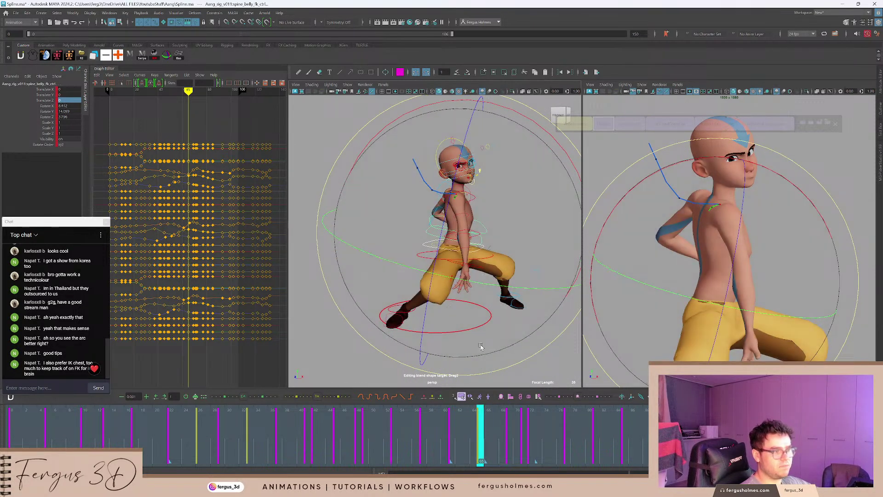
{"action": "key", "text": "q"}
{"action": "left_click", "coordinate": [420, 258]}
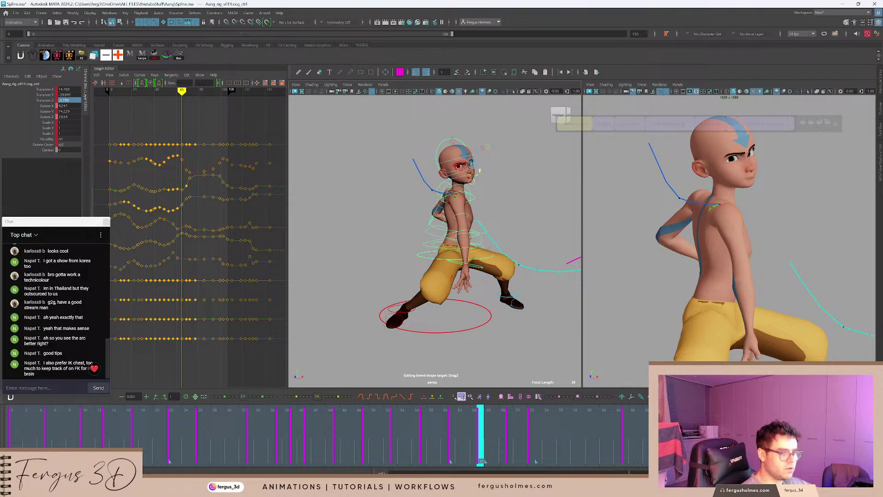
{"action": "left_click", "coordinate": [455, 196]}
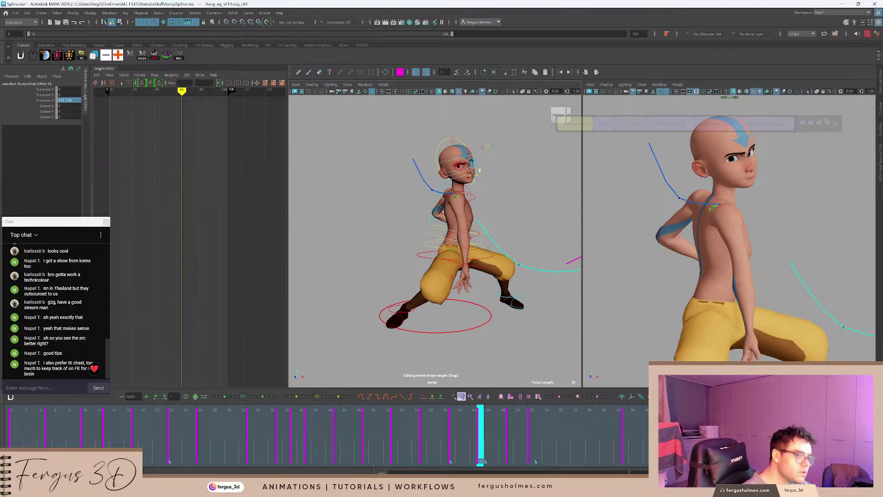
{"action": "left_click", "coordinate": [62, 99]}
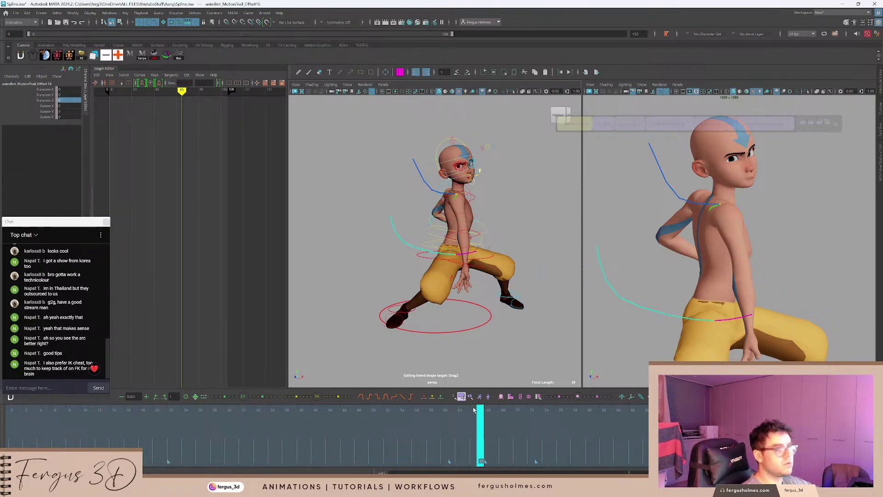
{"action": "left_click_drag", "start_coordinate": [506, 424], "coordinate": [382, 423]}
{"action": "left_click_drag", "start_coordinate": [388, 423], "coordinate": [430, 428]}
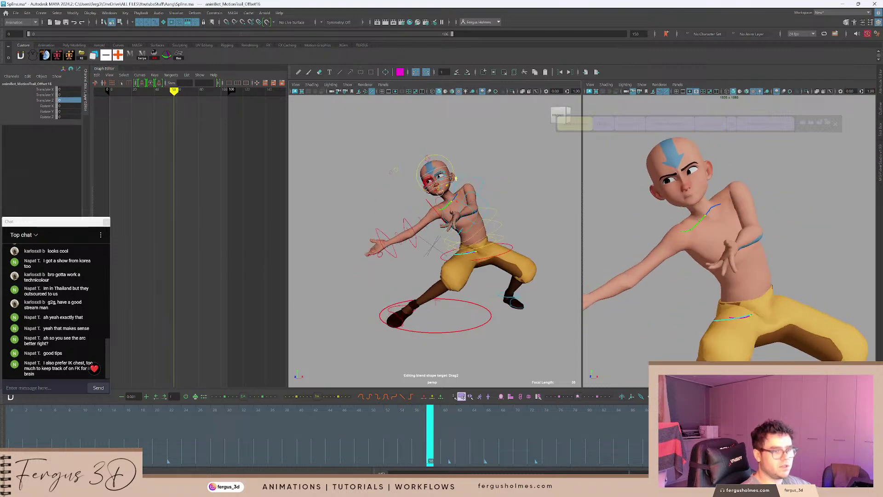
Isolate the COG control's Translate Y curve and raise its key at frame 61 slightly.
{"action": "left_click", "coordinate": [511, 251]}
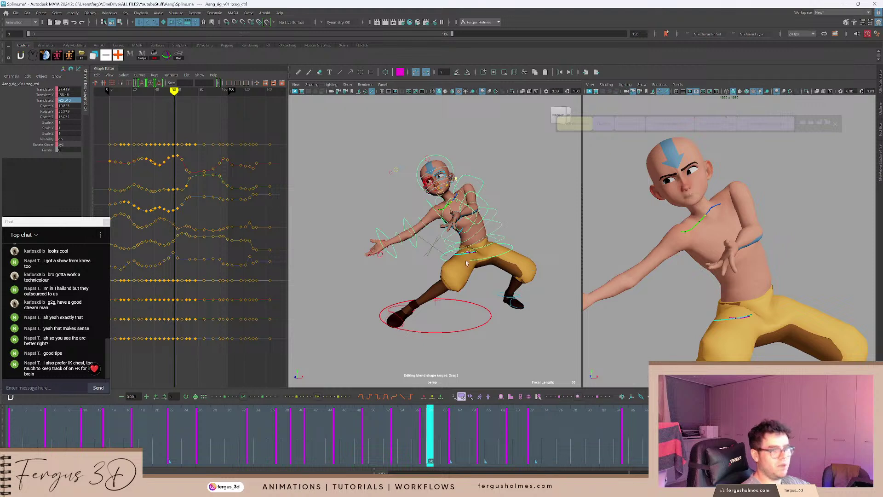
{"action": "left_click_drag", "start_coordinate": [46, 100], "coordinate": [46, 90]}
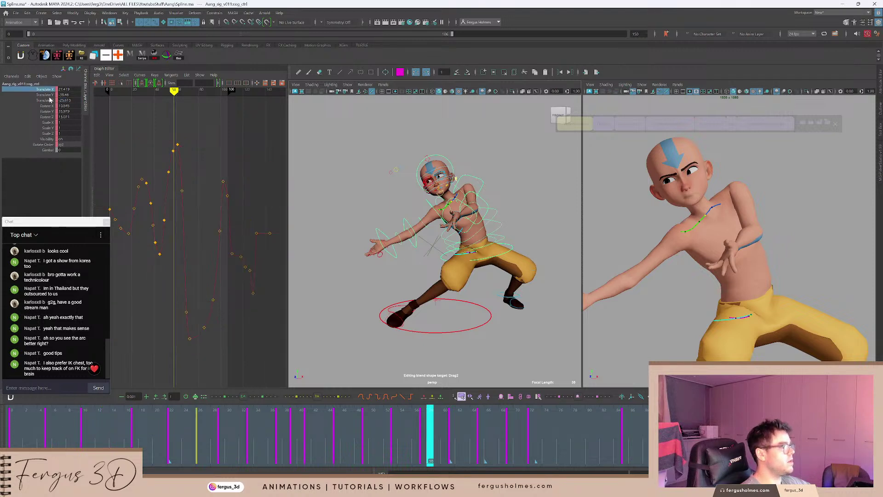
{"action": "key", "text": "f"}
{"action": "middle_click_drag", "start_coordinate": [185, 244], "coordinate": [203, 198], "text": "alt"}
{"action": "right_click_drag", "start_coordinate": [203, 198], "coordinate": [207, 237], "text": "alt+shift"}
{"action": "middle_click_drag", "start_coordinate": [201, 228], "coordinate": [155, 252], "text": "alt"}
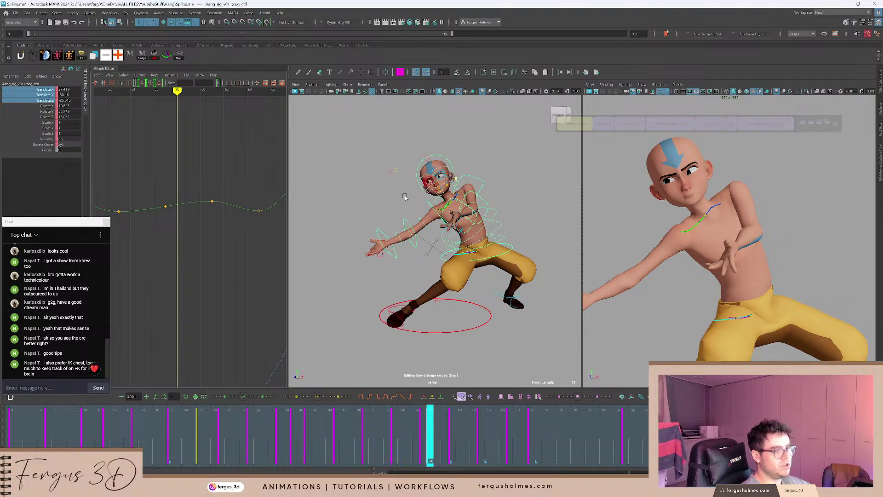
{"action": "left_click_drag", "start_coordinate": [436, 440], "coordinate": [439, 435]}
{"action": "key", "text": "period"}
{"action": "left_click_drag", "start_coordinate": [208, 192], "coordinate": [220, 214]}
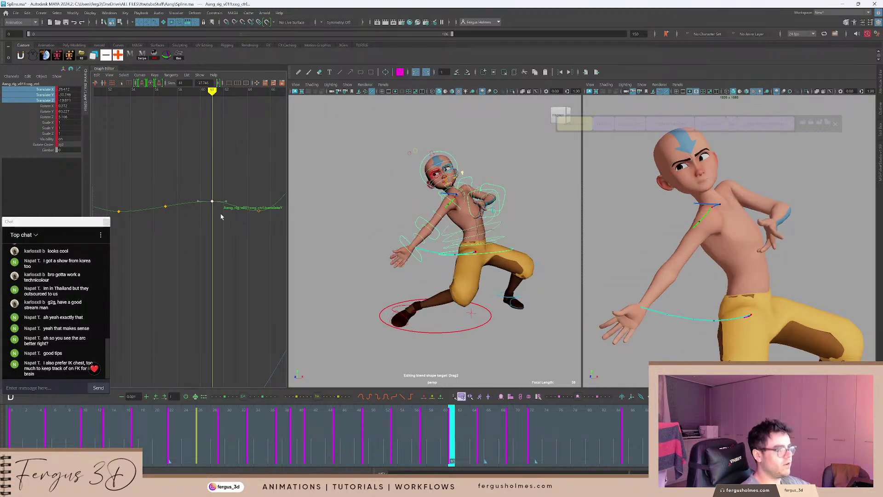
{"action": "middle_click_drag", "start_coordinate": [221, 215], "coordinate": [221, 209]}
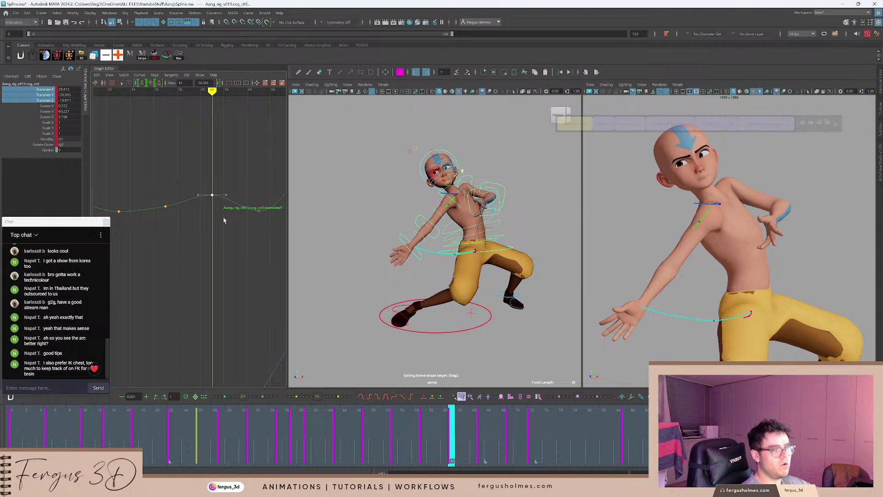
Key the COG at frame 63 and raise its new Translate Y key slightly.
{"action": "left_click_drag", "start_coordinate": [446, 430], "coordinate": [464, 424]}
{"action": "key", "text": "s"}
{"action": "left_click_drag", "start_coordinate": [238, 196], "coordinate": [232, 209]}
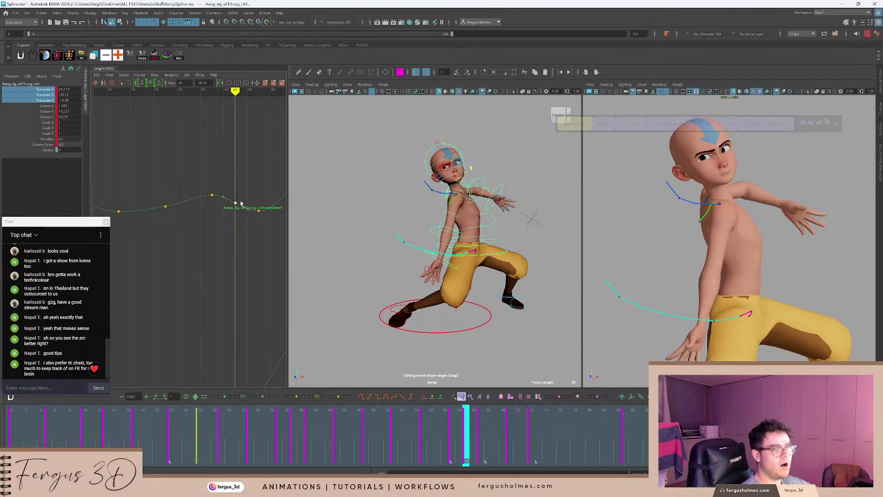
{"action": "middle_click_drag", "start_coordinate": [242, 197], "coordinate": [247, 192], "text": "shift"}
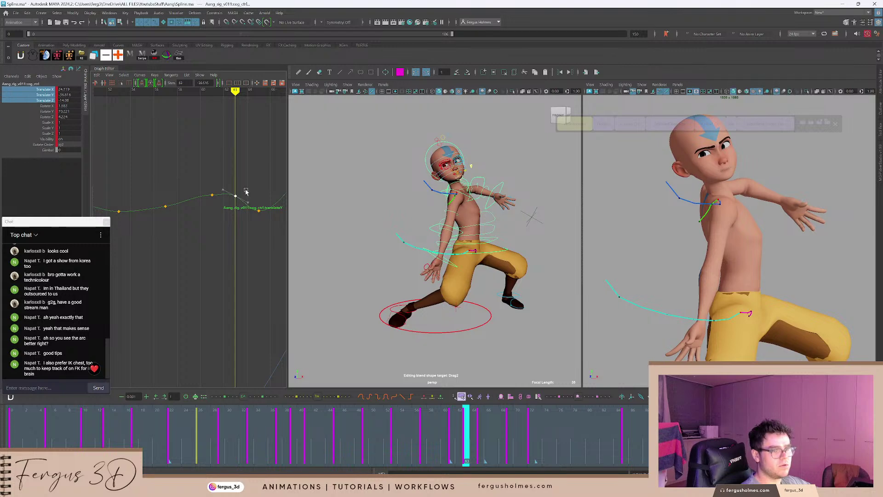
Lower the COG's Translate Y key at frame 57 slightly and inspect the keys at frames 61 and 63.
{"action": "key", "text": "comma"}
{"action": "key", "text": "comma"}
{"action": "key", "text": "comma"}
{"action": "key", "text": "period"}
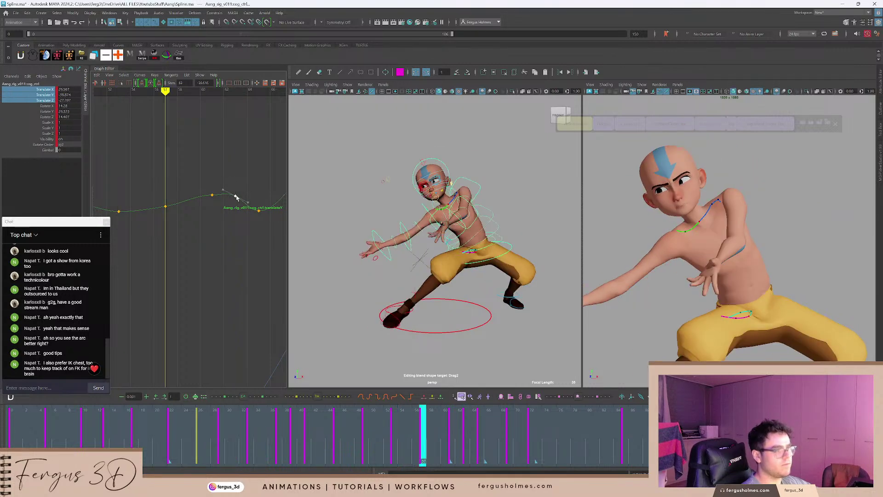
{"action": "left_click_drag", "start_coordinate": [163, 196], "coordinate": [173, 215]}
{"action": "middle_click_drag", "start_coordinate": [173, 211], "coordinate": [174, 212]}
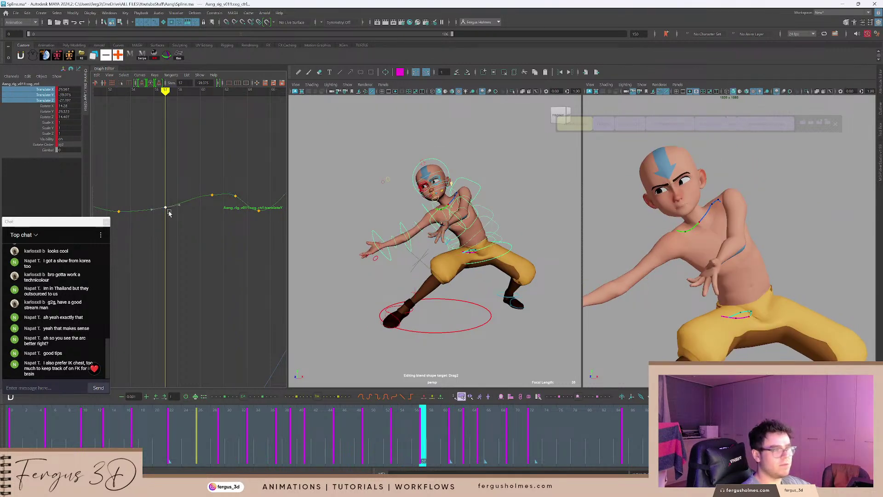
{"action": "left_click_drag", "start_coordinate": [199, 176], "coordinate": [240, 246]}
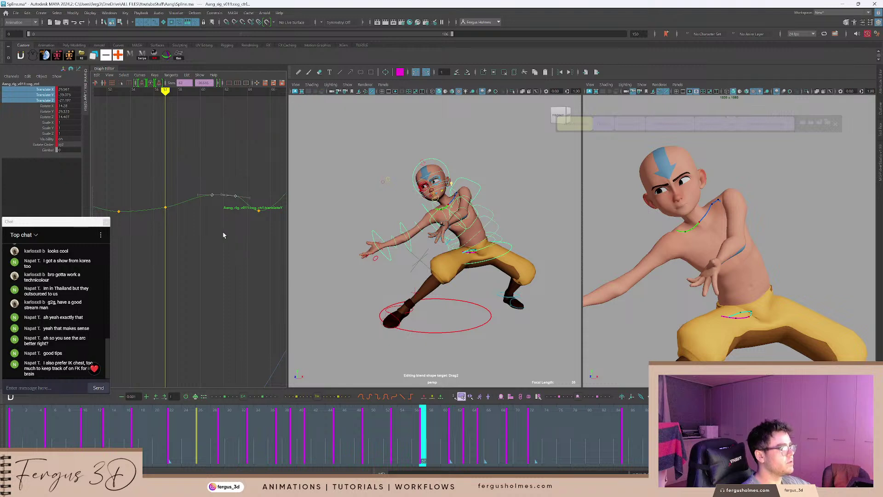
{"action": "left_click", "coordinate": [104, 129]}
Isolate the COG's Translate X and Z curves and nudge the COG slightly left and down in the camera view at frame 57.
{"action": "left_click", "coordinate": [55, 101]}
{"action": "left_click", "coordinate": [51, 90], "text": "ctrl"}
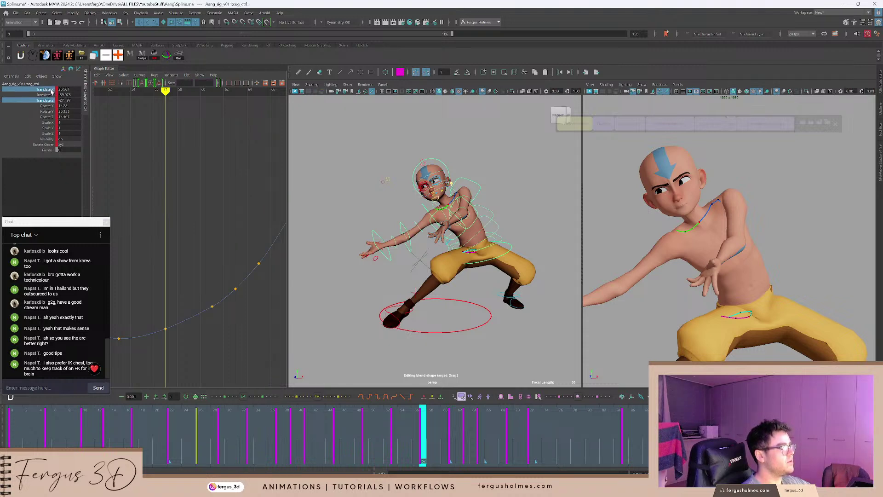
{"action": "key", "text": "a"}
{"action": "middle_click_drag", "start_coordinate": [186, 207], "coordinate": [200, 188], "text": "alt"}
{"action": "right_click_drag", "start_coordinate": [200, 186], "coordinate": [195, 237], "text": "alt+shift"}
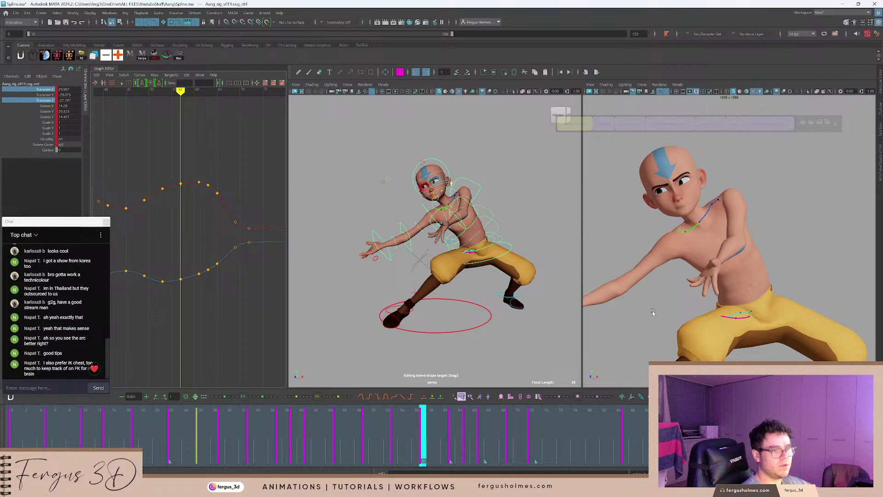
{"action": "key", "text": "w"}
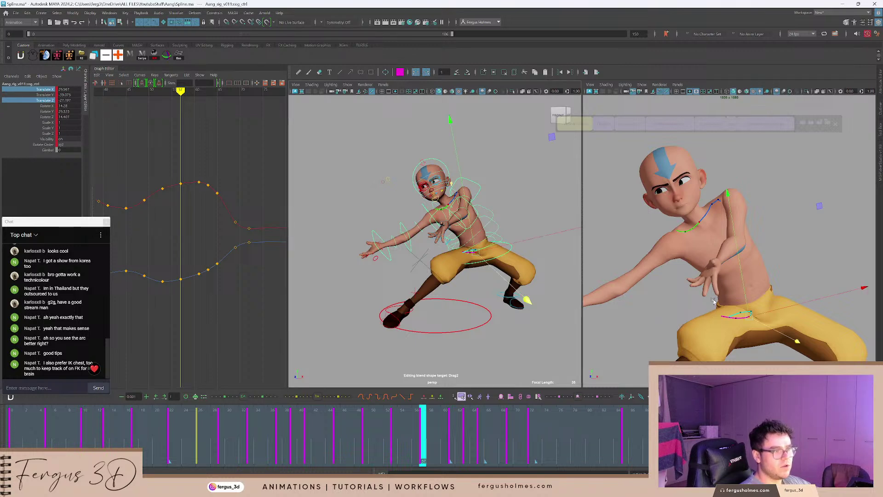
{"action": "key", "text": "alt+Left"}
{"action": "key", "text": "alt+Left"}
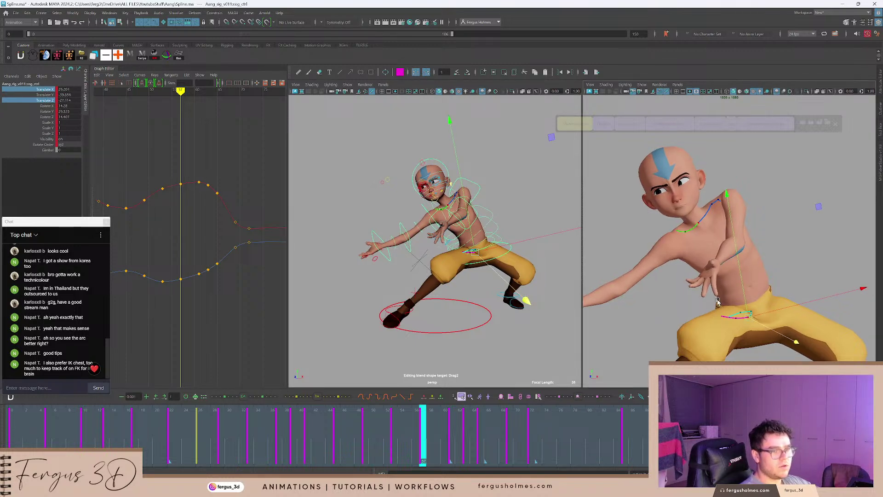
{"action": "key", "text": "alt+Down"}
{"action": "key", "text": "alt+Down"}
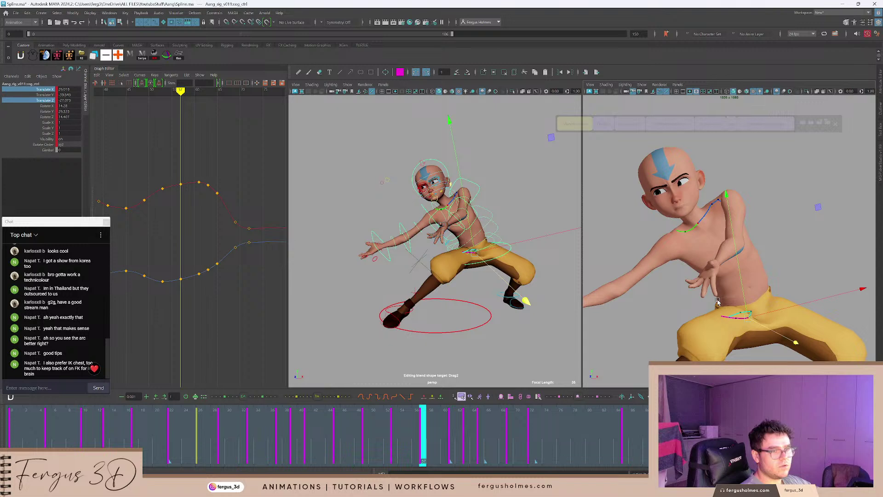
{"action": "middle_click_drag", "start_coordinate": [718, 301], "coordinate": [719, 300]}
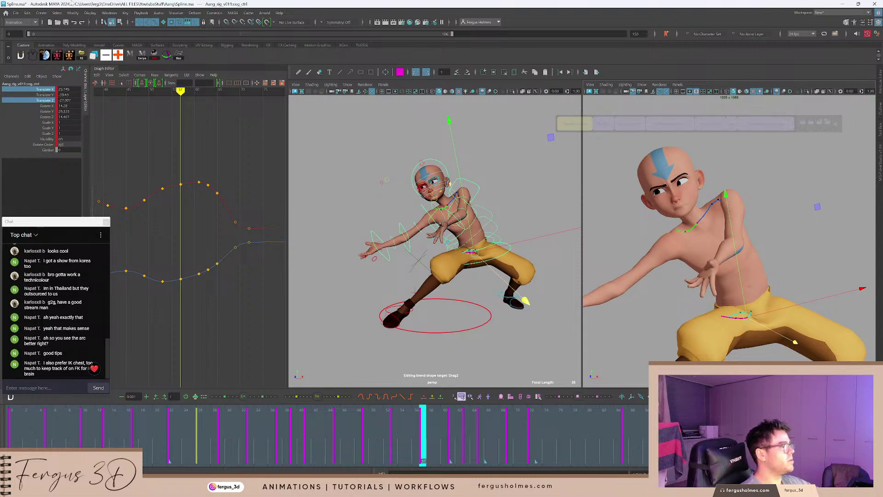
Open the Hotkey Editor and set its search to look up commands by hotkey.
{"action": "left_click", "coordinate": [35, 22]}
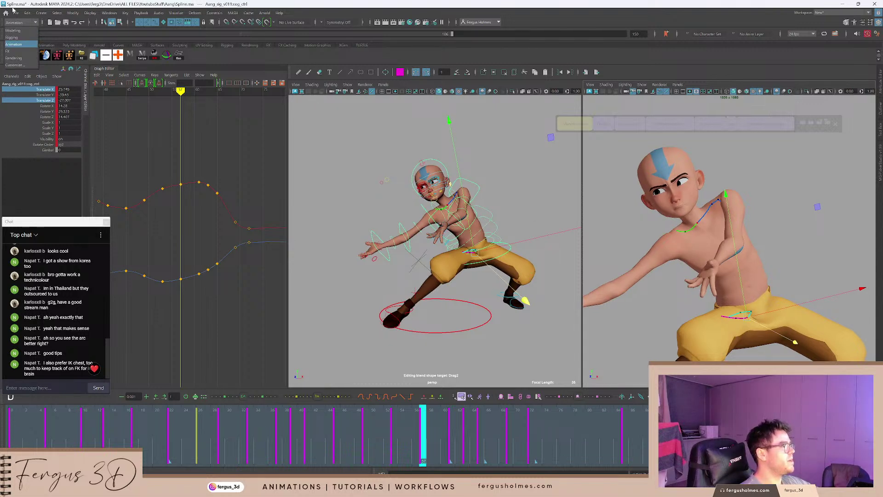
{"action": "left_click", "coordinate": [14, 12]}
{"action": "left_click", "coordinate": [15, 13]}
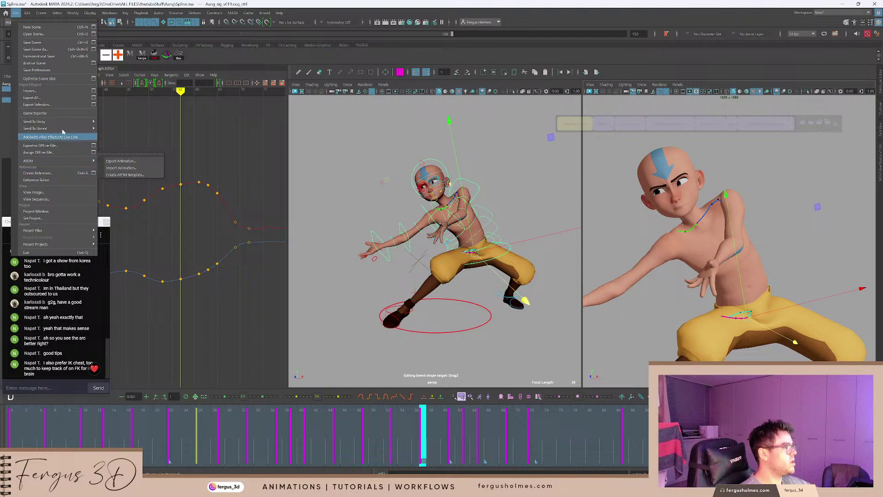
{"action": "left_click", "coordinate": [16, 12]}
{"action": "left_click", "coordinate": [141, 12]}
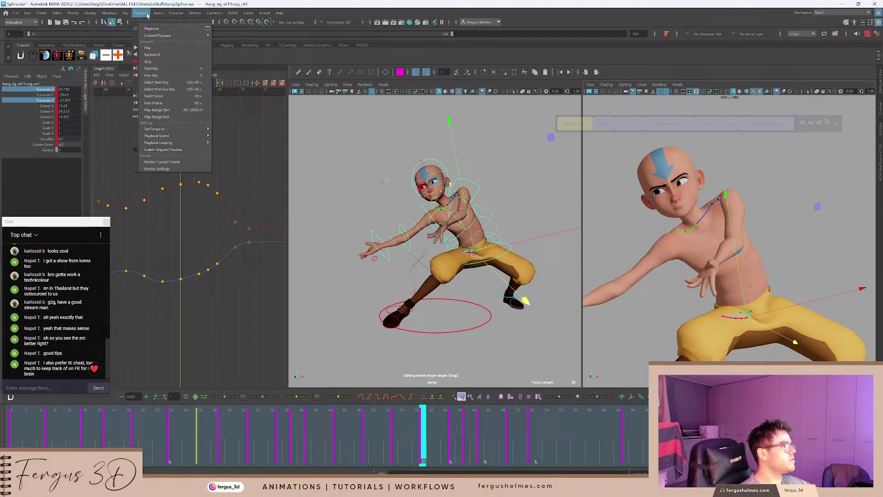
{"action": "left_click", "coordinate": [147, 14]}
{"action": "left_click", "coordinate": [110, 13]}
{"action": "mouse_move", "coordinate": [173, 88]}
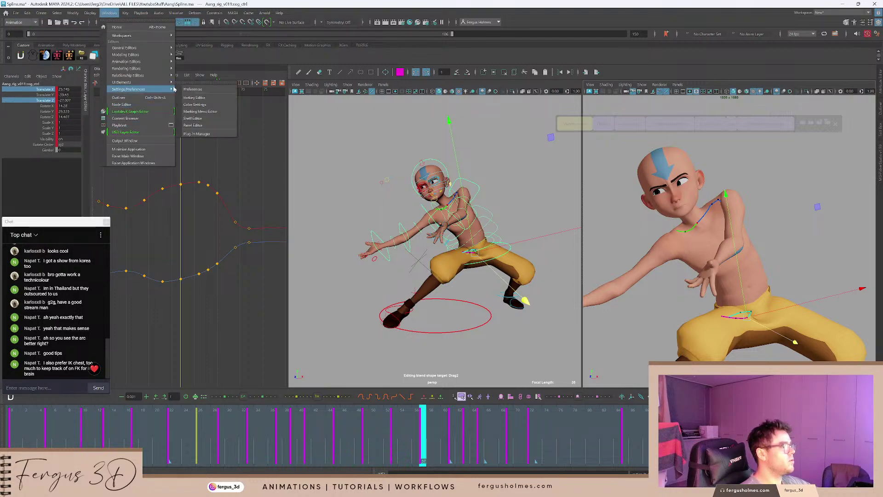
{"action": "left_click", "coordinate": [203, 97]}
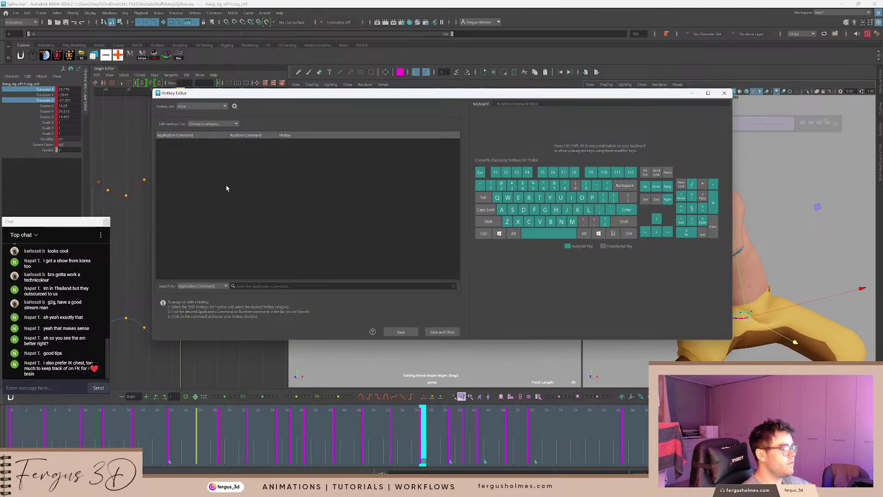
{"action": "left_click", "coordinate": [219, 124]}
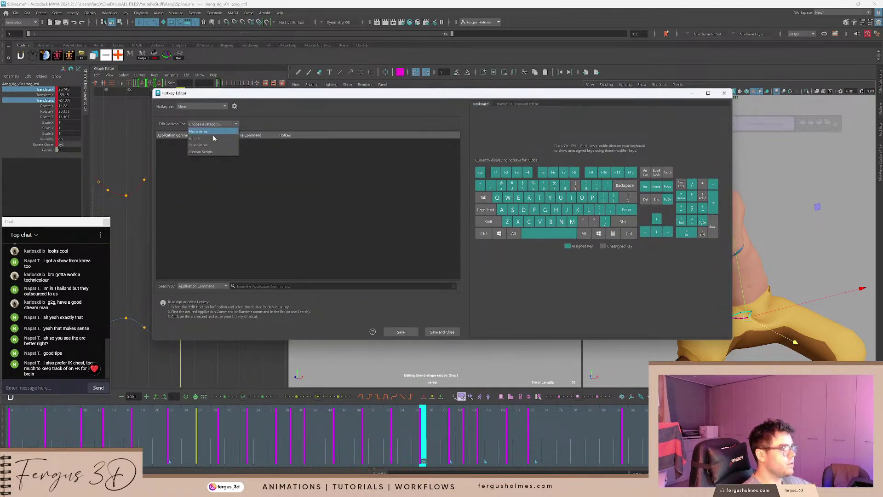
{"action": "left_click", "coordinate": [201, 286]}
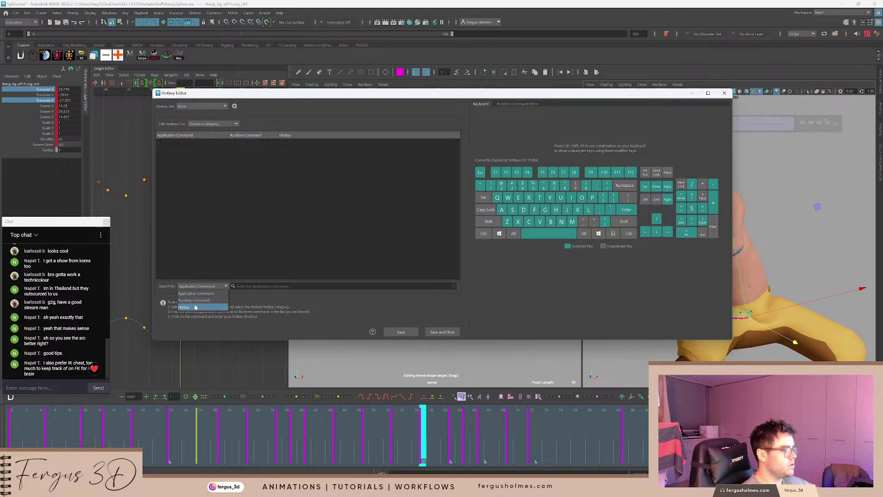
{"action": "left_click", "coordinate": [202, 305]}
Look up the commands assigned to Alt+W, Alt+A, Alt+S, Alt+F and Alt+D, and close the Hotkey Editor.
{"action": "key", "text": "alt+w"}
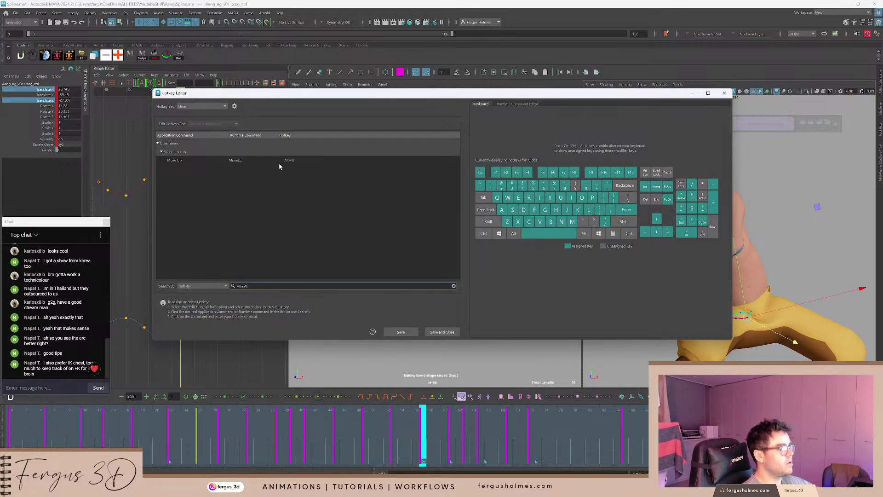
{"action": "key", "text": "BackSpace"}
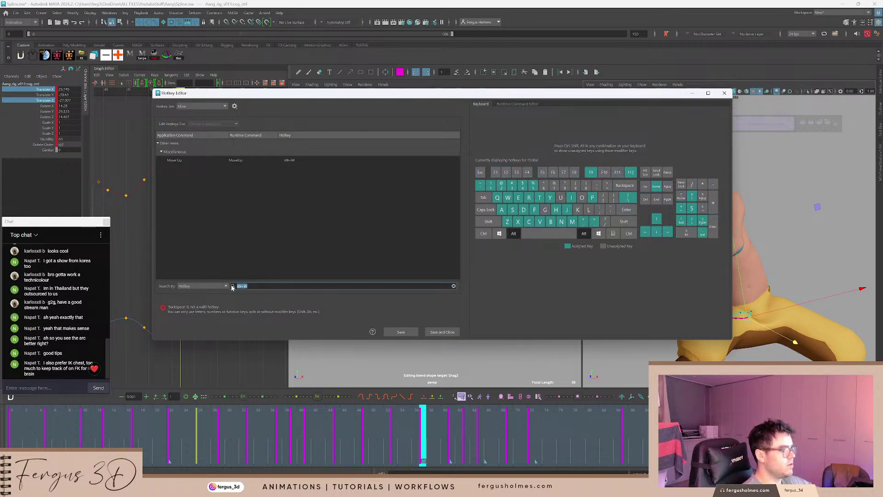
{"action": "key", "text": "alt+a"}
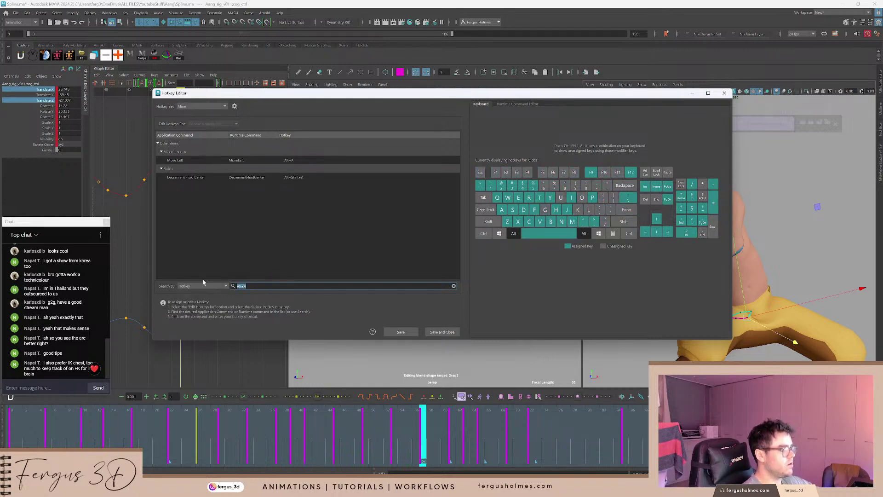
{"action": "key", "text": "alt+s"}
{"action": "key", "text": "alt+f"}
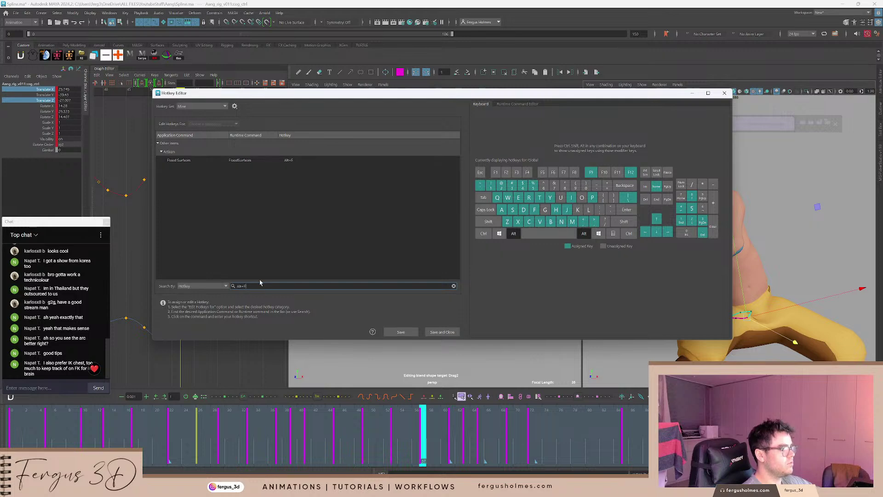
{"action": "key", "text": "alt+d"}
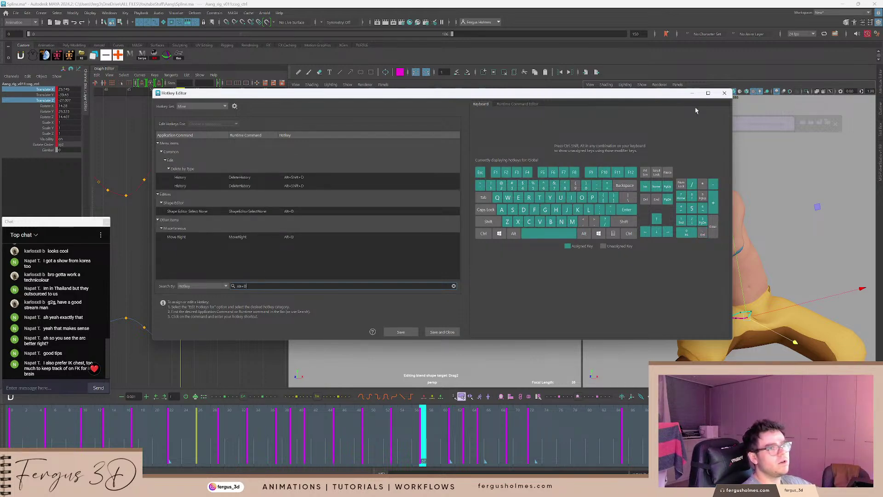
{"action": "left_click", "coordinate": [725, 93]}
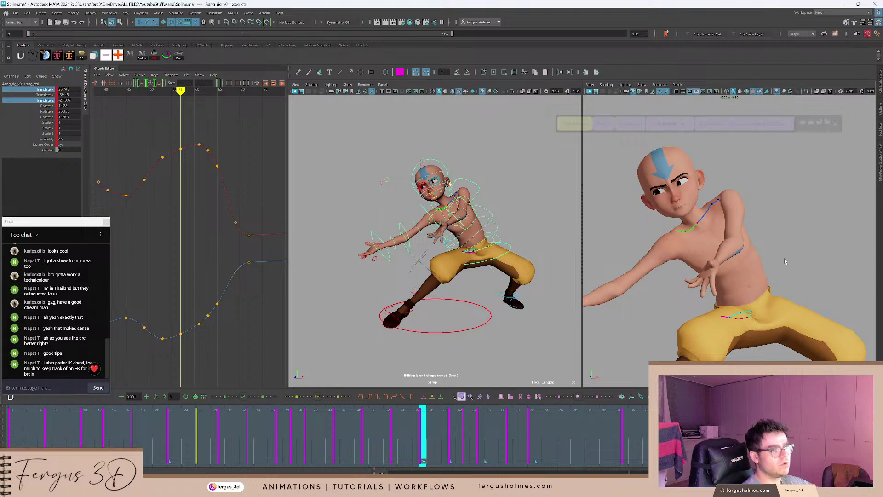
Reselect the COG with all its channels and fine-tune its position slightly in the camera view at frame 57.
{"action": "left_click", "coordinate": [602, 283]}
{"action": "left_click", "coordinate": [509, 245]}
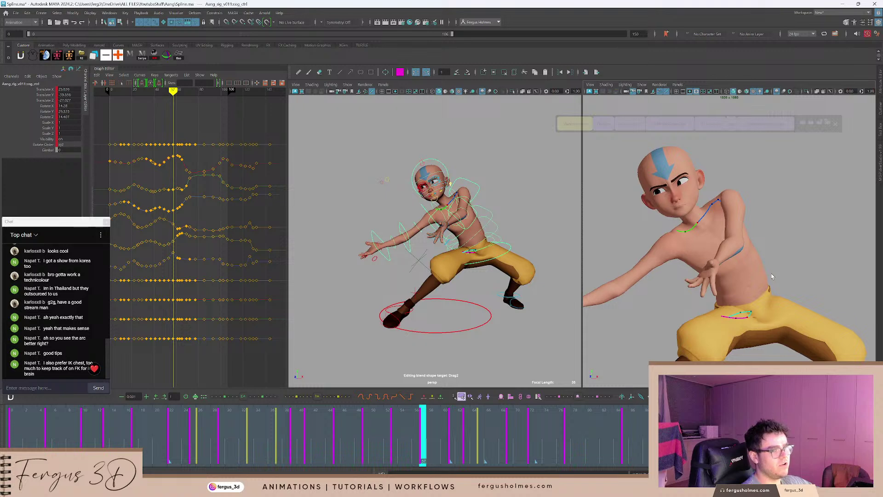
{"action": "key", "text": "w"}
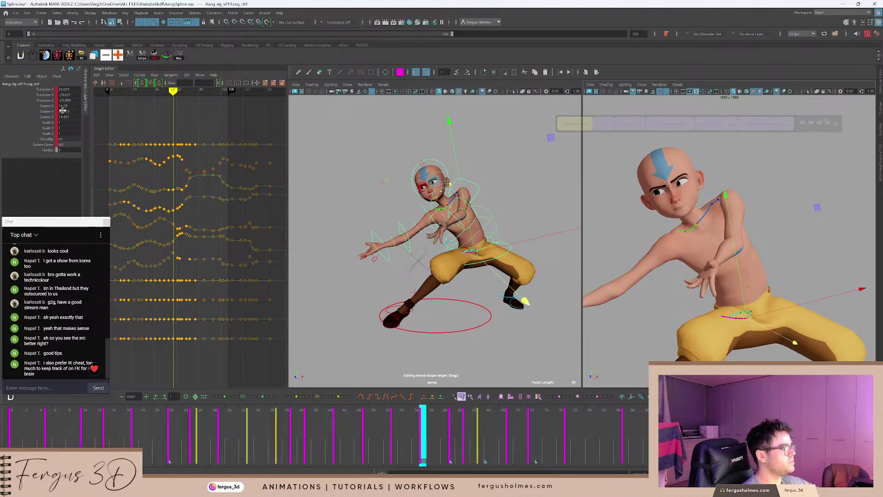
Isolate the COG's three translate curves and lower the Translate Y key at frame 61 slightly.
{"action": "left_click_drag", "start_coordinate": [50, 90], "coordinate": [47, 101]}
{"action": "middle_click_drag", "start_coordinate": [173, 217], "coordinate": [189, 170], "text": "alt"}
{"action": "right_click_drag", "start_coordinate": [190, 170], "coordinate": [197, 187], "text": "alt+shift"}
{"action": "key", "text": "period"}
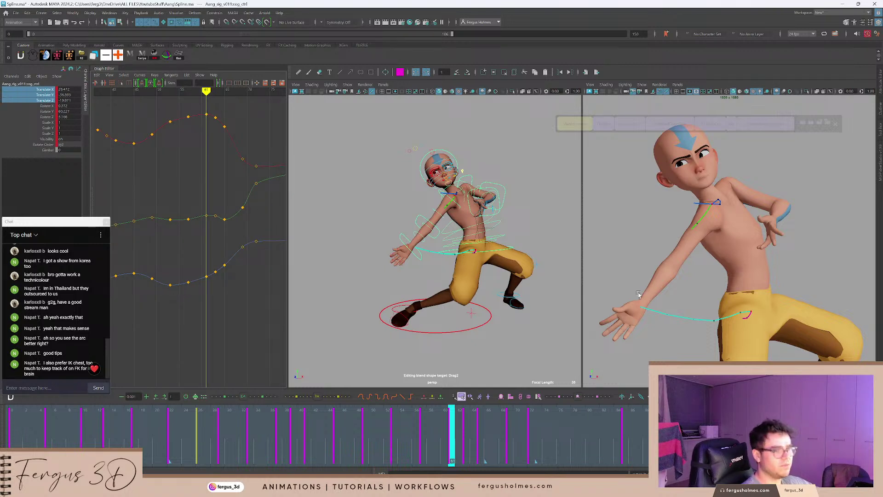
{"action": "right_click_drag", "start_coordinate": [175, 219], "coordinate": [212, 186], "text": "alt"}
{"action": "left_click_drag", "start_coordinate": [212, 186], "coordinate": [218, 210]}
{"action": "middle_click_drag", "start_coordinate": [222, 213], "coordinate": [203, 220], "text": "alt"}
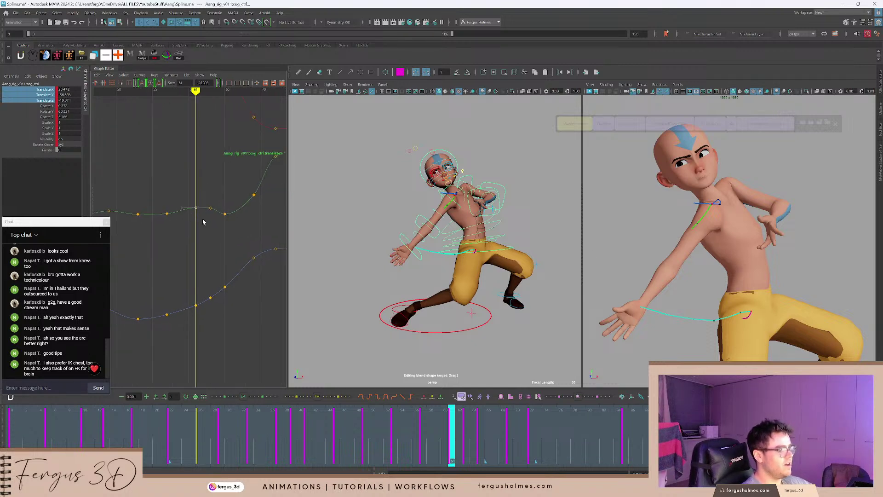
{"action": "right_click_drag", "start_coordinate": [203, 222], "coordinate": [214, 217], "text": "alt"}
{"action": "middle_click_drag", "start_coordinate": [203, 209], "coordinate": [201, 211]}
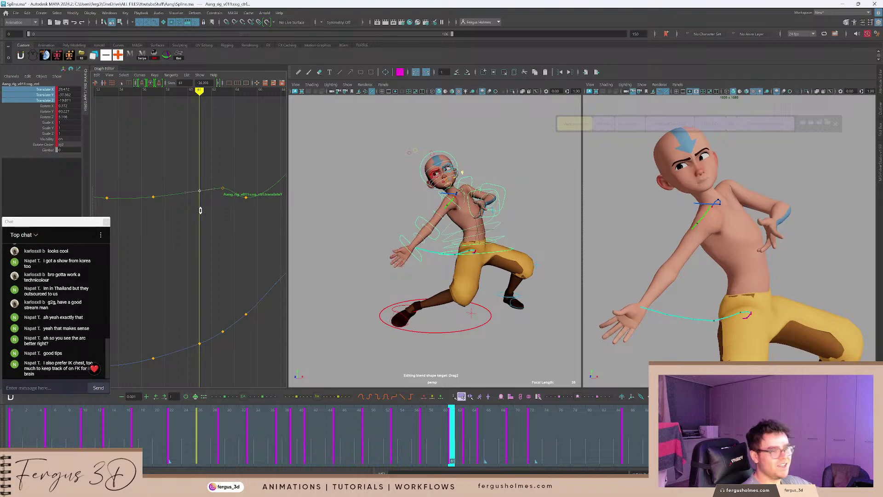
{"action": "left_click", "coordinate": [225, 211]}
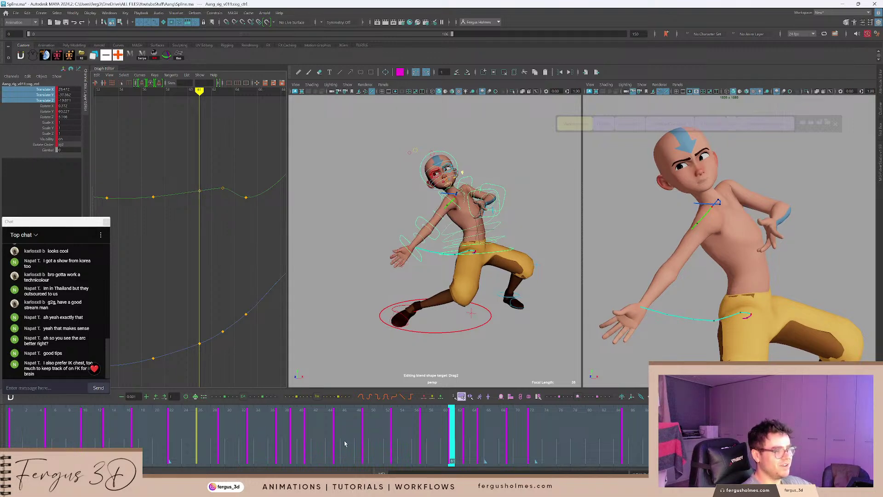
Review the motion through frame 65 and raise the COG's Translate Y key at frame 61 slightly.
{"action": "left_click_drag", "start_coordinate": [364, 439], "coordinate": [343, 433]}
{"action": "key", "text": "alt+v"}
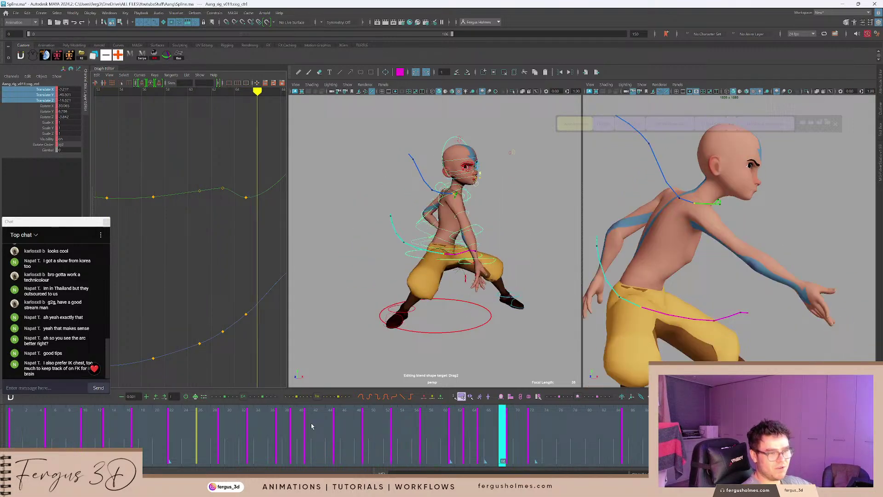
{"action": "key", "text": "alt+v"}
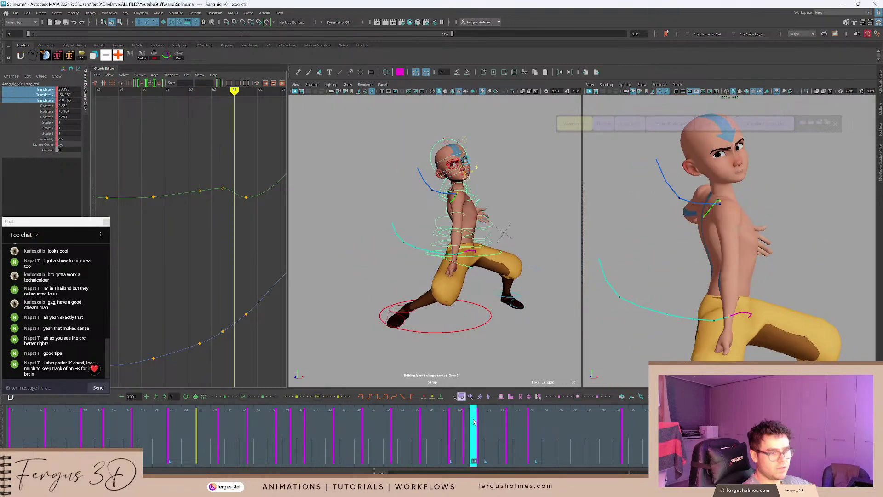
{"action": "left_click_drag", "start_coordinate": [474, 419], "coordinate": [475, 418]}
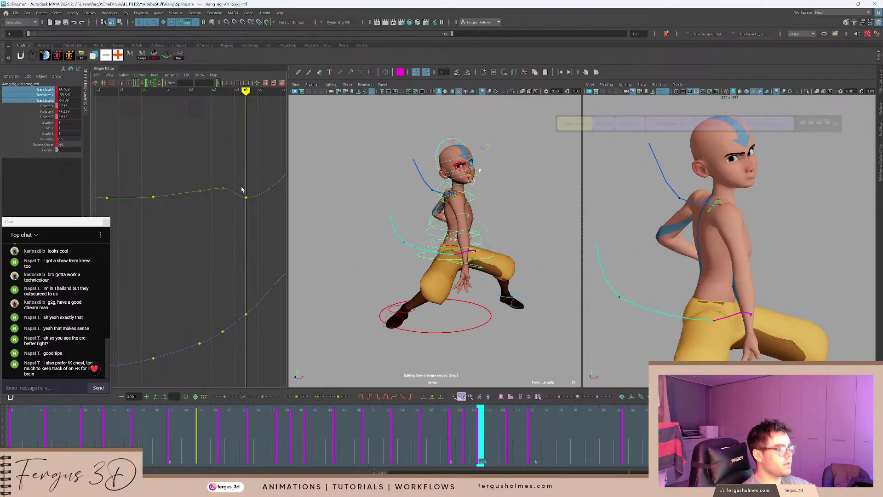
{"action": "key", "text": "comma"}
{"action": "key", "text": "comma"}
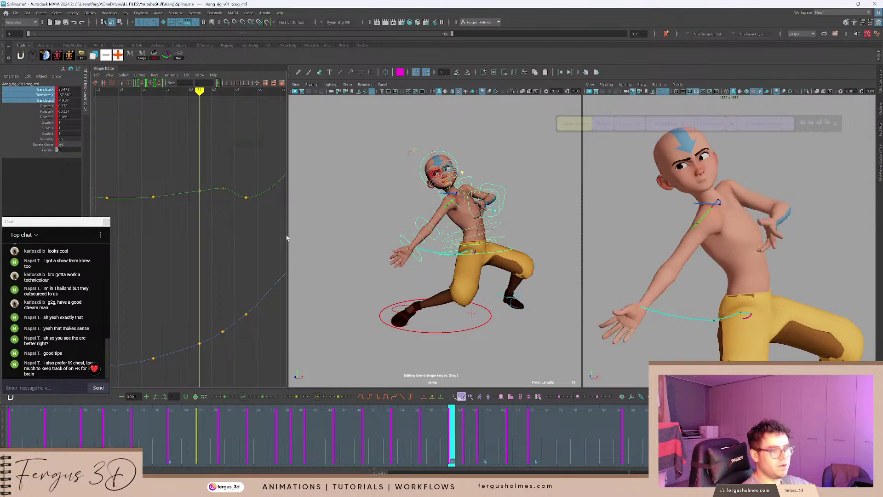
{"action": "left_click_drag", "start_coordinate": [192, 186], "coordinate": [204, 199]}
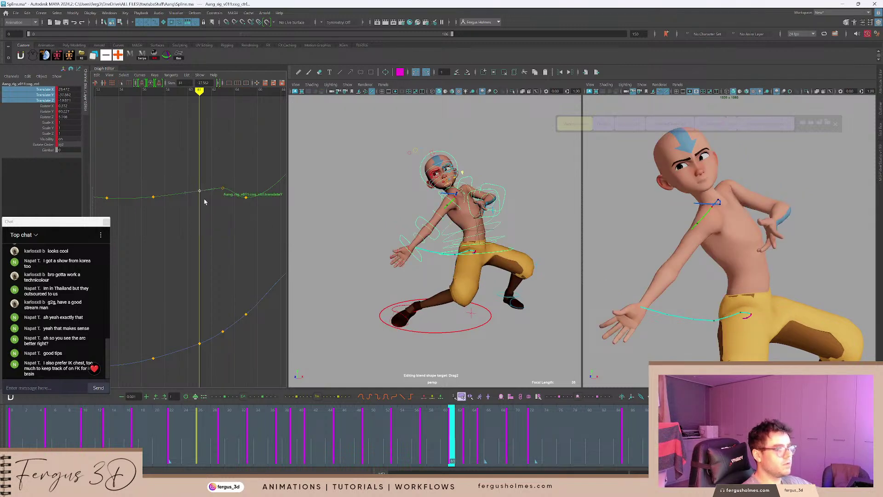
{"action": "middle_click_drag", "start_coordinate": [206, 198], "coordinate": [206, 196], "text": "shift"}
{"action": "left_click", "coordinate": [219, 273]}
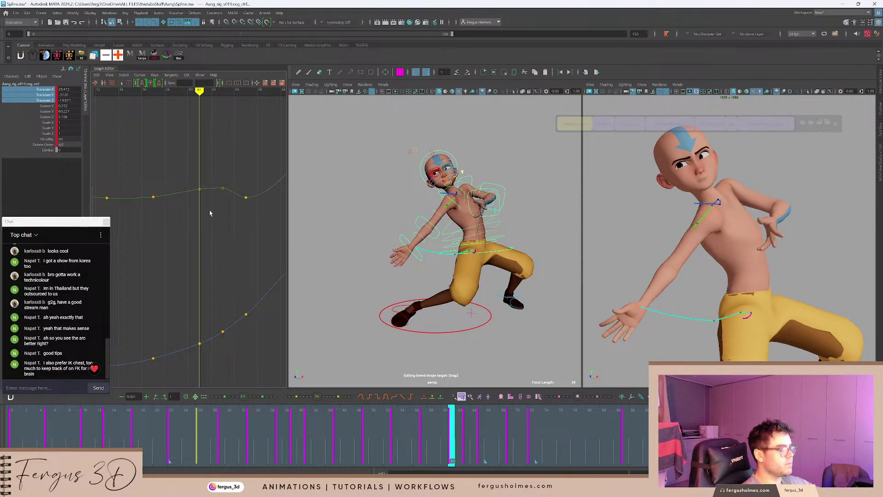
Isolate the COG's Translate X and Z curves and nudge their frame 63 keys towards the frame 61 values.
{"action": "key", "text": "a"}
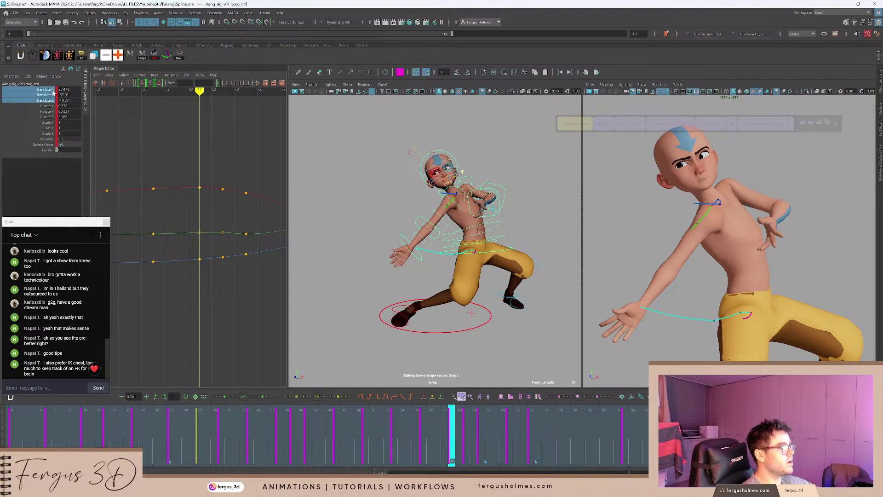
{"action": "left_click", "coordinate": [53, 94], "text": "ctrl"}
{"action": "key", "text": "a"}
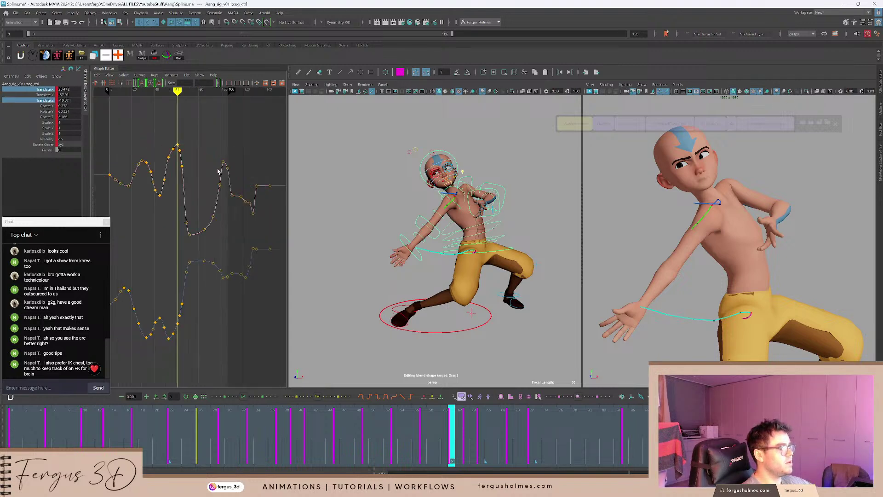
{"action": "right_click_drag", "start_coordinate": [181, 175], "coordinate": [182, 228], "text": "alt"}
{"action": "middle_click_drag", "start_coordinate": [186, 224], "coordinate": [231, 207], "text": "alt"}
{"action": "key", "text": "period"}
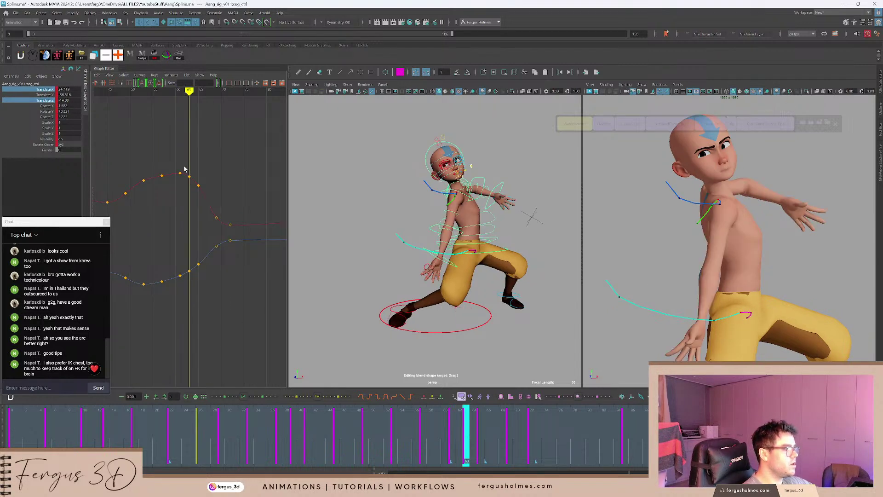
{"action": "left_click_drag", "start_coordinate": [184, 166], "coordinate": [192, 275]}
{"action": "right_click_drag", "start_coordinate": [193, 179], "coordinate": [194, 199], "text": "alt"}
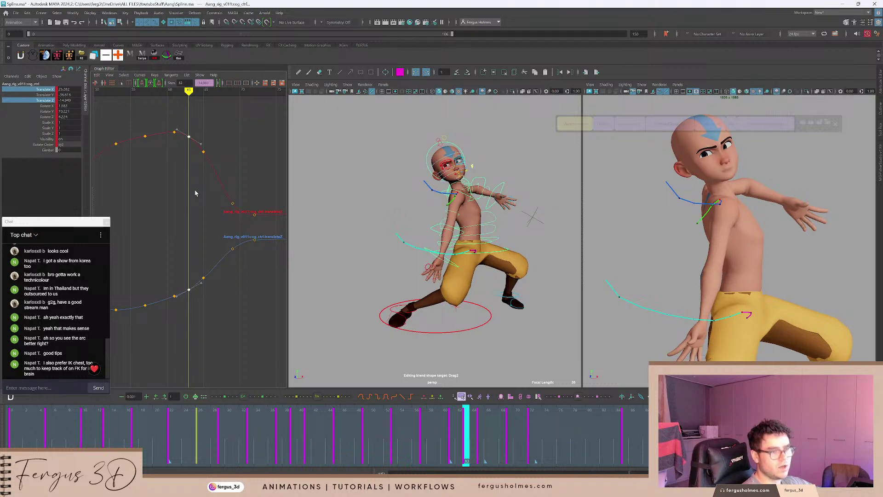
{"action": "key", "text": "bracketleft"}
{"action": "key", "text": "bracketleft"}
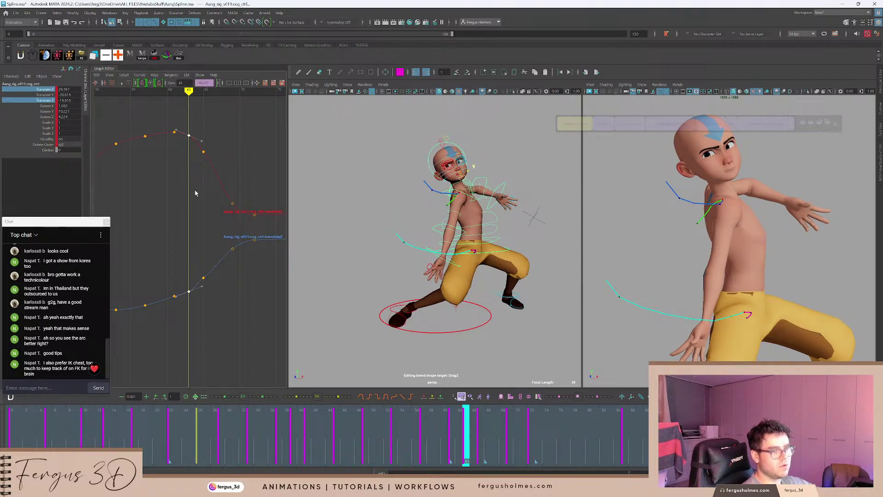
{"action": "left_click", "coordinate": [201, 217]}
Delete the COG's Translate Z key at frame 61 to smooth the curve between its neighbouring keys.
{"action": "key", "text": "comma"}
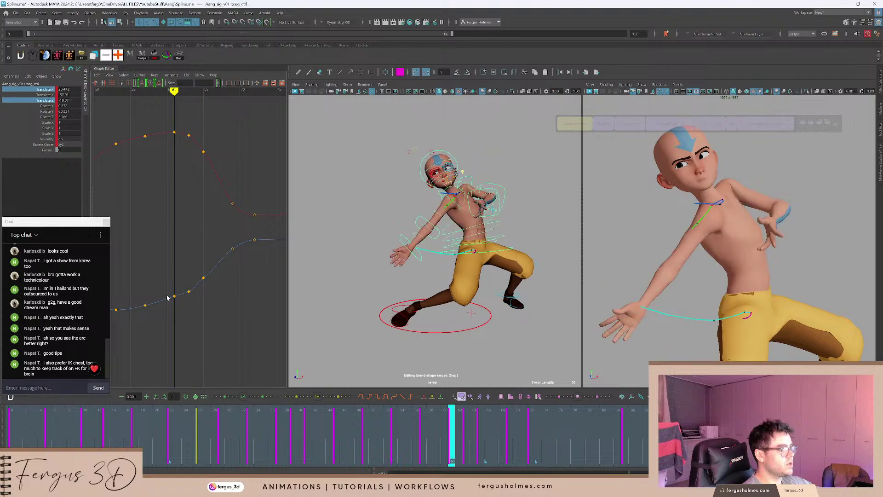
{"action": "left_click_drag", "start_coordinate": [175, 300], "coordinate": [178, 303]}
{"action": "left_click", "coordinate": [169, 246]}
{"action": "key", "text": "Delete"}
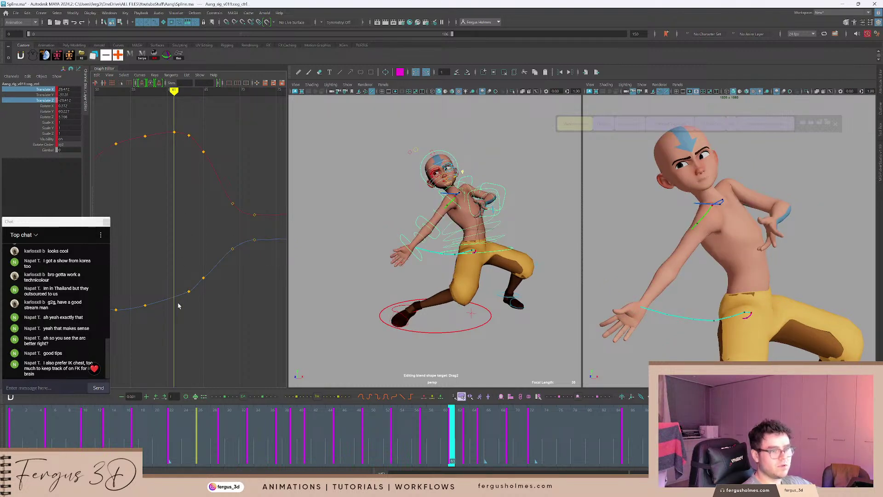
Isolate the COG's Translate Y curve and lower its frame 61 key while watching the hip motion trail up close.
{"action": "left_click", "coordinate": [53, 95]}
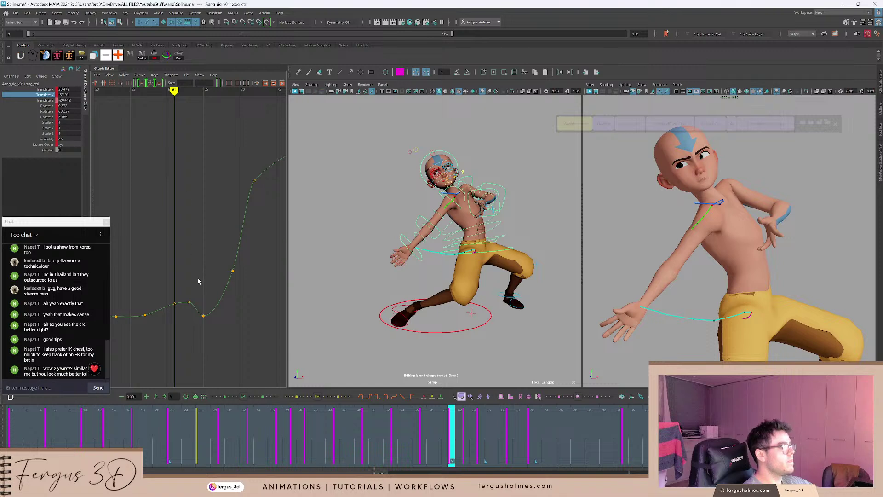
{"action": "middle_click_drag", "start_coordinate": [199, 279], "coordinate": [214, 216], "text": "alt"}
{"action": "scroll", "coordinate": [187, 241], "scroll_direction": "up", "scroll_amount": 4}
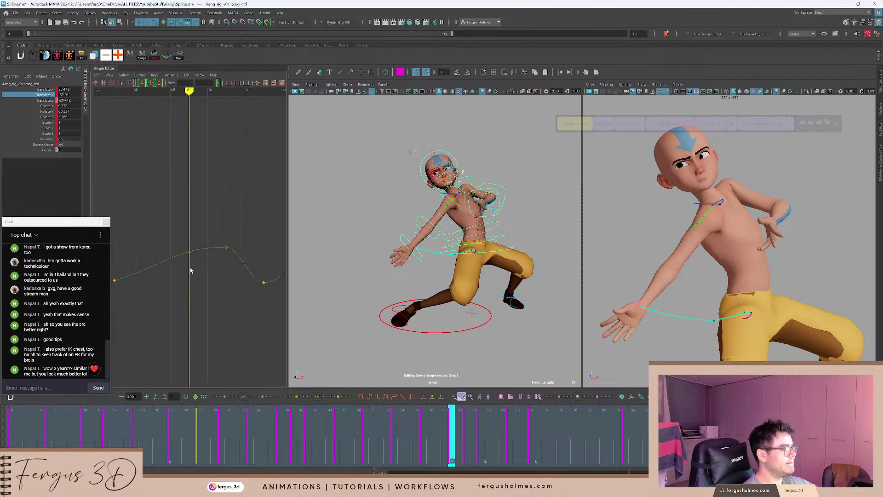
{"action": "left_click_drag", "start_coordinate": [179, 242], "coordinate": [203, 270]}
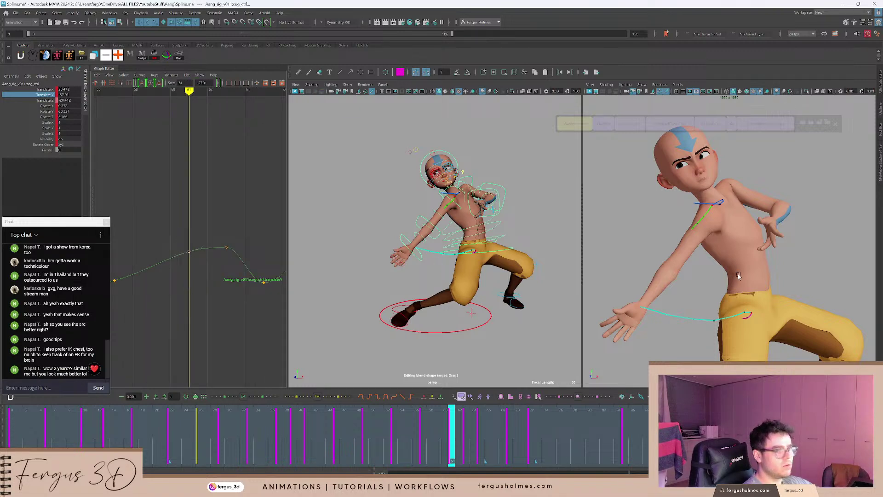
{"action": "right_click_drag", "start_coordinate": [737, 304], "coordinate": [763, 313]}
{"action": "middle_click_drag", "start_coordinate": [764, 313], "coordinate": [731, 225]}
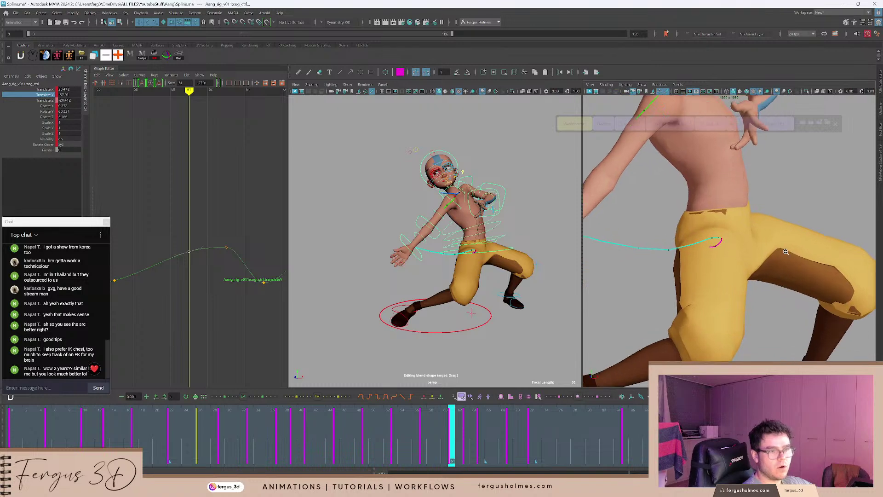
{"action": "right_click_drag", "start_coordinate": [731, 225], "coordinate": [796, 251]}
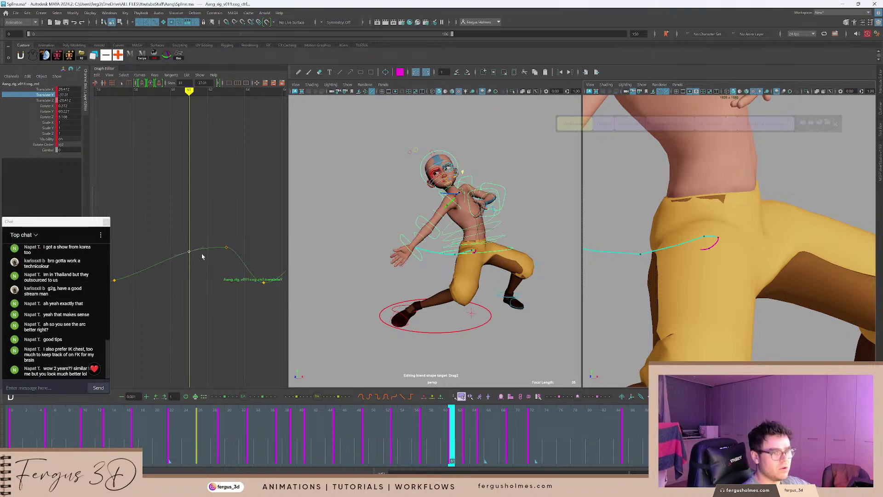
{"action": "middle_click_drag", "start_coordinate": [192, 233], "coordinate": [196, 272], "text": "shift"}
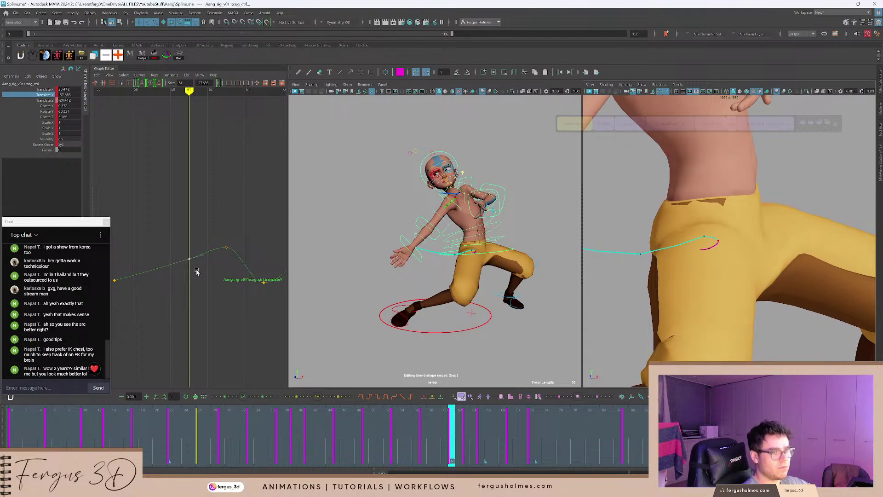
Review the hip motion from behind, then delete the COG's Translate X and Z keys at frame 65.
{"action": "key", "text": "."}
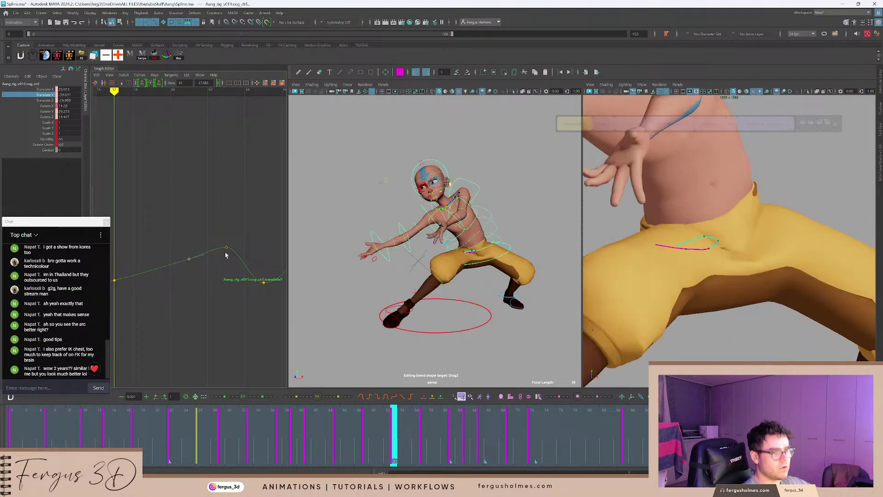
{"action": "key", "text": "."}
{"action": "left_click_drag", "start_coordinate": [294, 246], "coordinate": [371, 293], "text": "alt"}
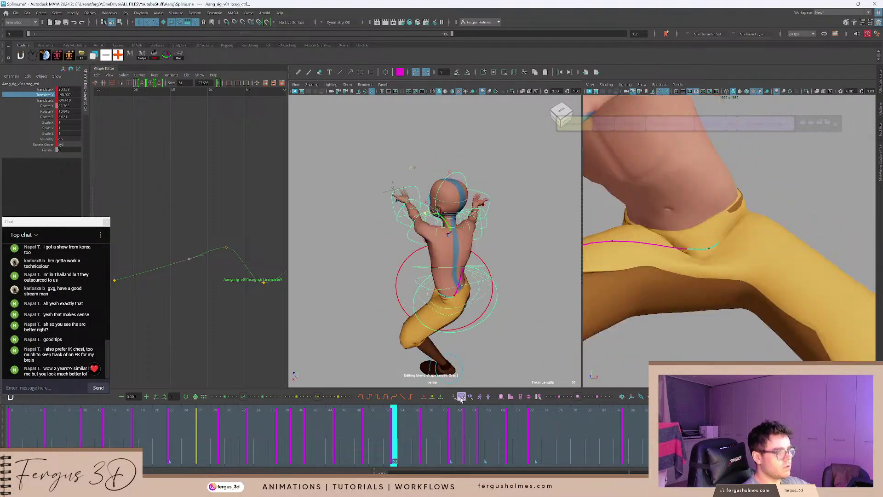
{"action": "key", "text": "alt+v"}
{"action": "left_click_drag", "start_coordinate": [422, 426], "coordinate": [480, 430]}
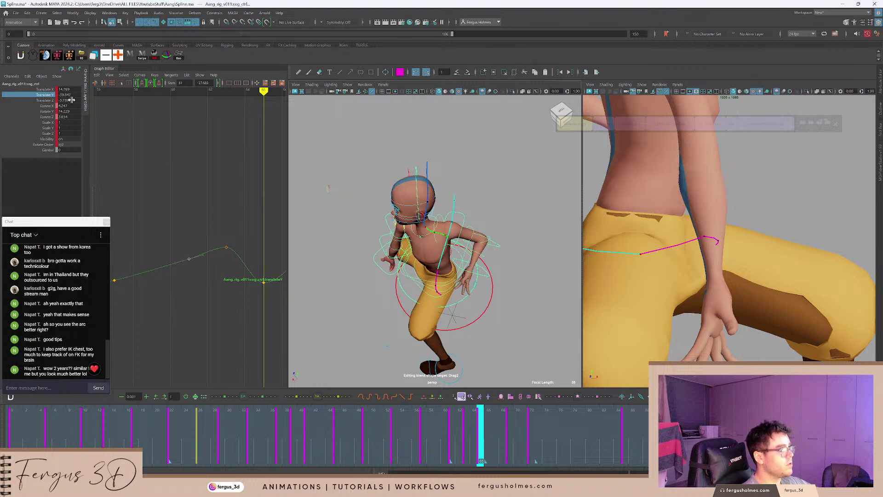
{"action": "left_click", "coordinate": [46, 89]}
{"action": "left_click", "coordinate": [46, 100], "text": "shift"}
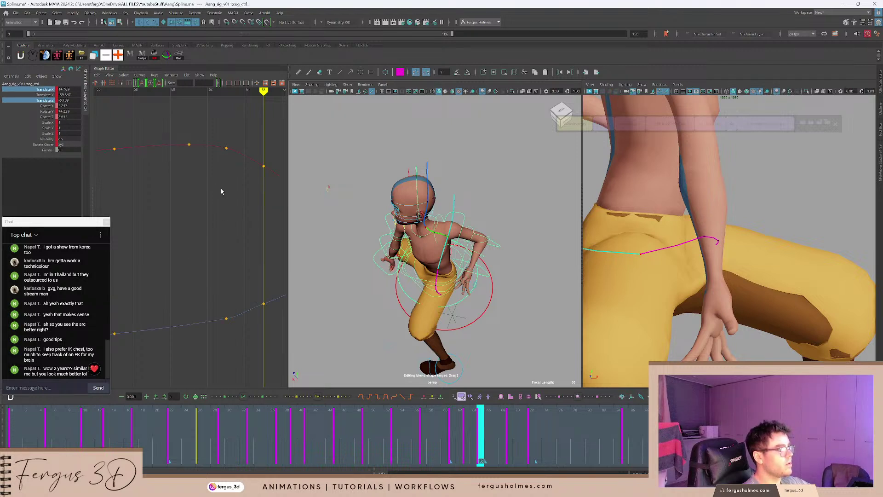
{"action": "key", "text": "f"}
{"action": "right_click_drag", "start_coordinate": [253, 210], "coordinate": [249, 240], "text": "alt+shift"}
{"action": "right_click_drag", "start_coordinate": [138, 237], "coordinate": [182, 239], "text": "alt"}
{"action": "middle_click_drag", "start_coordinate": [147, 230], "coordinate": [189, 192], "text": "alt"}
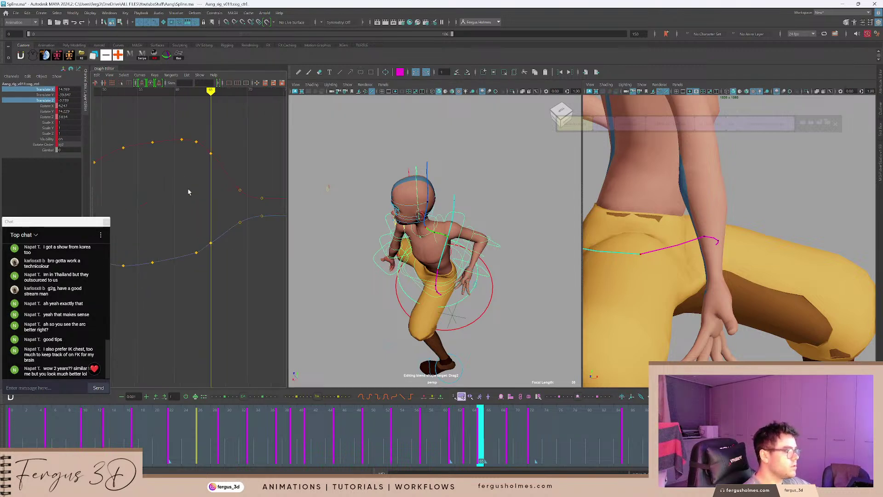
{"action": "left_click_drag", "start_coordinate": [210, 148], "coordinate": [219, 247]}
{"action": "key", "text": "Delete"}
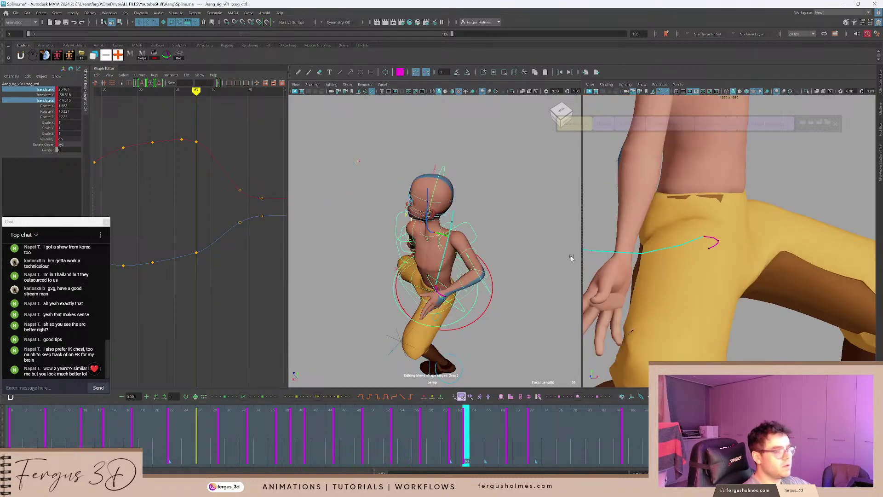
Review the full-body motion, lower the COG's Translate Y key at frame 65, and return to the key at frame 63.
{"action": "key", "text": "f"}
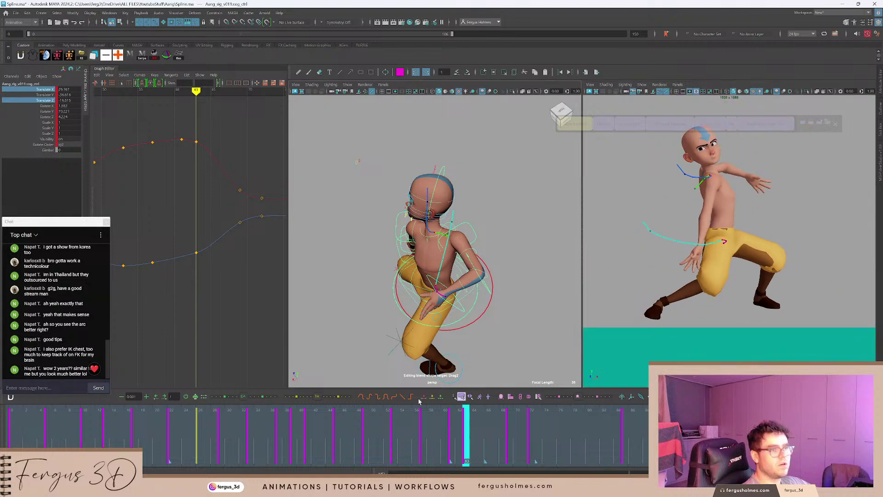
{"action": "mouse_move", "coordinate": [448, 416]}
{"action": "left_mouse_down"}
{"action": "mouse_move", "coordinate": [284, 430]}
{"action": "mouse_move", "coordinate": [608, 427]}
{"action": "mouse_move", "coordinate": [408, 430]}
{"action": "mouse_move", "coordinate": [463, 448]}
{"action": "mouse_move", "coordinate": [493, 440]}
{"action": "mouse_move", "coordinate": [481, 438]}
{"action": "left_mouse_up"}
{"action": "key", "text": "alt+v"}
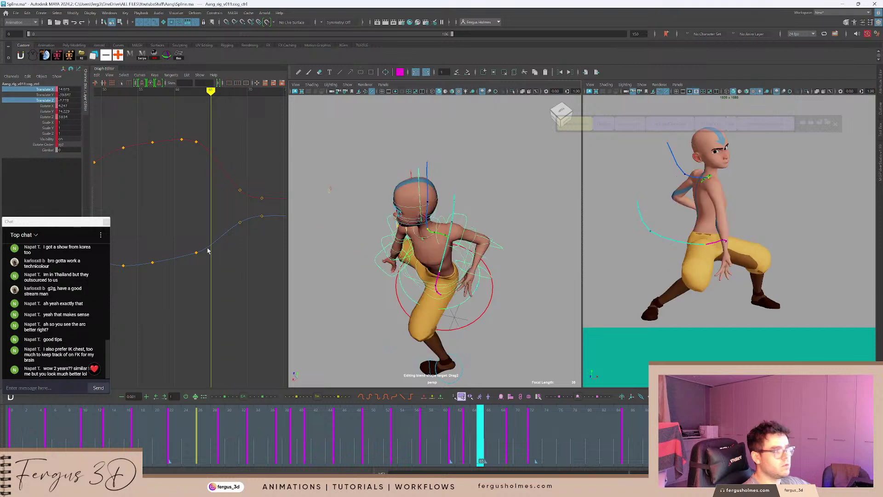
{"action": "left_click", "coordinate": [52, 95]}
{"action": "middle_click_drag", "start_coordinate": [230, 308], "coordinate": [216, 230], "text": "alt"}
{"action": "scroll", "coordinate": [216, 230], "scroll_direction": "up", "scroll_amount": 3}
{"action": "left_click_drag", "start_coordinate": [219, 256], "coordinate": [219, 256]}
{"action": "middle_click_drag", "start_coordinate": [219, 255], "coordinate": [219, 276], "text": "shift"}
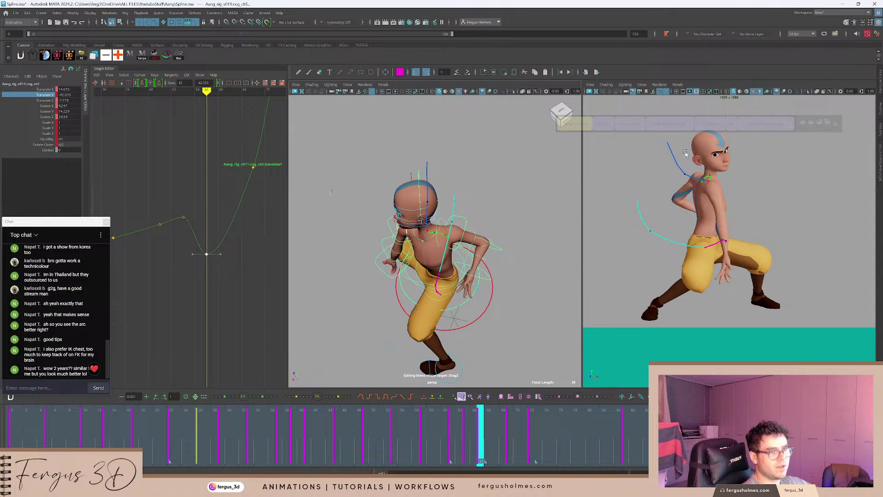
{"action": "key", "text": "comma"}
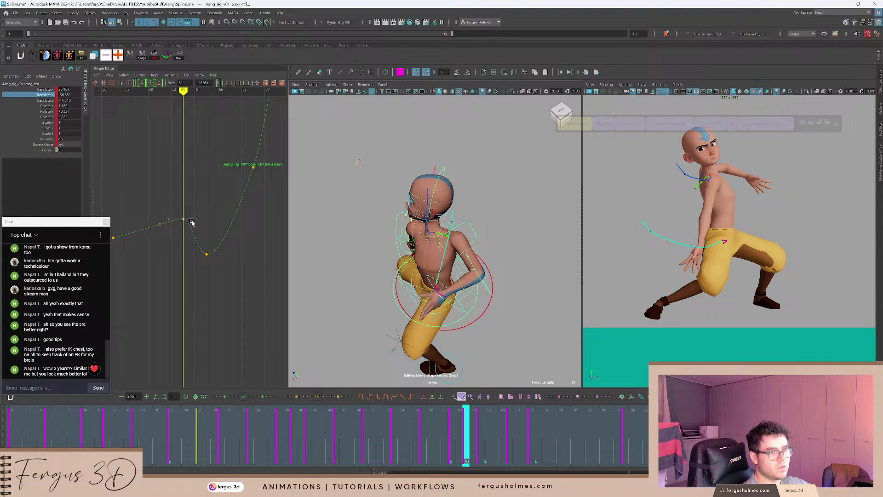
Shift the COG slightly in the horizontal plane at frames 61 and 63 to round the tight bend in the hip motion trail.
{"action": "key", "text": "comma"}
{"action": "key", "text": "w"}
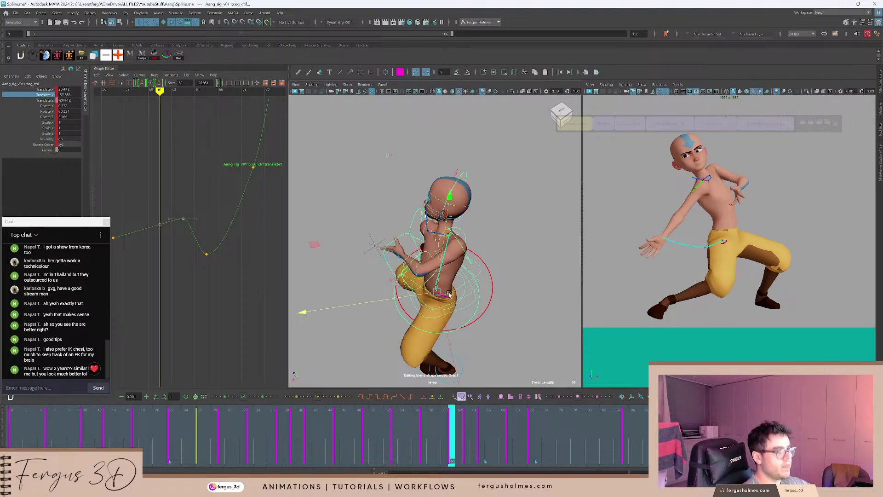
{"action": "left_click_drag", "start_coordinate": [459, 296], "coordinate": [442, 282], "text": "alt"}
{"action": "middle_click_drag", "start_coordinate": [453, 272], "coordinate": [458, 212], "text": "alt"}
{"action": "right_click_drag", "start_coordinate": [411, 222], "coordinate": [495, 226], "text": "alt"}
{"action": "left_click_drag", "start_coordinate": [495, 225], "coordinate": [421, 203], "text": "alt"}
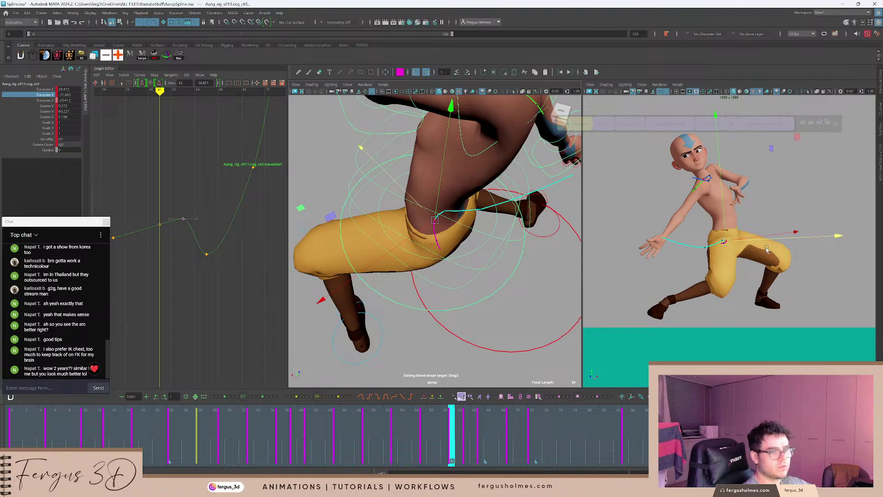
{"action": "right_click_drag", "start_coordinate": [743, 242], "coordinate": [838, 237], "text": "alt"}
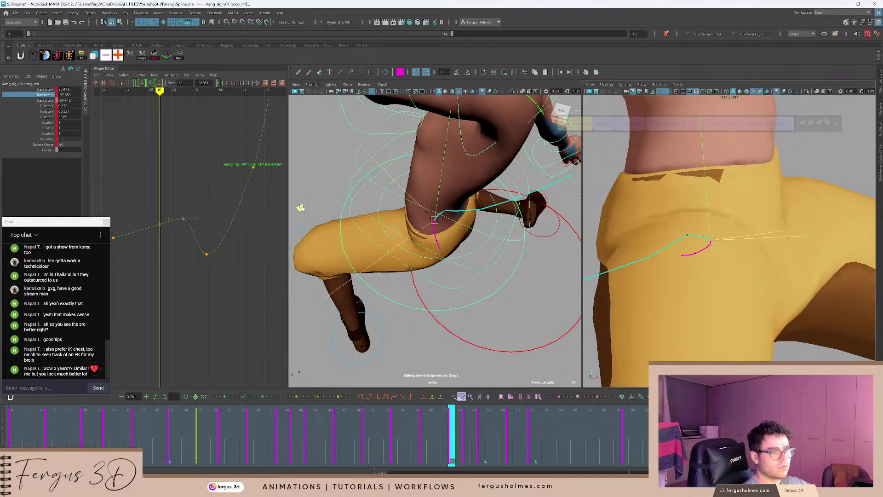
{"action": "middle_click_drag", "start_coordinate": [302, 208], "coordinate": [304, 207]}
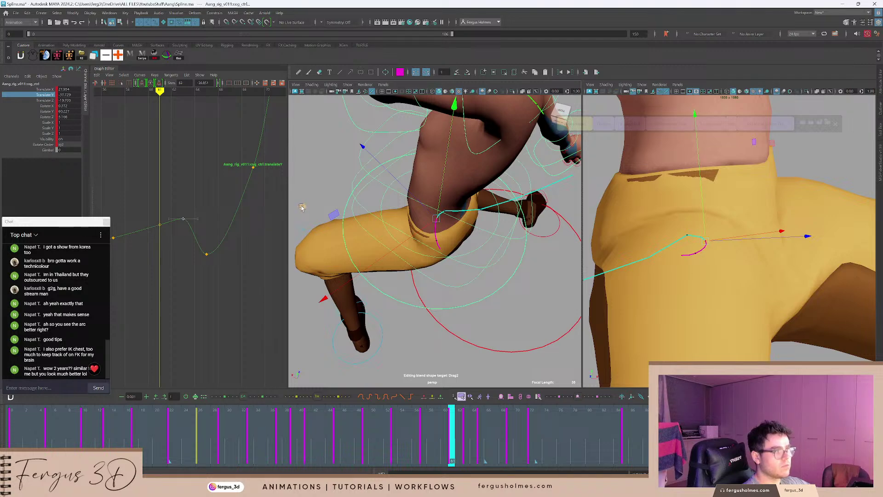
{"action": "middle_click_drag", "start_coordinate": [302, 208], "coordinate": [304, 207]}
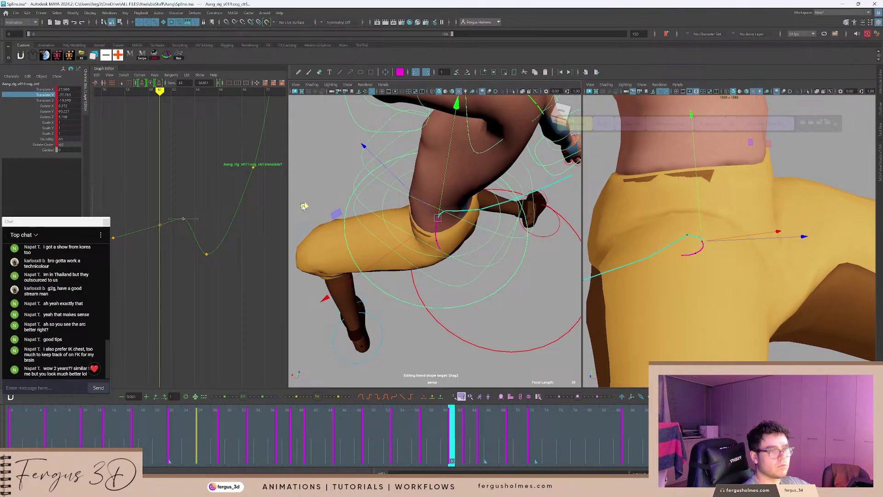
{"action": "key", "text": "period"}
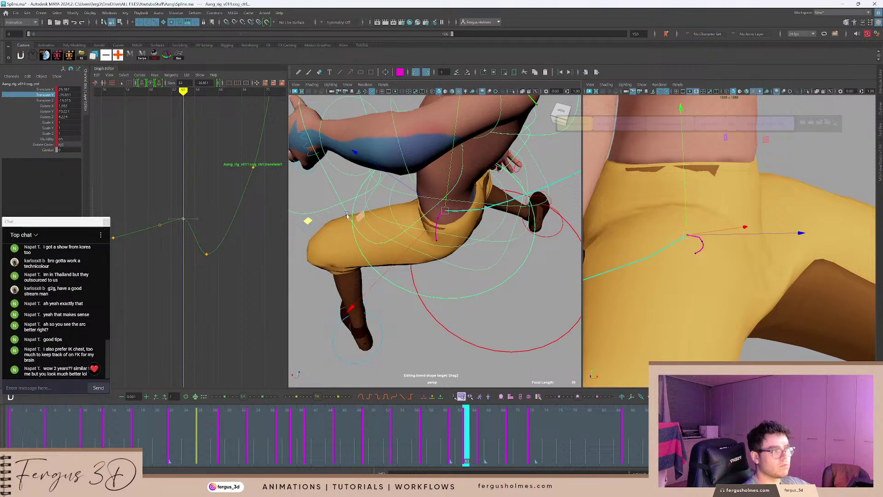
{"action": "middle_click_drag", "start_coordinate": [309, 221], "coordinate": [307, 222]}
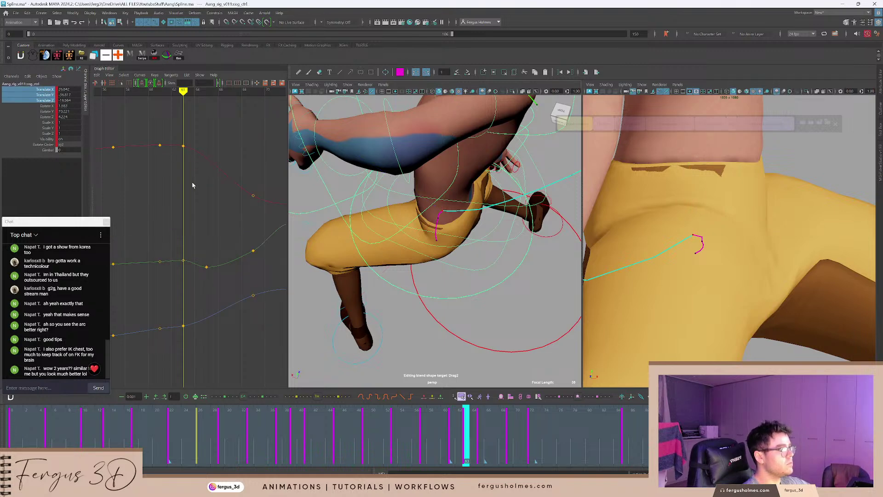
Delete the COG's Translate Z key at frame 61 and check the hip trail's shape in both views.
{"action": "key", "text": "comma"}
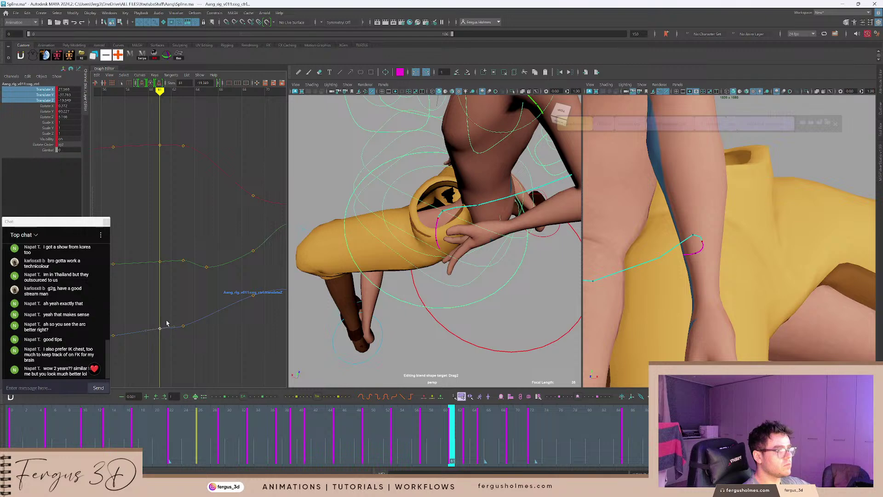
{"action": "key", "text": "Delete"}
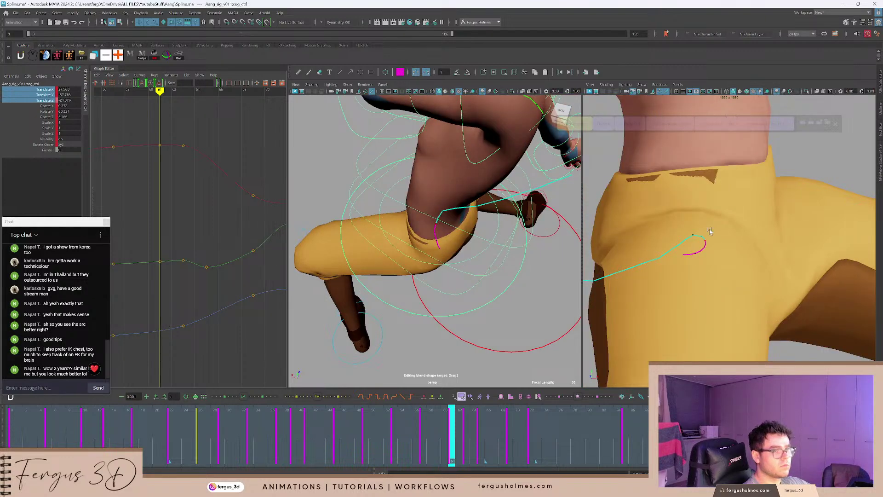
{"action": "right_click_drag", "start_coordinate": [740, 222], "coordinate": [496, 237], "text": "alt"}
Key the COG's Translate X and Z at frame 65 and reposition the COG at frames 65 and 63 along the hip trail.
{"action": "key", "text": "period"}
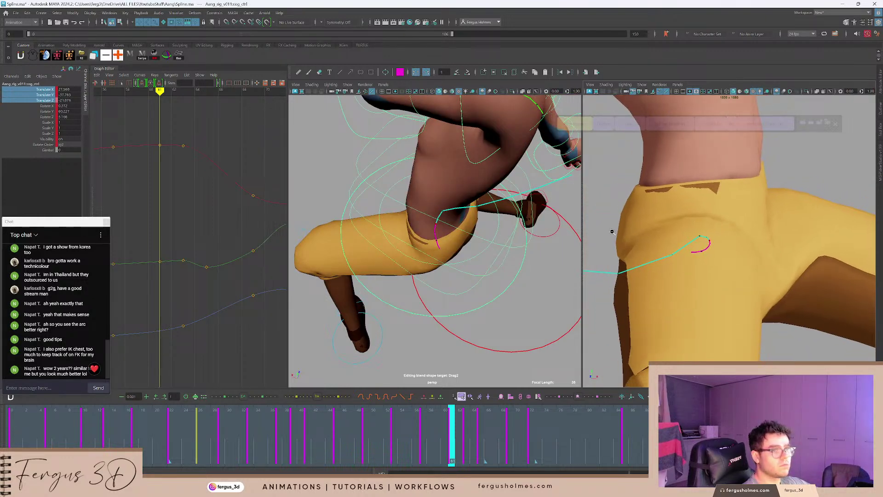
{"action": "key", "text": "."}
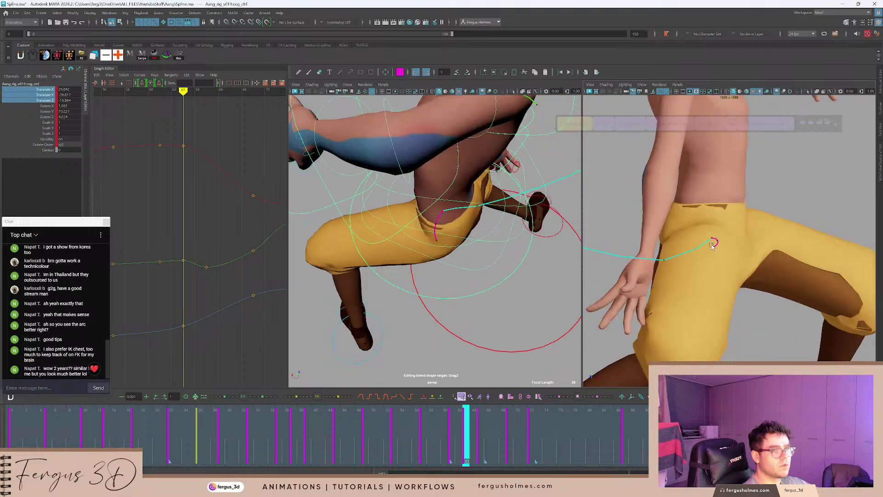
{"action": "key", "text": "."}
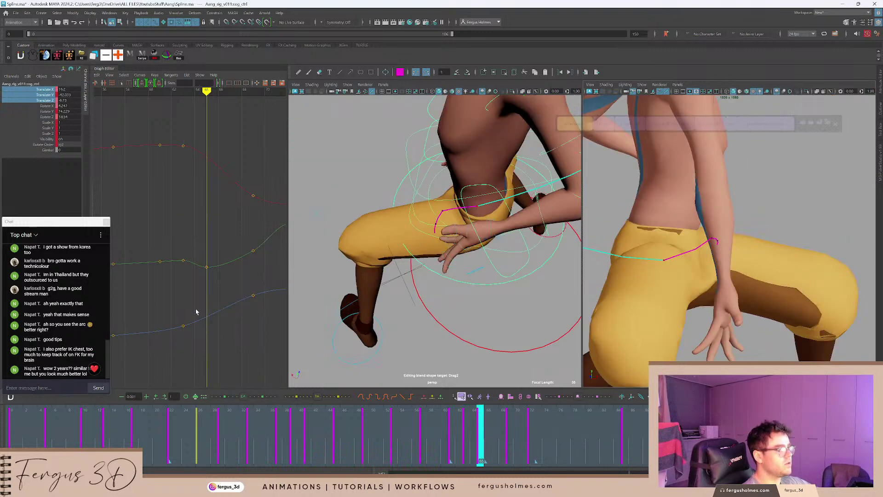
{"action": "key", "text": "s"}
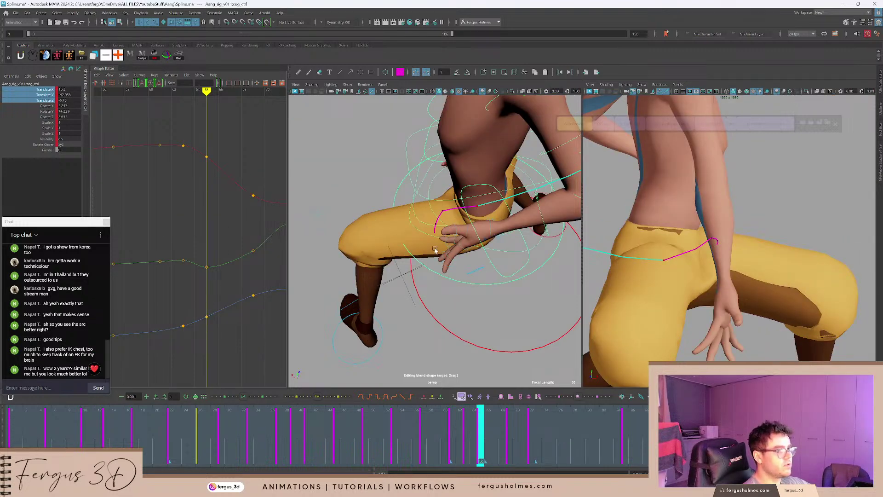
{"action": "left_click_drag", "start_coordinate": [463, 221], "coordinate": [447, 196], "text": "alt"}
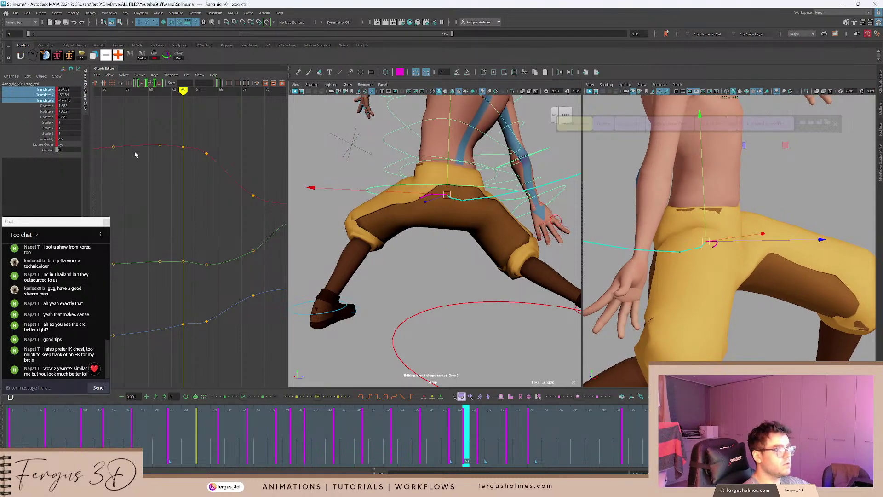
Lower the COG's Translate Y key at frame 63 so the curve eases smoothly between frames 61 and 65.
{"action": "left_click_drag", "start_coordinate": [237, 335], "coordinate": [238, 334]}
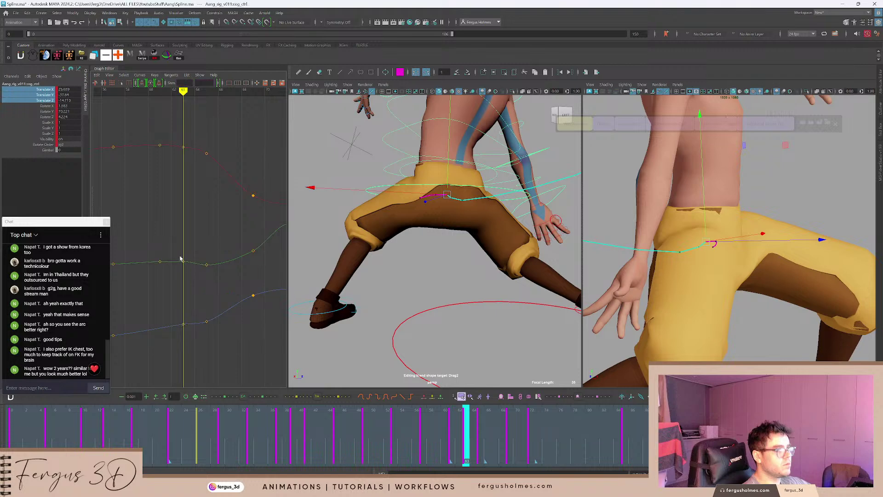
{"action": "middle_click_drag", "start_coordinate": [187, 270], "coordinate": [189, 271]}
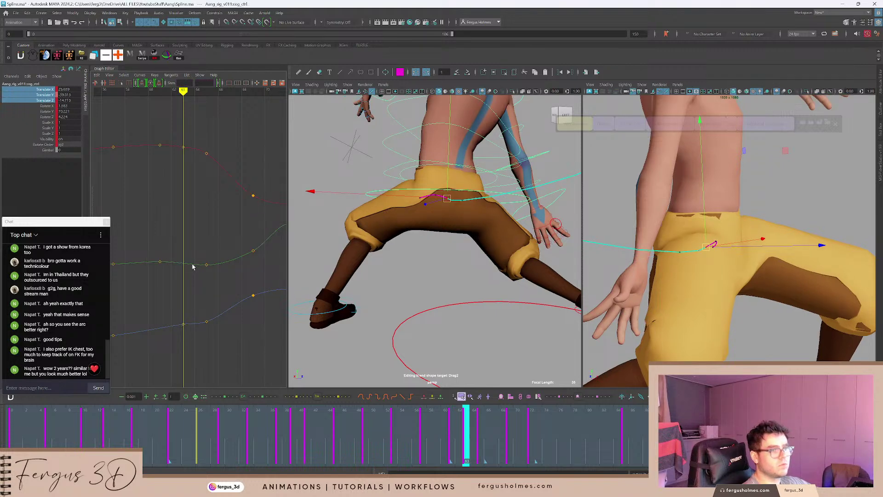
{"action": "scroll", "coordinate": [189, 260], "scroll_direction": "up", "scroll_amount": 4}
{"action": "key", "text": "s"}
{"action": "middle_click_drag", "start_coordinate": [192, 263], "coordinate": [212, 258], "text": "alt"}
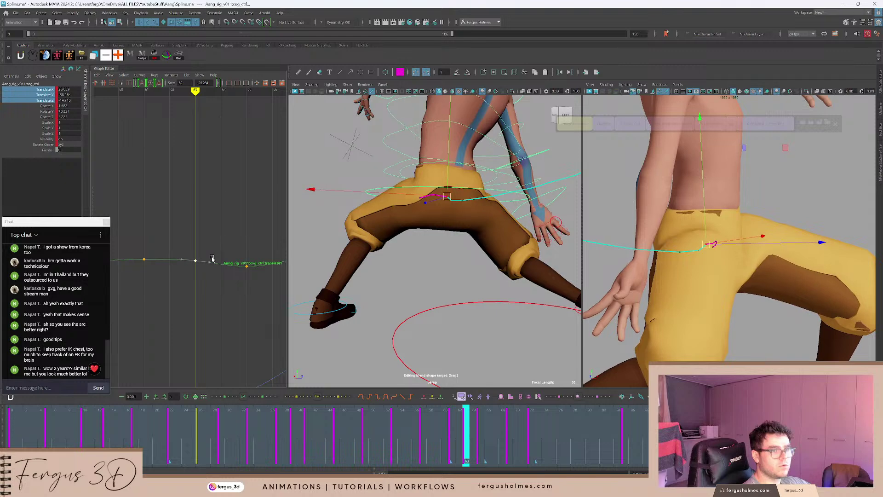
Step back and forth through the COG keys up to frame 65 to examine the hip motion trail.
{"action": "key", "text": "comma"}
{"action": "key", "text": "comma"}
{"action": "key", "text": "comma"}
{"action": "key", "text": "period"}
{"action": "key", "text": "period"}
{"action": "key", "text": "period"}
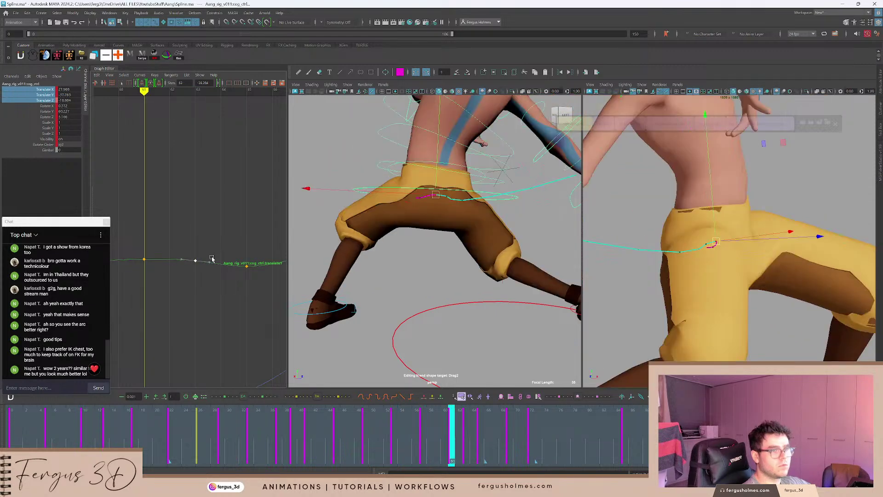
{"action": "key", "text": "period"}
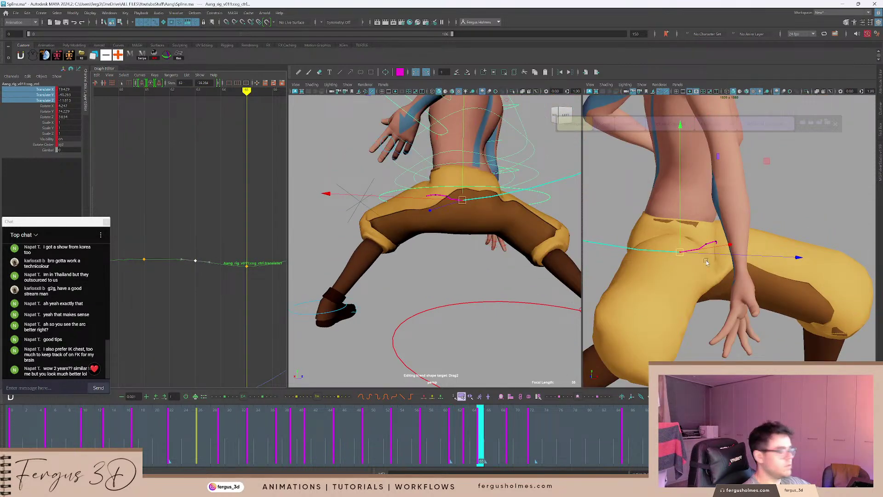
Restore the full camera framing, clear the selection, and play back the full-body animation to judge the leg lift.
{"action": "key", "text": "backslash"}
{"action": "left_click", "coordinate": [239, 422]}
{"action": "key", "text": "alt+v"}
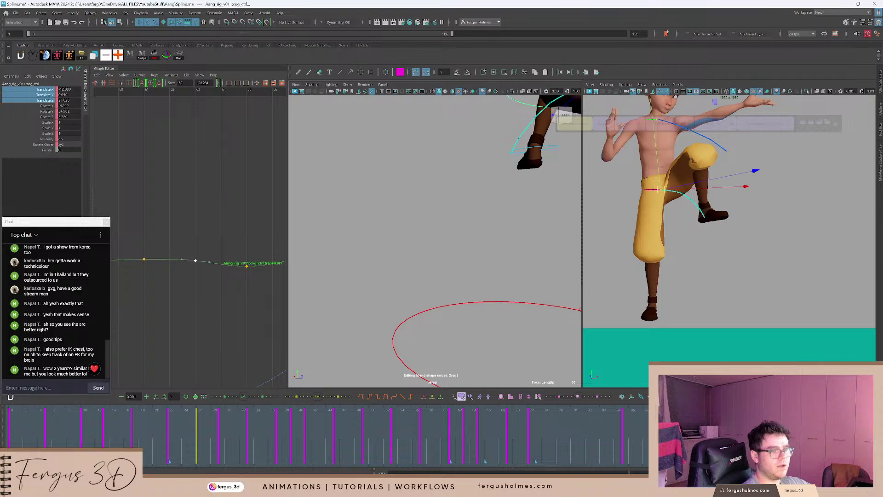
{"action": "left_click", "coordinate": [722, 280]}
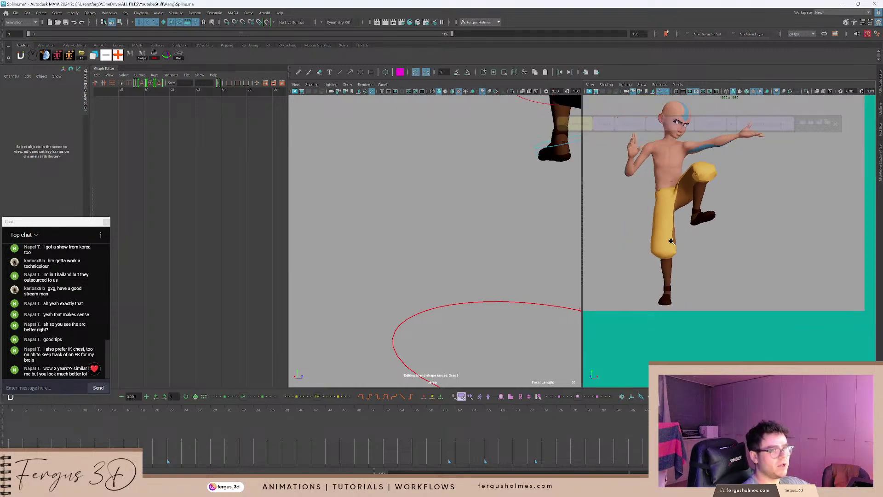
{"action": "left_click", "coordinate": [43, 427]}
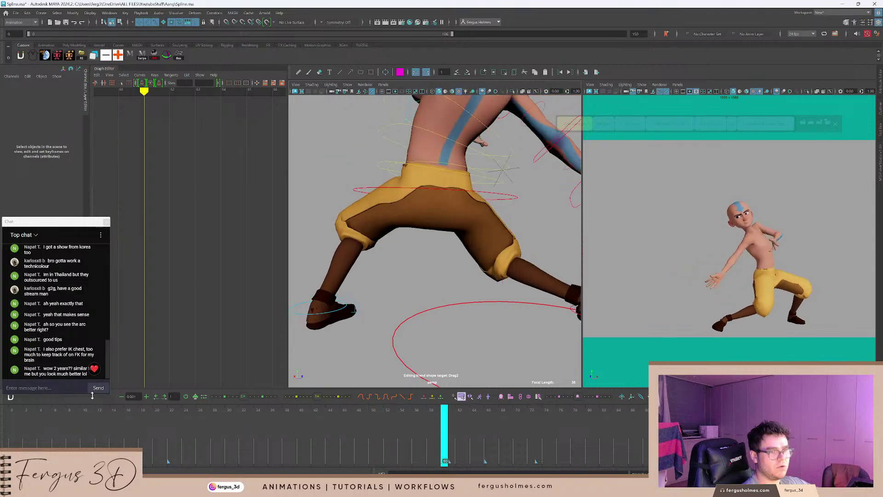
{"action": "mouse_move", "coordinate": [236, 434]}
{"action": "left_mouse_down"}
{"action": "mouse_move", "coordinate": [546, 446]}
{"action": "mouse_move", "coordinate": [524, 444]}
{"action": "left_mouse_up"}
{"action": "key", "text": "alt+v"}
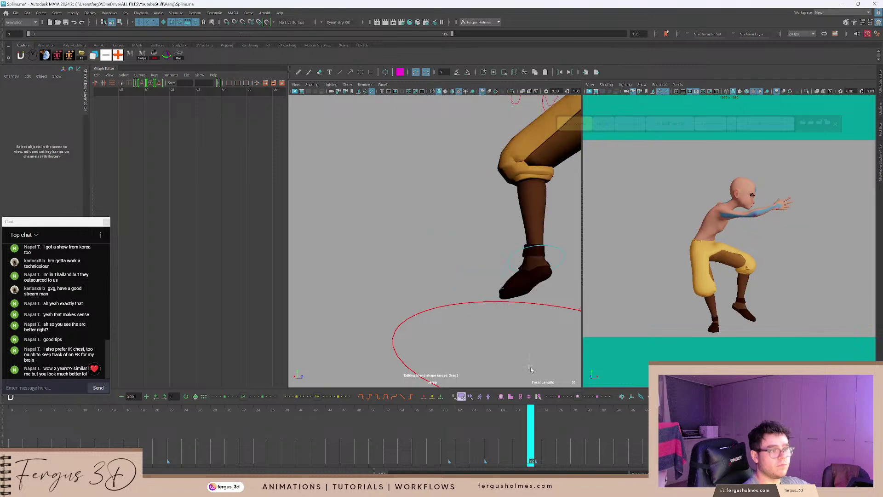
{"action": "key", "text": "alt+v"}
{"action": "left_click", "coordinate": [518, 438]}
{"action": "key", "text": "alt+v"}
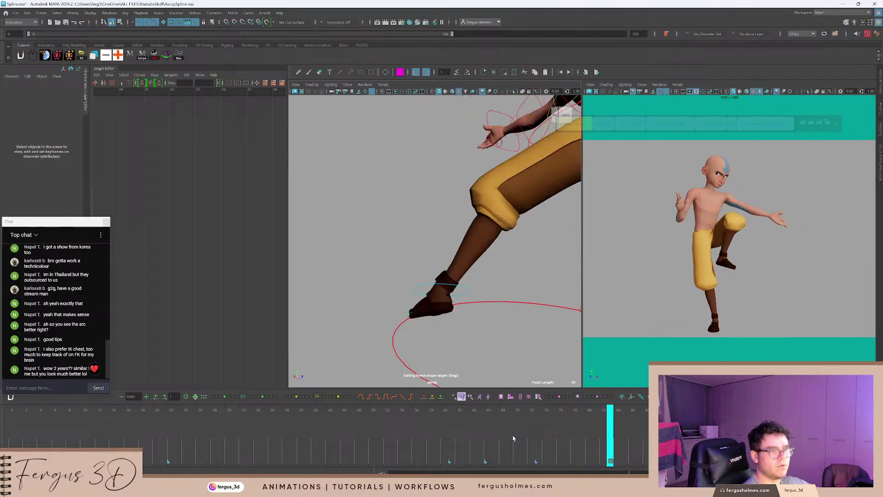
Select all the rig's controls and examine the keyed poses from the low crouch into the raised-knee stance.
{"action": "key", "text": "alt+v"}
{"action": "left_click", "coordinate": [504, 436]}
{"action": "left_click", "coordinate": [732, 123]}
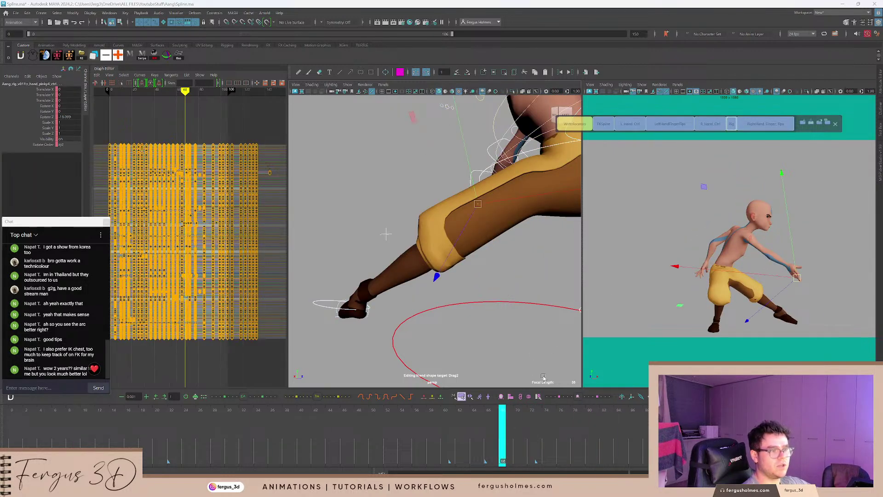
{"action": "left_click", "coordinate": [496, 416]}
{"action": "mouse_move", "coordinate": [496, 416]}
{"action": "left_mouse_down"}
{"action": "mouse_move", "coordinate": [586, 416]}
{"action": "mouse_move", "coordinate": [505, 417]}
{"action": "mouse_move", "coordinate": [573, 418]}
{"action": "mouse_move", "coordinate": [511, 420]}
{"action": "mouse_move", "coordinate": [530, 424]}
{"action": "mouse_move", "coordinate": [511, 413]}
{"action": "left_mouse_up"}
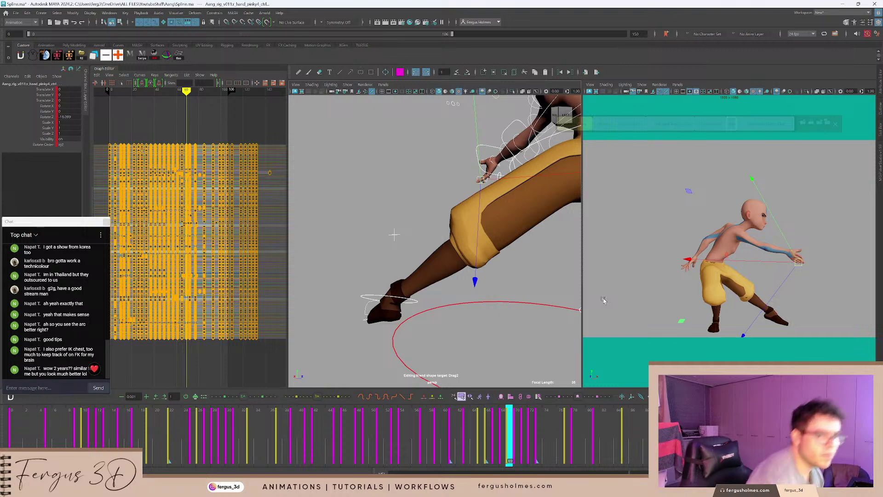
{"action": "key", "text": "period"}
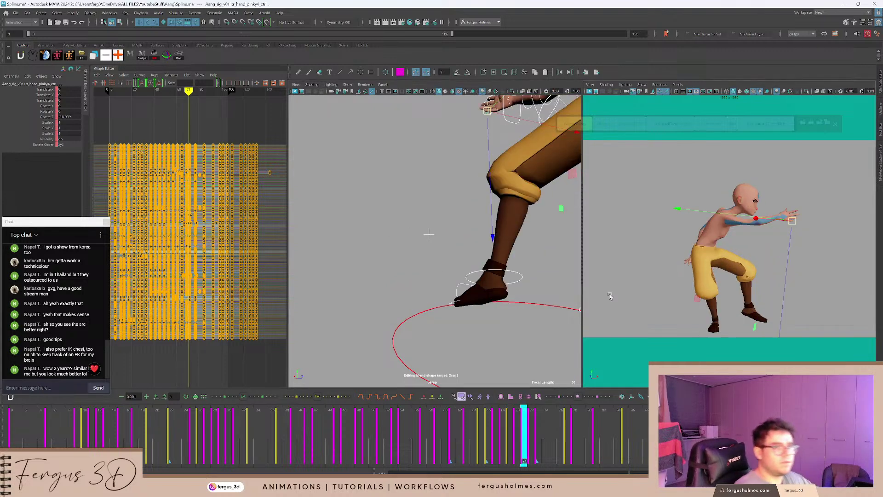
{"action": "key", "text": "period"}
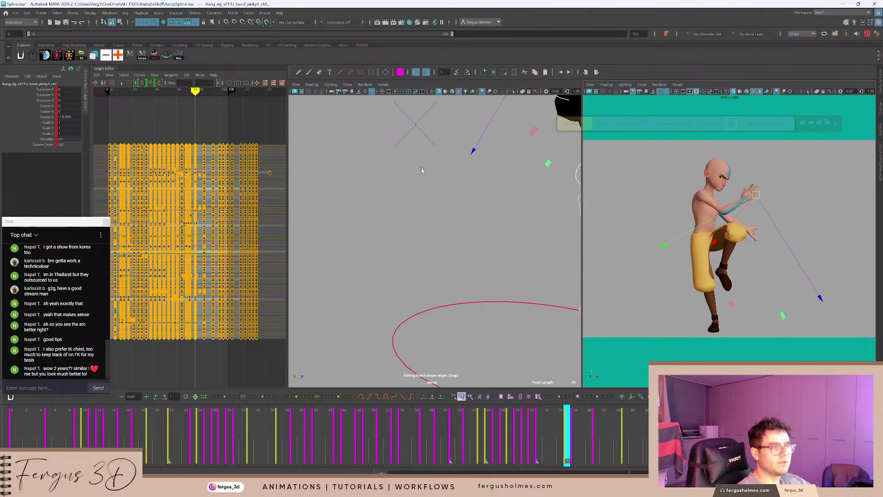
Save the scene and replay the animation through the raised-knee stance.
{"action": "left_click", "coordinate": [13, 15]}
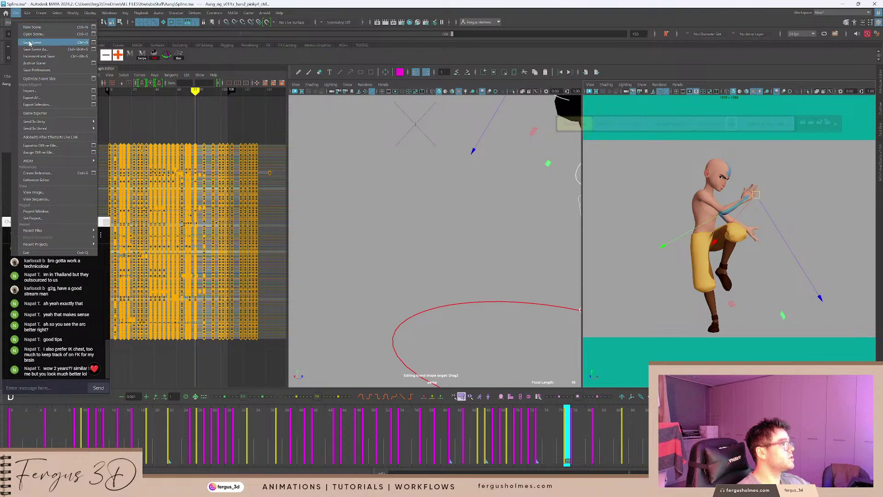
{"action": "left_click", "coordinate": [28, 40]}
{"action": "left_click_drag", "start_coordinate": [555, 442], "coordinate": [538, 432]}
{"action": "key", "text": "alt+v"}
{"action": "key", "text": "alt+v"}
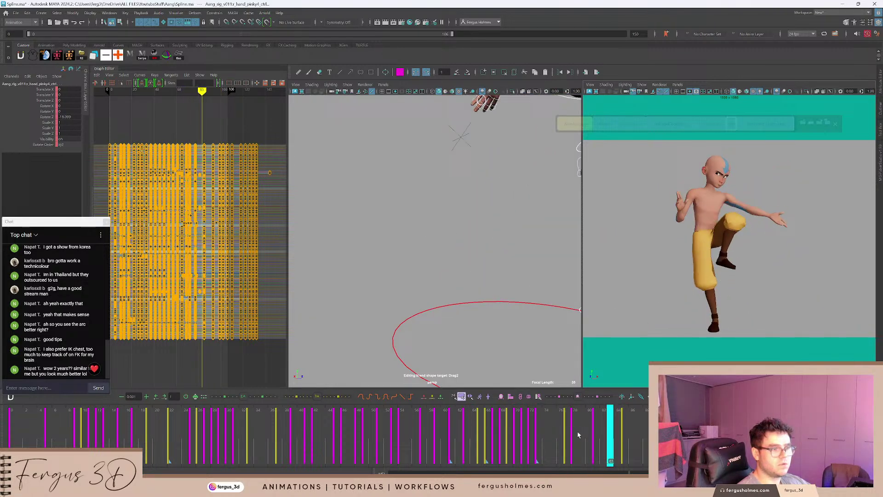
Replay the transition from the crouch to the raised-knee stance from several starting frames to examine its timing.
{"action": "left_click", "coordinate": [496, 428]}
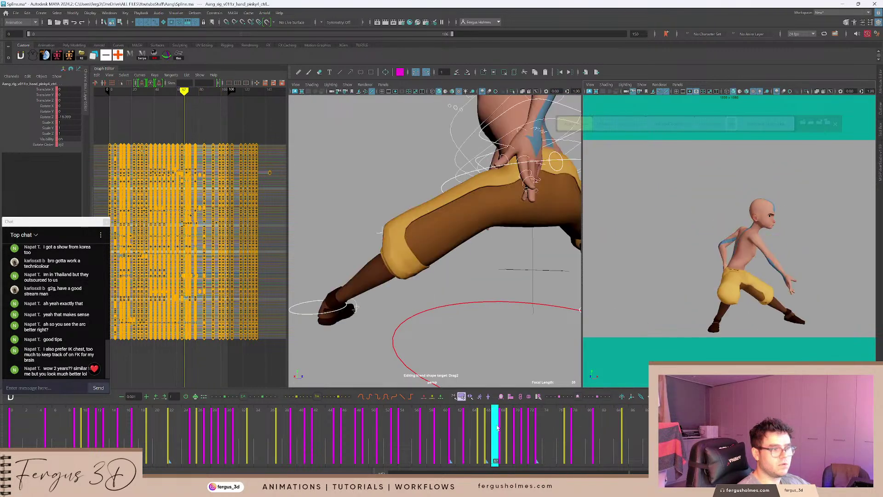
{"action": "left_click", "coordinate": [483, 428]}
{"action": "key", "text": "alt+v"}
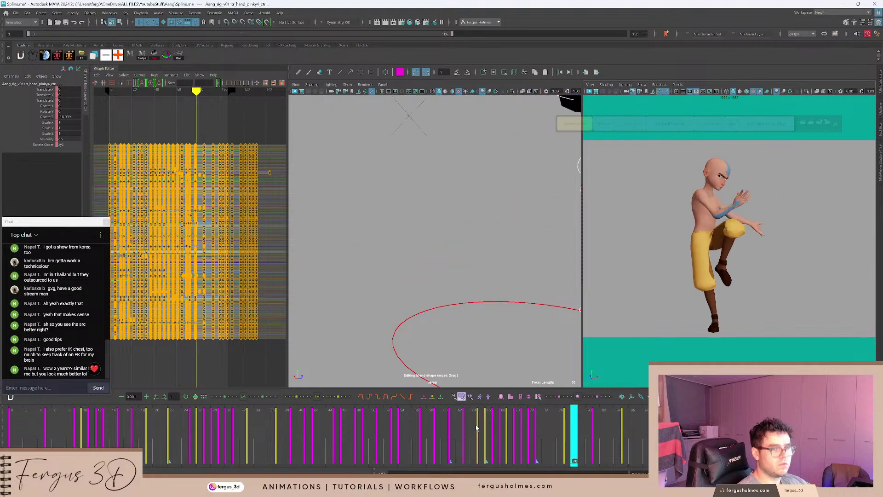
{"action": "left_click", "coordinate": [476, 428]}
{"action": "key", "text": "alt+v"}
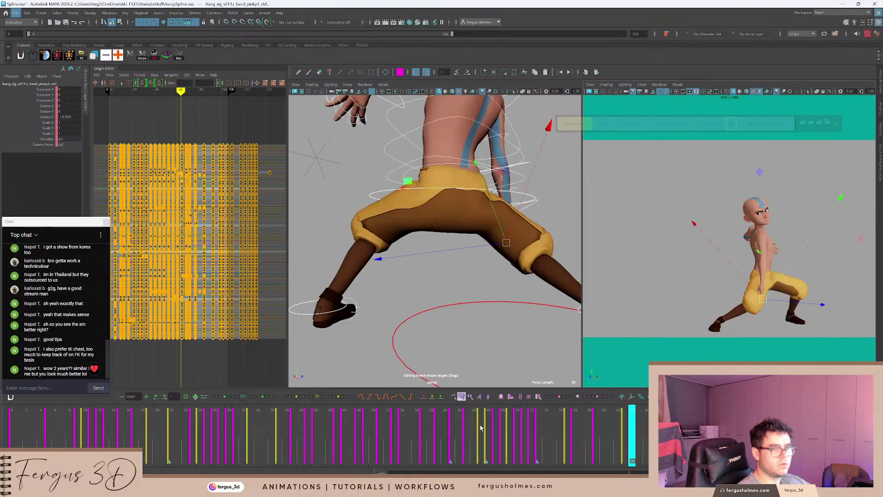
{"action": "mouse_move", "coordinate": [528, 428]}
{"action": "left_mouse_down"}
{"action": "mouse_move", "coordinate": [498, 428]}
{"action": "mouse_move", "coordinate": [517, 427]}
{"action": "left_mouse_up"}
{"action": "key", "text": "alt+v"}
Clear the full-rig selection and select the character's COG, spine and head controls together.
{"action": "left_click", "coordinate": [660, 236]}
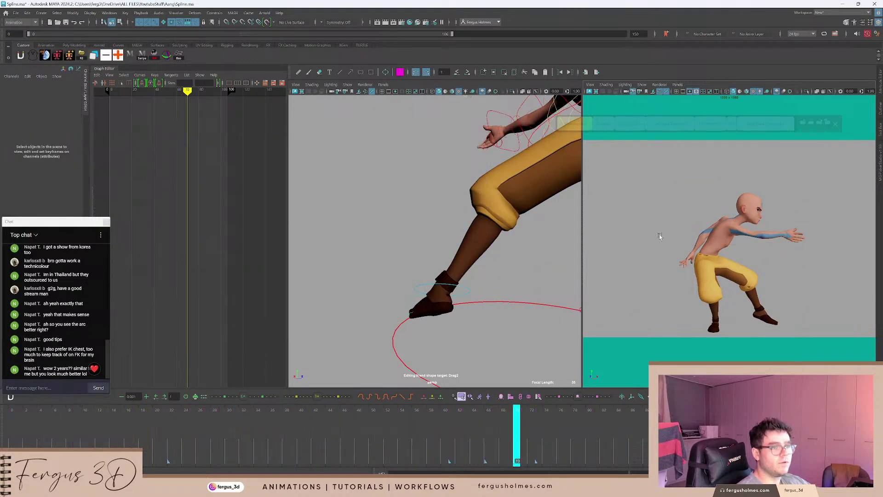
{"action": "middle_click_drag", "start_coordinate": [508, 195], "coordinate": [402, 238], "text": "alt"}
{"action": "left_click_drag", "start_coordinate": [419, 154], "coordinate": [498, 169], "text": "alt"}
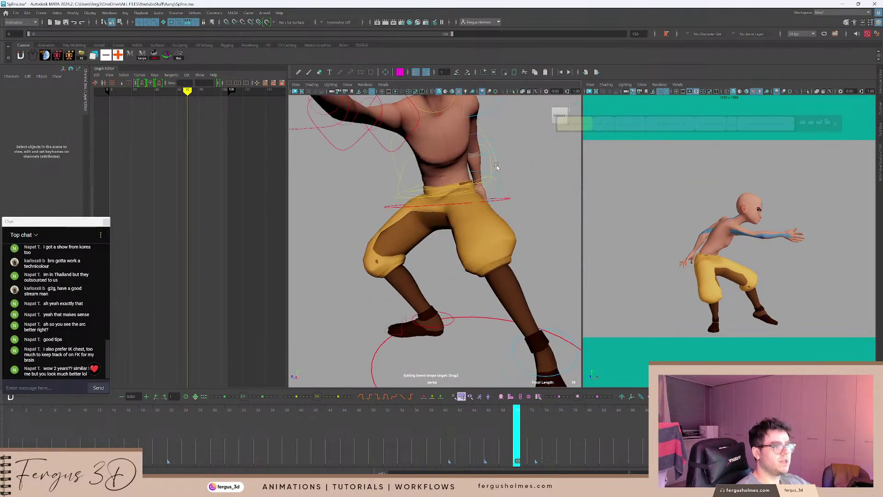
{"action": "middle_click_drag", "start_coordinate": [499, 184], "coordinate": [502, 215], "text": "alt"}
{"action": "left_click", "coordinate": [508, 212]}
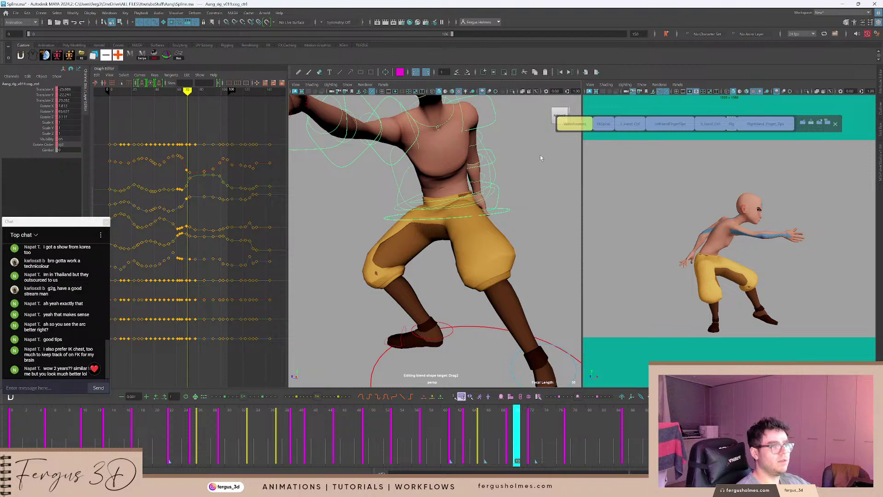
{"action": "left_click", "coordinate": [599, 127]}
{"action": "middle_click_drag", "start_coordinate": [456, 137], "coordinate": [456, 188], "text": "alt"}
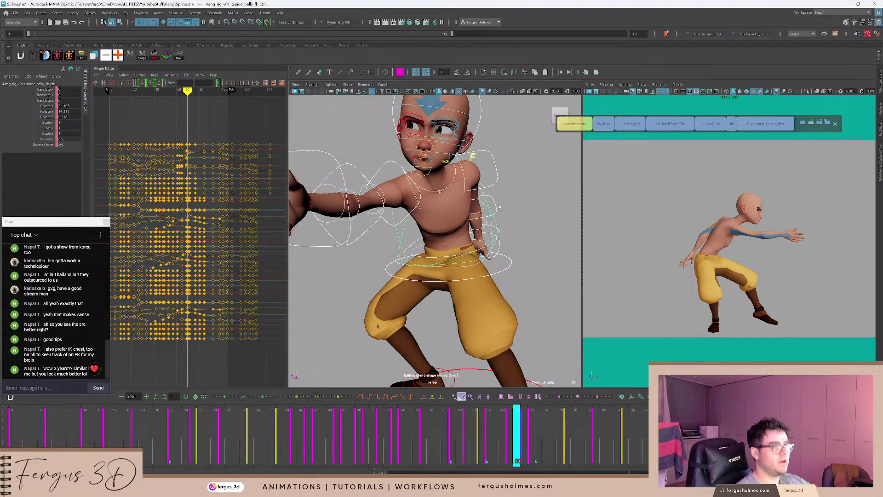
{"action": "left_click", "coordinate": [452, 185]}
{"action": "left_click", "coordinate": [481, 117]}
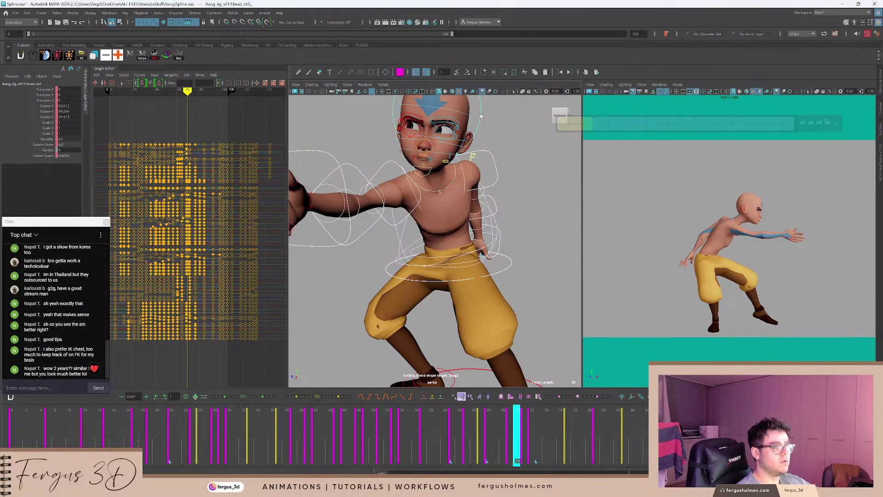
Examine the body's rise out of the crouch frame by frame up to the knee lift.
{"action": "left_click_drag", "start_coordinate": [496, 438], "coordinate": [483, 435]}
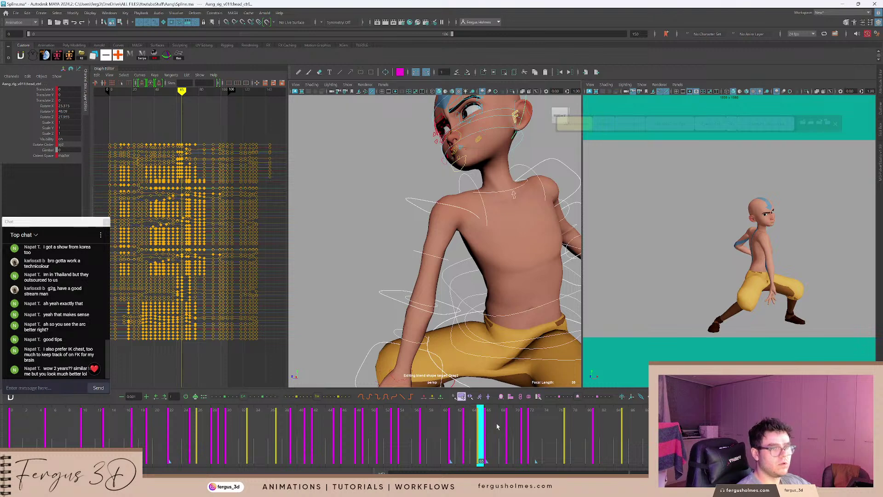
{"action": "key", "text": "alt+period"}
{"action": "key", "text": "alt+period"}
{"action": "key", "text": "alt+period"}
{"action": "key", "text": "alt+period"}
{"action": "key", "text": "alt+period"}
{"action": "key", "text": "alt+period"}
{"action": "key", "text": "alt+period"}
{"action": "key", "text": "alt+period"}
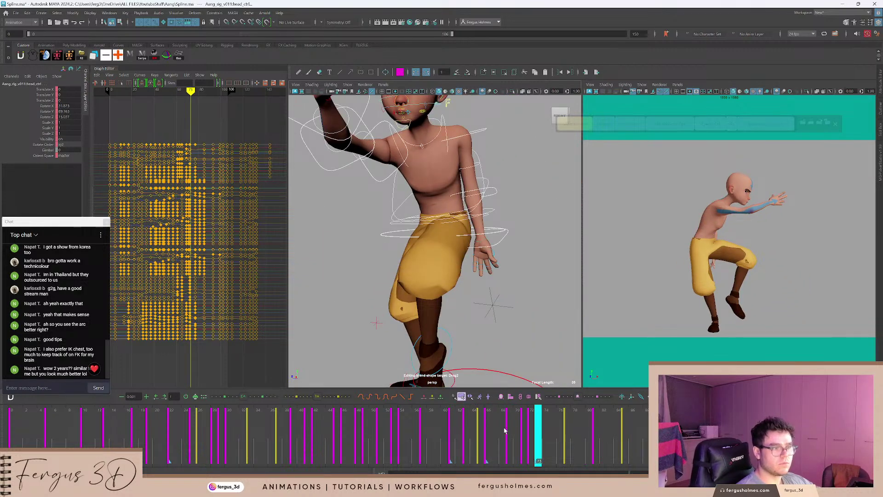
Move the selected body controls' keys in the frame range 75 to 86 two frames earlier.
{"action": "mouse_move", "coordinate": [560, 428]}
{"action": "left_mouse_down"}
{"action": "mouse_move", "coordinate": [551, 427]}
{"action": "mouse_move", "coordinate": [630, 421]}
{"action": "left_mouse_up"}
{"action": "key", "text": "period"}
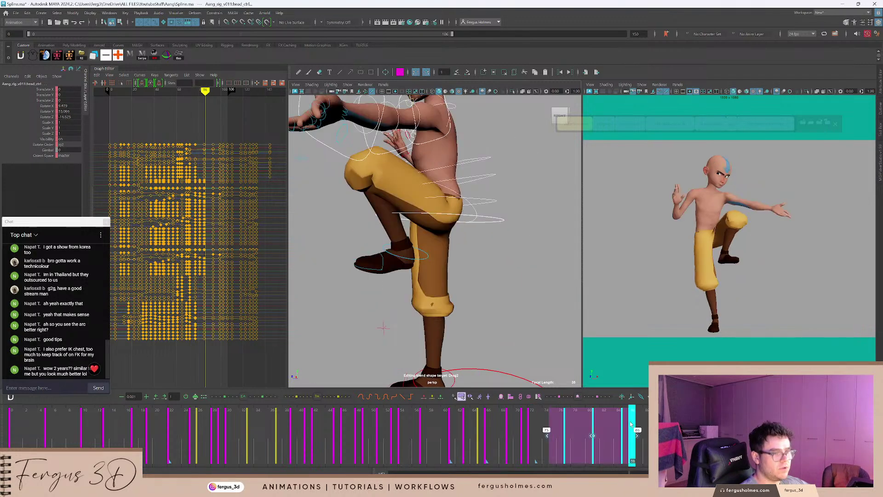
{"action": "left_click", "coordinate": [590, 436]}
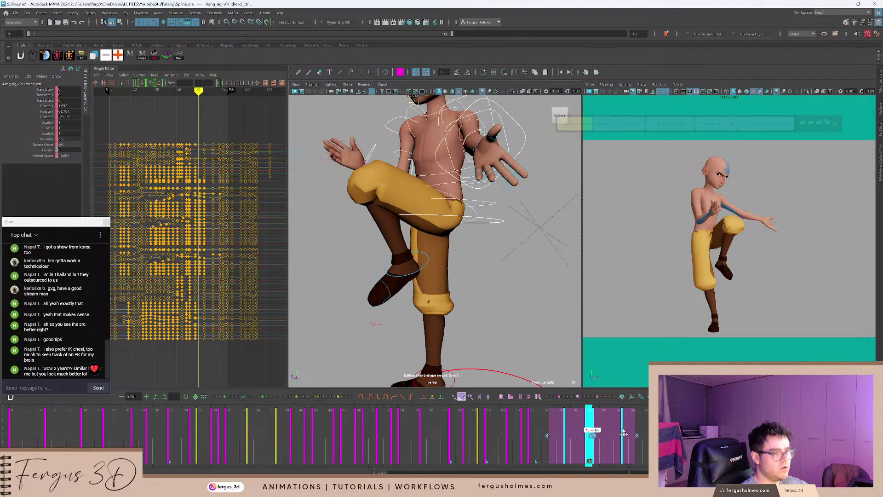
{"action": "left_click_drag", "start_coordinate": [624, 432], "coordinate": [617, 432]}
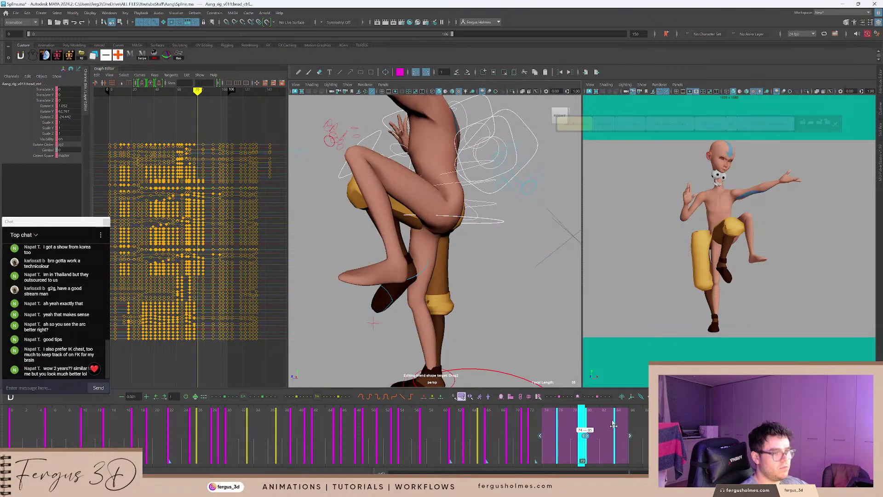
{"action": "key", "text": "alt+comma"}
{"action": "mouse_move", "coordinate": [634, 397]}
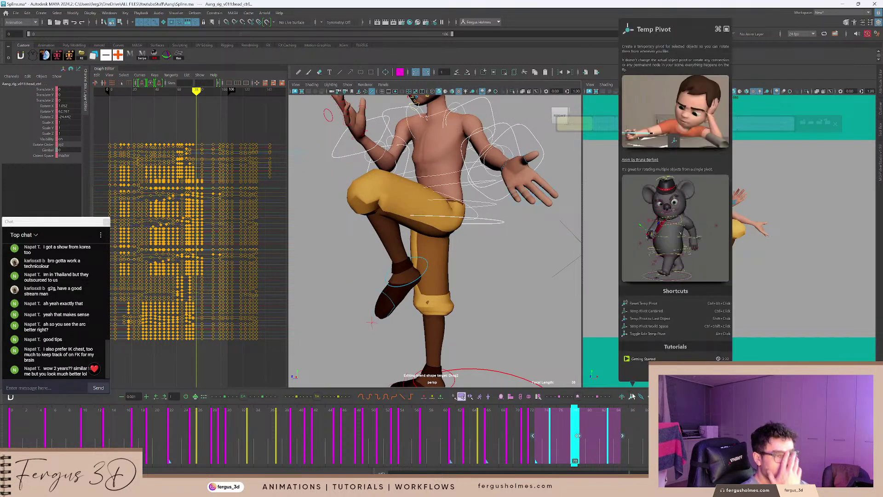
Replay the retimed knee lift and isolate the selected controls' Rotate X curves in the Graph Editor.
{"action": "left_click_drag", "start_coordinate": [621, 441], "coordinate": [413, 425]}
{"action": "key", "text": "alt+v"}
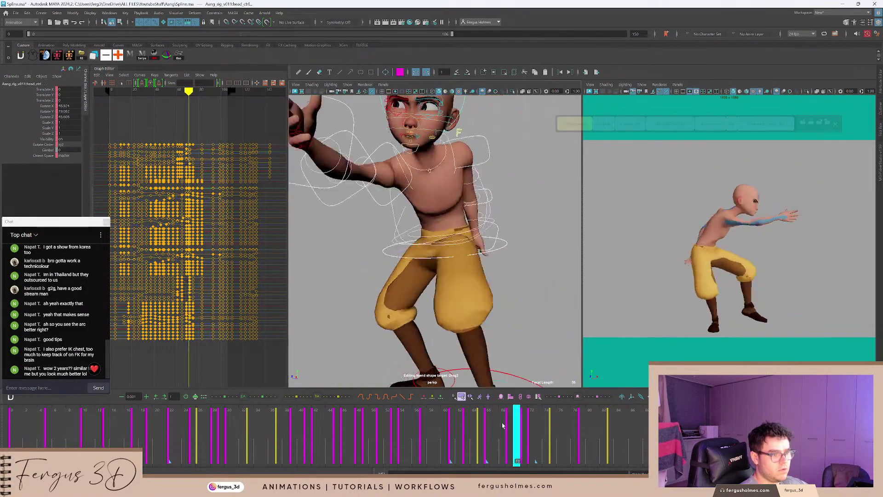
{"action": "left_click", "coordinate": [51, 106]}
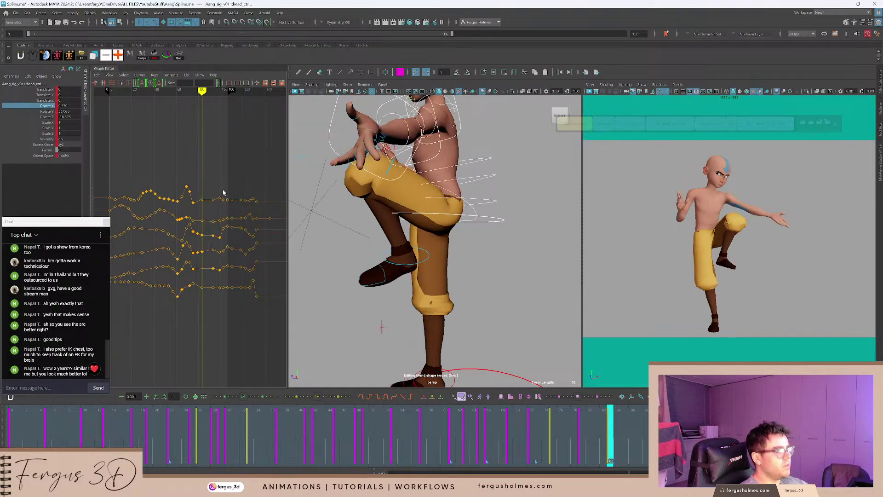
{"action": "left_click_drag", "start_coordinate": [582, 429], "coordinate": [476, 423]}
{"action": "key", "text": "alt+v"}
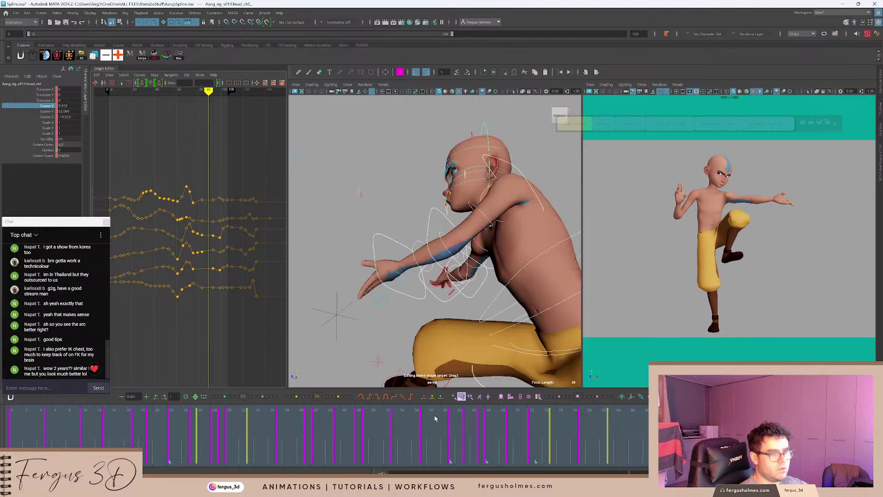
{"action": "left_click_drag", "start_coordinate": [436, 418], "coordinate": [529, 415]}
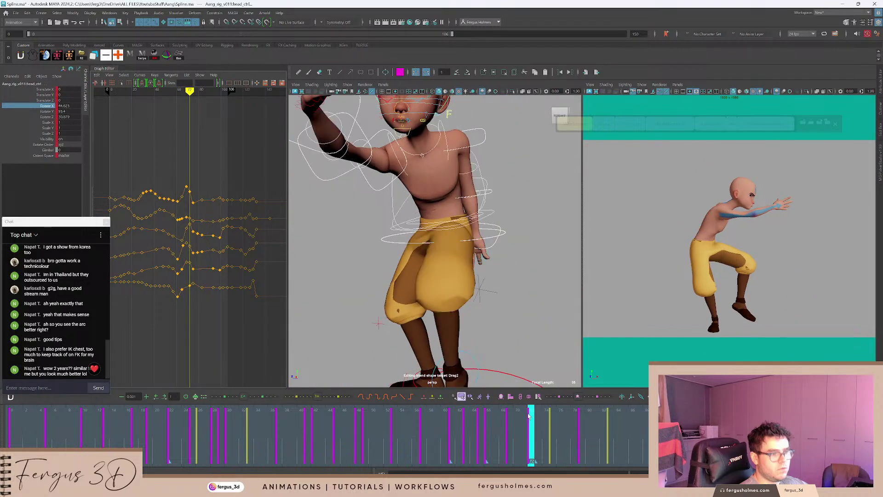
{"action": "left_click", "coordinate": [529, 416]}
{"action": "right_click_drag", "start_coordinate": [418, 227], "coordinate": [396, 230], "text": "alt"}
{"action": "left_click", "coordinate": [564, 193]}
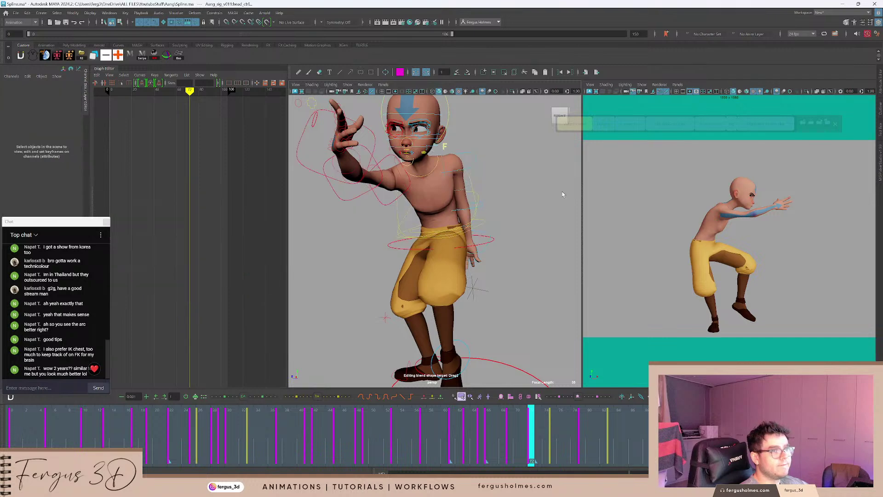
{"action": "left_click", "coordinate": [494, 240]}
{"action": "key", "text": "ctrl+z"}
{"action": "key", "text": "ctrl+z"}
{"action": "key", "text": "ctrl+z"}
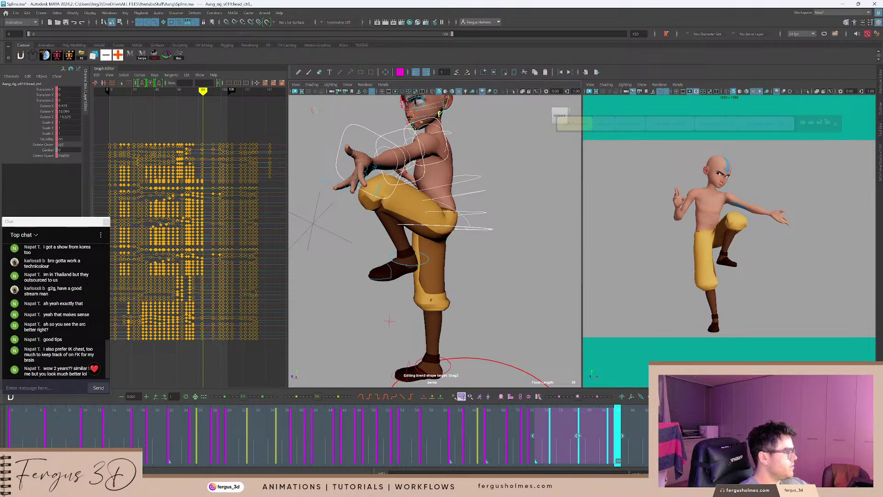
Open Task Manager to check the running processes and move its window off this display.
{"action": "key", "text": "ctrl+shift+Escape"}
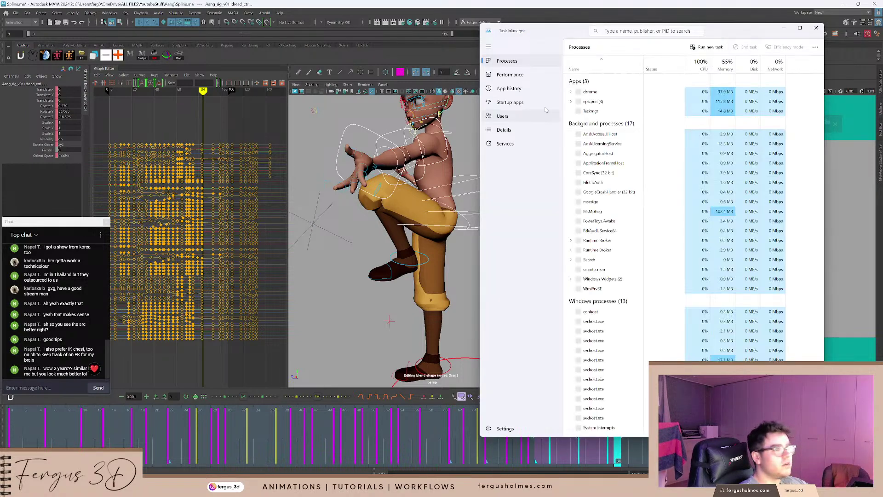
{"action": "left_click_drag", "start_coordinate": [569, 32], "coordinate": [0, 46]}
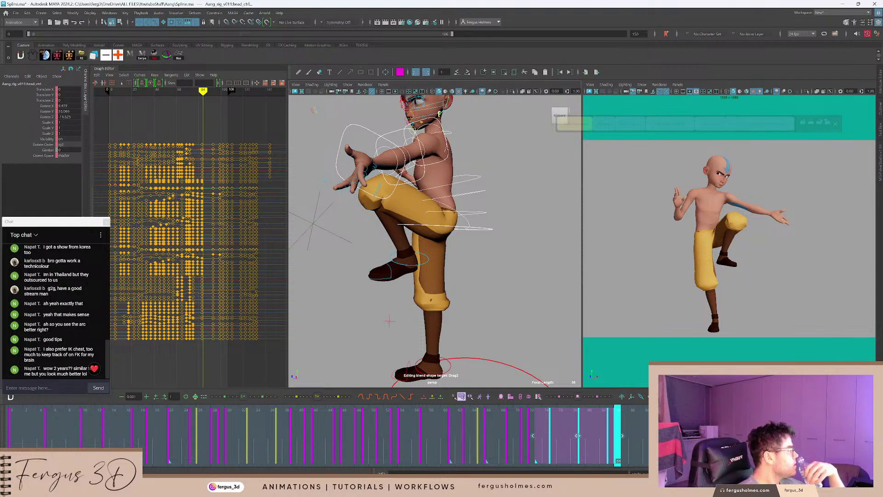
Clear the selected key range and replay and scrub the crouch-to-knee-lift motion to examine the new timing.
{"action": "left_click", "coordinate": [618, 435]}
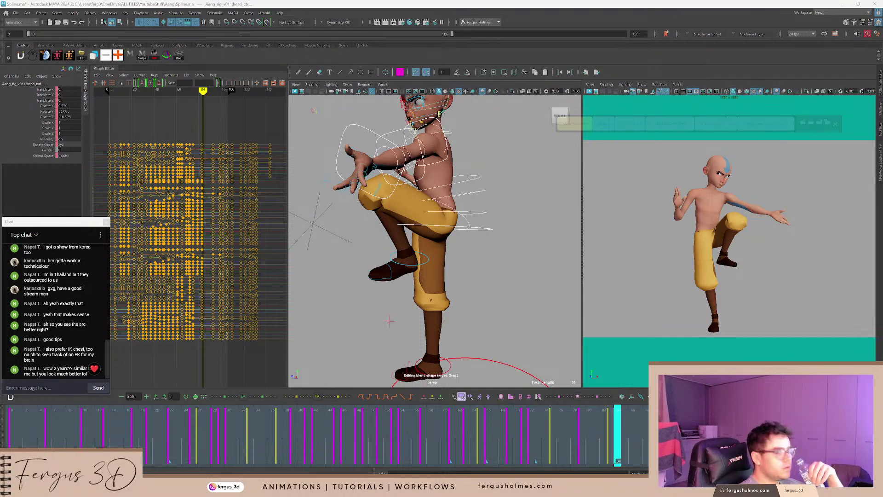
{"action": "left_click_drag", "start_coordinate": [546, 434], "coordinate": [473, 429]}
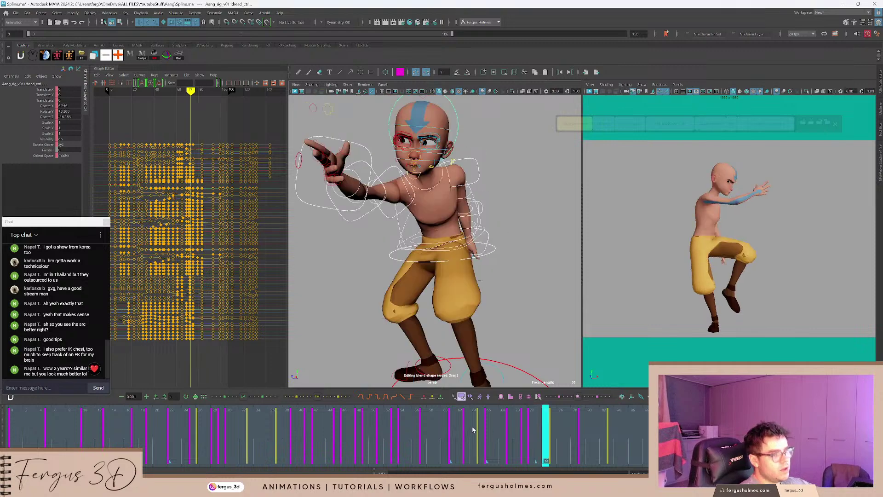
{"action": "key", "text": "alt+v"}
{"action": "left_click", "coordinate": [448, 421]}
{"action": "left_click", "coordinate": [400, 414]}
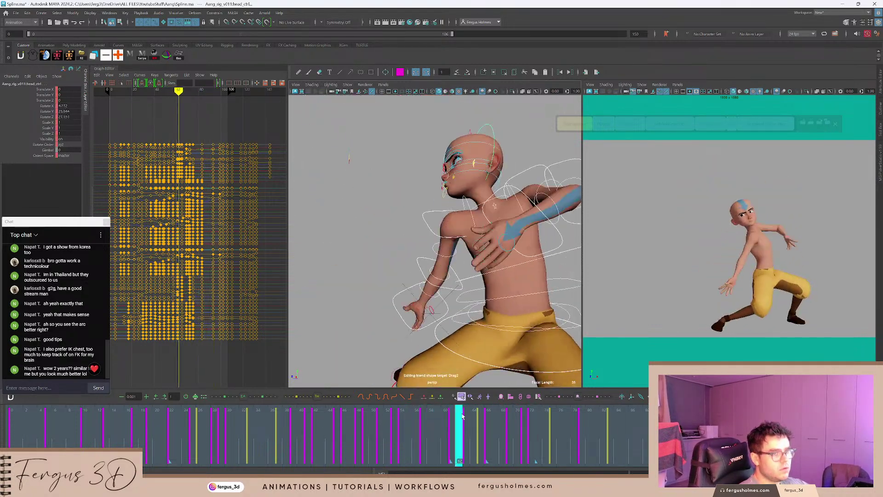
{"action": "left_click_drag", "start_coordinate": [463, 417], "coordinate": [542, 420]}
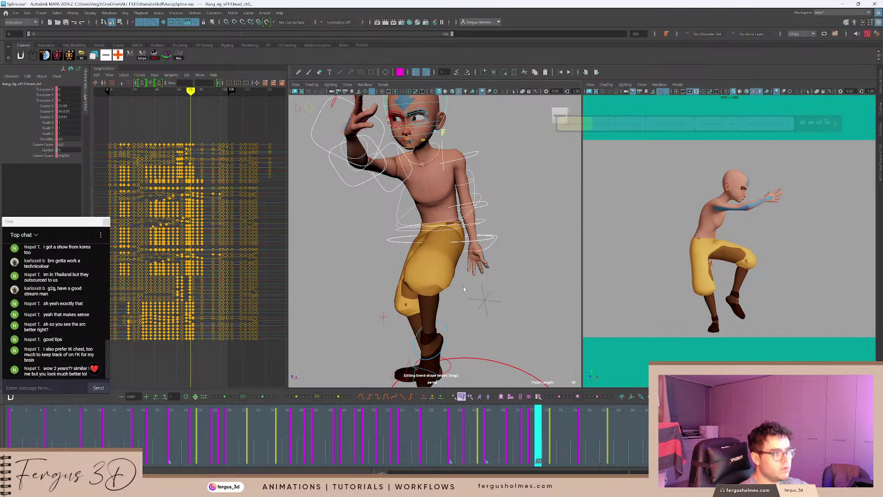
Select the lowest spine FK control and review its motion from a side view through the rise from the crouch.
{"action": "left_click_drag", "start_coordinate": [464, 289], "coordinate": [376, 204], "text": "alt"}
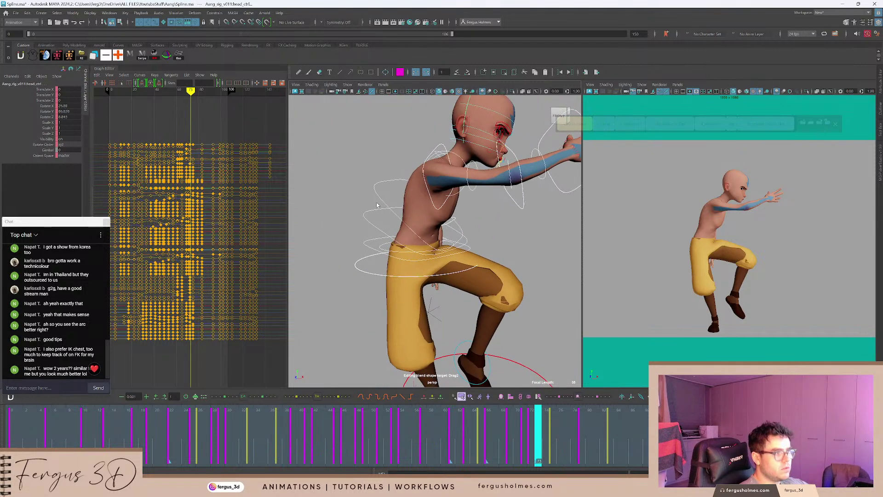
{"action": "left_click", "coordinate": [372, 232]}
{"action": "left_click", "coordinate": [366, 248]}
{"action": "left_click_drag", "start_coordinate": [367, 248], "coordinate": [413, 238], "text": "alt"}
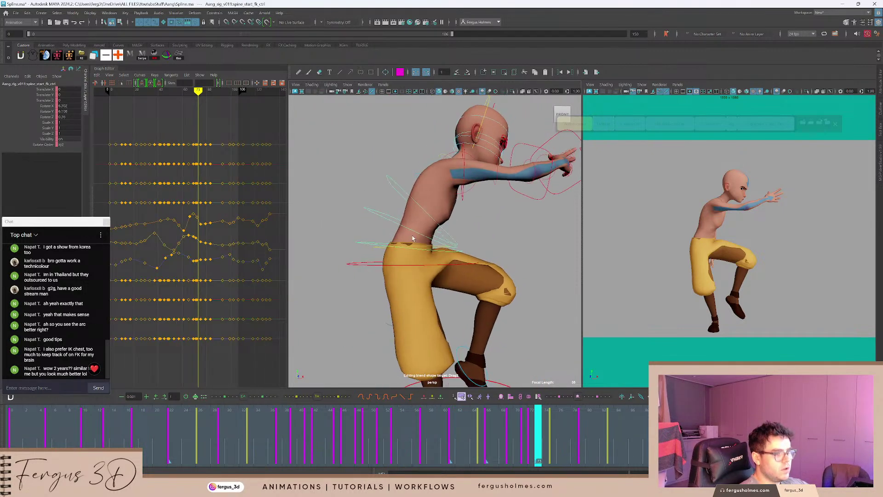
{"action": "key", "text": "period"}
{"action": "left_click_drag", "start_coordinate": [520, 416], "coordinate": [468, 429]}
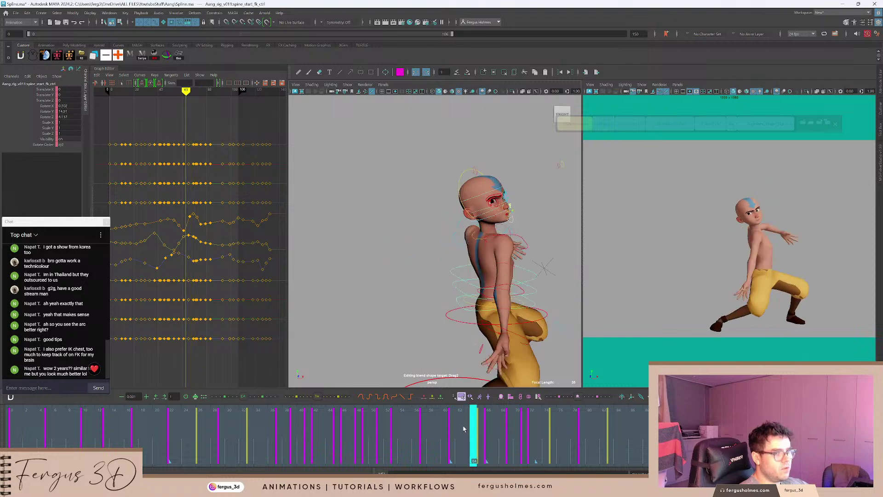
Select the centre-of-gravity control and review the crouch-to-knee-lift motion by playback and scrubbing, ending at frame 72.
{"action": "key", "text": "alt+v"}
{"action": "key", "text": "comma"}
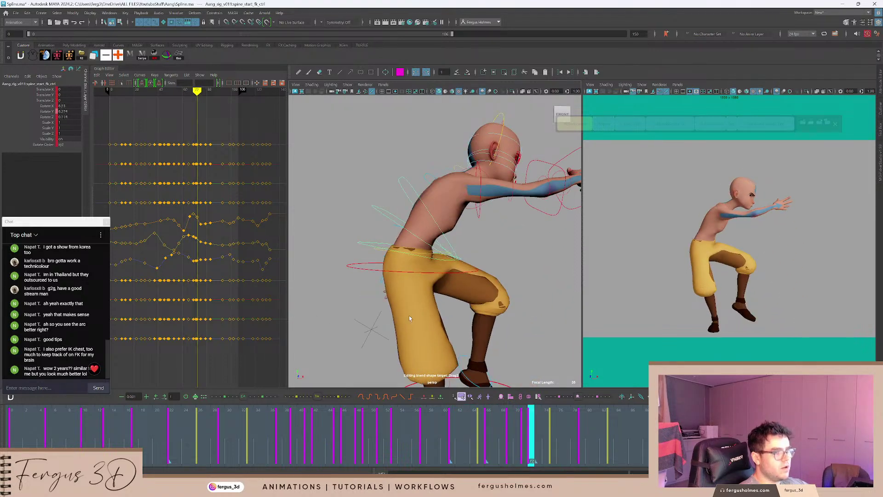
{"action": "left_click", "coordinate": [360, 272]}
{"action": "key", "text": "e"}
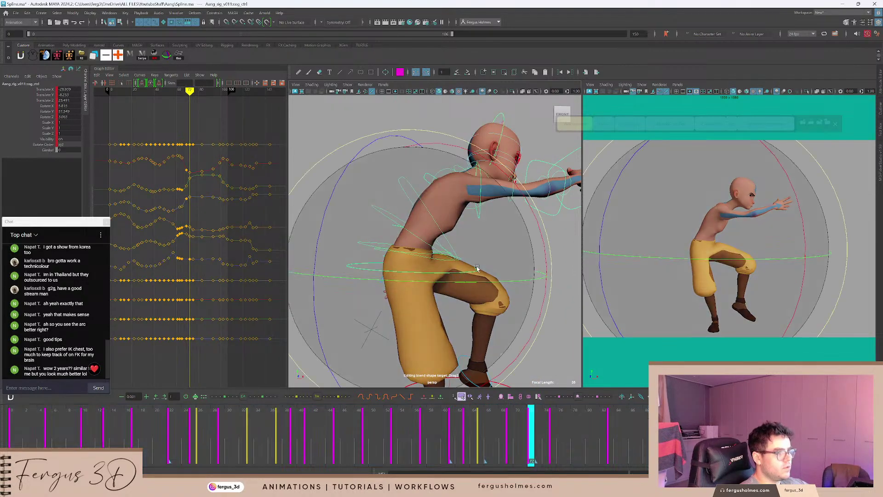
{"action": "key", "text": "alt+v"}
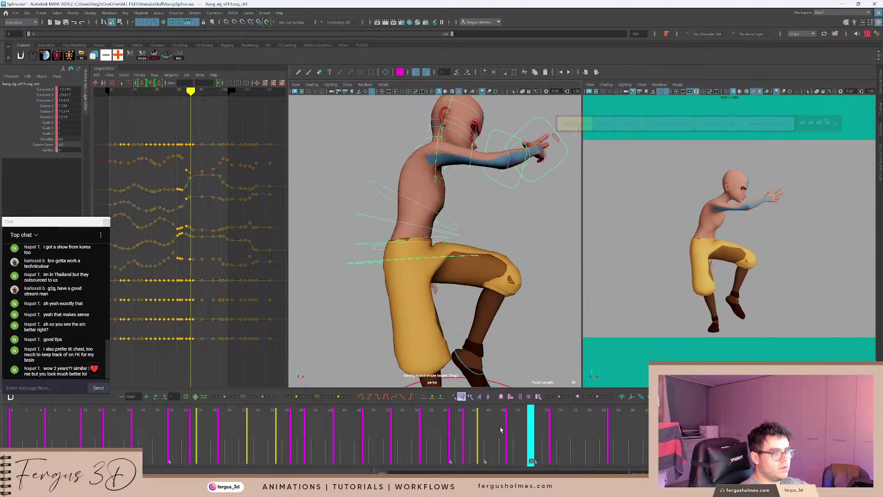
{"action": "key", "text": "alt+v"}
{"action": "mouse_move", "coordinate": [502, 430]}
{"action": "left_mouse_down"}
{"action": "mouse_move", "coordinate": [533, 430]}
{"action": "mouse_move", "coordinate": [462, 429]}
{"action": "mouse_move", "coordinate": [531, 429]}
{"action": "left_mouse_up"}
Bend the torso further forward at frame 72 by rotating the spine FK controls together.
{"action": "left_click", "coordinate": [396, 221]}
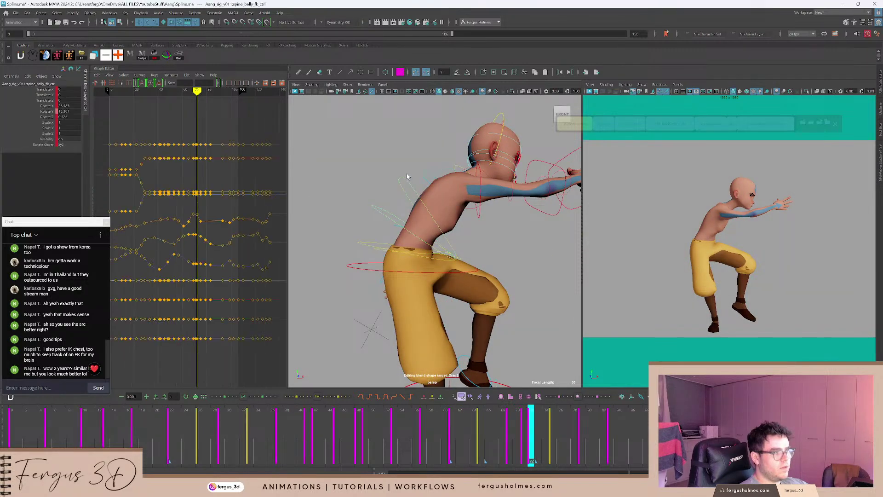
{"action": "key", "text": "e"}
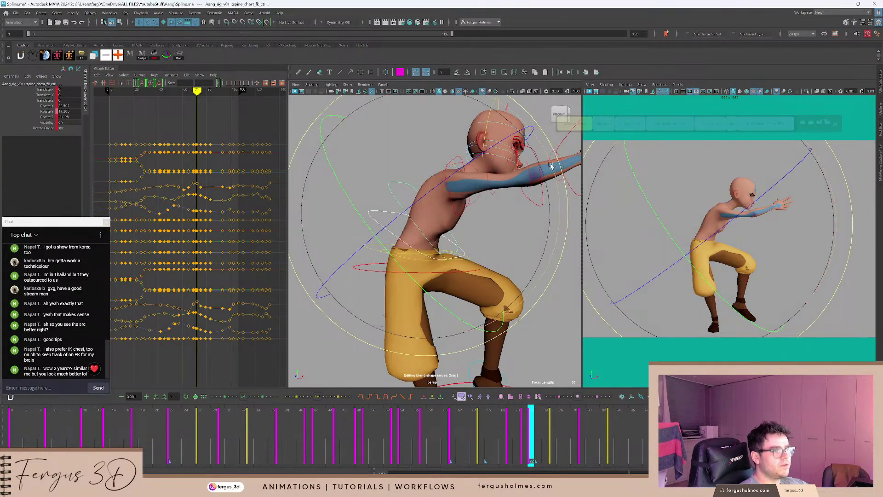
{"action": "left_click_drag", "start_coordinate": [546, 198], "coordinate": [553, 185]}
{"action": "key", "text": "q"}
{"action": "left_click", "coordinate": [405, 137]}
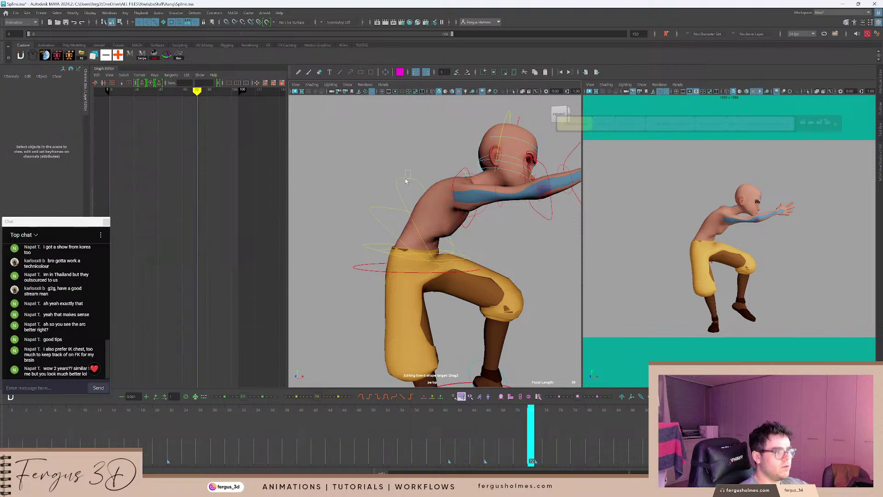
{"action": "left_click", "coordinate": [405, 179]}
{"action": "middle_click_drag", "start_coordinate": [405, 179], "coordinate": [367, 205], "text": "alt"}
{"action": "key", "text": "e"}
{"action": "left_click_drag", "start_coordinate": [493, 160], "coordinate": [500, 169]}
{"action": "key", "text": "q"}
Rotate the head control downward at frame 72 so the face tips further toward the chest.
{"action": "left_click", "coordinate": [467, 138]}
{"action": "left_click", "coordinate": [474, 155]}
{"action": "key", "text": "f"}
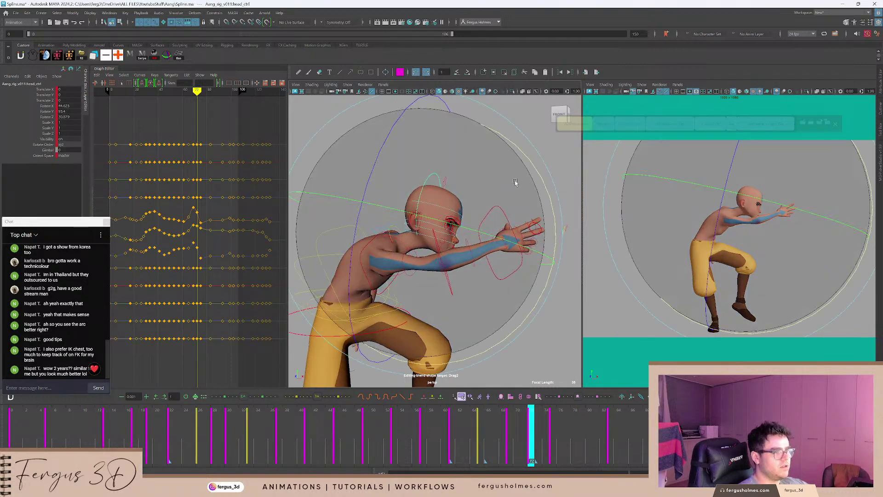
{"action": "left_click_drag", "start_coordinate": [539, 201], "coordinate": [543, 249]}
{"action": "middle_click_drag", "start_coordinate": [384, 179], "coordinate": [426, 175], "text": "alt"}
{"action": "key", "text": "q"}
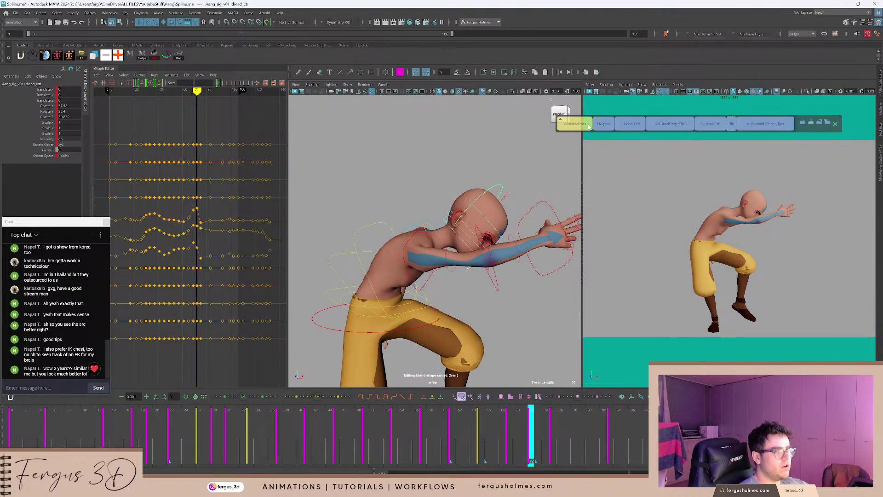
Reselect the spine FK controls, compare their neighbouring poses, and rotate them slightly forward at frame 79.
{"action": "left_click", "coordinate": [604, 123]}
{"action": "key", "text": "alt+comma"}
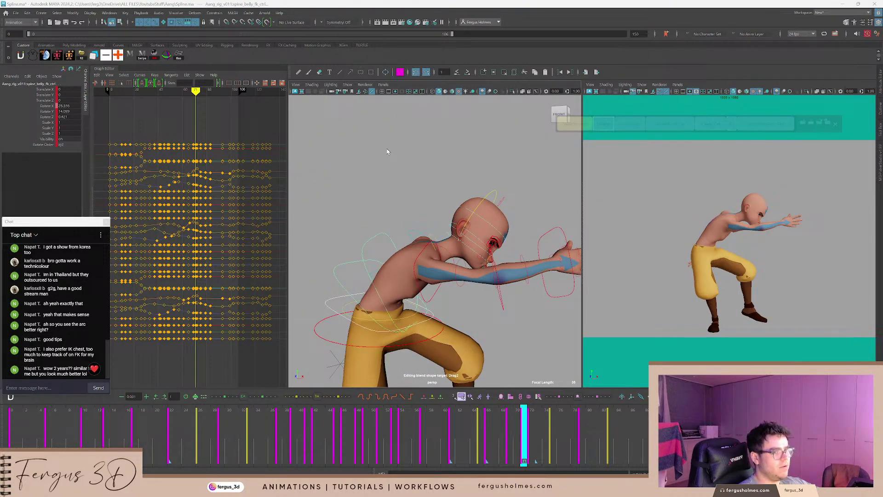
{"action": "key", "text": "period"}
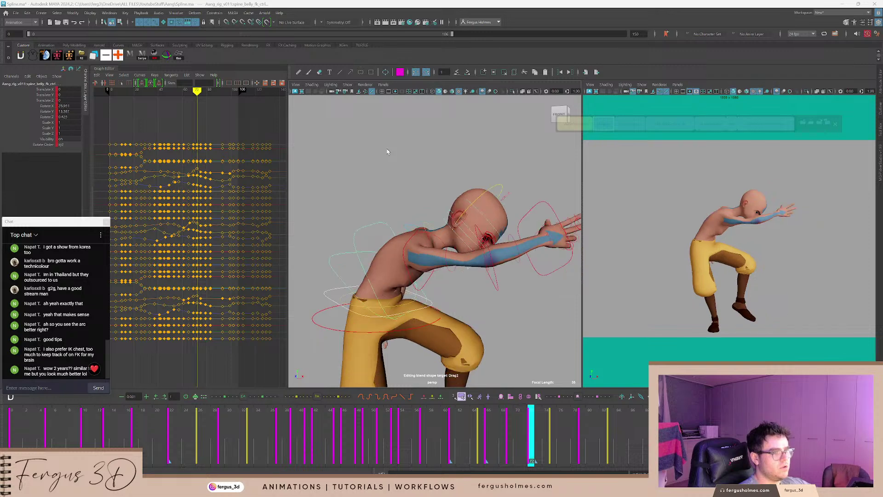
{"action": "key", "text": "period"}
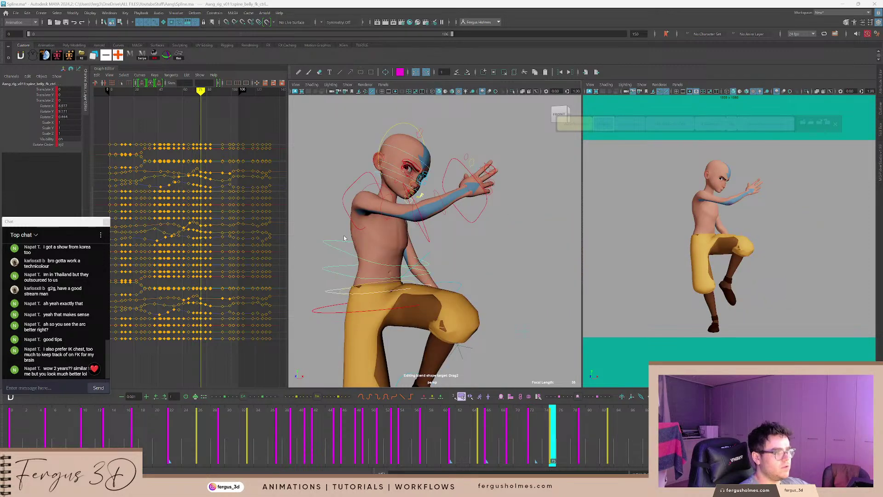
{"action": "left_click", "coordinate": [582, 424]}
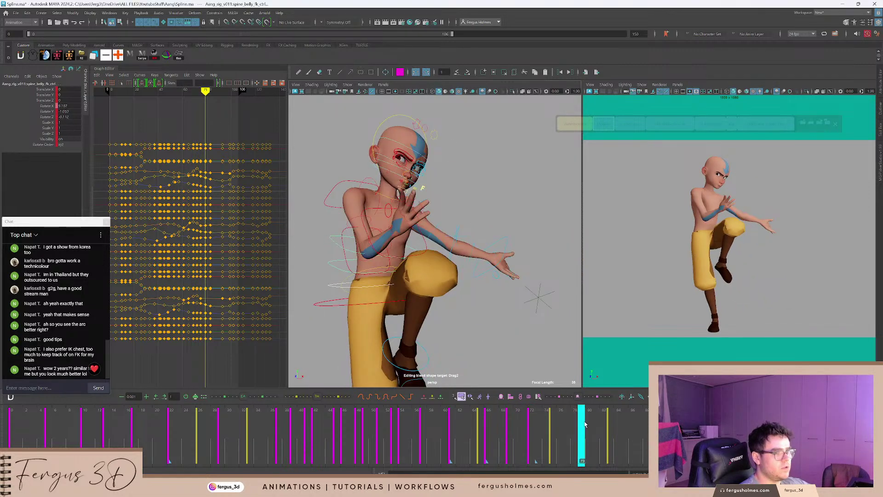
{"action": "key", "text": "e"}
{"action": "left_click_drag", "start_coordinate": [444, 187], "coordinate": [442, 184]}
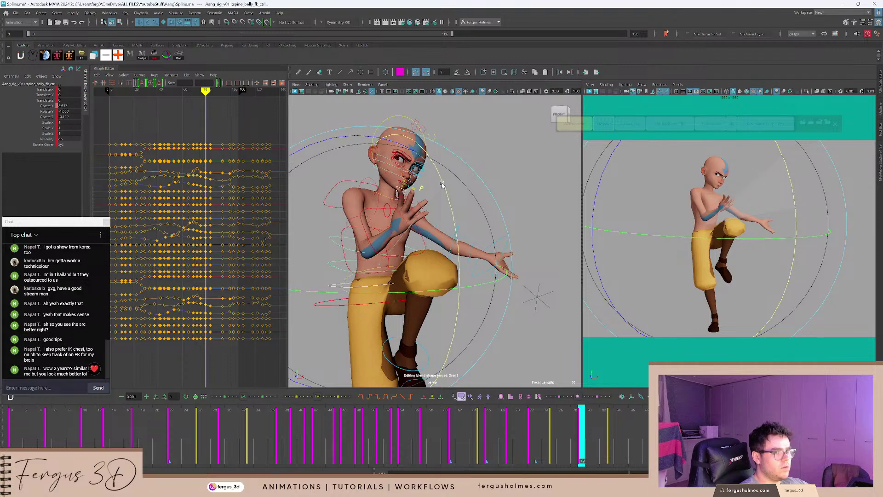
{"action": "key", "text": "q"}
Select the head control and replay the rise from the crouch to check the head and torso motion.
{"action": "left_click", "coordinate": [389, 123]}
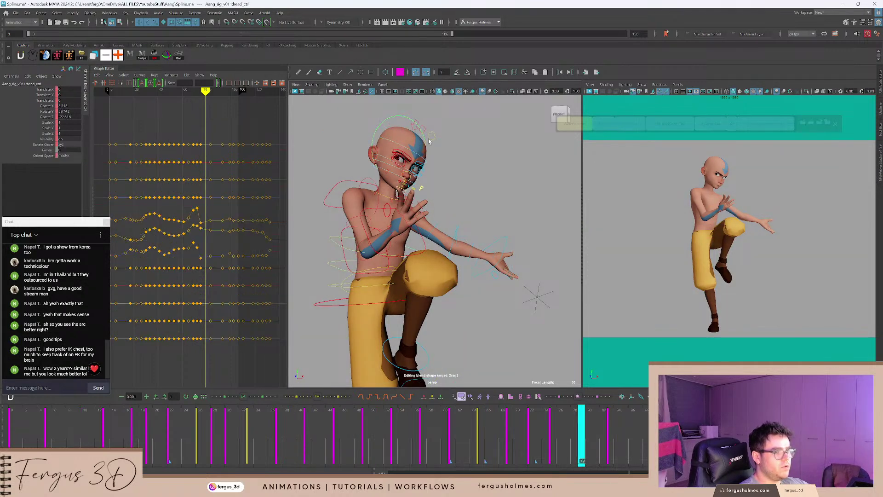
{"action": "key", "text": "period"}
{"action": "key", "text": "e"}
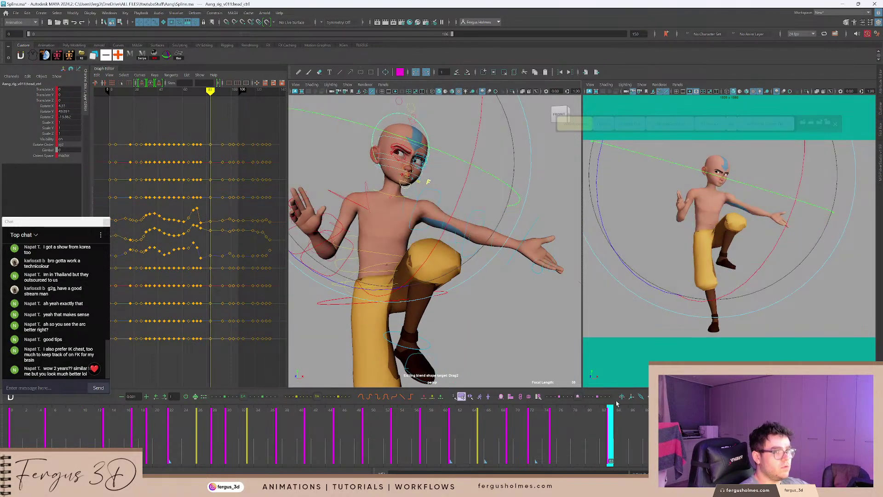
{"action": "left_click", "coordinate": [463, 418]}
{"action": "key", "text": "alt+v"}
{"action": "left_click", "coordinate": [452, 422]}
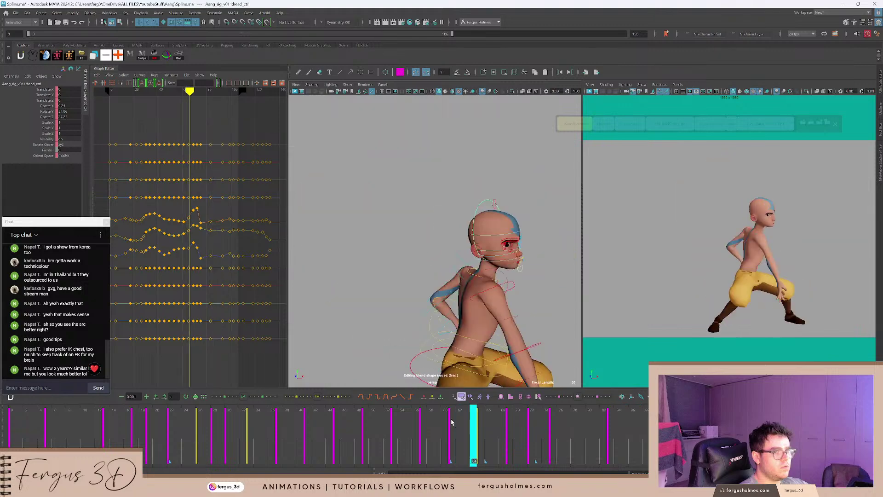
{"action": "left_click", "coordinate": [449, 422]}
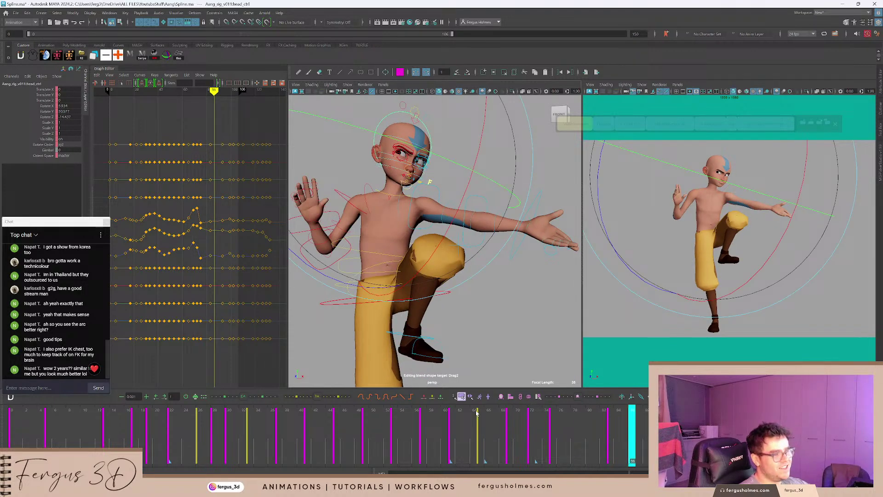
Select the spine FK controls together with the centre-of-gravity control and isolate their Rotate X curves in the Graph Editor.
{"action": "left_click", "coordinate": [375, 289]}
{"action": "scroll", "coordinate": [363, 277], "scroll_direction": "up", "scroll_amount": 3}
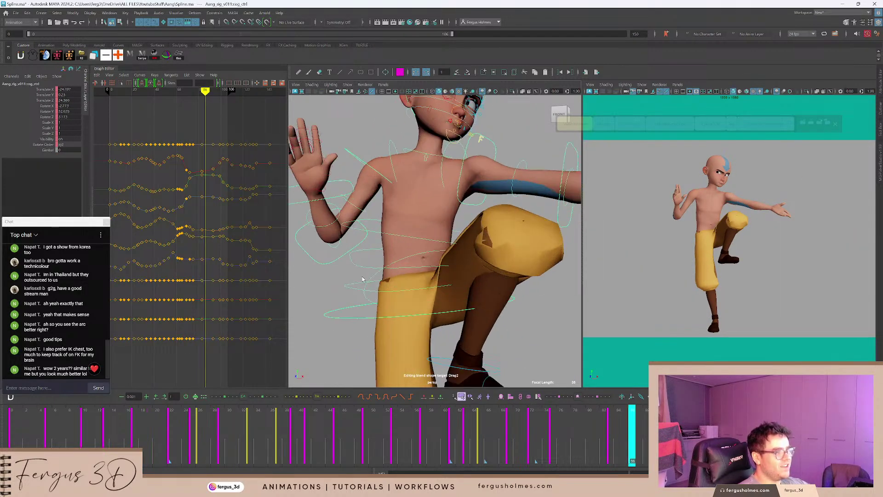
{"action": "middle_click_drag", "start_coordinate": [381, 265], "coordinate": [400, 261], "text": "alt"}
{"action": "left_click", "coordinate": [374, 275]}
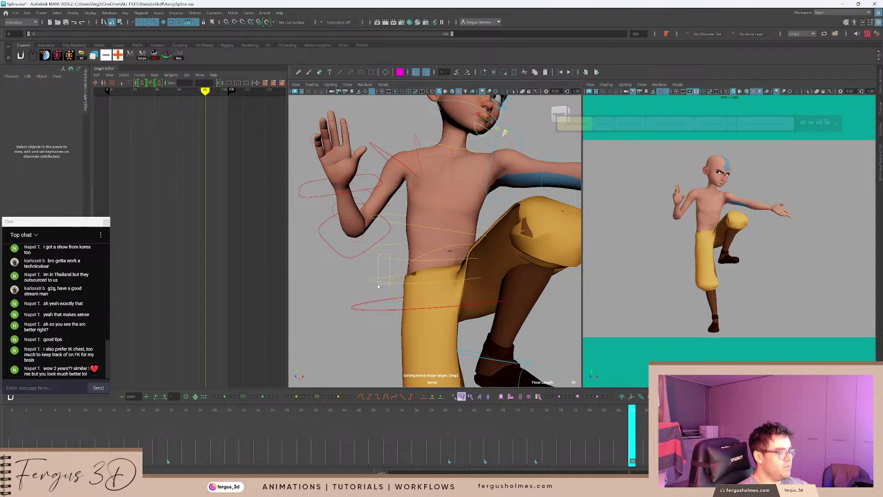
{"action": "left_click_drag", "start_coordinate": [377, 287], "coordinate": [378, 285]}
{"action": "left_click_drag", "start_coordinate": [364, 319], "coordinate": [357, 303], "text": "shift"}
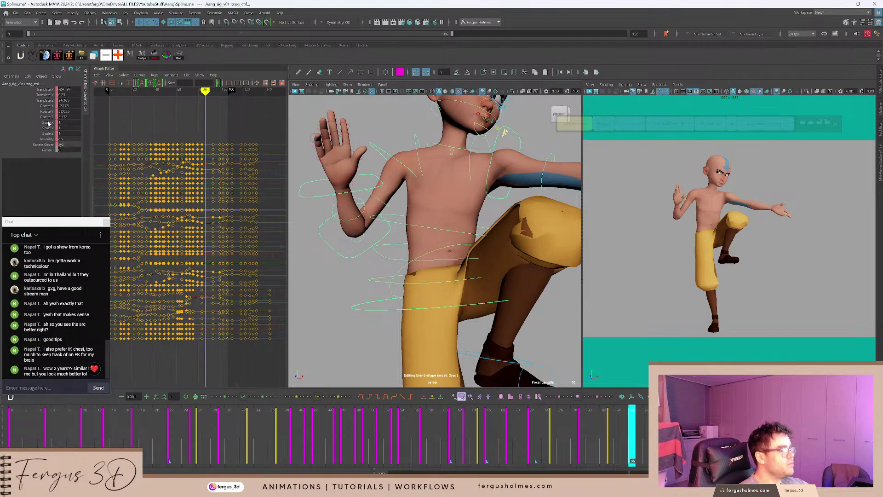
{"action": "left_click", "coordinate": [50, 106]}
{"action": "right_click_drag", "start_coordinate": [188, 163], "coordinate": [196, 214], "text": "alt+shift"}
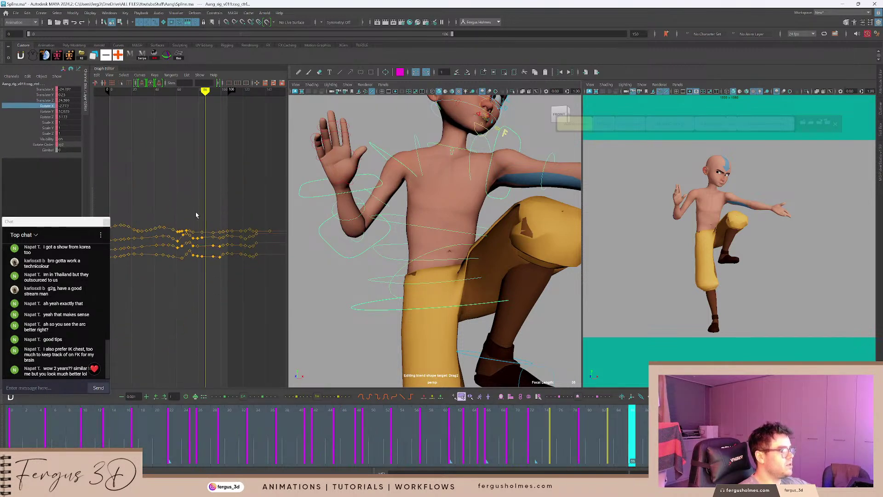
Try deleting the selected controls' Rotate X keys at frame 75, and undo the deletion.
{"action": "scroll", "coordinate": [184, 194], "scroll_direction": "up", "scroll_amount": 3}
{"action": "key", "text": "comma"}
{"action": "scroll", "coordinate": [220, 207], "scroll_direction": "up", "scroll_amount": 5}
{"action": "key", "text": "comma"}
{"action": "key", "text": "comma"}
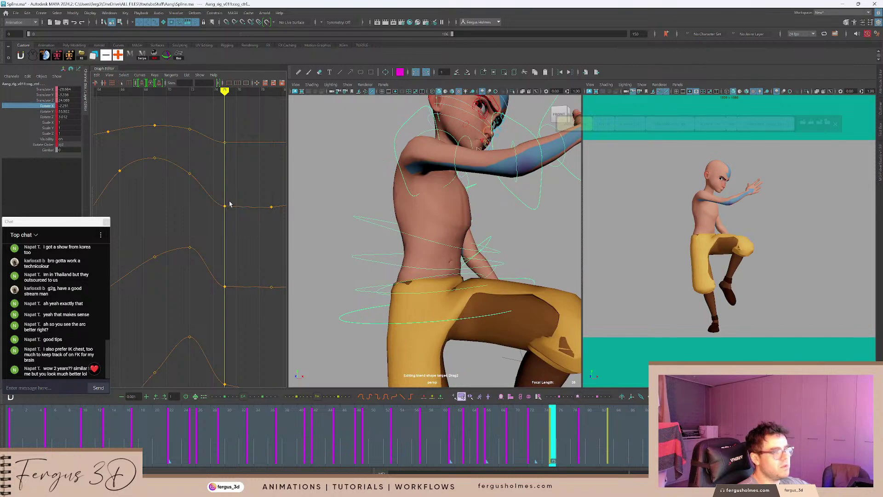
{"action": "key", "text": "comma"}
{"action": "scroll", "coordinate": [219, 163], "scroll_direction": "down", "scroll_amount": 2}
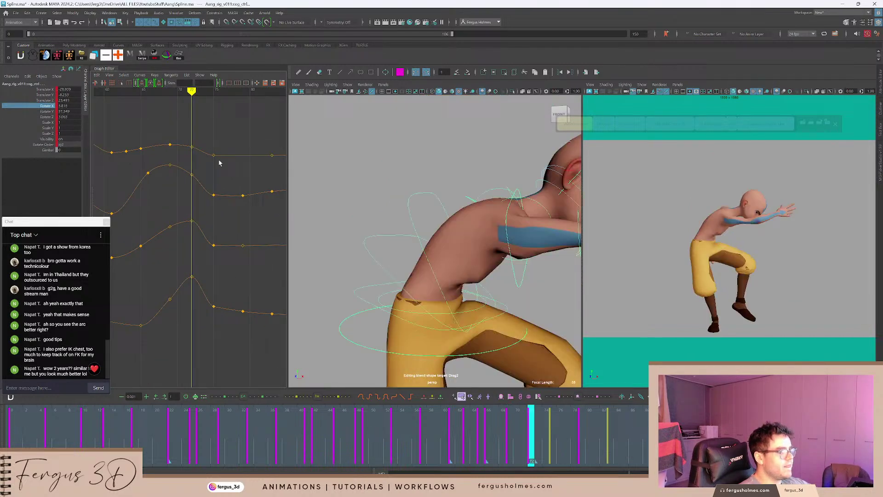
{"action": "key", "text": "period"}
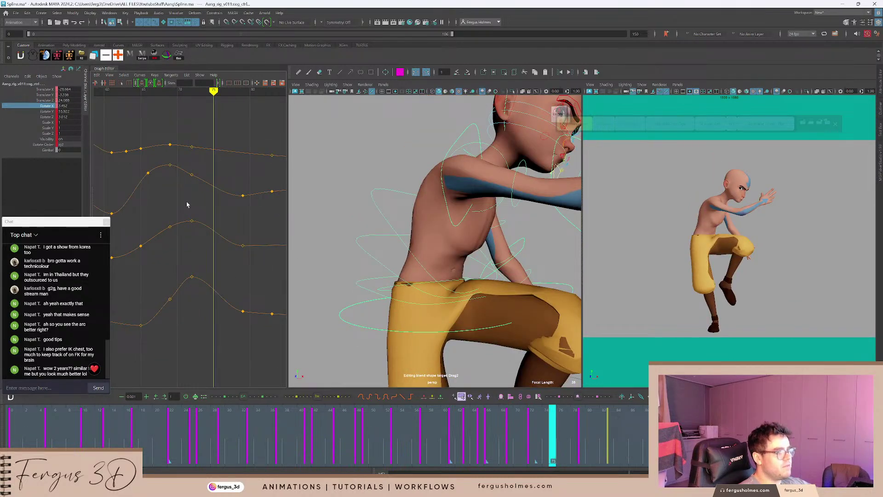
{"action": "key", "text": "ctrl+z"}
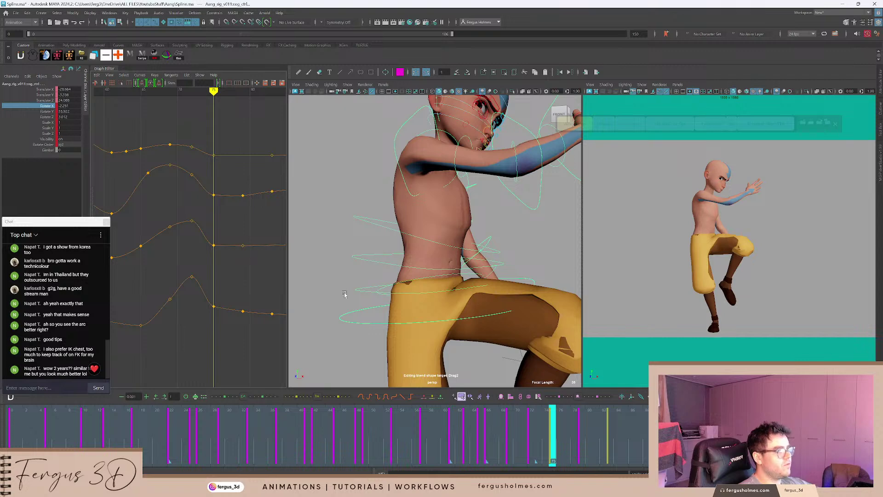
Identify which control each Rotate X curve belongs to by selecting the individual keys at frame 75.
{"action": "left_click_drag", "start_coordinate": [208, 303], "coordinate": [233, 309]}
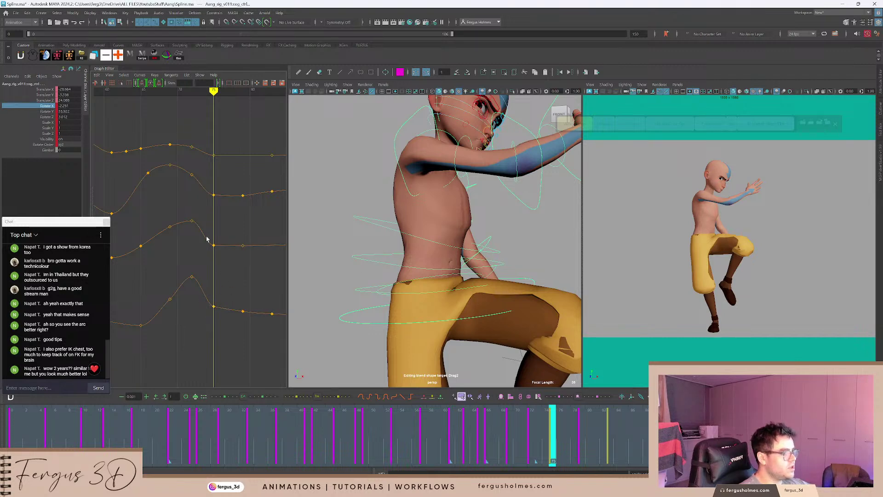
{"action": "left_click_drag", "start_coordinate": [201, 252], "coordinate": [220, 231]}
{"action": "left_click", "coordinate": [222, 230]}
{"action": "left_click_drag", "start_coordinate": [202, 202], "coordinate": [216, 184]}
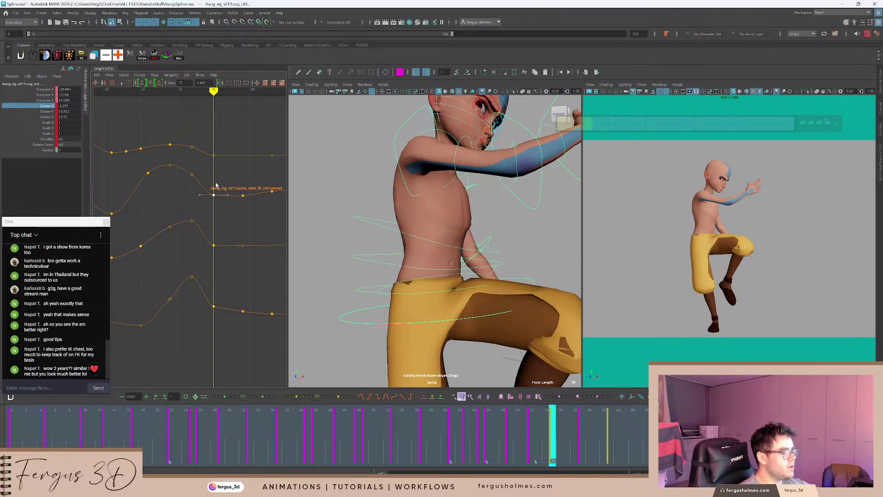
{"action": "left_click", "coordinate": [213, 158]}
{"action": "middle_click_drag", "start_coordinate": [229, 171], "coordinate": [210, 193], "text": "alt"}
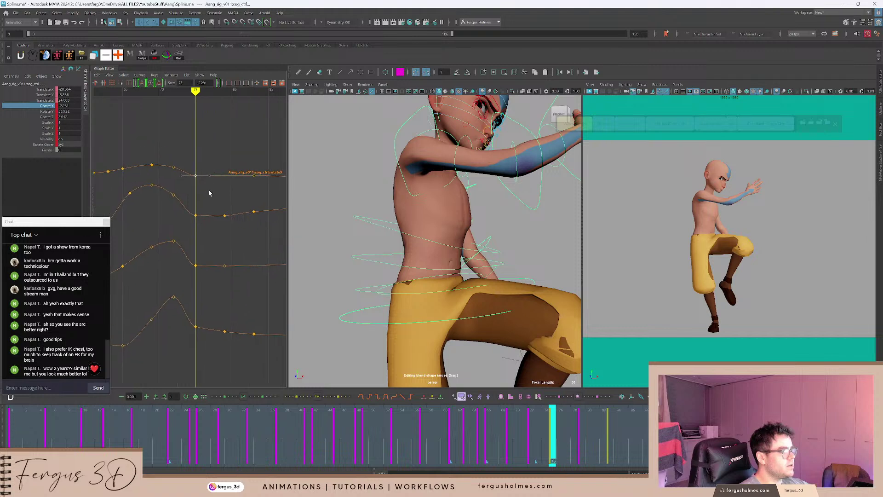
{"action": "right_click_drag", "start_coordinate": [209, 151], "coordinate": [209, 134], "text": "alt+shift"}
{"action": "middle_click_drag", "start_coordinate": [208, 142], "coordinate": [193, 209], "text": "alt"}
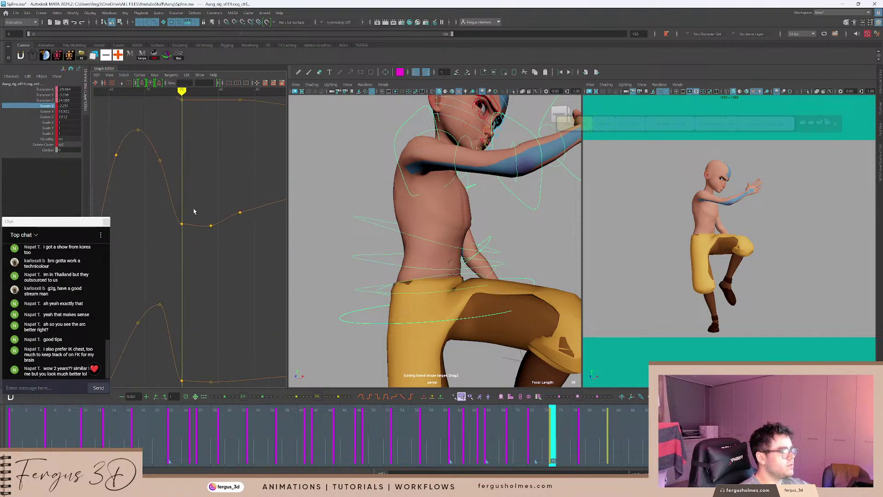
Raise the lowest spine FK control's Rotate X key at frame 75 and smooth the tangents of the surrounding keys.
{"action": "left_click_drag", "start_coordinate": [184, 234], "coordinate": [185, 234]}
{"action": "middle_click_drag", "start_coordinate": [190, 214], "coordinate": [191, 187], "text": "shift"}
{"action": "left_click_drag", "start_coordinate": [171, 175], "coordinate": [250, 252]}
{"action": "key", "text": "shift+1"}
{"action": "left_click", "coordinate": [251, 252]}
Lower the lowest spine FK control's Rotate X key at frame 93 to flatten that part of the curve.
{"action": "middle_click_drag", "start_coordinate": [251, 253], "coordinate": [97, 247], "text": "alt"}
{"action": "key", "text": "period"}
{"action": "key", "text": "period"}
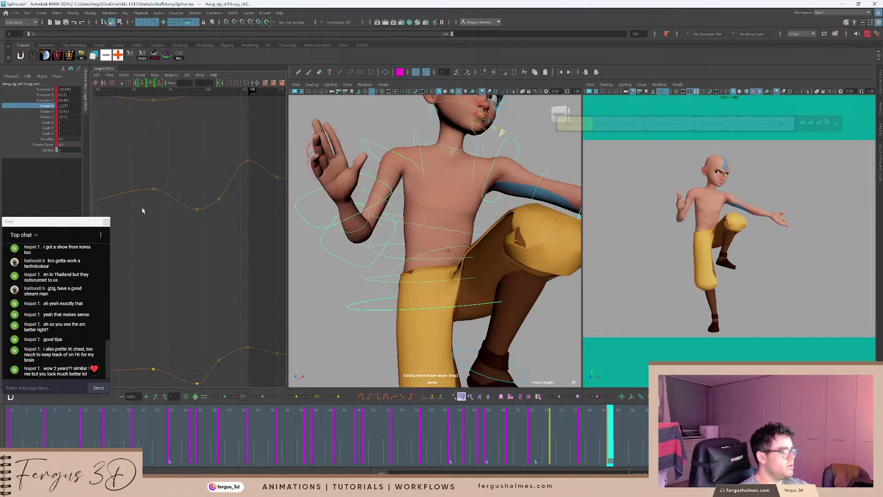
{"action": "middle_click_drag", "start_coordinate": [159, 210], "coordinate": [230, 228], "text": "alt"}
{"action": "key", "text": "period"}
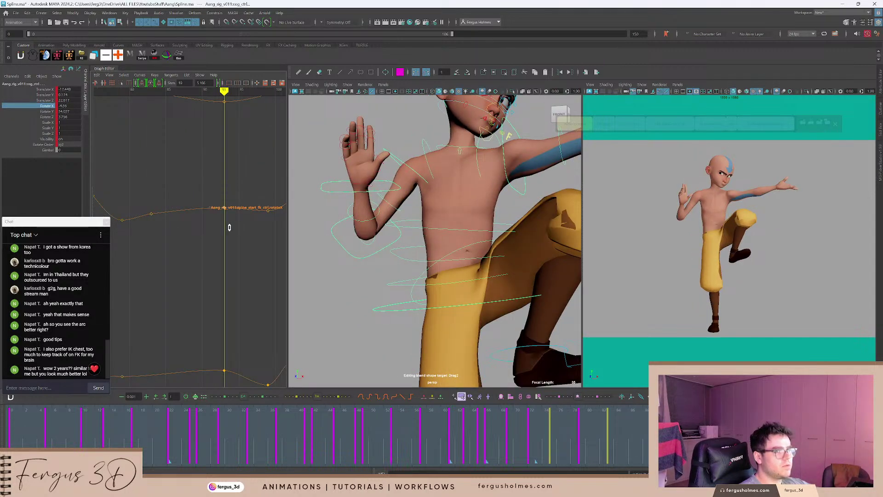
{"action": "middle_click_drag", "start_coordinate": [197, 191], "coordinate": [252, 198], "text": "alt"}
Raise the lowest spine FK control's Rotate X key at frame 79 slightly to ease the dip in its curve.
{"action": "key", "text": "comma"}
{"action": "key", "text": "comma"}
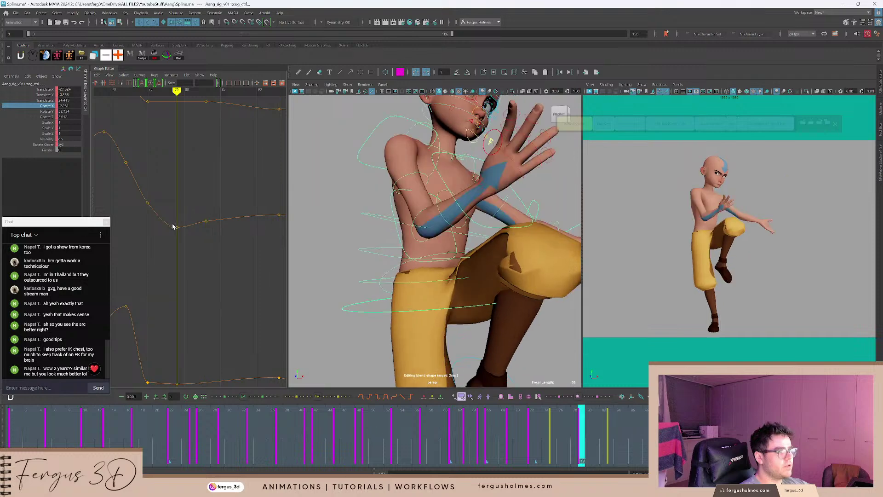
{"action": "left_click_drag", "start_coordinate": [171, 221], "coordinate": [182, 235]}
{"action": "middle_click_drag", "start_coordinate": [183, 229], "coordinate": [183, 229], "text": "shift"}
Lower the centre-of-gravity control's Rotate X key at frame 83.
{"action": "middle_click_drag", "start_coordinate": [201, 164], "coordinate": [149, 155], "text": "alt"}
{"action": "key", "text": "period"}
{"action": "left_click_drag", "start_coordinate": [148, 155], "coordinate": [153, 181]}
{"action": "middle_click_drag", "start_coordinate": [154, 181], "coordinate": [154, 188]}
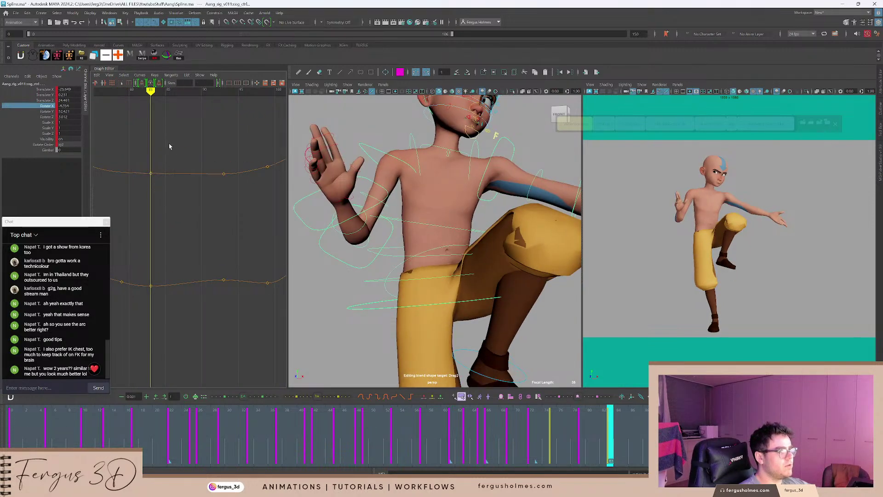
Raise the spine belly FK control's Rotate X key at frame 75 and smooth the tangents of the surrounding keys.
{"action": "middle_click_drag", "start_coordinate": [169, 147], "coordinate": [215, 162], "text": "alt"}
{"action": "key", "text": "comma"}
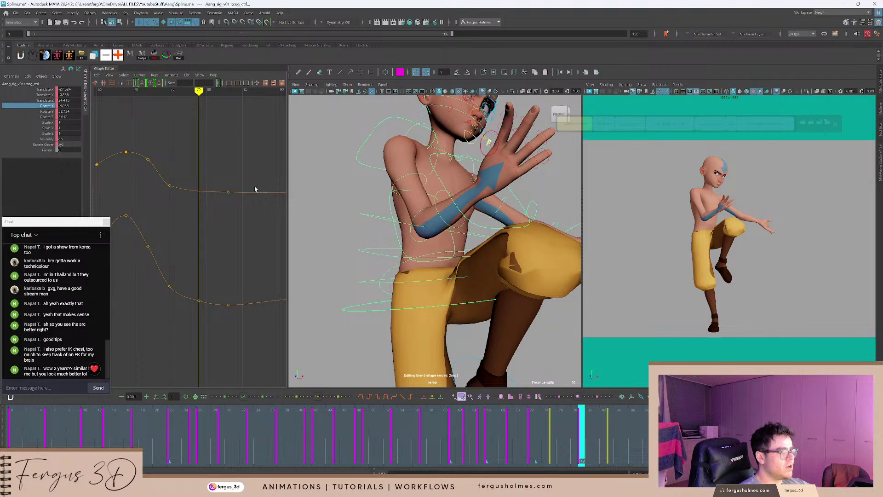
{"action": "scroll", "coordinate": [205, 244], "scroll_direction": "down", "scroll_amount": 5}
{"action": "middle_click_drag", "start_coordinate": [209, 244], "coordinate": [209, 199], "text": "alt"}
{"action": "scroll", "coordinate": [198, 178], "scroll_direction": "up", "scroll_amount": 3}
{"action": "key", "text": "comma"}
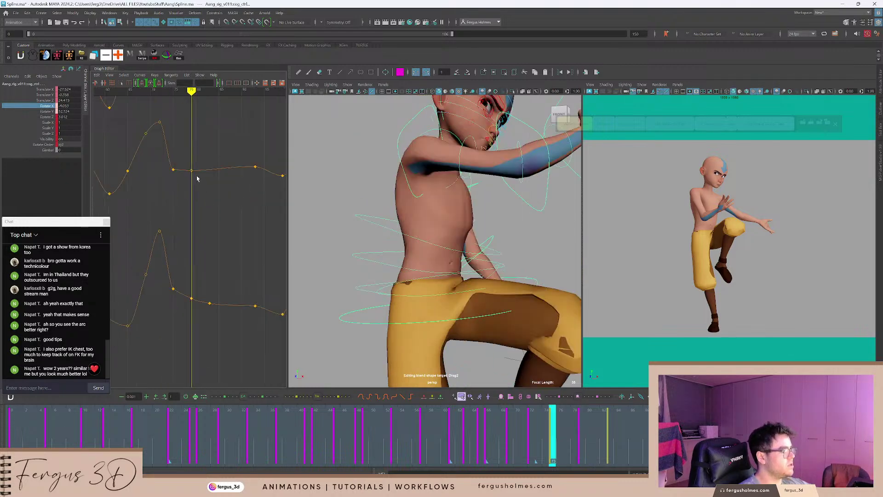
{"action": "left_click_drag", "start_coordinate": [169, 162], "coordinate": [181, 171]}
{"action": "mouse_move", "coordinate": [190, 141]}
{"action": "middle_mouse_down", "text": "alt"}
{"action": "mouse_move", "coordinate": [205, 172]}
{"action": "mouse_move", "coordinate": [199, 161]}
{"action": "middle_mouse_up", "text": "alt"}
{"action": "left_click_drag", "start_coordinate": [148, 143], "coordinate": [213, 224]}
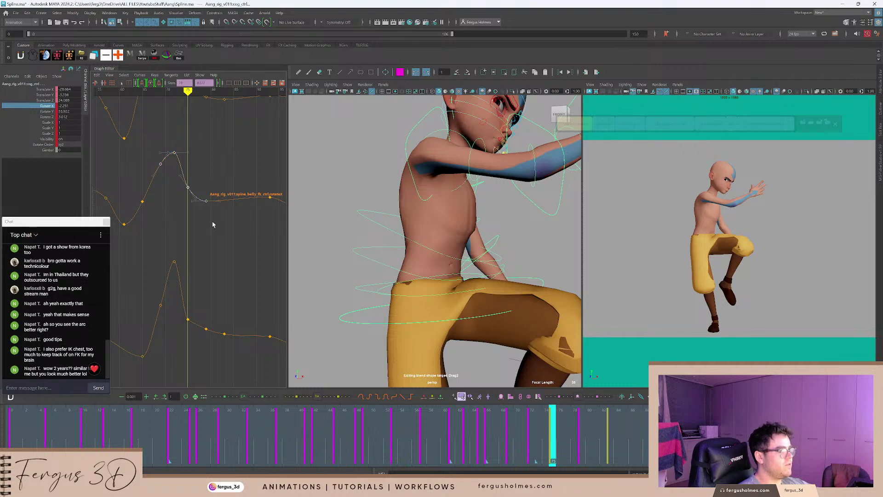
Raise the spine chest FK control's Rotate X key at frame 75 and smooth the tangents of the surrounding keys.
{"action": "left_click", "coordinate": [232, 252]}
{"action": "middle_click_drag", "start_coordinate": [250, 289], "coordinate": [230, 216], "text": "alt"}
{"action": "key", "text": "comma"}
{"action": "key", "text": "period"}
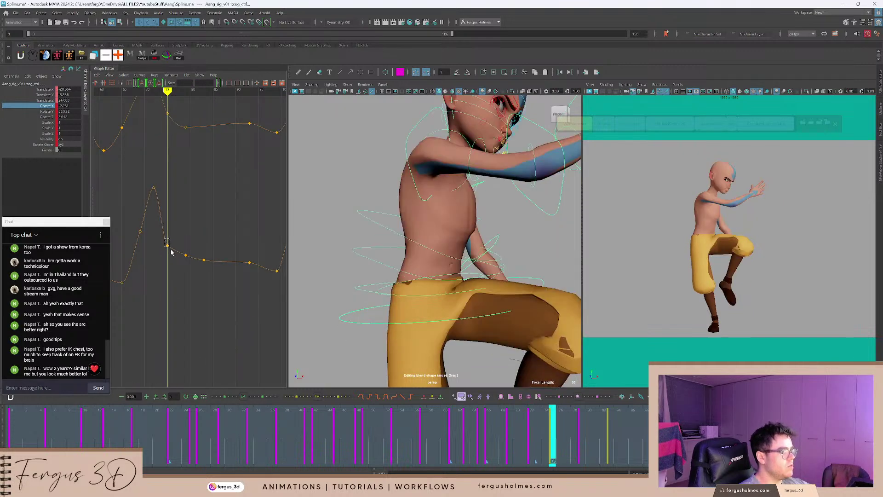
{"action": "left_click", "coordinate": [168, 246]}
{"action": "middle_click_drag", "start_coordinate": [180, 231], "coordinate": [182, 221], "text": "shift"}
{"action": "left_click", "coordinate": [187, 215]}
{"action": "right_click_drag", "start_coordinate": [187, 215], "coordinate": [185, 224], "text": "alt+shift"}
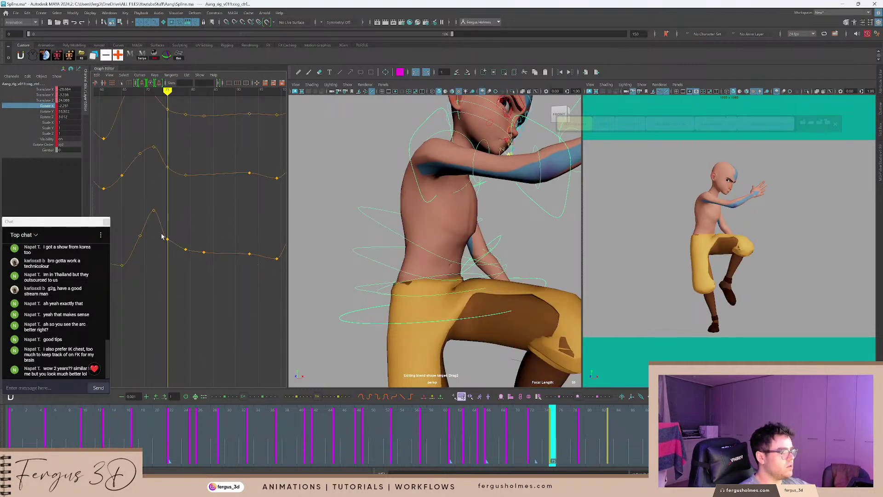
{"action": "left_click_drag", "start_coordinate": [161, 234], "coordinate": [176, 242]}
{"action": "middle_click_drag", "start_coordinate": [177, 241], "coordinate": [178, 236], "text": "shift"}
{"action": "left_click", "coordinate": [201, 211]}
{"action": "left_click_drag", "start_coordinate": [137, 200], "coordinate": [223, 280]}
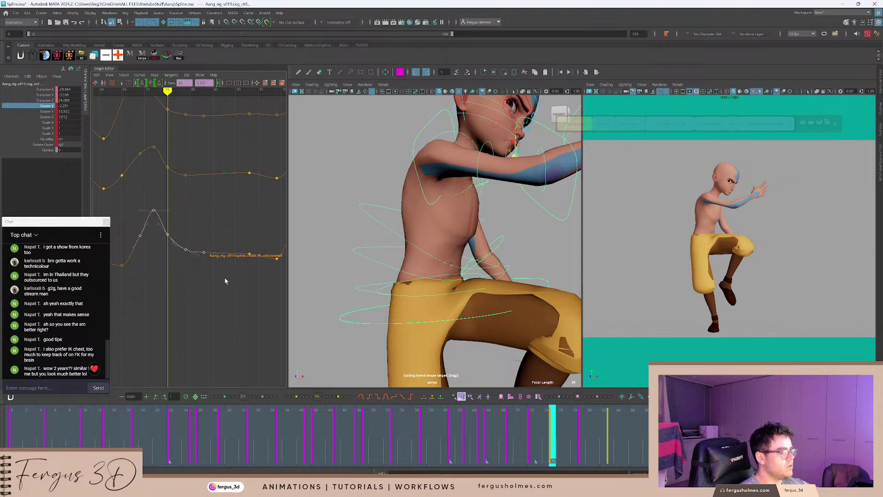
{"action": "left_click", "coordinate": [222, 279]}
Lower the spine chest FK control's Rotate X key at frame 69 and play the animation back to check it.
{"action": "key", "text": "comma"}
{"action": "key", "text": "comma"}
{"action": "middle_click_drag", "start_coordinate": [154, 252], "coordinate": [151, 260], "text": "shift"}
{"action": "key", "text": "alt+v"}
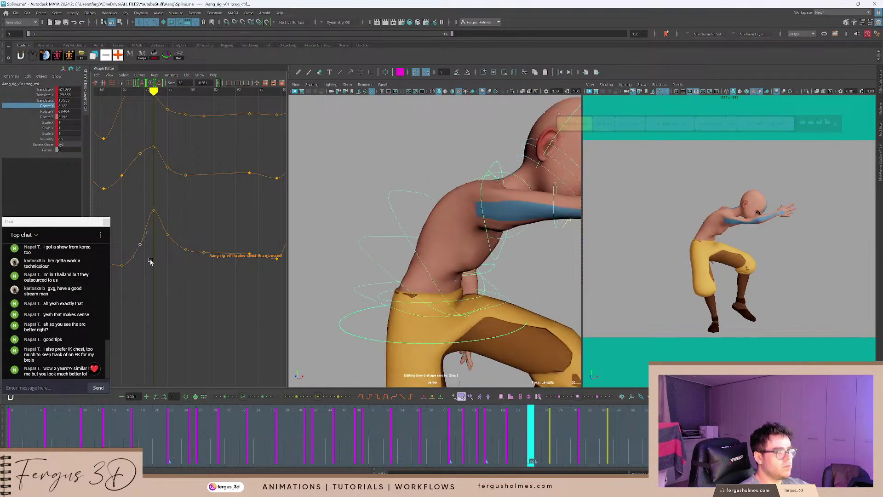
{"action": "left_click", "coordinate": [532, 430]}
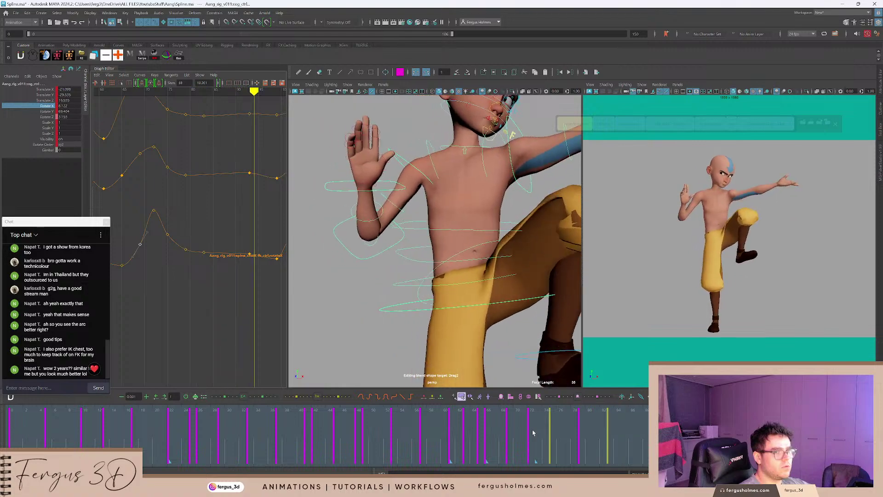
{"action": "left_click", "coordinate": [397, 428]}
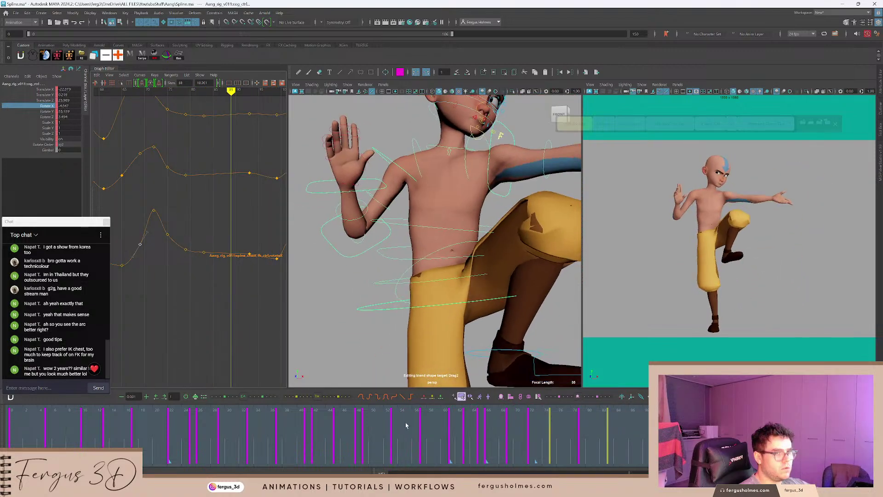
Select the neck and head controls together and isolate their Rotate X curves in the Graph Editor.
{"action": "middle_click_drag", "start_coordinate": [394, 198], "coordinate": [393, 257], "text": "alt"}
{"action": "left_click", "coordinate": [403, 243]}
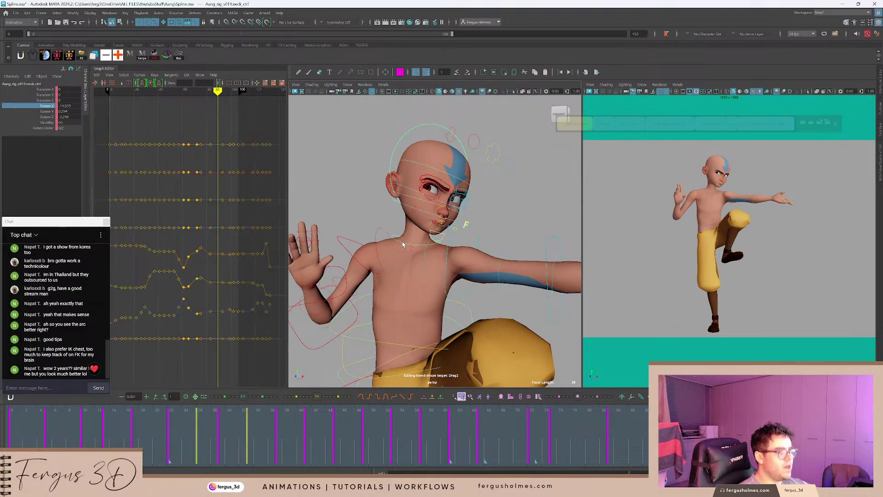
{"action": "left_click", "coordinate": [396, 141], "text": "shift"}
{"action": "key", "text": "comma"}
{"action": "key", "text": "comma"}
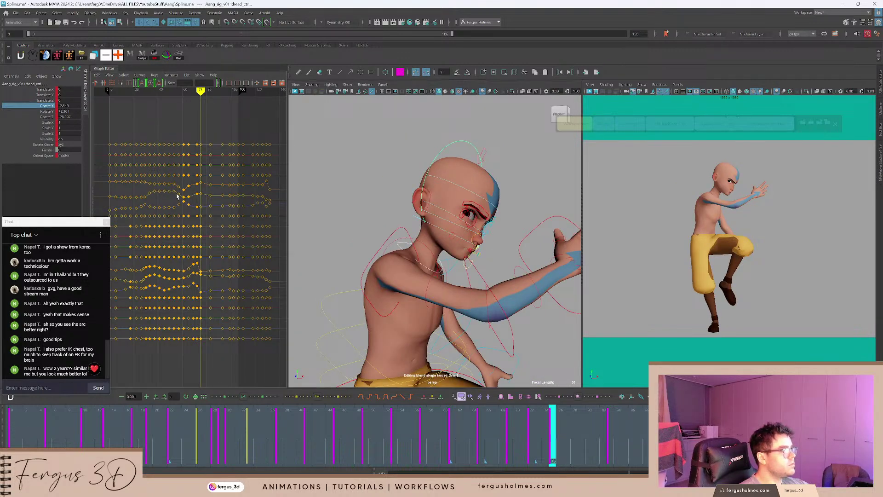
{"action": "left_click", "coordinate": [53, 111]}
{"action": "left_click", "coordinate": [53, 106]}
{"action": "right_click_drag", "start_coordinate": [187, 151], "coordinate": [187, 188], "text": "alt+shift"}
{"action": "right_click_drag", "start_coordinate": [177, 225], "coordinate": [217, 207], "text": "alt+shift"}
Try deleting the head control's Rotate X key at frame 75, and undo the deletion.
{"action": "key", "text": "comma"}
{"action": "key", "text": "comma"}
{"action": "key", "text": "period"}
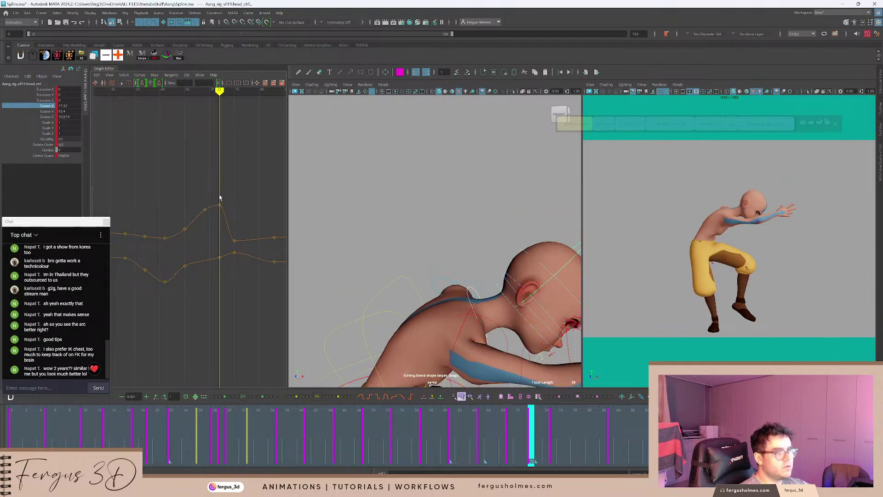
{"action": "left_click_drag", "start_coordinate": [224, 194], "coordinate": [241, 247]}
{"action": "key", "text": "Delete"}
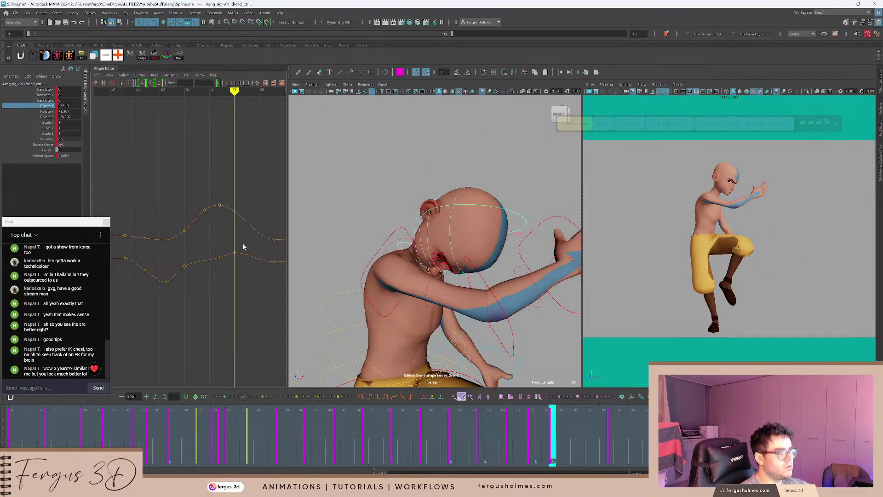
{"action": "key", "text": "ctrl+z"}
Raise the head control's Rotate X key at frame 75 to soften the drop in its curve.
{"action": "middle_click_drag", "start_coordinate": [262, 219], "coordinate": [198, 215], "text": "alt"}
{"action": "left_click", "coordinate": [206, 206]}
{"action": "key", "text": "comma"}
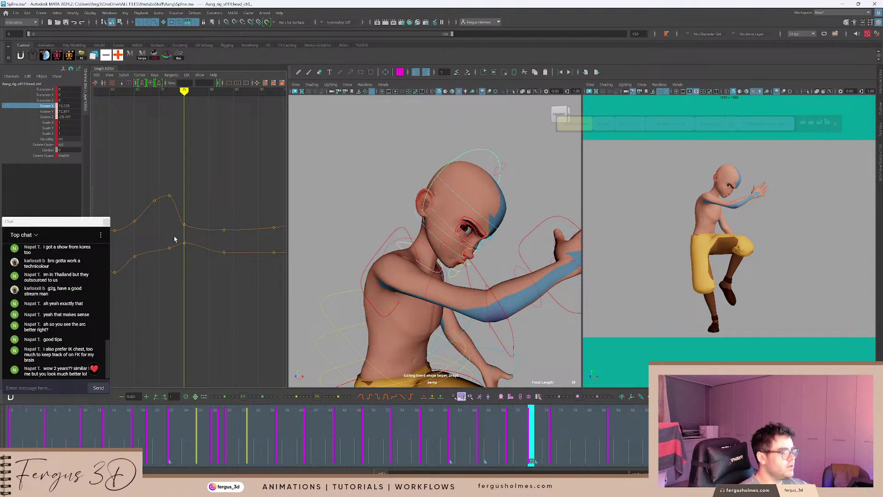
Delete the neck's Rotate X keys at frames 65 and 72, and reshape the head's Rotate X curve so it peaks at frame 69.
{"action": "left_click_drag", "start_coordinate": [160, 239], "coordinate": [174, 257]}
{"action": "key", "text": "Delete"}
{"action": "left_click_drag", "start_coordinate": [177, 201], "coordinate": [177, 201]}
{"action": "middle_click_drag", "start_coordinate": [181, 200], "coordinate": [234, 174], "text": "shift"}
{"action": "key", "text": "comma"}
{"action": "left_click", "coordinate": [186, 176]}
{"action": "key", "text": "comma"}
{"action": "key", "text": "alt+v"}
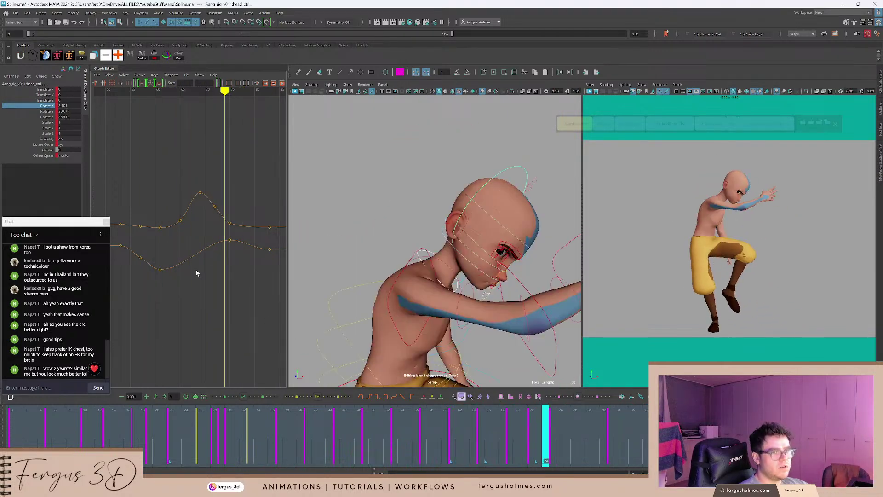
Isolate the neck and head Rotate Z curves and delete the head's Rotate Z key at frame 65.
{"action": "left_click_drag", "start_coordinate": [50, 111], "coordinate": [48, 117]}
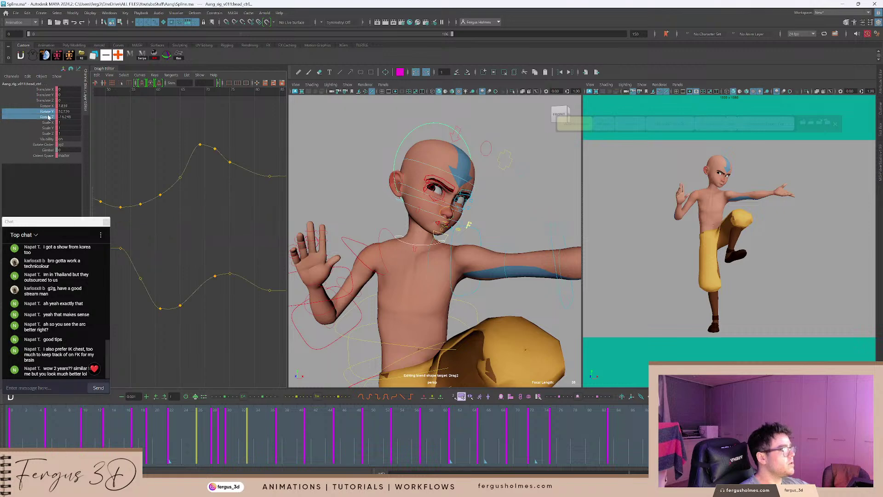
{"action": "key", "text": "e"}
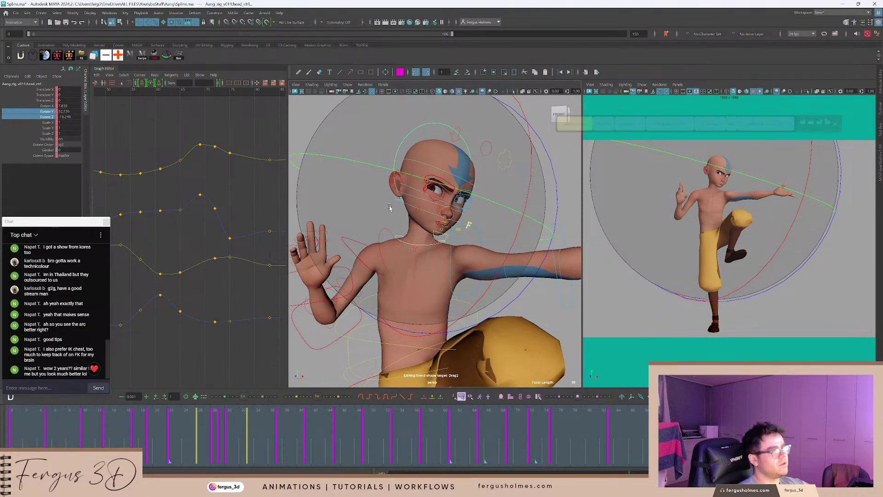
{"action": "scroll", "coordinate": [390, 209], "scroll_direction": "down", "scroll_amount": 3}
{"action": "left_click_drag", "start_coordinate": [390, 208], "coordinate": [372, 205], "text": "alt"}
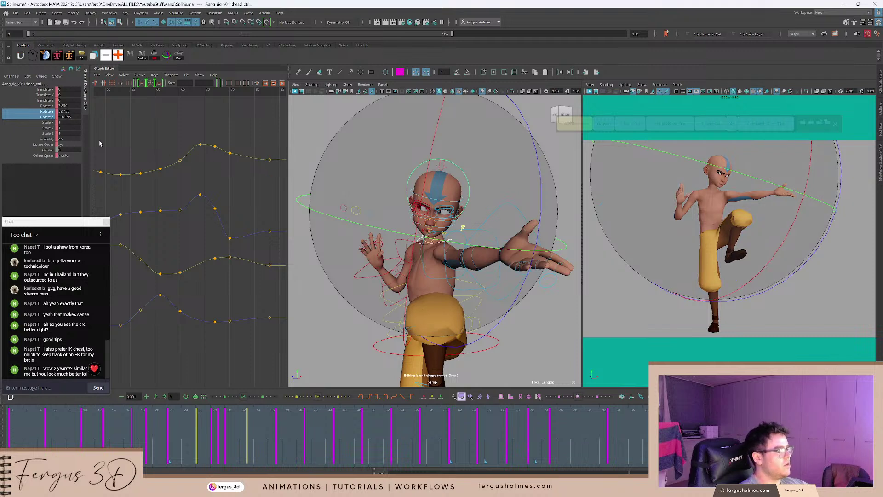
{"action": "left_click", "coordinate": [48, 117]}
{"action": "left_click", "coordinate": [176, 91]}
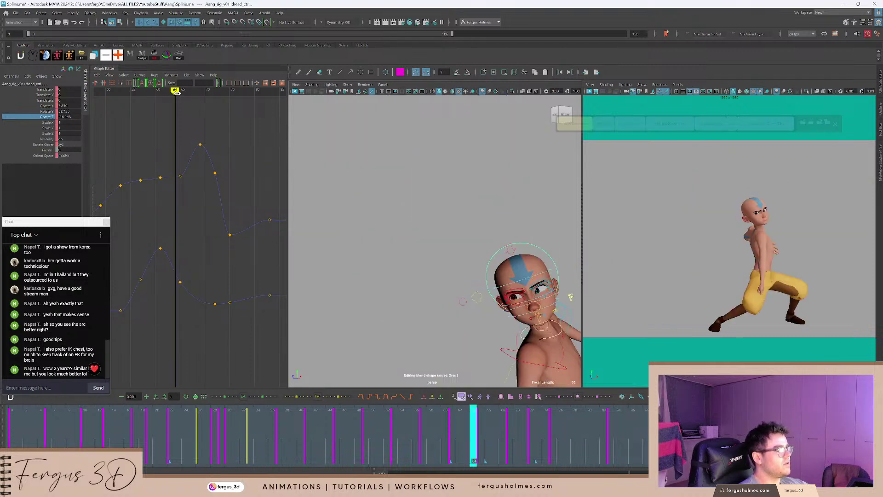
{"action": "right_click_drag", "start_coordinate": [196, 165], "coordinate": [189, 184], "text": "alt+shift"}
{"action": "key", "text": "period"}
{"action": "left_click_drag", "start_coordinate": [175, 201], "coordinate": [233, 245]}
Raise the head control's Rotate Z key at frame 75 and slightly lower its key at frame 72.
{"action": "key", "text": "period"}
{"action": "key", "text": "period"}
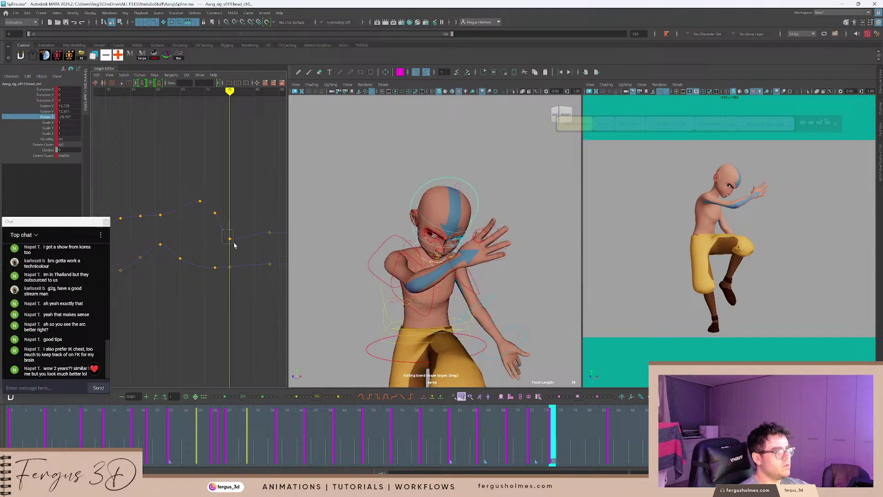
{"action": "middle_click_drag", "start_coordinate": [243, 238], "coordinate": [246, 226]}
{"action": "key", "text": "comma"}
{"action": "left_click_drag", "start_coordinate": [221, 209], "coordinate": [206, 219]}
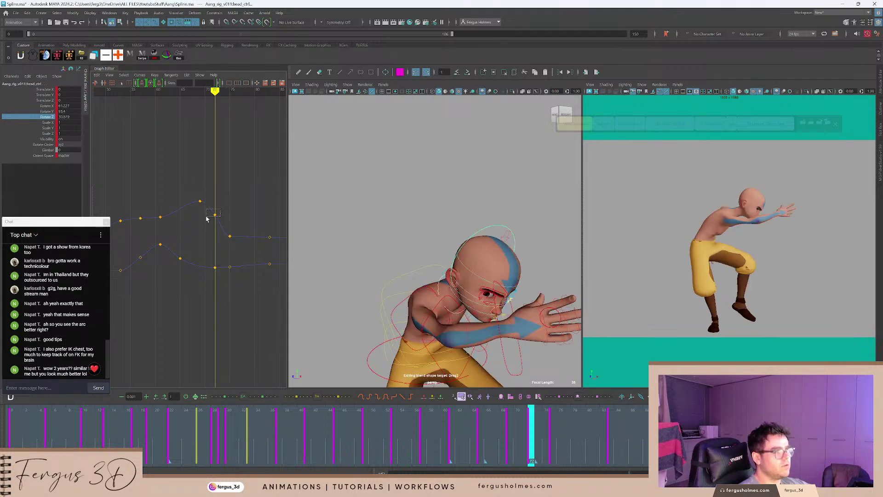
{"action": "middle_click_drag", "start_coordinate": [226, 205], "coordinate": [227, 209], "text": "shift"}
{"action": "left_click", "coordinate": [229, 203]}
Remove the head control's Rotate Z key at frame 61 to simplify the curve.
{"action": "key", "text": "comma"}
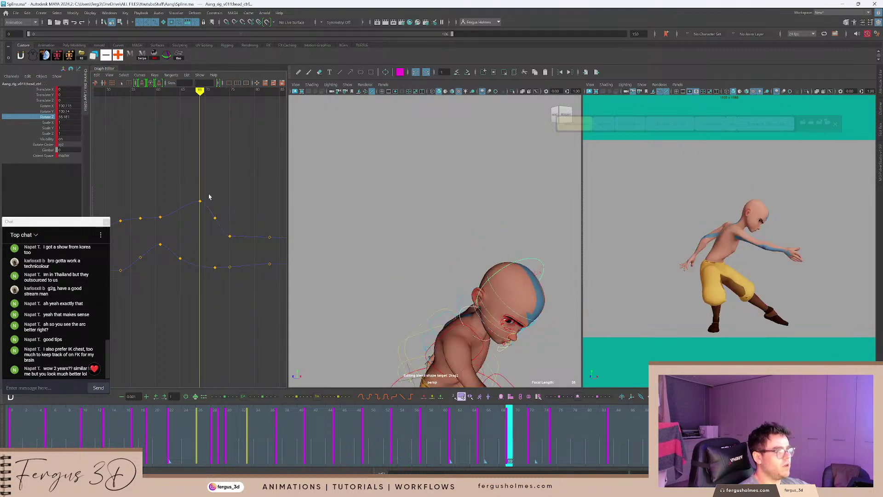
{"action": "key", "text": "comma"}
{"action": "key", "text": "comma"}
{"action": "left_click_drag", "start_coordinate": [157, 210], "coordinate": [163, 220]}
{"action": "middle_click_drag", "start_coordinate": [167, 224], "coordinate": [172, 212]}
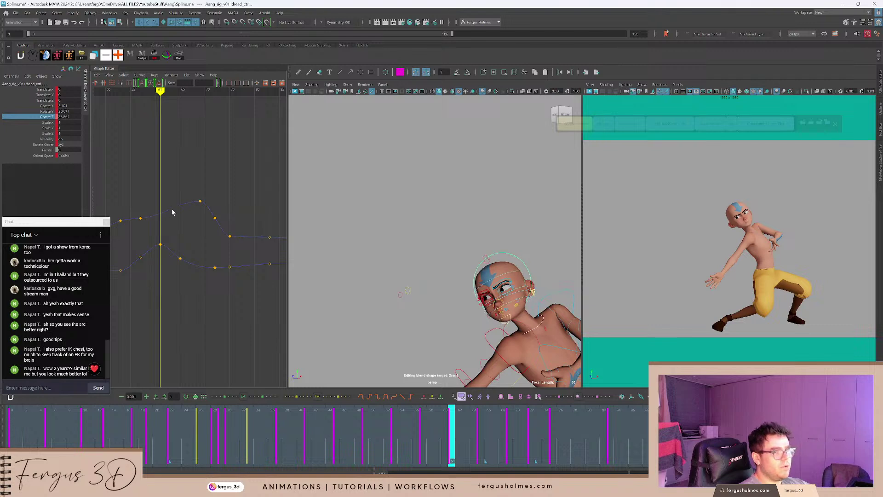
Delete the head control's Rotate Z key at frame 57 and play the animation back.
{"action": "key", "text": "comma"}
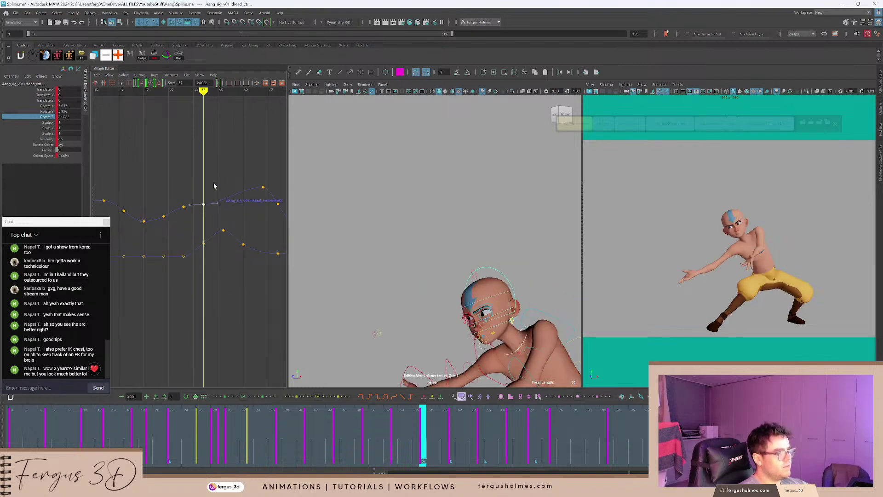
{"action": "left_click_drag", "start_coordinate": [214, 212], "coordinate": [214, 212]}
{"action": "scroll", "coordinate": [214, 212], "scroll_direction": "up", "scroll_amount": 3}
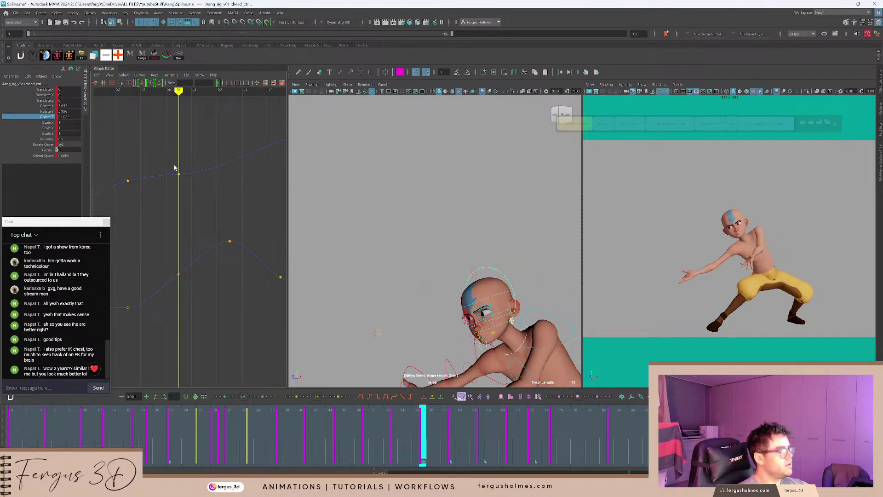
{"action": "left_click_drag", "start_coordinate": [174, 166], "coordinate": [189, 183]}
{"action": "key", "text": "Delete"}
{"action": "key", "text": "comma"}
{"action": "key", "text": "alt+v"}
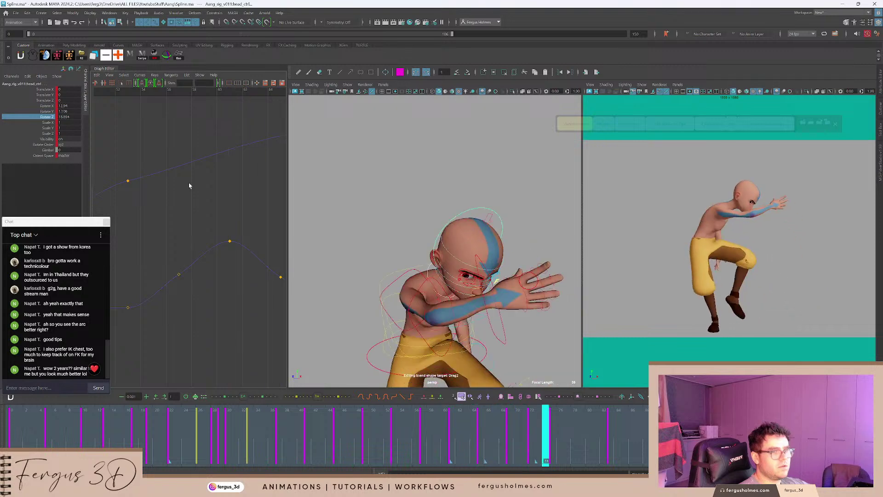
{"action": "left_click", "coordinate": [453, 446]}
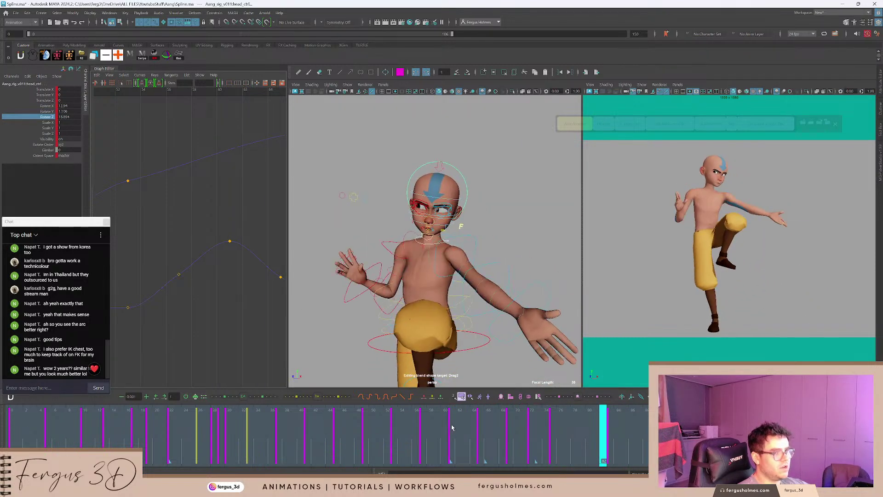
Delete the head control's Rotate Z key at frame 75.
{"action": "key", "text": "period"}
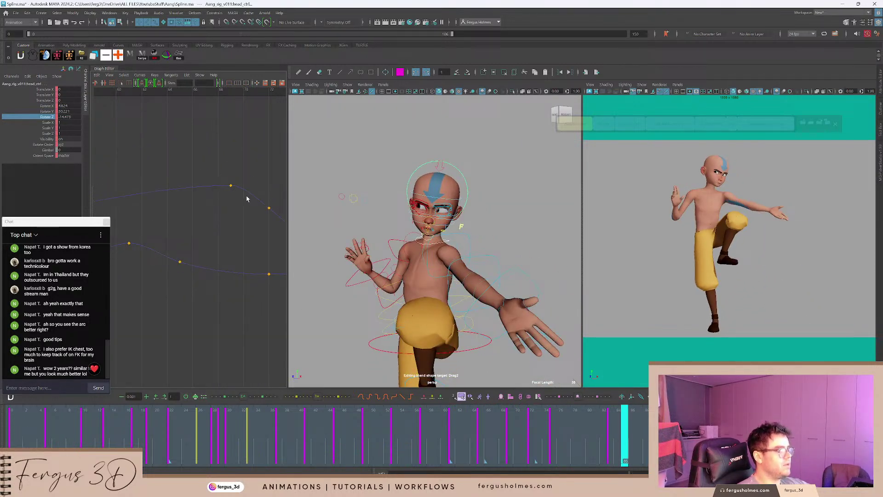
{"action": "right_click_drag", "start_coordinate": [247, 199], "coordinate": [237, 193], "text": "alt+shift"}
{"action": "key", "text": "comma"}
{"action": "key", "text": "comma"}
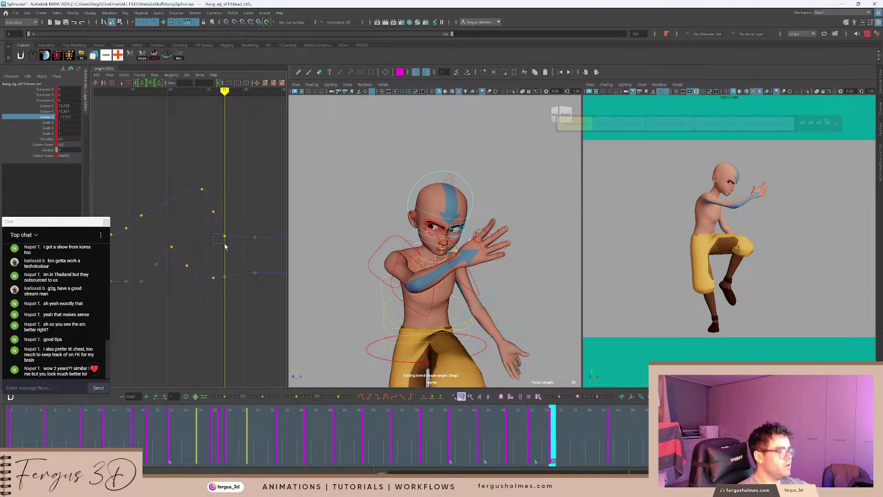
{"action": "key", "text": "Delete"}
Smooth the tangents of the head control's Rotate Z keys at frames 69 and 72 and play the animation back.
{"action": "key", "text": "comma"}
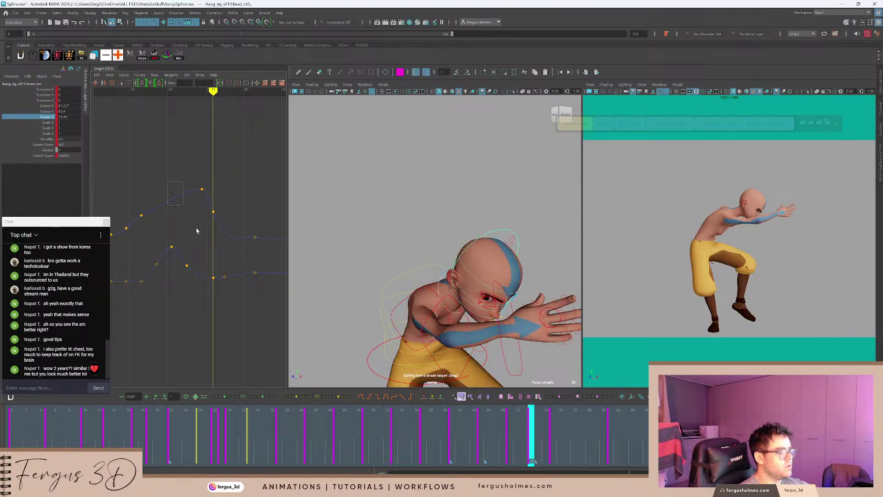
{"action": "key", "text": "comma"}
{"action": "key", "text": "comma"}
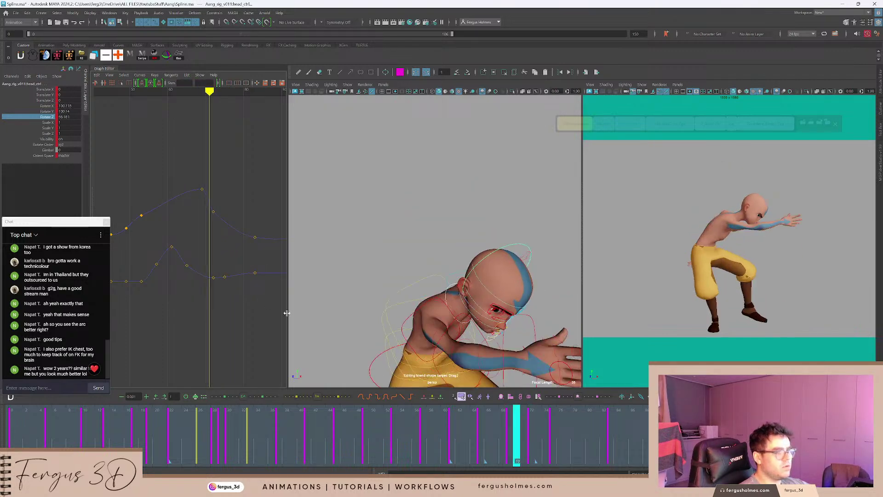
{"action": "left_click", "coordinate": [363, 414]}
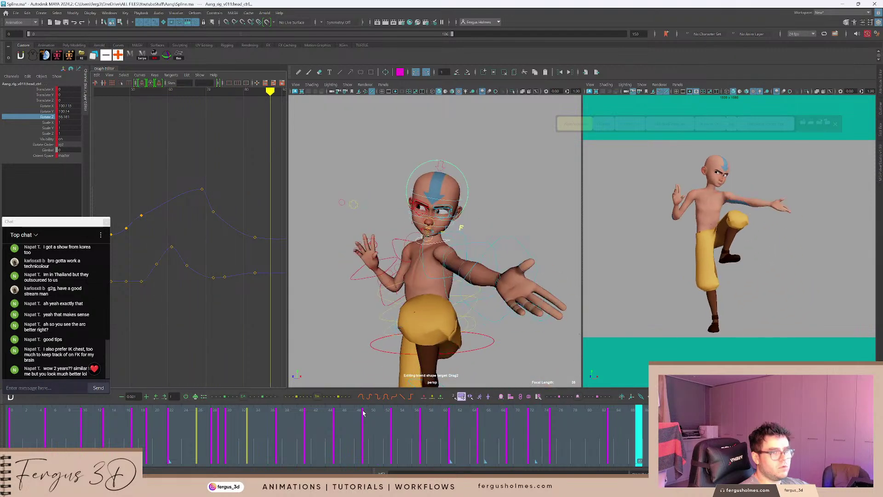
{"action": "left_click", "coordinate": [370, 424]}
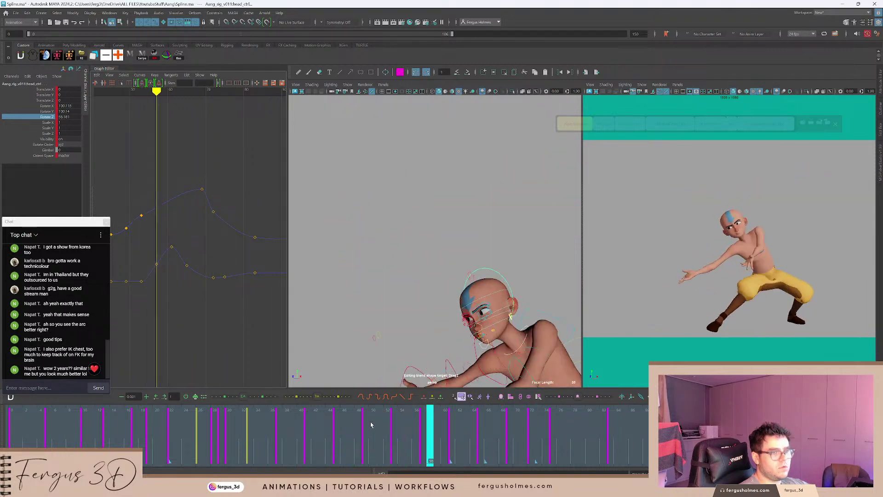
Rotate the head control at frame 75, taking its Rotate Z to about -10.
{"action": "left_click_drag", "start_coordinate": [391, 427], "coordinate": [554, 430]}
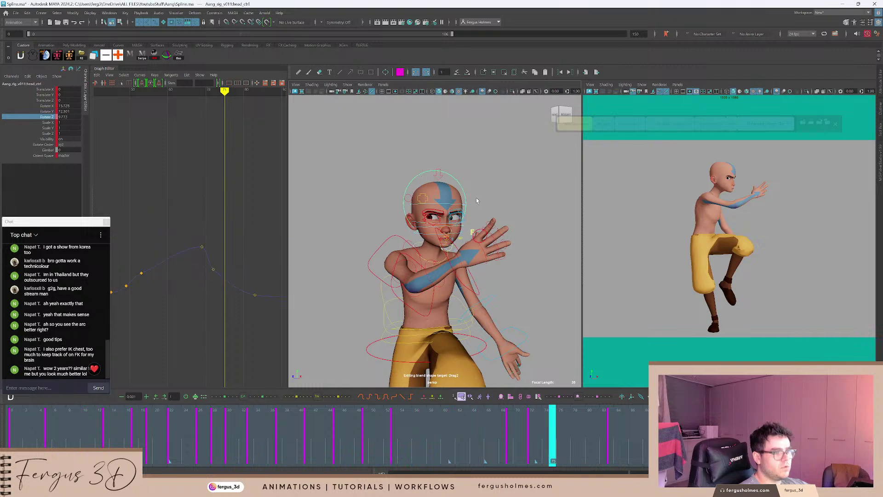
{"action": "key", "text": "e"}
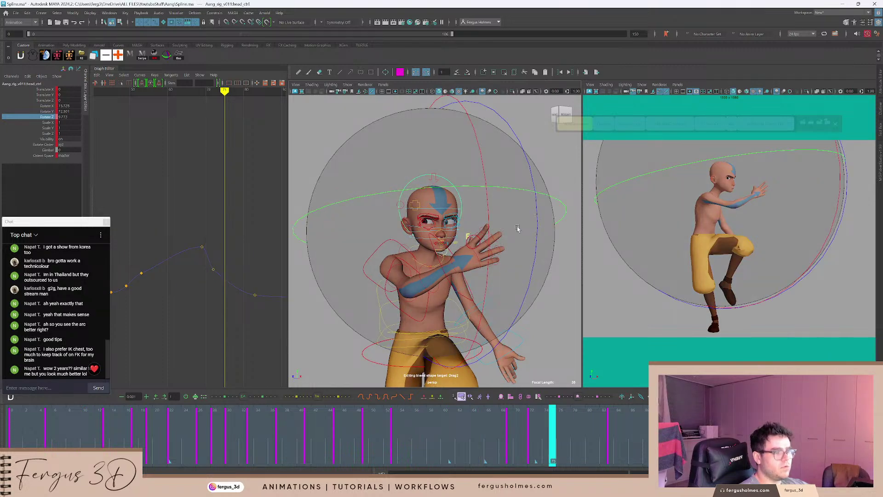
{"action": "left_click_drag", "start_coordinate": [524, 219], "coordinate": [512, 294]}
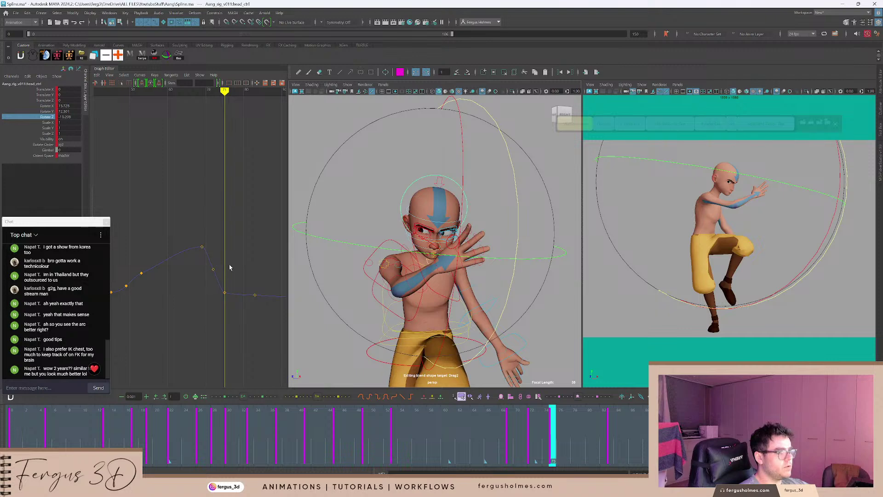
Raise the head control's Rotate Z key at frame 83 slightly and play the animation back.
{"action": "key", "text": "period"}
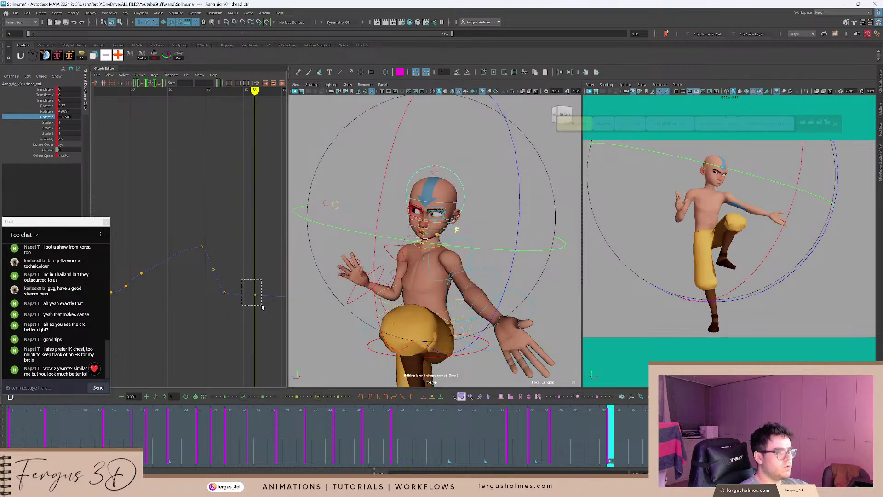
{"action": "left_click_drag", "start_coordinate": [262, 305], "coordinate": [263, 306]}
{"action": "middle_click_drag", "start_coordinate": [269, 290], "coordinate": [269, 282], "text": "shift"}
{"action": "key", "text": "comma"}
{"action": "key", "text": "comma"}
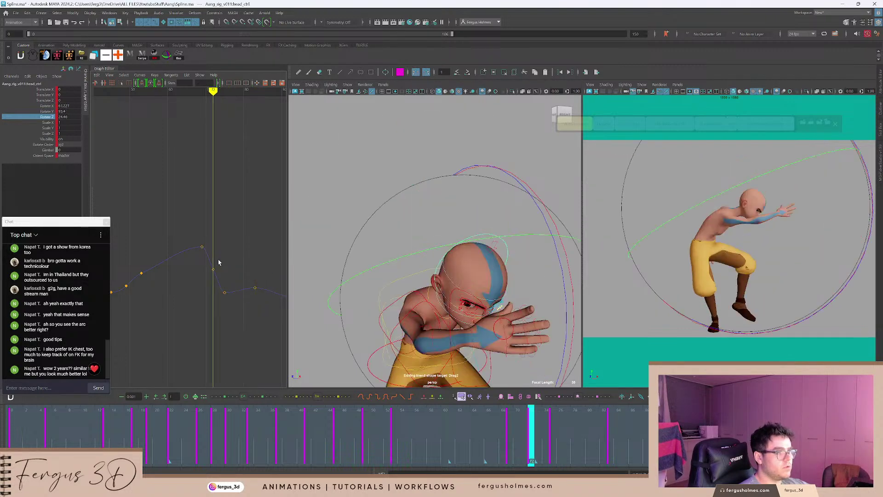
{"action": "key", "text": "alt+v"}
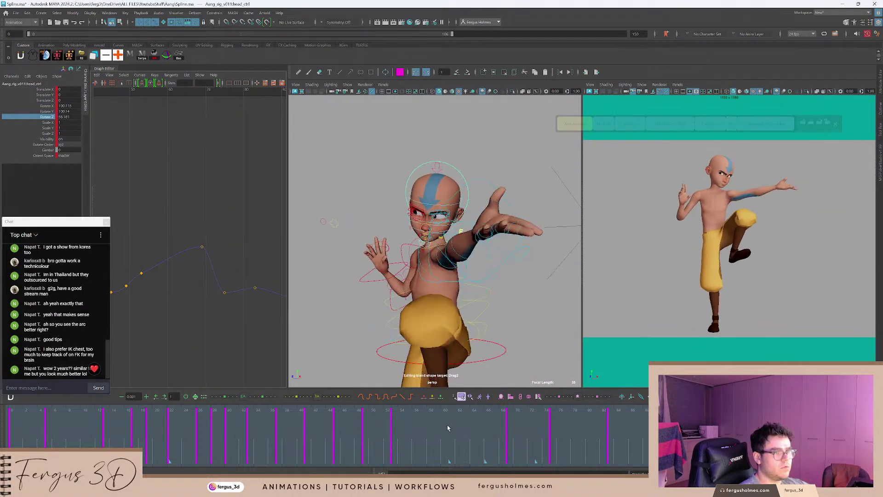
{"action": "key", "text": "alt+v"}
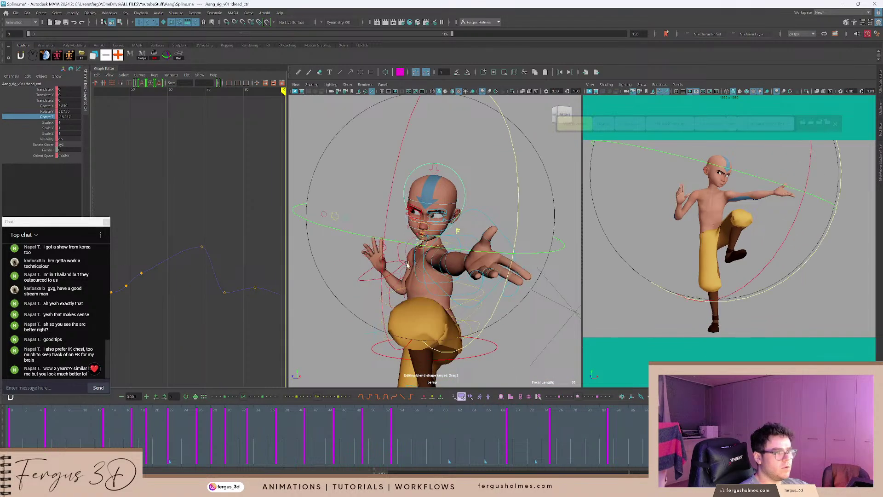
Select the neck control and play the rise back from the character's side to check the head and neck motion.
{"action": "left_click_drag", "start_coordinate": [411, 235], "coordinate": [447, 249], "text": "alt"}
{"action": "key", "text": "q"}
{"action": "left_click", "coordinate": [425, 252]}
{"action": "scroll", "coordinate": [423, 247], "scroll_direction": "up", "scroll_amount": 5}
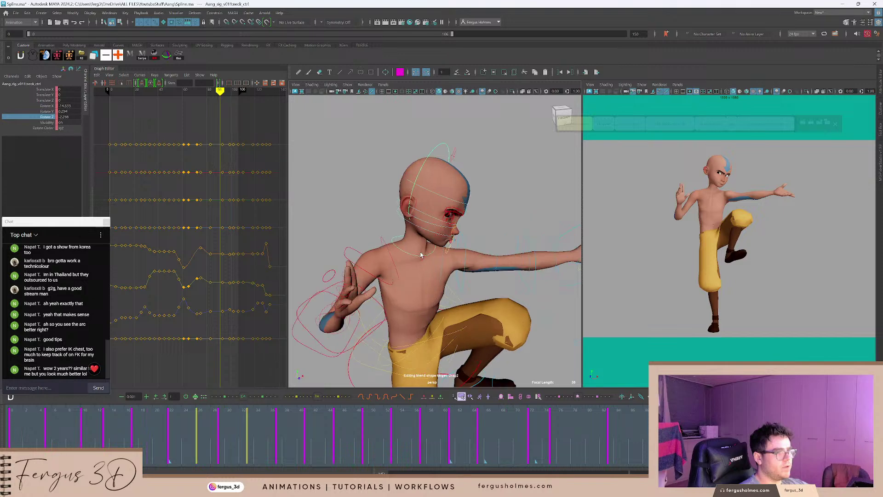
{"action": "scroll", "coordinate": [437, 252], "scroll_direction": "down", "scroll_amount": 4}
{"action": "left_click_drag", "start_coordinate": [447, 261], "coordinate": [435, 256], "text": "alt"}
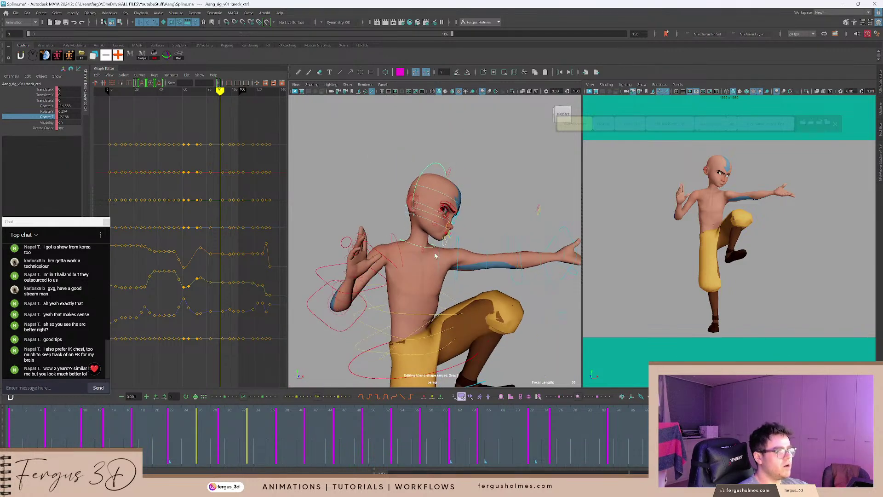
{"action": "key", "text": "alt+v"}
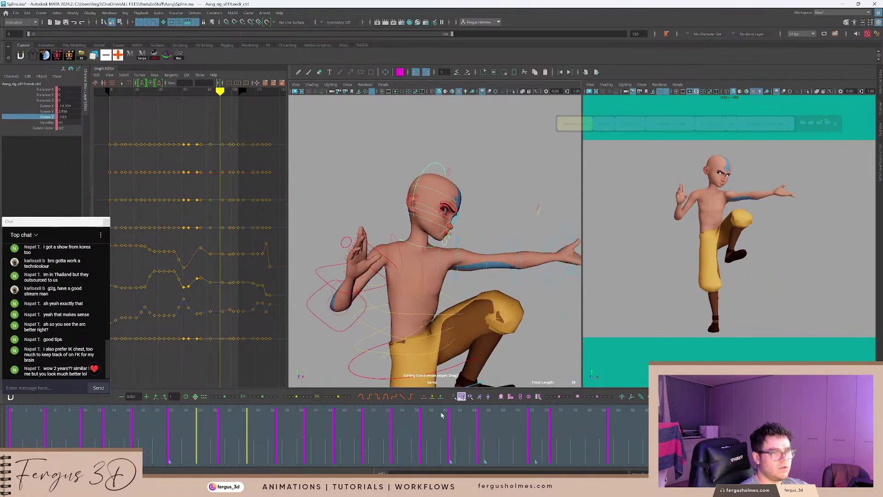
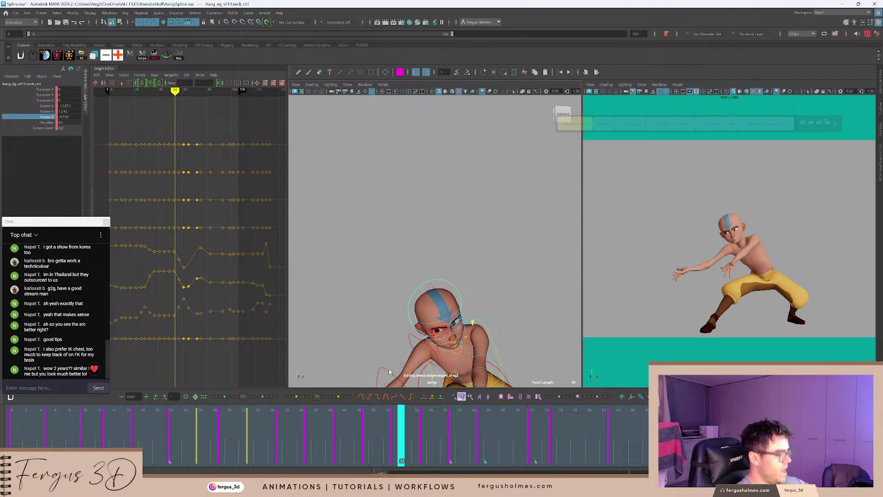
{"action": "left_click_drag", "start_coordinate": [338, 435], "coordinate": [301, 435]}
{"action": "key", "text": "alt+v"}
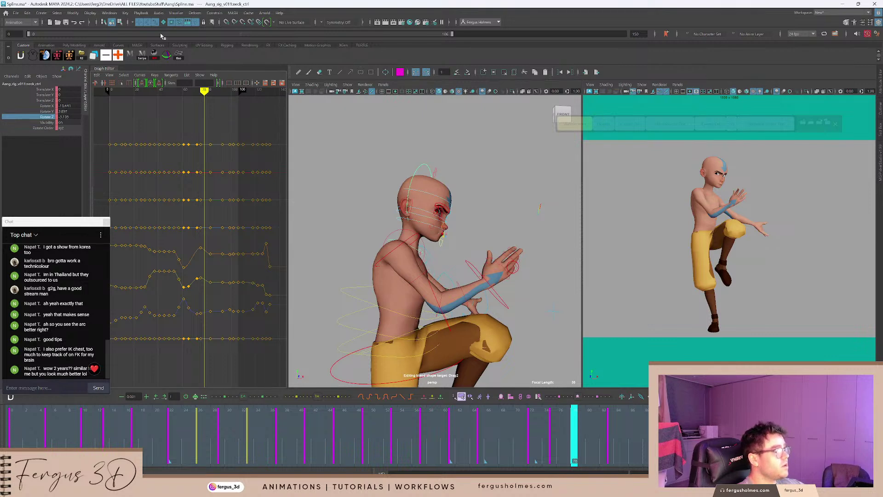
Hide the rig's control curves in the perspective view and uncover the display layer list behind the chat window.
{"action": "left_click", "coordinate": [304, 112]}
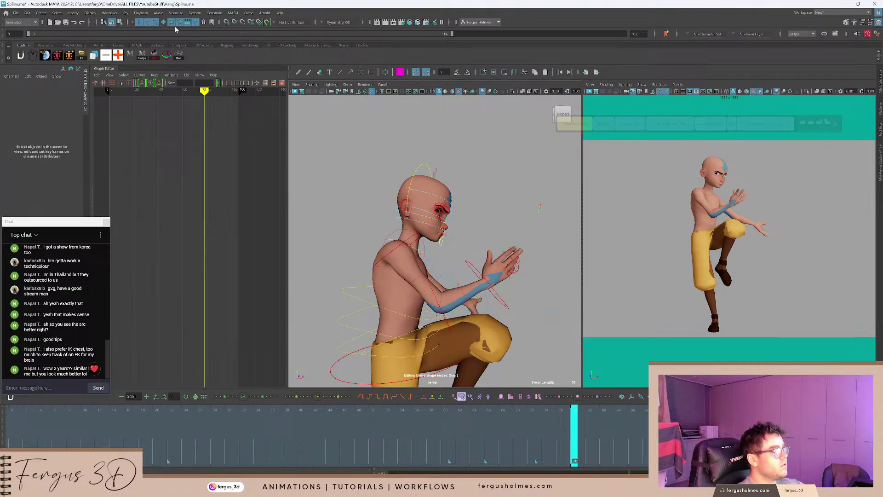
{"action": "left_click", "coordinate": [437, 203]}
{"action": "key", "text": "alt+2"}
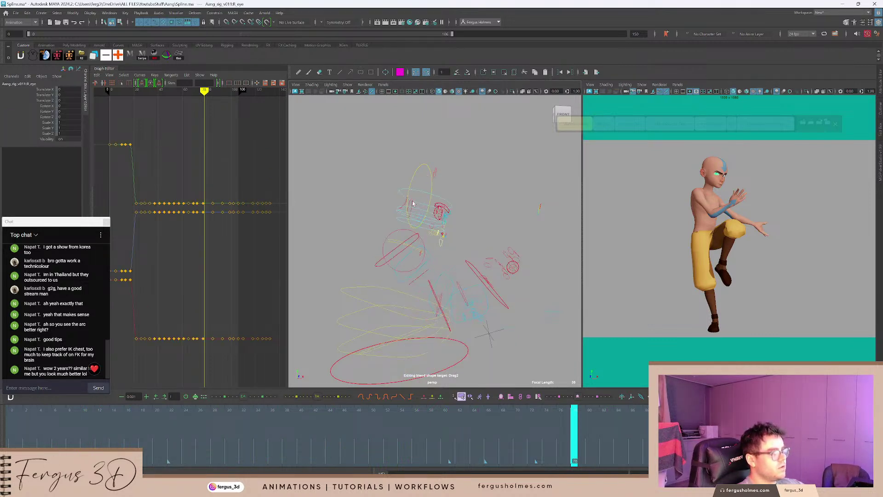
{"action": "key", "text": "alt+2"}
{"action": "left_click", "coordinate": [422, 201]}
{"action": "key", "text": "alt+2"}
{"action": "key", "text": "alt+2"}
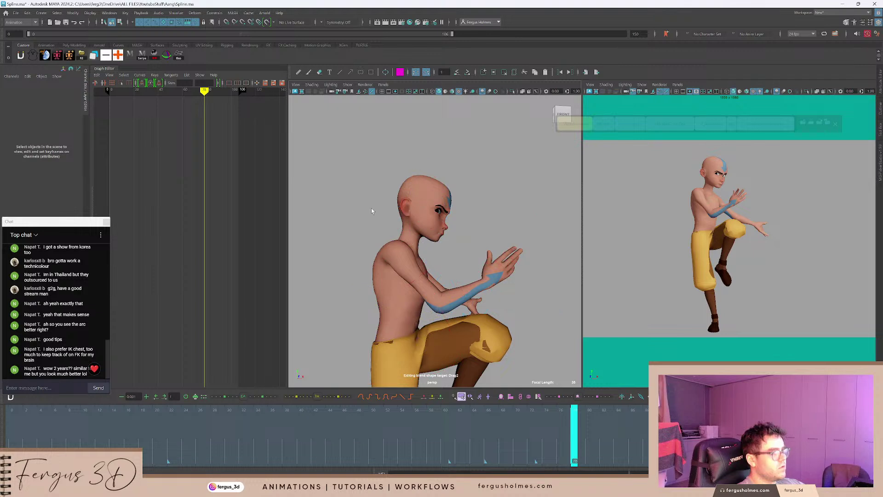
{"action": "left_click_drag", "start_coordinate": [52, 223], "coordinate": [161, 228]}
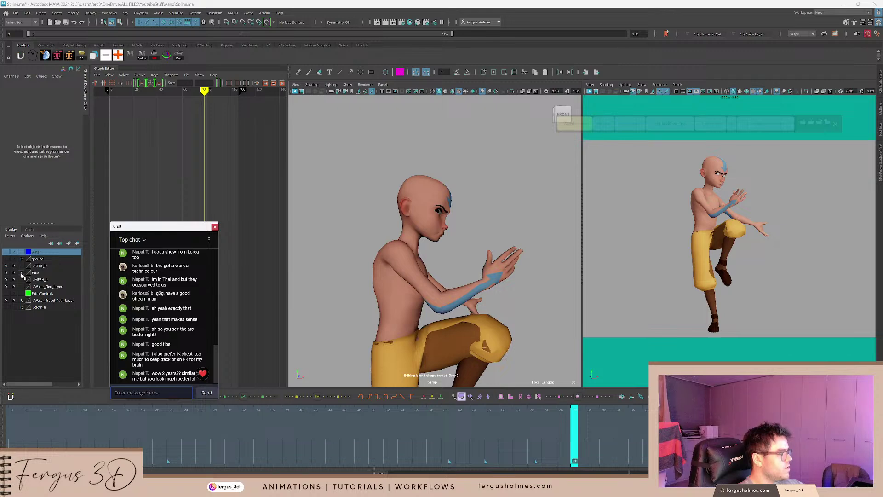
Try component selection on the character's body mesh and clear it again.
{"action": "left_click", "coordinate": [430, 203]}
{"action": "left_click_drag", "start_coordinate": [419, 209], "coordinate": [442, 265], "text": "alt"}
{"action": "left_click", "coordinate": [383, 269]}
{"action": "right_click", "coordinate": [414, 187]}
{"action": "right_click_drag", "start_coordinate": [411, 199], "coordinate": [412, 203]}
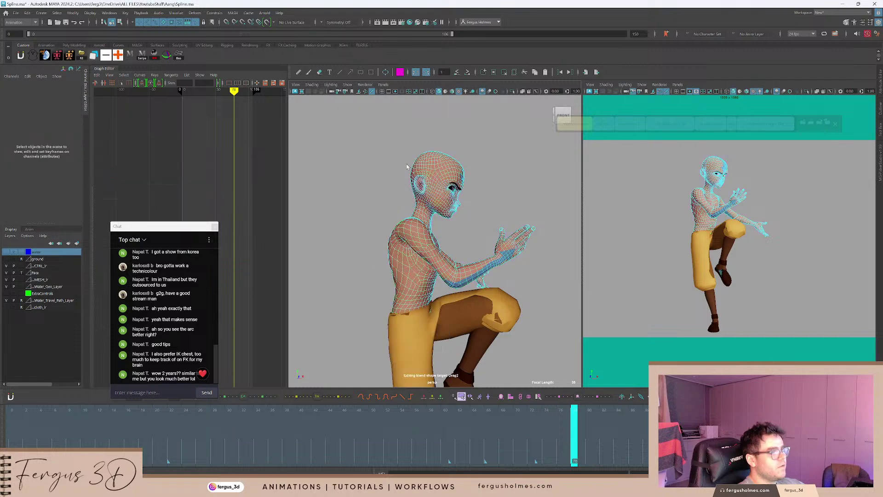
{"action": "middle_click_drag", "start_coordinate": [405, 159], "coordinate": [405, 176], "text": "alt"}
{"action": "left_click_drag", "start_coordinate": [478, 236], "coordinate": [477, 236]}
{"action": "left_click_drag", "start_coordinate": [397, 179], "coordinate": [422, 186], "text": "alt"}
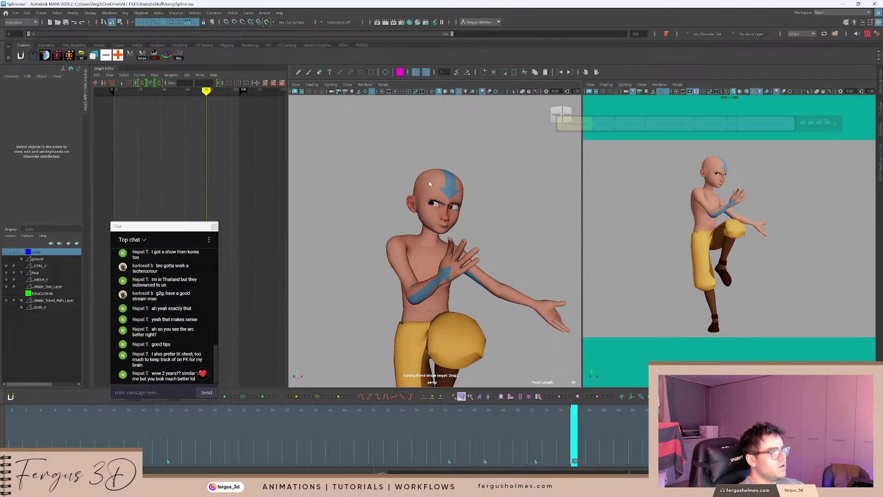
Try to select faces on the body mesh starting from the neck.
{"action": "scroll", "coordinate": [429, 181], "scroll_direction": "up", "scroll_amount": 3}
{"action": "left_click", "coordinate": [408, 234]}
{"action": "left_click_drag", "start_coordinate": [407, 234], "coordinate": [475, 248], "text": "alt"}
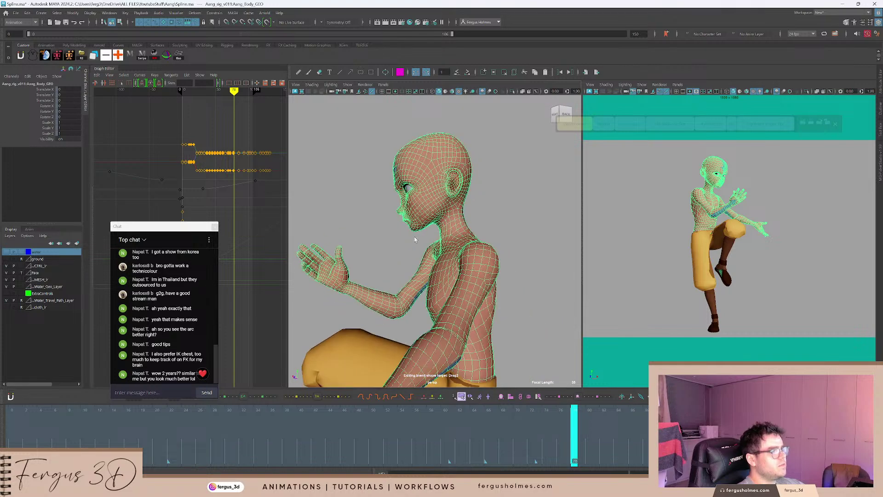
{"action": "right_click", "coordinate": [476, 249]}
{"action": "left_click", "coordinate": [474, 267]}
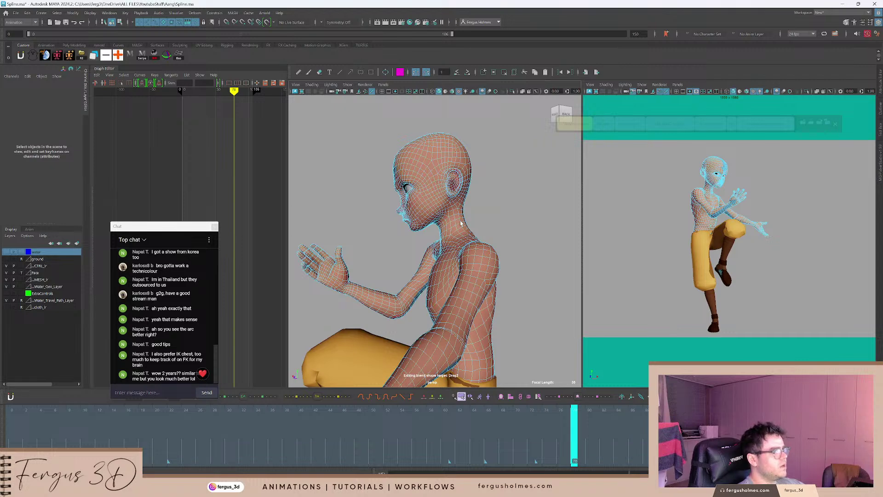
{"action": "double_click", "coordinate": [461, 222]}
{"action": "scroll", "coordinate": [461, 222], "scroll_direction": "down", "scroll_amount": 5}
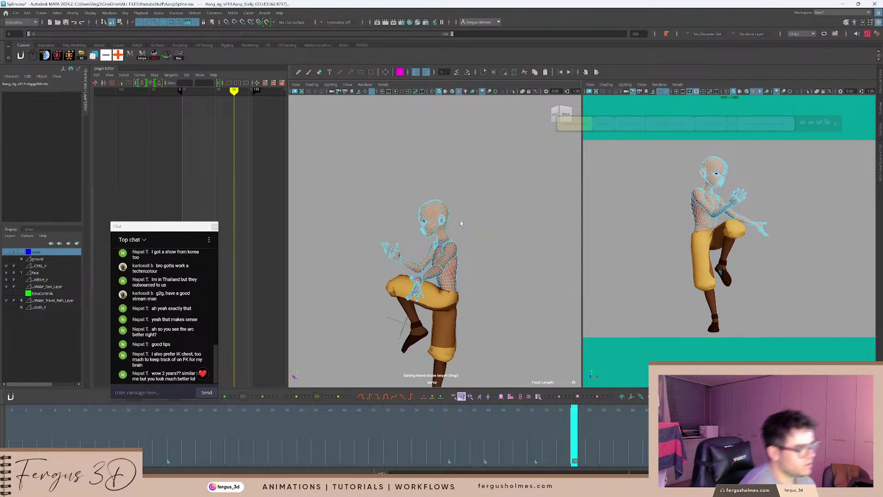
{"action": "left_click_drag", "start_coordinate": [441, 190], "coordinate": [448, 208], "text": "alt"}
{"action": "scroll", "coordinate": [448, 208], "scroll_direction": "up", "scroll_amount": 3}
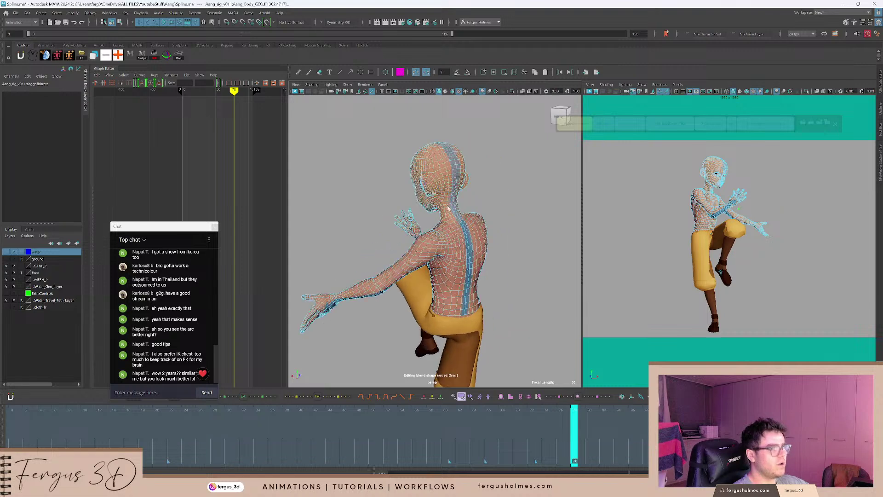
Try face selection on the body mesh again from behind and return the mesh to object mode.
{"action": "left_click", "coordinate": [440, 182]}
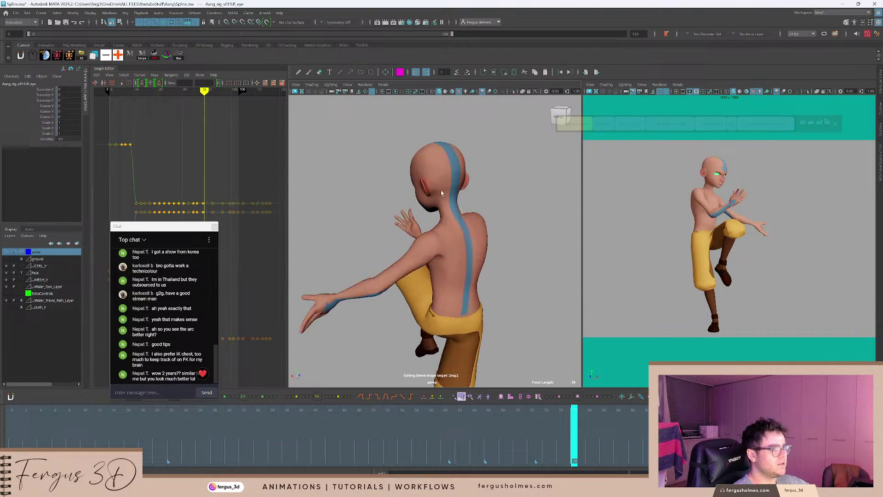
{"action": "right_click", "coordinate": [429, 170]}
{"action": "right_click_drag", "start_coordinate": [430, 175], "coordinate": [430, 188]}
{"action": "left_click", "coordinate": [443, 163]}
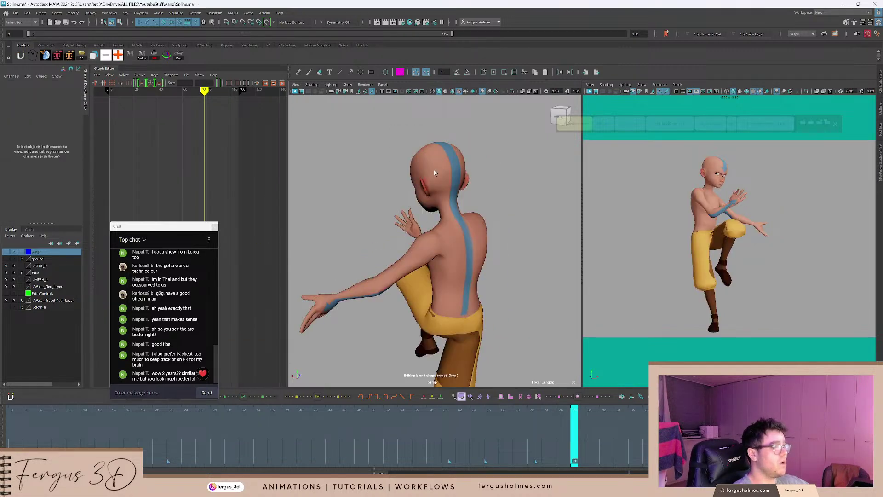
{"action": "left_click", "coordinate": [440, 175]}
{"action": "right_click", "coordinate": [464, 229]}
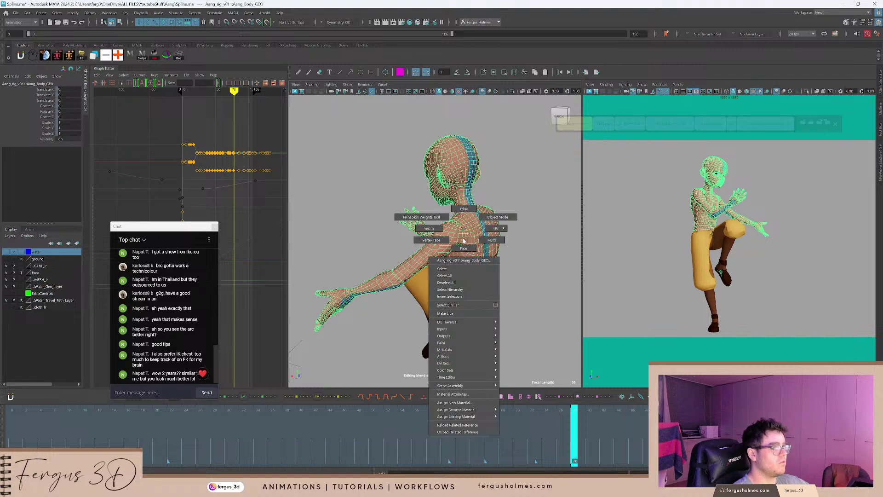
{"action": "right_click_drag", "start_coordinate": [463, 240], "coordinate": [464, 248]}
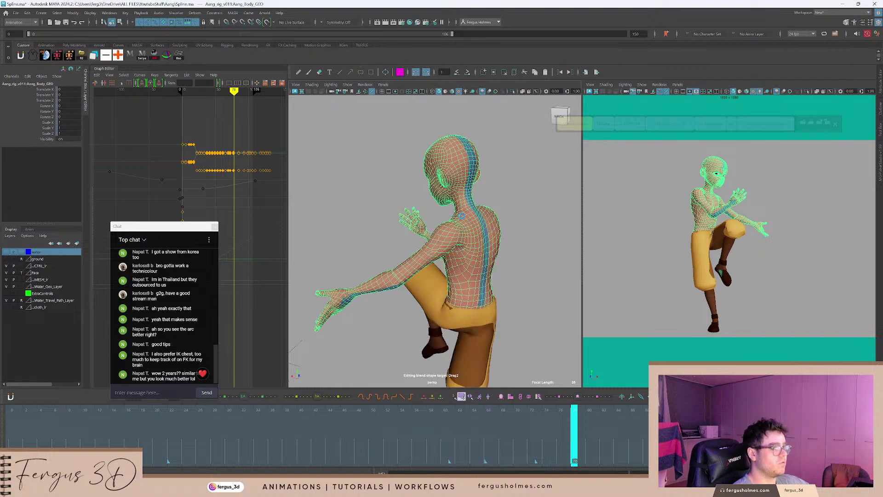
{"action": "left_click", "coordinate": [441, 190]}
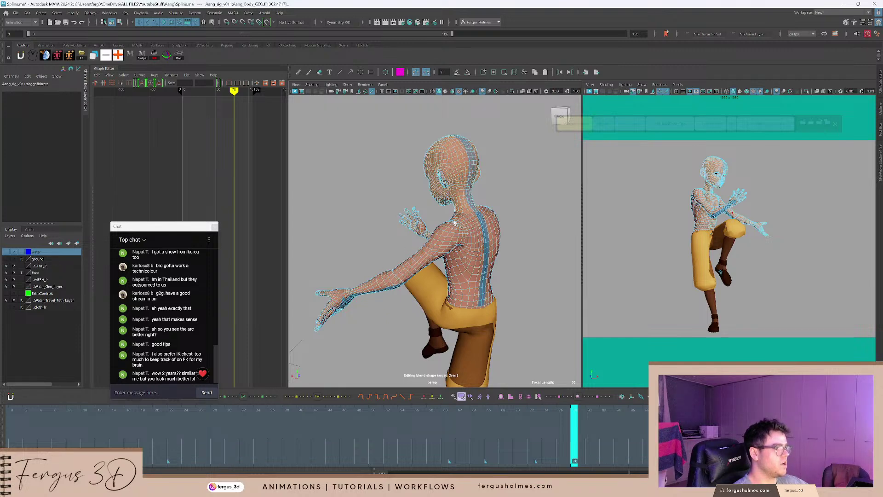
{"action": "left_click_drag", "start_coordinate": [439, 215], "coordinate": [476, 225], "text": "alt"}
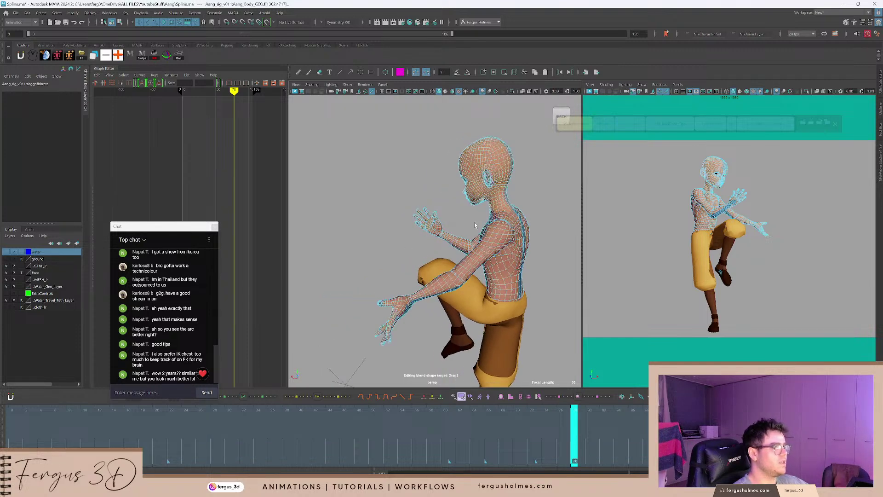
{"action": "left_click", "coordinate": [390, 149]}
{"action": "right_click_drag", "start_coordinate": [391, 150], "coordinate": [412, 138]}
{"action": "left_click", "coordinate": [412, 138]}
Play the rise repeatedly from around frame 60 without rig controls, reviewing the body motion from the side.
{"action": "left_click_drag", "start_coordinate": [419, 144], "coordinate": [470, 200], "text": "alt"}
{"action": "left_click_drag", "start_coordinate": [573, 432], "coordinate": [445, 439]}
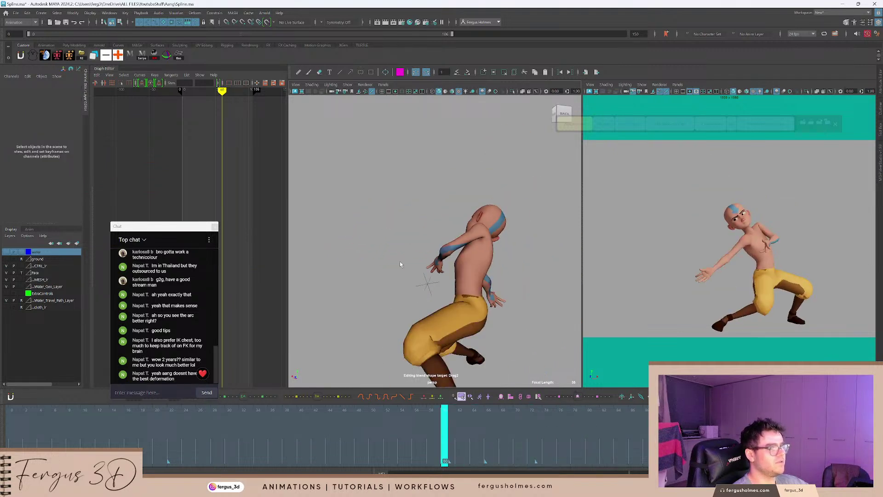
{"action": "key", "text": "alt+v"}
{"action": "key", "text": "alt+v"}
{"action": "left_click_drag", "start_coordinate": [463, 223], "coordinate": [423, 201], "text": "alt"}
{"action": "middle_click_drag", "start_coordinate": [422, 200], "coordinate": [448, 200], "text": "alt"}
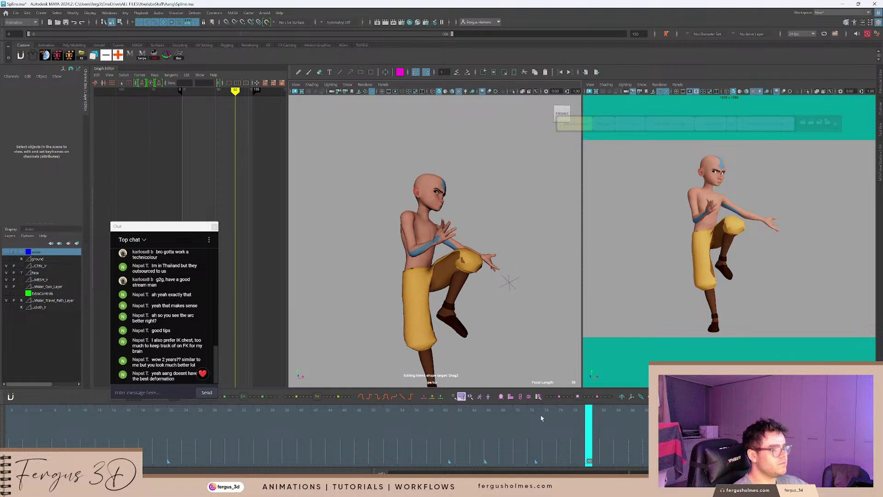
{"action": "left_click_drag", "start_coordinate": [538, 416], "coordinate": [441, 407]}
{"action": "key", "text": "alt+v"}
{"action": "key", "text": "alt+v"}
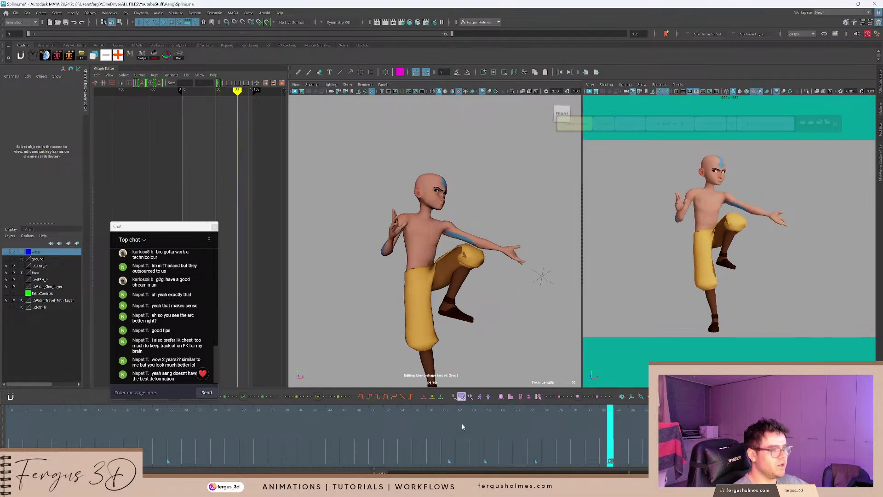
{"action": "left_click", "coordinate": [461, 424]}
{"action": "key", "text": "alt+v"}
{"action": "key", "text": "alt+v"}
Show the rig's control curves again and select the neck control at frame 75.
{"action": "scroll", "coordinate": [438, 267], "scroll_direction": "up", "scroll_amount": 5}
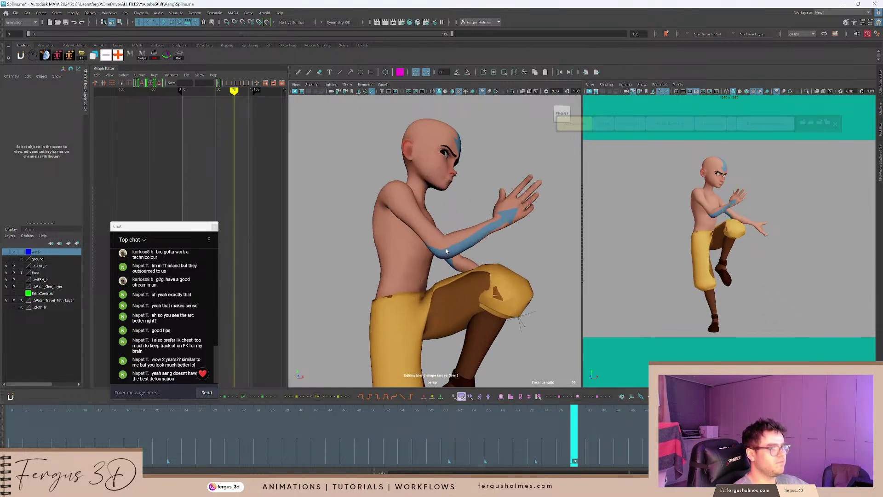
{"action": "left_click_drag", "start_coordinate": [437, 222], "coordinate": [470, 228], "text": "alt"}
{"action": "middle_click_drag", "start_coordinate": [471, 228], "coordinate": [479, 256], "text": "alt"}
{"action": "key", "text": "alt+1"}
{"action": "mouse_move", "coordinate": [556, 438]}
{"action": "left_mouse_down"}
{"action": "mouse_move", "coordinate": [493, 430]}
{"action": "mouse_move", "coordinate": [588, 427]}
{"action": "mouse_move", "coordinate": [523, 425]}
{"action": "mouse_move", "coordinate": [552, 422]}
{"action": "left_mouse_up"}
{"action": "middle_click_drag", "start_coordinate": [471, 224], "coordinate": [459, 236], "text": "alt"}
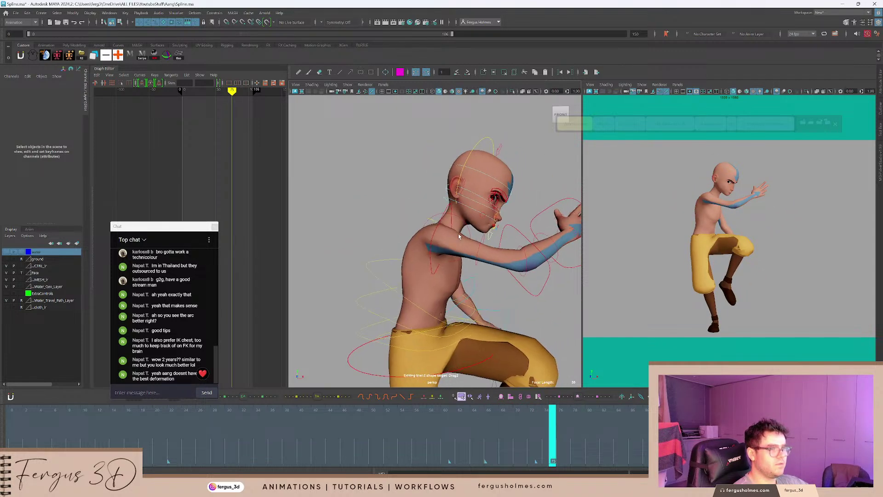
{"action": "left_click", "coordinate": [476, 141]}
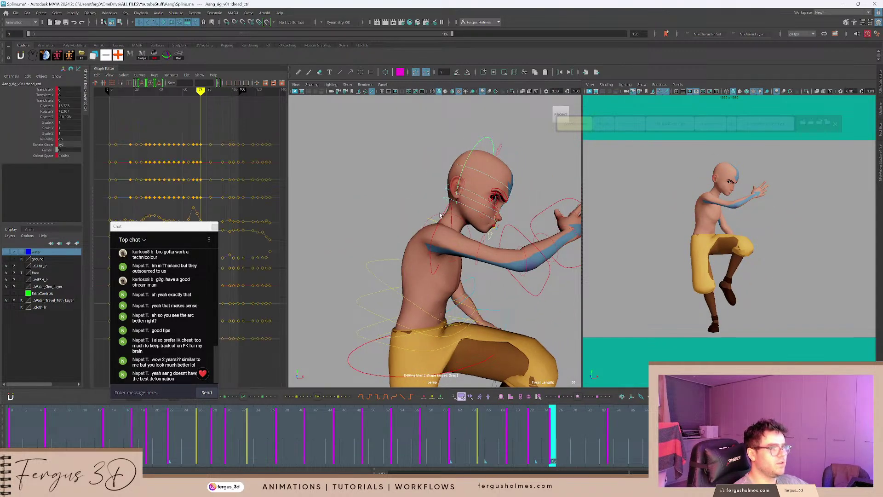
{"action": "left_click", "coordinate": [357, 235]}
{"action": "middle_click_drag", "start_coordinate": [357, 235], "coordinate": [331, 229], "text": "alt"}
{"action": "left_click_drag", "start_coordinate": [331, 228], "coordinate": [354, 232], "text": "alt"}
{"action": "left_click", "coordinate": [373, 206]}
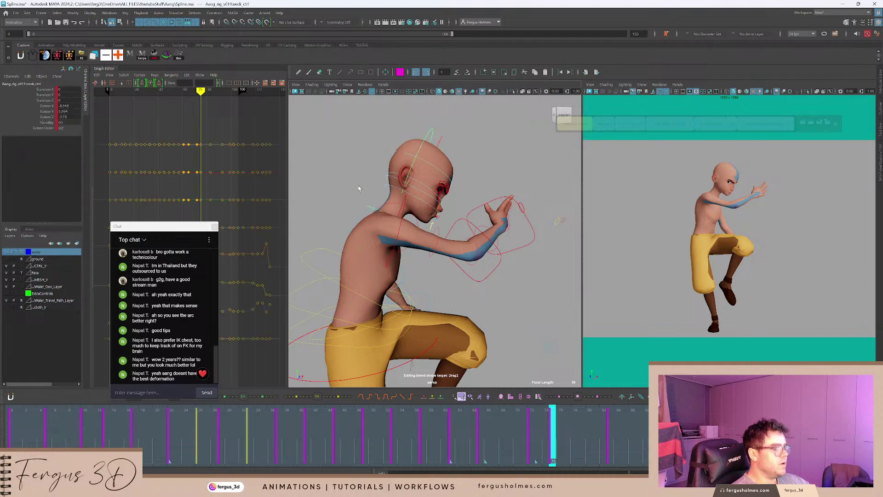
Select the chest FK spine control and return to frame 67 with the upper body in view.
{"action": "middle_click_drag", "start_coordinate": [359, 187], "coordinate": [383, 199], "text": "alt"}
{"action": "scroll", "coordinate": [383, 199], "scroll_direction": "up", "scroll_amount": 3}
{"action": "left_click", "coordinate": [382, 199]}
{"action": "left_click", "coordinate": [386, 216]}
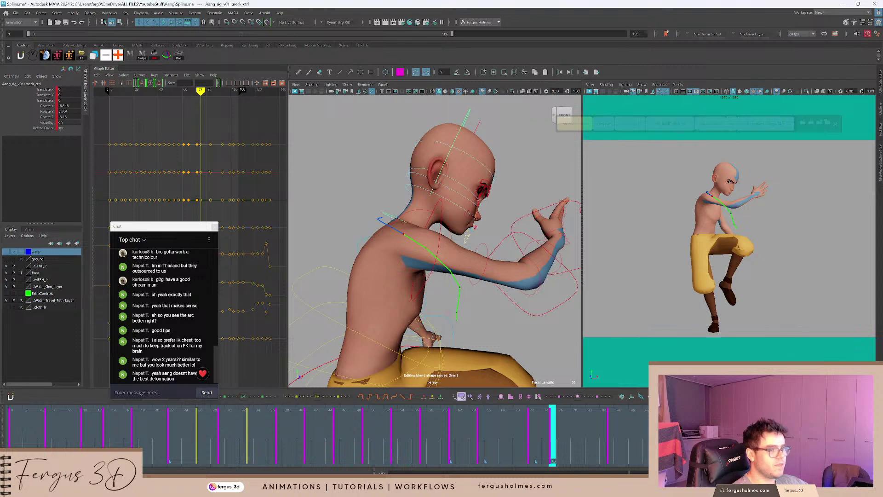
{"action": "mouse_move", "coordinate": [499, 420]}
{"action": "left_mouse_down"}
{"action": "mouse_move", "coordinate": [420, 418]}
{"action": "mouse_move", "coordinate": [502, 420]}
{"action": "mouse_move", "coordinate": [495, 421]}
{"action": "left_mouse_up"}
{"action": "middle_click_drag", "start_coordinate": [484, 262], "coordinate": [457, 134], "text": "alt"}
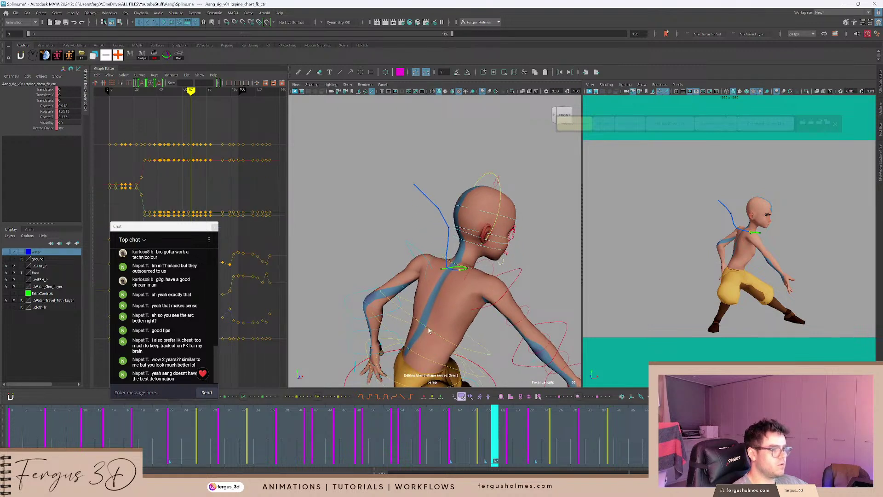
Select the belly FK spine control and isolate its Rotate X curve around frame 67 in the graph editor.
{"action": "left_click", "coordinate": [414, 343]}
{"action": "left_click", "coordinate": [50, 106]}
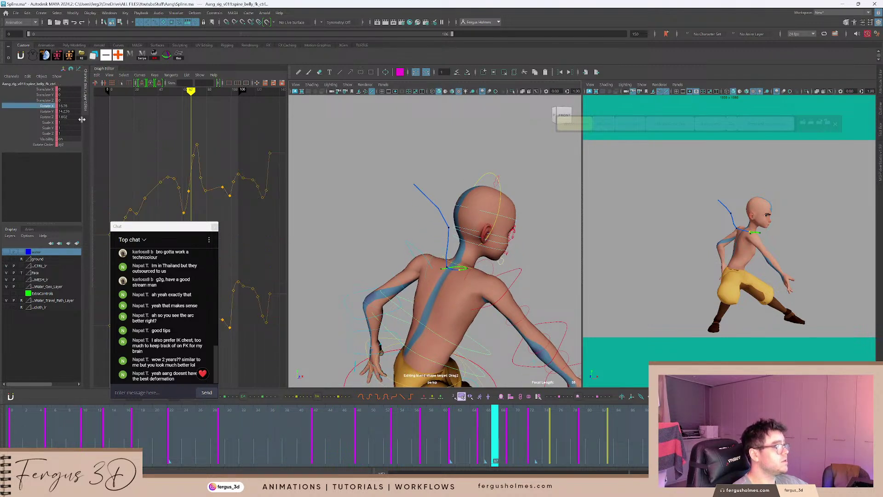
{"action": "left_click_drag", "start_coordinate": [174, 226], "coordinate": [72, 229]}
{"action": "right_click_drag", "start_coordinate": [191, 184], "coordinate": [206, 242], "text": "alt+shift"}
{"action": "scroll", "coordinate": [204, 241], "scroll_direction": "up", "scroll_amount": 6}
{"action": "scroll", "coordinate": [204, 243], "scroll_direction": "up", "scroll_amount": 3}
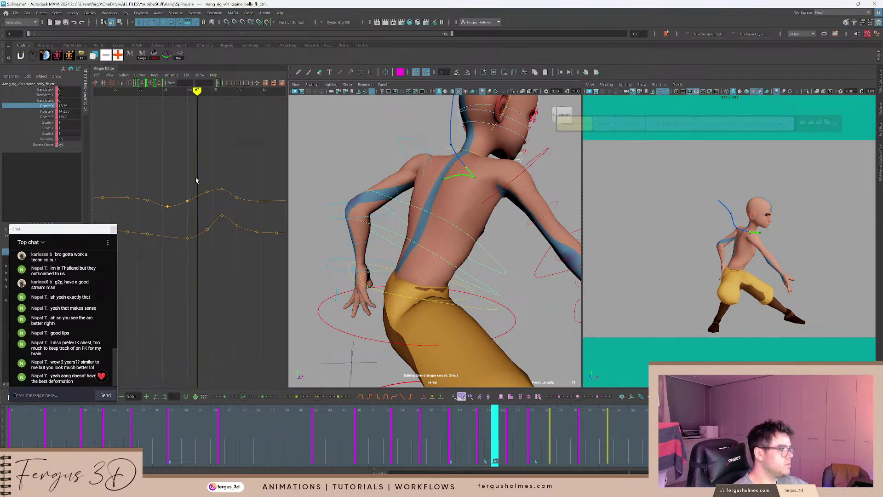
{"action": "left_click_drag", "start_coordinate": [476, 229], "coordinate": [386, 236], "text": "alt"}
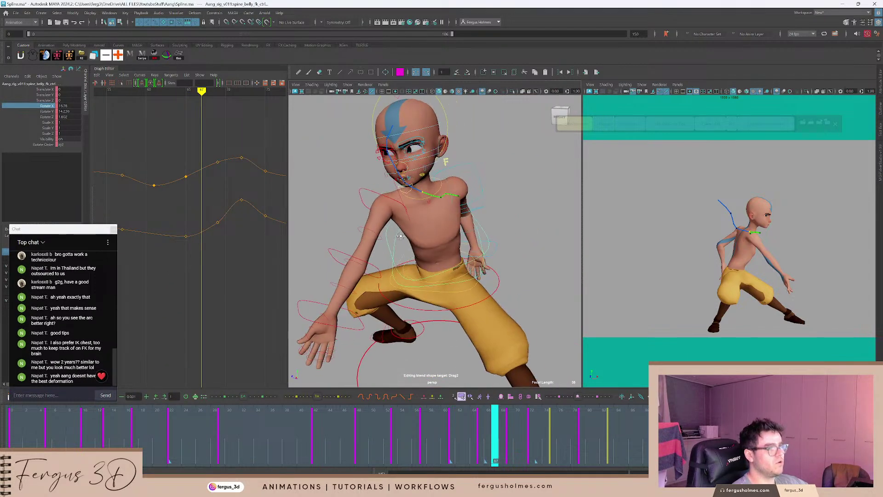
Scrub and step back through the rise to frame 61, examining the torso's rotation from the front and side.
{"action": "scroll", "coordinate": [443, 225], "scroll_direction": "down", "scroll_amount": 3}
{"action": "mouse_move", "coordinate": [482, 422]}
{"action": "left_mouse_down"}
{"action": "mouse_move", "coordinate": [424, 420]}
{"action": "mouse_move", "coordinate": [568, 416]}
{"action": "left_mouse_up"}
{"action": "left_click_drag", "start_coordinate": [442, 447], "coordinate": [489, 431]}
{"action": "scroll", "coordinate": [444, 230], "scroll_direction": "up", "scroll_amount": 3}
{"action": "left_click_drag", "start_coordinate": [444, 225], "coordinate": [320, 271], "text": "alt"}
{"action": "key", "text": "comma"}
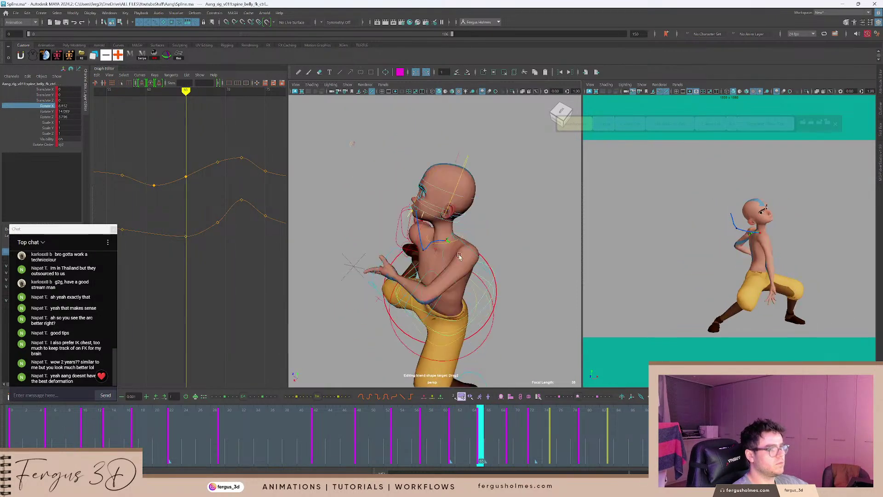
{"action": "key", "text": "comma"}
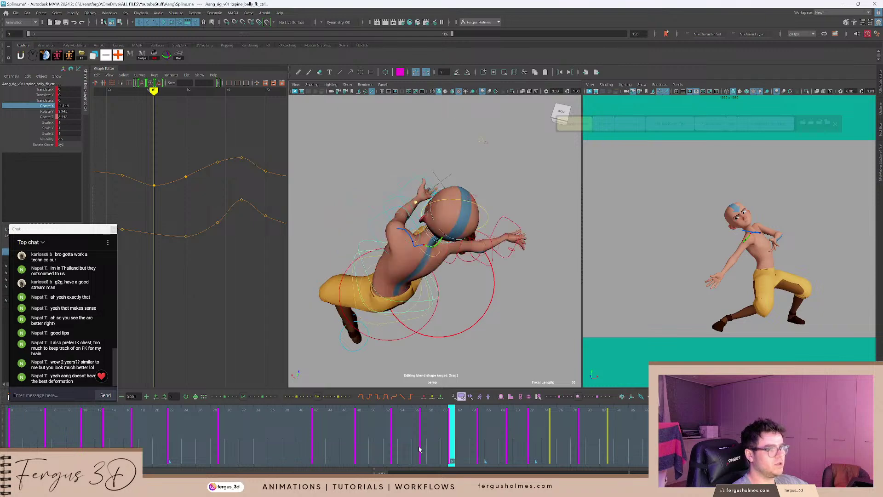
Scrub the crouch and the start of the rise up to frame 63, examining the torso's lean from several angles.
{"action": "mouse_move", "coordinate": [453, 433]}
{"action": "left_mouse_down"}
{"action": "mouse_move", "coordinate": [400, 437]}
{"action": "mouse_move", "coordinate": [447, 445]}
{"action": "left_mouse_up"}
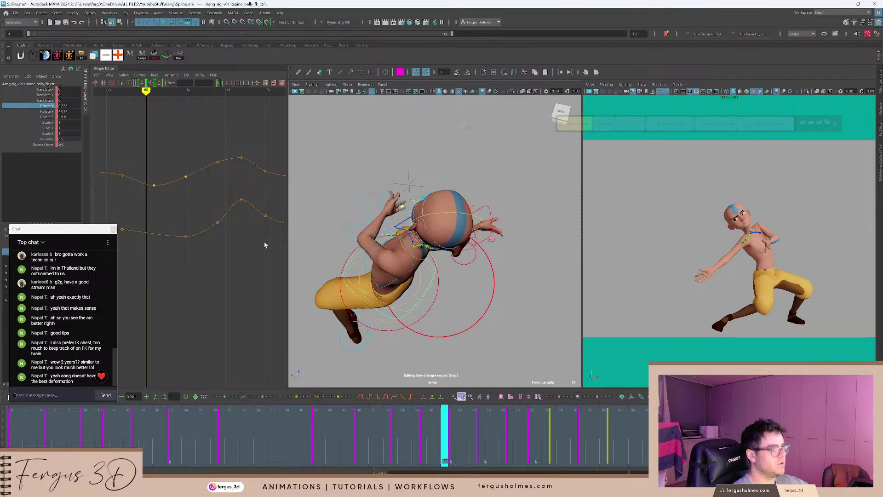
{"action": "left_click_drag", "start_coordinate": [394, 272], "coordinate": [452, 219], "text": "alt"}
{"action": "key", "text": "comma"}
{"action": "left_click_drag", "start_coordinate": [372, 424], "coordinate": [337, 425]}
{"action": "left_click_drag", "start_coordinate": [483, 233], "coordinate": [446, 271], "text": "alt"}
{"action": "left_click_drag", "start_coordinate": [320, 422], "coordinate": [452, 438]}
{"action": "scroll", "coordinate": [442, 355], "scroll_direction": "up", "scroll_amount": 5}
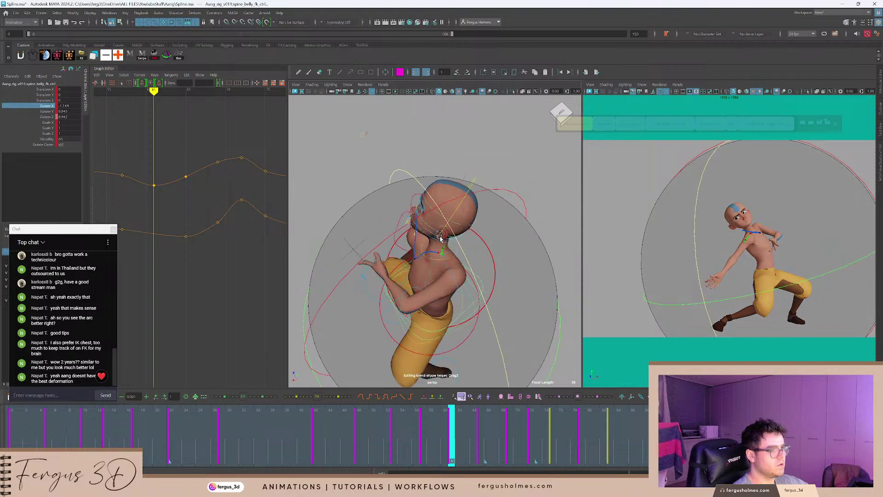
{"action": "middle_click_drag", "start_coordinate": [441, 354], "coordinate": [443, 344], "text": "alt"}
{"action": "left_click_drag", "start_coordinate": [453, 427], "coordinate": [462, 429]}
{"action": "left_click_drag", "start_coordinate": [444, 270], "coordinate": [489, 231], "text": "alt"}
{"action": "key", "text": "q"}
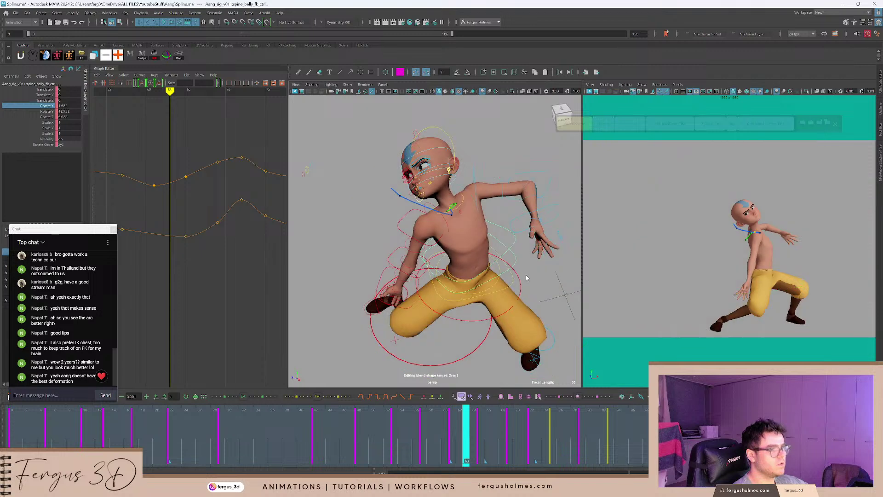
Isolate the COG control's rotation curves and rotate the COG at frame 63 to adjust the torso's lean.
{"action": "left_click", "coordinate": [525, 277]}
{"action": "left_click", "coordinate": [520, 279]}
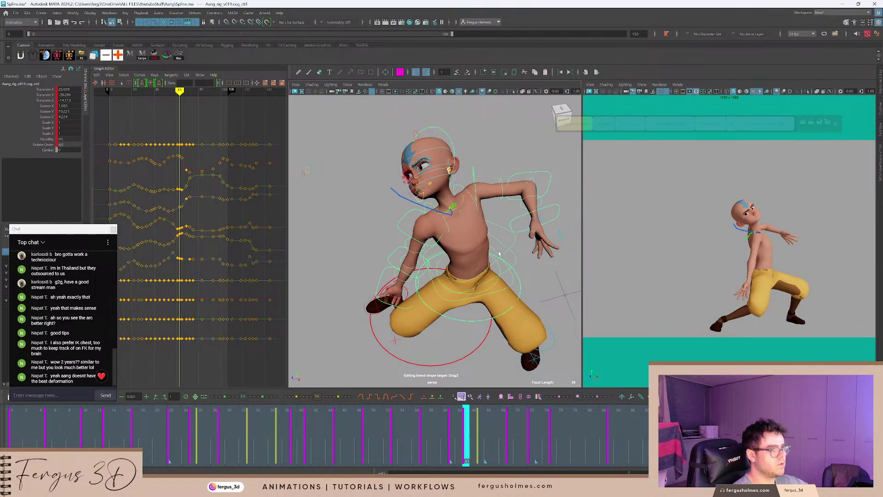
{"action": "key", "text": "Delete"}
{"action": "key", "text": "ctrl+z"}
{"action": "left_click", "coordinate": [50, 90]}
{"action": "left_click_drag", "start_coordinate": [49, 106], "coordinate": [49, 118]}
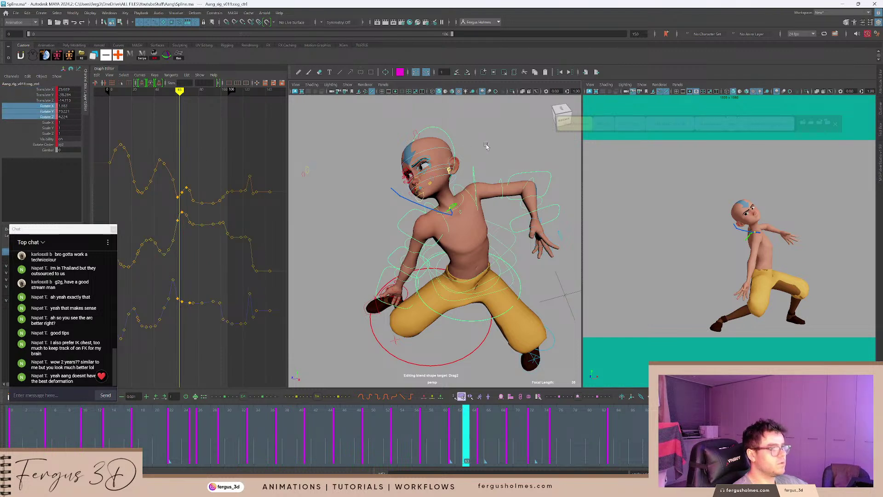
{"action": "key", "text": "e"}
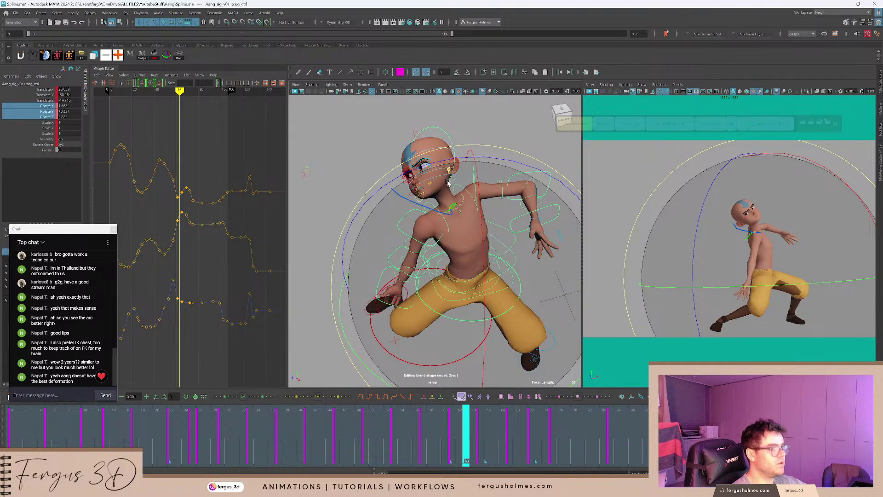
{"action": "left_click_drag", "start_coordinate": [445, 182], "coordinate": [470, 186]}
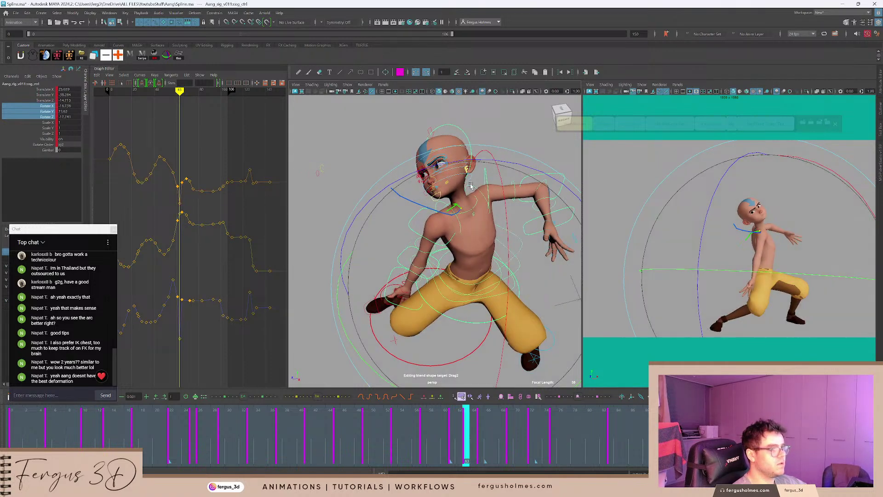
Try to add a COG key at frame 59 while comparing the pose with frame 61 from above.
{"action": "left_click_drag", "start_coordinate": [478, 144], "coordinate": [474, 255], "text": "alt"}
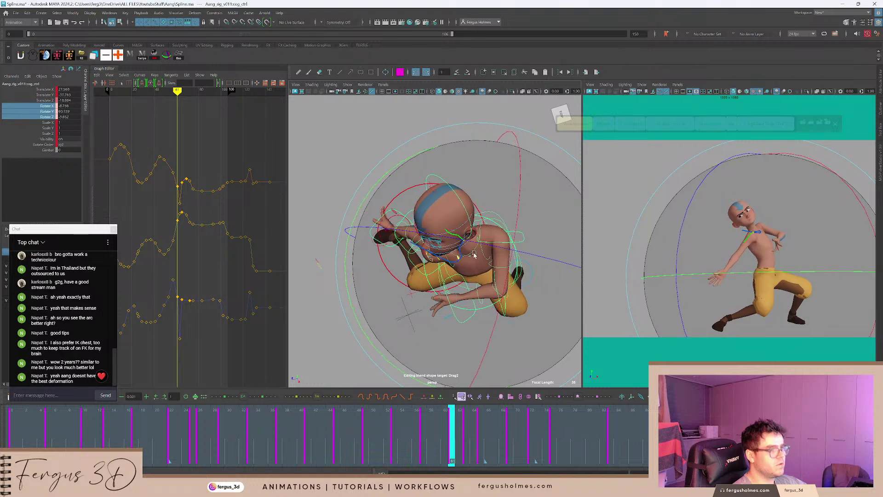
{"action": "left_click", "coordinate": [438, 417]}
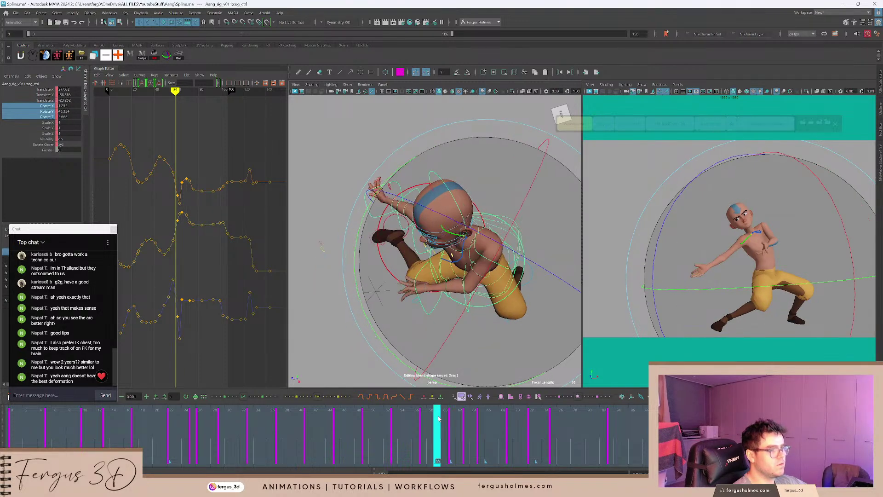
{"action": "key", "text": "s"}
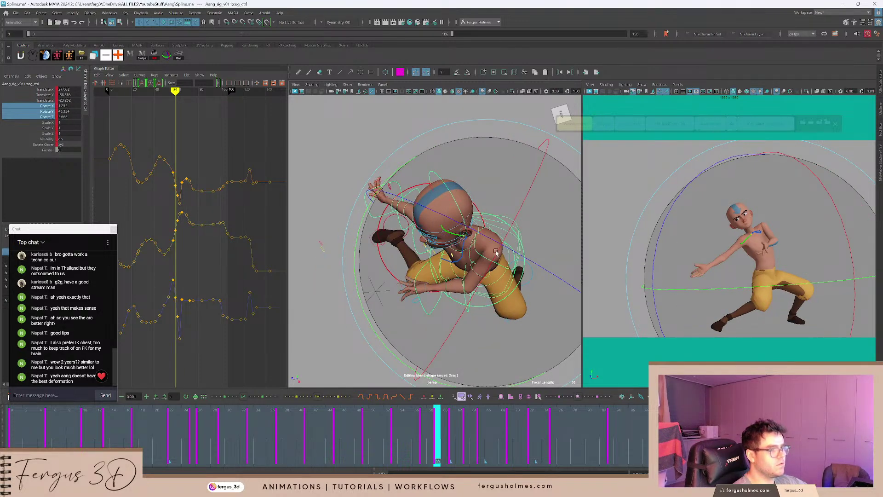
{"action": "key", "text": "period"}
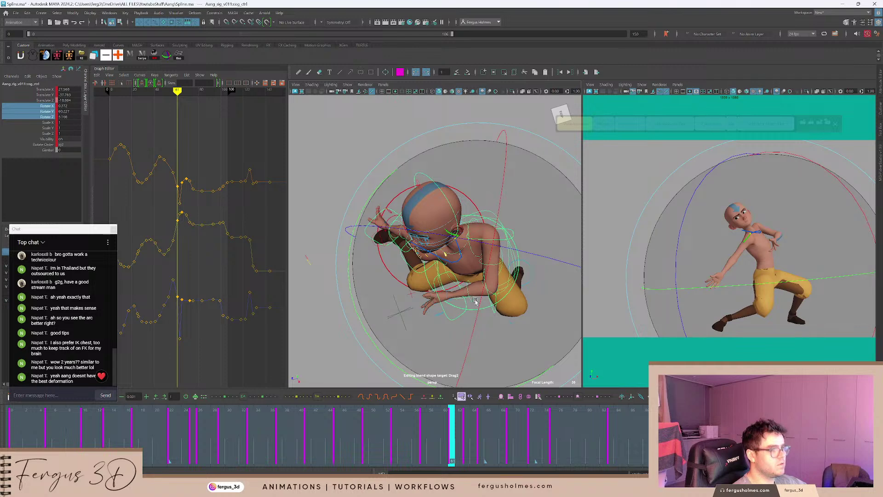
{"action": "left_click", "coordinate": [438, 419]}
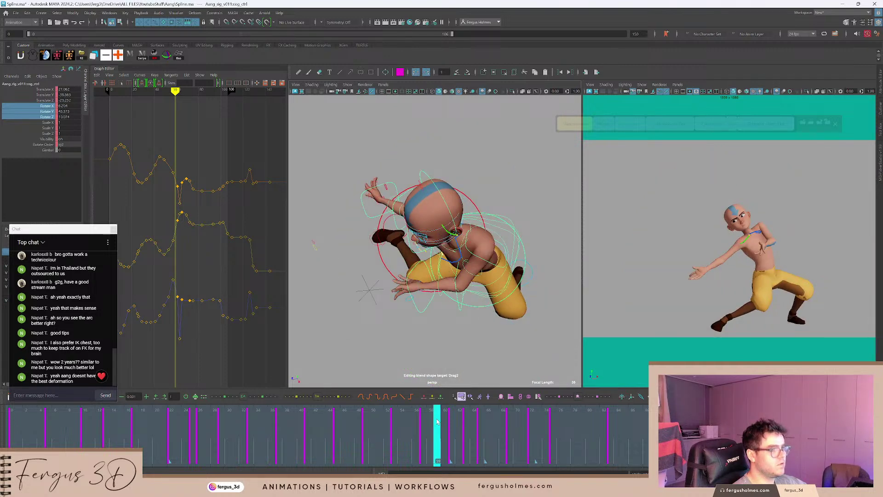
Key the COG control at frame 60, and adjust its rotation at frame 61 and on the pose that follows.
{"action": "key", "text": "e"}
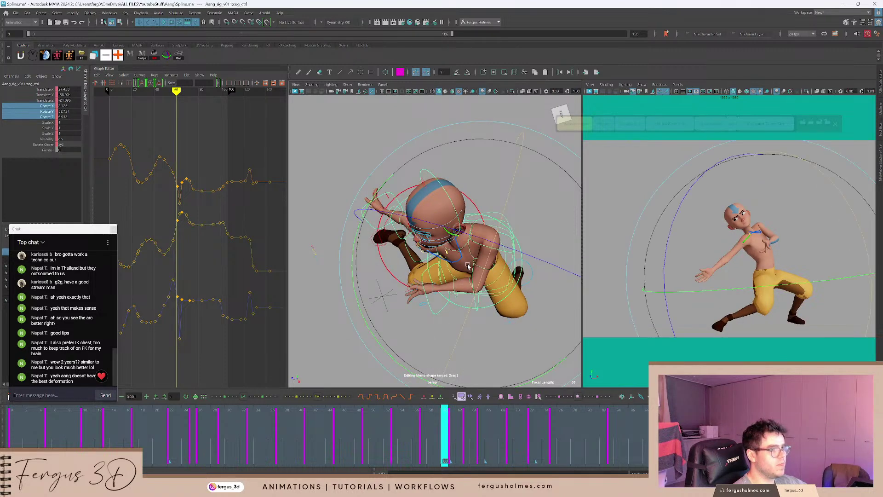
{"action": "key", "text": "period"}
{"action": "left_click_drag", "start_coordinate": [466, 244], "coordinate": [483, 246]}
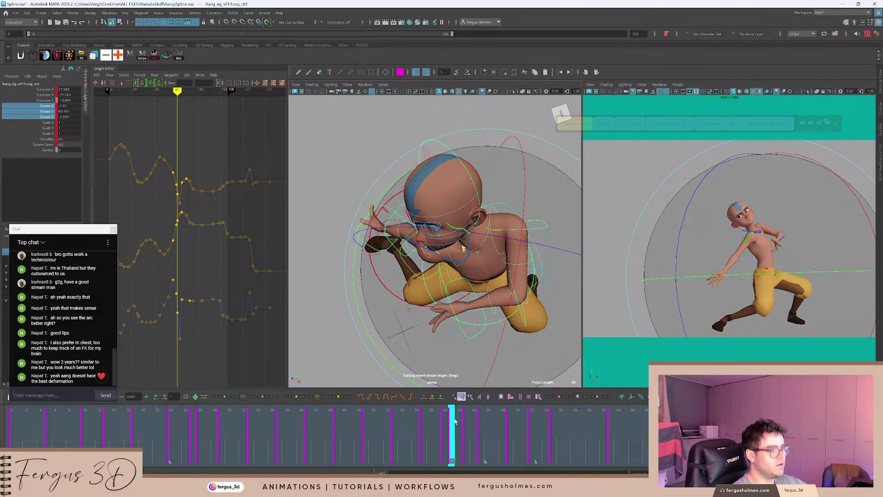
{"action": "key", "text": "period"}
{"action": "left_click_drag", "start_coordinate": [475, 266], "coordinate": [479, 245]}
{"action": "key", "text": "comma"}
{"action": "scroll", "coordinate": [442, 215], "scroll_direction": "up", "scroll_amount": 2}
{"action": "key", "text": "comma"}
{"action": "right_click_drag", "start_coordinate": [423, 240], "coordinate": [436, 241], "text": "alt"}
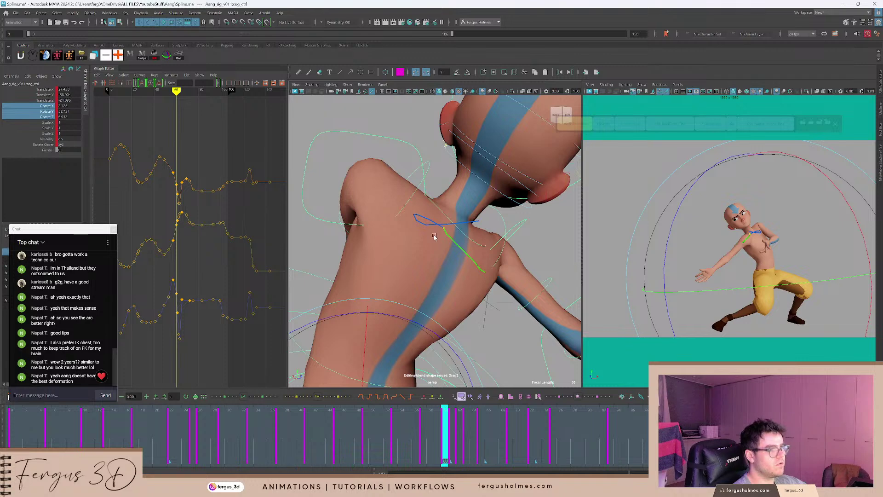
Rotate the COG control at frame 60 and compare the neck's arc with frame 57 in the camera view.
{"action": "left_click", "coordinate": [434, 237]}
{"action": "key", "text": "ctrl+z"}
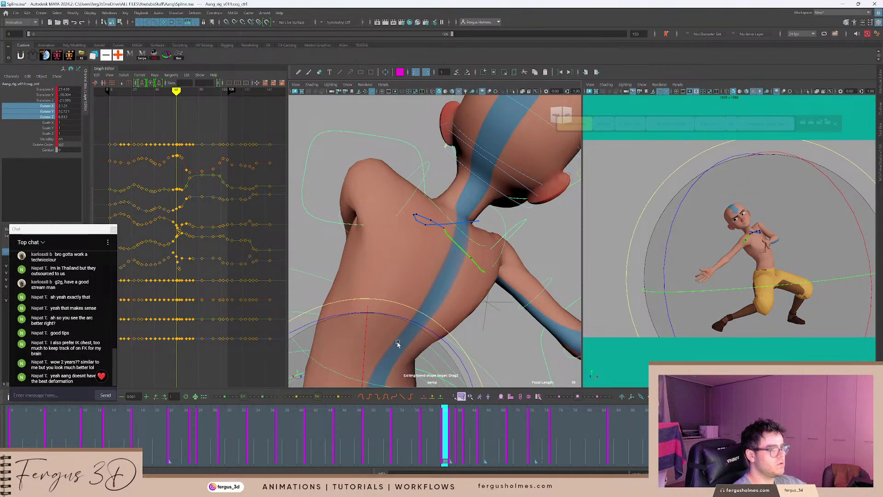
{"action": "left_click_drag", "start_coordinate": [398, 343], "coordinate": [392, 349]}
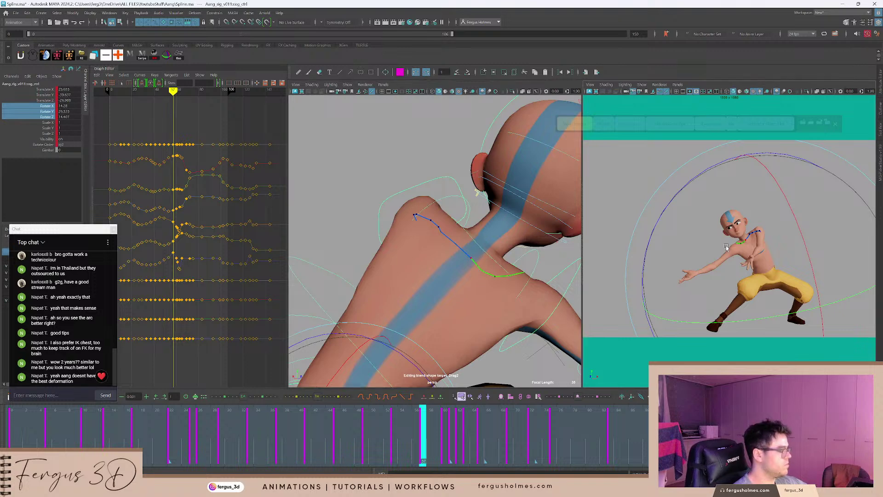
{"action": "scroll", "coordinate": [690, 237], "scroll_direction": "up", "scroll_amount": 8}
{"action": "scroll", "coordinate": [708, 255], "scroll_direction": "up", "scroll_amount": 4}
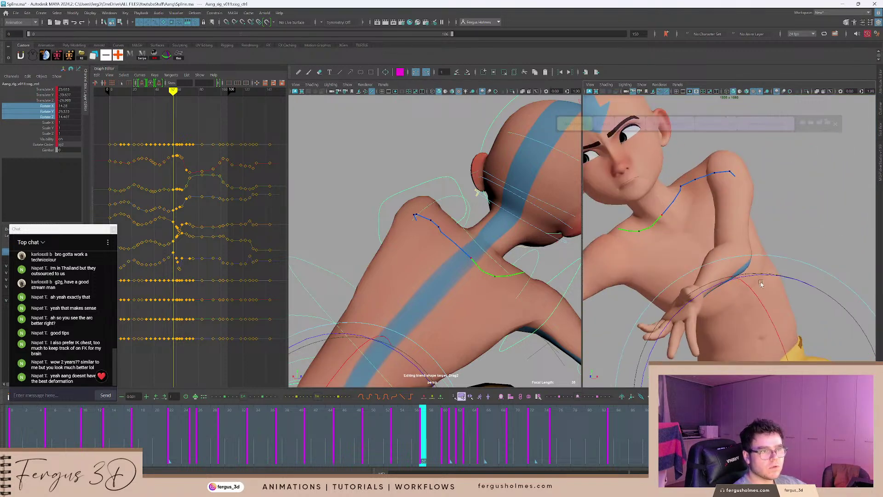
{"action": "mouse_move", "coordinate": [443, 431]}
{"action": "left_mouse_down"}
{"action": "mouse_move", "coordinate": [394, 429]}
{"action": "mouse_move", "coordinate": [497, 430]}
{"action": "mouse_move", "coordinate": [445, 431]}
{"action": "left_mouse_up"}
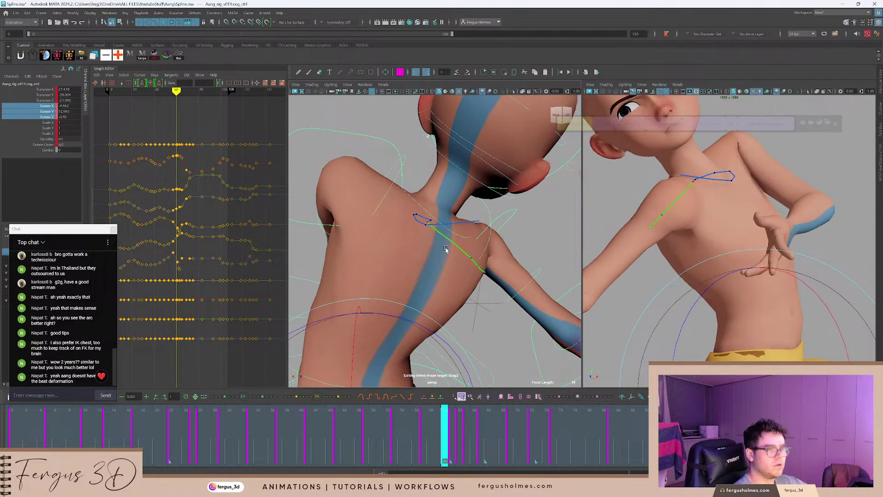
Examine the back and neck arc around frame 61 from behind, stepping between neighbouring COG keys.
{"action": "key", "text": "period"}
{"action": "scroll", "coordinate": [453, 322], "scroll_direction": "down", "scroll_amount": 5}
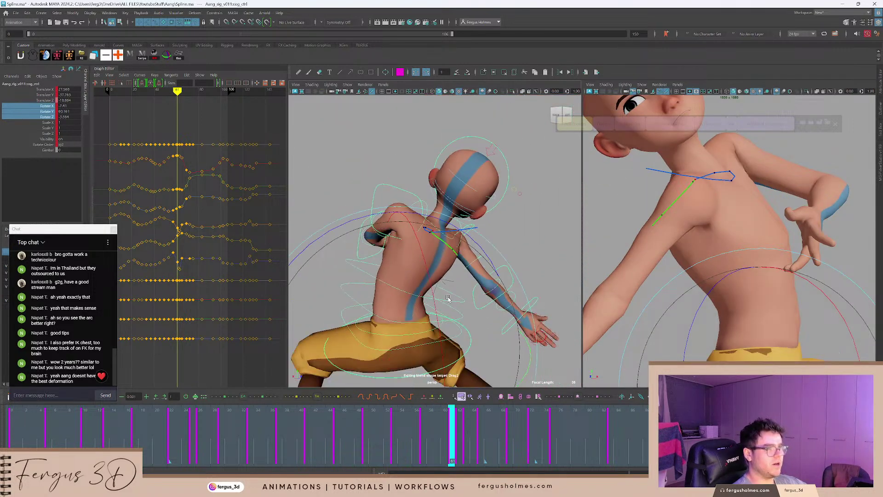
{"action": "left_click_drag", "start_coordinate": [449, 299], "coordinate": [437, 274], "text": "alt"}
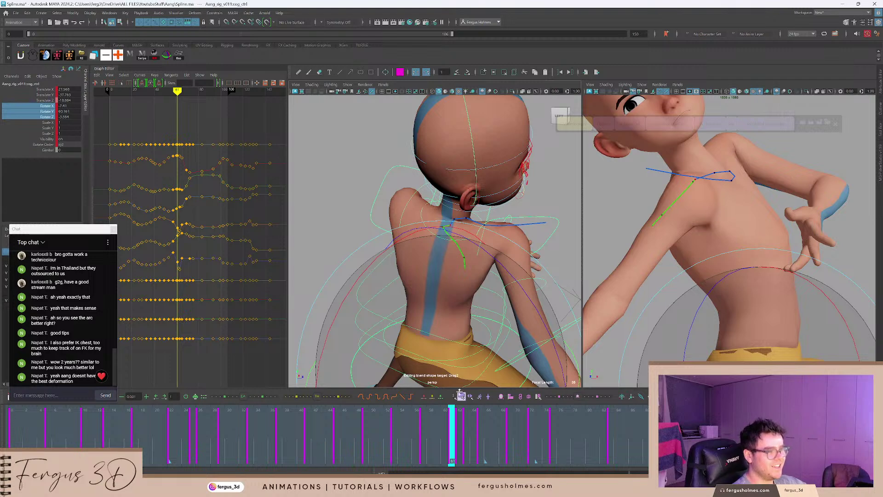
{"action": "left_click", "coordinate": [458, 419]}
{"action": "key", "text": "comma"}
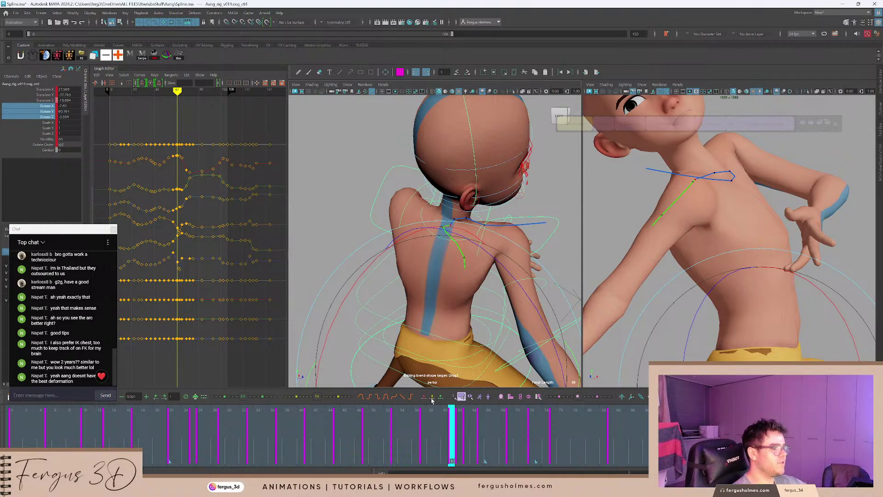
{"action": "key", "text": "ctrl+z"}
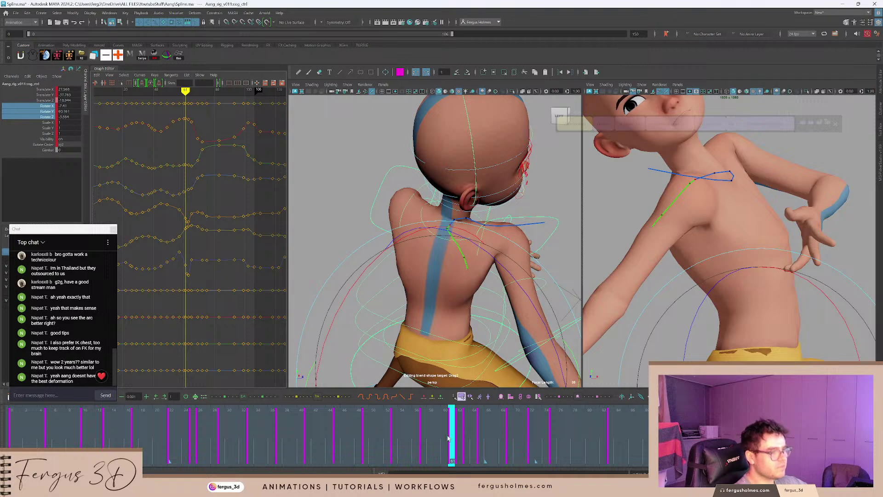
{"action": "key", "text": "period"}
{"action": "key", "text": "comma"}
{"action": "left_click_drag", "start_coordinate": [459, 300], "coordinate": [511, 216], "text": "alt"}
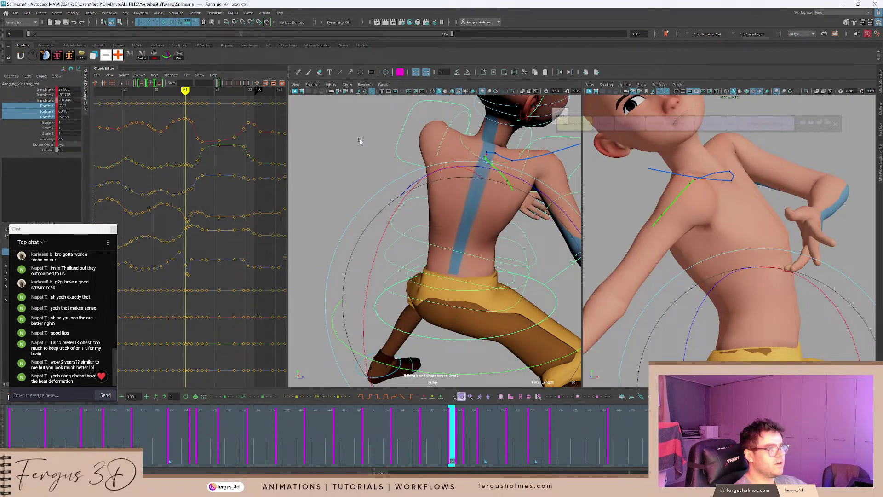
Clear the COG control's rotation channel selection and delete its keys around frame 61.
{"action": "left_click", "coordinate": [273, 164]}
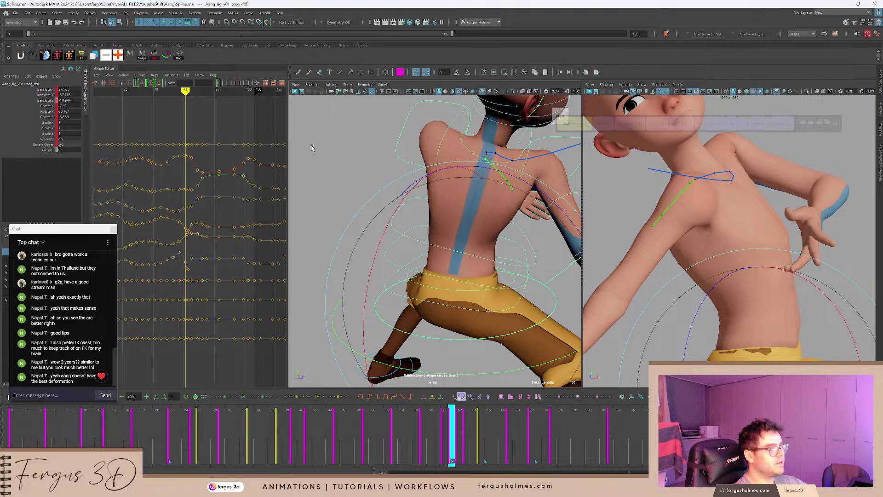
{"action": "key", "text": "period"}
{"action": "left_click_drag", "start_coordinate": [370, 149], "coordinate": [368, 163], "text": "alt"}
{"action": "key", "text": "comma"}
{"action": "key", "text": "comma"}
{"action": "key", "text": "alt+period"}
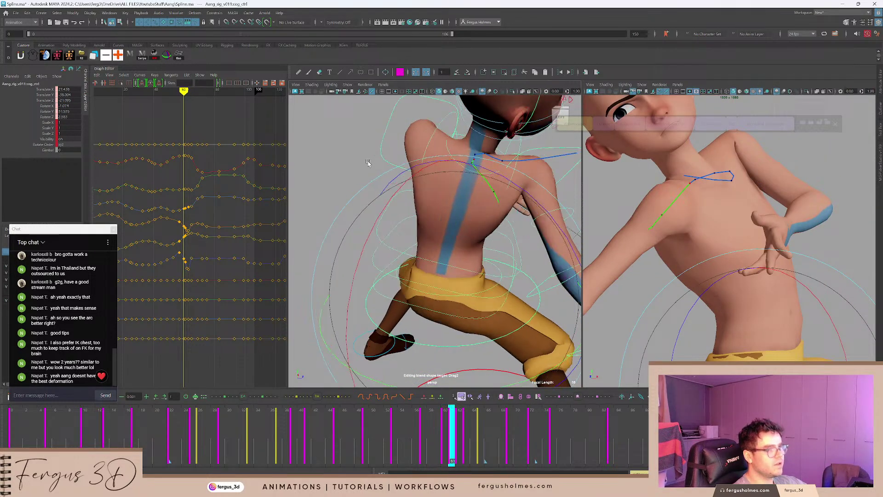
{"action": "key", "text": "Delete"}
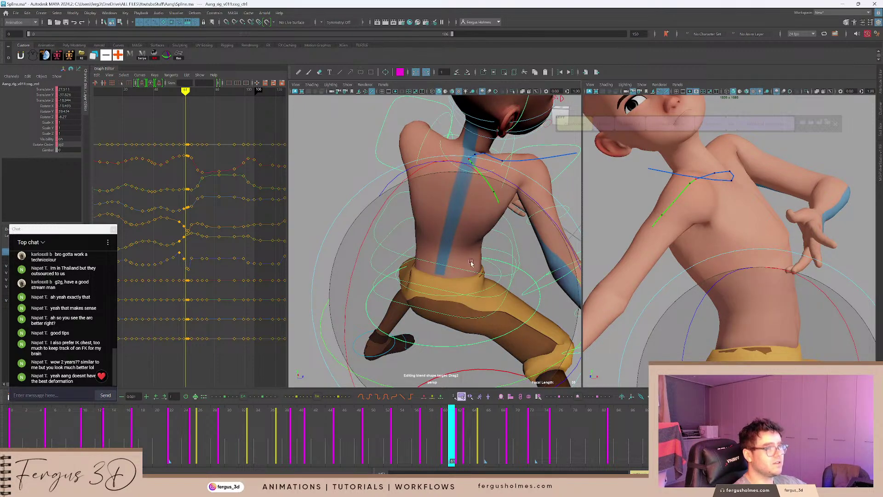
{"action": "left_click_drag", "start_coordinate": [471, 263], "coordinate": [474, 187], "text": "alt"}
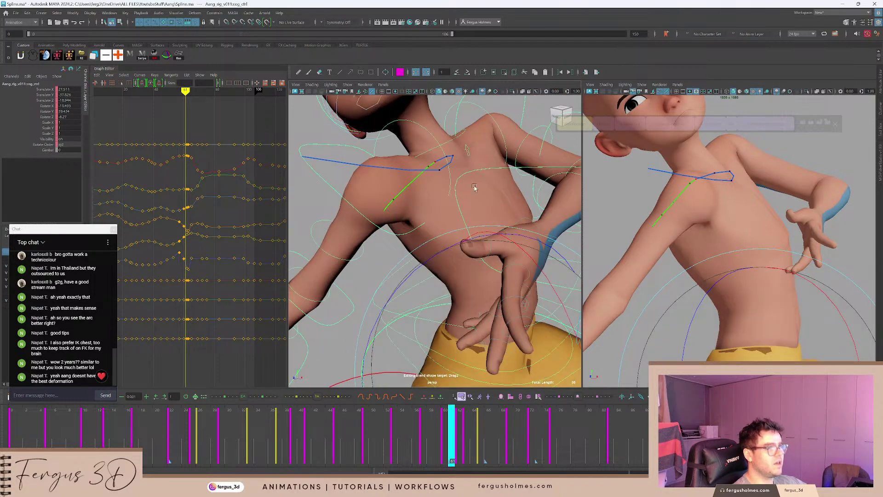
Select the belly spine control and examine the neck arc from behind up to frame 63.
{"action": "left_click", "coordinate": [603, 123]}
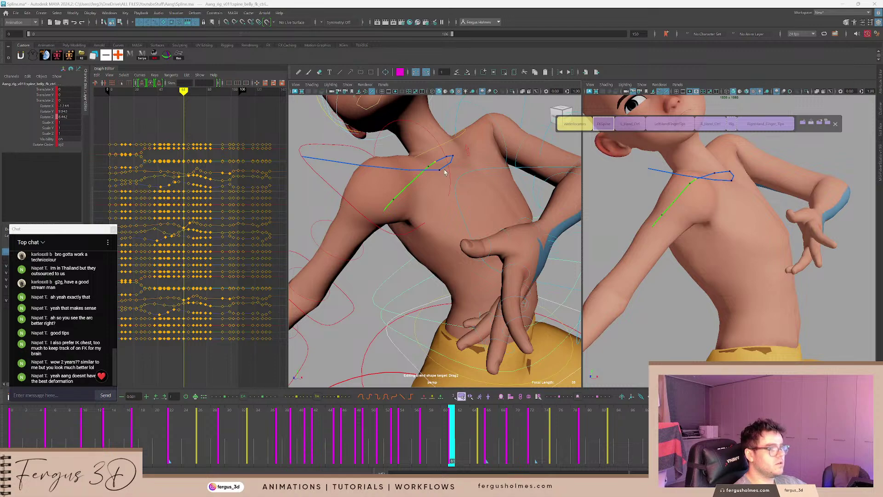
{"action": "right_click_drag", "start_coordinate": [427, 228], "coordinate": [314, 220], "text": "alt"}
{"action": "left_click_drag", "start_coordinate": [314, 220], "coordinate": [385, 204], "text": "alt"}
{"action": "left_click_drag", "start_coordinate": [440, 452], "coordinate": [466, 446]}
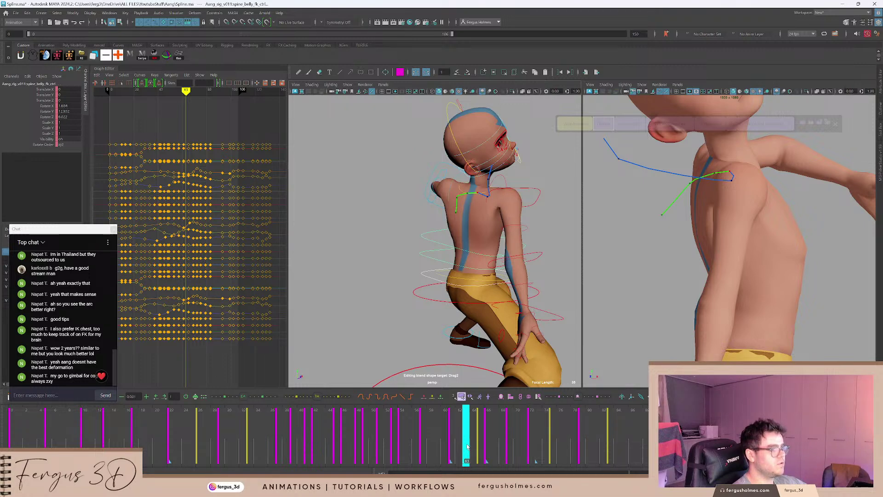
{"action": "left_click_drag", "start_coordinate": [468, 314], "coordinate": [442, 264], "text": "alt"}
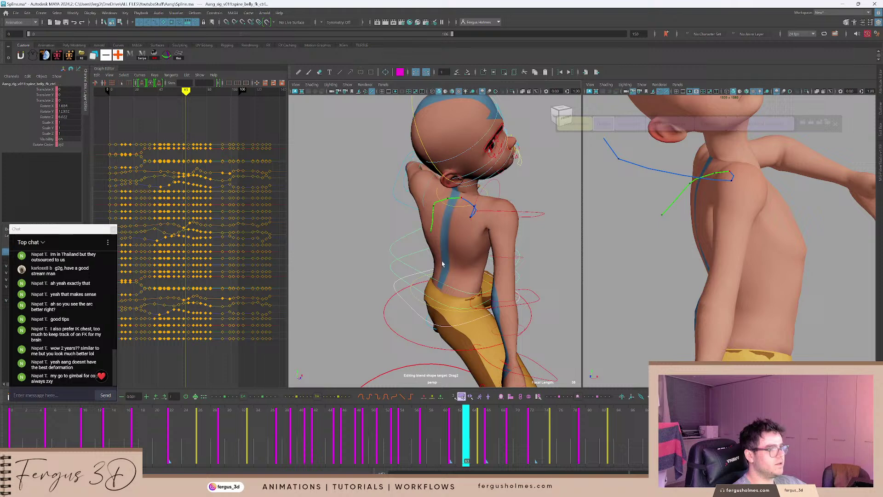
Select the COG control and get tips for its rotation order from the Convert Rotation Order tool.
{"action": "left_click", "coordinate": [385, 320]}
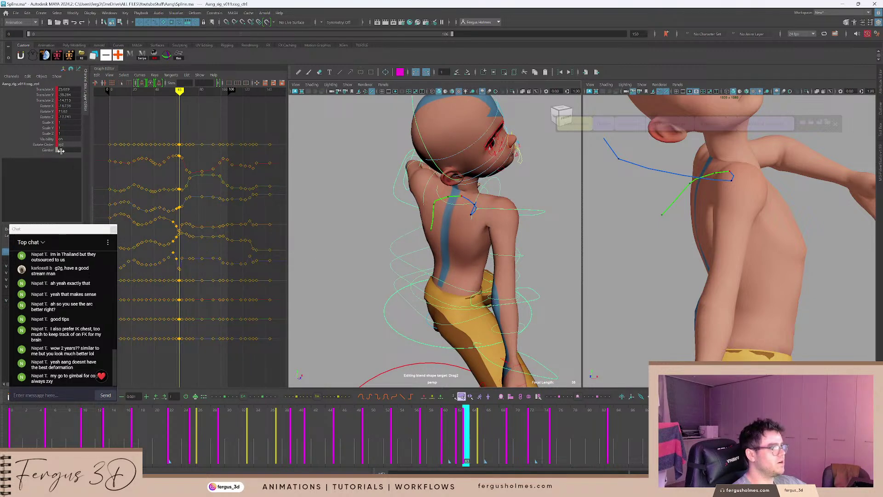
{"action": "key", "text": "e"}
{"action": "left_click_drag", "start_coordinate": [451, 218], "coordinate": [291, 98], "text": "alt"}
{"action": "left_click", "coordinate": [168, 55]}
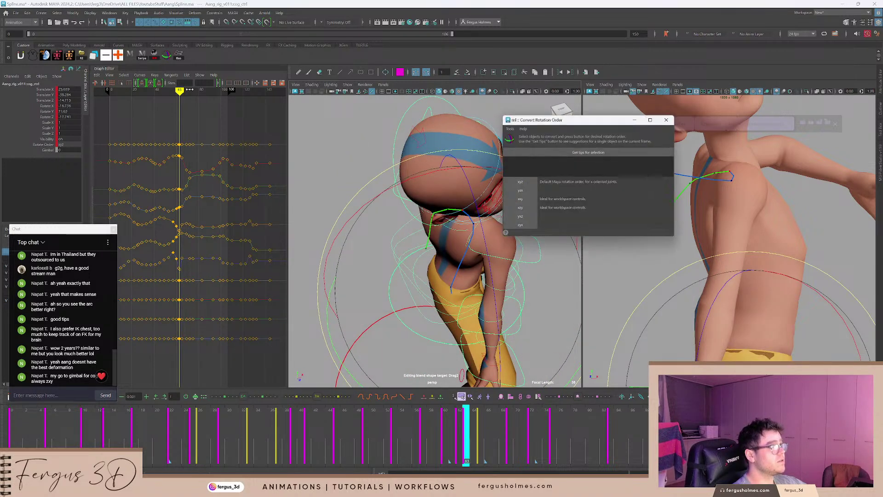
{"action": "left_click_drag", "start_coordinate": [442, 216], "coordinate": [329, 249], "text": "alt"}
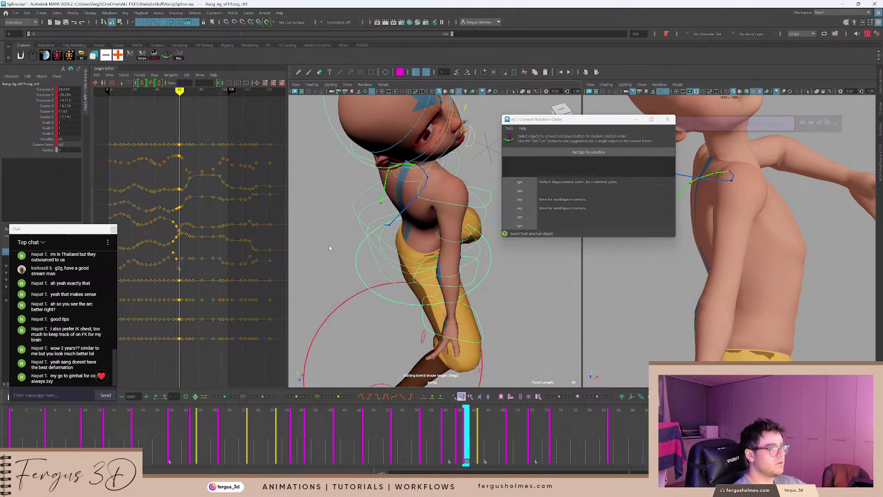
{"action": "left_click", "coordinate": [522, 318]}
{"action": "left_click", "coordinate": [496, 263]}
{"action": "left_click", "coordinate": [573, 154]}
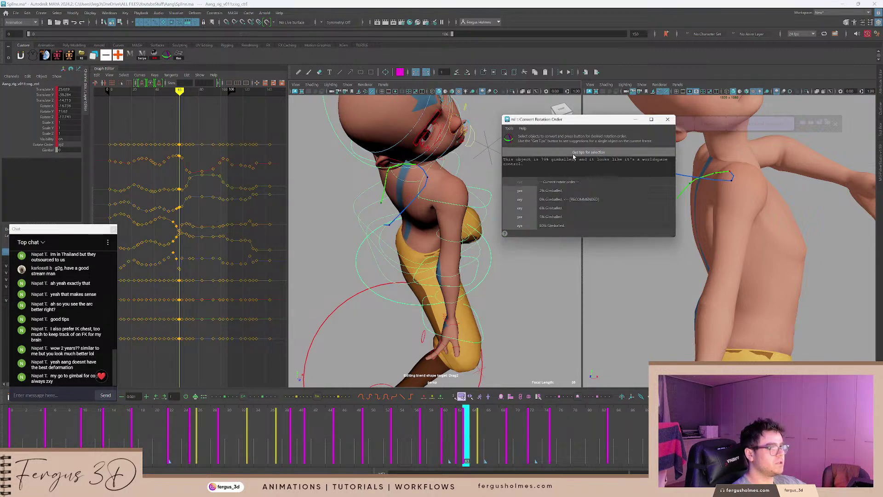
Convert the COG control's rotation order to the recommended zxy and check the pose on earlier frames.
{"action": "left_click_drag", "start_coordinate": [510, 256], "coordinate": [467, 231], "text": "alt"}
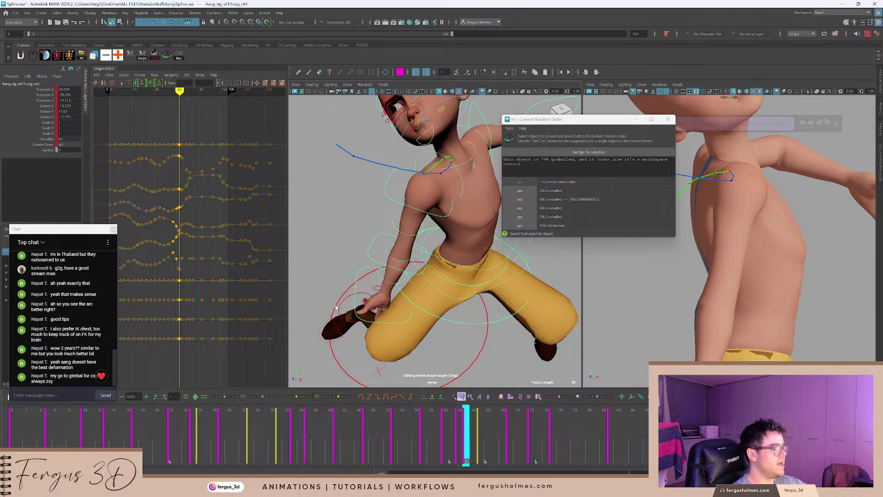
{"action": "left_click", "coordinate": [520, 199]}
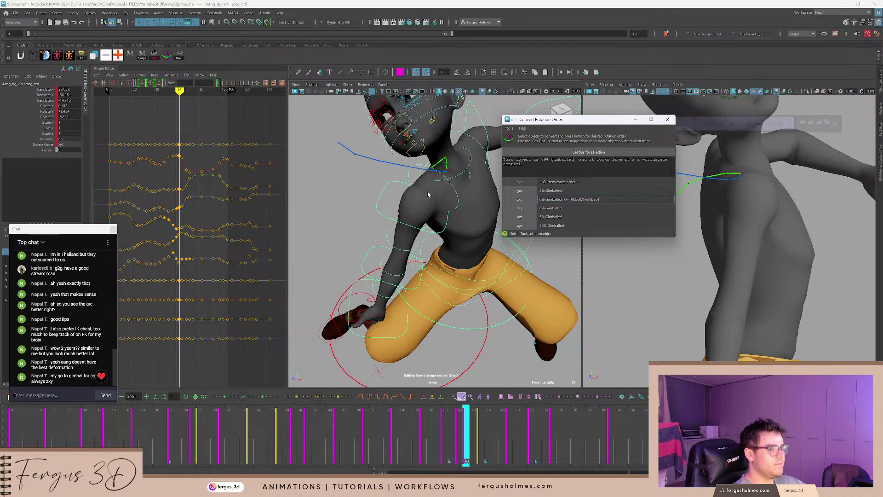
{"action": "left_click_drag", "start_coordinate": [424, 435], "coordinate": [249, 420]}
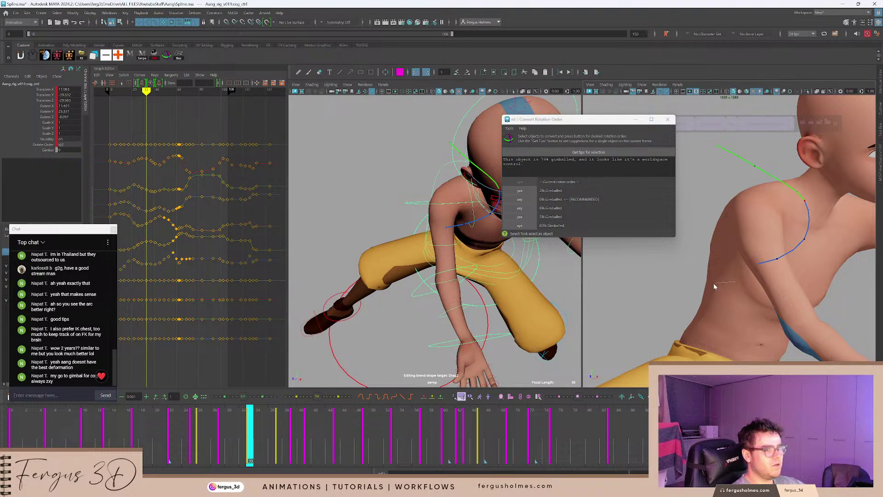
{"action": "left_click_drag", "start_coordinate": [575, 119], "coordinate": [141, 111]}
Clear the selection and review the neck arc and body motion in the camera view up to frame 62.
{"action": "left_click", "coordinate": [385, 183]}
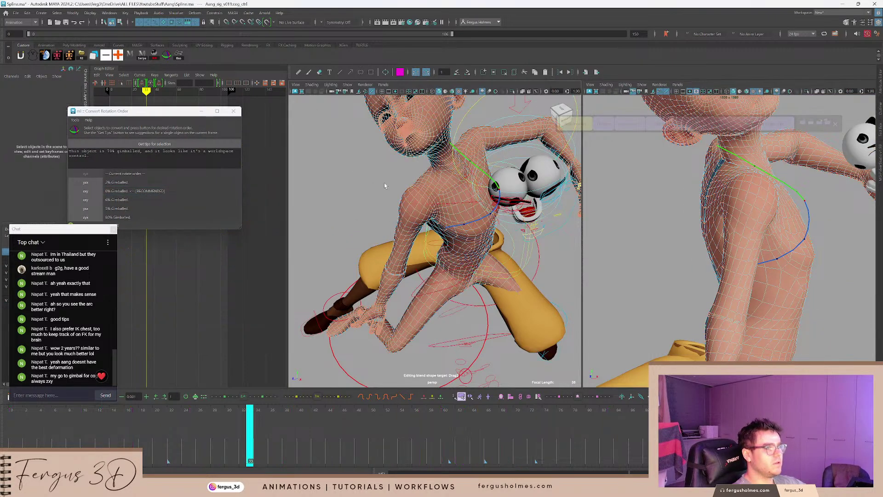
{"action": "right_click_drag", "start_coordinate": [385, 183], "coordinate": [408, 175]}
{"action": "left_click", "coordinate": [374, 174]}
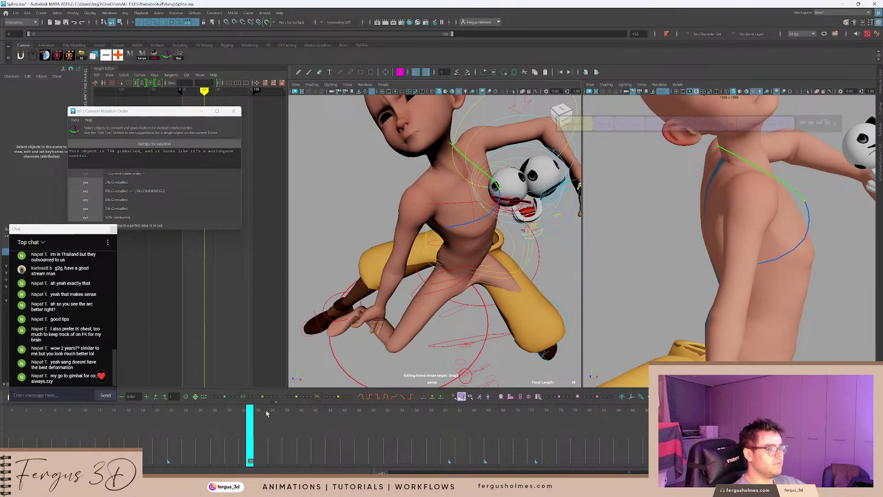
{"action": "left_click_drag", "start_coordinate": [267, 414], "coordinate": [229, 413]}
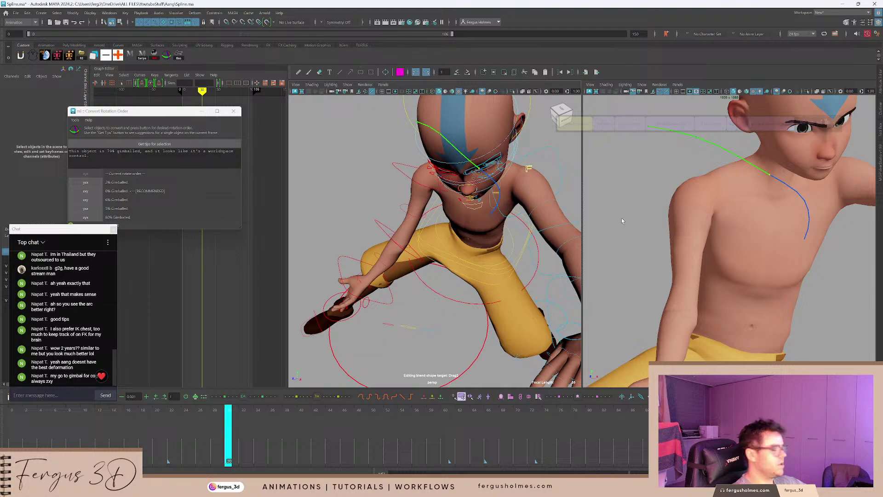
{"action": "key", "text": "backslash"}
{"action": "left_click_drag", "start_coordinate": [47, 423], "coordinate": [14, 423]}
{"action": "key", "text": "alt+v"}
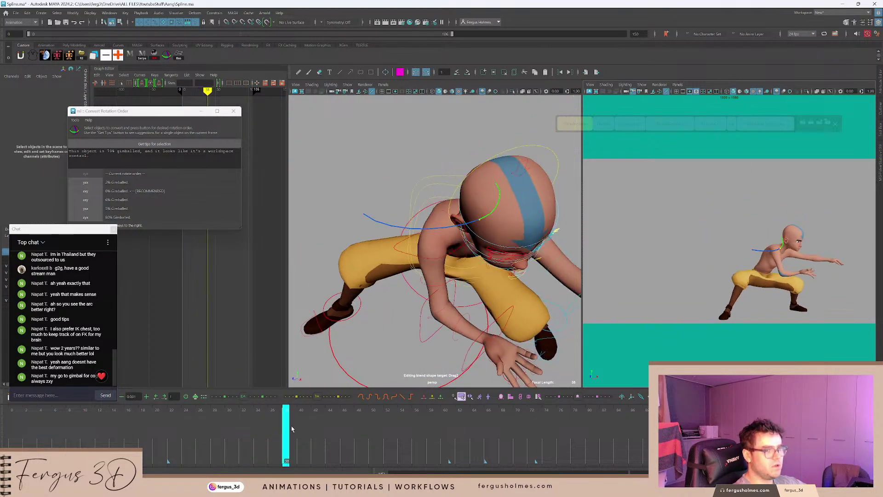
{"action": "mouse_move", "coordinate": [422, 416]}
{"action": "left_mouse_down"}
{"action": "mouse_move", "coordinate": [480, 410]}
{"action": "mouse_move", "coordinate": [458, 410]}
{"action": "left_mouse_up"}
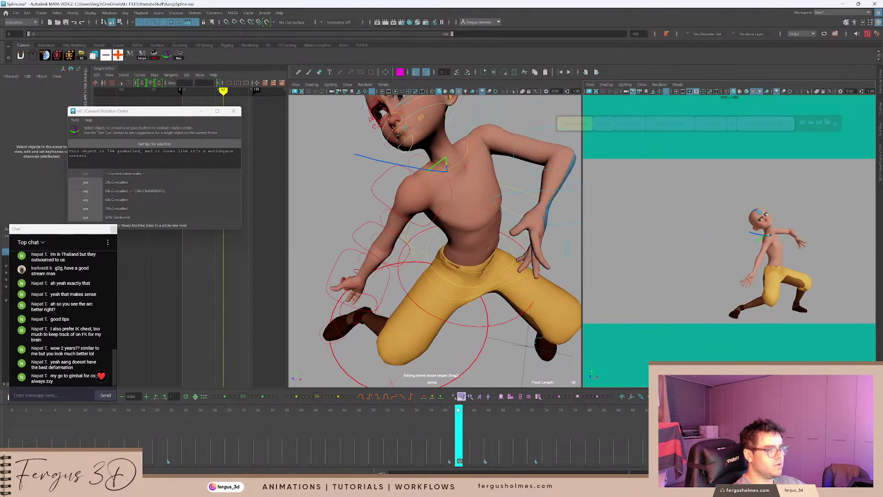
Select the COG control at frame 62 and convert its rotation order to zxy again.
{"action": "left_click", "coordinate": [498, 327]}
{"action": "key", "text": "e"}
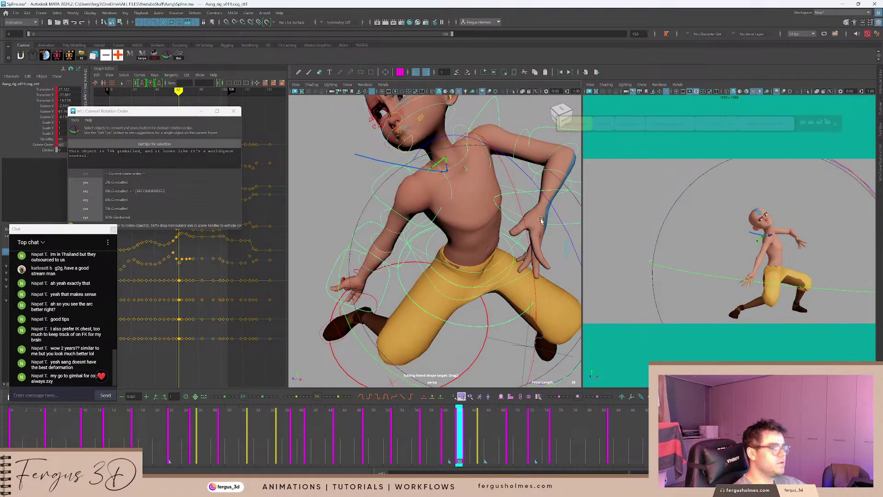
{"action": "scroll", "coordinate": [497, 243], "scroll_direction": "down", "scroll_amount": 4}
{"action": "left_click_drag", "start_coordinate": [497, 244], "coordinate": [505, 215], "text": "alt"}
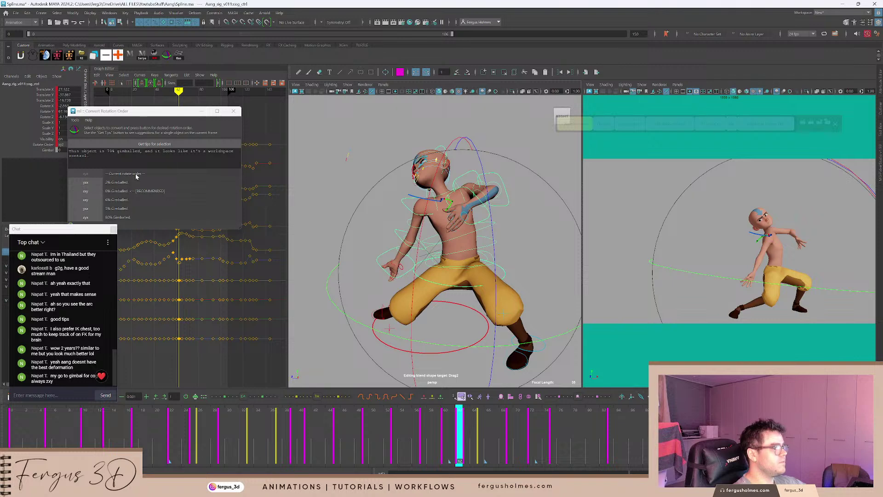
{"action": "left_click_drag", "start_coordinate": [156, 117], "coordinate": [316, 112]}
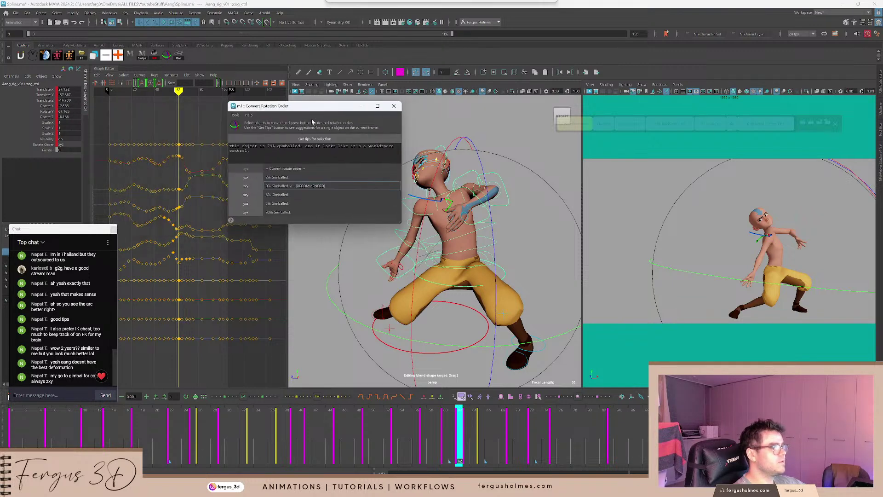
{"action": "left_click", "coordinate": [250, 185]}
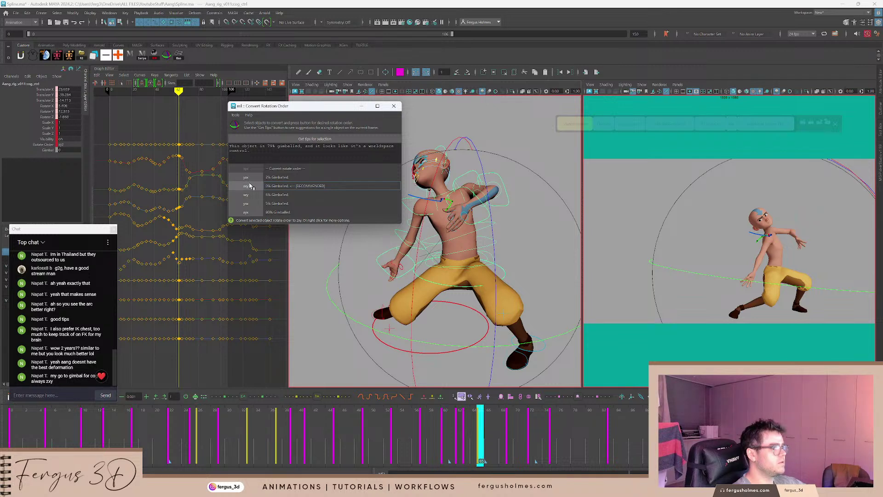
{"action": "key", "text": "alt+v"}
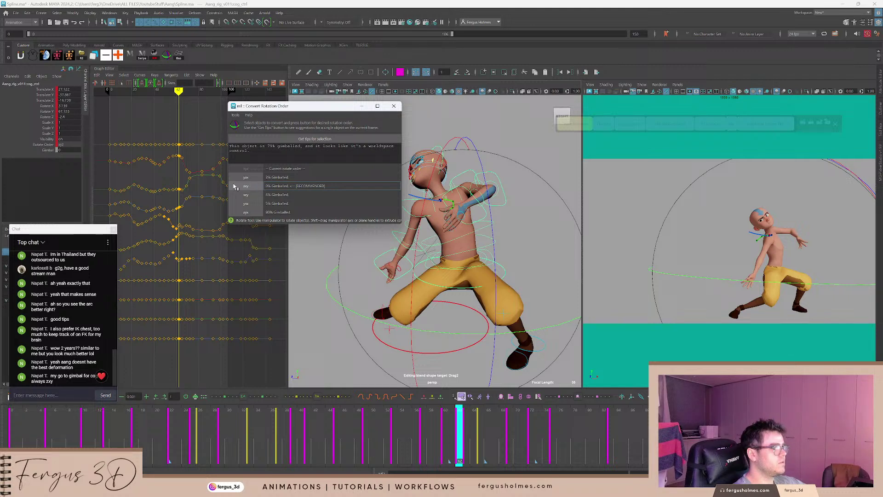
Delete all keys on the COG control's Rotate Order channel and clear the selection.
{"action": "left_click", "coordinate": [43, 145]}
{"action": "left_click", "coordinate": [113, 229]}
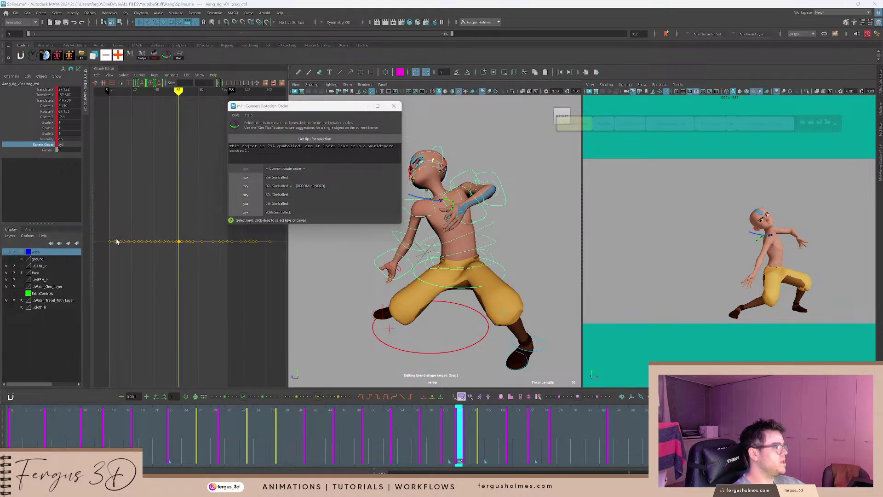
{"action": "scroll", "coordinate": [131, 239], "scroll_direction": "down", "scroll_amount": 5}
{"action": "left_click_drag", "start_coordinate": [130, 239], "coordinate": [250, 270]}
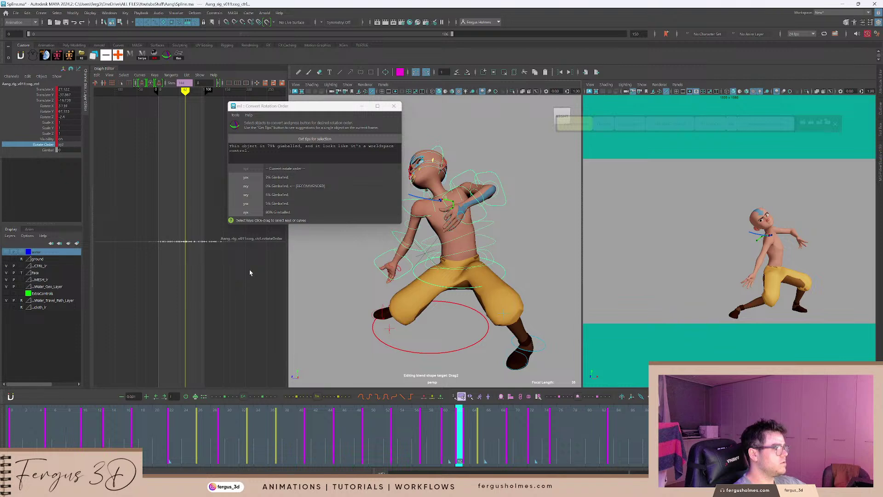
{"action": "key", "text": "Delete"}
{"action": "left_click", "coordinate": [519, 251]}
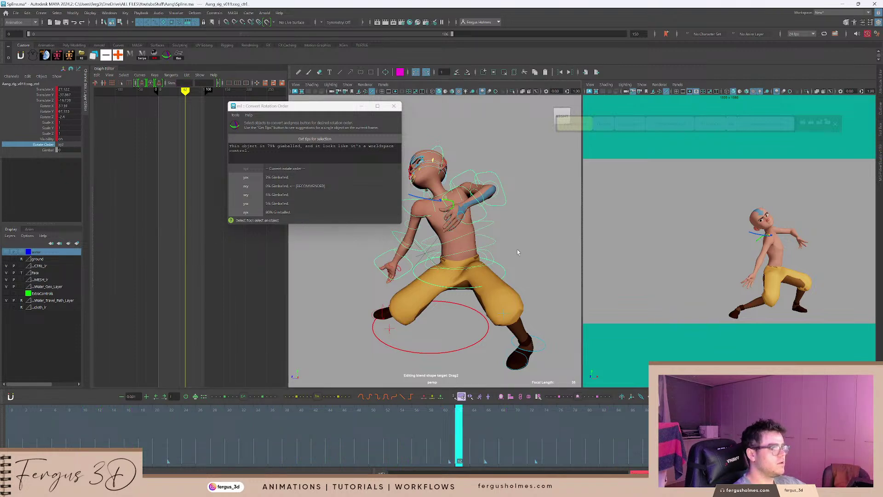
Bake the COG control's animation to a world-space locator with the World Bake tool.
{"action": "left_click", "coordinate": [504, 271]}
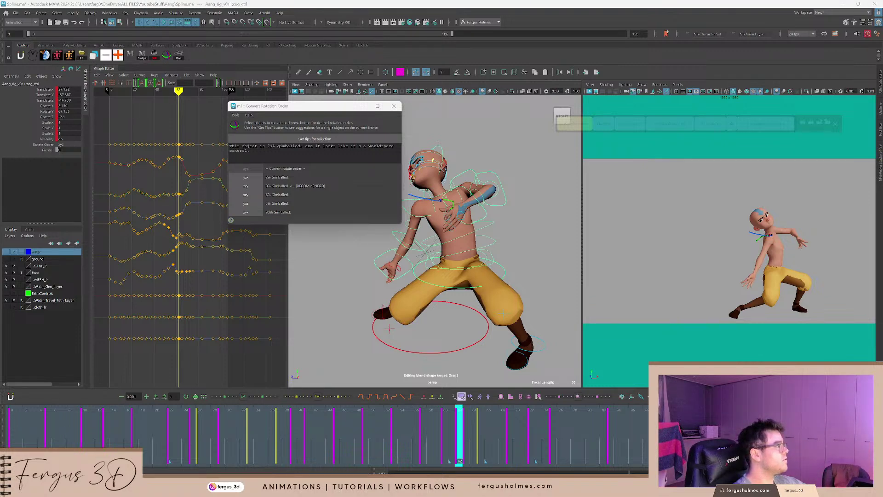
{"action": "left_click", "coordinate": [45, 56]}
{"action": "left_click_drag", "start_coordinate": [498, 135], "coordinate": [622, 147]}
{"action": "left_click_drag", "start_coordinate": [305, 106], "coordinate": [196, 115]}
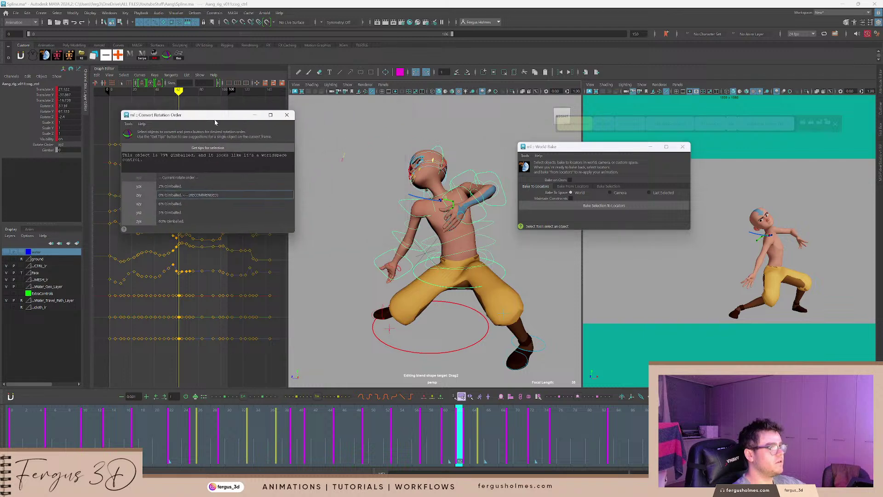
{"action": "left_click", "coordinate": [514, 272]}
{"action": "left_click", "coordinate": [505, 274]}
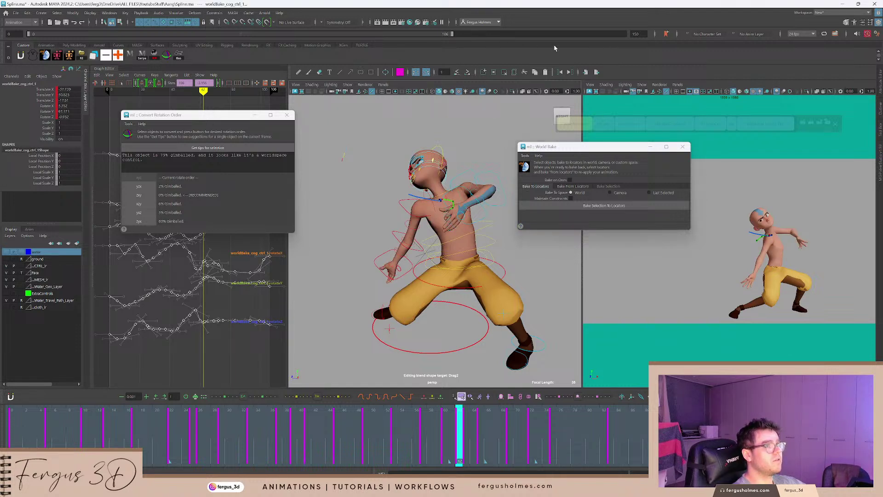
Extend the playback range to the full animation length, delete the worldBake_cog_ctrl_1 locator and close the World Bake tool.
{"action": "left_click_drag", "start_coordinate": [453, 34], "coordinate": [625, 34]}
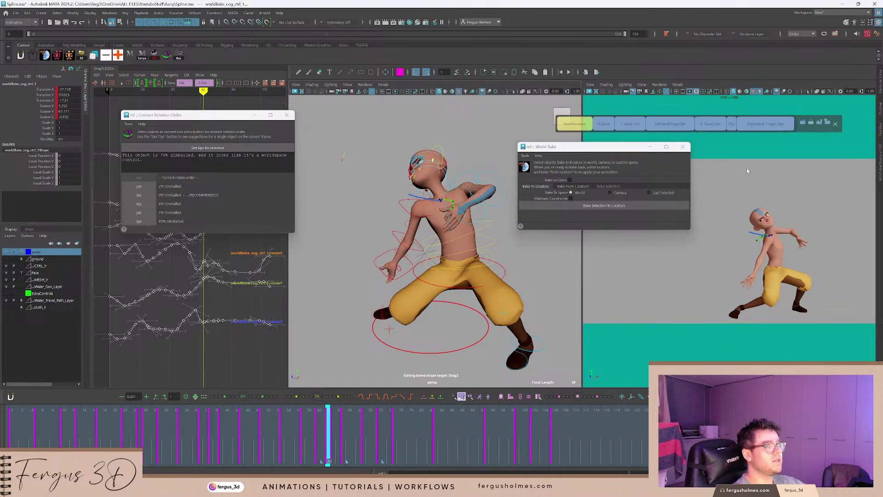
{"action": "left_click", "coordinate": [880, 107]}
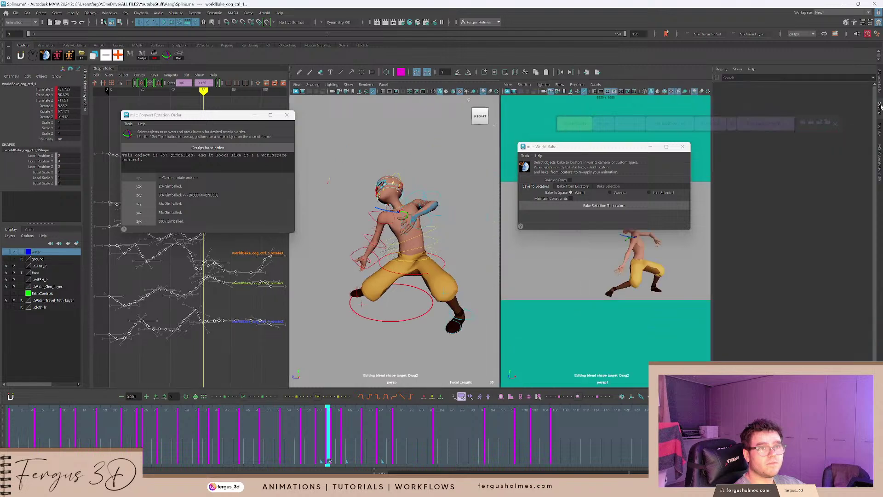
{"action": "left_click", "coordinate": [754, 239]}
{"action": "left_click", "coordinate": [741, 189]}
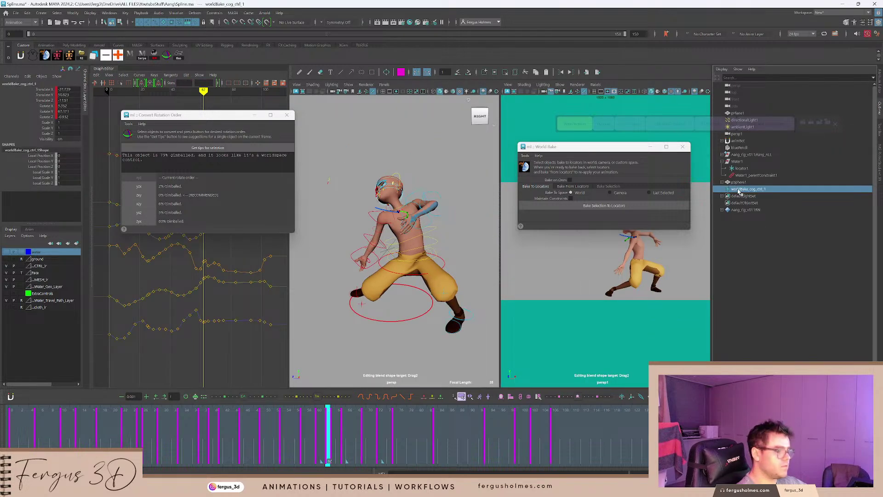
{"action": "key", "text": "Delete"}
{"action": "left_click", "coordinate": [683, 147]}
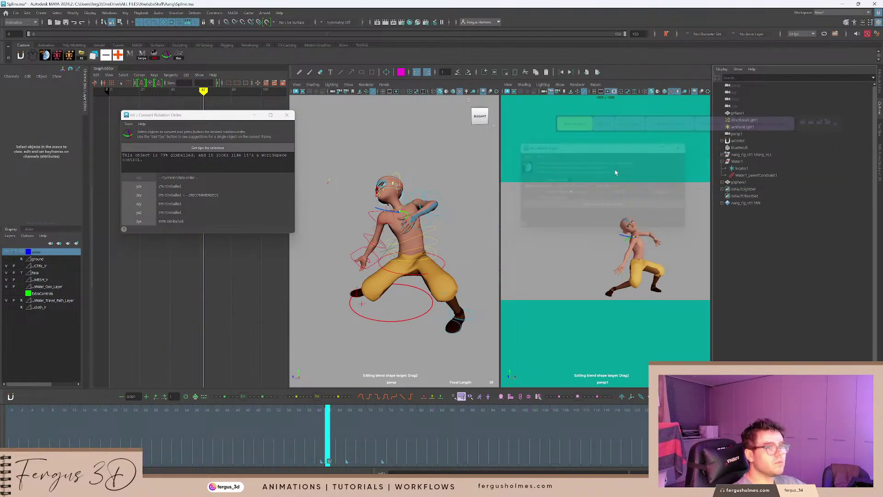
Bake the COG control to a new world-space locator across the extended frame range.
{"action": "left_click", "coordinate": [445, 262]}
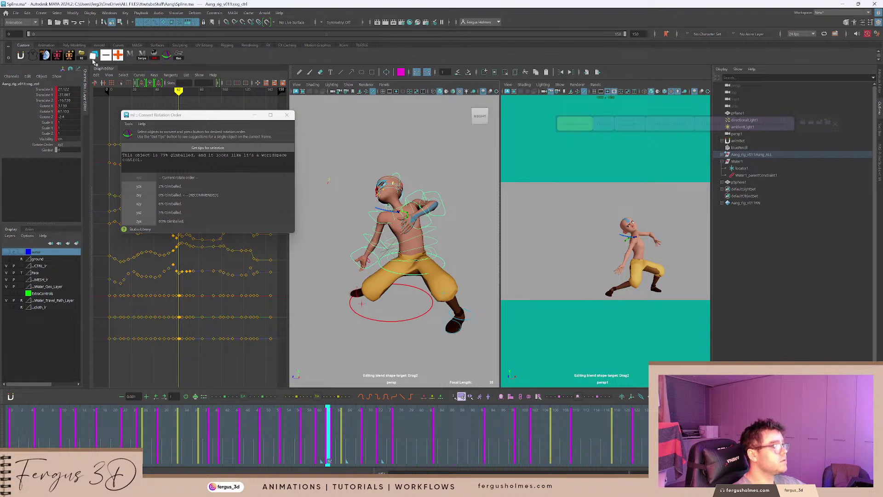
{"action": "left_click", "coordinate": [45, 56]}
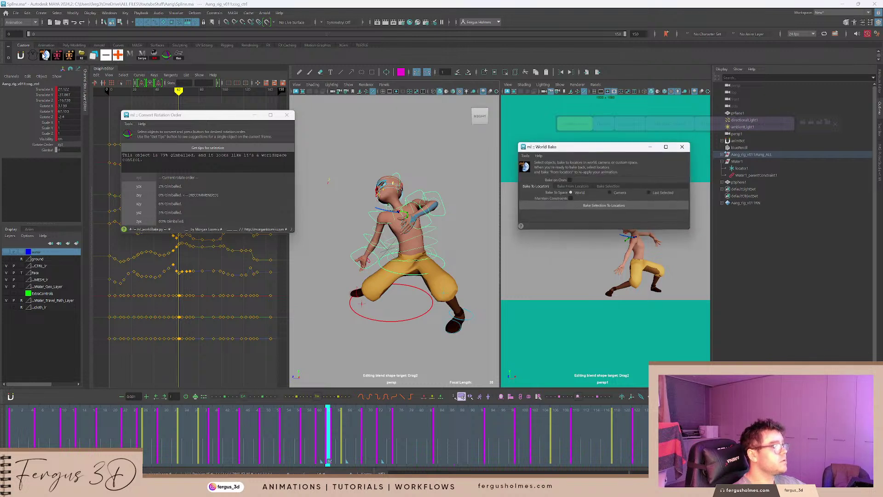
{"action": "left_click", "coordinate": [597, 207]}
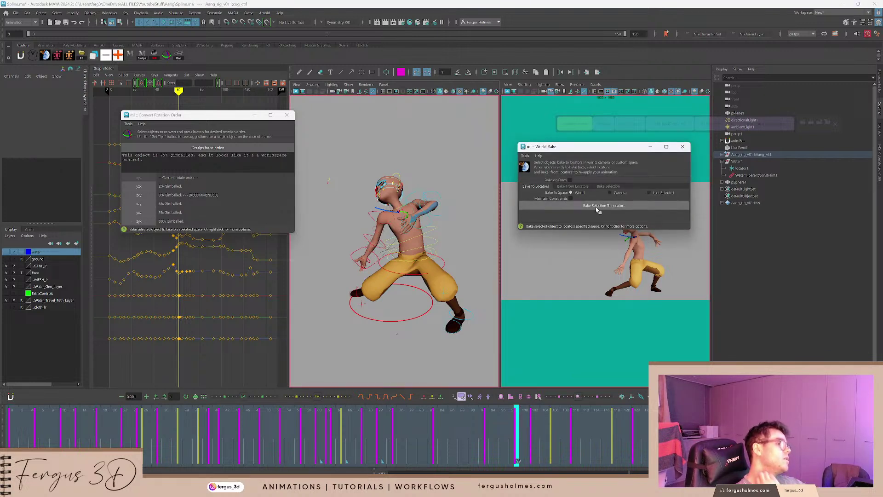
Reselect the COG control and set its Rotate Order attribute to zxy.
{"action": "left_click", "coordinate": [450, 259]}
{"action": "left_click", "coordinate": [445, 264]}
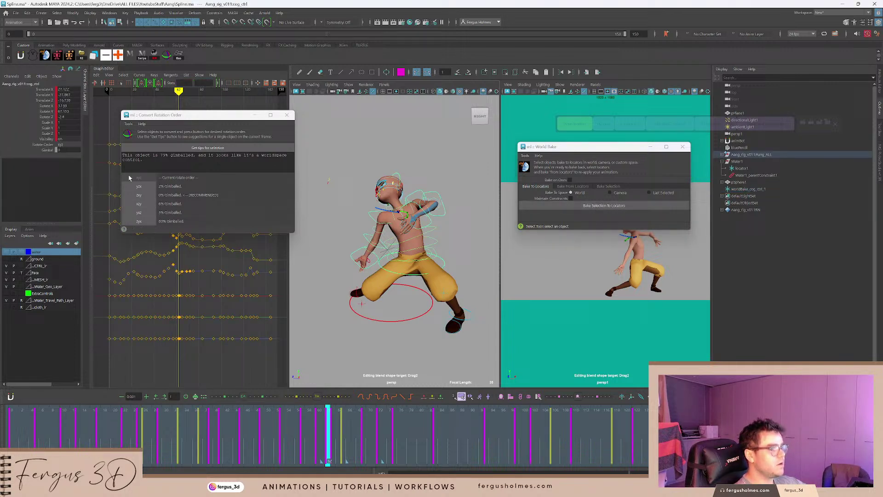
{"action": "left_click", "coordinate": [63, 144]}
{"action": "left_click", "coordinate": [72, 164]}
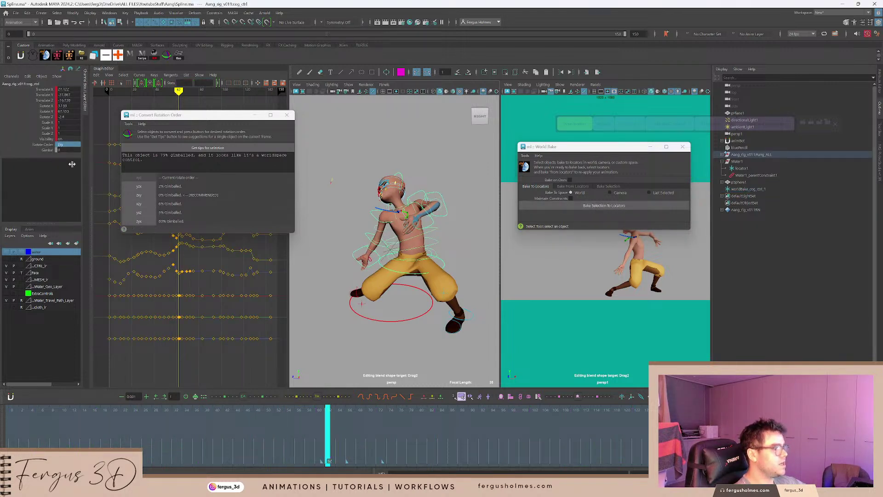
Play and scrub the COG control's animation with the Rotate tool active to check its rotation axes after the rotation order change.
{"action": "key", "text": "e"}
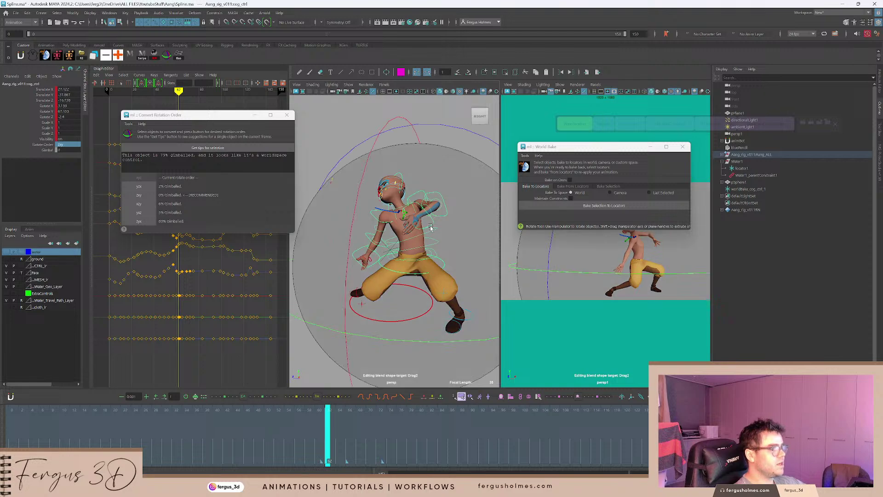
{"action": "left_click_drag", "start_coordinate": [328, 437], "coordinate": [152, 431]}
{"action": "key", "text": "alt+v"}
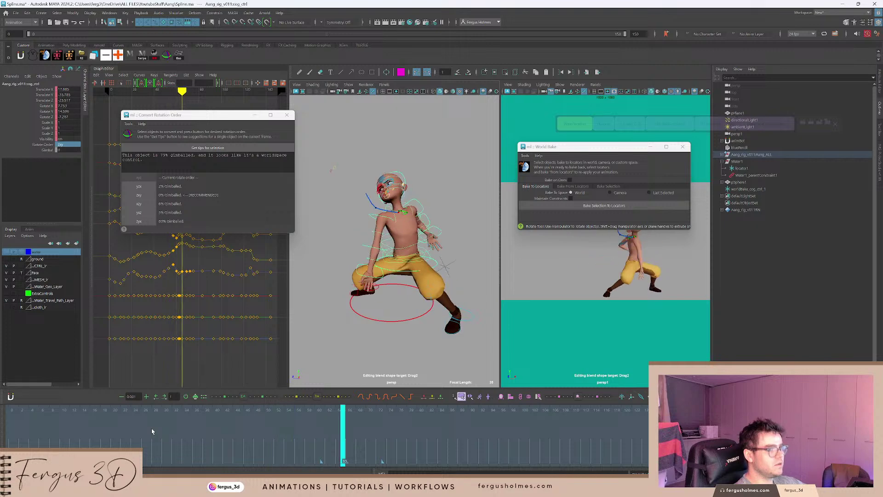
{"action": "key", "text": "alt+v"}
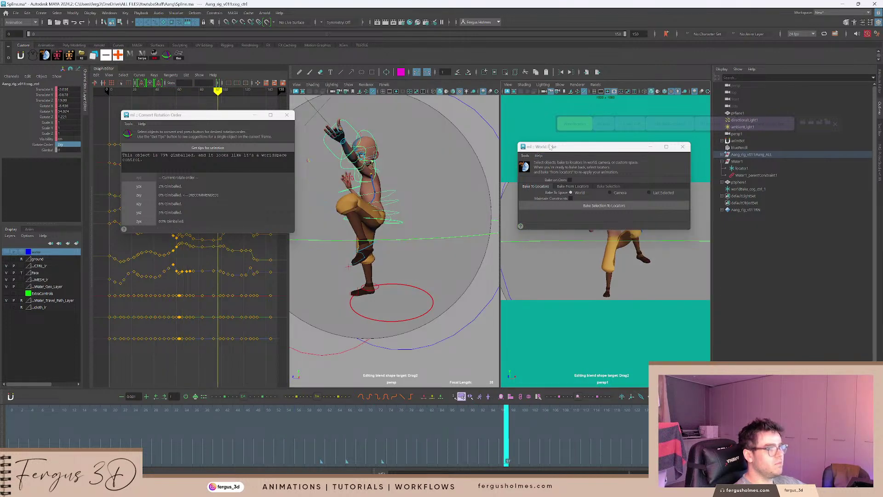
{"action": "left_click_drag", "start_coordinate": [557, 151], "coordinate": [28, 309]}
{"action": "left_click", "coordinate": [40, 429]}
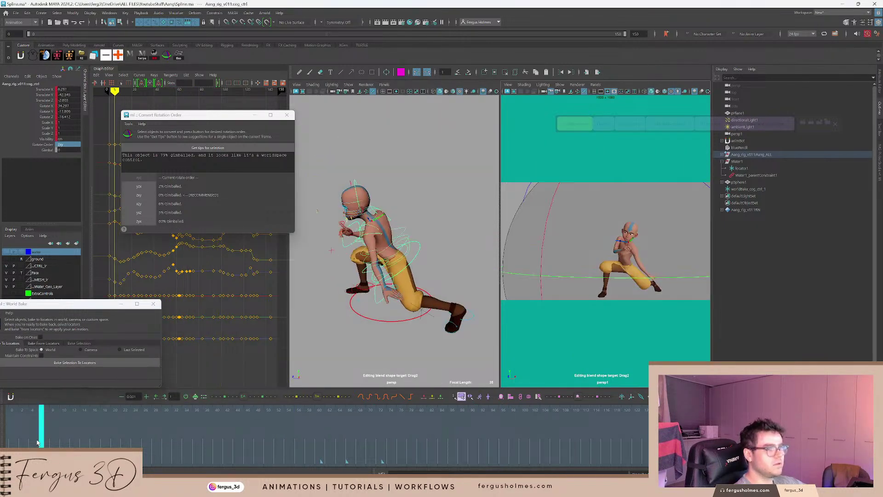
{"action": "key", "text": "alt+v"}
{"action": "key", "text": "alt+v"}
{"action": "left_click_drag", "start_coordinate": [69, 306], "coordinate": [192, 245]}
{"action": "left_click_drag", "start_coordinate": [98, 413], "coordinate": [36, 414]}
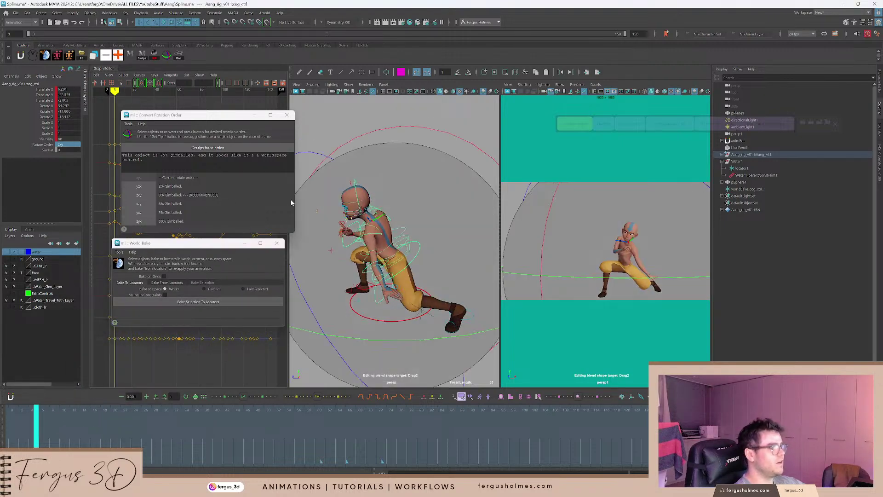
Close the Convert Rotation Order and World Bake tools.
{"action": "left_click", "coordinate": [287, 115]}
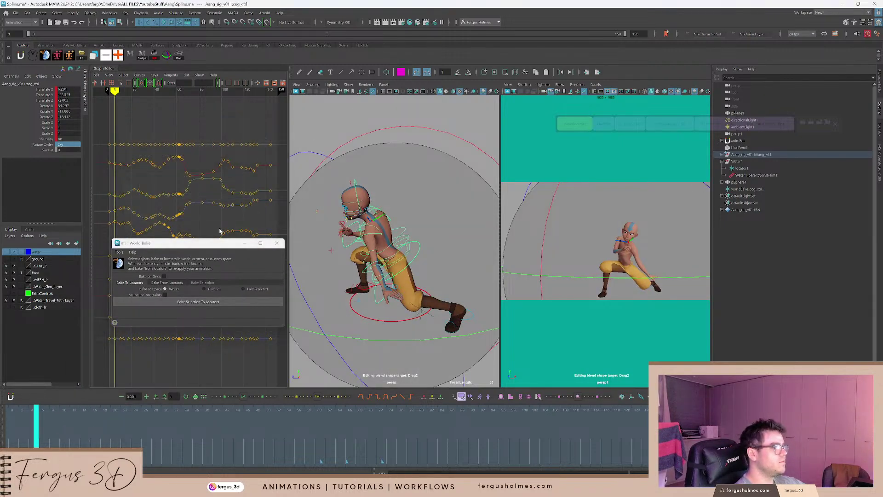
{"action": "left_click_drag", "start_coordinate": [207, 246], "coordinate": [148, 223]}
{"action": "left_click", "coordinate": [222, 222]}
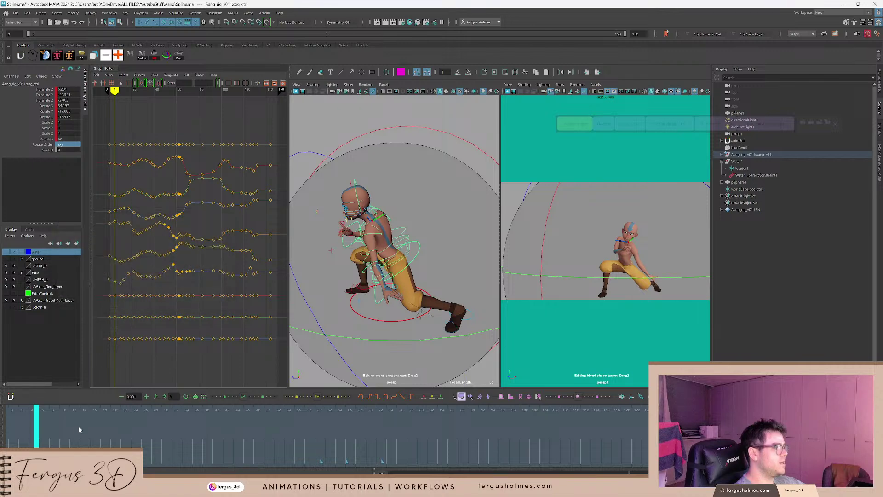
Play and scrub the full animation, examining the COG control's rotate manipulator from side and top angles for remaining gimbal problems.
{"action": "key", "text": "alt+shift+v"}
{"action": "key", "text": "alt+v"}
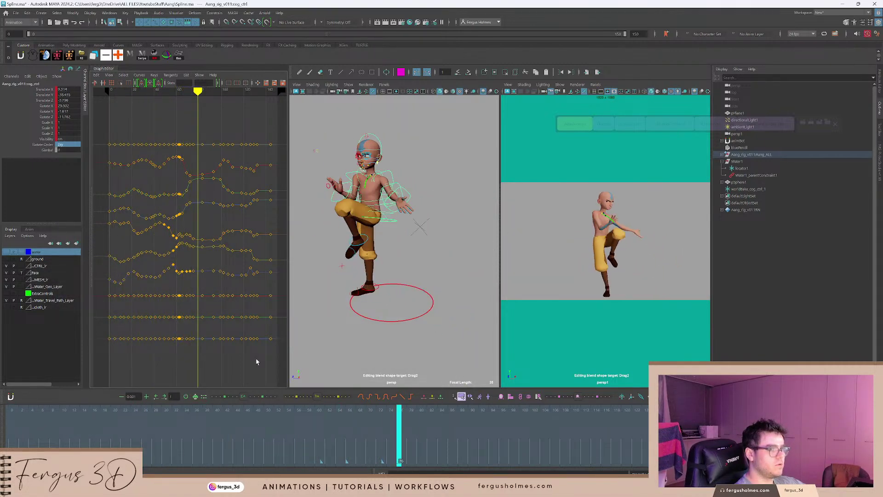
{"action": "key", "text": "alt+v"}
{"action": "left_click_drag", "start_coordinate": [133, 428], "coordinate": [118, 424]}
{"action": "scroll", "coordinate": [383, 255], "scroll_direction": "down", "scroll_amount": 3}
{"action": "left_click_drag", "start_coordinate": [383, 255], "coordinate": [421, 246], "text": "alt"}
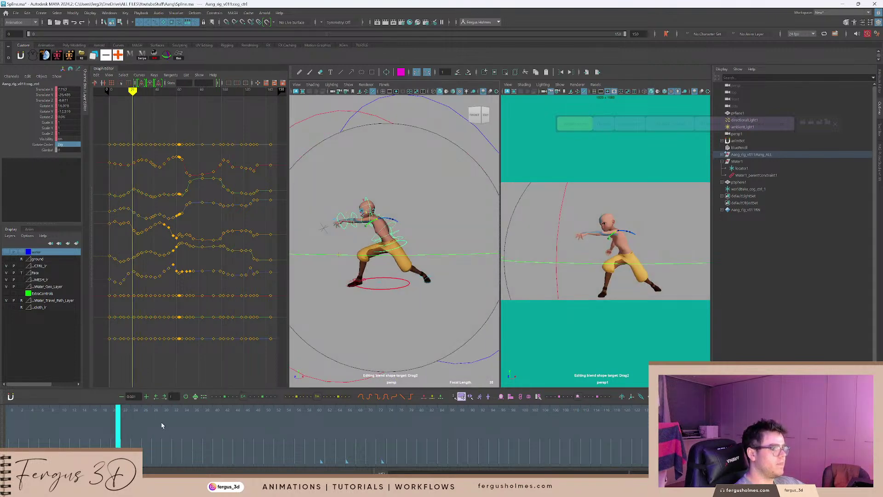
{"action": "left_click_drag", "start_coordinate": [163, 422], "coordinate": [218, 434]}
{"action": "left_click_drag", "start_coordinate": [367, 312], "coordinate": [346, 324], "text": "alt"}
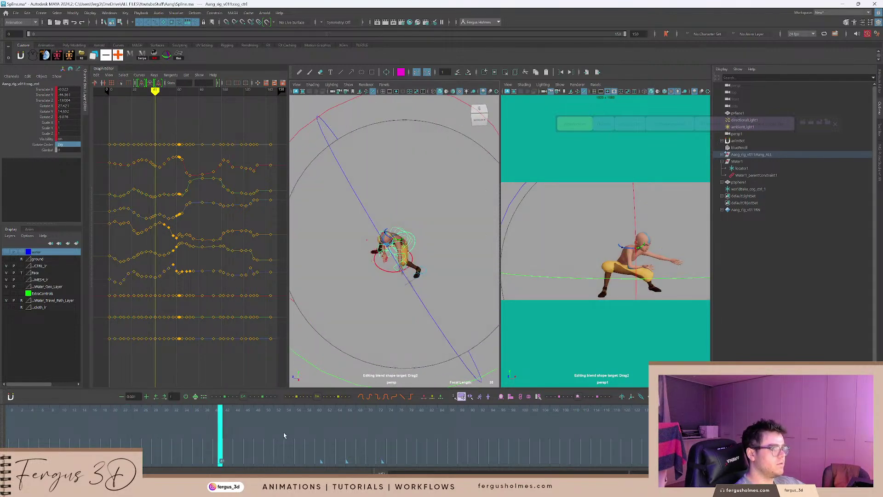
{"action": "left_click_drag", "start_coordinate": [284, 433], "coordinate": [298, 441]}
{"action": "left_click", "coordinate": [311, 435]}
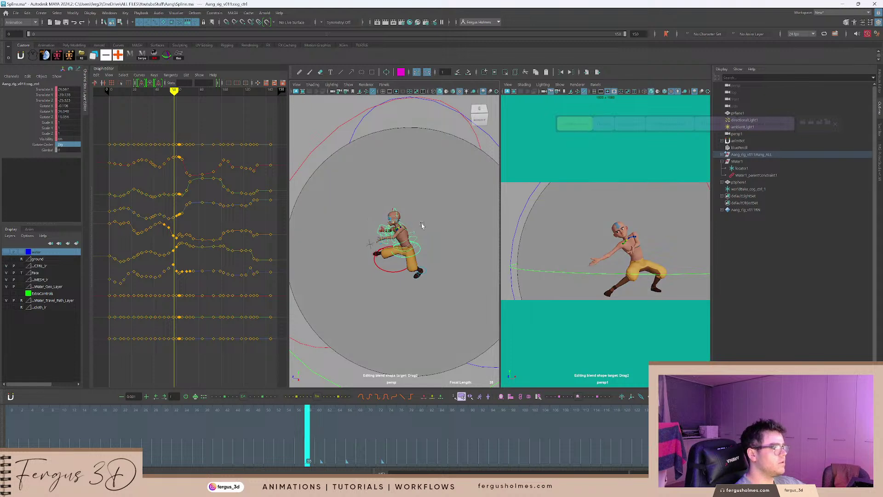
{"action": "scroll", "coordinate": [422, 225], "scroll_direction": "down", "scroll_amount": 4}
{"action": "left_click_drag", "start_coordinate": [422, 225], "coordinate": [412, 213], "text": "alt"}
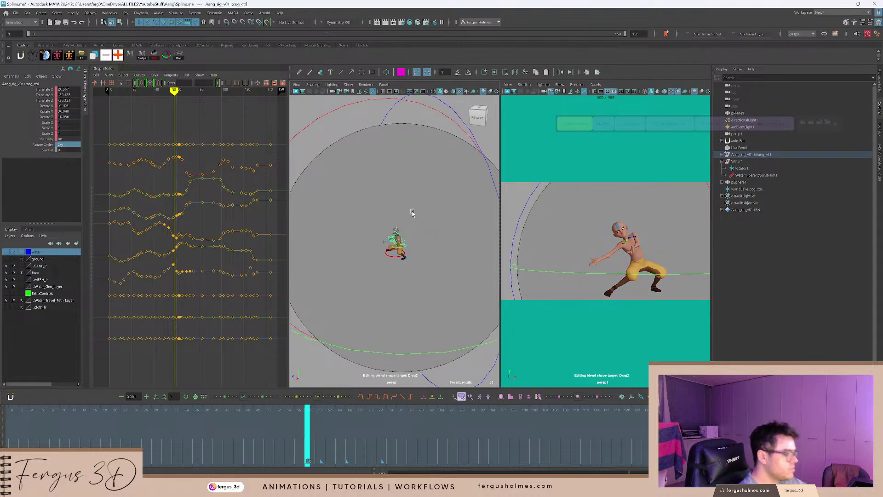
Shrink the rotate manipulator's display size and deselect the COG control's Rotate Order attribute.
{"action": "key", "text": "minus"}
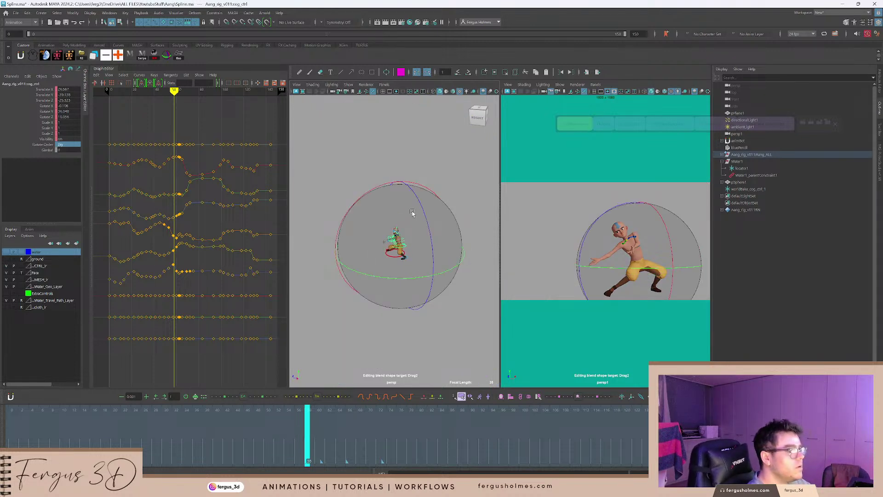
{"action": "scroll", "coordinate": [421, 222], "scroll_direction": "up", "scroll_amount": 5}
{"action": "left_click_drag", "start_coordinate": [283, 432], "coordinate": [252, 423]}
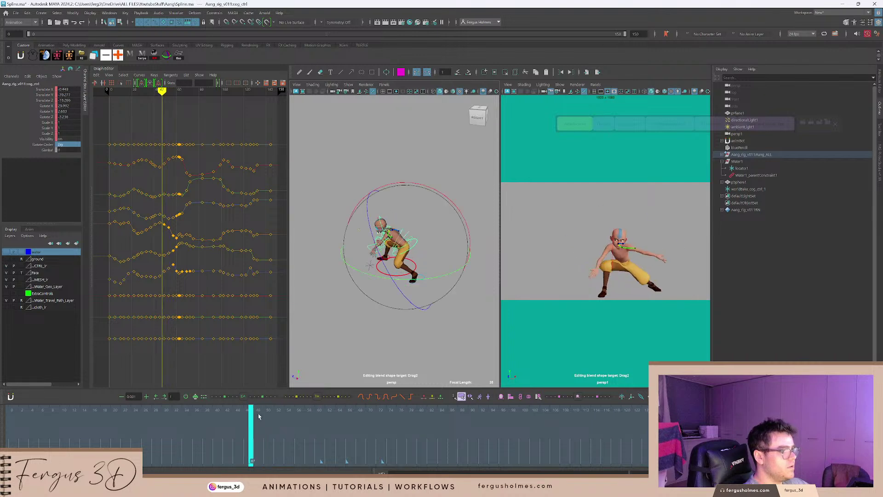
{"action": "scroll", "coordinate": [411, 272], "scroll_direction": "up", "scroll_amount": 2}
{"action": "left_click", "coordinate": [65, 157]}
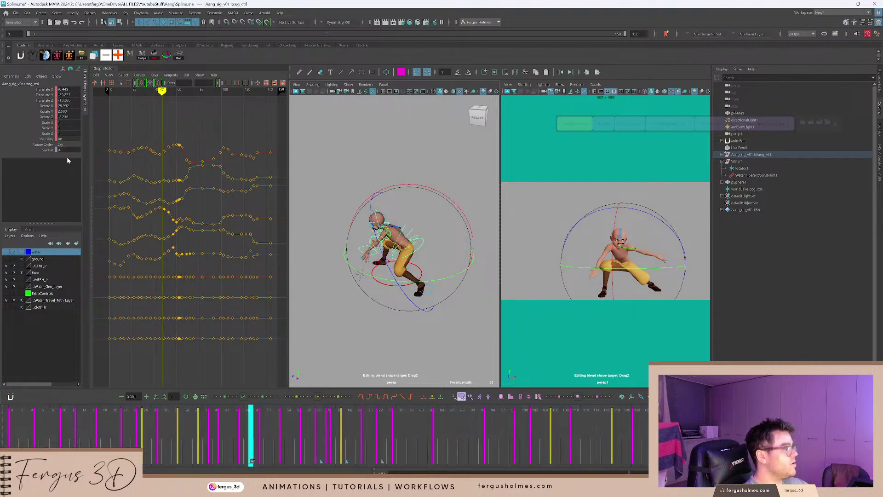
{"action": "scroll", "coordinate": [391, 253], "scroll_direction": "up", "scroll_amount": 4}
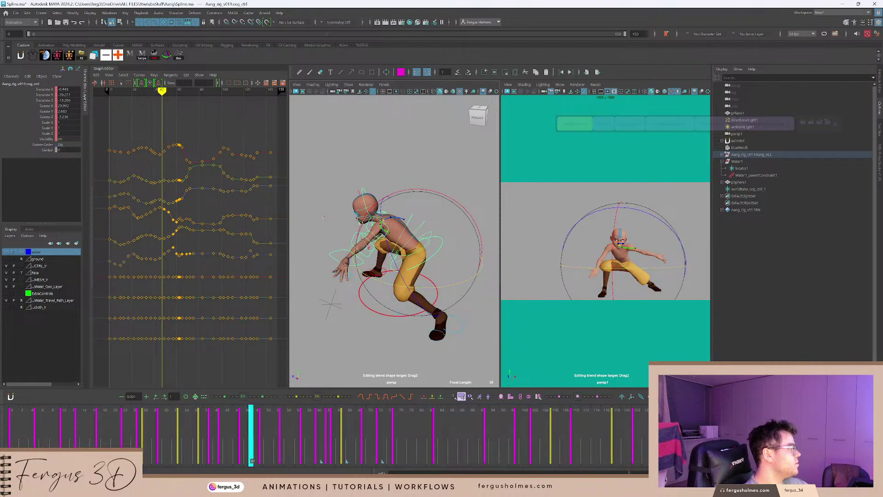
Play and scrub the rise out of the low crouch and examine the hip pose around frame 59 up close.
{"action": "left_click", "coordinate": [212, 429]}
{"action": "key", "text": "alt+v"}
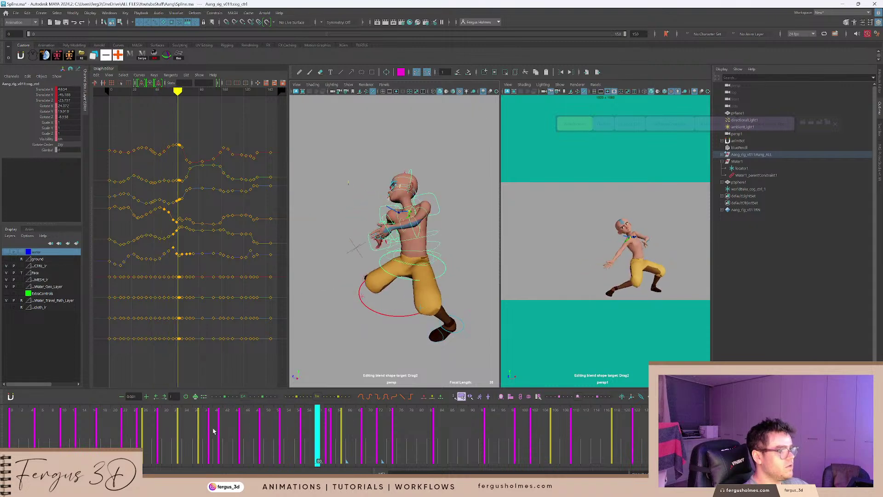
{"action": "key", "text": "alt+v"}
{"action": "left_click_drag", "start_coordinate": [260, 433], "coordinate": [313, 432]}
{"action": "scroll", "coordinate": [415, 250], "scroll_direction": "up", "scroll_amount": 5}
{"action": "left_click_drag", "start_coordinate": [416, 250], "coordinate": [413, 285], "text": "alt"}
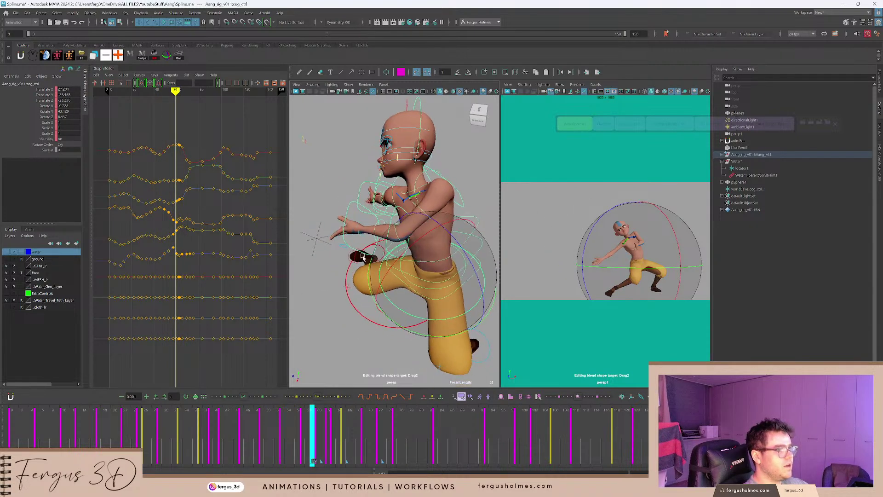
Smooth the tangents of the COG control's rotation curves around frame 59 and shorten the end of the playback range.
{"action": "scroll", "coordinate": [165, 240], "scroll_direction": "up", "scroll_amount": 6}
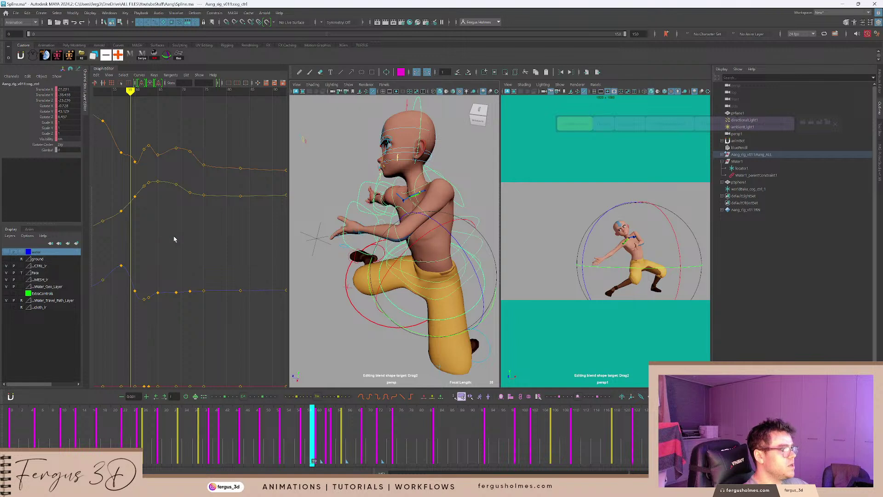
{"action": "left_click", "coordinate": [234, 195]}
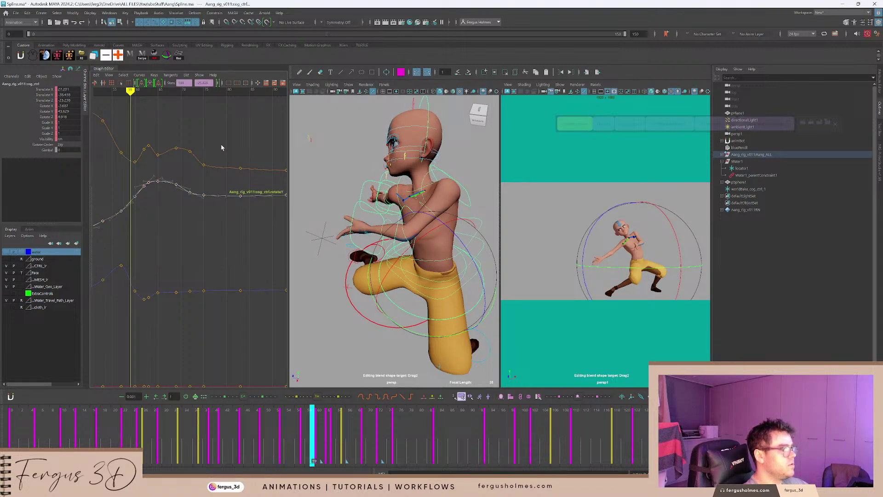
{"action": "left_click_drag", "start_coordinate": [221, 147], "coordinate": [223, 295]}
{"action": "left_click", "coordinate": [225, 242]}
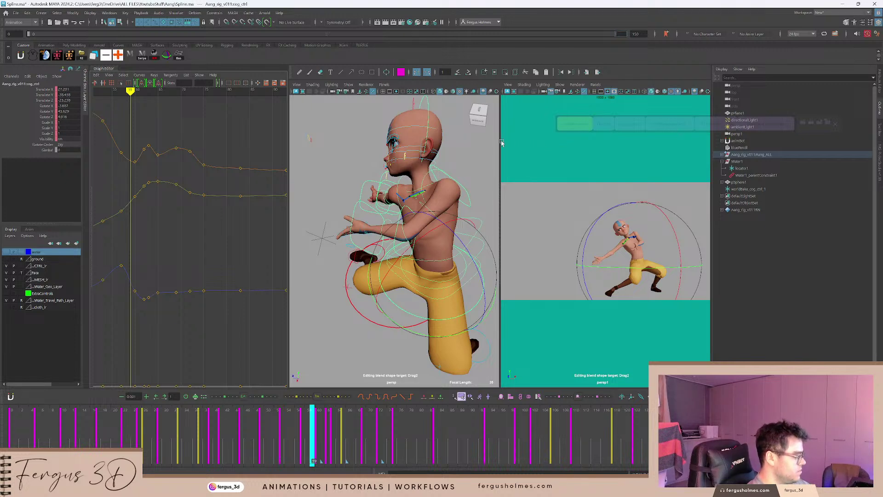
{"action": "key", "text": "ctrl+z"}
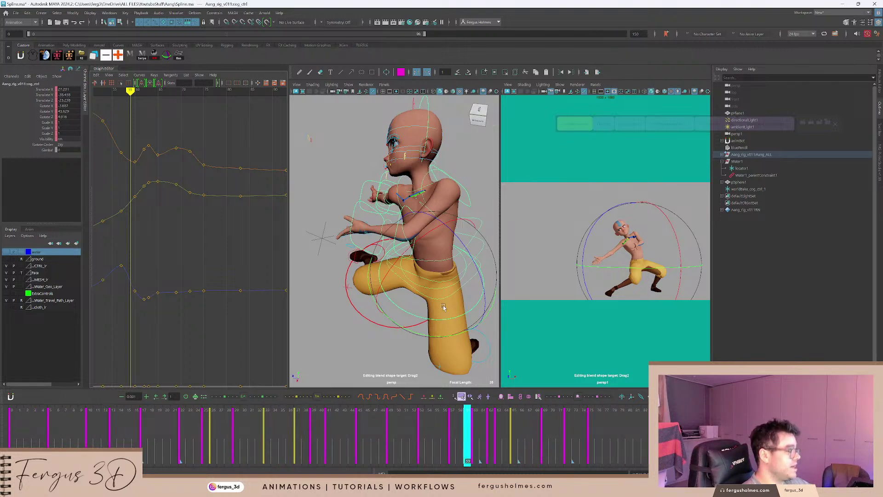
{"action": "left_click_drag", "start_coordinate": [0, 133], "coordinate": [0, 133]}
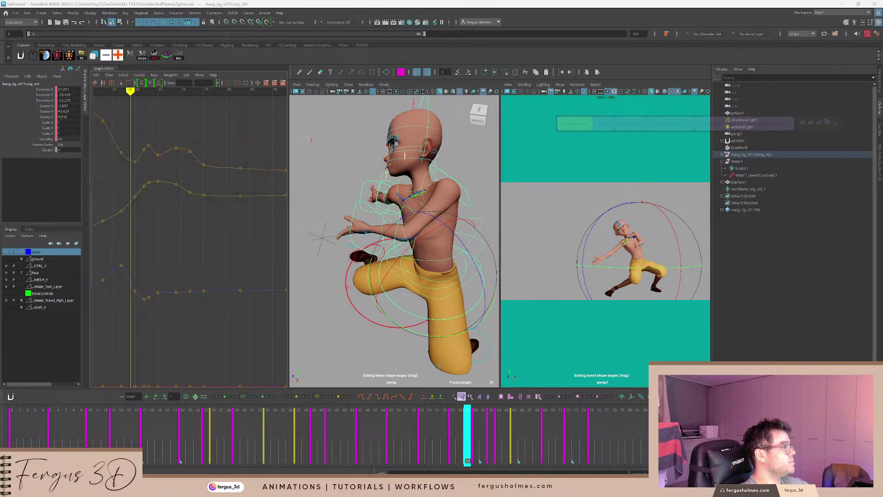
Clear the selection and reselect the COG control around Aang's hips.
{"action": "left_click", "coordinate": [42, 58]}
{"action": "left_click_drag", "start_coordinate": [145, 222], "coordinate": [0, 184]}
{"action": "left_click_drag", "start_coordinate": [381, 209], "coordinate": [390, 159], "text": "alt"}
{"action": "left_click", "coordinate": [348, 270]}
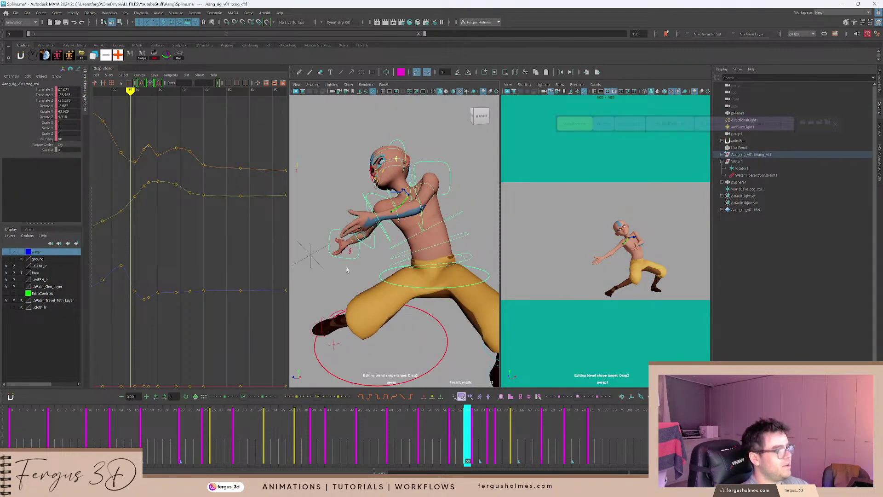
{"action": "left_click_drag", "start_coordinate": [0, 139], "coordinate": [0, 70]}
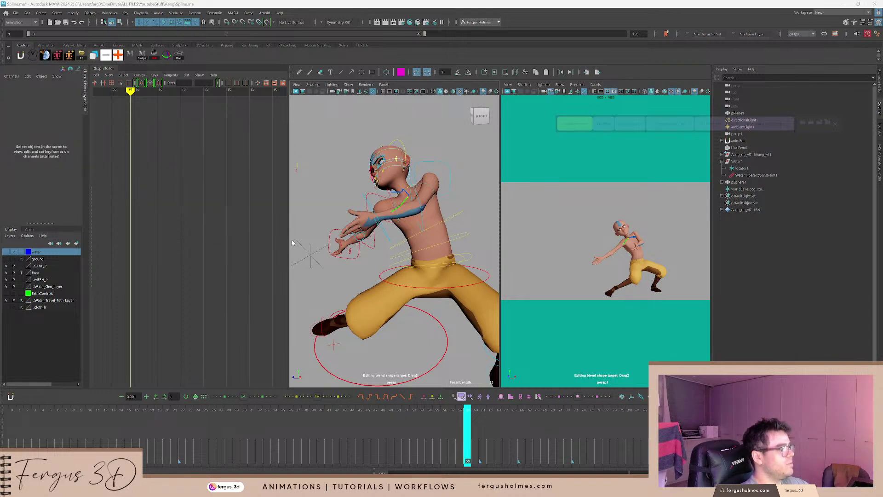
{"action": "left_click", "coordinate": [387, 271]}
{"action": "left_click_drag", "start_coordinate": [385, 271], "coordinate": [399, 230], "text": "alt"}
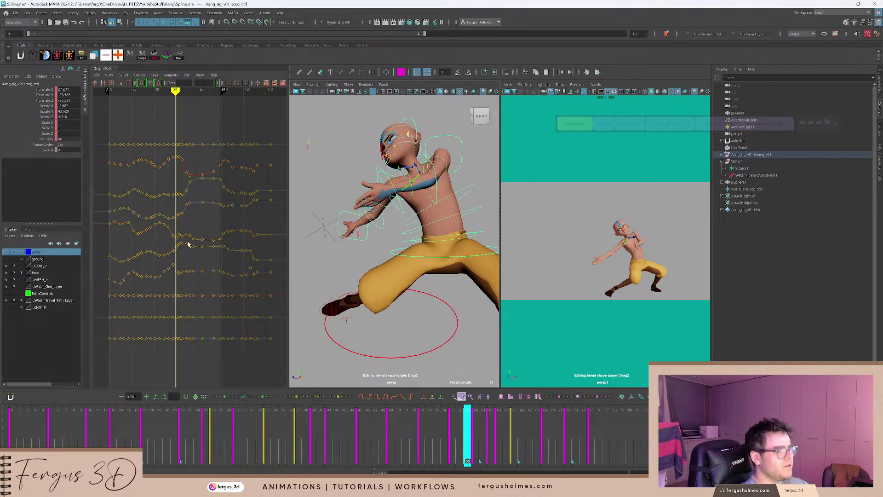
{"action": "scroll", "coordinate": [397, 268], "scroll_direction": "up", "scroll_amount": 1}
{"action": "left_click_drag", "start_coordinate": [420, 276], "coordinate": [418, 293], "text": "alt"}
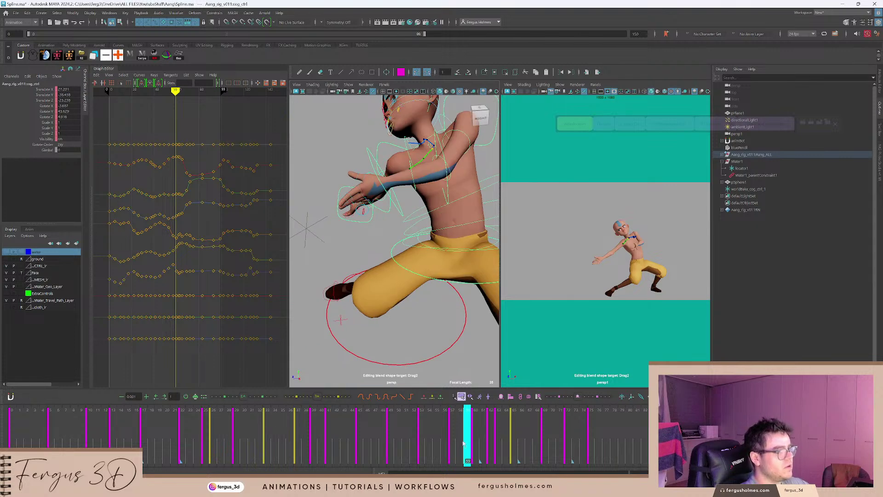
Enlarge Aang in the persp1 camera view with 2D Pan/Zoom and play back the crouch and rise.
{"action": "left_click_drag", "start_coordinate": [391, 428], "coordinate": [360, 420]}
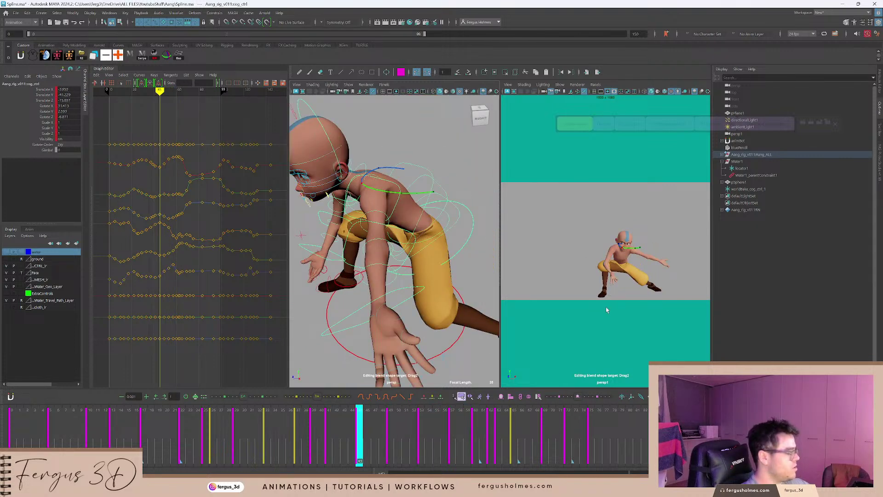
{"action": "key", "text": "backslash"}
{"action": "scroll", "coordinate": [534, 256], "scroll_direction": "up", "scroll_amount": 3}
{"action": "scroll", "coordinate": [517, 254], "scroll_direction": "down", "scroll_amount": 6}
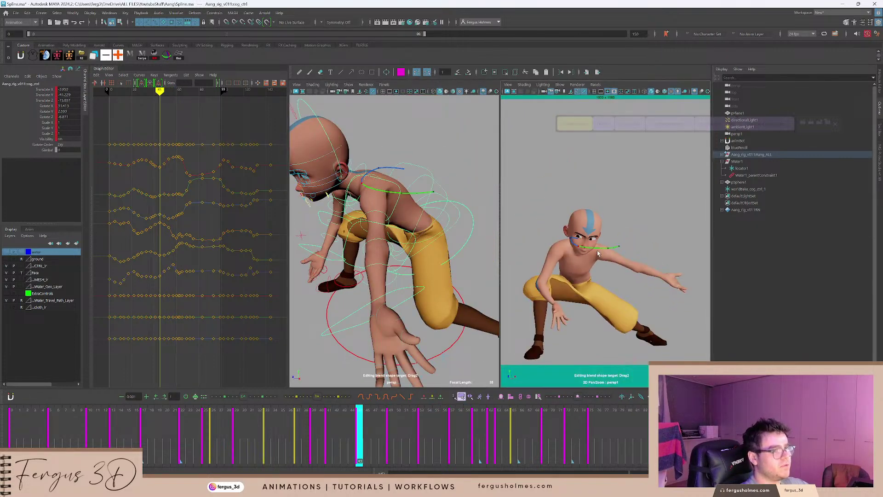
{"action": "right_click_drag", "start_coordinate": [601, 253], "coordinate": [598, 253]}
{"action": "left_click_drag", "start_coordinate": [337, 414], "coordinate": [226, 412]}
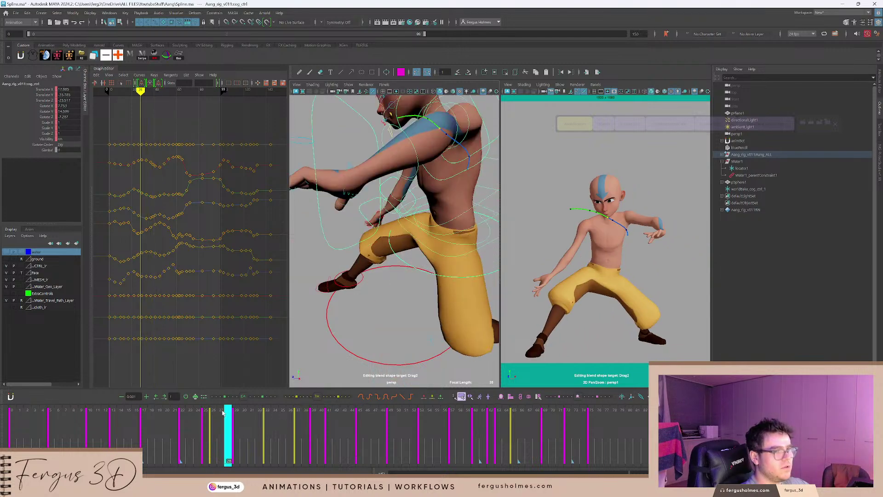
{"action": "key", "text": "alt+v"}
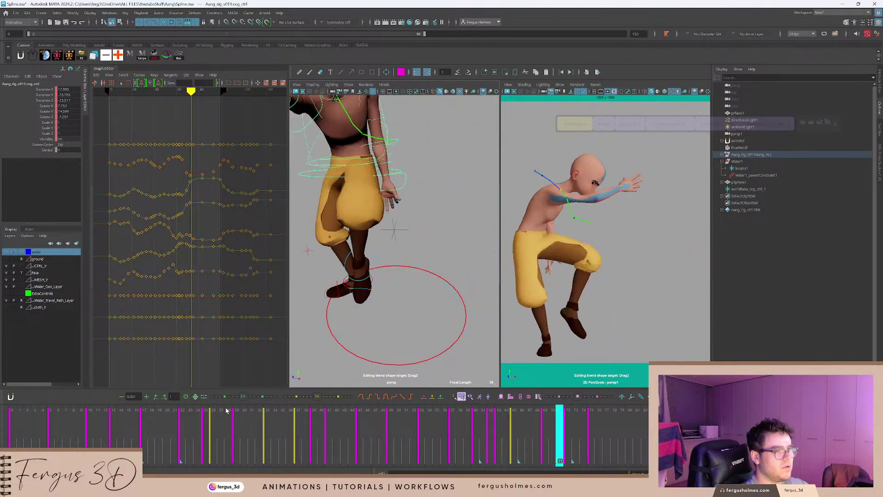
{"action": "left_click", "coordinate": [242, 428]}
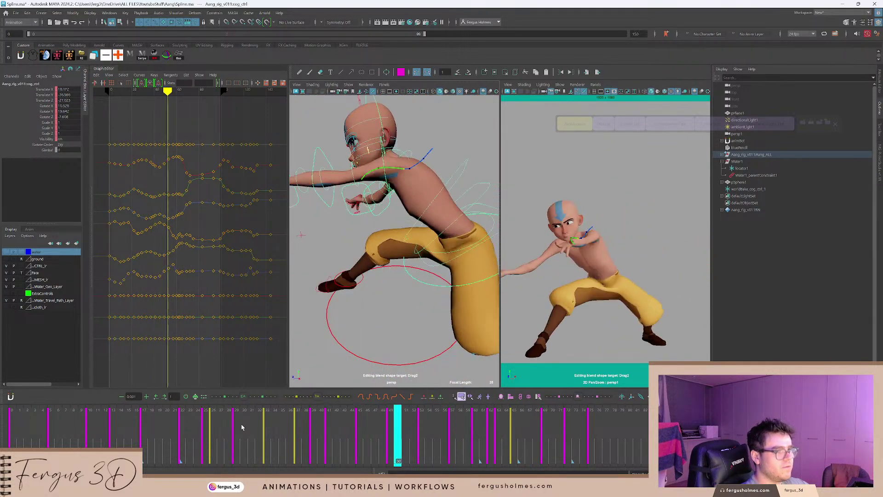
Frame Aang from the front at frame 55, exclude surfaces from viewport selection and reselect the COG control.
{"action": "left_click_drag", "start_coordinate": [406, 254], "coordinate": [447, 231], "text": "alt"}
{"action": "key", "text": "f"}
{"action": "scroll", "coordinate": [403, 233], "scroll_direction": "up", "scroll_amount": 8}
{"action": "key", "text": "f"}
{"action": "middle_click_drag", "start_coordinate": [401, 225], "coordinate": [414, 229], "text": "alt"}
{"action": "scroll", "coordinate": [415, 229], "scroll_direction": "up", "scroll_amount": 7}
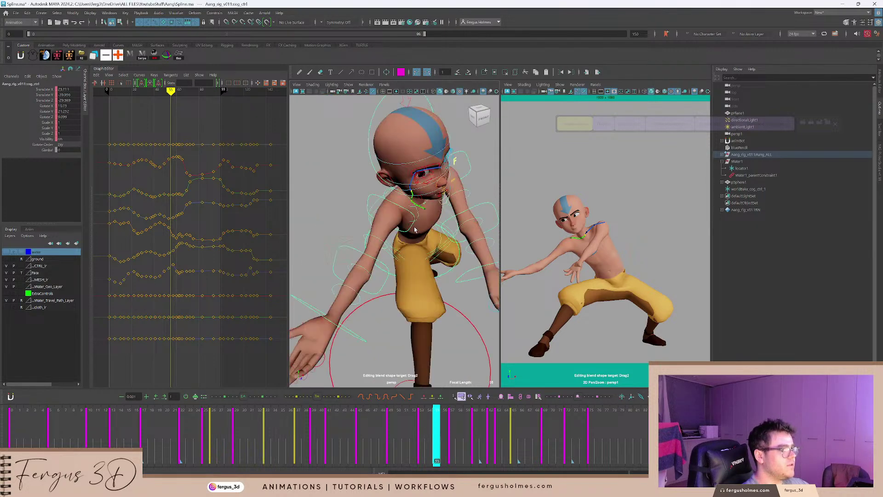
{"action": "left_click", "coordinate": [335, 241]}
{"action": "left_click", "coordinate": [392, 275]}
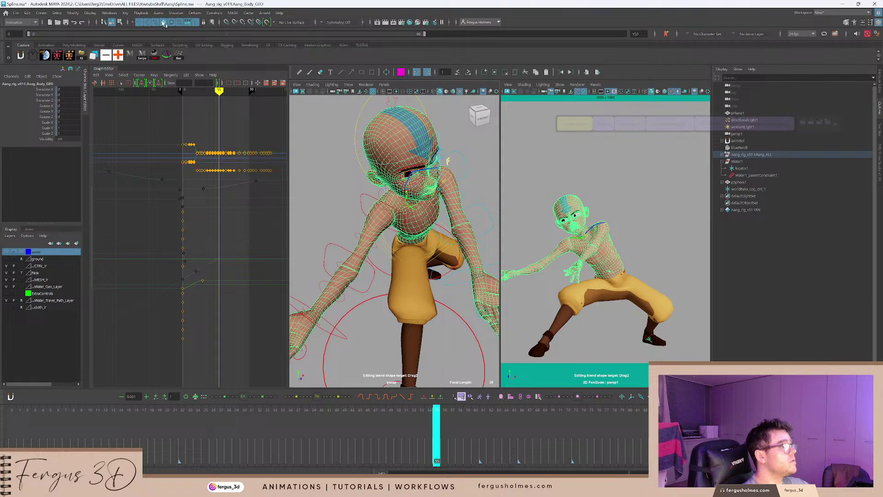
{"action": "left_click", "coordinate": [336, 239]}
{"action": "left_click", "coordinate": [403, 259]}
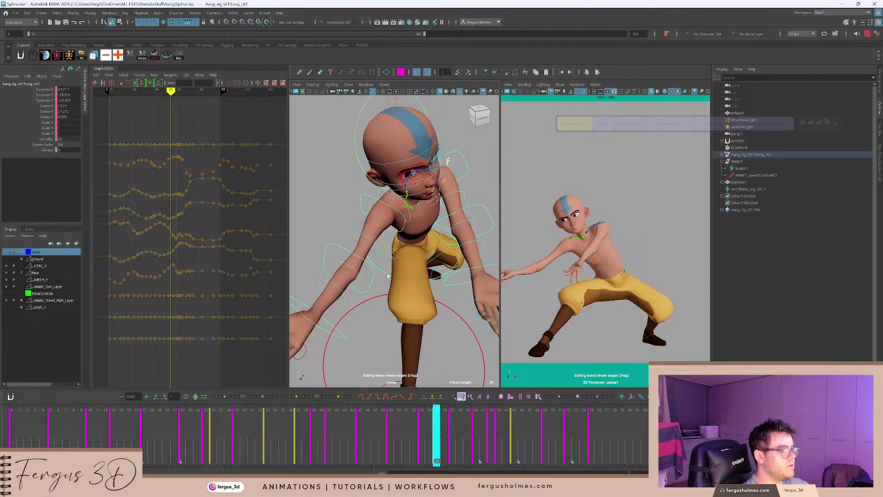
Show the rotate manipulator on the COG control at frame 55 and isolate its Rotate X curve in the Graph Editor.
{"action": "key", "text": "comma"}
{"action": "left_click_drag", "start_coordinate": [420, 432], "coordinate": [453, 440]}
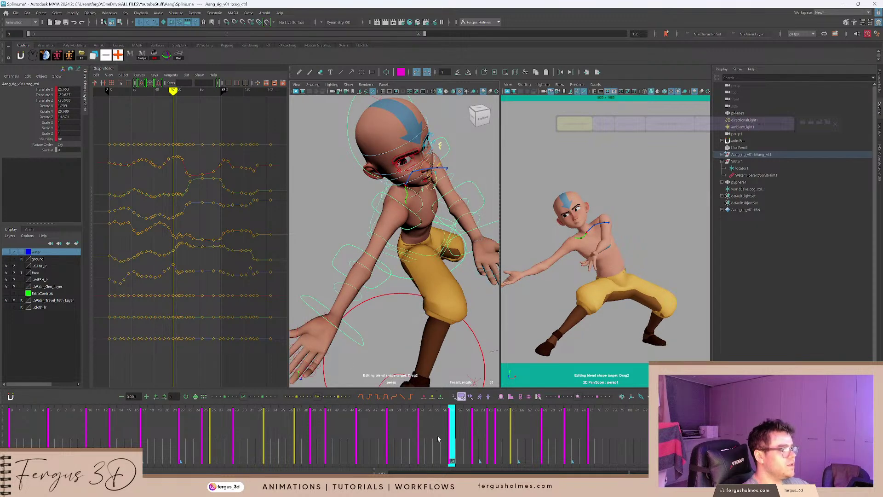
{"action": "left_click", "coordinate": [438, 439]}
{"action": "key", "text": "e"}
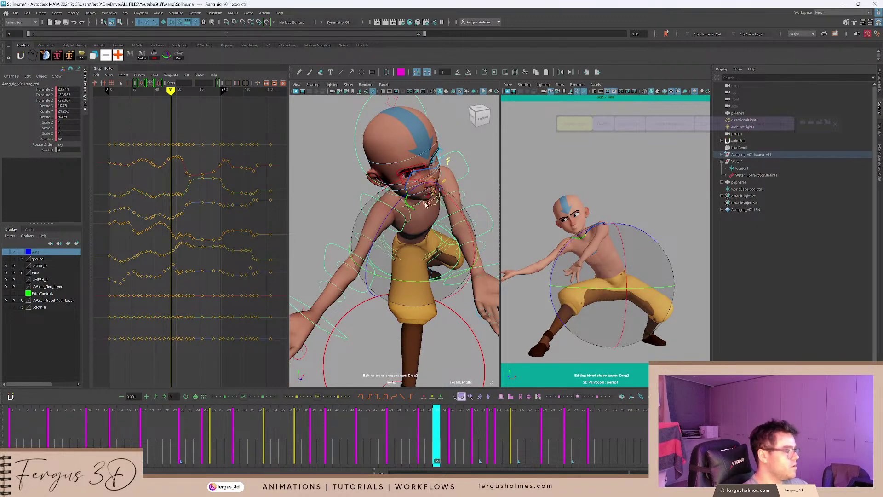
{"action": "left_click_drag", "start_coordinate": [415, 201], "coordinate": [399, 201], "text": "alt"}
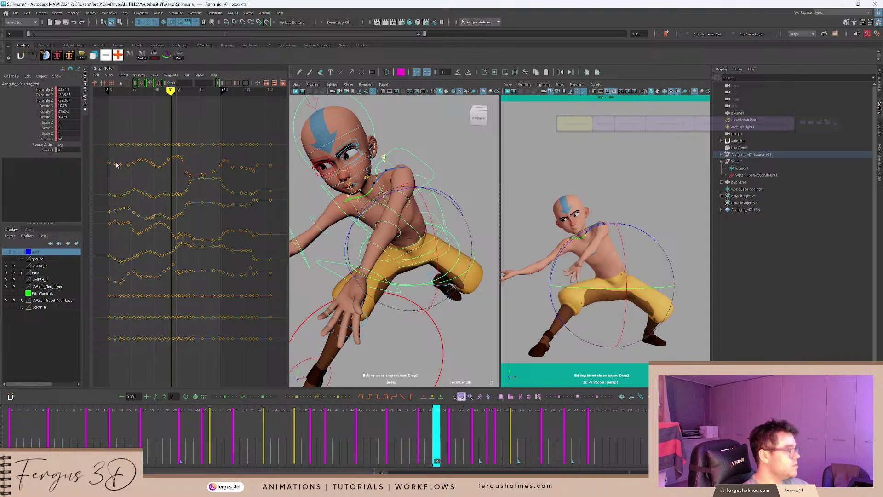
{"action": "left_click", "coordinate": [48, 106]}
{"action": "key", "text": "f"}
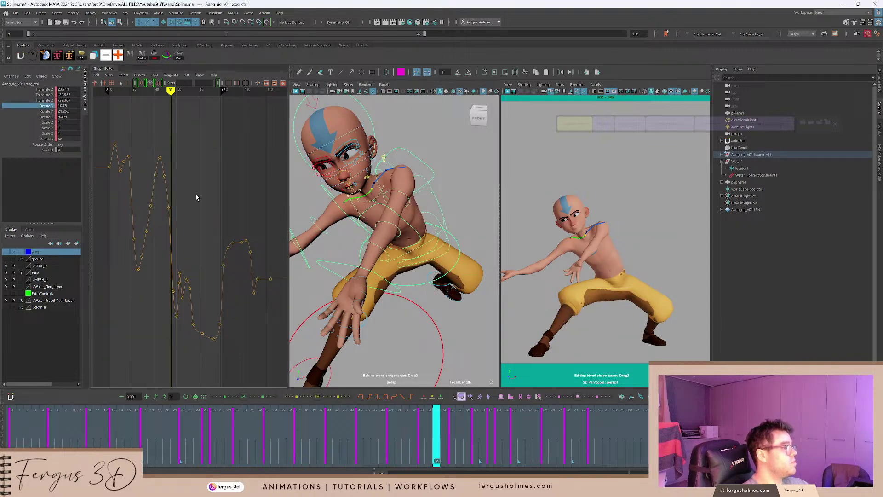
Key the COG control at frame 55 and lower its Rotate X key there slightly.
{"action": "right_click_drag", "start_coordinate": [192, 200], "coordinate": [197, 258], "text": "alt+shift"}
{"action": "scroll", "coordinate": [155, 224], "scroll_direction": "up", "scroll_amount": 6}
{"action": "middle_click_drag", "start_coordinate": [154, 221], "coordinate": [224, 201], "text": "alt"}
{"action": "right_click_drag", "start_coordinate": [194, 220], "coordinate": [189, 170], "text": "alt+shift"}
{"action": "key", "text": "s"}
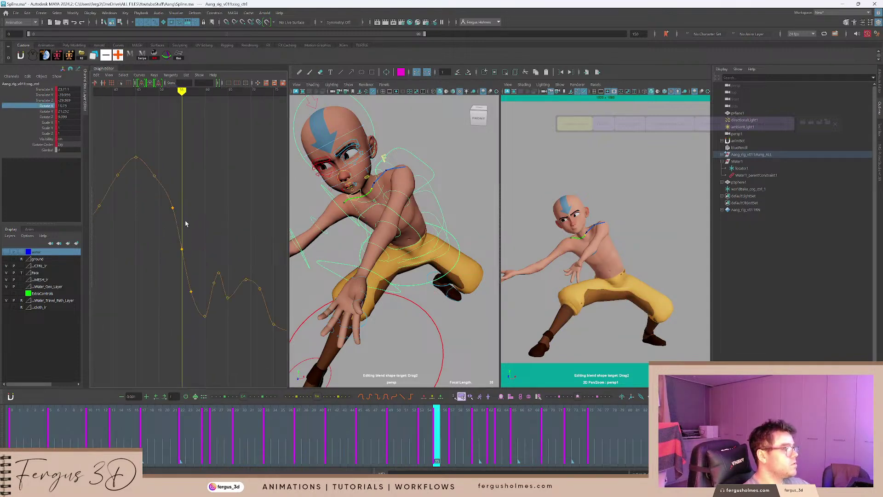
{"action": "left_click_drag", "start_coordinate": [352, 218], "coordinate": [425, 197], "text": "alt"}
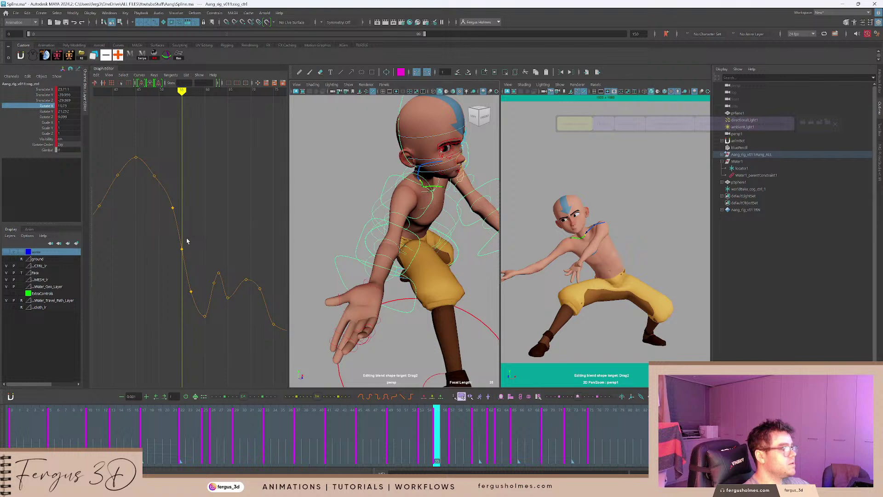
{"action": "middle_click_drag", "start_coordinate": [198, 240], "coordinate": [199, 252]}
{"action": "left_click", "coordinate": [203, 235]}
Delete the COG control's Rotate X key at frame 53.
{"action": "key", "text": "comma"}
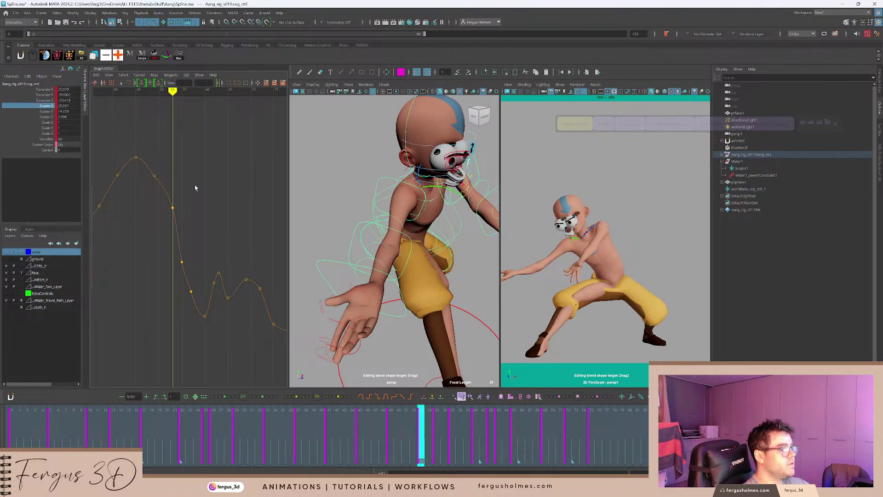
{"action": "left_click_drag", "start_coordinate": [182, 202], "coordinate": [166, 221]}
{"action": "key", "text": "Delete"}
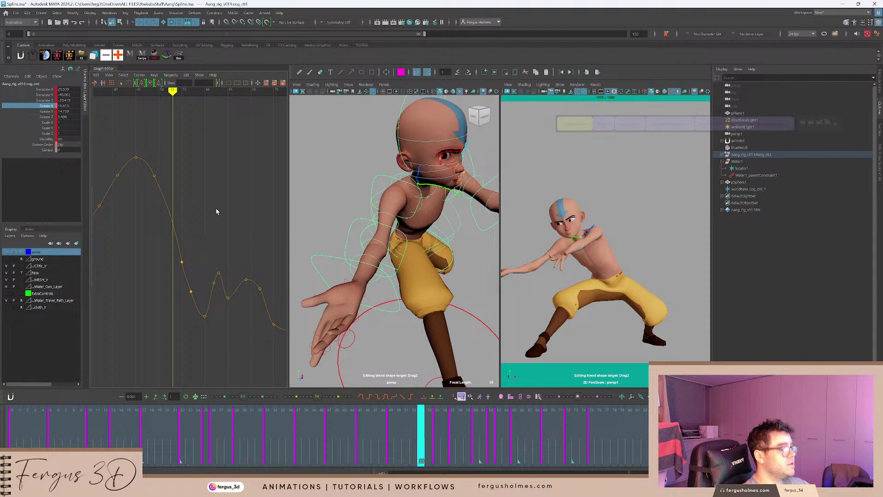
Play back the crouch and rise from several start frames to check the COG motion.
{"action": "mouse_move", "coordinate": [419, 205]}
{"action": "left_mouse_down", "text": "alt"}
{"action": "mouse_move", "coordinate": [396, 203]}
{"action": "mouse_move", "coordinate": [418, 203]}
{"action": "left_mouse_up", "text": "alt"}
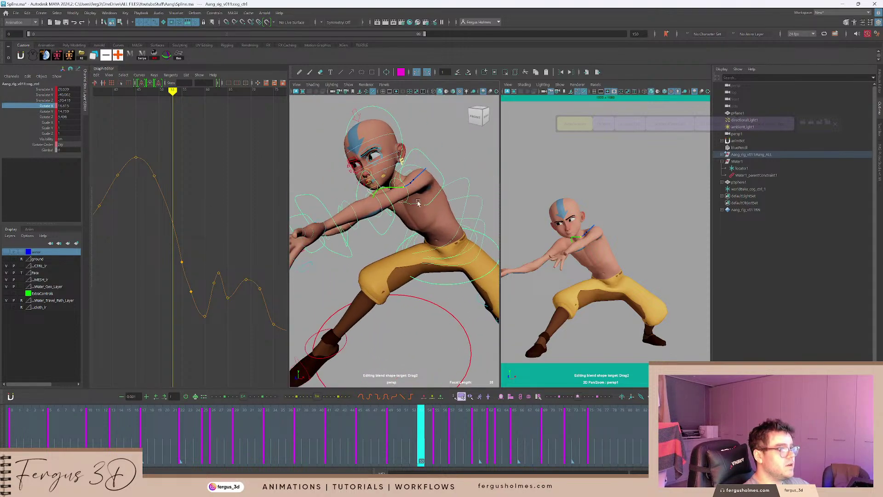
{"action": "left_click", "coordinate": [346, 427]}
{"action": "key", "text": "alt+v"}
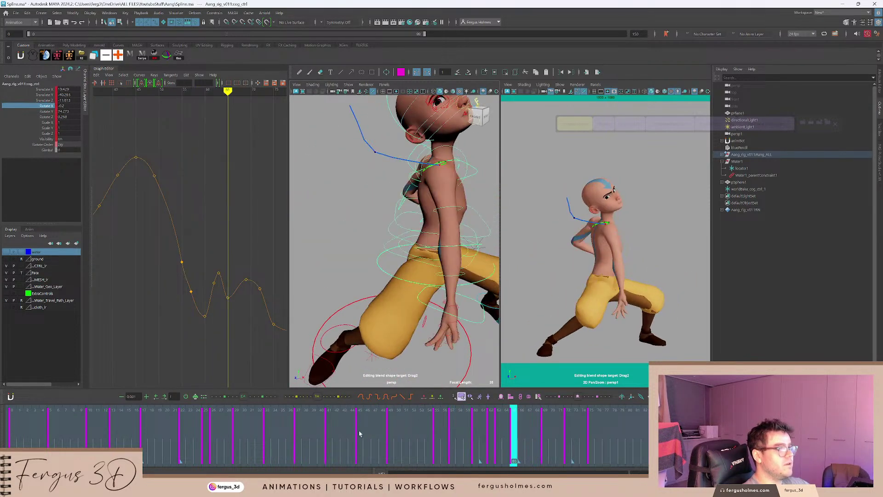
{"action": "left_click", "coordinate": [316, 435]}
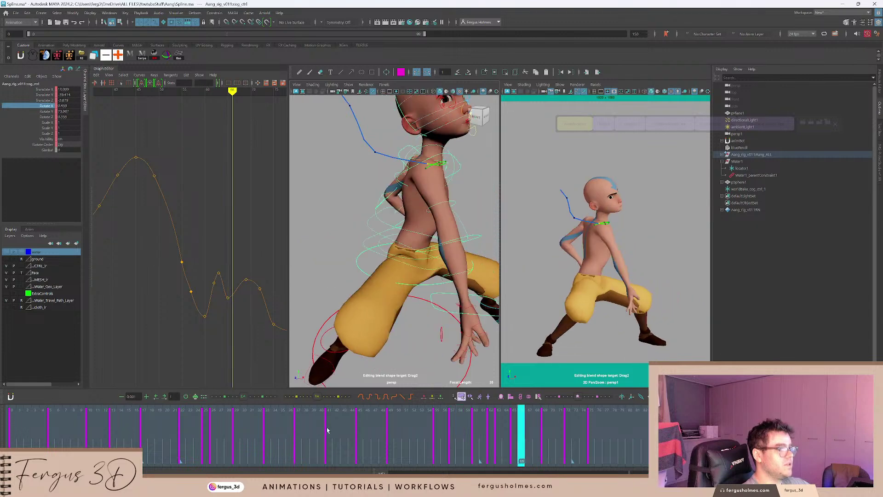
{"action": "left_click", "coordinate": [329, 431]}
{"action": "left_click", "coordinate": [270, 423]}
{"action": "key", "text": "alt+v"}
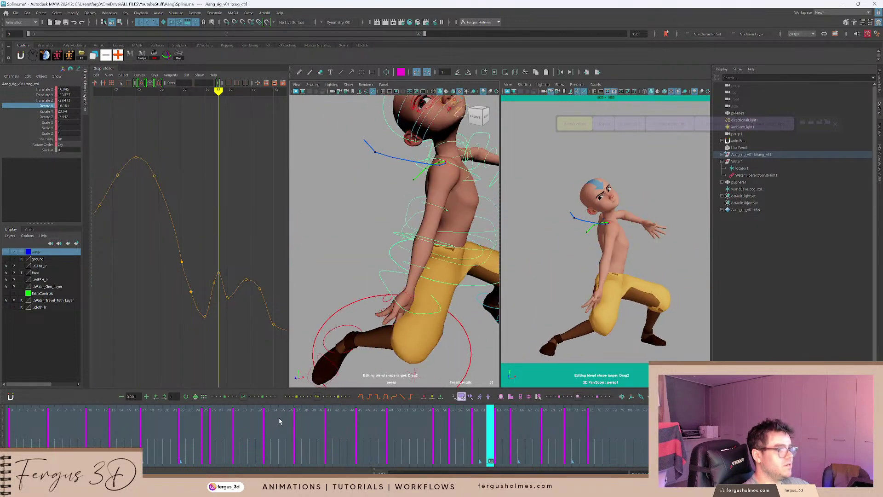
{"action": "left_click", "coordinate": [305, 431]}
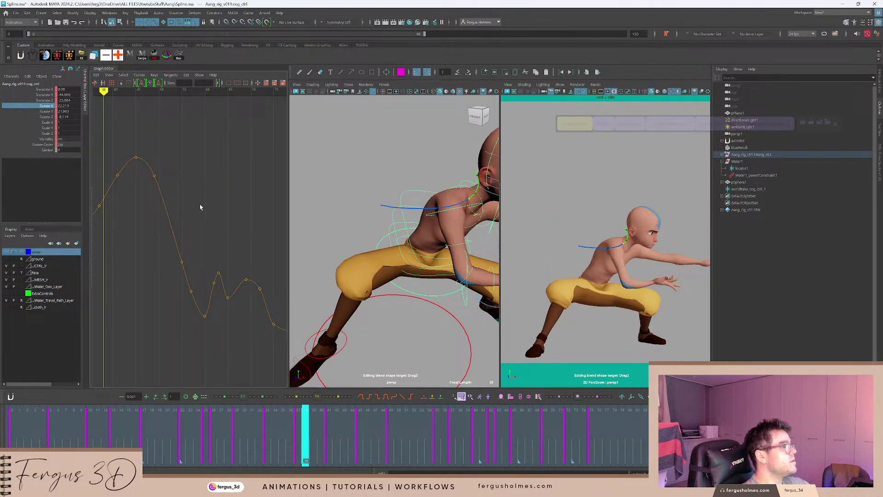
Isolate the COG control's Rotate Y and Rotate Z curves and delete their keys at frames 53 and 55.
{"action": "left_click", "coordinate": [46, 112]}
{"action": "left_click", "coordinate": [52, 118], "text": "shift"}
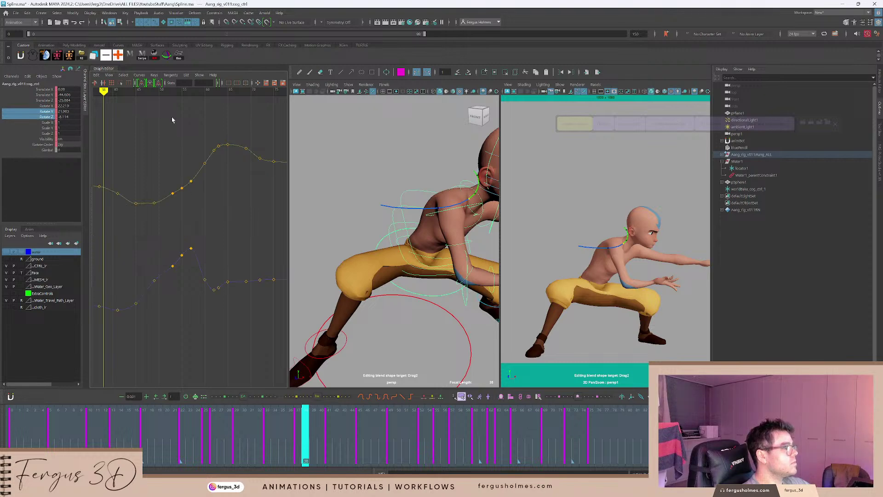
{"action": "left_click", "coordinate": [164, 91]}
{"action": "middle_click_drag", "start_coordinate": [186, 195], "coordinate": [229, 171], "text": "alt"}
{"action": "right_click_drag", "start_coordinate": [229, 172], "coordinate": [210, 195], "text": "alt"}
{"action": "key", "text": "comma"}
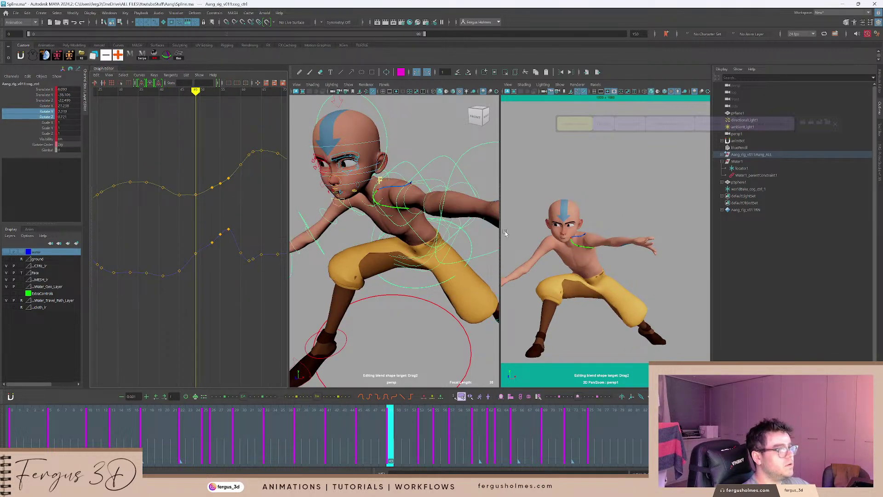
{"action": "key", "text": "."}
{"action": "key", "text": "."}
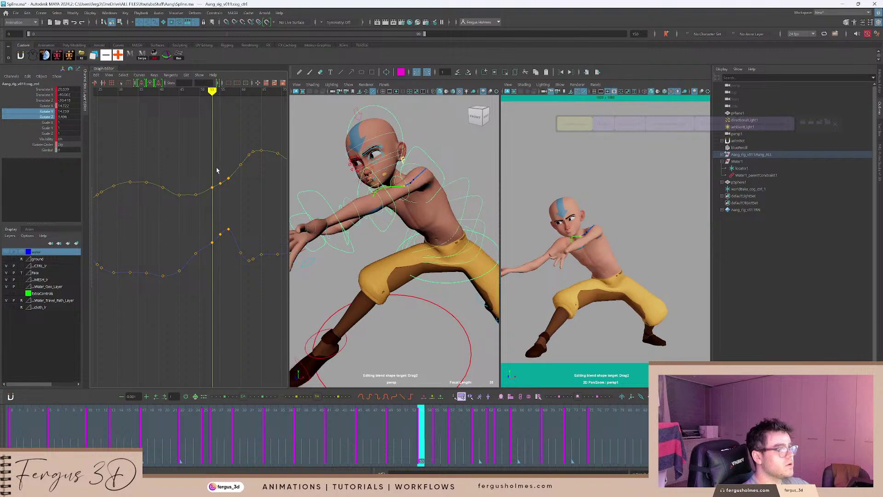
{"action": "key", "text": "."}
{"action": "key", "text": "."}
{"action": "key", "text": "."}
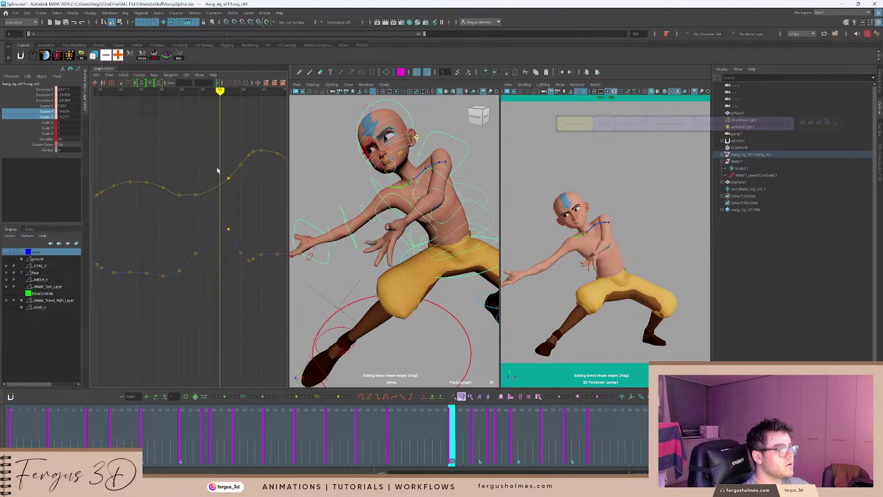
Examine Aang from above around frame 62 and reselect the COG control with the rotate manipulator shown.
{"action": "left_click_drag", "start_coordinate": [436, 215], "coordinate": [458, 378], "text": "alt"}
{"action": "left_click", "coordinate": [484, 433]}
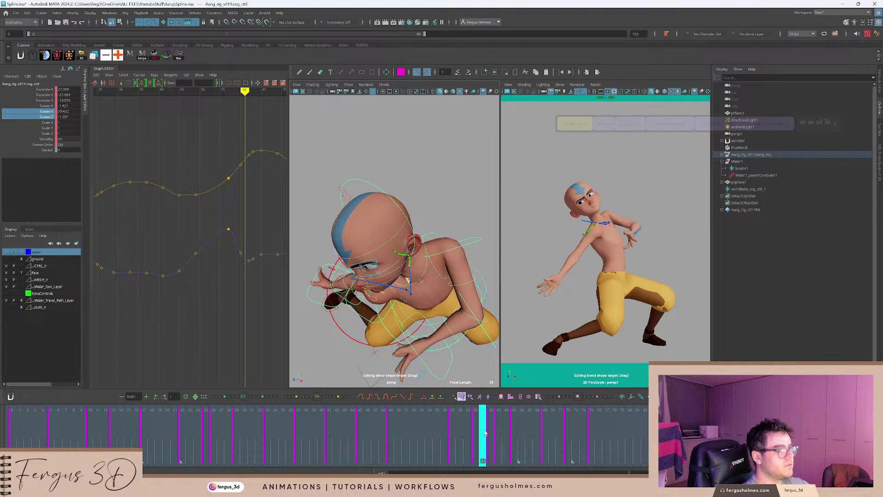
{"action": "left_click", "coordinate": [490, 432]}
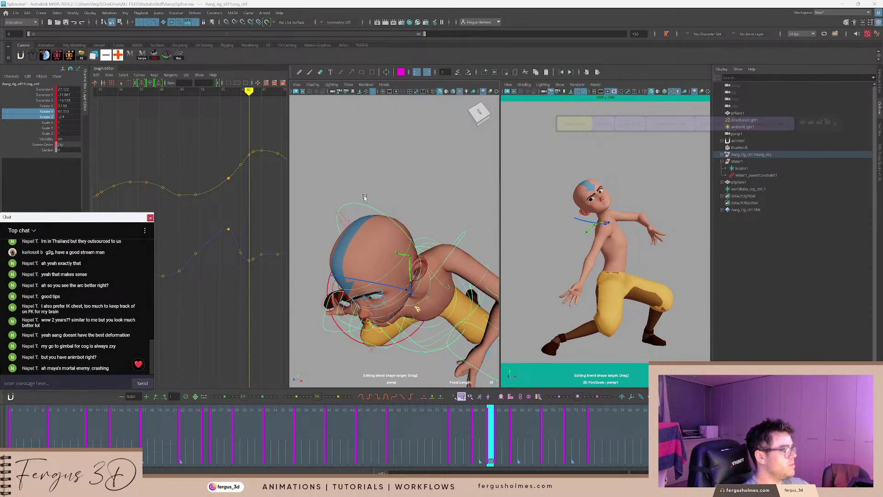
{"action": "right_click_drag", "start_coordinate": [422, 246], "coordinate": [384, 242], "text": "alt"}
{"action": "left_click_drag", "start_coordinate": [384, 242], "coordinate": [371, 190], "text": "alt"}
{"action": "right_click_drag", "start_coordinate": [372, 191], "coordinate": [395, 266], "text": "alt"}
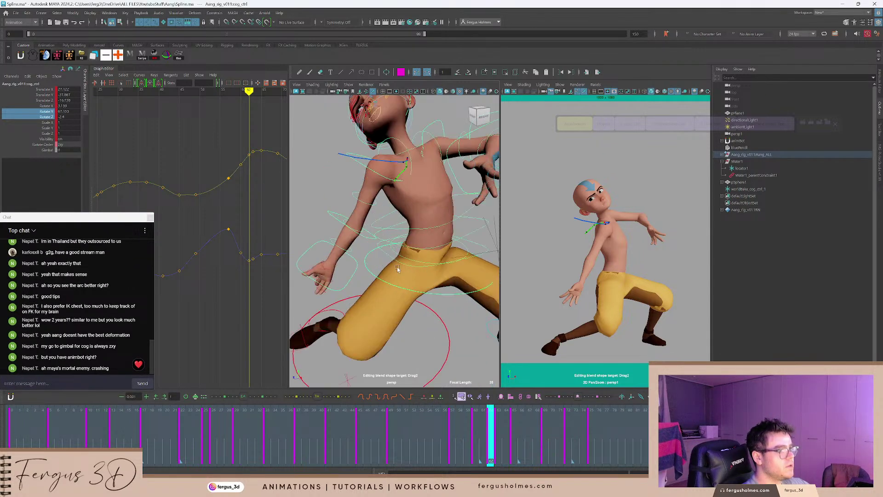
{"action": "left_click", "coordinate": [369, 272]}
{"action": "left_click", "coordinate": [368, 273]}
{"action": "key", "text": "f"}
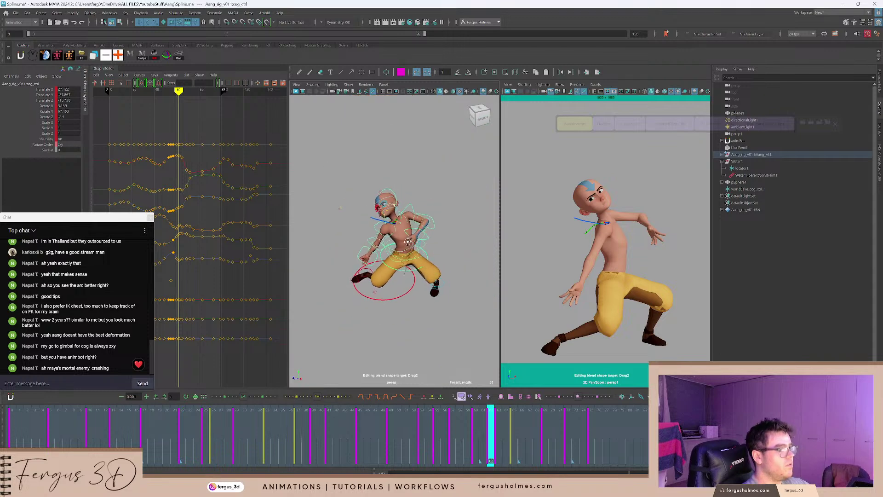
{"action": "key", "text": "e"}
{"action": "right_click_drag", "start_coordinate": [395, 206], "coordinate": [421, 202], "text": "alt"}
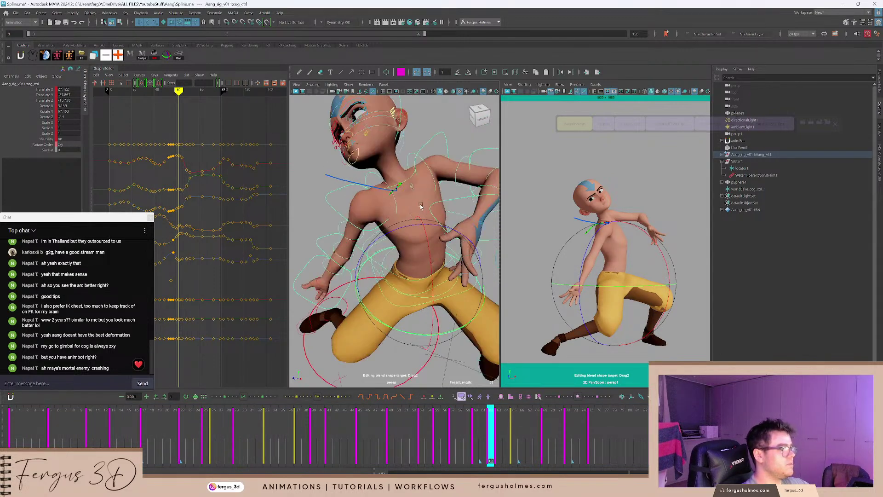
{"action": "left_click_drag", "start_coordinate": [421, 203], "coordinate": [415, 225], "text": "alt"}
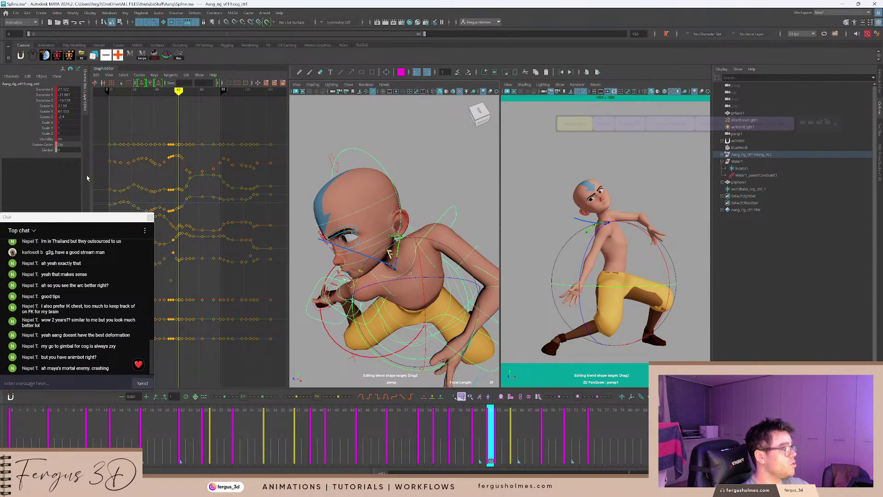
Narrow the chat window over the Graph Editor and lower the COG control's Rotate Z key at frame 62.
{"action": "left_click_drag", "start_coordinate": [154, 254], "coordinate": [108, 252]}
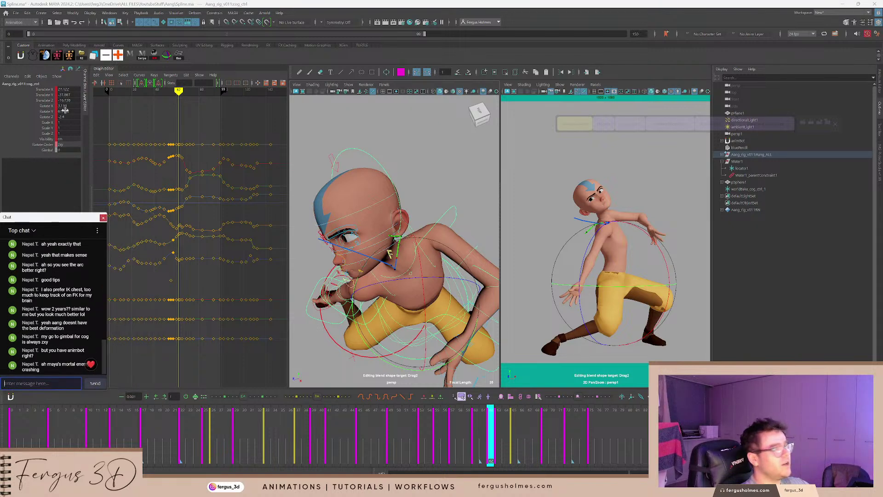
{"action": "left_click", "coordinate": [46, 116]}
{"action": "key", "text": "f"}
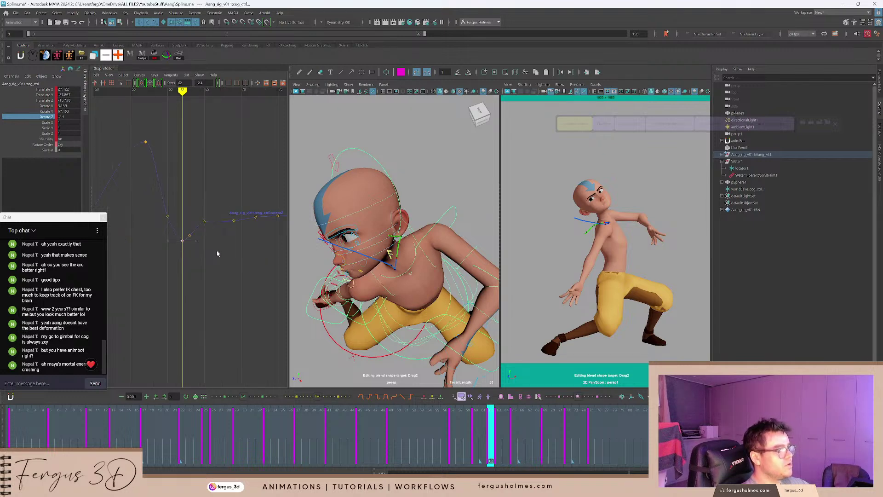
{"action": "middle_click_drag", "start_coordinate": [208, 249], "coordinate": [204, 292]}
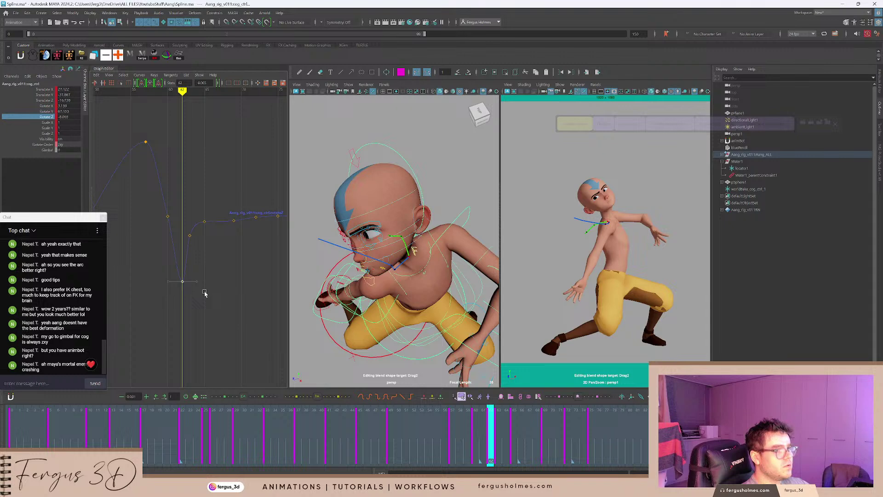
Delete the COG control's Rotate Z key at frame 63 and step through the neighbouring keys to check the motion.
{"action": "left_click", "coordinate": [223, 264]}
{"action": "key", "text": "."}
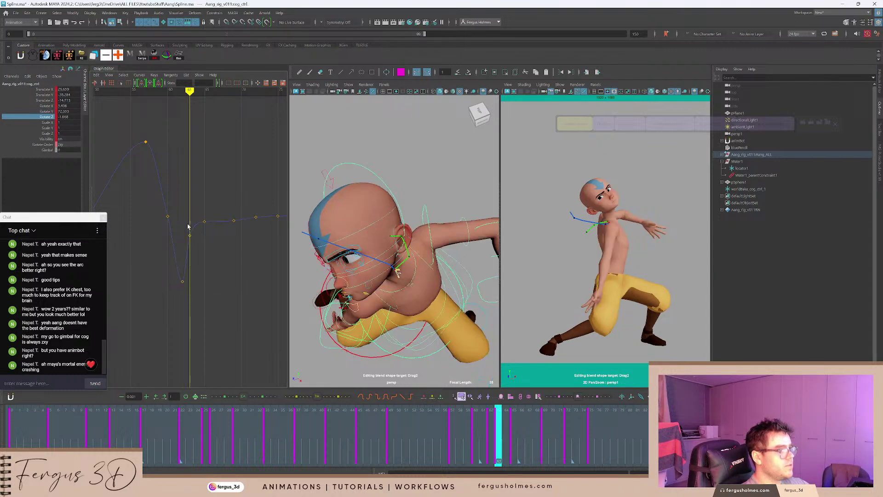
{"action": "left_click_drag", "start_coordinate": [200, 249], "coordinate": [199, 249]}
{"action": "key", "text": "Delete"}
{"action": "key", "text": "alt+comma"}
{"action": "key", "text": "alt+comma"}
{"action": "key", "text": "alt+comma"}
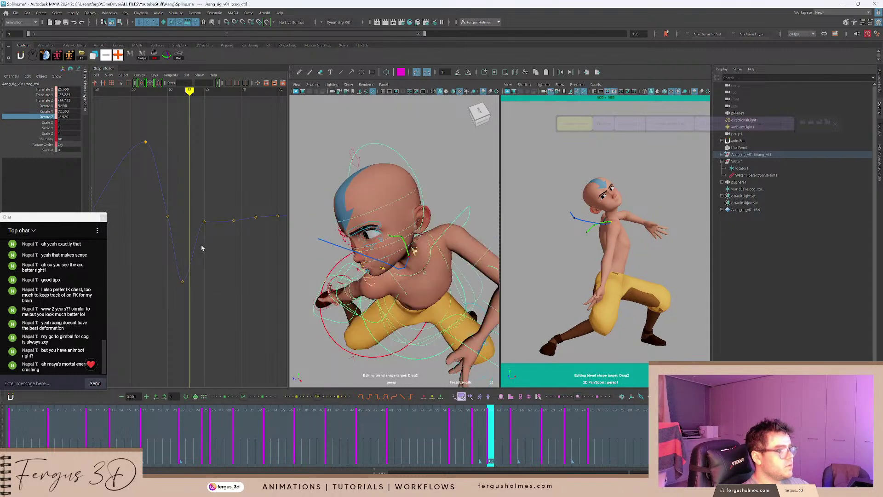
{"action": "key", "text": "alt+period"}
{"action": "key", "text": "alt+period"}
{"action": "key", "text": "alt+period"}
Raise the COG control's Rotate X key at frame 65 to tilt Aang's body.
{"action": "scroll", "coordinate": [393, 275], "scroll_direction": "down", "scroll_amount": 5}
{"action": "left_click_drag", "start_coordinate": [393, 276], "coordinate": [362, 231], "text": "alt"}
{"action": "key", "text": "alt+period"}
{"action": "key", "text": "alt+period"}
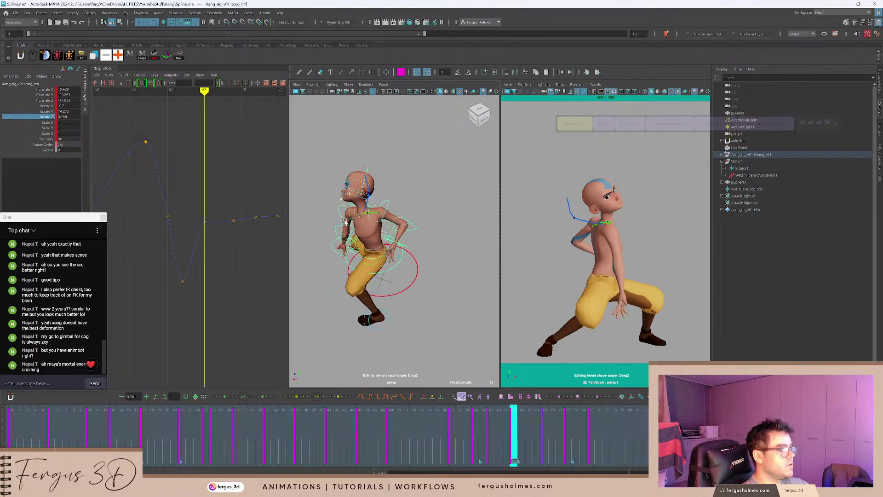
{"action": "middle_click_drag", "start_coordinate": [362, 231], "coordinate": [385, 237], "text": "alt"}
{"action": "scroll", "coordinate": [385, 238], "scroll_direction": "up", "scroll_amount": 4}
{"action": "key", "text": "e"}
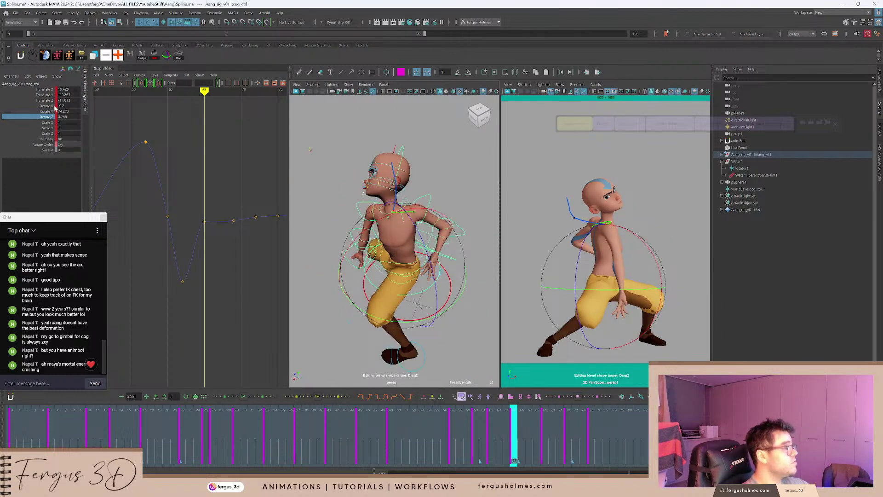
{"action": "left_click", "coordinate": [53, 106]}
{"action": "middle_click_drag", "start_coordinate": [207, 303], "coordinate": [225, 253], "text": "shift"}
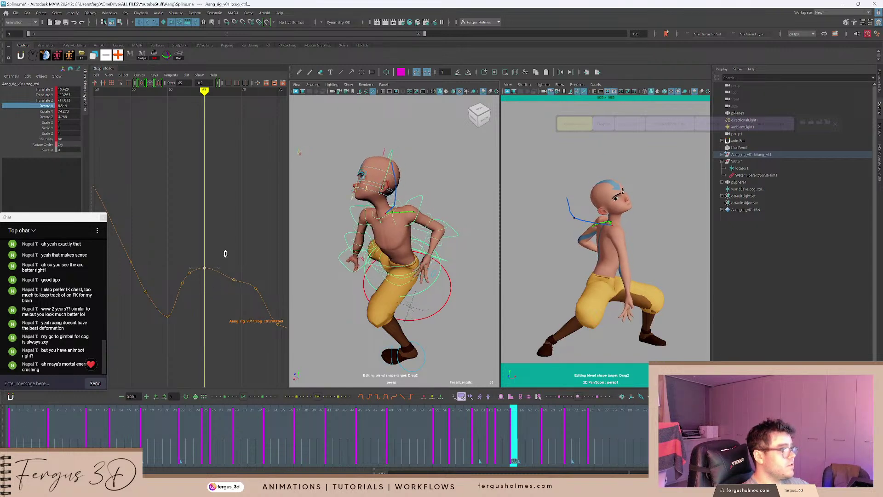
Delete the COG control's Rotate X key at frame 72 and check the pose at frame 69.
{"action": "left_click_drag", "start_coordinate": [222, 331], "coordinate": [251, 338]}
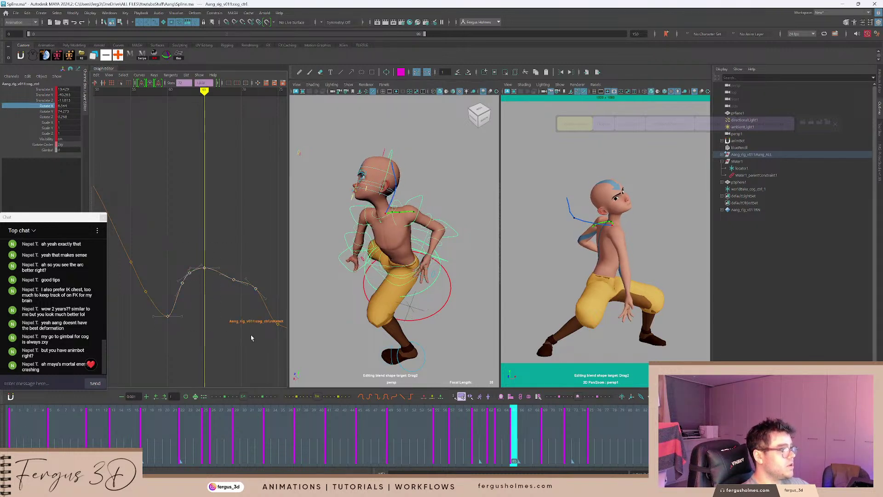
{"action": "key", "text": "period"}
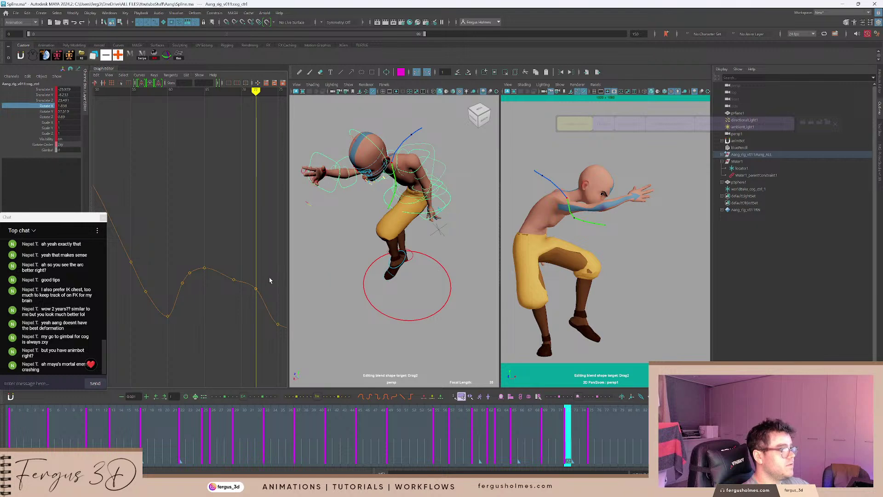
{"action": "key", "text": "Delete"}
{"action": "key", "text": "comma"}
{"action": "key", "text": "comma"}
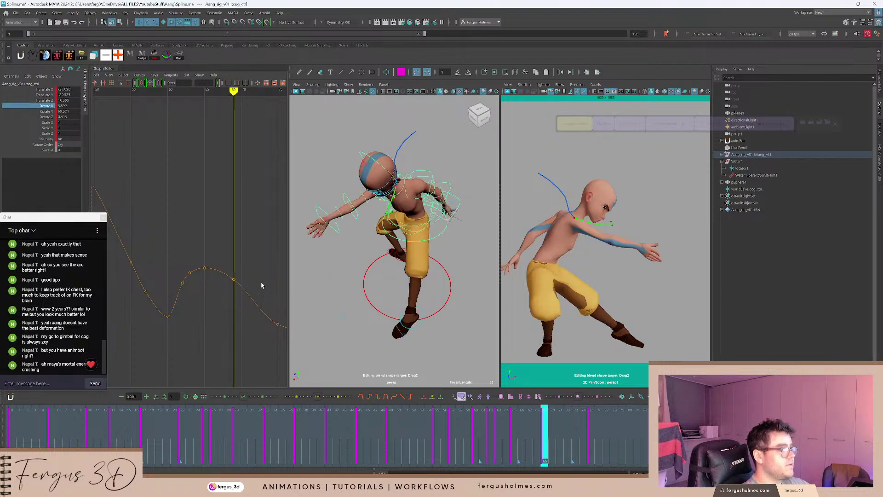
{"action": "left_click_drag", "start_coordinate": [398, 238], "coordinate": [381, 262], "text": "alt"}
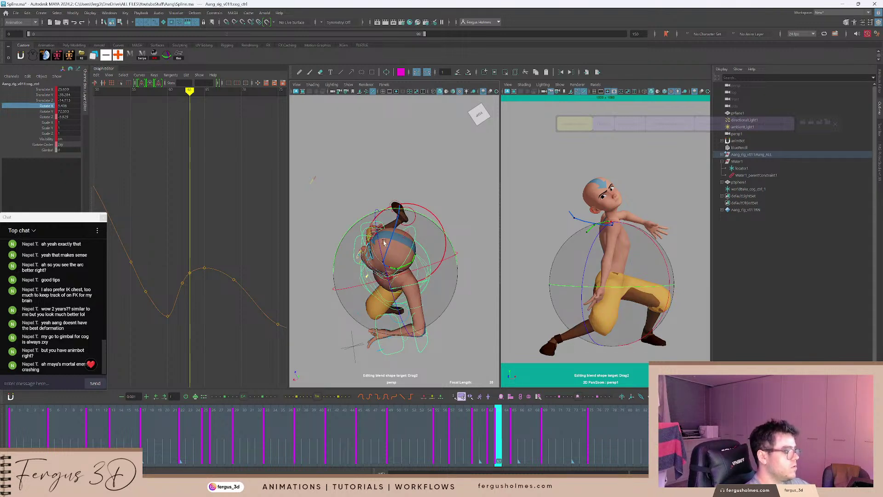
Lower the COG control's Rotate Z key at frame 65 slightly.
{"action": "key", "text": "equal"}
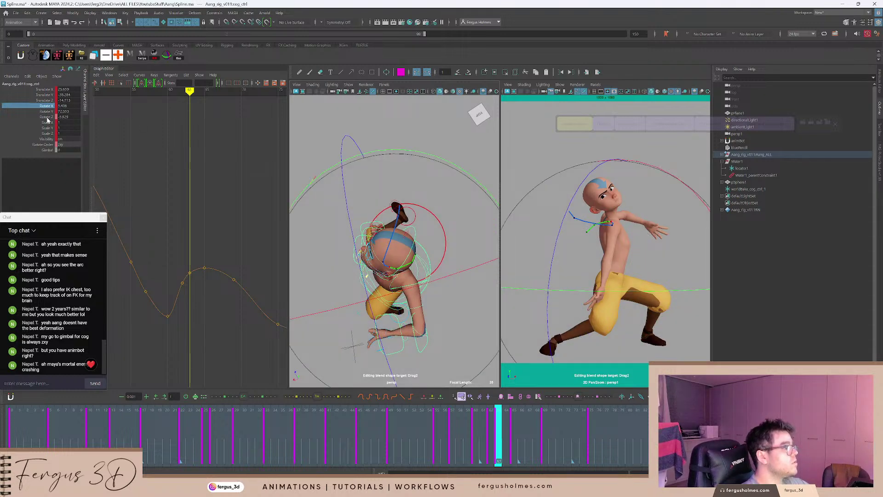
{"action": "left_click", "coordinate": [46, 118]}
{"action": "key", "text": "period"}
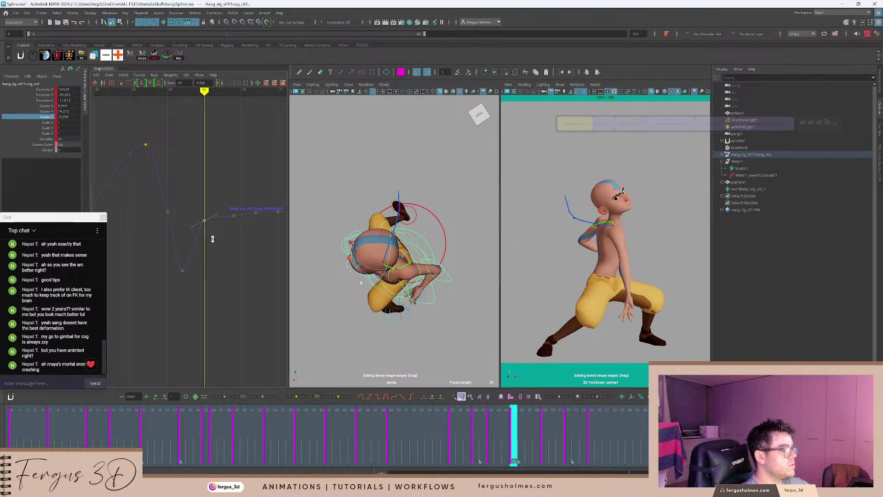
{"action": "middle_click_drag", "start_coordinate": [213, 239], "coordinate": [212, 239]}
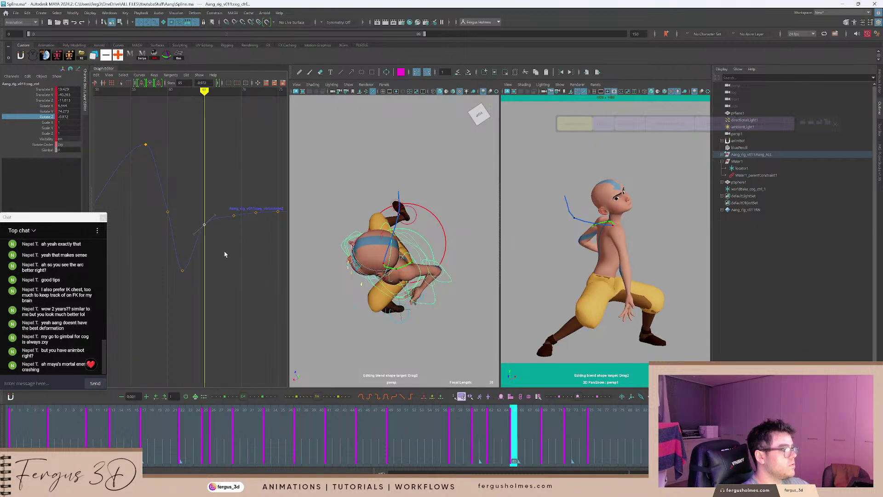
Lower the COG control's Rotate Z key at frame 63 to flatten the curve's dip beside frame 62.
{"action": "left_click", "coordinate": [502, 424]}
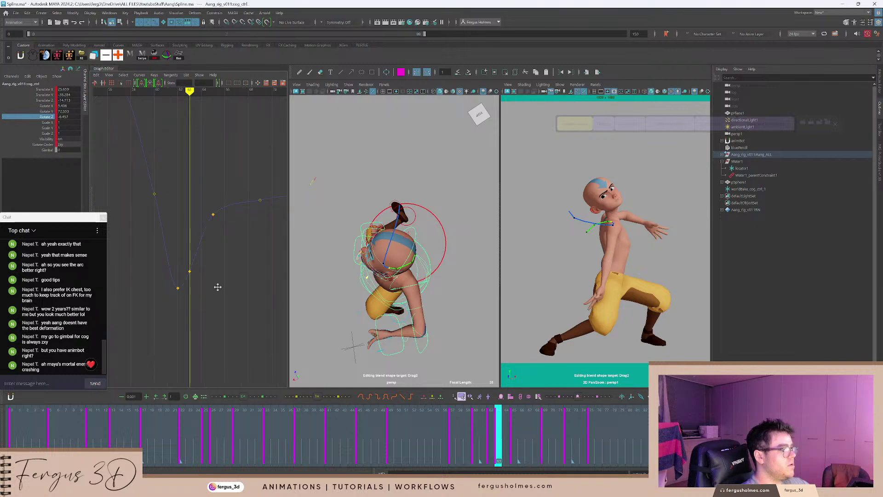
{"action": "middle_click_drag", "start_coordinate": [217, 287], "coordinate": [206, 271], "text": "alt"}
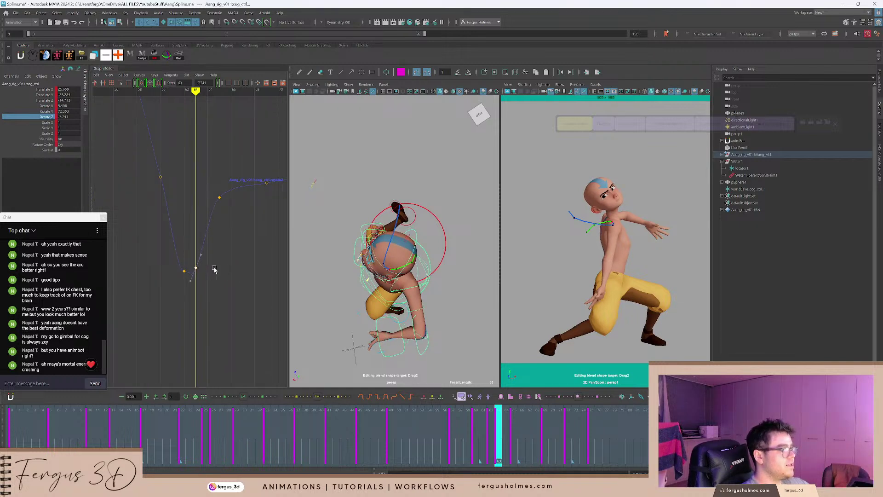
{"action": "left_click_drag", "start_coordinate": [174, 254], "coordinate": [194, 285]}
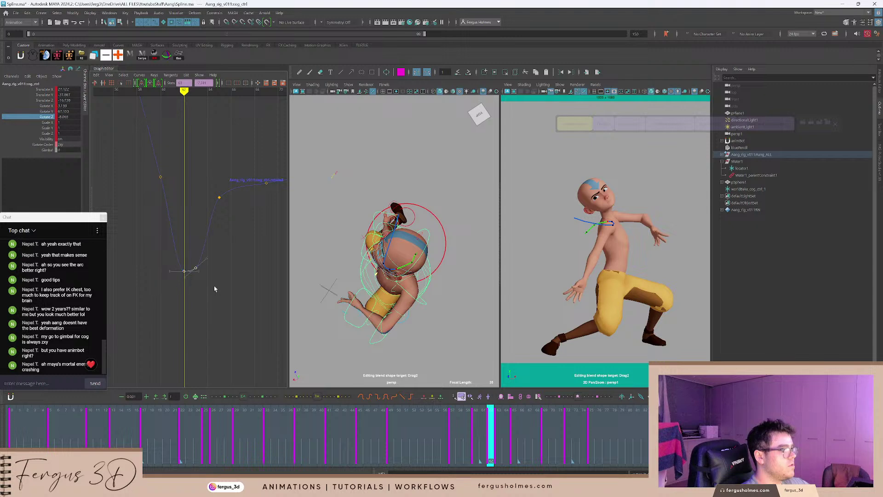
Lower the COG control's Rotate Z key at frame 60, then rotate the COG in the viewport and key the adjusted pose.
{"action": "key", "text": "comma"}
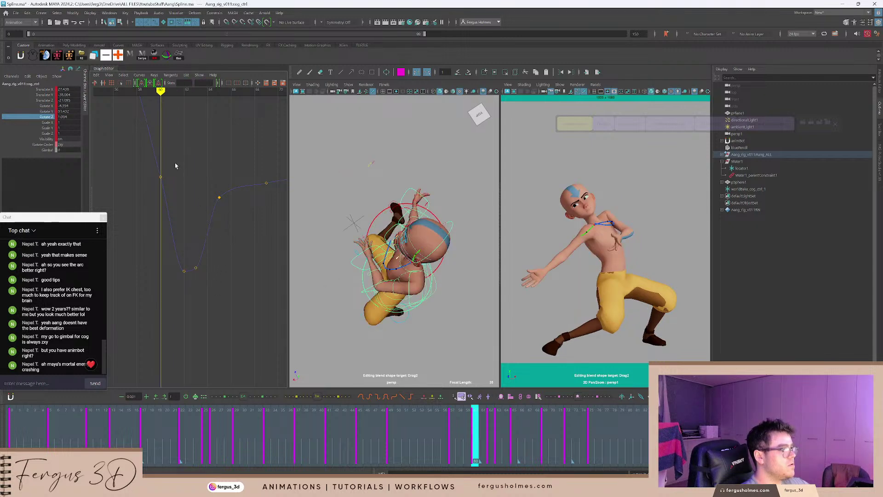
{"action": "middle_click_drag", "start_coordinate": [170, 187], "coordinate": [166, 197]}
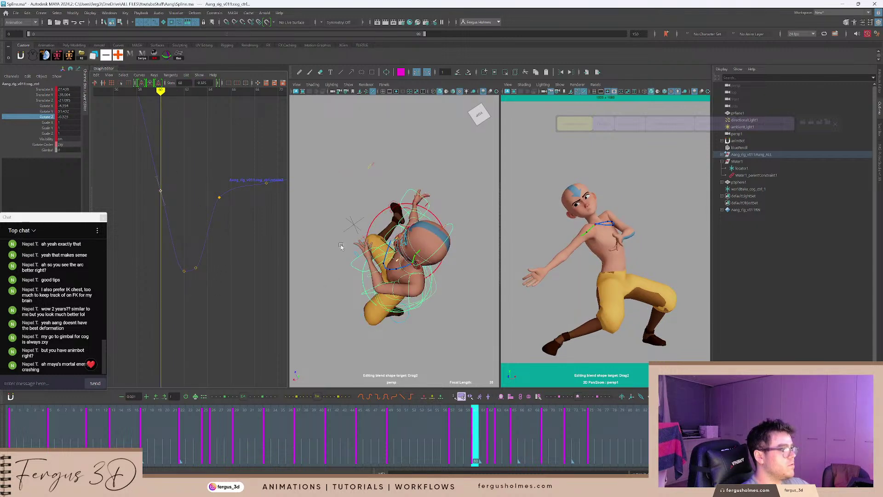
{"action": "key", "text": "e"}
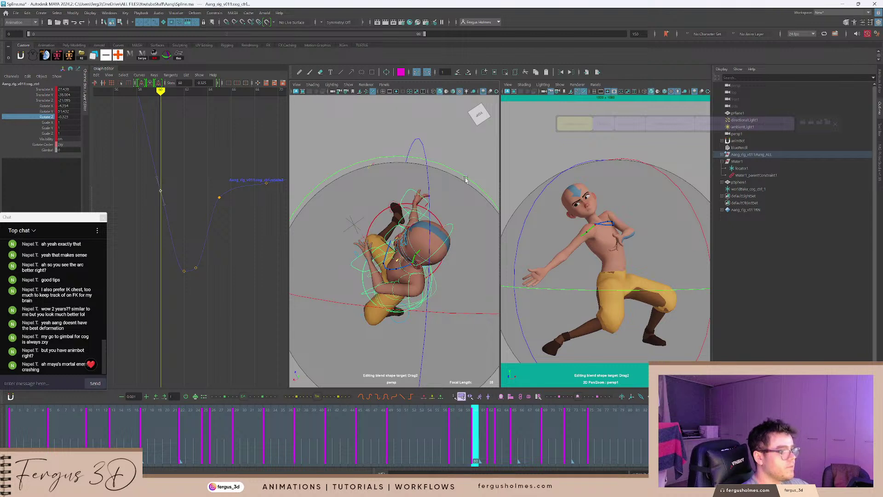
{"action": "key", "text": "e"}
{"action": "middle_click_drag", "start_coordinate": [398, 257], "coordinate": [377, 267]}
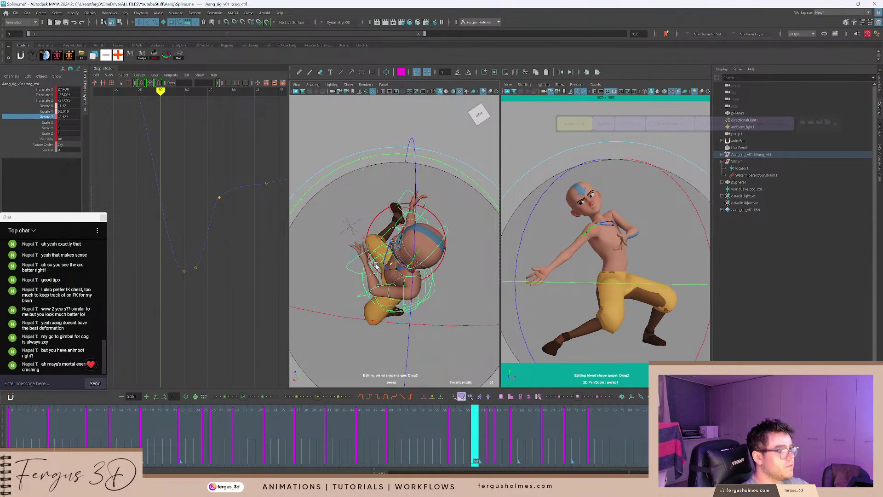
{"action": "key", "text": "s"}
Step back through the frames and rotate the COG control at frame 57 to adjust the body's tilt.
{"action": "left_click_drag", "start_coordinate": [376, 266], "coordinate": [325, 225], "text": "alt"}
{"action": "key", "text": "alt+comma"}
{"action": "key", "text": "alt+comma"}
{"action": "key", "text": "alt+comma"}
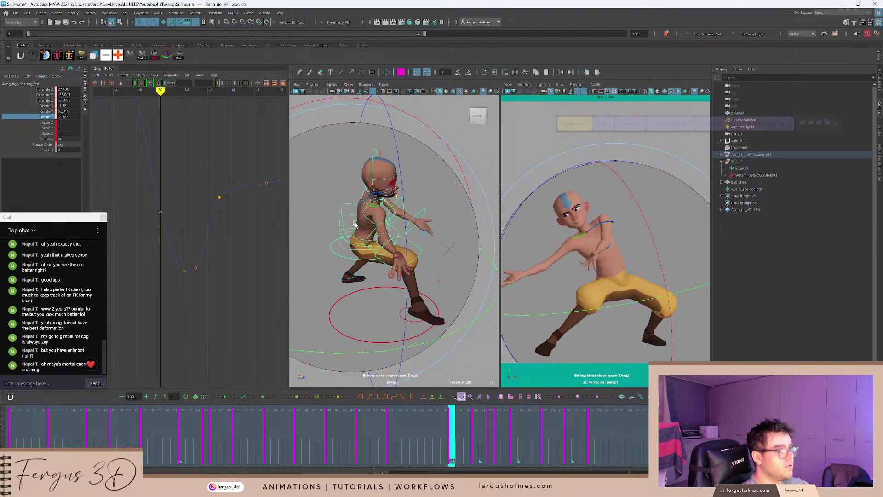
{"action": "key", "text": "alt+comma"}
{"action": "key", "text": "alt+comma"}
{"action": "key", "text": "alt+period"}
{"action": "key", "text": "alt+period"}
{"action": "left_click_drag", "start_coordinate": [412, 138], "coordinate": [401, 117]}
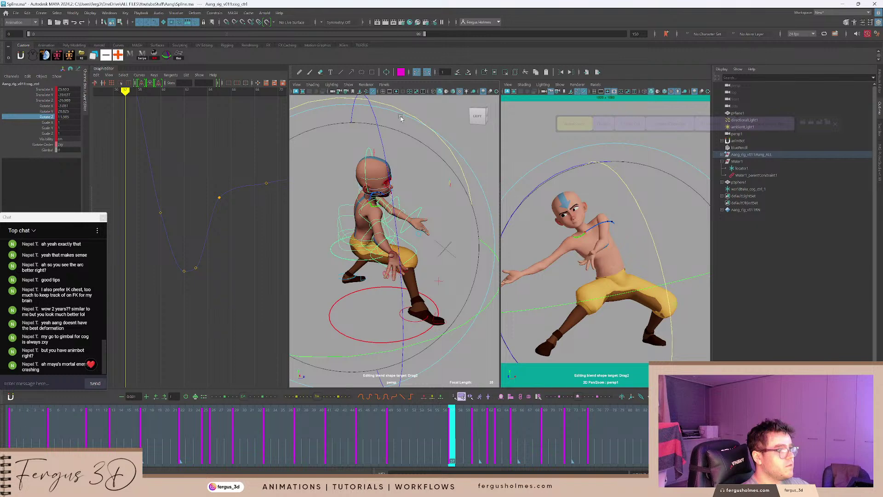
Display the COG control's Rotate X, Y and Z curves together and examine the poses at frames 53 and 55 from several angles.
{"action": "left_click", "coordinate": [422, 414]}
{"action": "left_click_drag", "start_coordinate": [396, 212], "coordinate": [364, 214], "text": "alt"}
{"action": "left_click", "coordinate": [182, 156]}
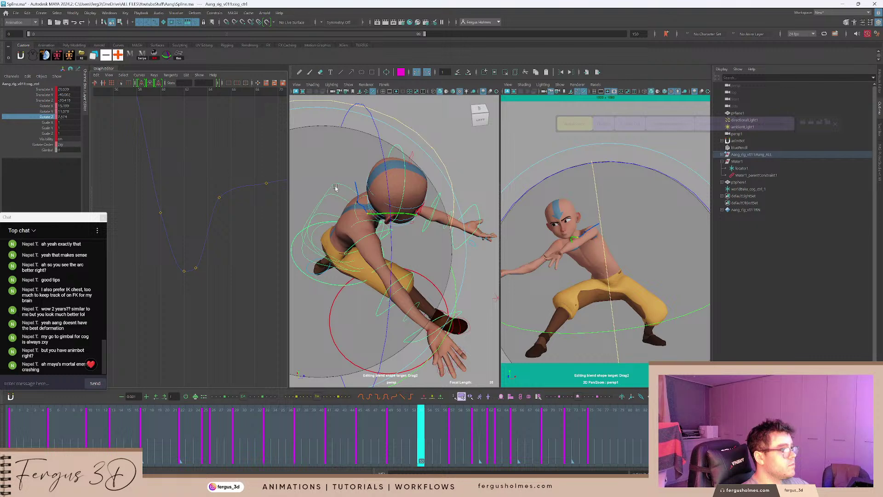
{"action": "left_click_drag", "start_coordinate": [338, 187], "coordinate": [273, 158], "text": "alt"}
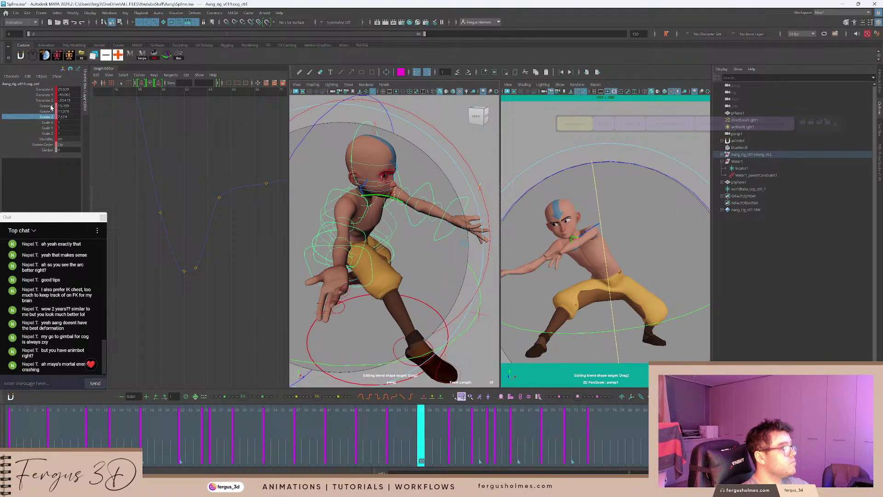
{"action": "left_click_drag", "start_coordinate": [51, 106], "coordinate": [48, 118]}
{"action": "left_click", "coordinate": [190, 151]}
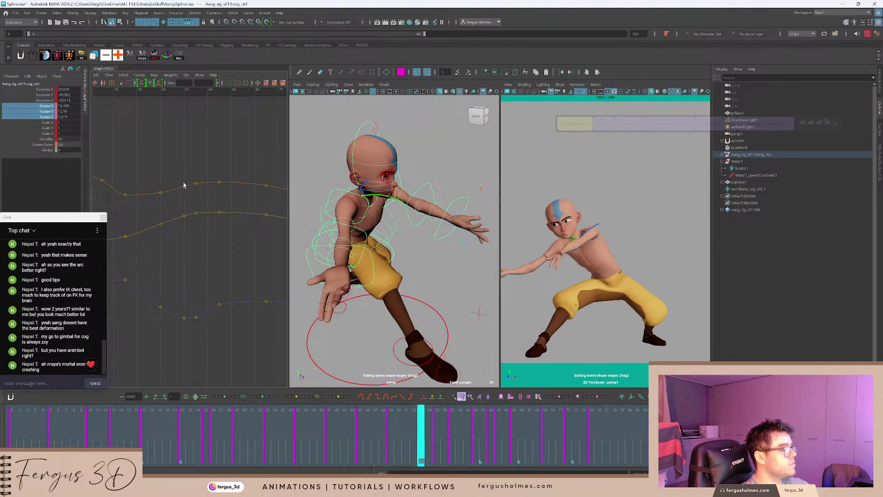
{"action": "left_click_drag", "start_coordinate": [348, 188], "coordinate": [341, 197], "text": "alt"}
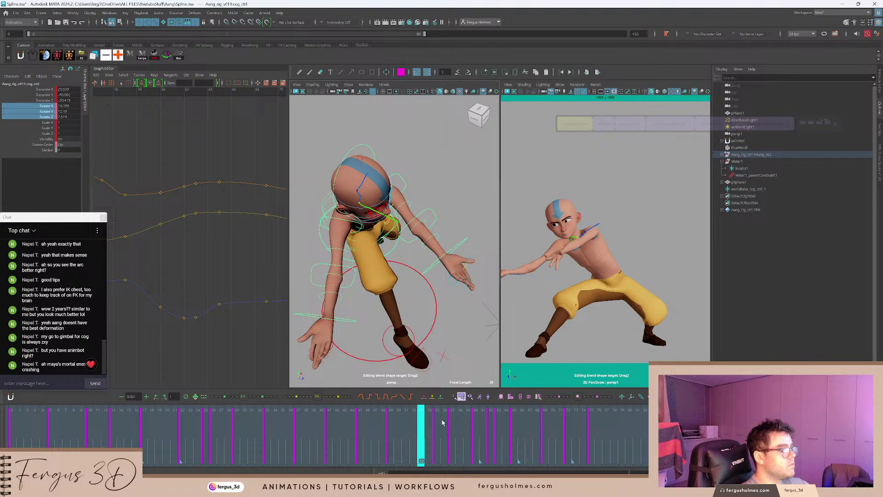
{"action": "mouse_move", "coordinate": [443, 422]}
{"action": "left_mouse_down"}
{"action": "mouse_move", "coordinate": [367, 423]}
{"action": "mouse_move", "coordinate": [435, 422]}
{"action": "left_mouse_up"}
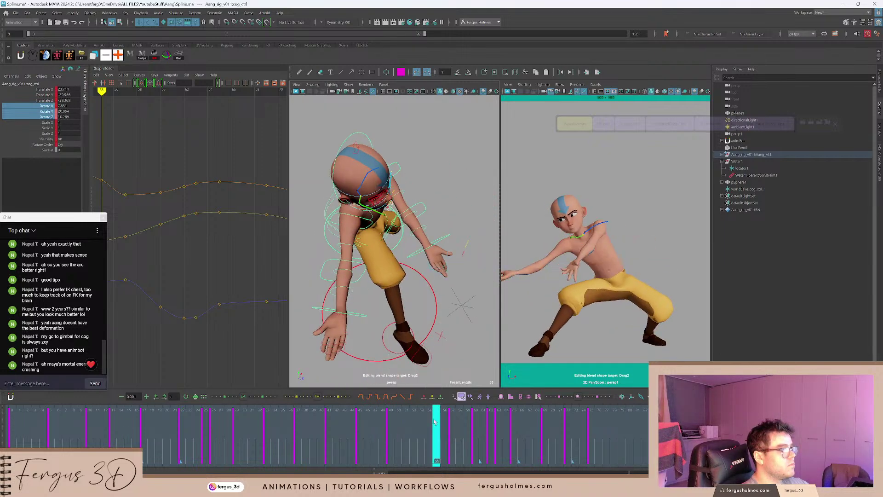
{"action": "left_click_drag", "start_coordinate": [426, 287], "coordinate": [368, 226], "text": "alt"}
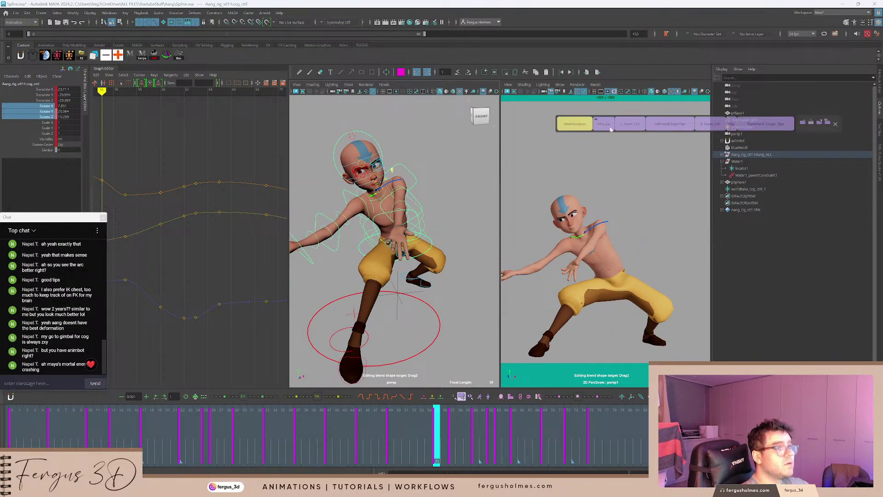
Select the spine FK controls and step through the frames around 53 to 55 to check the torso's bend.
{"action": "left_click", "coordinate": [610, 127]}
{"action": "left_click_drag", "start_coordinate": [382, 138], "coordinate": [388, 115], "text": "alt"}
{"action": "scroll", "coordinate": [388, 115], "scroll_direction": "up", "scroll_amount": 5}
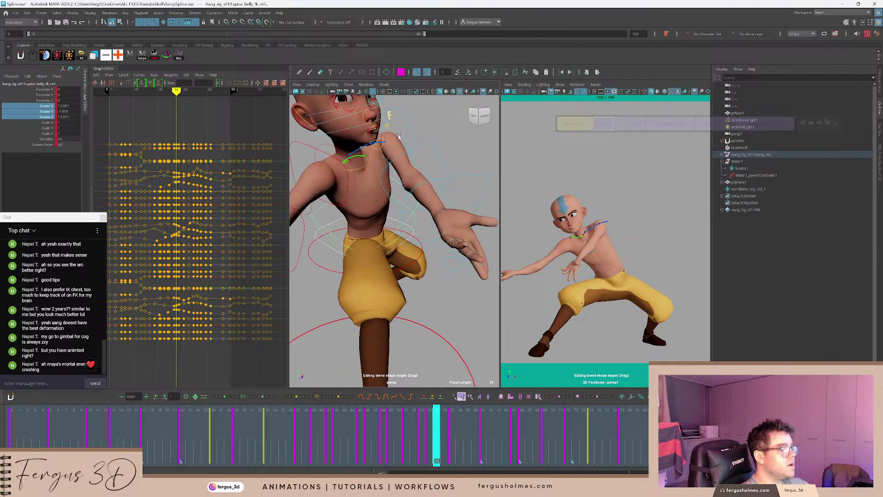
{"action": "middle_click_drag", "start_coordinate": [389, 115], "coordinate": [405, 156], "text": "alt"}
{"action": "left_click_drag", "start_coordinate": [405, 156], "coordinate": [383, 236], "text": "alt"}
{"action": "key", "text": "alt+comma"}
{"action": "key", "text": "alt+period"}
{"action": "key", "text": "e"}
{"action": "key", "text": "alt+comma"}
{"action": "key", "text": "alt+comma"}
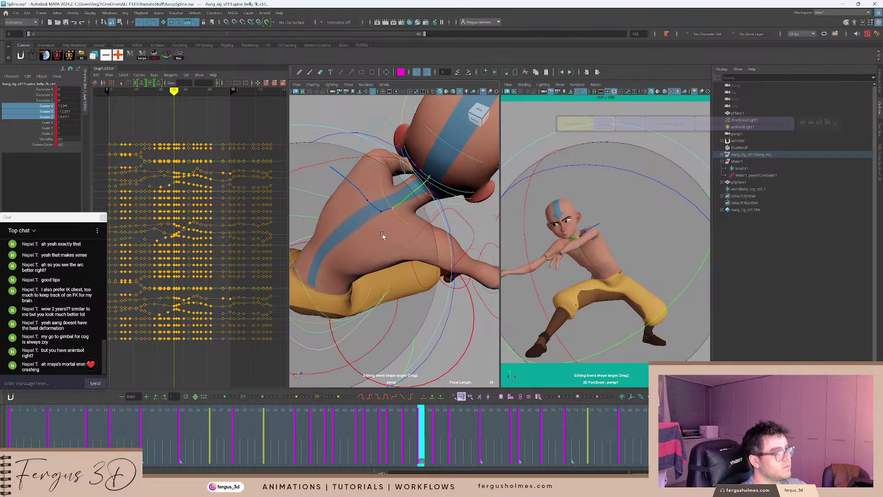
Clean up the spine FK keys around frames 51 to 53 and rotate the spine controls to adjust the back's bend.
{"action": "key", "text": "Delete"}
{"action": "left_click_drag", "start_coordinate": [383, 235], "coordinate": [409, 227]}
{"action": "key", "text": "comma"}
{"action": "key", "text": "comma"}
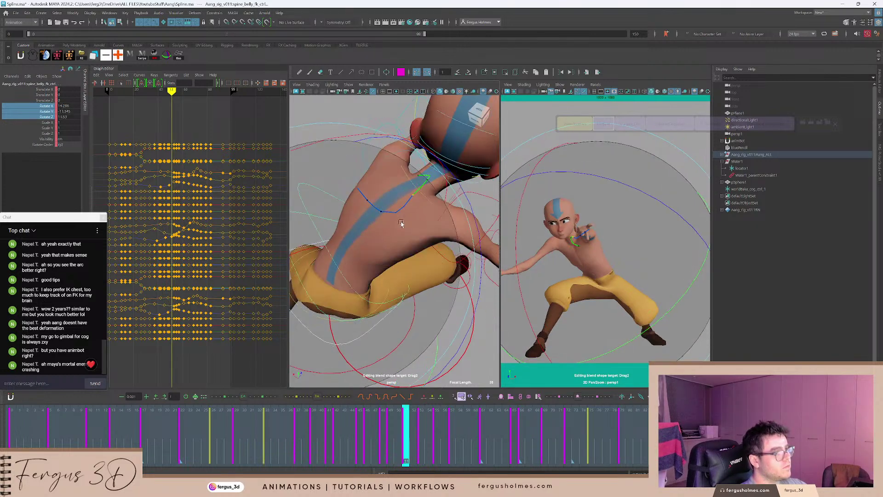
{"action": "key", "text": "period"}
Examine the torso and neck close up in both viewports from frame 51 into the rise.
{"action": "mouse_move", "coordinate": [414, 222]}
{"action": "left_mouse_down", "text": "alt"}
{"action": "mouse_move", "coordinate": [432, 211]}
{"action": "mouse_move", "coordinate": [396, 201]}
{"action": "mouse_move", "coordinate": [402, 210]}
{"action": "left_mouse_up", "text": "alt"}
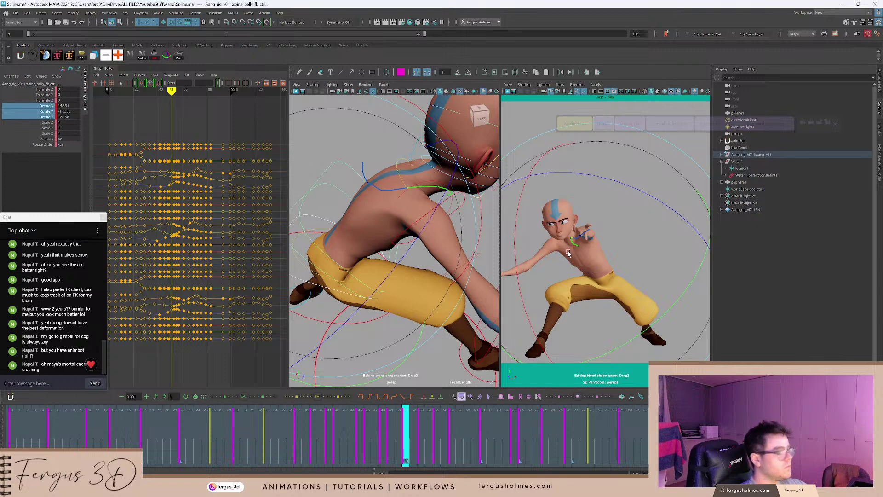
{"action": "scroll", "coordinate": [568, 253], "scroll_direction": "up", "scroll_amount": 10}
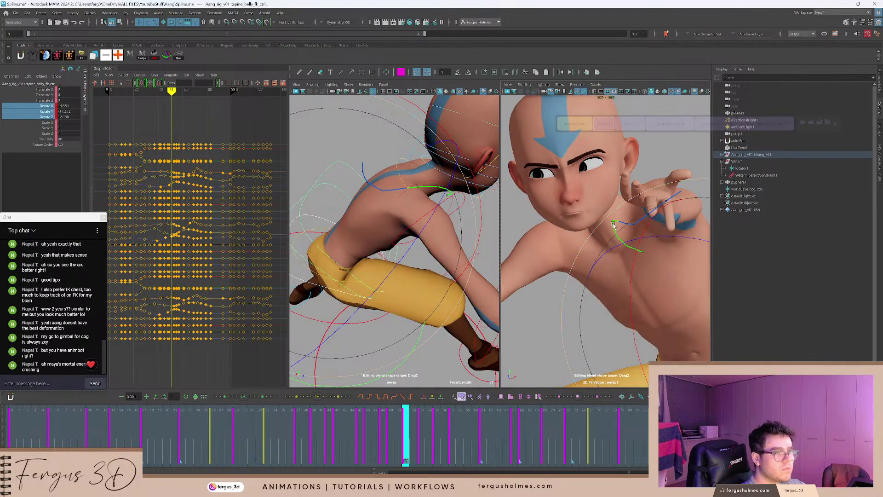
{"action": "left_click_drag", "start_coordinate": [613, 226], "coordinate": [669, 225]}
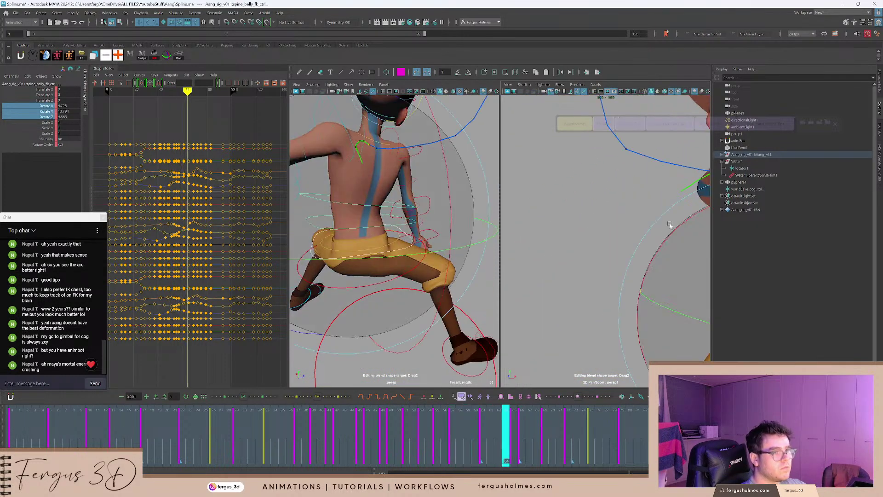
{"action": "scroll", "coordinate": [644, 219], "scroll_direction": "down", "scroll_amount": 10}
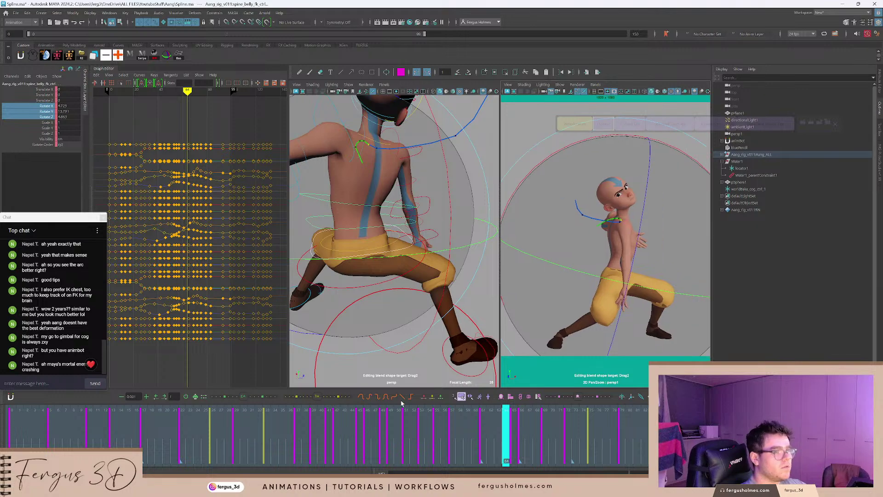
Play back the animation from several starting frames and review Aang's full motion in the camera view.
{"action": "left_click", "coordinate": [336, 423]}
{"action": "key", "text": "alt+v"}
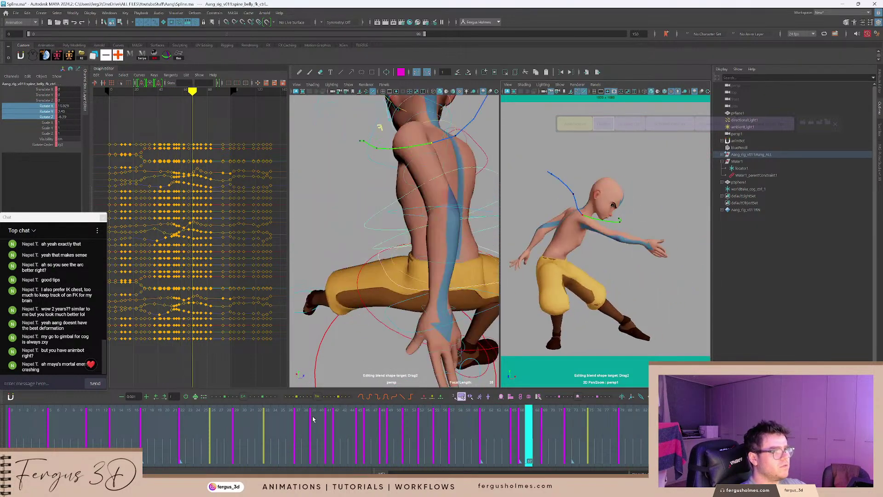
{"action": "left_click", "coordinate": [267, 428]}
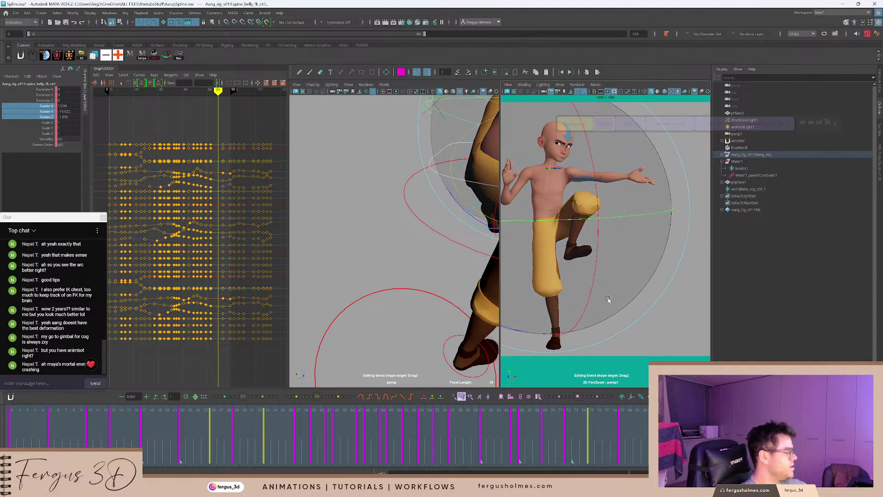
{"action": "right_click_drag", "start_coordinate": [644, 258], "coordinate": [585, 252]}
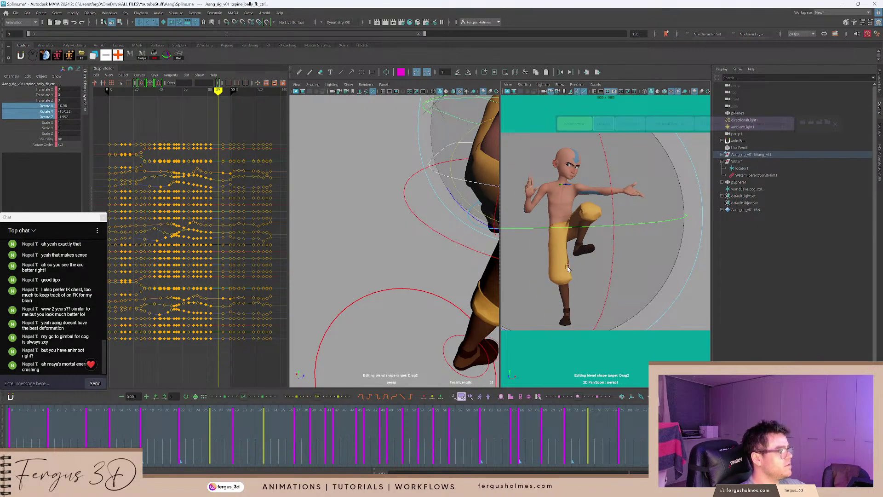
{"action": "left_click", "coordinate": [197, 444]}
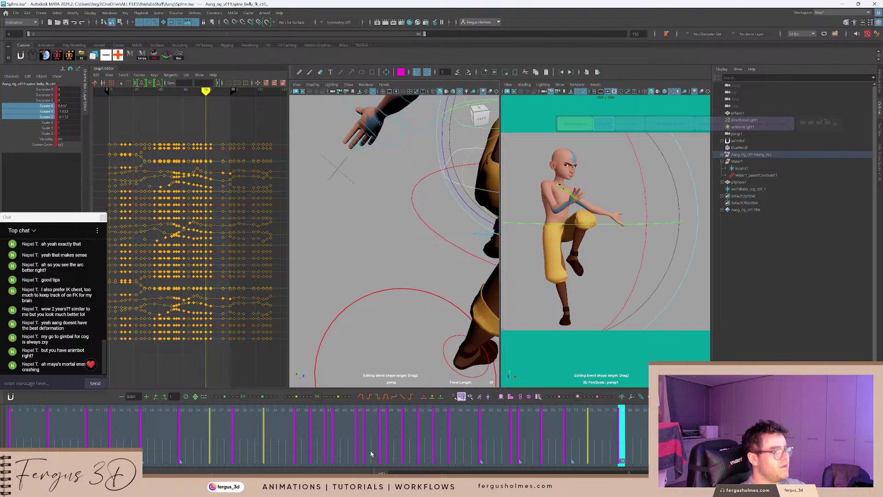
{"action": "left_click", "coordinate": [441, 449]}
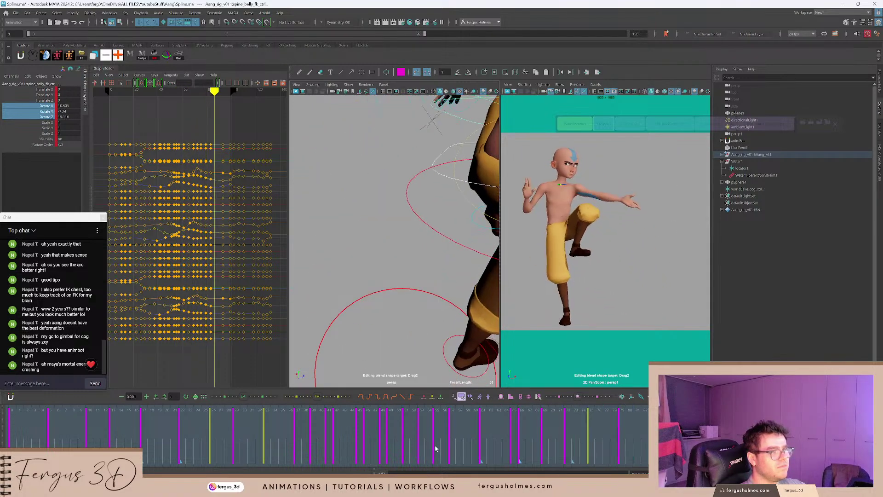
{"action": "left_click", "coordinate": [343, 440]}
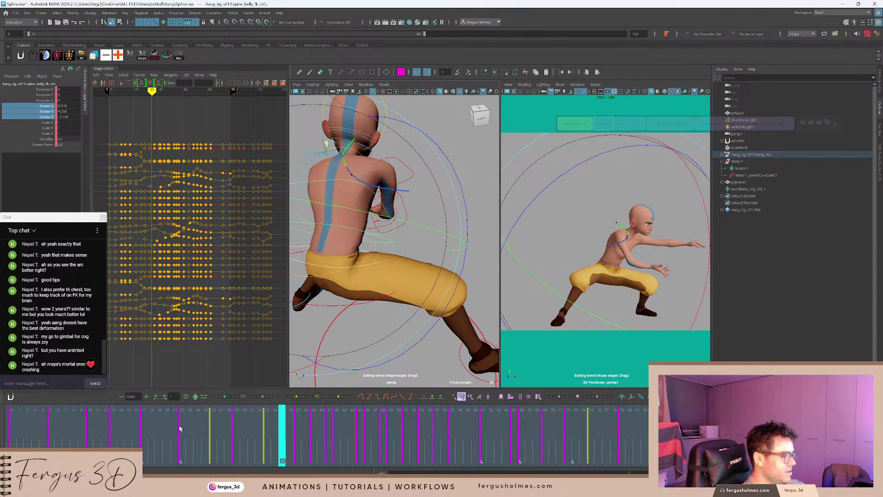
{"action": "left_click_drag", "start_coordinate": [144, 429], "coordinate": [114, 430]}
{"action": "key", "text": "alt+v"}
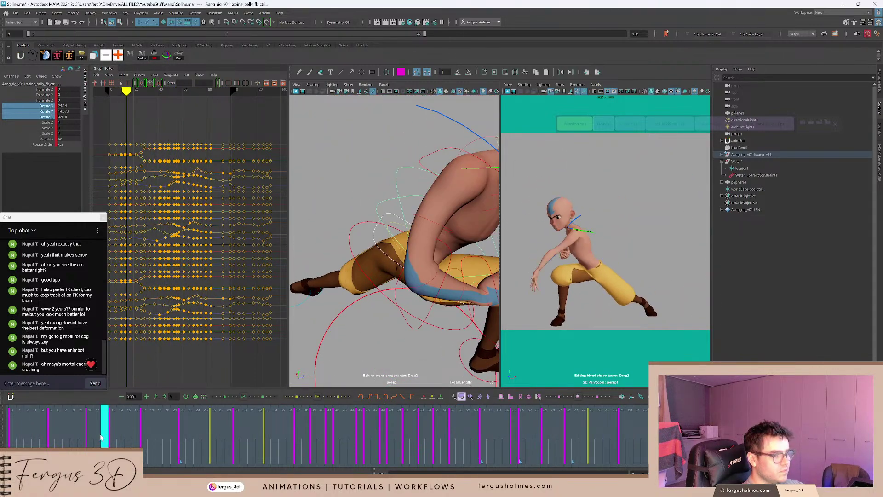
Rotate the spine FK controls at frame 10 to adjust the torso's lean, and go to the pose at frame 13.
{"action": "mouse_move", "coordinate": [100, 437]}
{"action": "left_mouse_down"}
{"action": "mouse_move", "coordinate": [212, 443]}
{"action": "mouse_move", "coordinate": [90, 440]}
{"action": "left_mouse_up"}
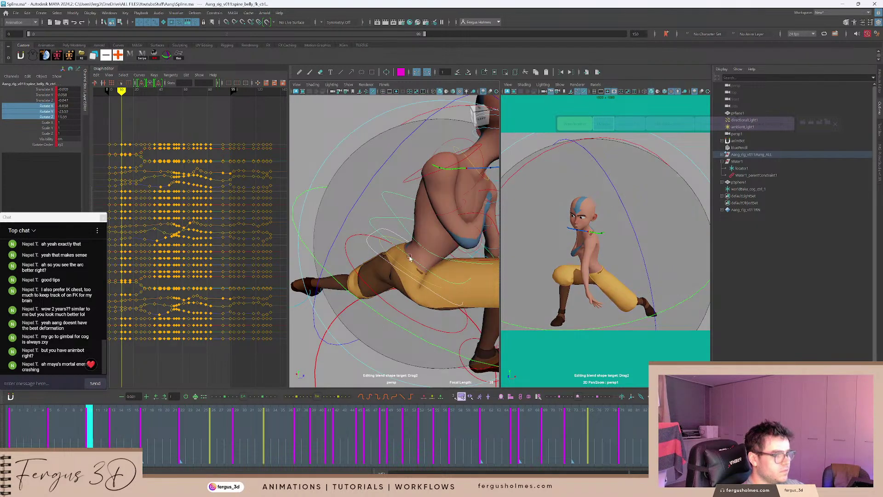
{"action": "middle_click_drag", "start_coordinate": [413, 258], "coordinate": [388, 254], "text": "alt"}
{"action": "left_click_drag", "start_coordinate": [387, 255], "coordinate": [385, 236], "text": "alt"}
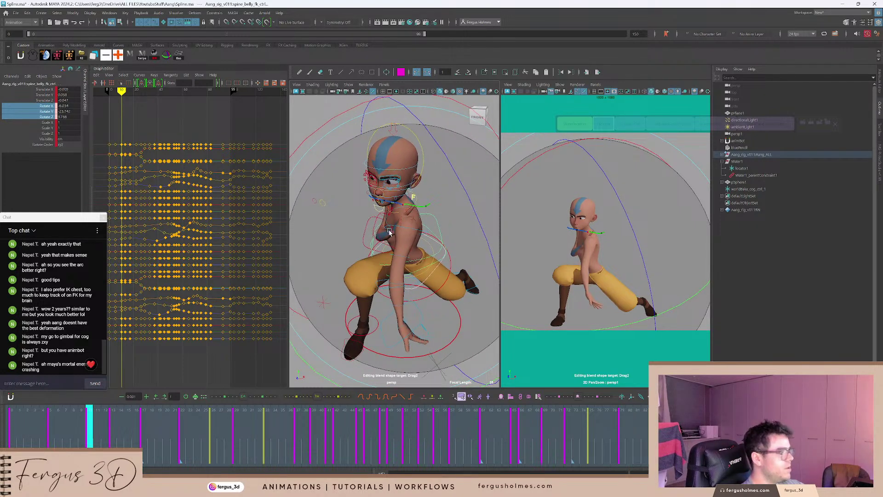
{"action": "left_click_drag", "start_coordinate": [389, 233], "coordinate": [368, 242]}
{"action": "key", "text": "period"}
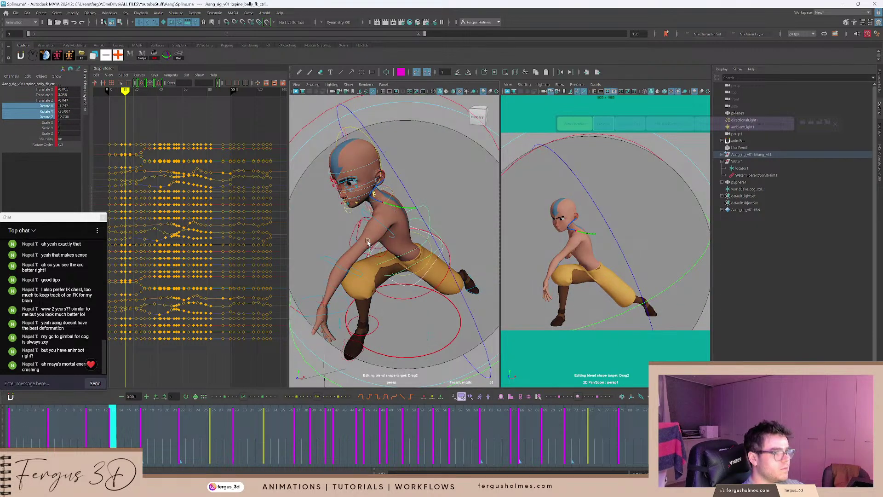
Rotate the belly spine FK control at frame 20 to adjust the torso's lean, and play back the motion from frame 17.
{"action": "key", "text": "period"}
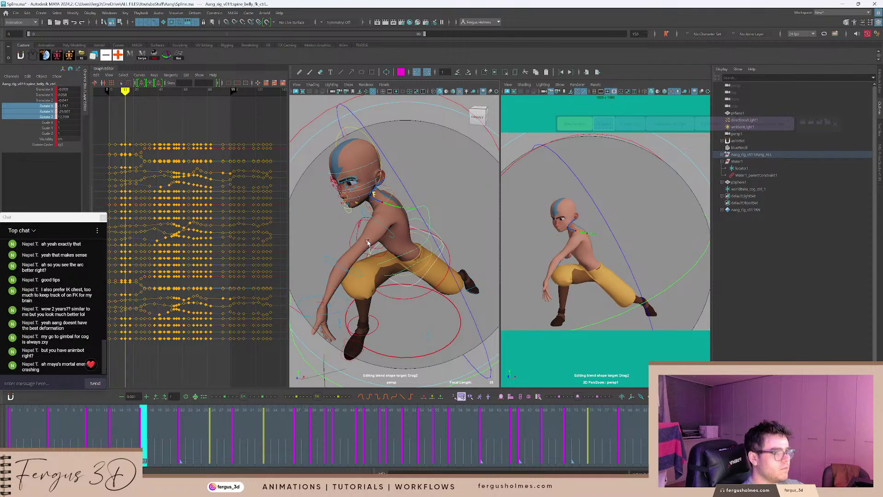
{"action": "key", "text": "period"}
{"action": "mouse_move", "coordinate": [181, 420]}
{"action": "left_mouse_down"}
{"action": "mouse_move", "coordinate": [144, 419]}
{"action": "mouse_move", "coordinate": [168, 419]}
{"action": "left_mouse_up"}
{"action": "key", "text": "e"}
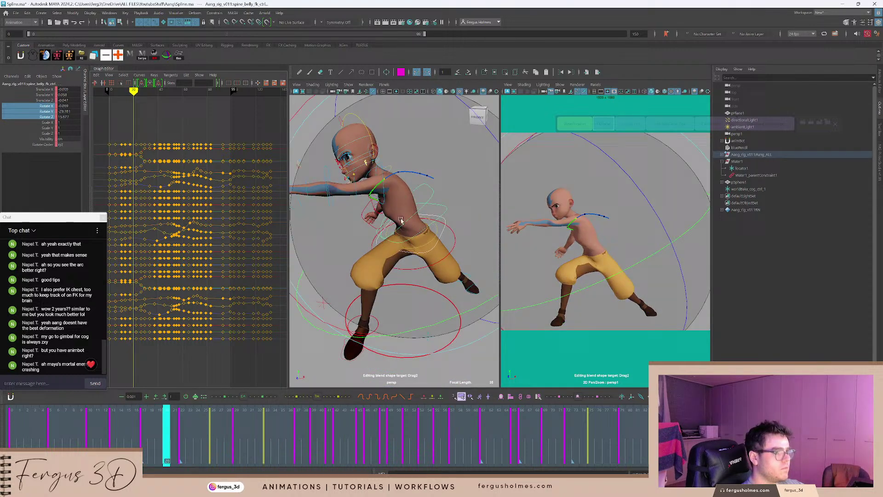
{"action": "left_click", "coordinate": [429, 193]}
{"action": "left_click_drag", "start_coordinate": [440, 206], "coordinate": [440, 207]}
{"action": "middle_click_drag", "start_coordinate": [435, 205], "coordinate": [482, 227], "text": "alt"}
{"action": "key", "text": "e"}
{"action": "left_click_drag", "start_coordinate": [376, 178], "coordinate": [371, 181]}
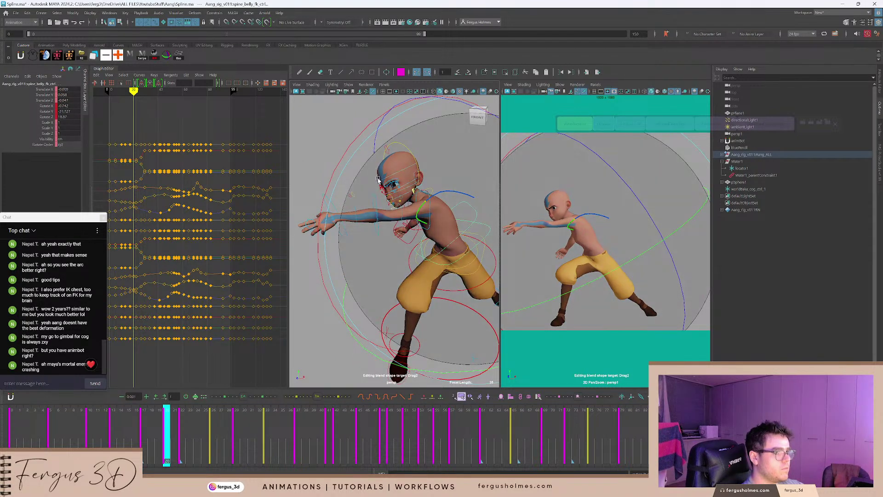
{"action": "key", "text": "comma"}
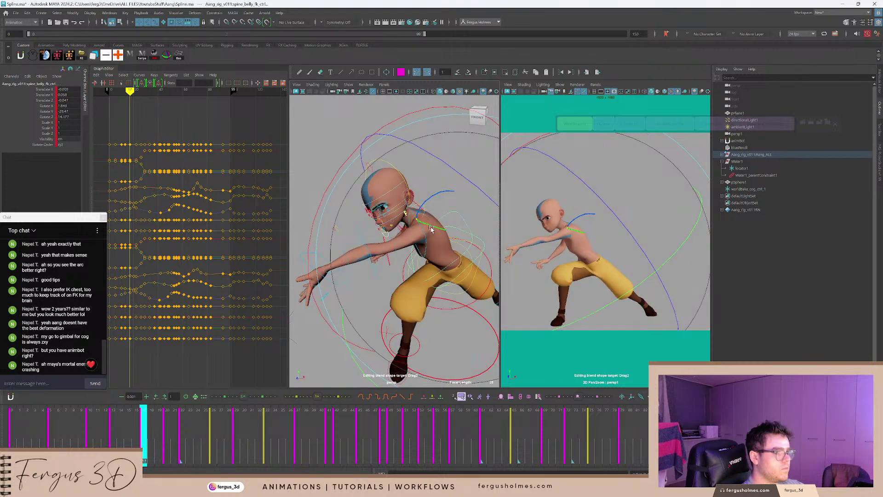
{"action": "key", "text": "alt+v"}
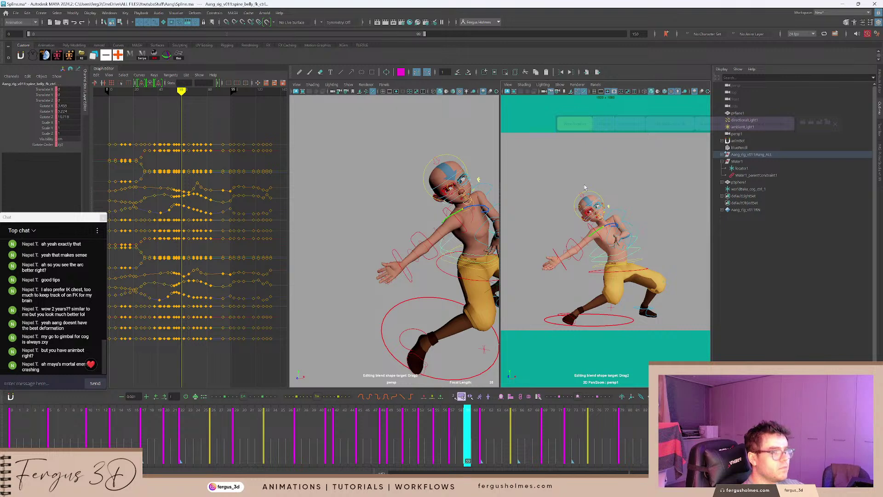
Select Aang's head control in the raised-knee pose and break the connections on its Rotate Order channel.
{"action": "left_click", "coordinate": [588, 194]}
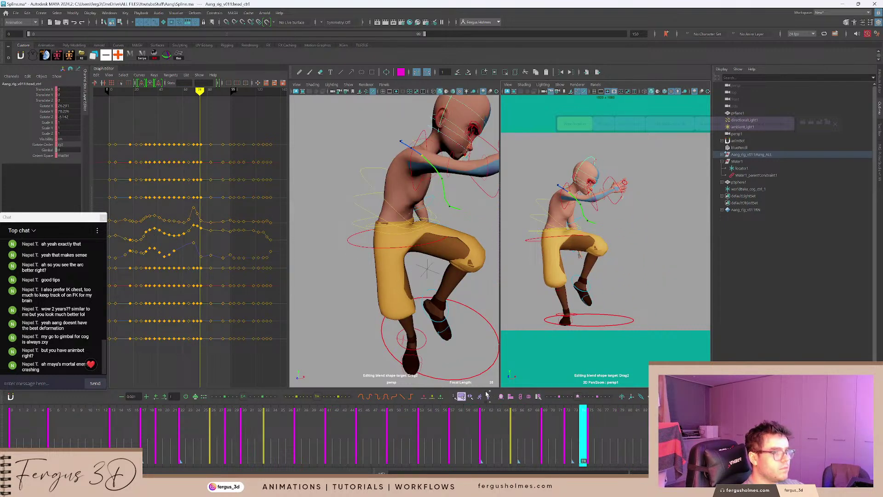
{"action": "key", "text": "comma"}
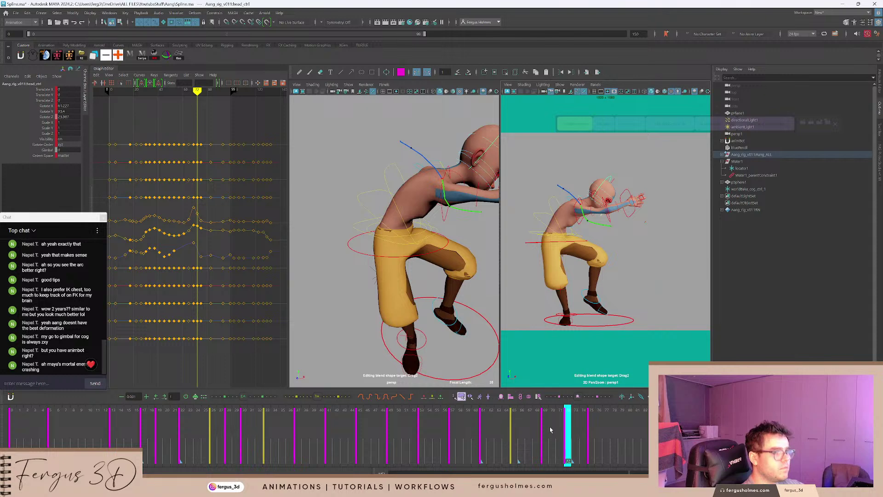
{"action": "left_click_drag", "start_coordinate": [551, 429], "coordinate": [595, 426]}
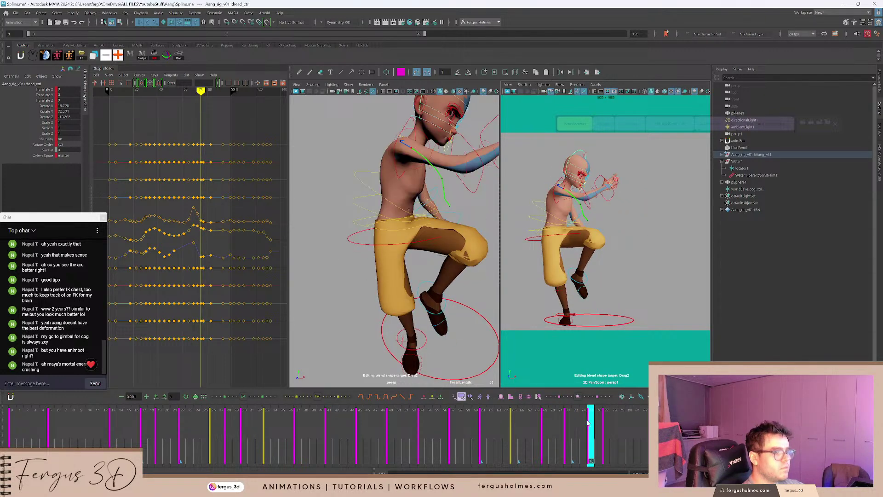
{"action": "key", "text": "period"}
{"action": "key", "text": "period"}
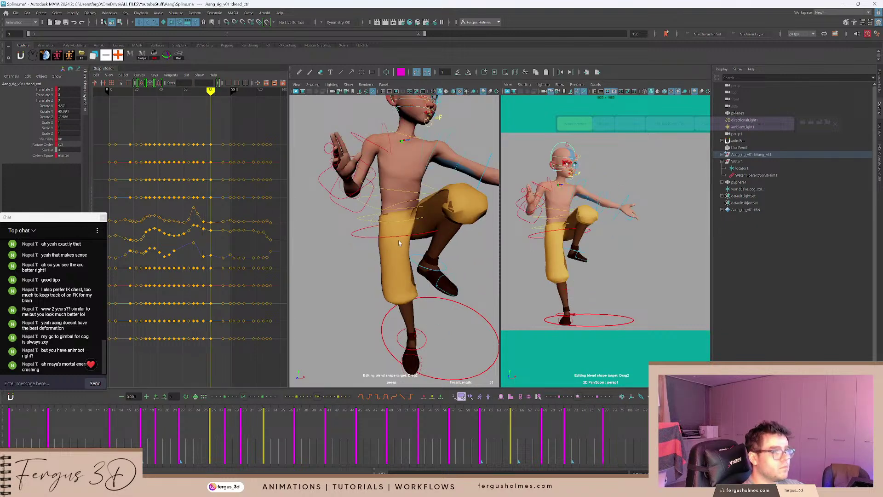
{"action": "middle_click_drag", "start_coordinate": [359, 195], "coordinate": [358, 233], "text": "alt"}
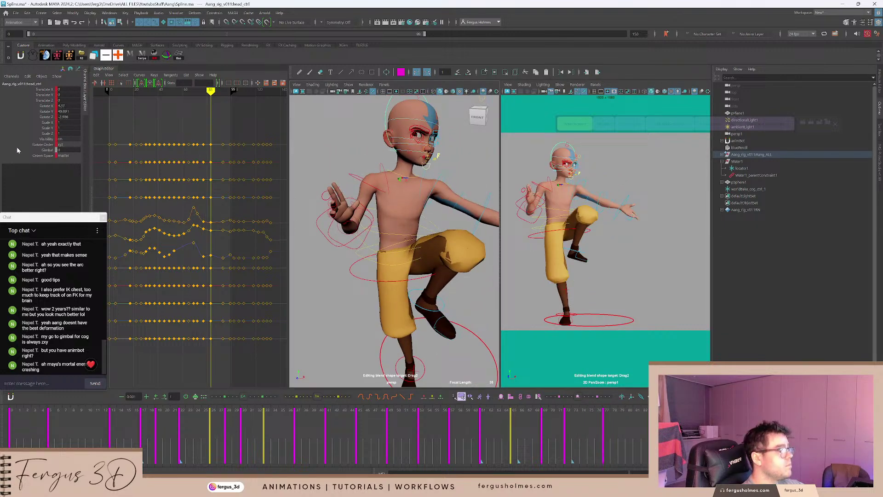
{"action": "left_click", "coordinate": [38, 146]}
{"action": "right_click", "coordinate": [39, 145]}
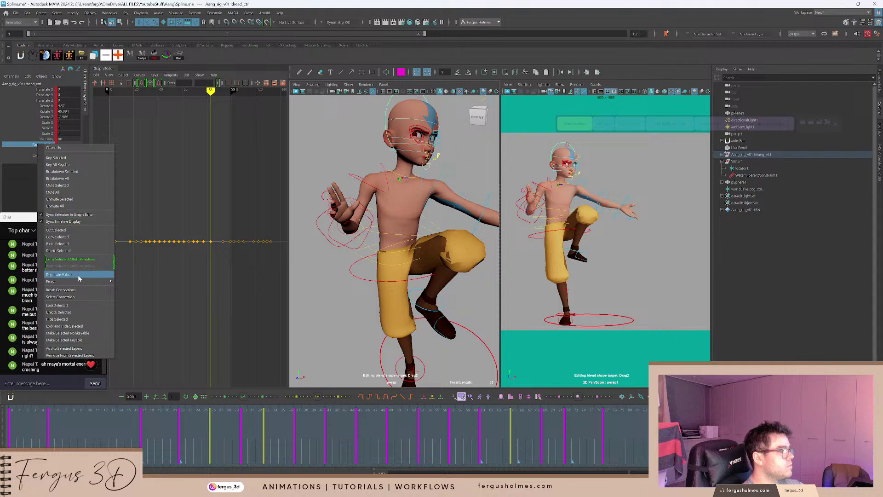
{"action": "left_click", "coordinate": [77, 290]}
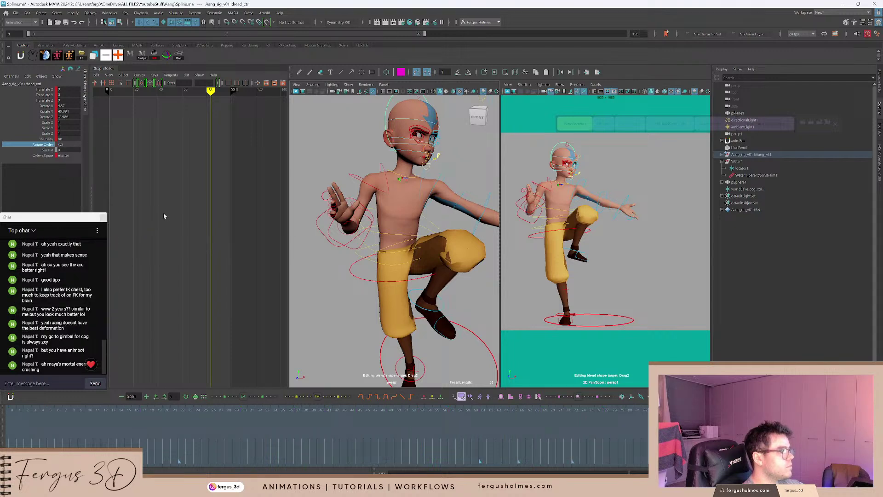
{"action": "left_click", "coordinate": [519, 148]}
{"action": "left_click", "coordinate": [561, 146]}
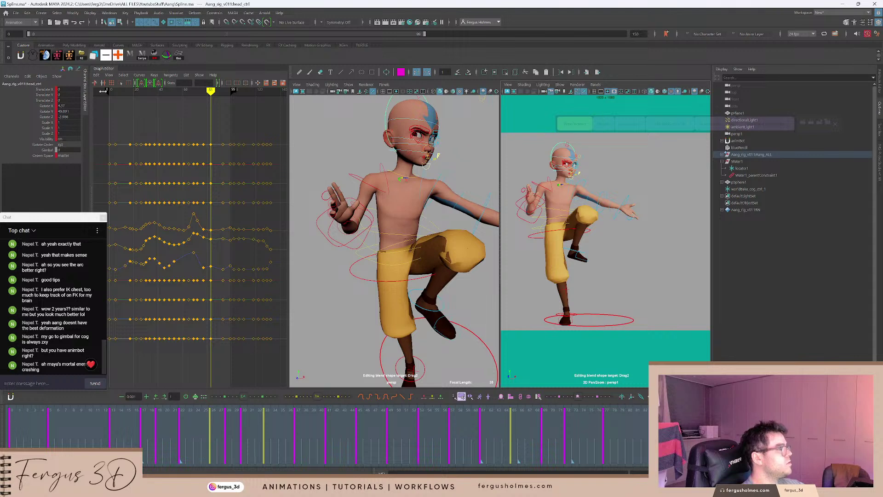
Open the ml Convert Rotation Order tool and get its tips for the selected head control.
{"action": "left_click", "coordinate": [168, 56]}
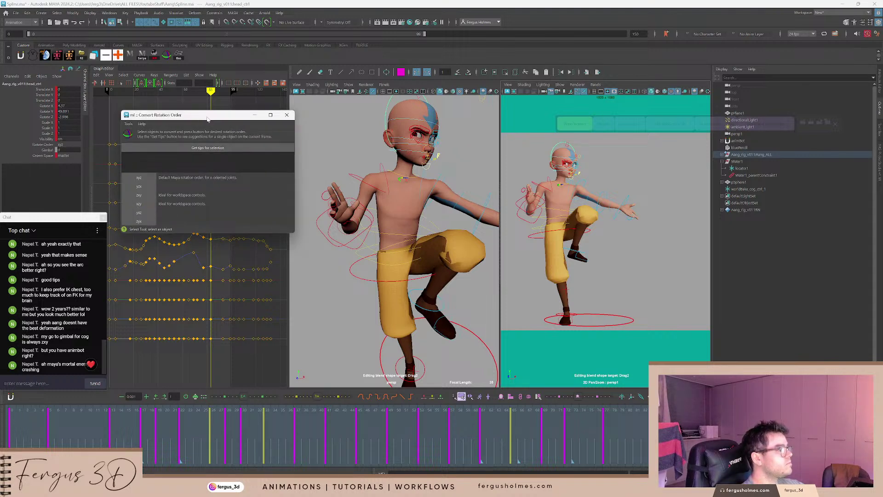
{"action": "left_click_drag", "start_coordinate": [207, 118], "coordinate": [273, 122]}
{"action": "left_click", "coordinate": [270, 152]}
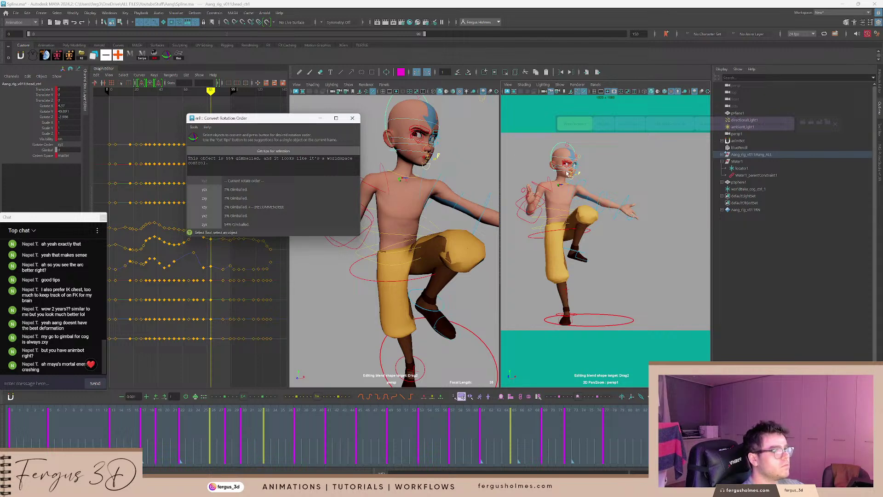
View the head's rotation manipulator from the front and collapse the Outliner to widen both viewports.
{"action": "left_click_drag", "start_coordinate": [455, 159], "coordinate": [417, 180], "text": "alt"}
{"action": "key", "text": "e"}
{"action": "key", "text": "e"}
{"action": "scroll", "coordinate": [439, 170], "scroll_direction": "down", "scroll_amount": 5}
{"action": "key", "text": "minus"}
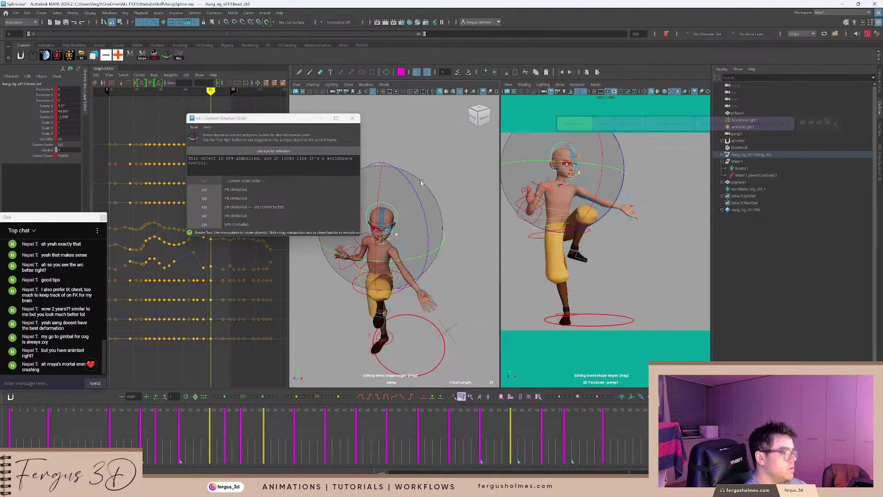
{"action": "left_click", "coordinate": [879, 110]}
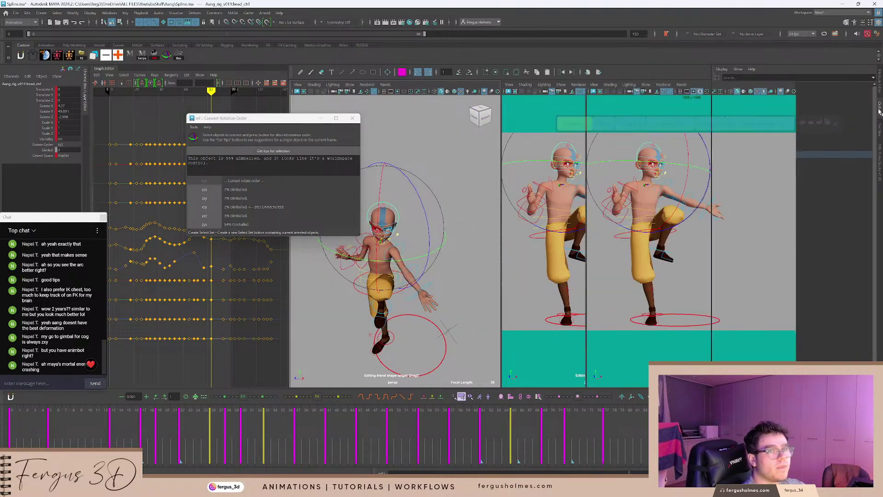
{"action": "left_click_drag", "start_coordinate": [298, 121], "coordinate": [258, 120]}
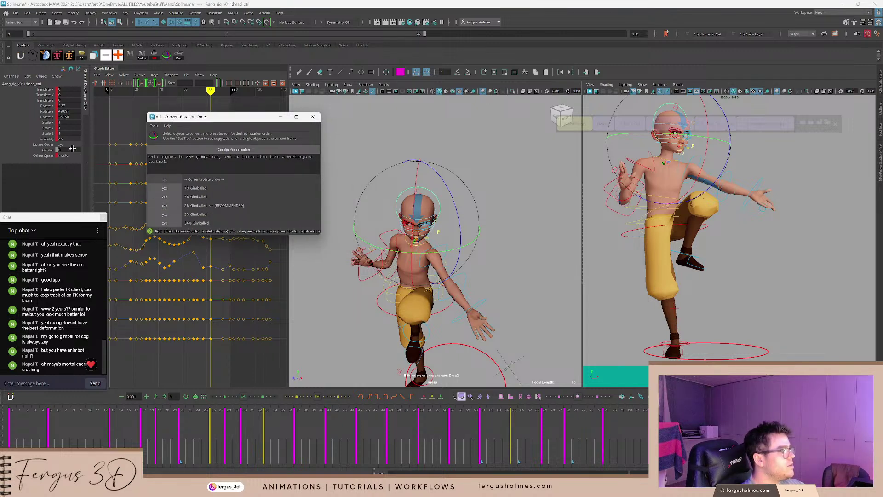
Convert the head control's rotation order to the recommended xzy.
{"action": "left_click", "coordinate": [166, 206]}
{"action": "key", "text": "ctrl+z"}
{"action": "key", "text": "ctrl+z"}
{"action": "key", "text": "ctrl+z"}
{"action": "key", "text": "ctrl+z"}
{"action": "key", "text": "ctrl+z"}
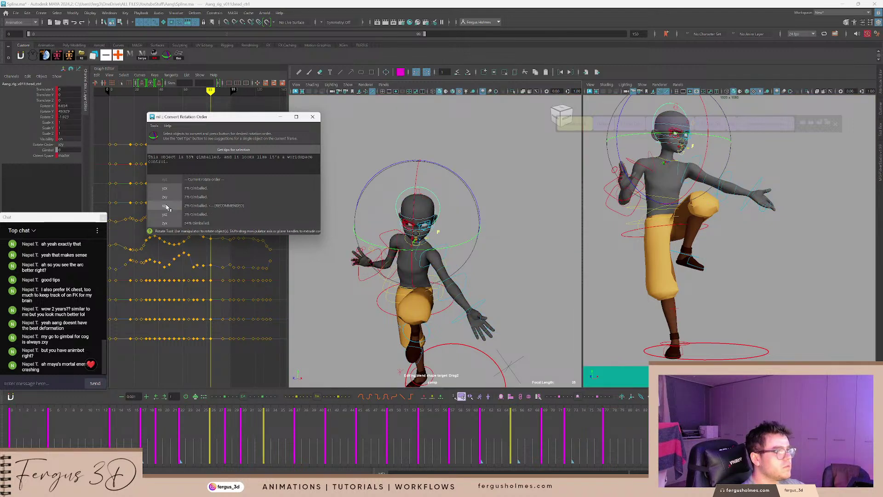
Play back the animation from the opening crouch to review the head's motion, with the head control selected again.
{"action": "left_click_drag", "start_coordinate": [171, 421], "coordinate": [33, 426]}
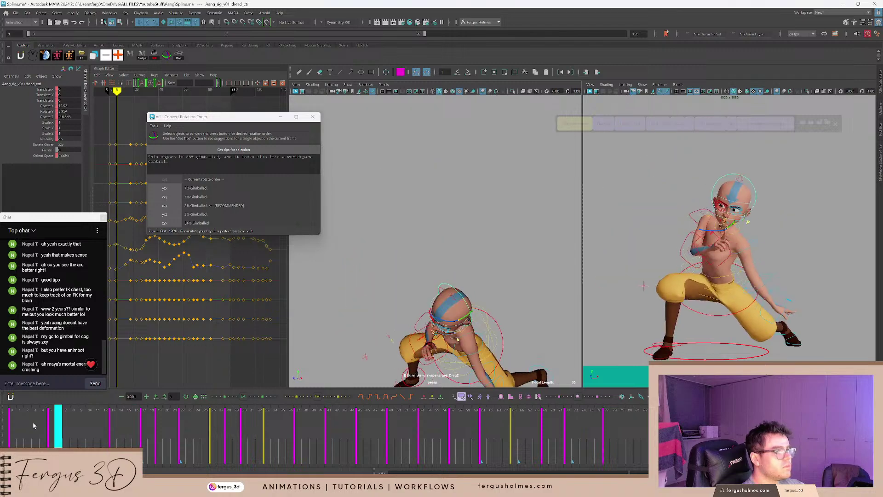
{"action": "left_click", "coordinate": [33, 425]}
{"action": "key", "text": "alt+v"}
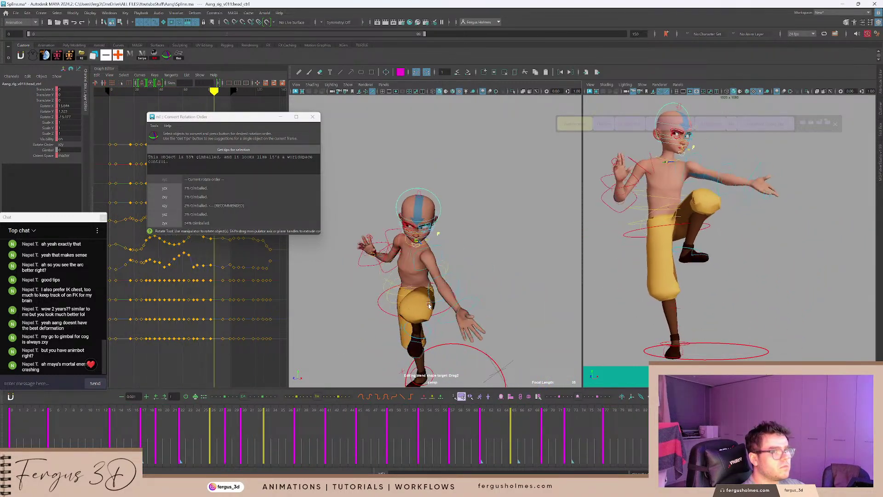
{"action": "key", "text": "alt+v"}
{"action": "left_click", "coordinate": [487, 240]}
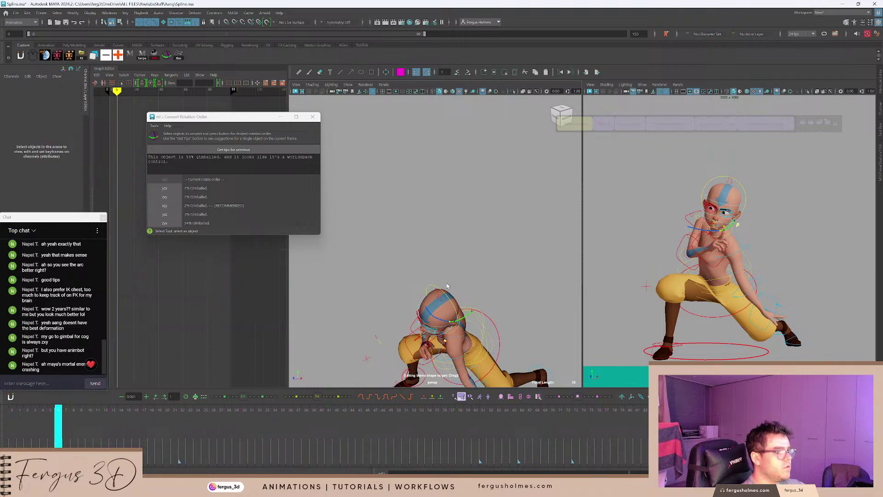
{"action": "left_click", "coordinate": [433, 287]}
{"action": "key", "text": "alt+v"}
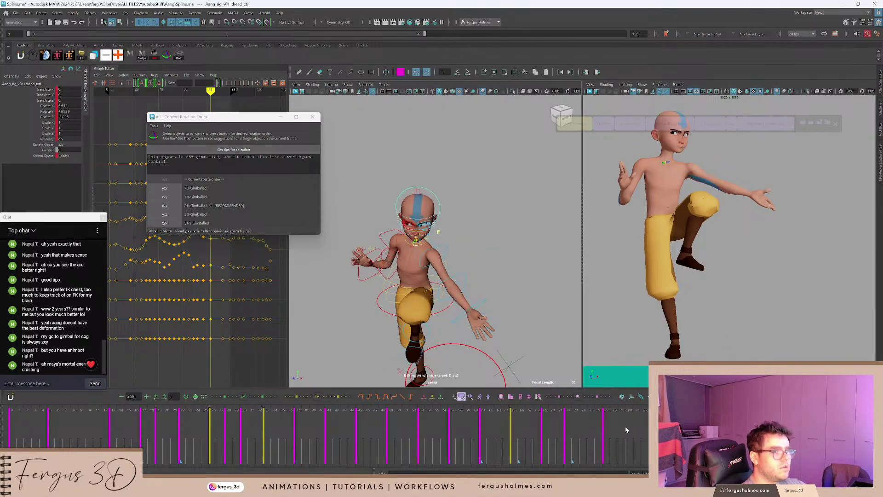
Rotate the head control in the raised-knee pose to adjust the head's turn and tilt.
{"action": "left_click", "coordinate": [577, 434]}
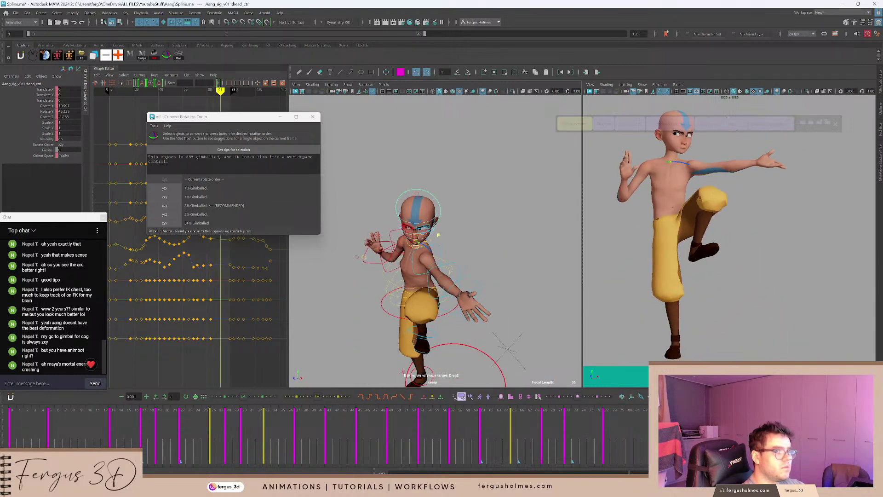
{"action": "key", "text": "e"}
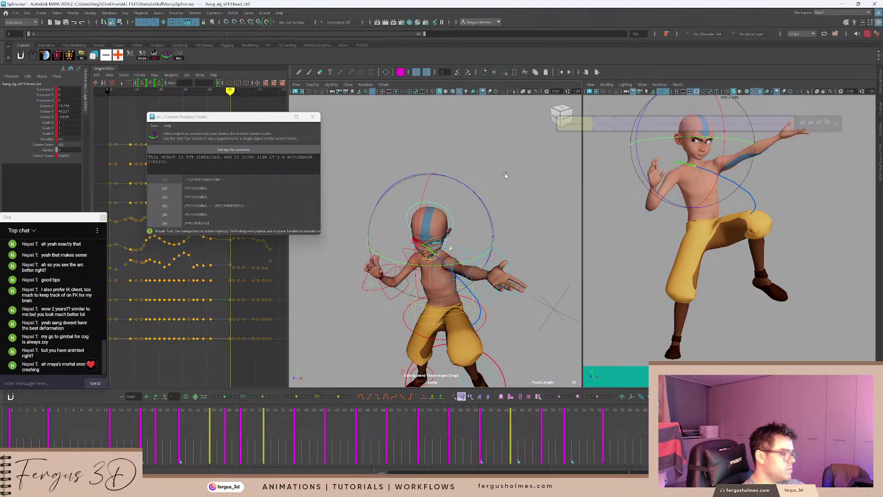
{"action": "key", "text": "alt+v"}
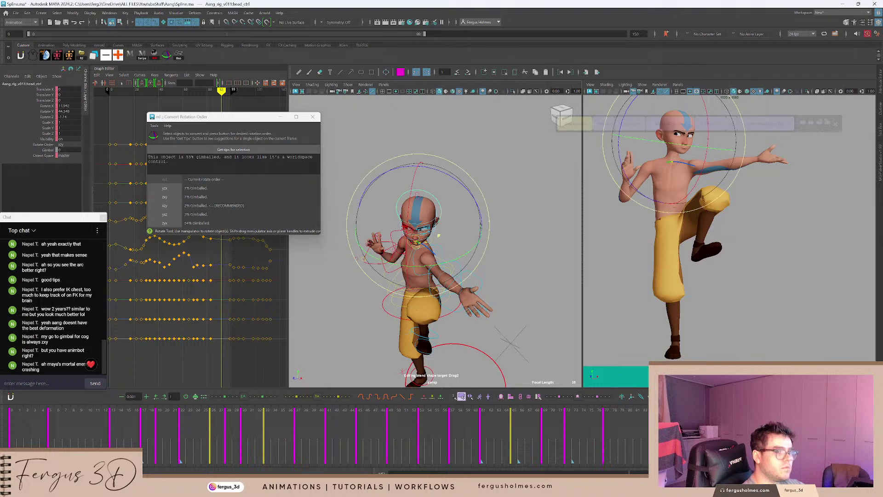
{"action": "left_click_drag", "start_coordinate": [455, 207], "coordinate": [437, 195]}
{"action": "left_click_drag", "start_coordinate": [414, 239], "coordinate": [401, 249]}
{"action": "left_click_drag", "start_coordinate": [369, 254], "coordinate": [414, 223]}
{"action": "right_click_drag", "start_coordinate": [391, 226], "coordinate": [405, 233], "text": "alt"}
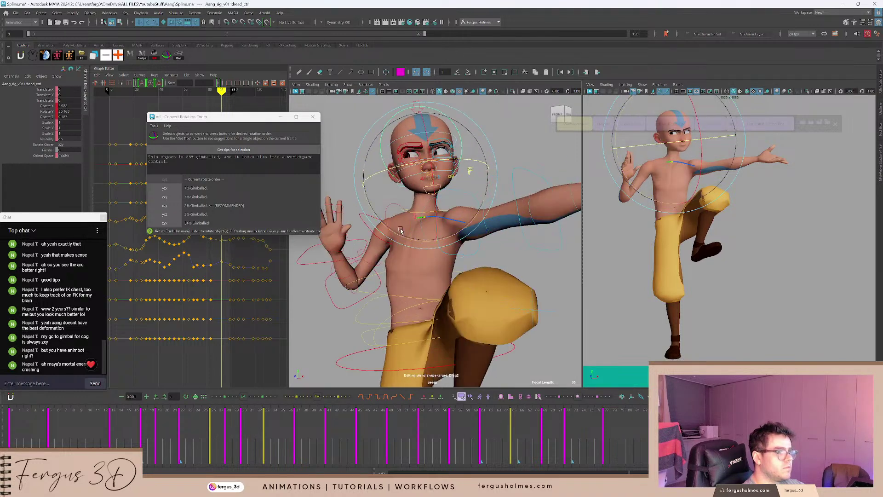
{"action": "left_click_drag", "start_coordinate": [400, 228], "coordinate": [408, 212]}
Rotate the neck control in the raised-knee pose to adjust the head's lean, and play back the animation.
{"action": "key", "text": "q"}
{"action": "left_click", "coordinate": [417, 213]}
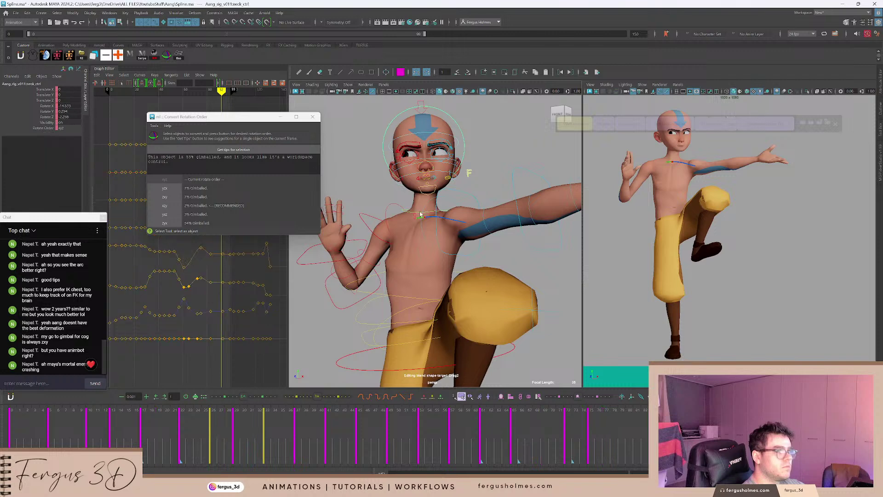
{"action": "middle_click_drag", "start_coordinate": [454, 202], "coordinate": [451, 226], "text": "alt"}
{"action": "key", "text": "period"}
{"action": "key", "text": "e"}
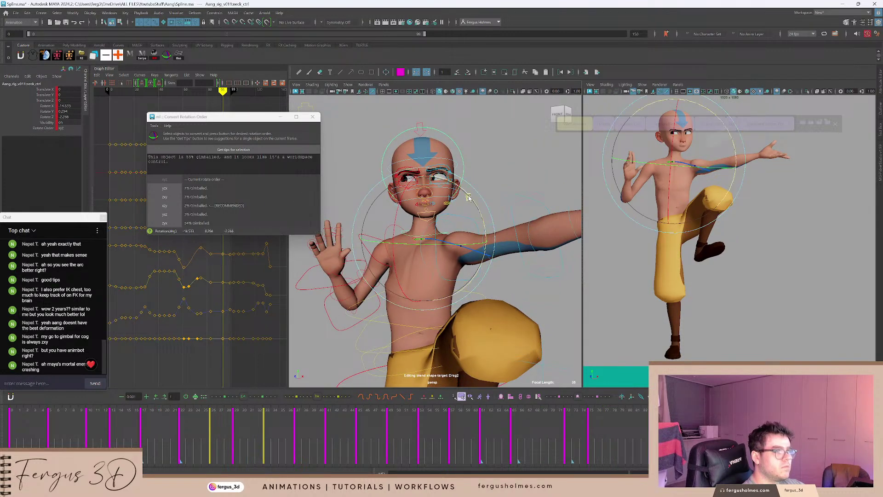
{"action": "left_click_drag", "start_coordinate": [484, 199], "coordinate": [474, 220]}
{"action": "key", "text": "q"}
{"action": "left_click", "coordinate": [625, 438]}
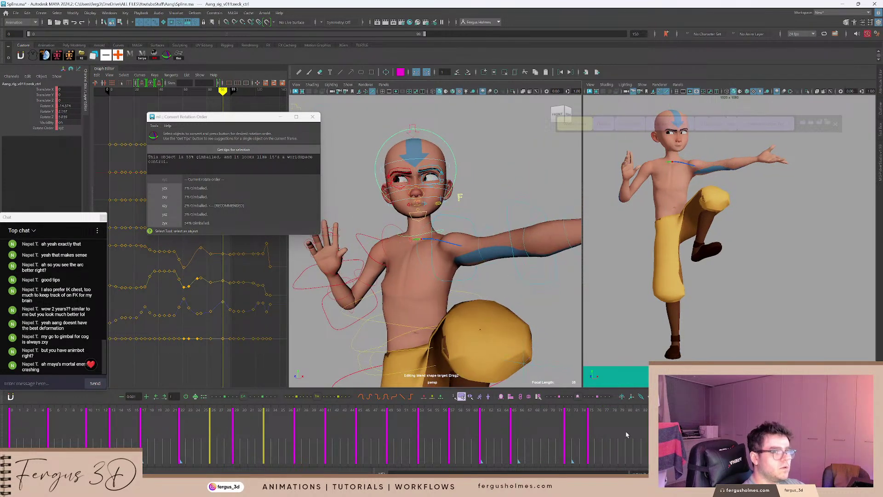
{"action": "key", "text": "alt+v"}
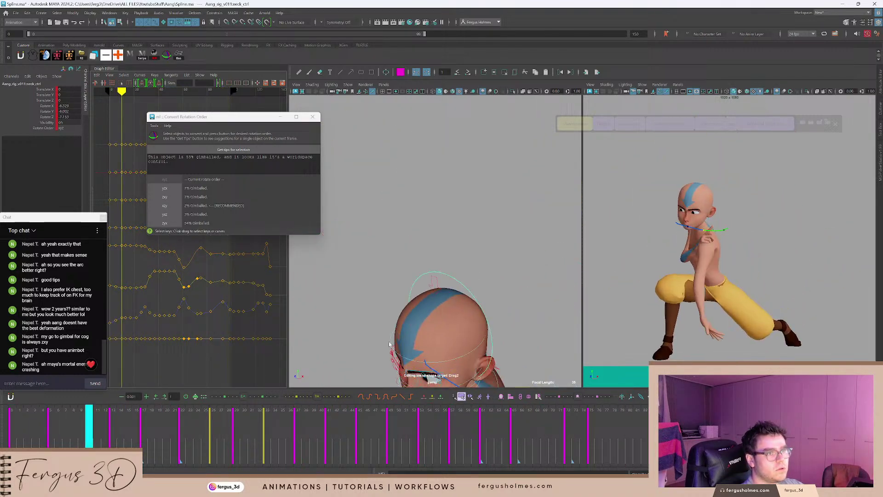
Save the scene, close the Convert Rotation Order window and move the chat window off the layer list.
{"action": "left_click", "coordinate": [16, 12]}
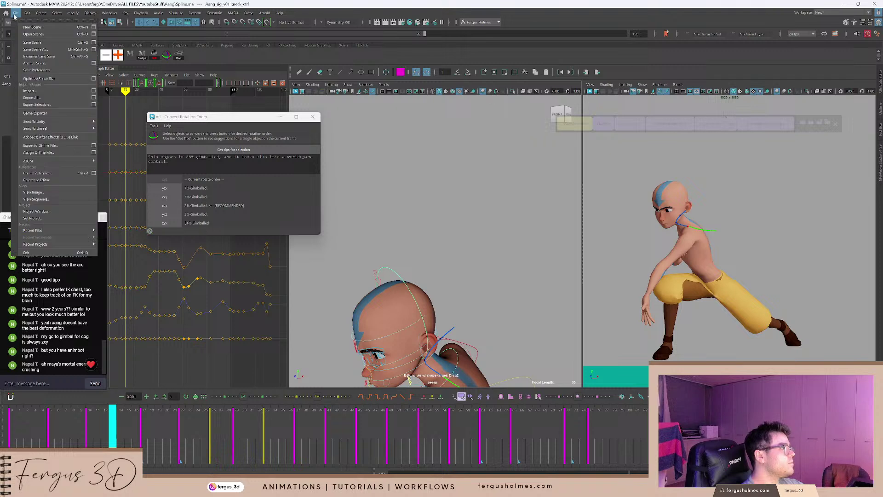
{"action": "left_click", "coordinate": [24, 42]}
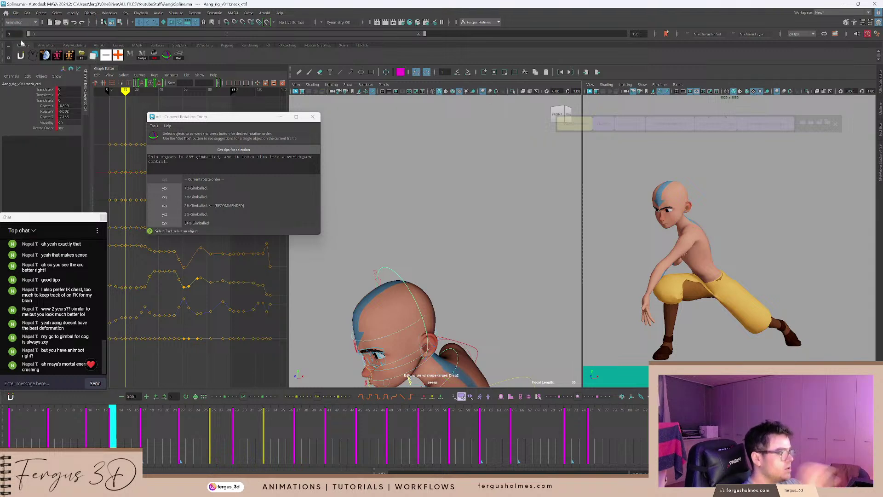
{"action": "left_click", "coordinate": [313, 117]}
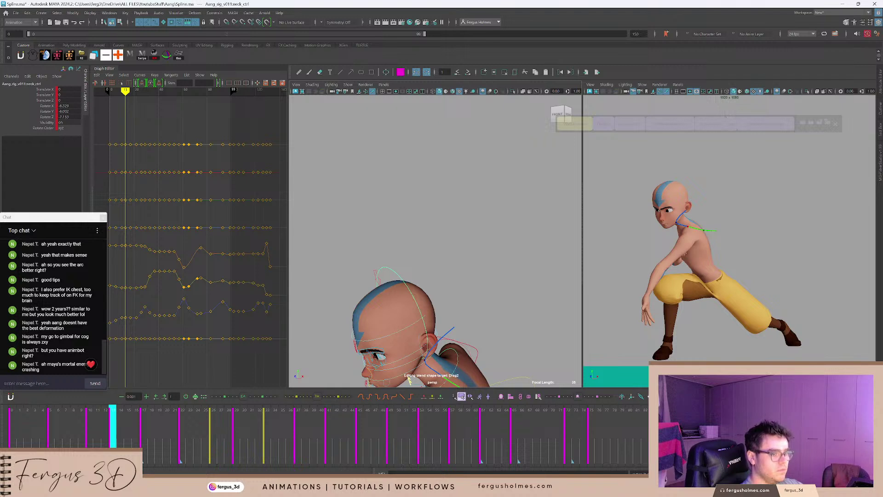
{"action": "left_click_drag", "start_coordinate": [46, 222], "coordinate": [169, 189]}
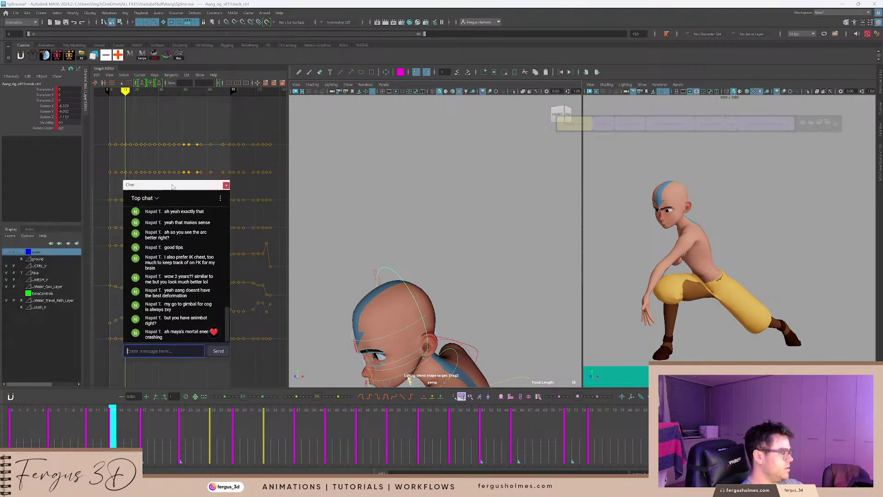
Show the water and ground layers, enlarge the shot camera view to its full frame with 2D pan/zoom, and clear the selection.
{"action": "left_click", "coordinate": [6, 252]}
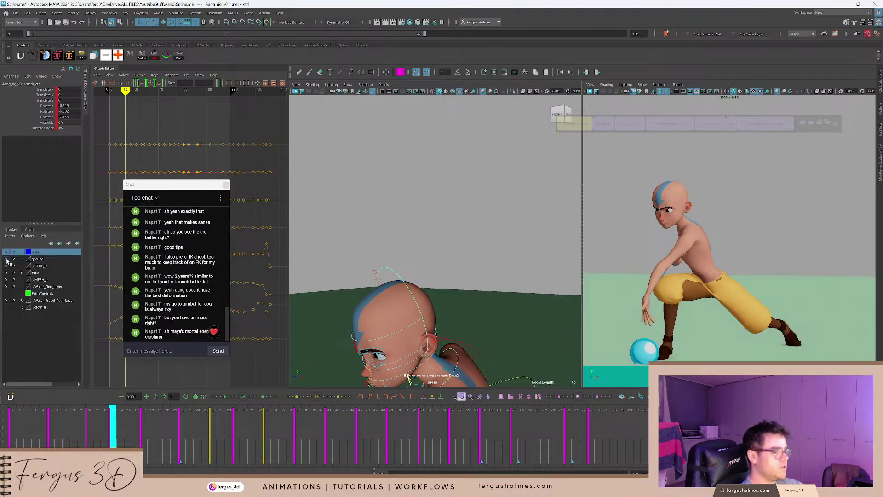
{"action": "key", "text": "space"}
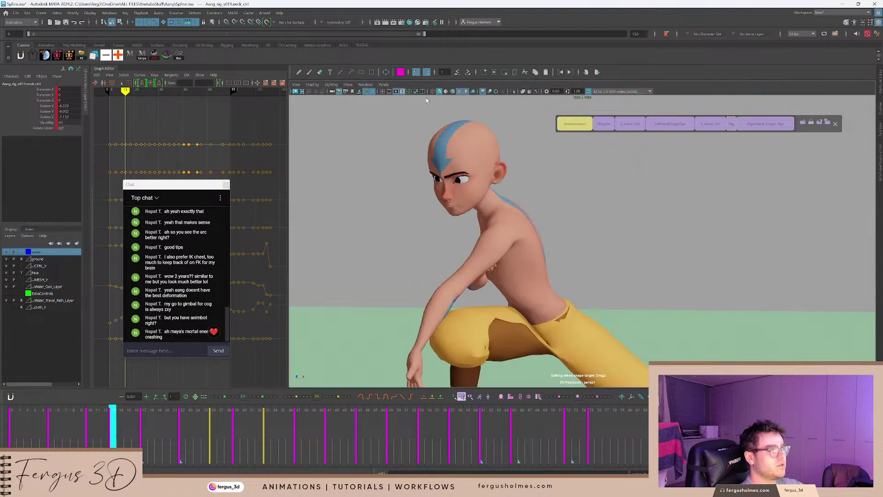
{"action": "left_click", "coordinate": [365, 91]}
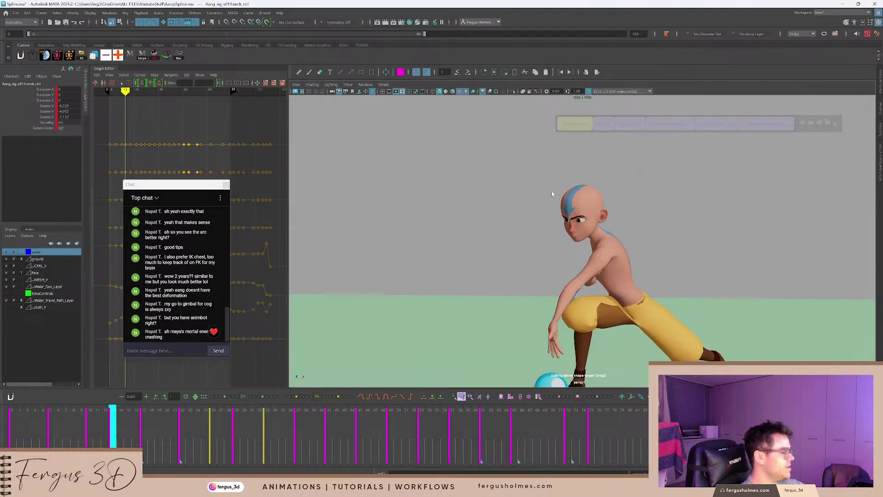
{"action": "key", "text": "backslash"}
{"action": "right_click_drag", "start_coordinate": [551, 192], "coordinate": [518, 164]}
{"action": "scroll", "coordinate": [519, 165], "scroll_direction": "down", "scroll_amount": 5}
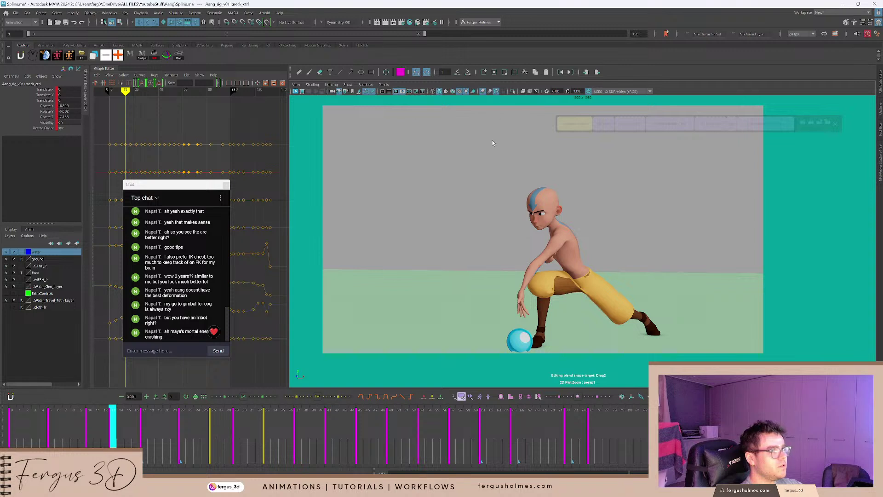
{"action": "left_click", "coordinate": [483, 167]}
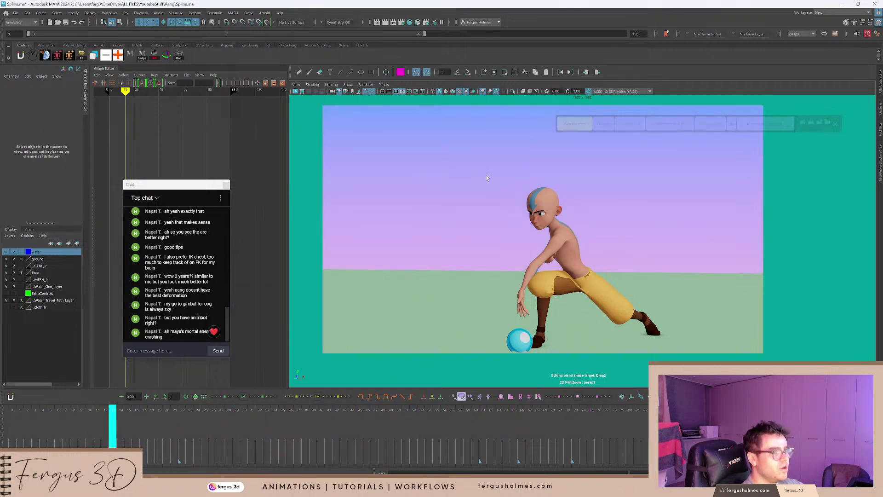
Playblast the full animation, overwriting the existing Block+water movie, and review it in the player before closing it.
{"action": "right_click", "coordinate": [479, 432]}
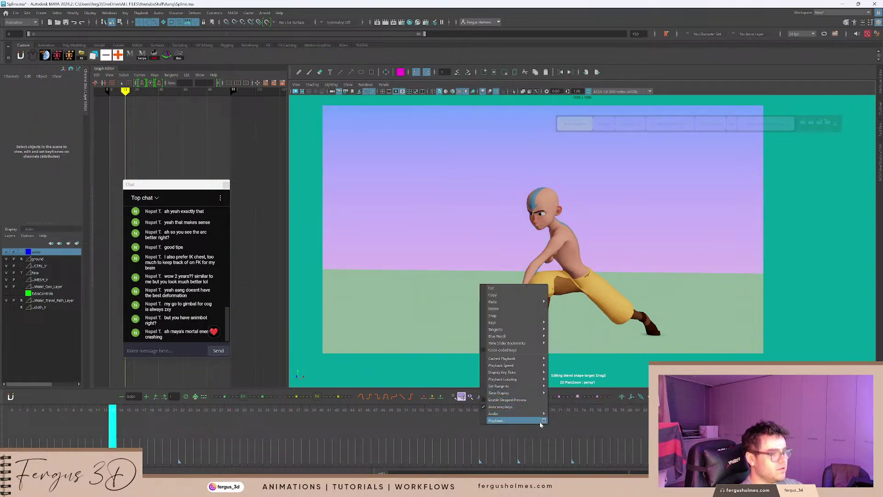
{"action": "left_click", "coordinate": [521, 420]}
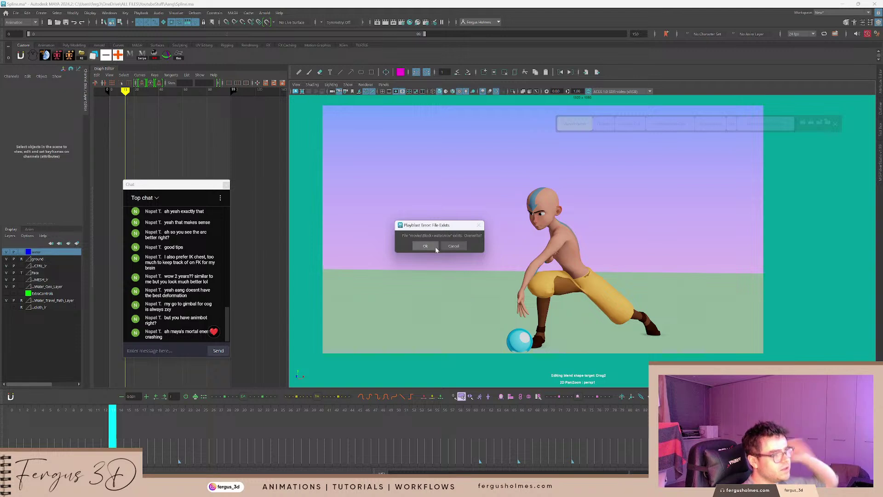
{"action": "left_click", "coordinate": [431, 246]}
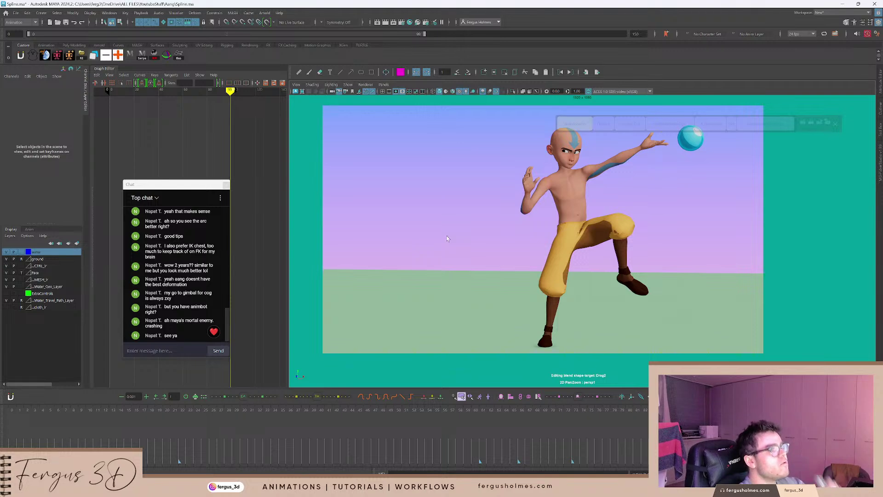
{"action": "left_click", "coordinate": [511, 179]}
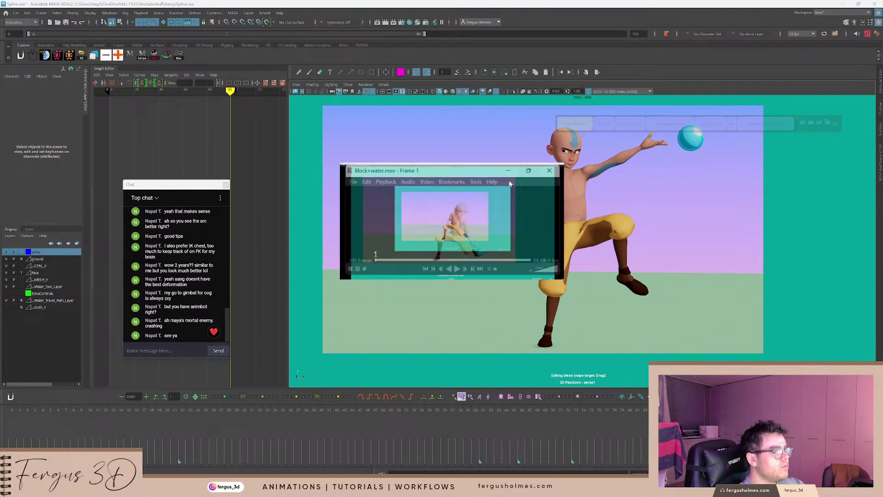
{"action": "left_click", "coordinate": [449, 485]}
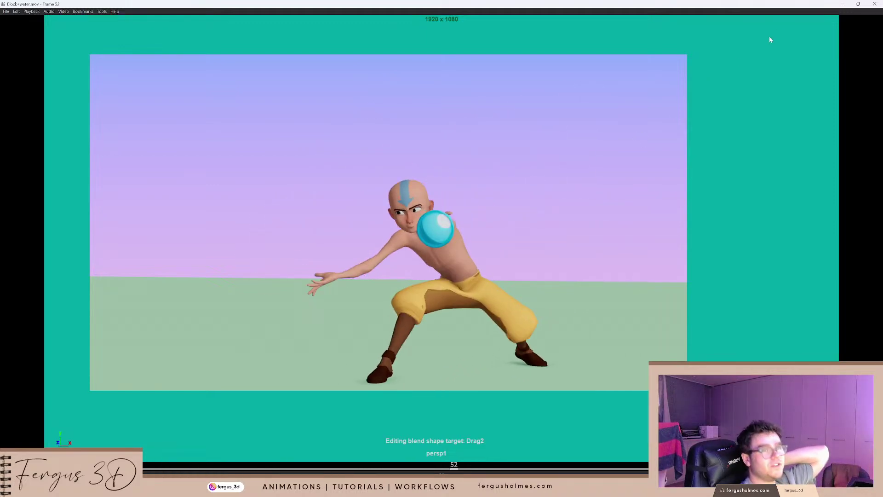
{"action": "left_click", "coordinate": [875, 4]}
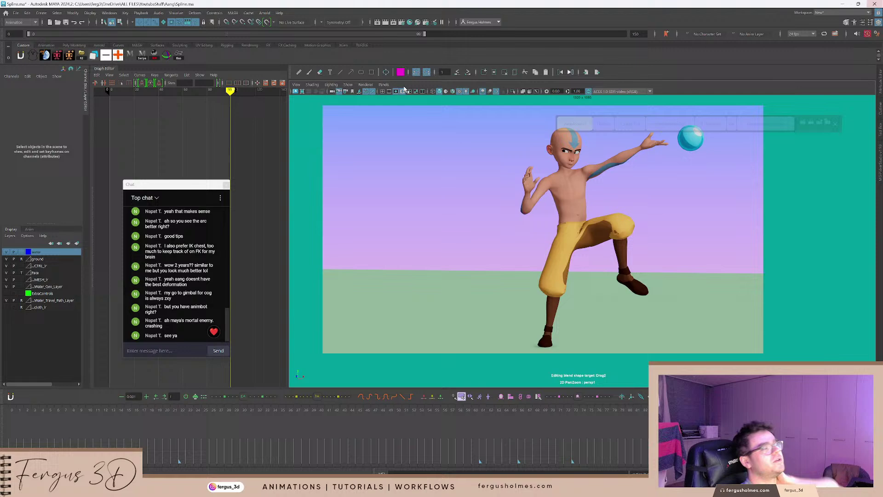
Save the Spline.ma scene and move the chat window higher over the Graph Editor.
{"action": "left_click", "coordinate": [6, 13]}
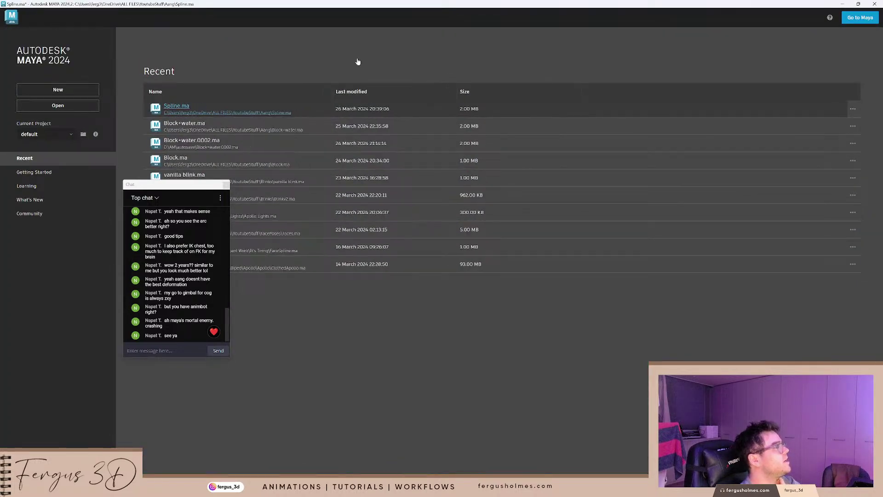
{"action": "left_click", "coordinate": [853, 17]}
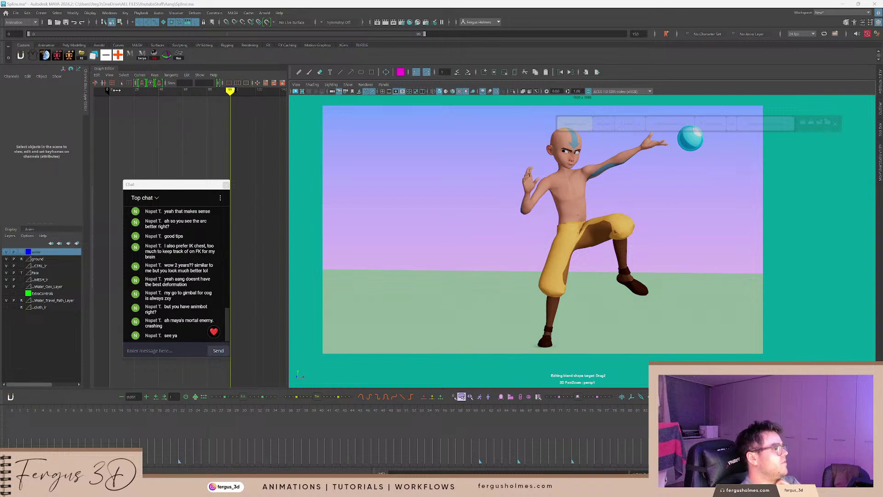
{"action": "left_click", "coordinate": [15, 13]}
{"action": "left_click", "coordinate": [21, 40]}
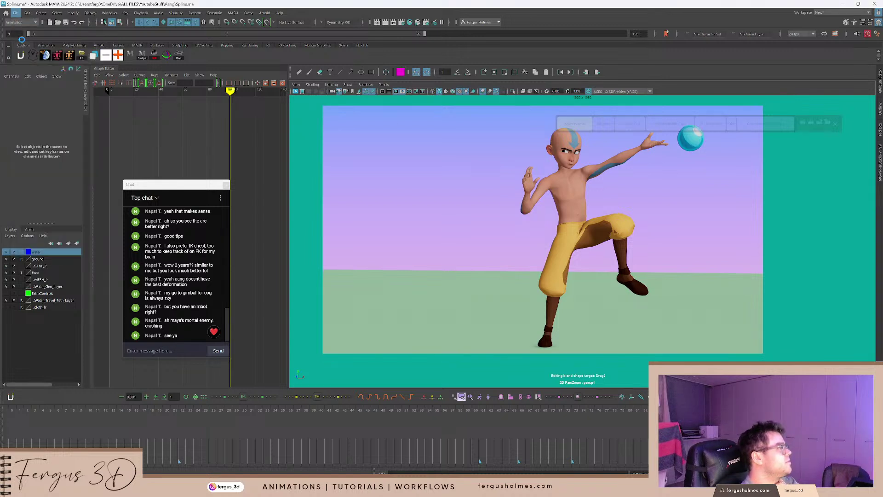
{"action": "left_click_drag", "start_coordinate": [186, 188], "coordinate": [153, 139]}
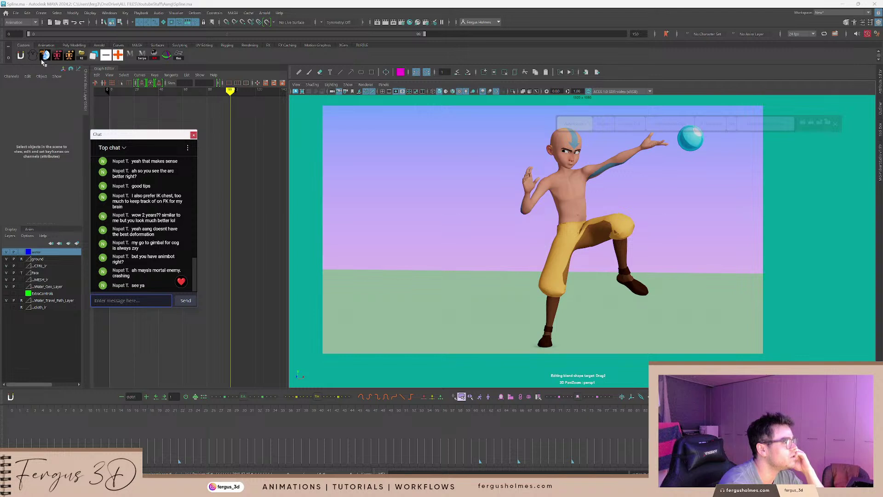
{"action": "left_click", "coordinate": [16, 13]}
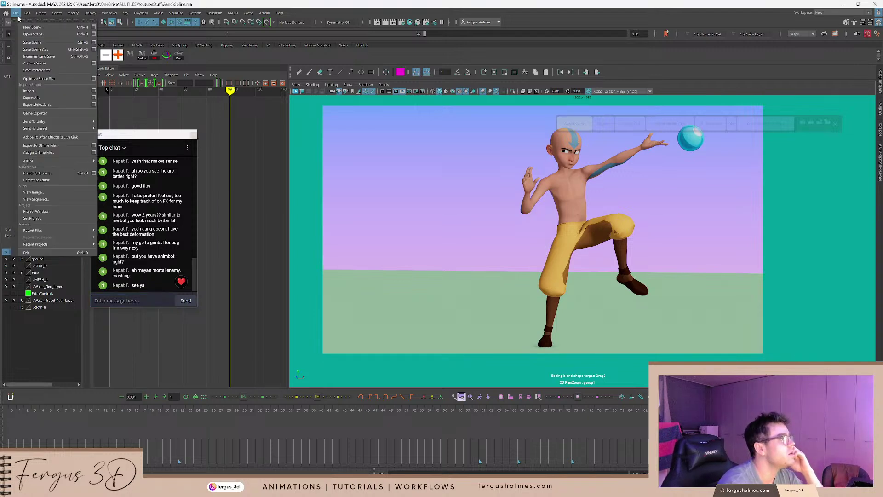
{"action": "left_click", "coordinate": [31, 42]}
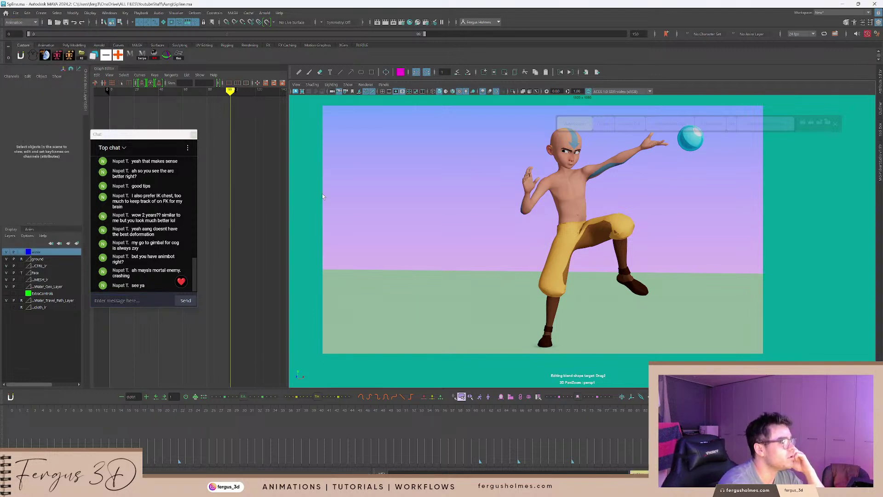